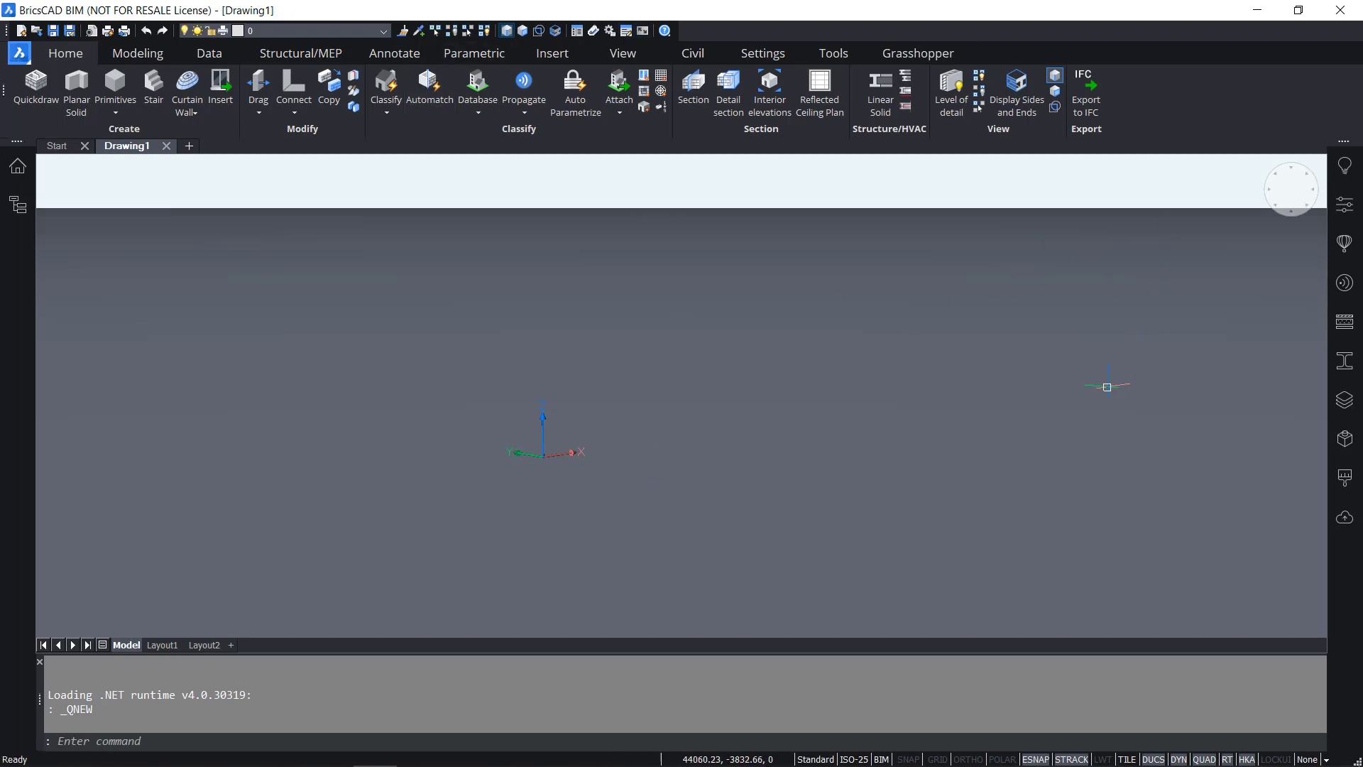
pyautogui.rightClick(1182, 101)
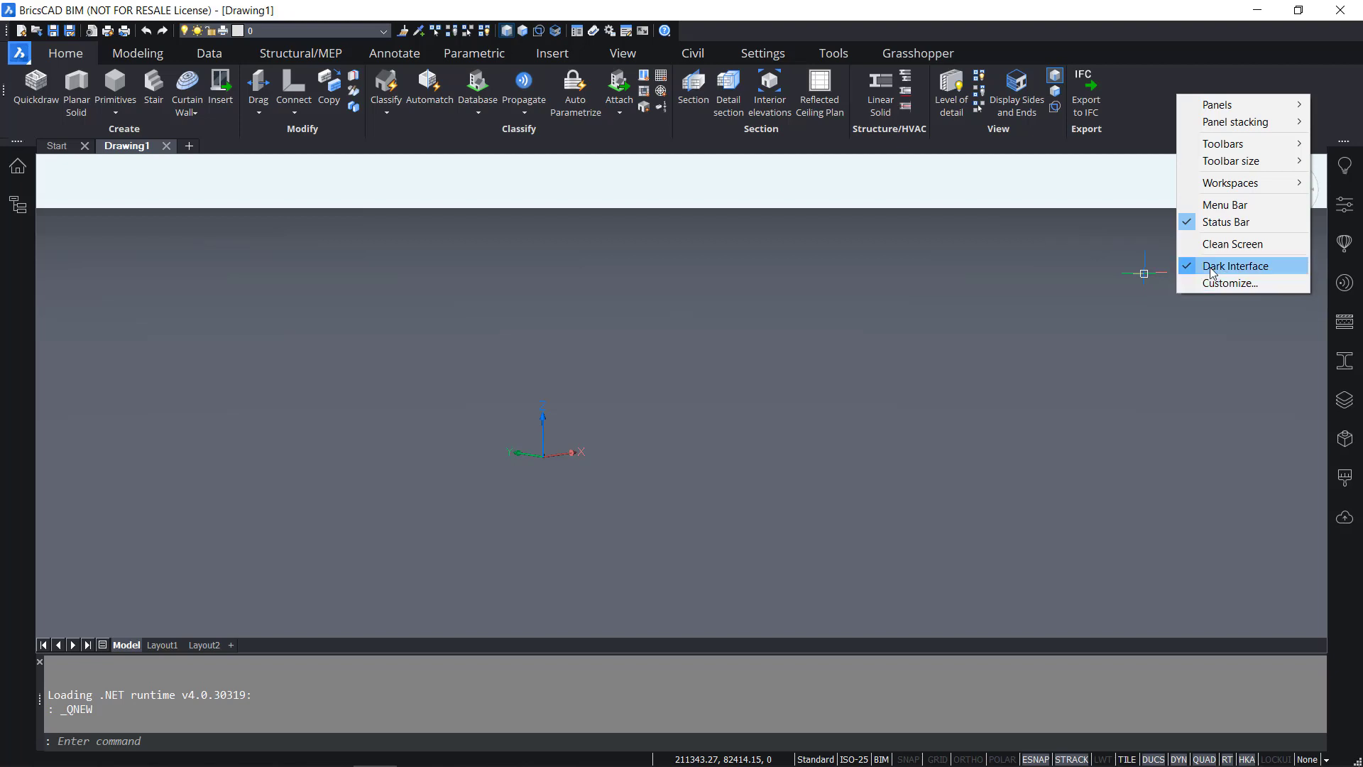
pyautogui.click(1042, 470)
pyautogui.click(1000, 448)
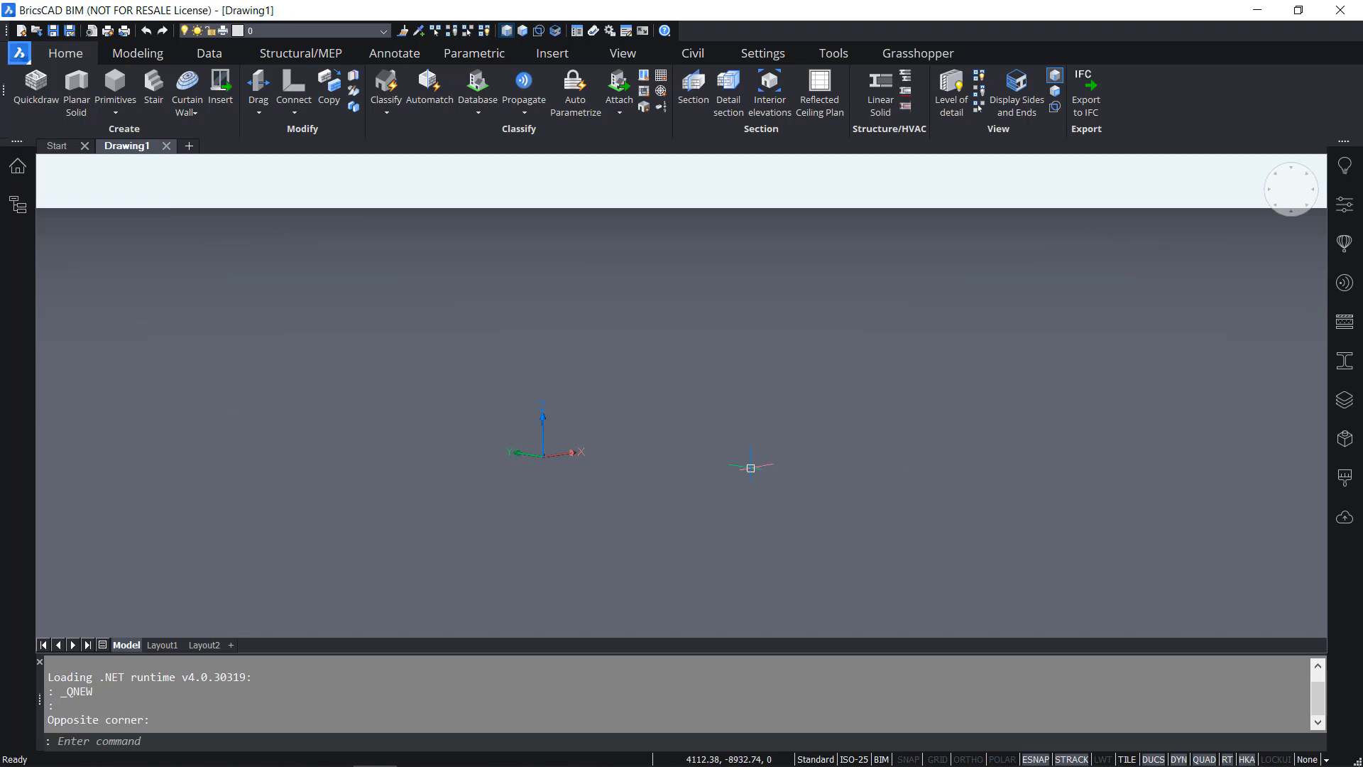
# Switch to the top view and start a rectangular grid with its first point at 0,0
pyautogui.click(1321, 177)
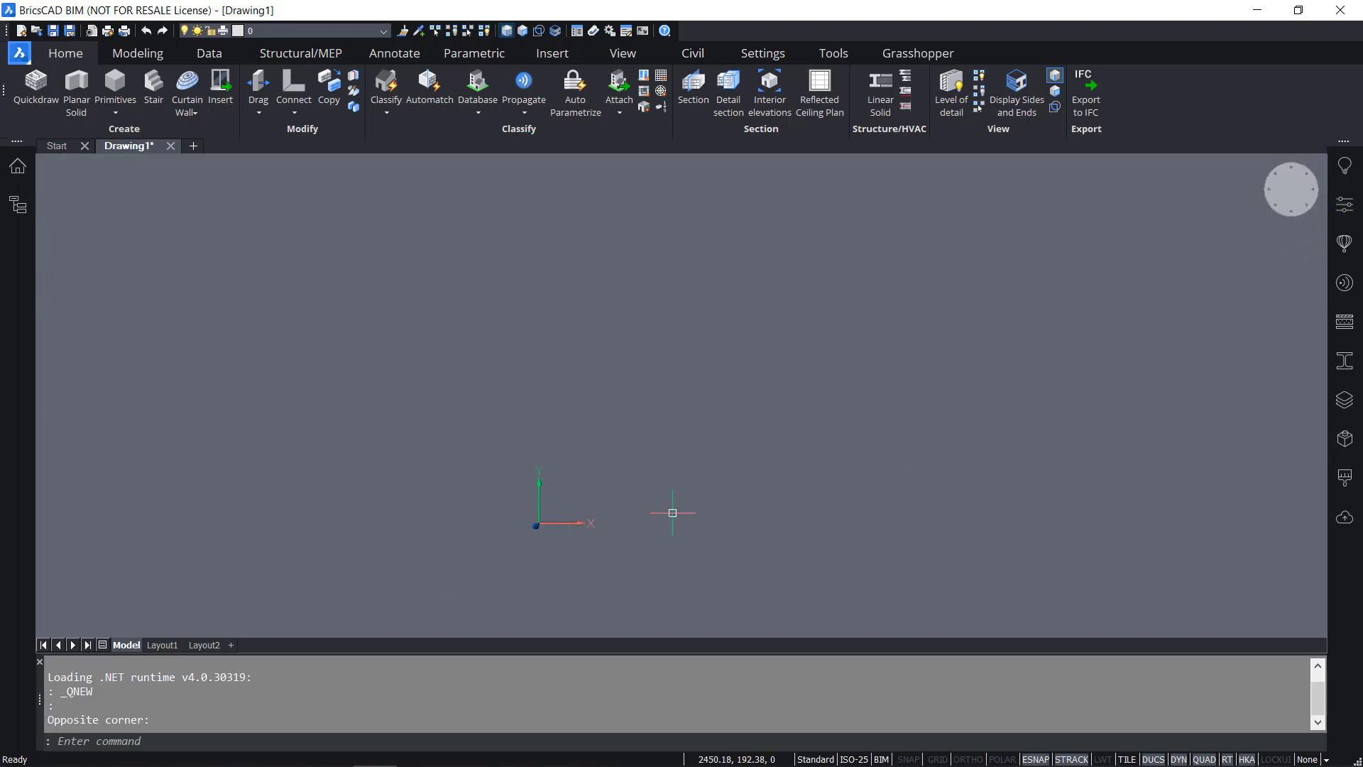
pyautogui.moveTo(681, 469)
pyautogui.moveTo(668, 446)
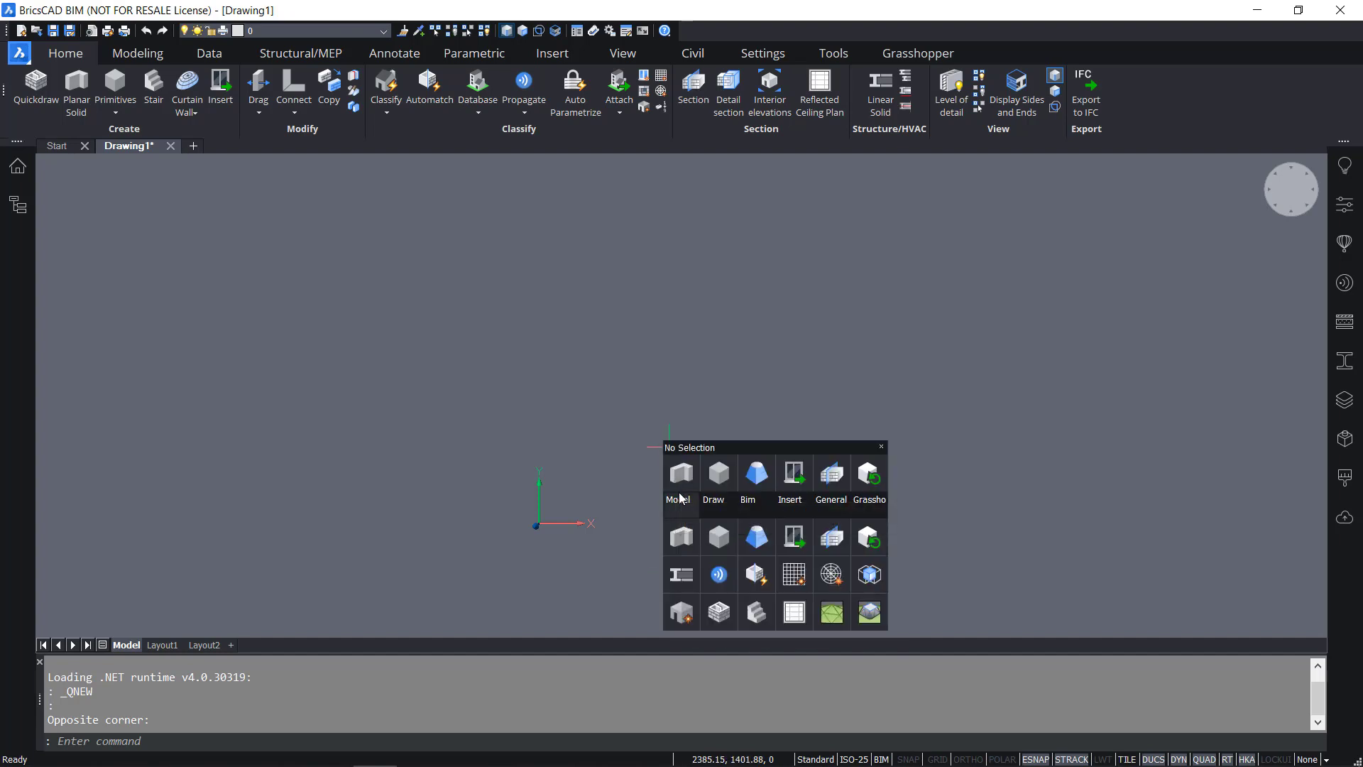
pyautogui.moveTo(684, 499)
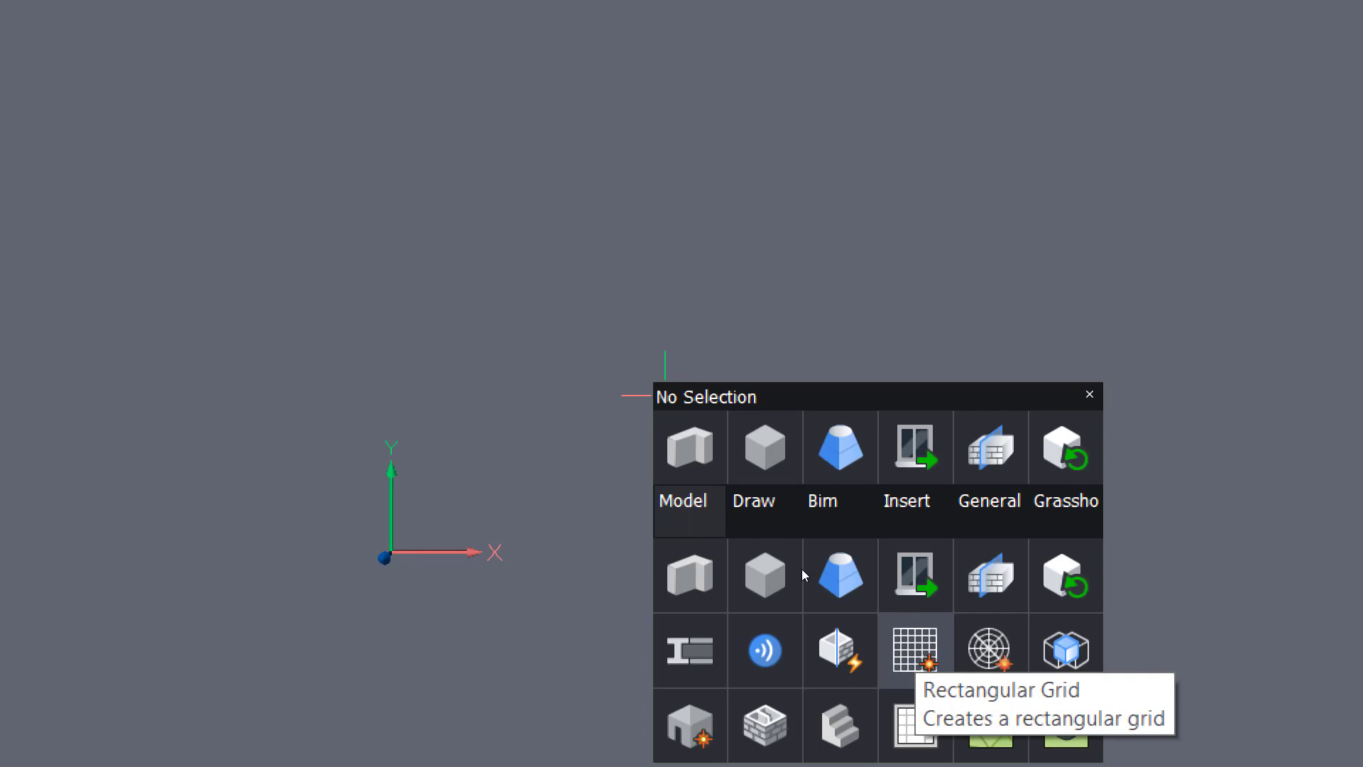
pyautogui.click(914, 647)
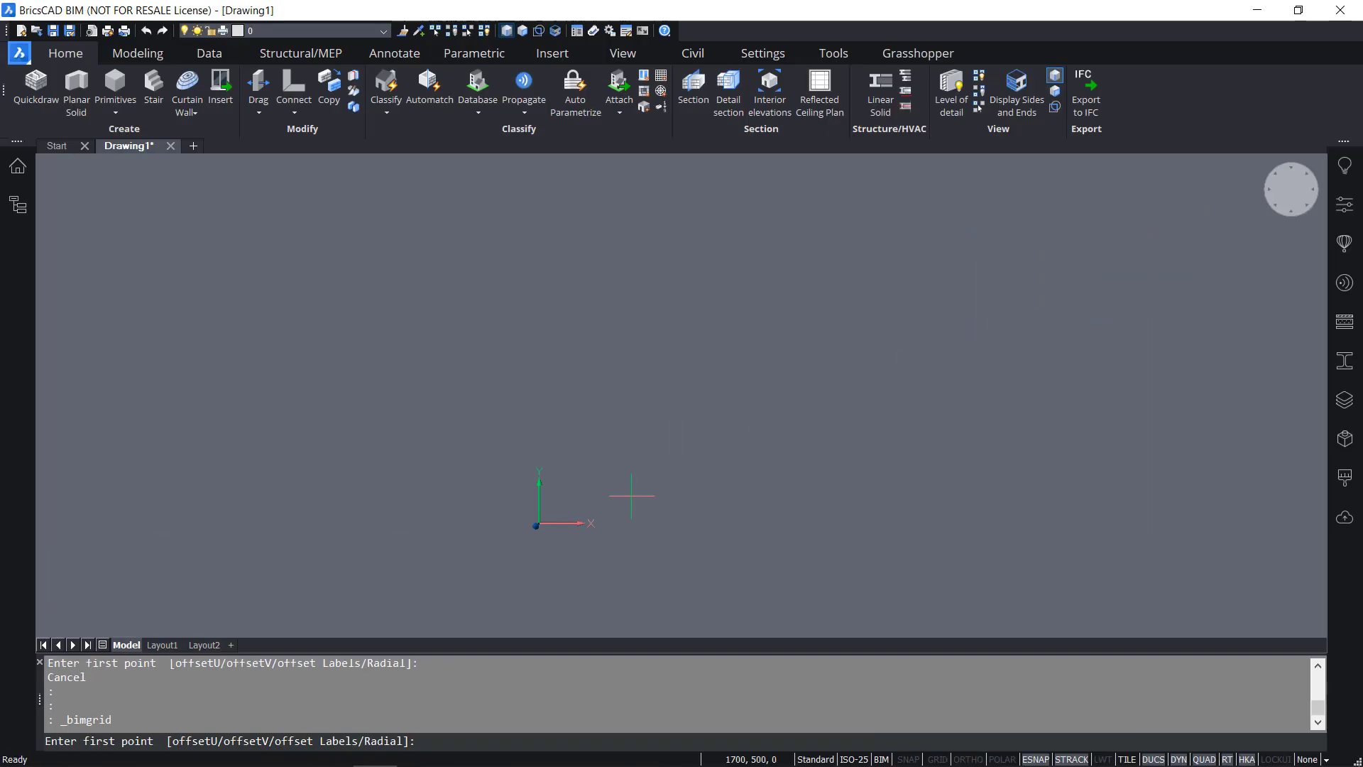
pyautogui.write('0,0')
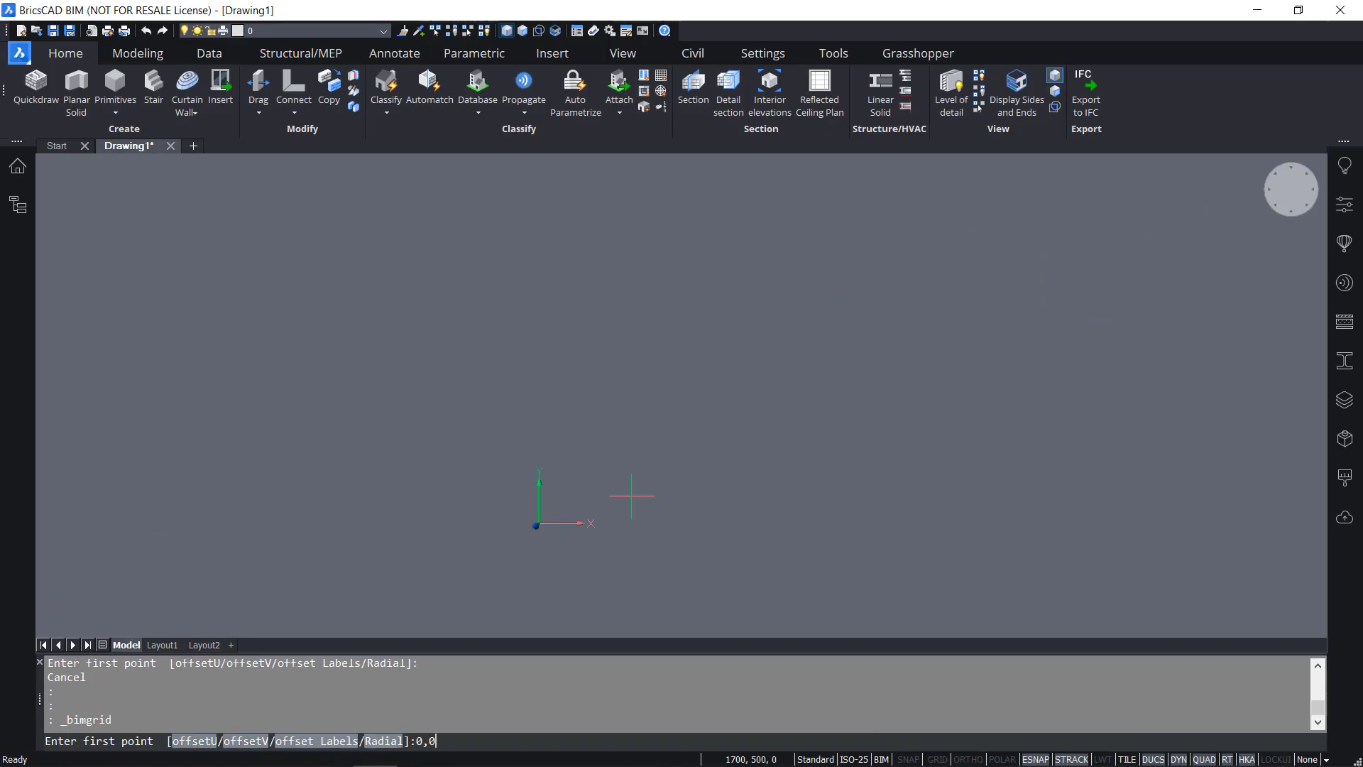
pyautogui.press('Return')
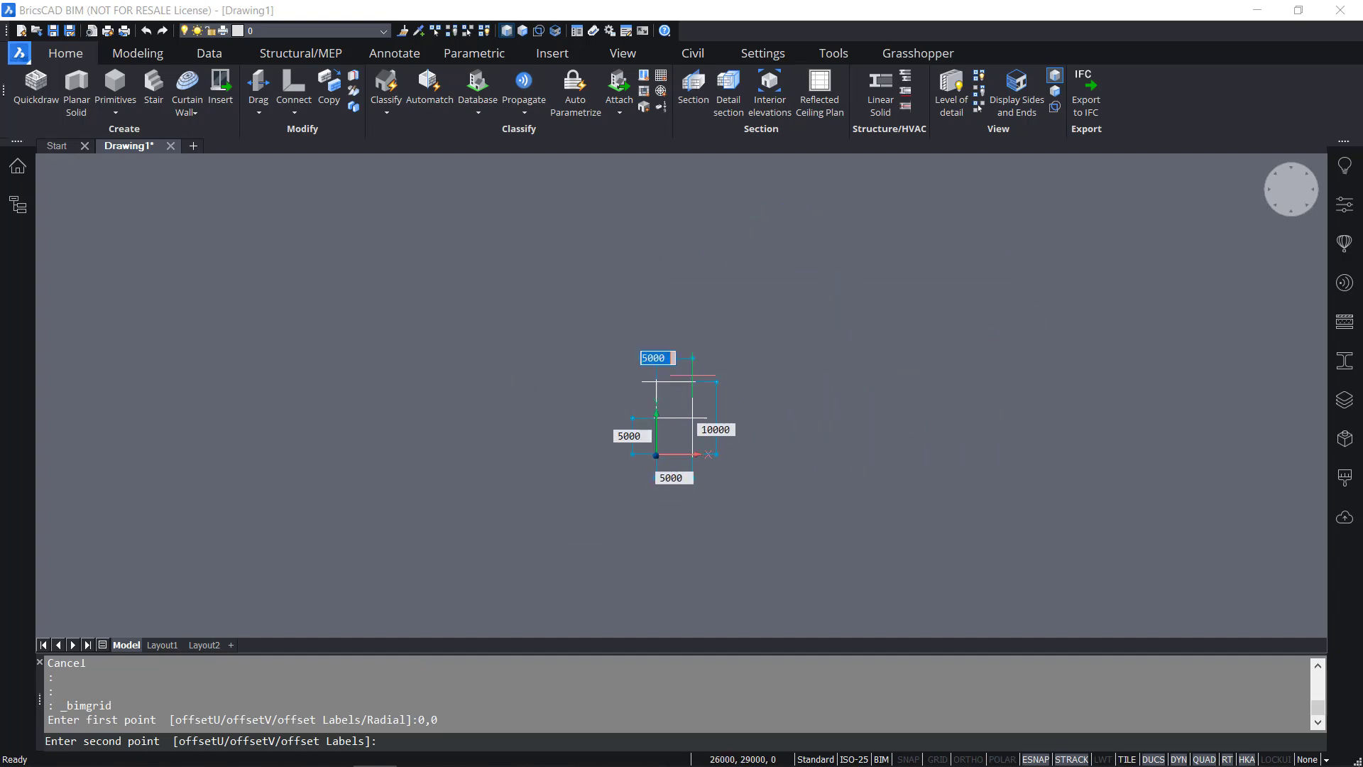
# Set the grid's overall size to 20000 horizontally and 35000 vertically and place it
pyautogui.moveTo(749, 410); pyautogui.dragTo(572, 398, button='middle')
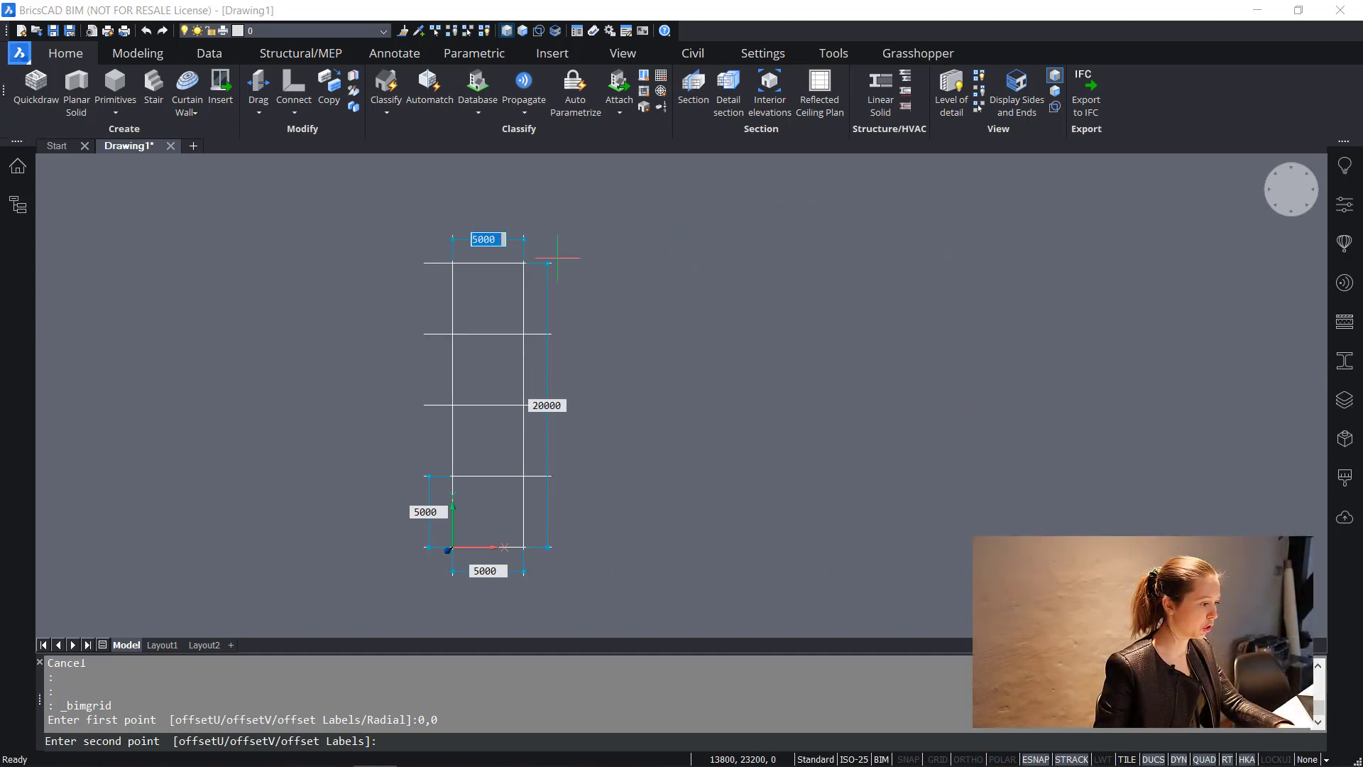
pyautogui.press('Tab')
pyautogui.press('Tab')
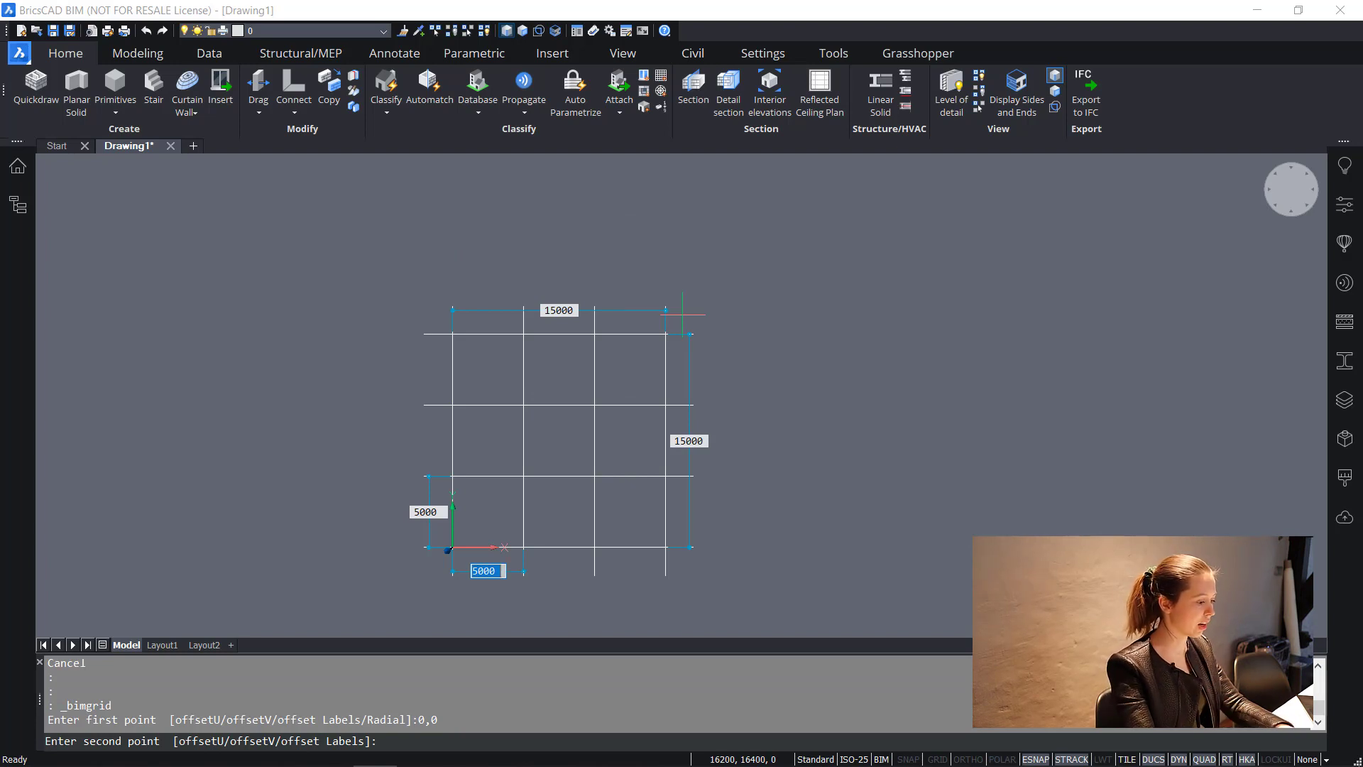
pyautogui.press('Tab')
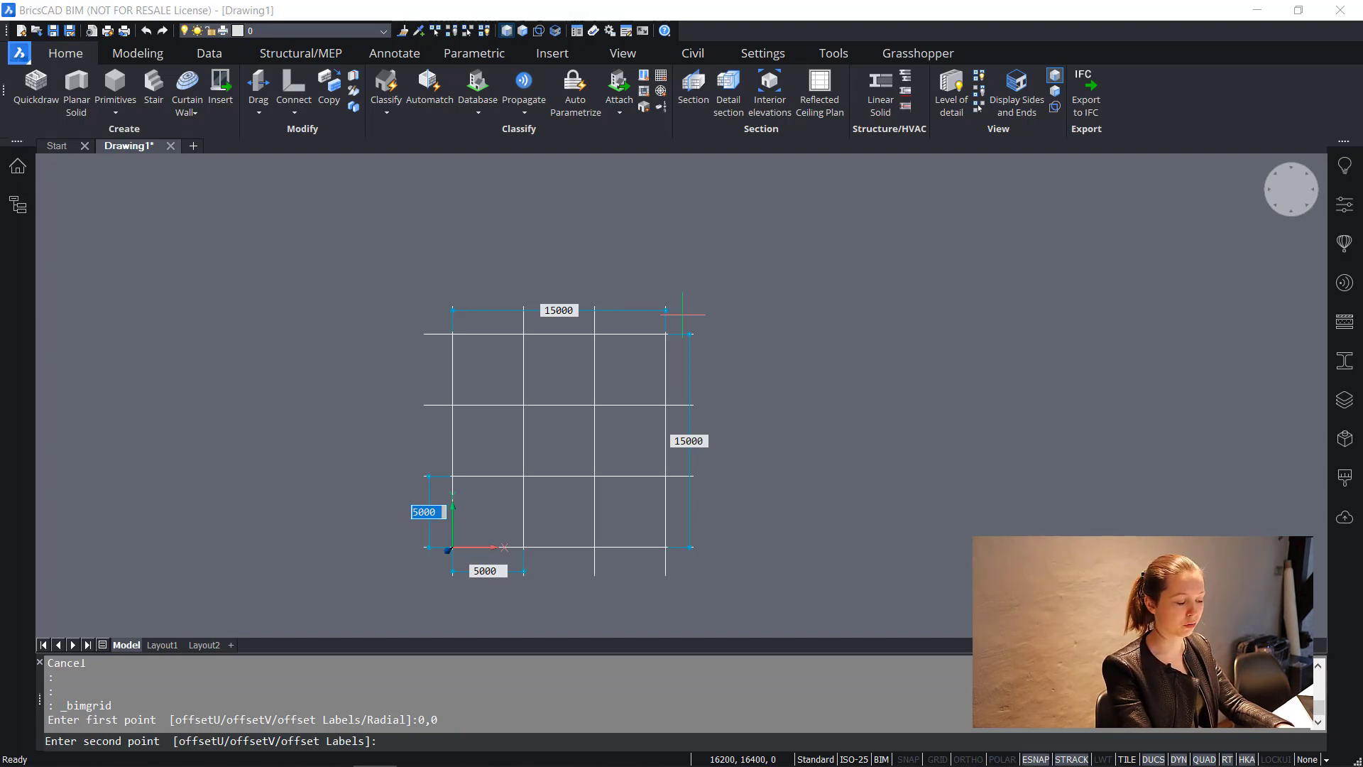
pyautogui.press('Tab')
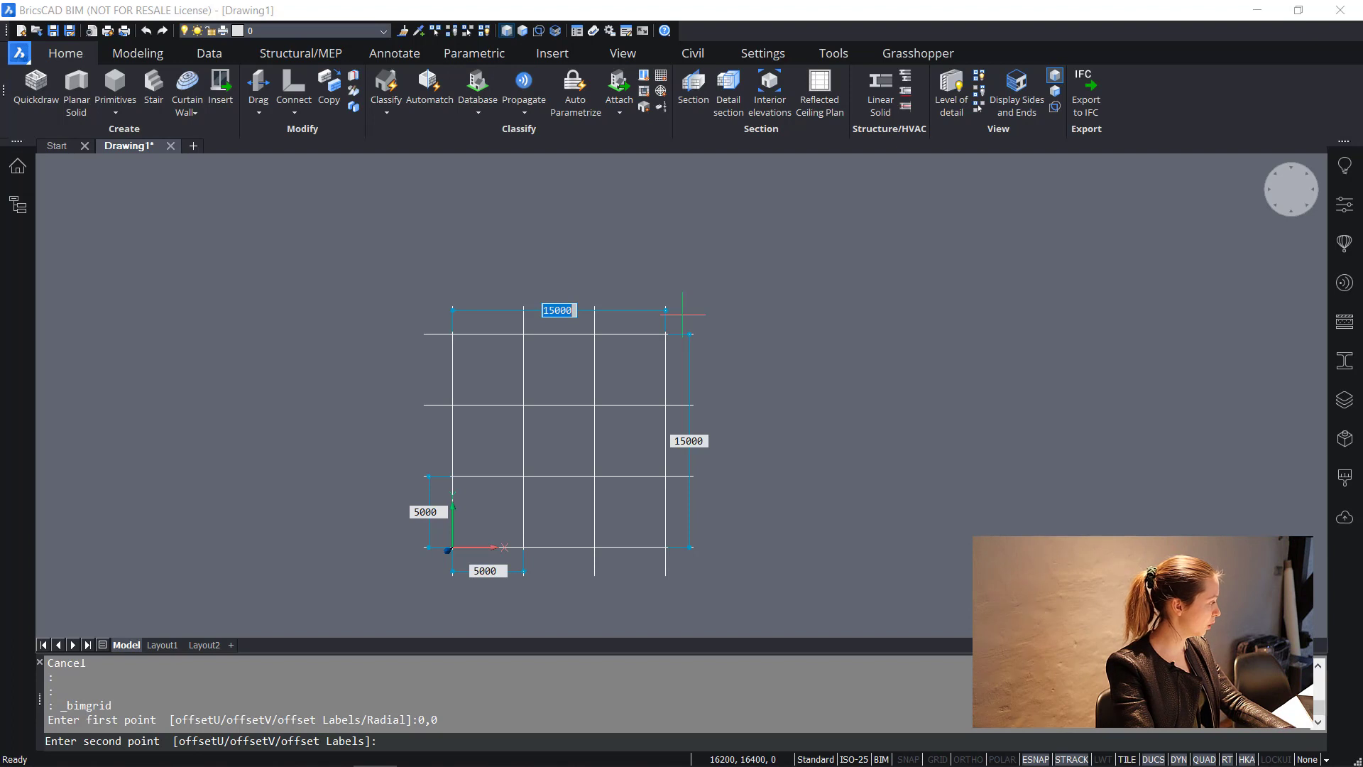
pyautogui.write('200')
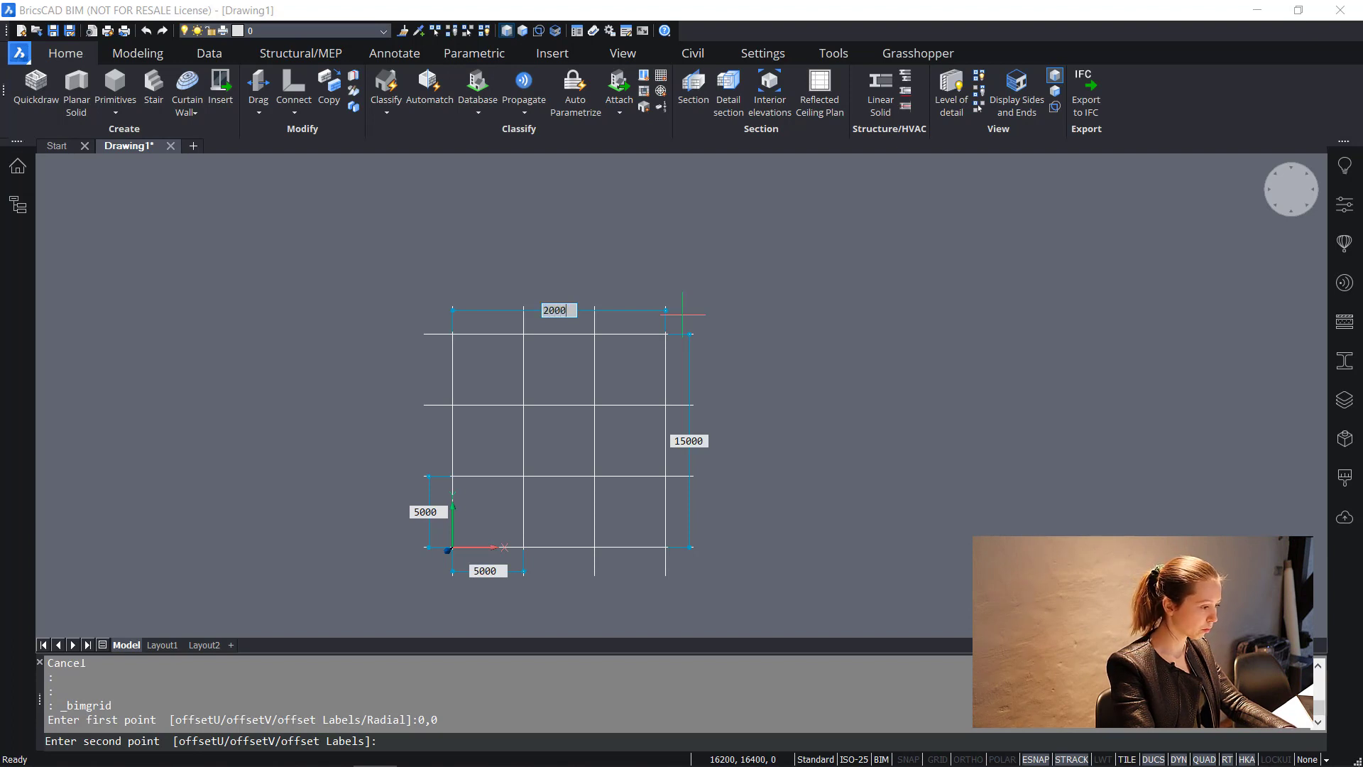
pyautogui.write('00')
pyautogui.press('Tab')
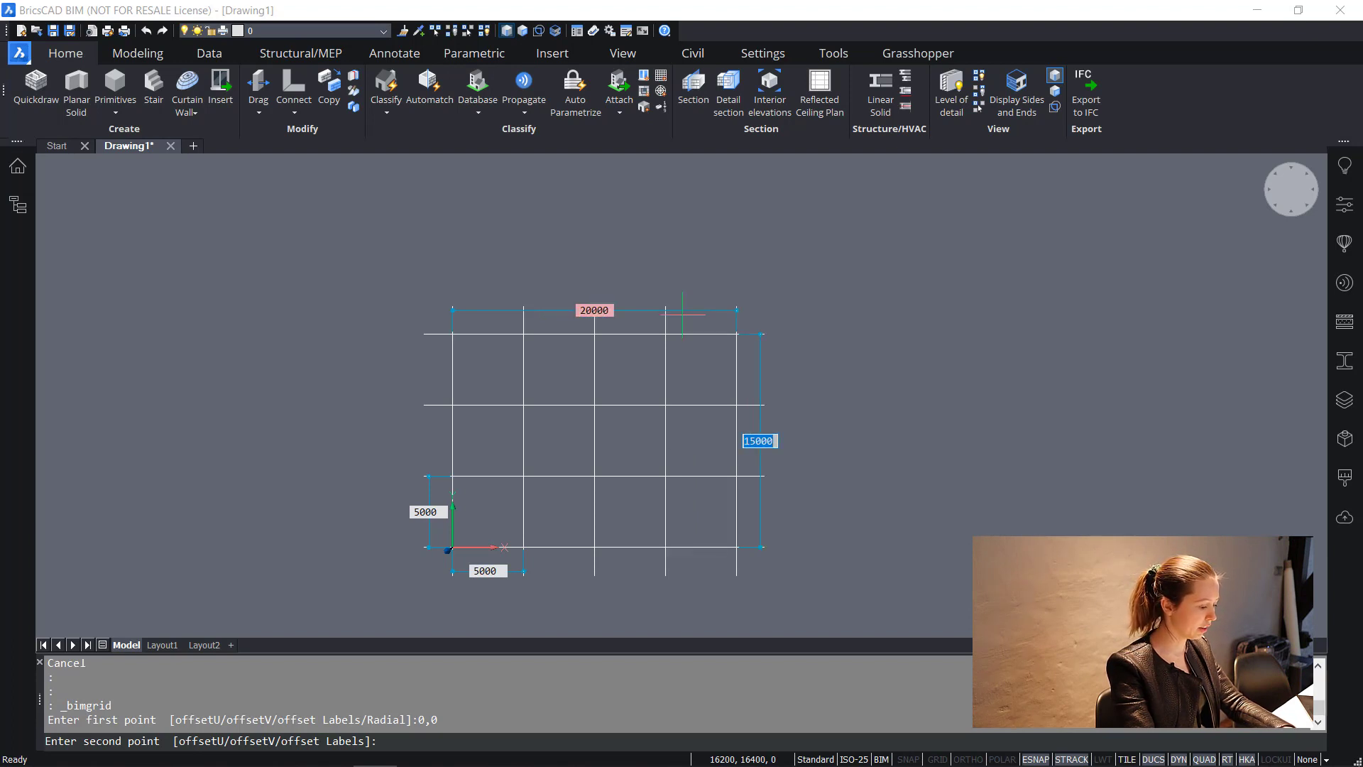
pyautogui.write('3500')
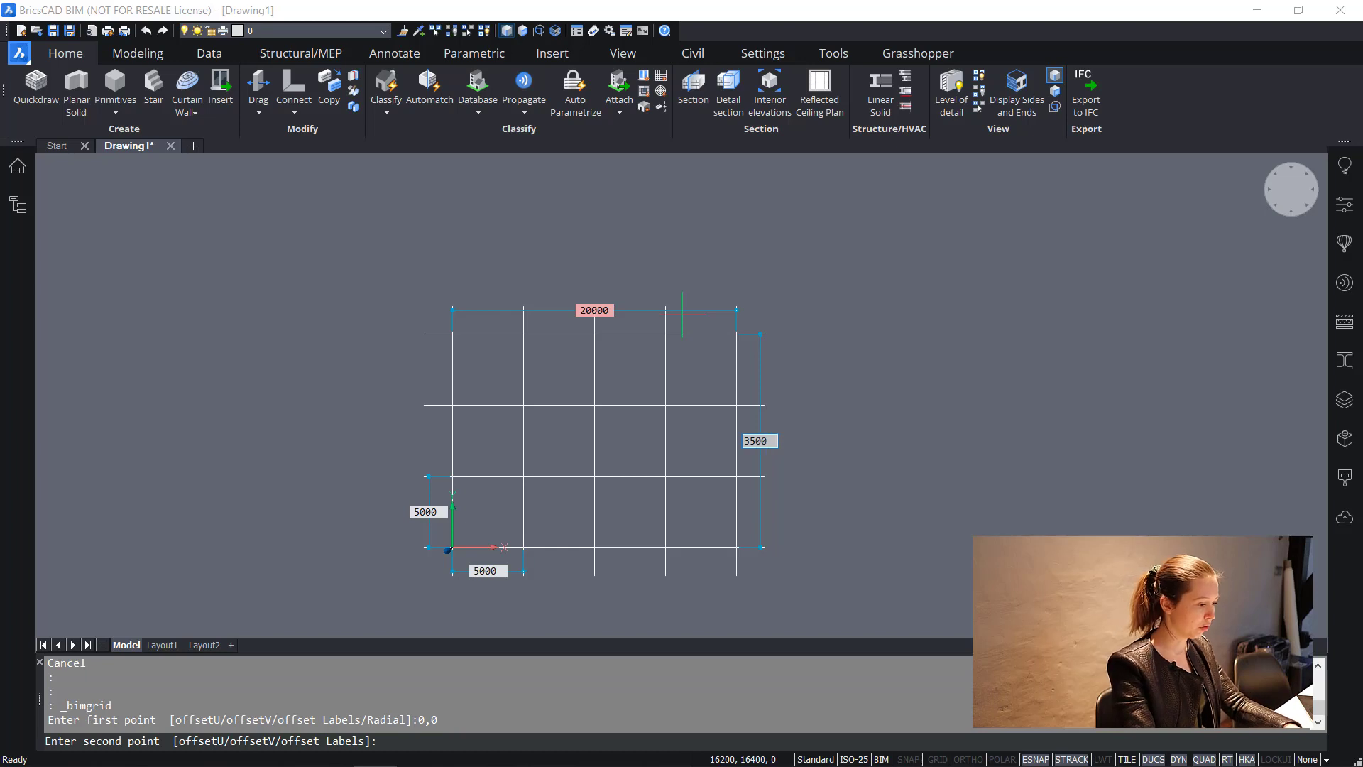
pyautogui.write('0')
pyautogui.press('Tab')
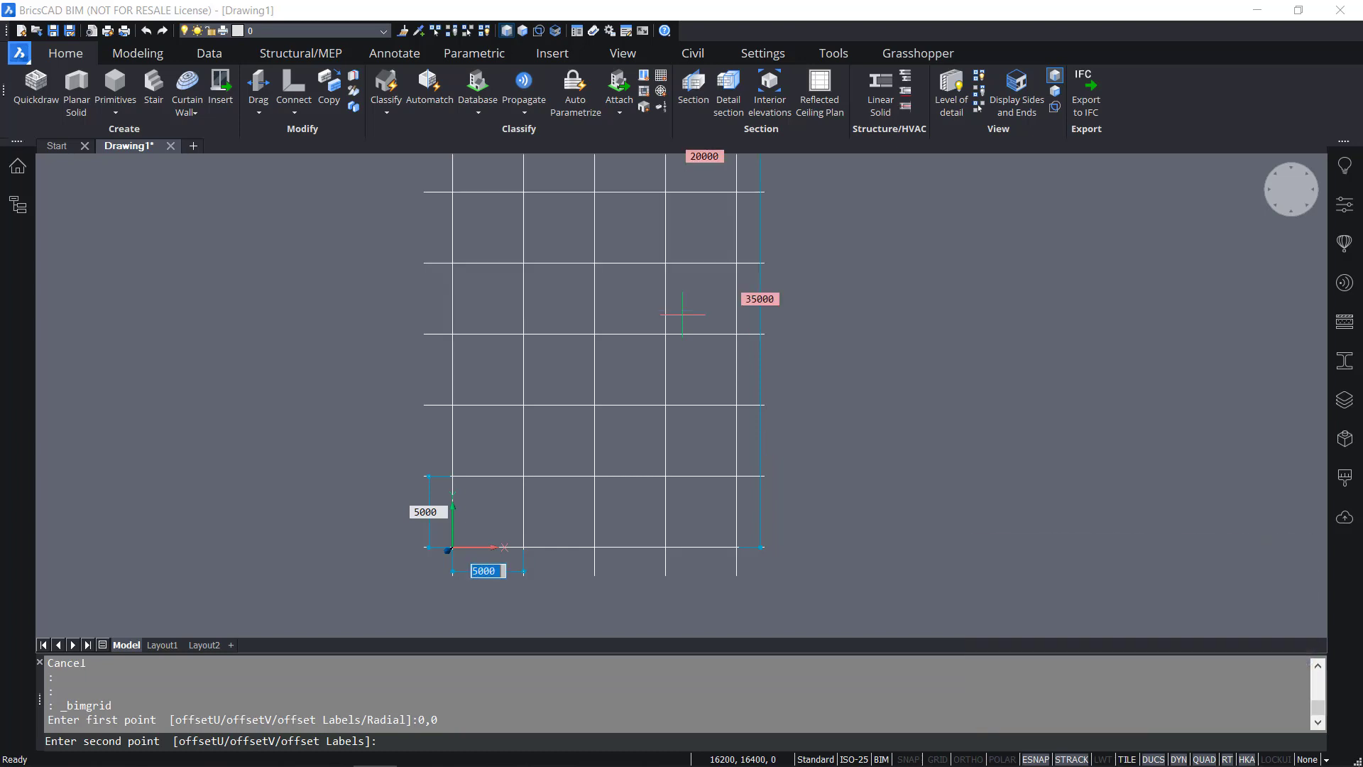
pyautogui.scroll(-3, 682, 315)
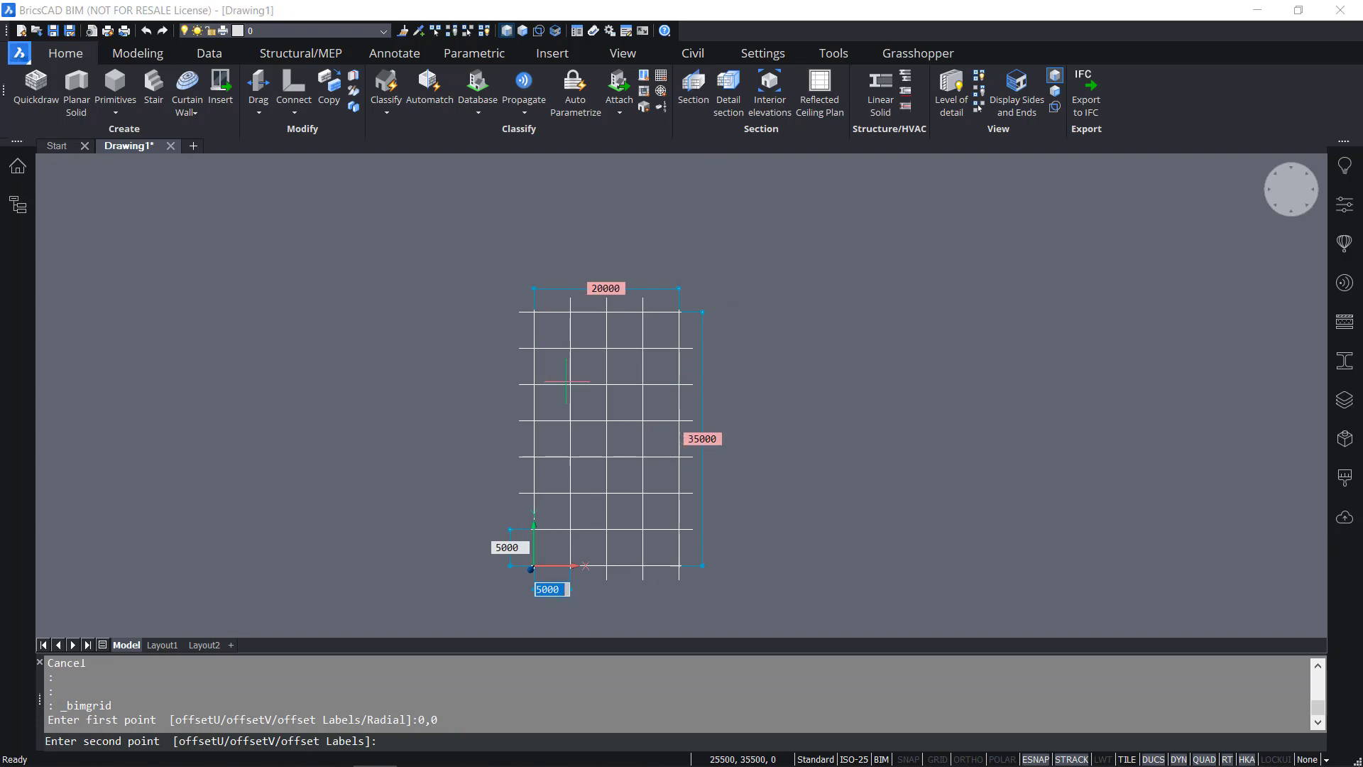
pyautogui.click(715, 293)
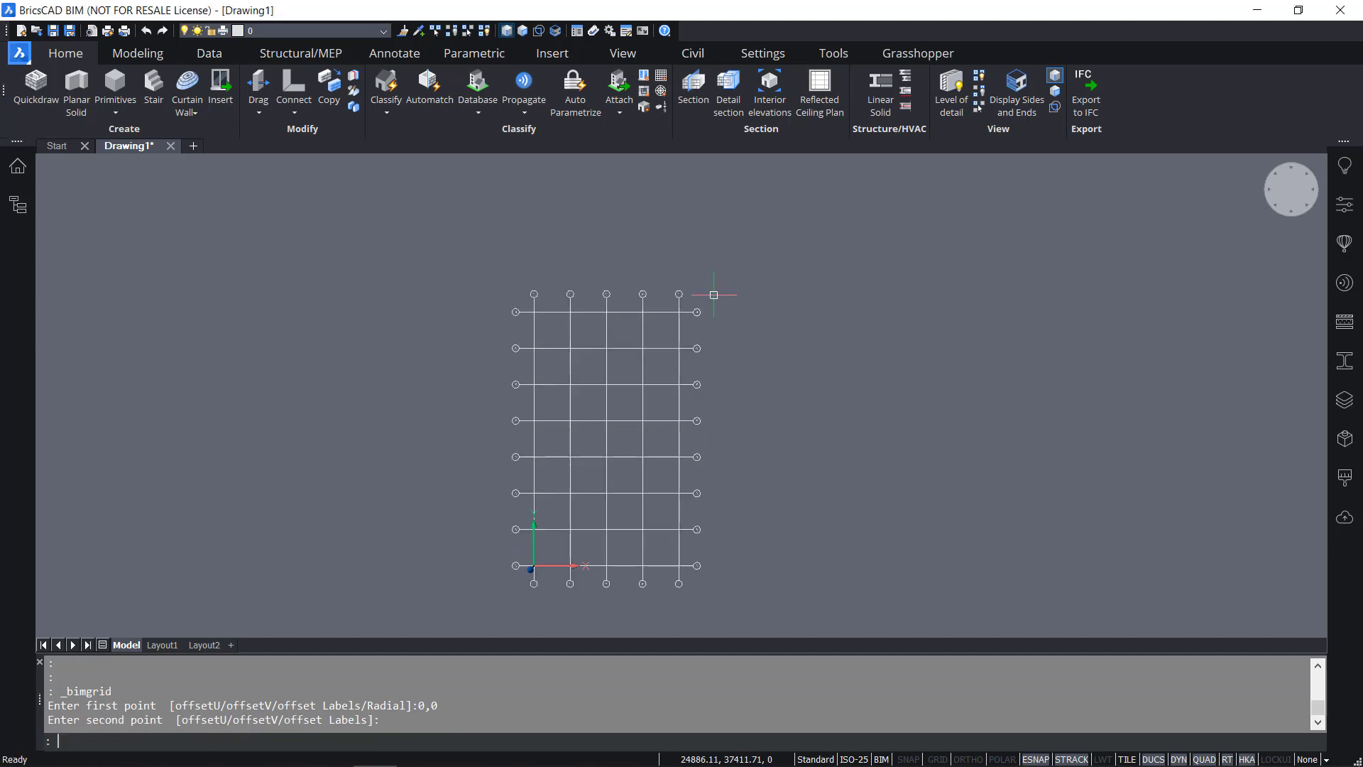
# Examine the number and letter labels at the ends of the grid axes
pyautogui.scroll(5, 600, 589)
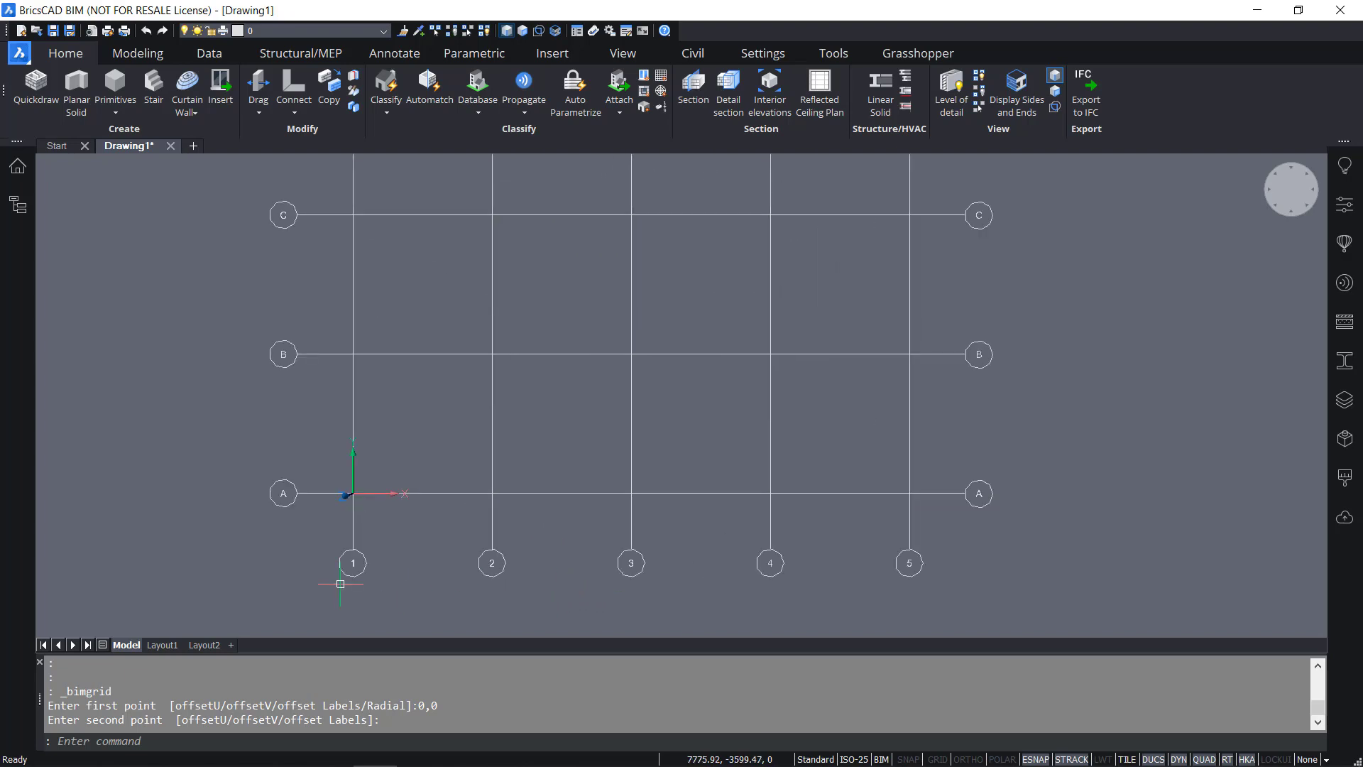
pyautogui.scroll(-2, 912, 565)
pyautogui.scroll(2, 912, 565)
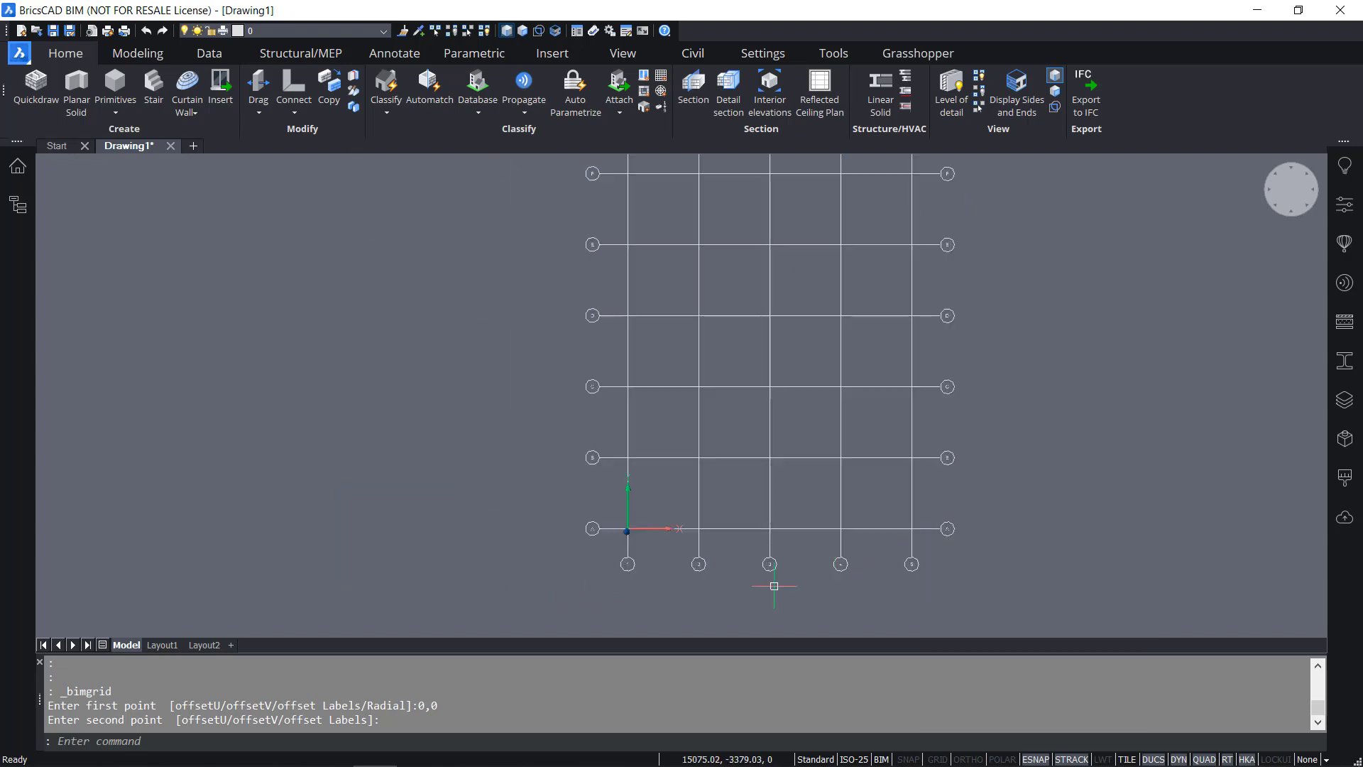
pyautogui.scroll(3, 890, 519)
pyautogui.scroll(-6, 891, 519)
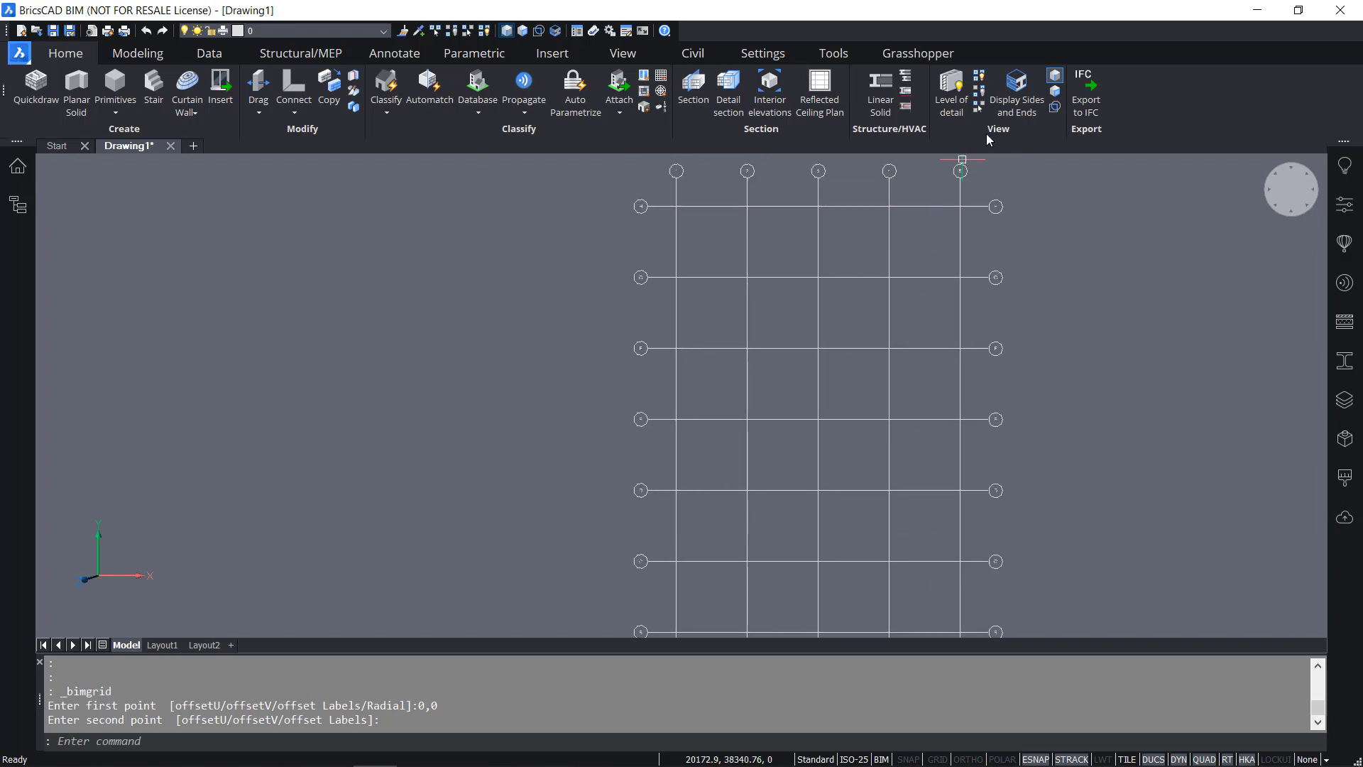
pyautogui.scroll(2, 1015, 203)
pyautogui.scroll(-4, 1015, 203)
pyautogui.moveTo(981, 382); pyautogui.dragTo(624, 505, button='middle')
pyautogui.scroll(2, 622, 482)
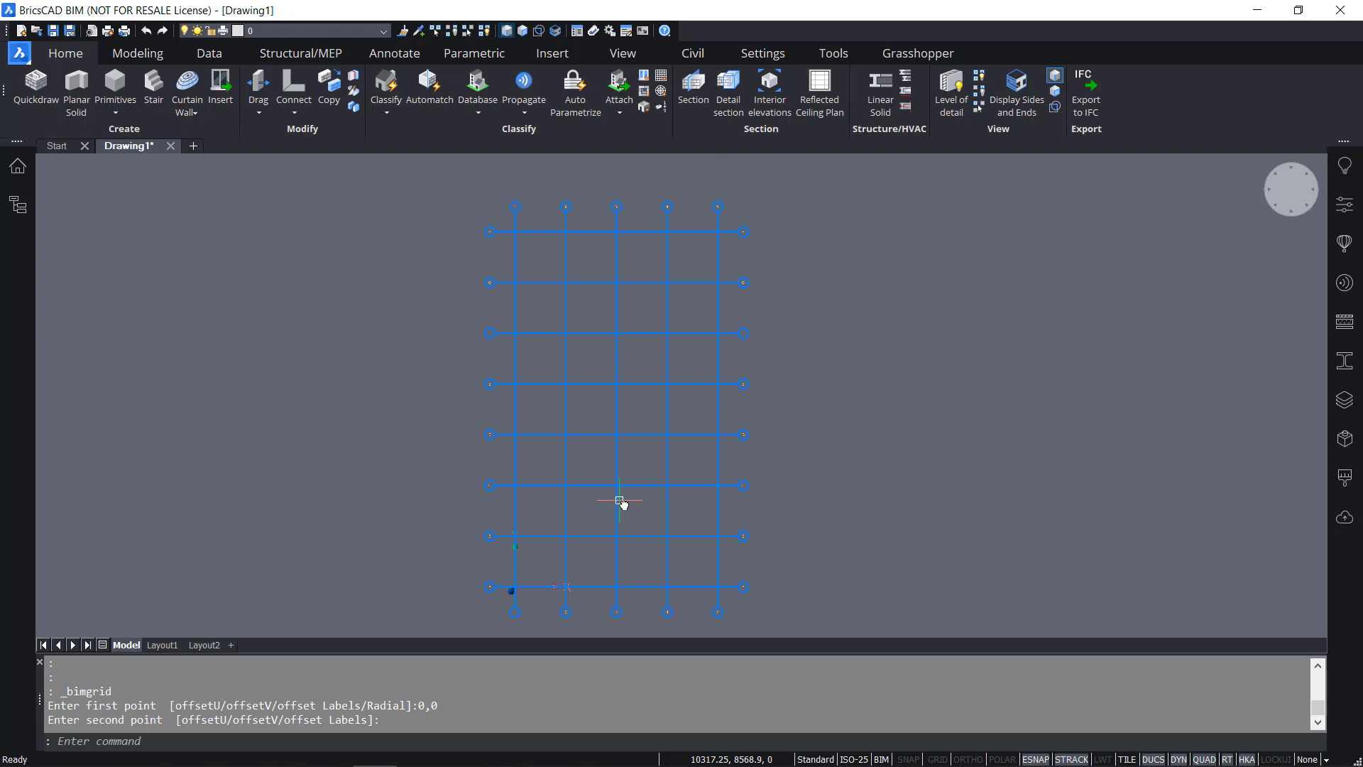
# Select the grid and open its block definition for editing with BEDIT
pyautogui.click(829, 495)
pyautogui.click(679, 443)
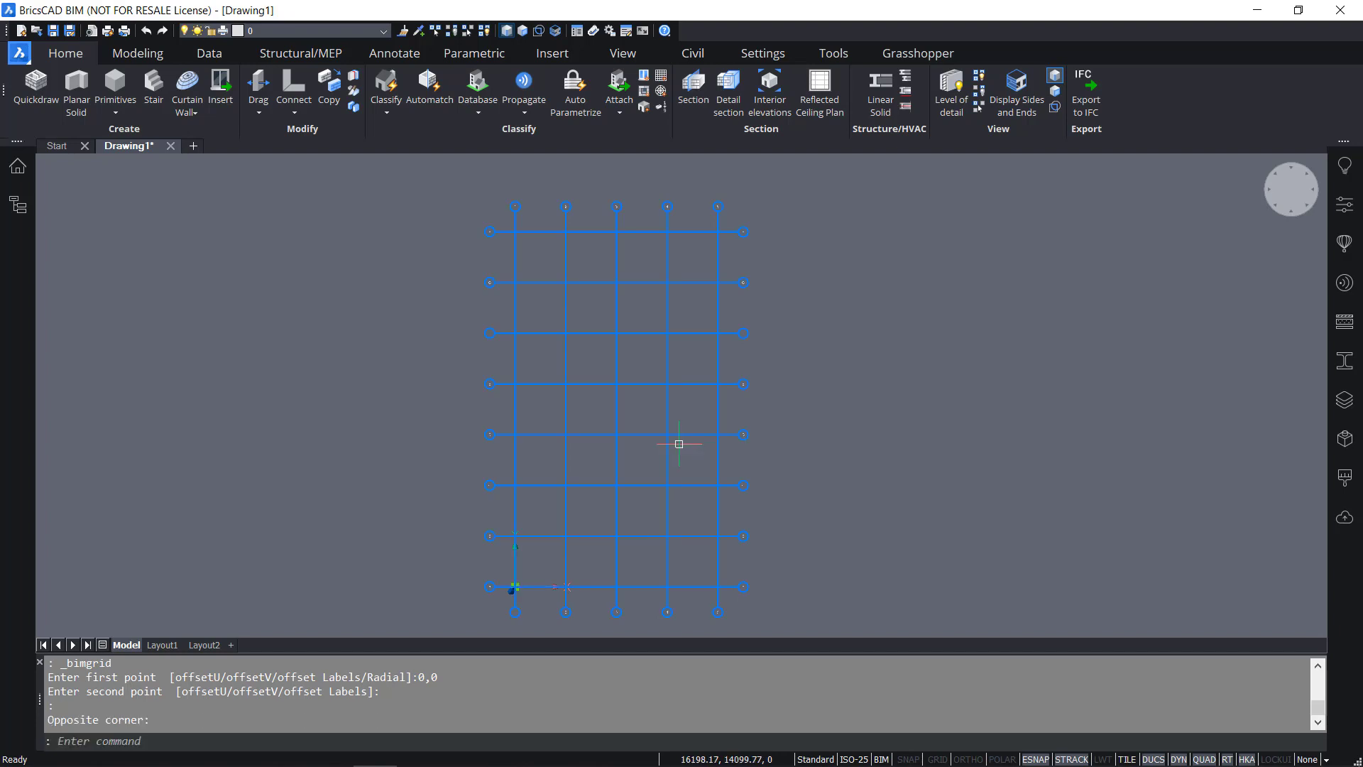
pyautogui.write('BEDIT')
pyautogui.press('Return')
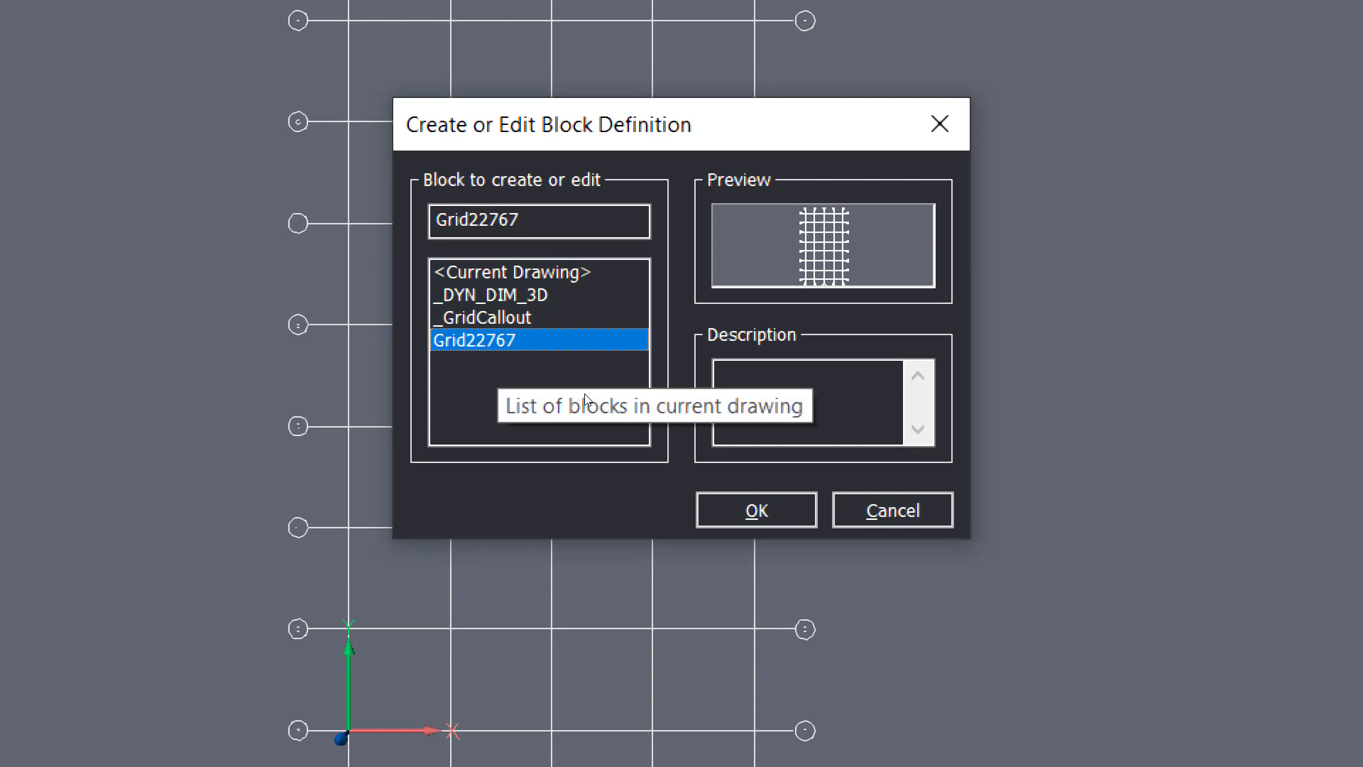
pyautogui.click(711, 497)
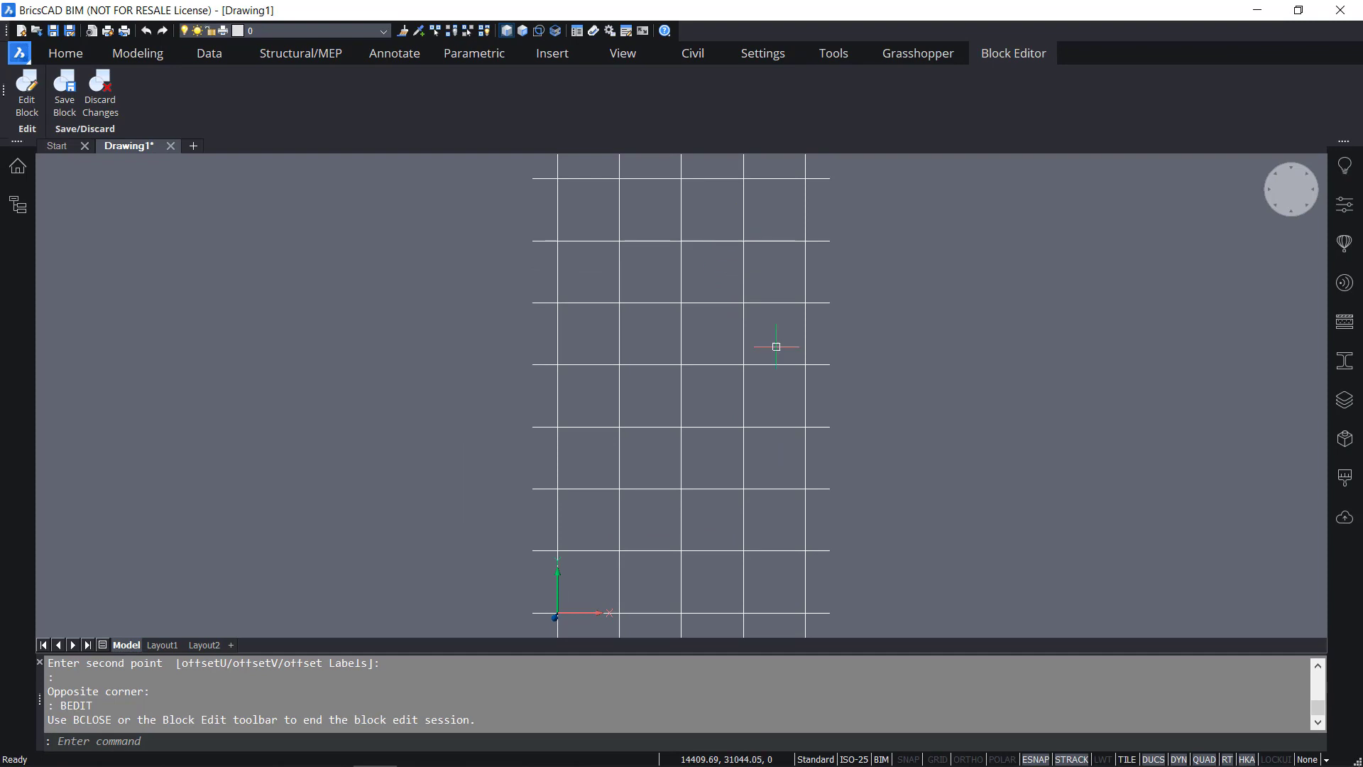
# Move the second horizontal grid axis from the origin about 2800 mm down, to about Y 2200
pyautogui.click(844, 567)
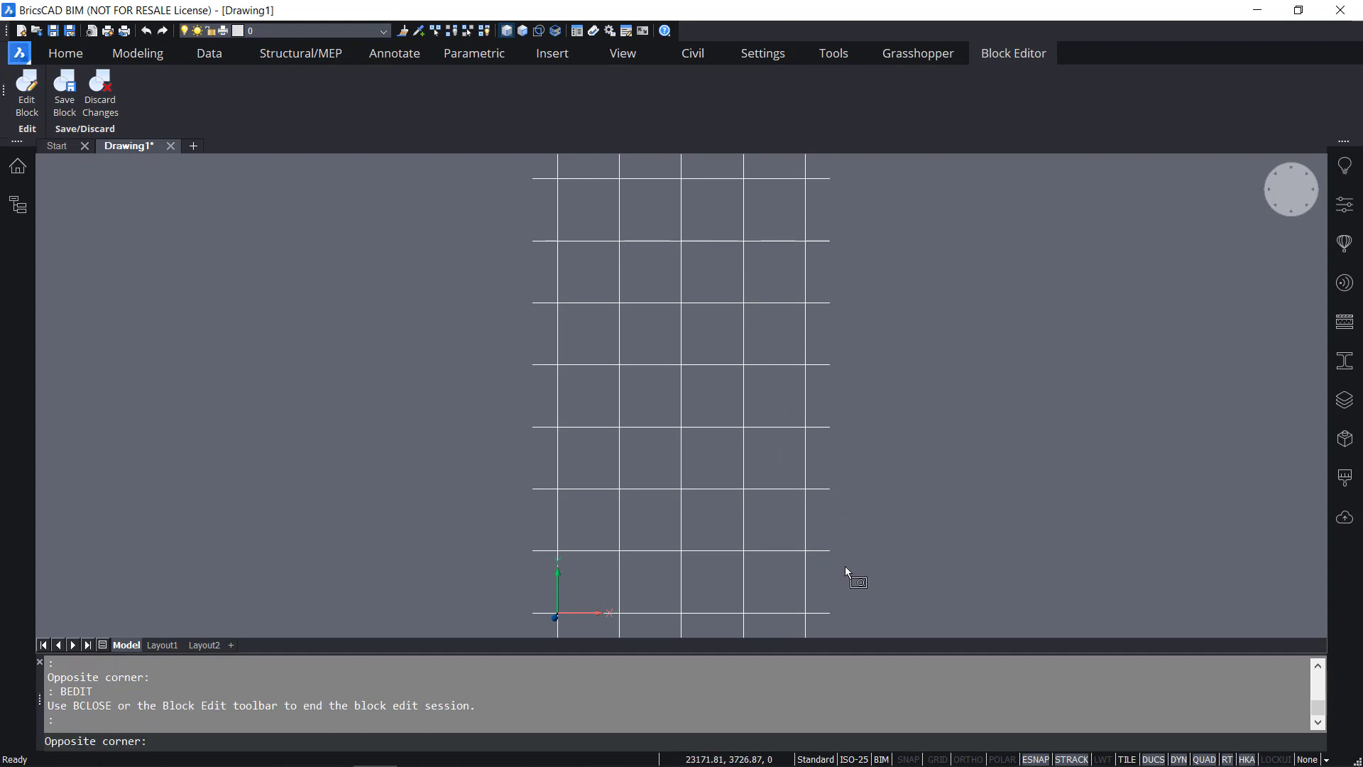
pyautogui.click(820, 534)
pyautogui.write('m')
pyautogui.press('Return')
pyautogui.click(890, 455)
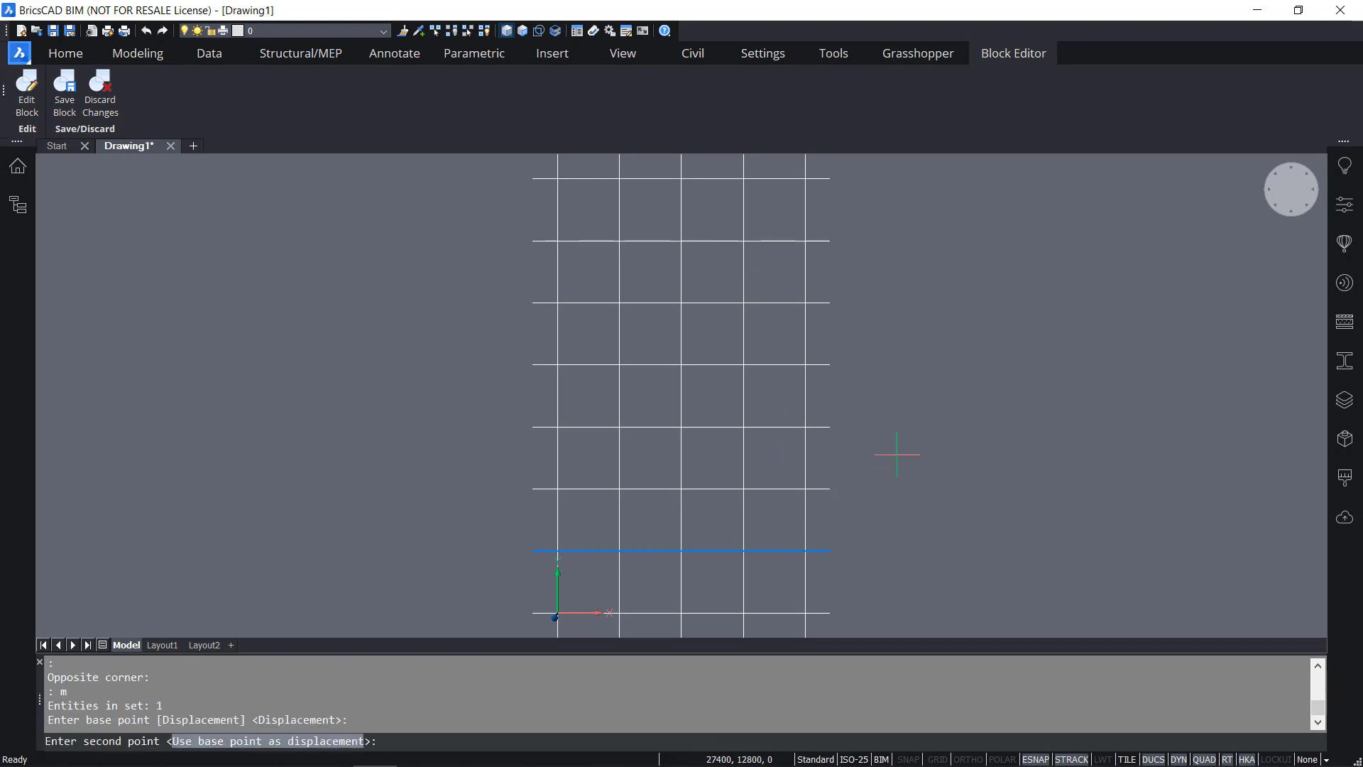
pyautogui.click(891, 490)
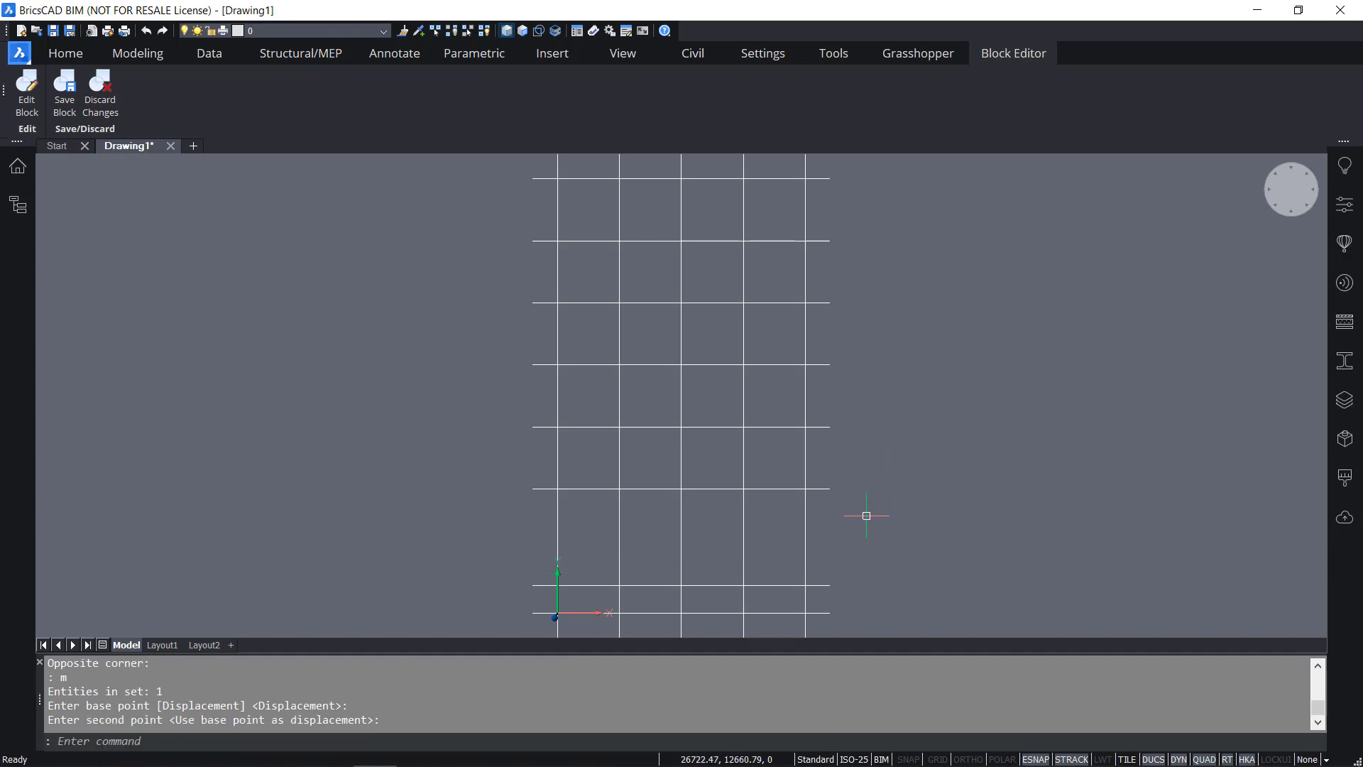
# Copy the moved horizontal axis about 3200 mm straight up and end the copy command
pyautogui.click(774, 585)
pyautogui.write('c')
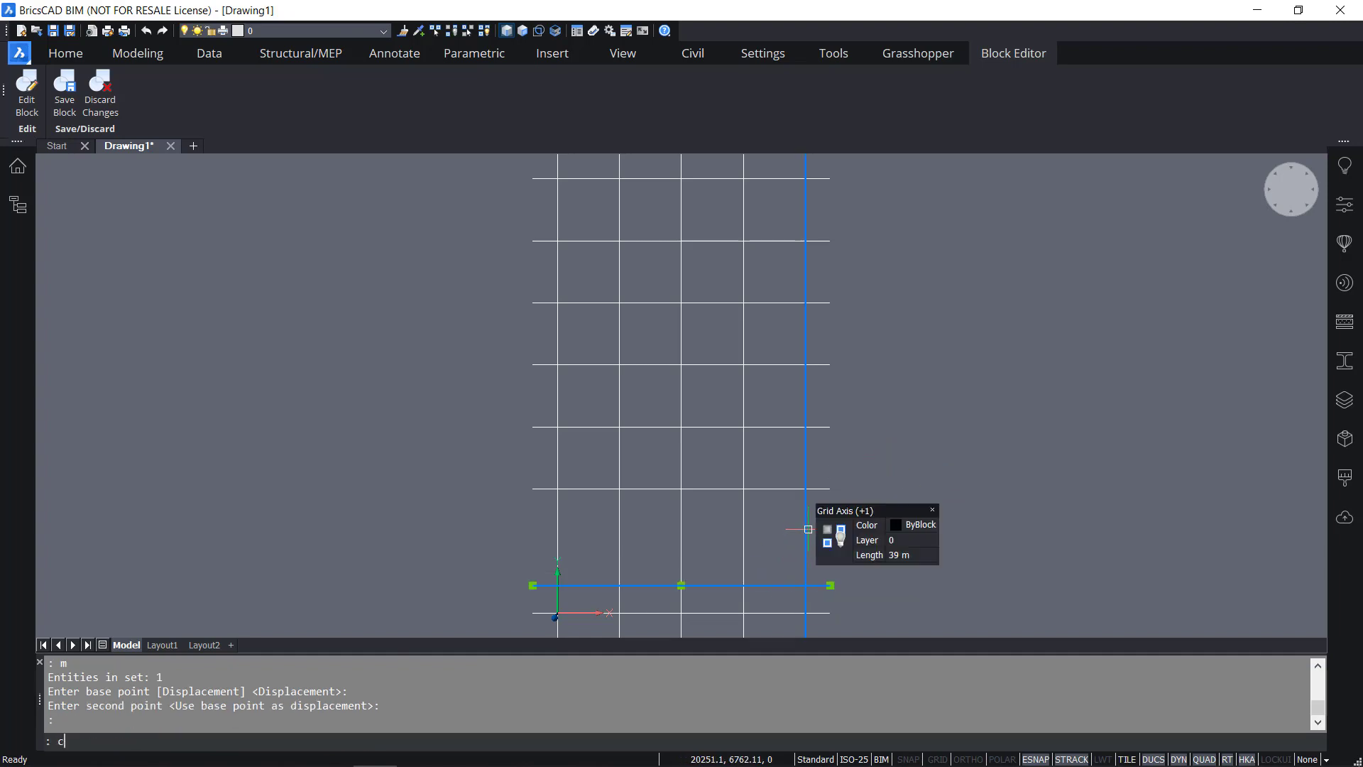
pyautogui.write('o')
pyautogui.press('Return')
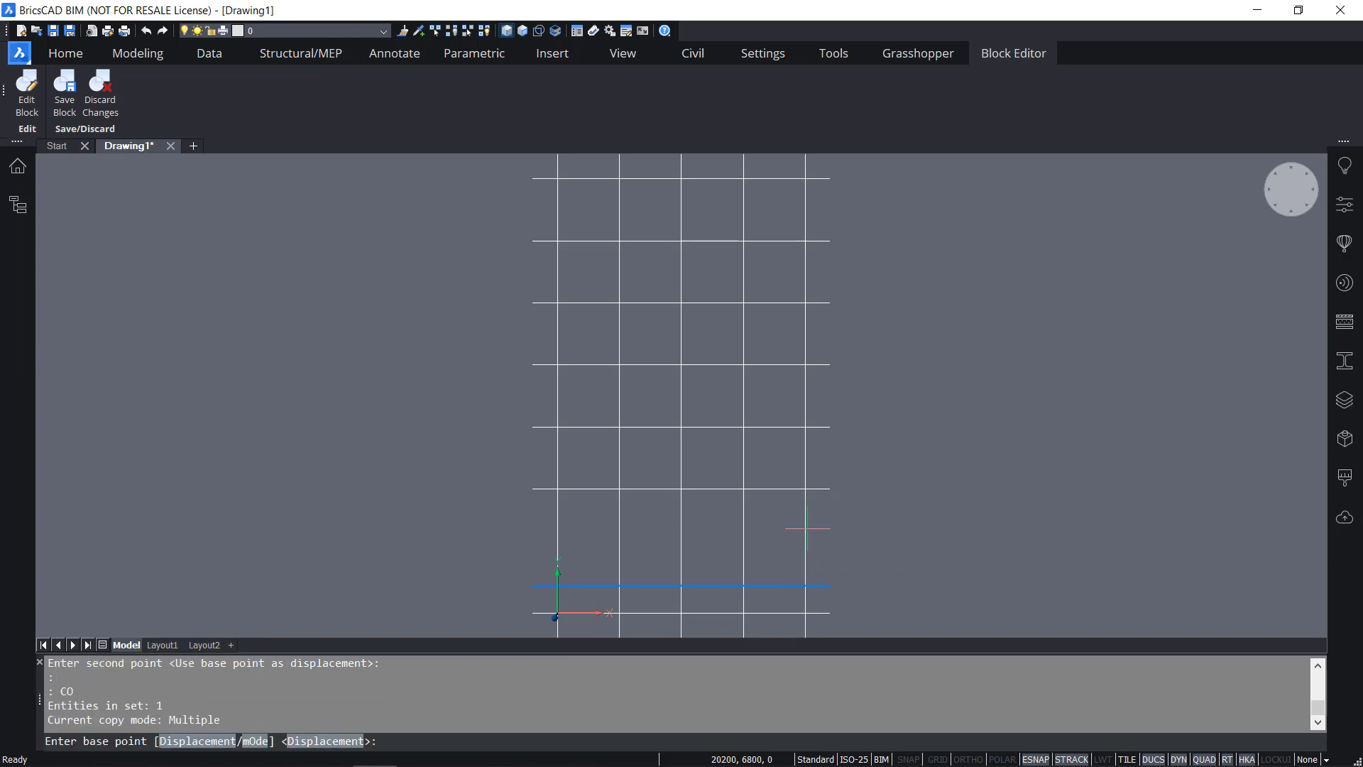
pyautogui.click(872, 585)
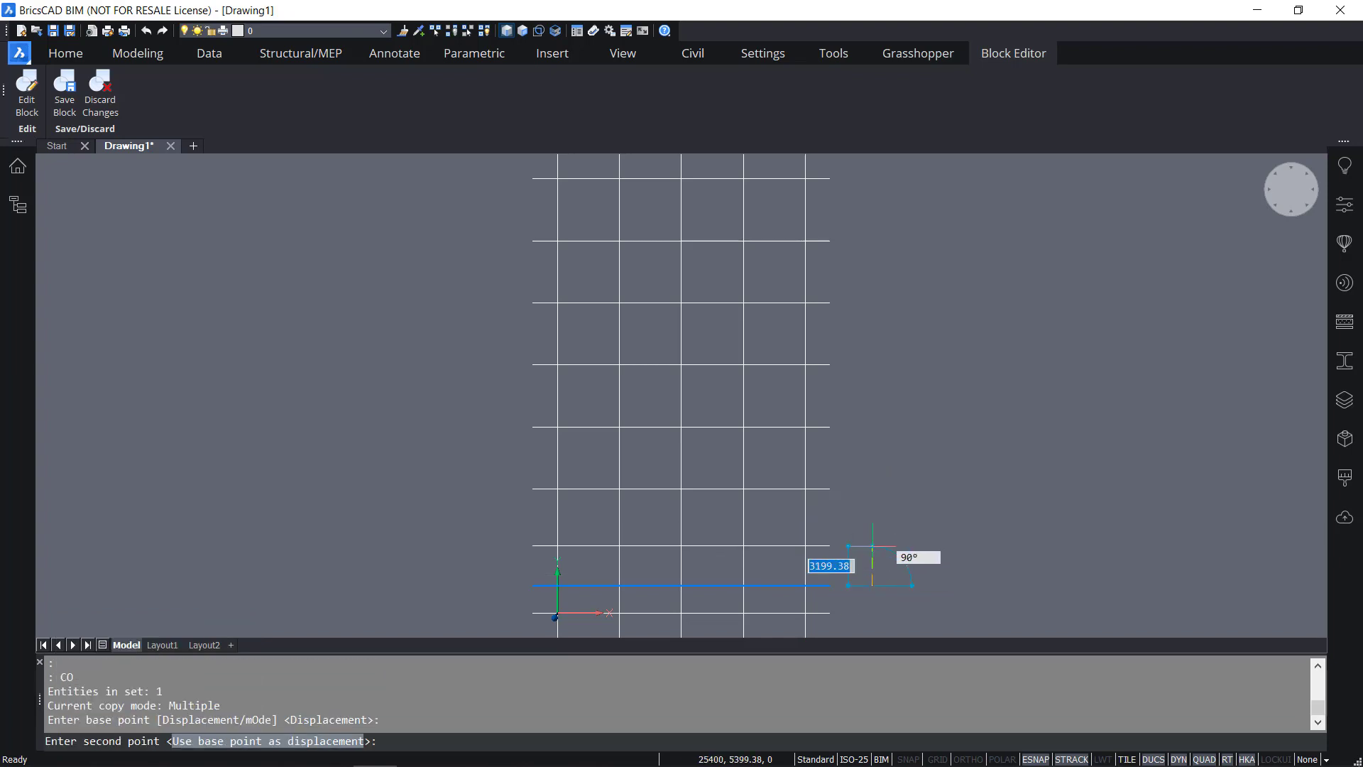
pyautogui.click(872, 546)
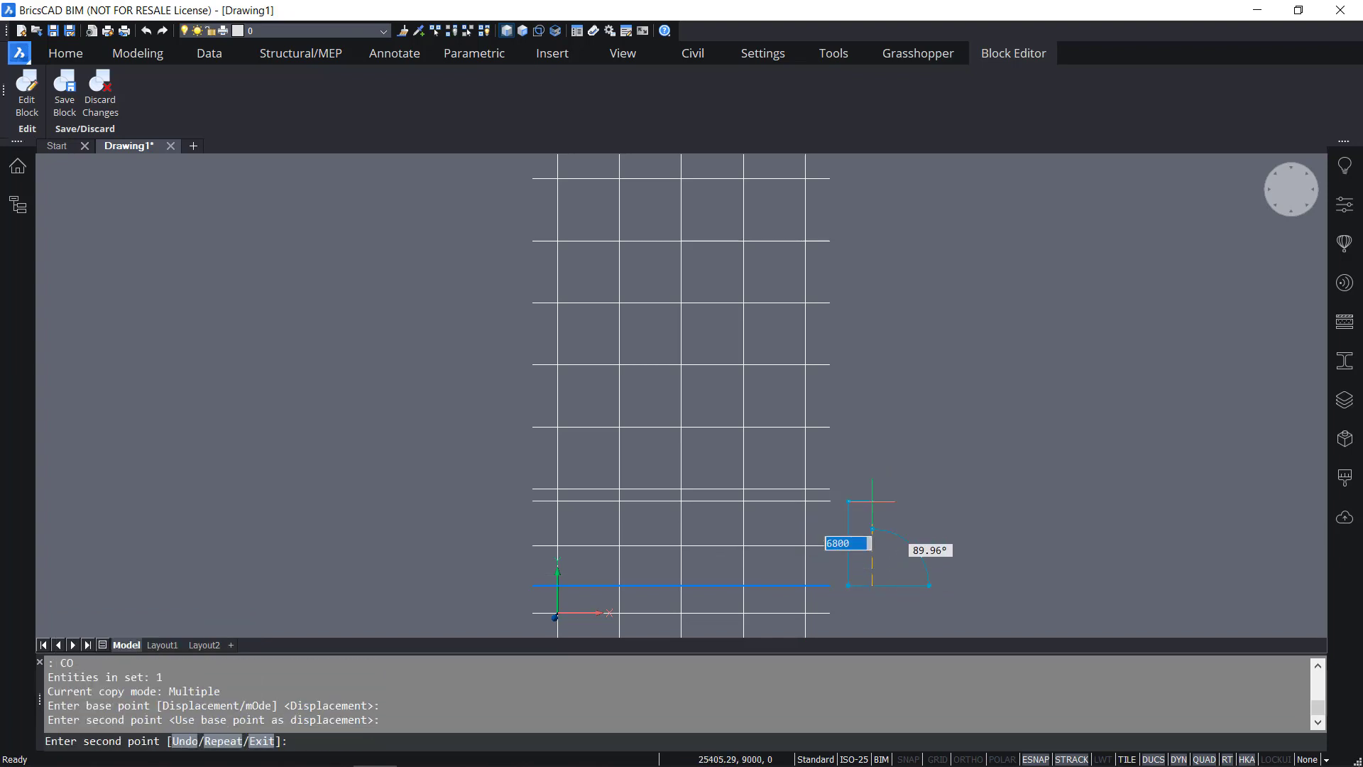
pyautogui.press('Escape')
# Inspect the BIM properties of the copied axis, including its axis type and number, then deselect it
pyautogui.click(763, 546)
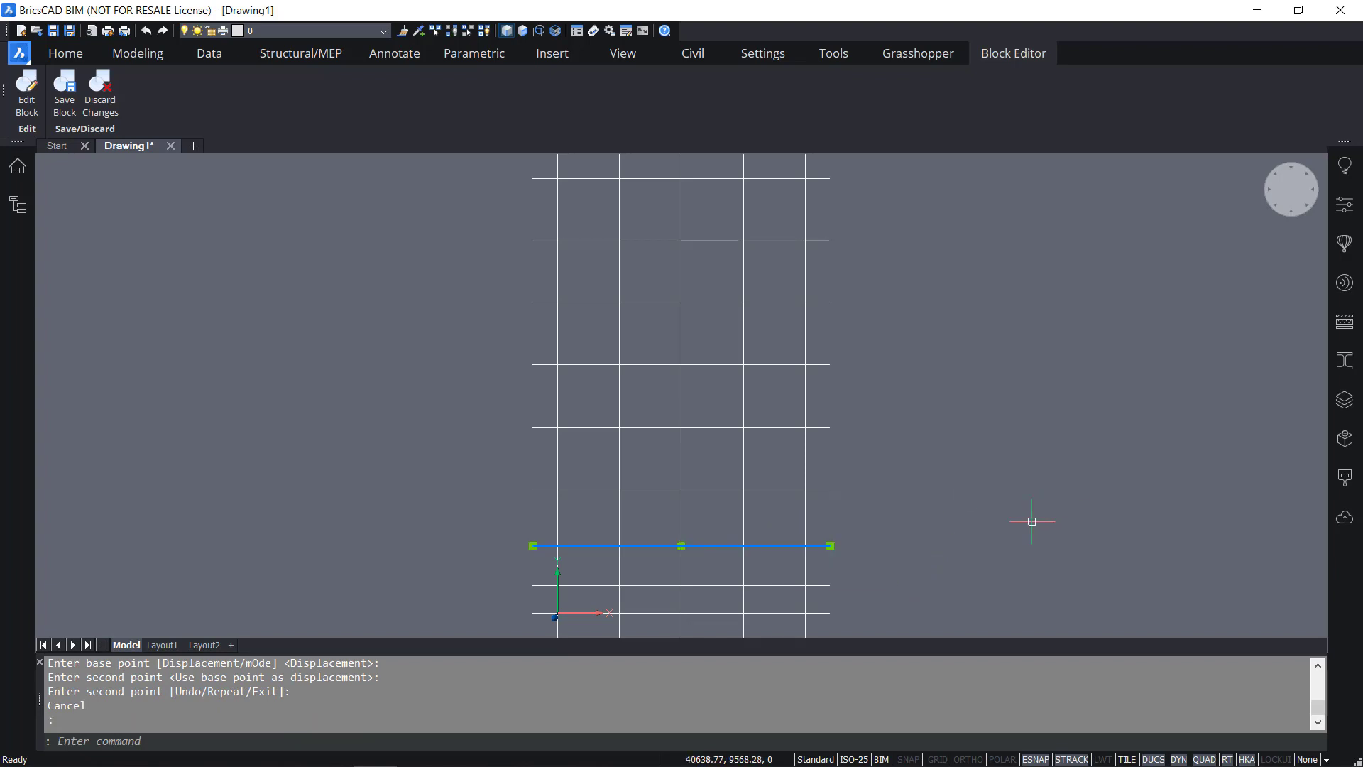
pyautogui.click(1350, 208)
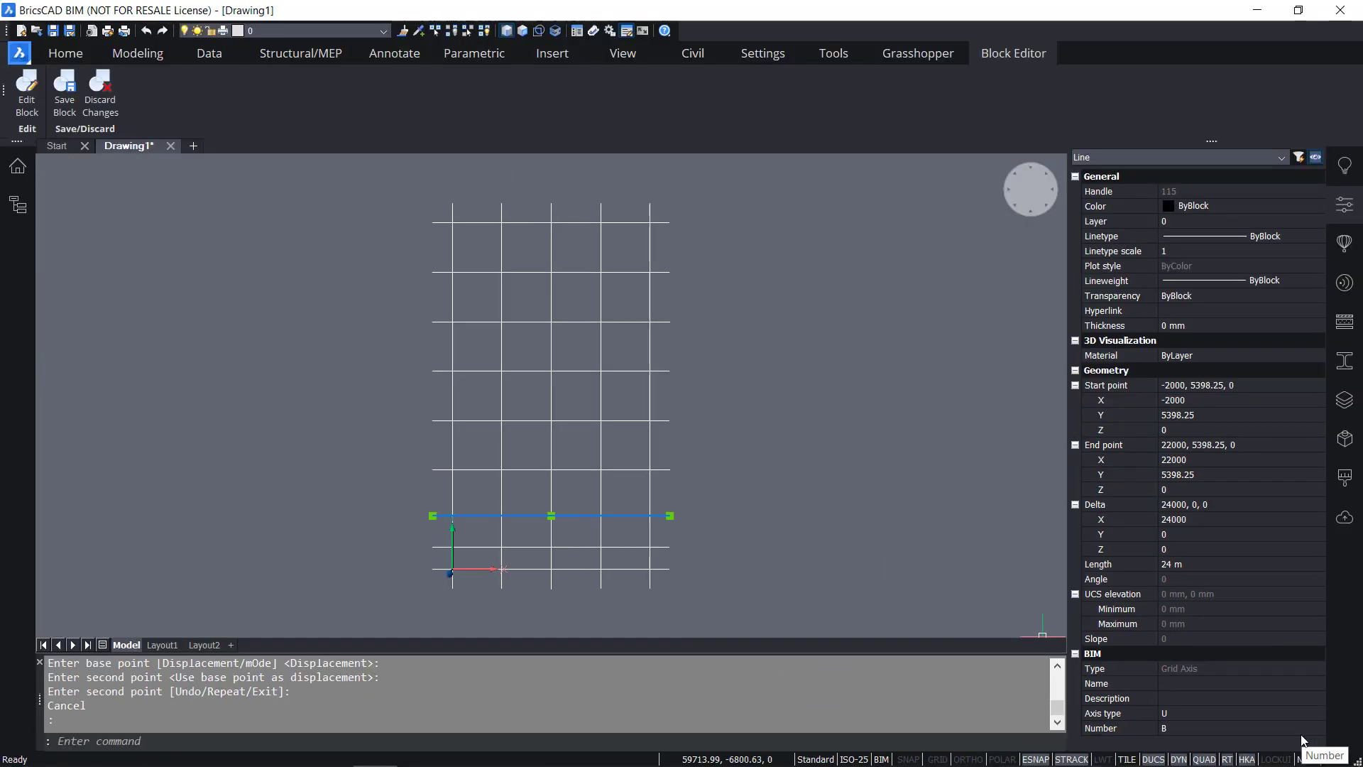
pyautogui.press('Escape')
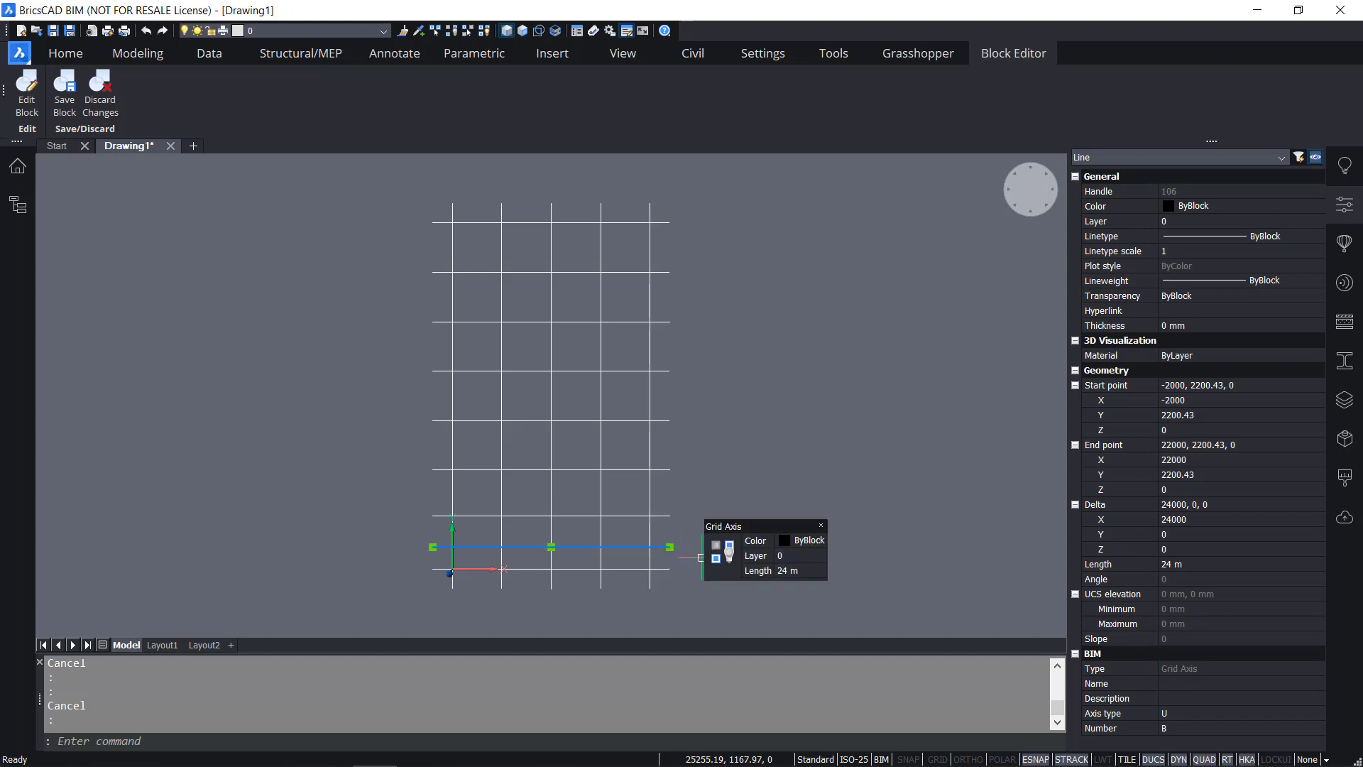
# Start NUMBER on all nine horizontal grid axes and set the number style to letters
pyautogui.press('Escape')
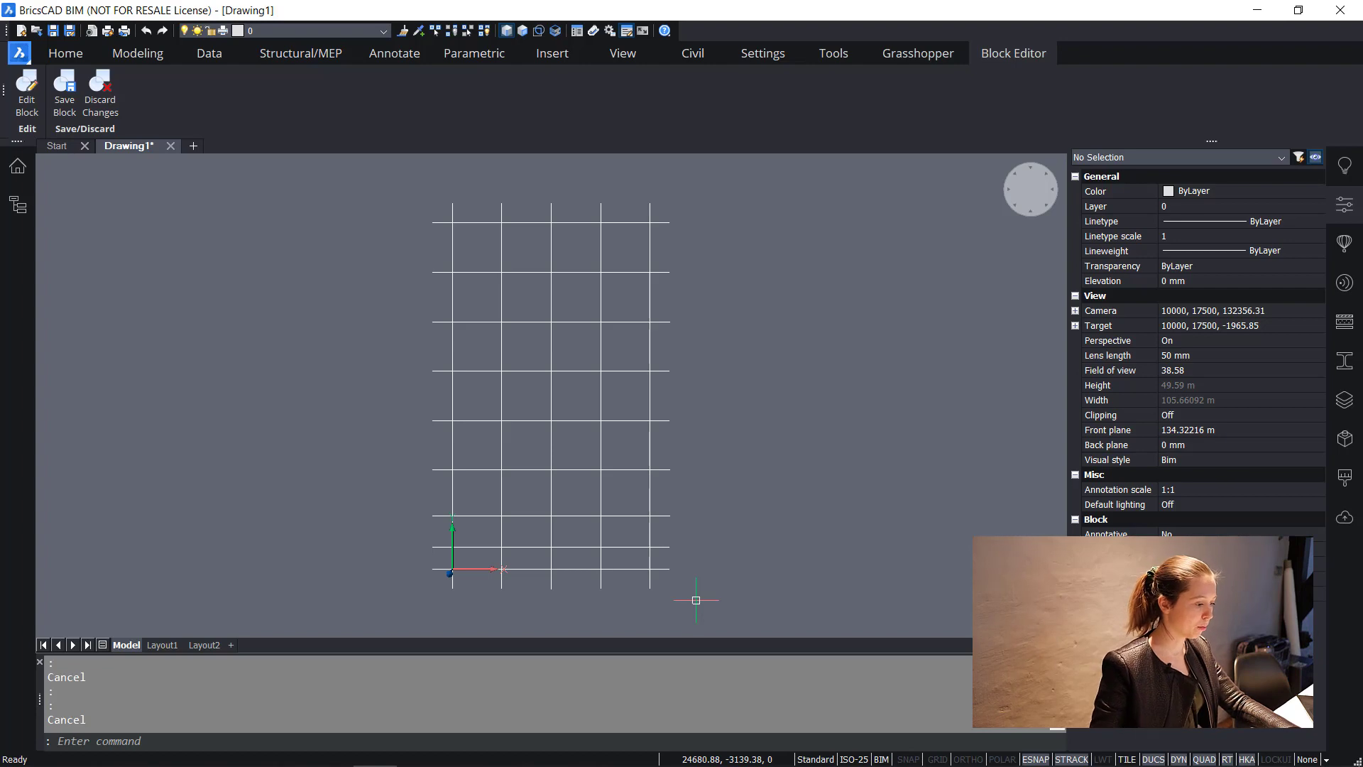
pyautogui.write('NUMBER')
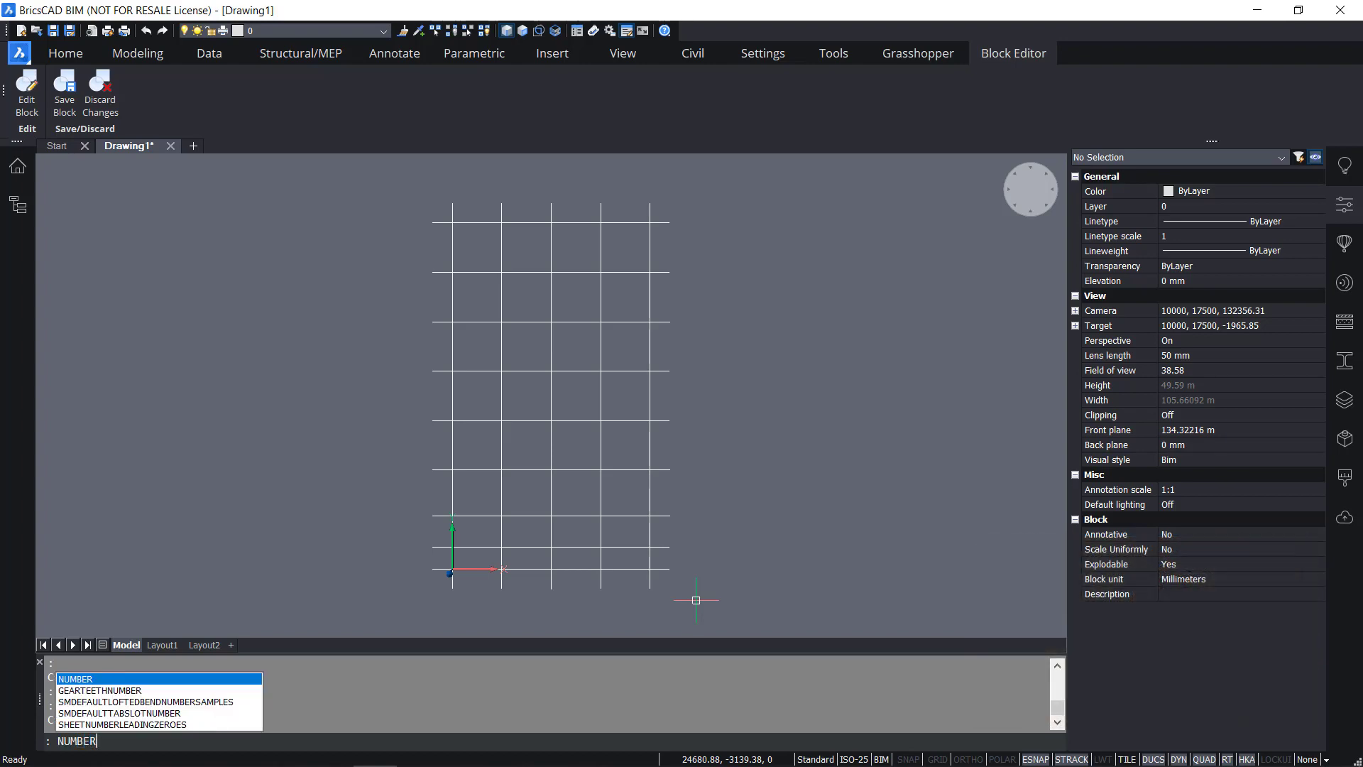
pyautogui.press('Return')
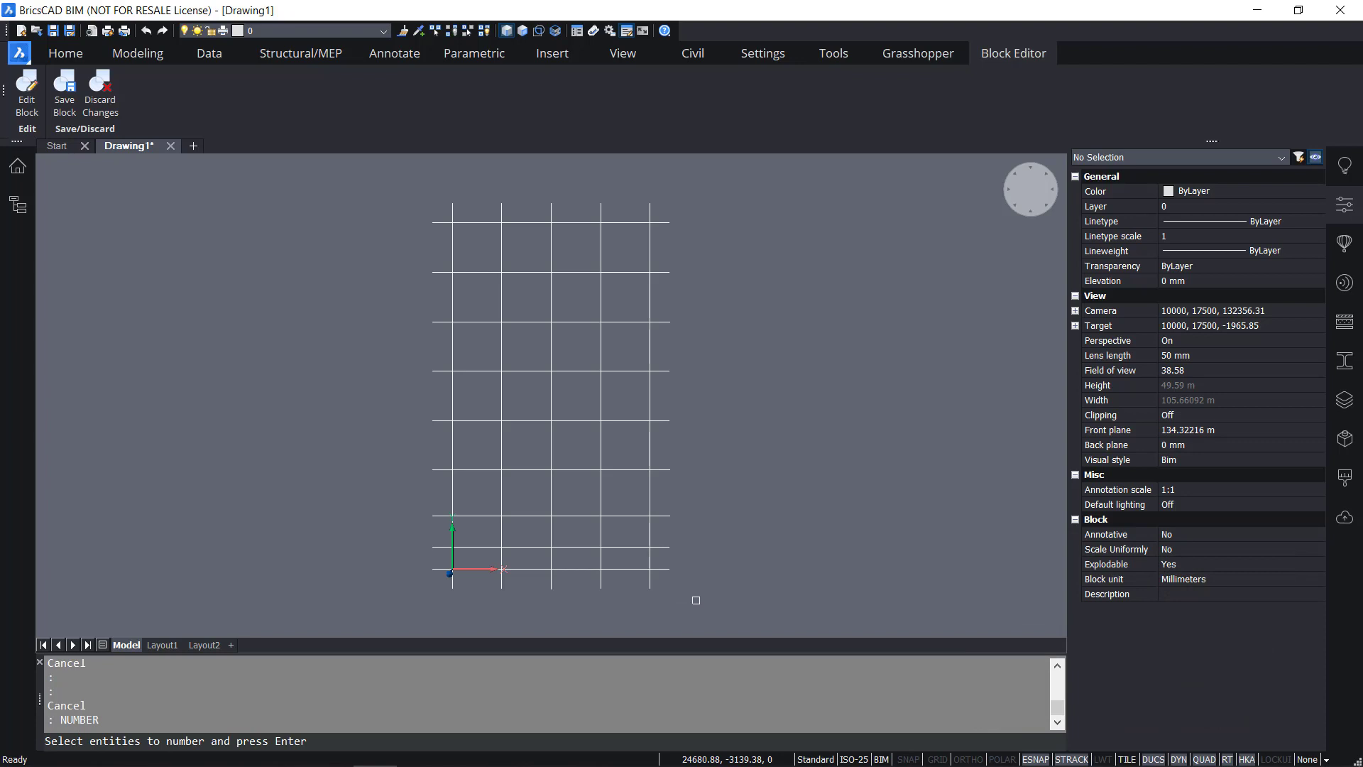
pyautogui.click(696, 600)
pyautogui.click(655, 210)
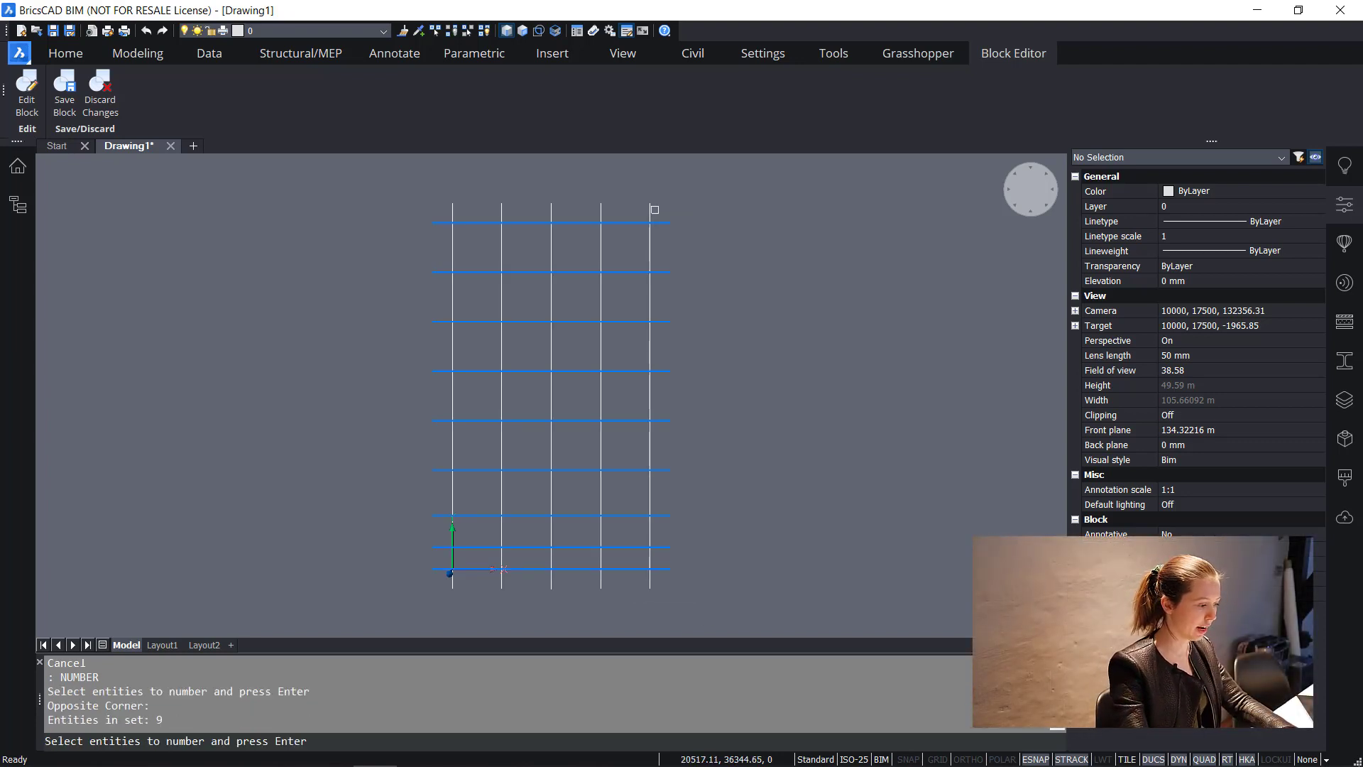
pyautogui.press('Return')
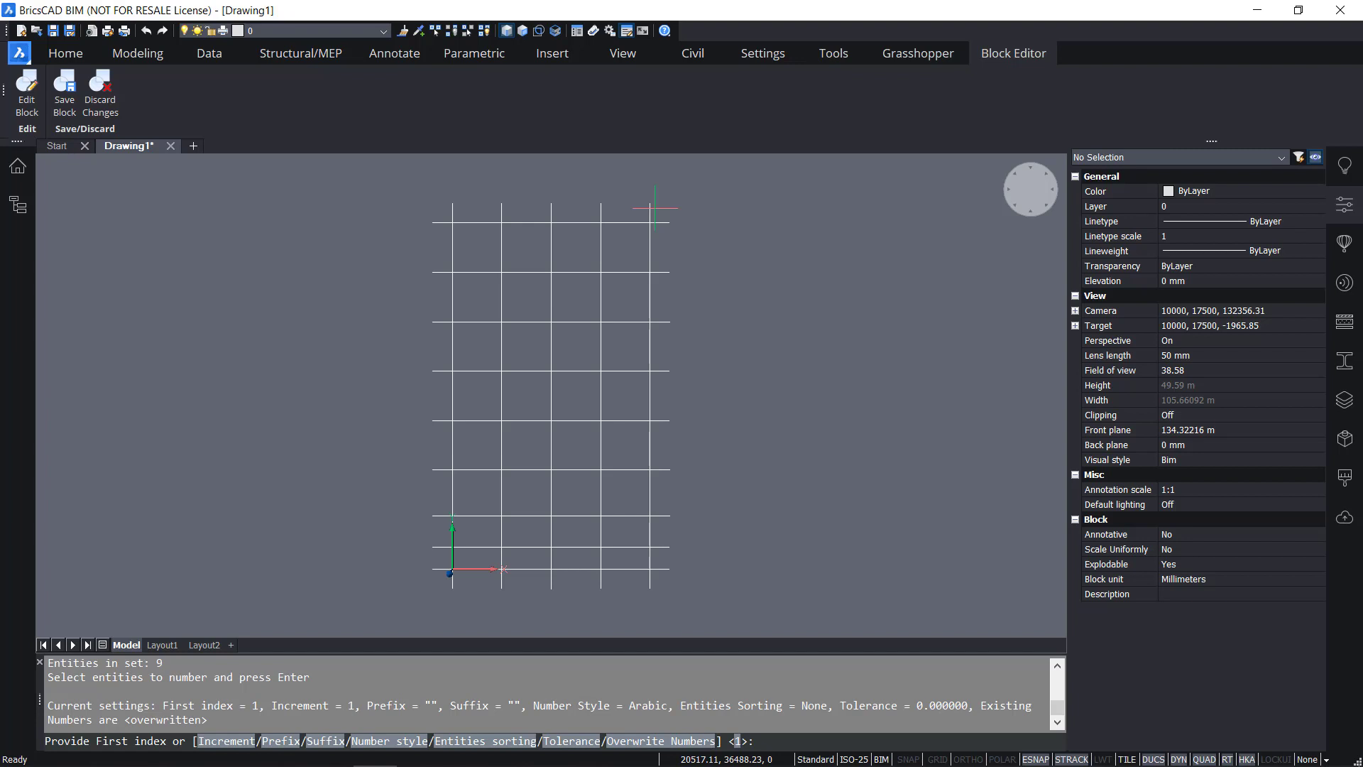
pyautogui.write('n')
pyautogui.press('Return')
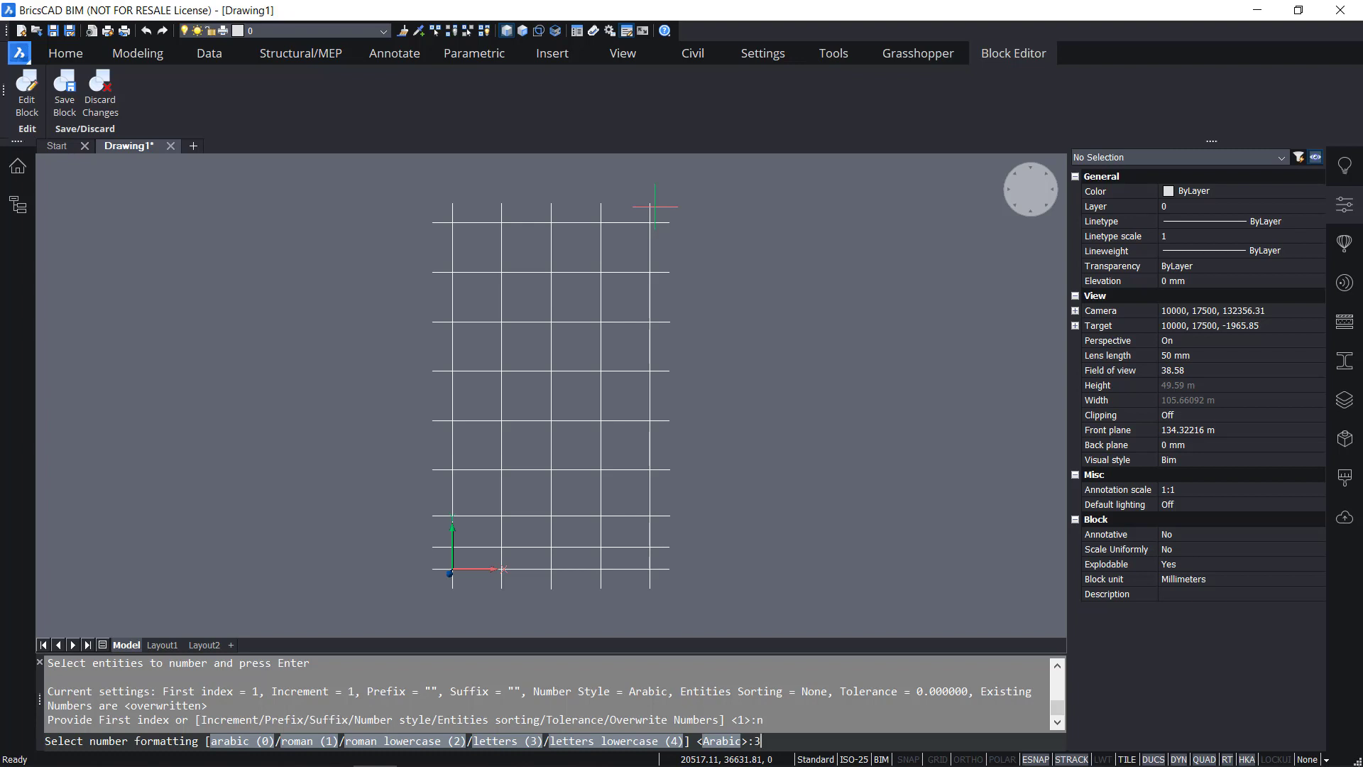
pyautogui.press('Return')
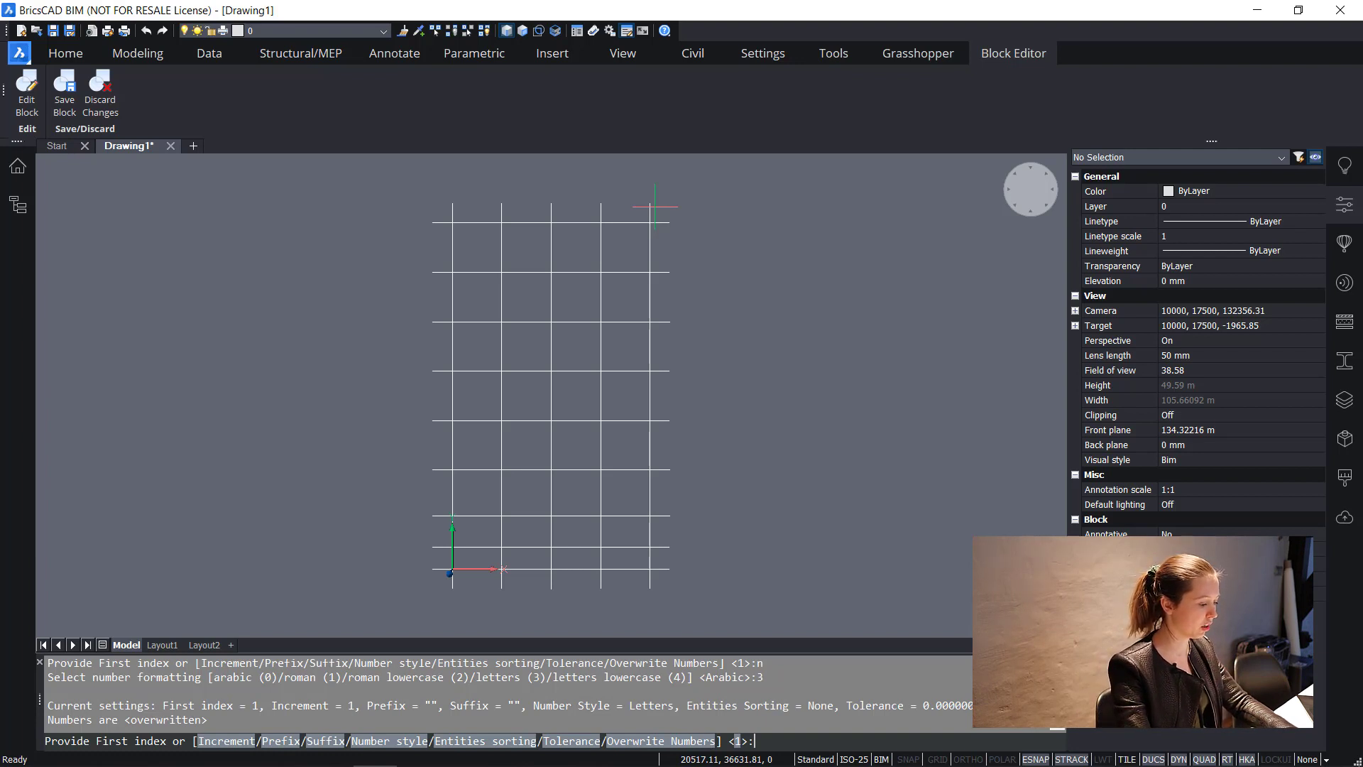
# Sort the selected axes by their Y coordinate and apply the numbering with first index 1
pyautogui.press('Return')
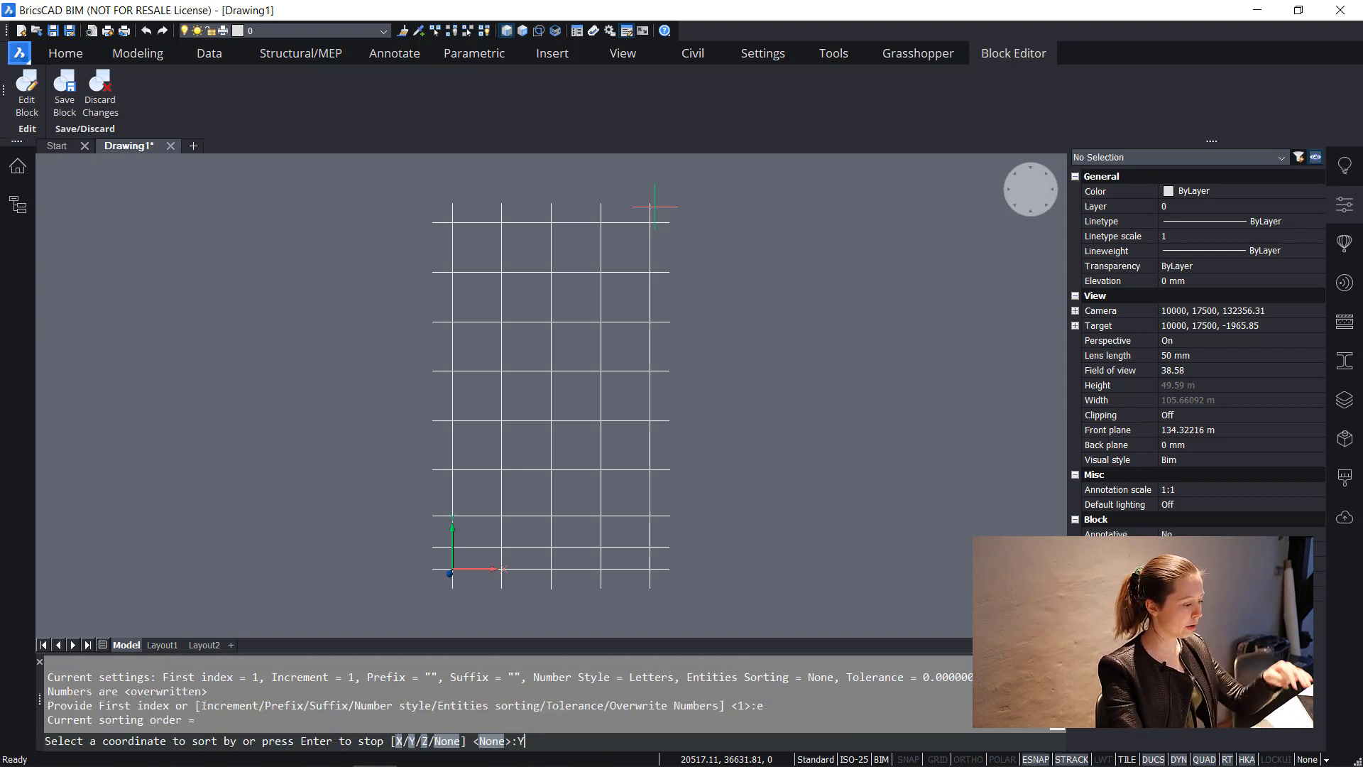
pyautogui.write('Y')
pyautogui.press('Return')
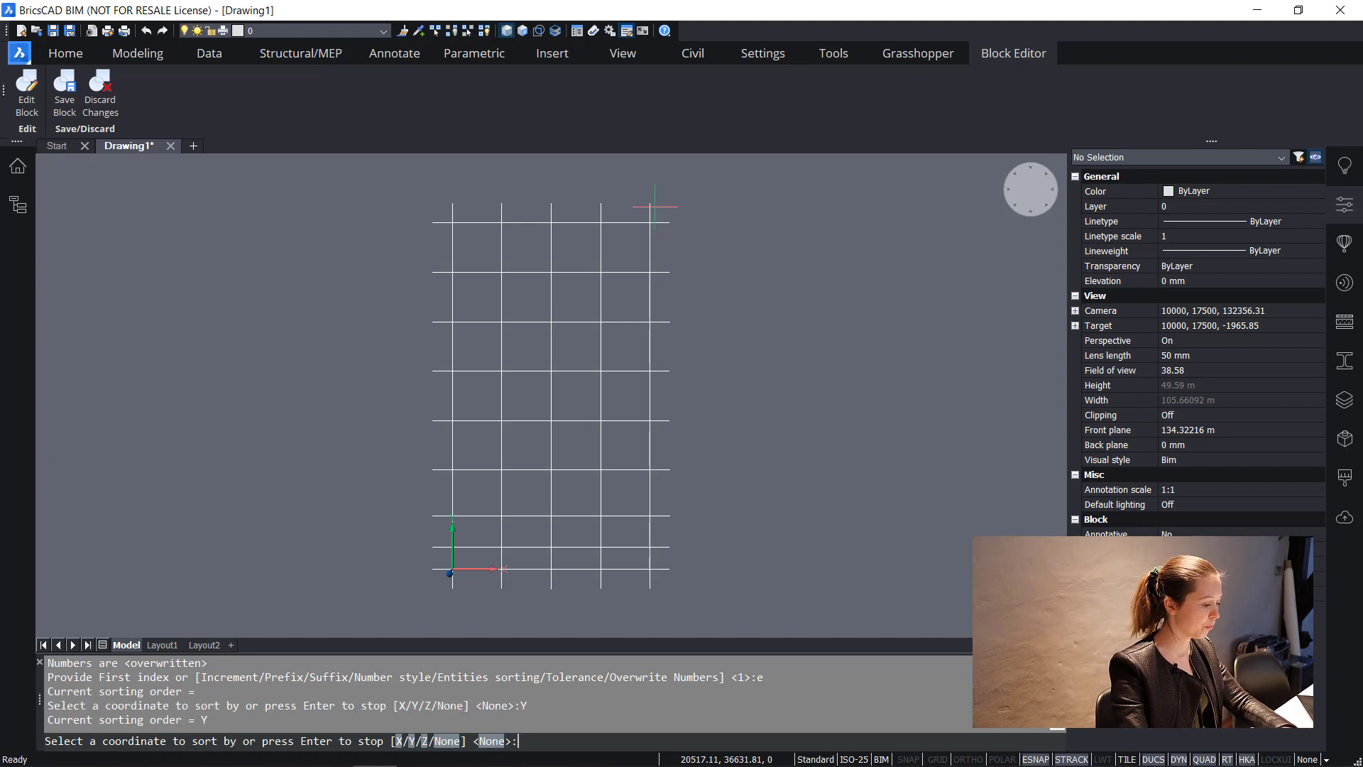
pyautogui.press('Return')
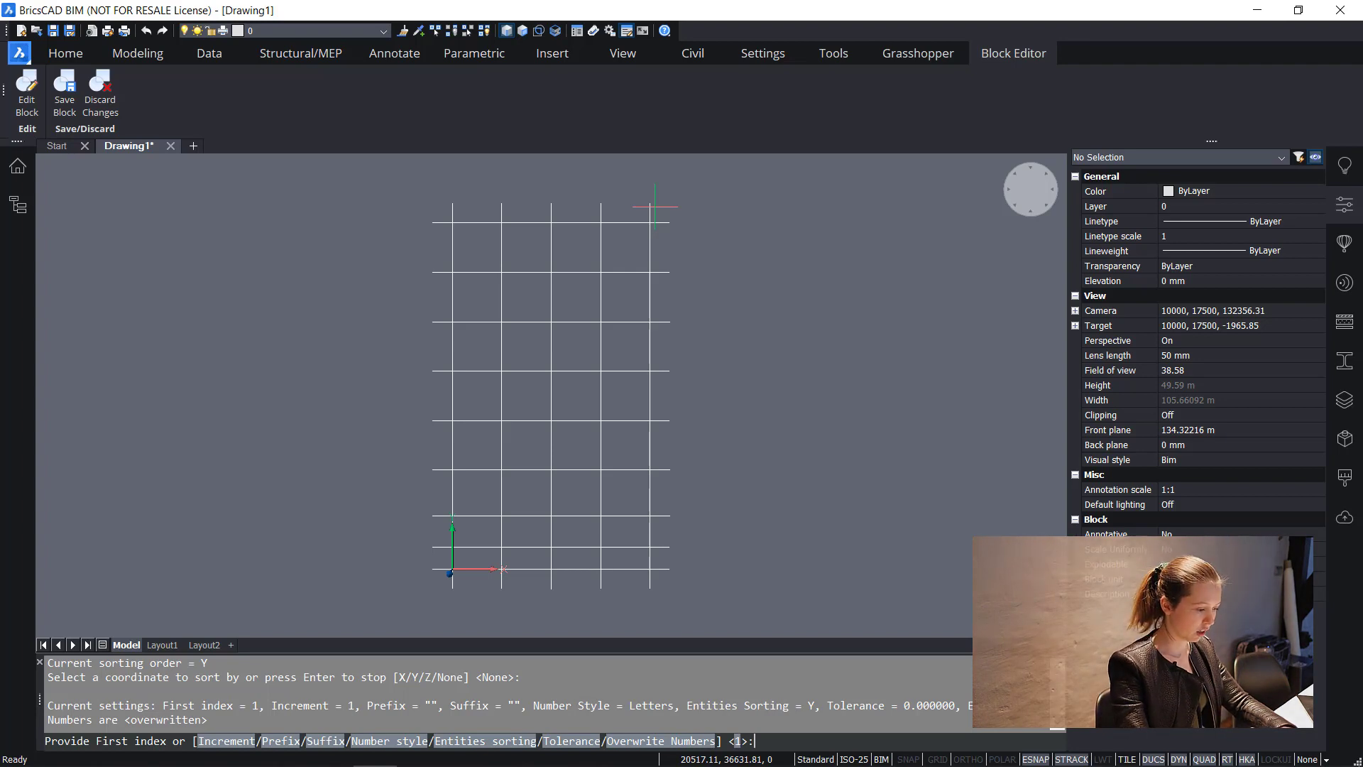
pyautogui.press('Return')
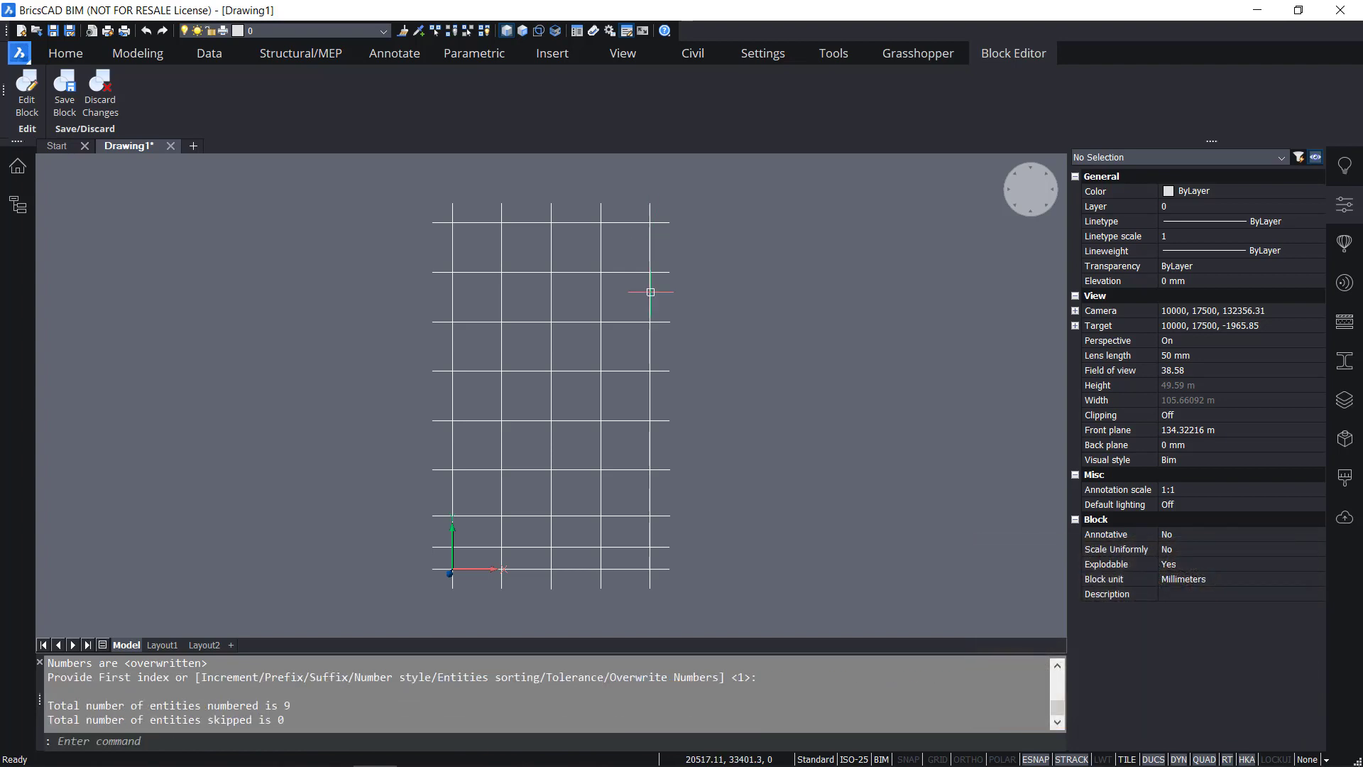
# Examine the BIM number of the lowest four horizontal axes one after another, then clear the selection
pyautogui.click(661, 569)
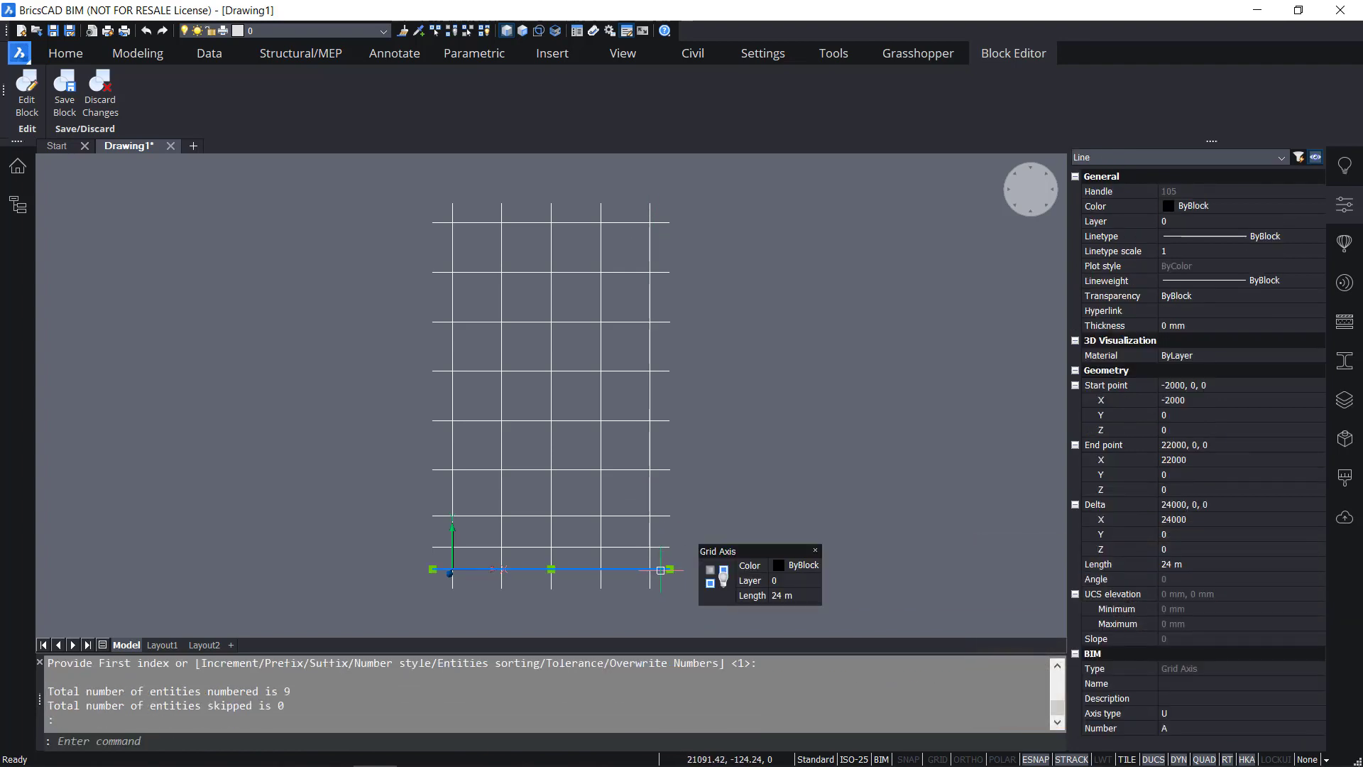
pyautogui.click(665, 547)
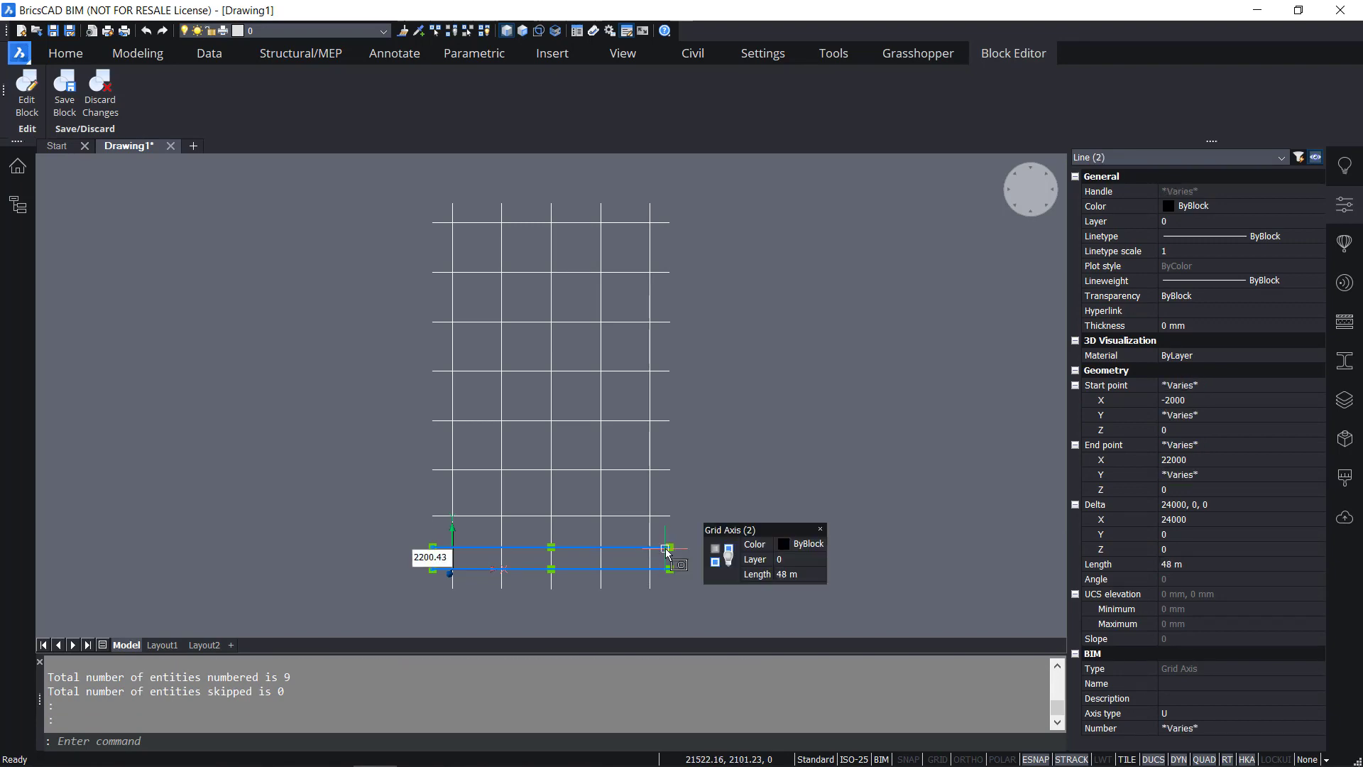
pyautogui.press('Escape')
pyautogui.click(666, 549)
pyautogui.press('Escape')
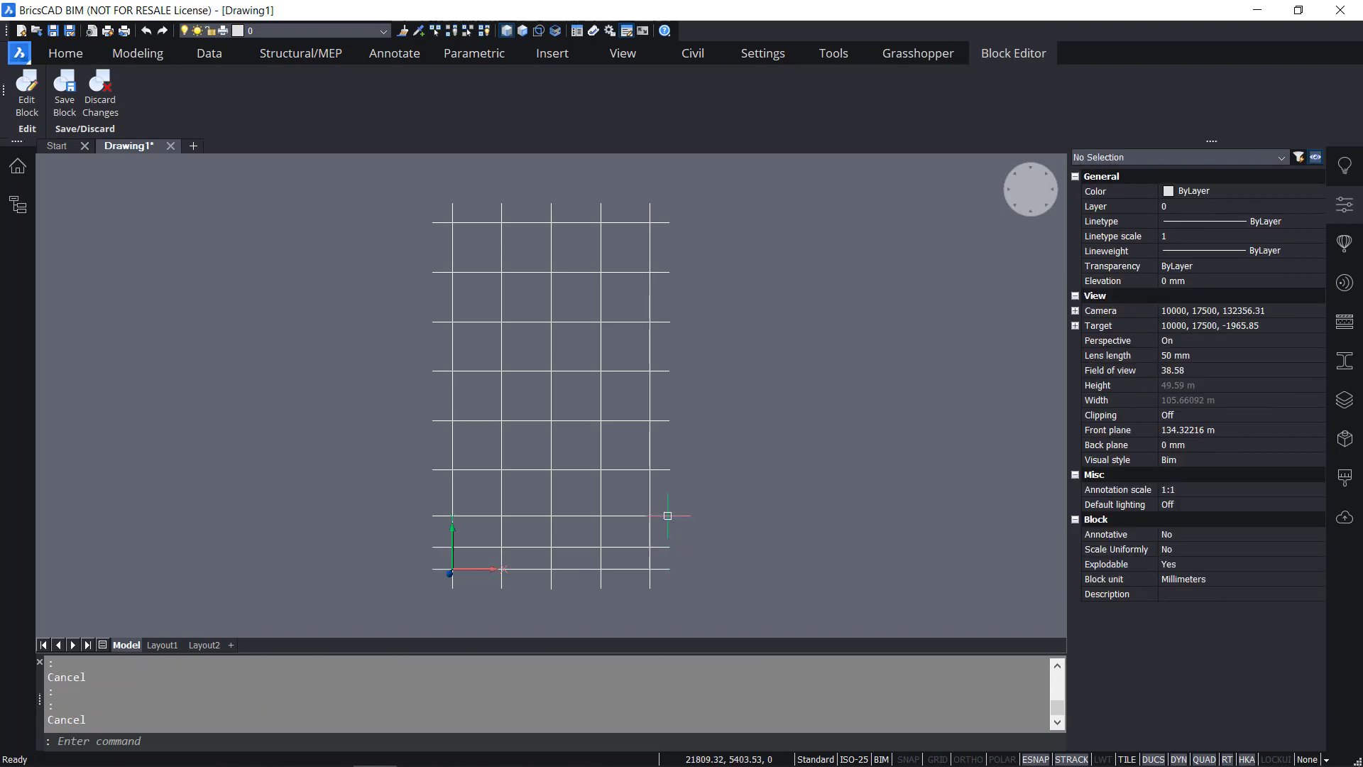
pyautogui.click(668, 516)
pyautogui.press('Escape')
pyautogui.click(664, 465)
pyautogui.click(669, 473)
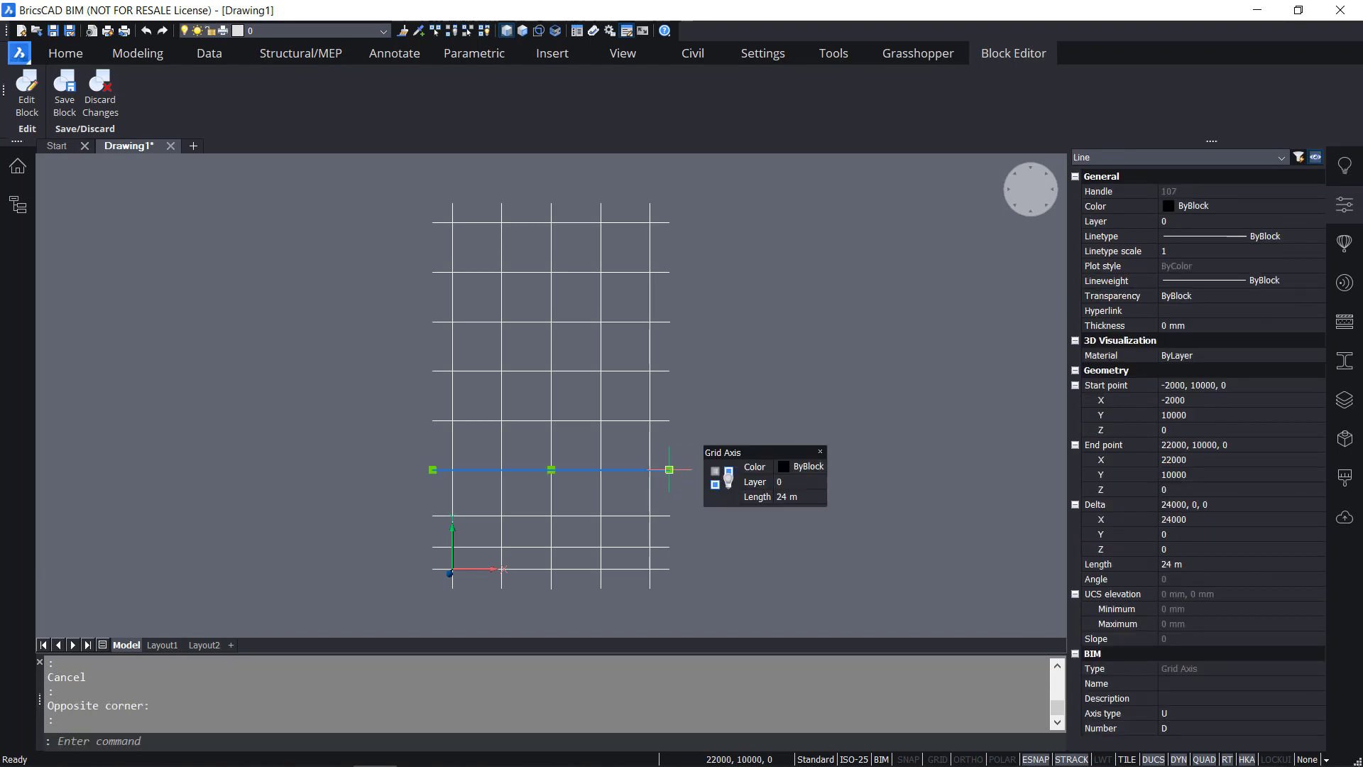
pyautogui.press('Escape')
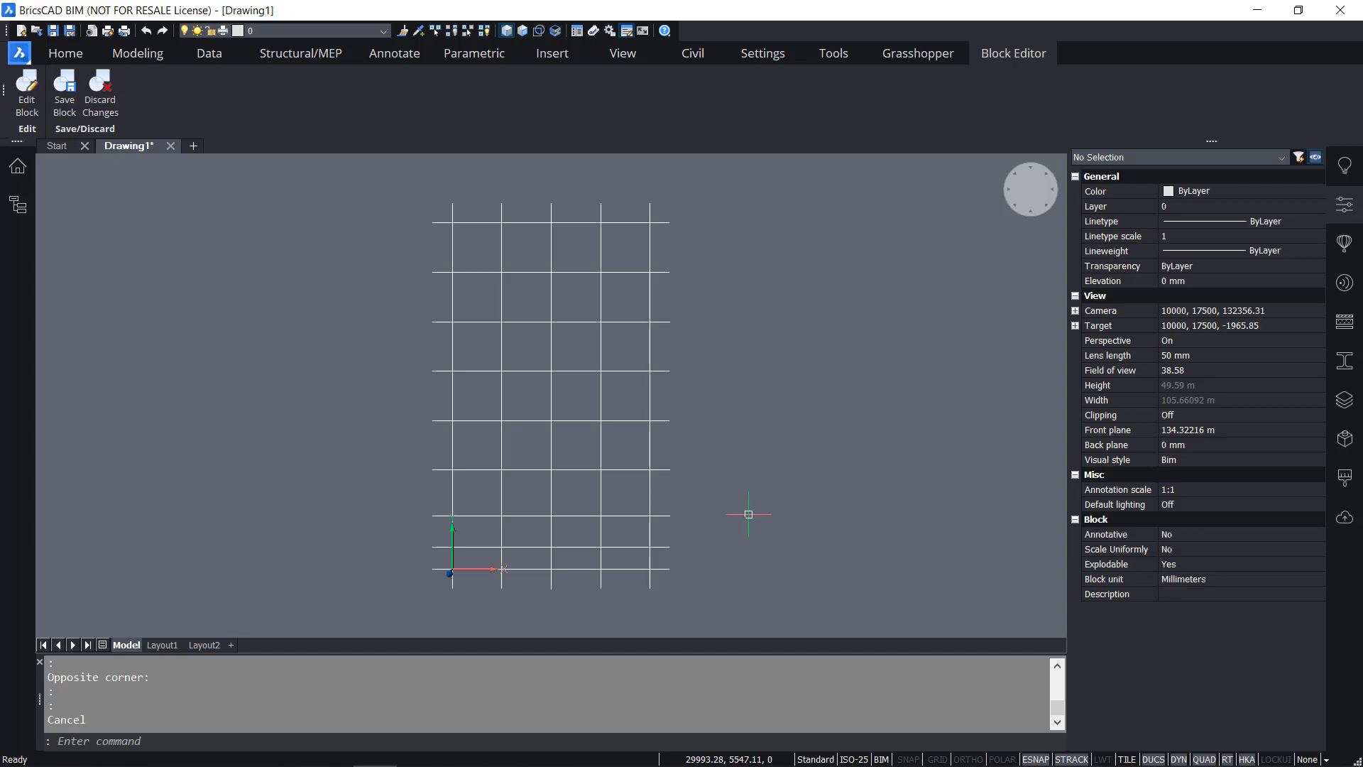
# Undo the axis numbering, the copy, the move and the block editing to return to the original grid in the drawing
pyautogui.hotkey('ctrl', 'z')
pyautogui.hotkey('ctrl', 'z')
pyautogui.hotkey('ctrl', 'z')
pyautogui.hotkey('ctrl', 'z')
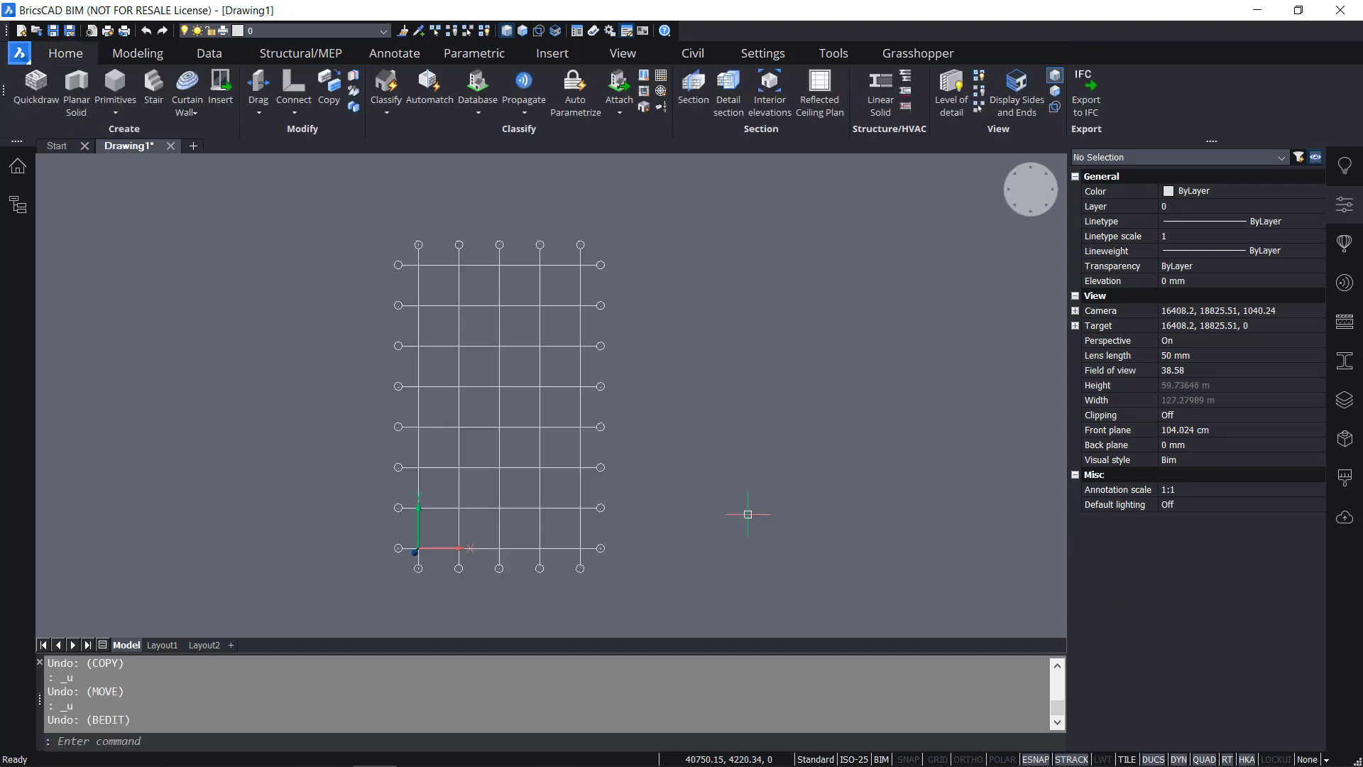
pyautogui.moveTo(529, 490); pyautogui.dragTo(589, 474, button='middle')
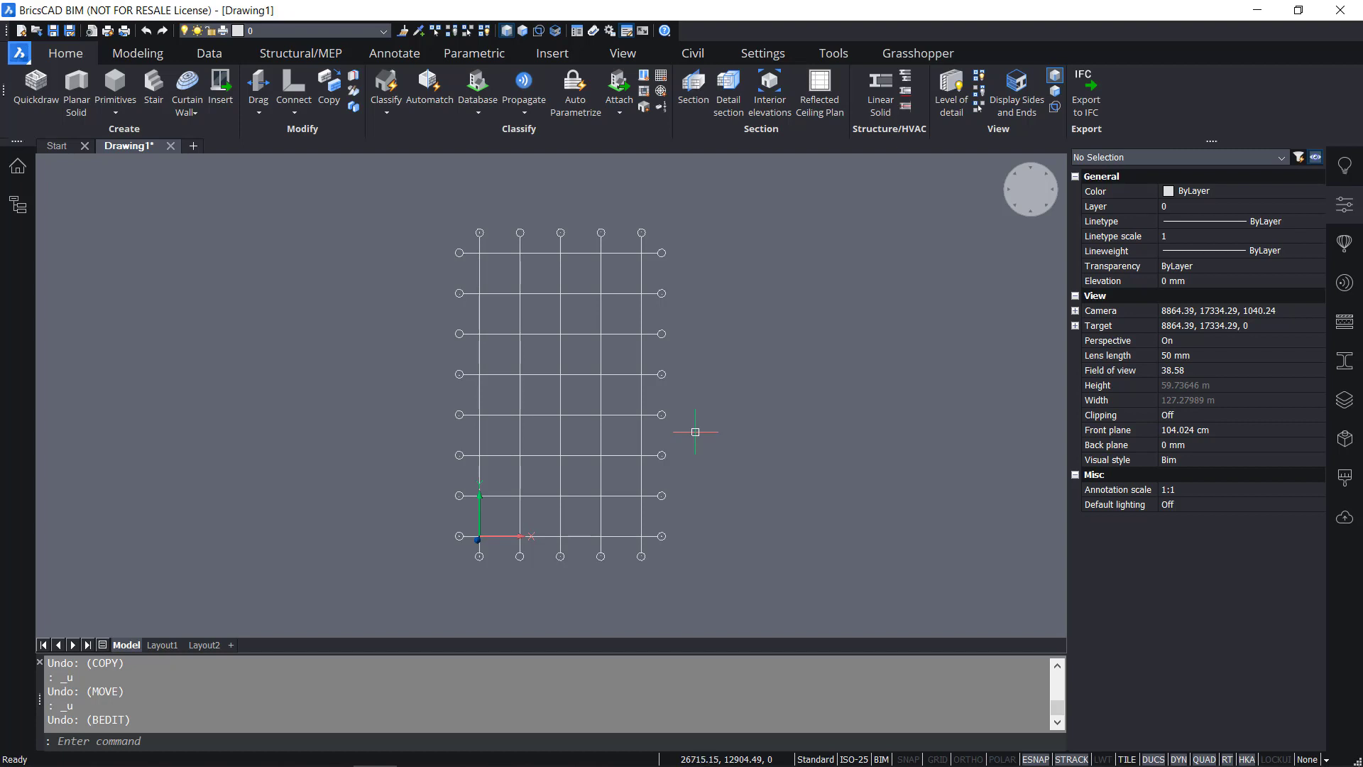
# Save the drawing on the Desktop as SteelHall.dwg
pyautogui.hotkey('ctrl', 's')
pyautogui.click(460, 534)
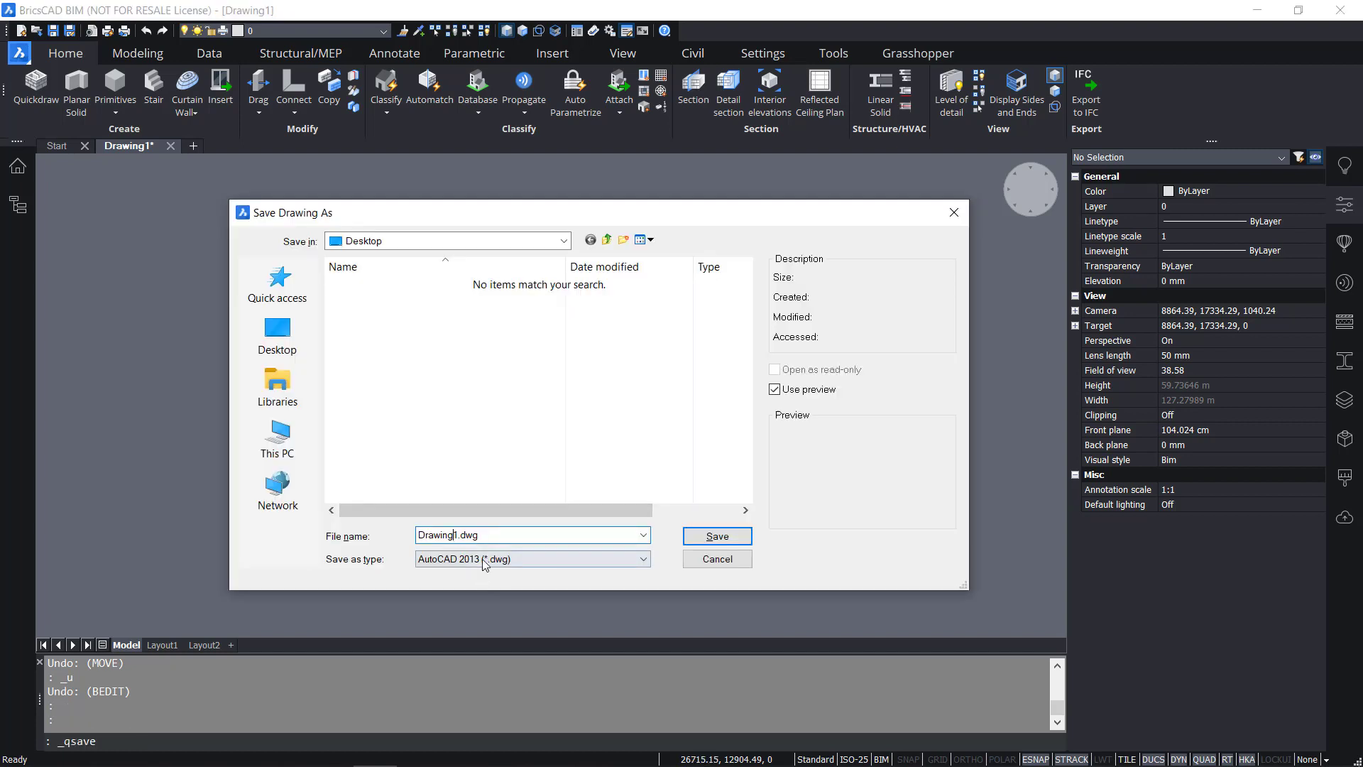
pyautogui.press('BackSpace')
pyautogui.press('BackSpace')
pyautogui.press('BackSpace')
pyautogui.press('BackSpace')
pyautogui.press('BackSpace')
pyautogui.press('BackSpace')
pyautogui.press('BackSpace')
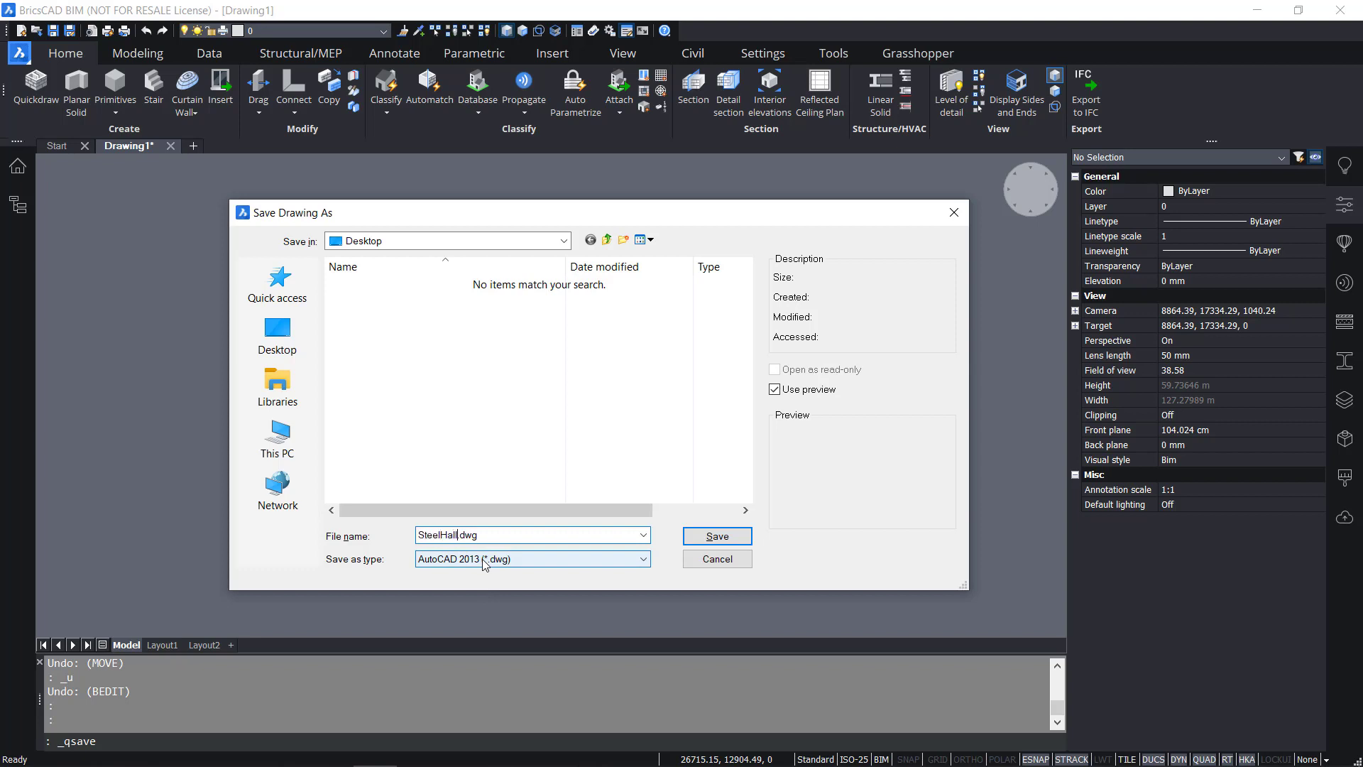
pyautogui.write('SteelHall')
pyautogui.press('Return')
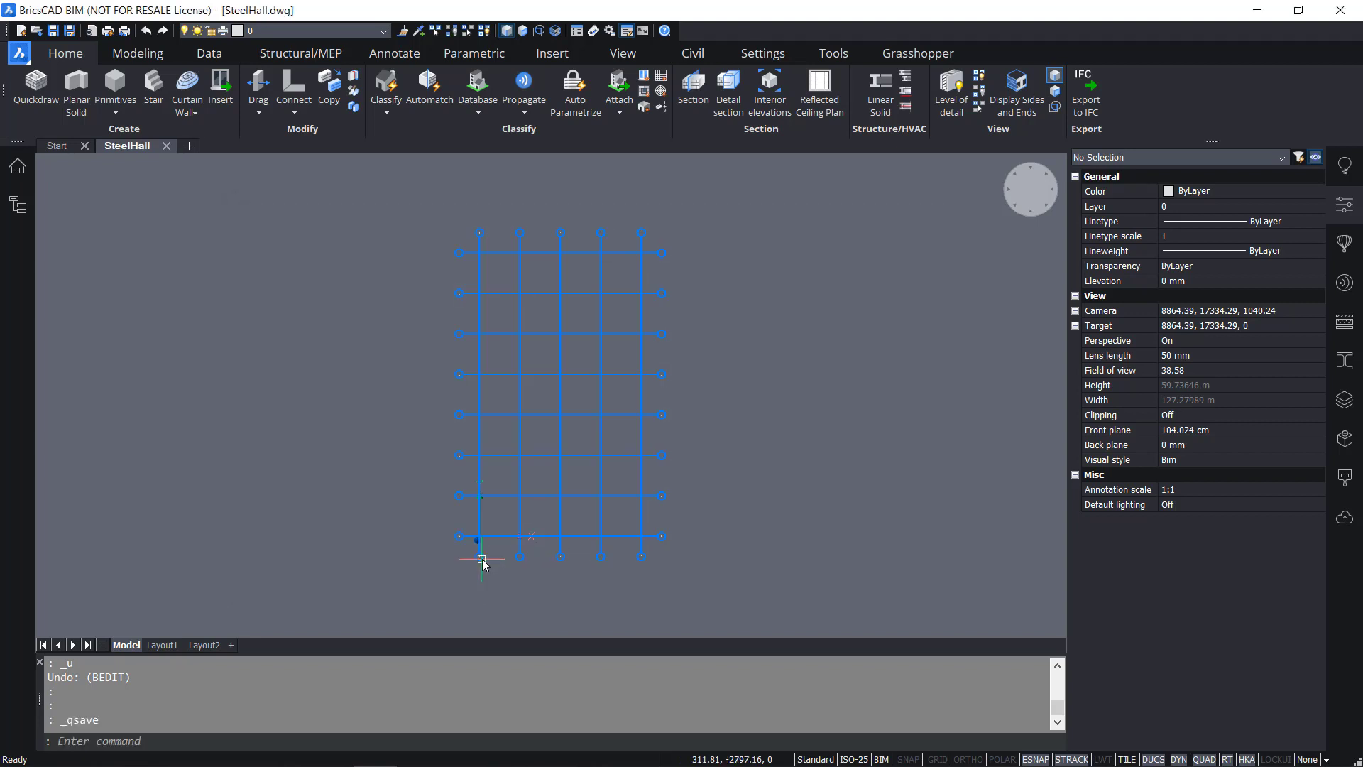
pyautogui.click(19, 58)
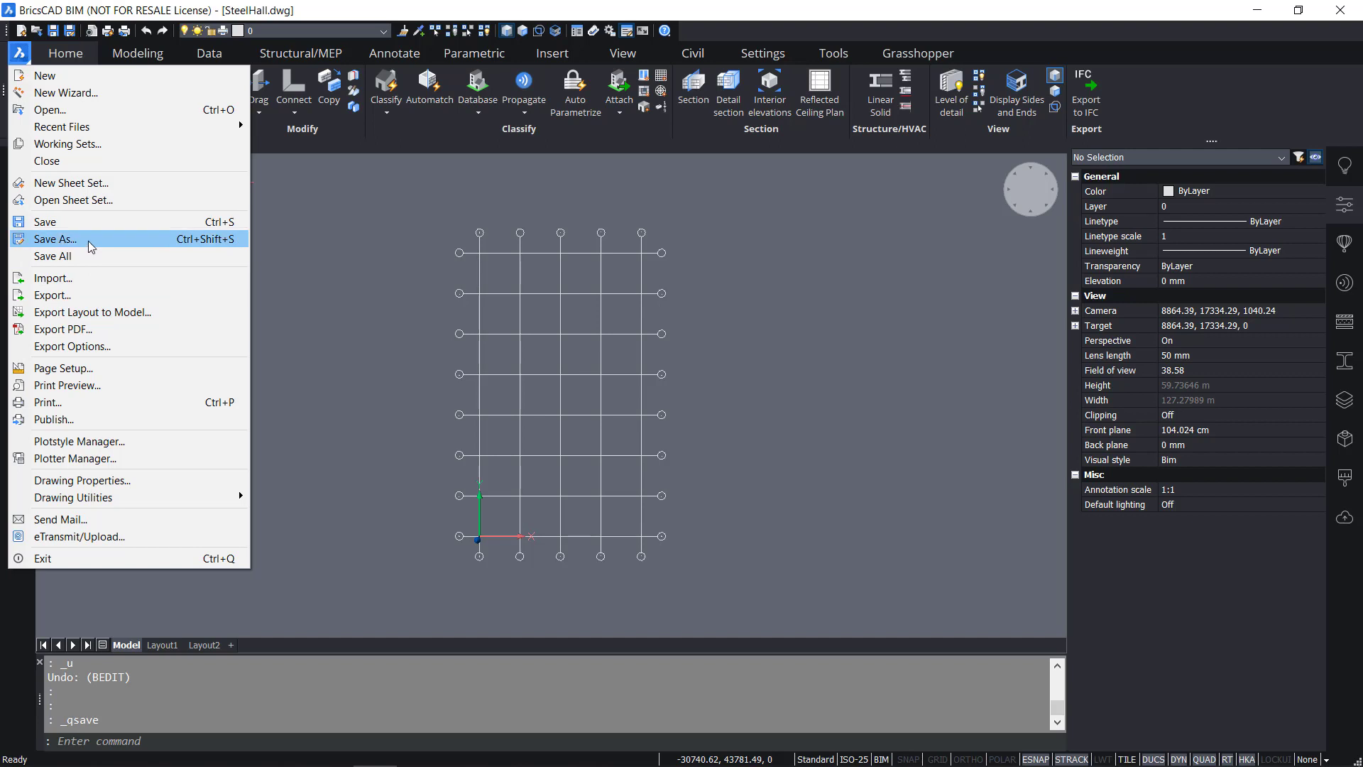
pyautogui.click(317, 319)
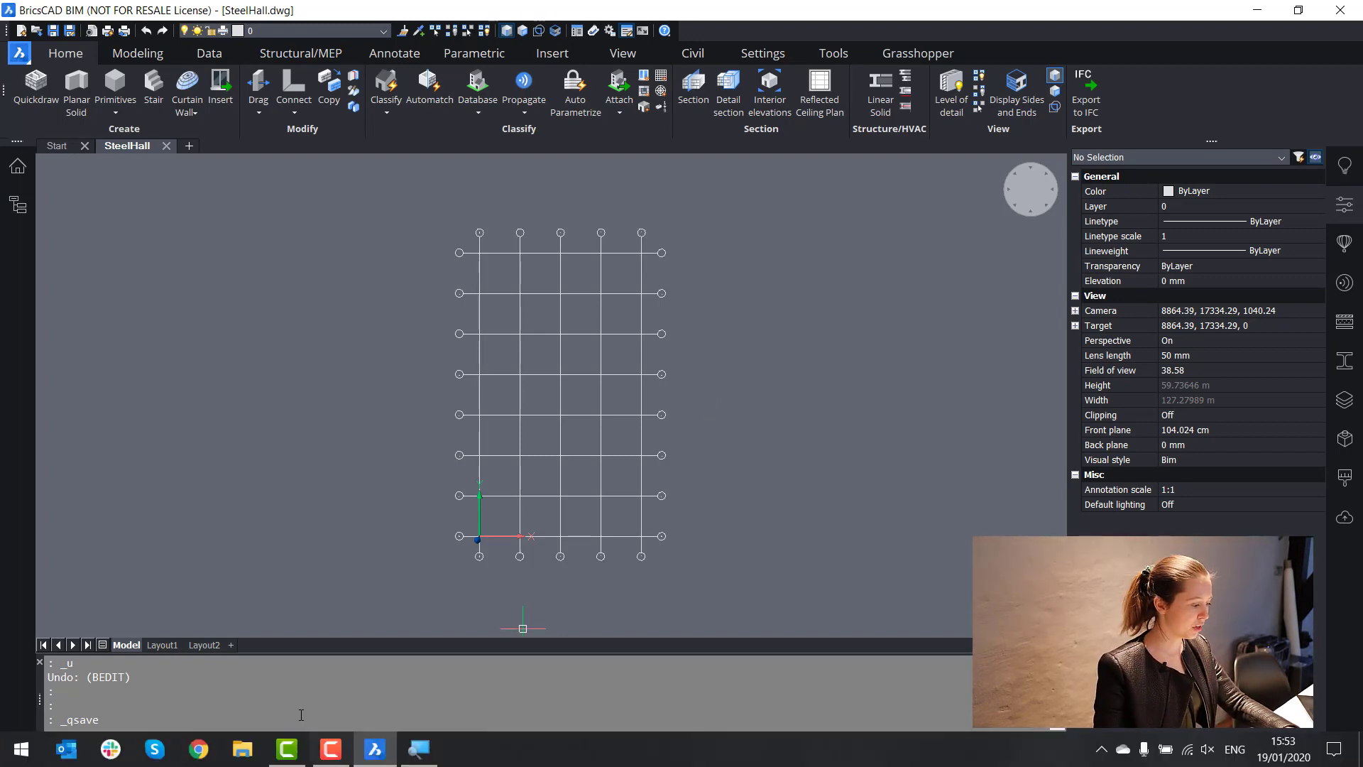
# Switch to File Explorer, look through the drawings in Training V20 > Intermediate files > Structural modeling, and close the window
pyautogui.click(269, 757)
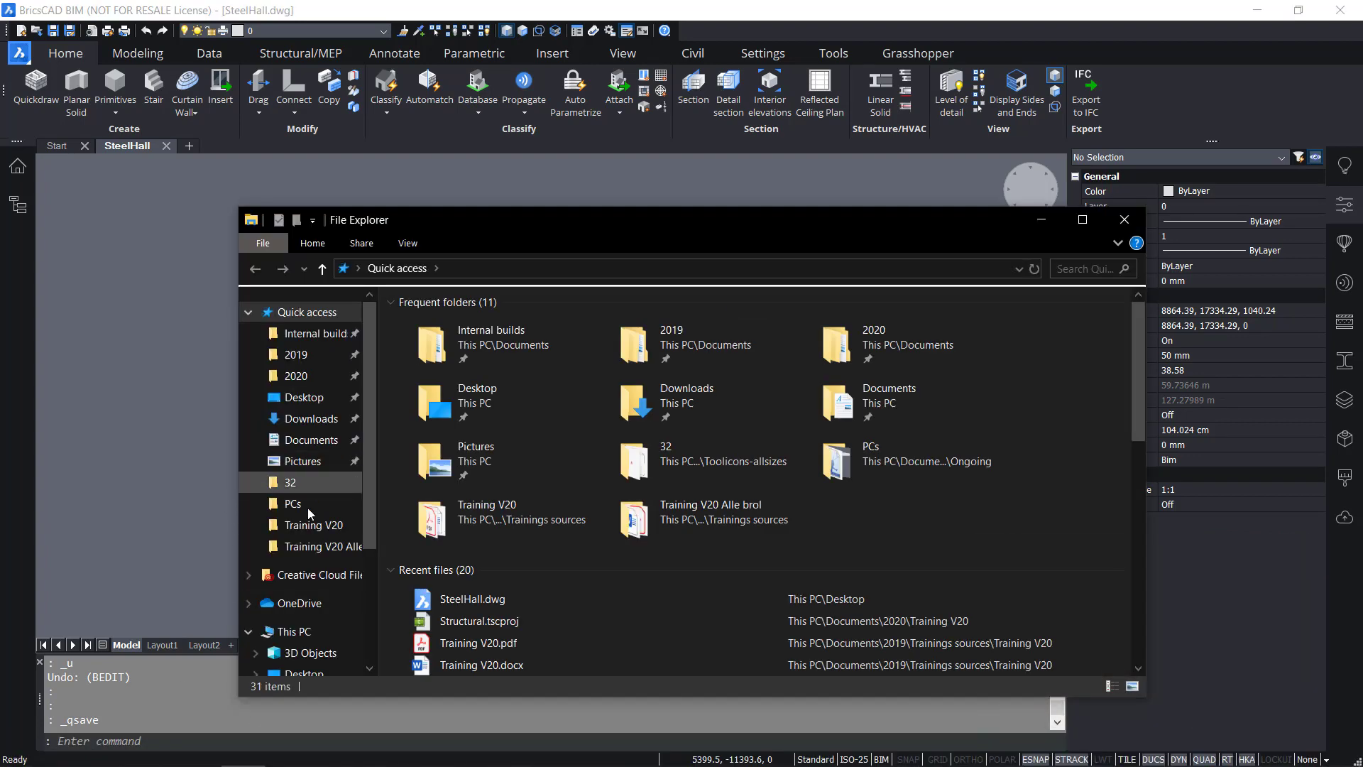
pyautogui.click(313, 526)
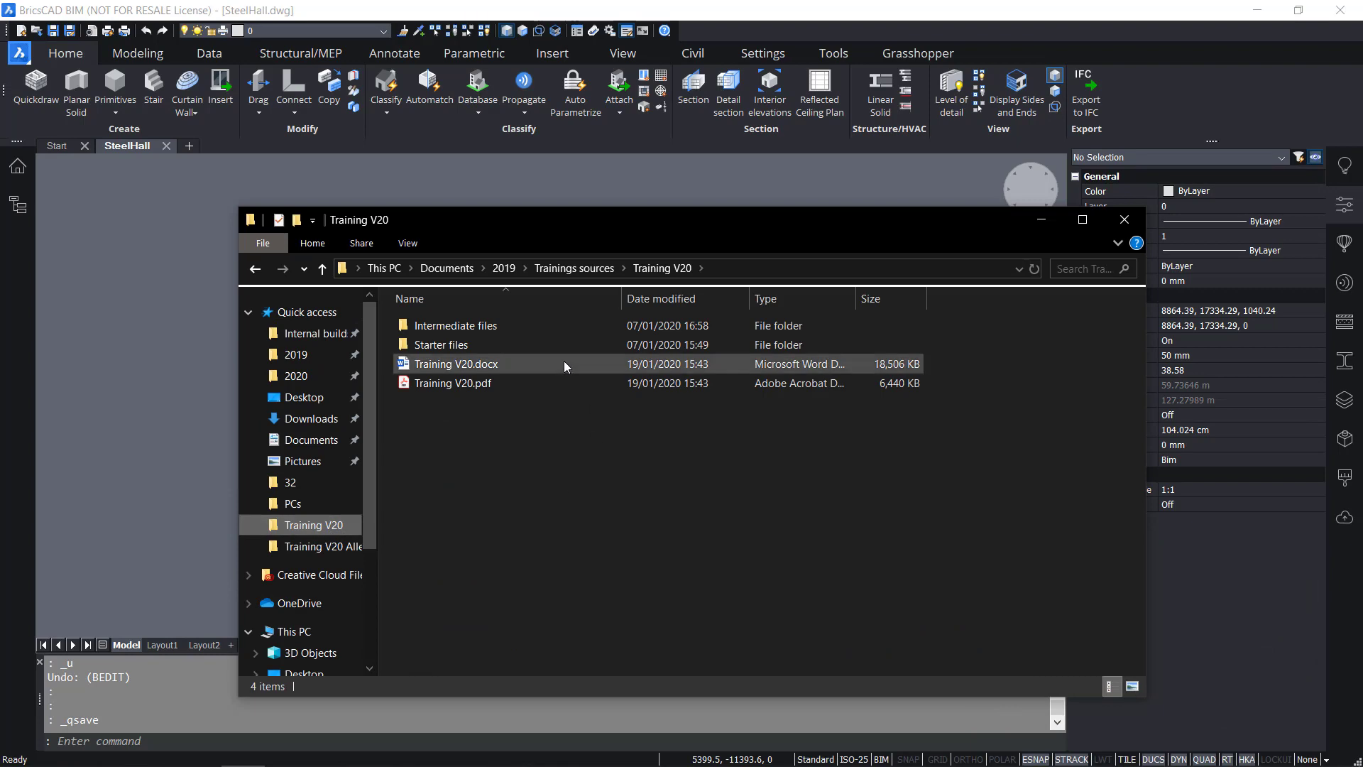
pyautogui.click(493, 328)
pyautogui.doubleClick(494, 332)
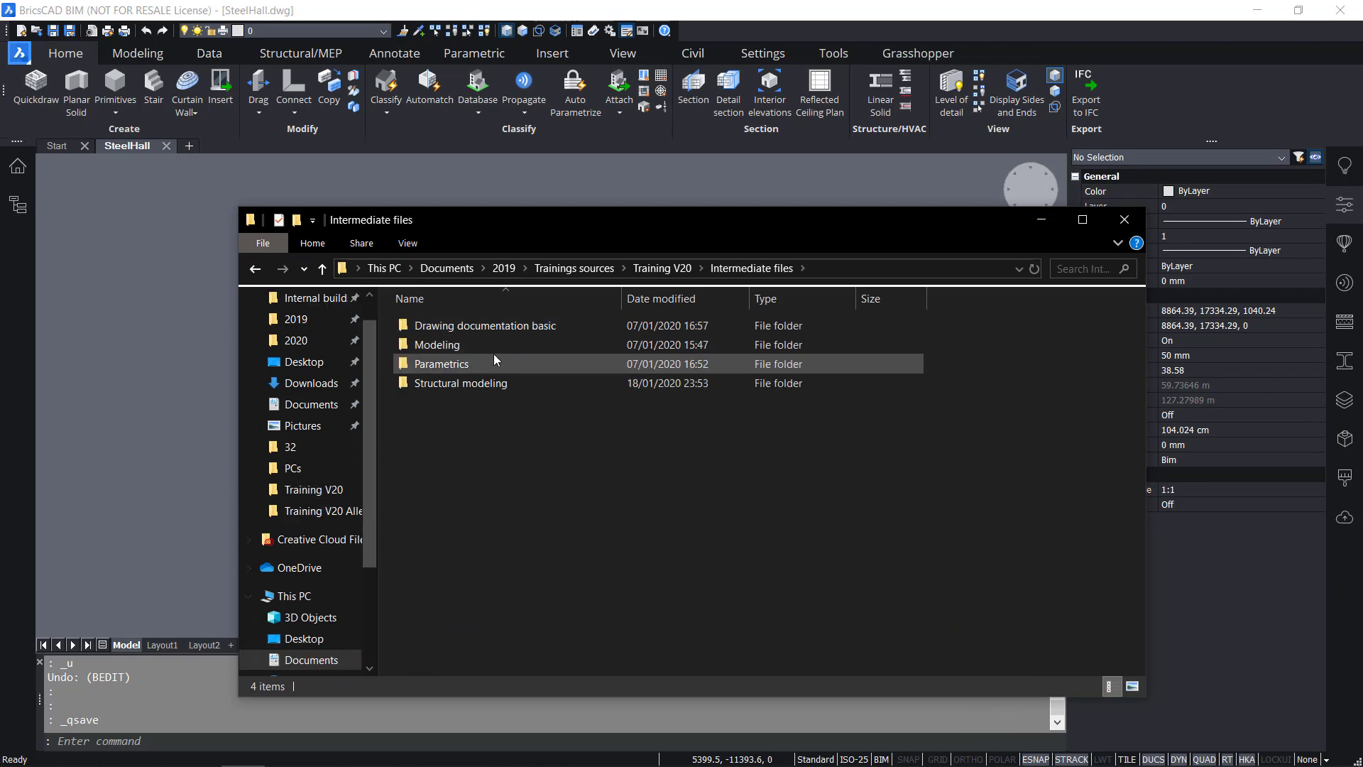
pyautogui.click(503, 383)
pyautogui.doubleClick(503, 383)
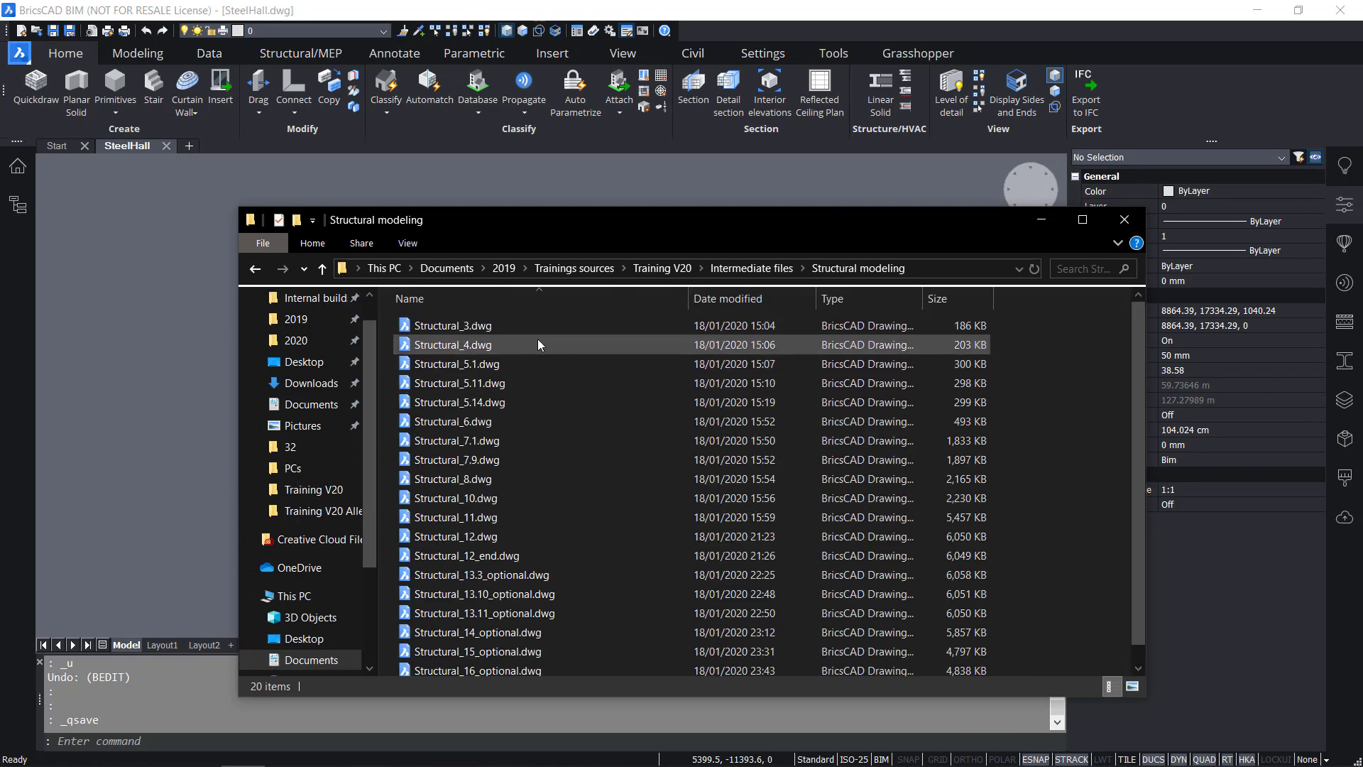
pyautogui.scroll(-1, 540, 345)
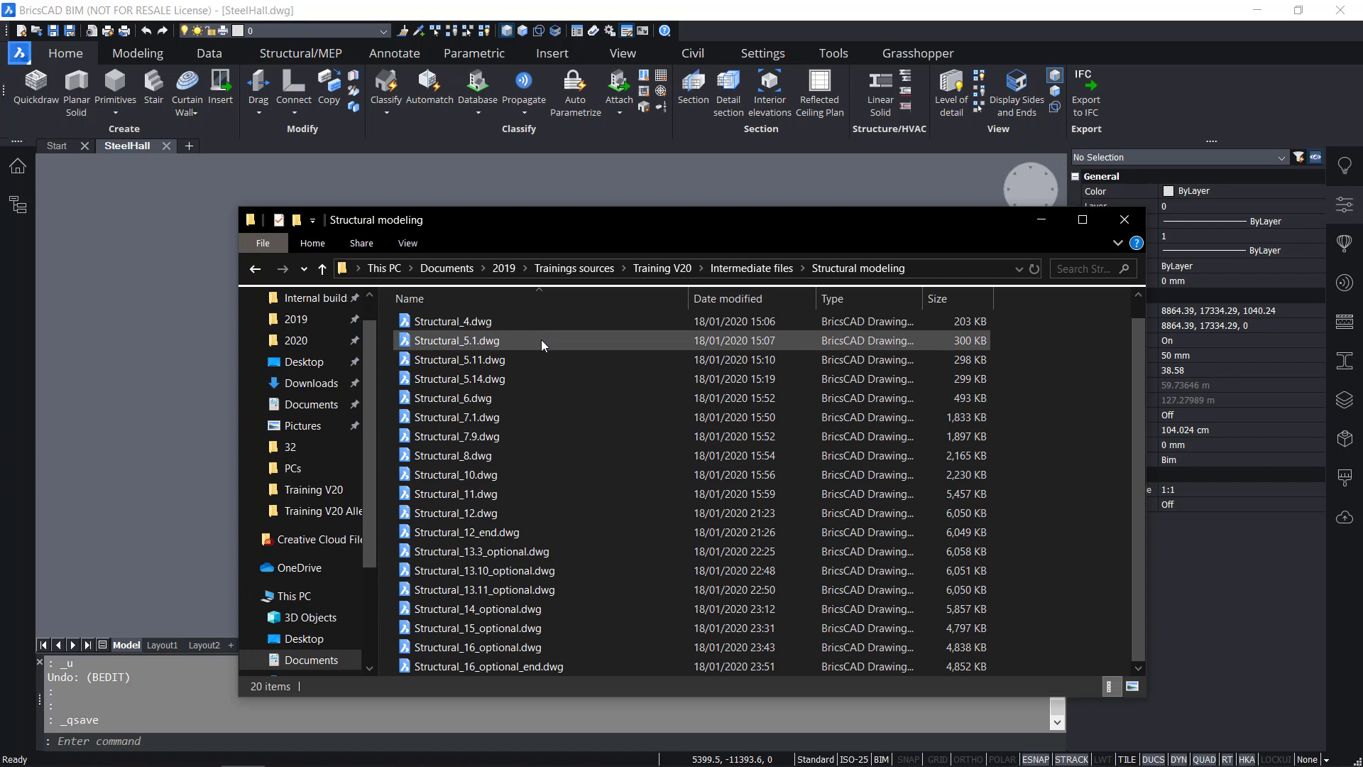
pyautogui.scroll(1, 583, 480)
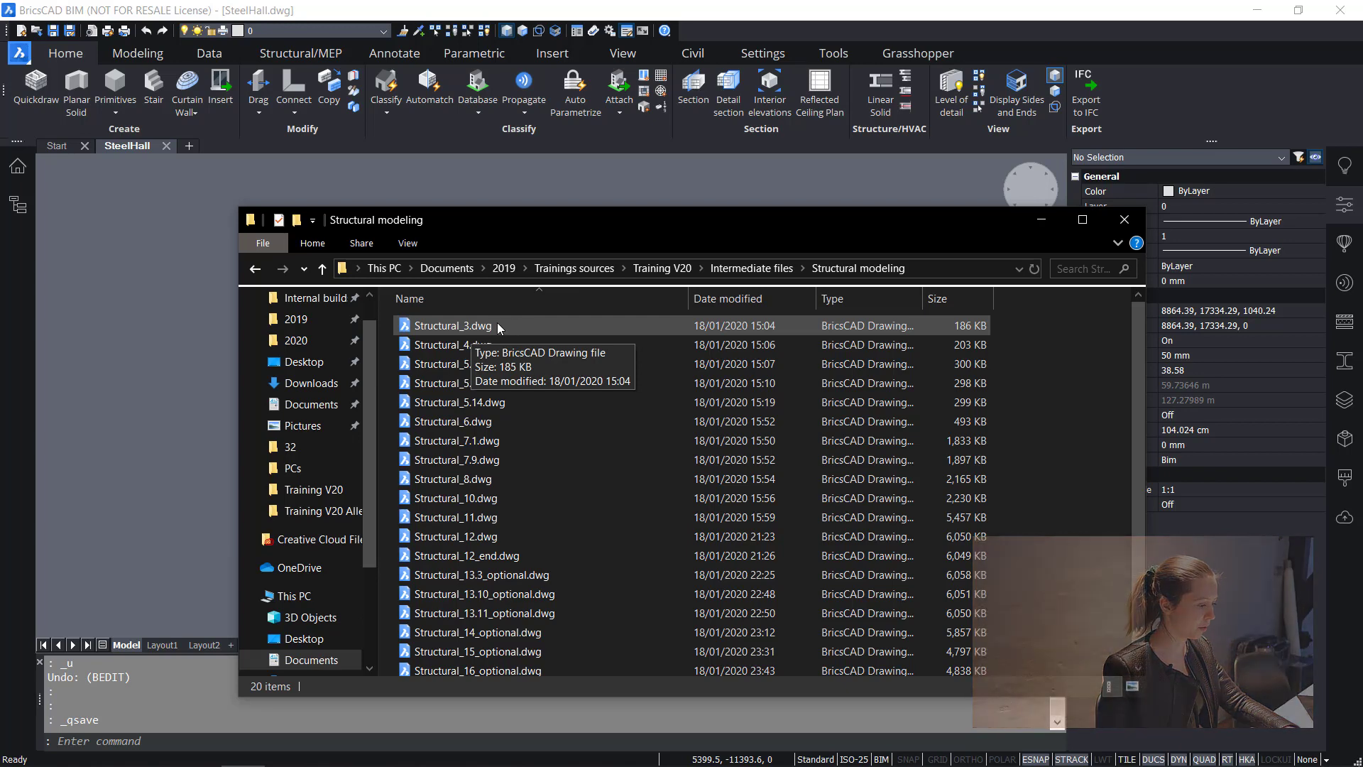
pyautogui.click(1136, 221)
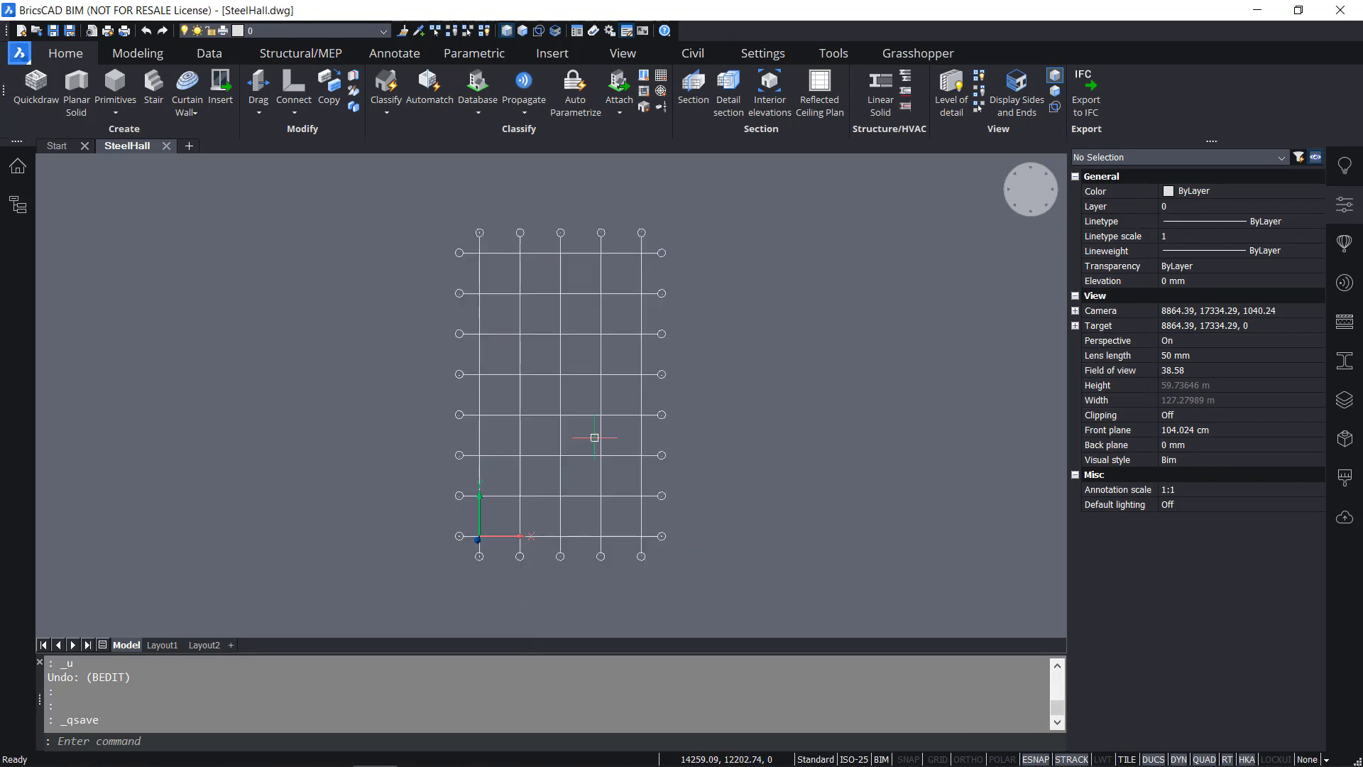
# Draw a box of about 30500 by 45000 mm enclosing the whole grid, extending 500 mm downward from the grid plane
pyautogui.moveTo(600, 442)
pyautogui.click(115, 82)
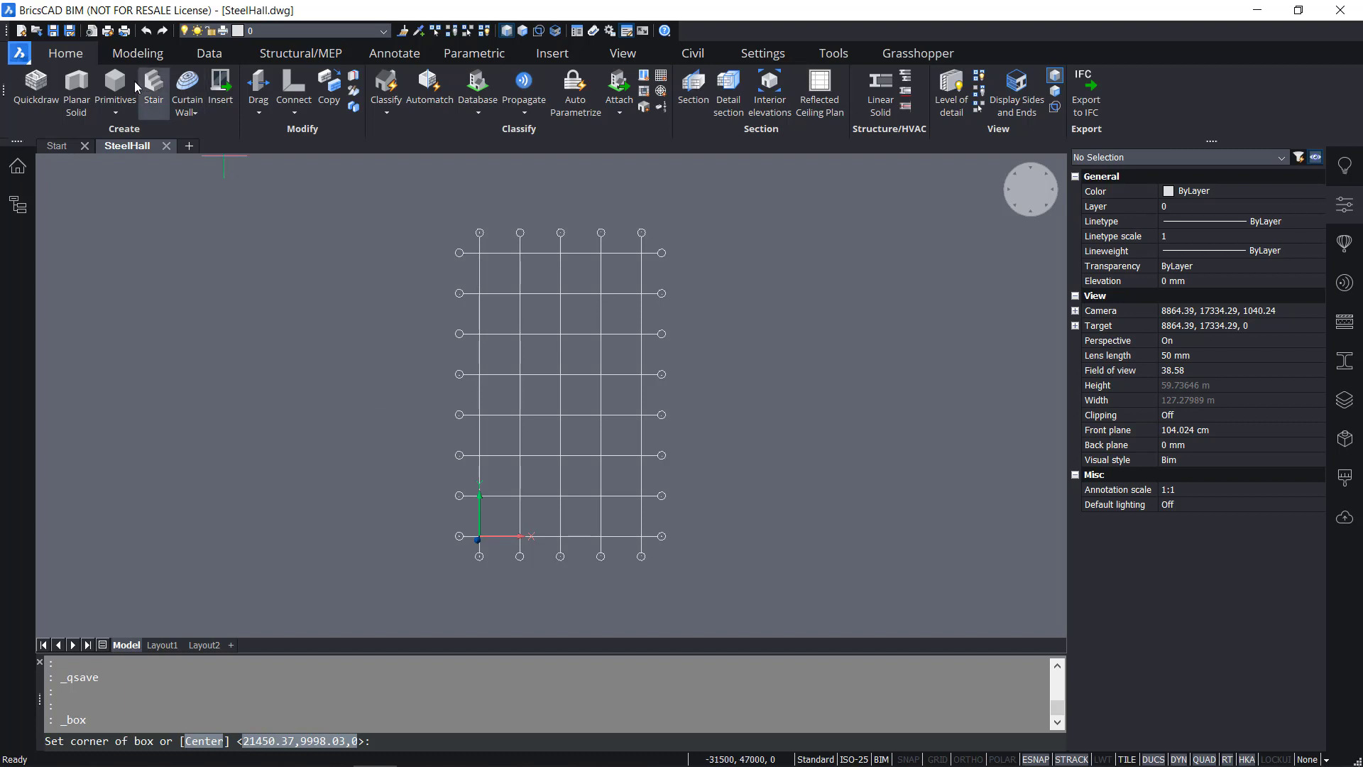
pyautogui.click(438, 577)
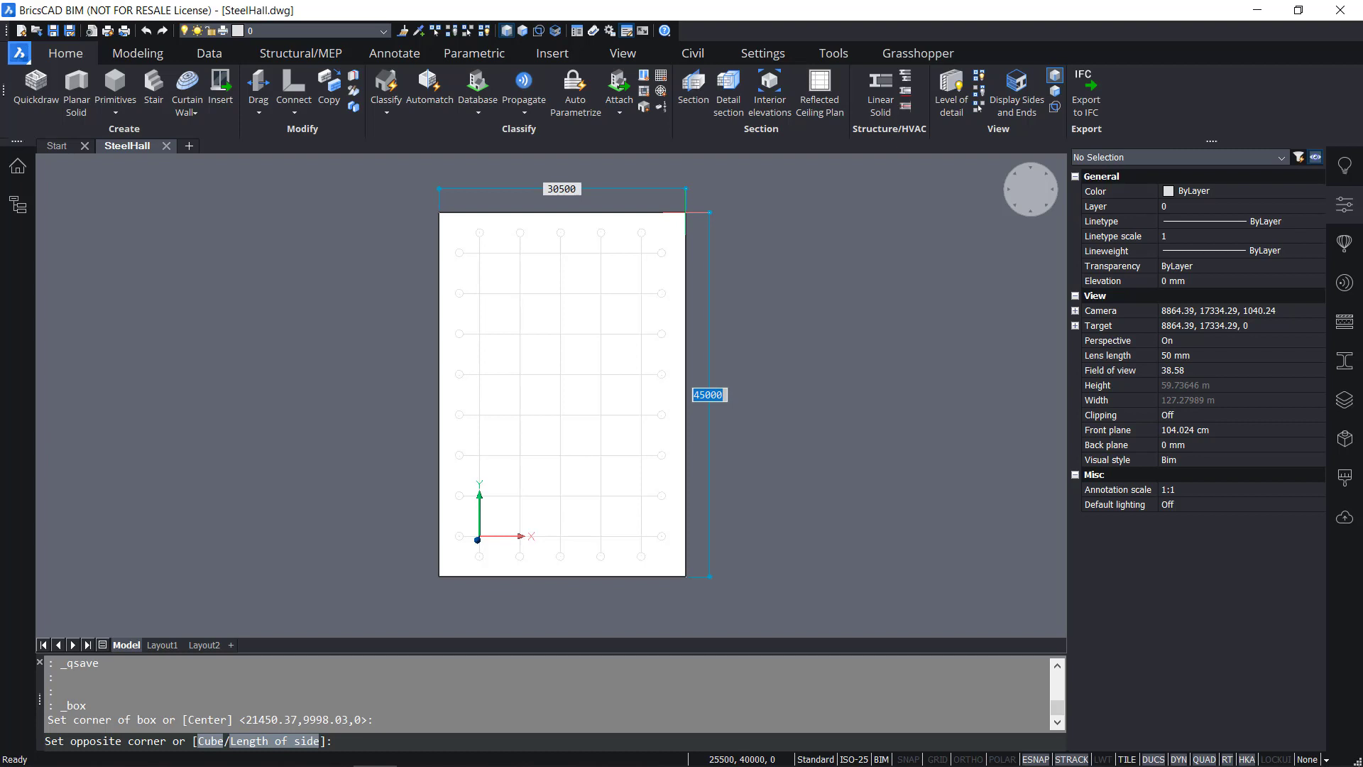
pyautogui.click(709, 212)
pyautogui.moveTo(709, 397)
pyautogui.keyDown('shift'); pyautogui.mouseDown(button='middle')
pyautogui.moveTo(666, 617)
pyautogui.moveTo(705, 544)
pyautogui.moveTo(702, 403)
pyautogui.mouseUp(button='middle'); pyautogui.keyUp('shift')
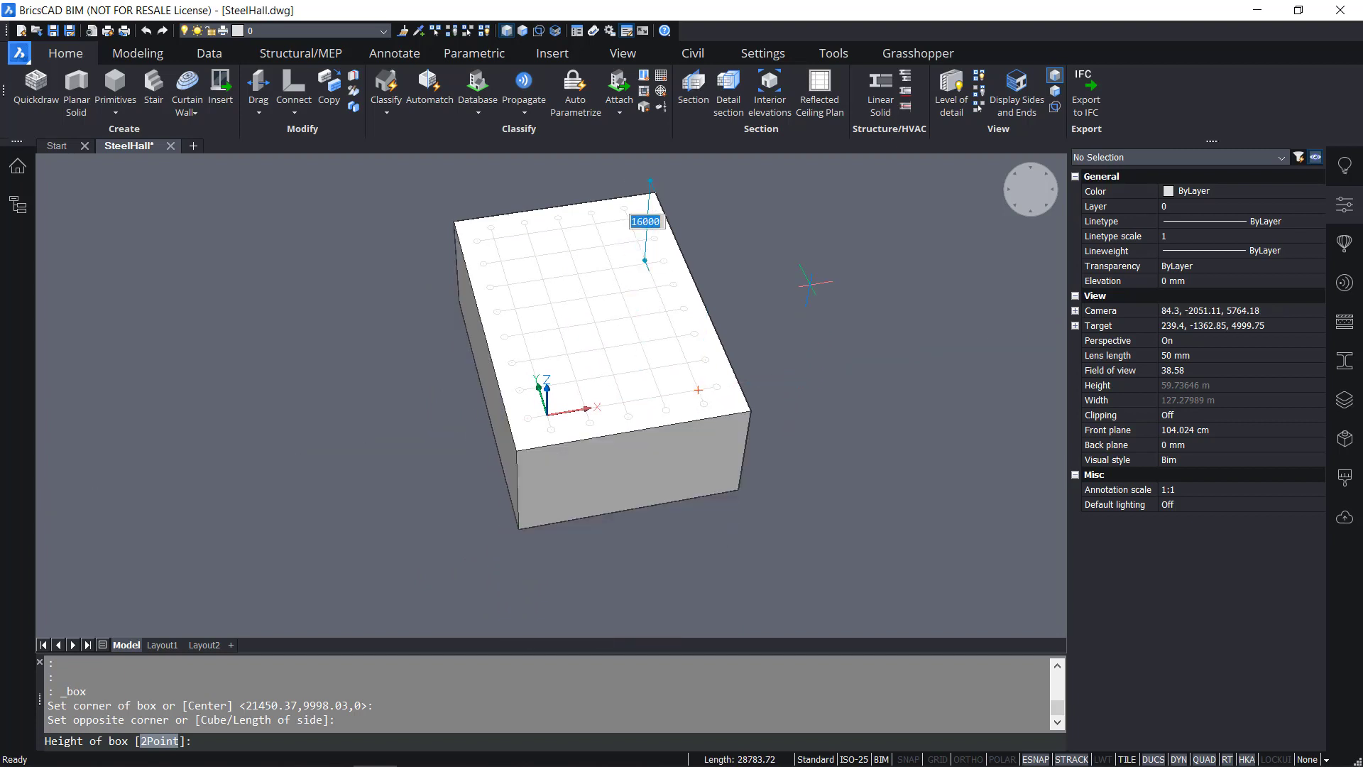
pyautogui.write('5')
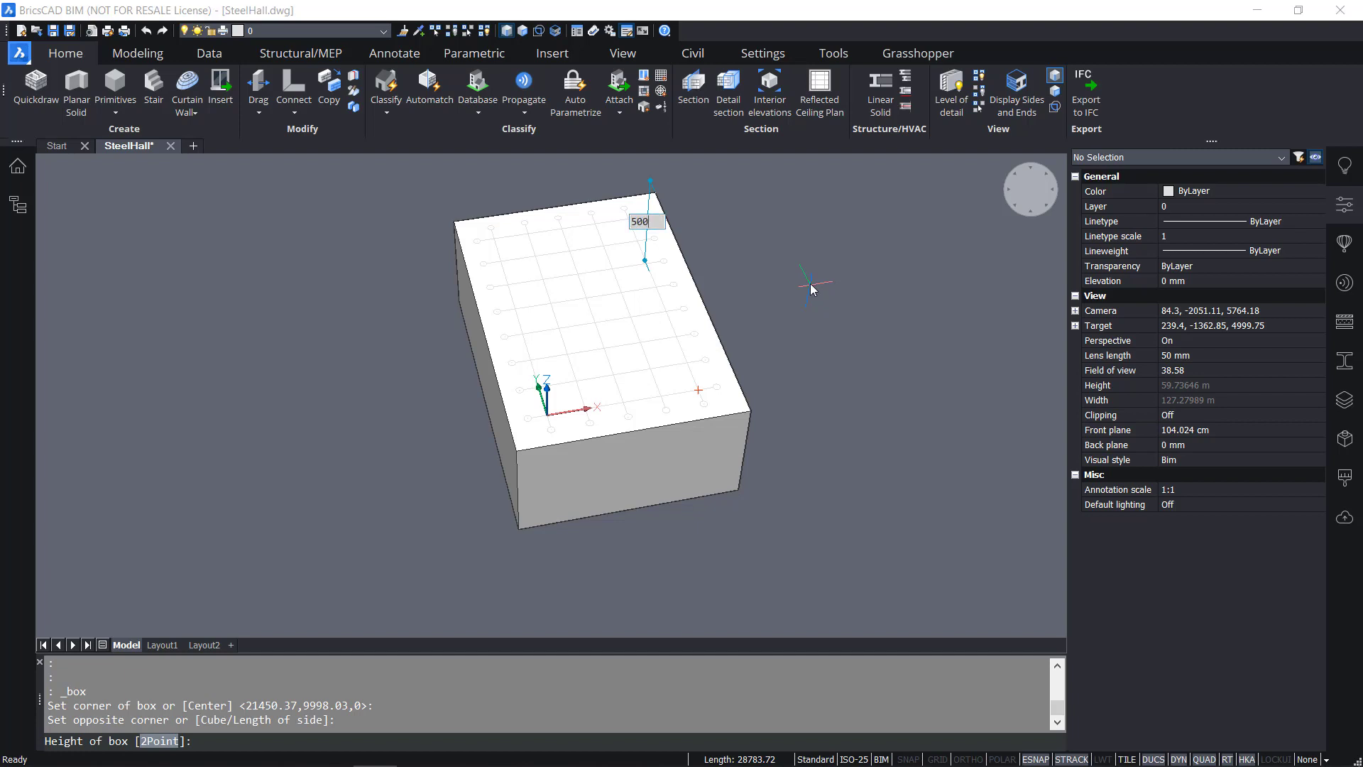
pyautogui.press('Return')
pyautogui.keyDown('shift'); pyautogui.moveTo(639, 330); pyautogui.dragTo(709, 561, button='middle'); pyautogui.keyUp('shift')
pyautogui.scroll(5, 648, 429)
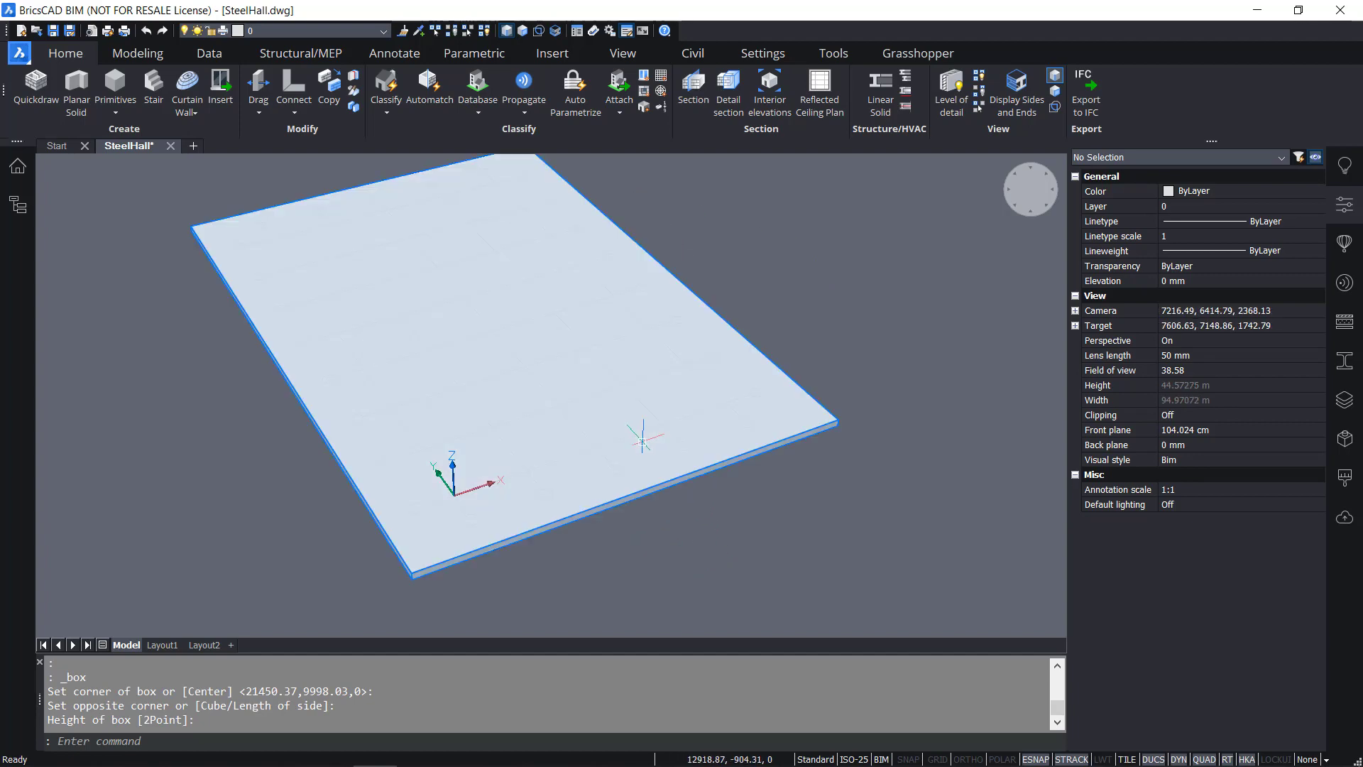
# Change the colour of the grid to Red and clear the selection
pyautogui.click(625, 438)
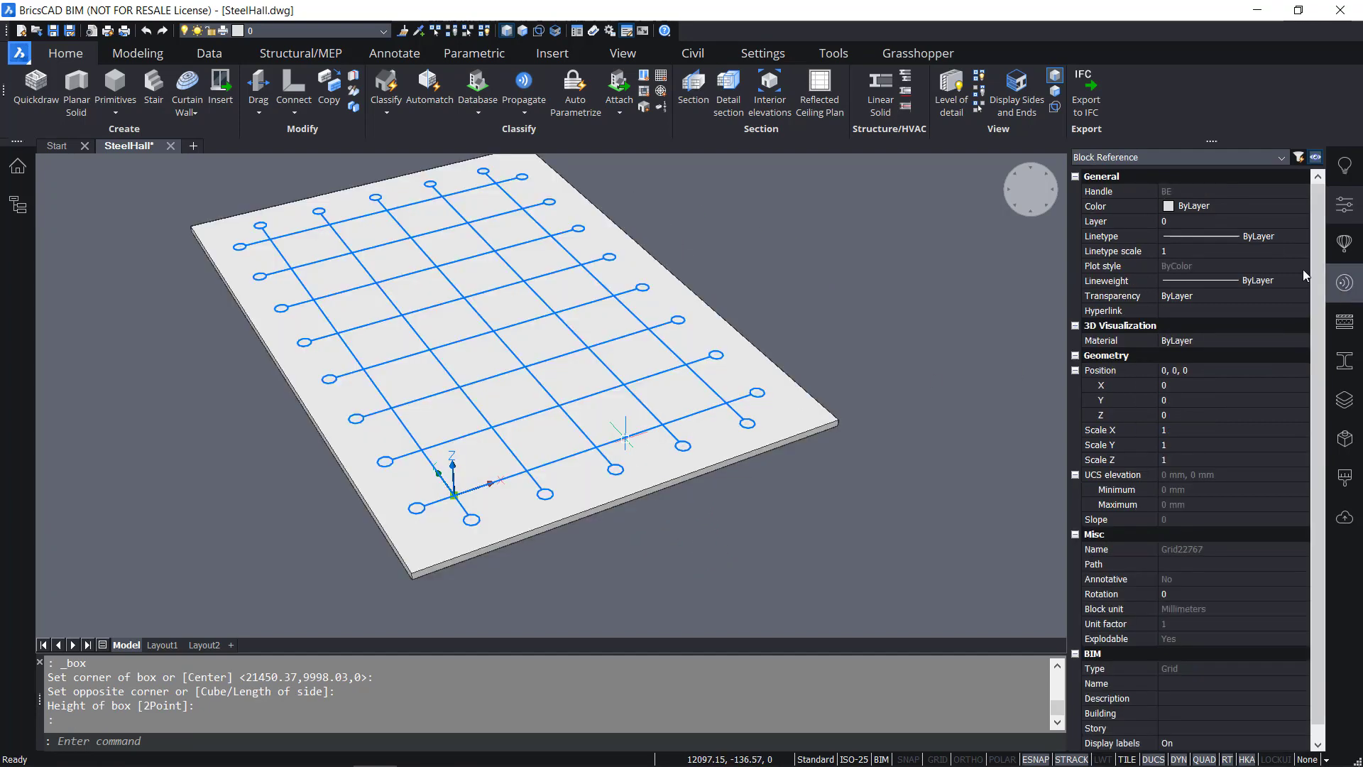
pyautogui.click(1264, 214)
pyautogui.click(1246, 254)
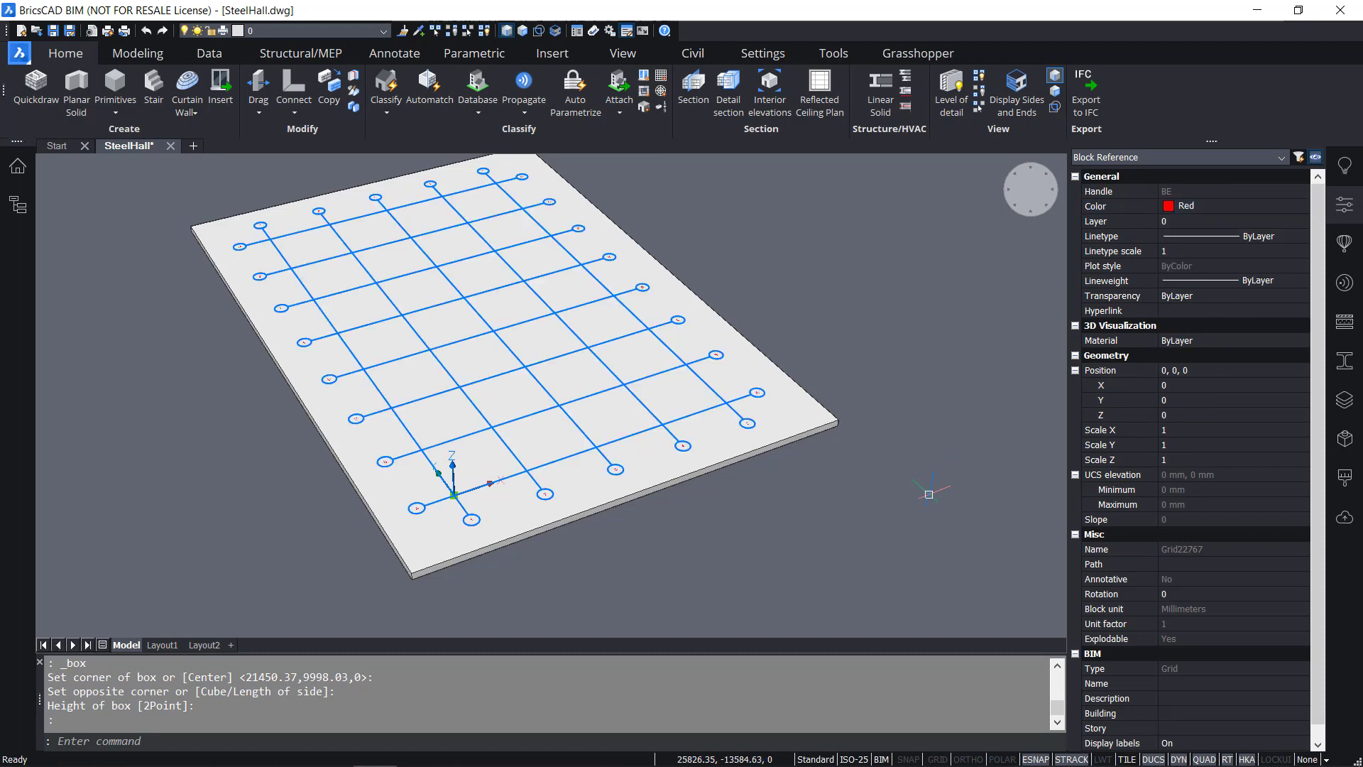
pyautogui.press('Escape')
pyautogui.keyDown('shift'); pyautogui.moveTo(769, 523); pyautogui.dragTo(819, 495, button='middle'); pyautogui.keyUp('shift')
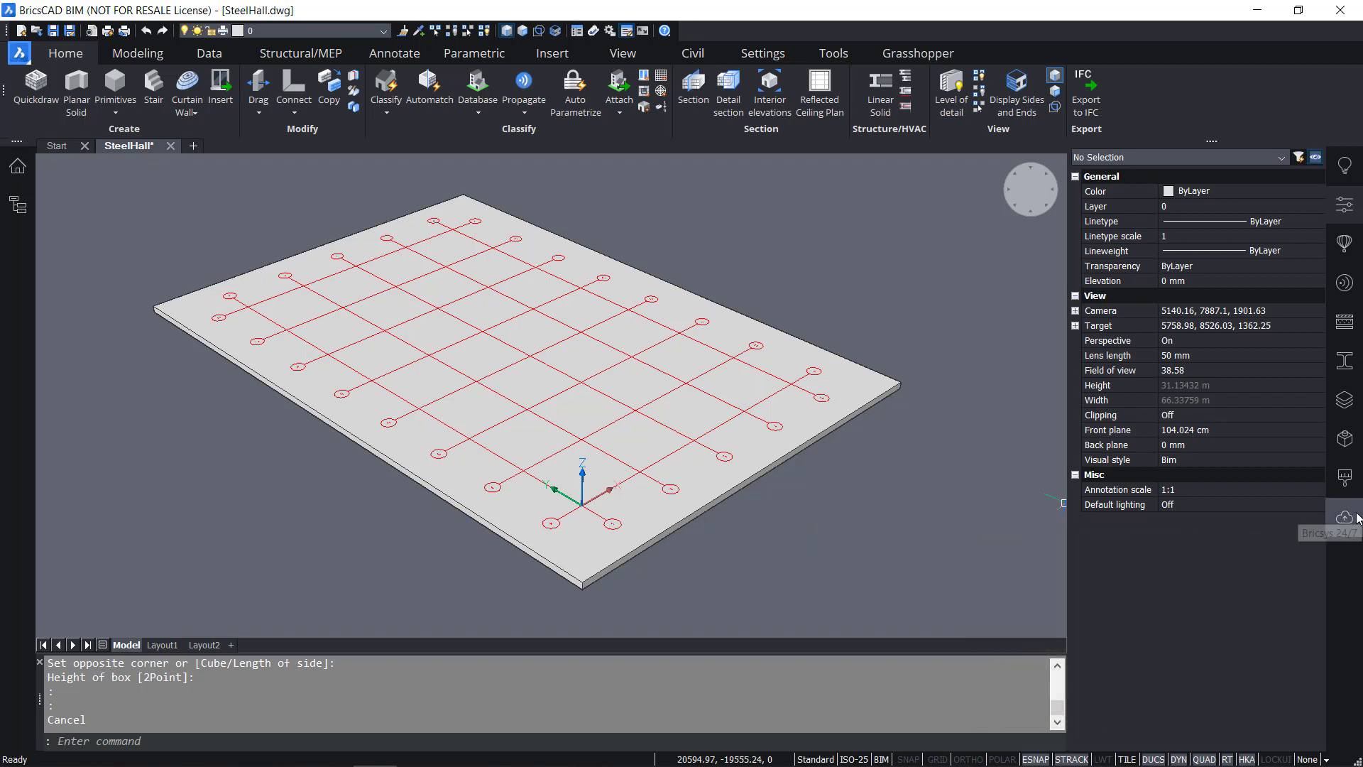
# Show the BIM profiles library and filter it to the Structural Steel domain
pyautogui.click(1339, 358)
pyautogui.scroll(-3, 1224, 526)
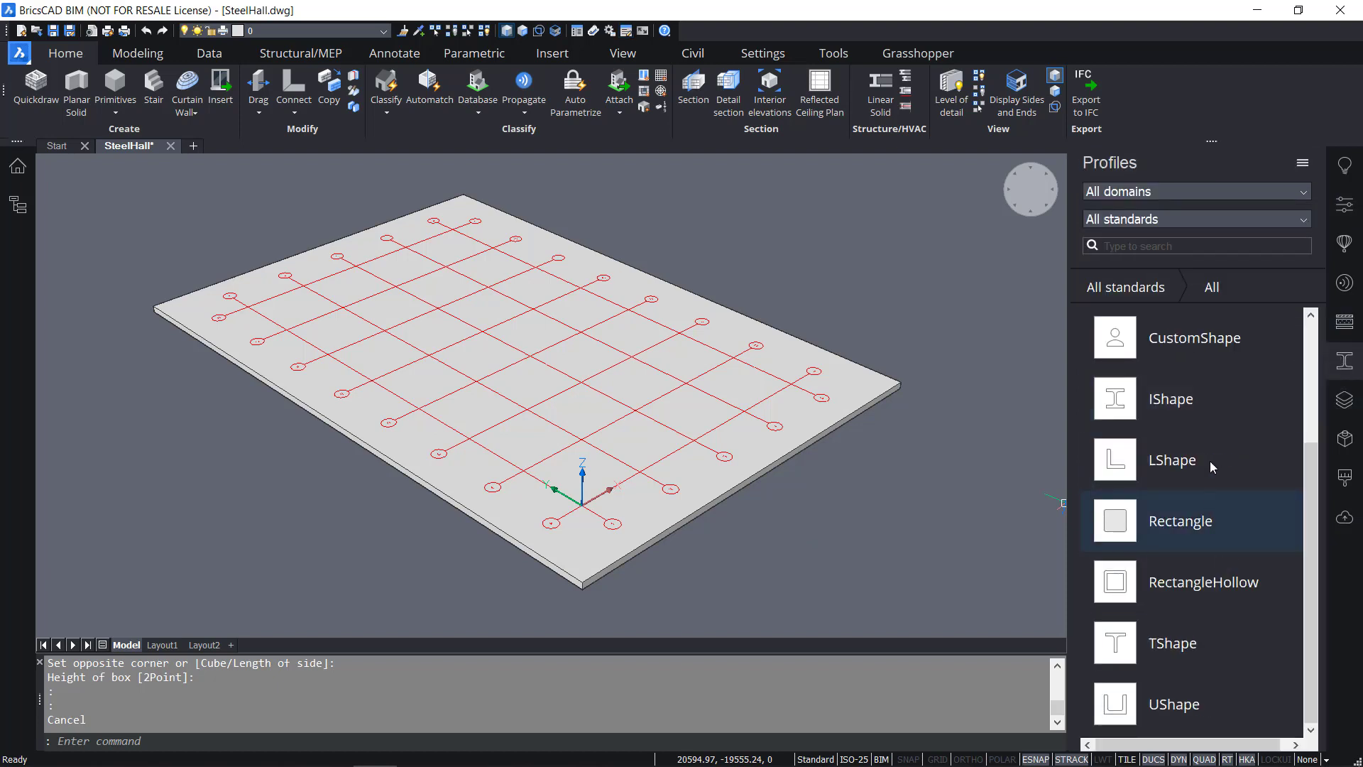
pyautogui.click(1178, 190)
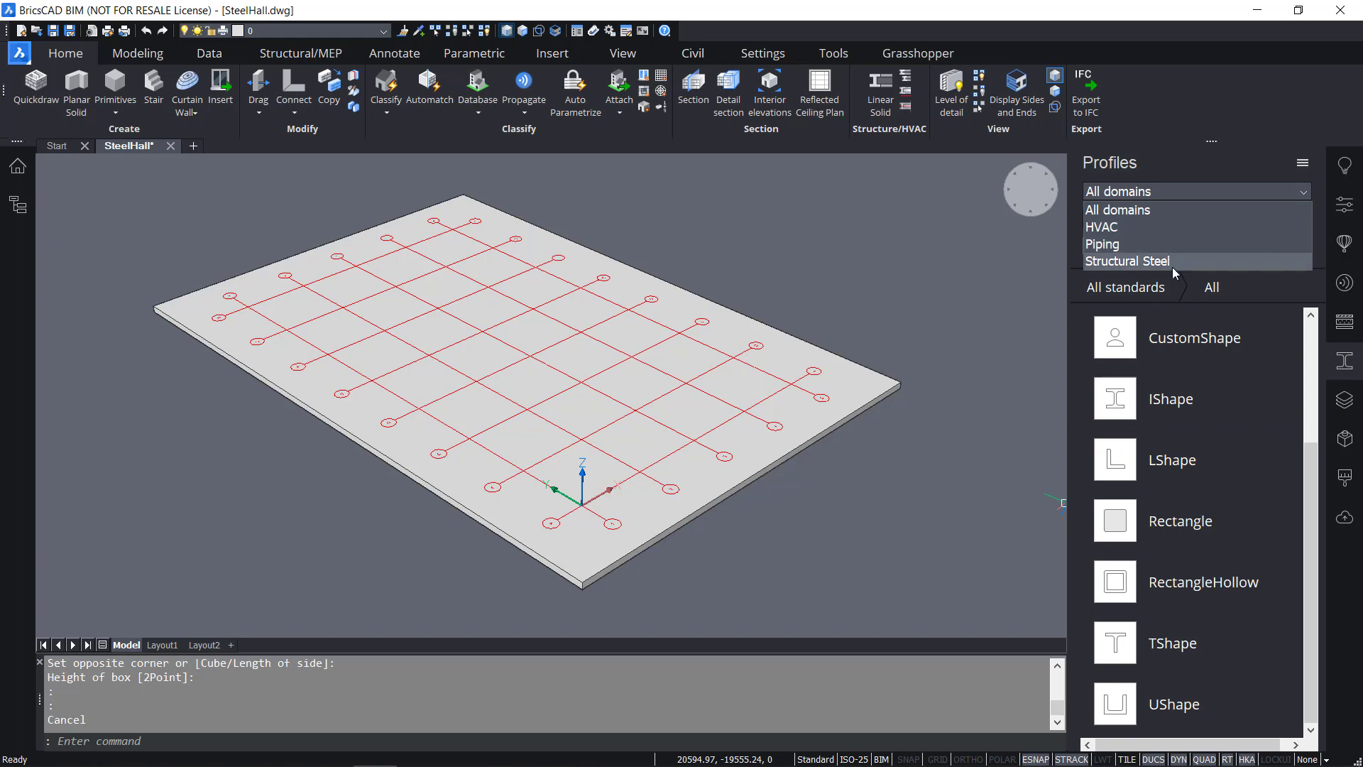
pyautogui.click(1173, 263)
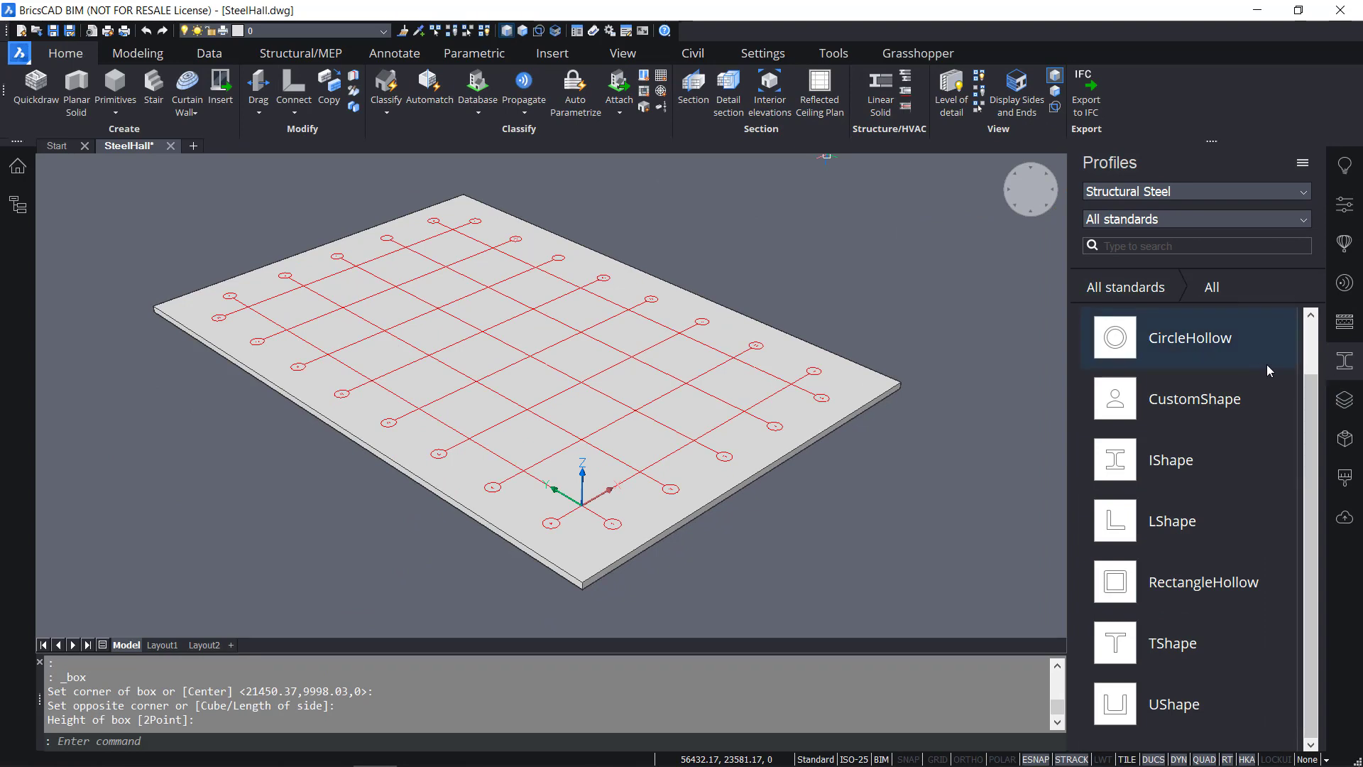
pyautogui.rightClick(1217, 82)
pyautogui.moveTo(1249, 106)
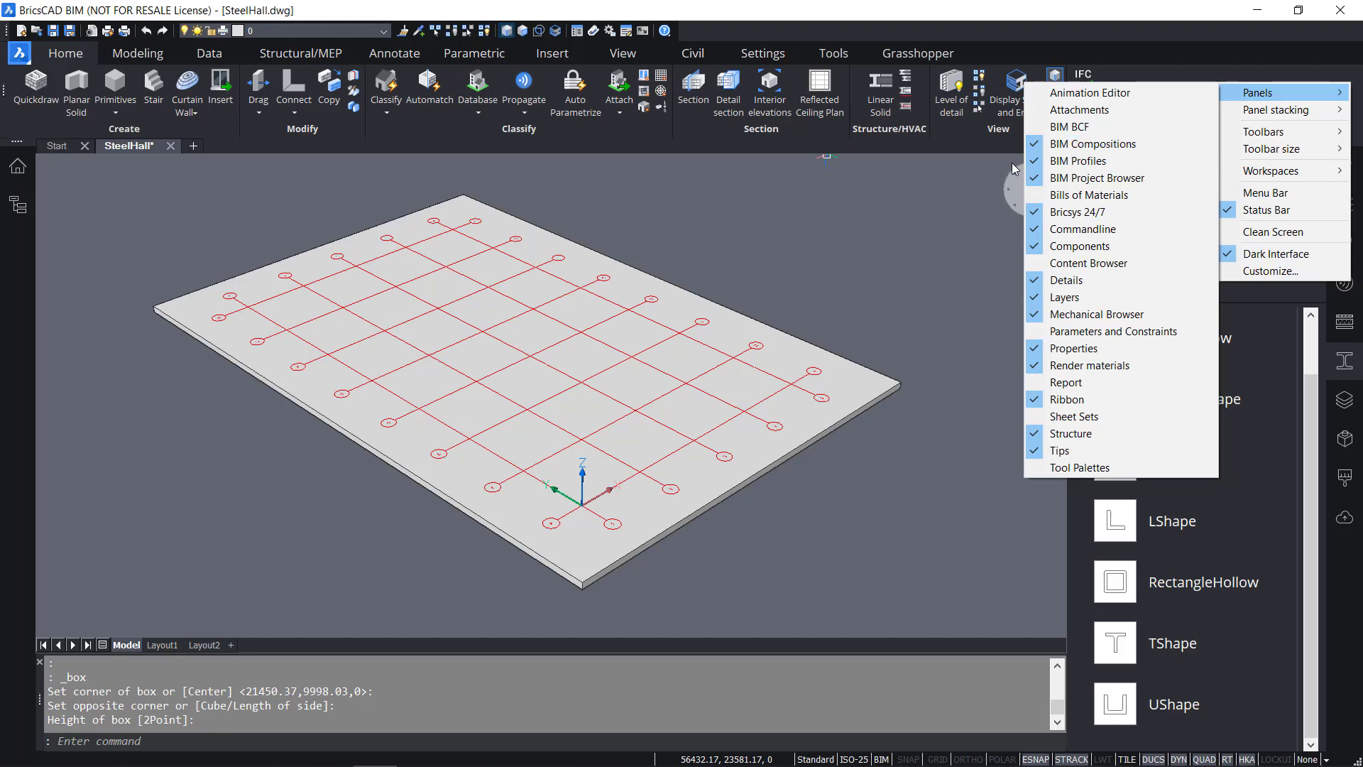
pyautogui.click(942, 271)
pyautogui.click(922, 261)
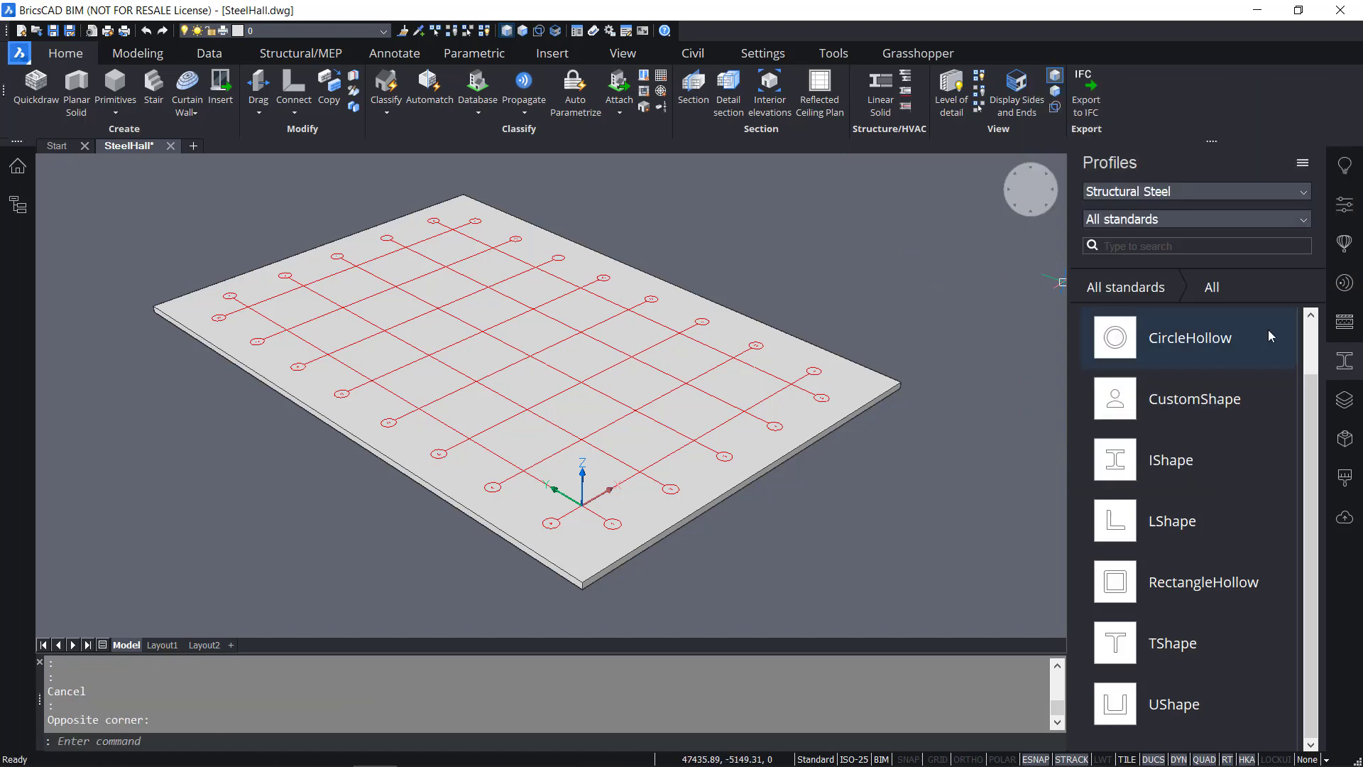
# Limit the profile library to the Structural Steel domain and the EURO standard
pyautogui.click(1346, 363)
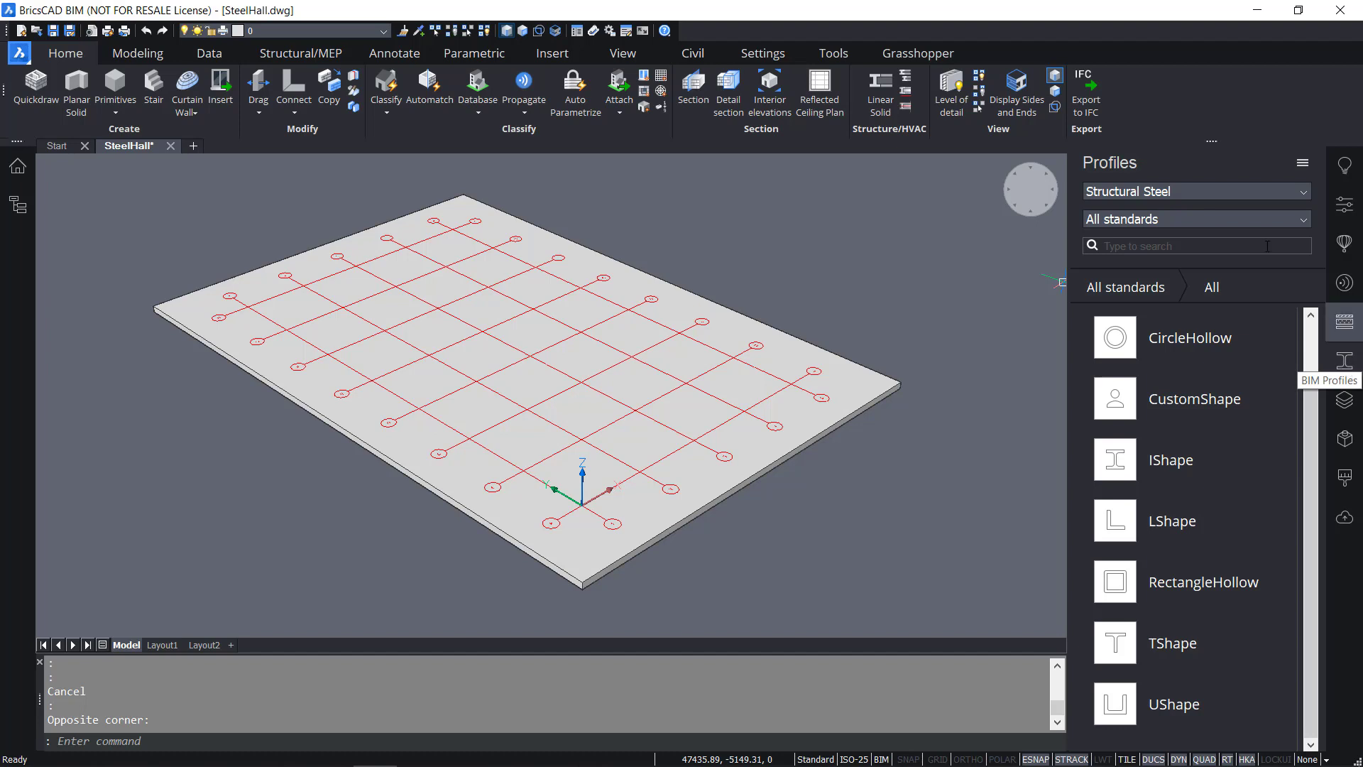
pyautogui.click(1174, 191)
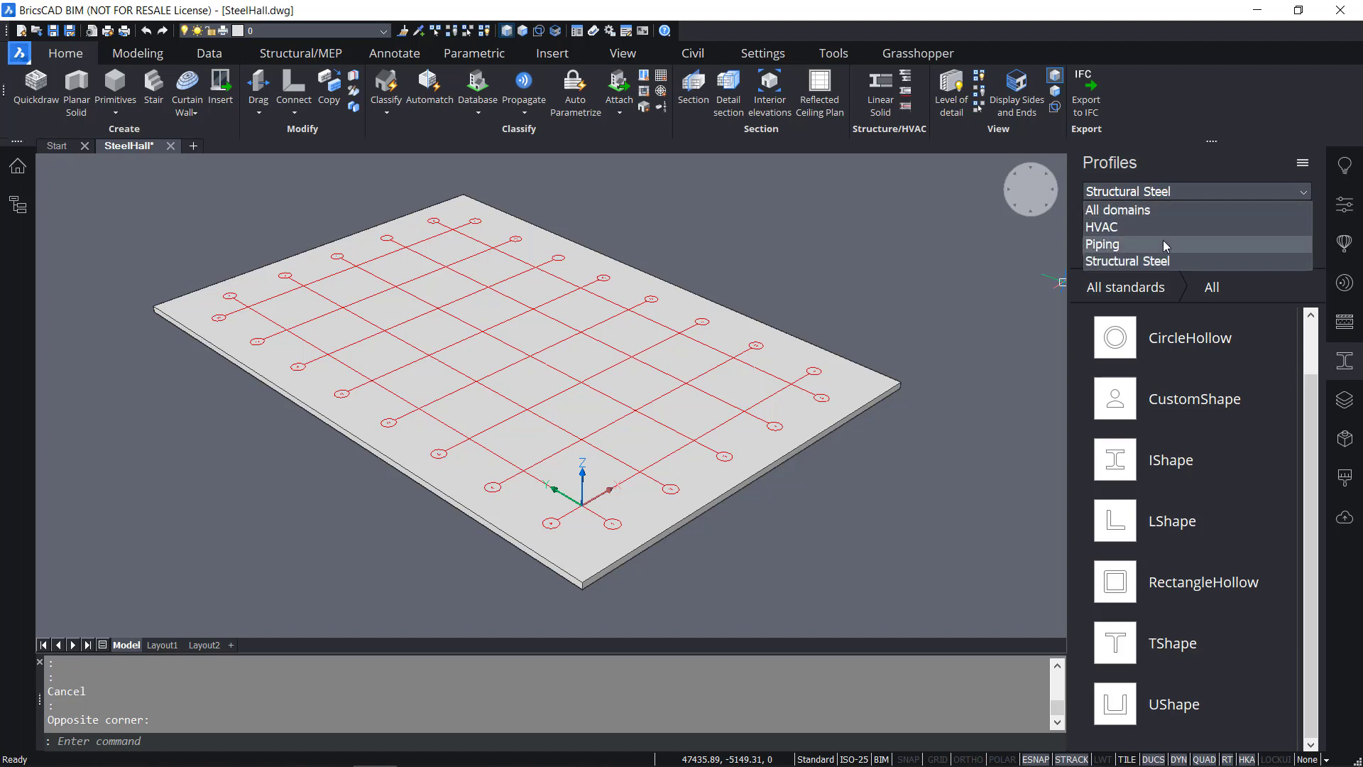
pyautogui.click(1163, 259)
pyautogui.click(1157, 219)
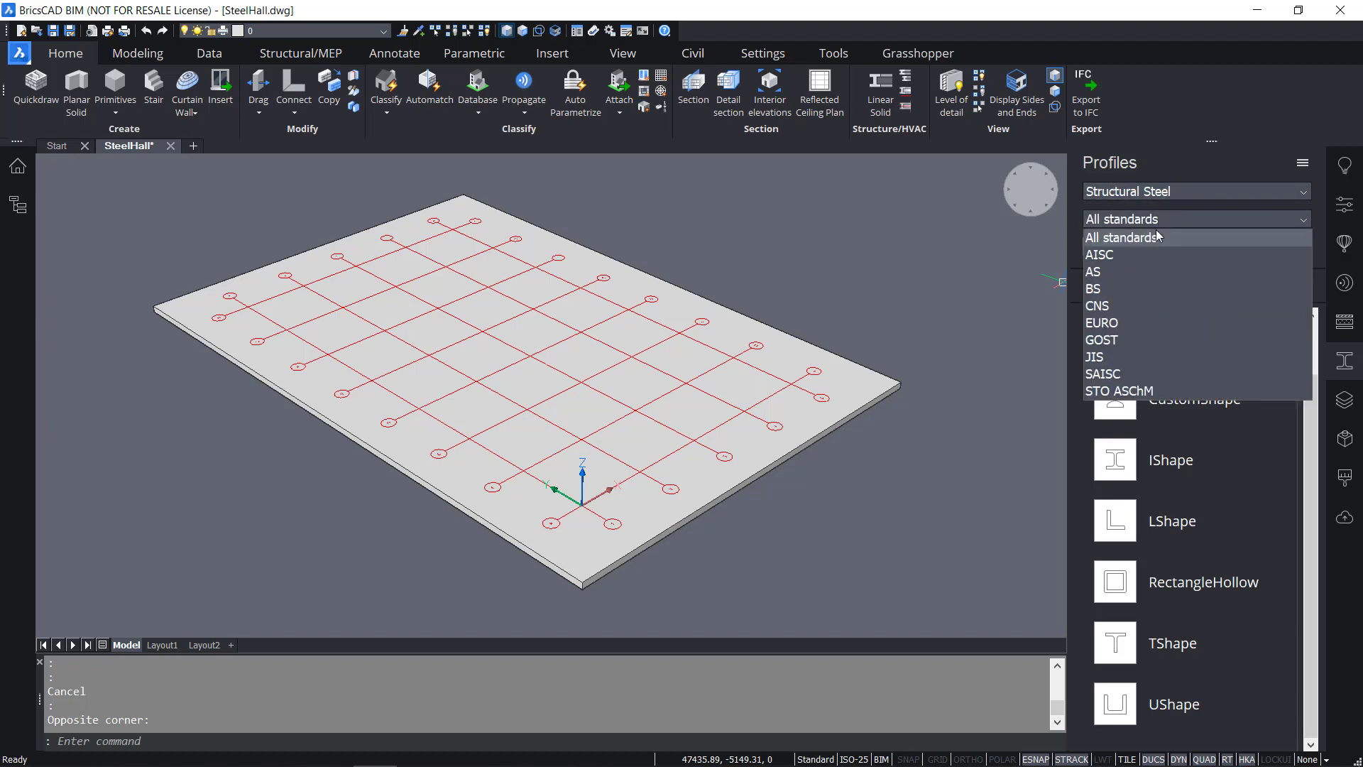
pyautogui.click(1152, 324)
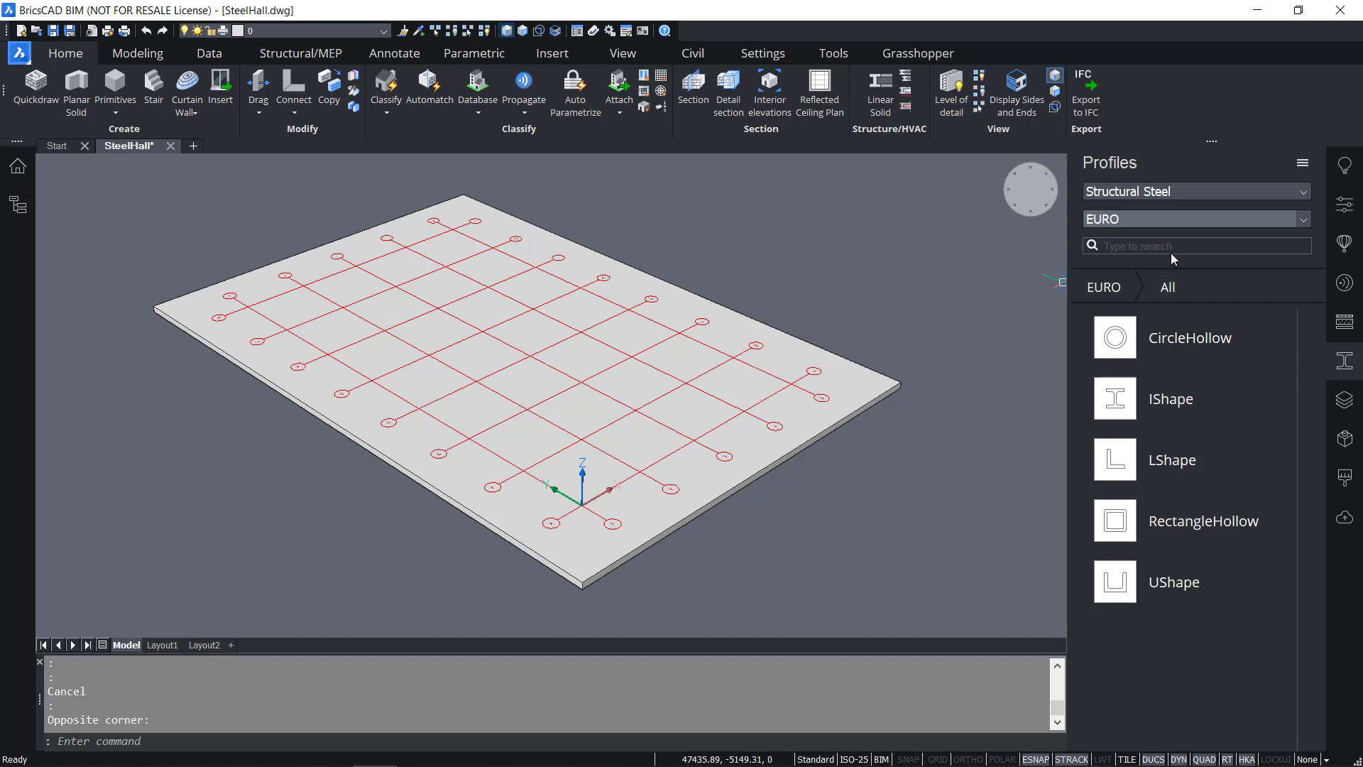
# Search the EURO I-shape profiles for HEA and browse the available sizes
pyautogui.click(1111, 245)
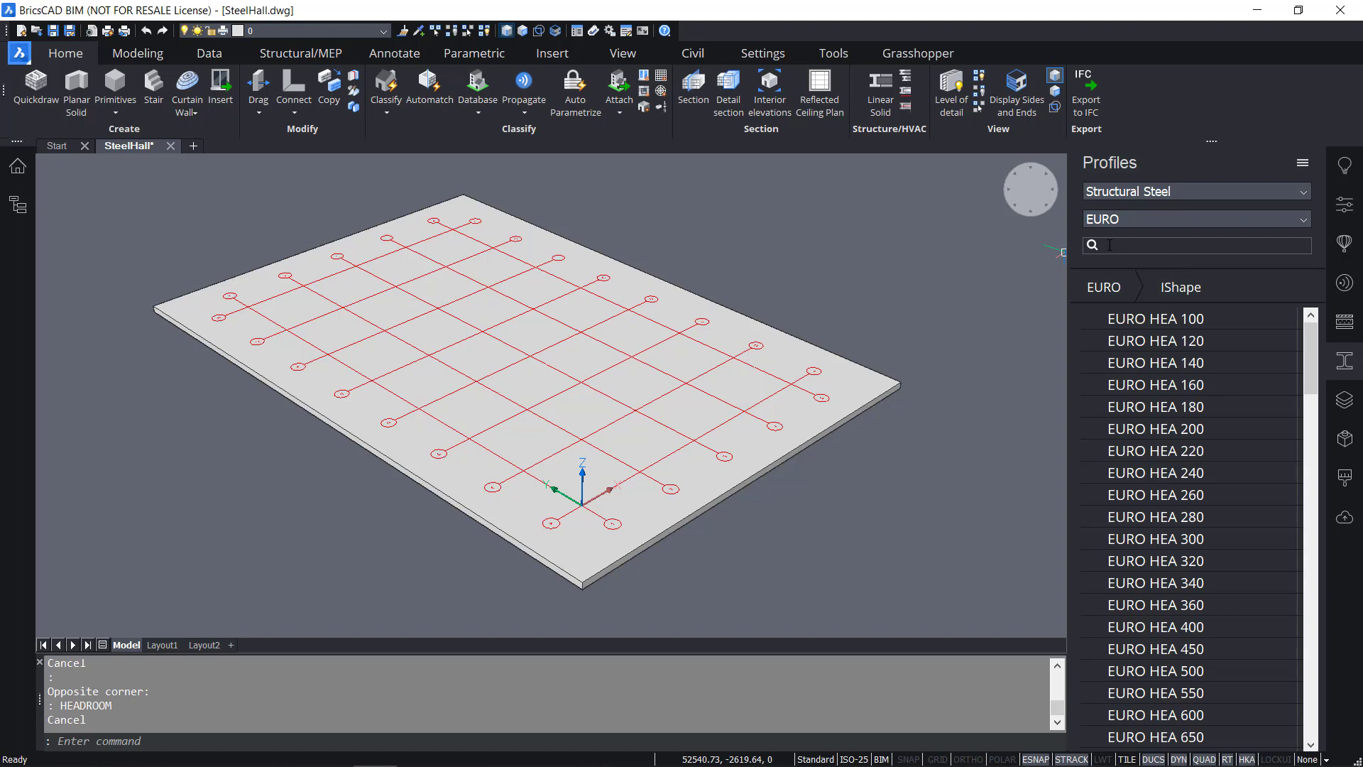
pyautogui.write('HEA')
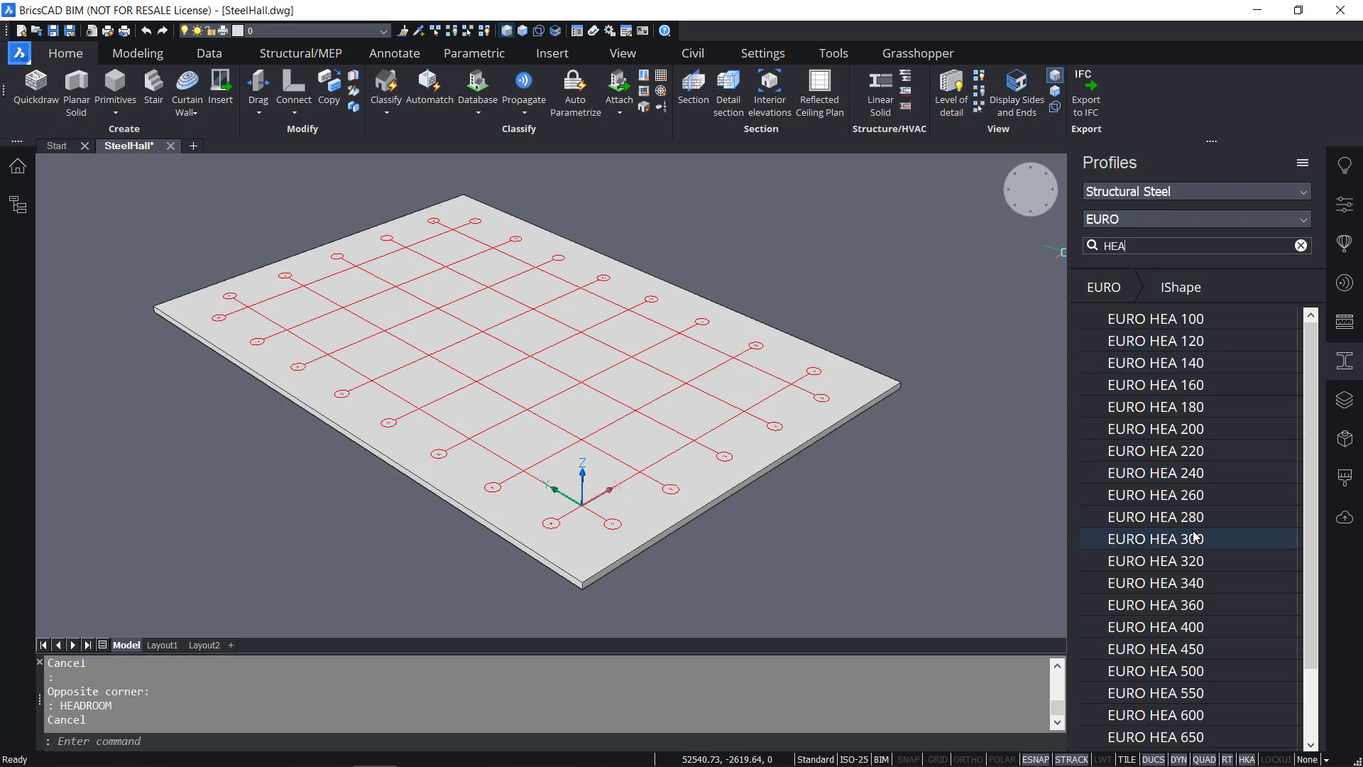
pyautogui.scroll(-2, 1183, 423)
pyautogui.scroll(2, 1186, 429)
pyautogui.moveTo(1182, 540); pyautogui.dragTo(804, 515)
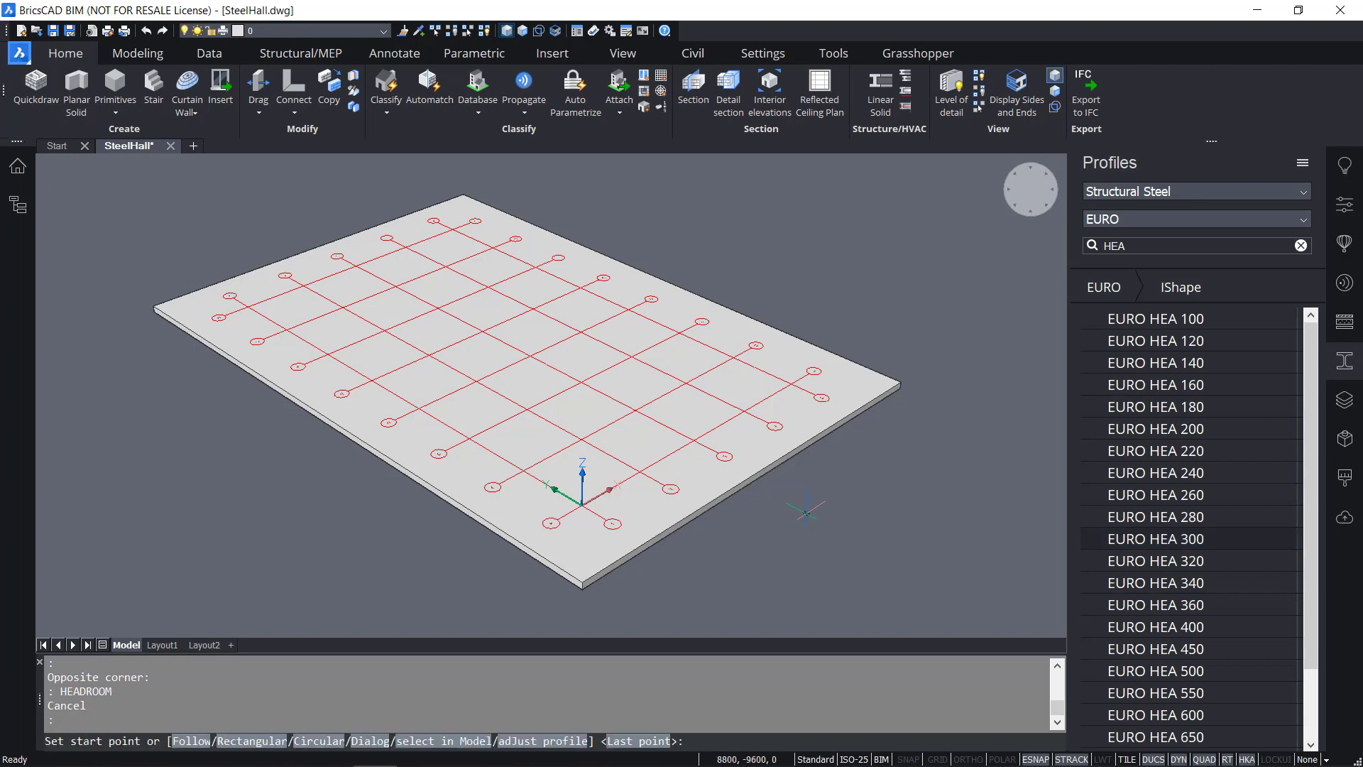
pyautogui.scroll(8, 781, 529)
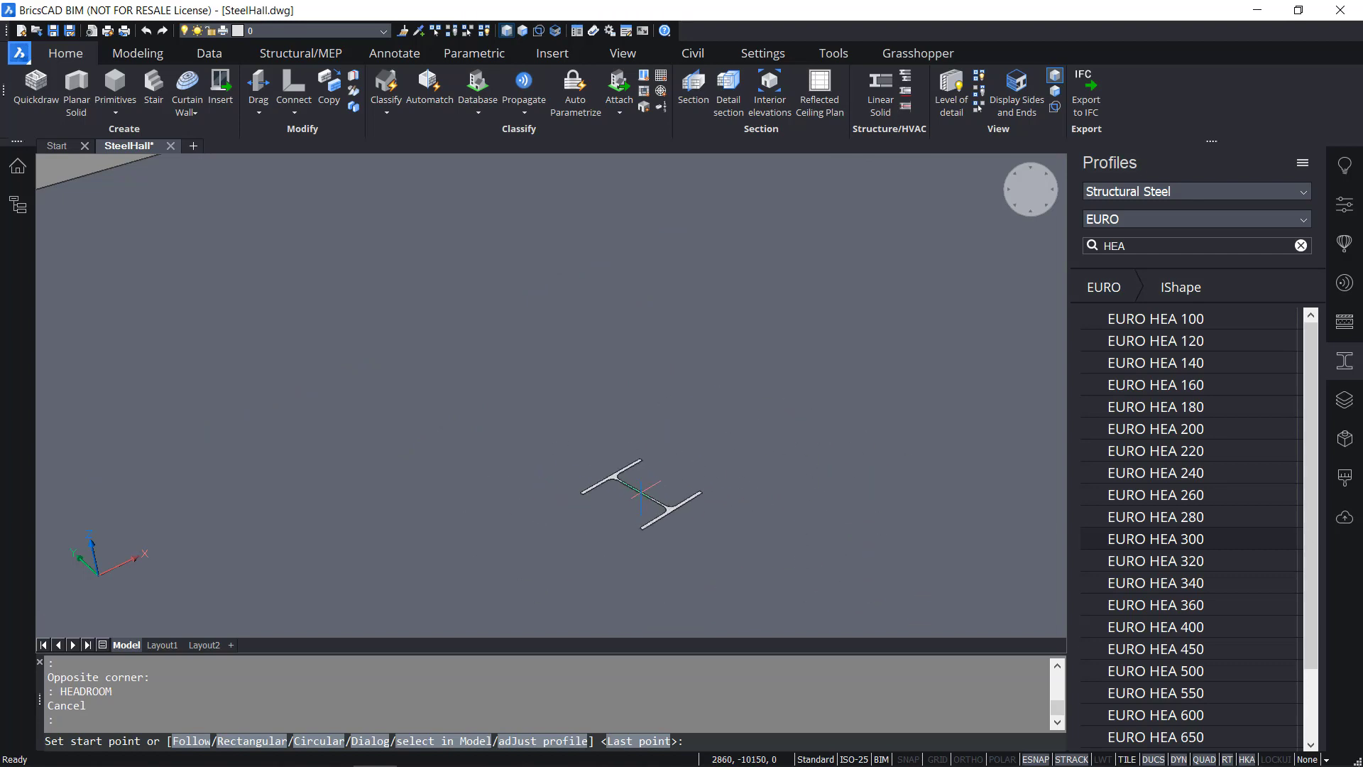
pyautogui.scroll(-8, 641, 492)
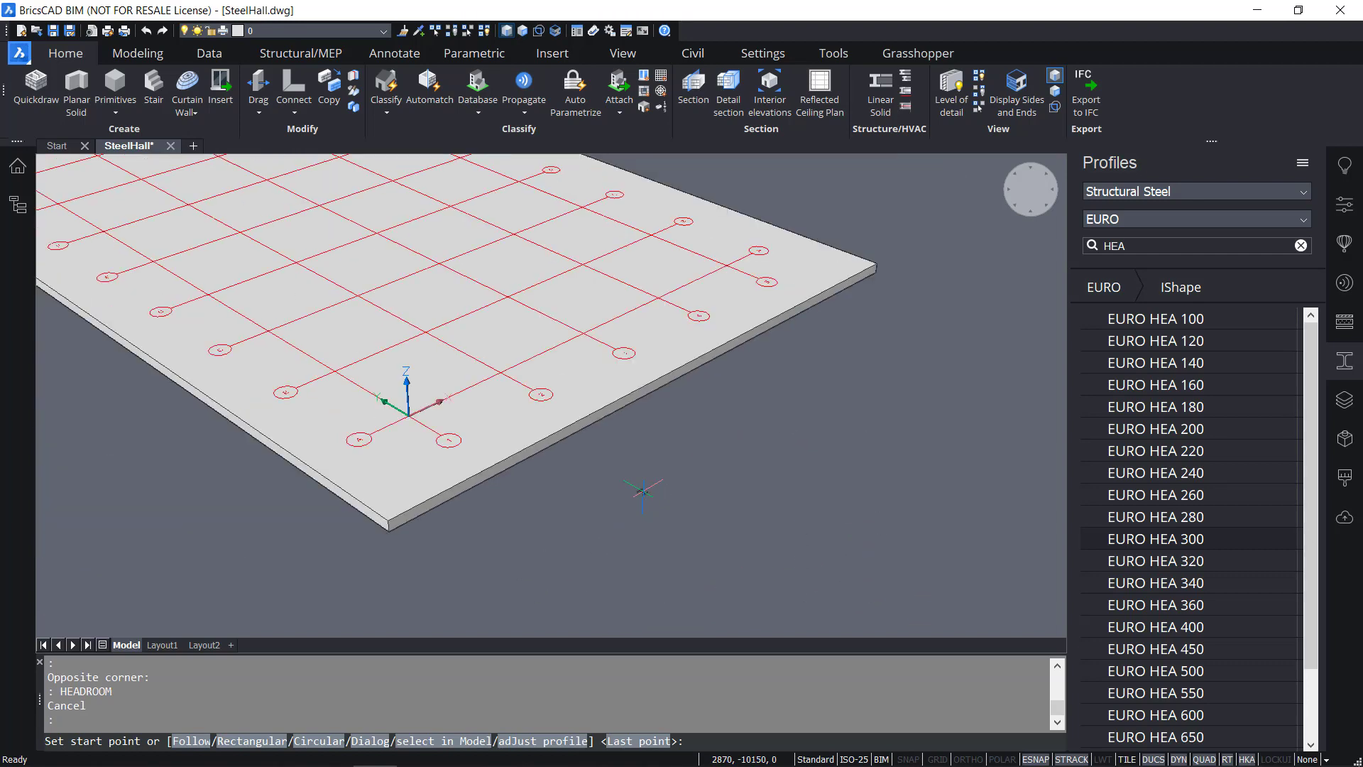
pyautogui.scroll(8, 409, 415)
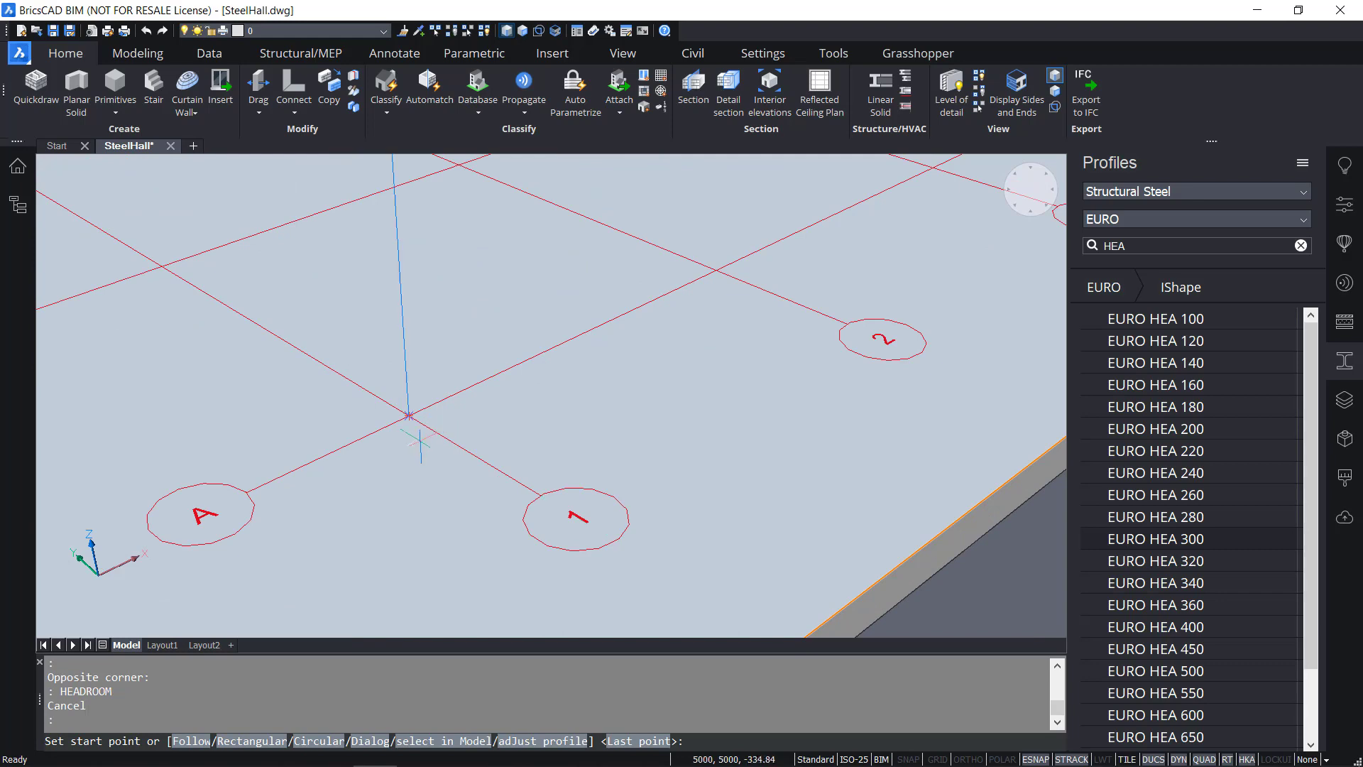
pyautogui.scroll(3, 409, 416)
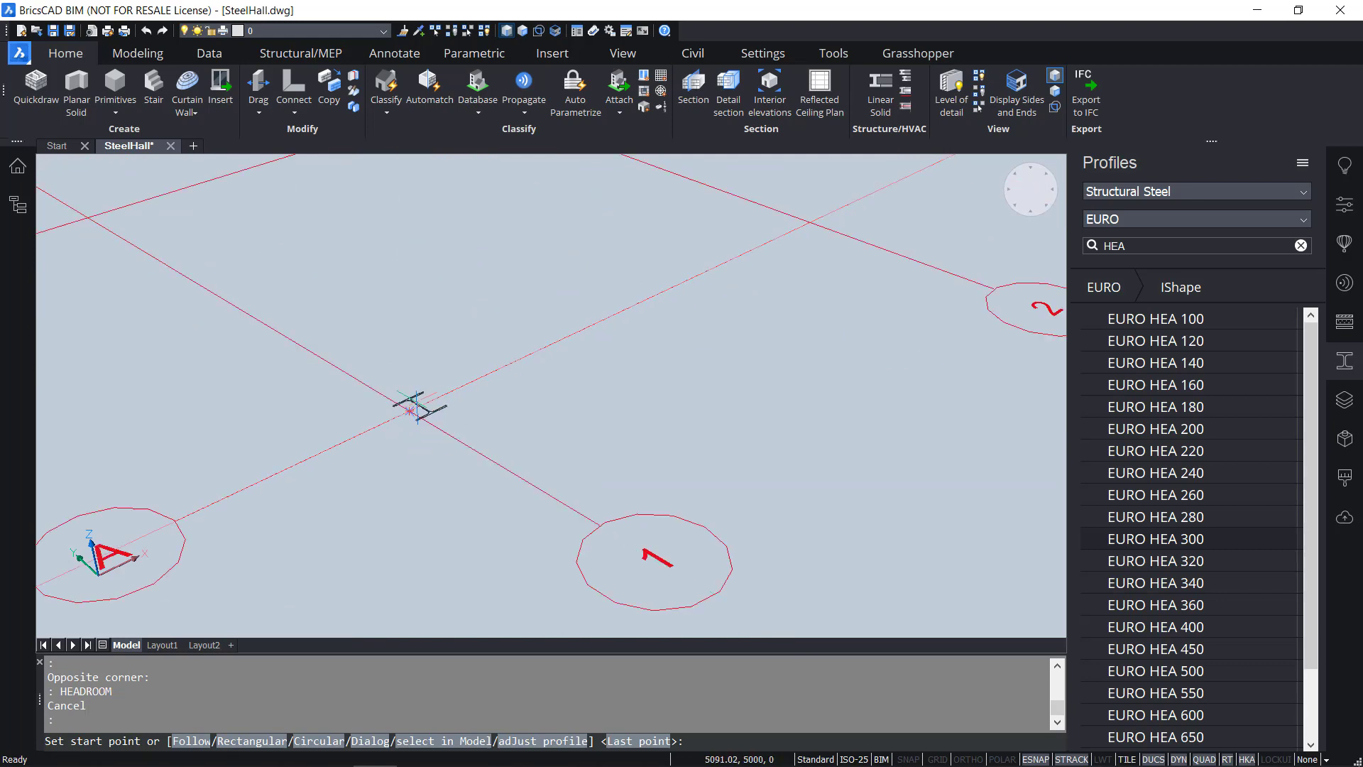
pyautogui.scroll(-4, 417, 406)
pyautogui.press('Escape')
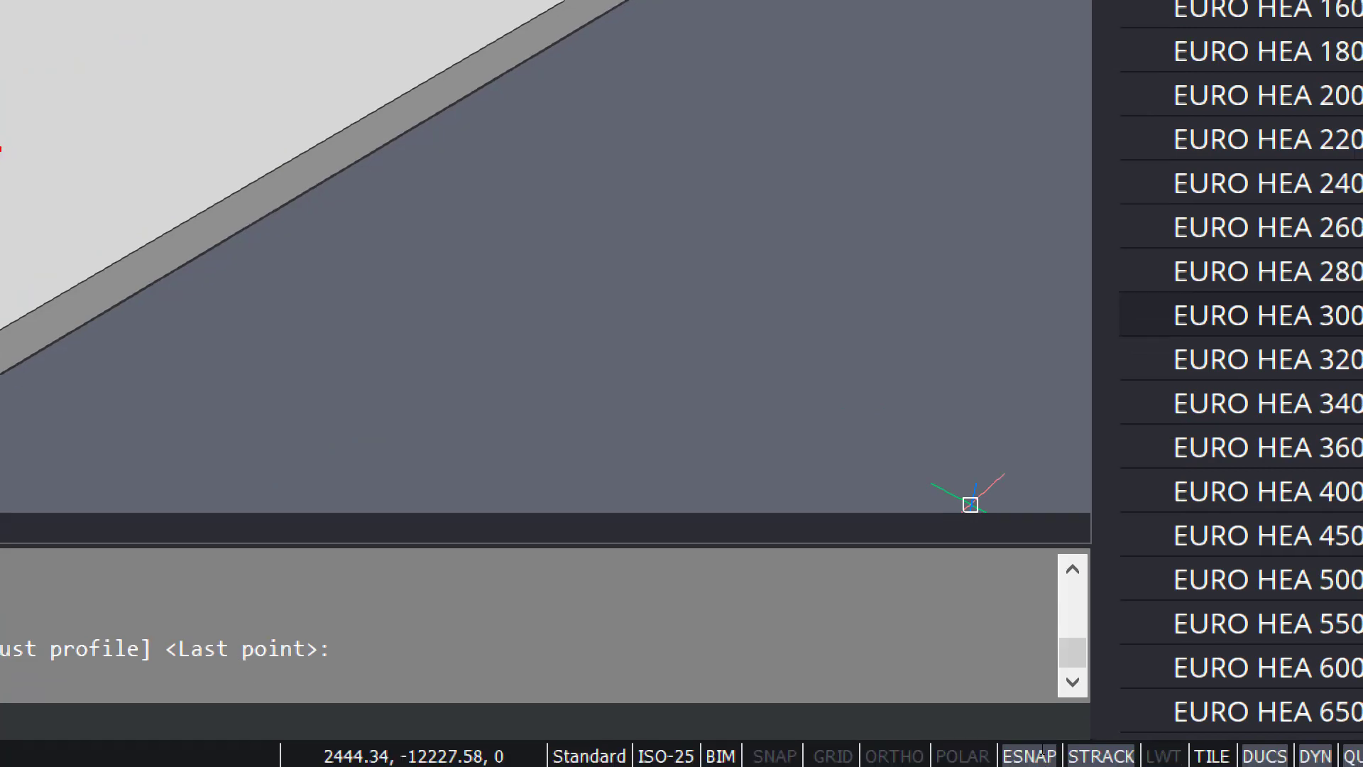
# Review the available entity snap options and turn on Ortho mode
pyautogui.rightClick(1035, 760)
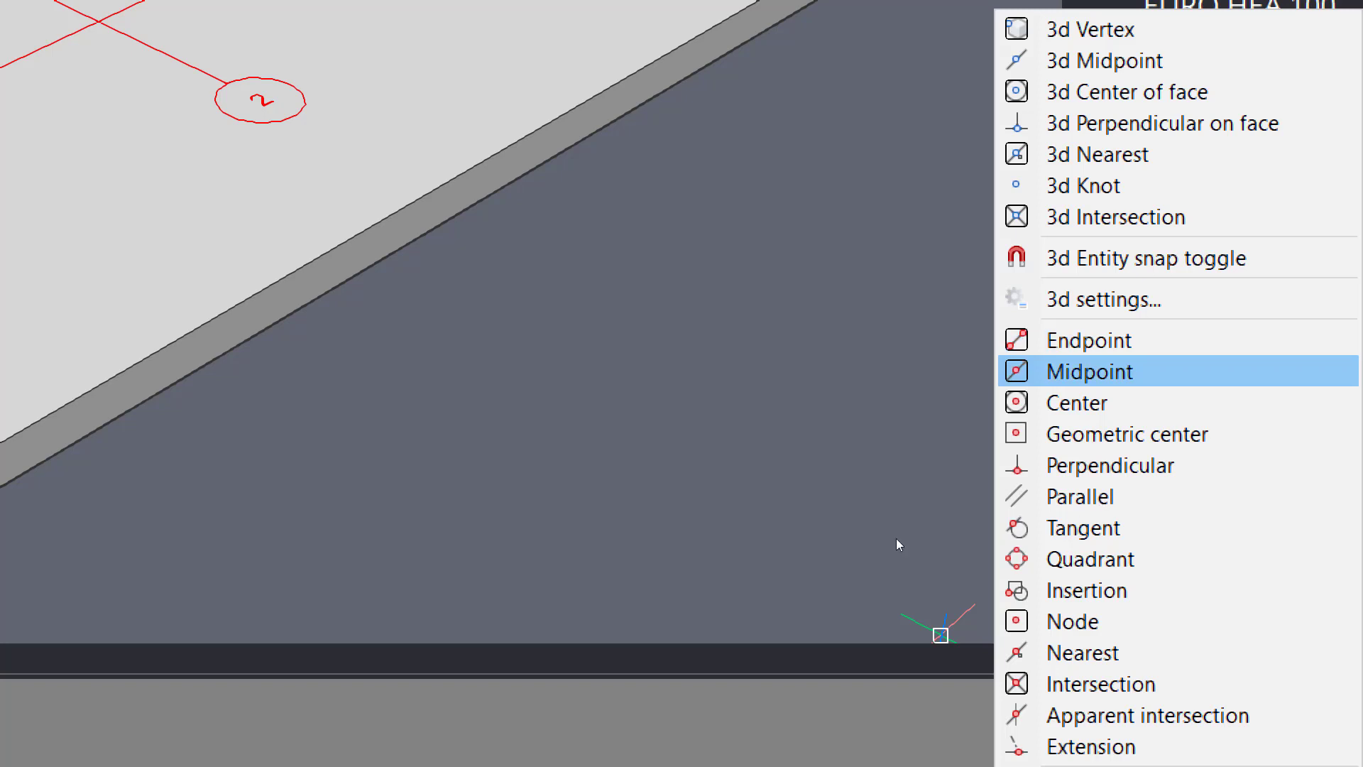
pyautogui.click(821, 451)
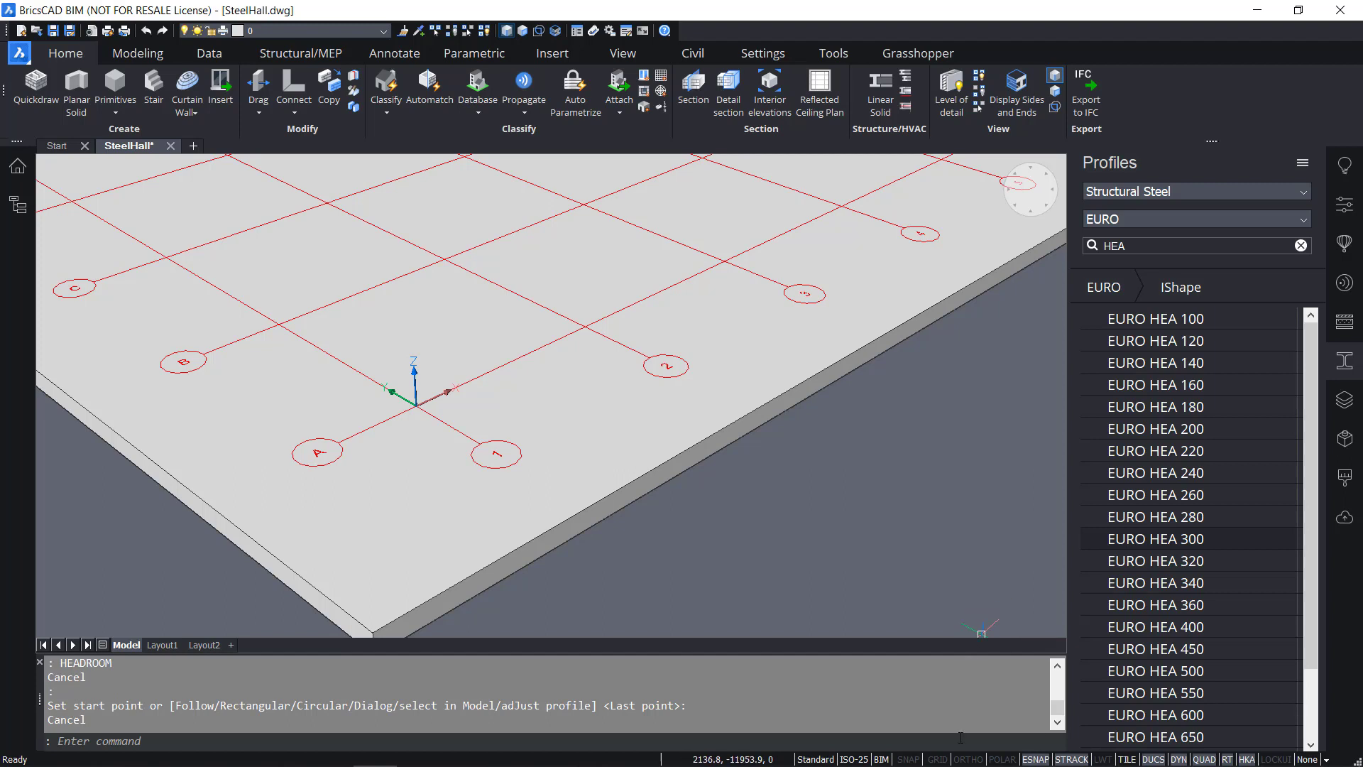
pyautogui.click(968, 759)
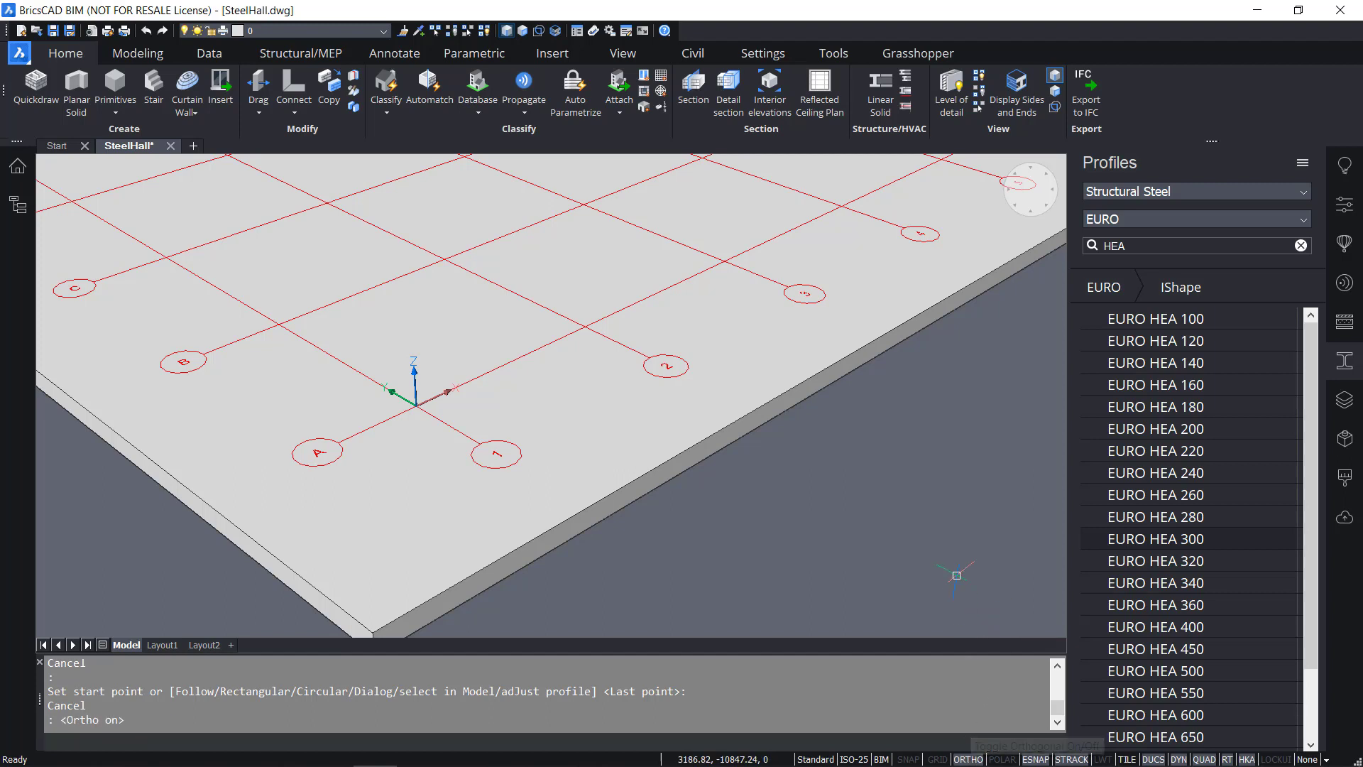
# Start a EURO HEA 300 column at the intersection of grid axes A and 1
pyautogui.click(1201, 540)
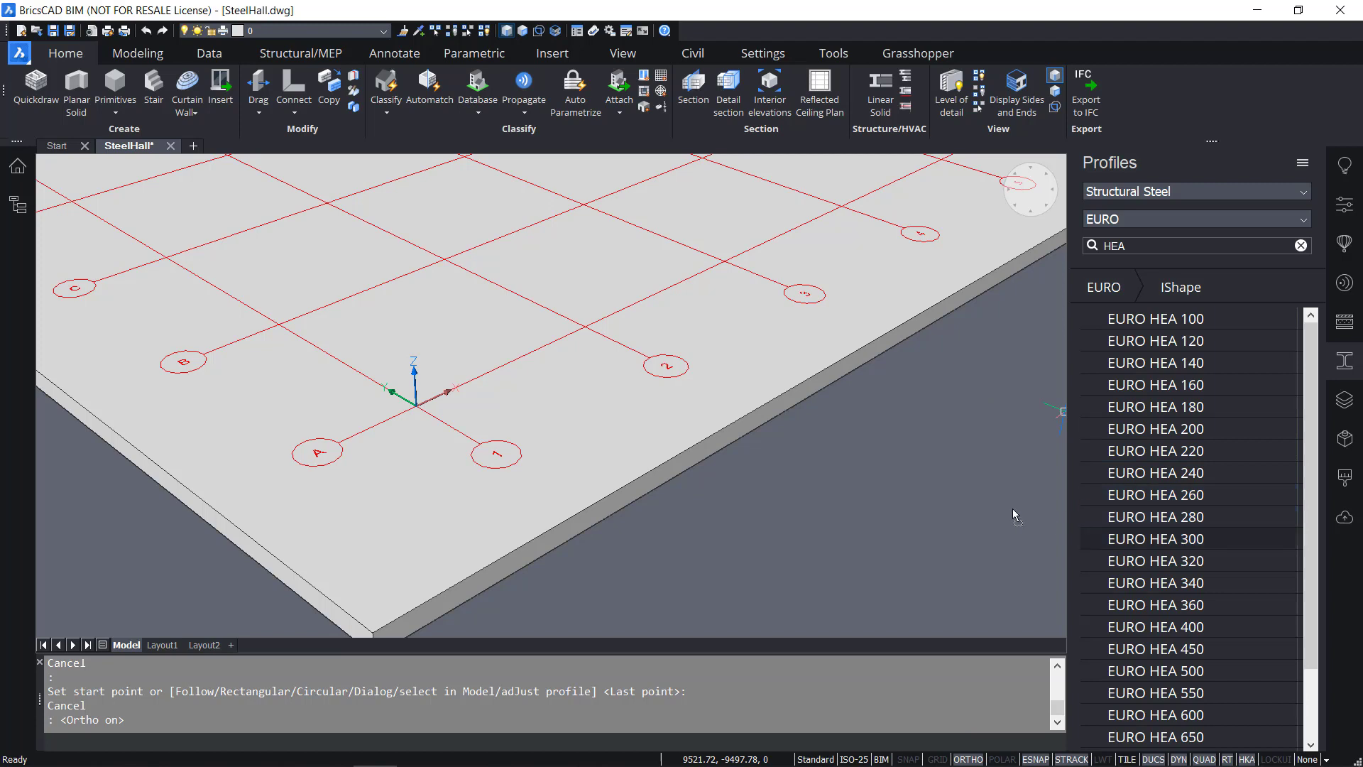
pyautogui.moveTo(934, 531); pyautogui.dragTo(934, 531)
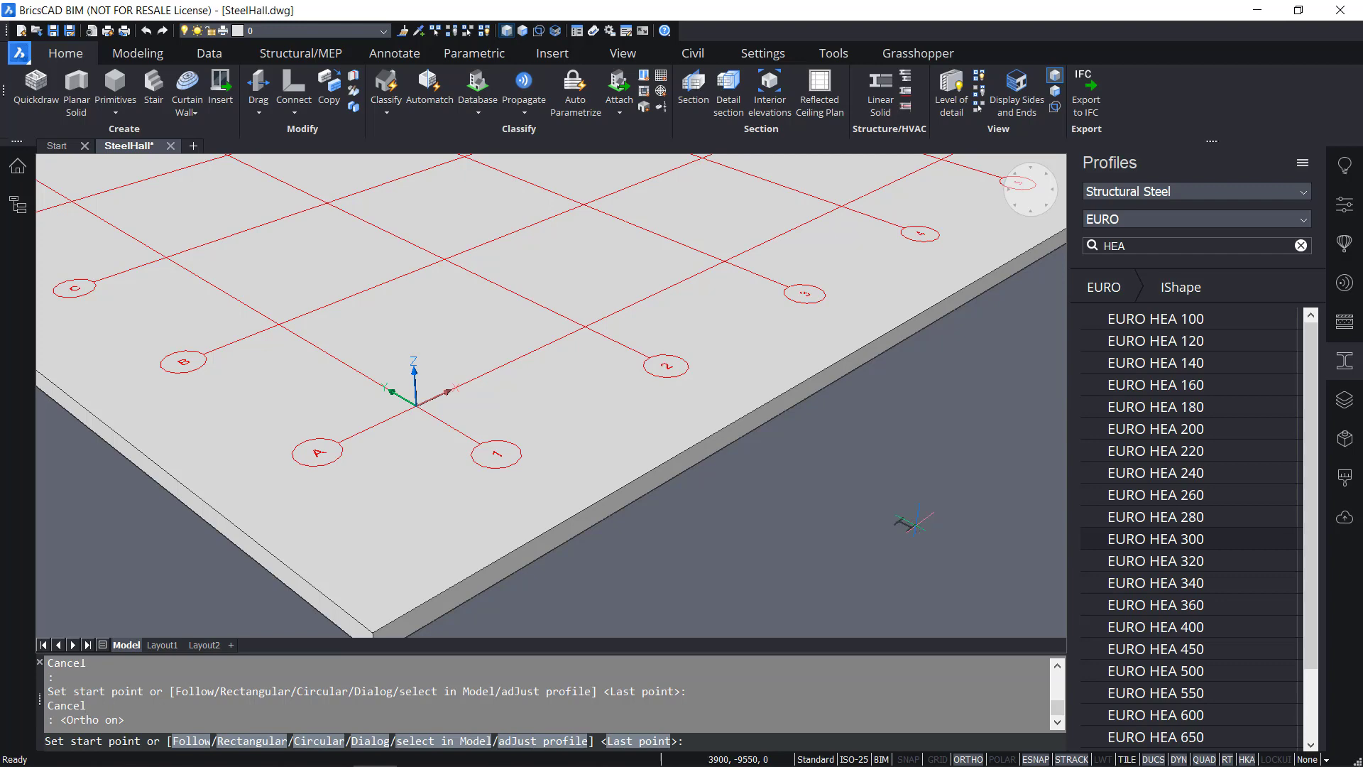
pyautogui.scroll(5, 468, 402)
pyautogui.scroll(-5, 468, 401)
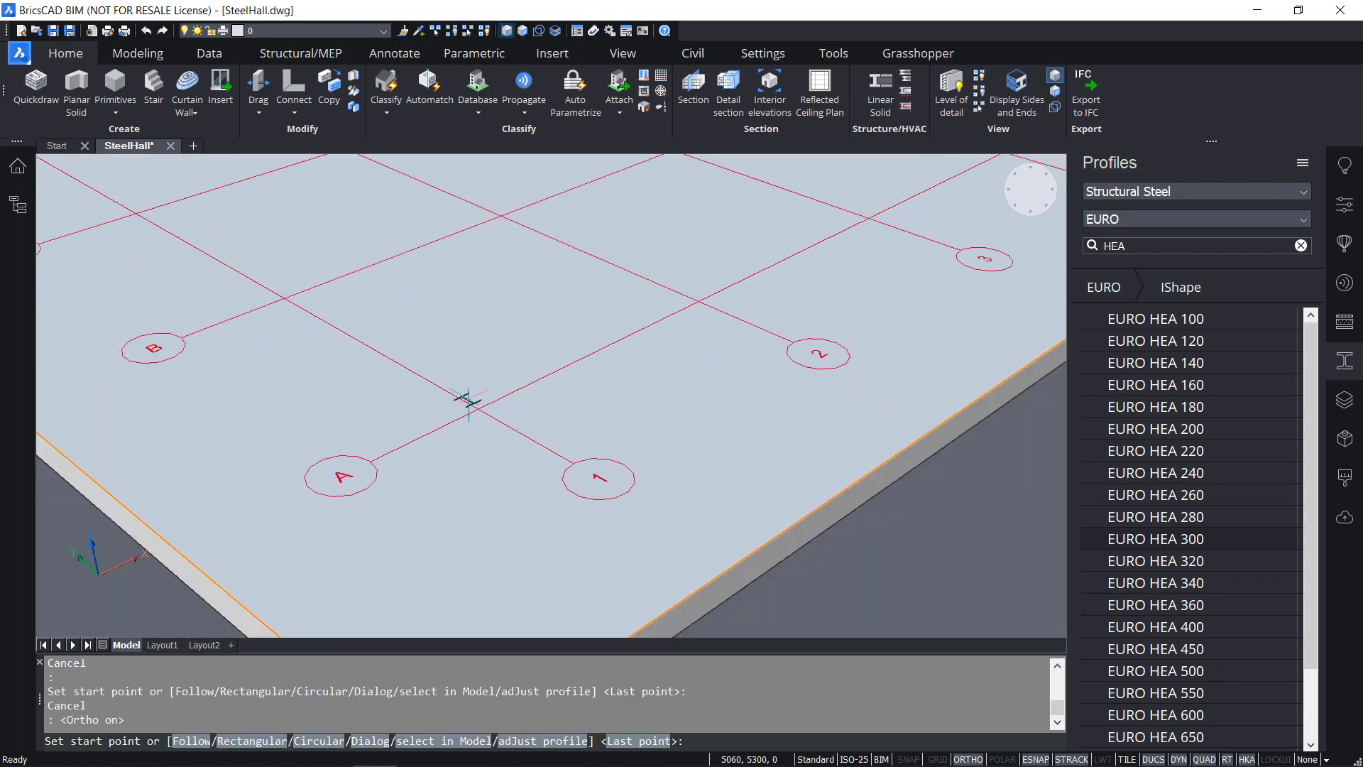
pyautogui.moveTo(480, 456); pyautogui.dragTo(563, 482, button='middle')
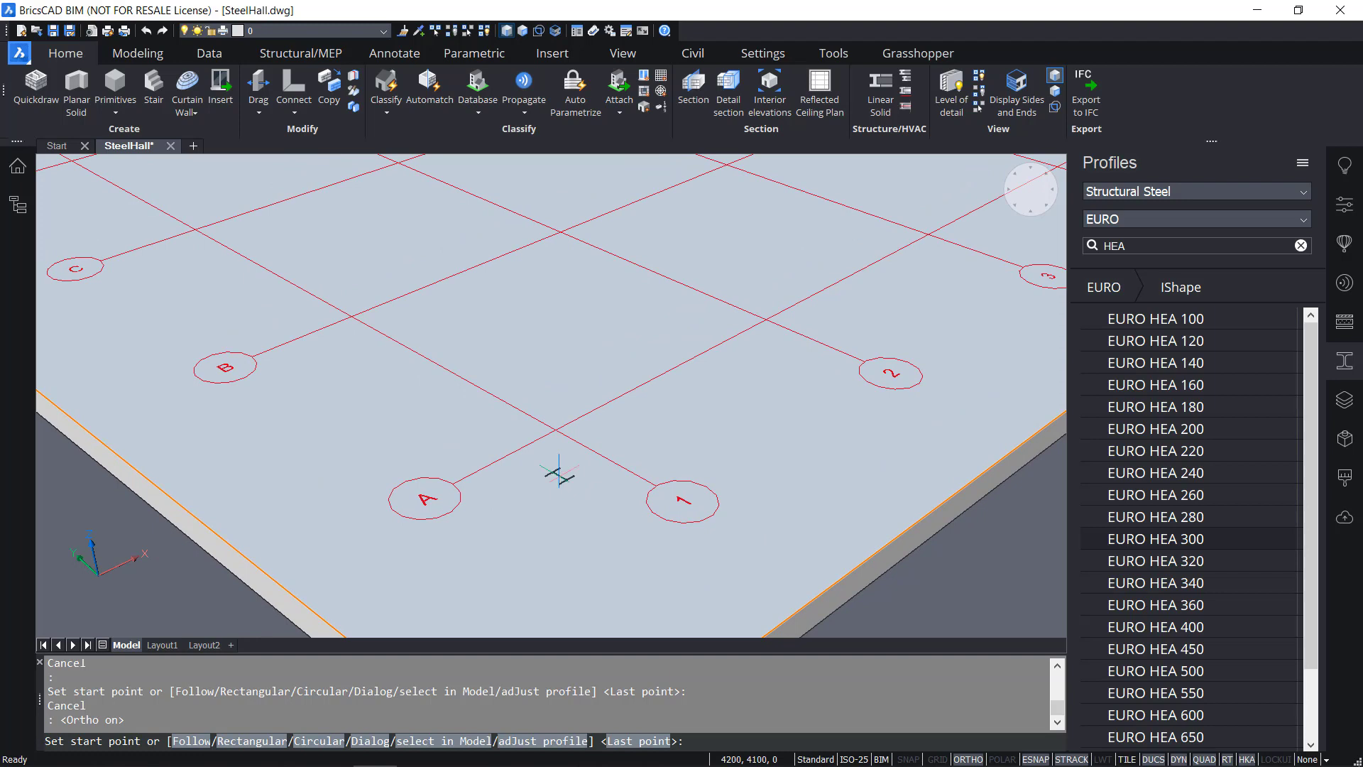
pyautogui.scroll(2, 557, 478)
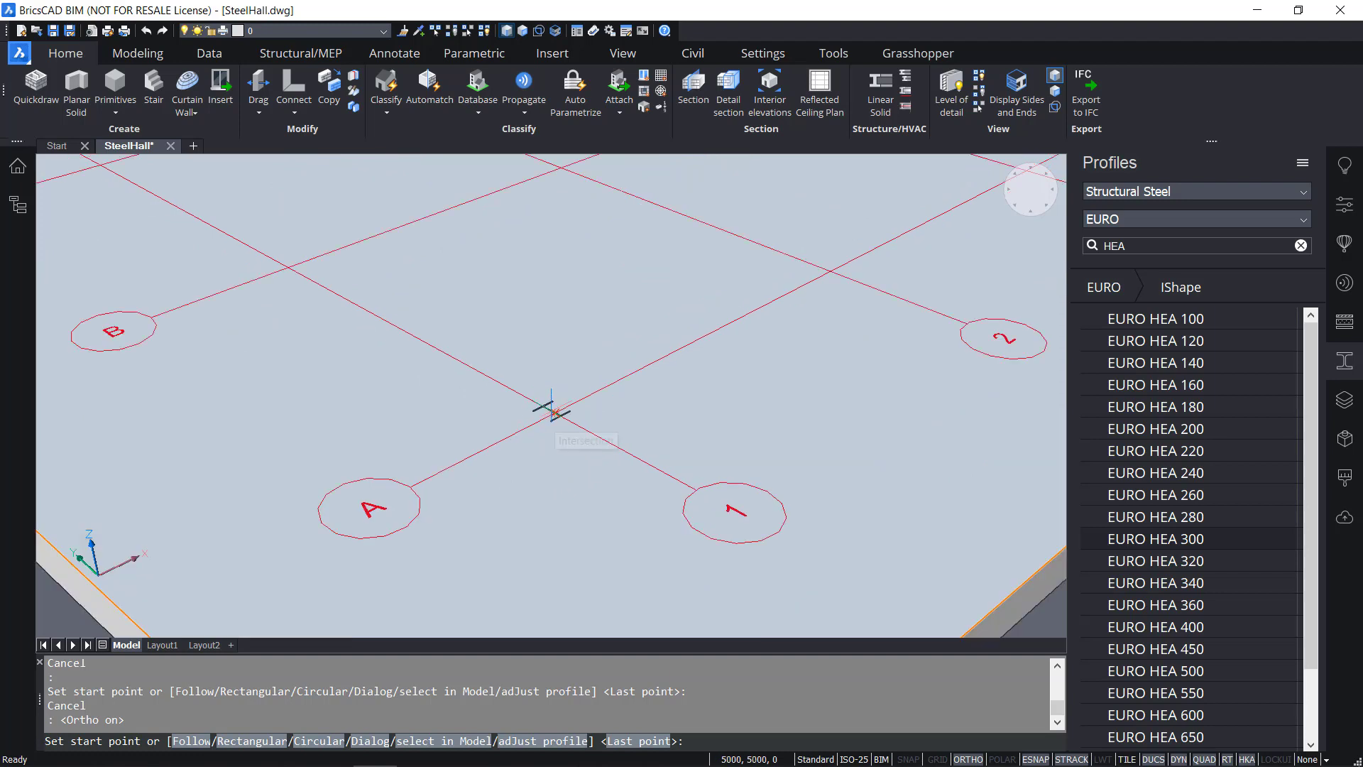
pyautogui.scroll(2, 553, 410)
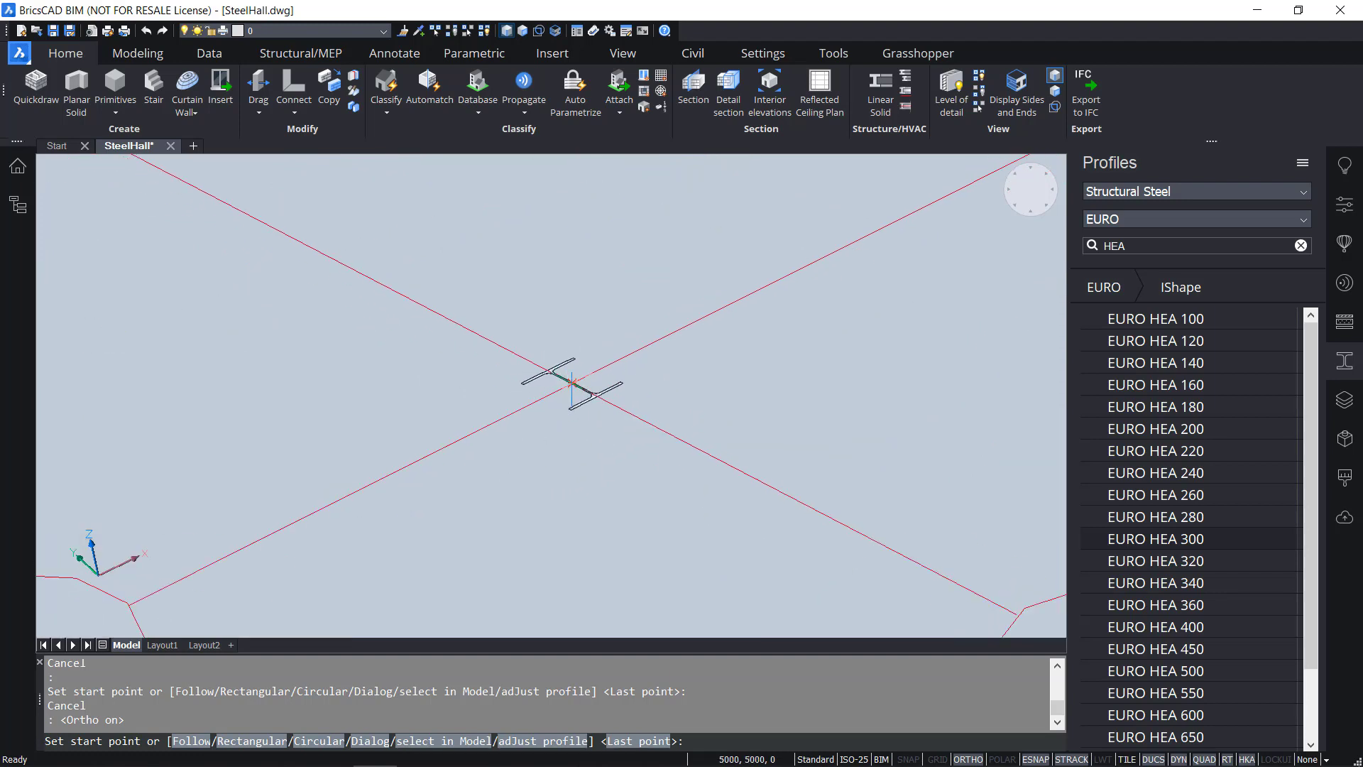
pyautogui.click(571, 383)
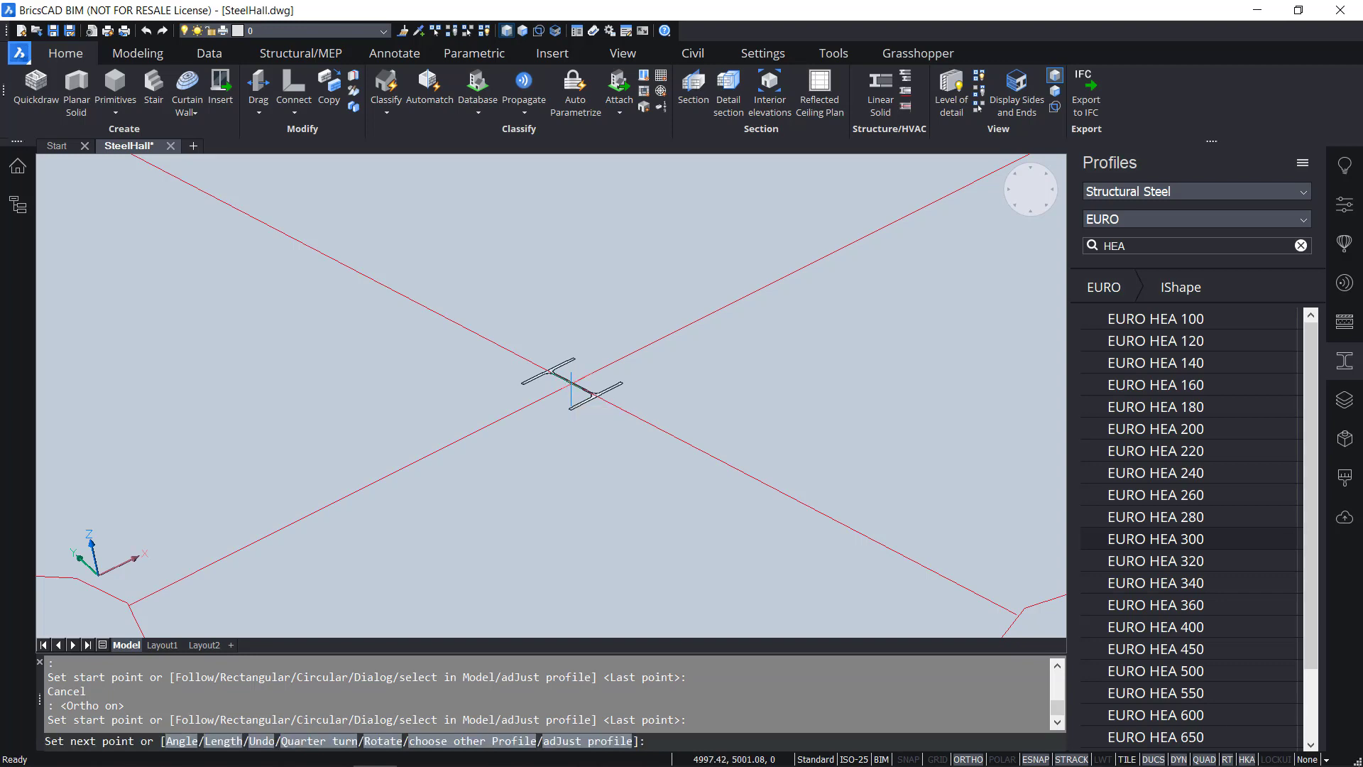
# Turn the column profile a quarter turn and finish the vertical column with a height of 5000 mm
pyautogui.scroll(-4, 592, 309)
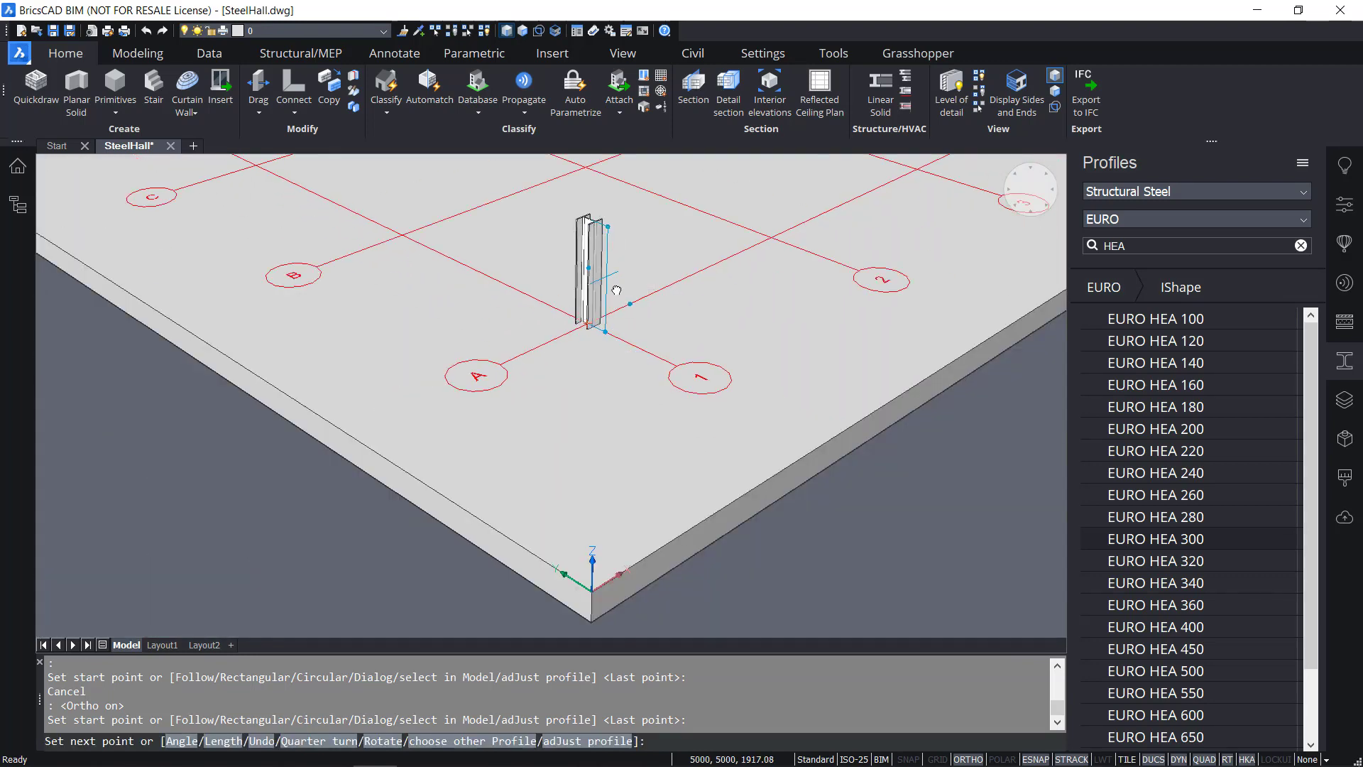
pyautogui.moveTo(591, 221); pyautogui.dragTo(573, 367, button='middle')
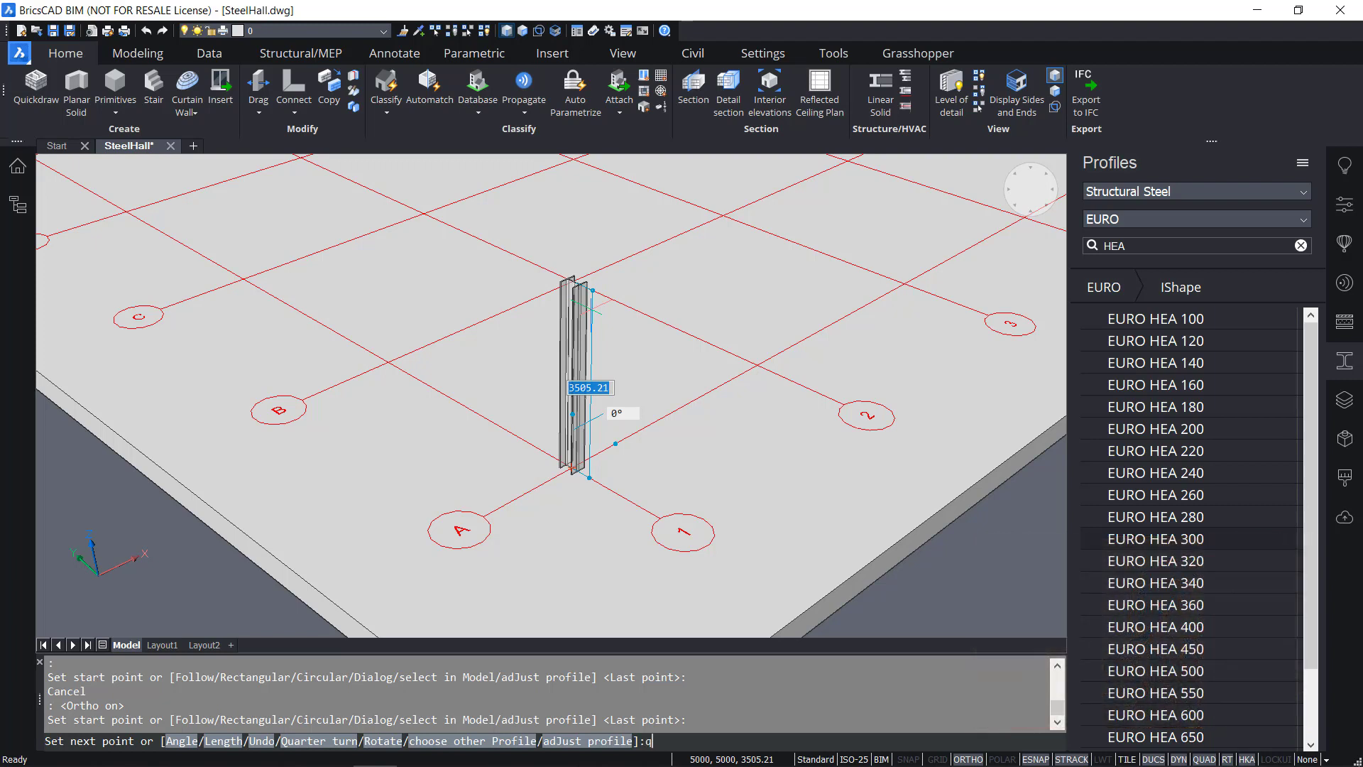
pyautogui.press('Return')
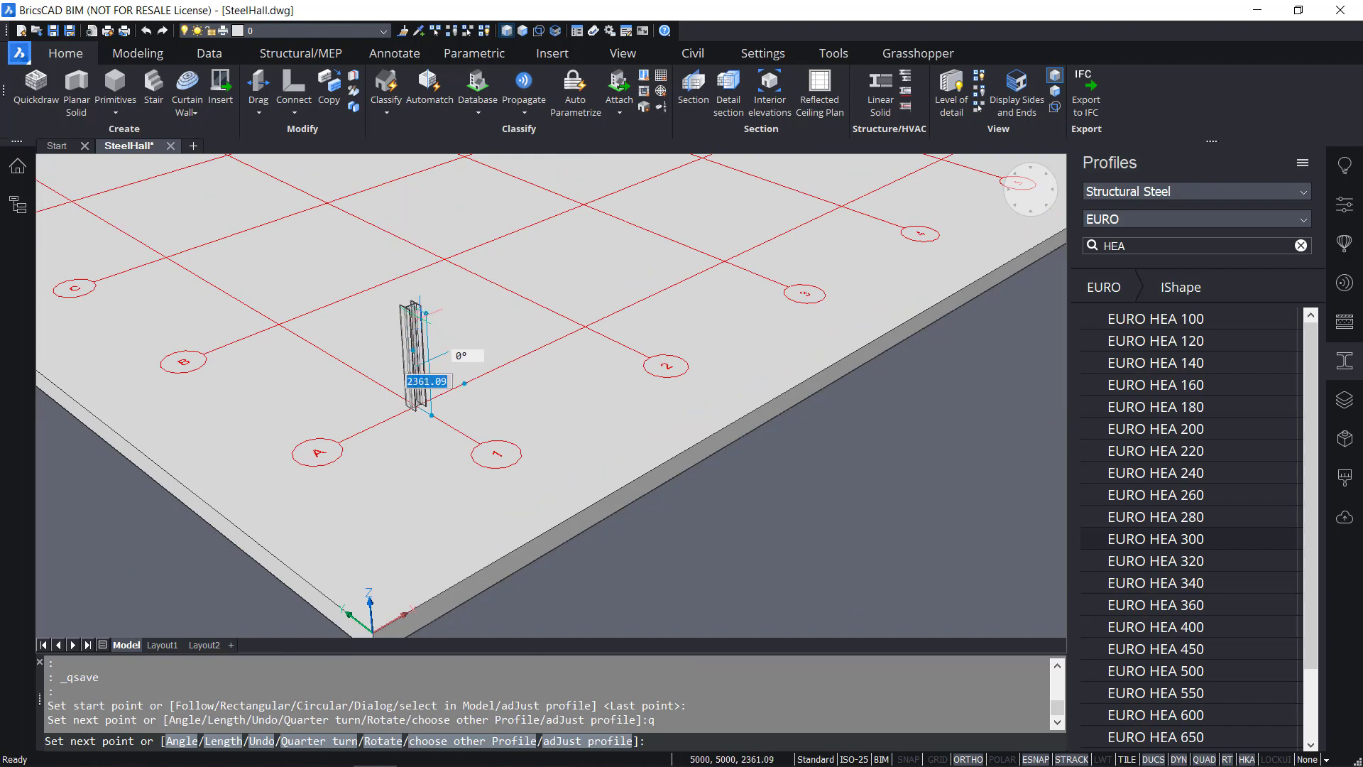
pyautogui.write('5000')
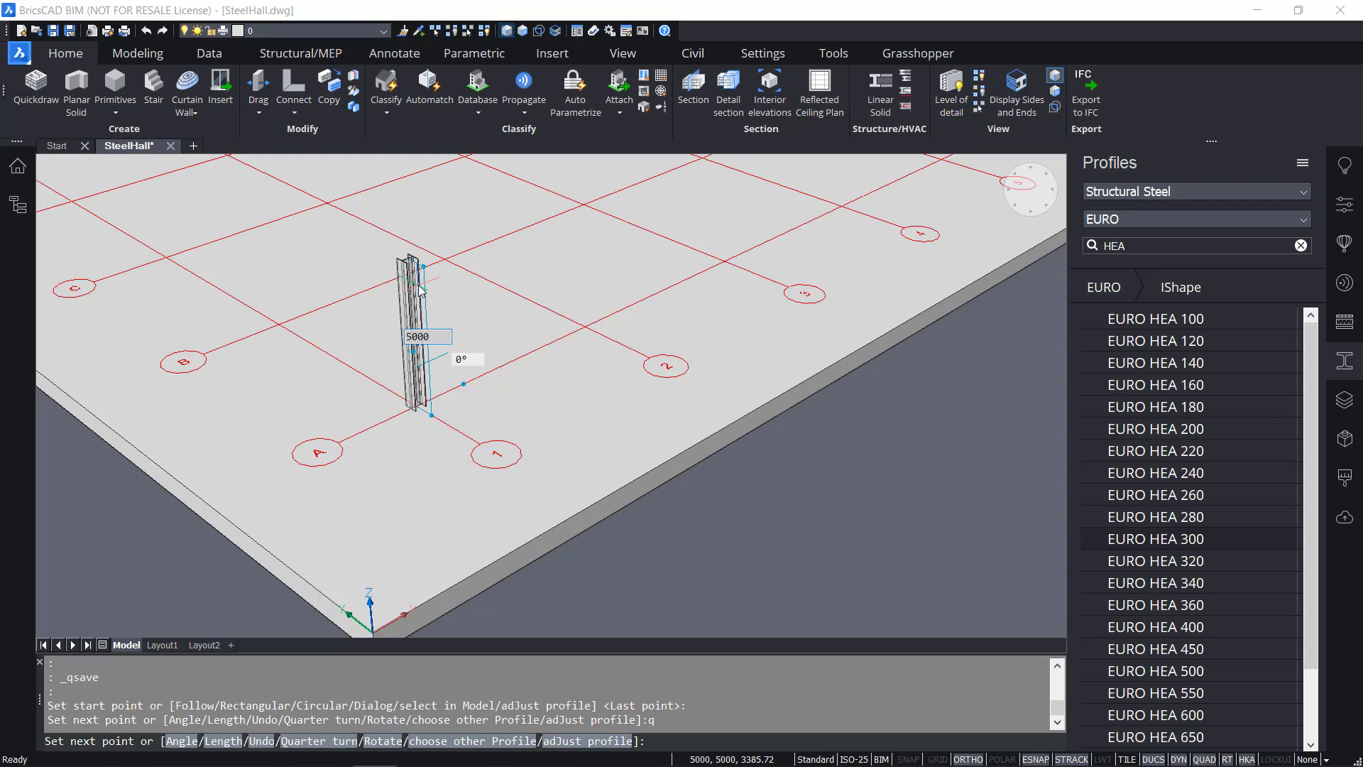
pyautogui.press('Tab')
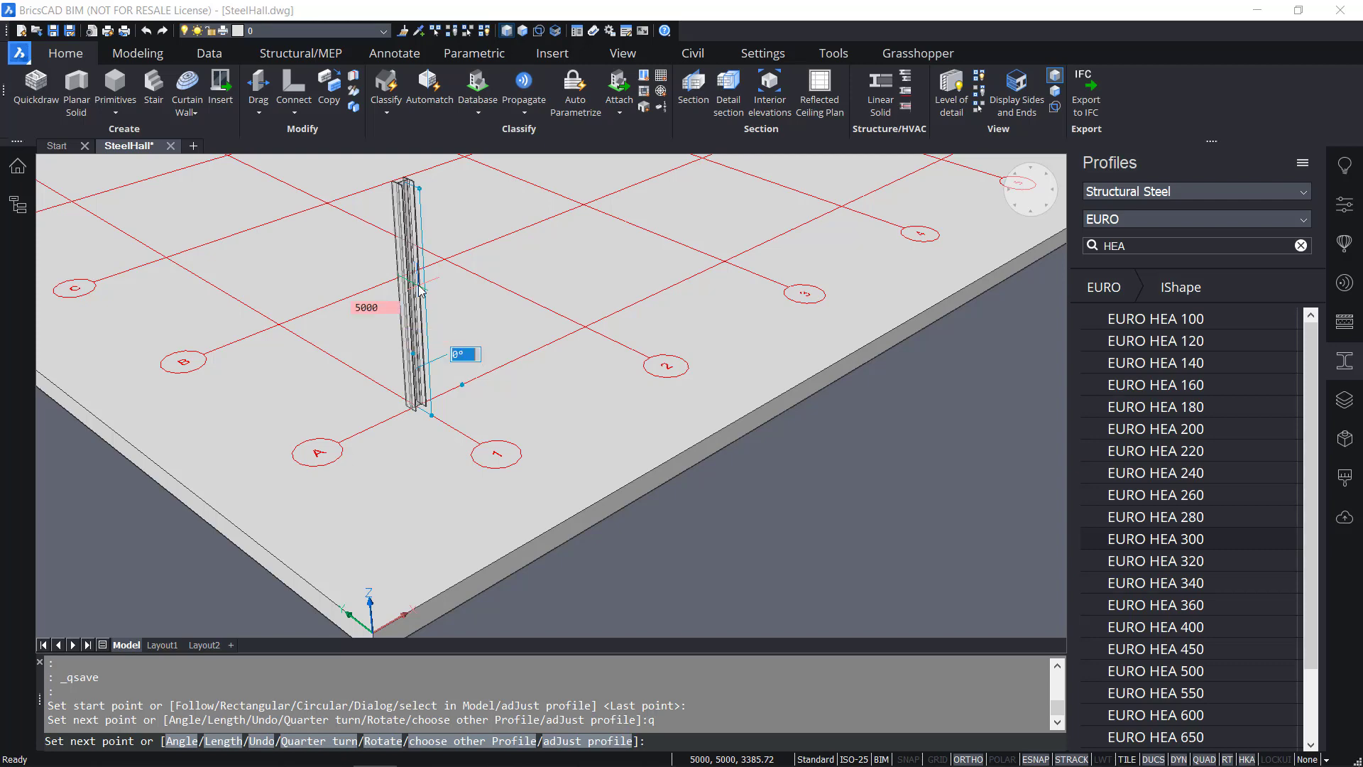
pyautogui.press('Return')
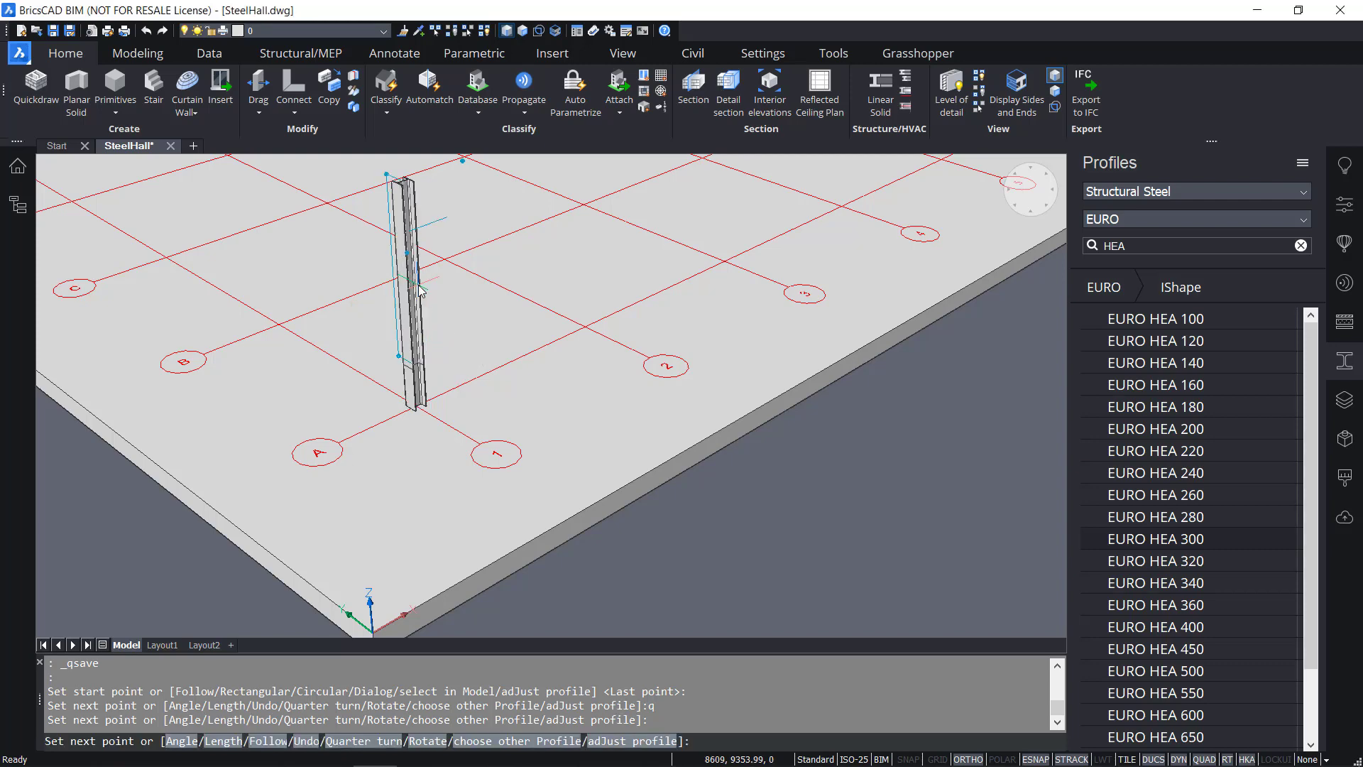
pyautogui.scroll(-2, 419, 290)
pyautogui.moveTo(454, 245); pyautogui.dragTo(444, 462, button='middle')
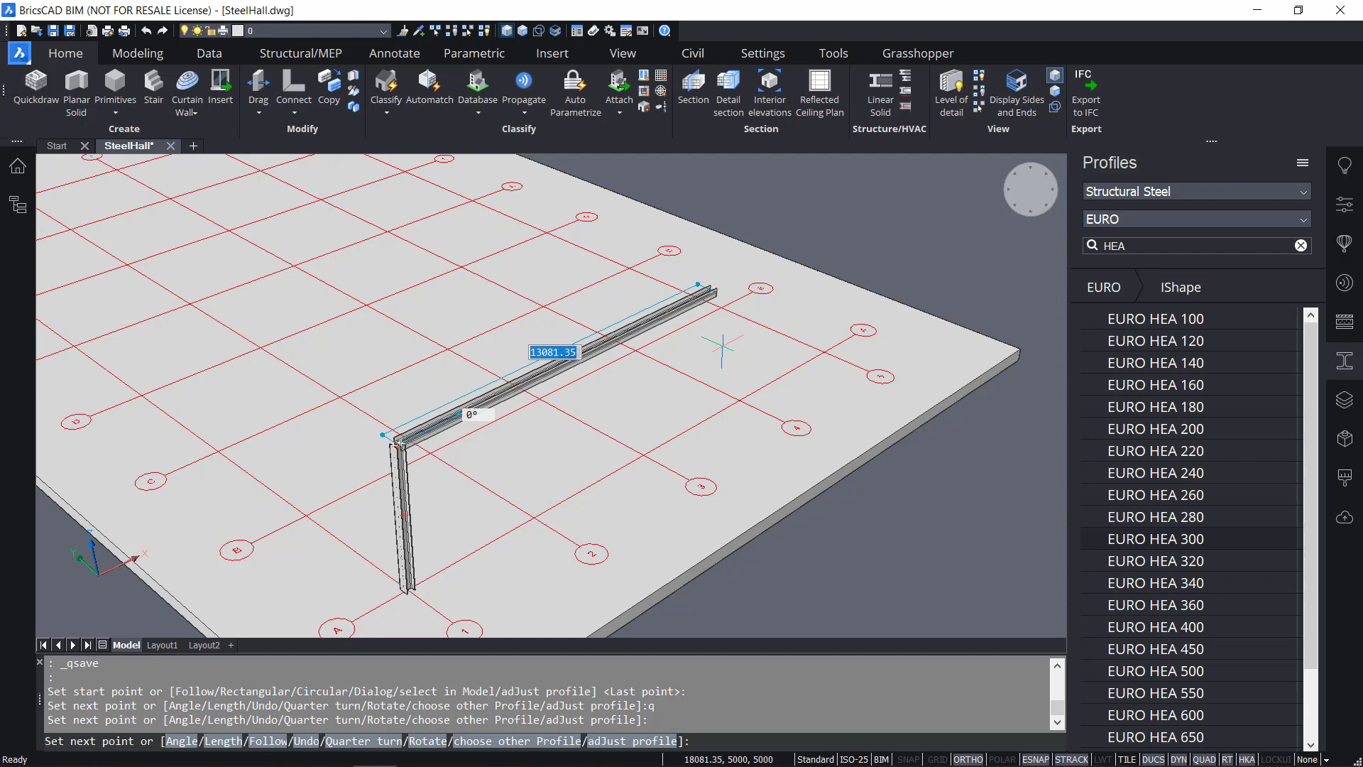
pyautogui.press('Escape')
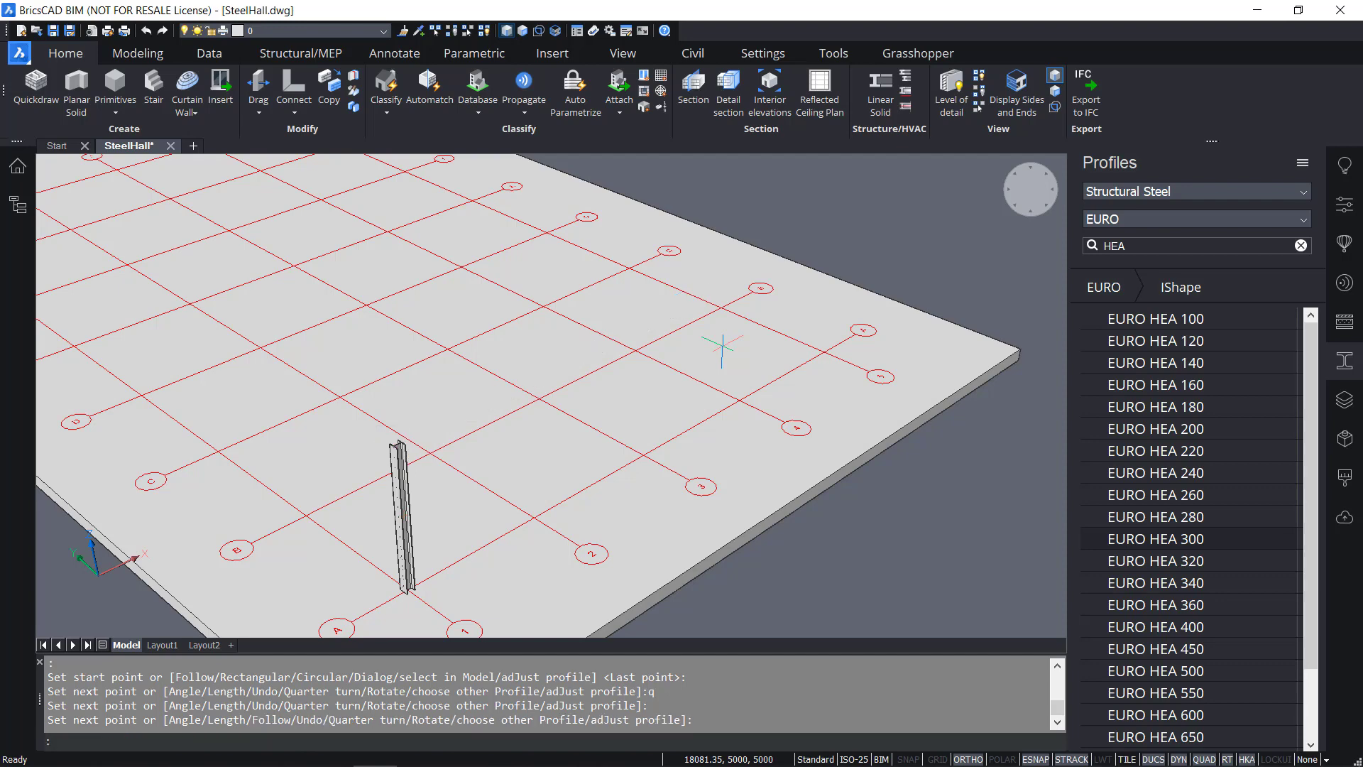
# Select the new column and examine its BIM type, profile, start and end points, and axis length in its properties
pyautogui.scroll(-2, 529, 355)
pyautogui.moveTo(537, 421); pyautogui.dragTo(612, 419, button='middle')
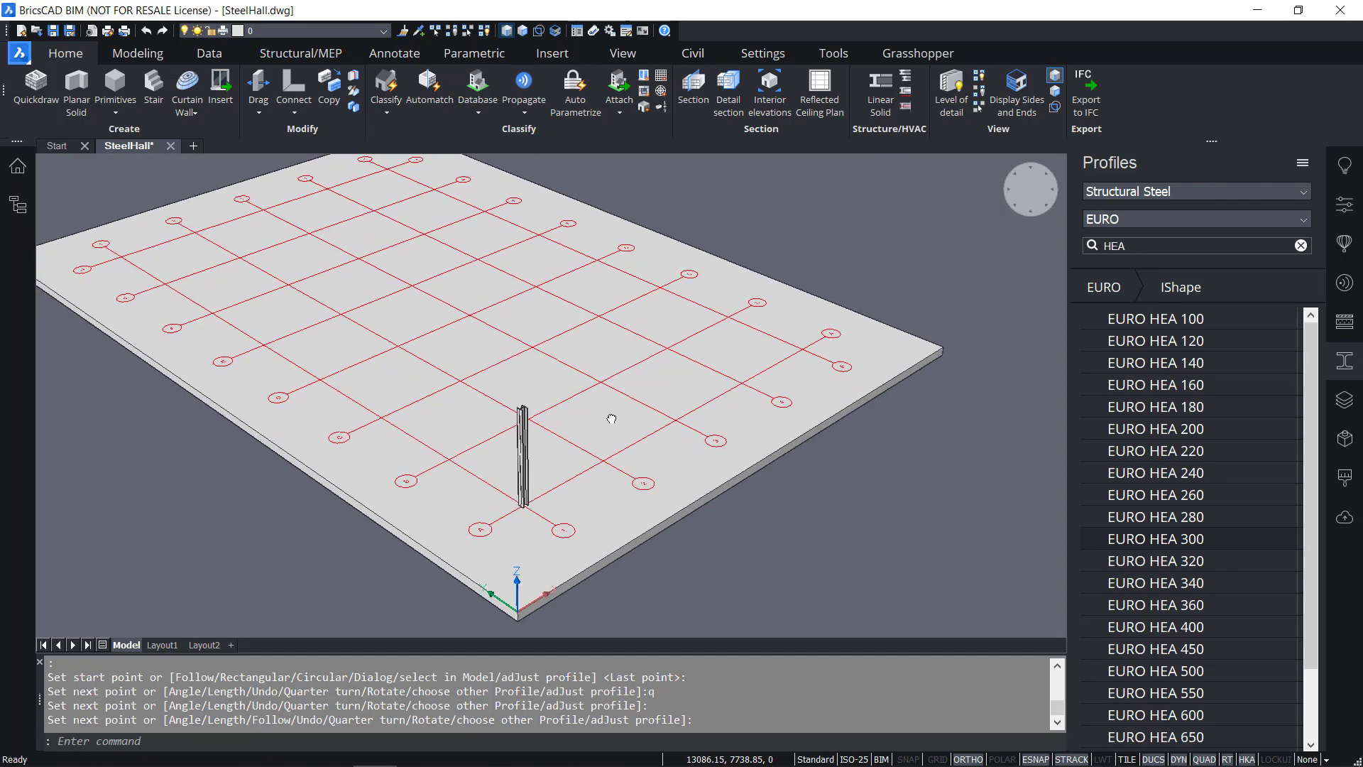
pyautogui.scroll(2, 535, 516)
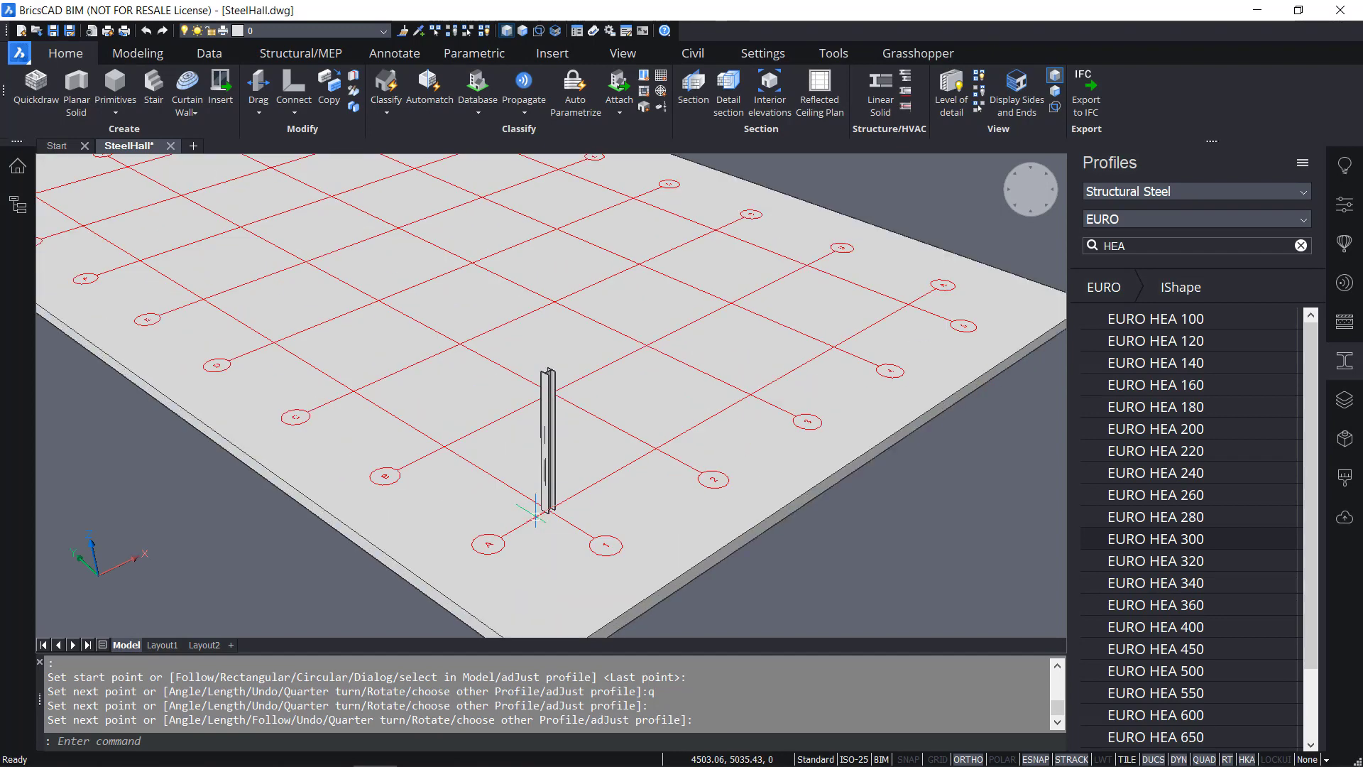
pyautogui.scroll(1, 535, 517)
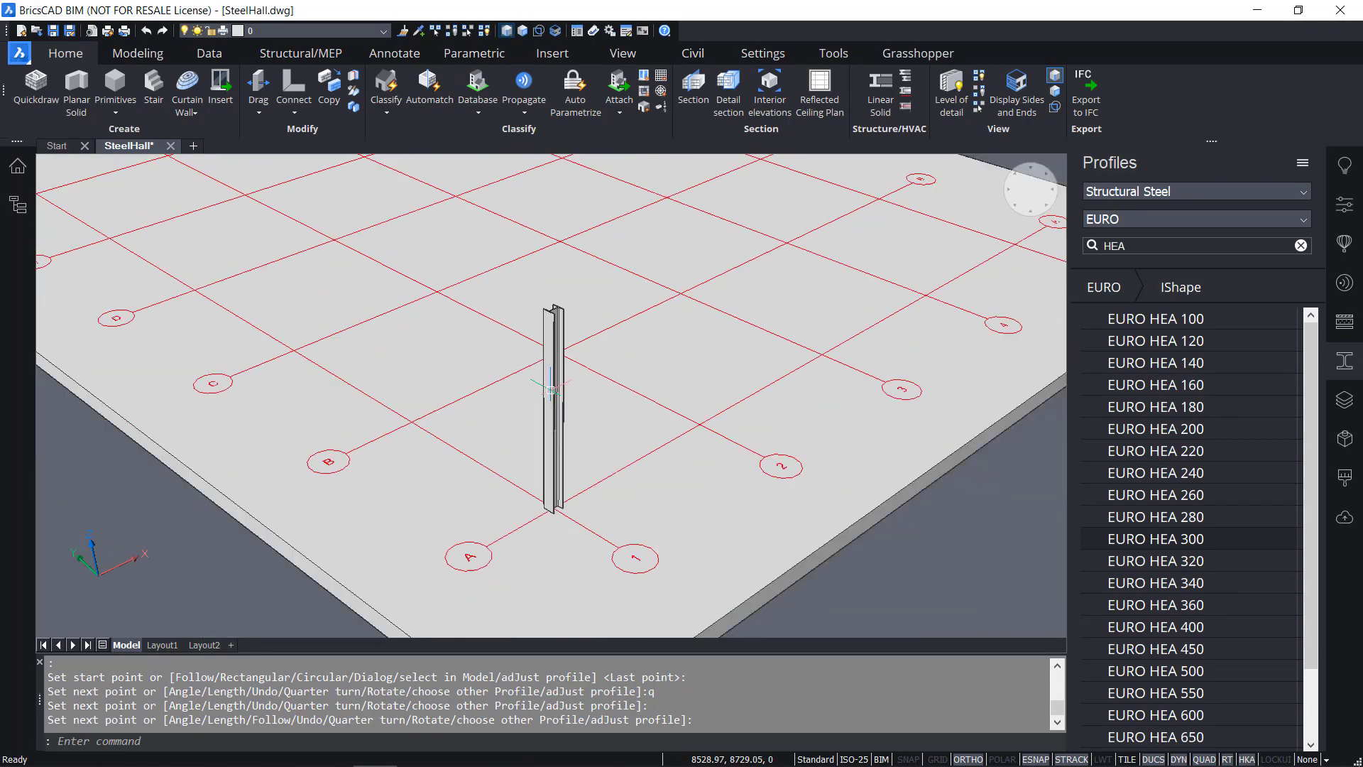
pyautogui.scroll(-5, 551, 390)
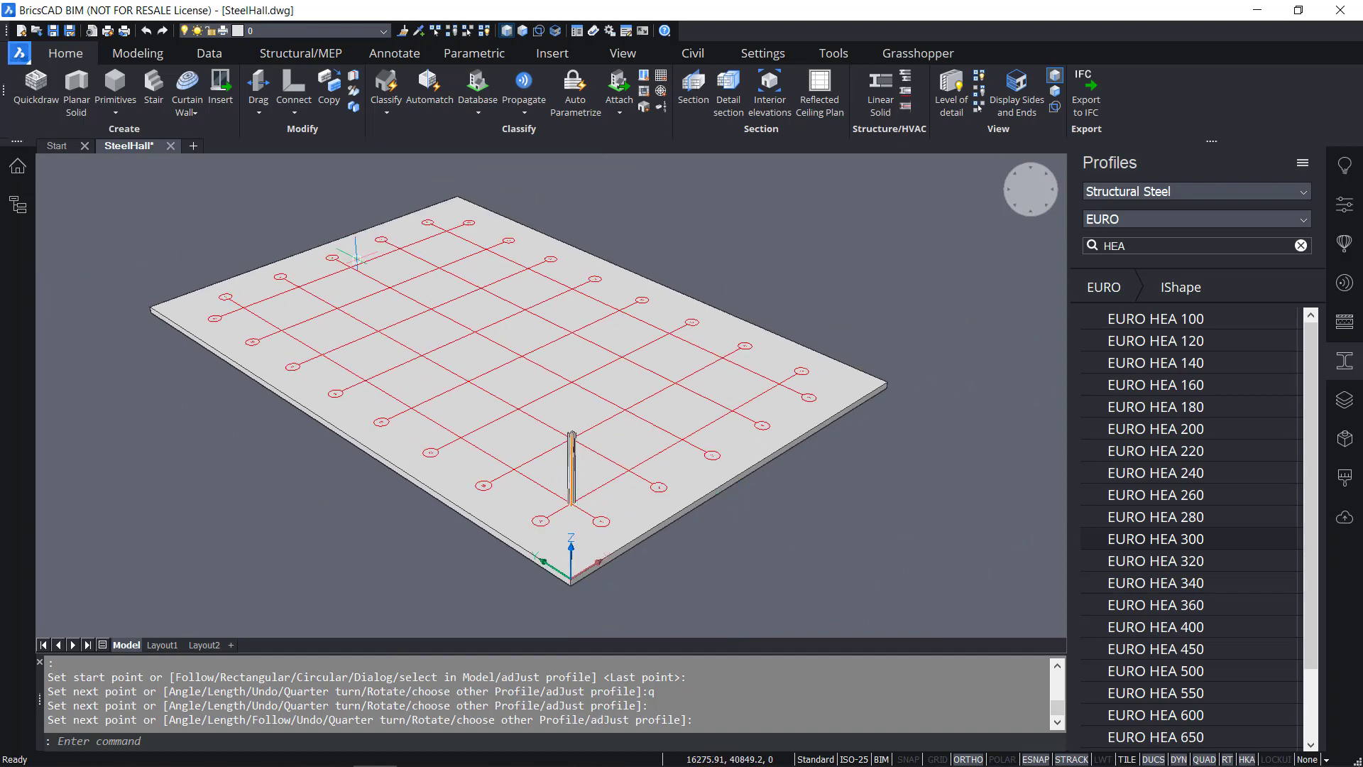
pyautogui.scroll(4, 568, 461)
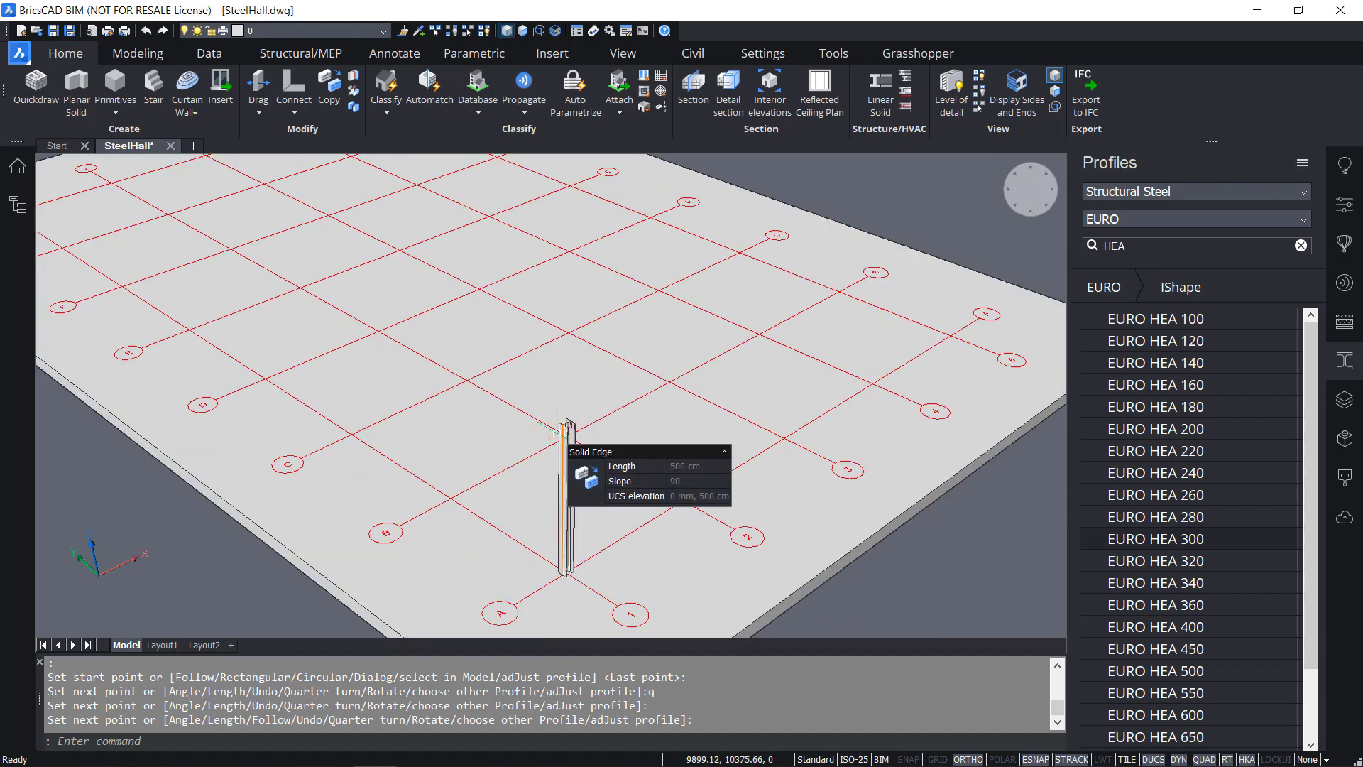
pyautogui.scroll(2, 557, 433)
pyautogui.click(572, 444)
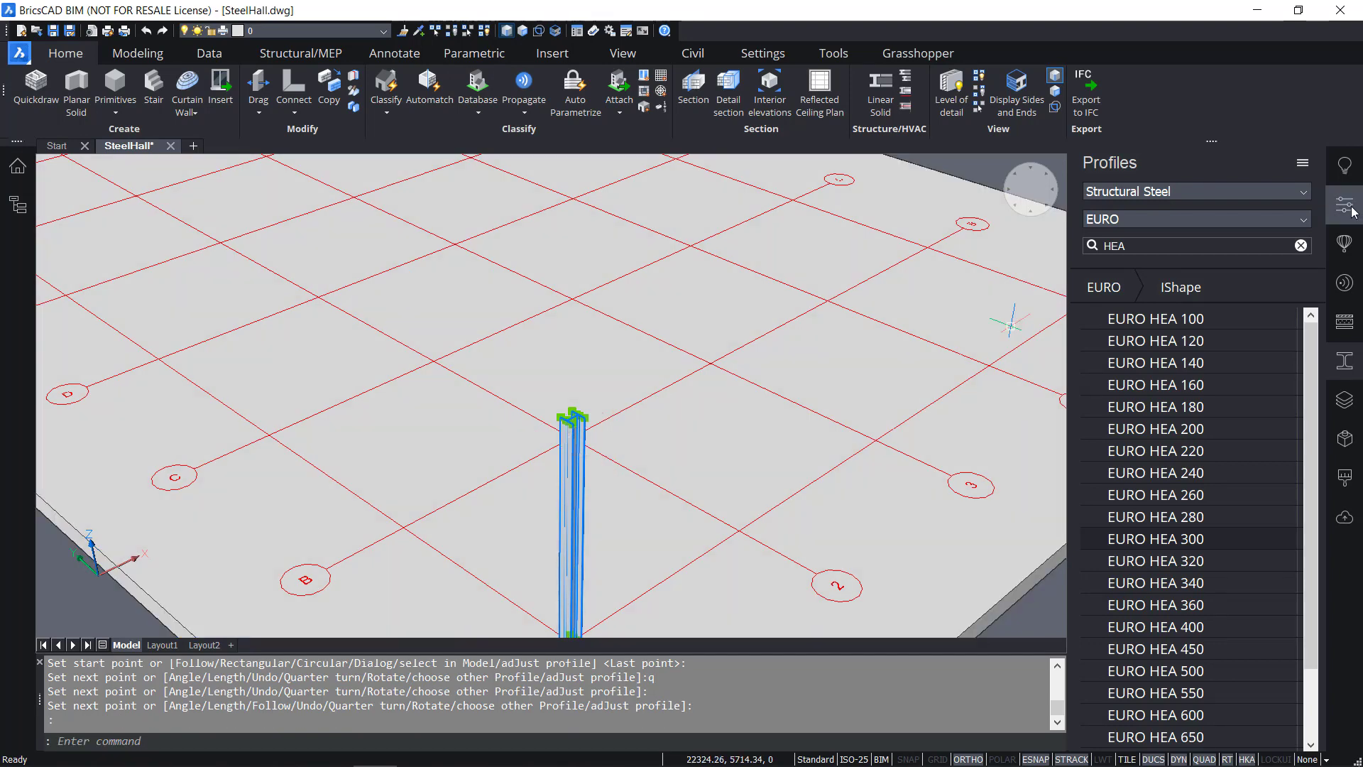
pyautogui.click(1345, 205)
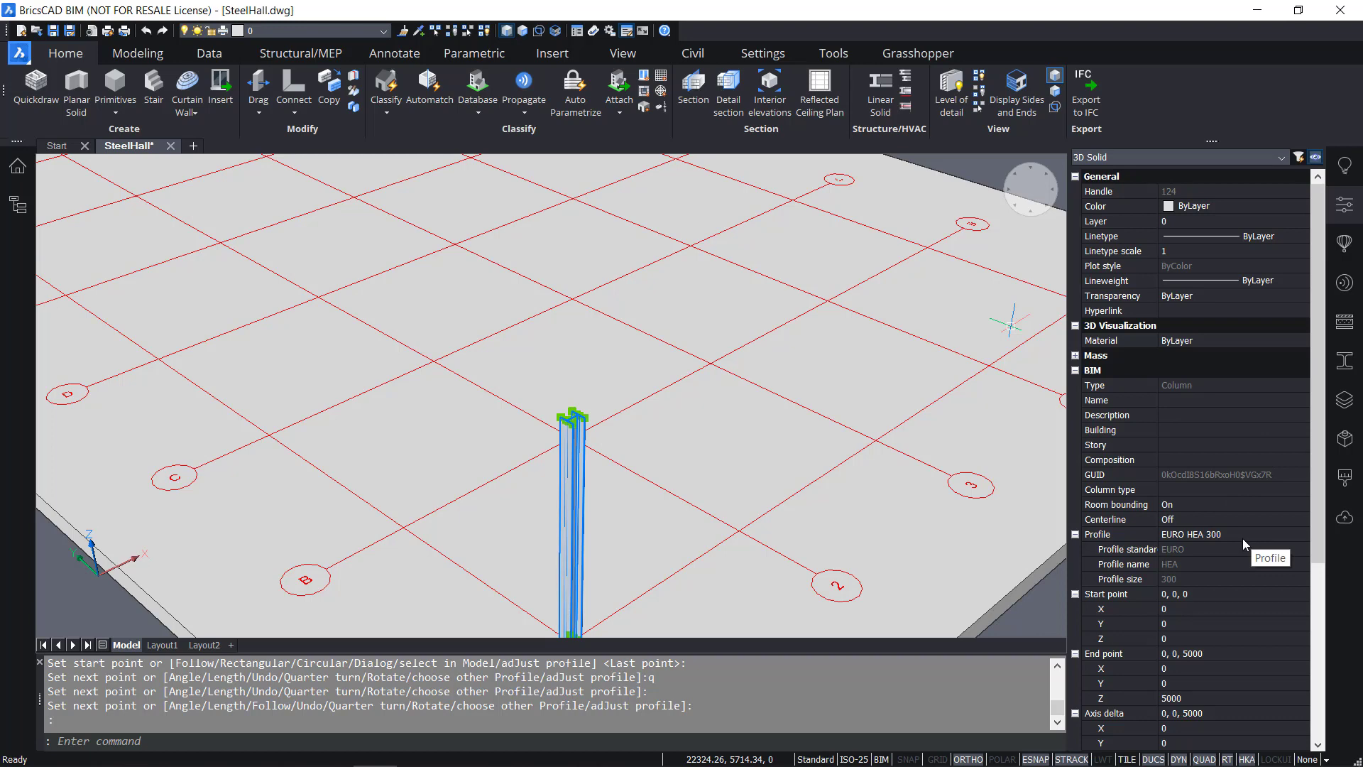
pyautogui.scroll(-4, 1259, 604)
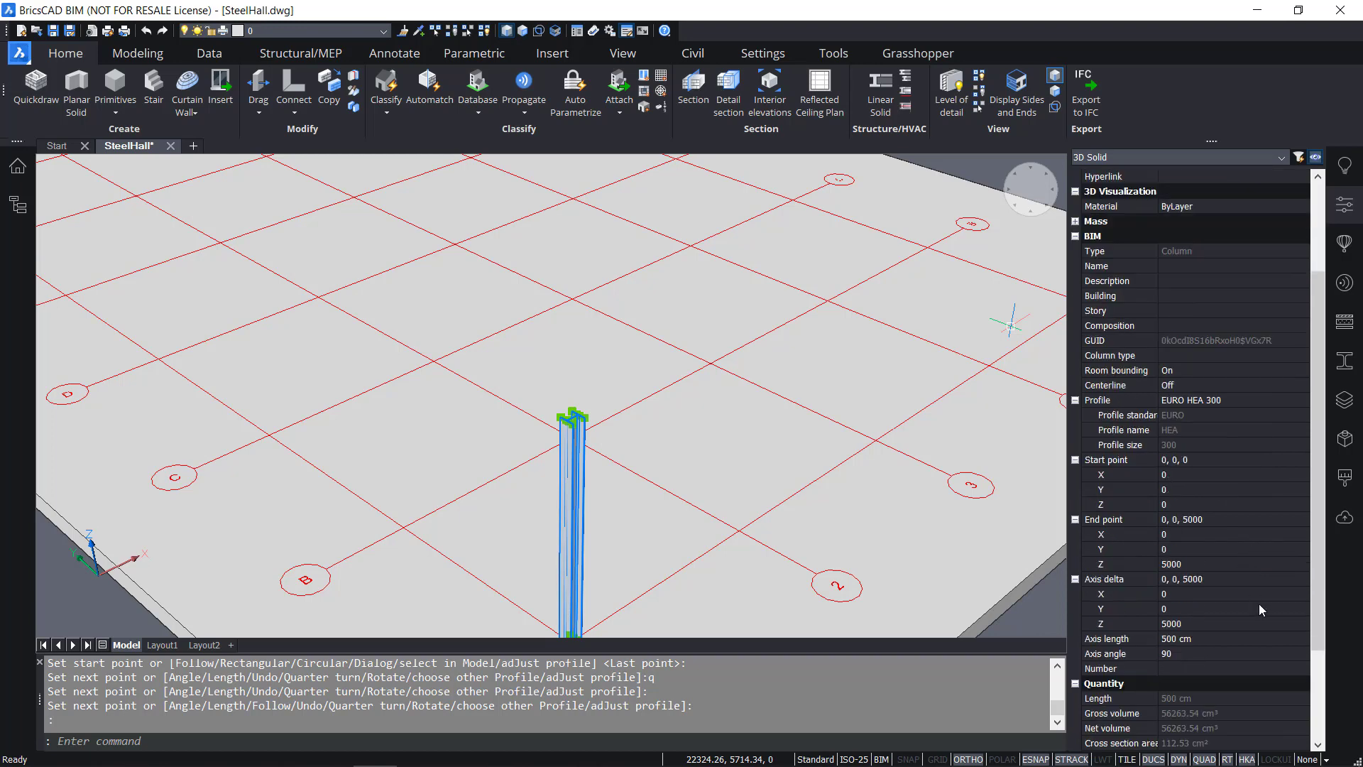
pyautogui.scroll(-2, 1258, 609)
pyautogui.scroll(6, 1180, 596)
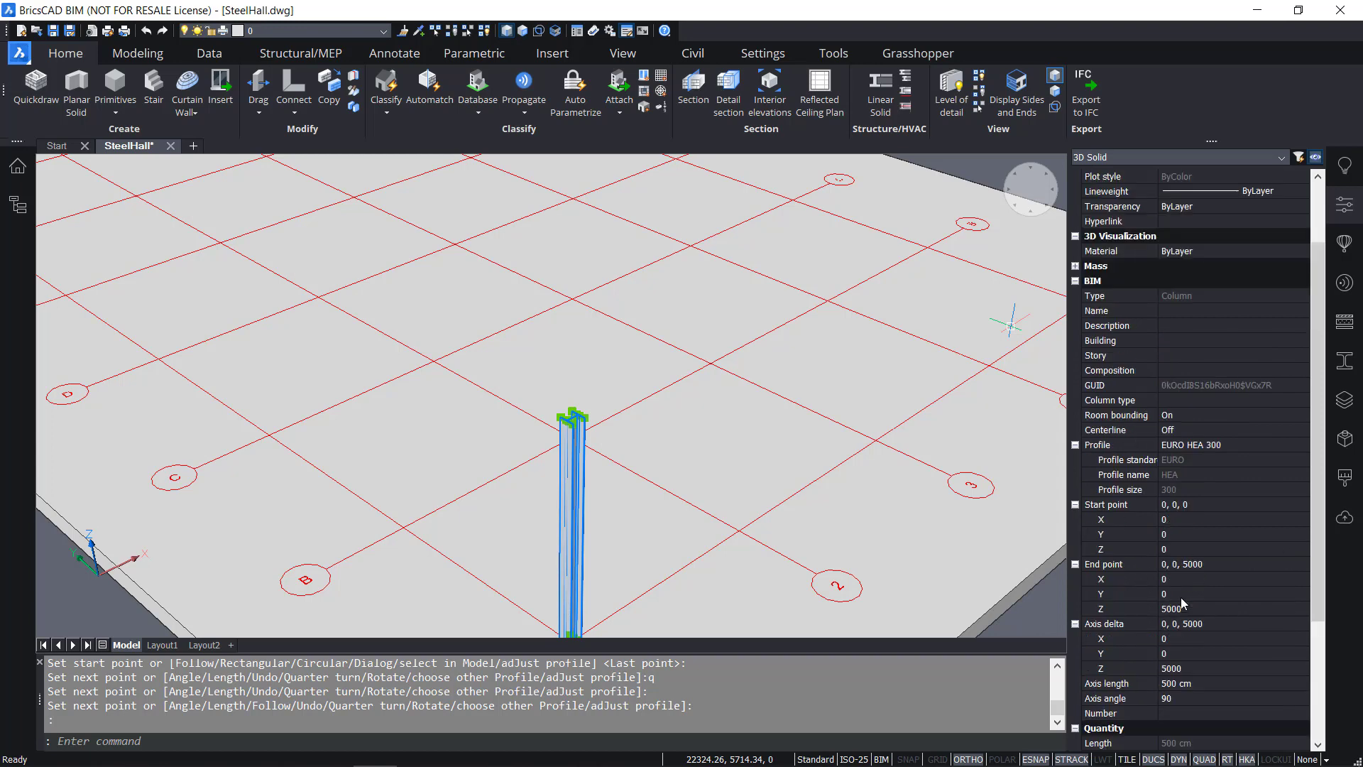
pyautogui.press('Escape')
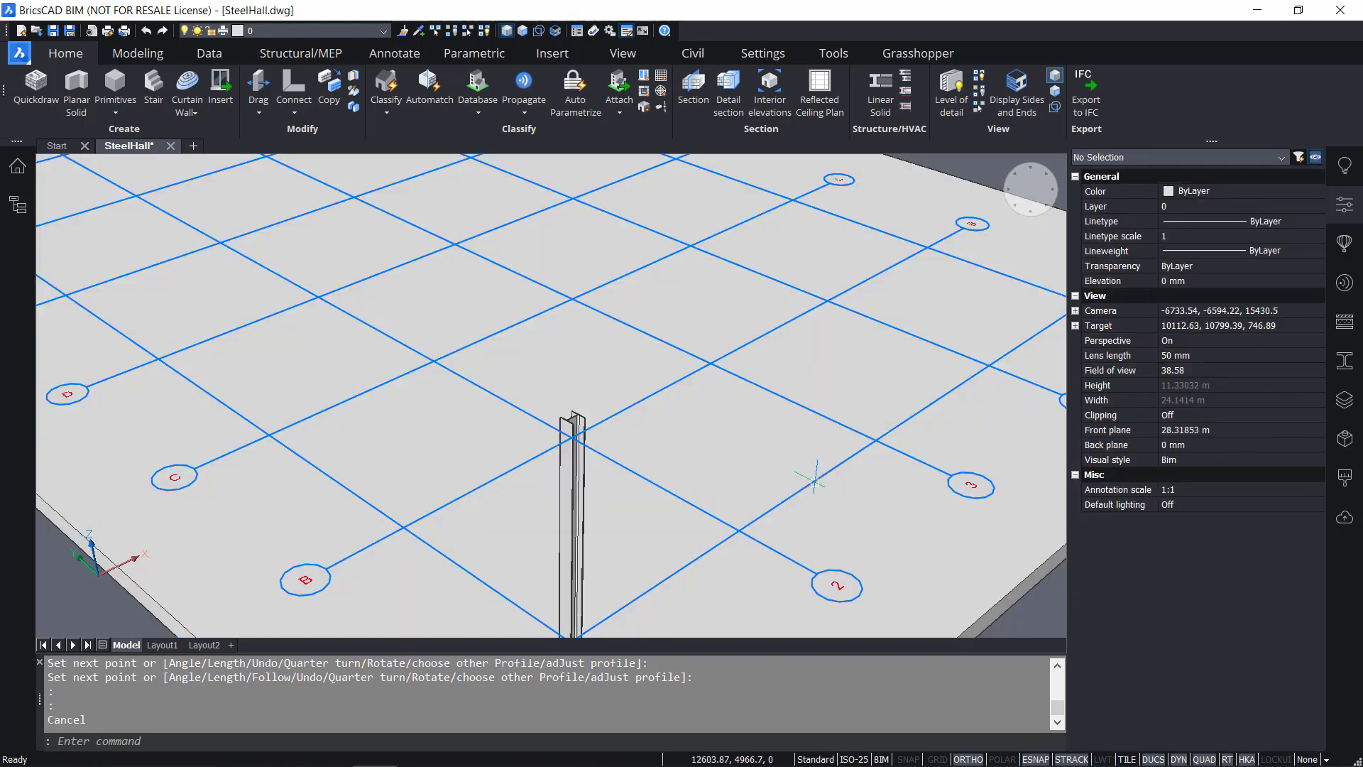
# Start BIM Propagate with the base slab as the base solid
pyautogui.scroll(-3, 814, 474)
pyautogui.scroll(-2, 813, 474)
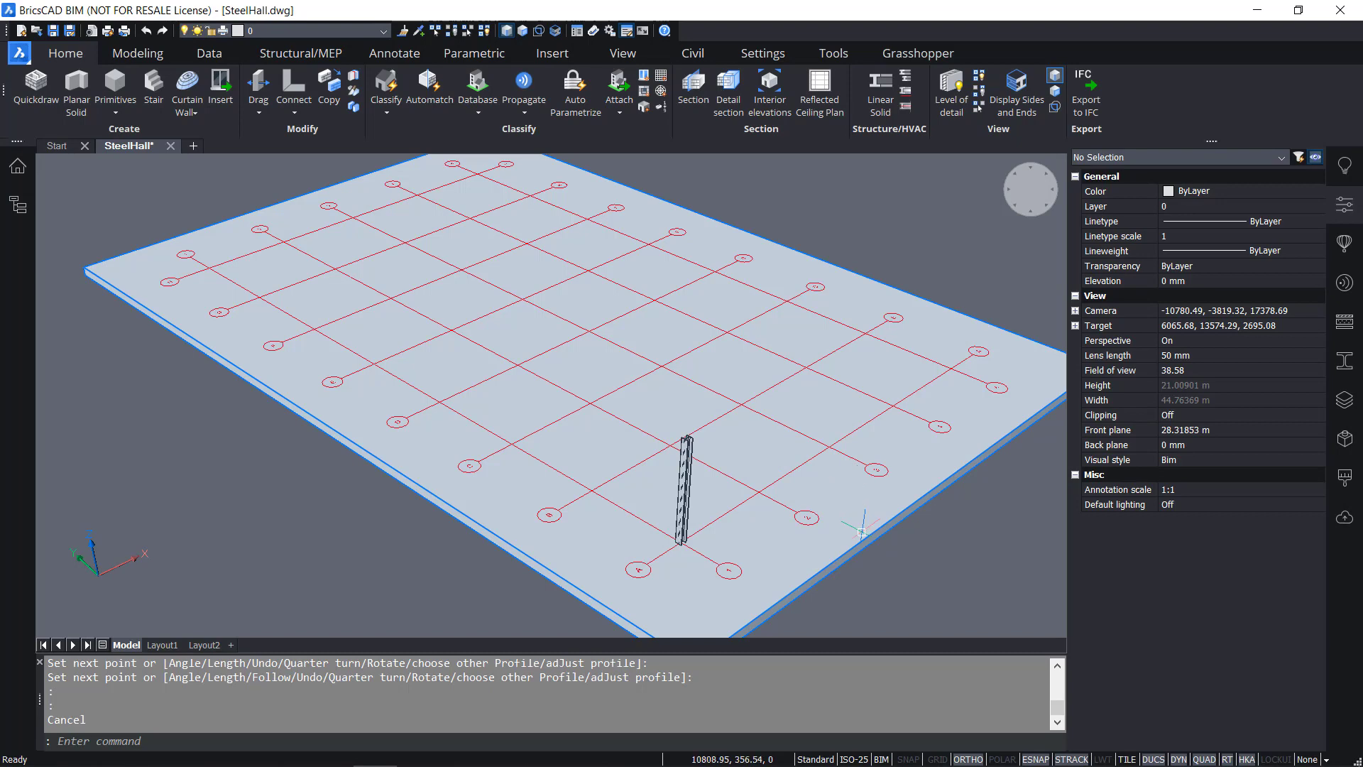
pyautogui.moveTo(845, 481)
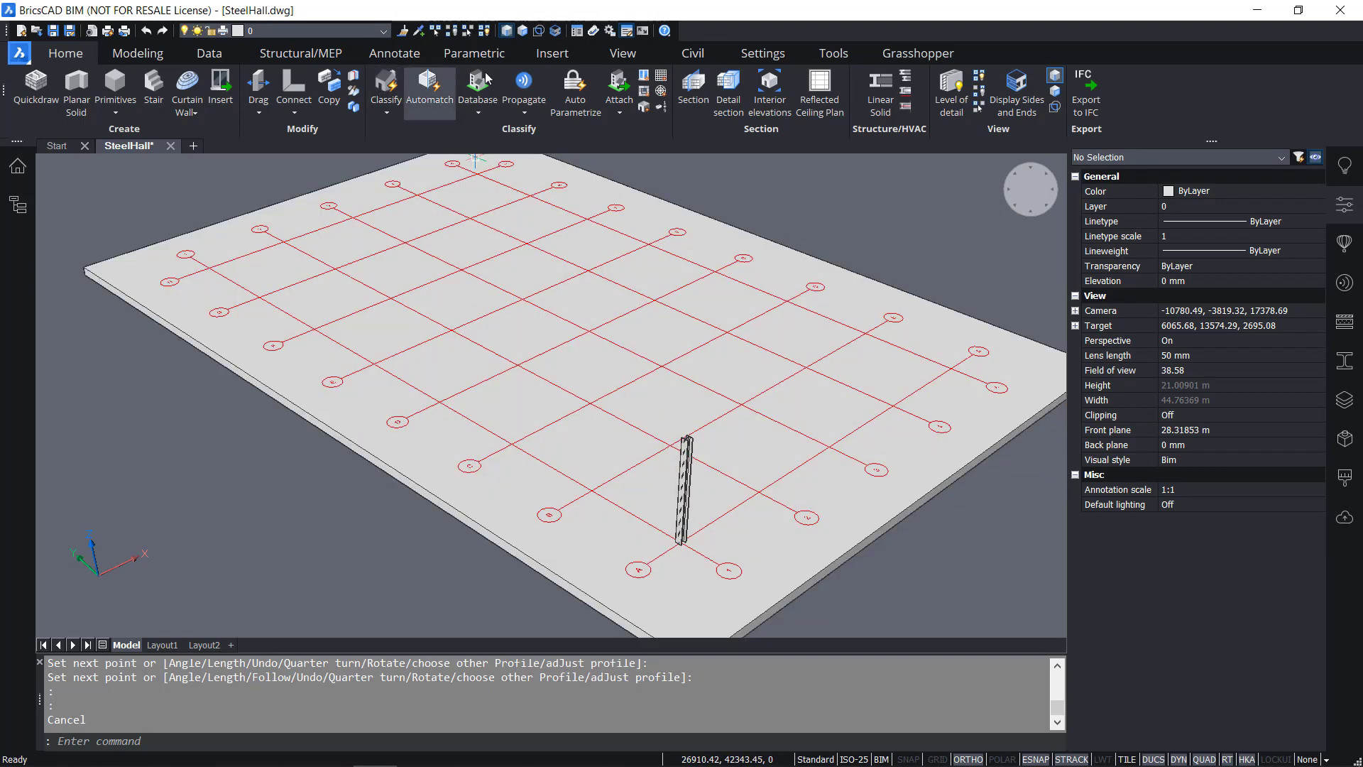
pyautogui.click(524, 83)
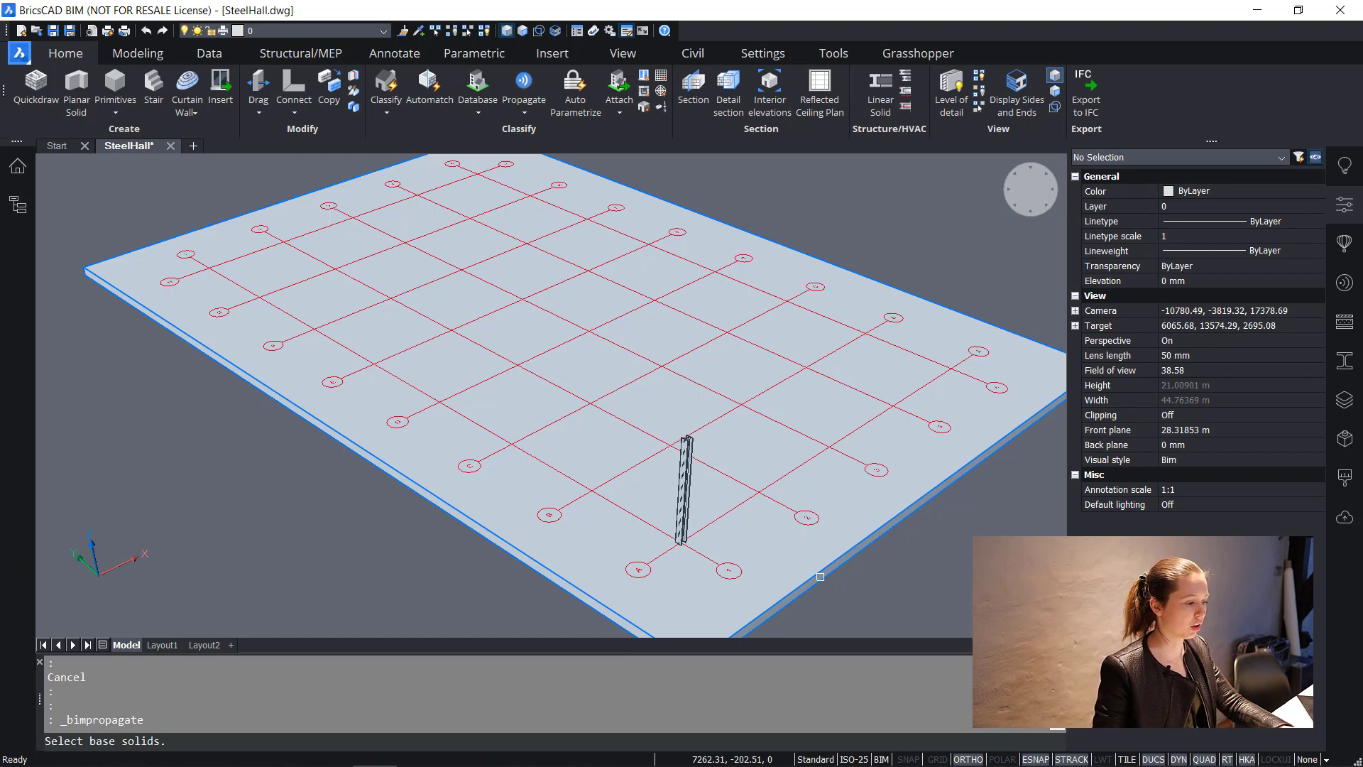
pyautogui.click(820, 576)
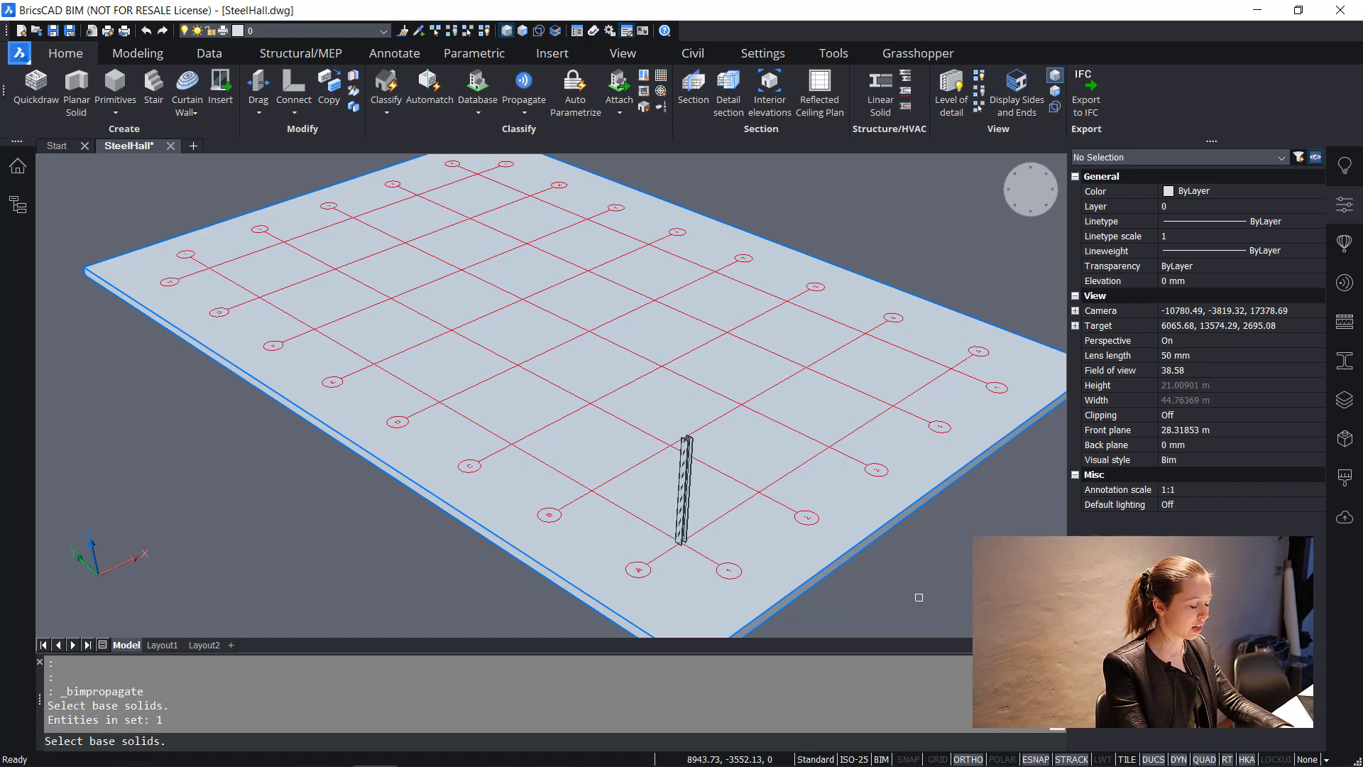
pyautogui.press('Return')
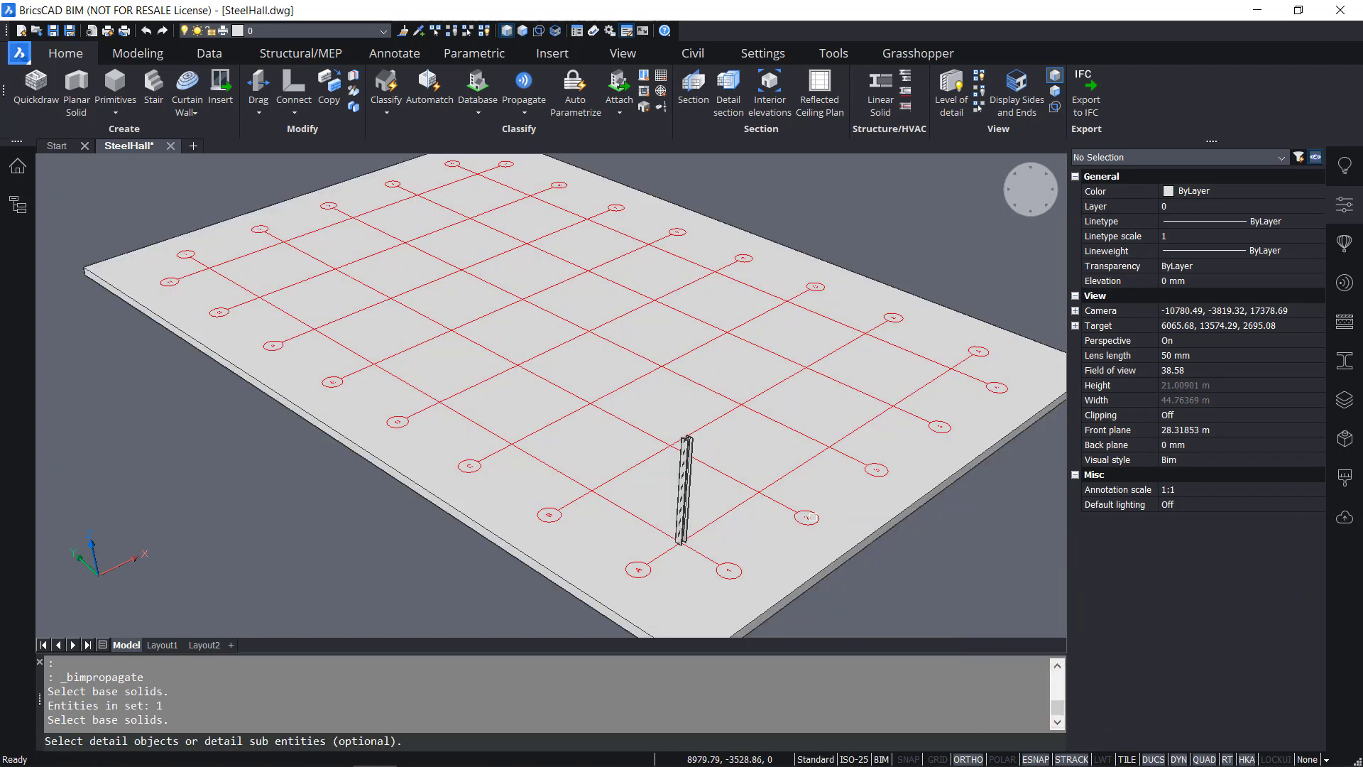
# Choose the column at grid axes A and 1 as the detail object, set SELECTIONMODES to 0, and propagate the detail as a copy
pyautogui.click(686, 490)
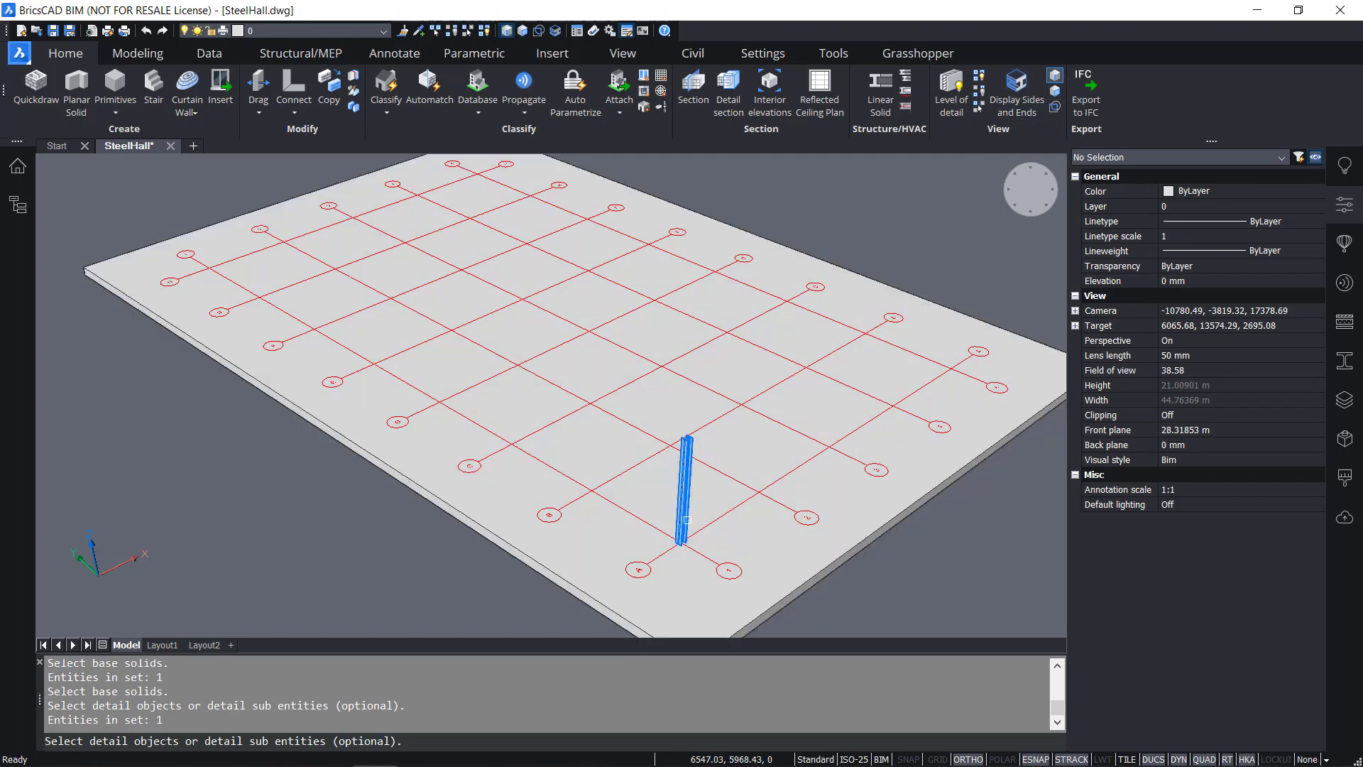
pyautogui.click(1055, 75)
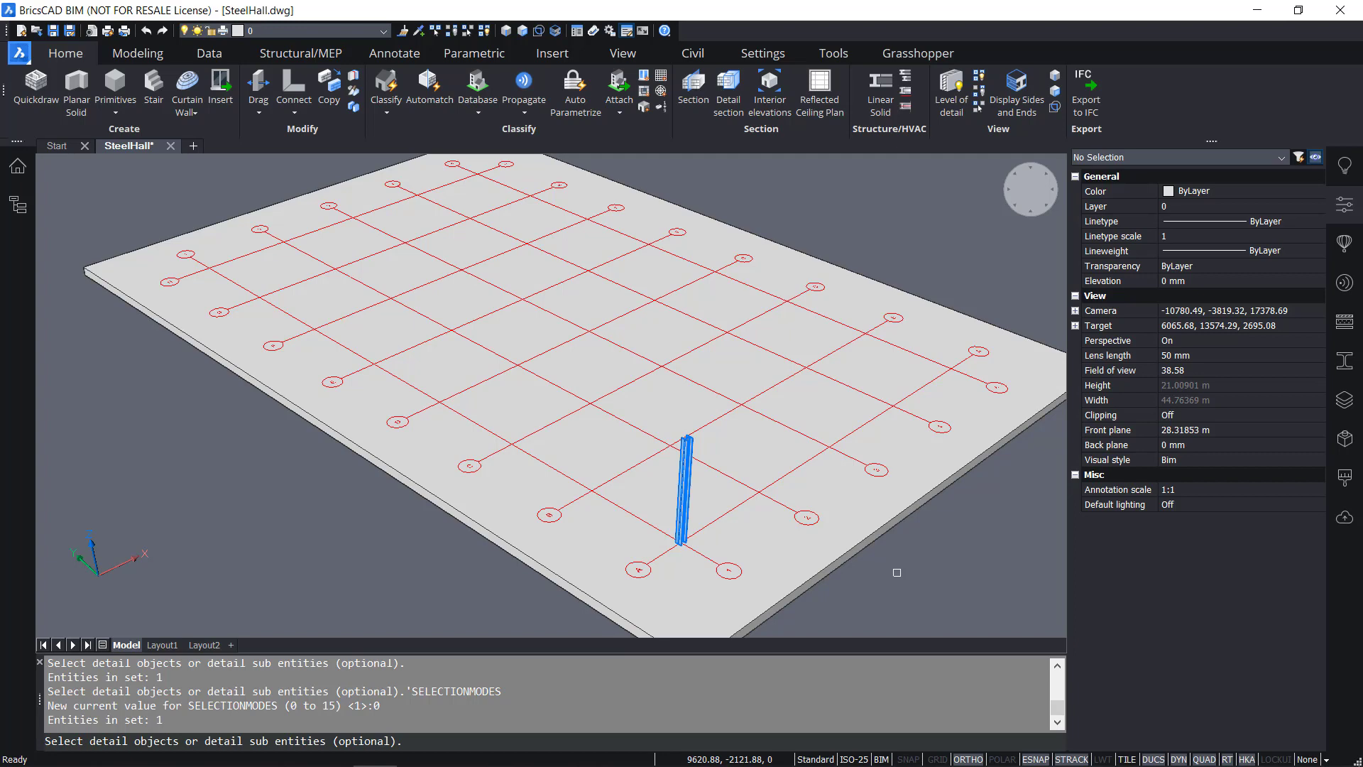
pyautogui.press('Return')
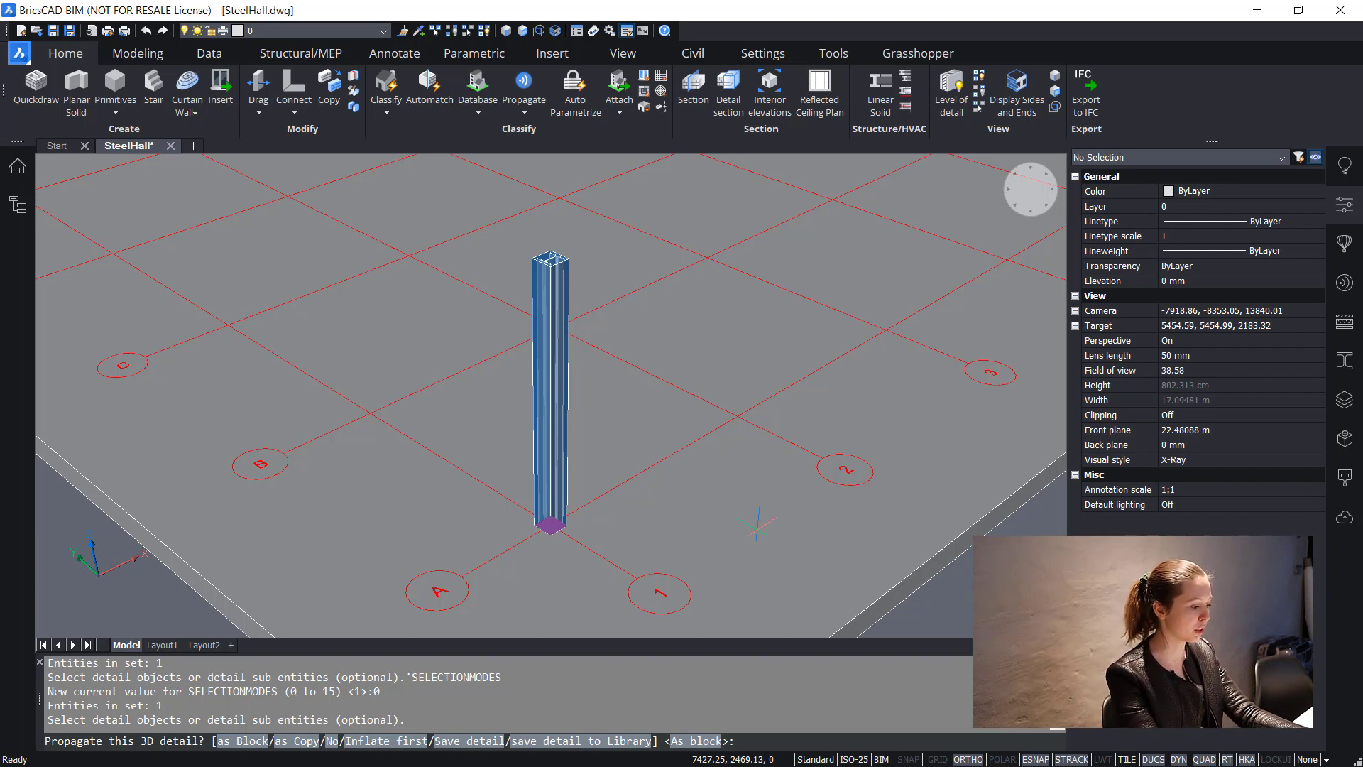
pyautogui.write('c')
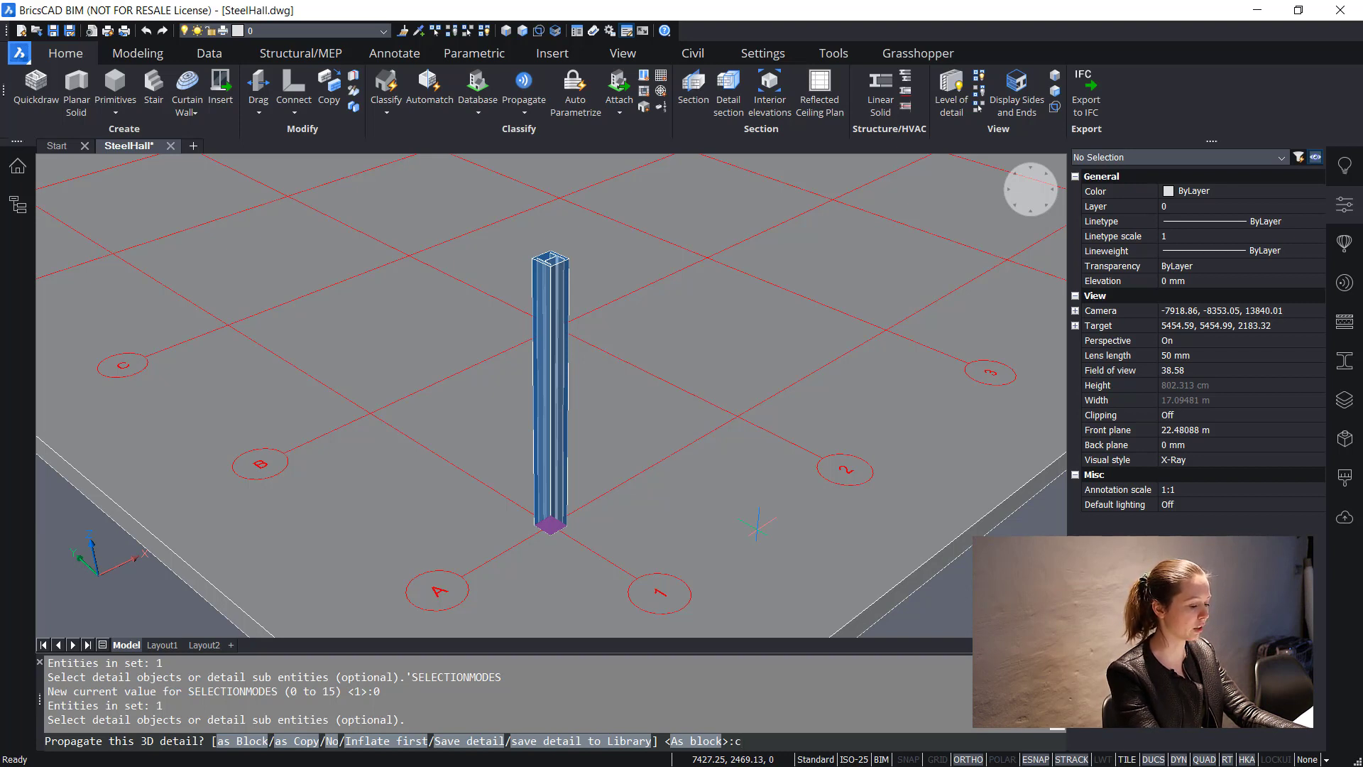
pyautogui.press('Return')
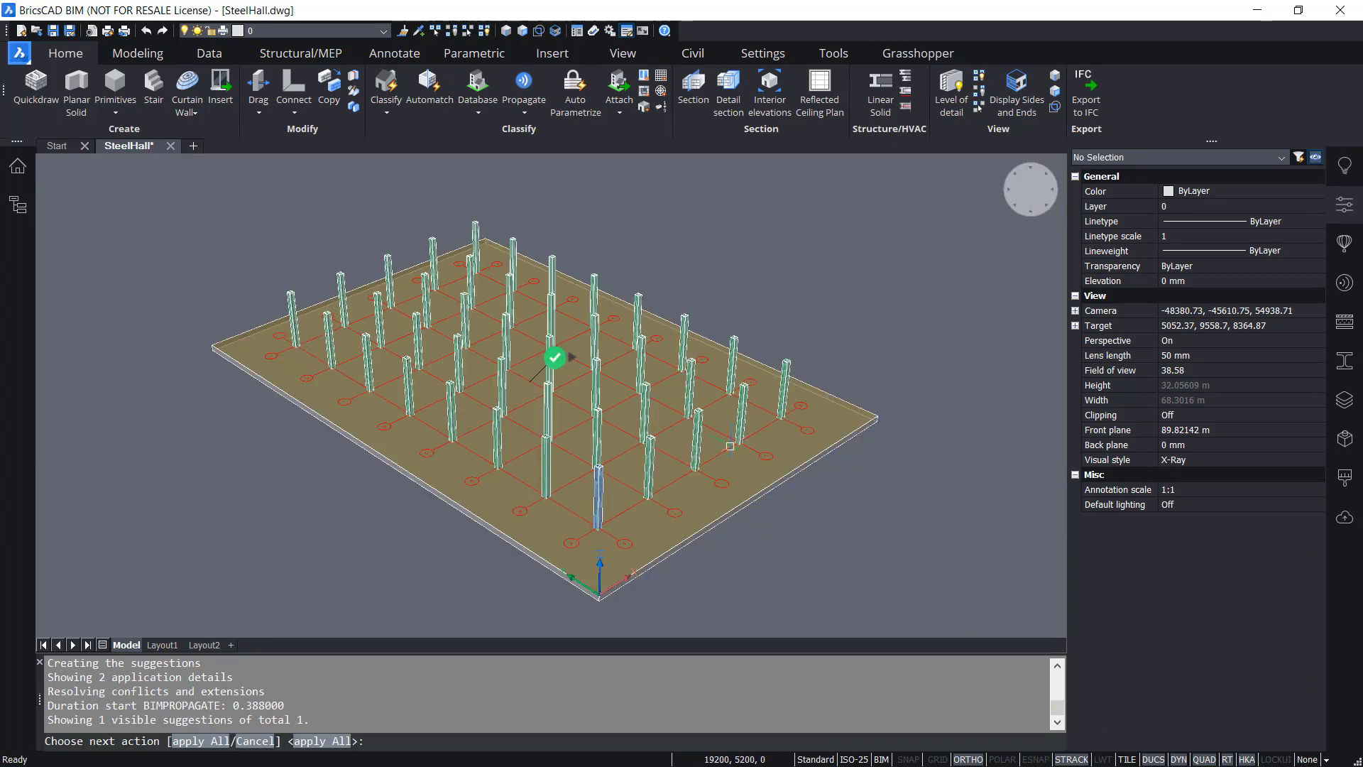
# Explode the Bim Grid propagation suggestion for Main grid 1 into separate suggestions for each column
pyautogui.keyDown('shift'); pyautogui.moveTo(736, 456); pyautogui.dragTo(703, 449, button='middle'); pyautogui.keyUp('shift')
pyautogui.scroll(3, 563, 349)
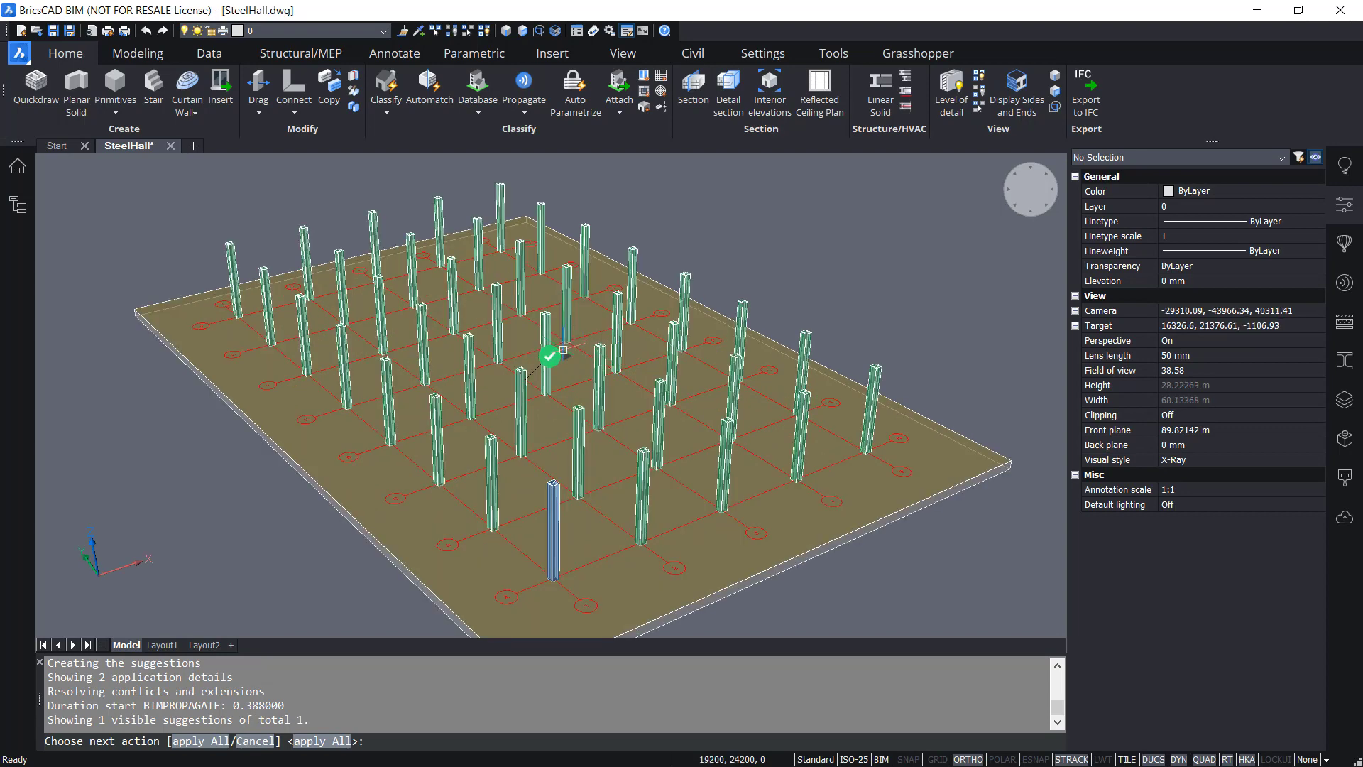
pyautogui.click(566, 356)
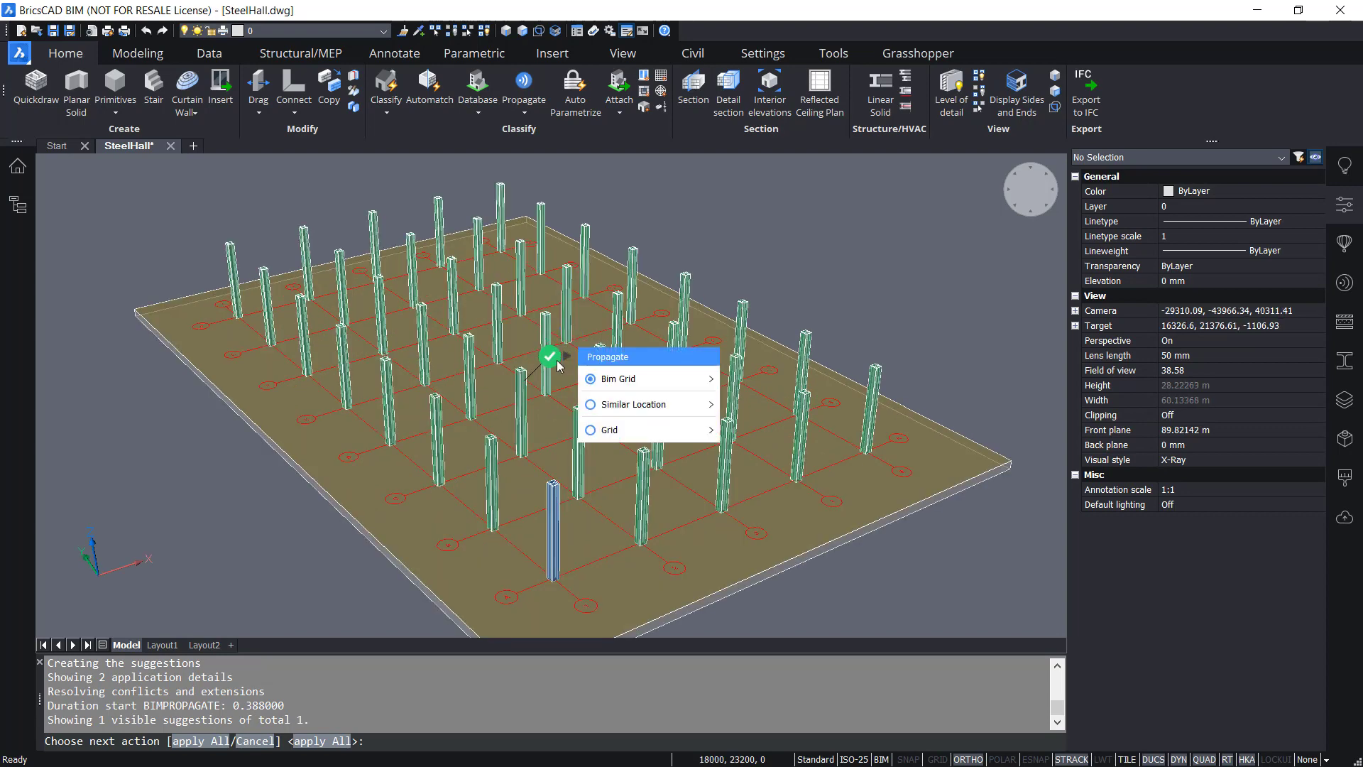
pyautogui.click(626, 380)
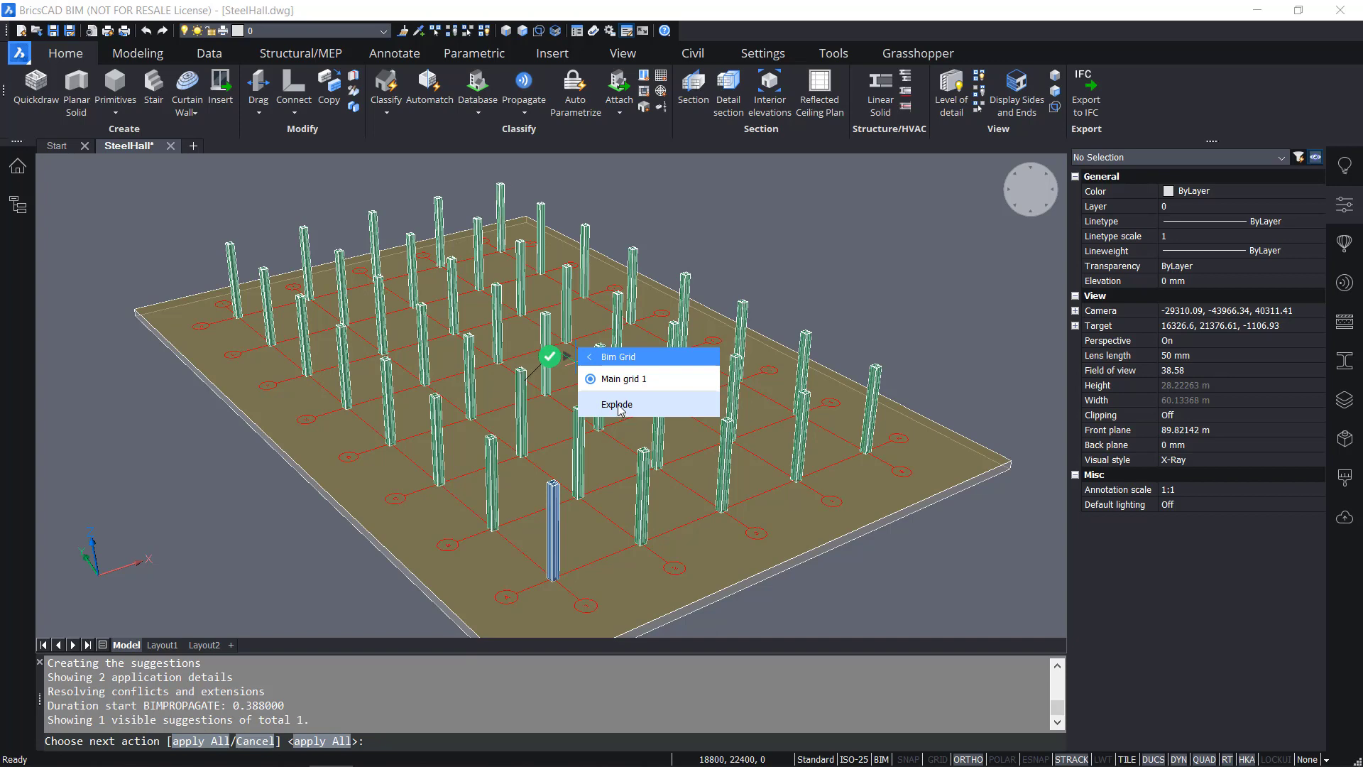
pyautogui.click(619, 405)
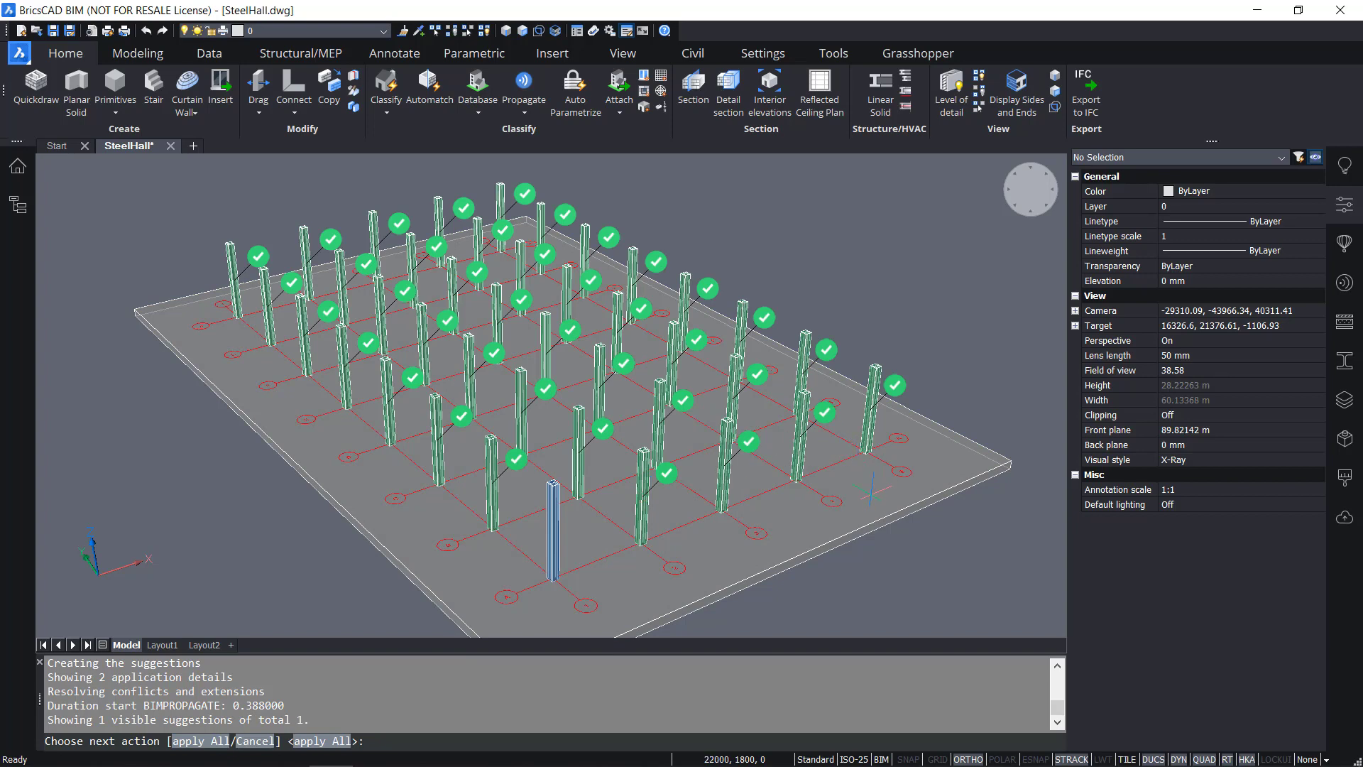
# Reject the propagation suggestions on the three inner grid axes 2, 3 and 4, and apply the columns on the two outer axes
pyautogui.keyDown('shift'); pyautogui.moveTo(880, 485); pyautogui.dragTo(679, 482, button='middle'); pyautogui.keyUp('shift')
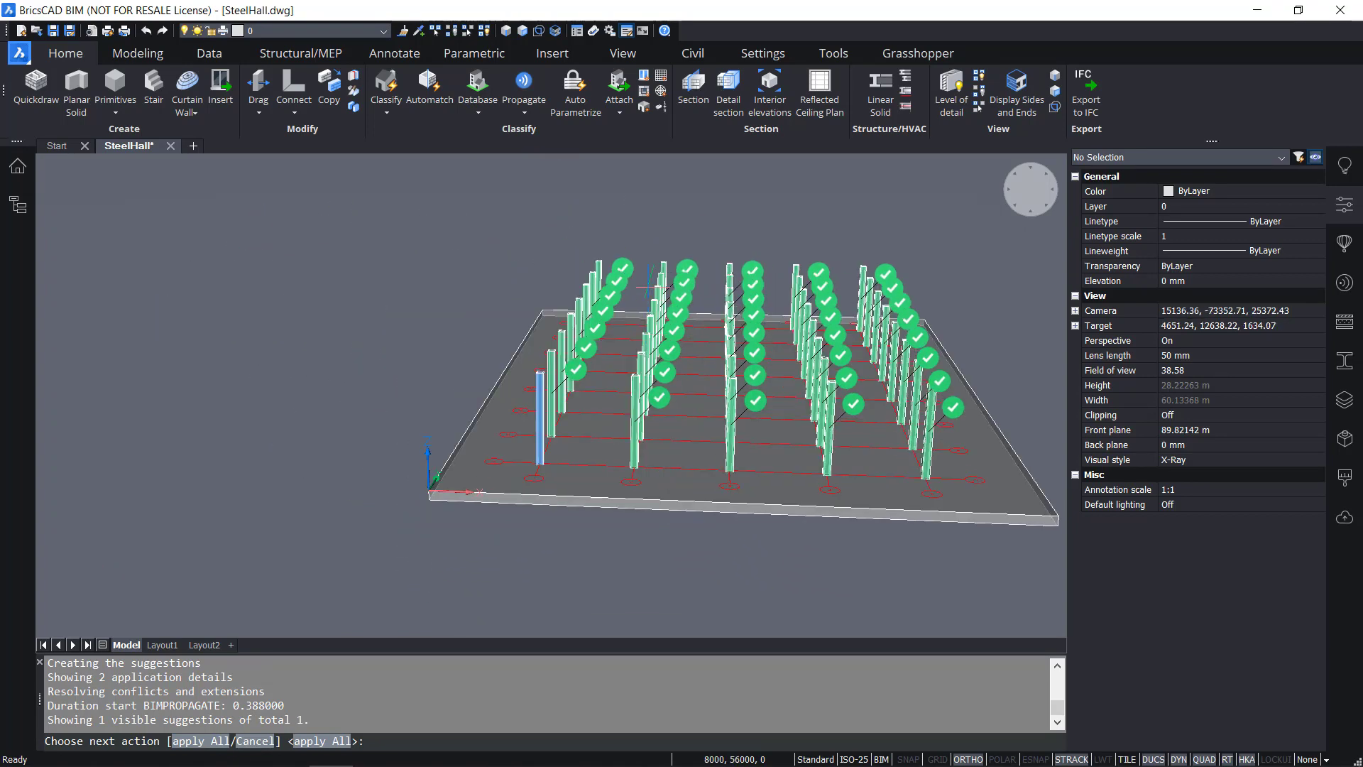
pyautogui.keyDown('shift'); pyautogui.moveTo(633, 355); pyautogui.dragTo(594, 434, button='middle'); pyautogui.keyUp('shift')
pyautogui.click(533, 205)
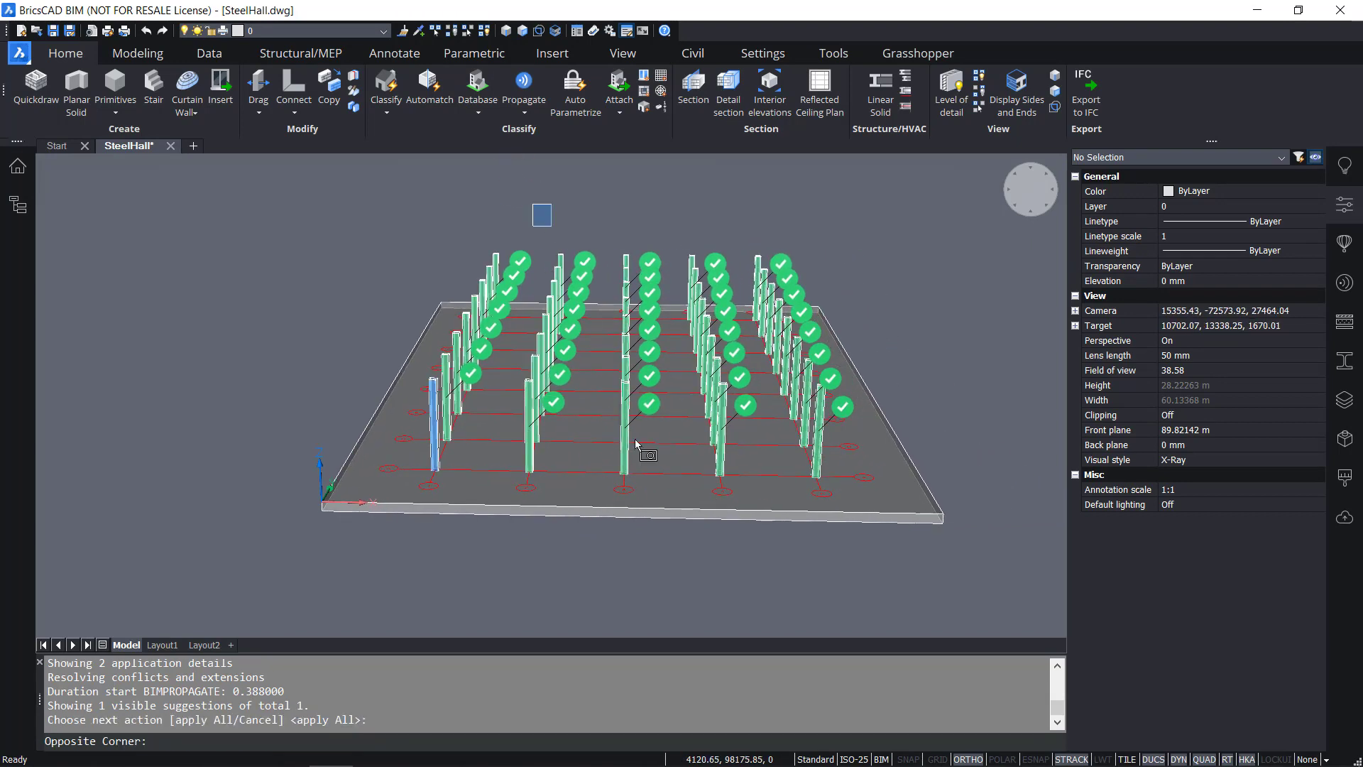
pyautogui.click(768, 601)
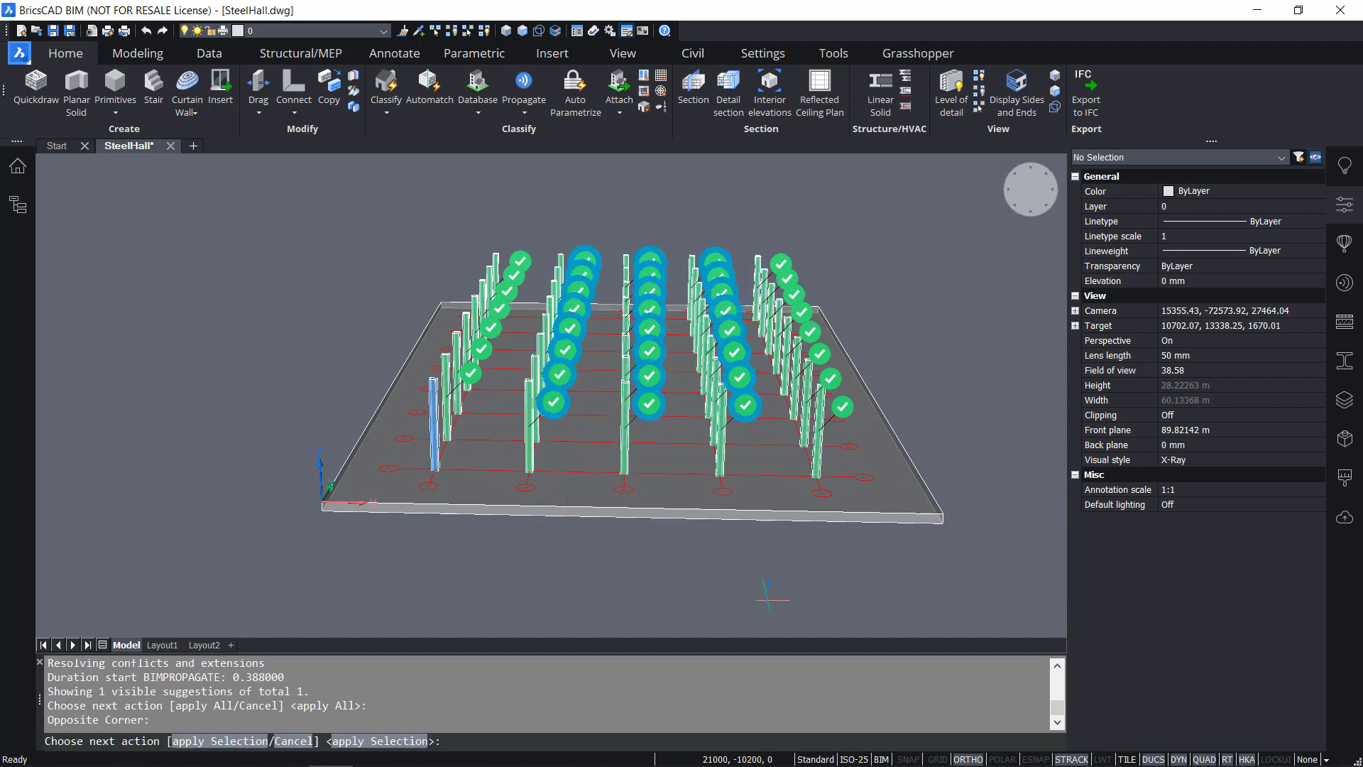
pyautogui.click(747, 415)
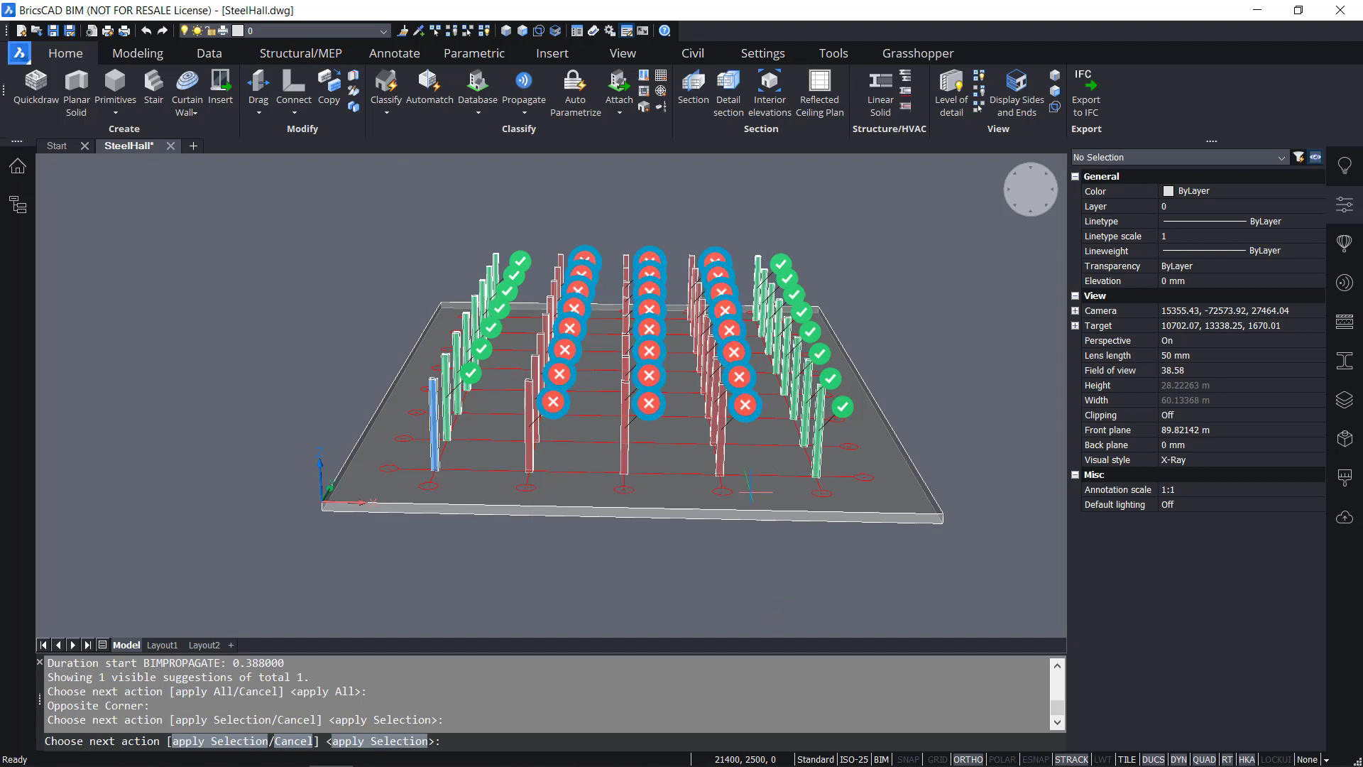
pyautogui.press('Return')
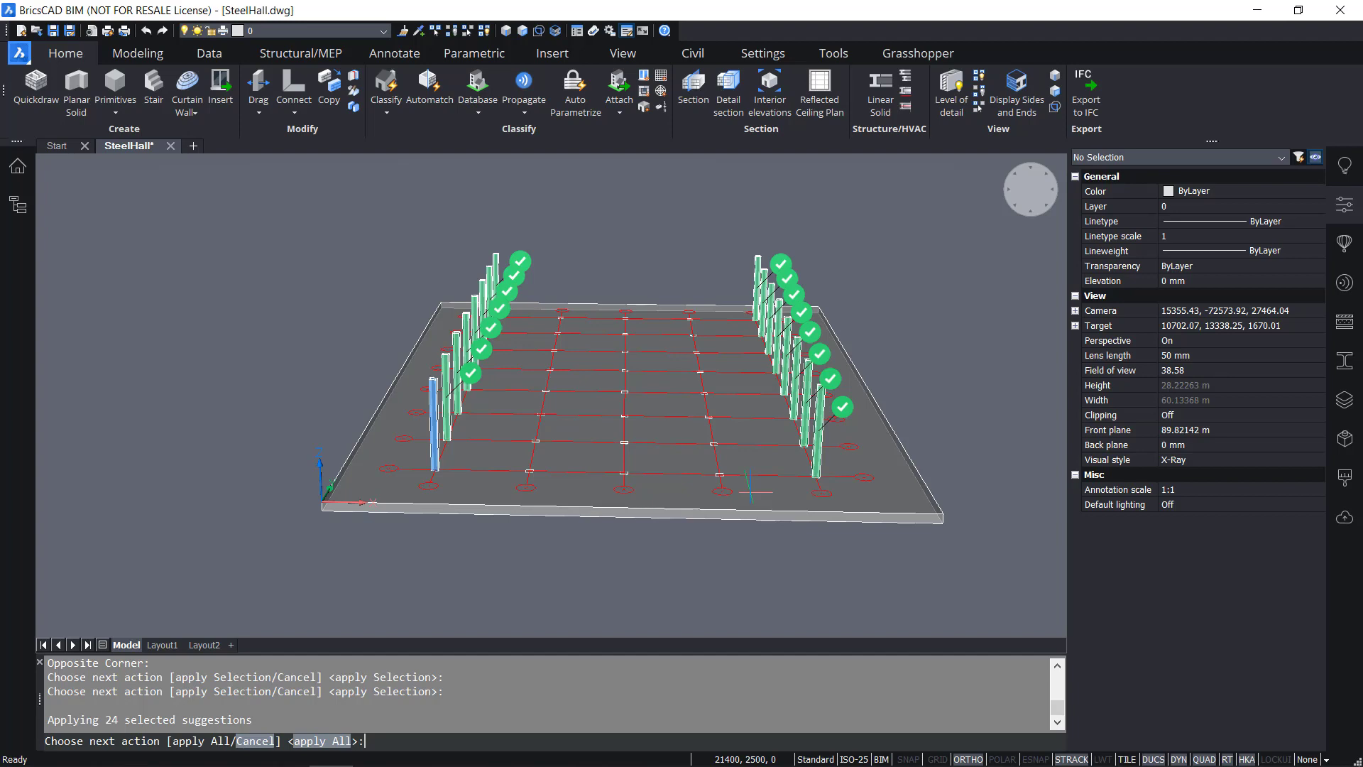
pyautogui.press('Return')
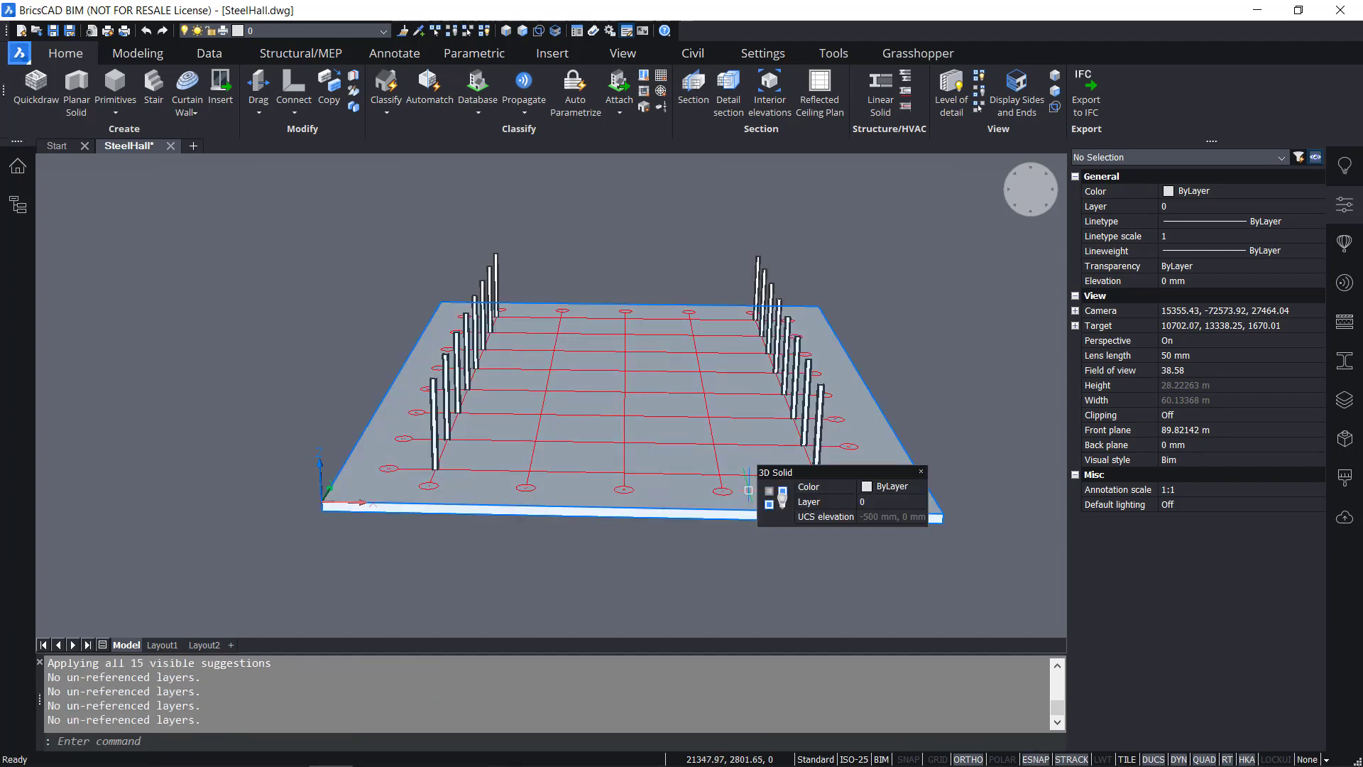
# Isolate the two opposite columns at the ends of grid axis A and hide the properties display
pyautogui.keyDown('shift'); pyautogui.moveTo(523, 407); pyautogui.dragTo(692, 431, button='middle'); pyautogui.keyUp('shift')
pyautogui.scroll(3, 668, 420)
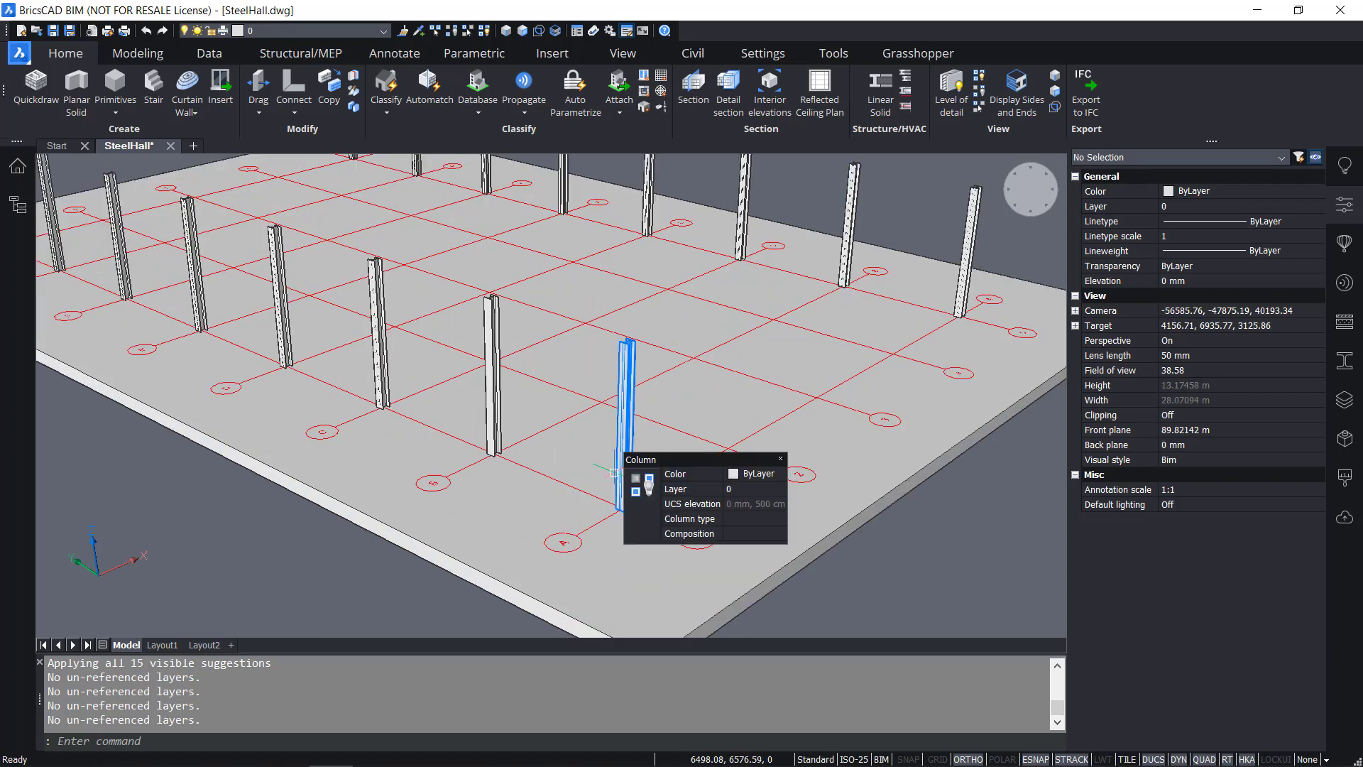
pyautogui.scroll(3, 625, 547)
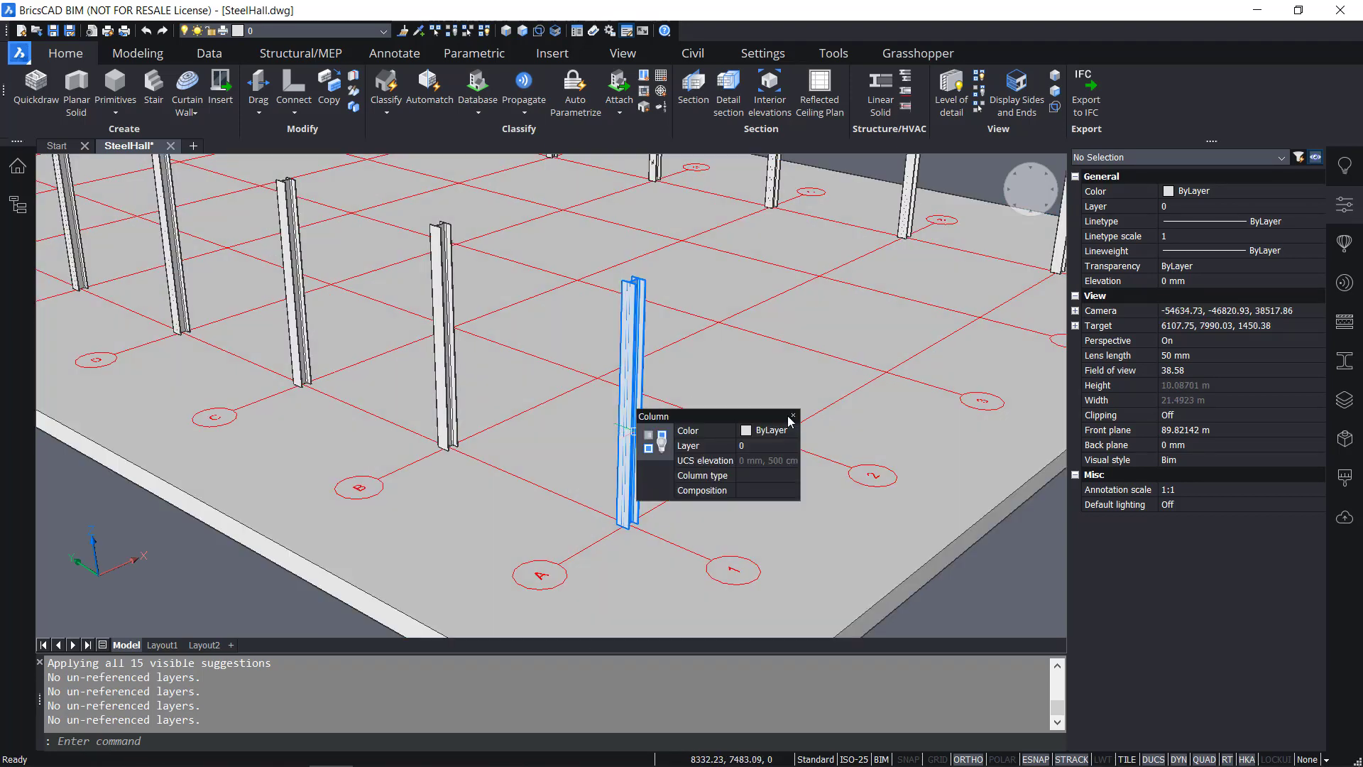
pyautogui.scroll(-5, 799, 334)
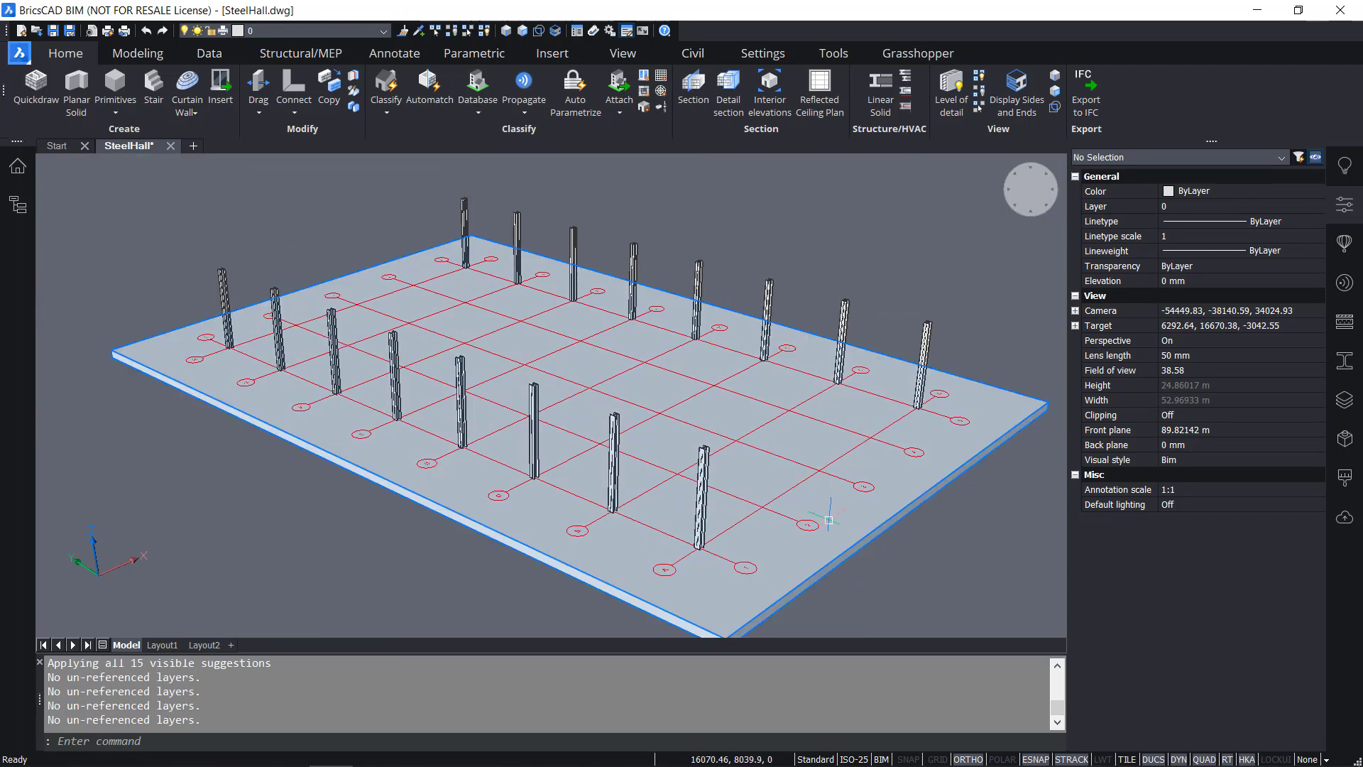
pyautogui.scroll(2, 863, 487)
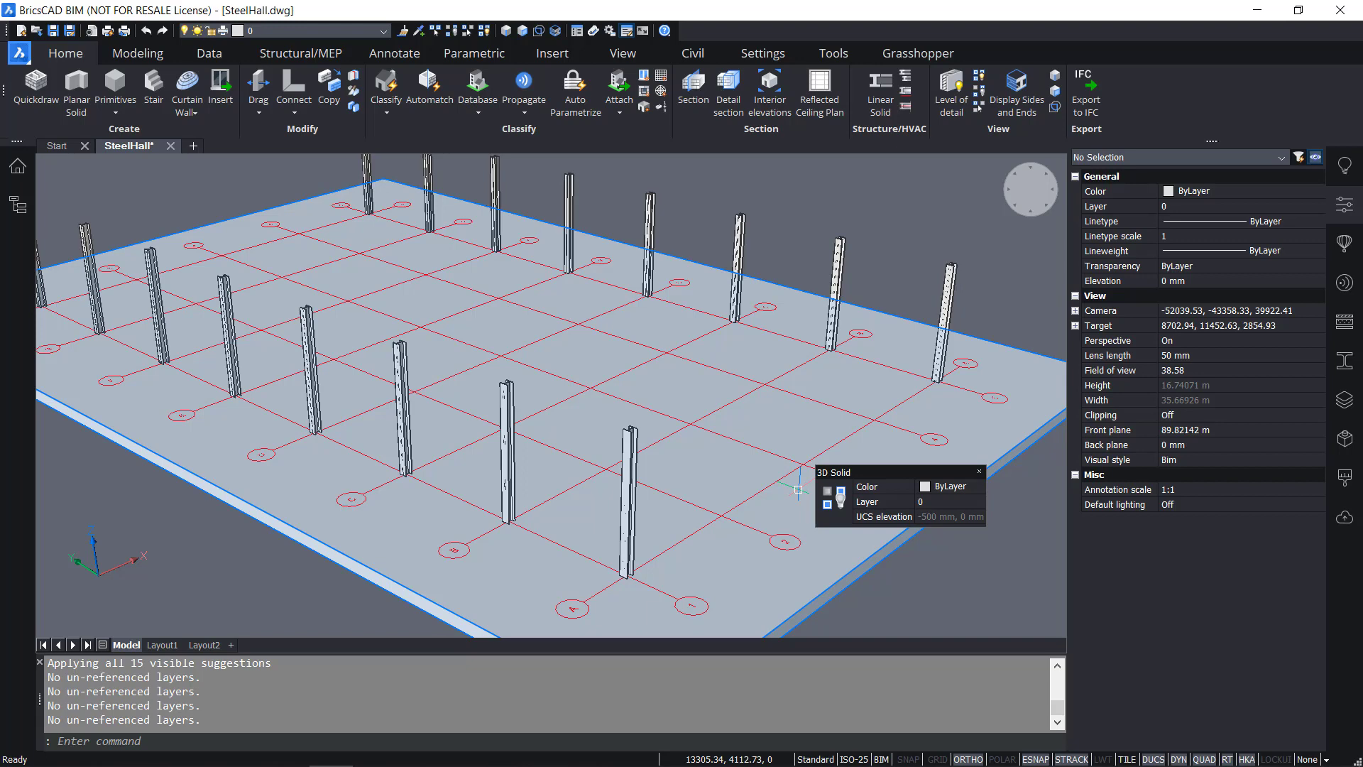
pyautogui.click(624, 501)
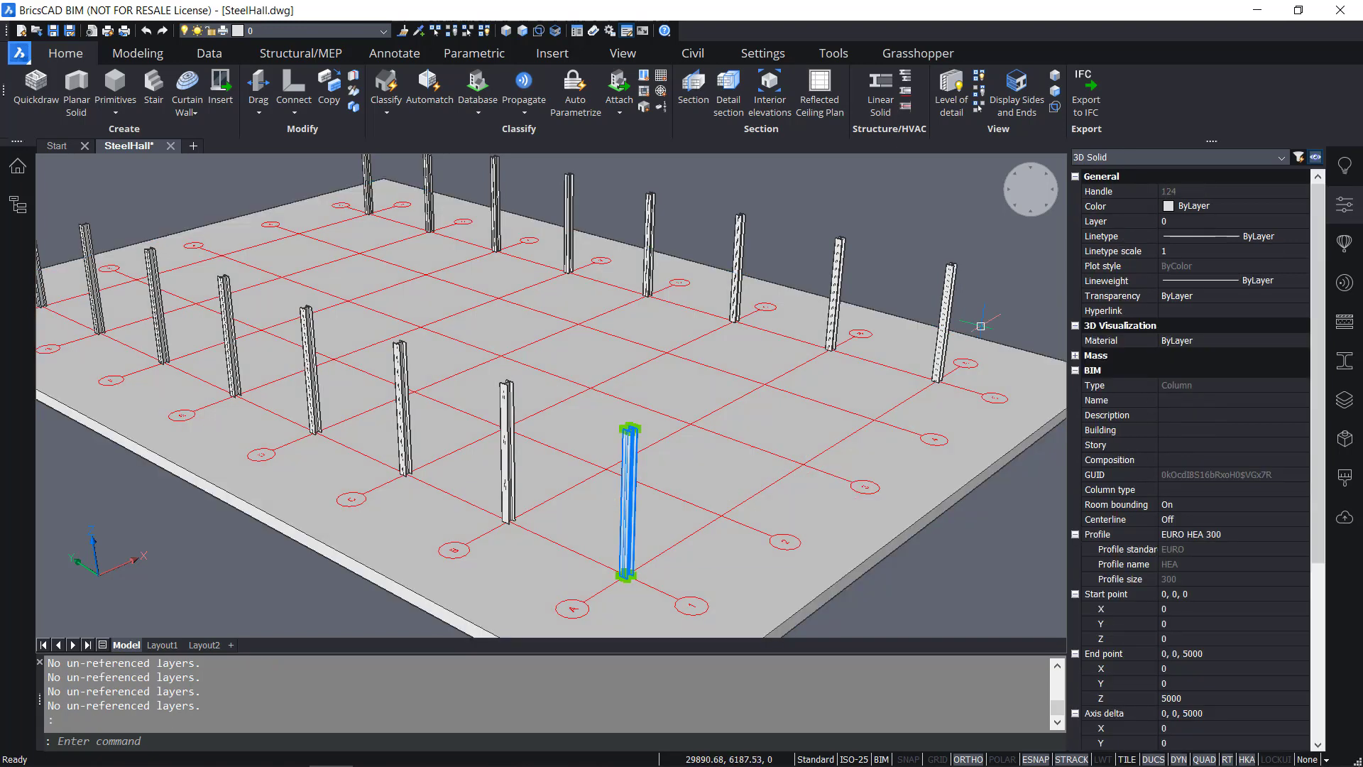
pyautogui.click(953, 307)
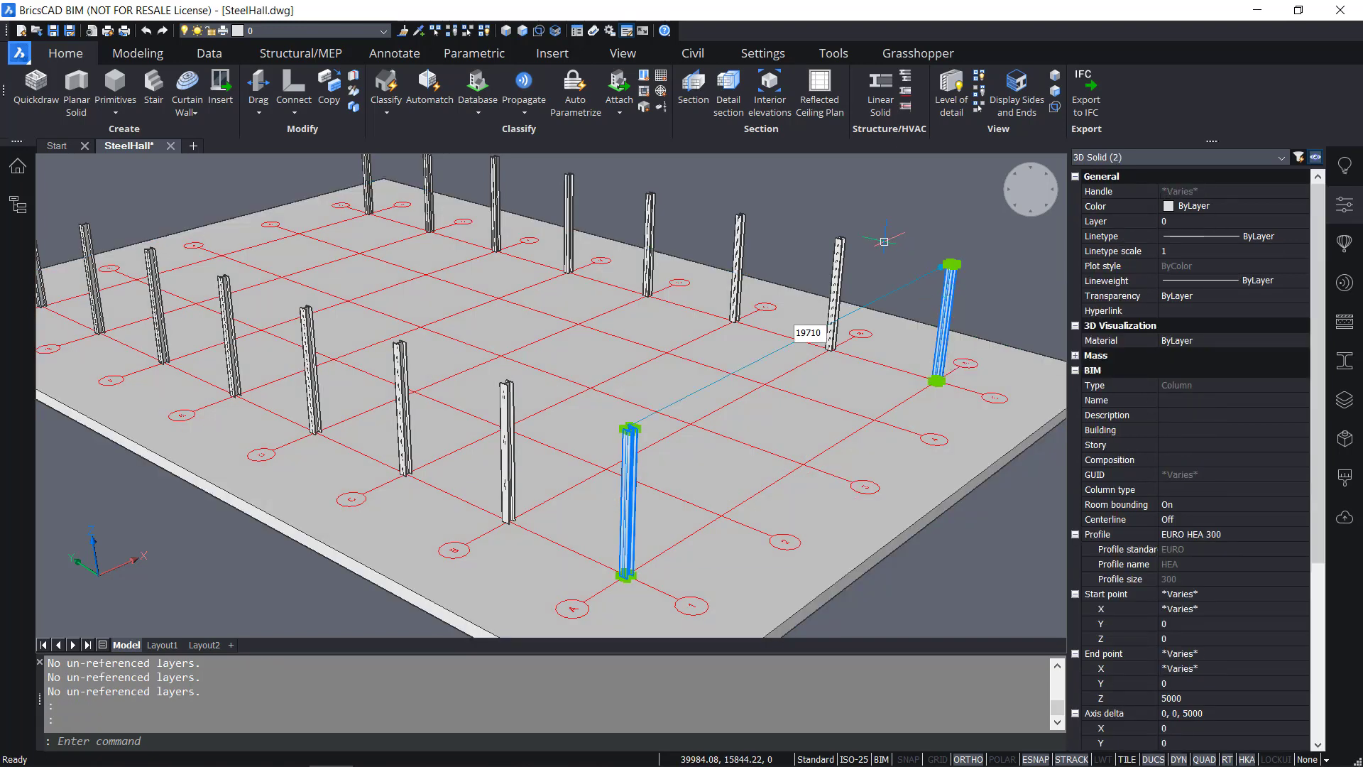
pyautogui.moveTo(898, 266)
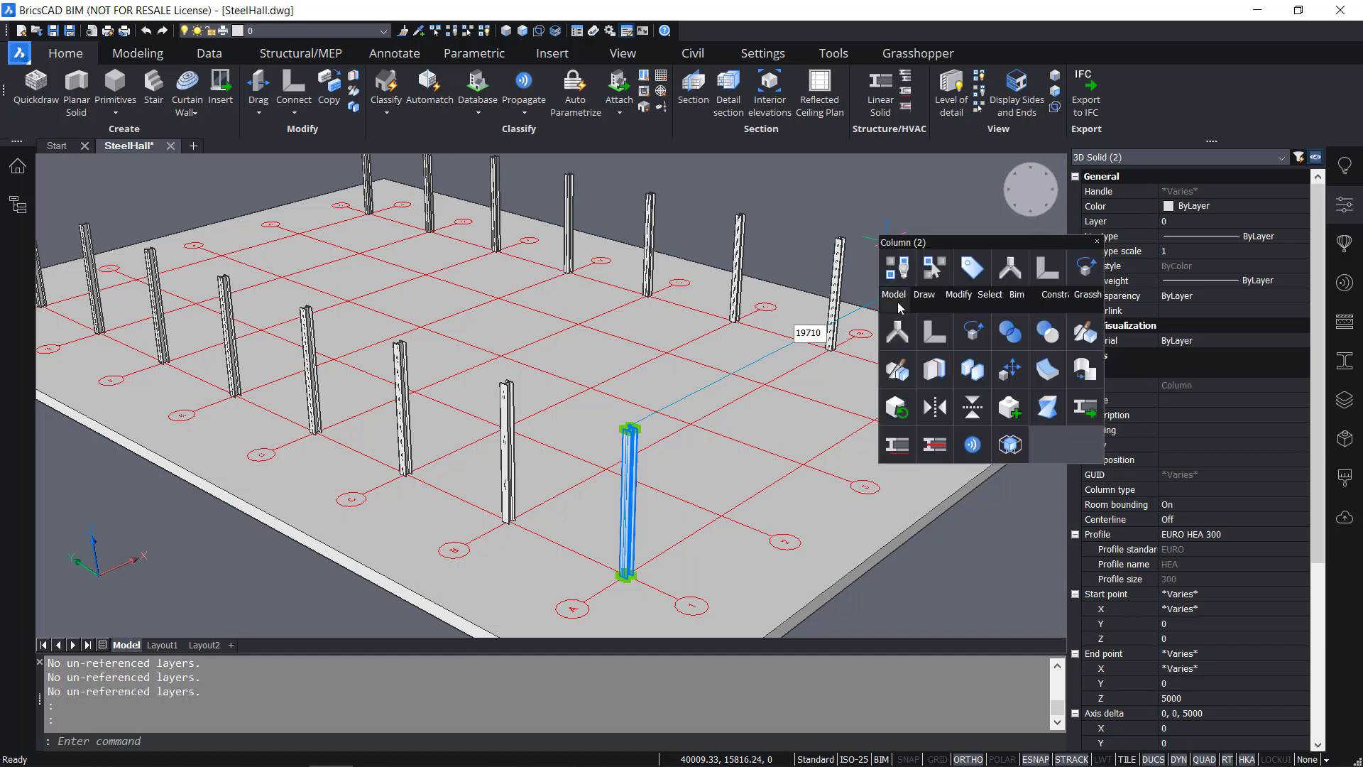
pyautogui.moveTo(983, 309)
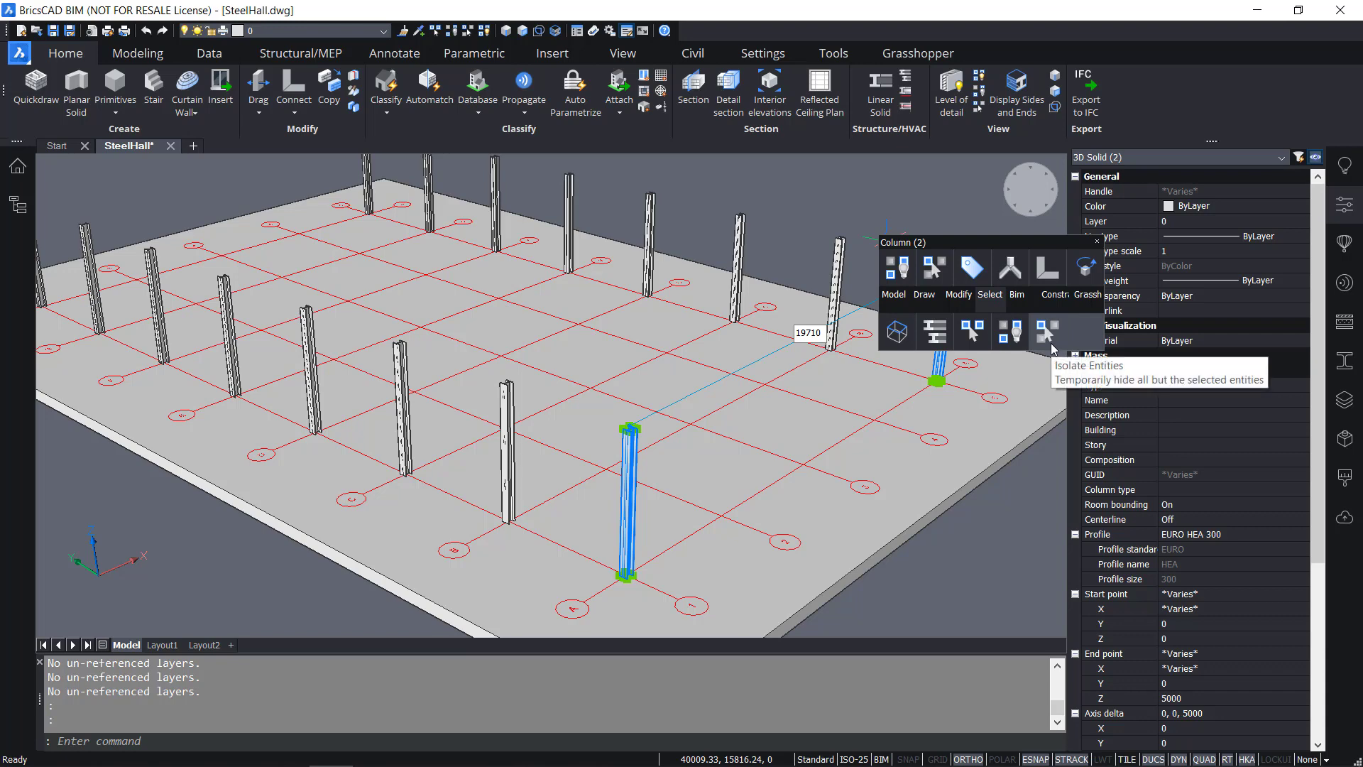
pyautogui.click(1051, 346)
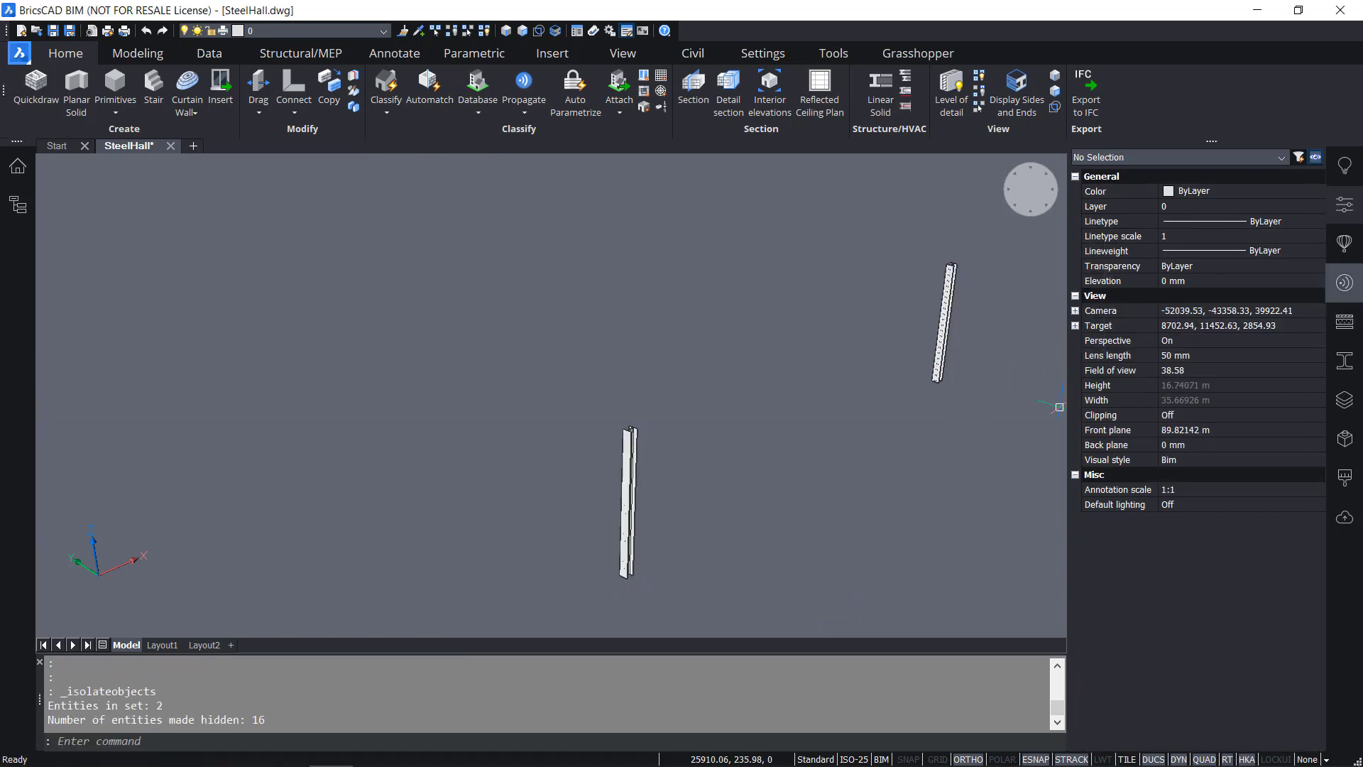
pyautogui.click(1344, 282)
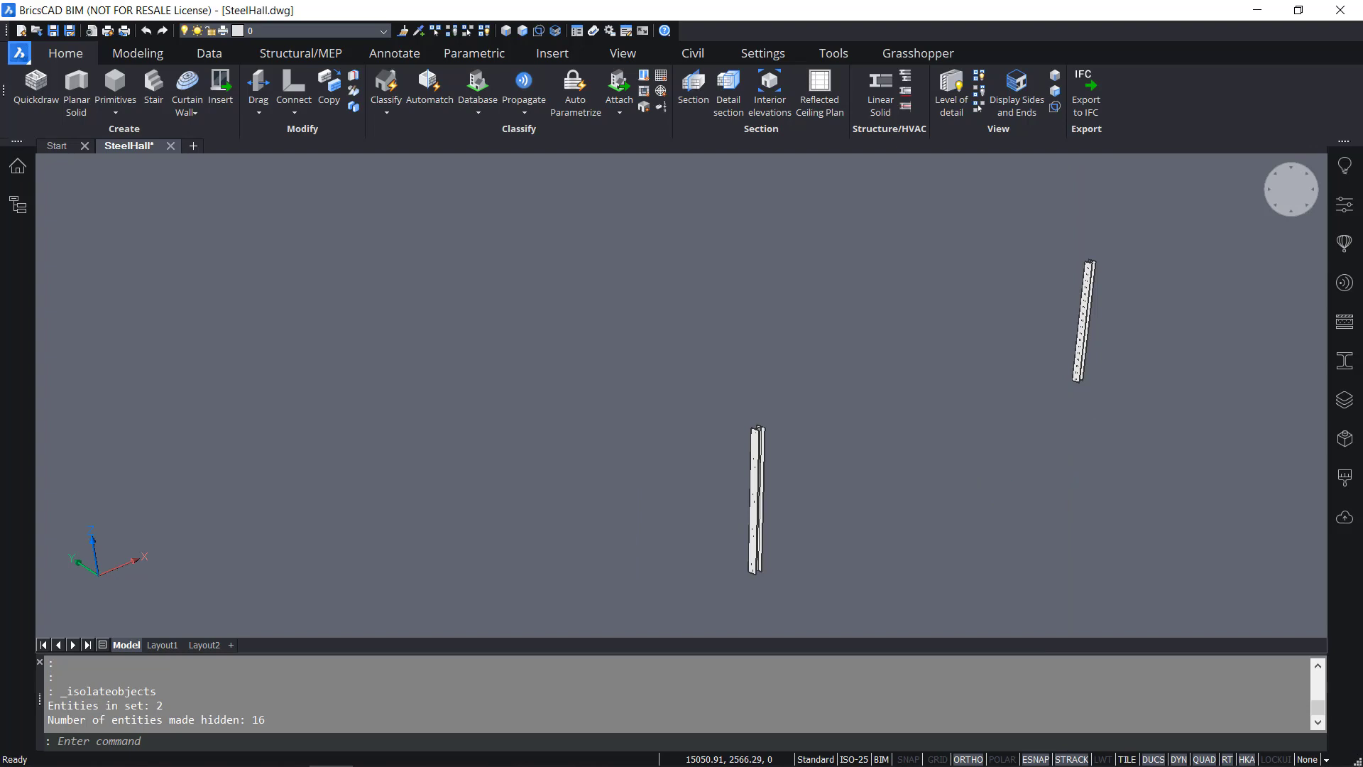
pyautogui.keyDown('shift'); pyautogui.moveTo(905, 496); pyautogui.dragTo(608, 466, button='middle'); pyautogui.keyUp('shift')
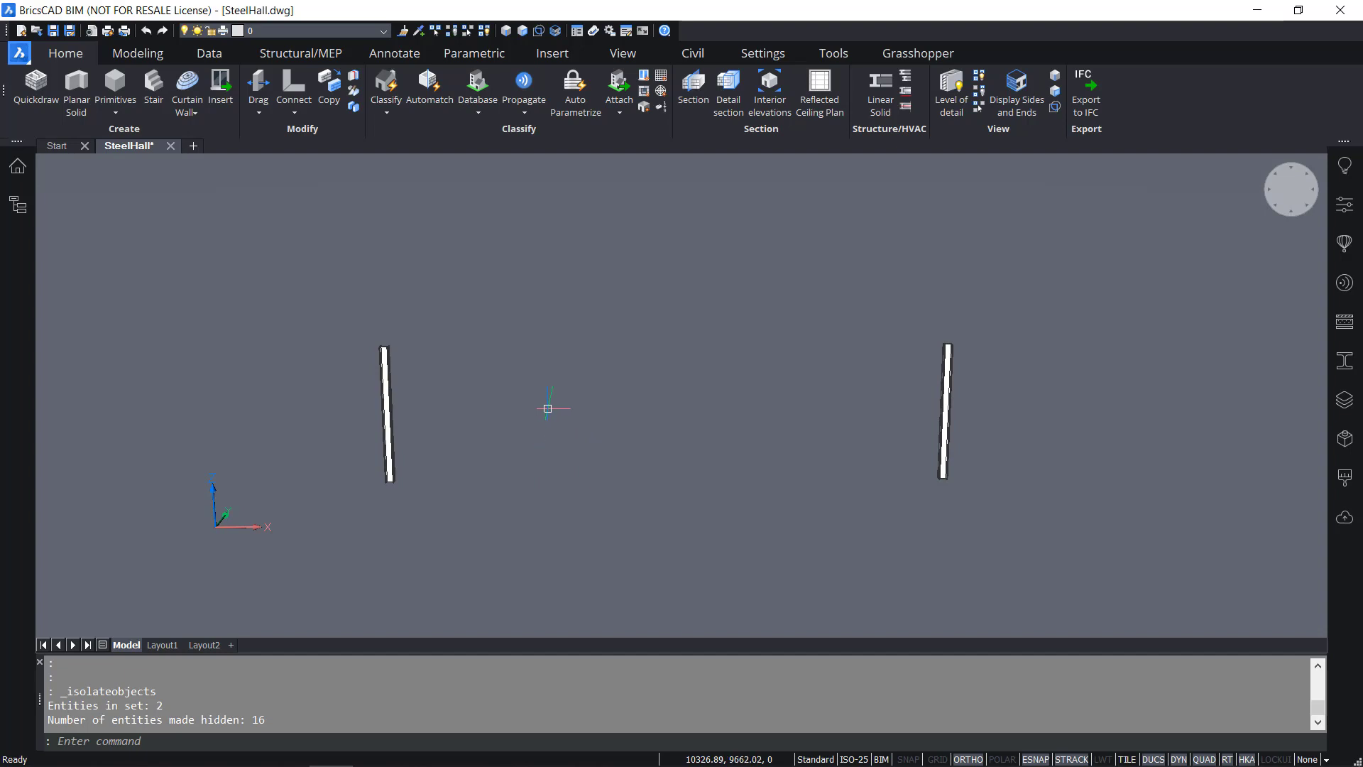
pyautogui.click(387, 57)
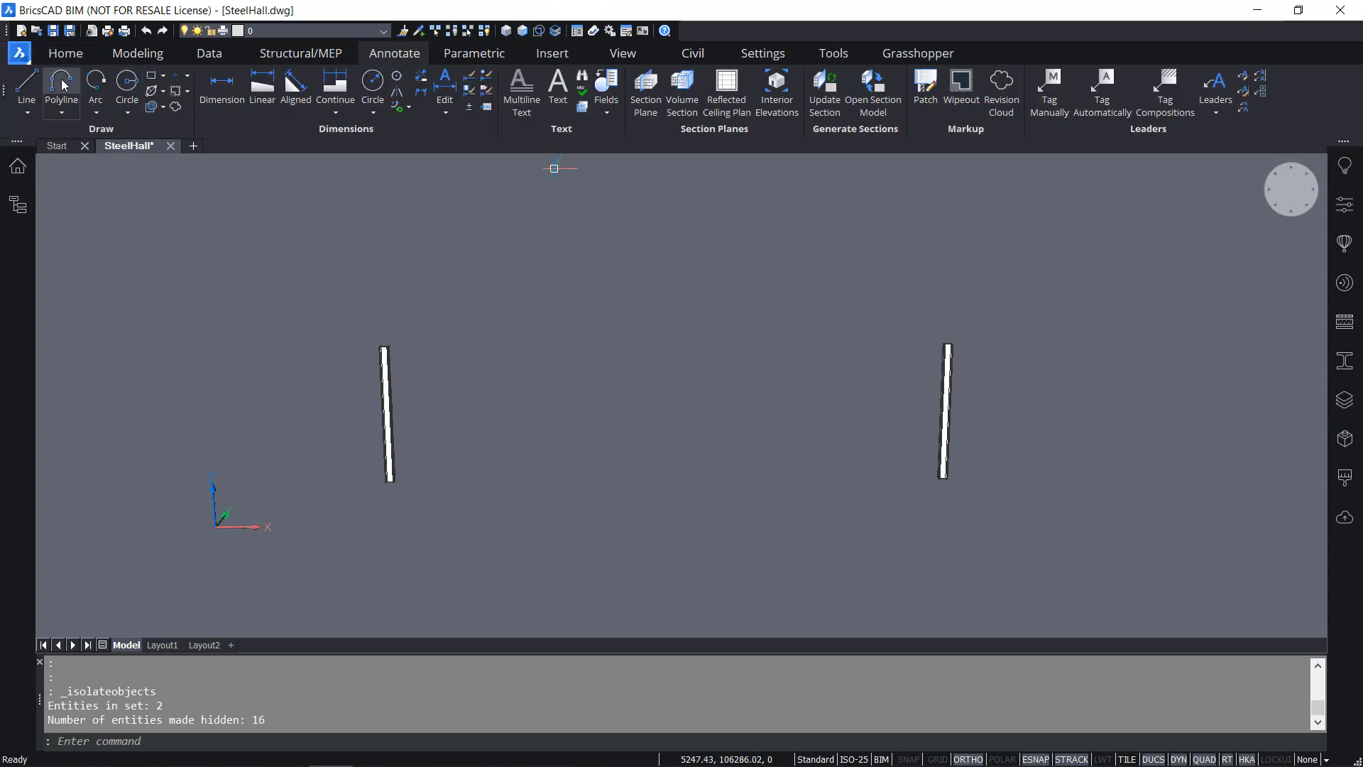
pyautogui.click(18, 89)
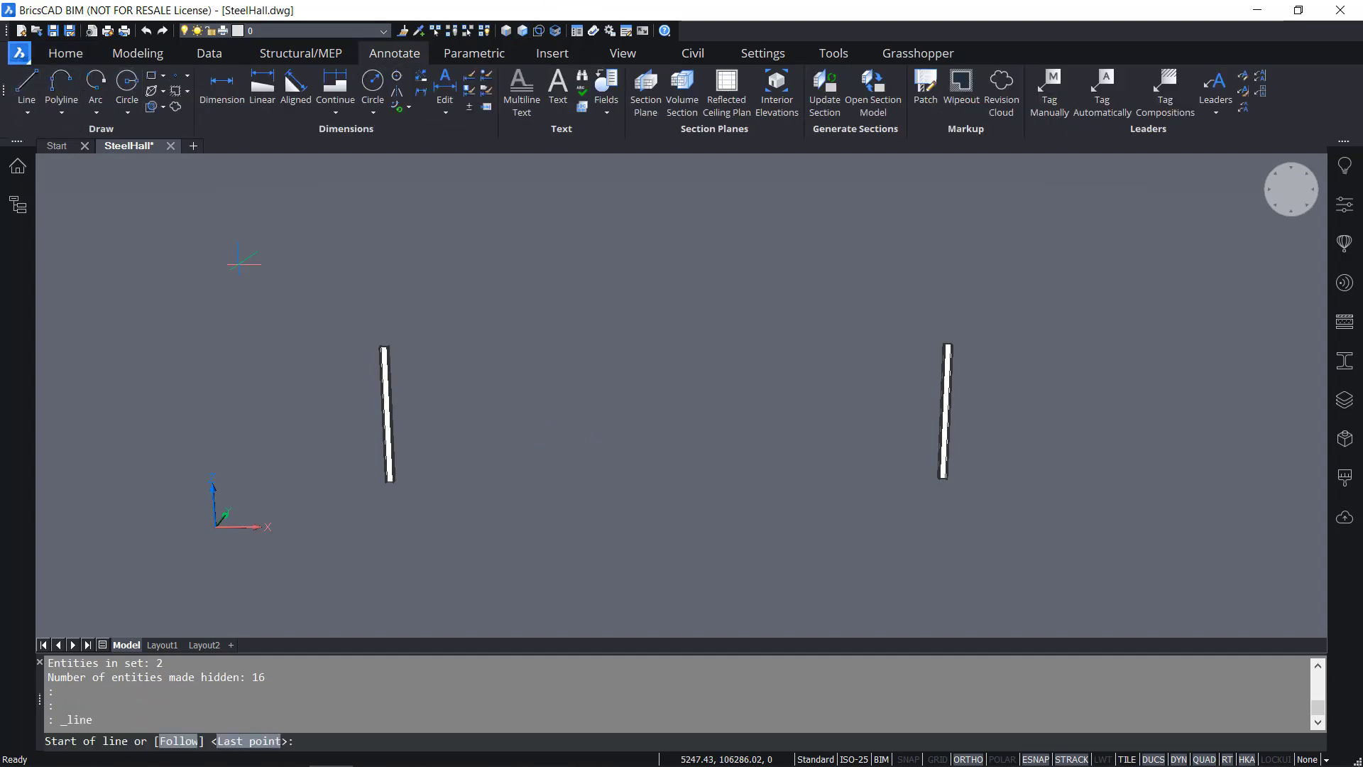
pyautogui.scroll(3, 387, 343)
pyautogui.keyDown('shift'); pyautogui.moveTo(390, 338); pyautogui.dragTo(394, 483, button='middle'); pyautogui.keyUp('shift')
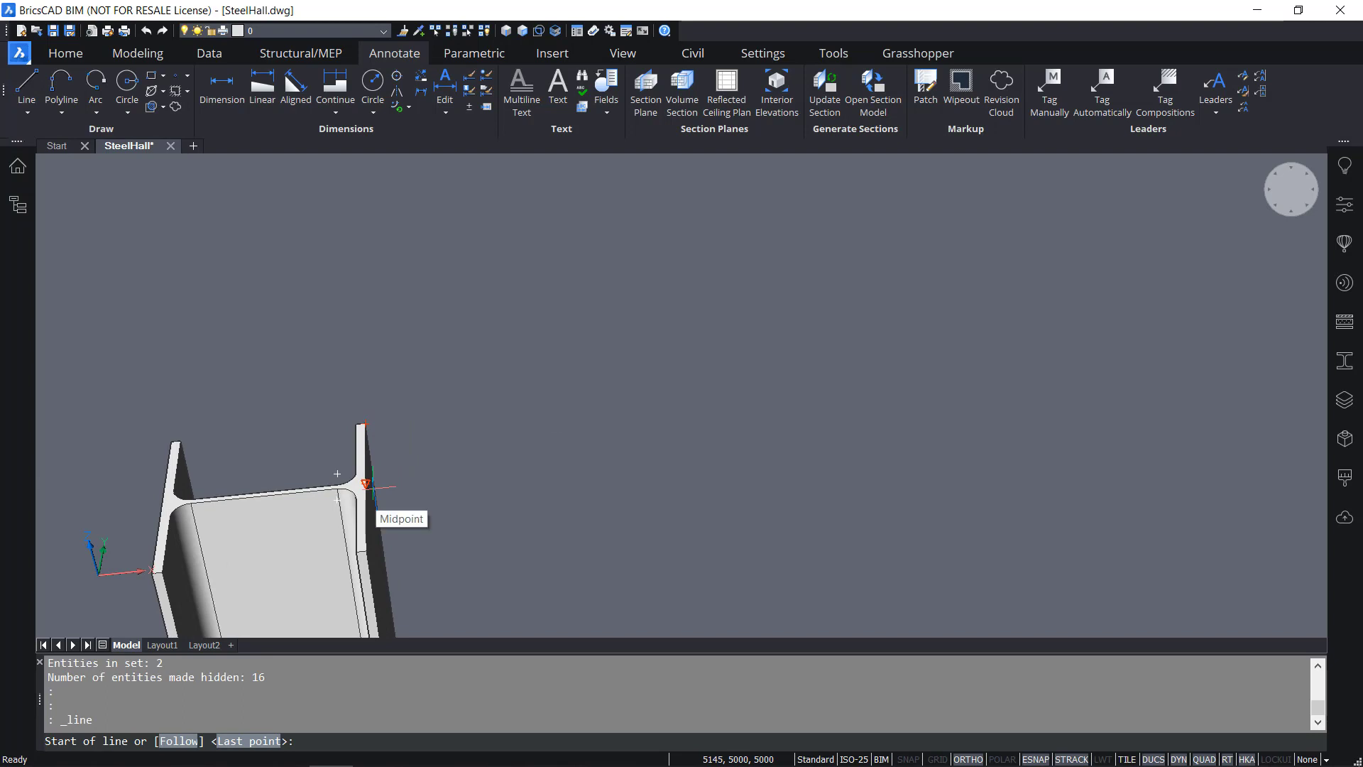
pyautogui.press('Escape')
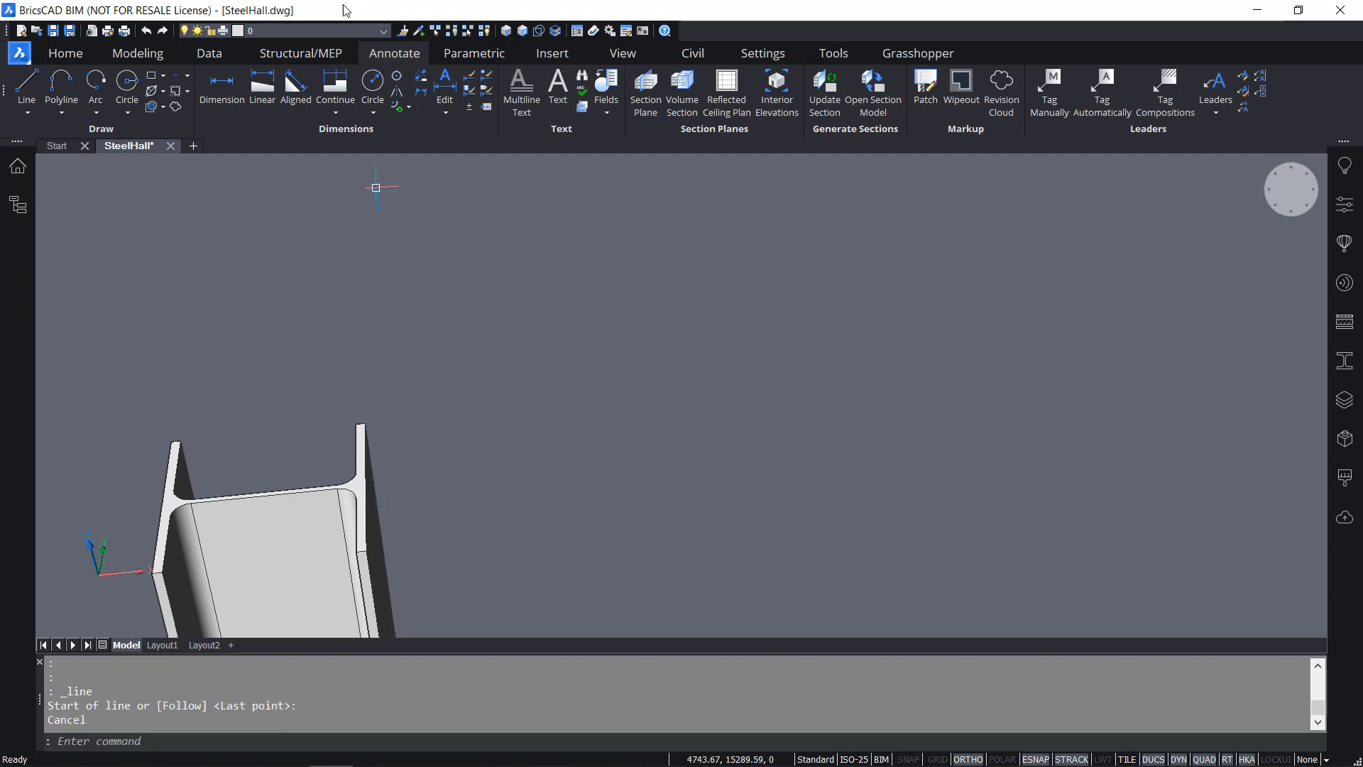
# Turn the display of the columns' axes and of their sides and ends on and off again
pyautogui.click(332, 61)
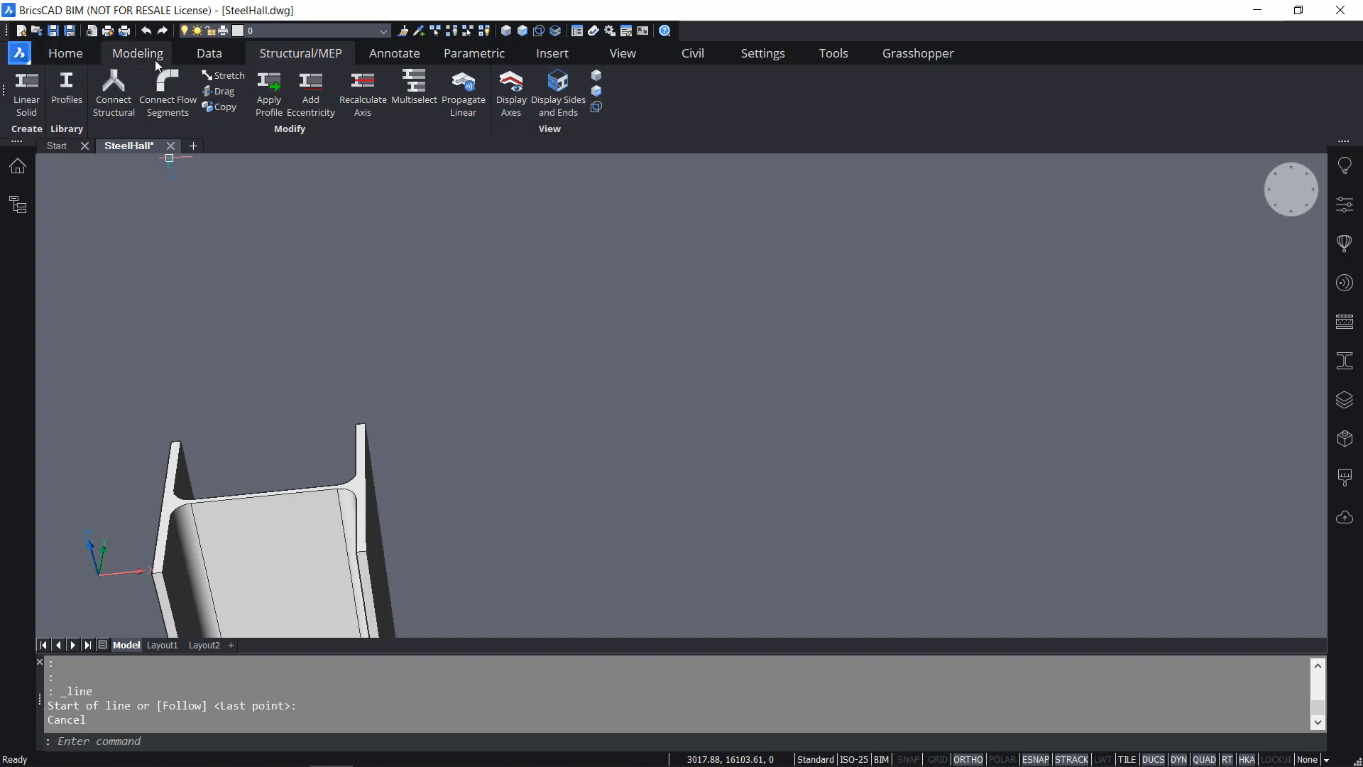
pyautogui.click(507, 119)
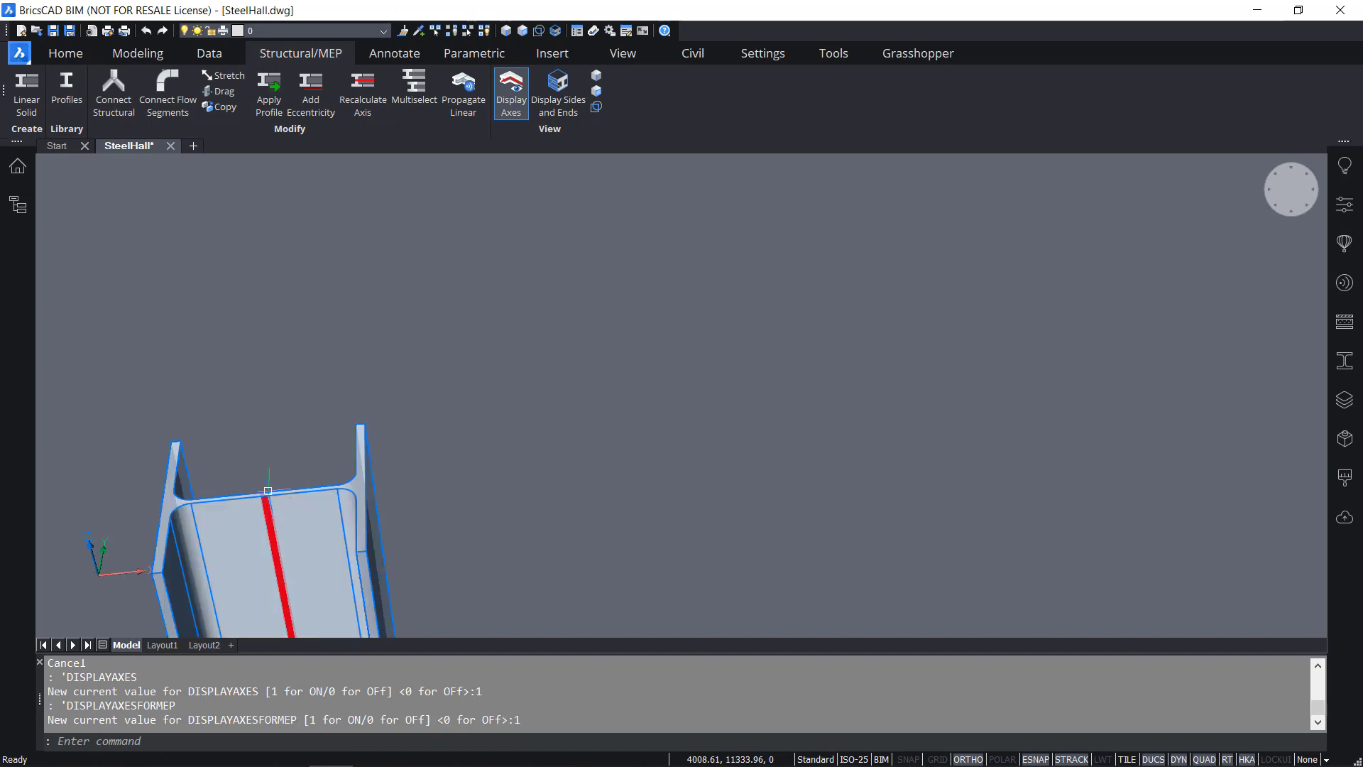
pyautogui.click(548, 106)
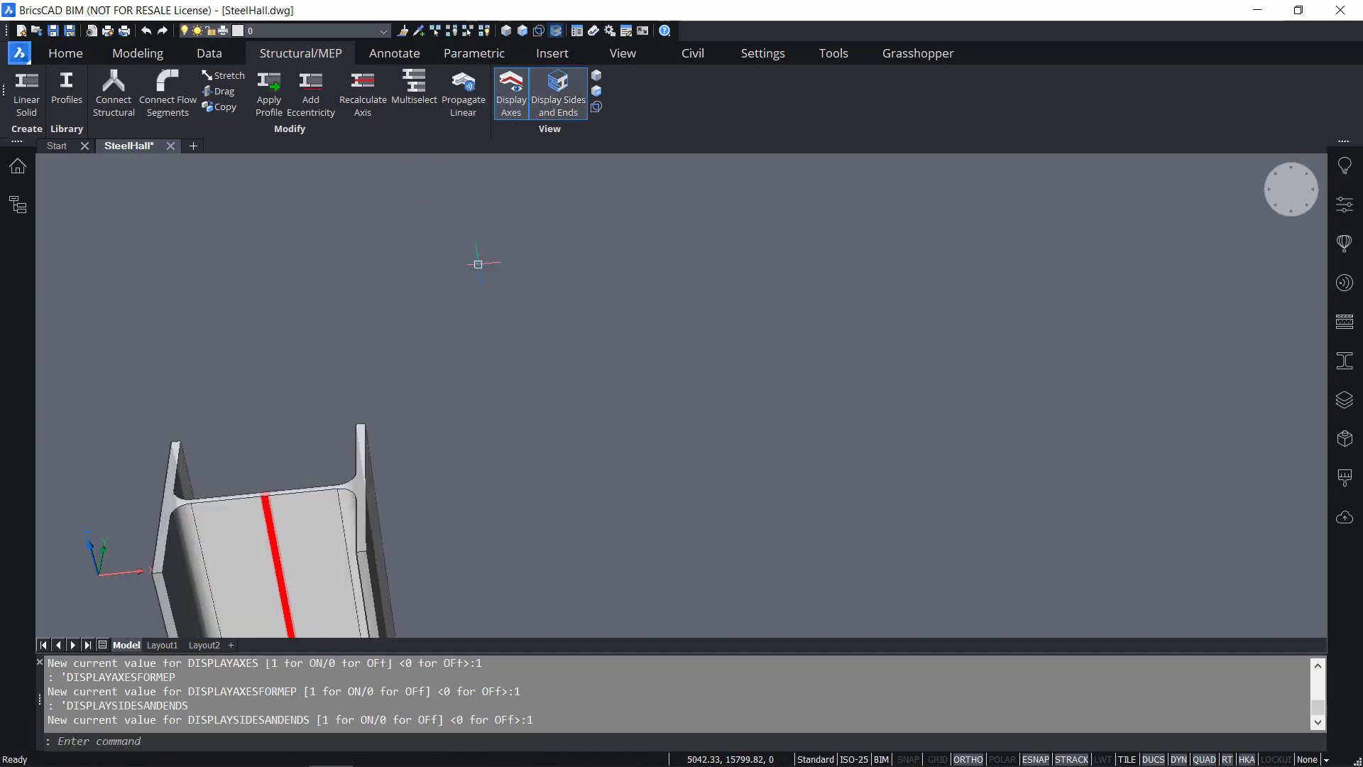
pyautogui.click(509, 96)
pyautogui.click(558, 90)
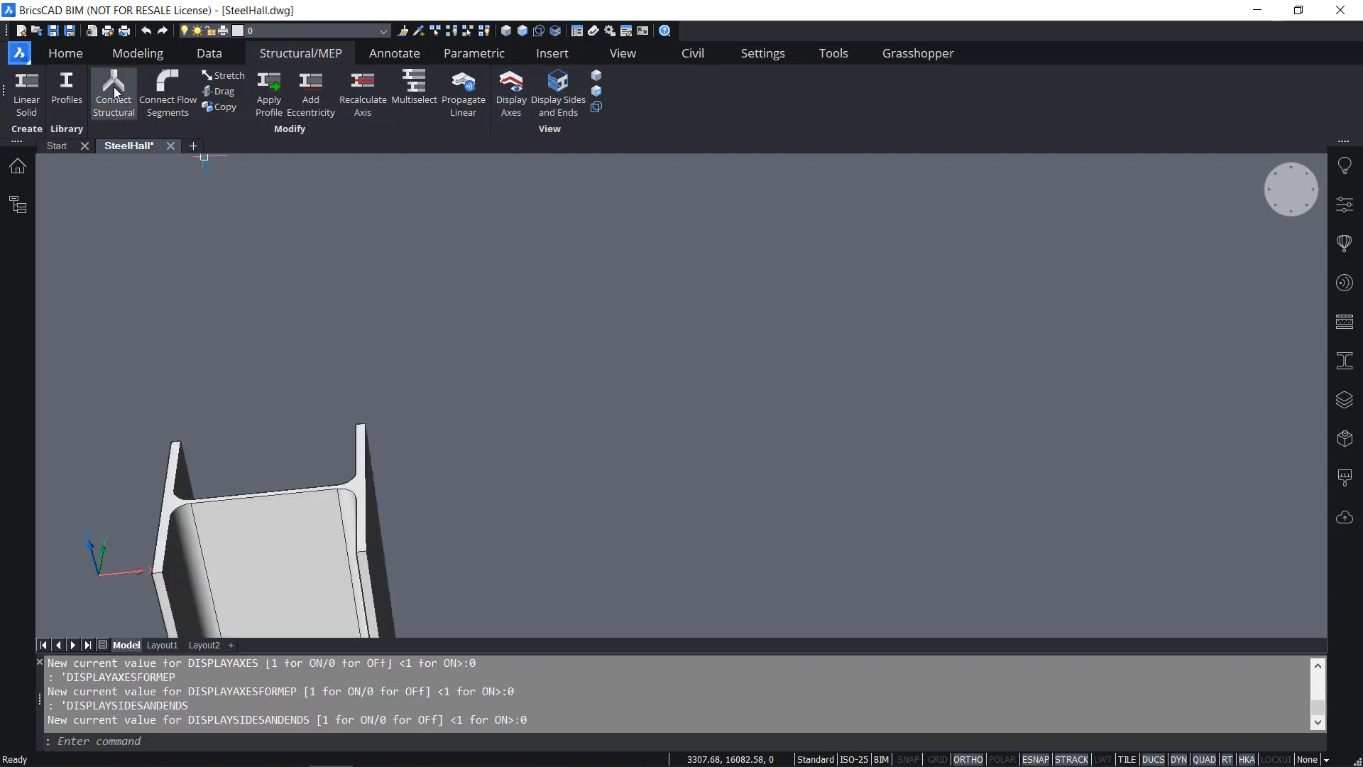
pyautogui.click(65, 54)
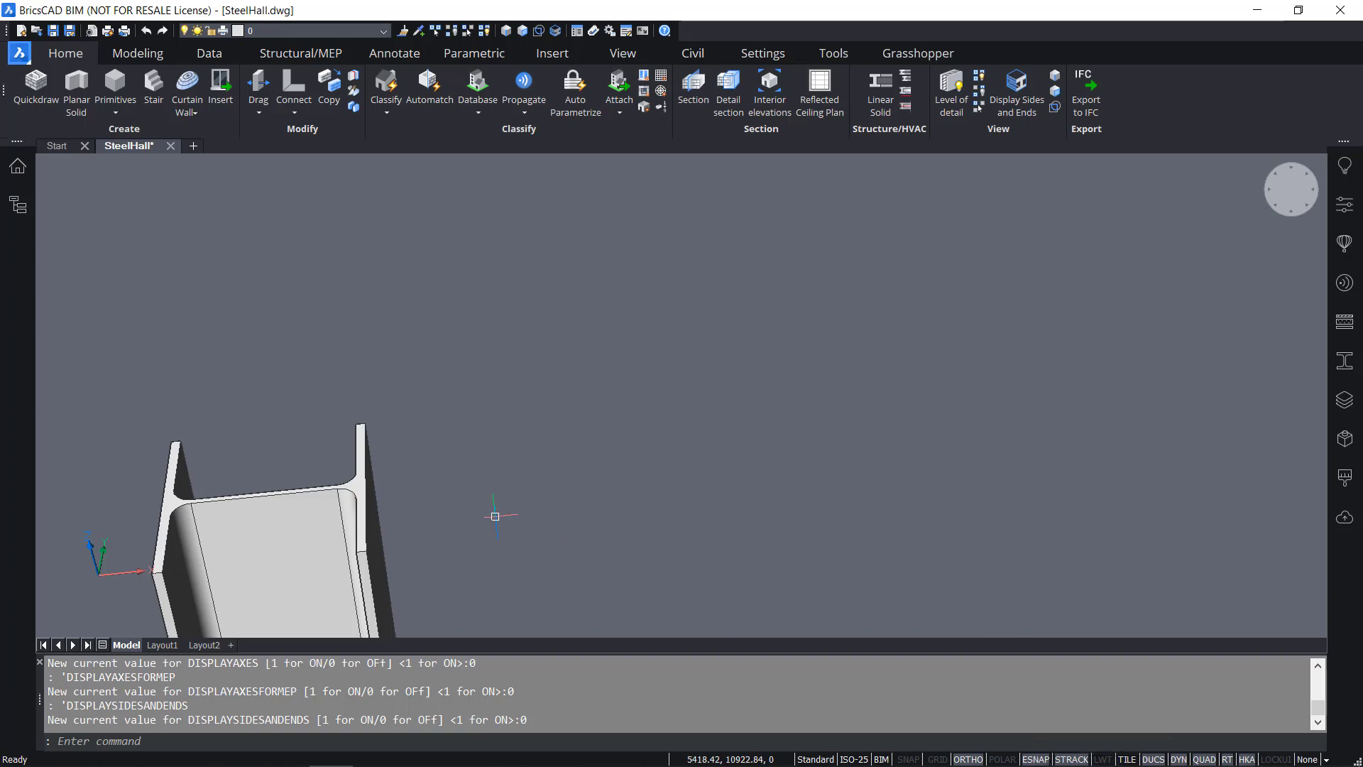
# Start a line at the midpoint of the inner flange's outer top edge on the first column
pyautogui.click(396, 57)
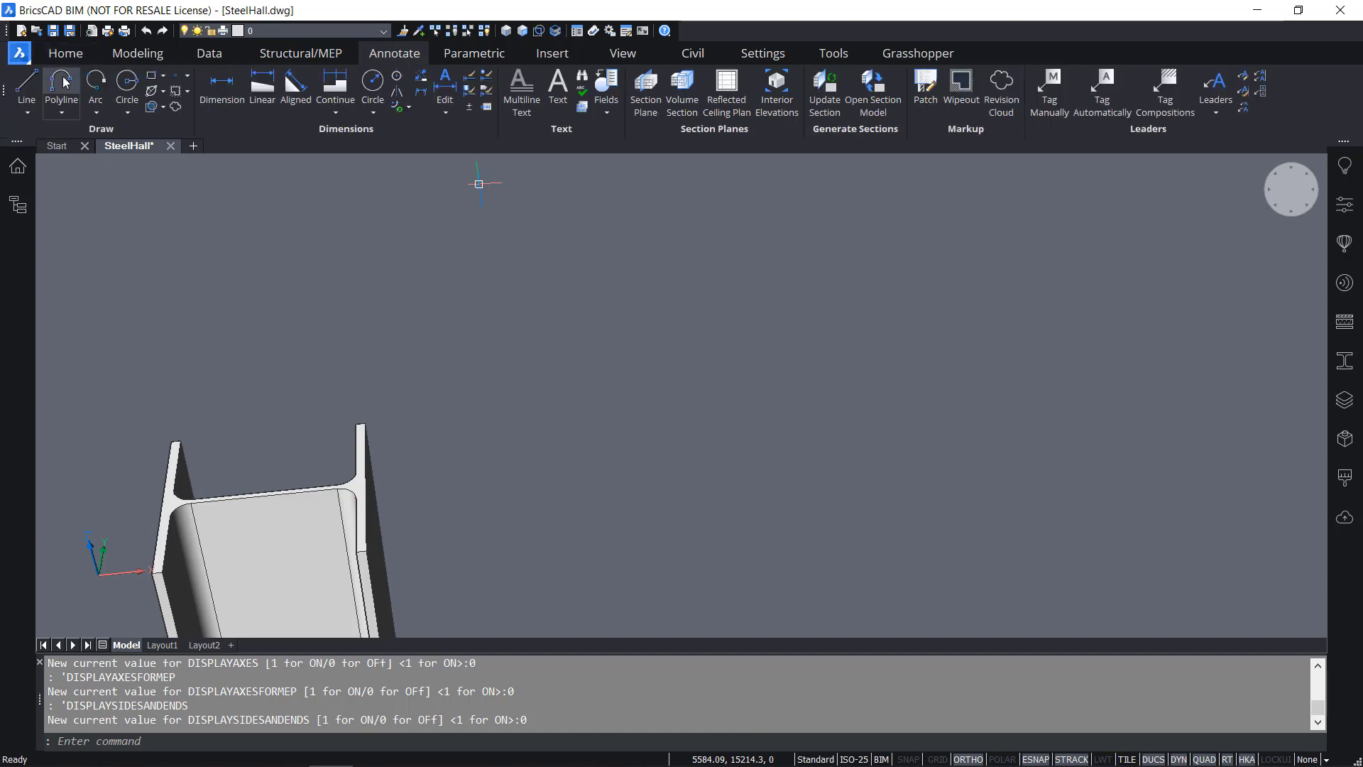
pyautogui.click(26, 84)
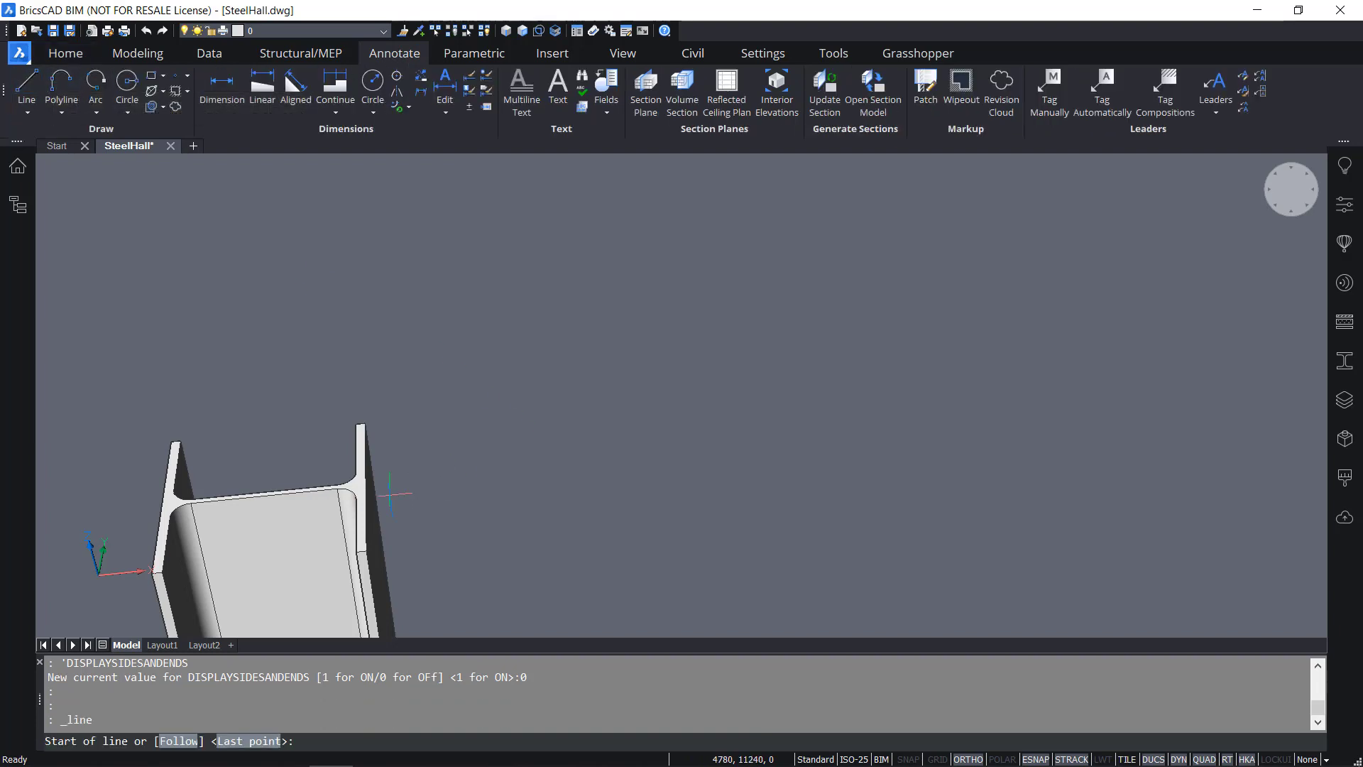
pyautogui.scroll(2, 391, 494)
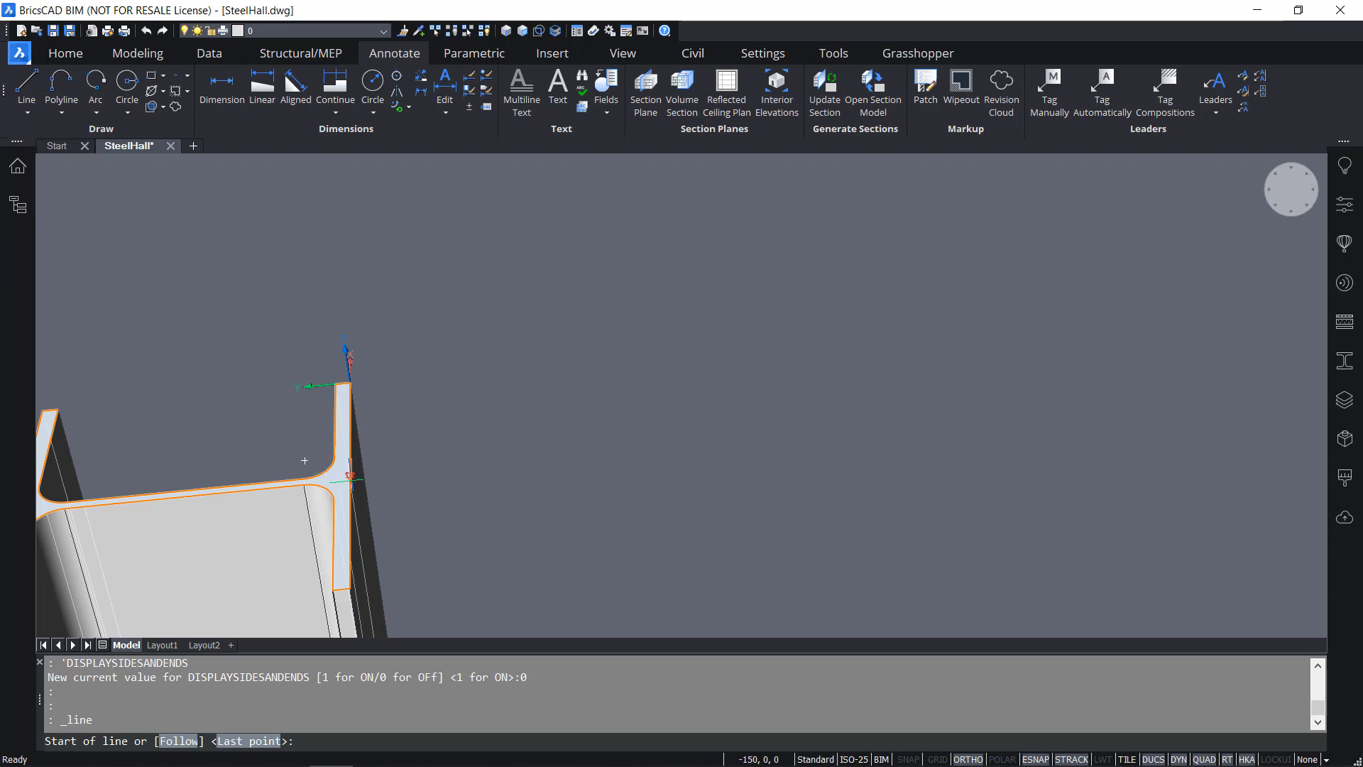
pyautogui.scroll(2, 349, 475)
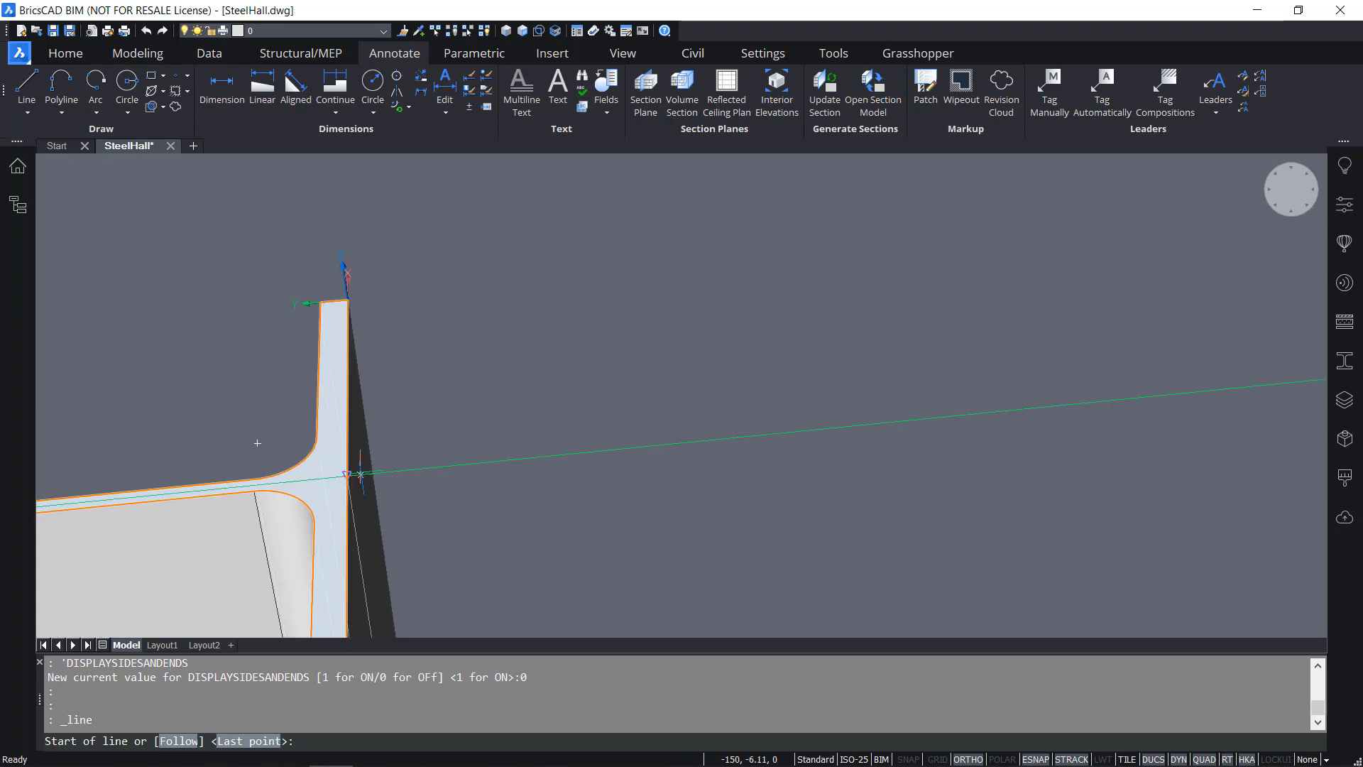
pyautogui.keyDown('shift'); pyautogui.moveTo(258, 443); pyautogui.dragTo(629, 459, button='middle'); pyautogui.keyUp('shift')
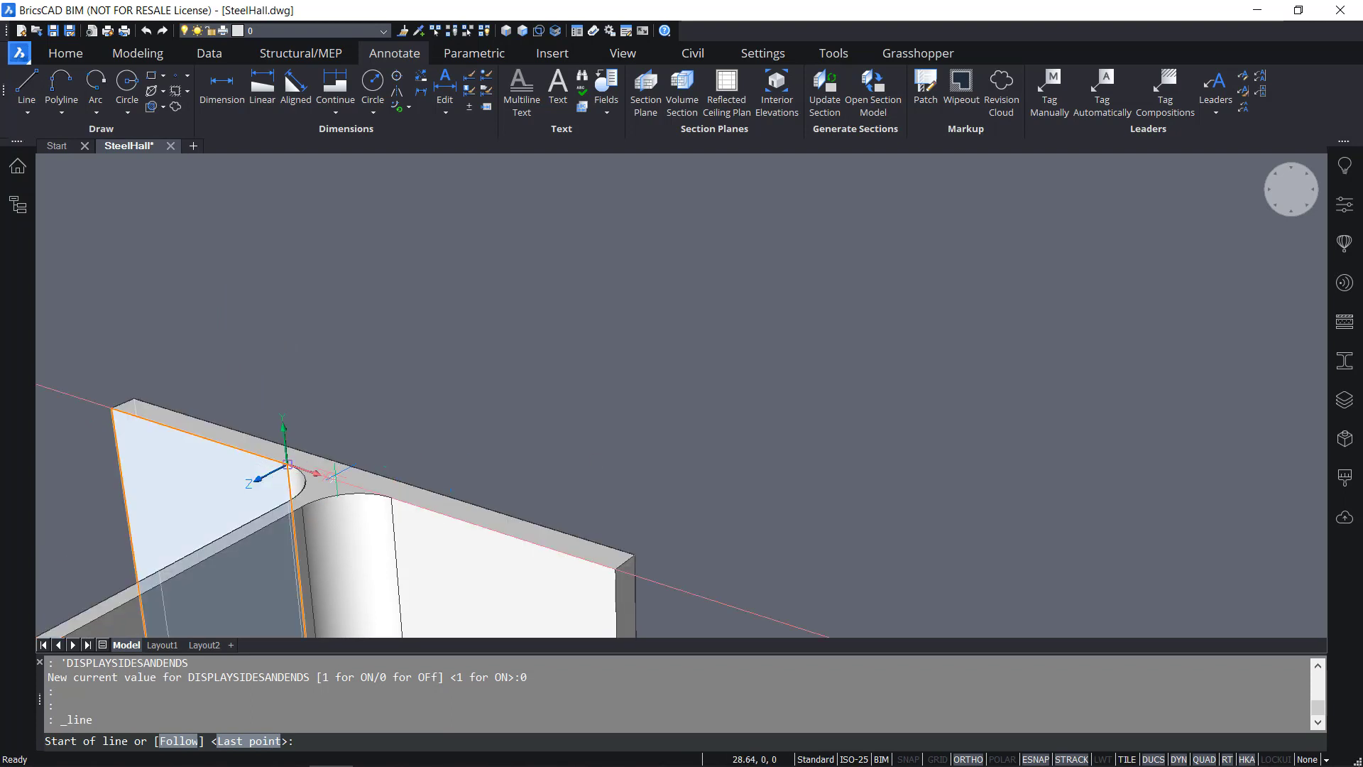
pyautogui.click(374, 466)
# End the line at the midpoint of the inner flange's top edge on the opposite column
pyautogui.scroll(-8, 489, 398)
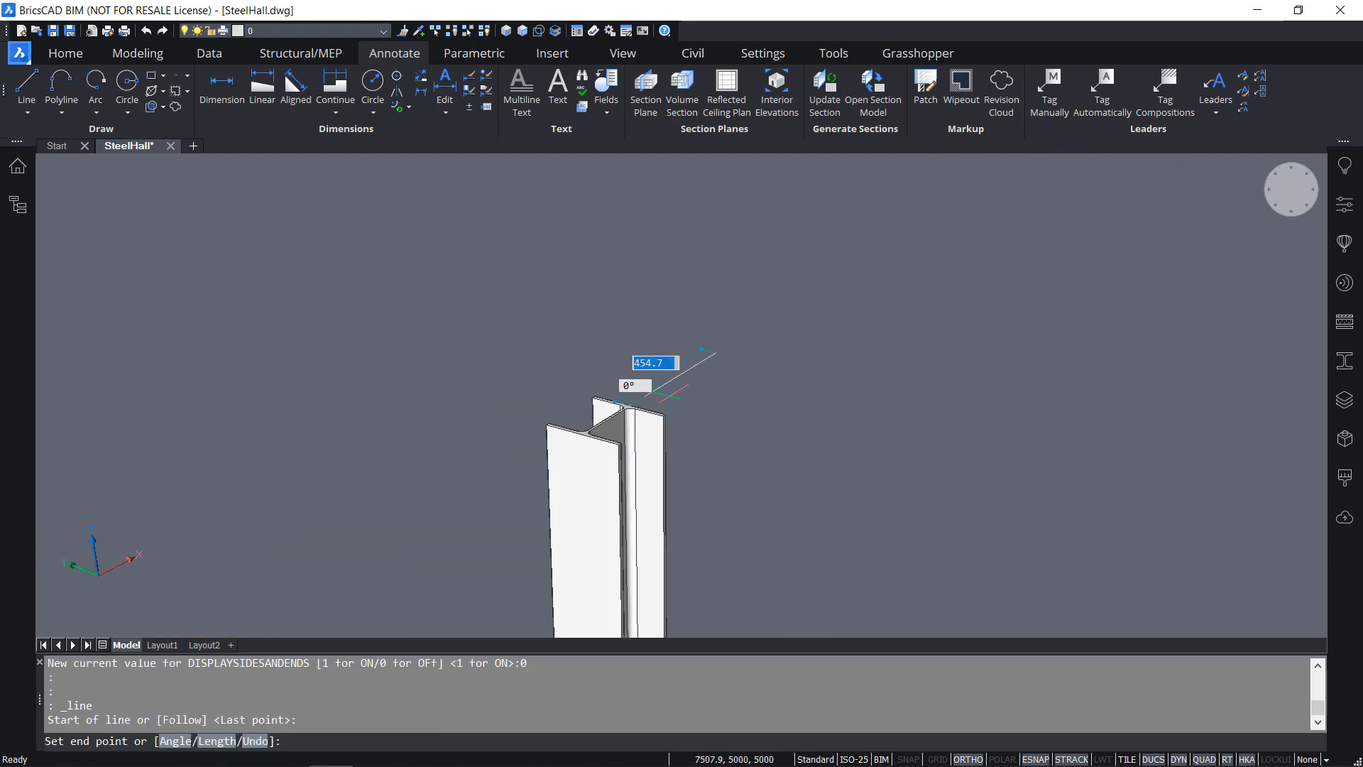
pyautogui.moveTo(947, 359); pyautogui.dragTo(731, 463, button='middle')
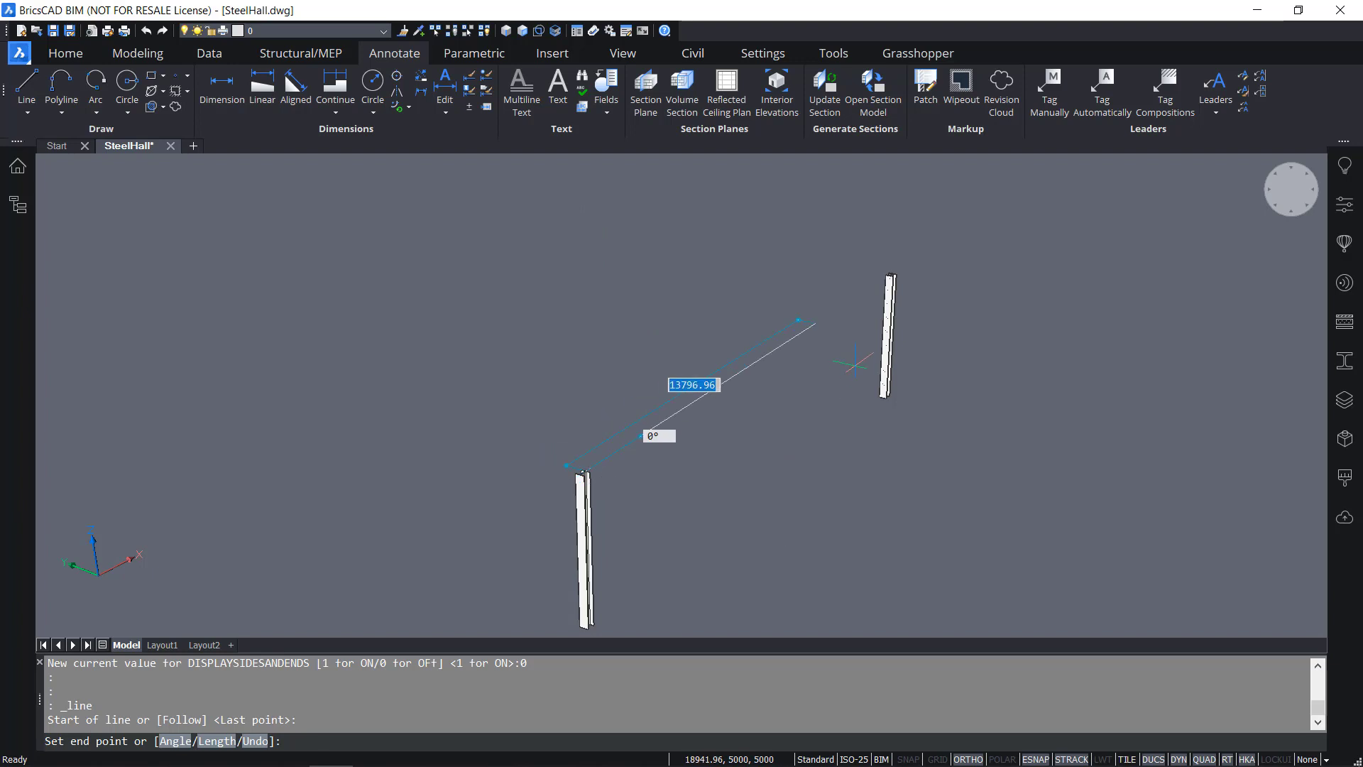
pyautogui.scroll(3, 899, 268)
pyautogui.scroll(8, 902, 277)
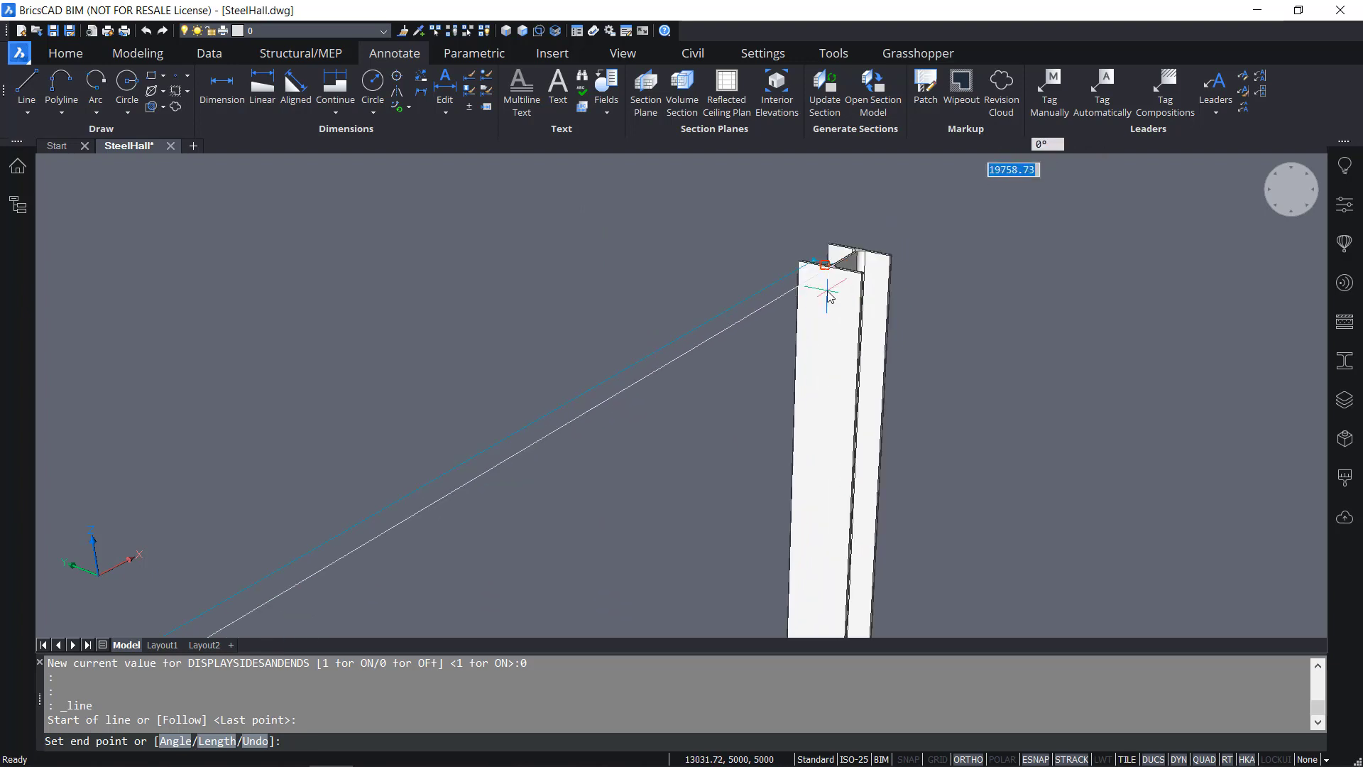
pyautogui.scroll(2, 827, 284)
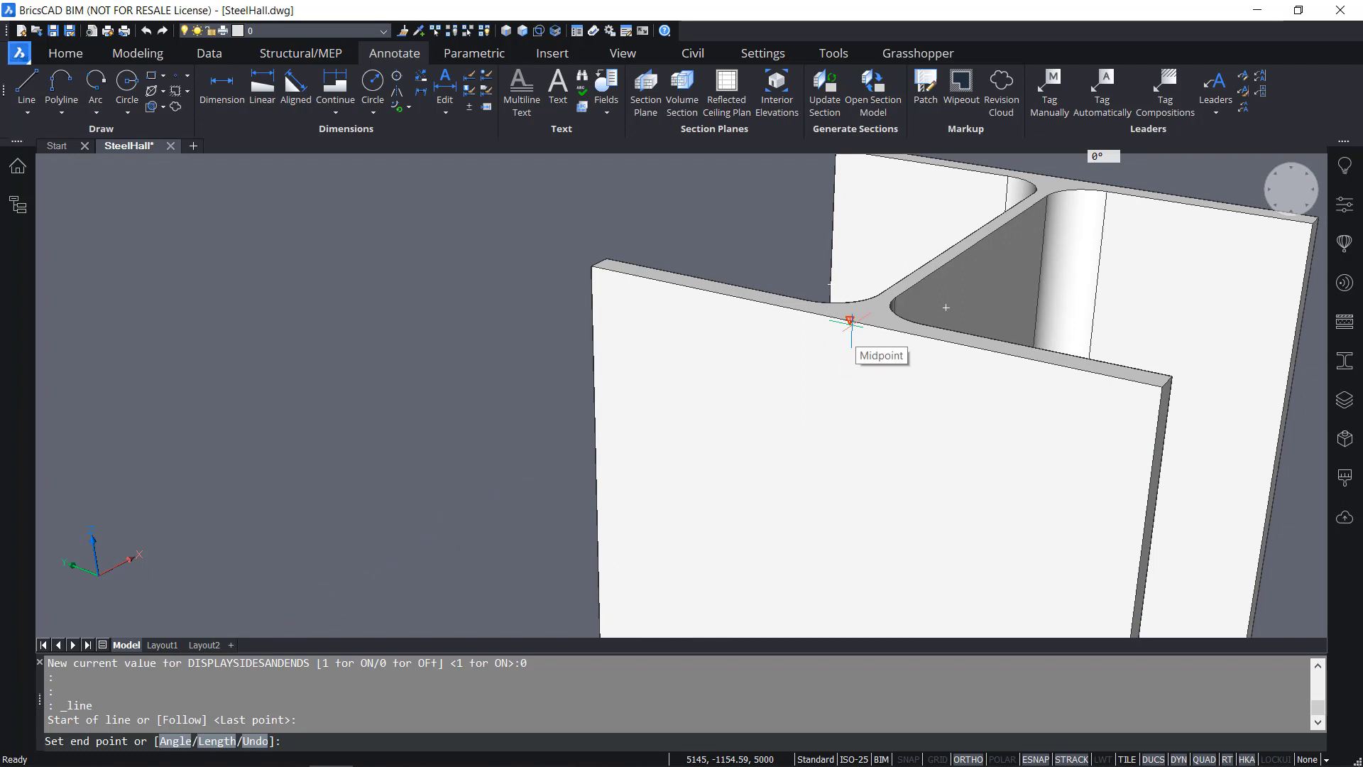
pyautogui.click(851, 322)
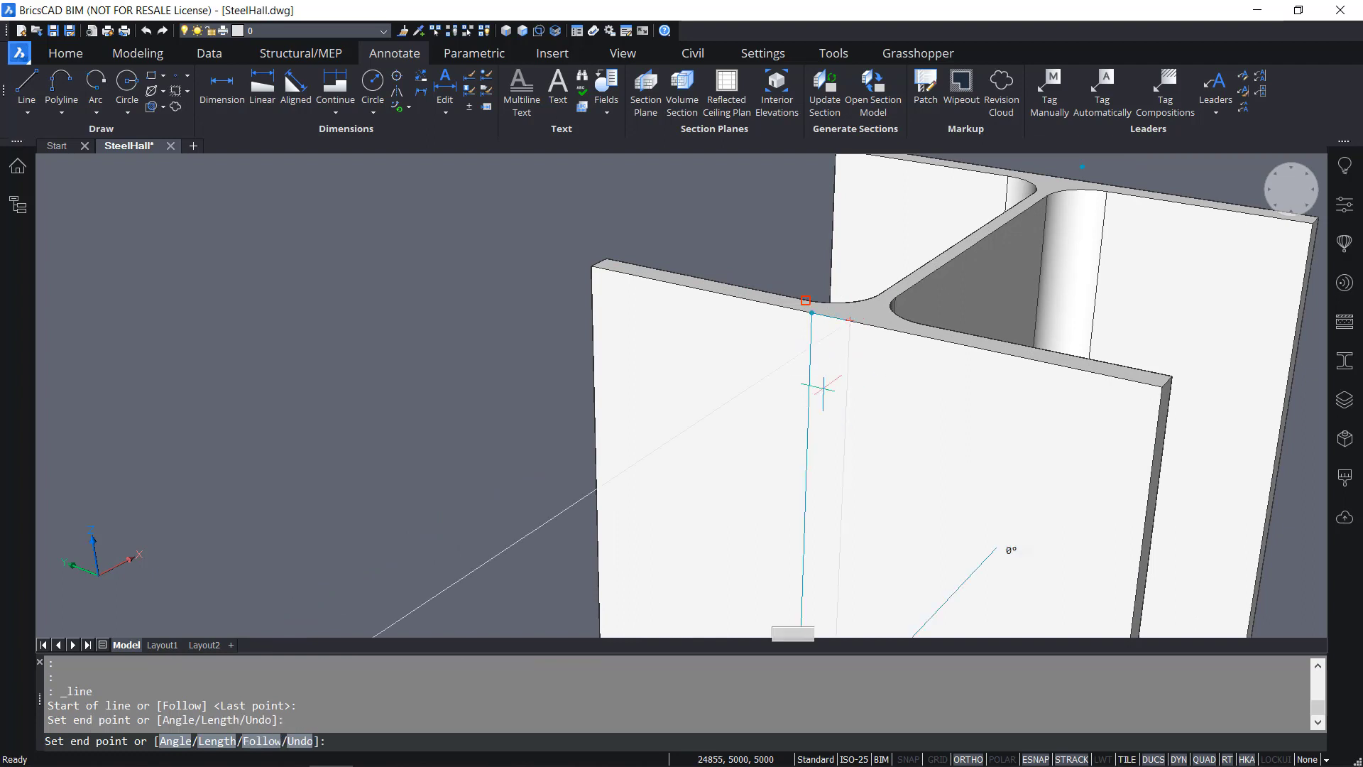
pyautogui.press('Return')
pyautogui.click(833, 485)
pyautogui.scroll(-4, 859, 494)
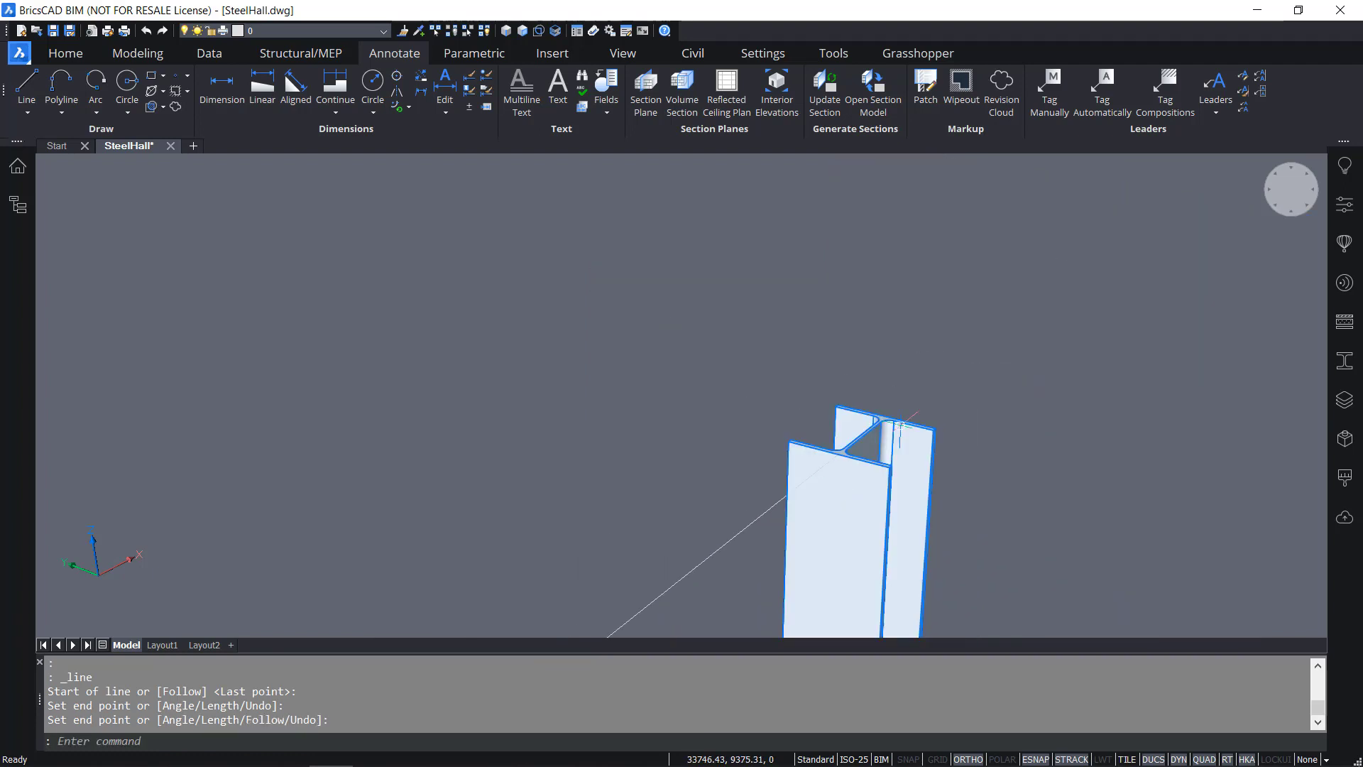
pyautogui.press('Escape')
# Inspect the connecting line from the front with perspective turned off, then restore perspective and an angled view
pyautogui.click(1281, 215)
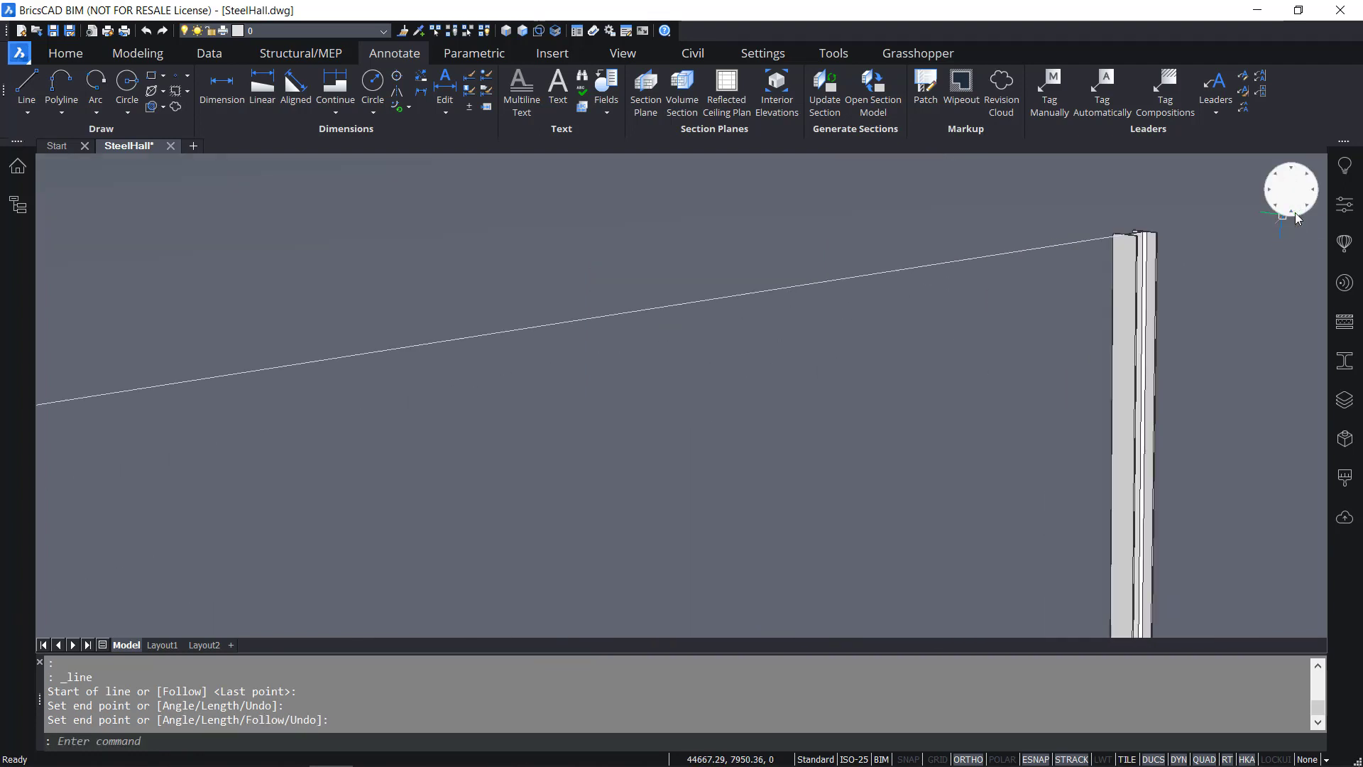
pyautogui.rightClick(1278, 213)
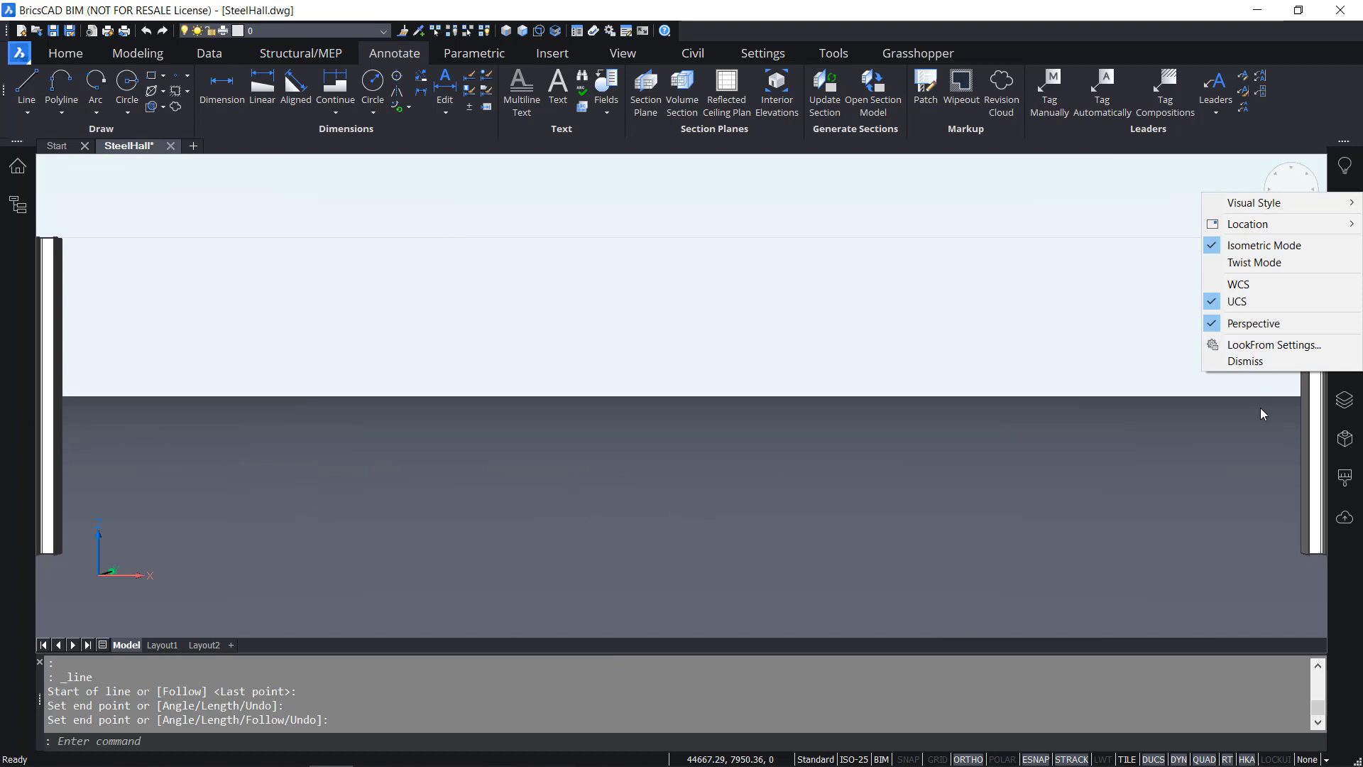
pyautogui.click(1276, 325)
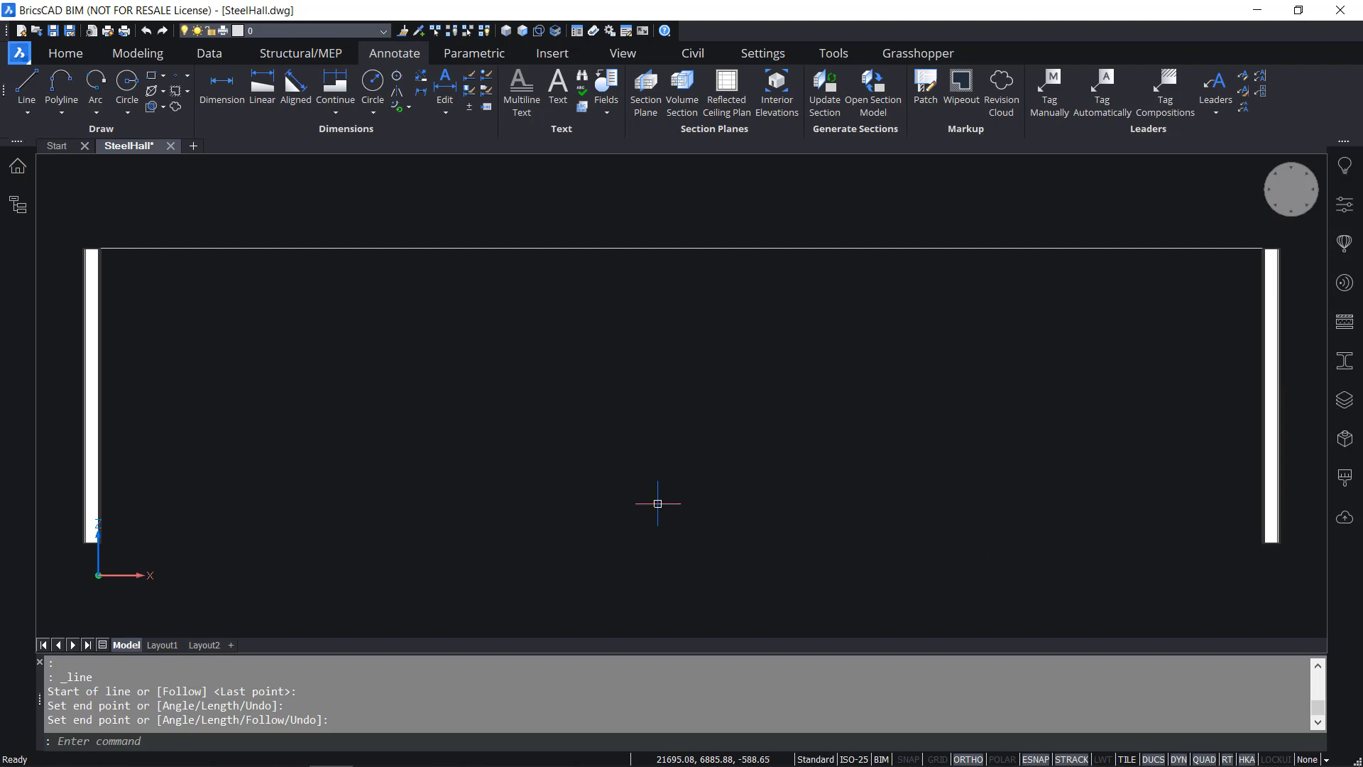
pyautogui.click(594, 338)
pyautogui.click(474, 215)
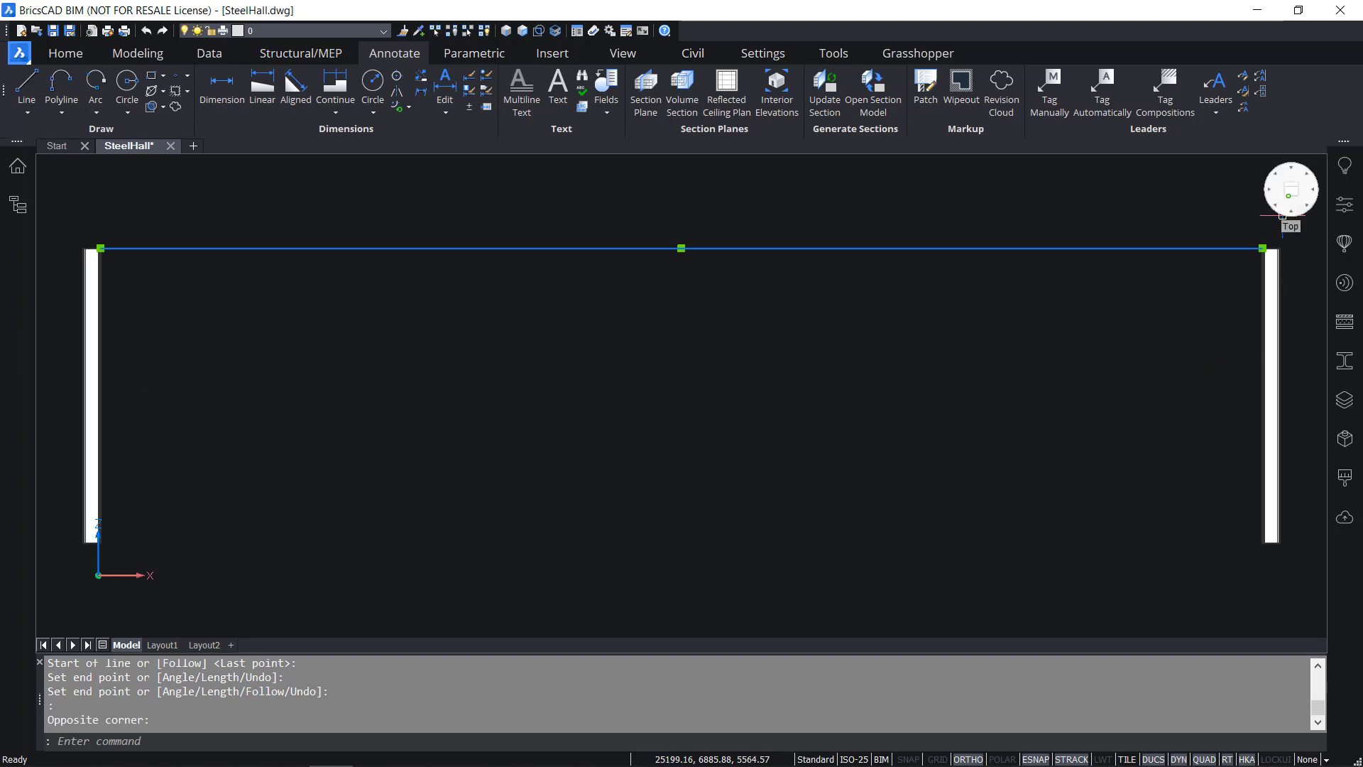
pyautogui.rightClick(1282, 213)
pyautogui.click(1243, 326)
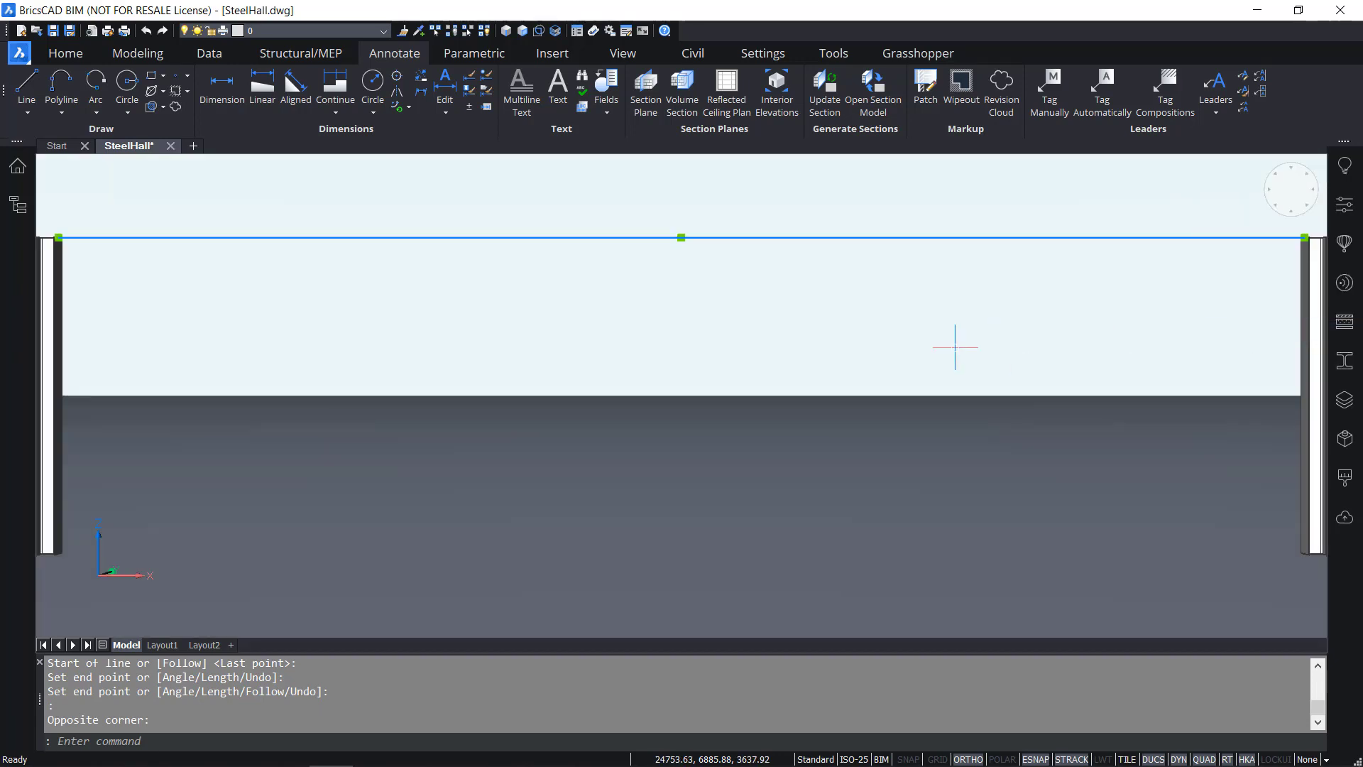
pyautogui.keyDown('shift'); pyautogui.moveTo(835, 374); pyautogui.dragTo(885, 418, button='middle'); pyautogui.keyUp('shift')
pyautogui.scroll(-2, 951, 367)
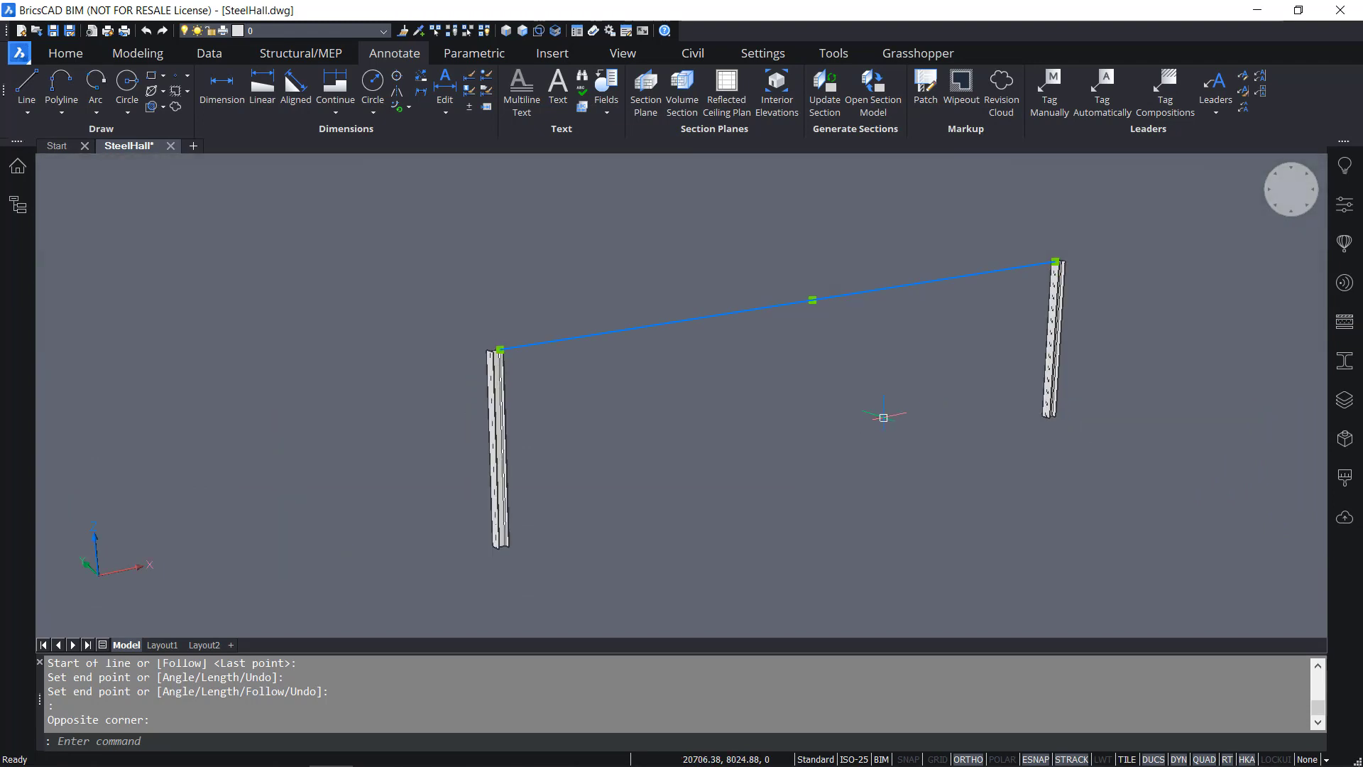
pyautogui.press('Escape')
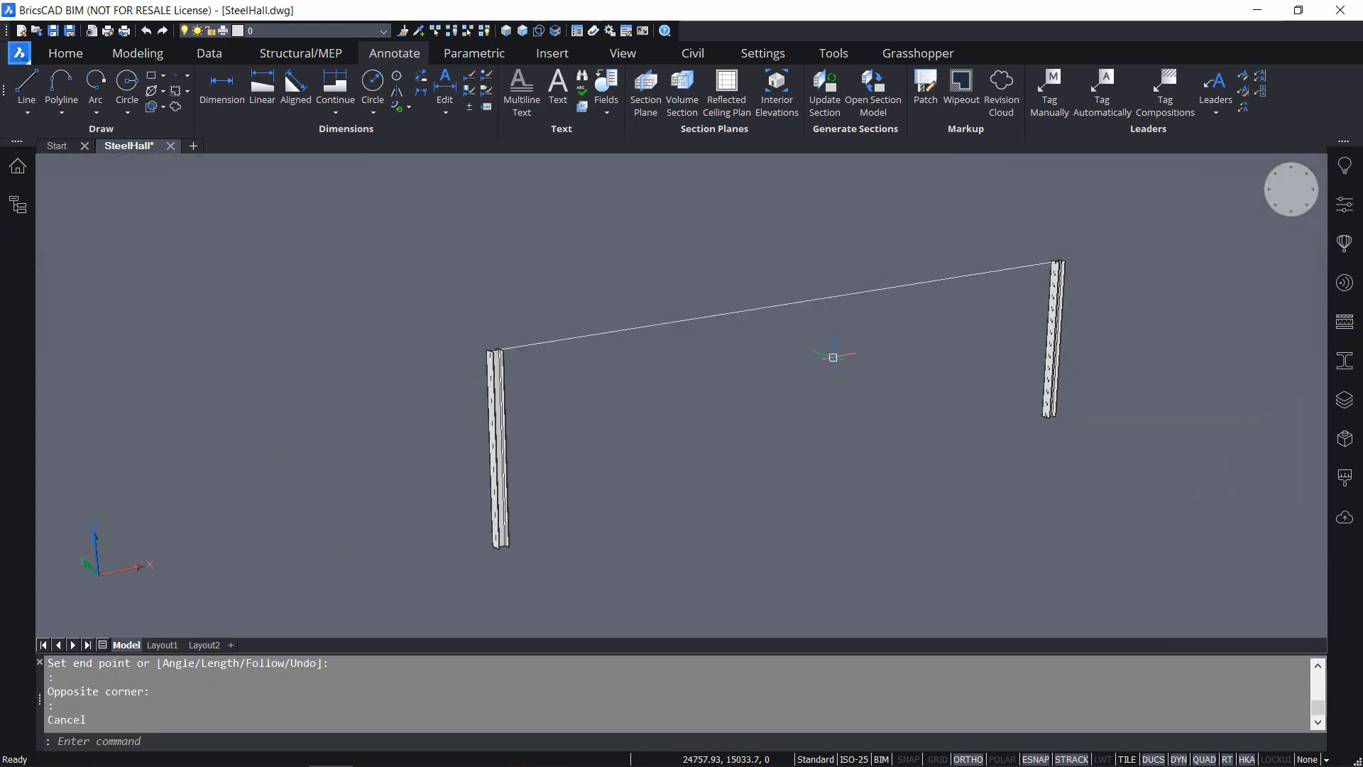
# Move the connecting line between the two columns 400 mm straight down with the manipulator
pyautogui.click(793, 296)
pyautogui.moveTo(786, 302)
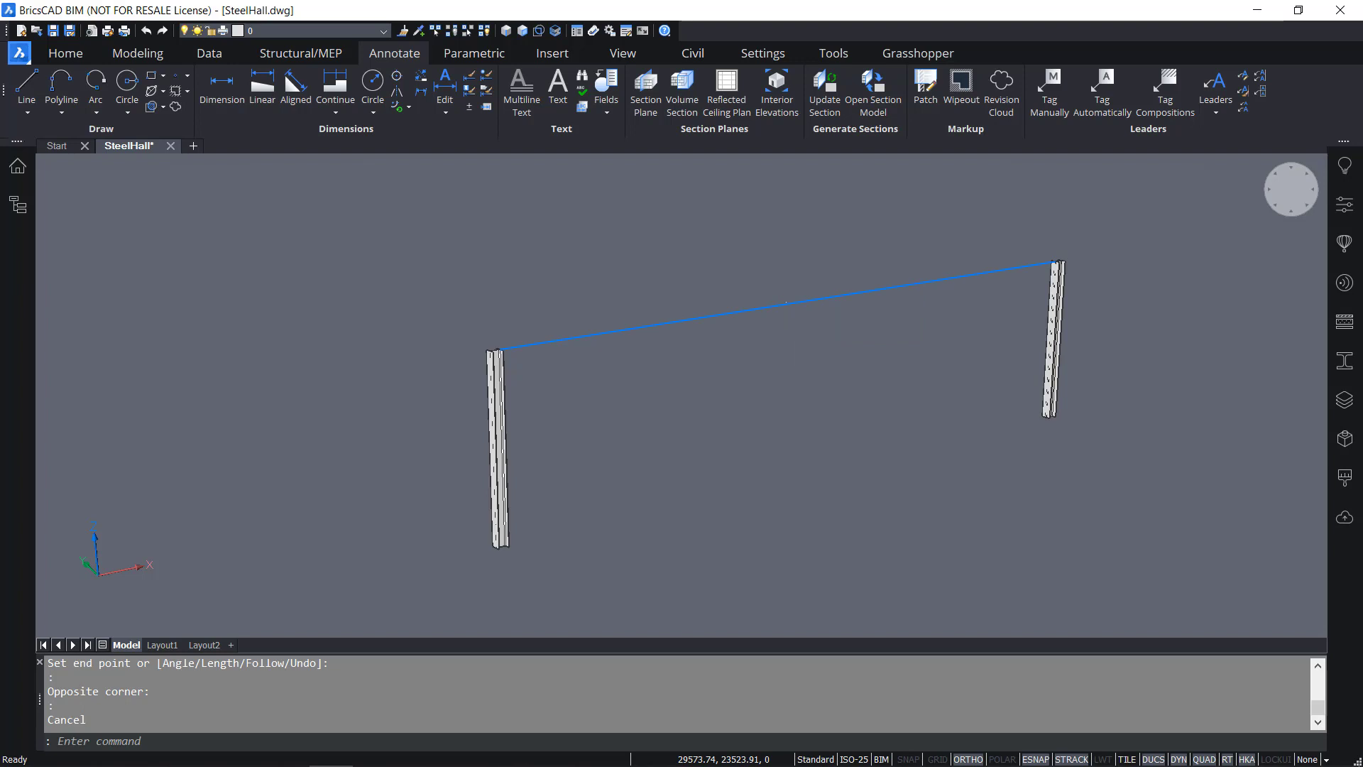
pyautogui.click(787, 302)
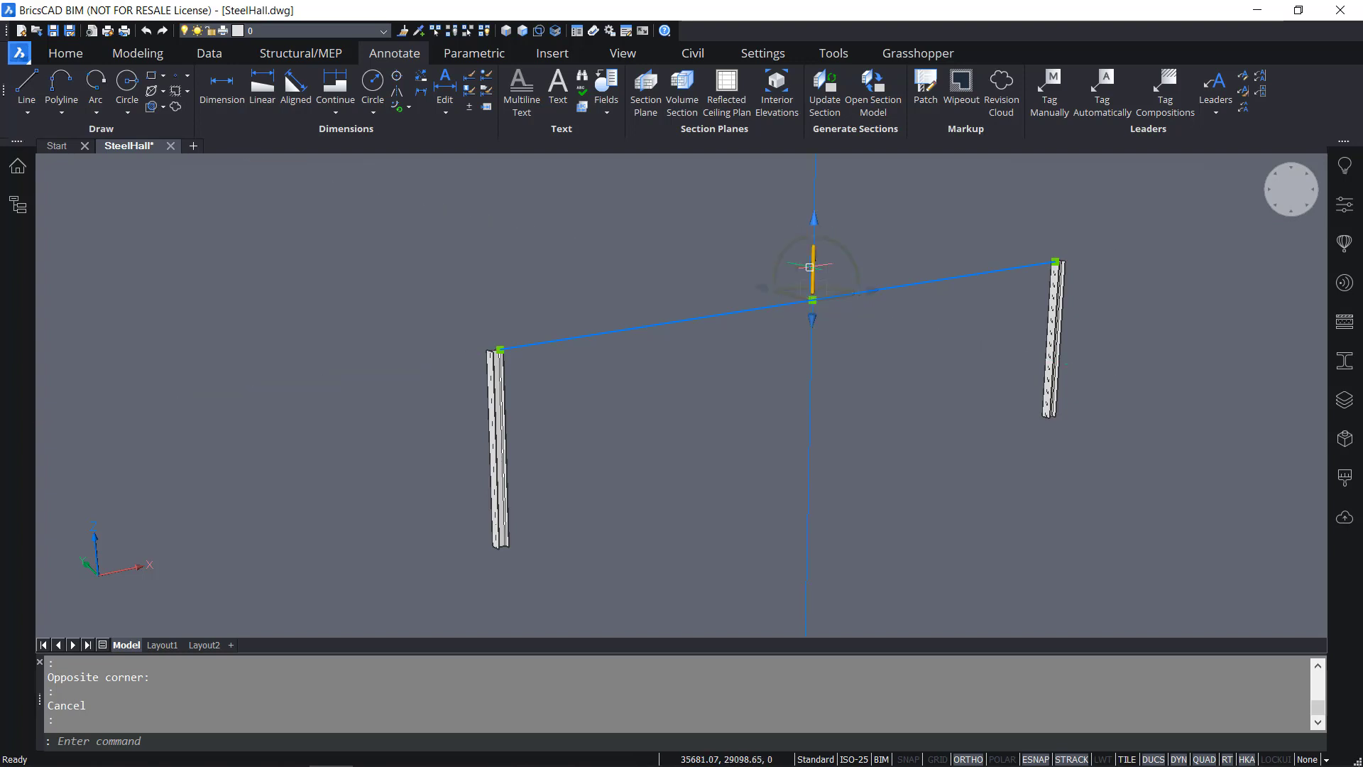
pyautogui.moveTo(810, 267); pyautogui.dragTo(800, 514)
pyautogui.write('400')
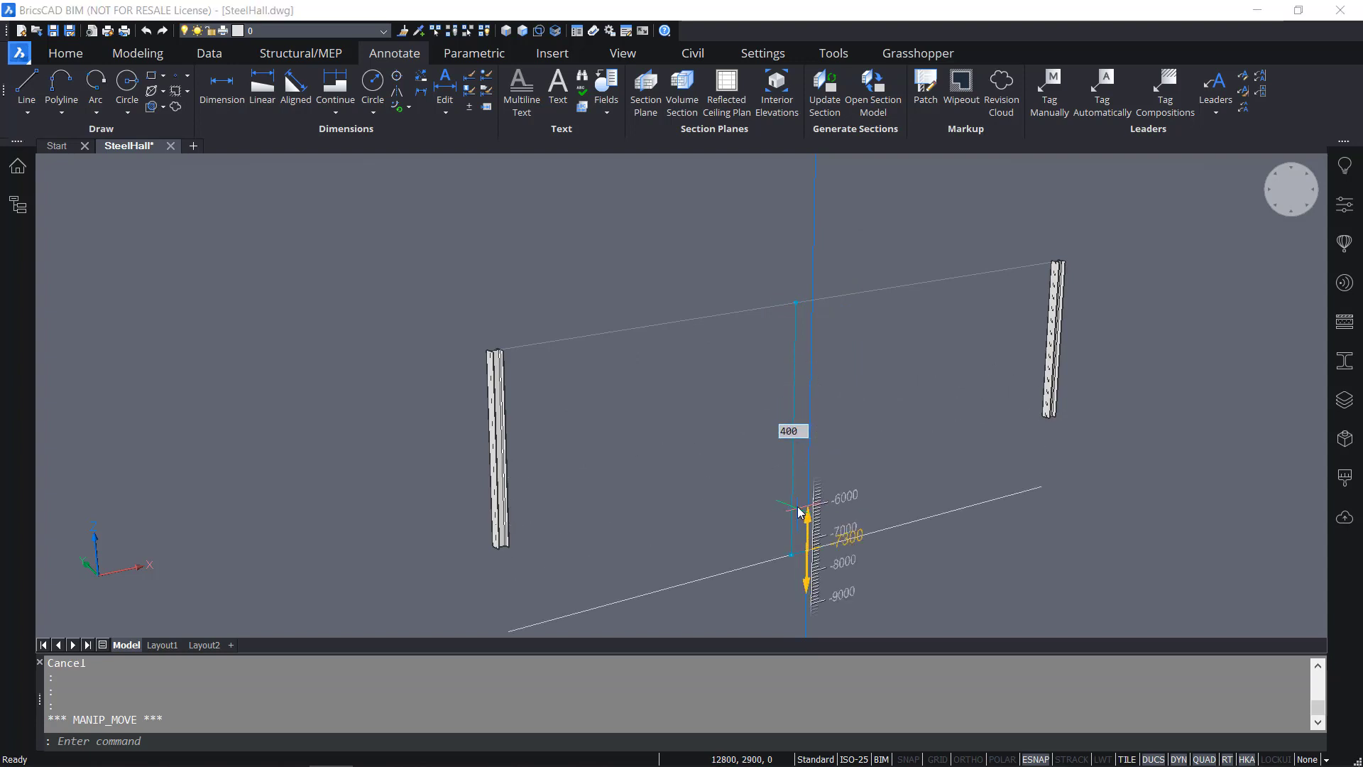
pyautogui.press('Return')
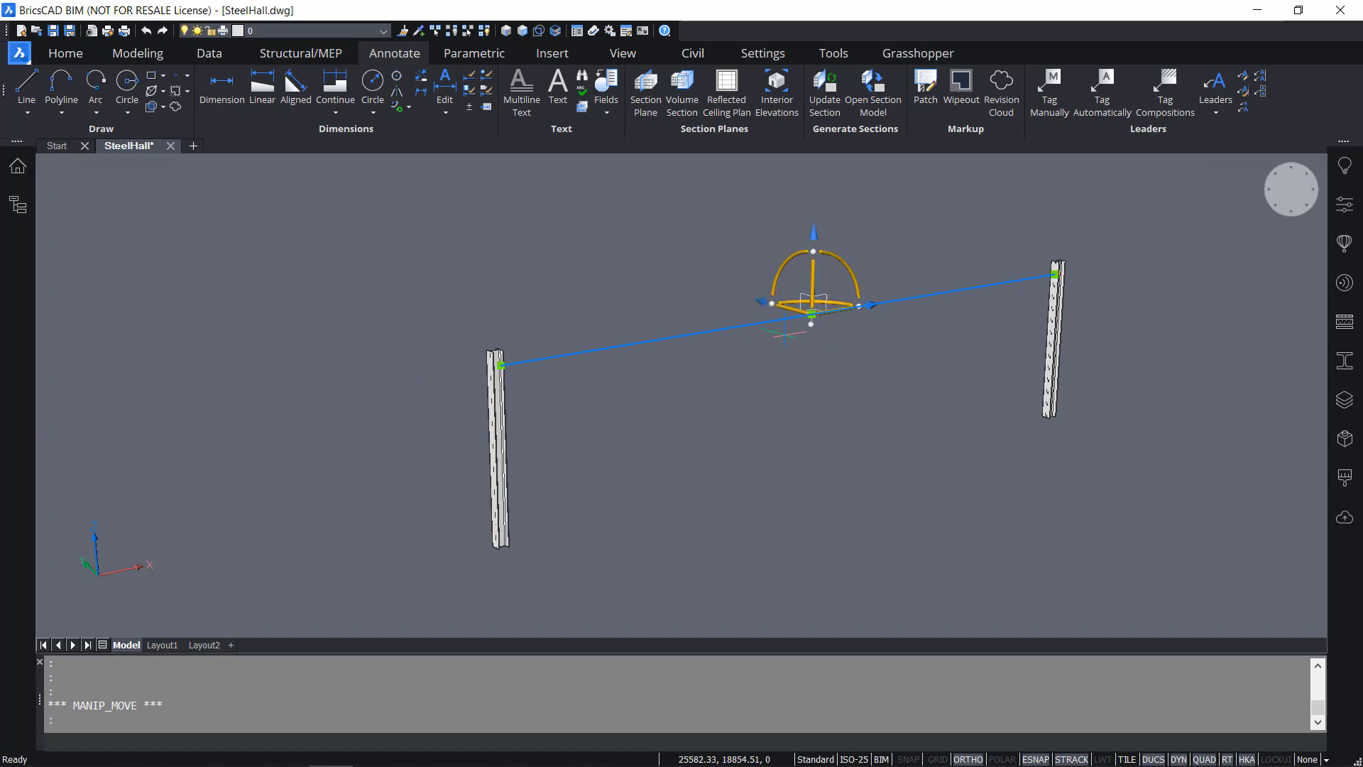
pyautogui.press('Escape')
# Draw a 1400 mm vertical line upward from the midpoint of the horizontal connecting line
pyautogui.keyDown('shift'); pyautogui.moveTo(813, 358); pyautogui.dragTo(791, 399, button='middle'); pyautogui.keyUp('shift')
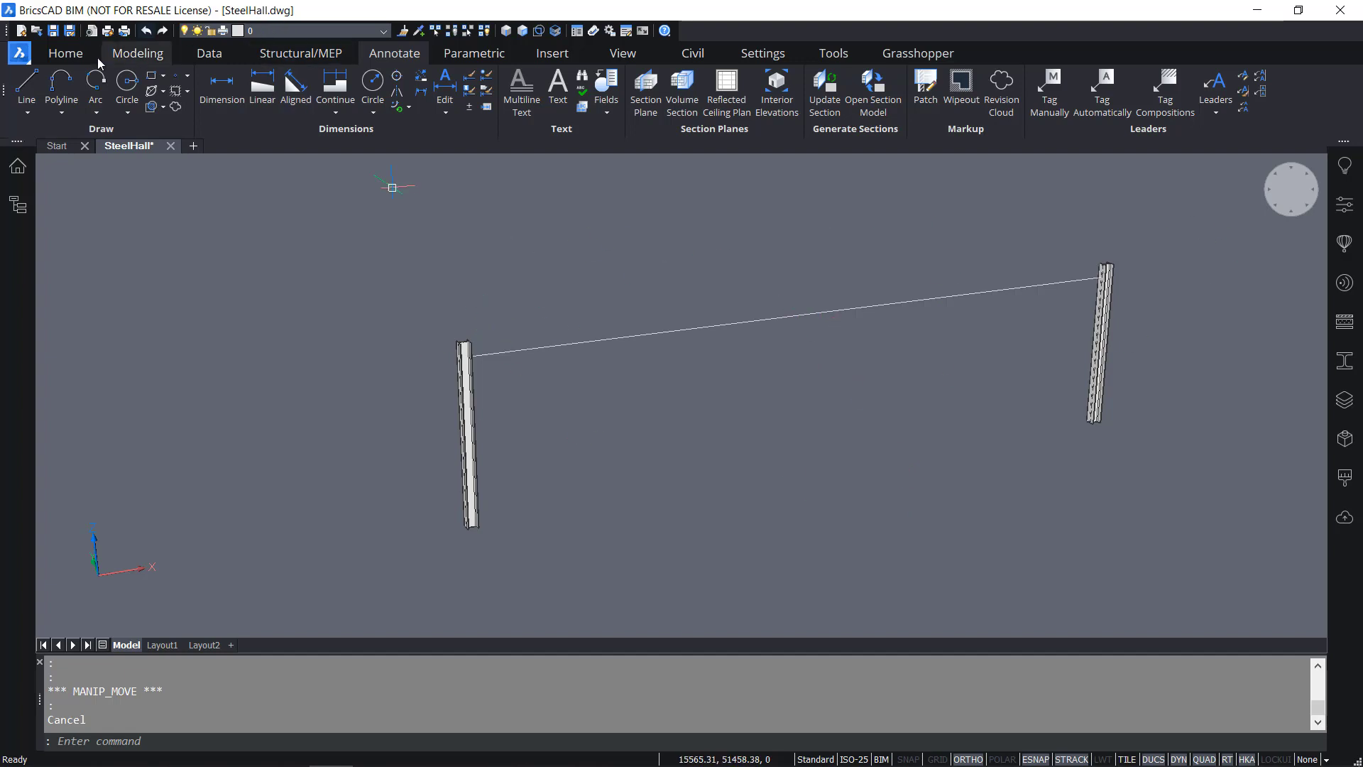
pyautogui.click(25, 86)
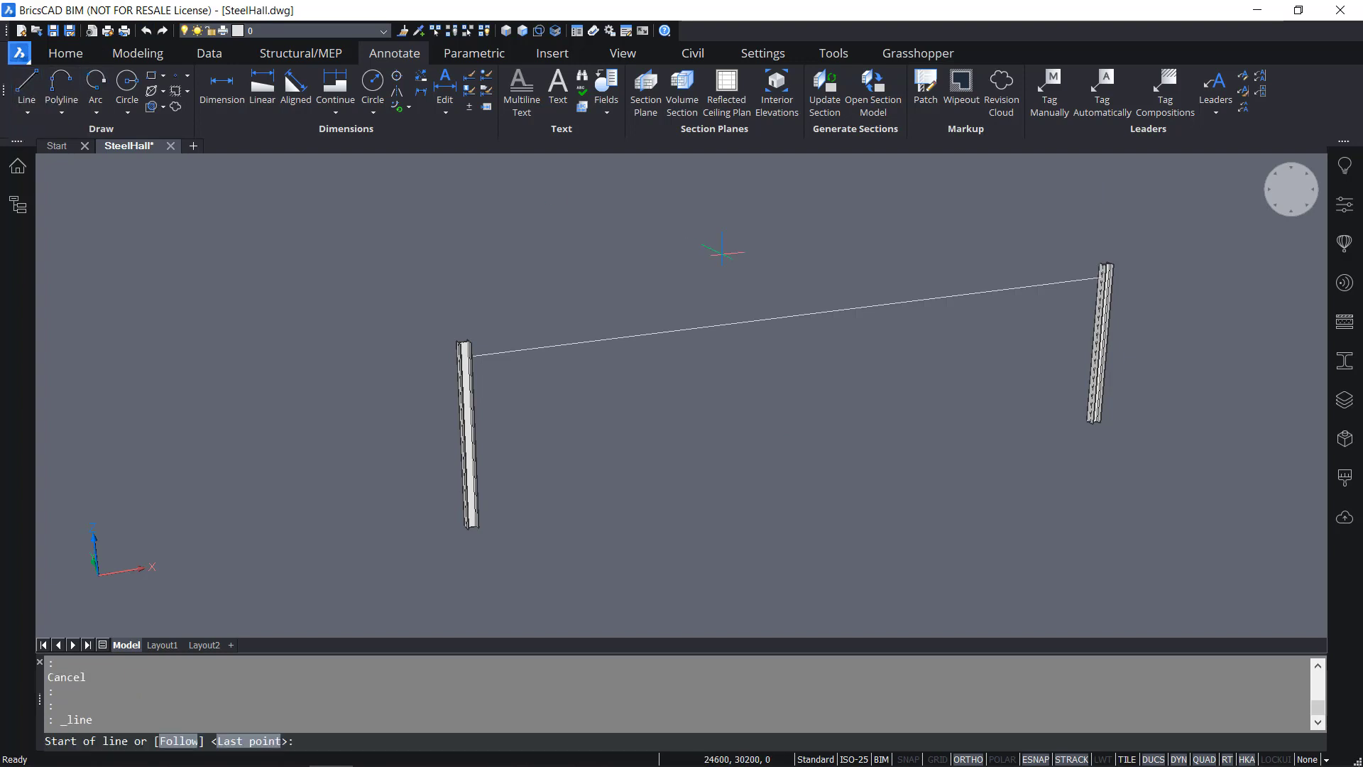
pyautogui.click(814, 313)
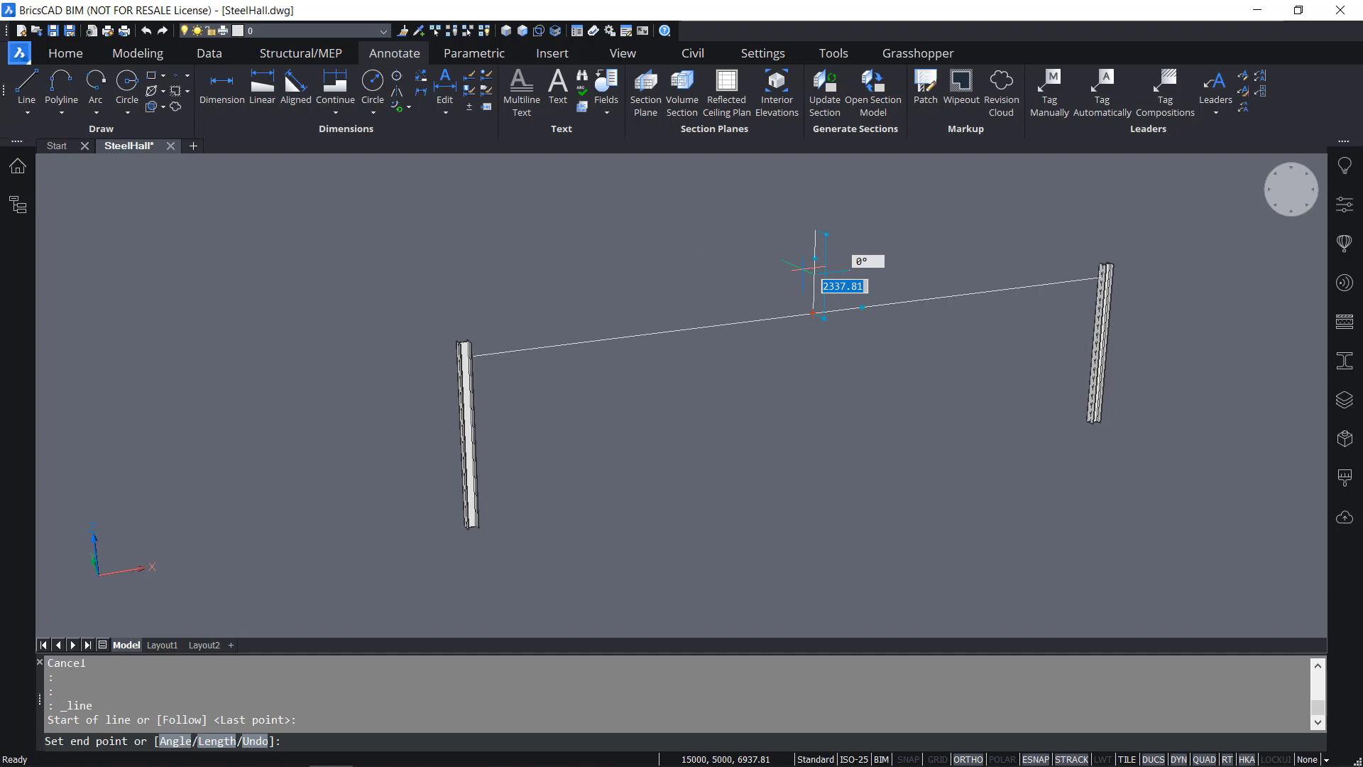
pyautogui.keyDown('shift'); pyautogui.moveTo(814, 267); pyautogui.dragTo(849, 264, button='middle'); pyautogui.keyUp('shift')
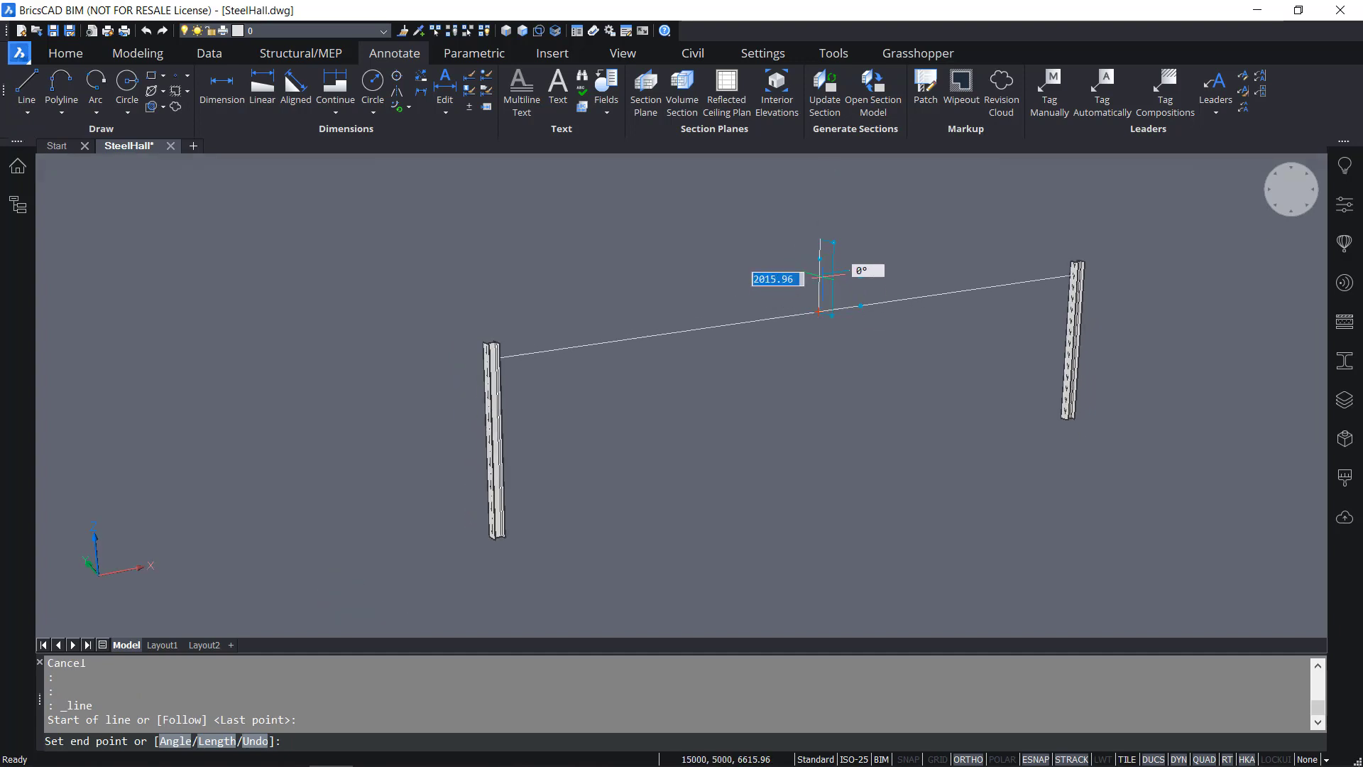
pyautogui.write('140')
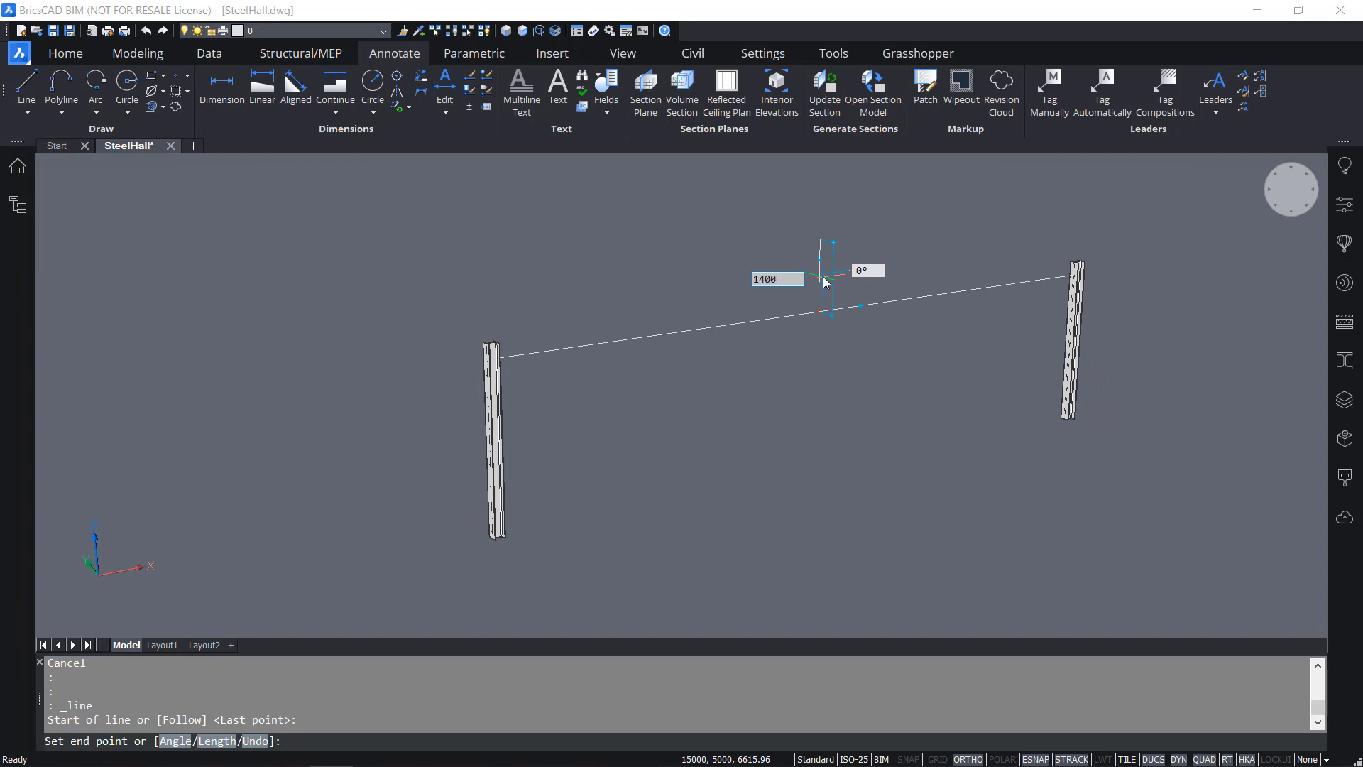
pyautogui.write('0')
pyautogui.press('Return')
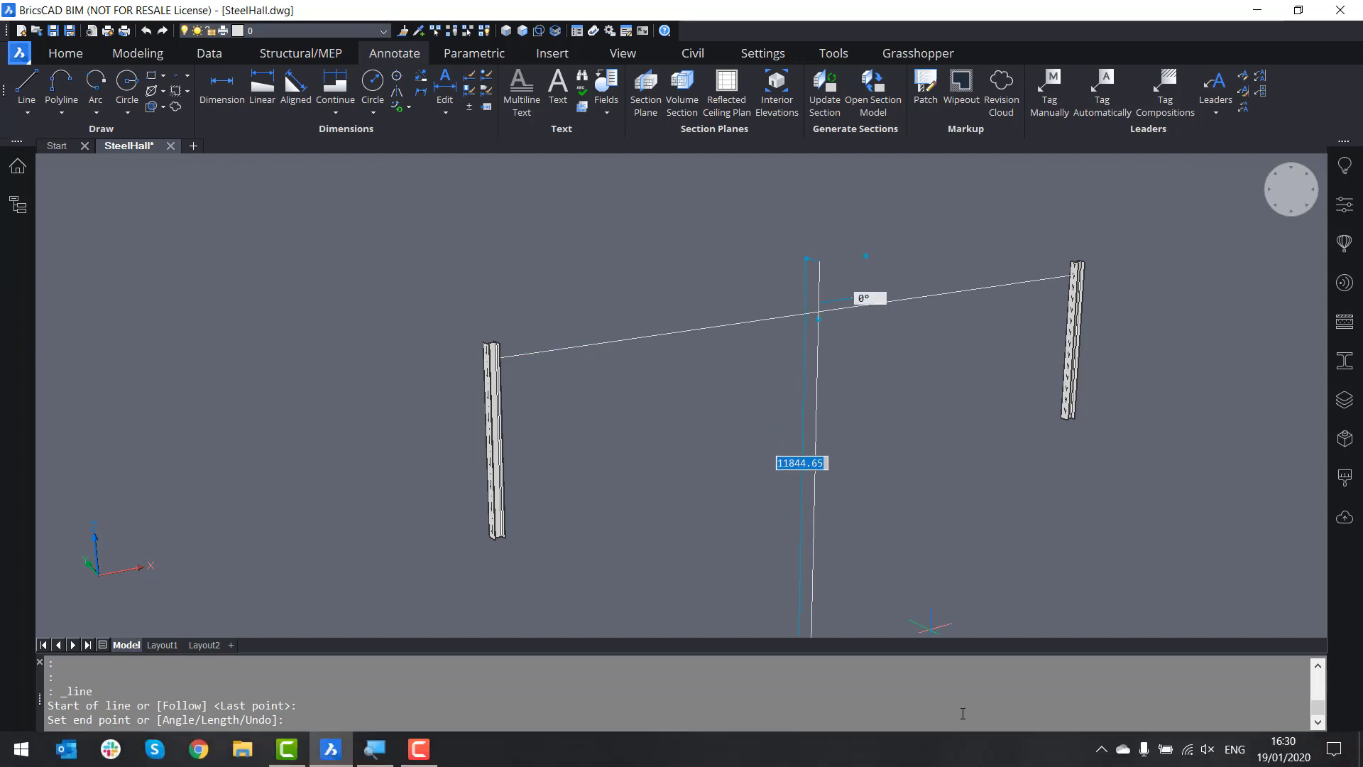
# Turn orthogonal mode off and continue the line down to the top midpoint of the first column's inner flange
pyautogui.click(967, 759)
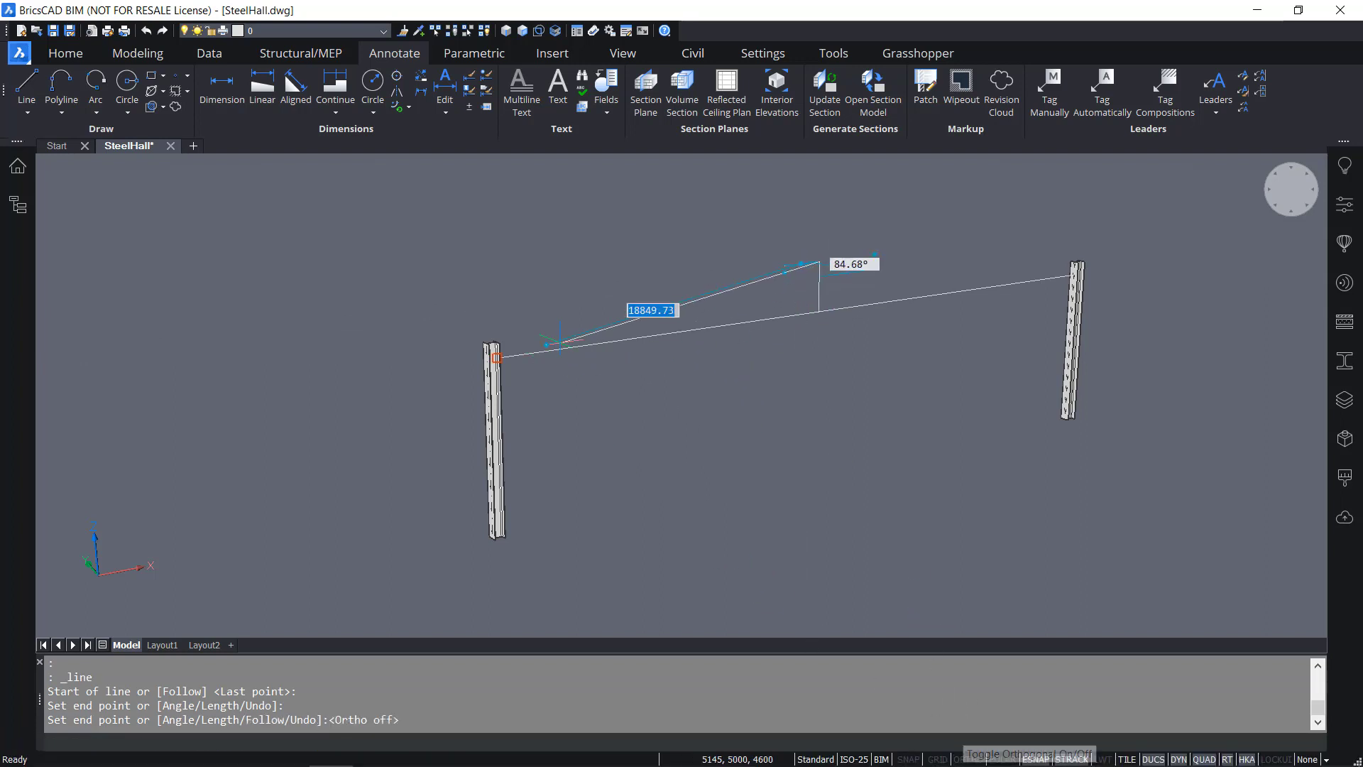
pyautogui.scroll(6, 517, 332)
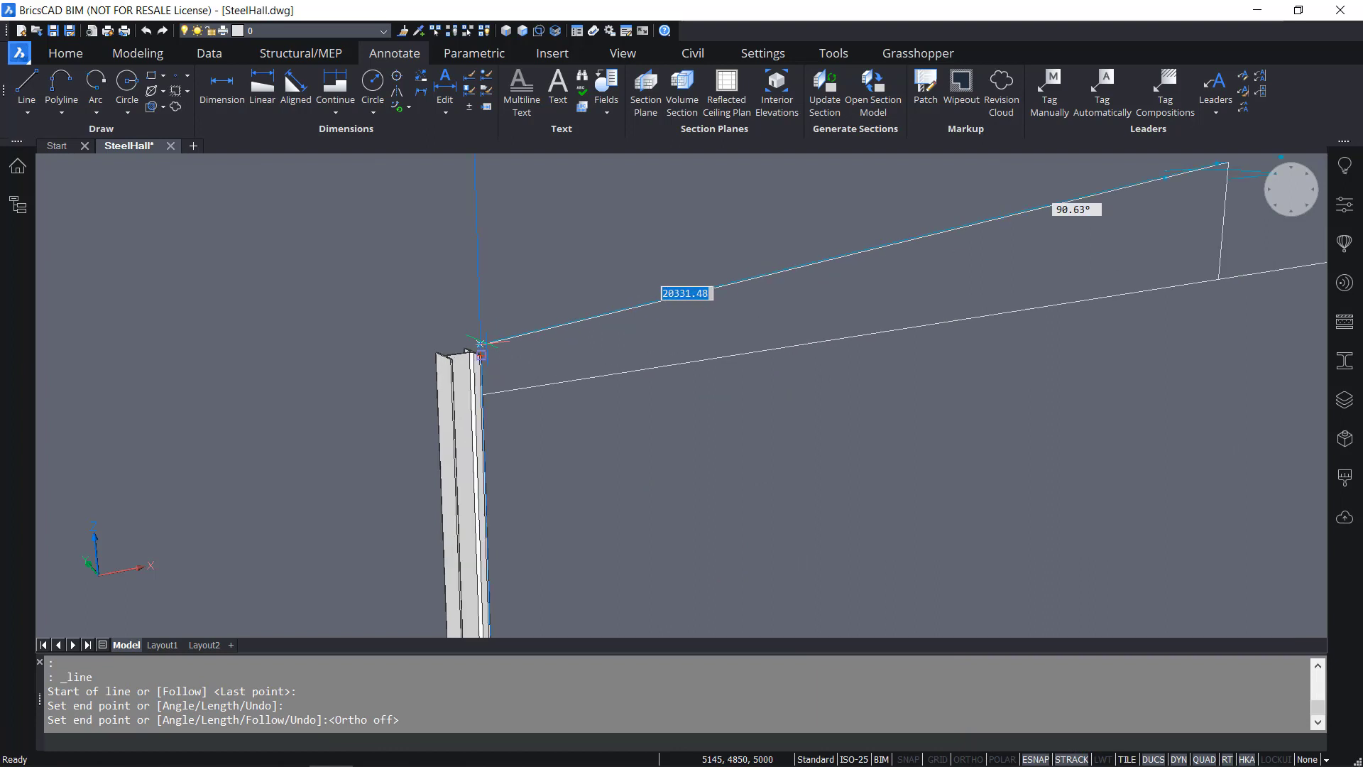
pyautogui.scroll(2, 448, 361)
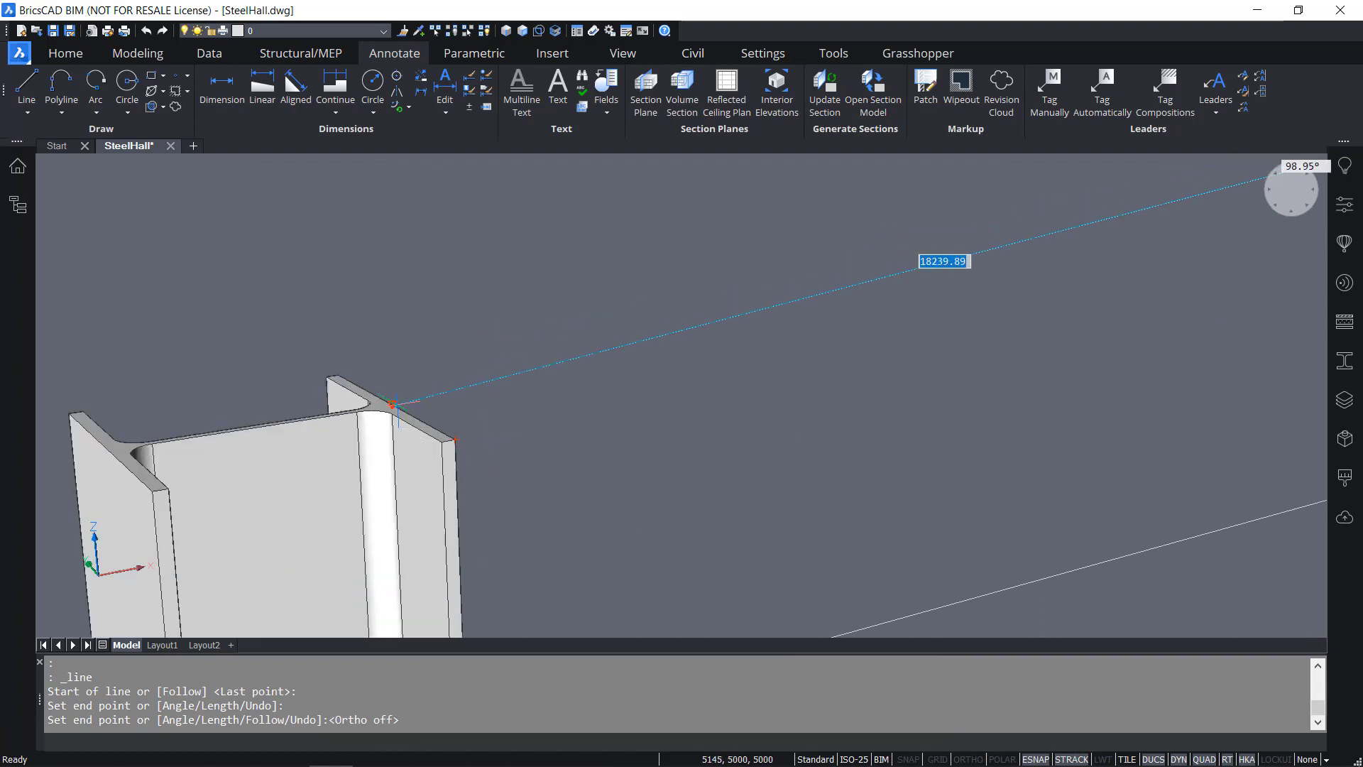
pyautogui.click(392, 404)
pyautogui.press('Return')
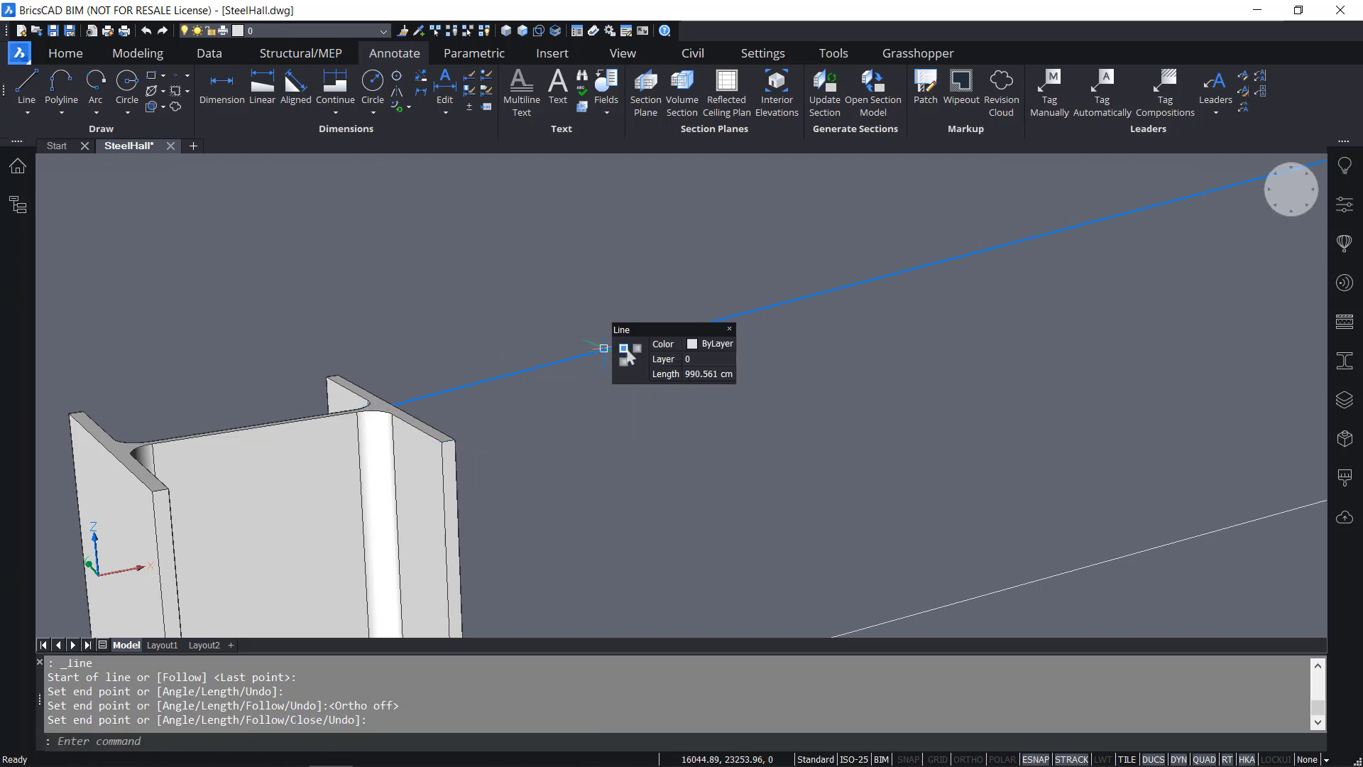
# Examine the outline of the sloped, vertical and horizontal axis lines between the two columns
pyautogui.scroll(-6, 603, 348)
pyautogui.keyDown('shift'); pyautogui.moveTo(785, 365); pyautogui.dragTo(645, 359, button='middle'); pyautogui.keyUp('shift')
pyautogui.scroll(2, 639, 323)
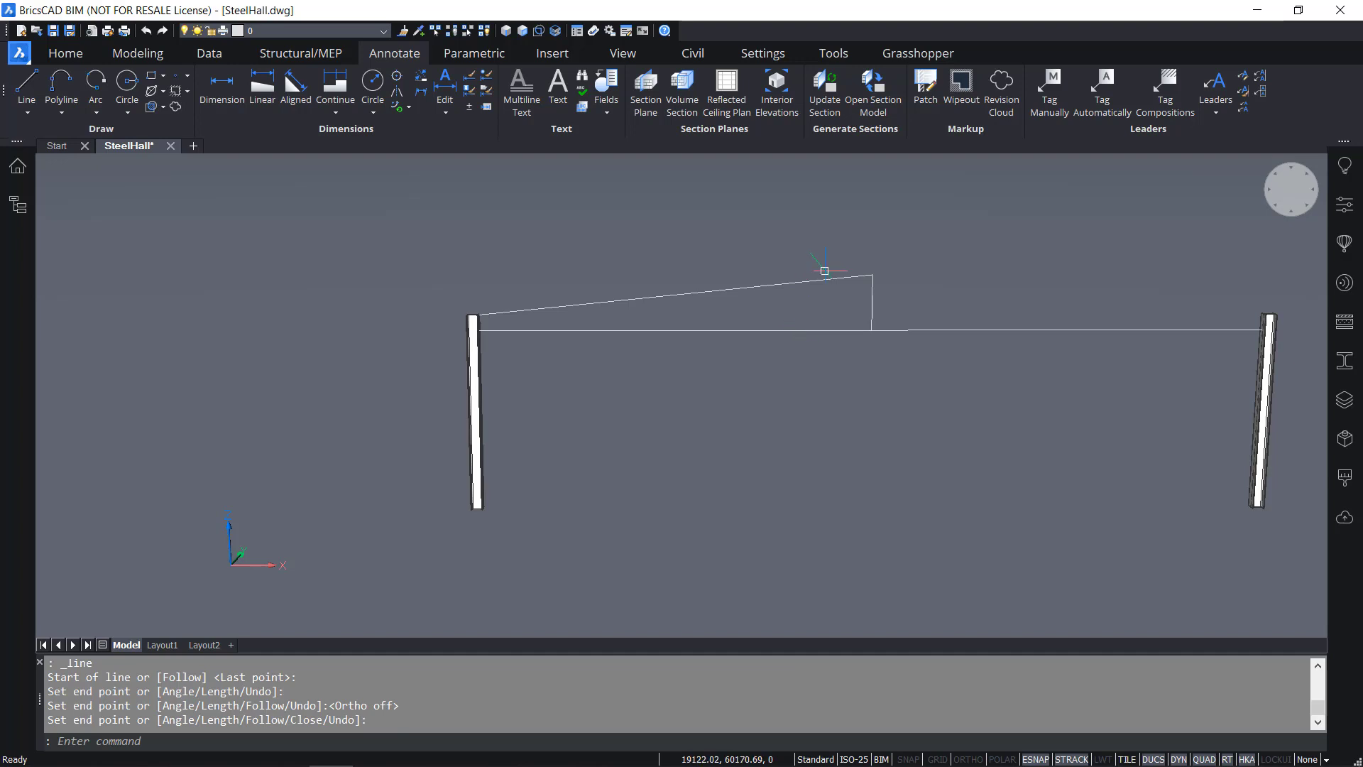
pyautogui.moveTo(872, 291)
pyautogui.moveTo(868, 329)
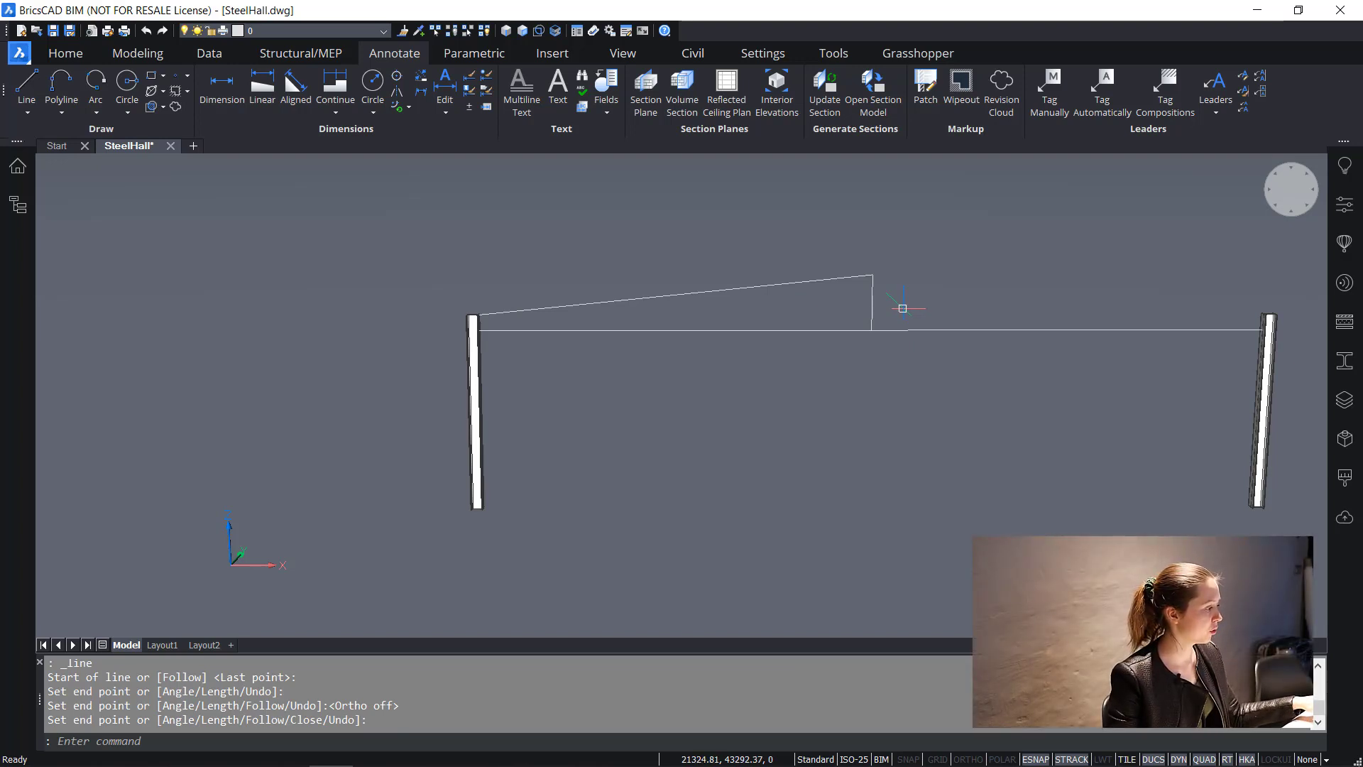
pyautogui.click(731, 285)
pyautogui.click(729, 310)
pyautogui.click(739, 362)
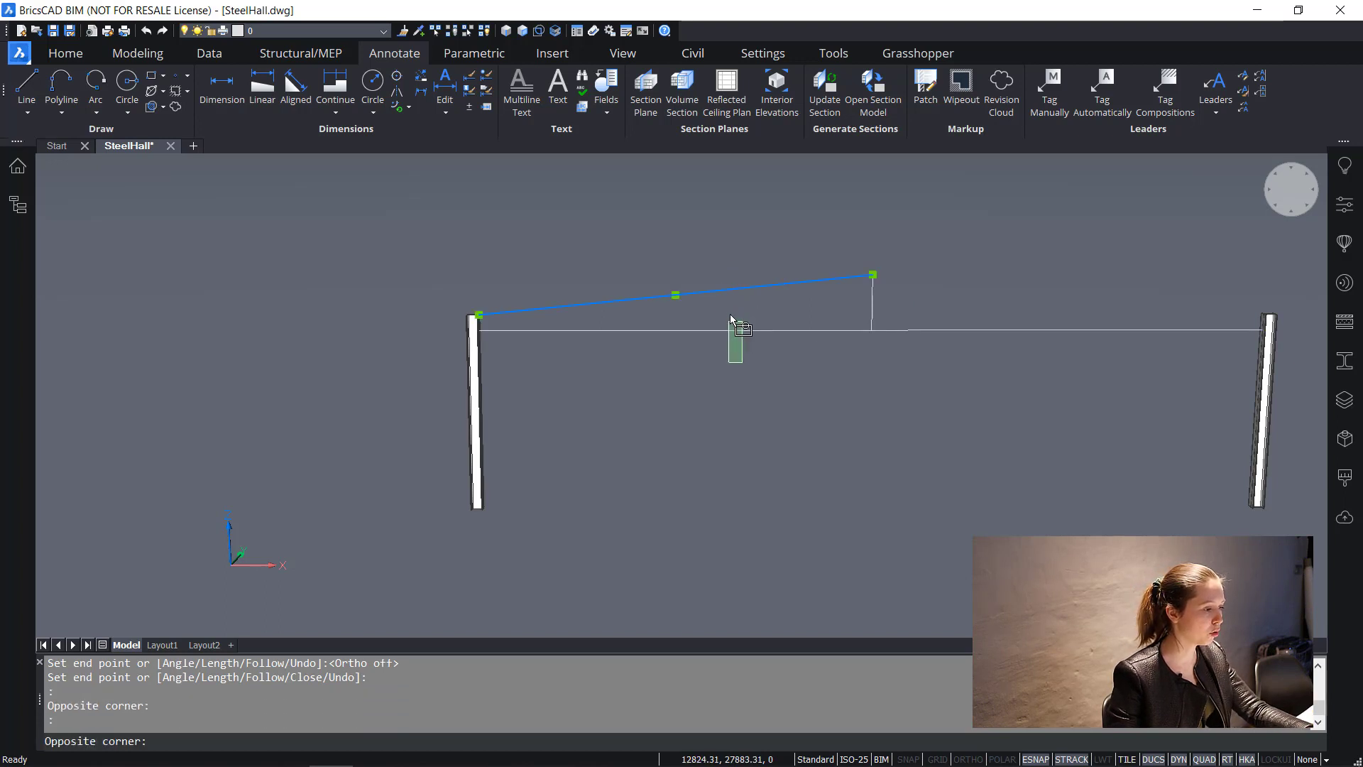
pyautogui.click(731, 318)
pyautogui.press('Escape')
# Divide the sloped line between the first column and the apex into 10 equal segments and check the division points
pyautogui.moveTo(770, 374); pyautogui.dragTo(609, 380, button='middle')
pyautogui.scroll(1, 605, 377)
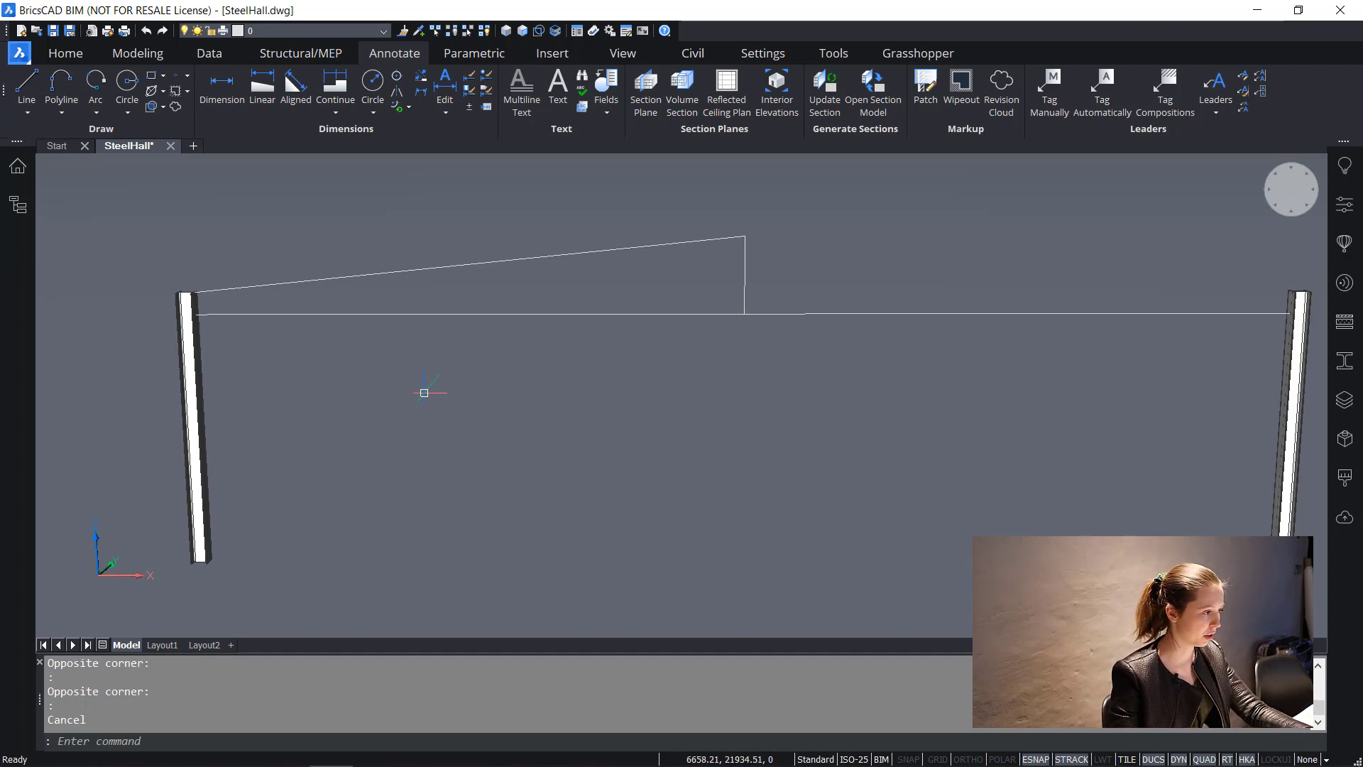
pyautogui.click(427, 269)
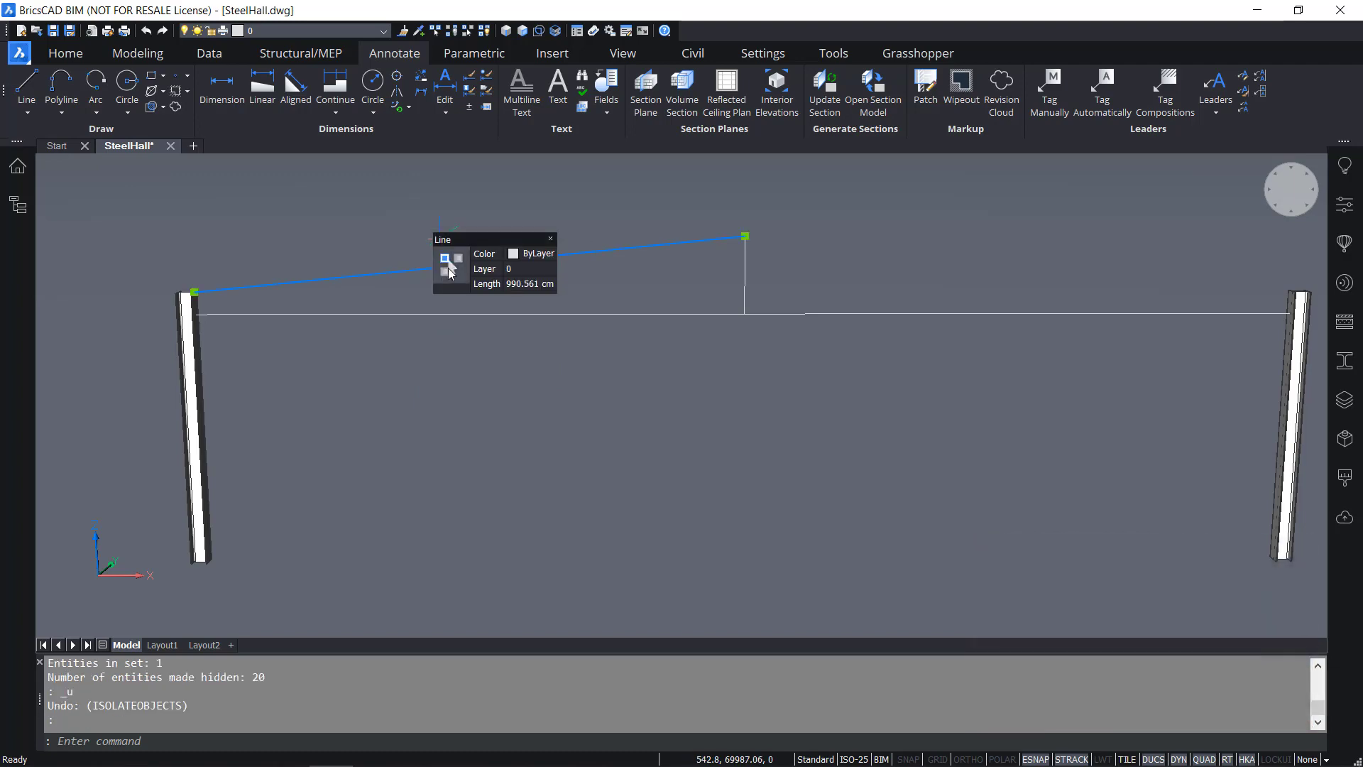
pyautogui.moveTo(445, 297)
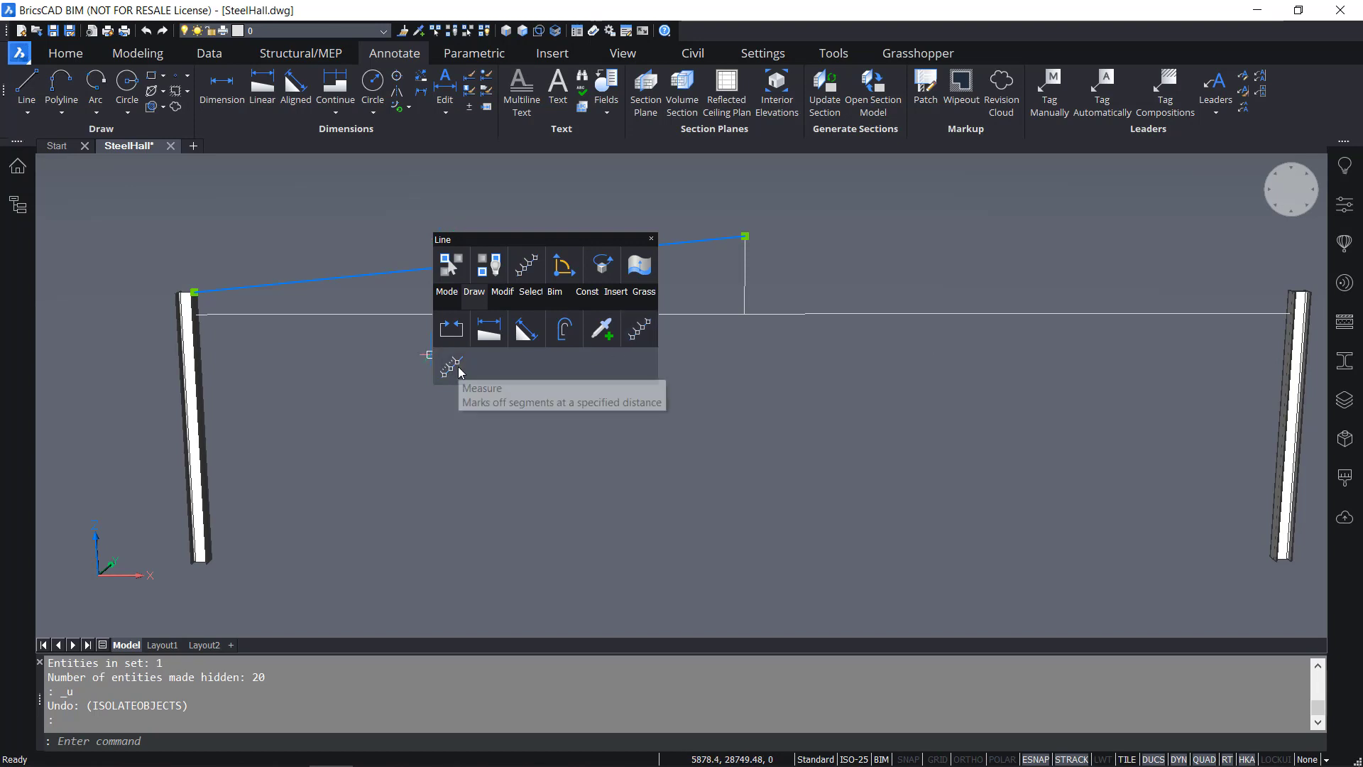
pyautogui.click(654, 332)
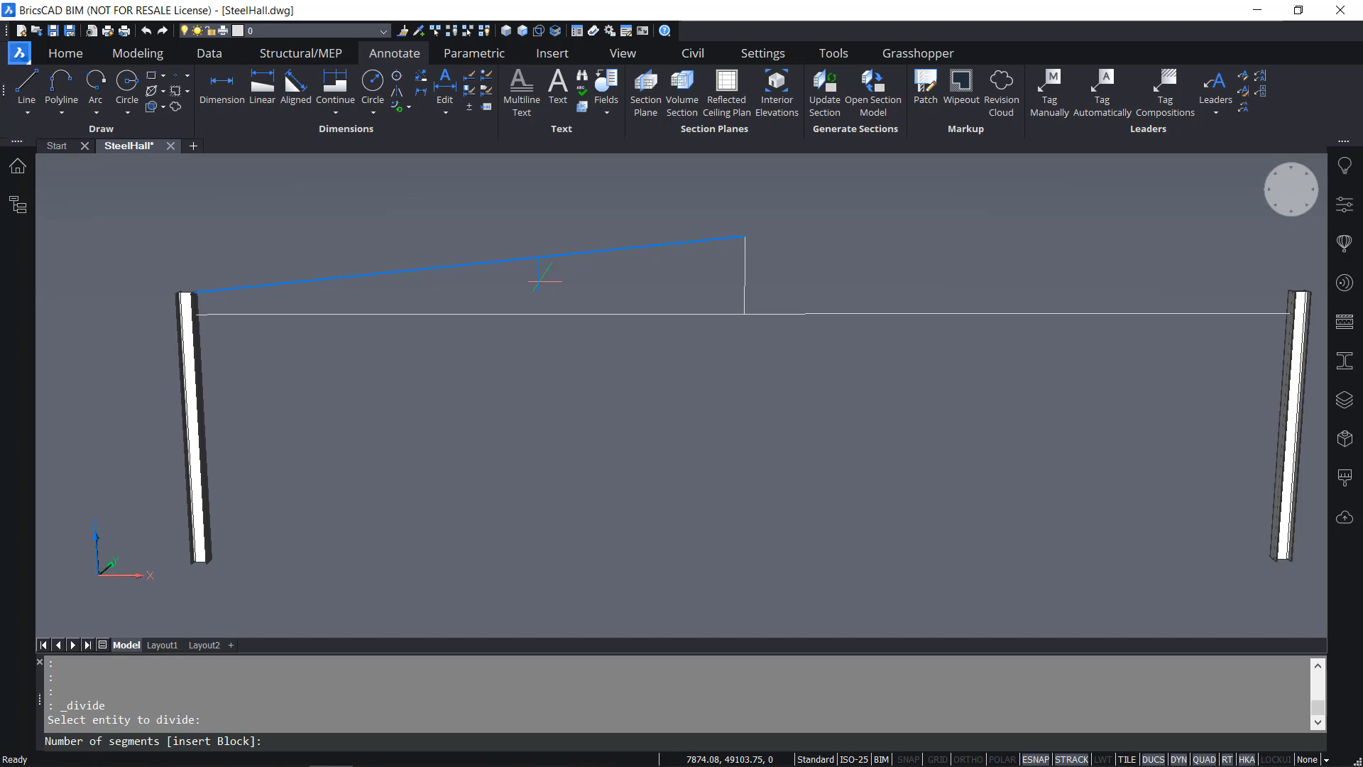
pyautogui.write('10')
pyautogui.press('Return')
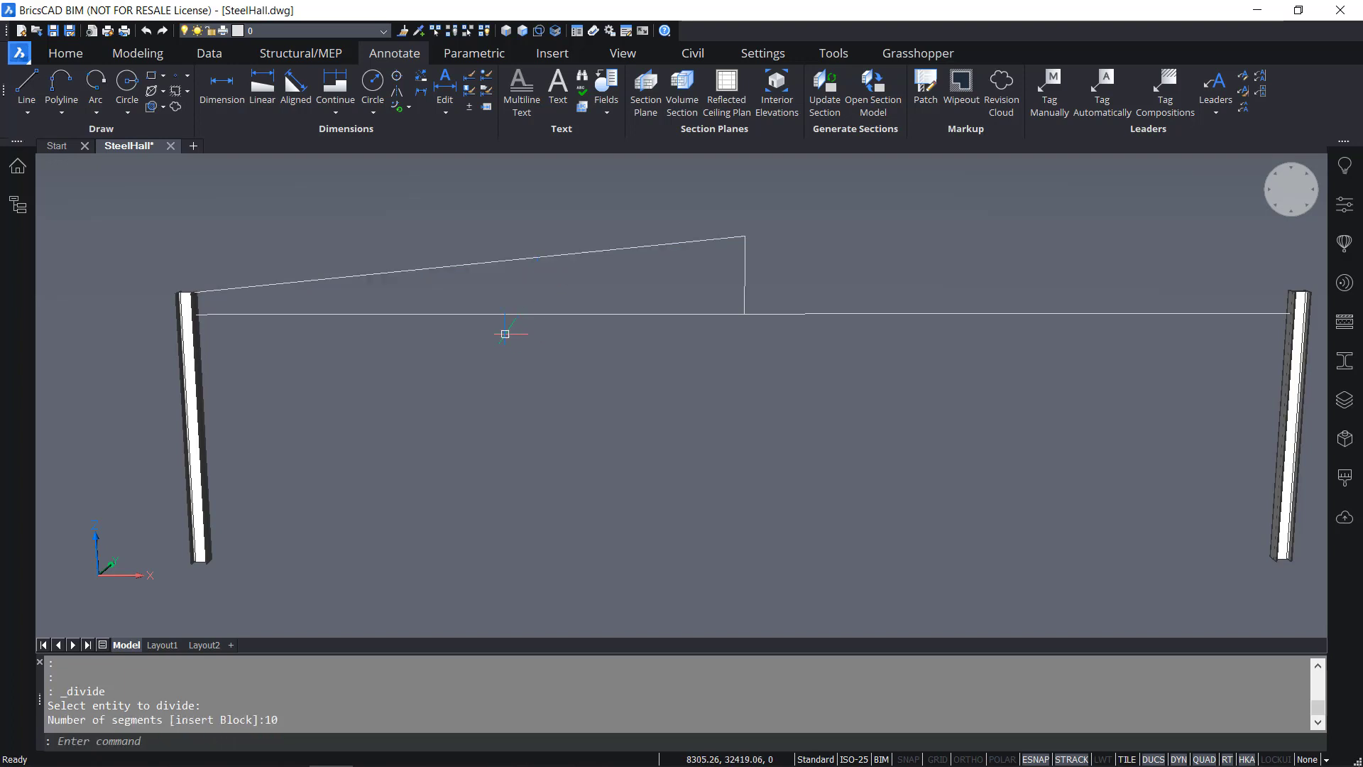
pyautogui.keyDown('shift'); pyautogui.moveTo(487, 335); pyautogui.dragTo(615, 377, button='middle'); pyautogui.keyUp('shift')
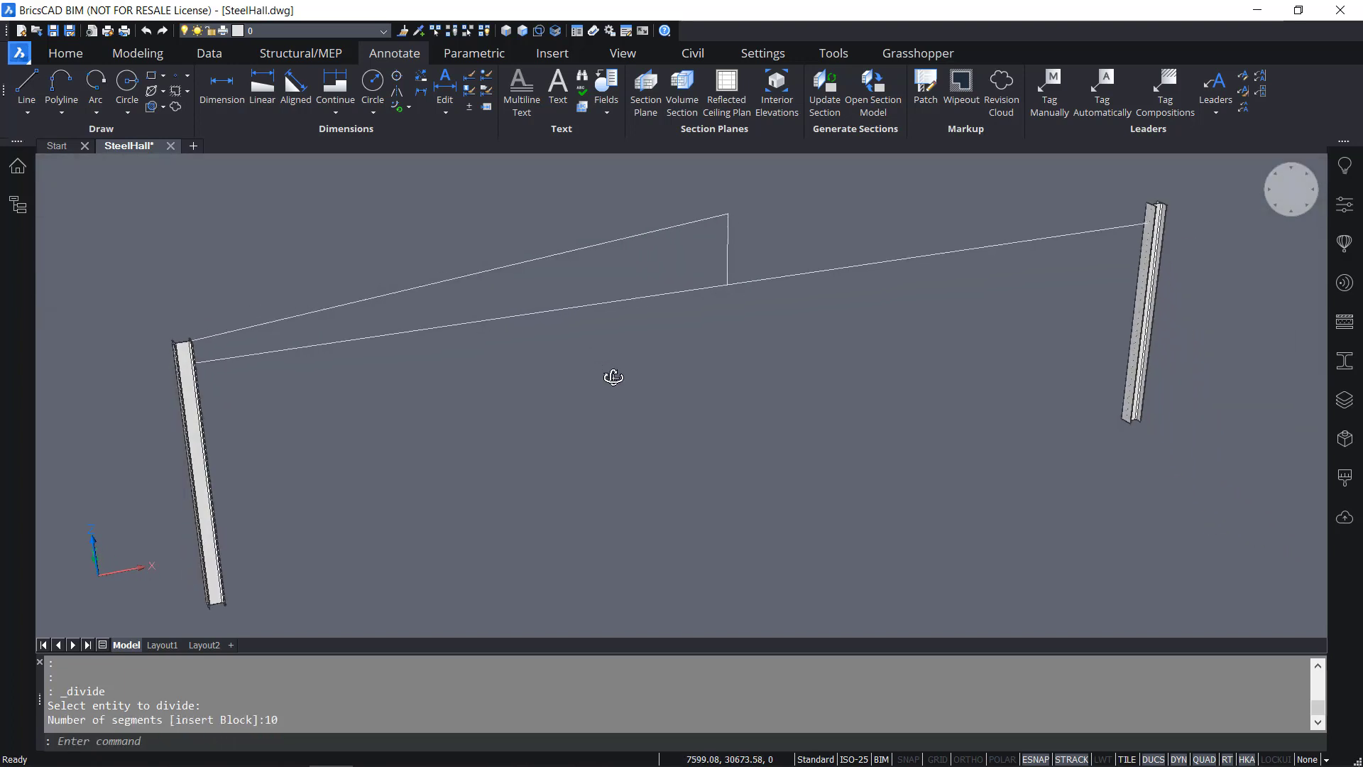
pyautogui.moveTo(200, 191); pyautogui.dragTo(715, 428)
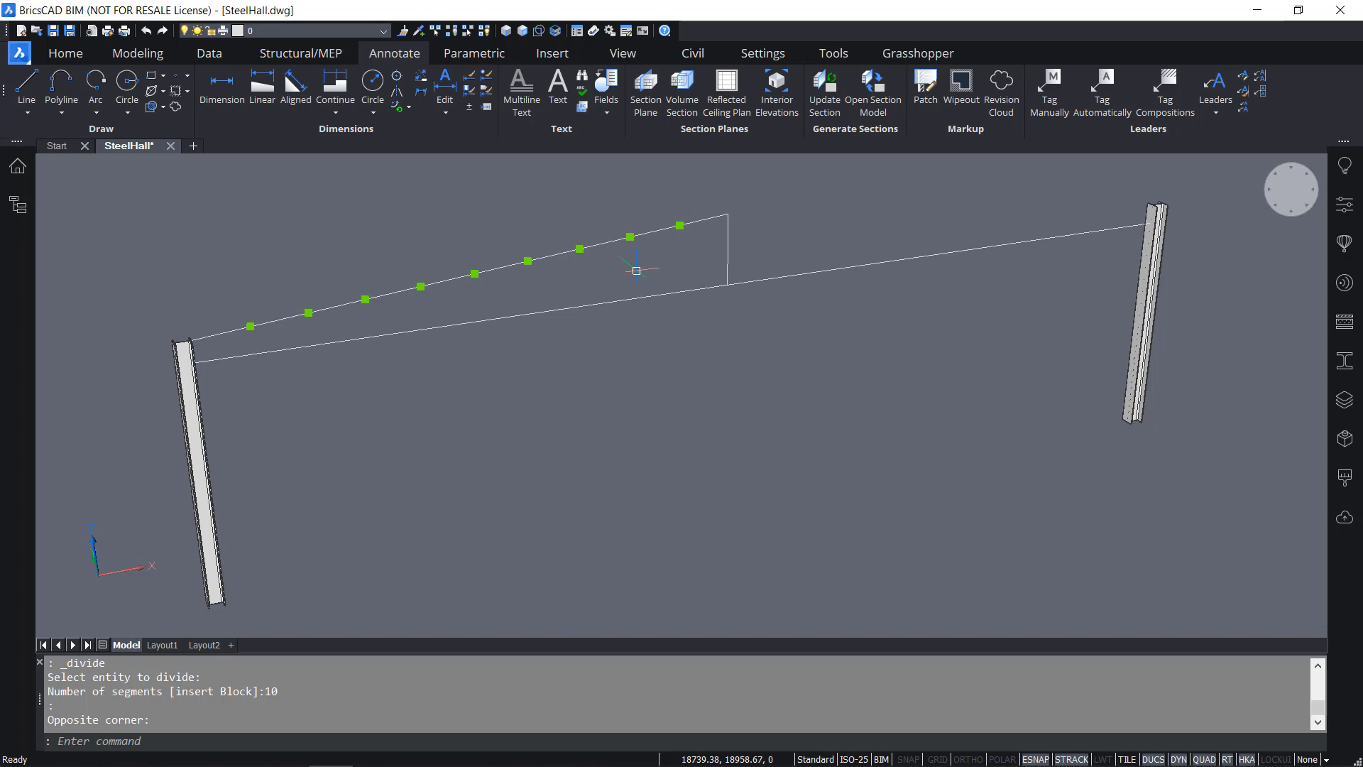
pyautogui.press('Escape')
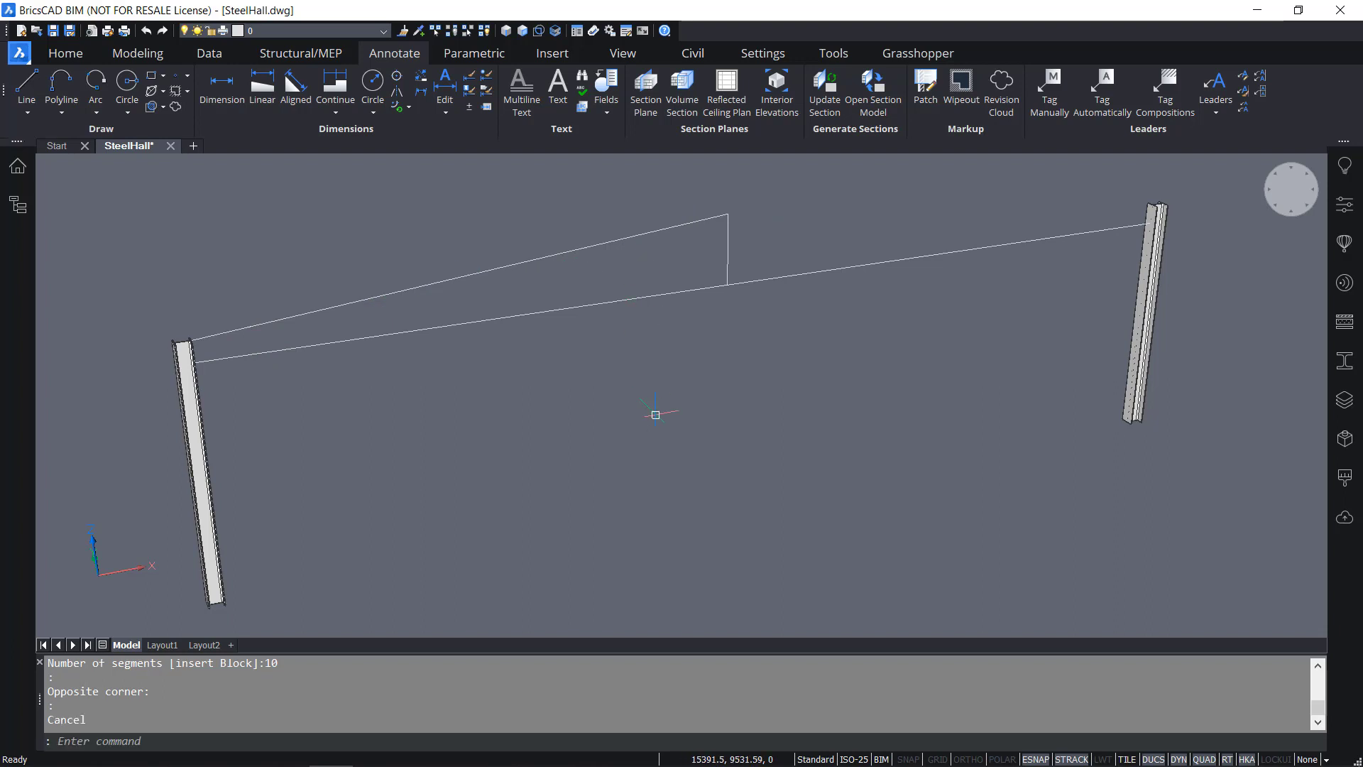
# Set the point display mode (PDMODE) to [3] x in the drawing settings
pyautogui.write('SETTINGS')
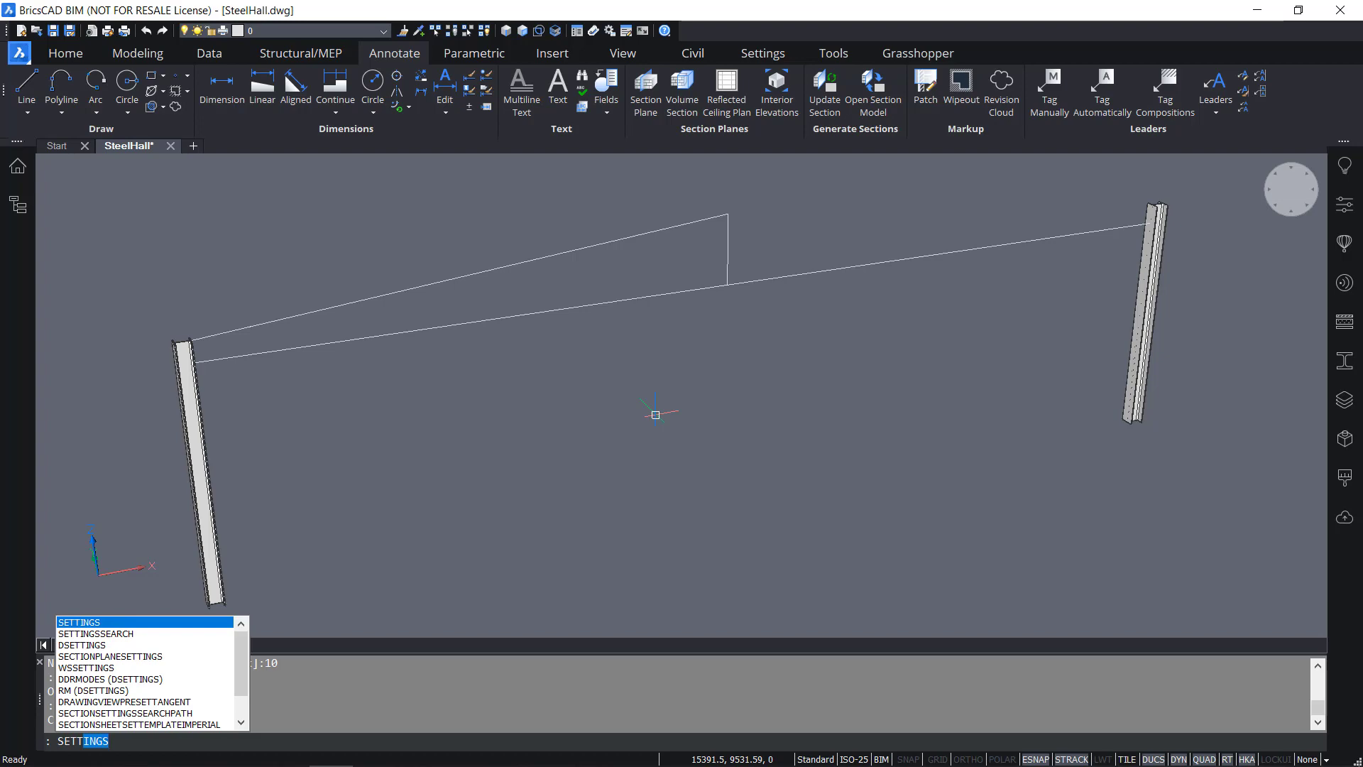
pyautogui.press('Return')
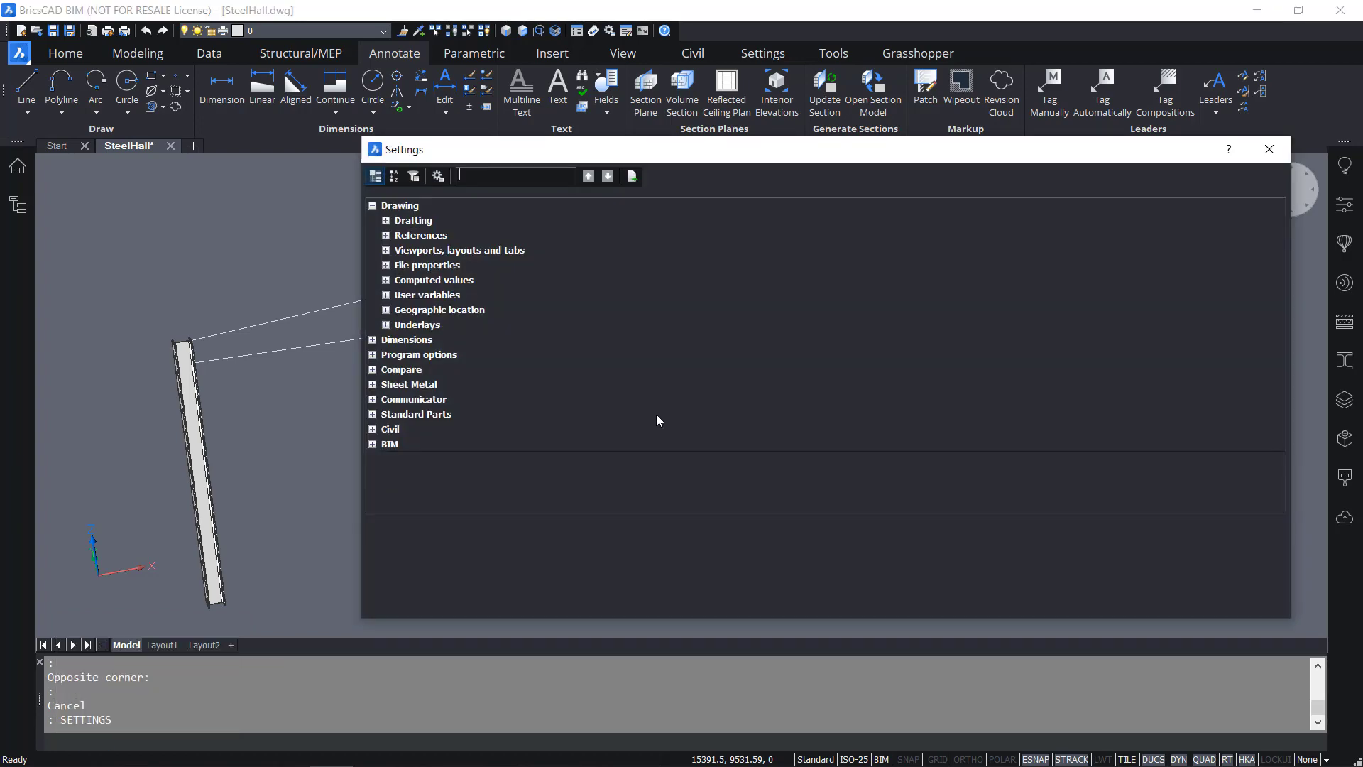
pyautogui.write('pdmode')
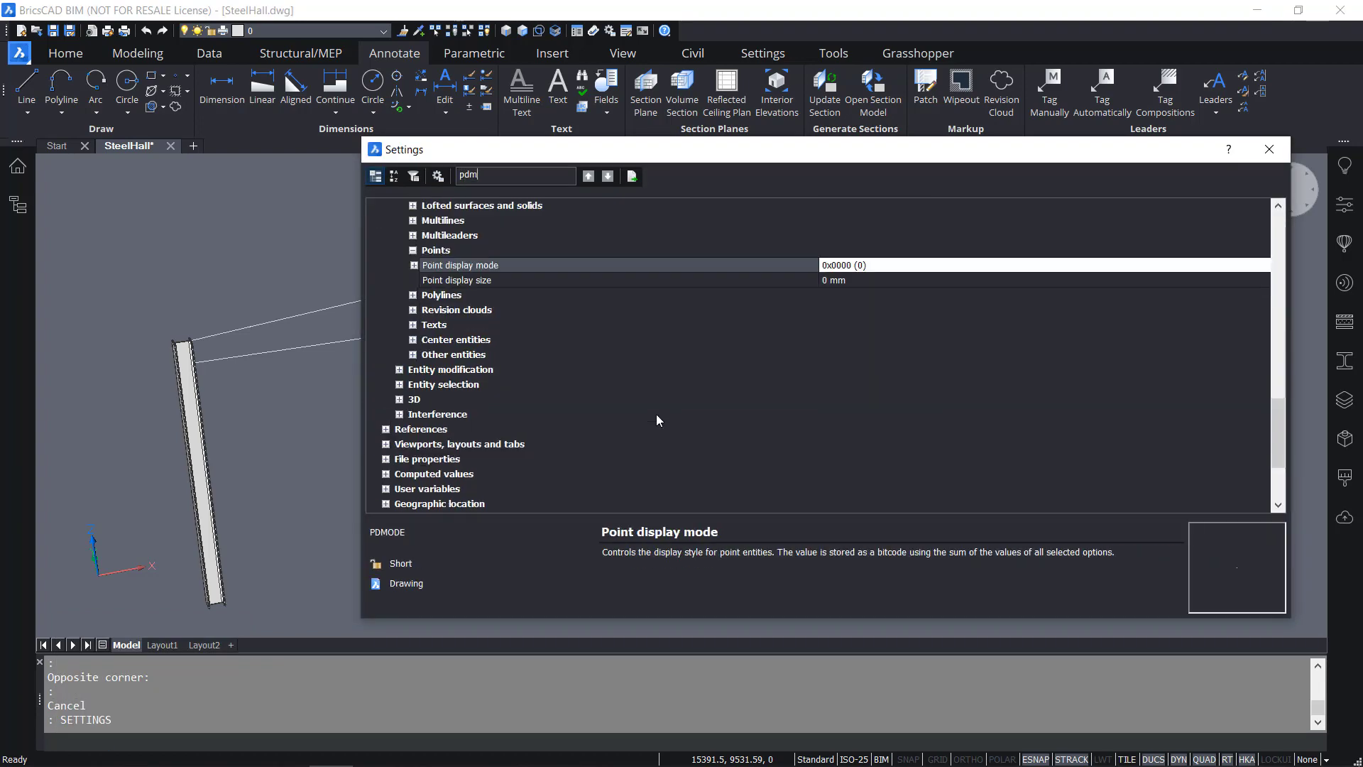
pyautogui.click(414, 265)
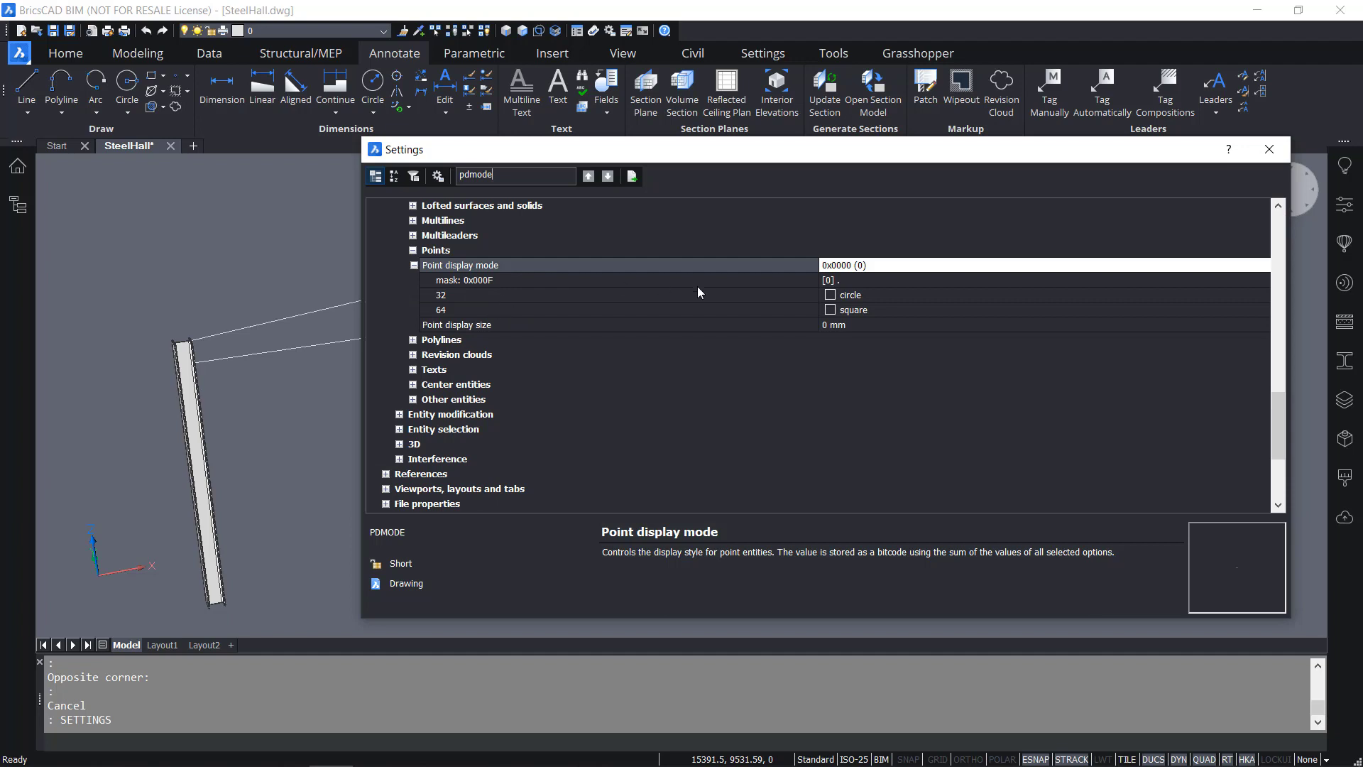
pyautogui.click(856, 282)
pyautogui.click(858, 283)
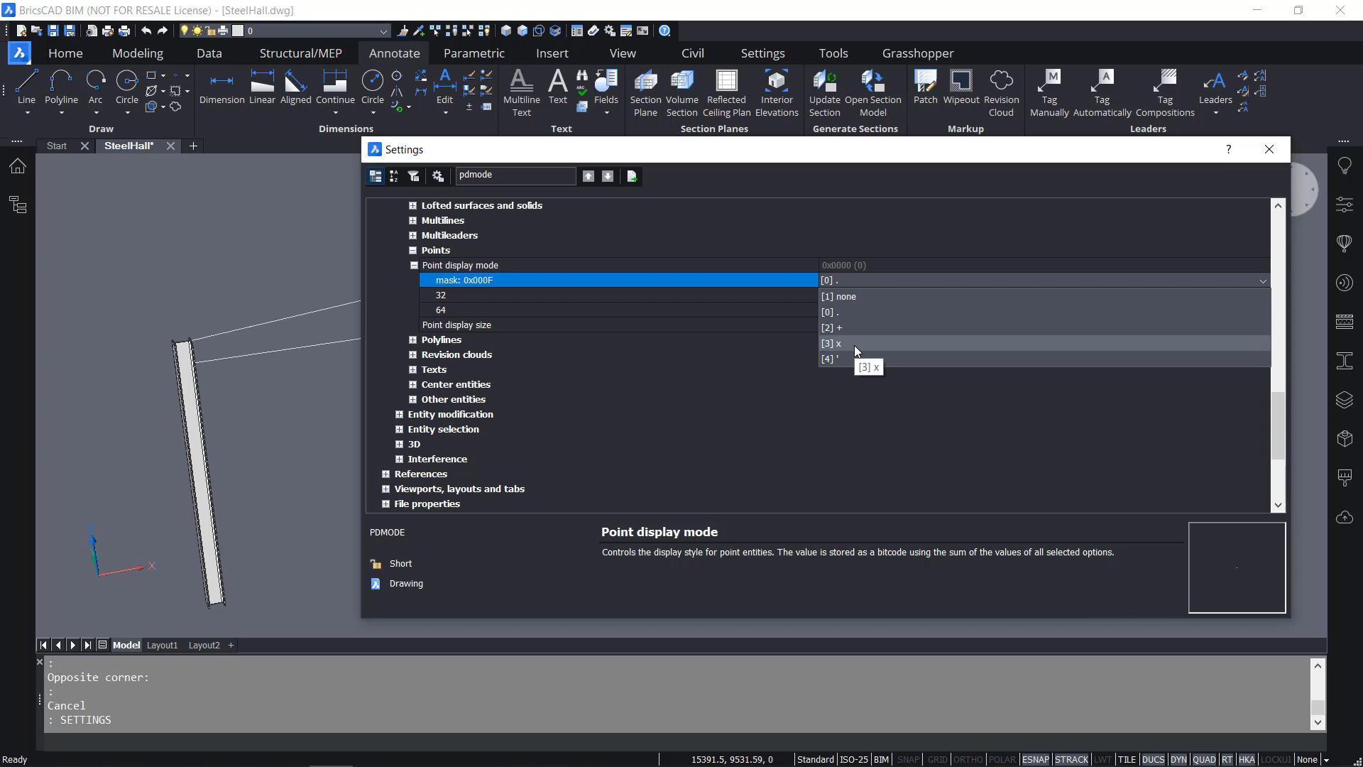
pyautogui.click(854, 345)
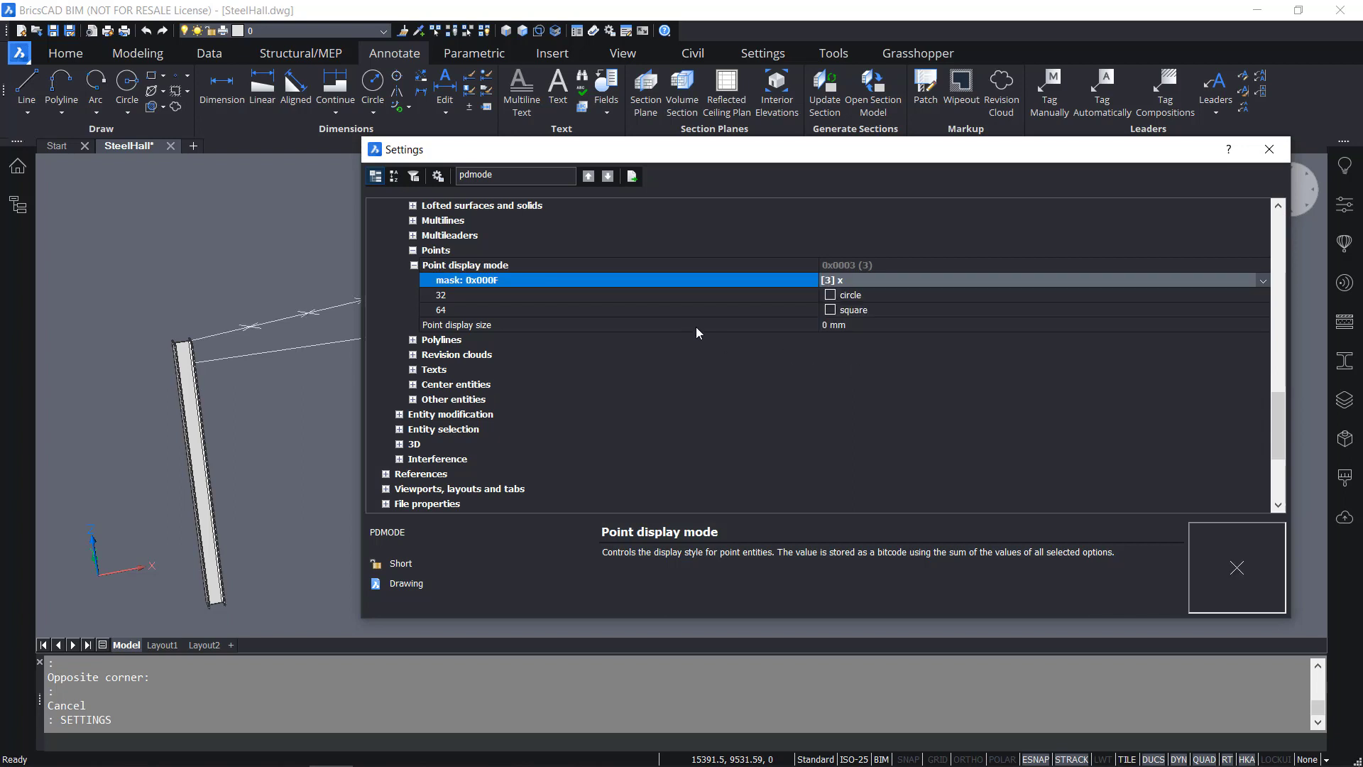
pyautogui.click(676, 327)
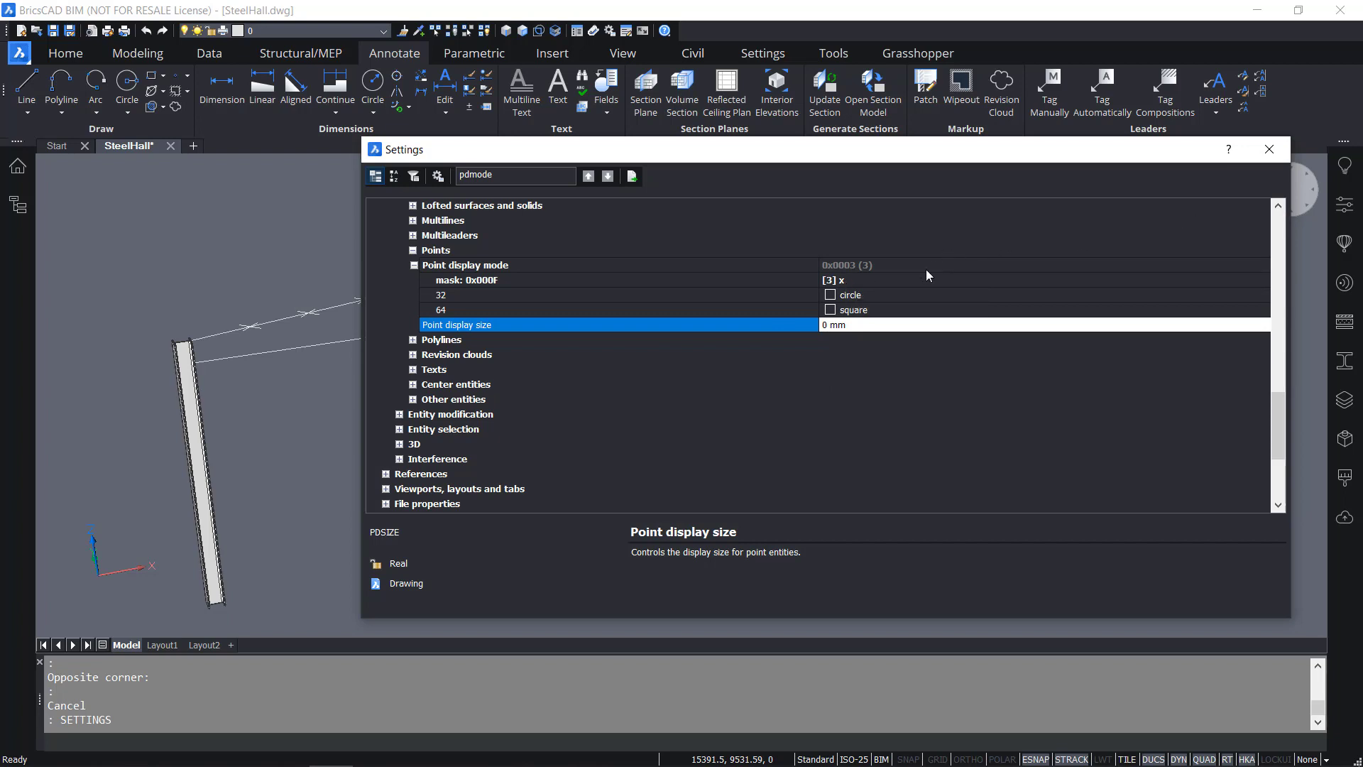
pyautogui.click(898, 280)
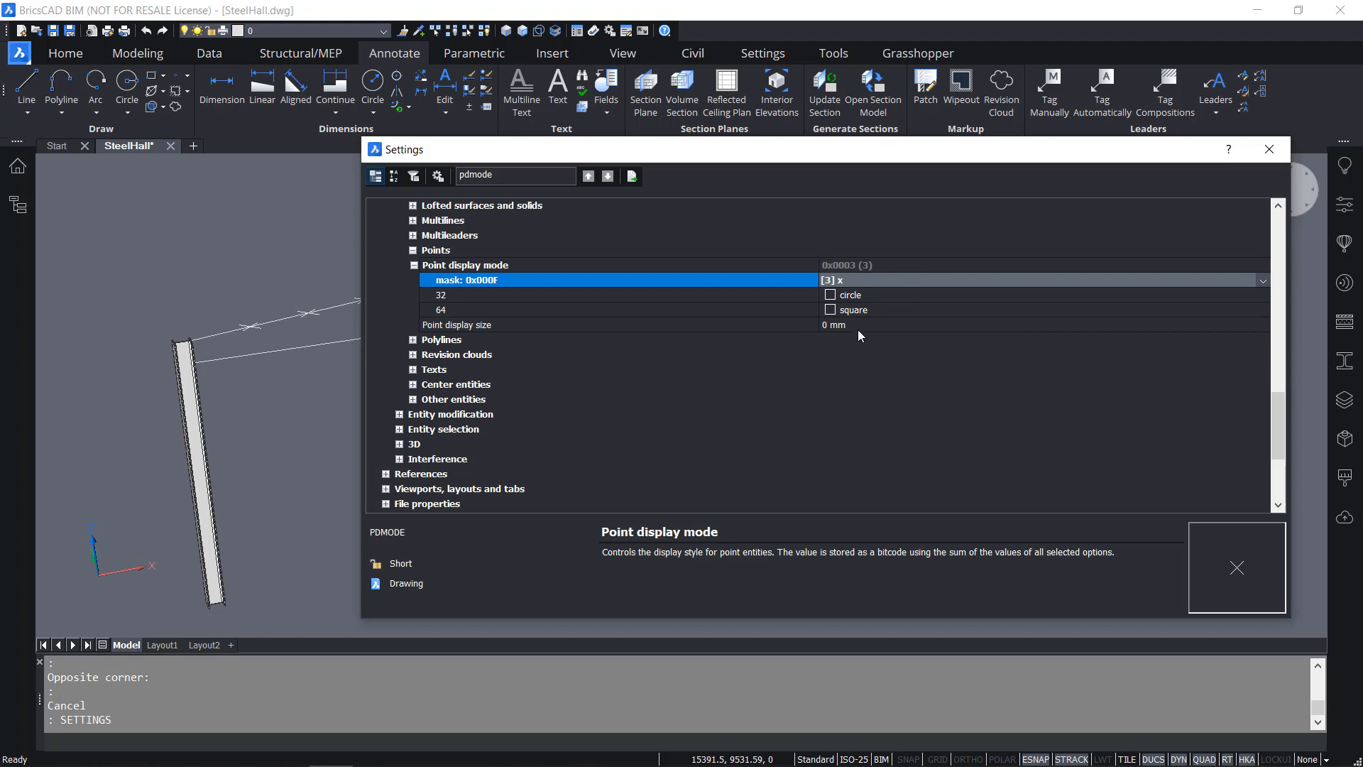
pyautogui.click(1269, 149)
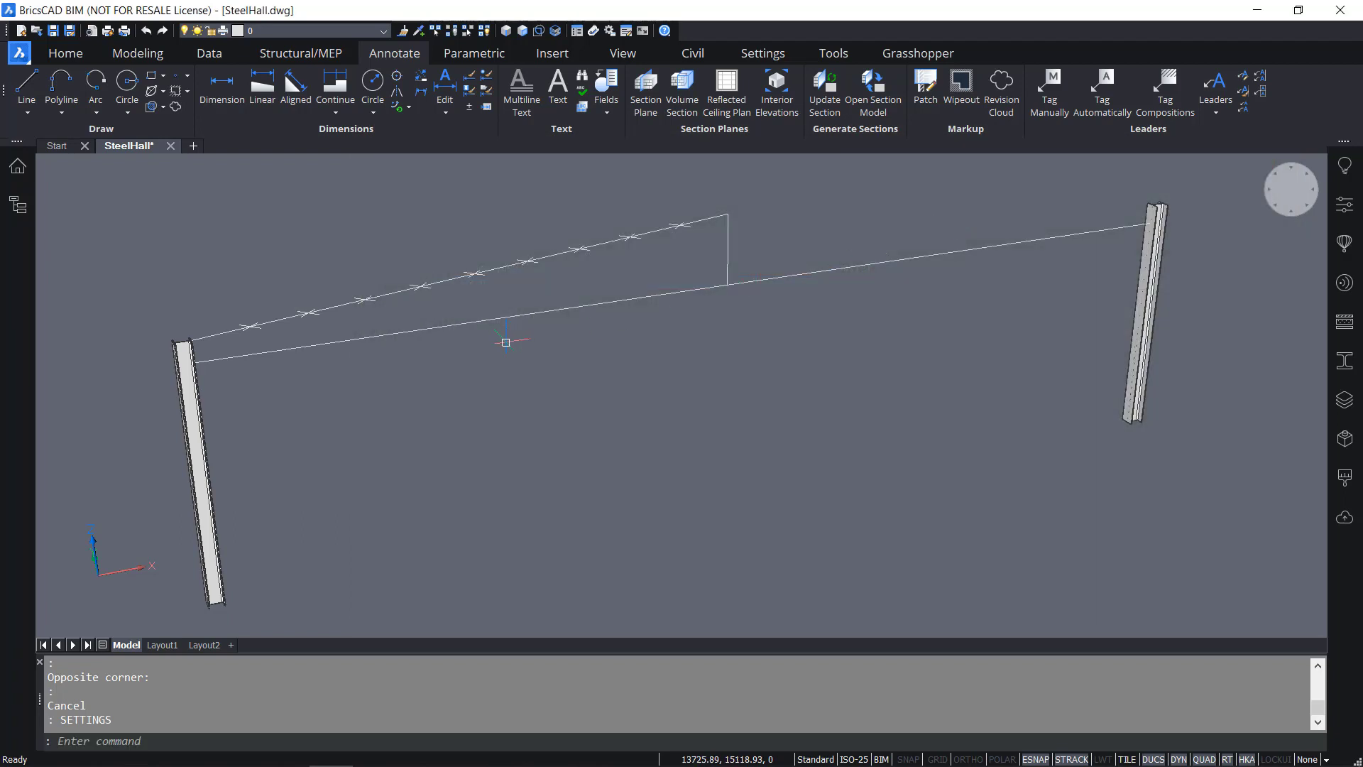
# Examine the point markers along the sloped line up close and from a distance
pyautogui.moveTo(511, 274)
pyautogui.mouseDown(button='middle')
pyautogui.moveTo(669, 320)
pyautogui.moveTo(698, 307)
pyautogui.mouseUp(button='middle')
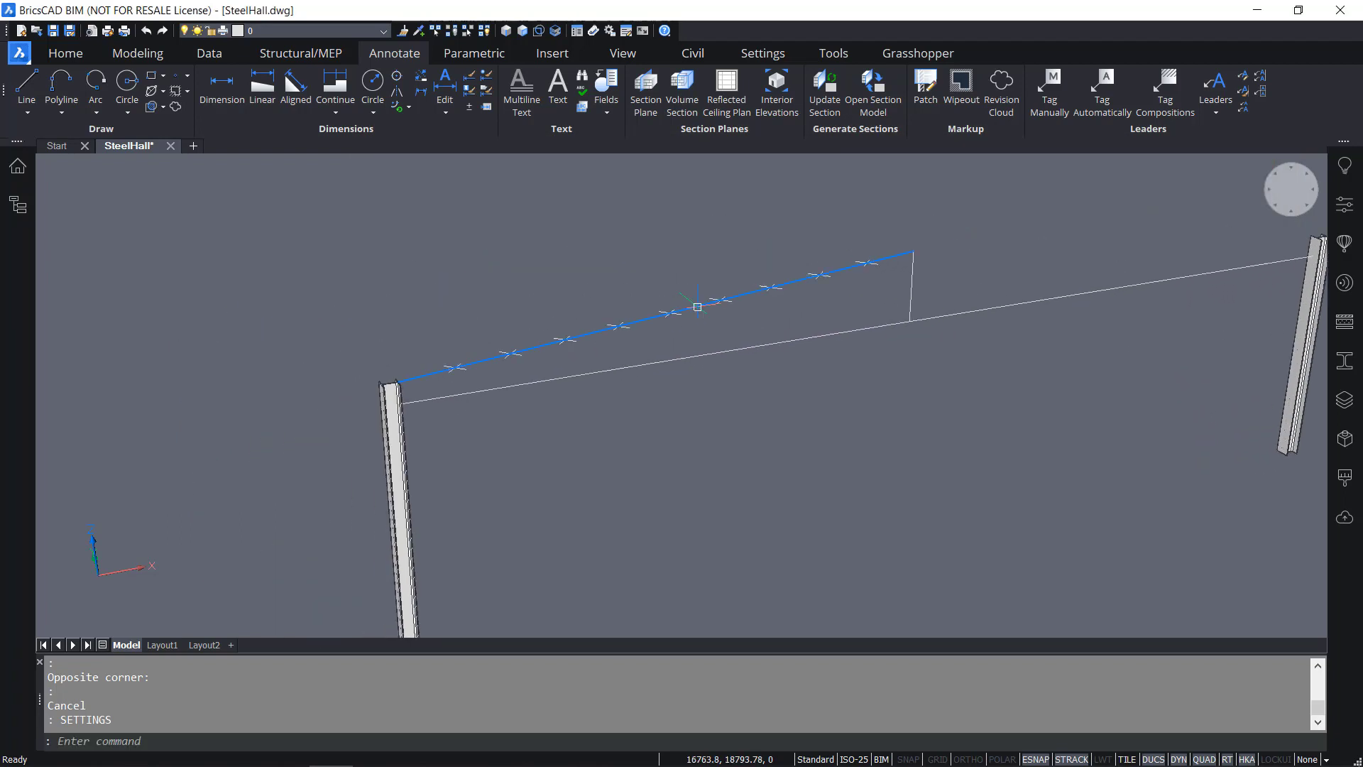
pyautogui.scroll(5, 468, 355)
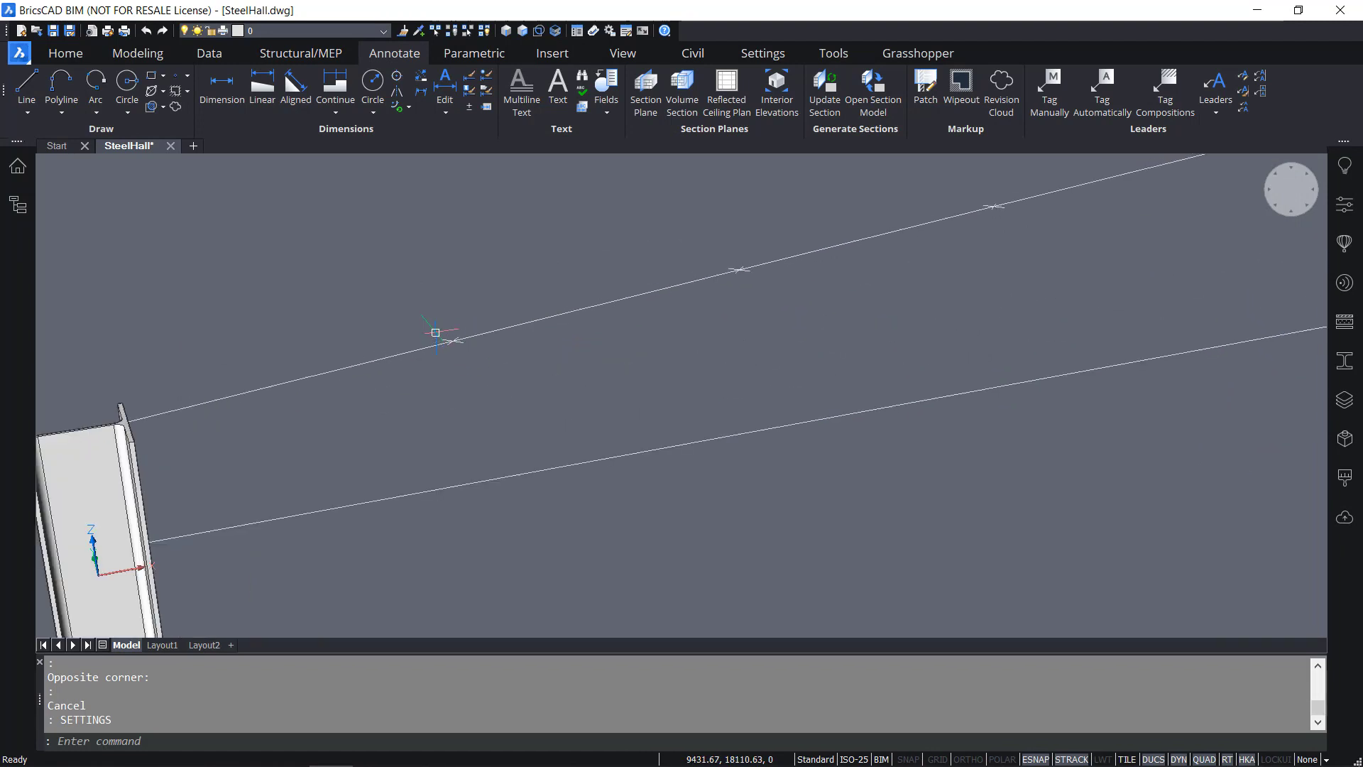
pyautogui.scroll(3, 435, 332)
pyautogui.scroll(-7, 449, 341)
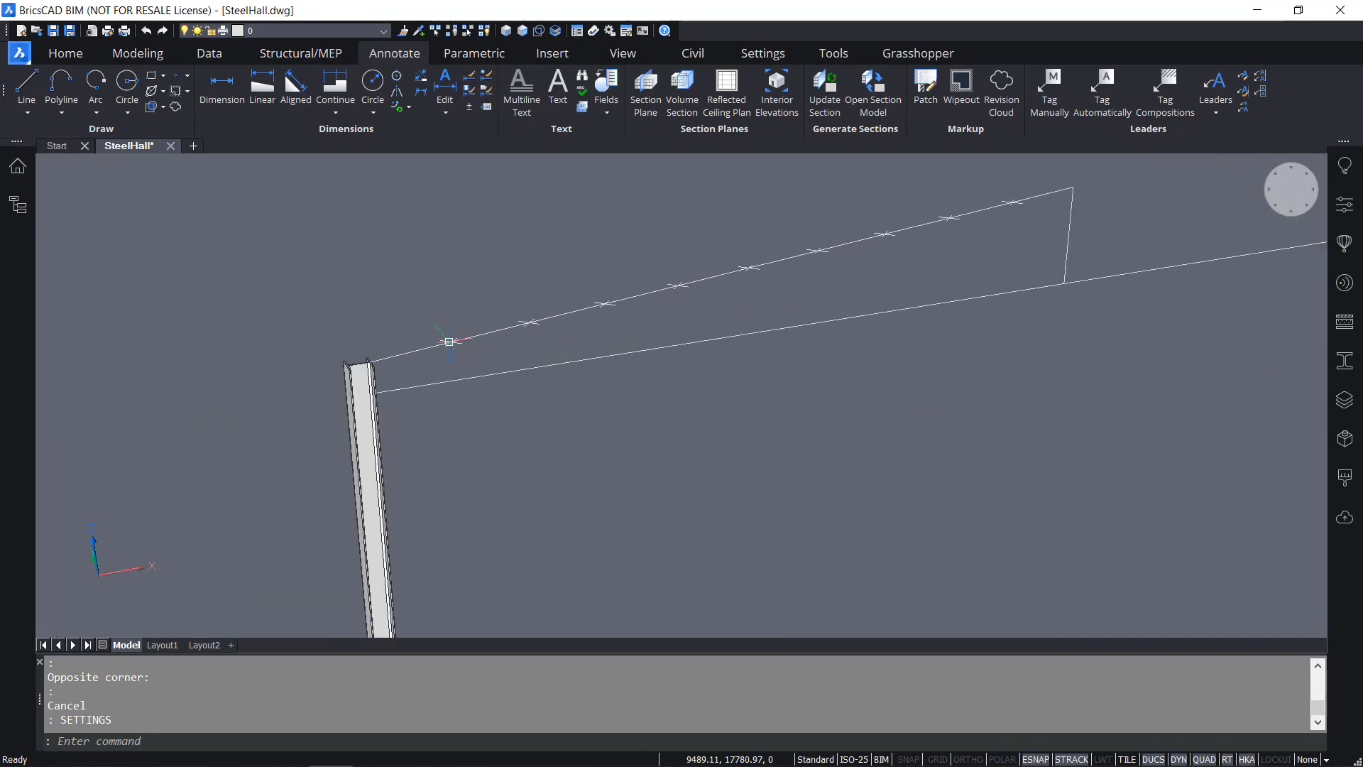
pyautogui.scroll(-3, 449, 341)
pyautogui.moveTo(556, 339); pyautogui.dragTo(537, 381, button='middle')
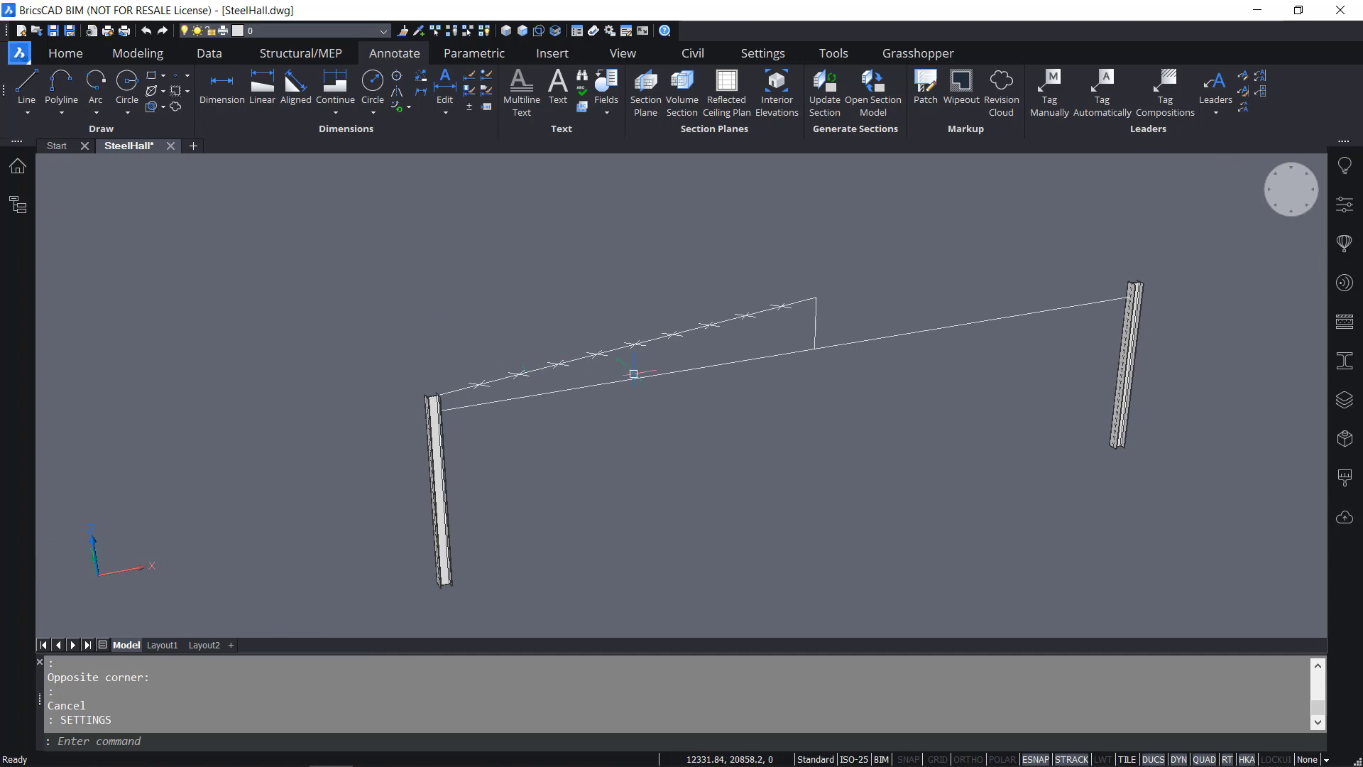
pyautogui.scroll(2, 618, 393)
pyautogui.moveTo(617, 393); pyautogui.dragTo(602, 429, button='middle')
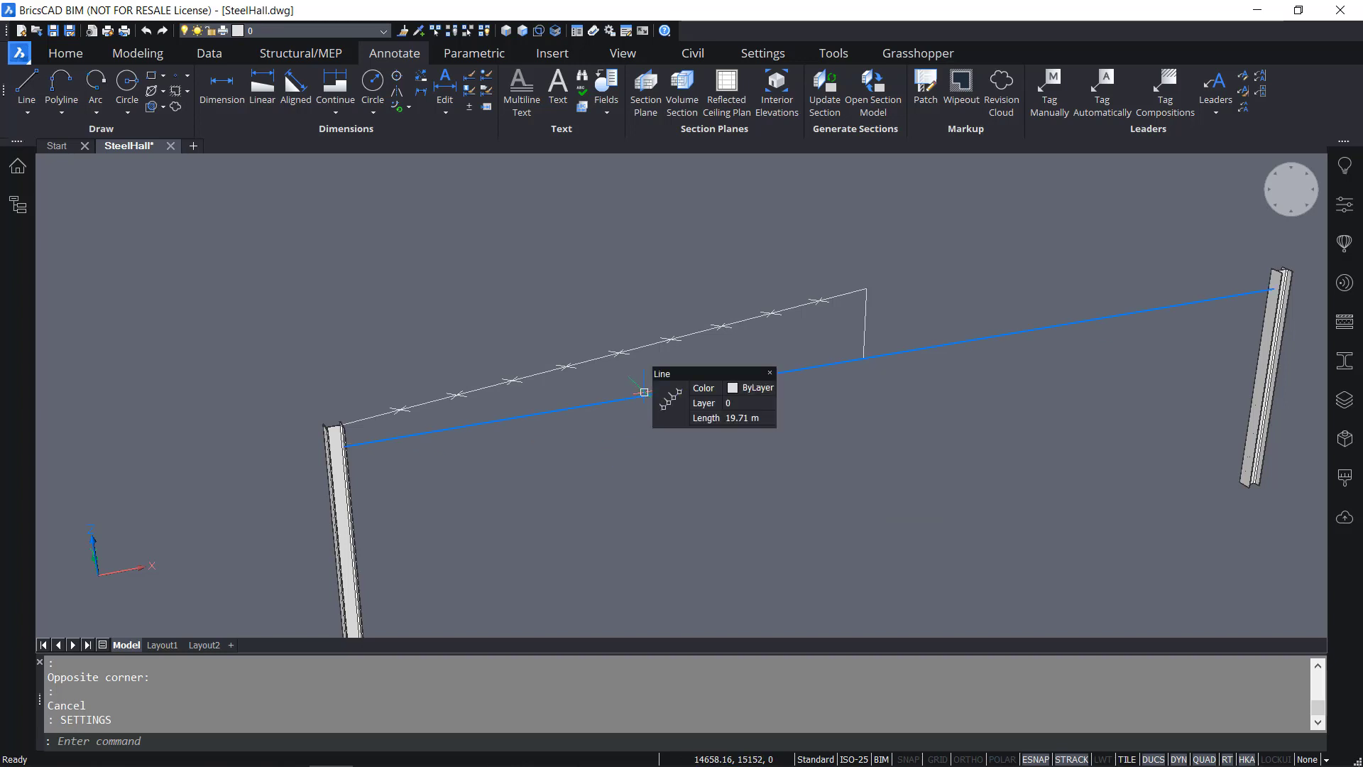
# Divide the horizontal line between the two columns into 20 equal segments
pyautogui.click(644, 392)
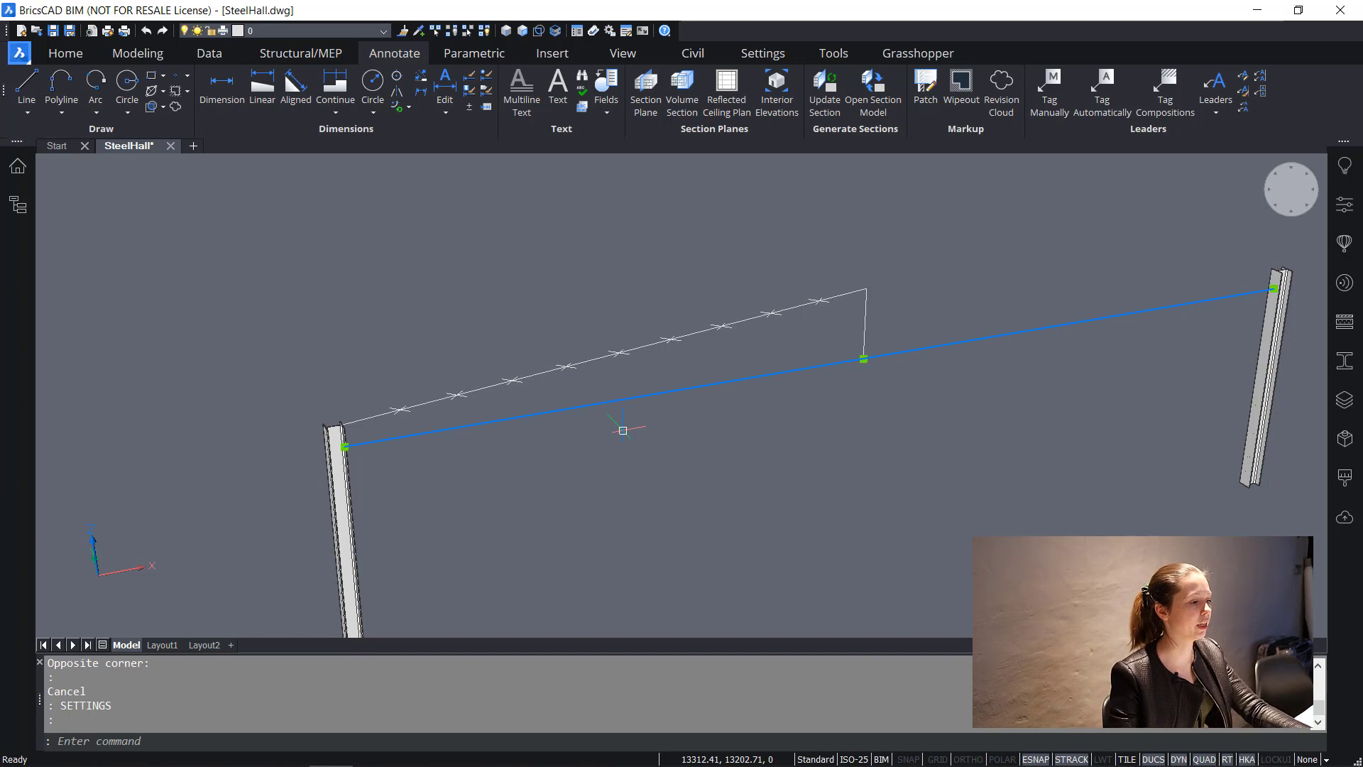
pyautogui.moveTo(623, 431)
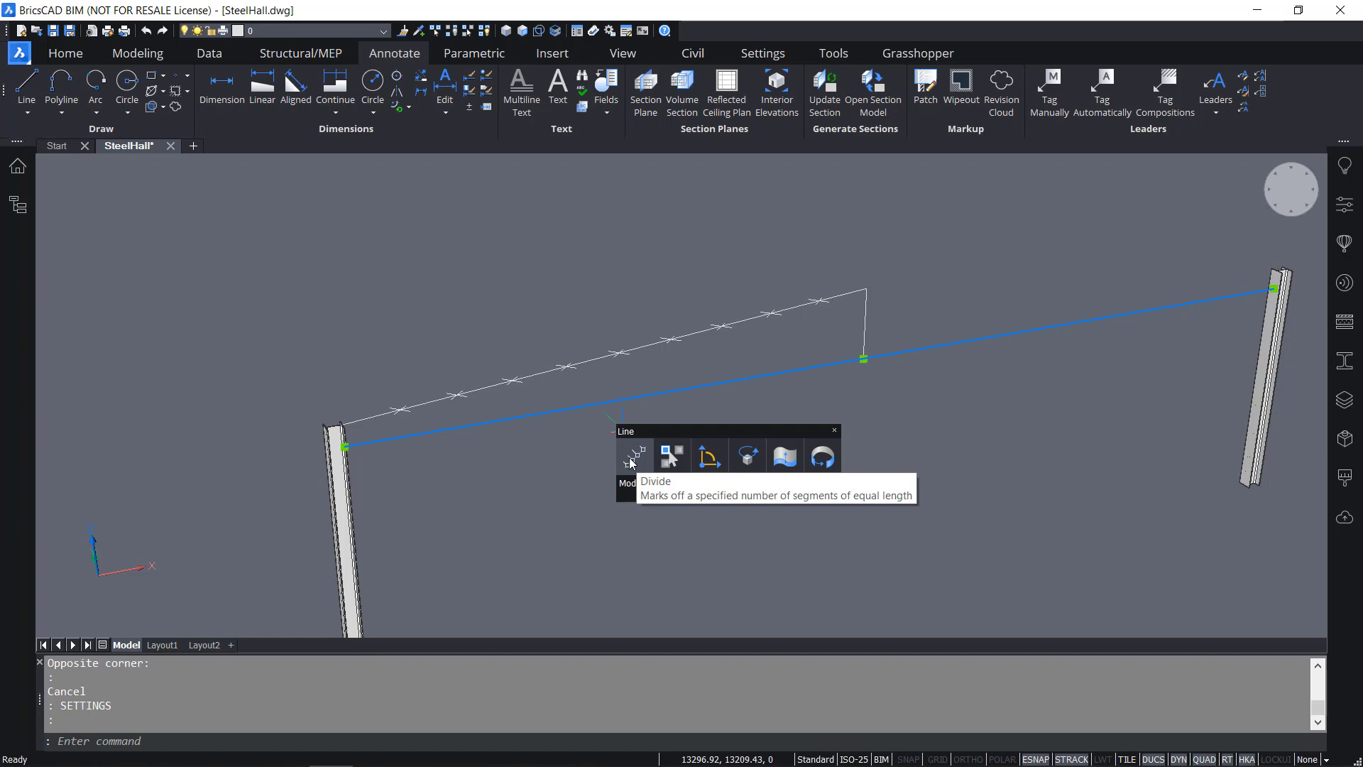
pyautogui.click(632, 458)
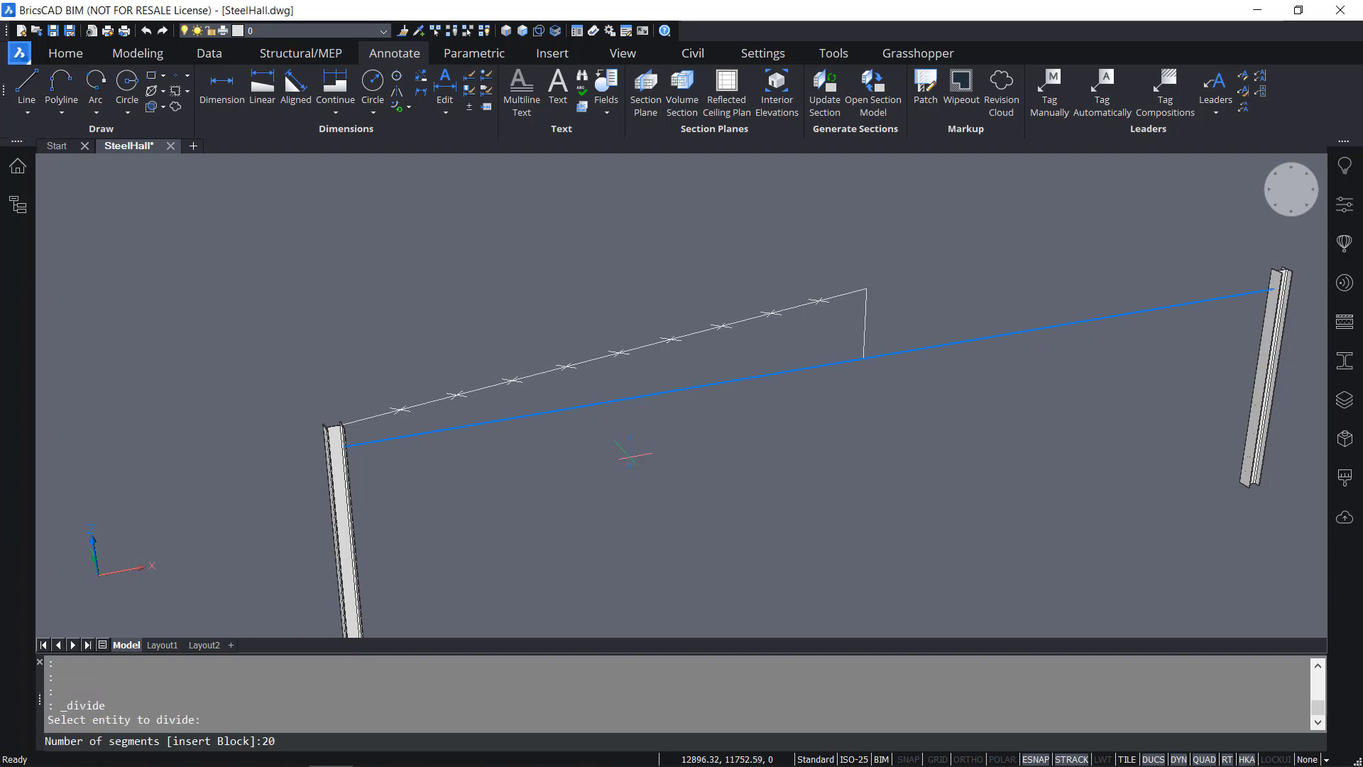
pyautogui.press('Return')
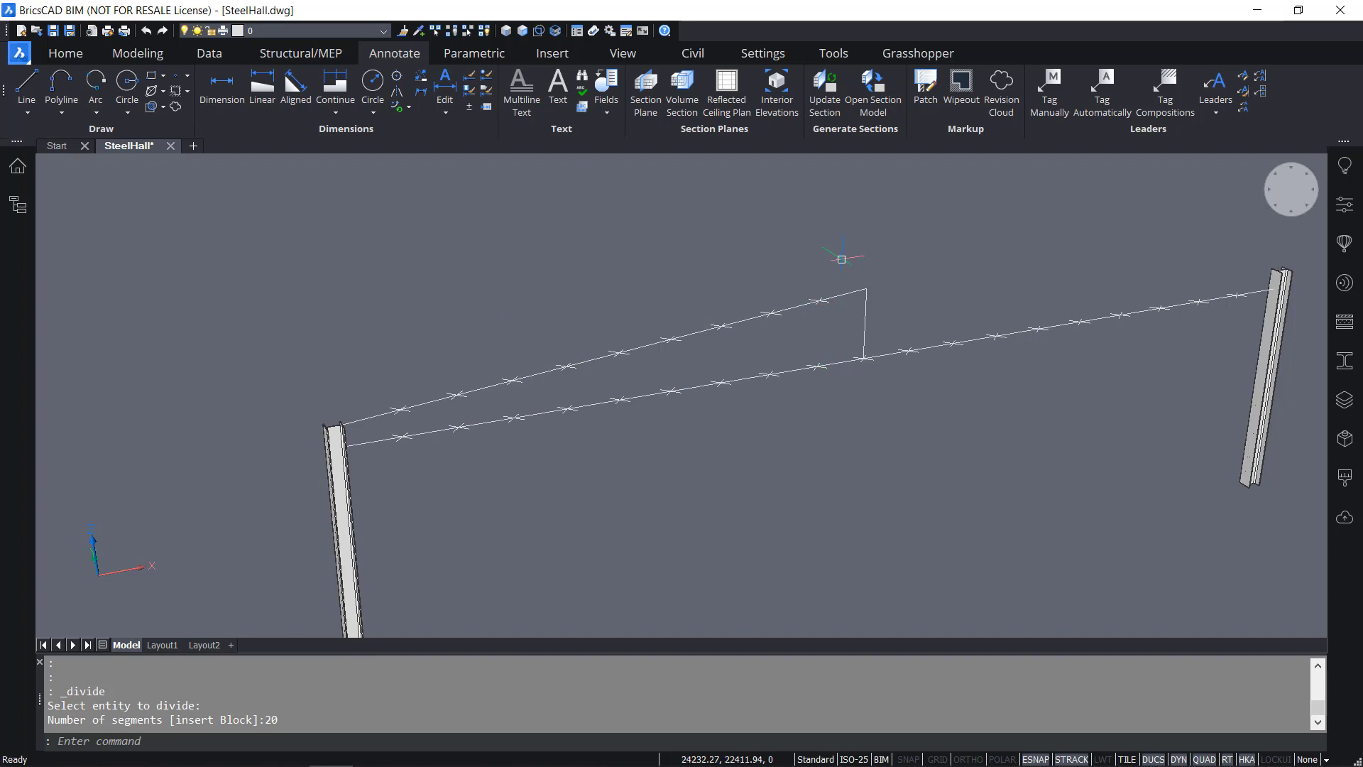
# Check the entity snap options for snapping to the division points, without changing them
pyautogui.keyDown('shift'); pyautogui.moveTo(848, 402); pyautogui.dragTo(794, 423, button='middle'); pyautogui.keyUp('shift')
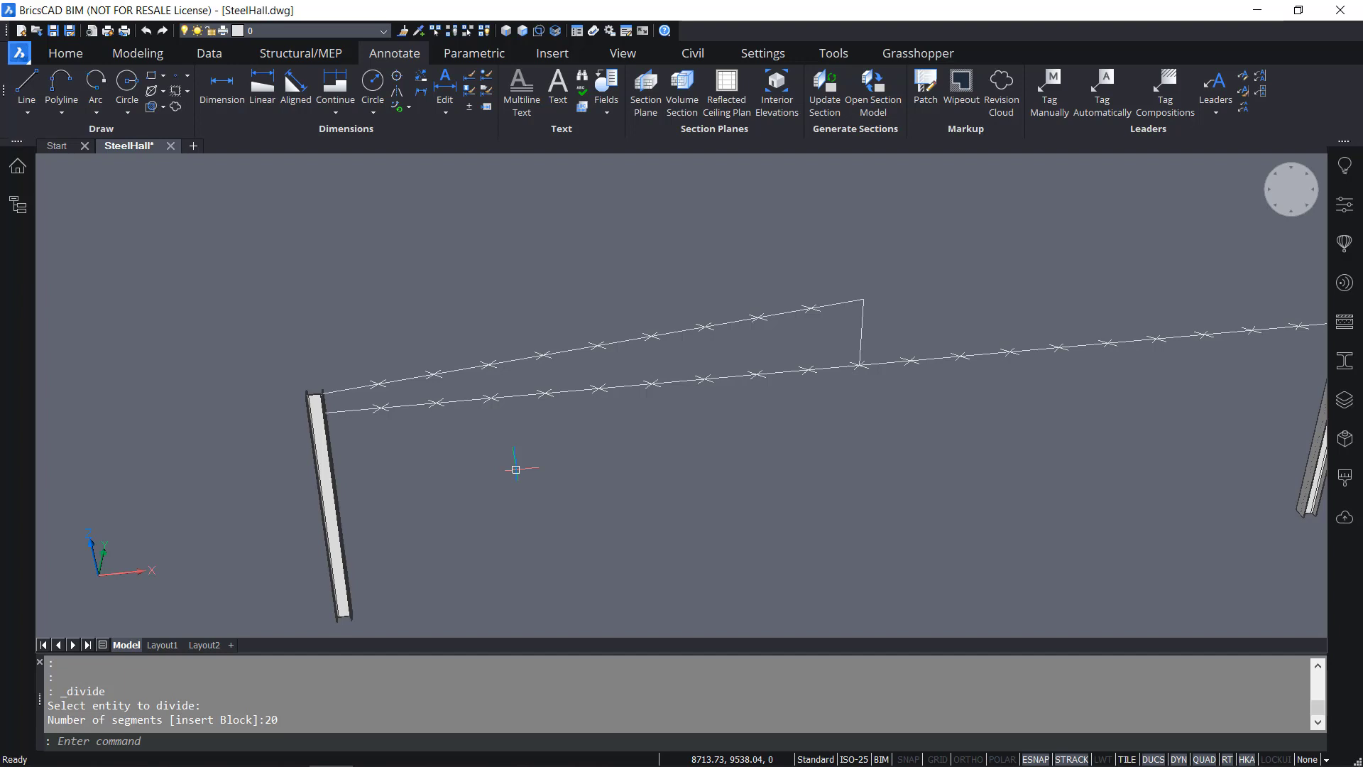
pyautogui.rightClick(1037, 760)
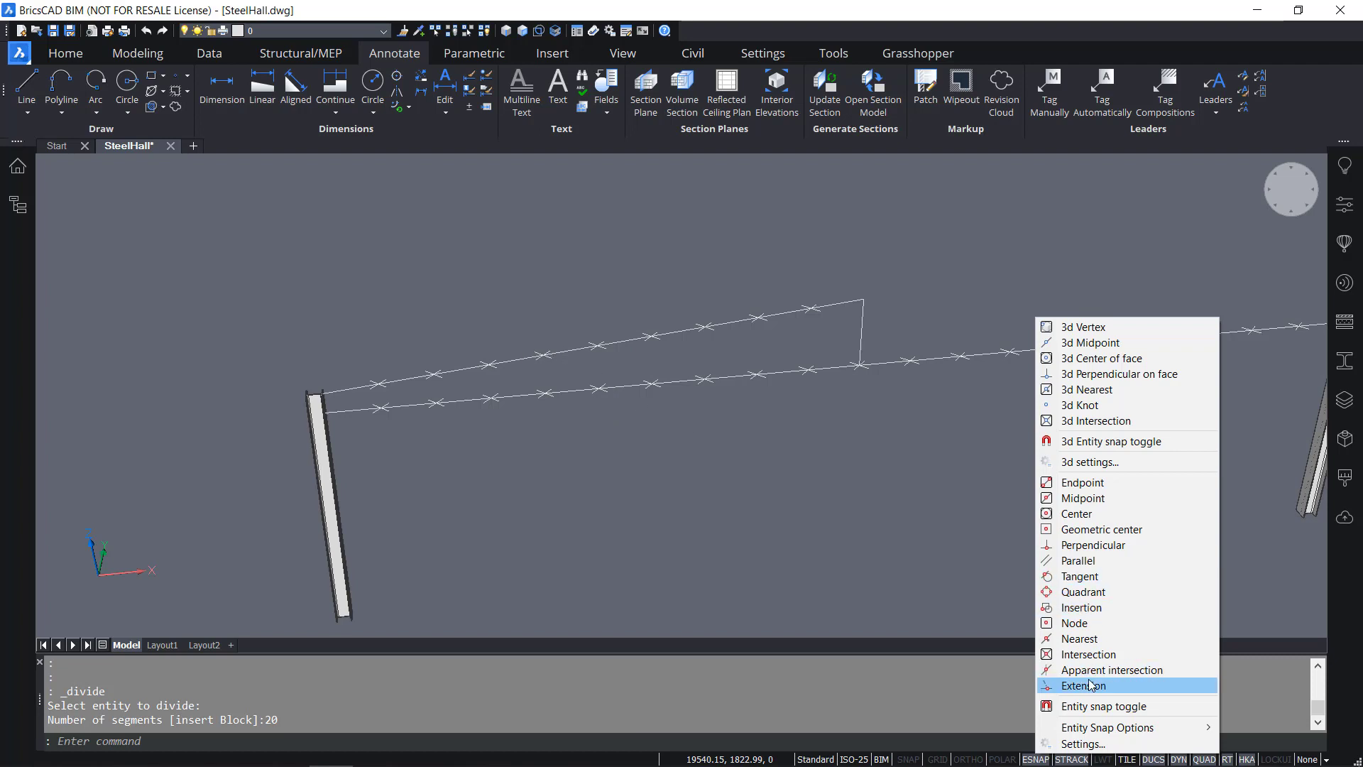
pyautogui.click(958, 611)
pyautogui.click(829, 575)
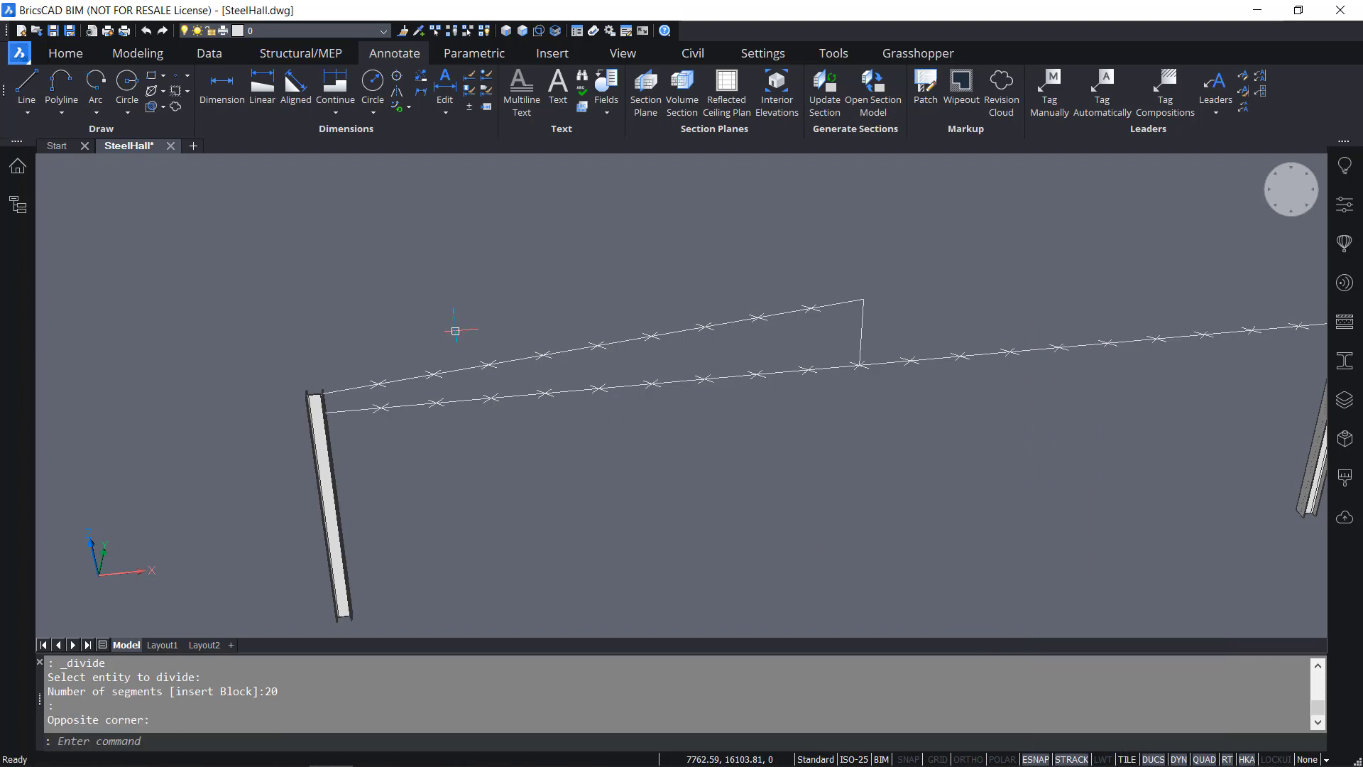
# Draw the first four diagonals as a continuous line from the lower chord's column end, zigzagging between every second division point
pyautogui.click(27, 83)
pyautogui.scroll(4, 344, 422)
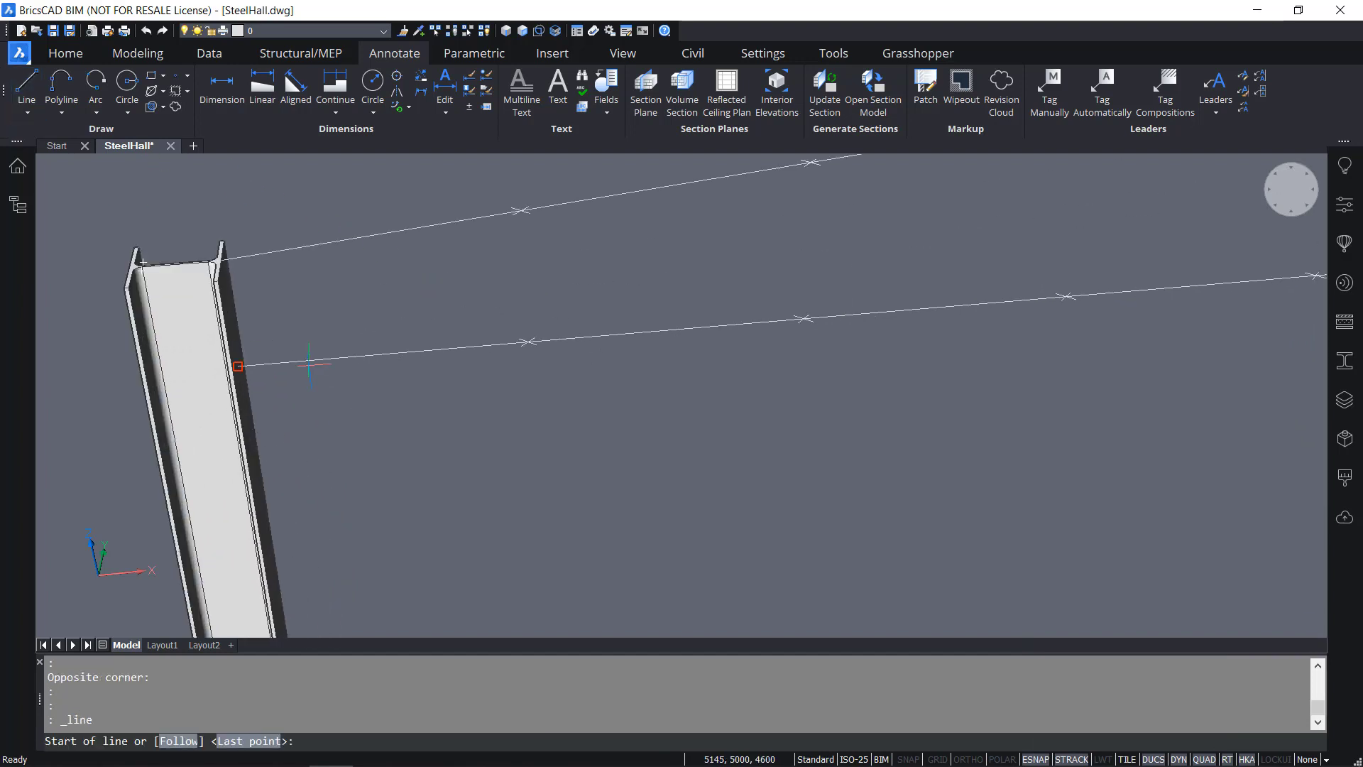
pyautogui.click(238, 366)
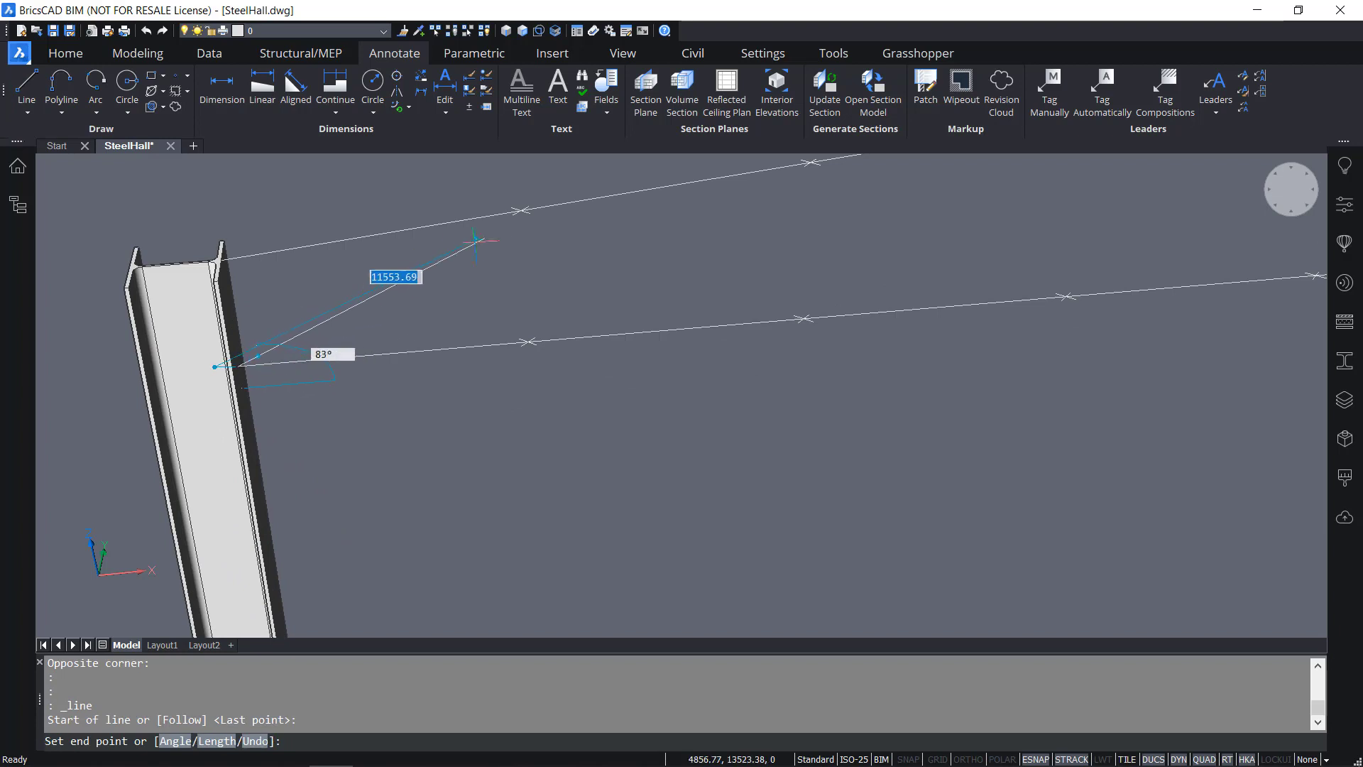
pyautogui.click(521, 210)
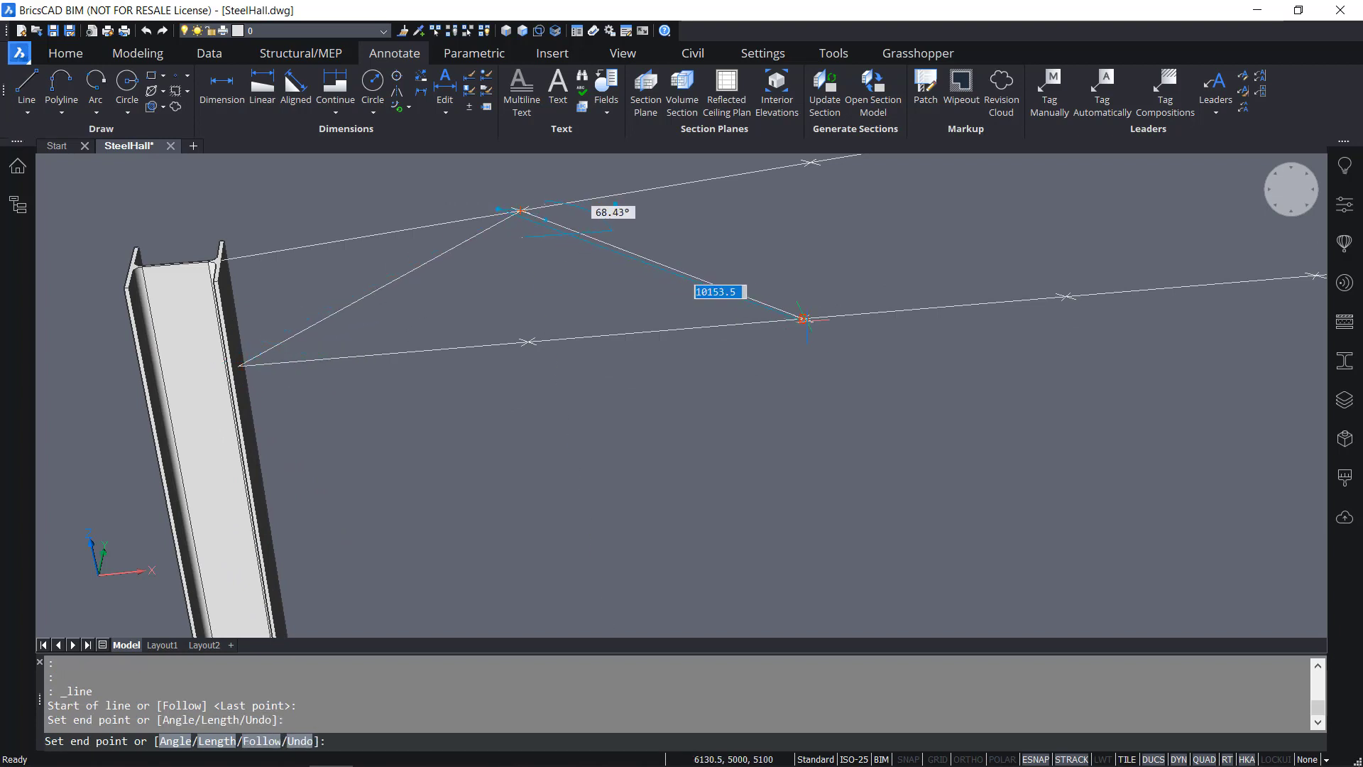
pyautogui.click(804, 319)
pyautogui.scroll(-3, 731, 305)
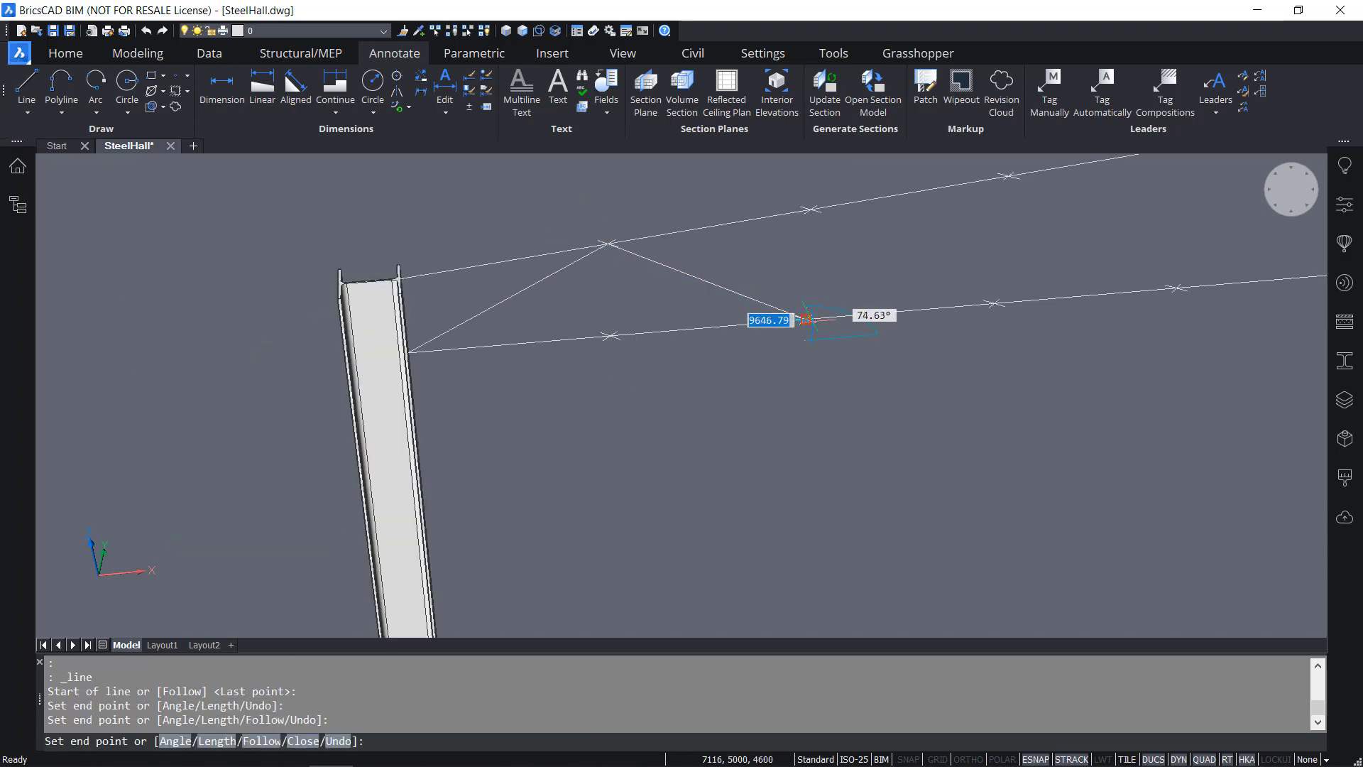
pyautogui.moveTo(646, 348); pyautogui.dragTo(411, 450, button='middle')
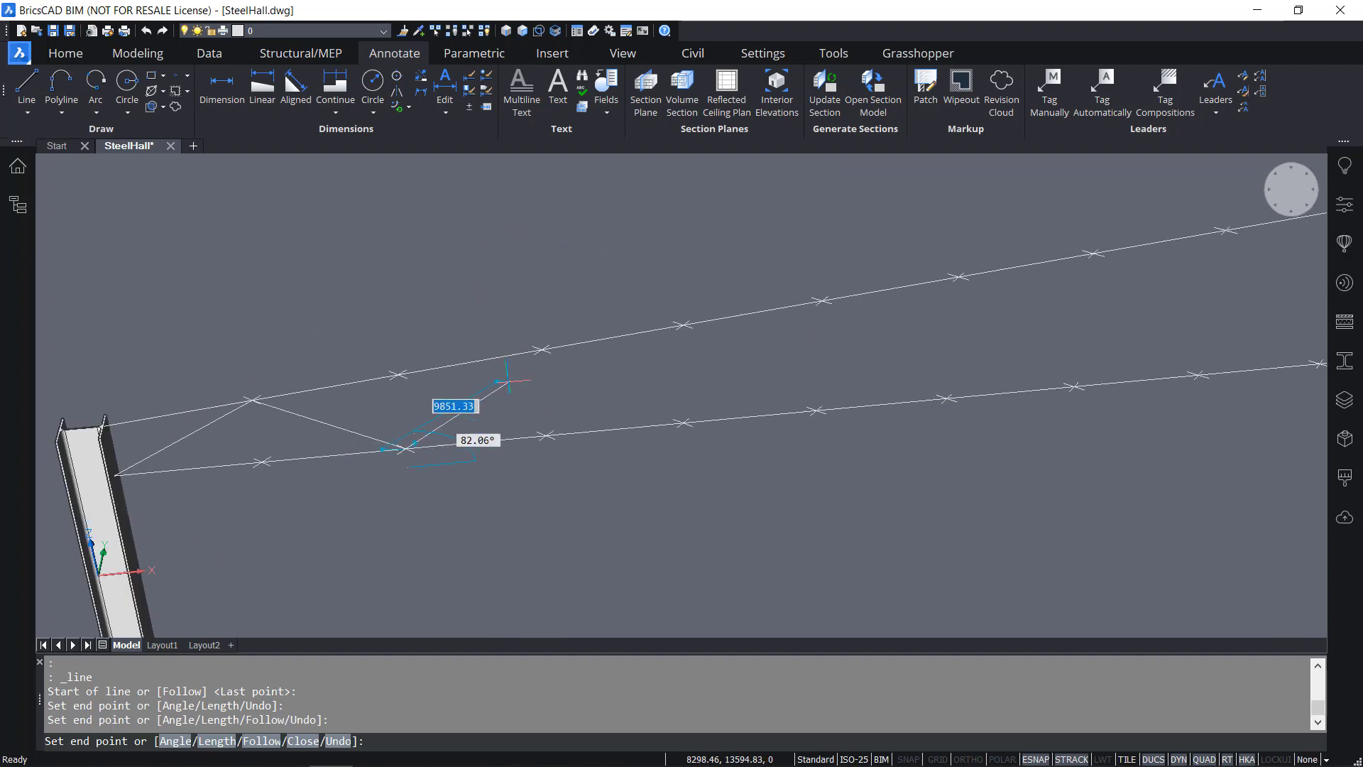
pyautogui.click(542, 350)
pyautogui.click(683, 423)
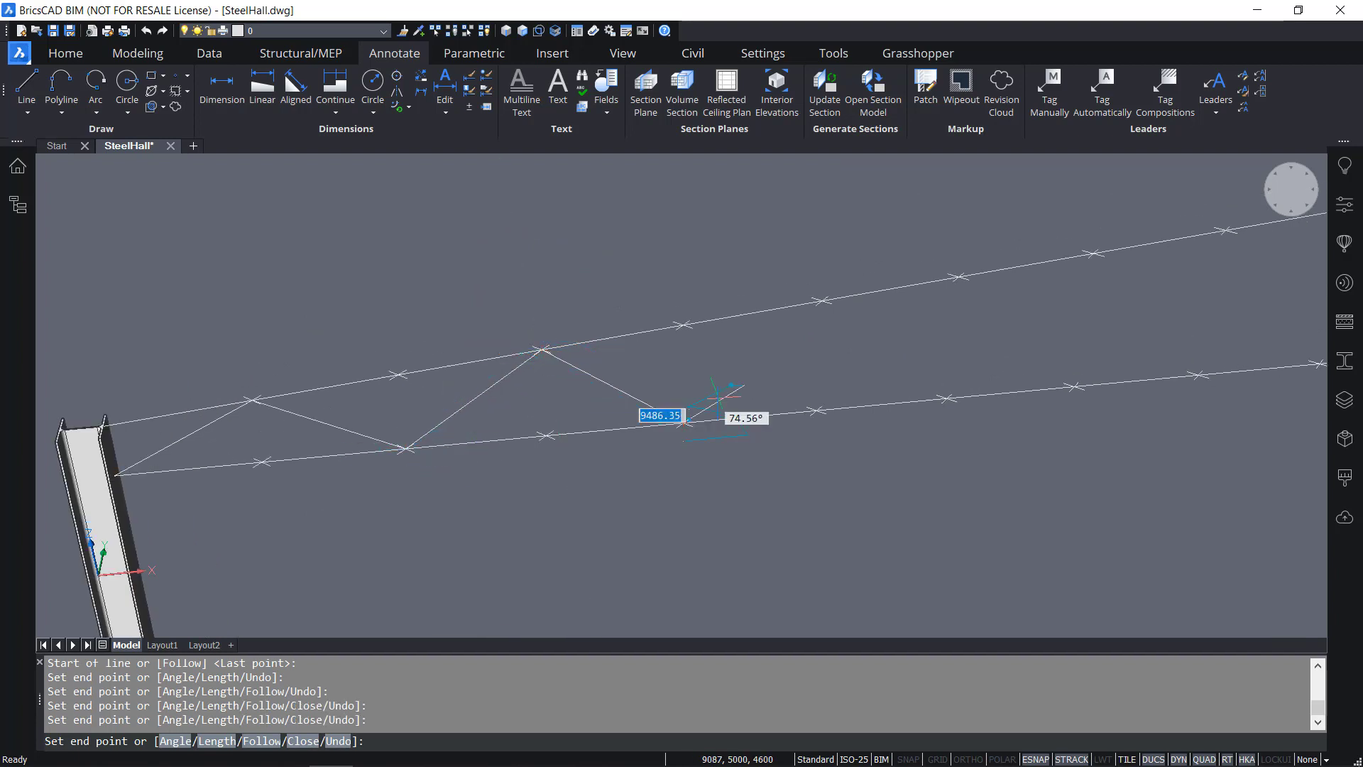
# Continue the zigzag with six more diagonals through alternating upper and lower division points, ending at the foot of the vertical line
pyautogui.click(823, 301)
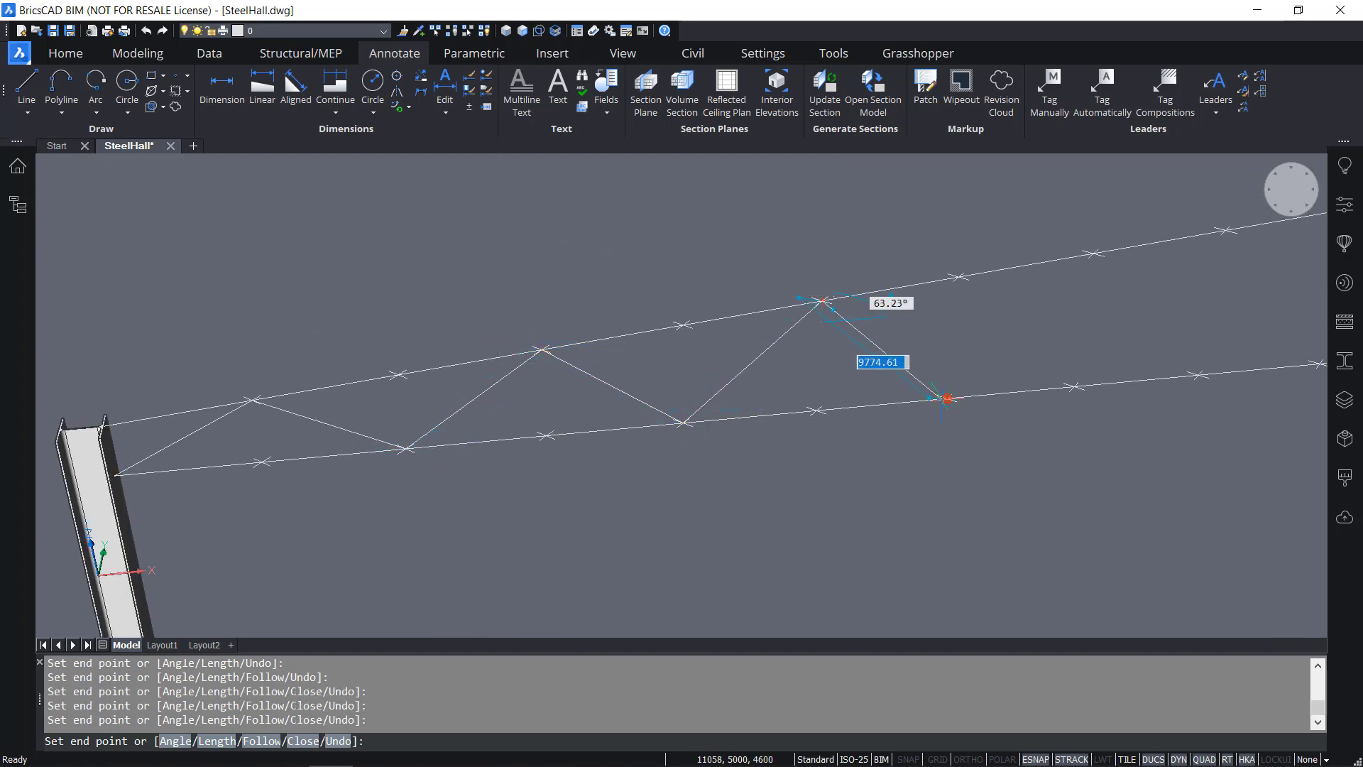
pyautogui.click(947, 398)
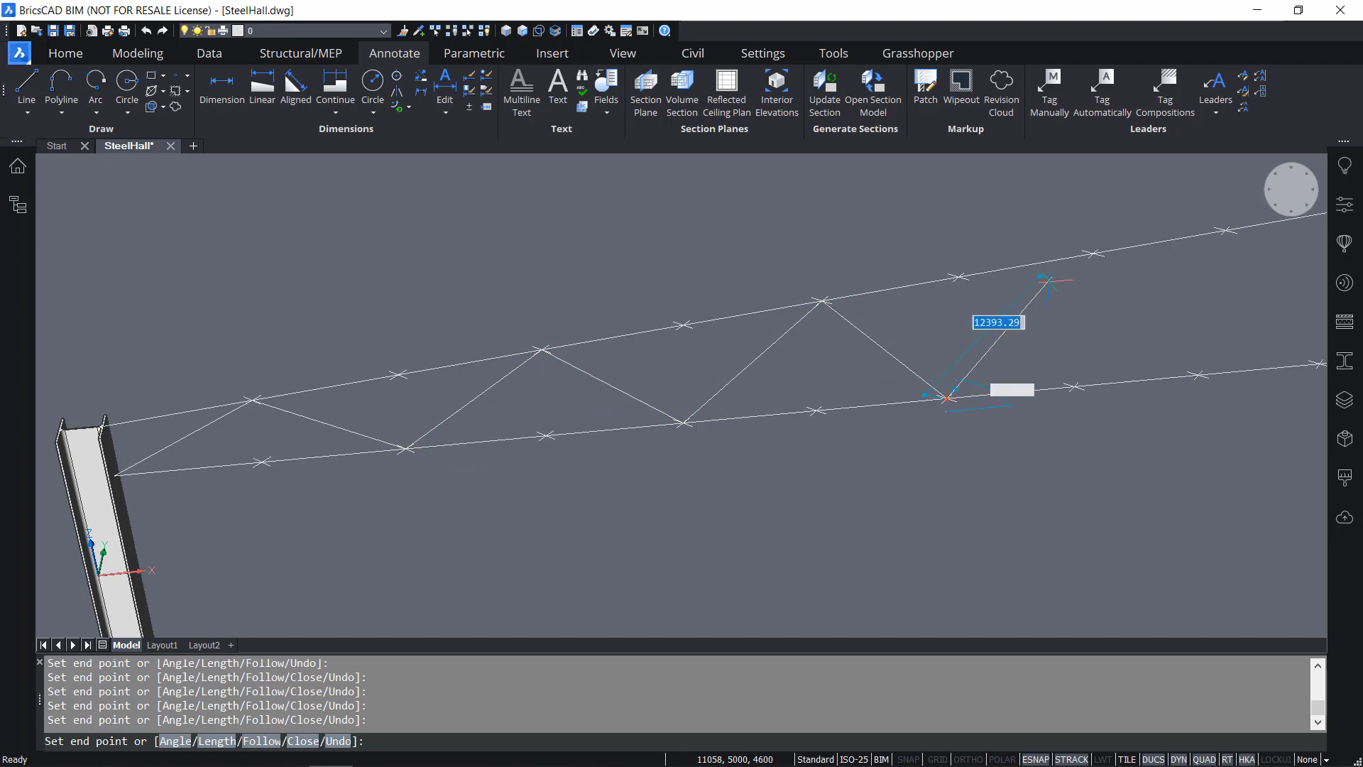
pyautogui.scroll(-3, 1107, 327)
pyautogui.click(1093, 252)
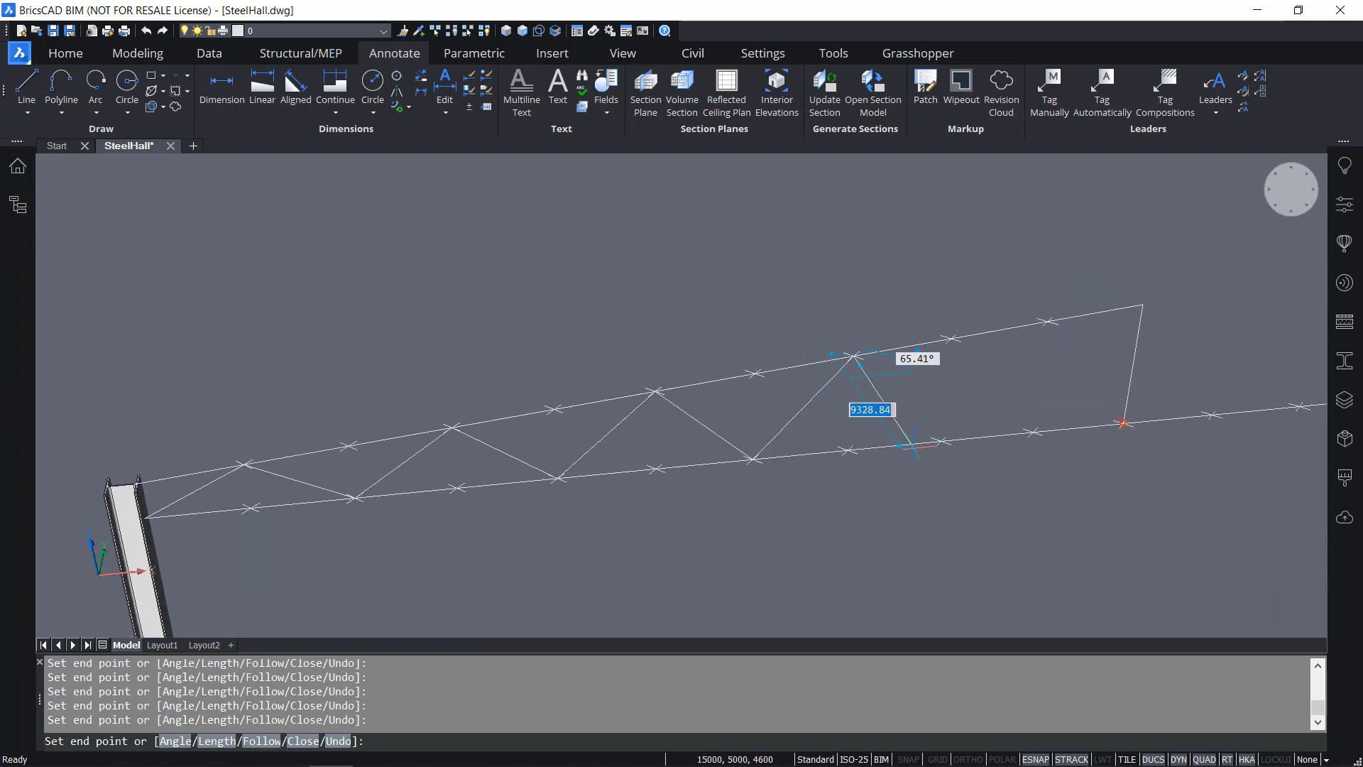
pyautogui.click(941, 441)
pyautogui.click(1047, 321)
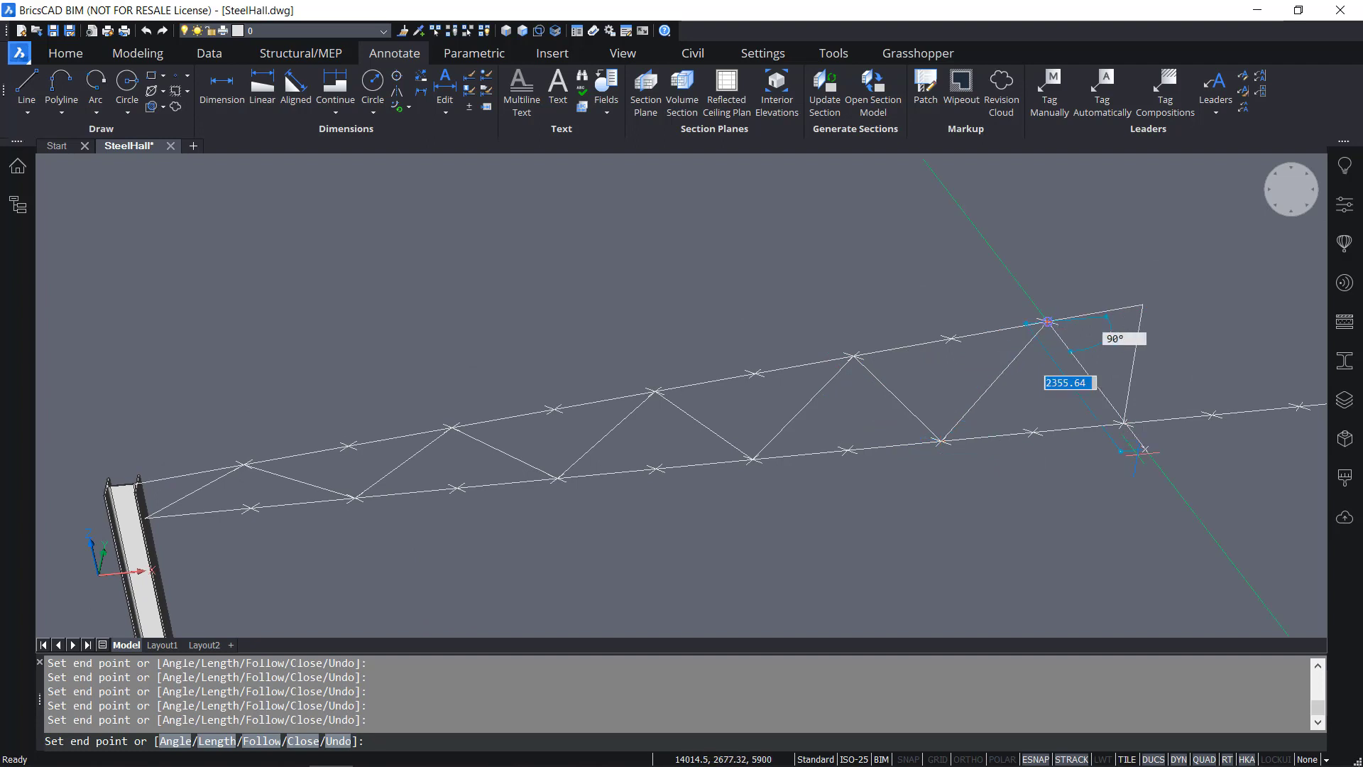
pyautogui.click(1124, 424)
pyautogui.press('Return')
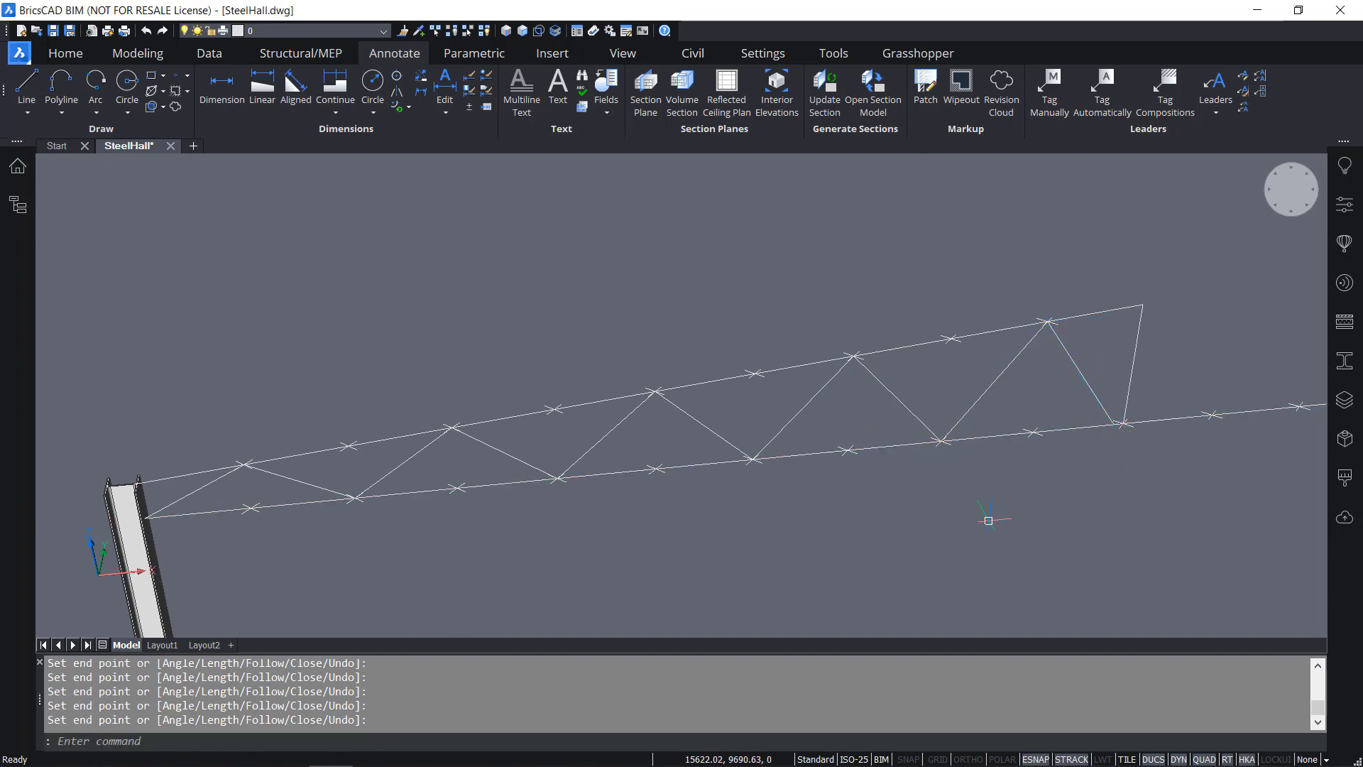
# Inspect the truss from the front with perspective turned off, and restore perspective and an angled view
pyautogui.keyDown('shift'); pyautogui.moveTo(1072, 558); pyautogui.dragTo(991, 497, button='middle'); pyautogui.keyUp('shift')
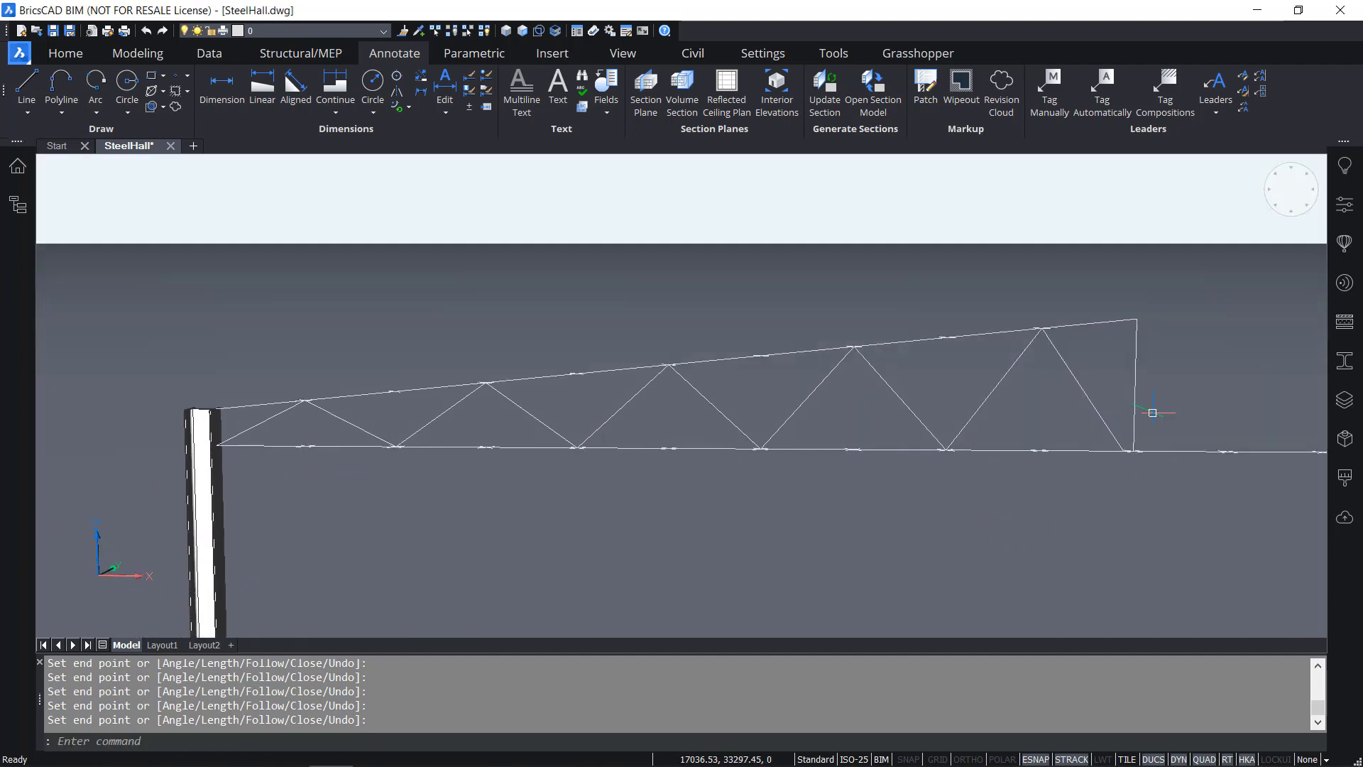
pyautogui.click(1299, 227)
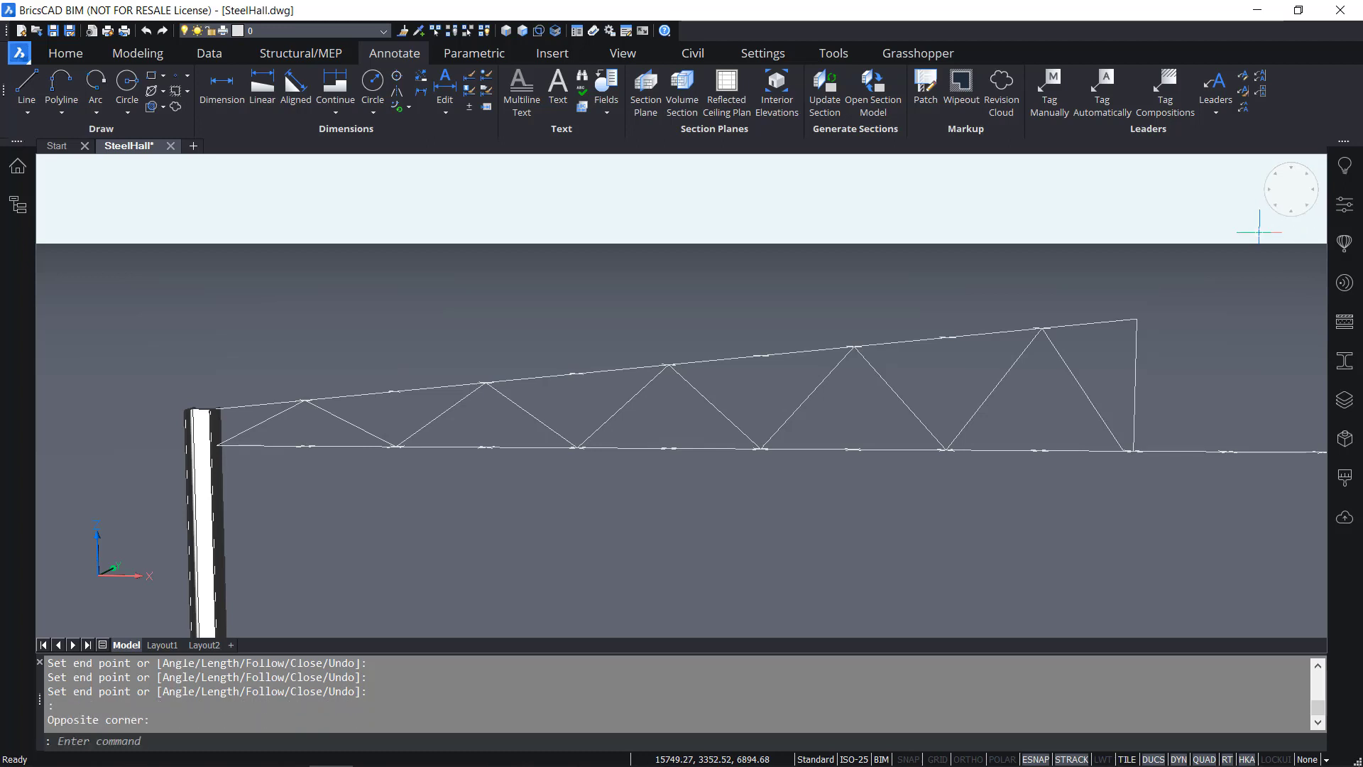
pyautogui.click(1259, 232)
pyautogui.click(1228, 230)
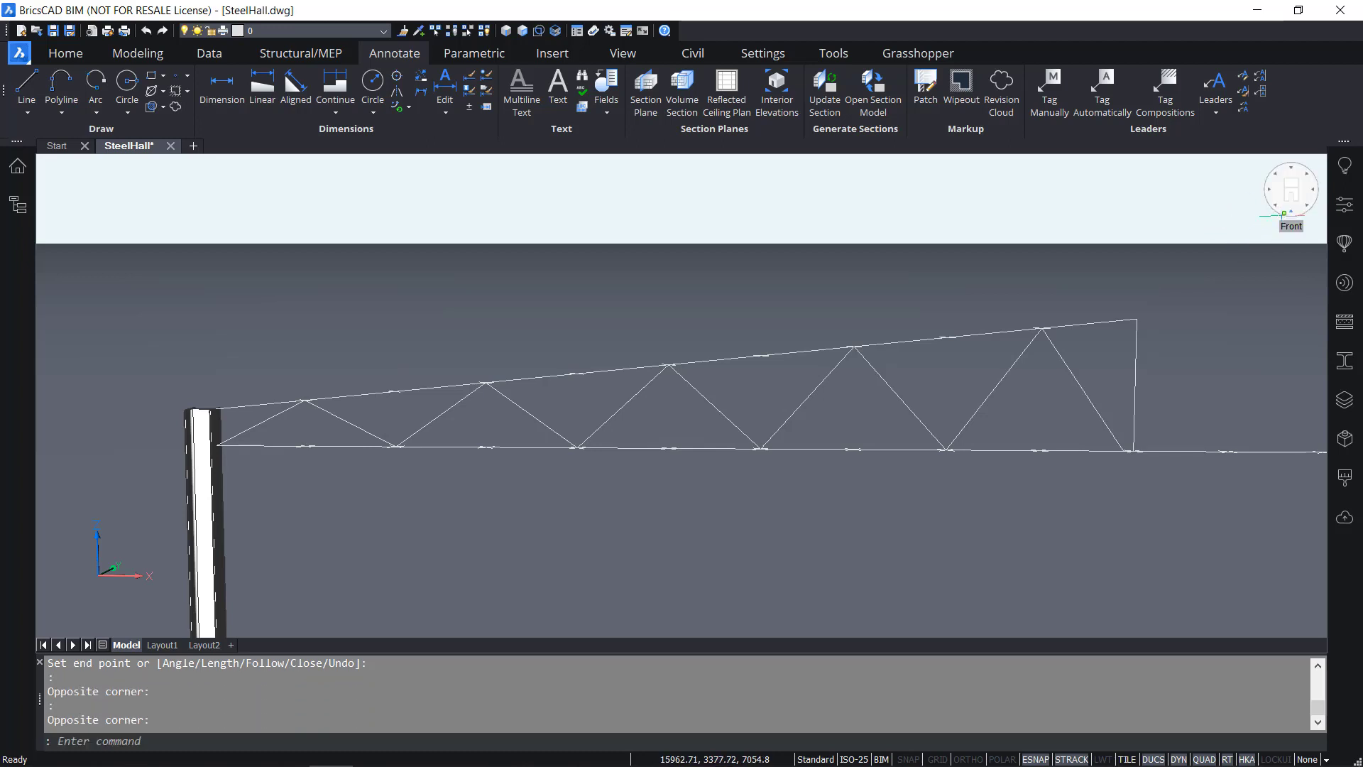
pyautogui.click(1291, 209)
pyautogui.rightClick(1291, 190)
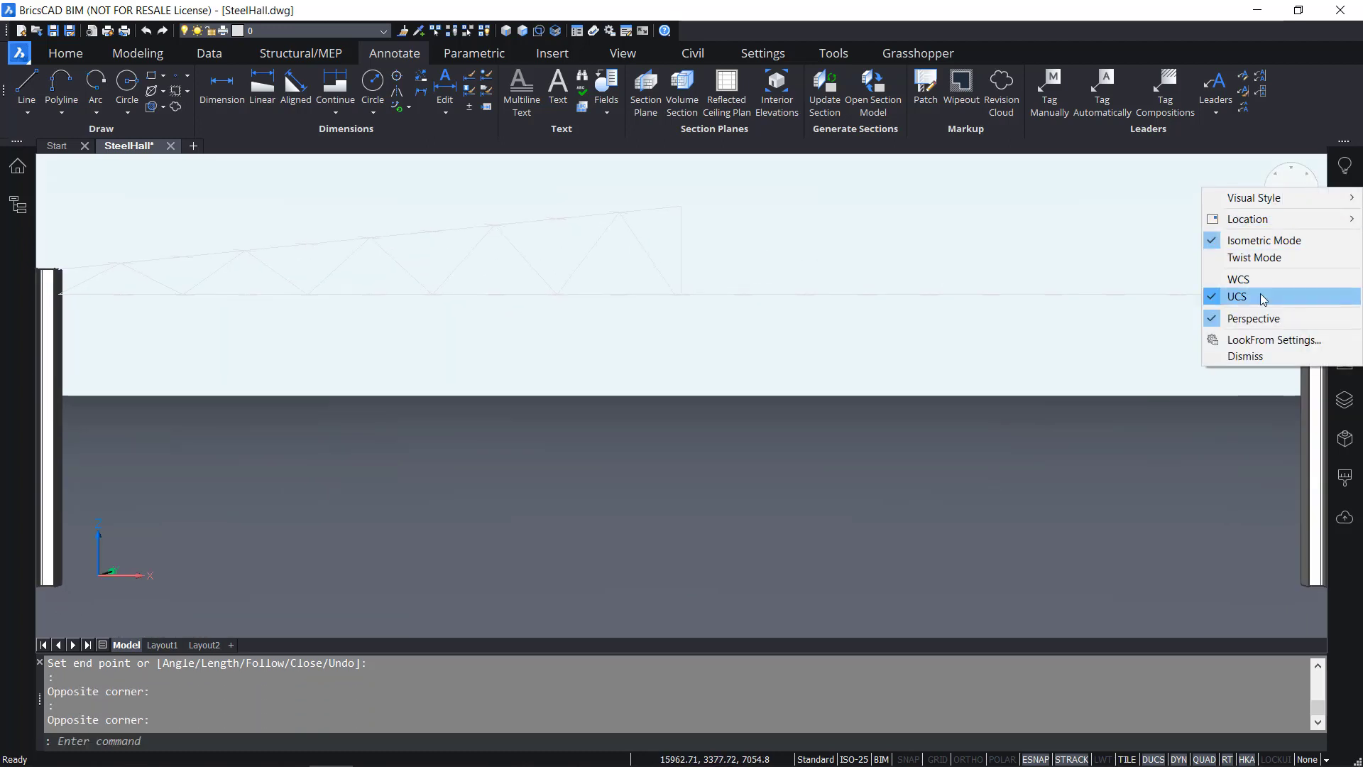
pyautogui.click(1262, 319)
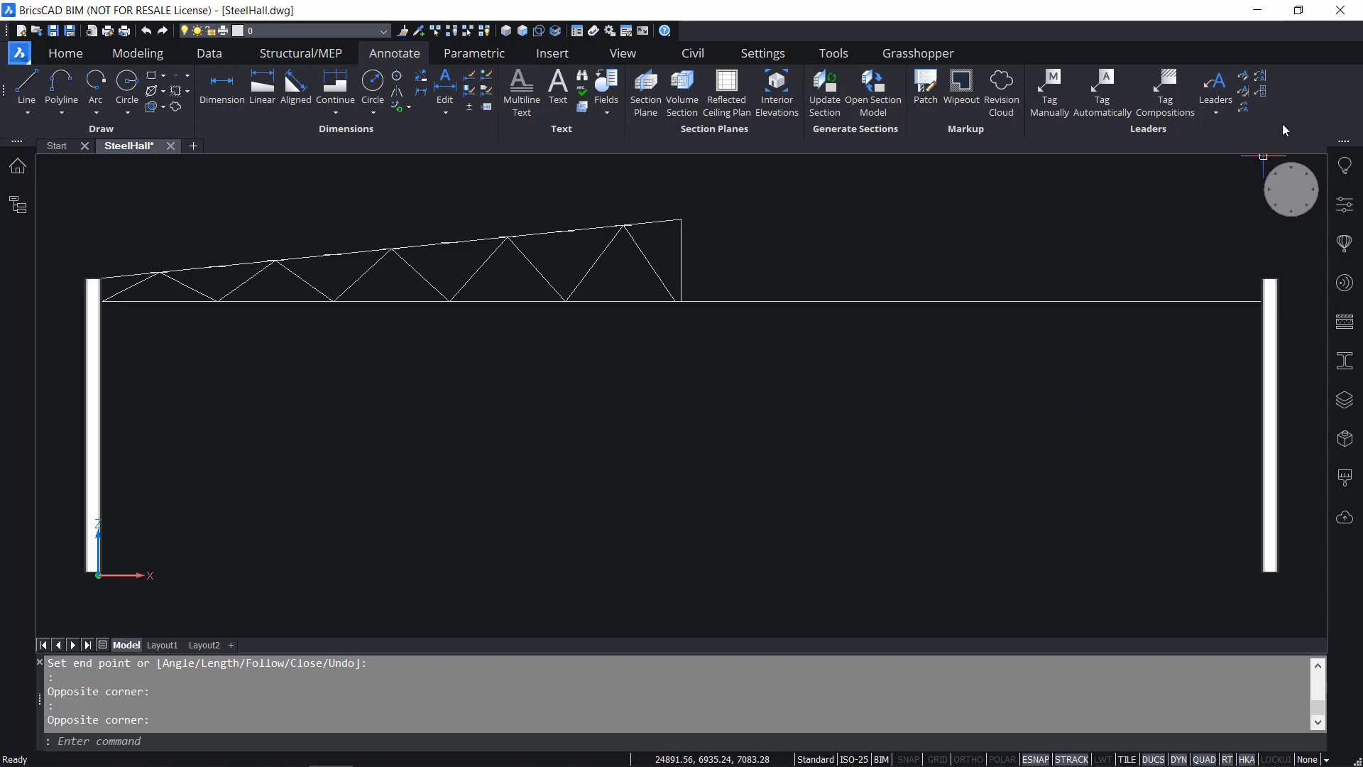
pyautogui.rightClick(1287, 198)
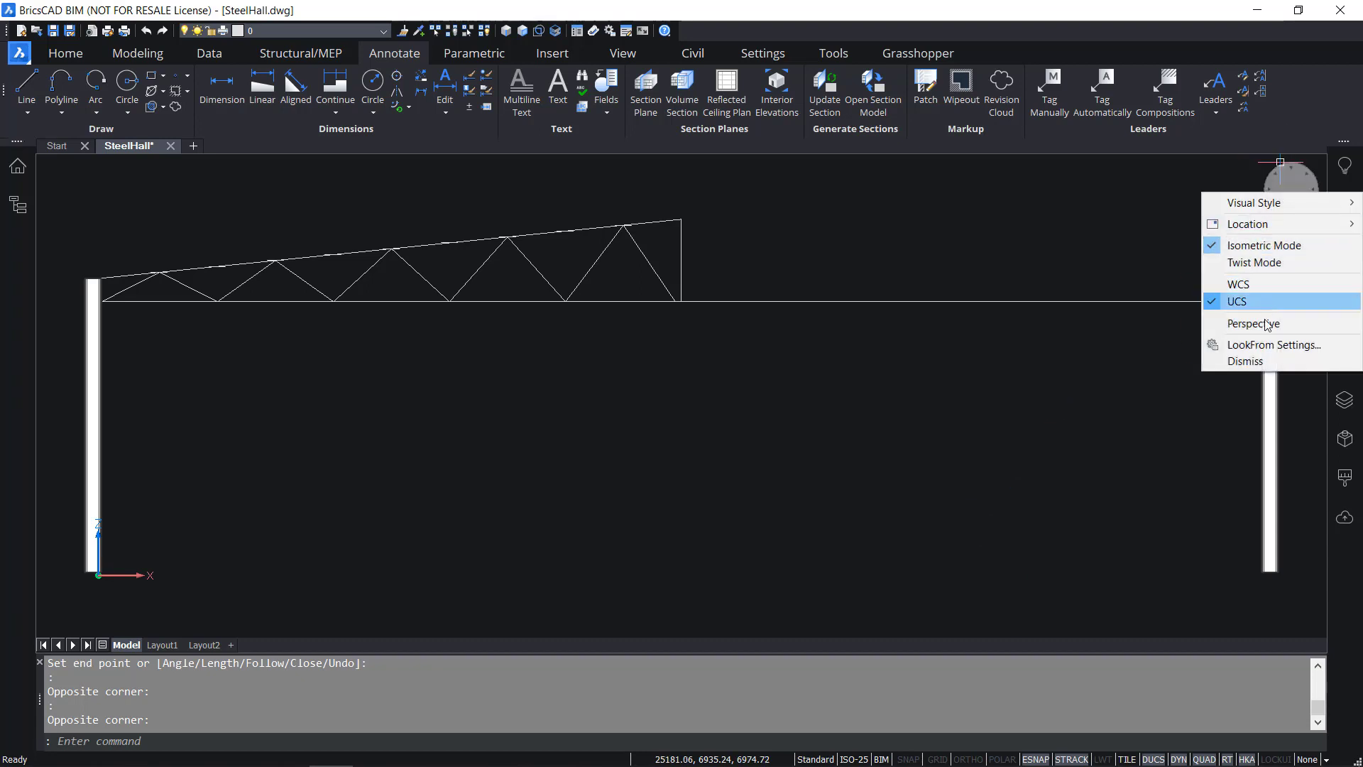
pyautogui.click(1257, 323)
pyautogui.keyDown('shift'); pyautogui.moveTo(987, 331); pyautogui.dragTo(826, 426, button='middle'); pyautogui.keyUp('shift')
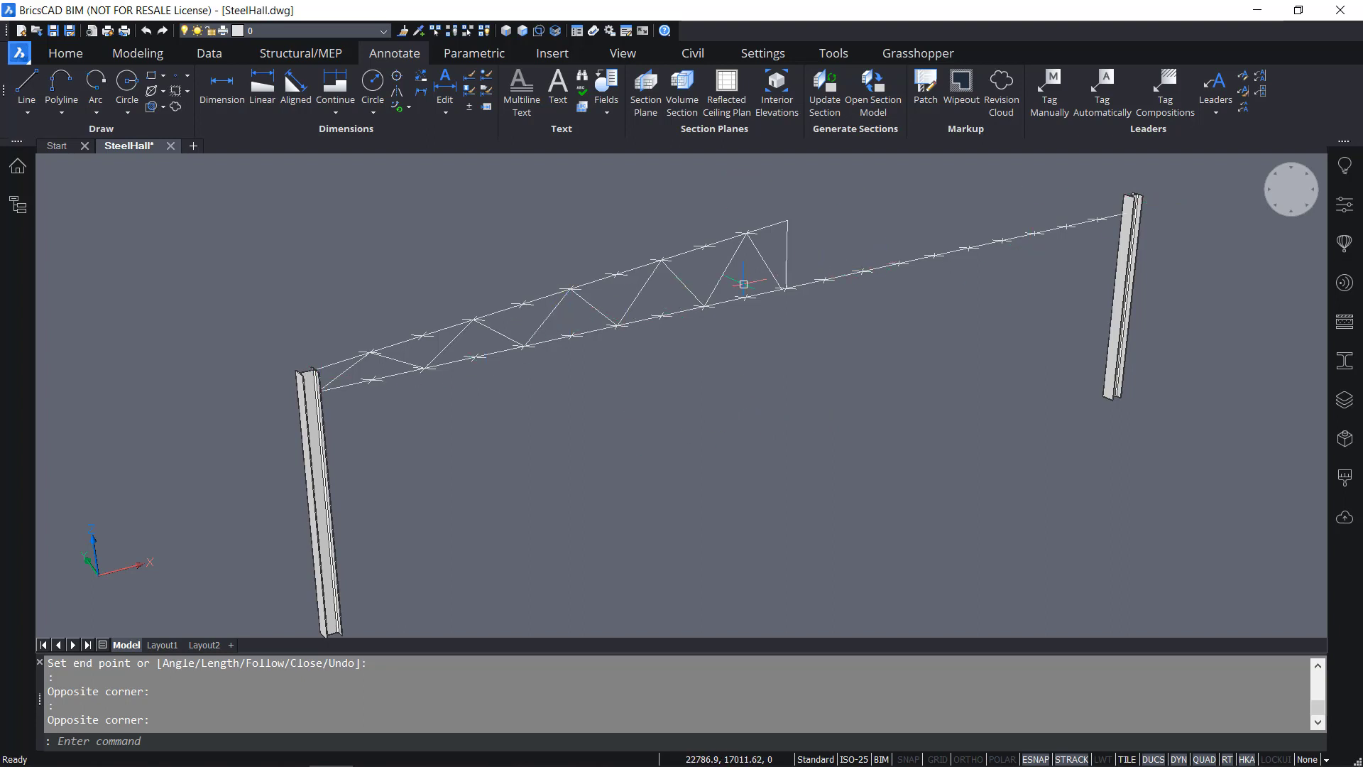
# Select all Point entities through the model structure tree and delete them from the drawing
pyautogui.click(12, 214)
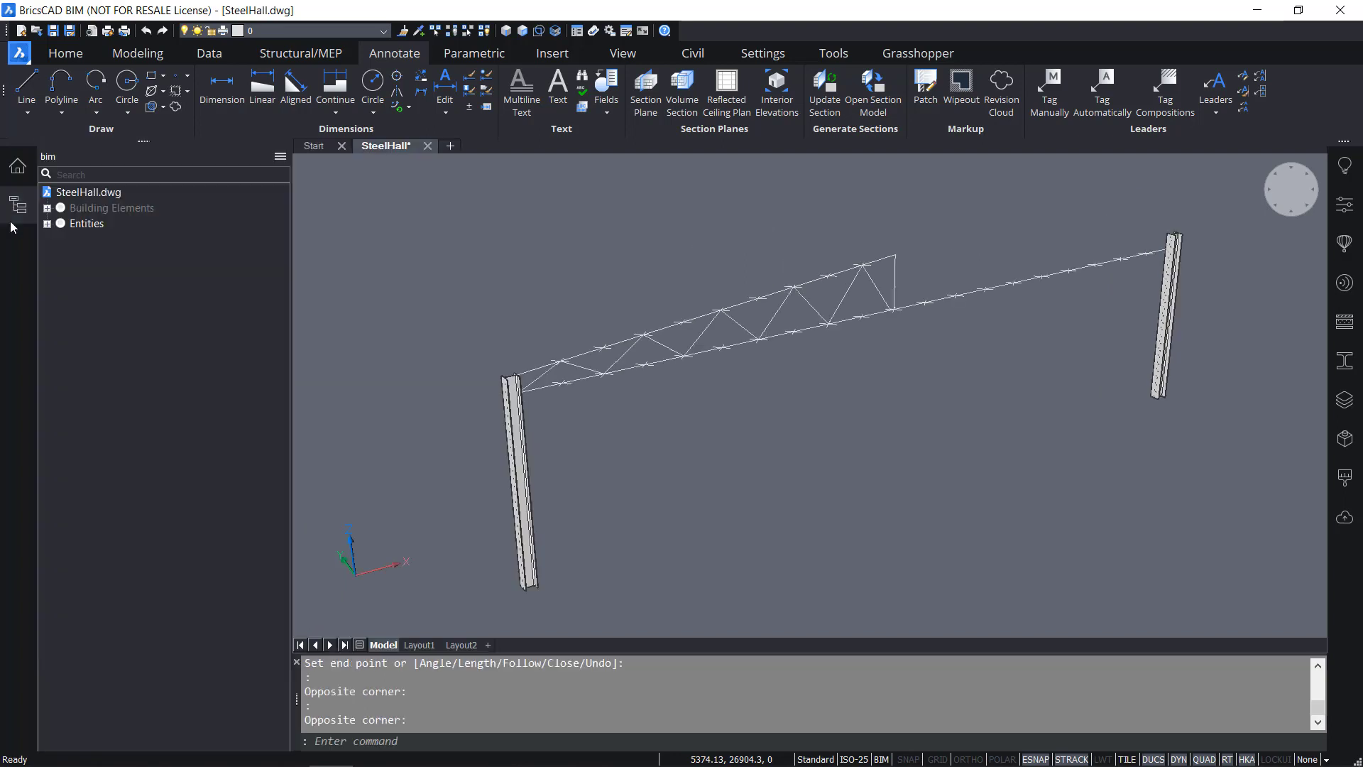
pyautogui.click(47, 224)
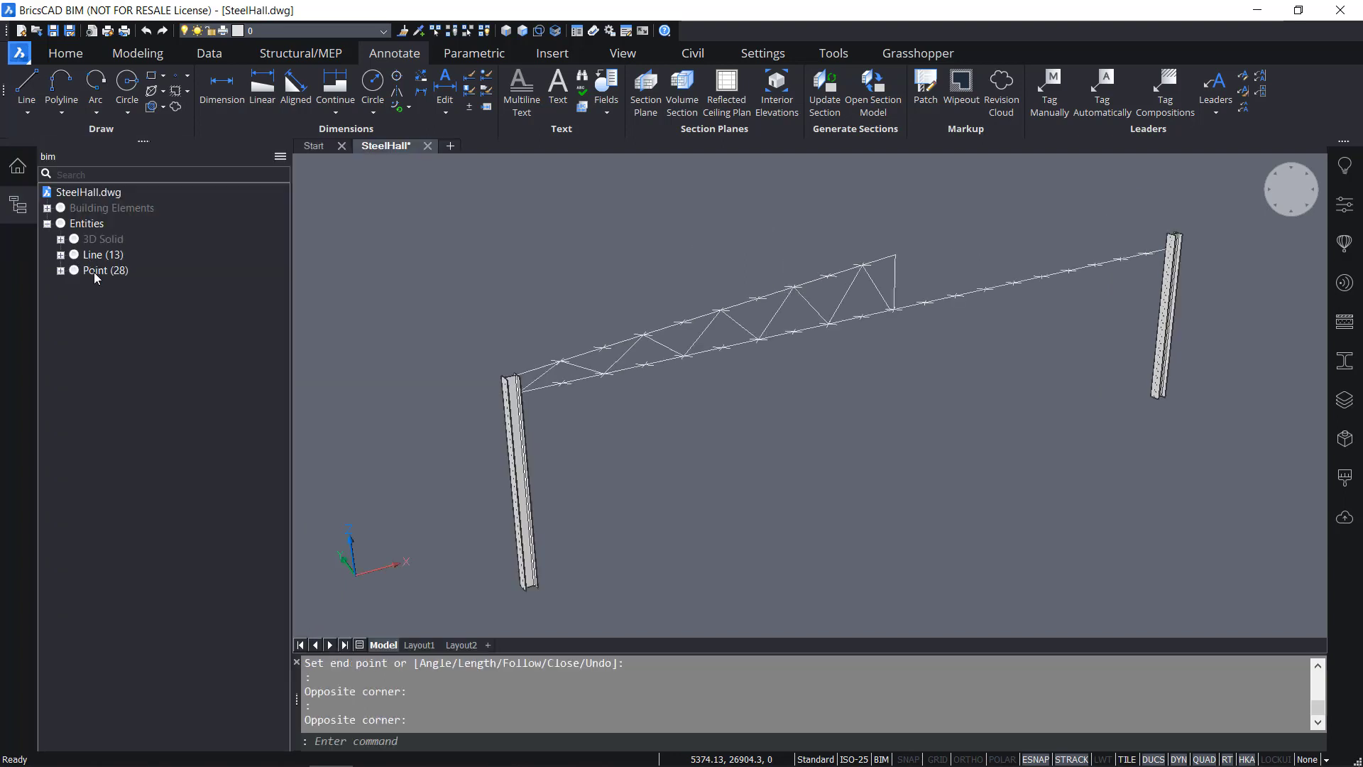
pyautogui.click(96, 272)
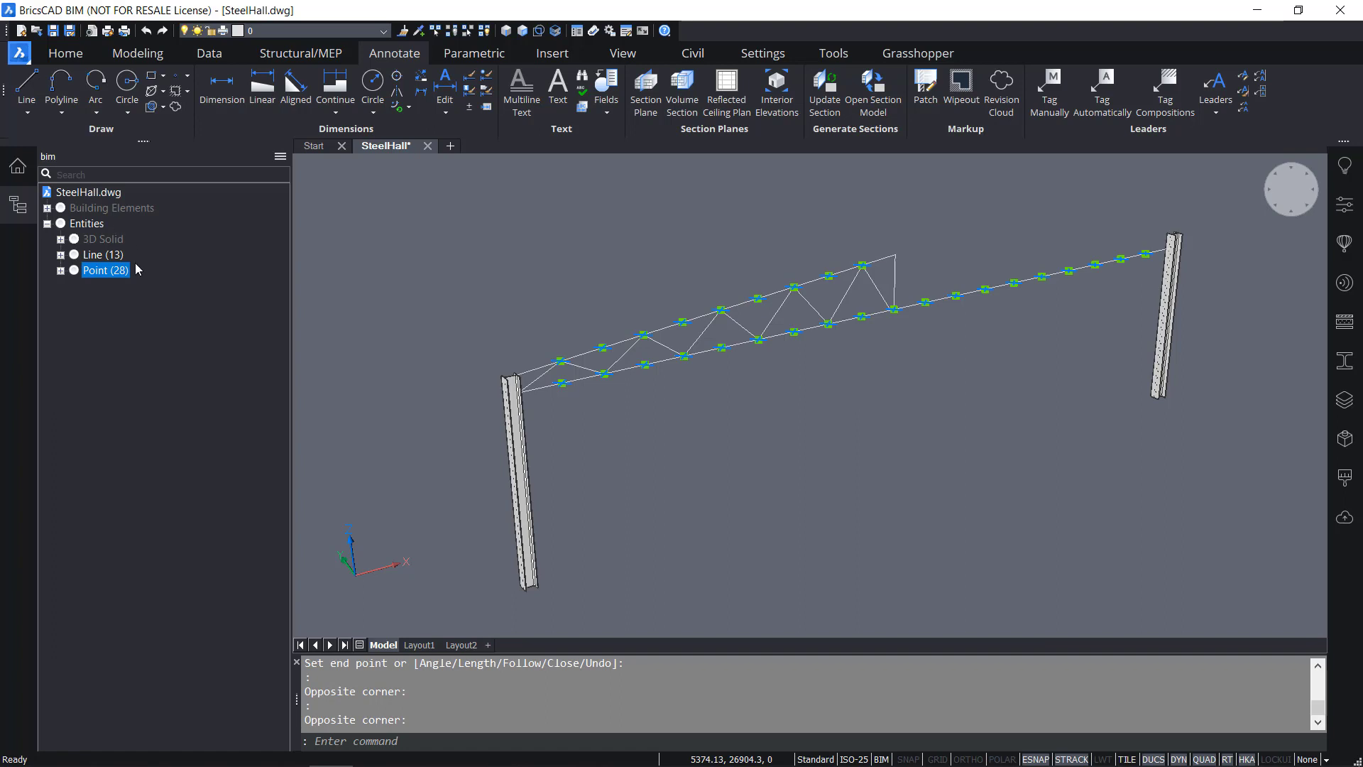
pyautogui.press('Delete')
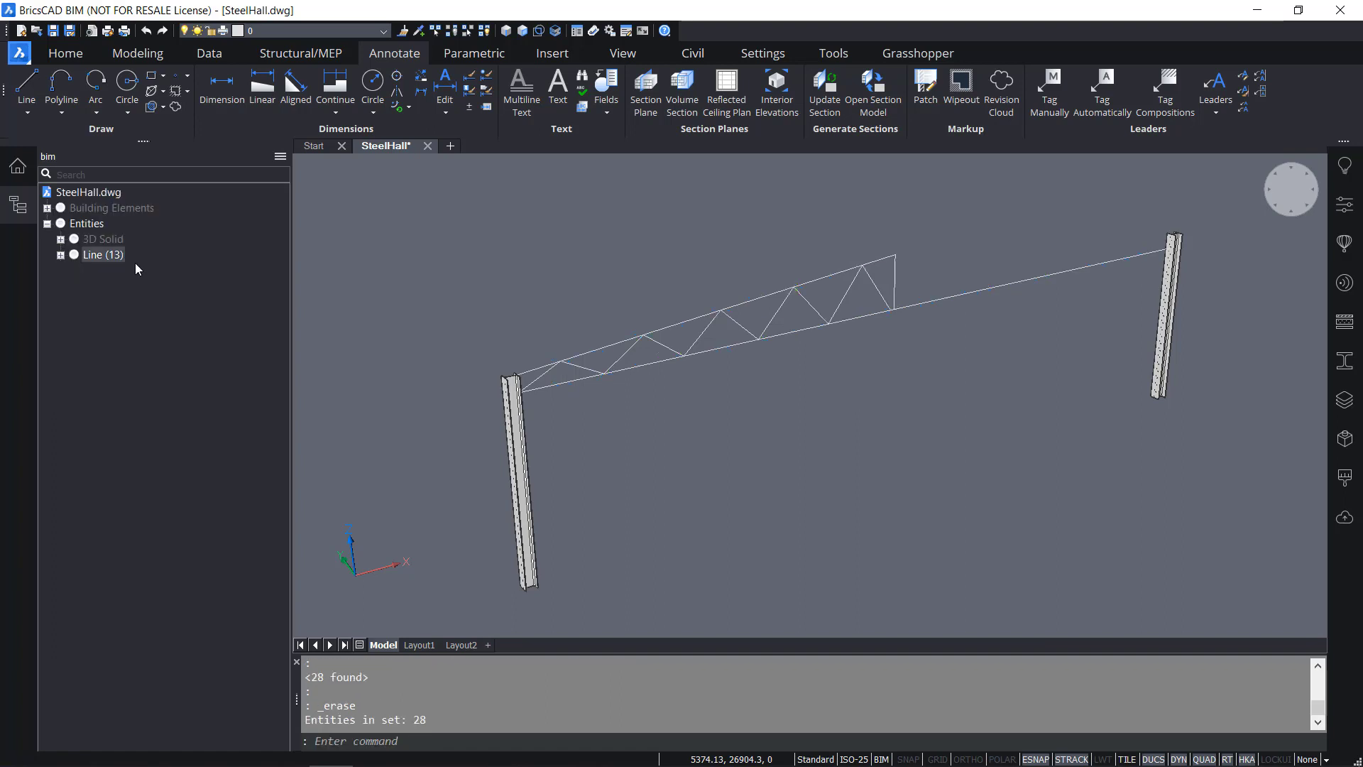
pyautogui.click(15, 204)
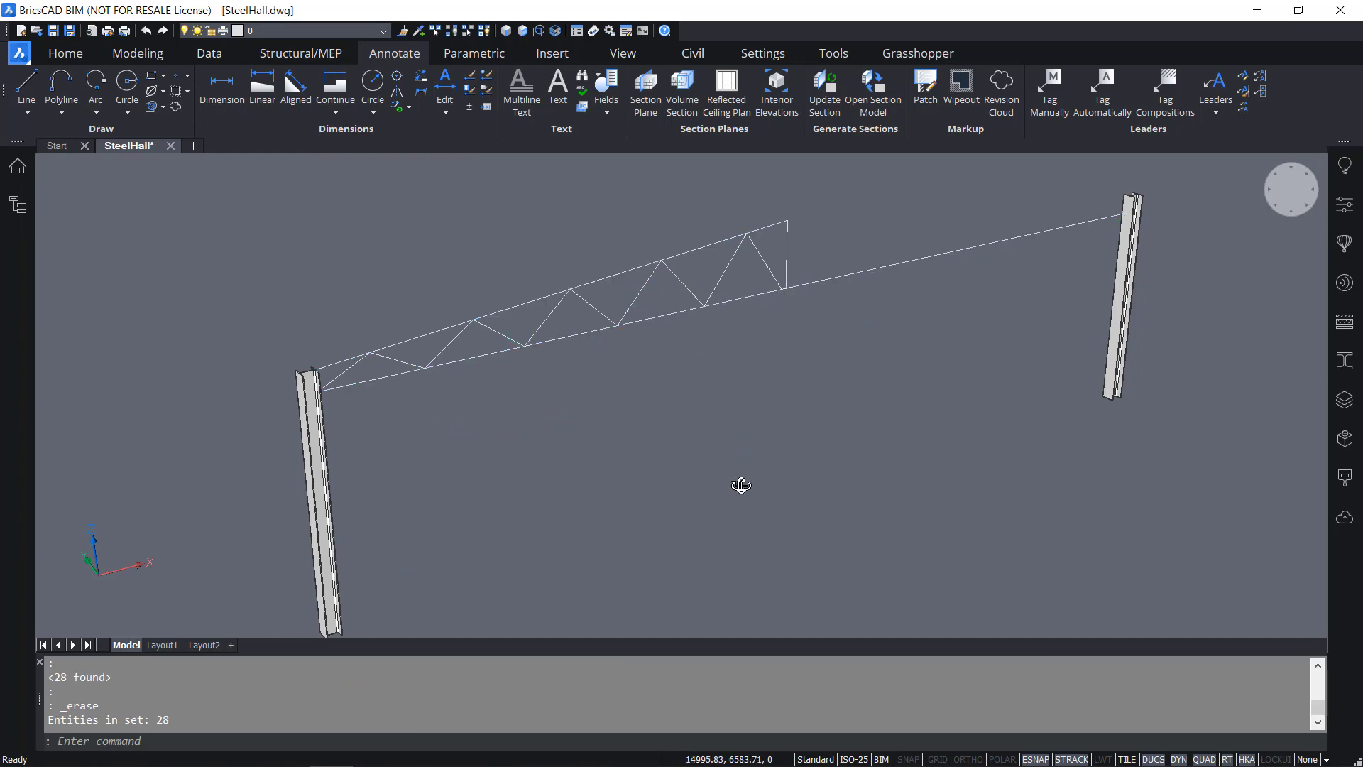
# Select the sloped line, the vertical line and all diagonals of the half truss, and start the Manipulate command on them
pyautogui.keyDown('shift'); pyautogui.moveTo(739, 481); pyautogui.dragTo(614, 474, button='middle'); pyautogui.keyUp('shift')
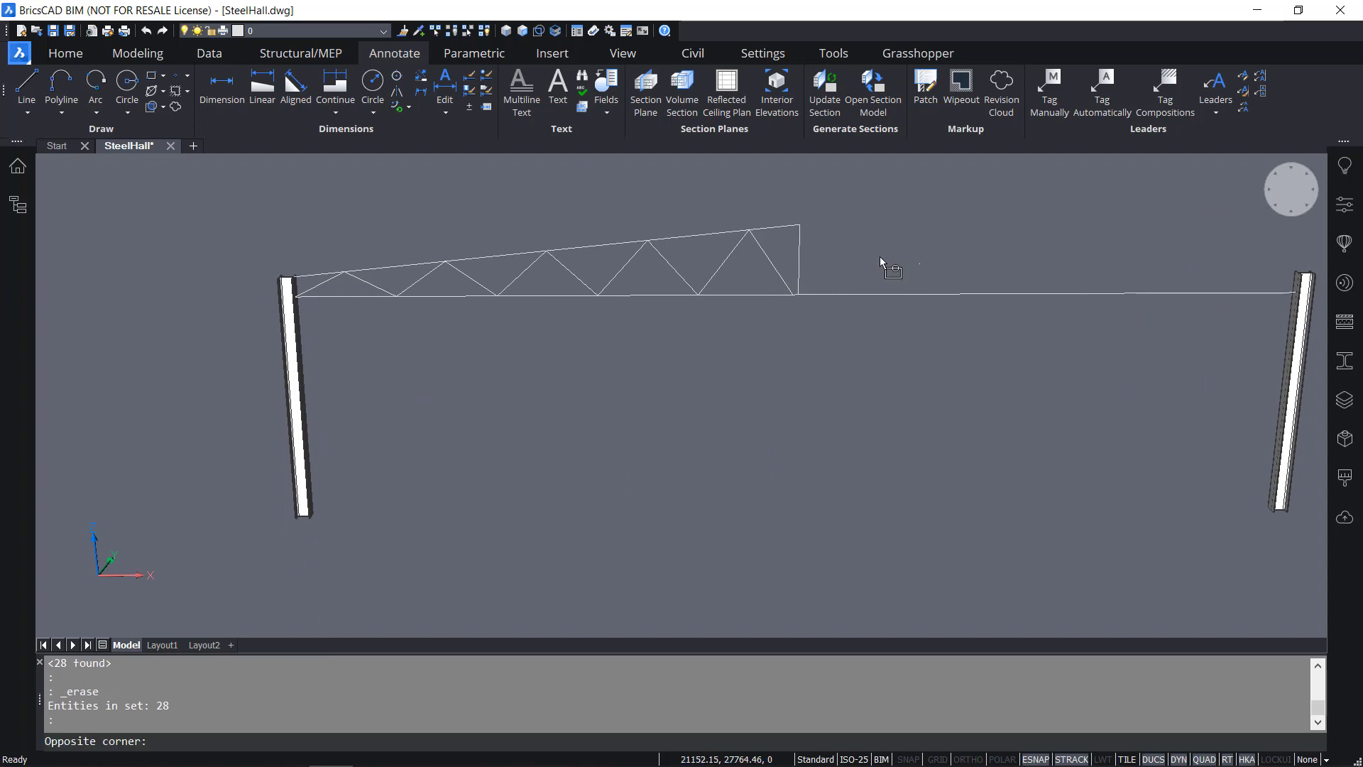
pyautogui.click(920, 265)
pyautogui.click(325, 281)
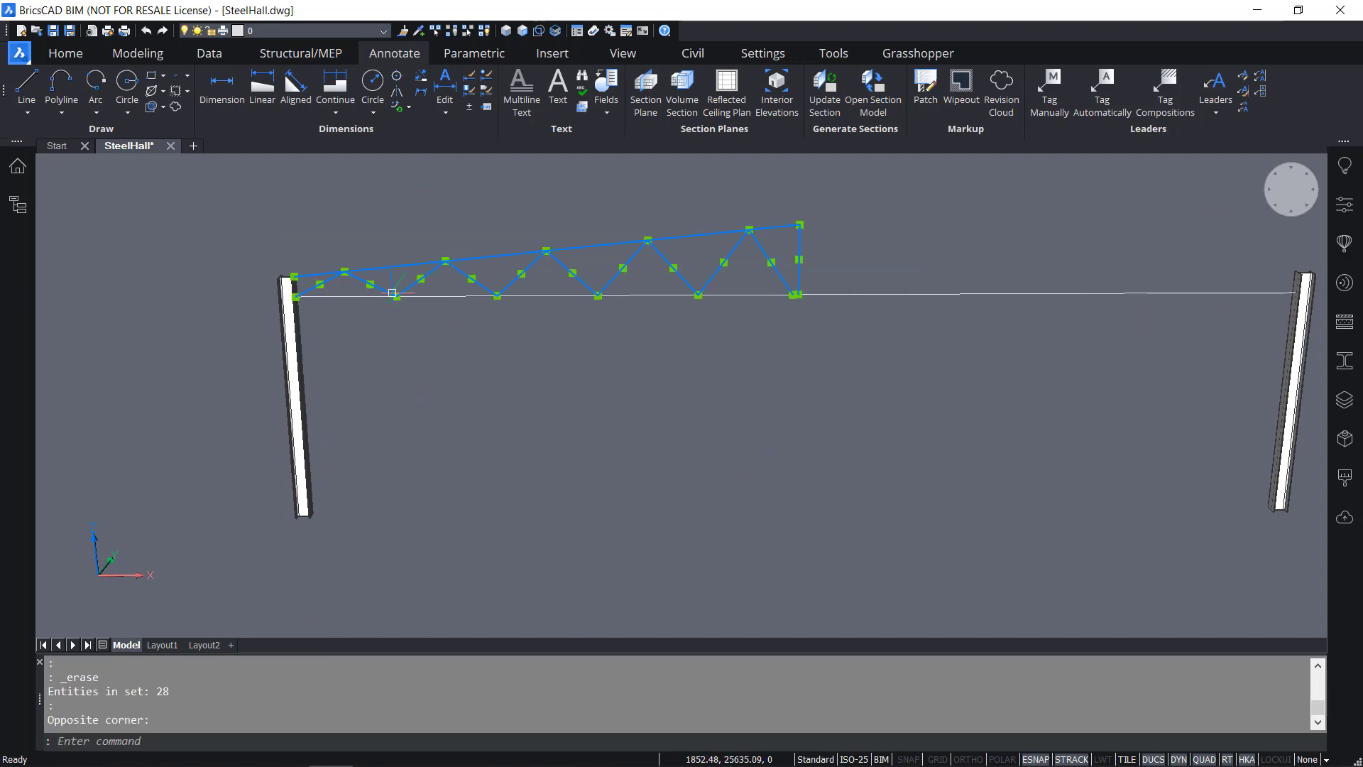
pyautogui.rightClick(759, 350)
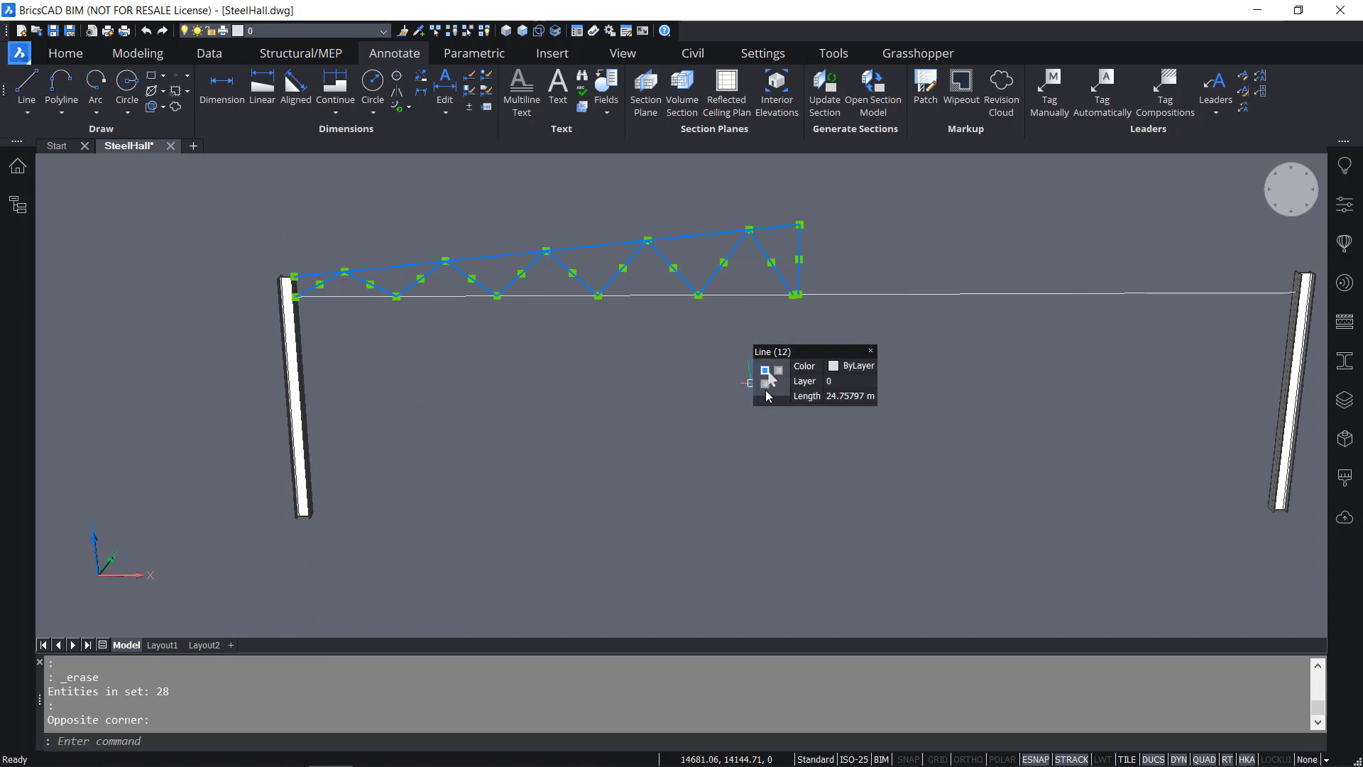
pyautogui.moveTo(767, 395)
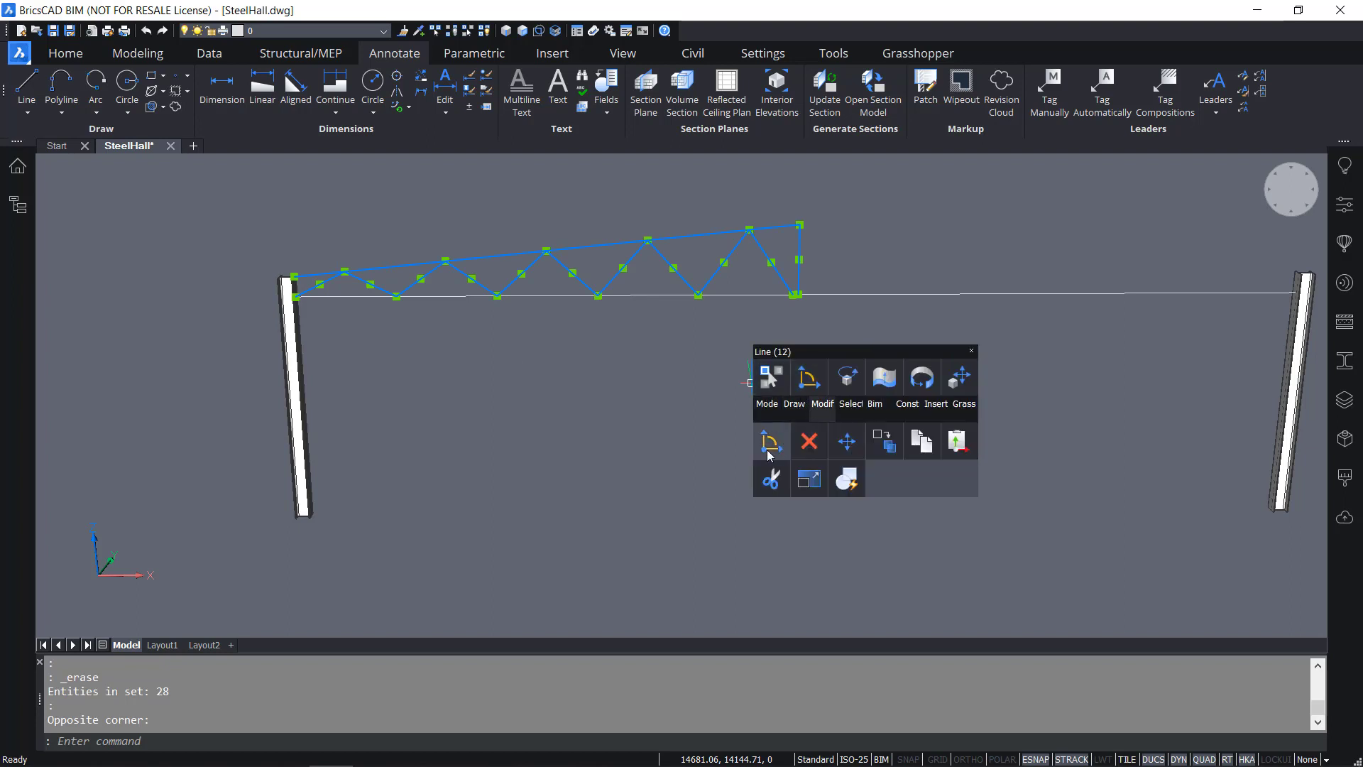
pyautogui.click(770, 442)
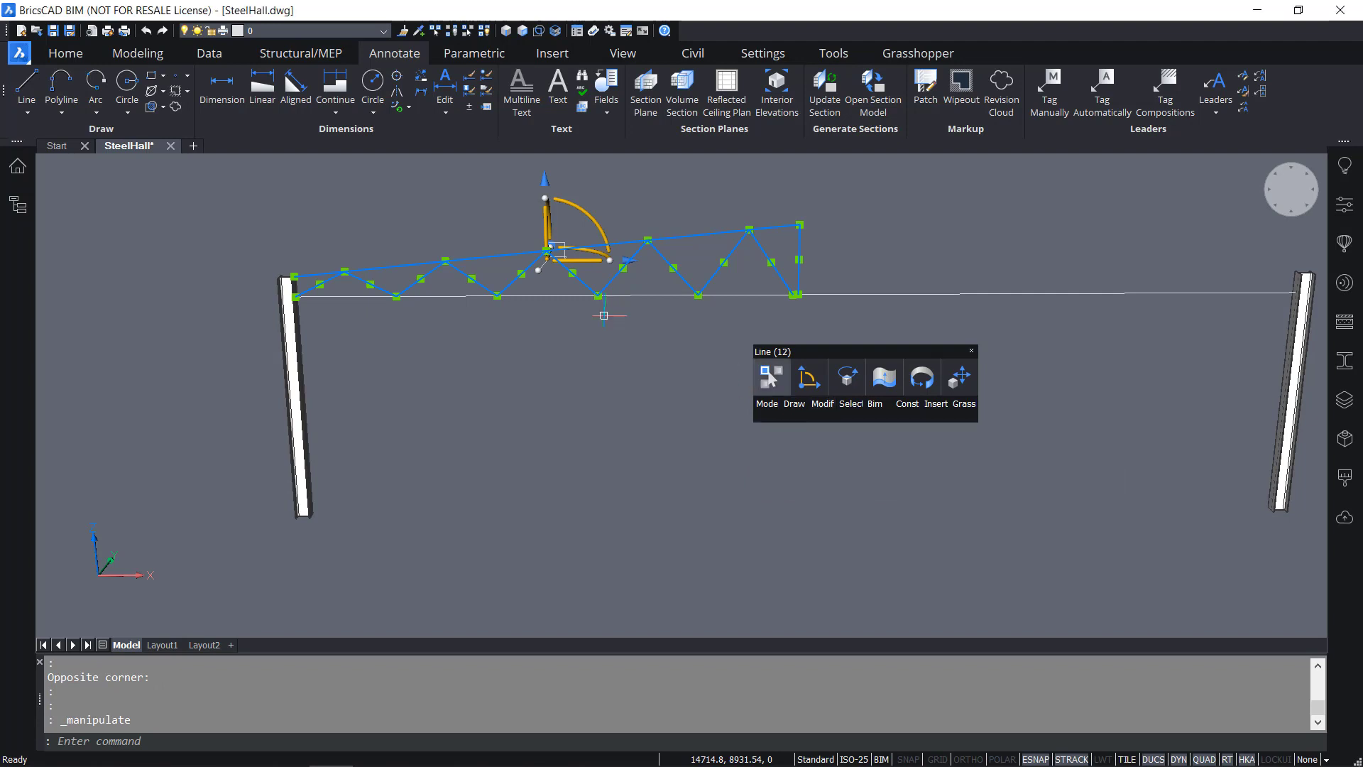
# Relocate the manipulator to the midpoint of the truss's horizontal bottom line, at the foot of the vertical line
pyautogui.keyDown('shift'); pyautogui.moveTo(540, 291); pyautogui.dragTo(599, 408, button='middle'); pyautogui.keyUp('shift')
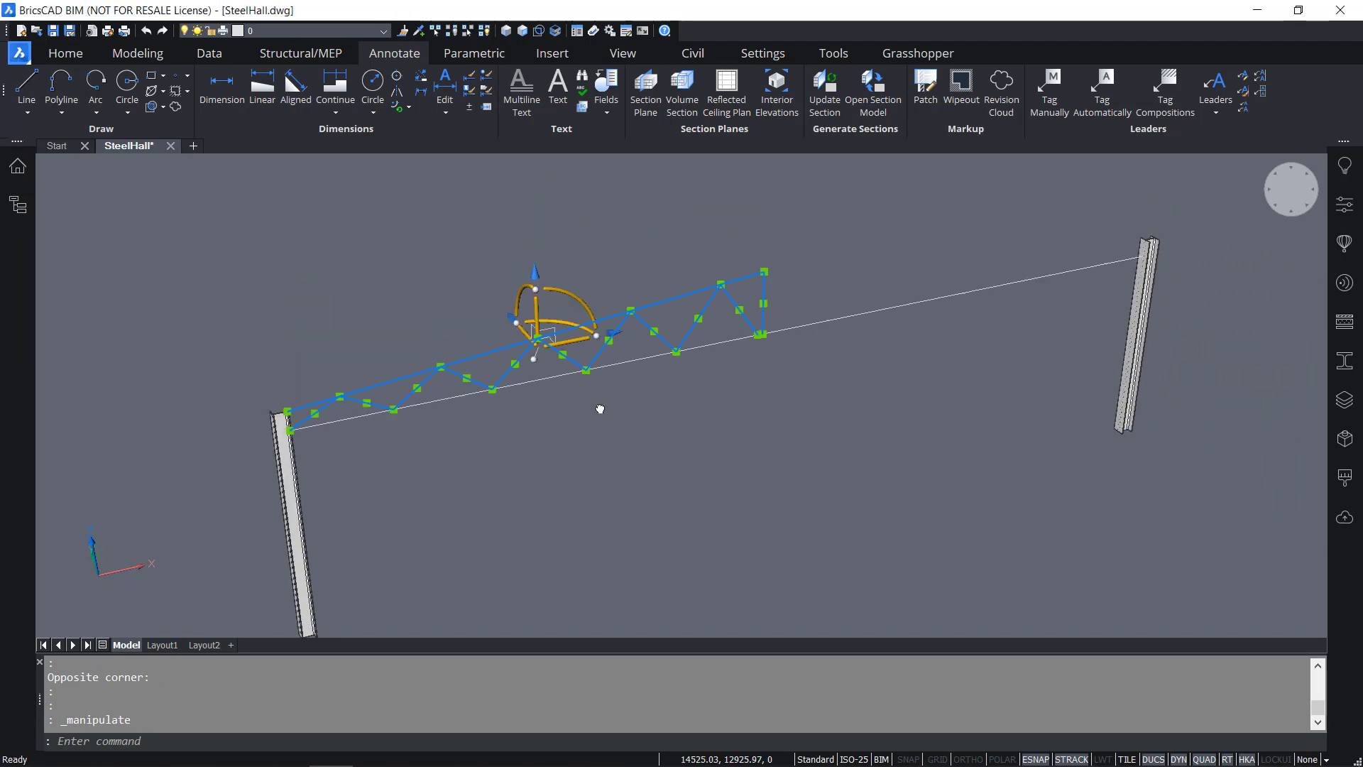
pyautogui.scroll(2, 598, 399)
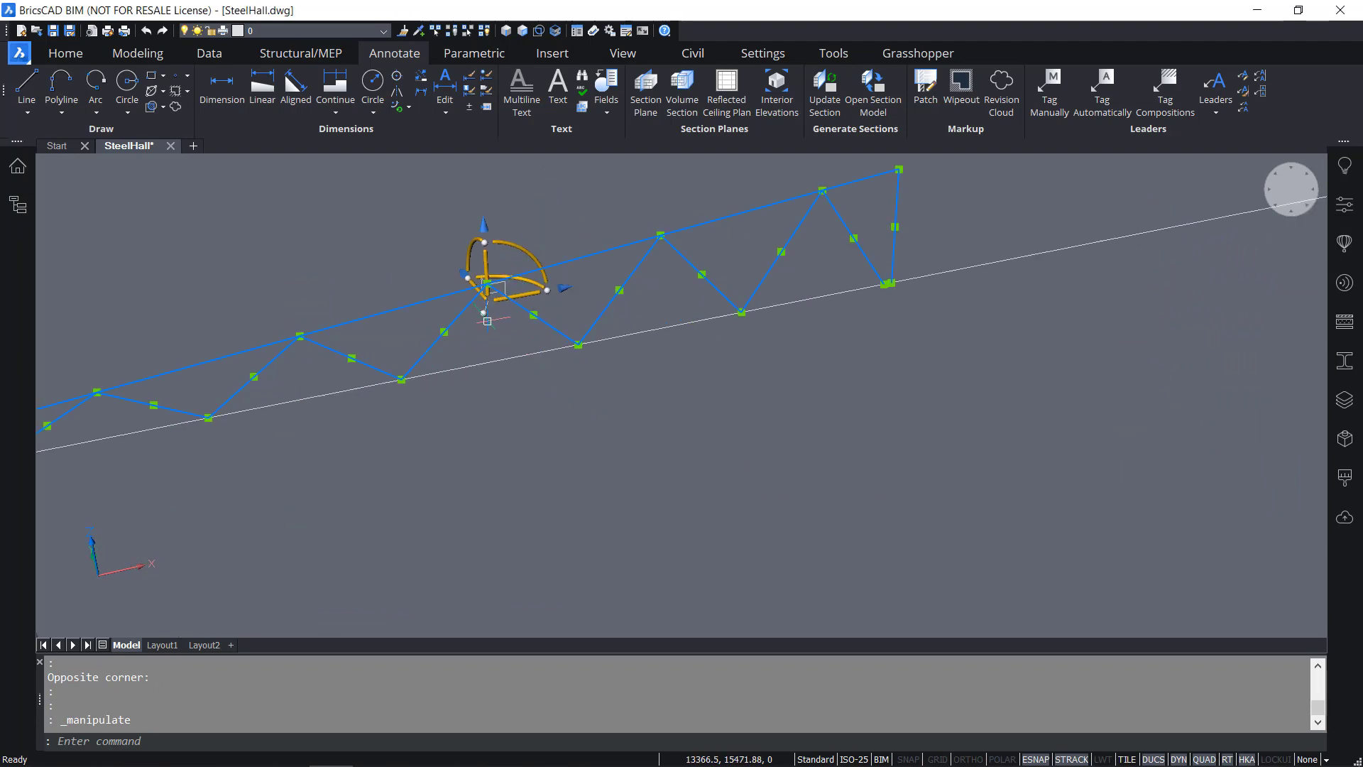
pyautogui.scroll(2, 487, 303)
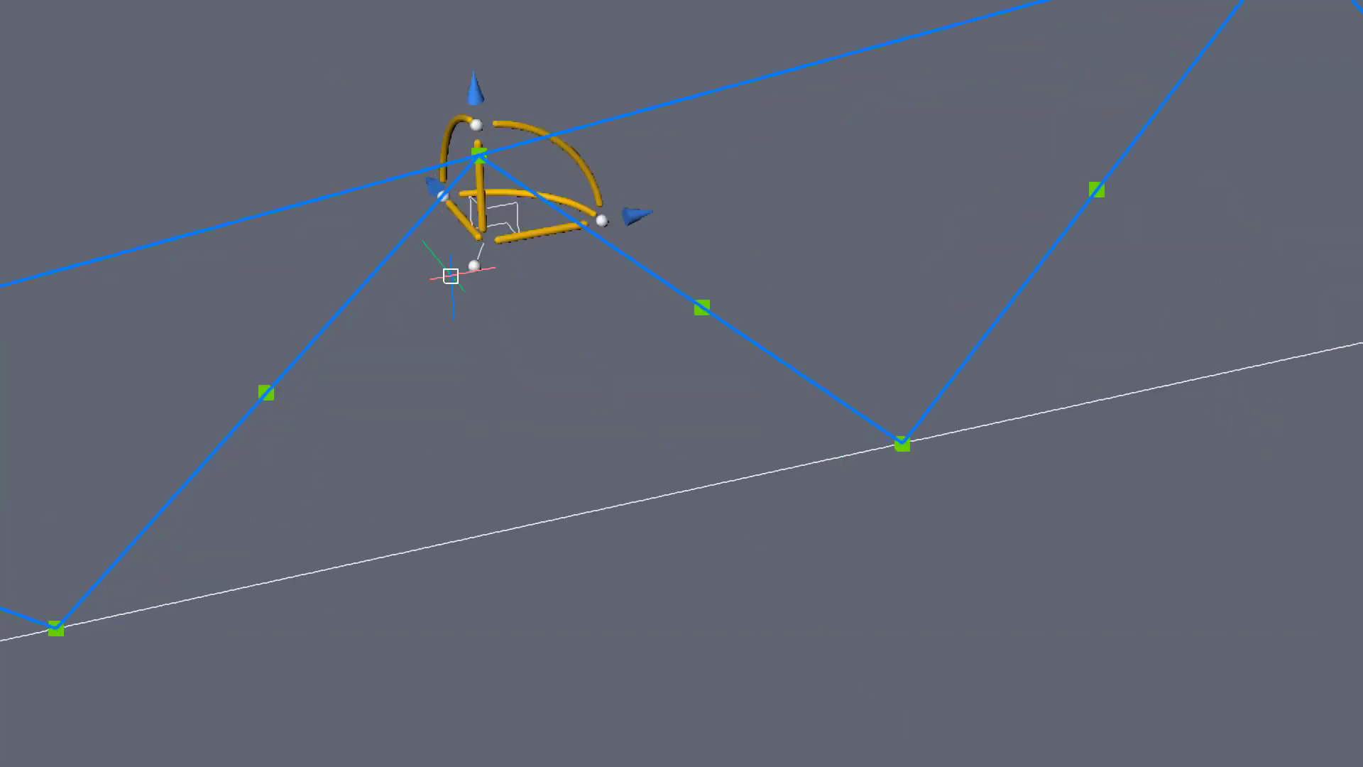
pyautogui.click(475, 266)
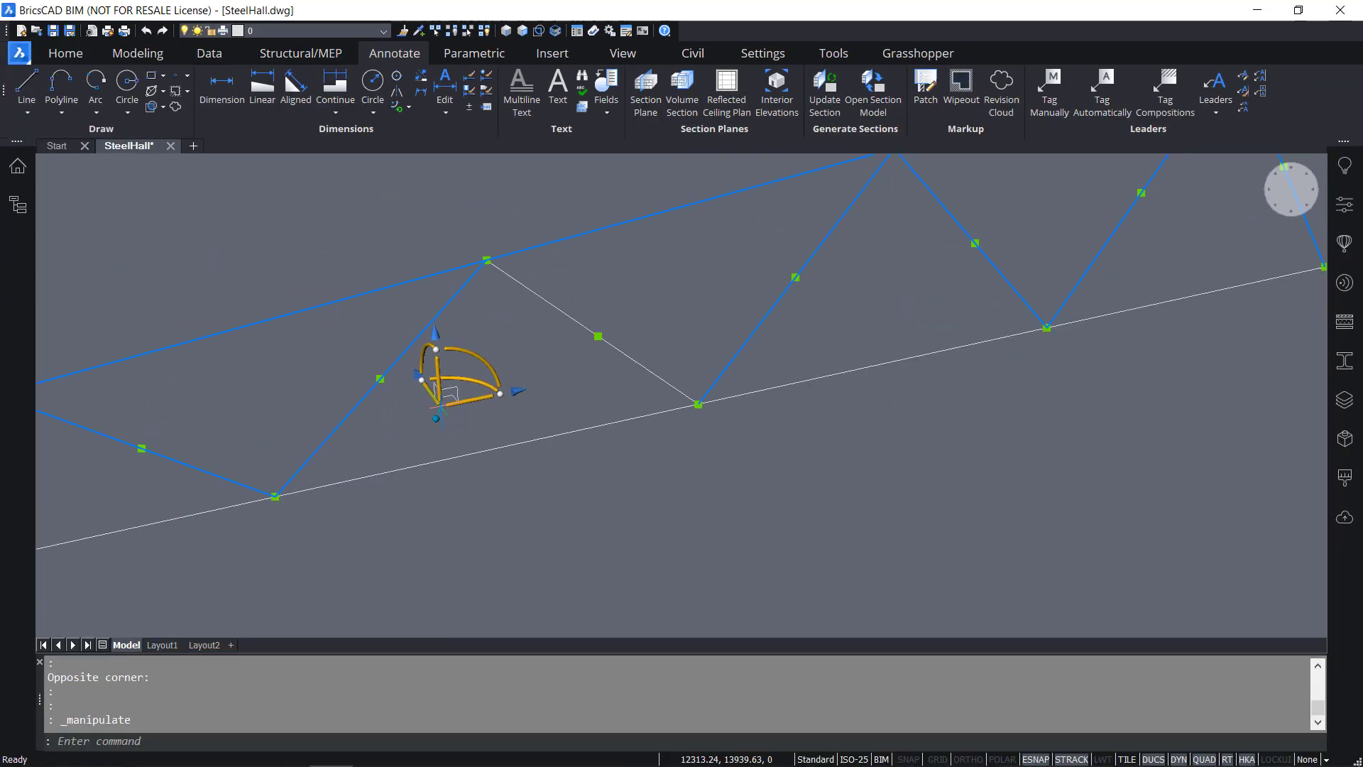
pyautogui.scroll(-2, 360, 418)
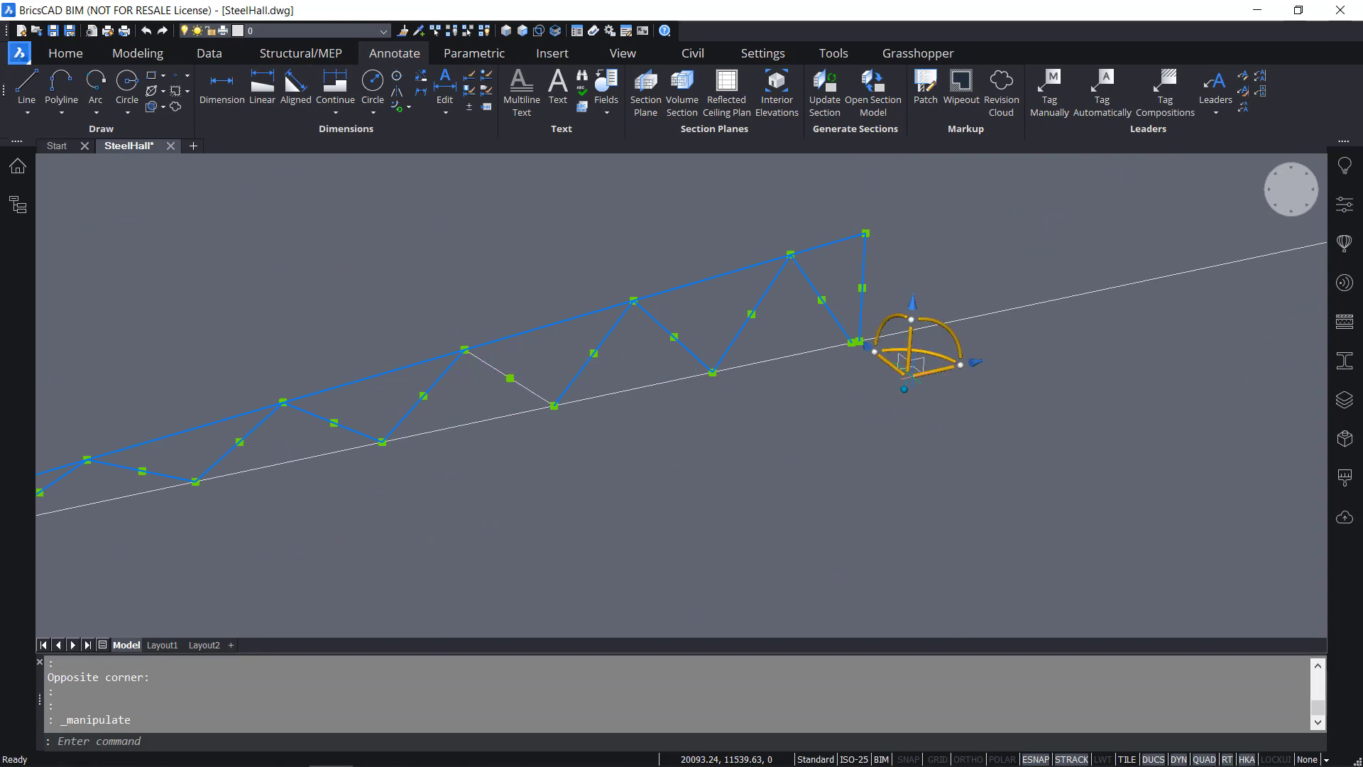
pyautogui.scroll(3, 902, 366)
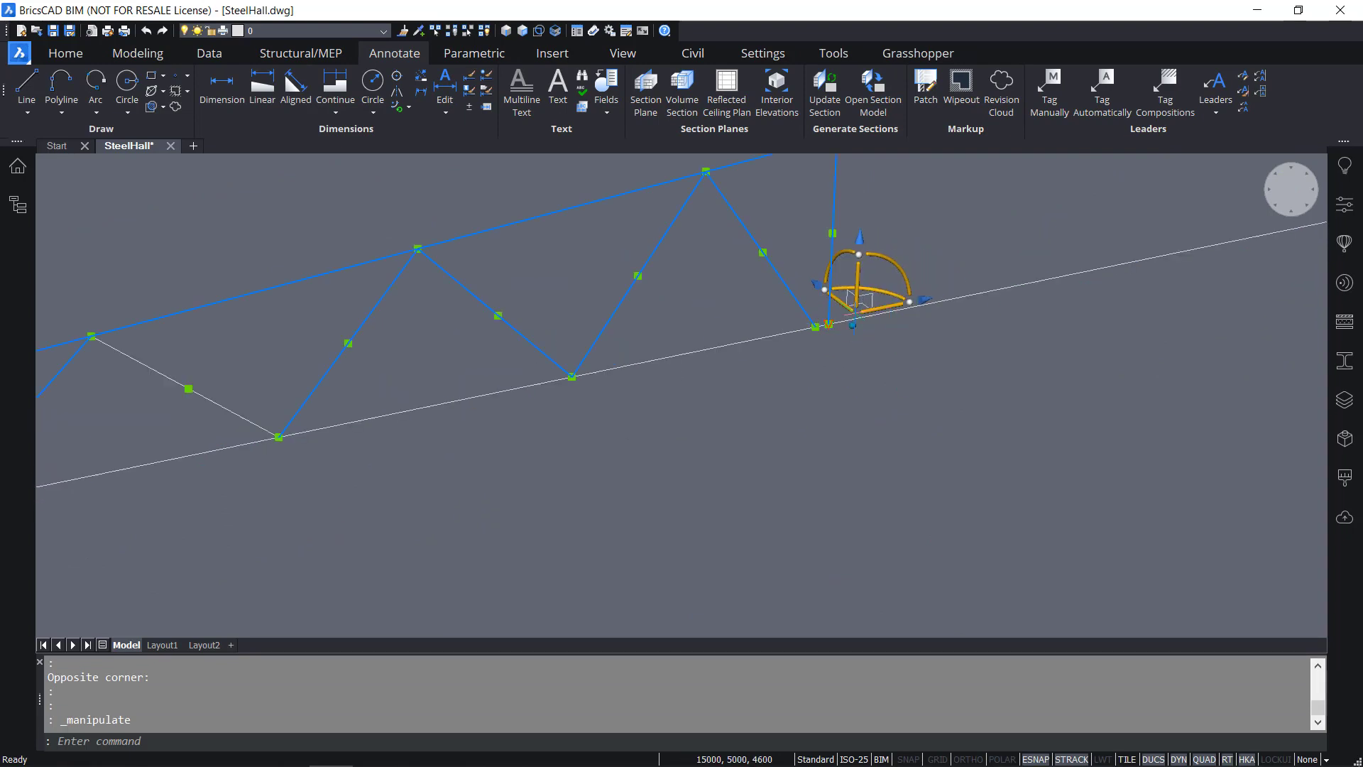
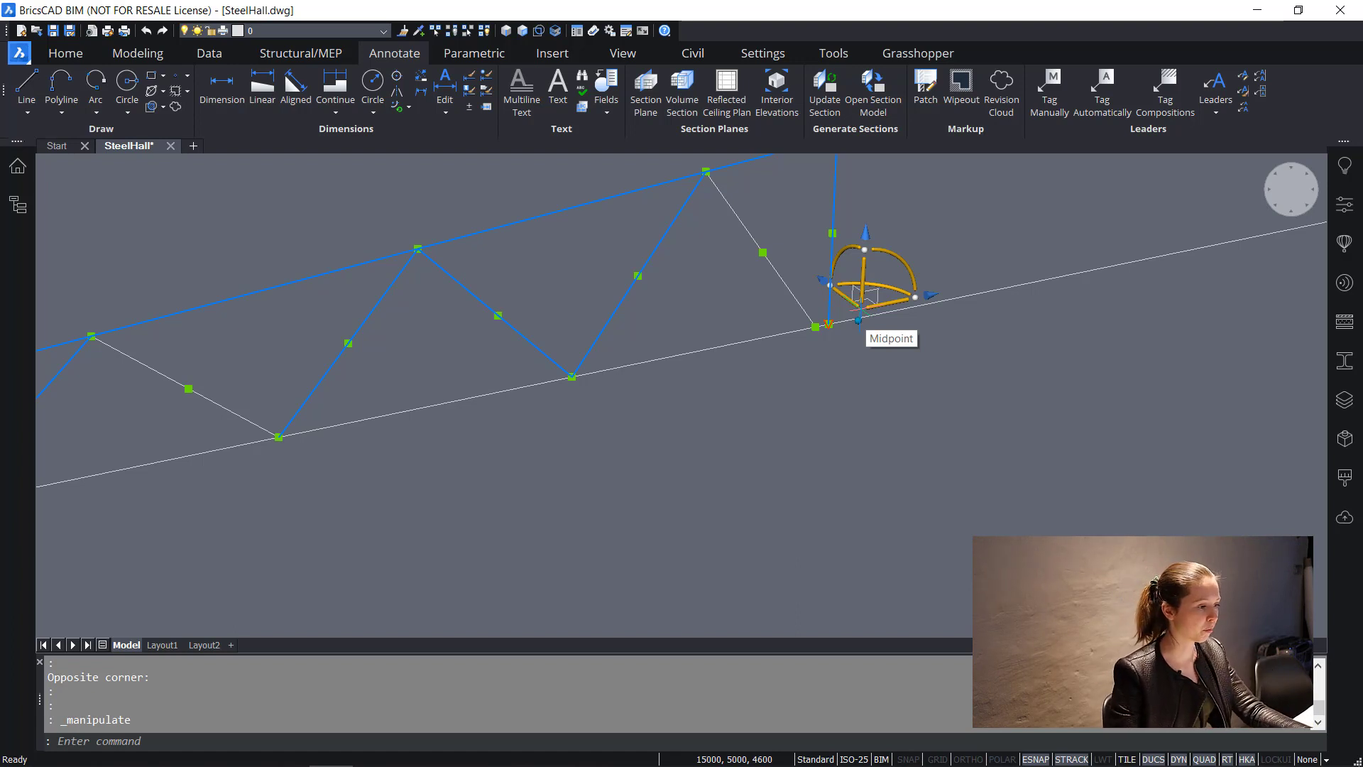
pyautogui.click(859, 320)
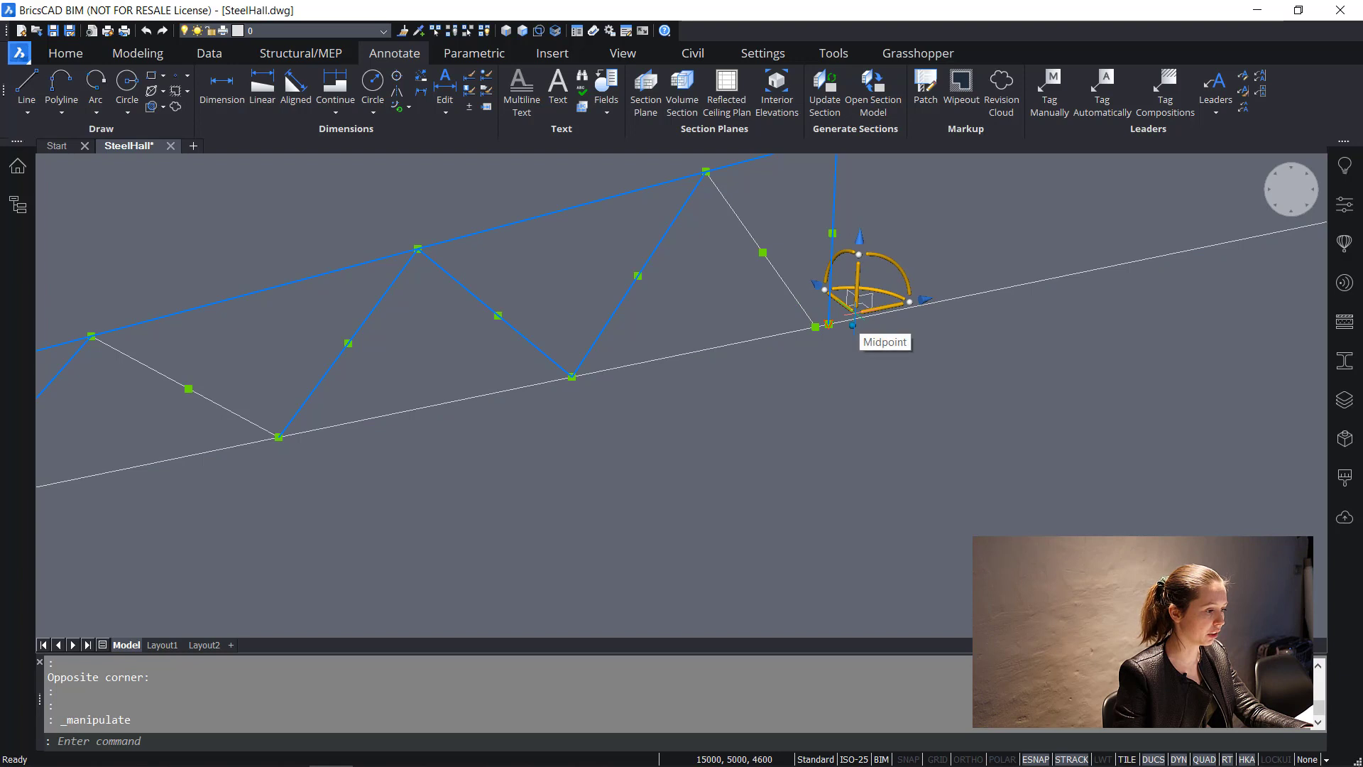
pyautogui.click(855, 312)
pyautogui.scroll(-5, 923, 381)
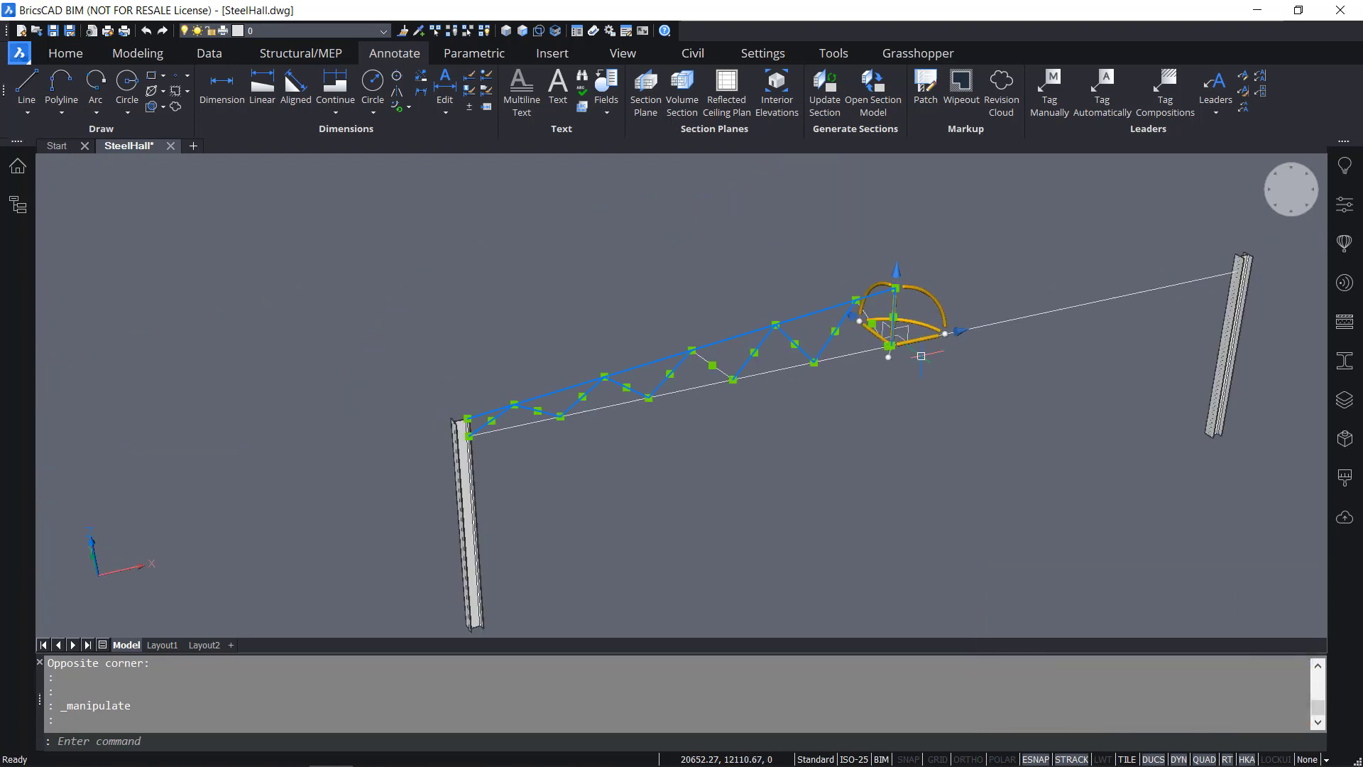
pyautogui.moveTo(830, 443); pyautogui.dragTo(822, 441, button='middle')
pyautogui.scroll(-1, 812, 442)
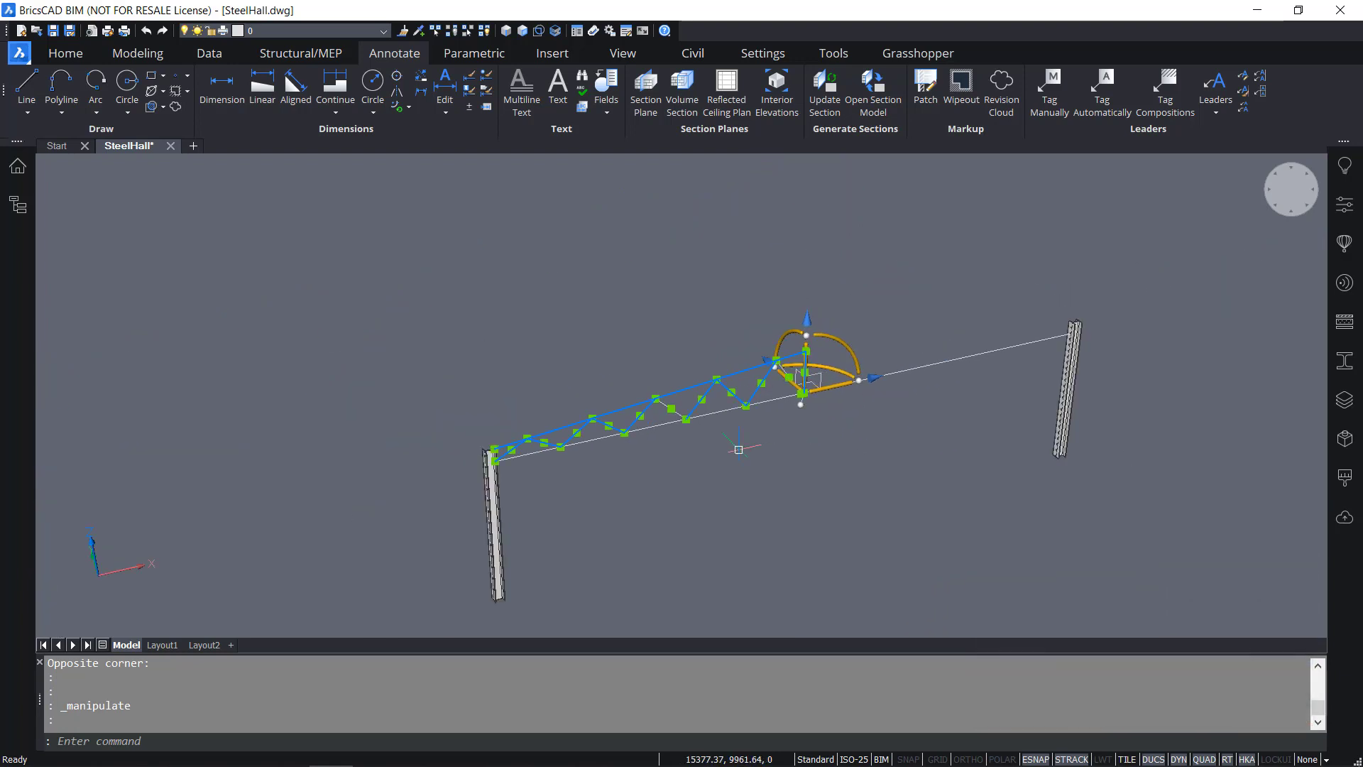
pyautogui.scroll(1, 898, 399)
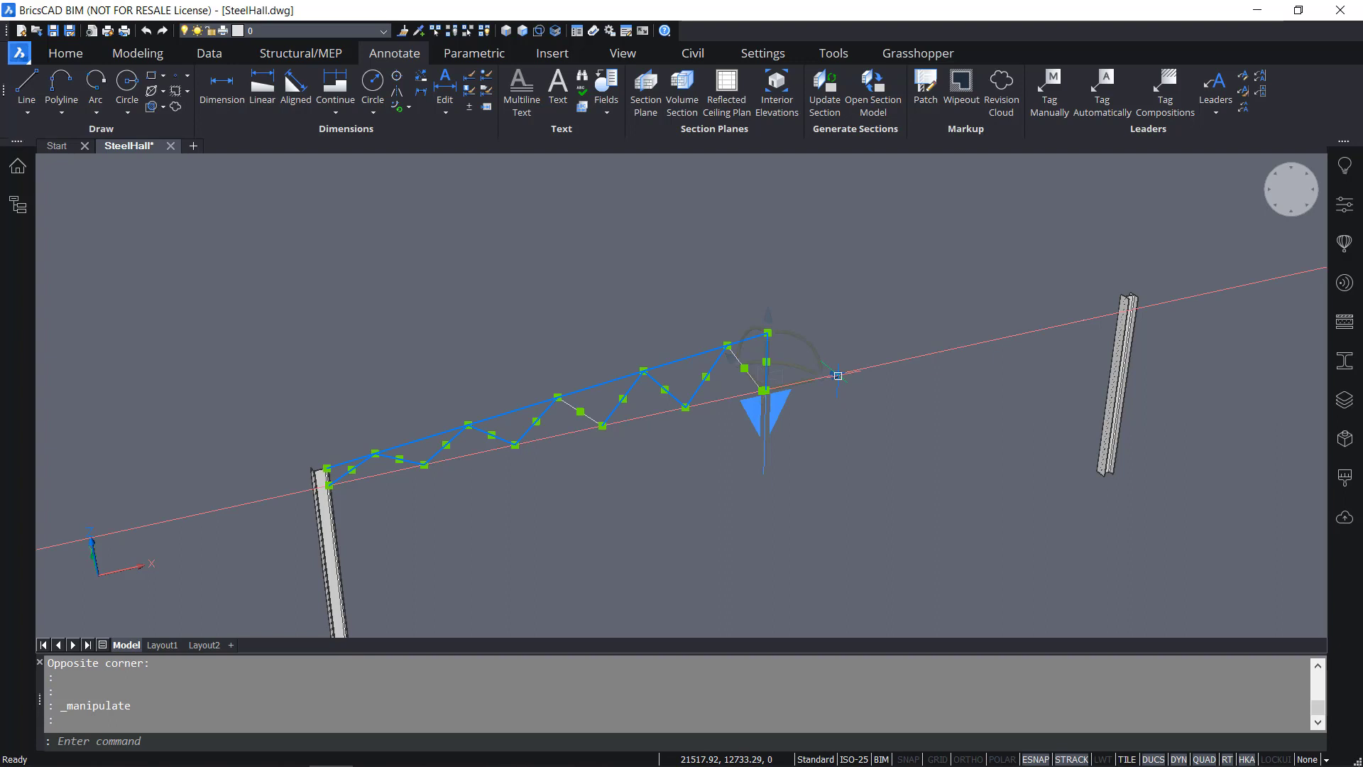
# Mirror the selected half truss along the bottom line with copy mode on and a distance of 0, keeping the original half
pyautogui.click(838, 376)
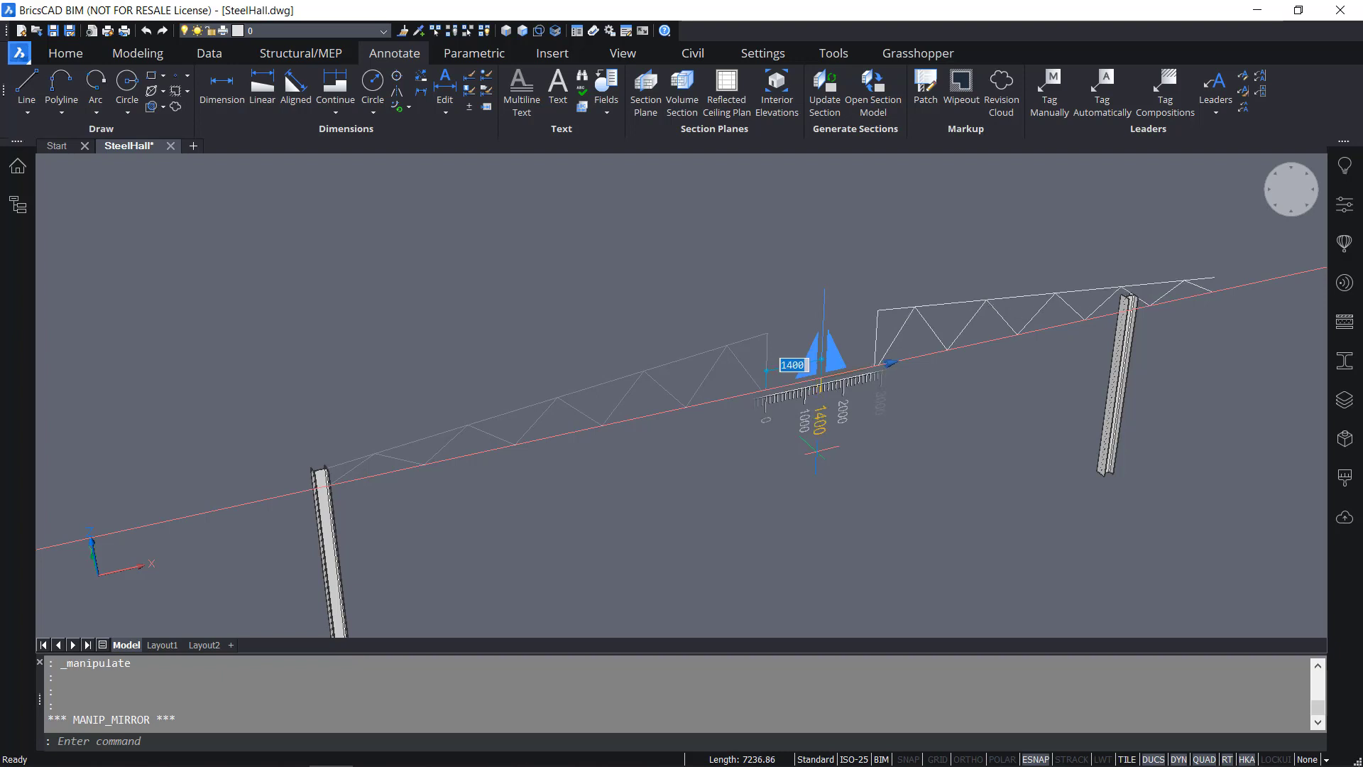
pyautogui.write('Copy mode: multiple copies')
pyautogui.press('Return')
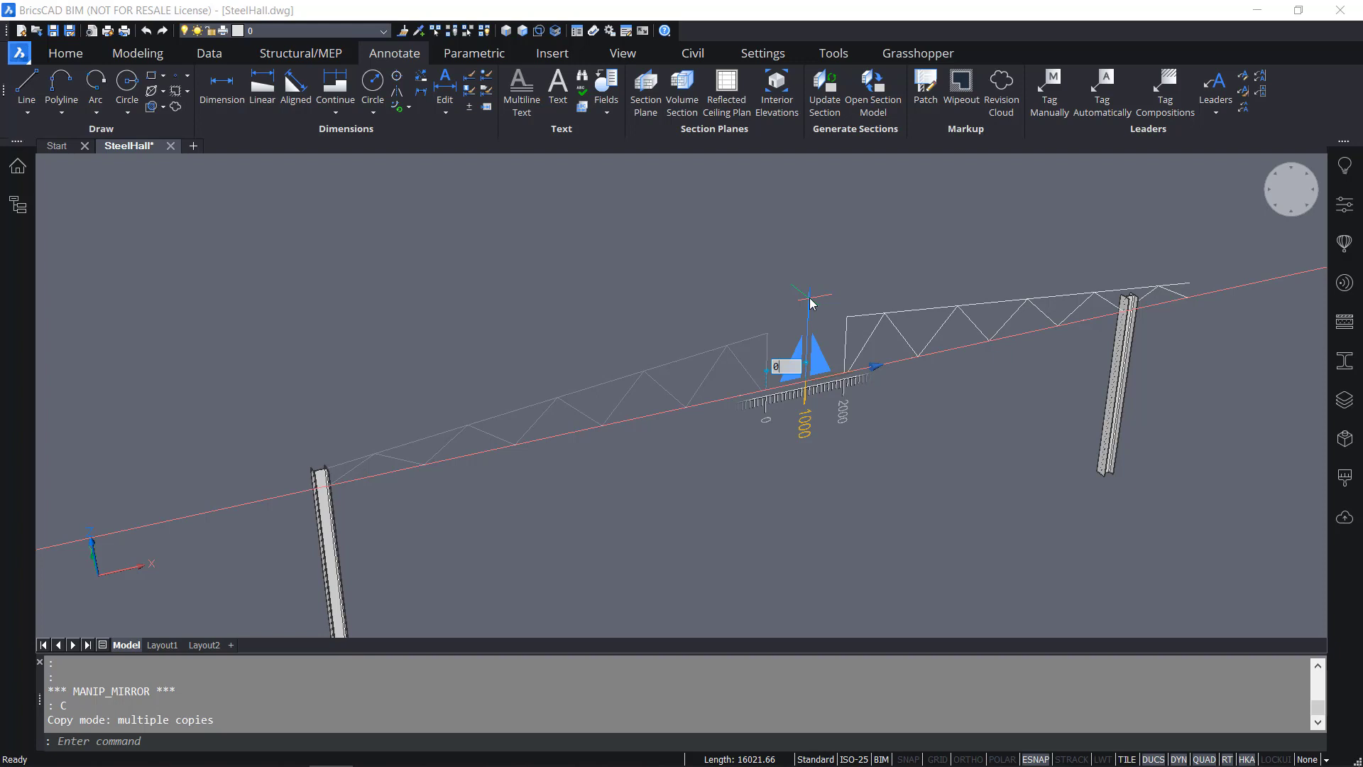
pyautogui.click(811, 303)
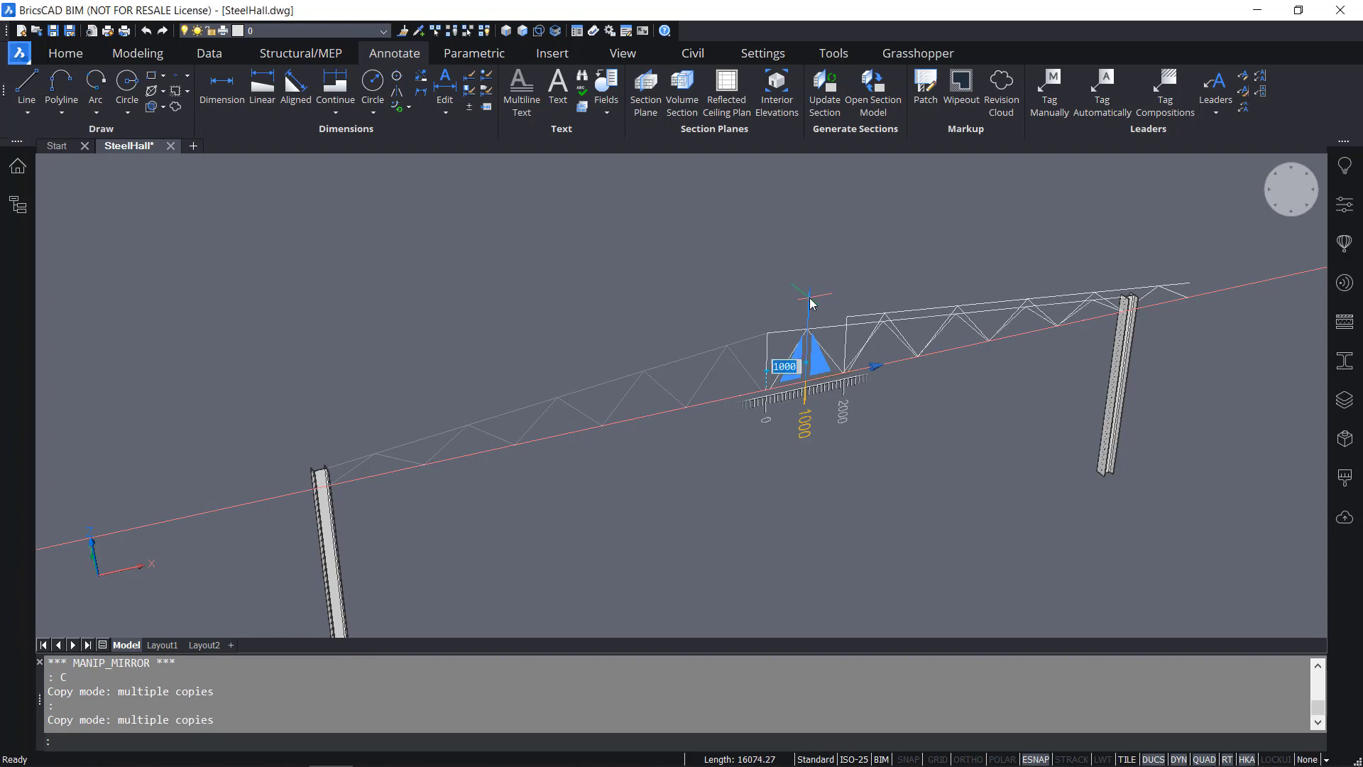
pyautogui.press('Return')
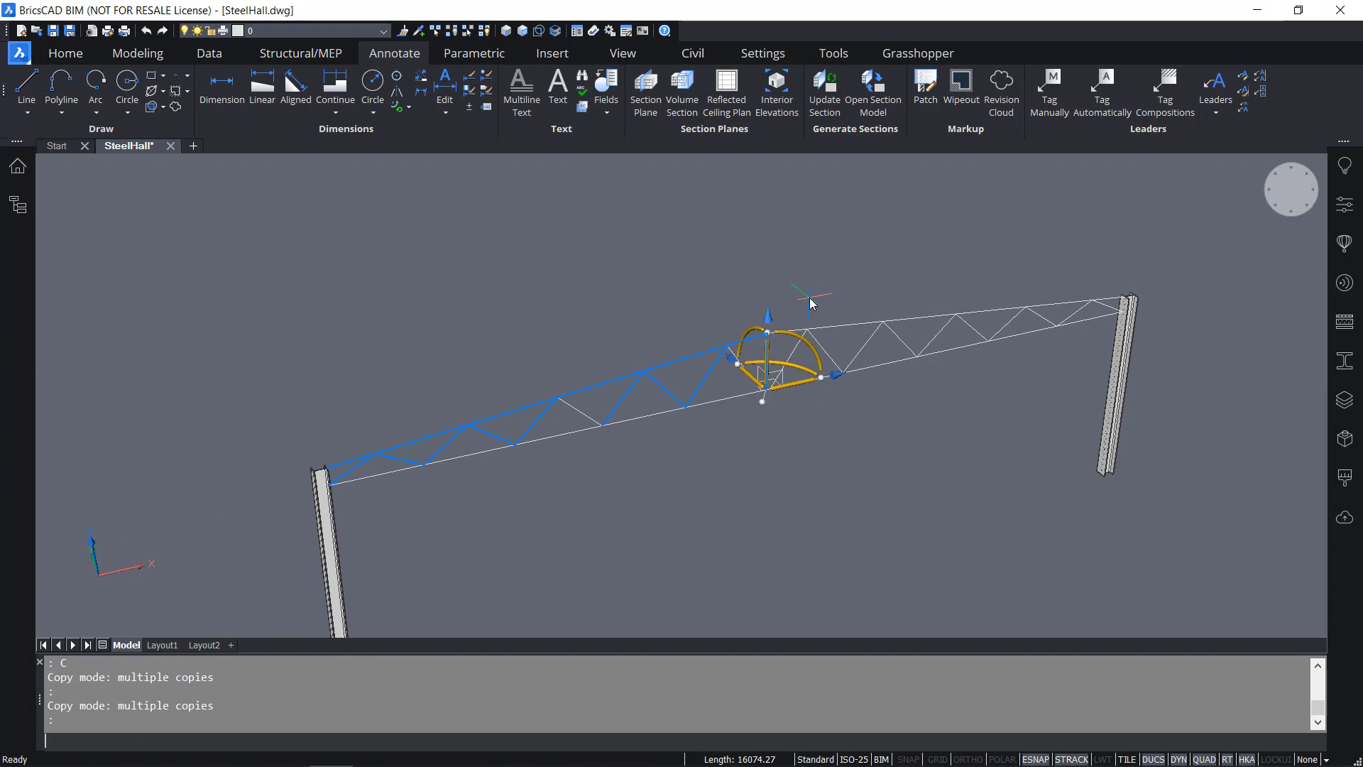
pyautogui.press('Escape')
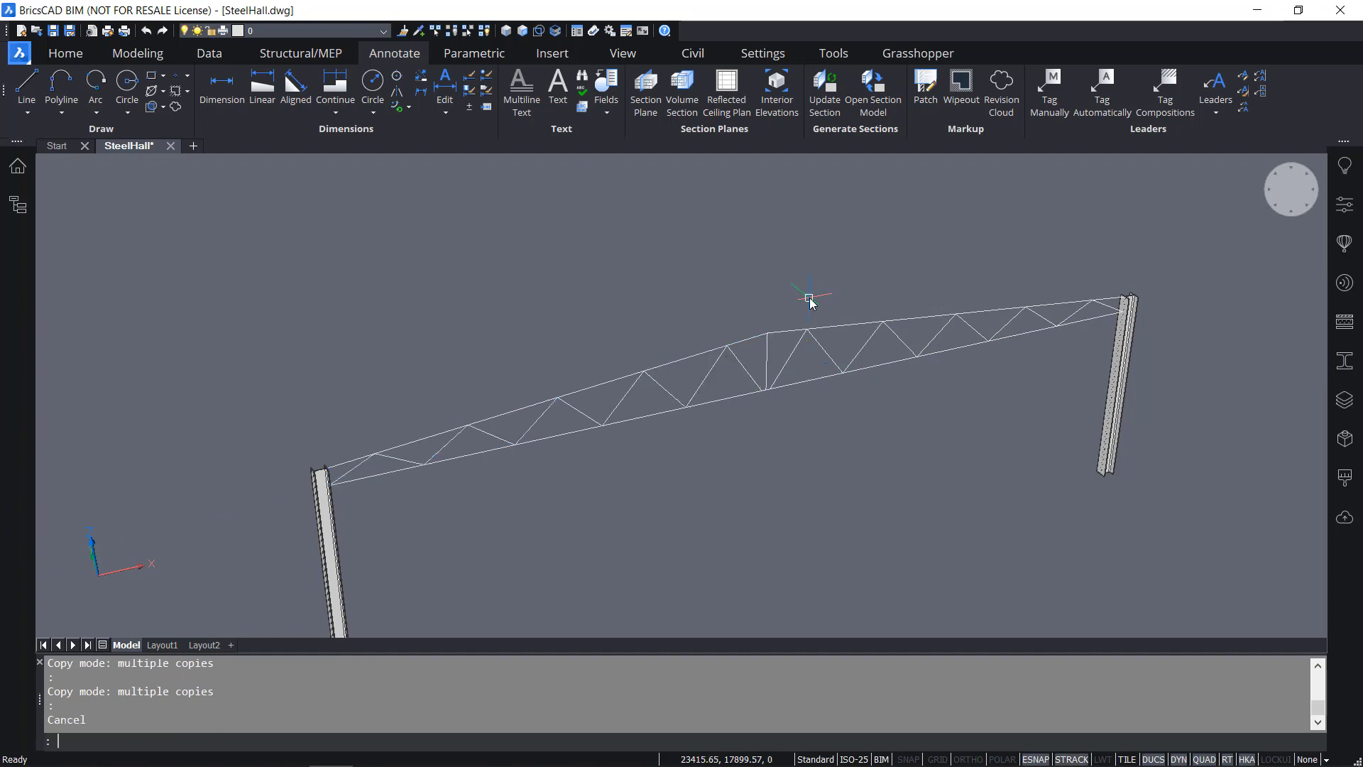
# Stretch the lower end of the original half's last diagonal to the foot of the central vertical line
pyautogui.keyDown('shift'); pyautogui.moveTo(899, 427); pyautogui.dragTo(759, 426, button='middle'); pyautogui.keyUp('shift')
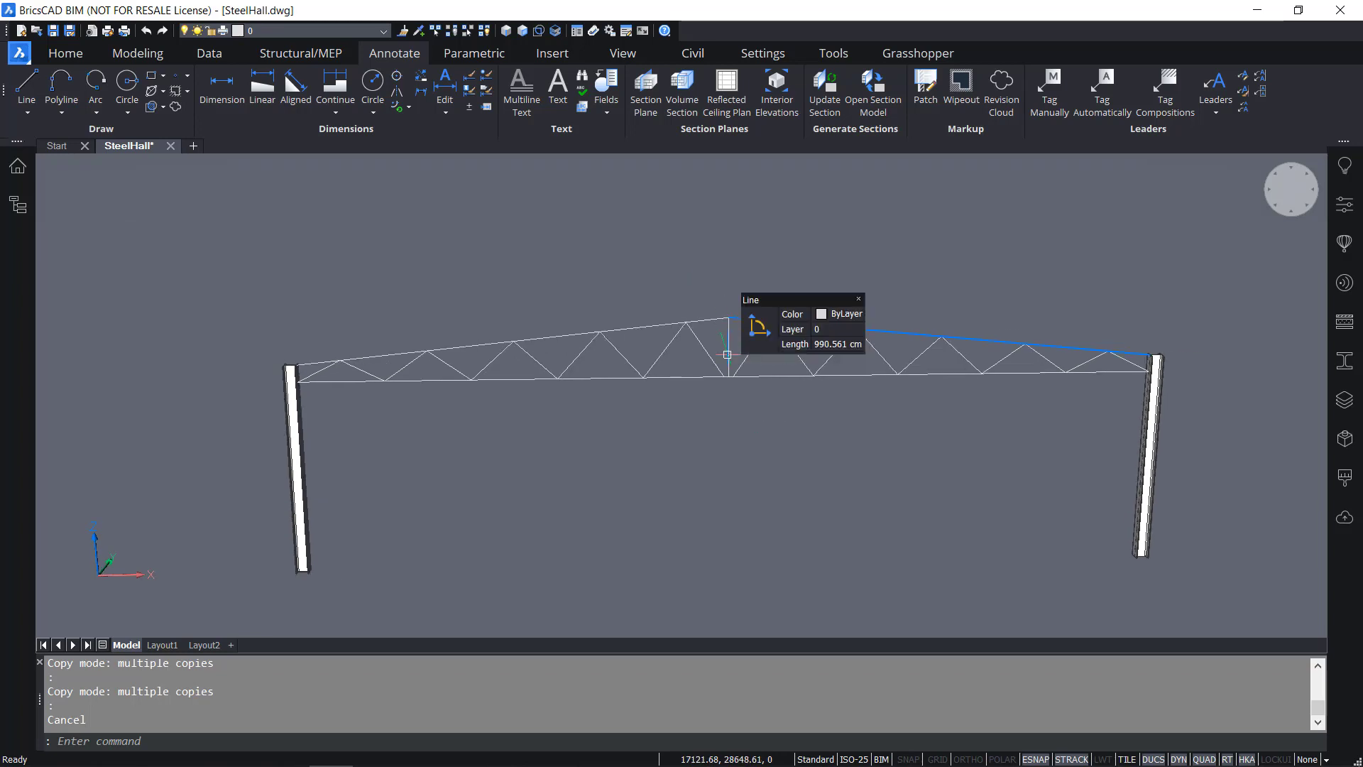
pyautogui.scroll(3, 723, 362)
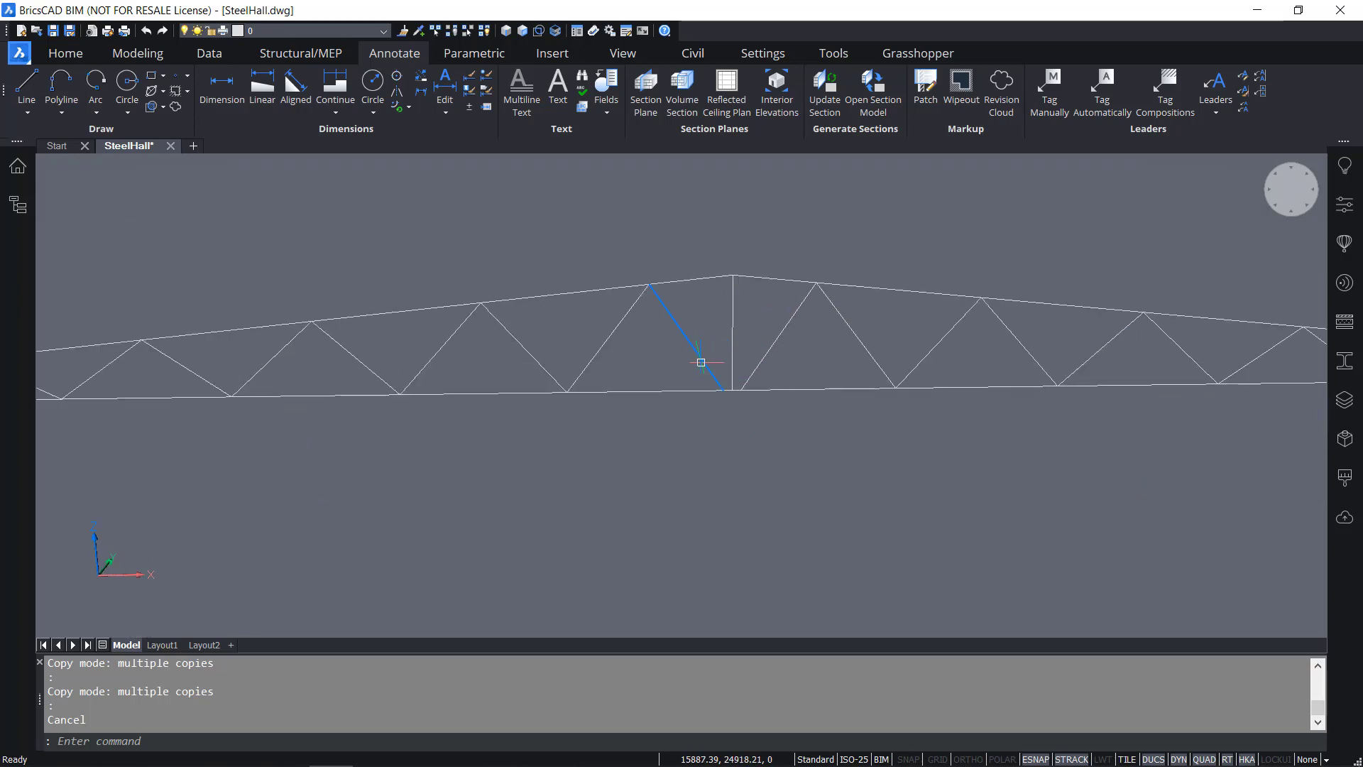
pyautogui.click(702, 364)
pyautogui.scroll(4, 725, 365)
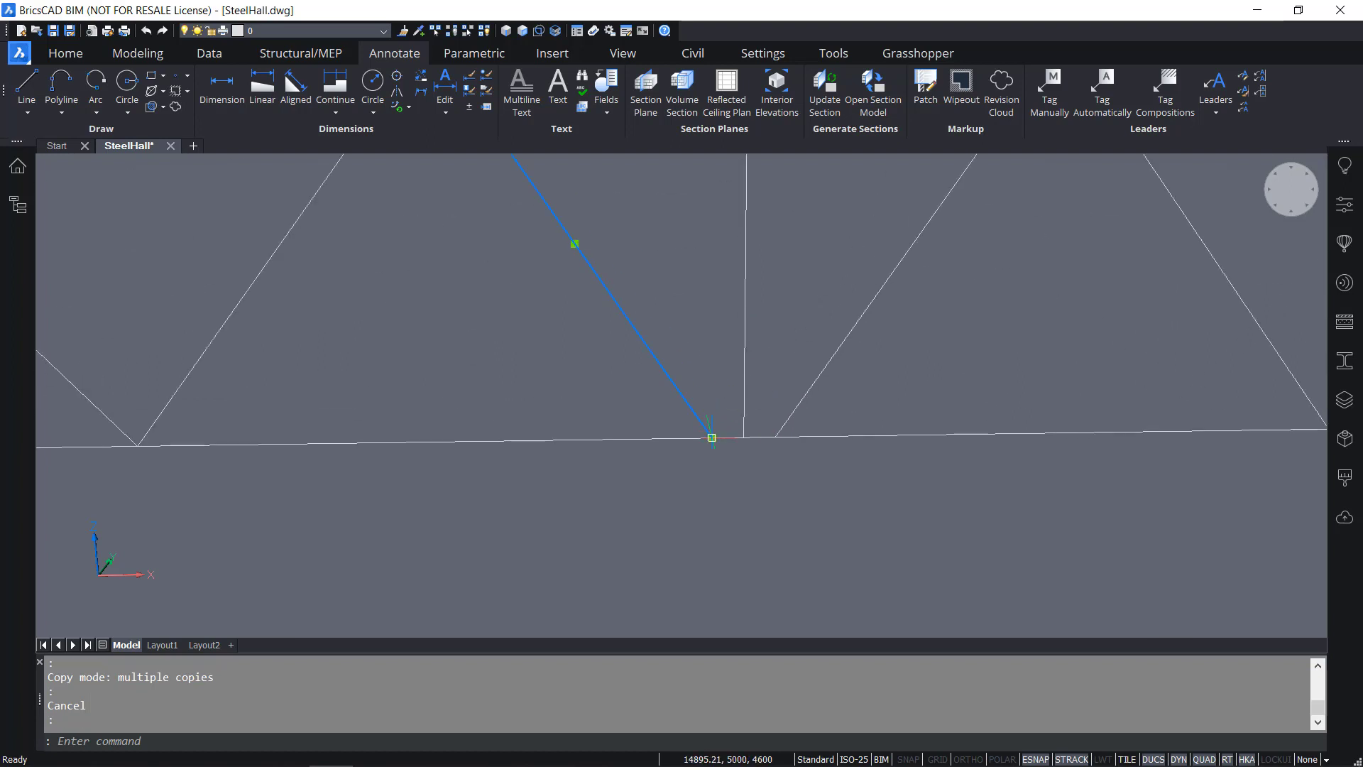
pyautogui.click(712, 438)
pyautogui.click(743, 436)
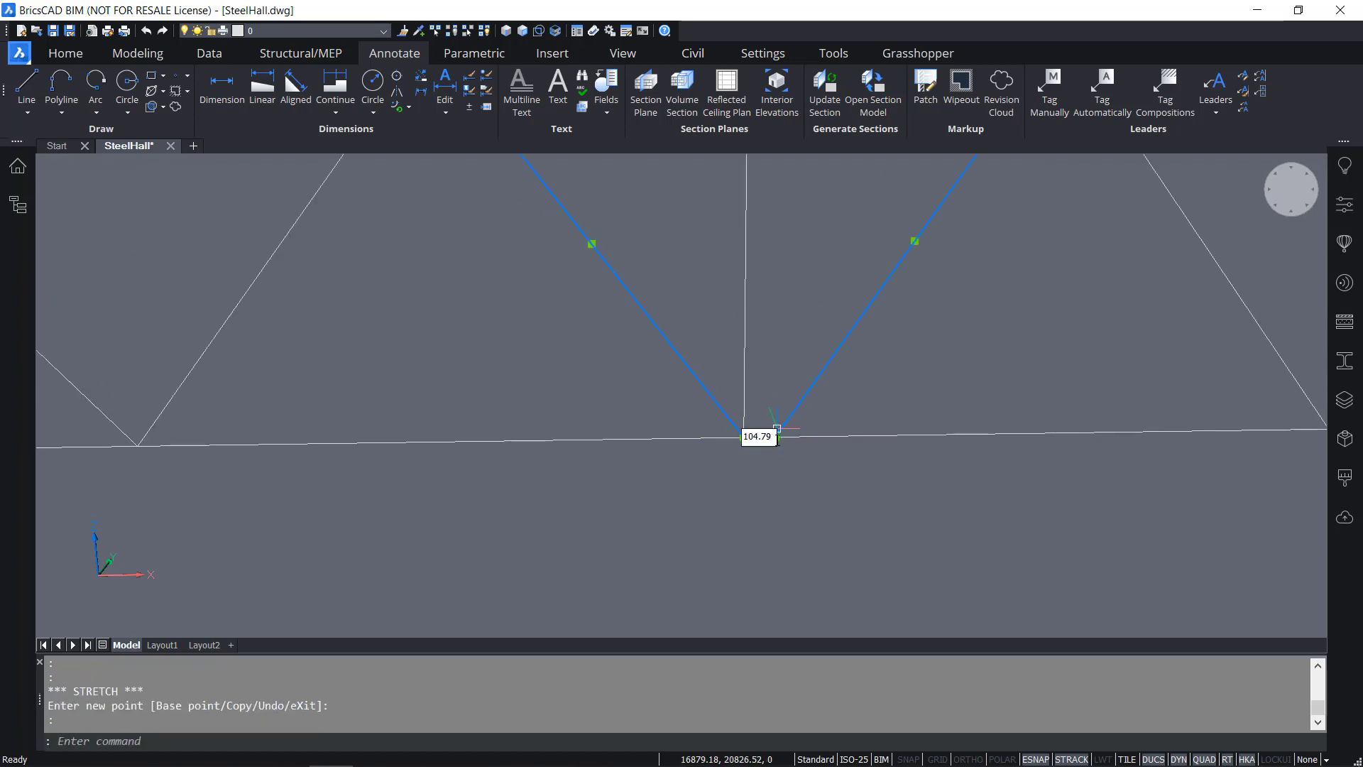
pyautogui.press('Escape')
# Stretch the lower end of the mirrored innermost diagonal to the same foot point of the central vertical line
pyautogui.click(782, 424)
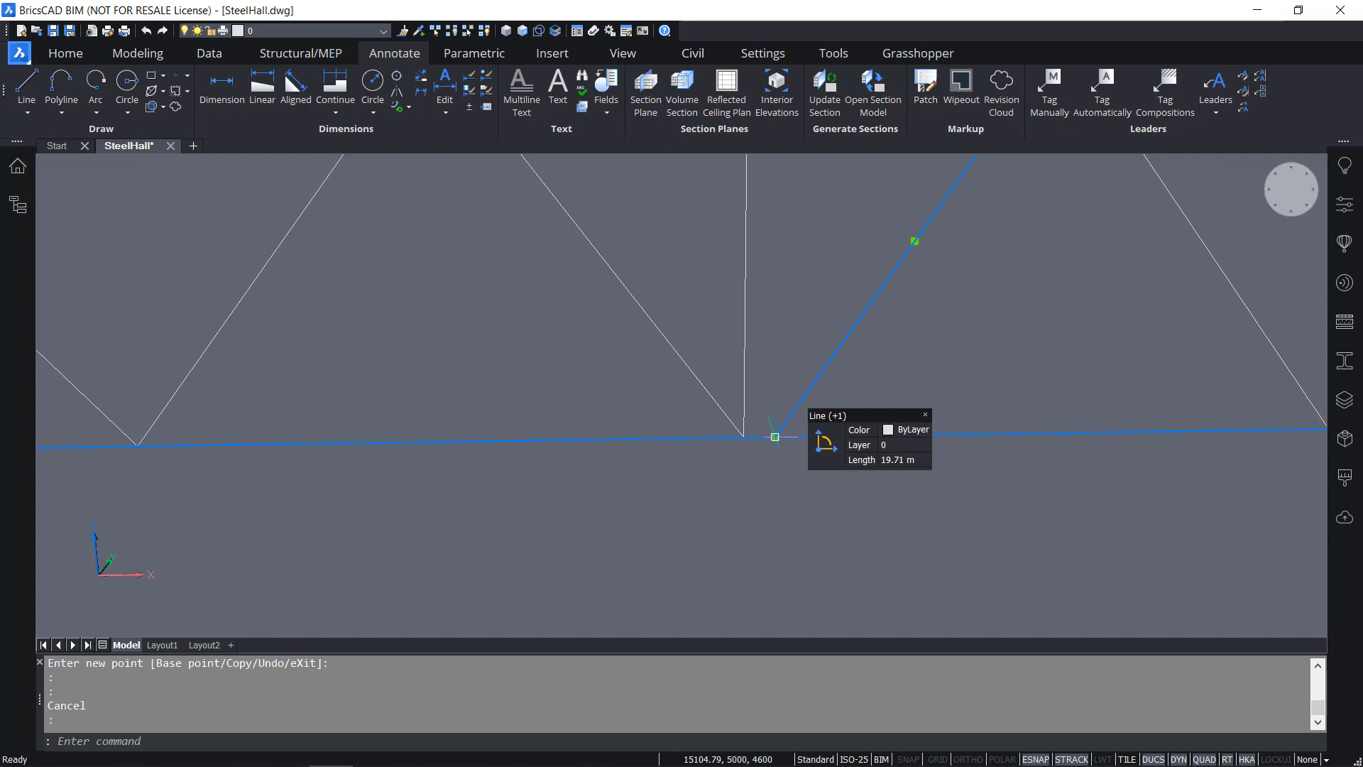
pyautogui.click(776, 437)
pyautogui.click(743, 436)
pyautogui.scroll(-3, 789, 323)
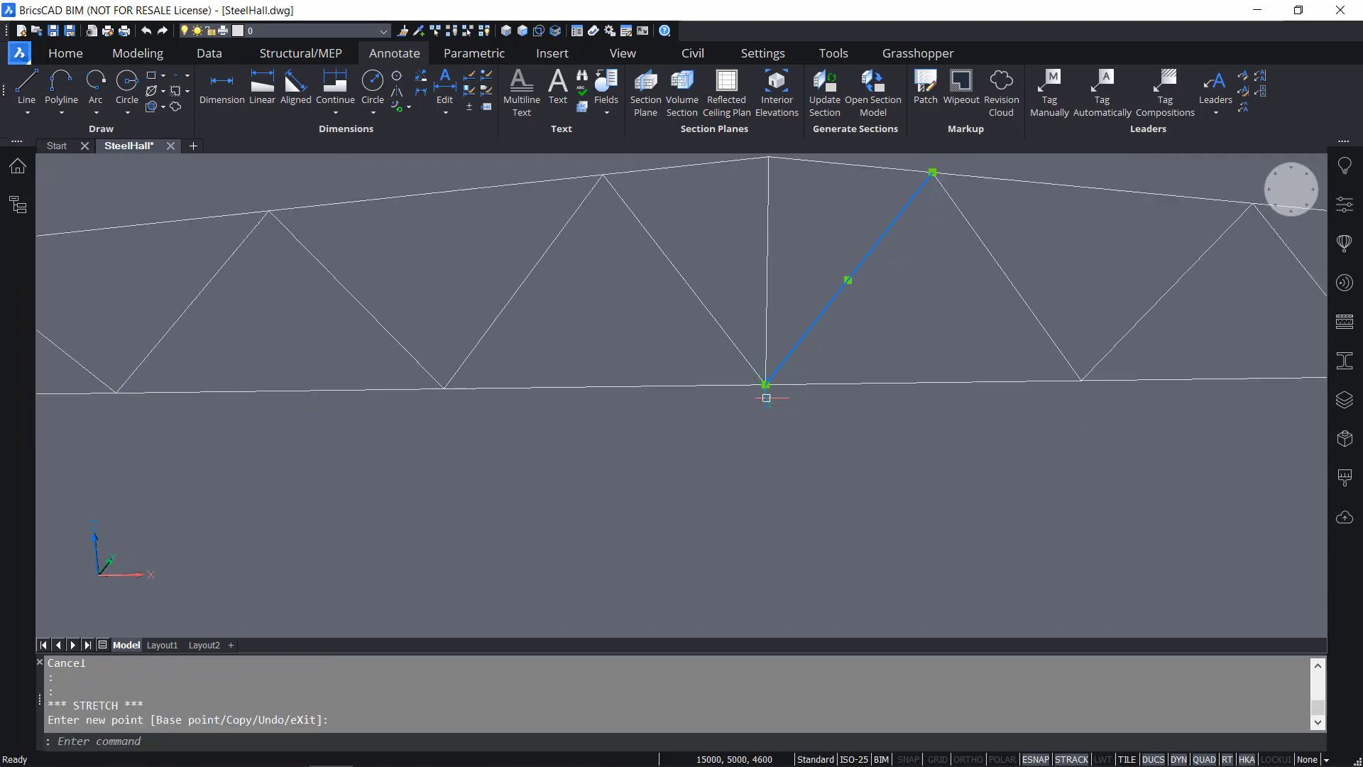
pyautogui.scroll(4, 767, 394)
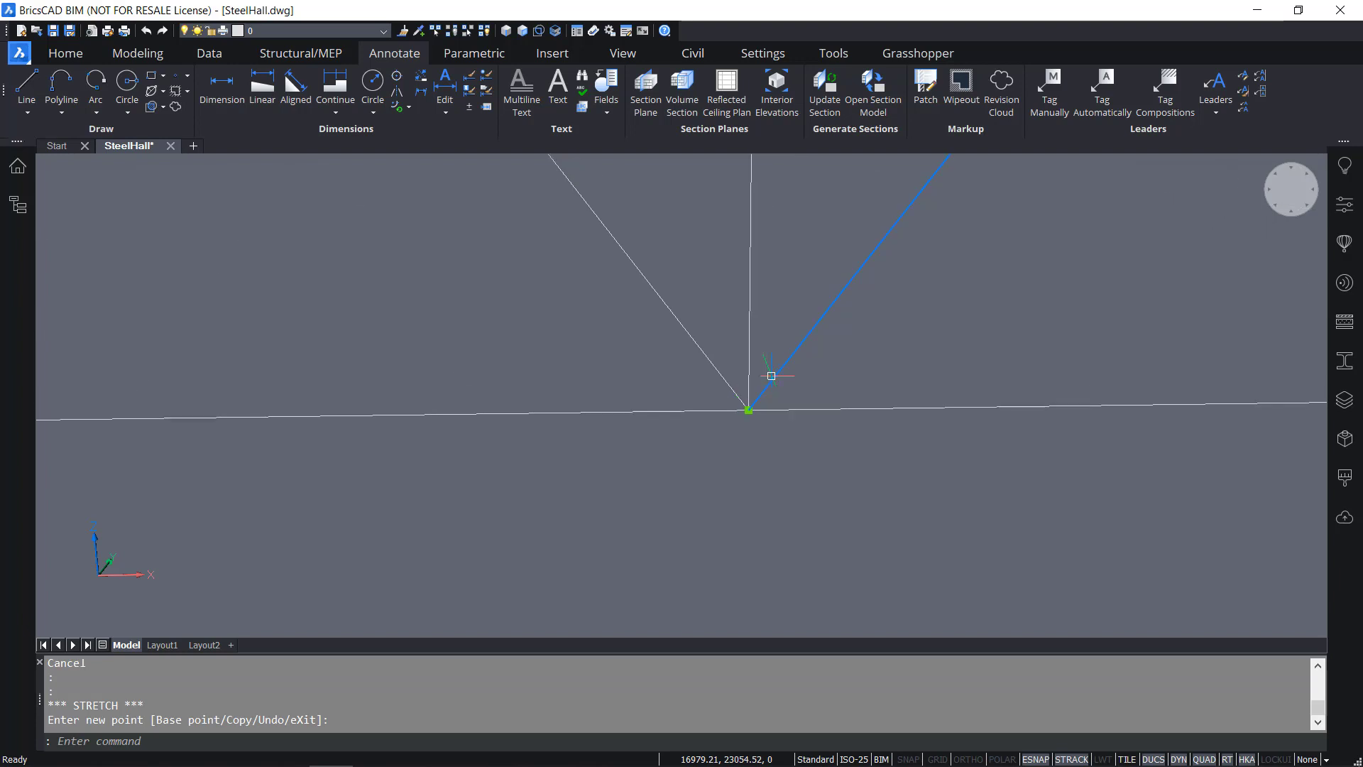
pyautogui.scroll(-4, 771, 376)
pyautogui.press('Escape')
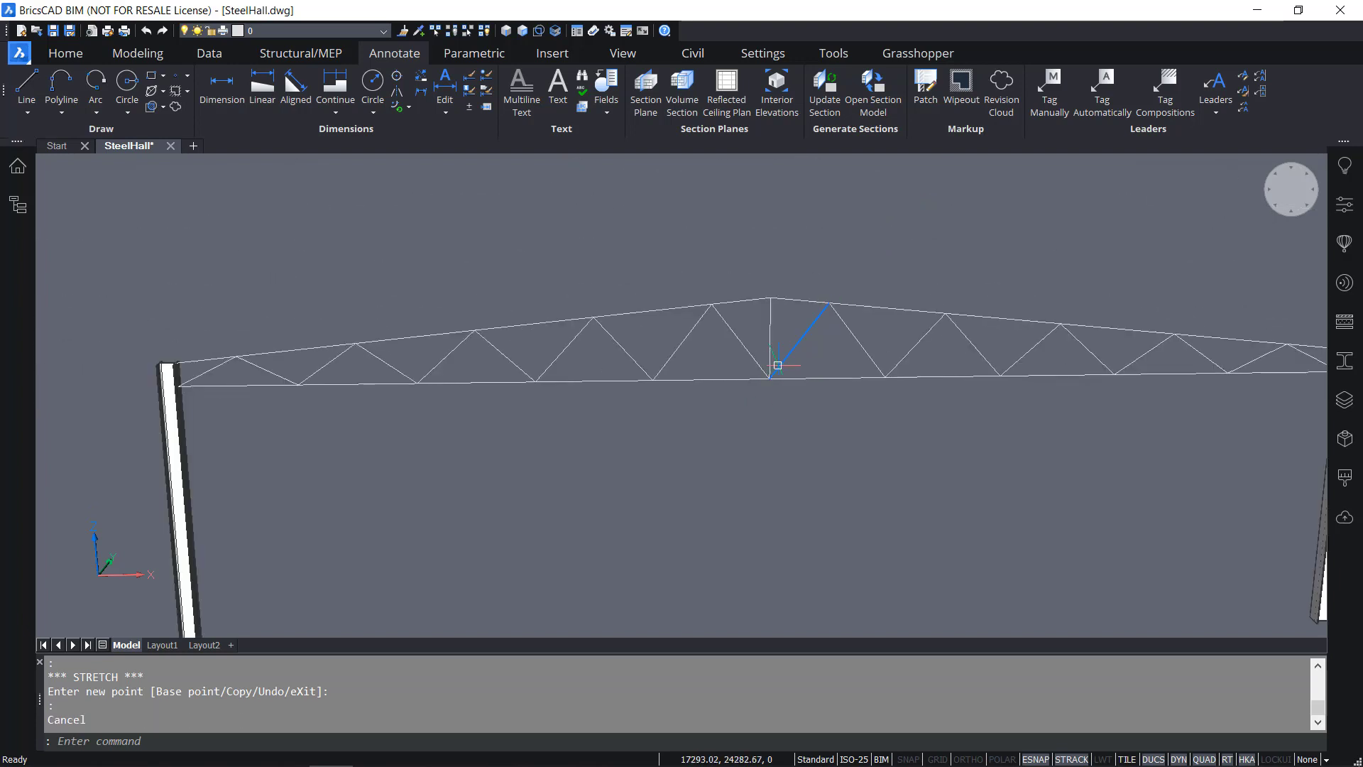
pyautogui.scroll(2, 771, 346)
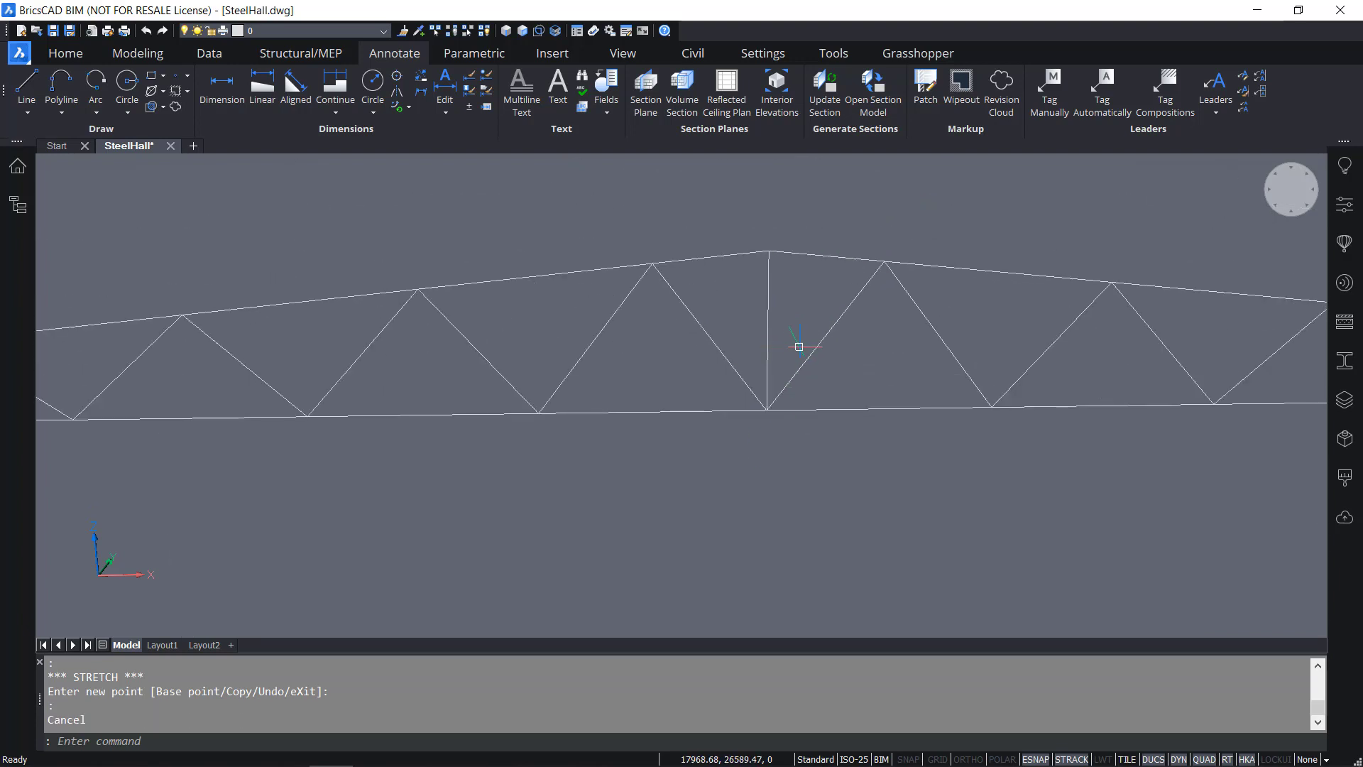
pyautogui.click(830, 359)
pyautogui.click(825, 337)
pyautogui.scroll(-3, 819, 388)
pyautogui.press('Escape')
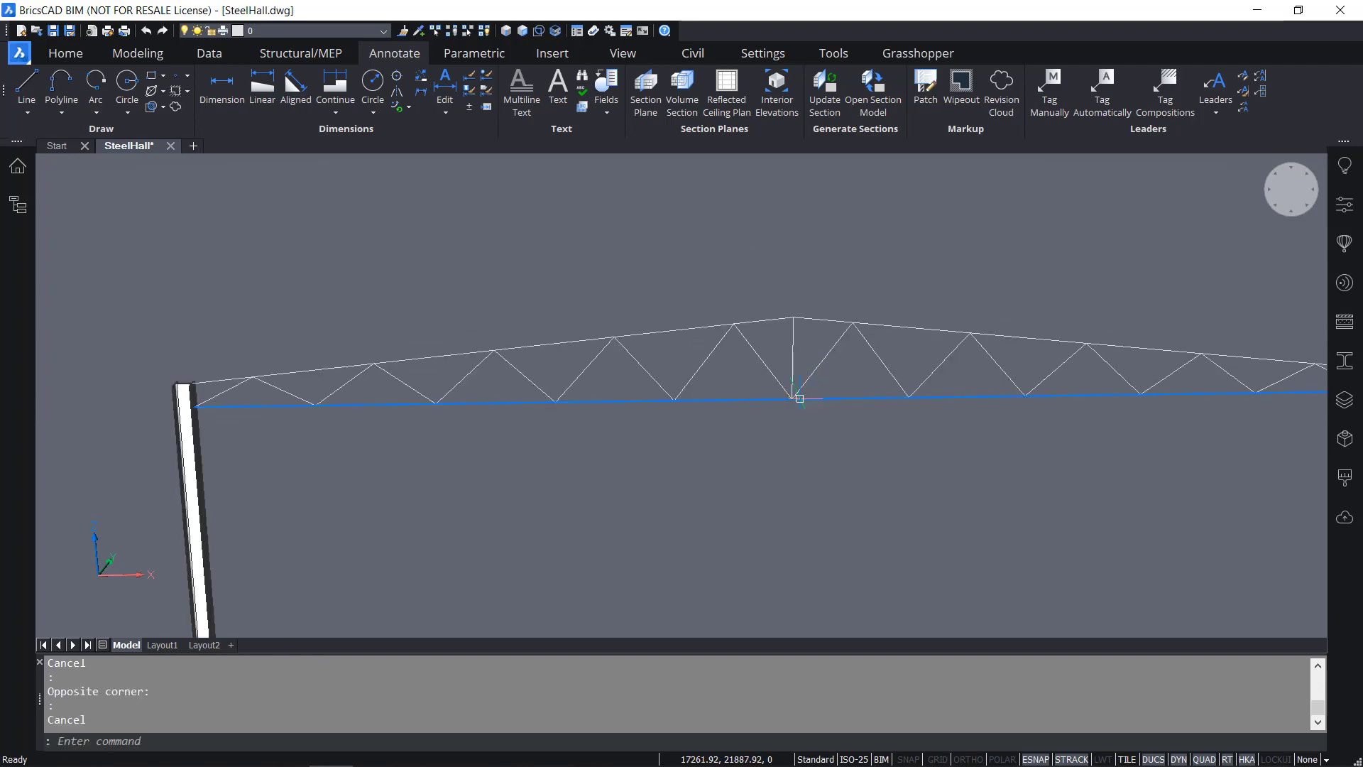
pyautogui.moveTo(800, 398)
pyautogui.keyDown('shift'); pyautogui.mouseDown(button='middle')
pyautogui.moveTo(846, 432)
pyautogui.moveTo(919, 405)
pyautogui.moveTo(842, 420)
pyautogui.moveTo(815, 398)
pyautogui.mouseUp(button='middle'); pyautogui.keyUp('shift')
pyautogui.scroll(4, 845, 433)
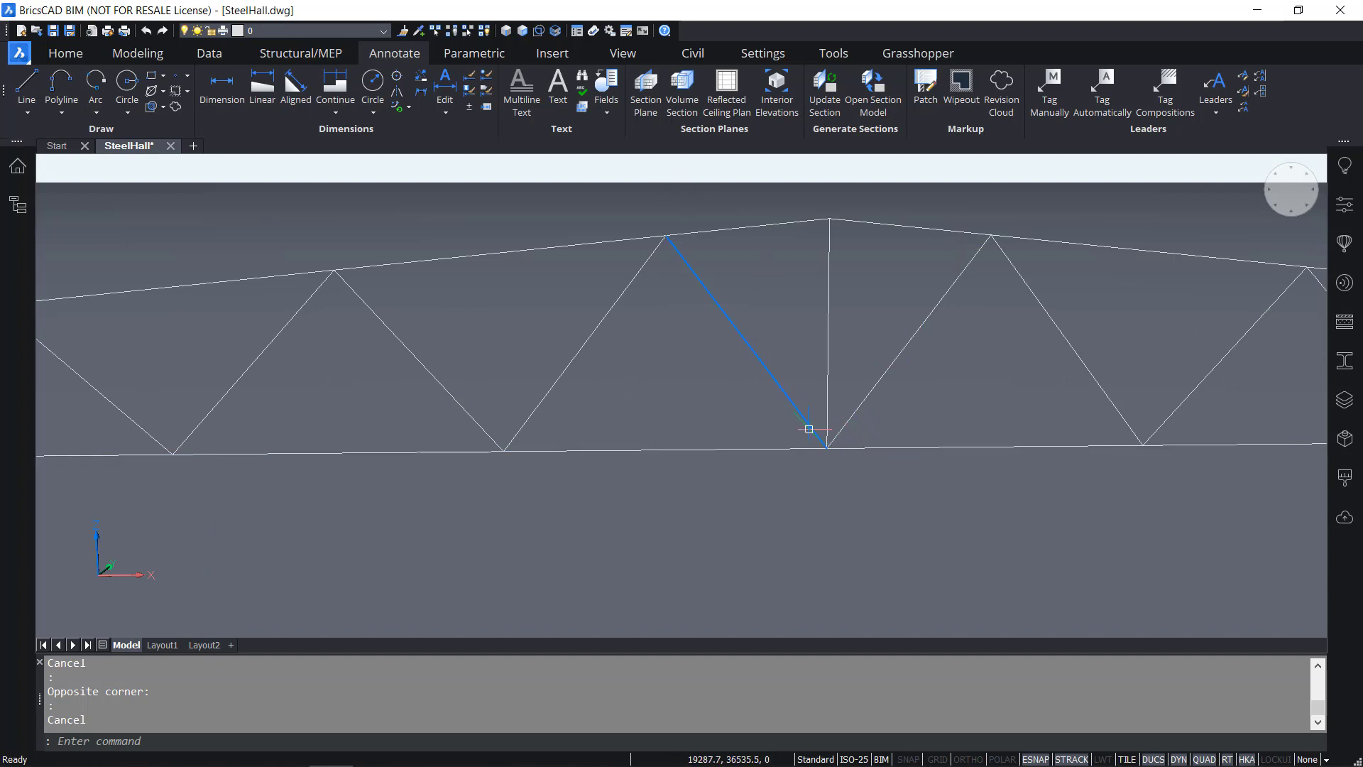
pyautogui.click(927, 414)
pyautogui.click(880, 364)
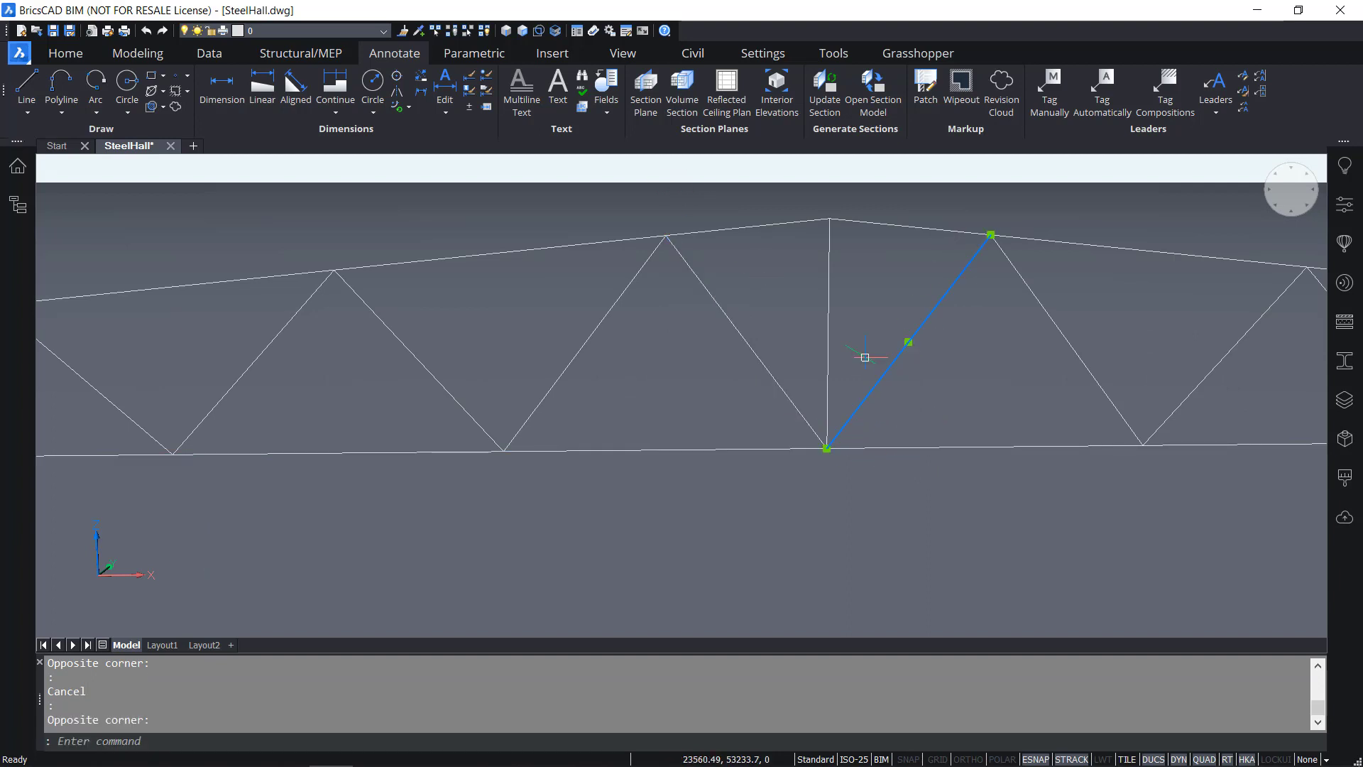
pyautogui.click(761, 355)
pyautogui.press('Escape')
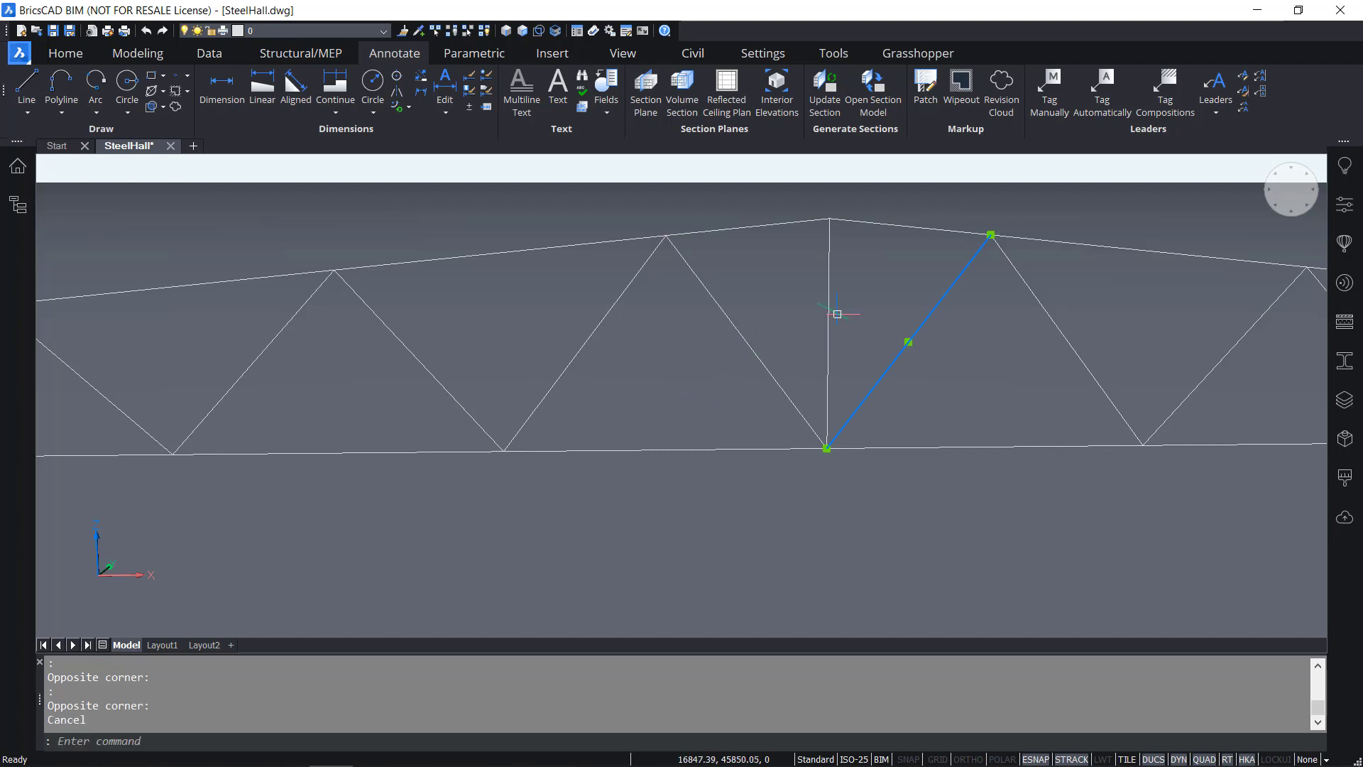
pyautogui.press('Escape')
pyautogui.scroll(-1, 884, 326)
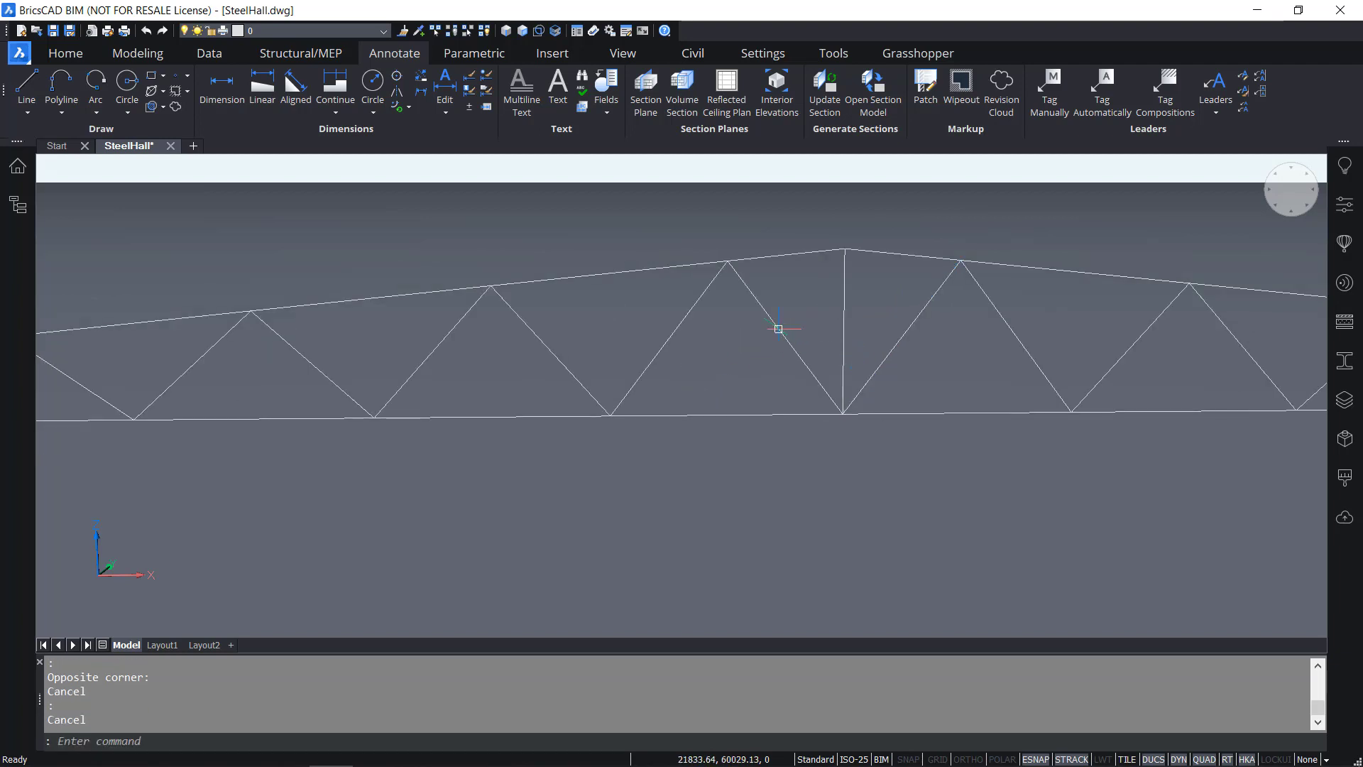
# Delete the two overlapping vertical lines at the truss's centre and save the drawing
pyautogui.click(882, 307)
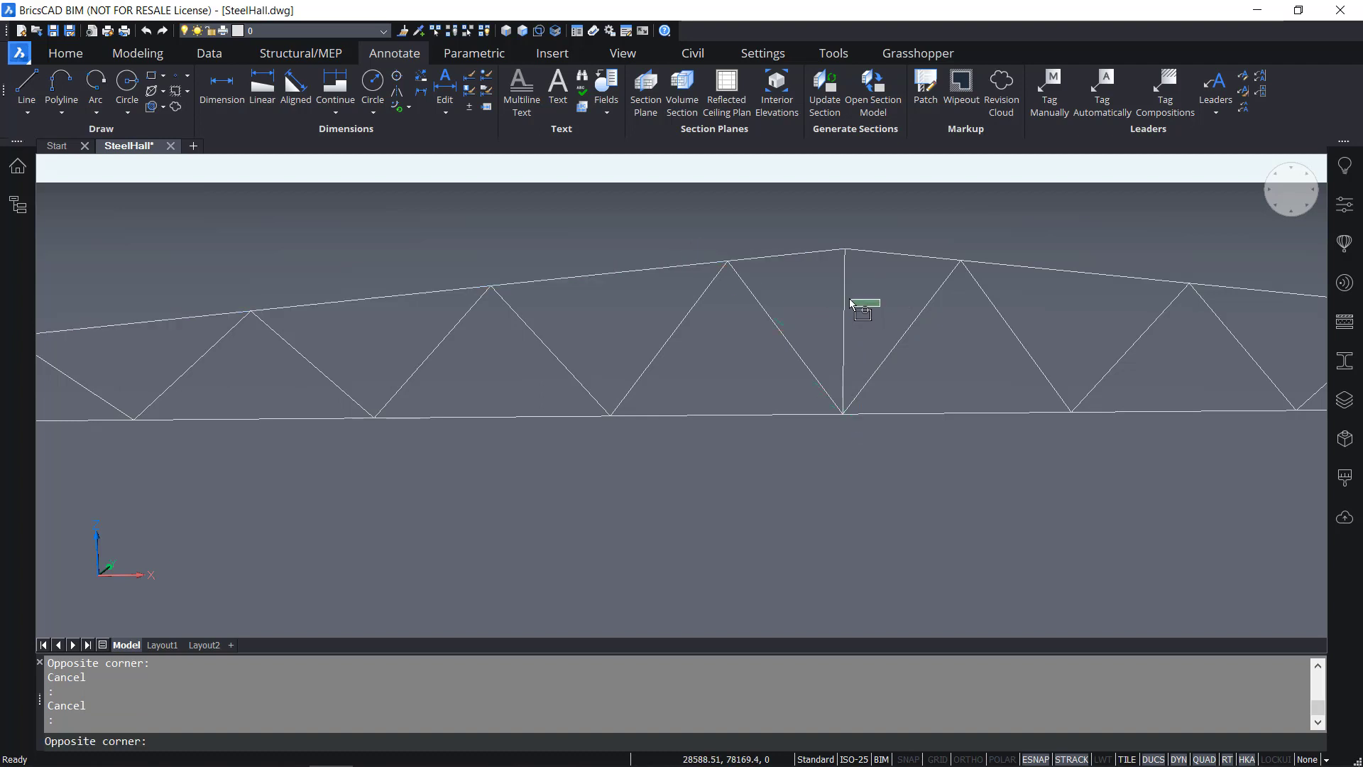
pyautogui.click(826, 318)
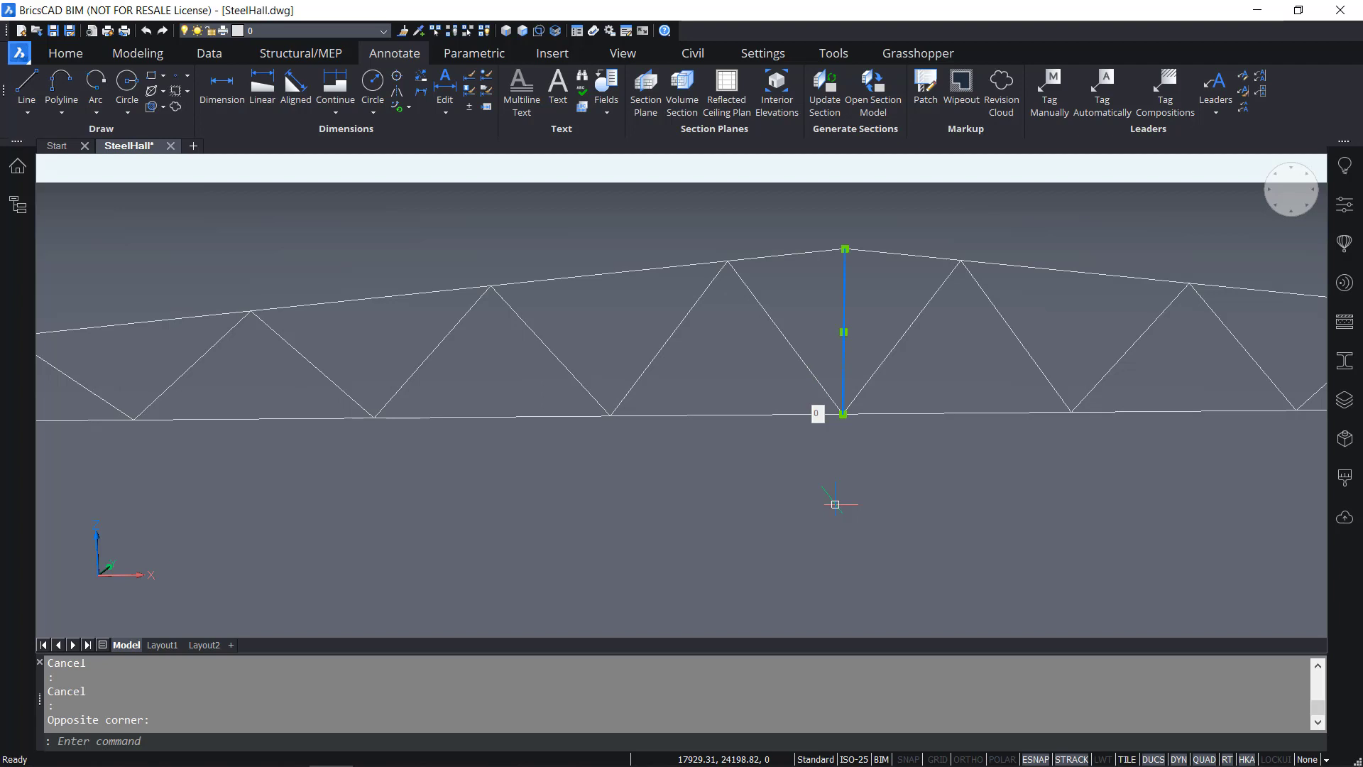
pyautogui.press('Delete')
pyautogui.scroll(-5, 835, 504)
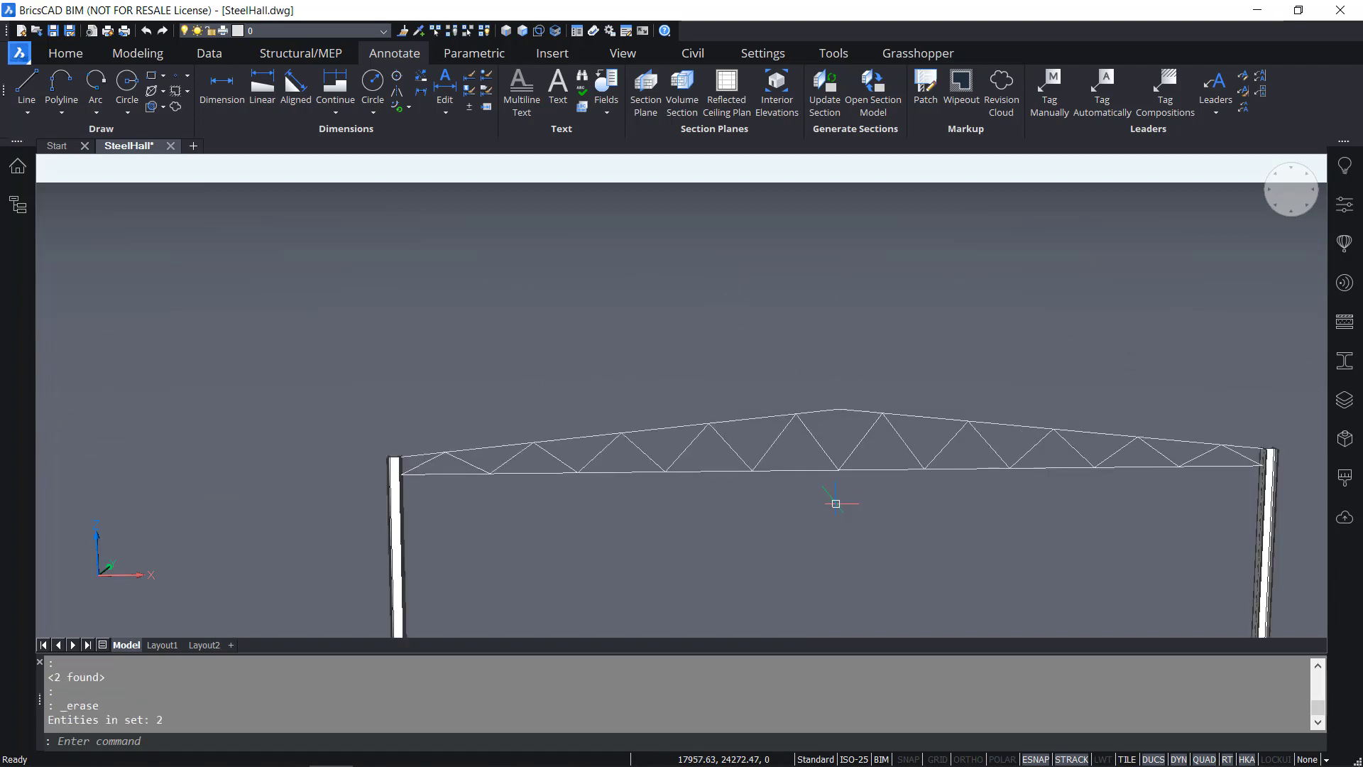
pyautogui.hotkey('ctrl', 's')
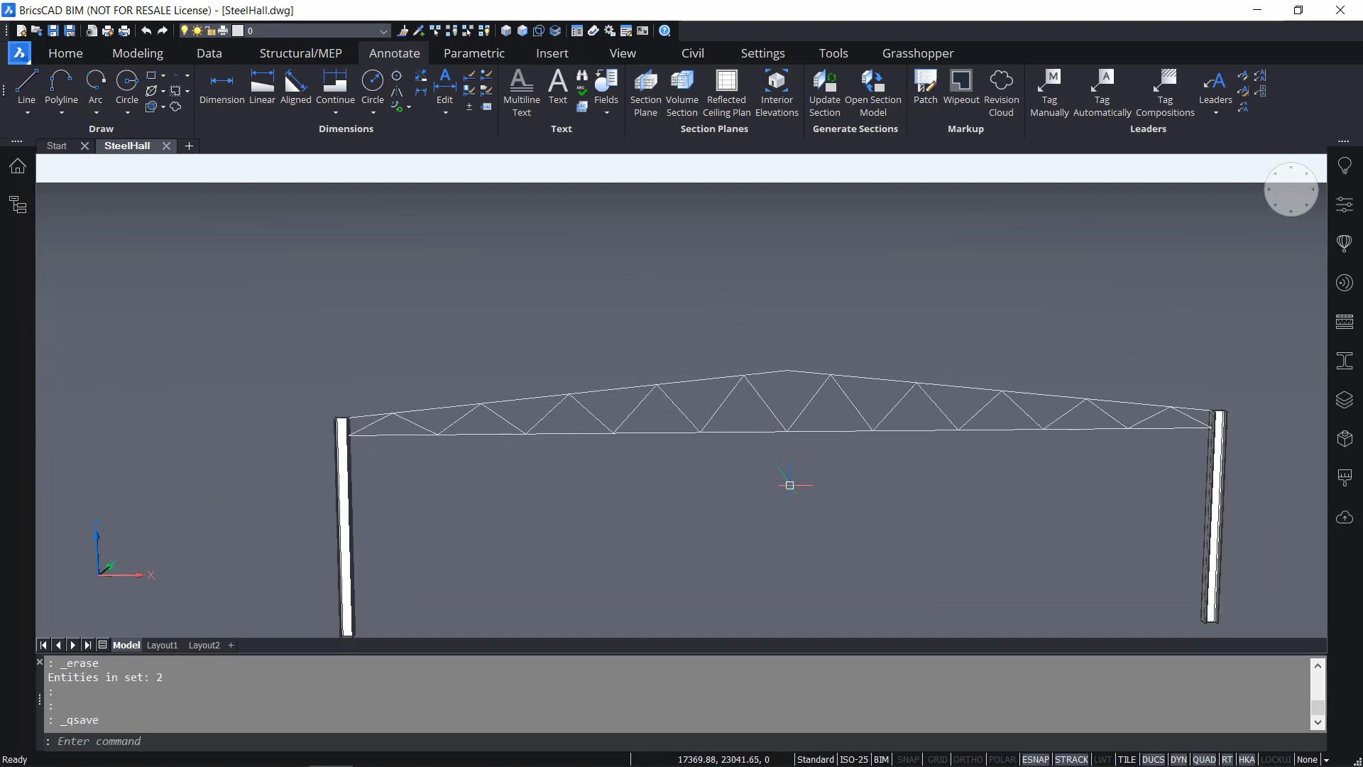
pyautogui.moveTo(665, 468)
pyautogui.keyDown('shift'); pyautogui.mouseDown(button='middle')
pyautogui.moveTo(761, 502)
pyautogui.moveTo(741, 400)
pyautogui.mouseUp(button='middle'); pyautogui.keyUp('shift')
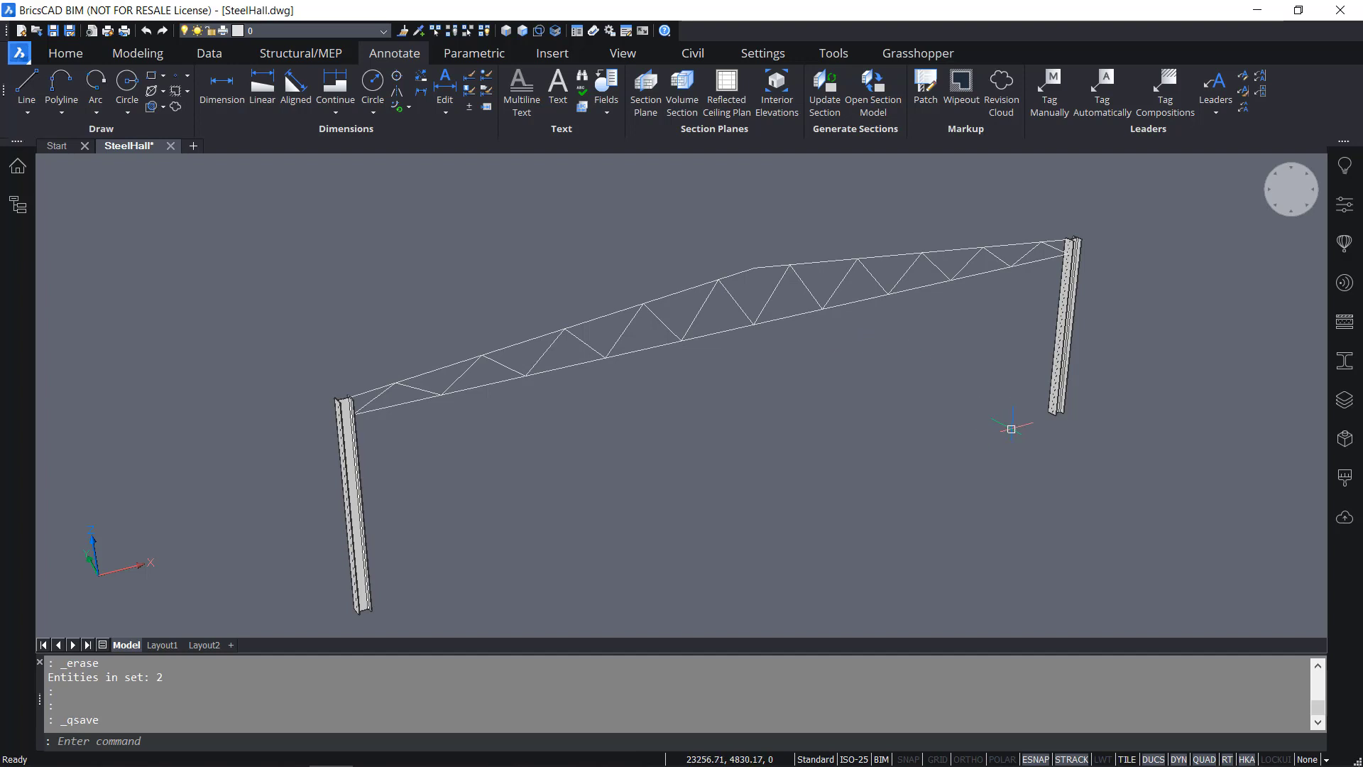
# Filter the Euro structural steel profiles for IPE and apply EURO IPE 240 to the truss's bottom chord line
pyautogui.click(1352, 369)
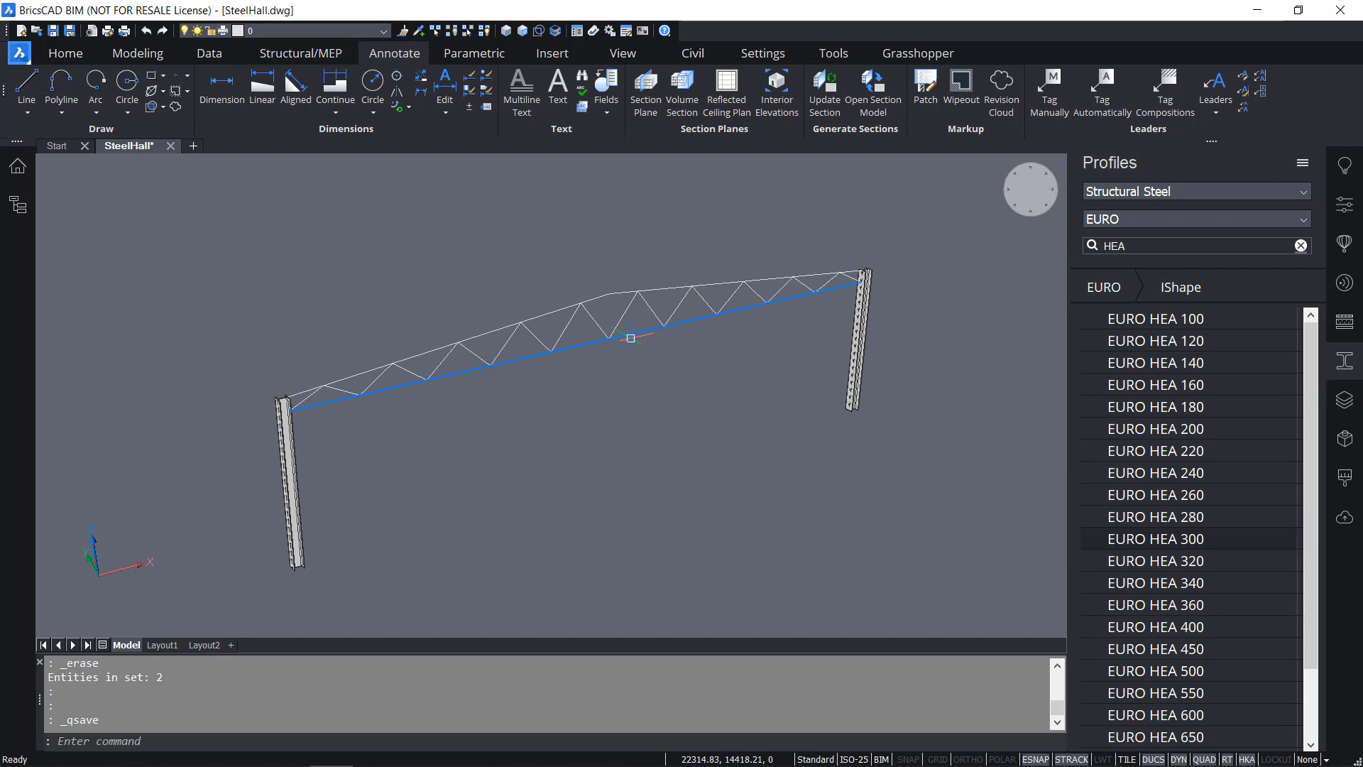
pyautogui.scroll(2, 631, 338)
pyautogui.keyDown('shift'); pyautogui.moveTo(634, 342); pyautogui.dragTo(665, 355, button='middle'); pyautogui.keyUp('shift')
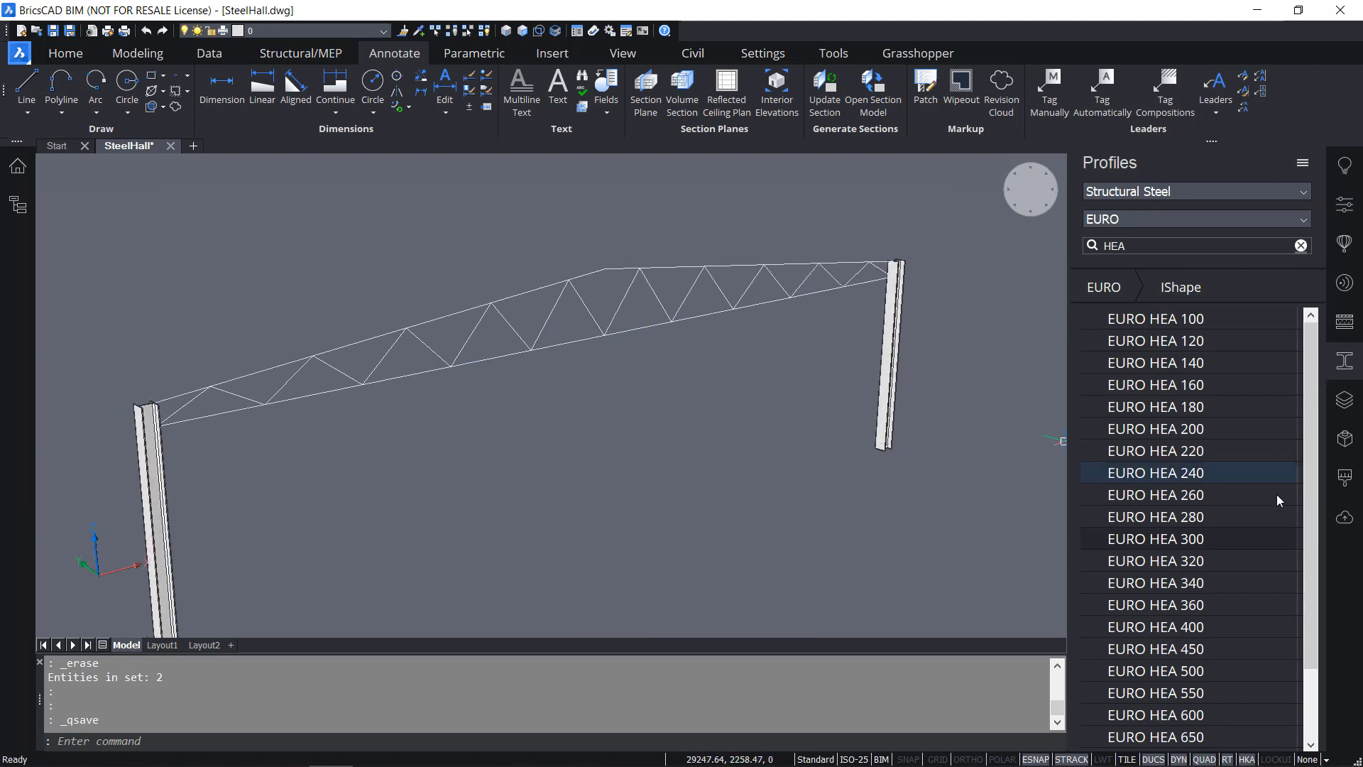
pyautogui.click(1251, 543)
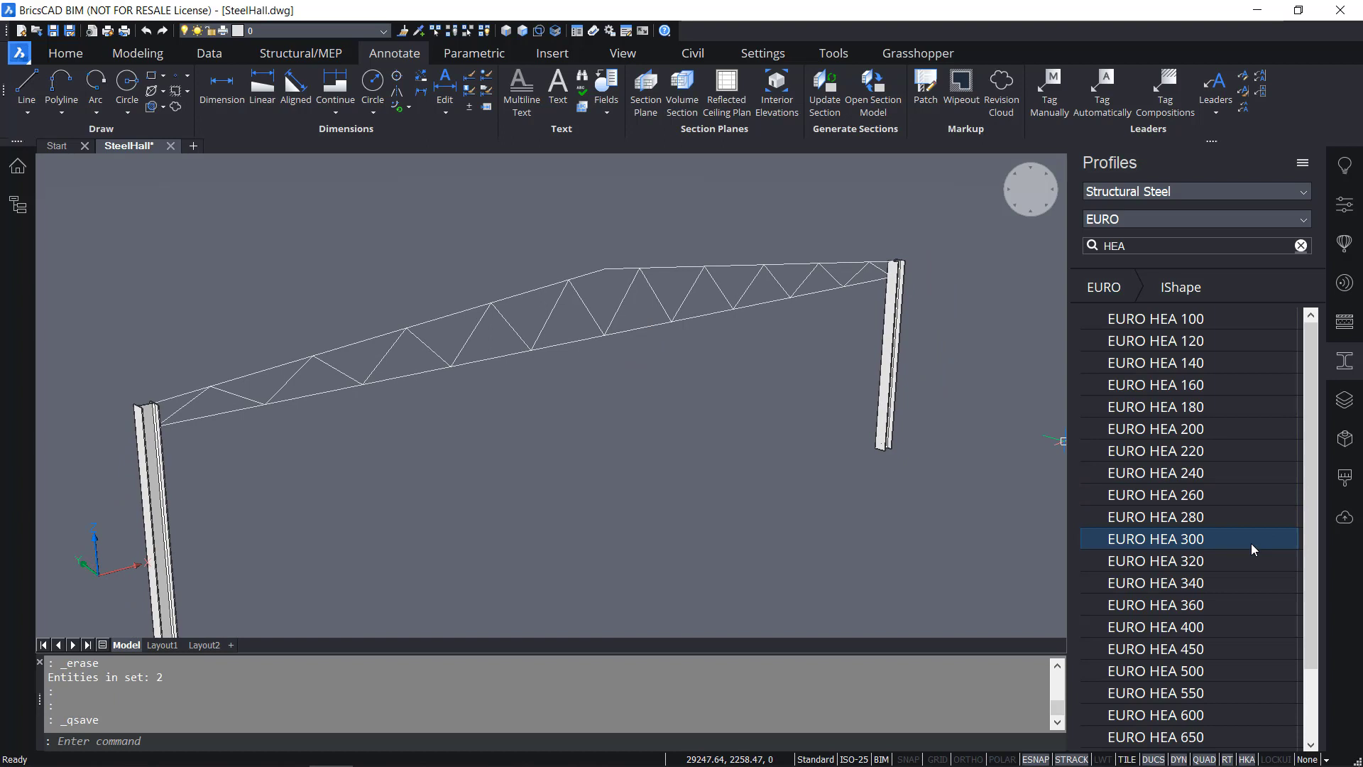
pyautogui.doubleClick(1176, 247)
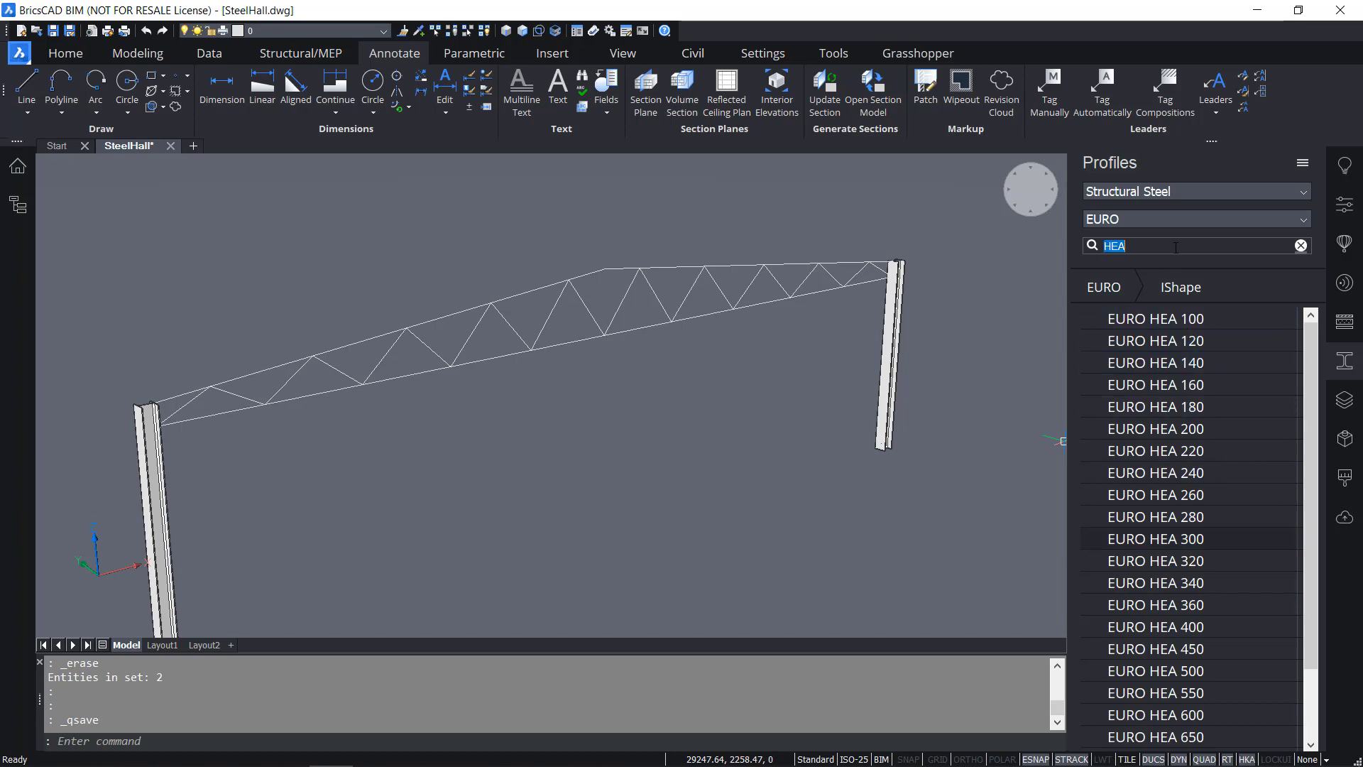
pyautogui.write('IPE')
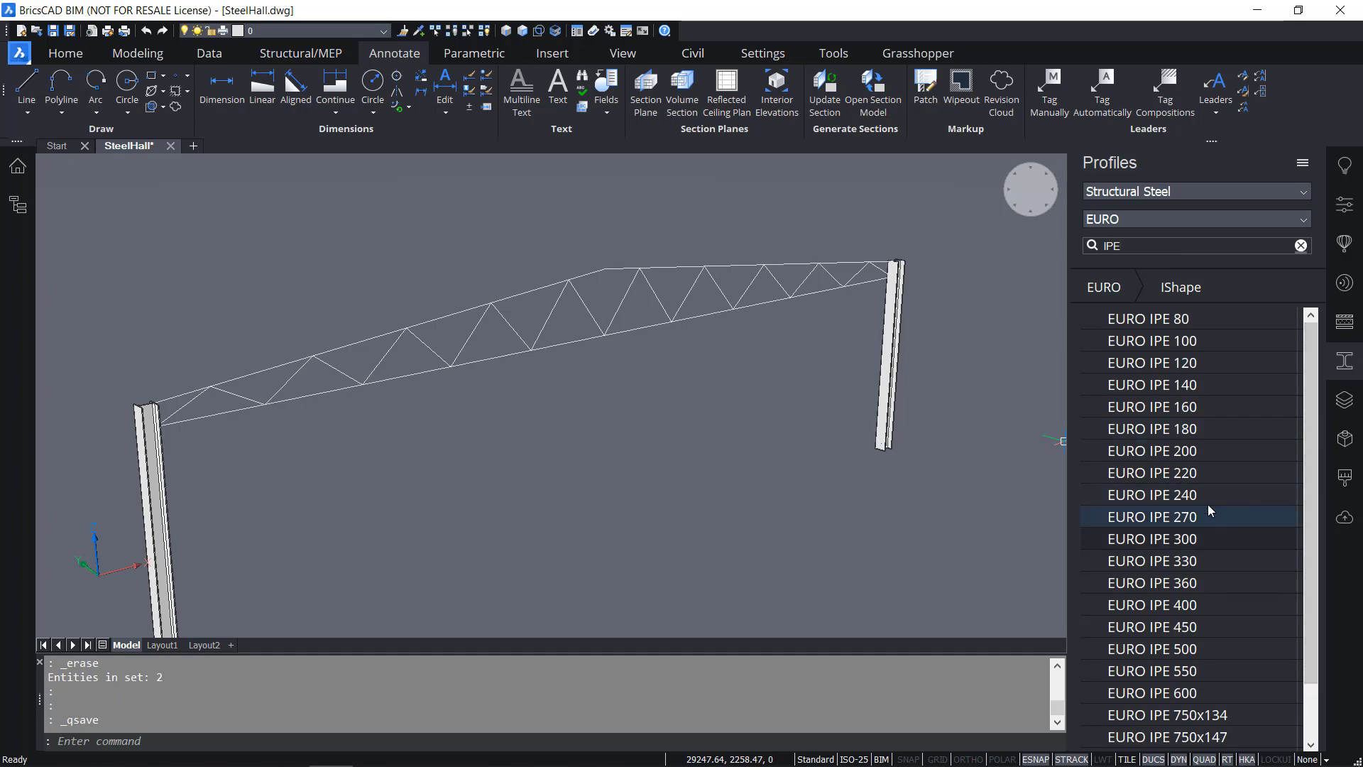
pyautogui.moveTo(1204, 493); pyautogui.dragTo(704, 333)
pyautogui.moveTo(565, 346); pyautogui.dragTo(566, 347)
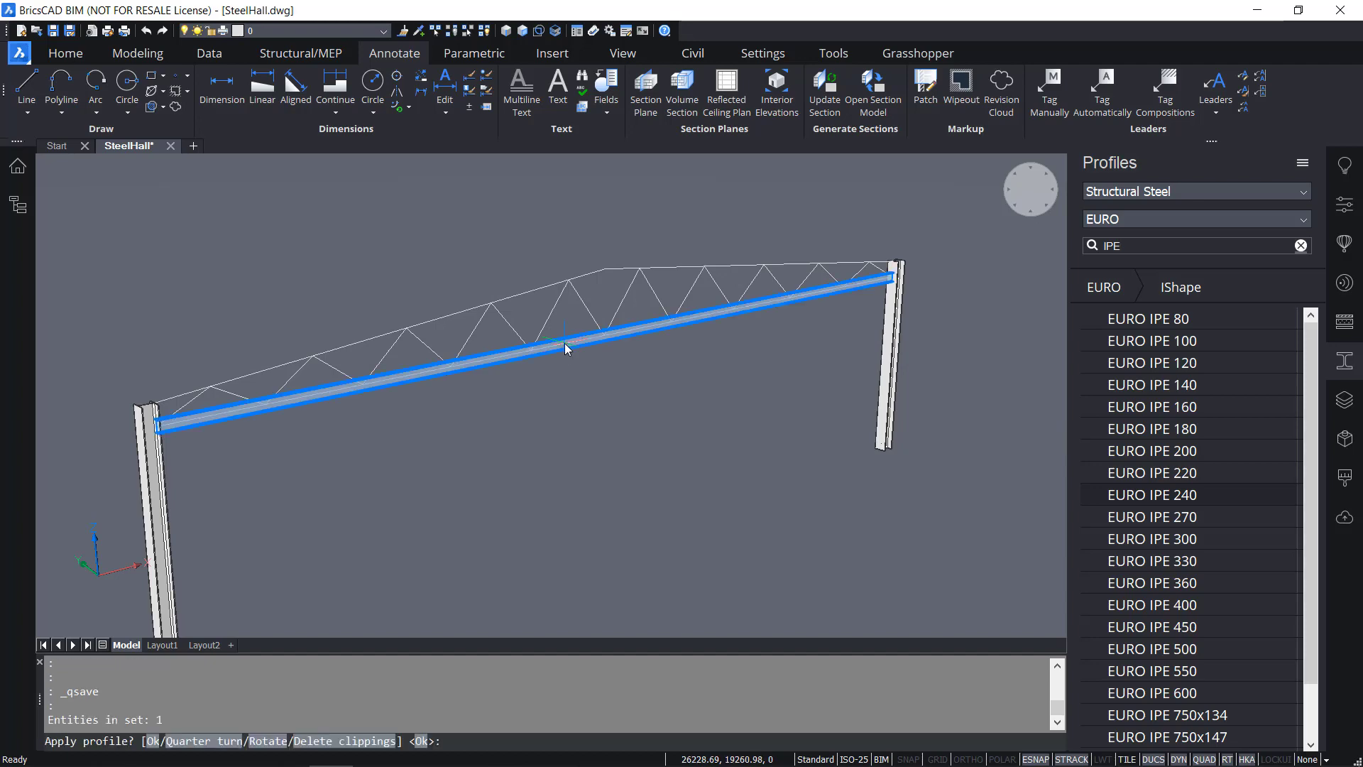
pyautogui.scroll(3, 153, 430)
pyautogui.scroll(3, 419, 467)
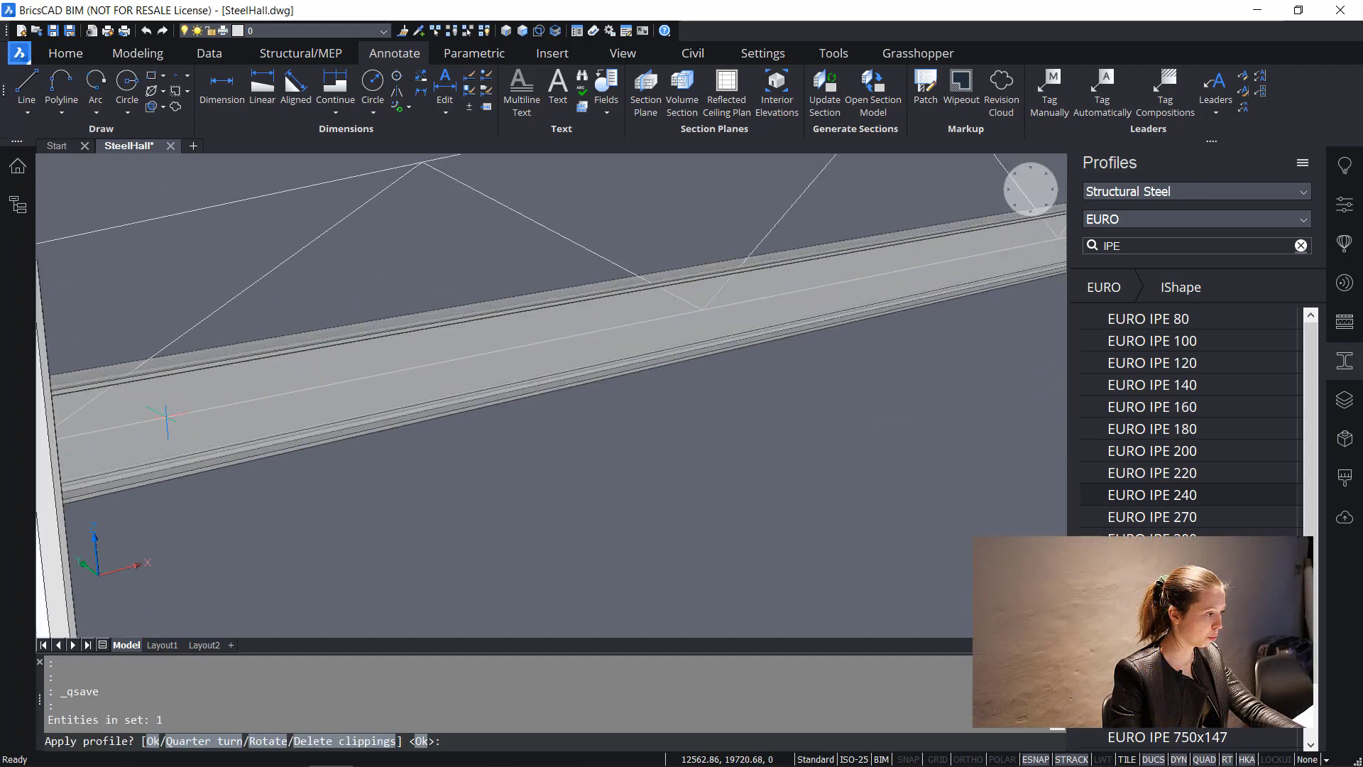
pyautogui.scroll(-5, 419, 466)
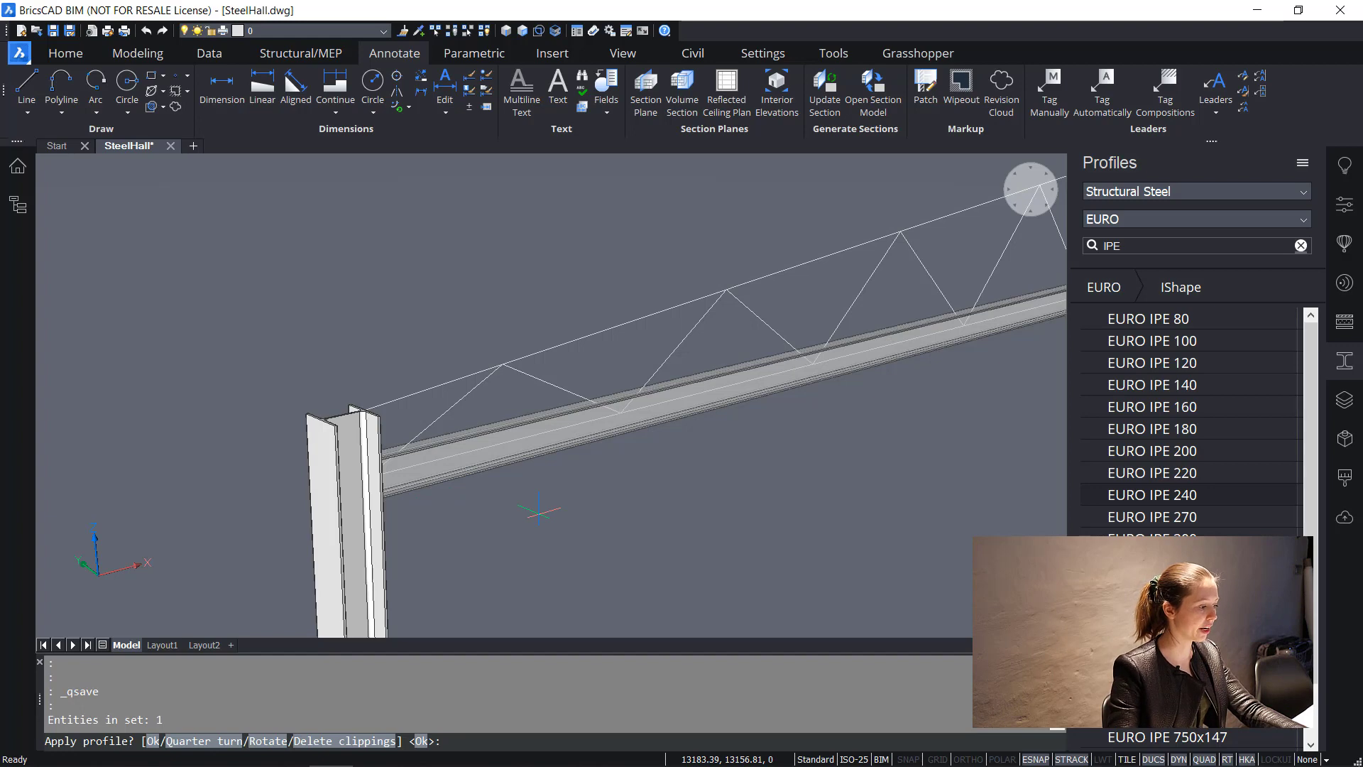
pyautogui.press('Return')
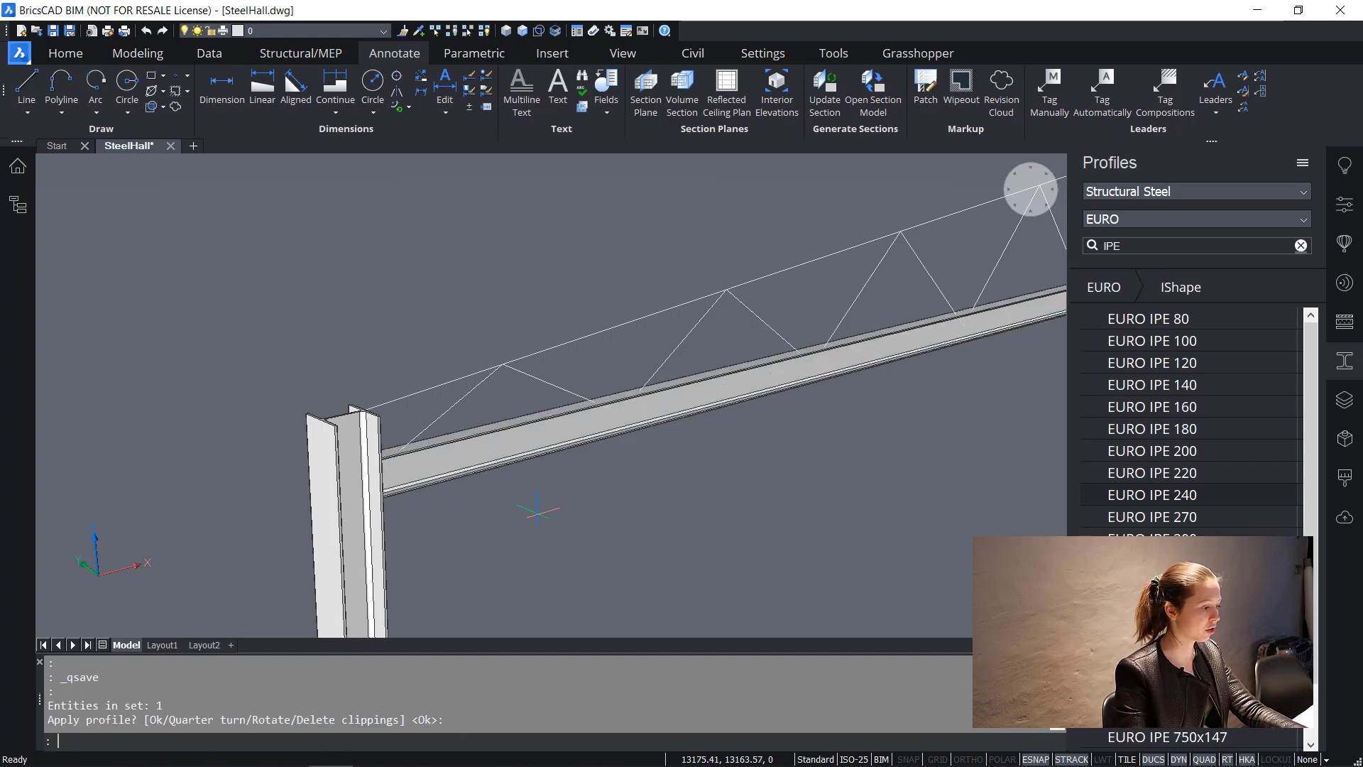
pyautogui.scroll(-5, 537, 510)
pyautogui.moveTo(648, 508); pyautogui.dragTo(407, 487, button='middle')
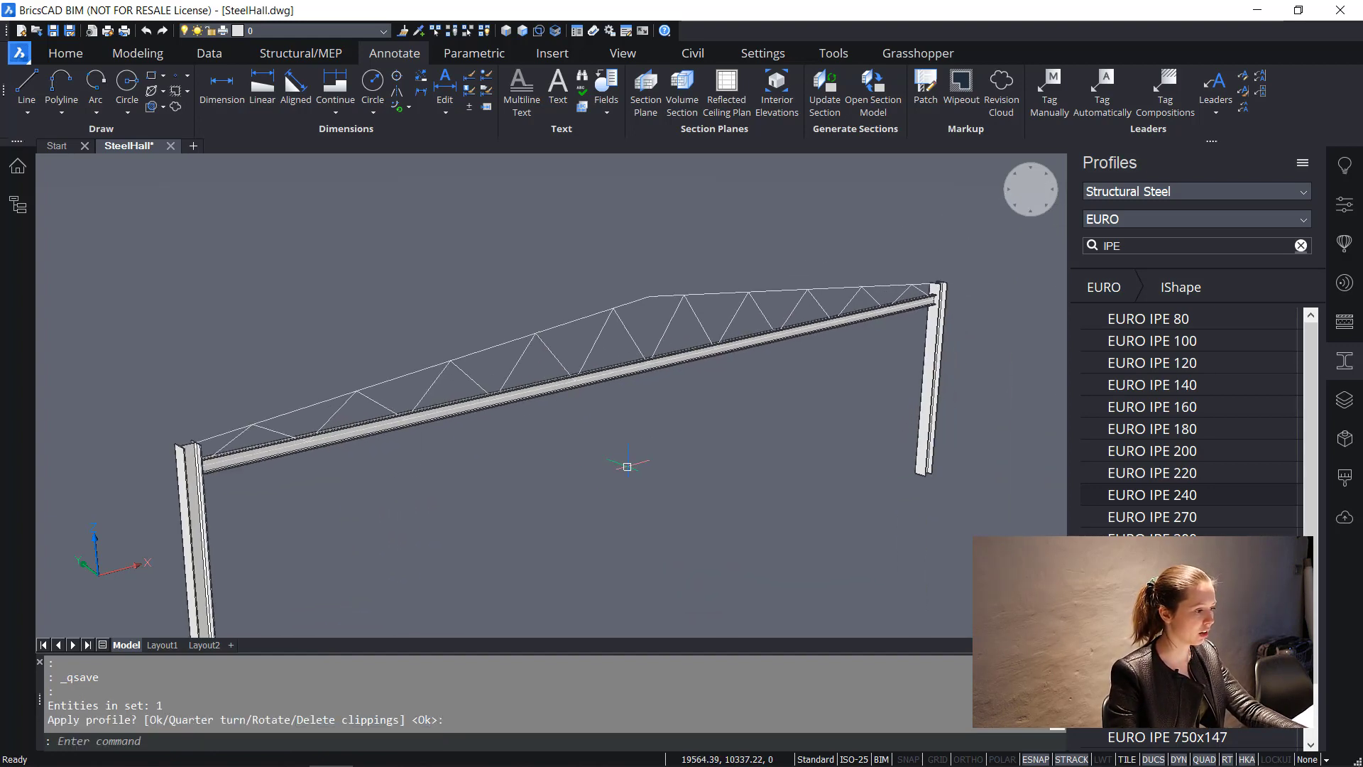
# Apply the EURO IPE 200 profile to both sloping top chord lines of the truss
pyautogui.scroll(4, 648, 380)
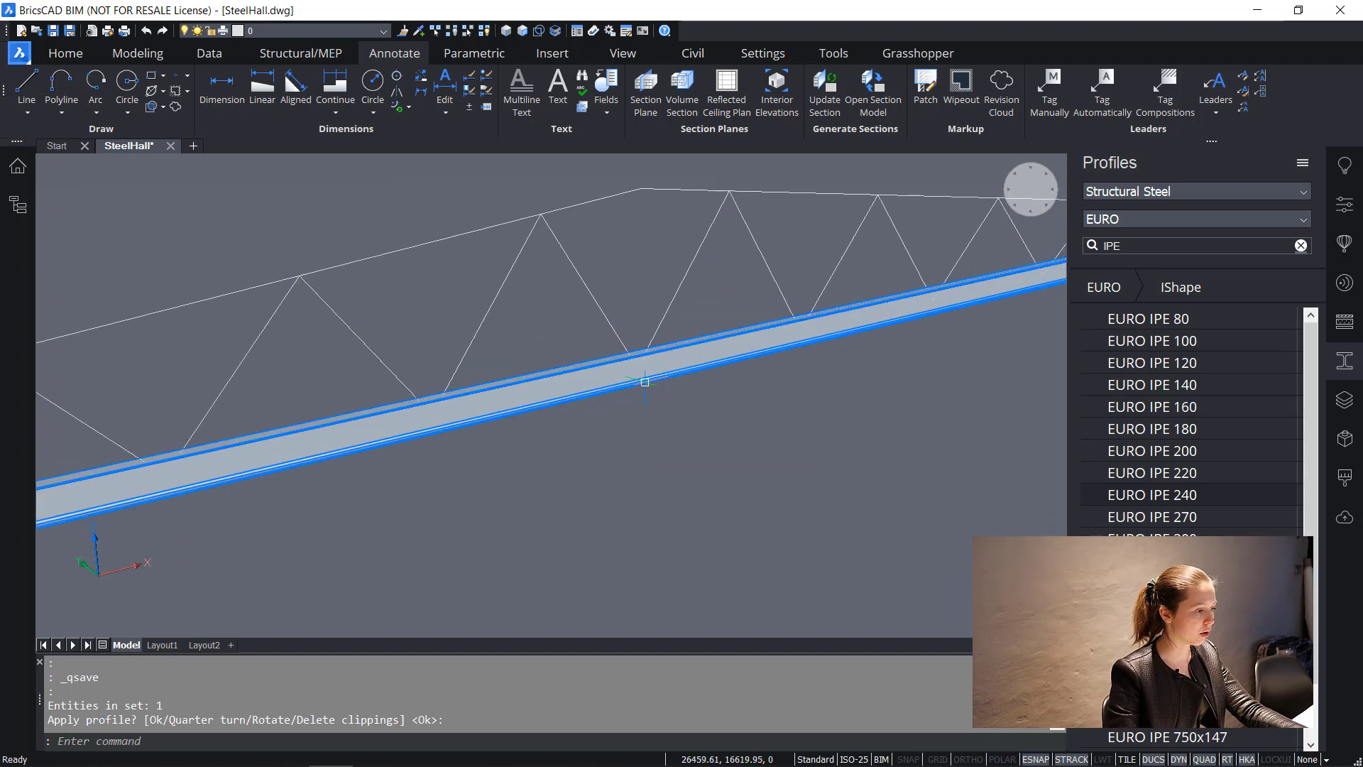
pyautogui.scroll(-3, 647, 384)
pyautogui.scroll(-1, 645, 383)
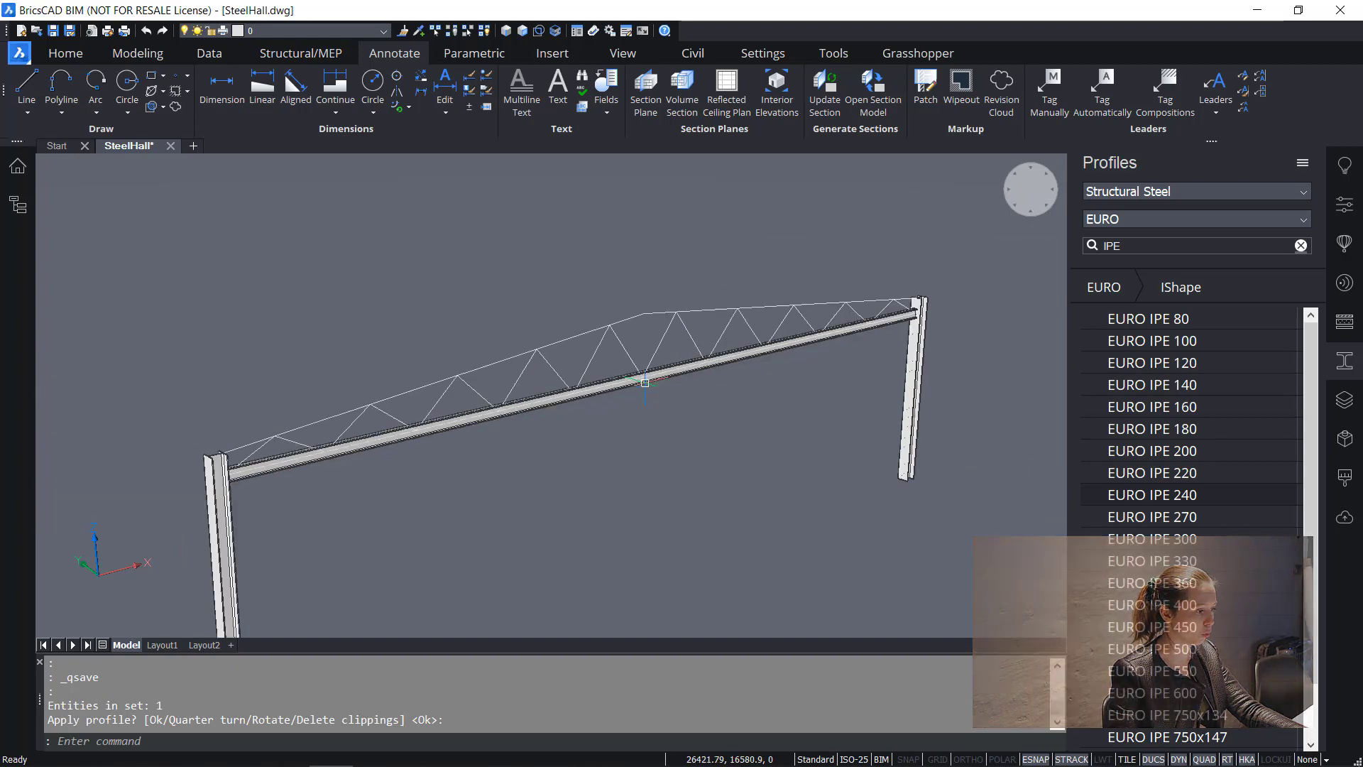
pyautogui.scroll(1, 645, 383)
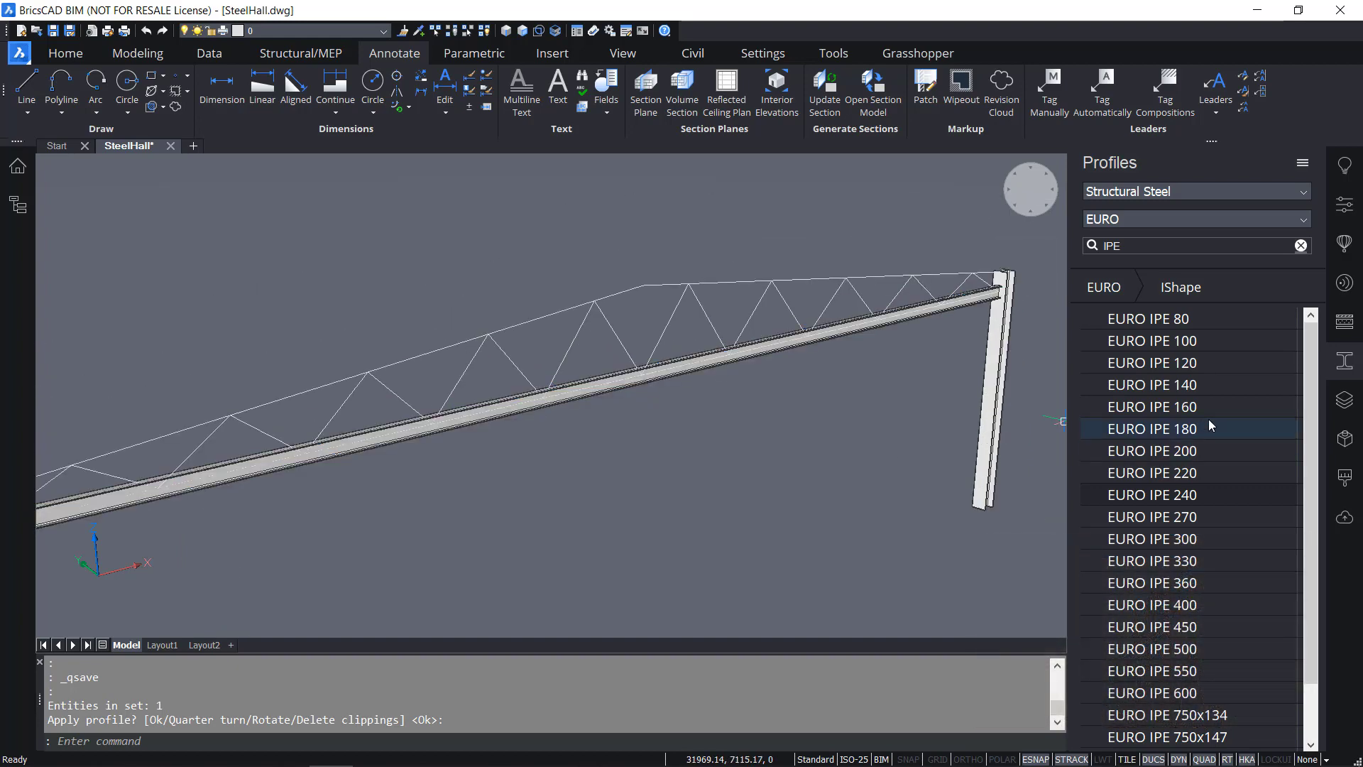
pyautogui.click(655, 308)
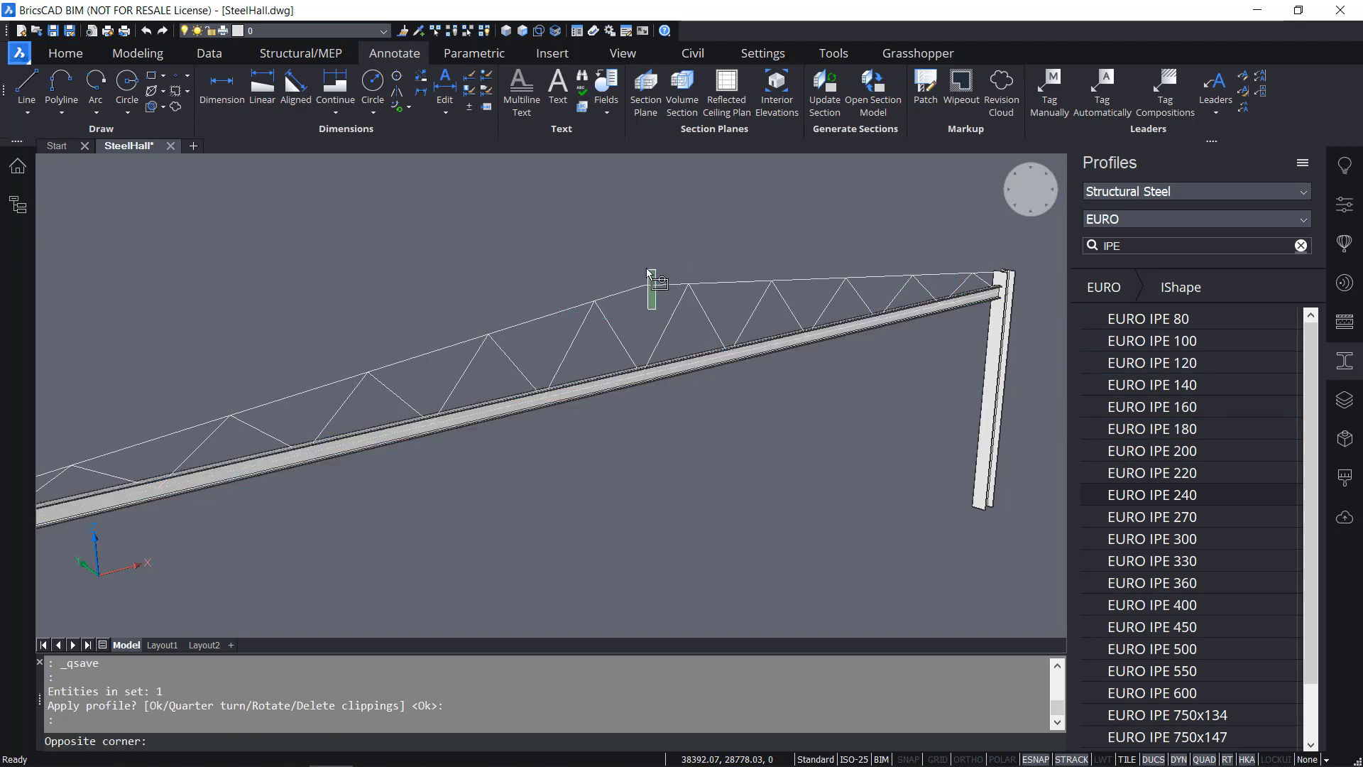
pyautogui.click(633, 263)
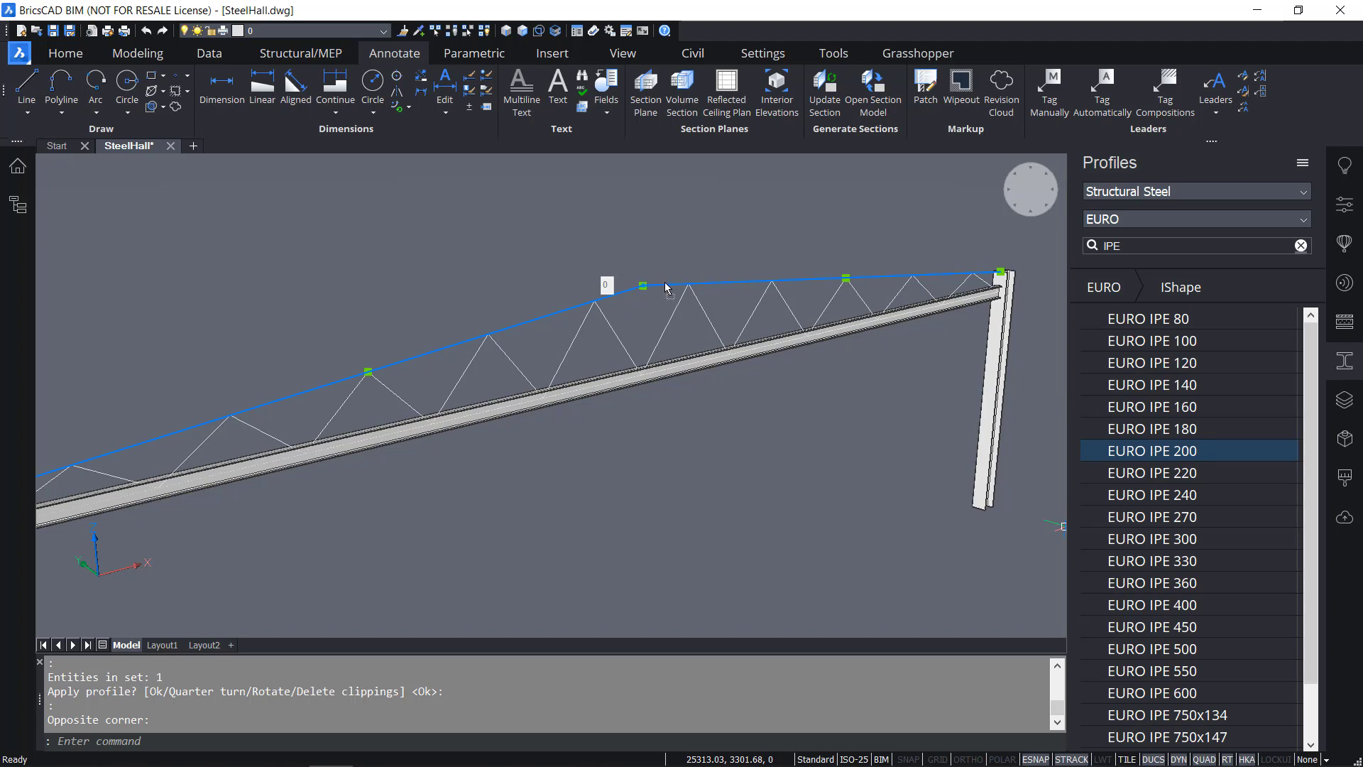
pyautogui.moveTo(664, 282); pyautogui.dragTo(662, 283)
pyautogui.scroll(-2, 515, 394)
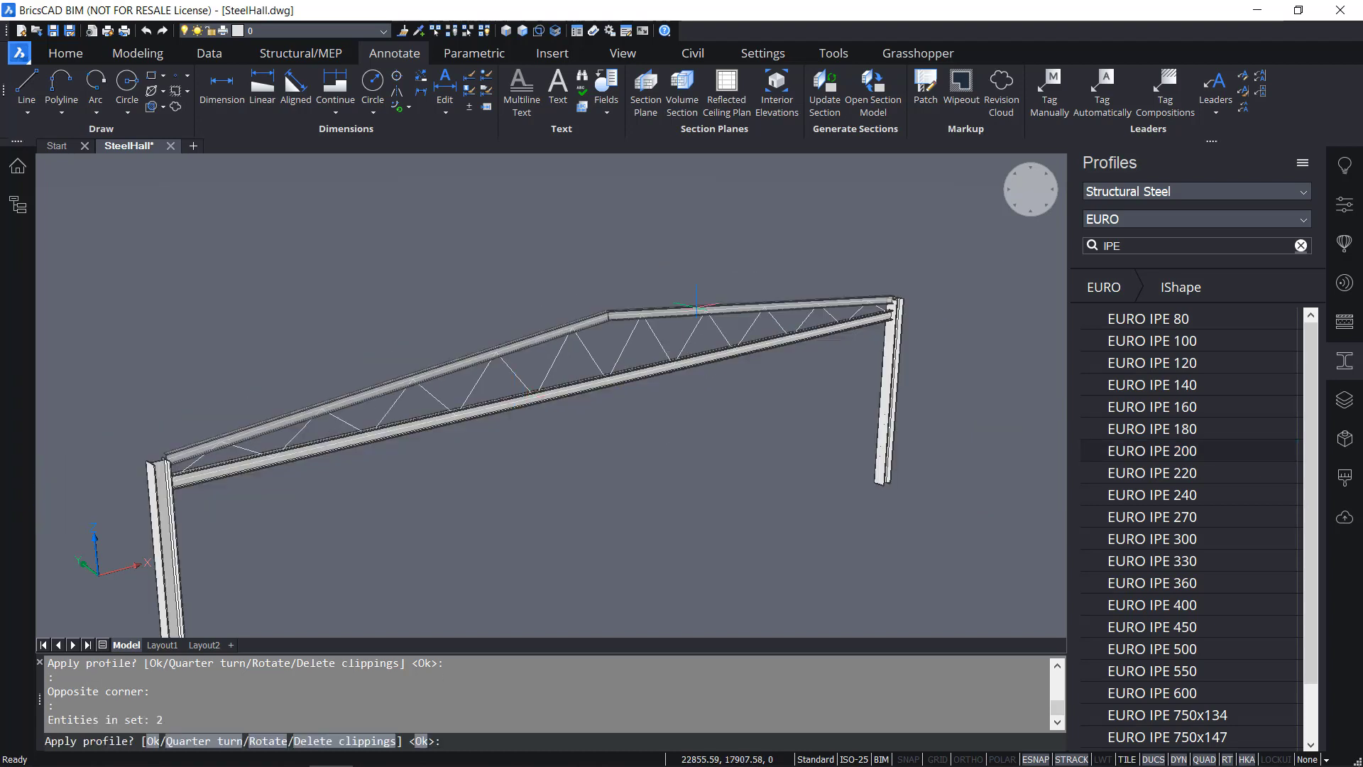
pyautogui.scroll(5, 625, 316)
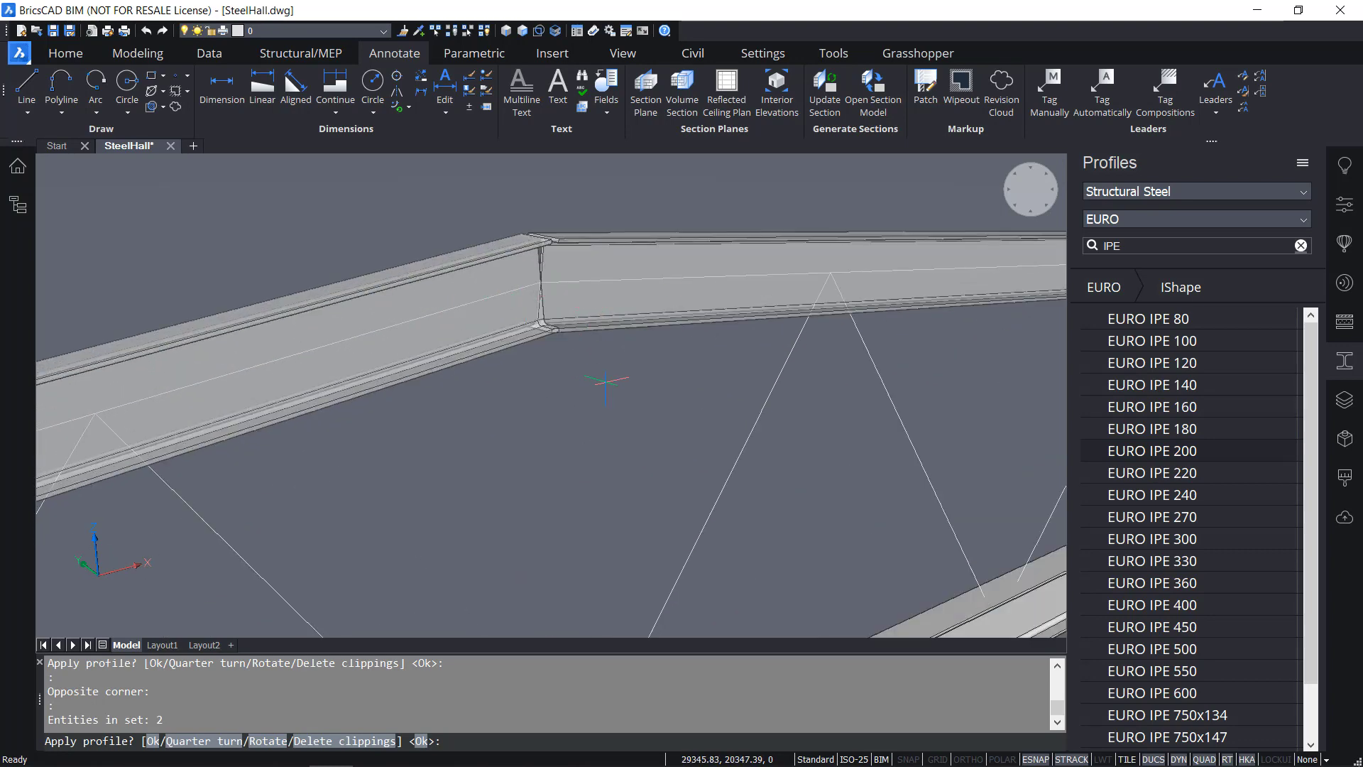
pyautogui.press('Return')
pyautogui.scroll(-7, 605, 381)
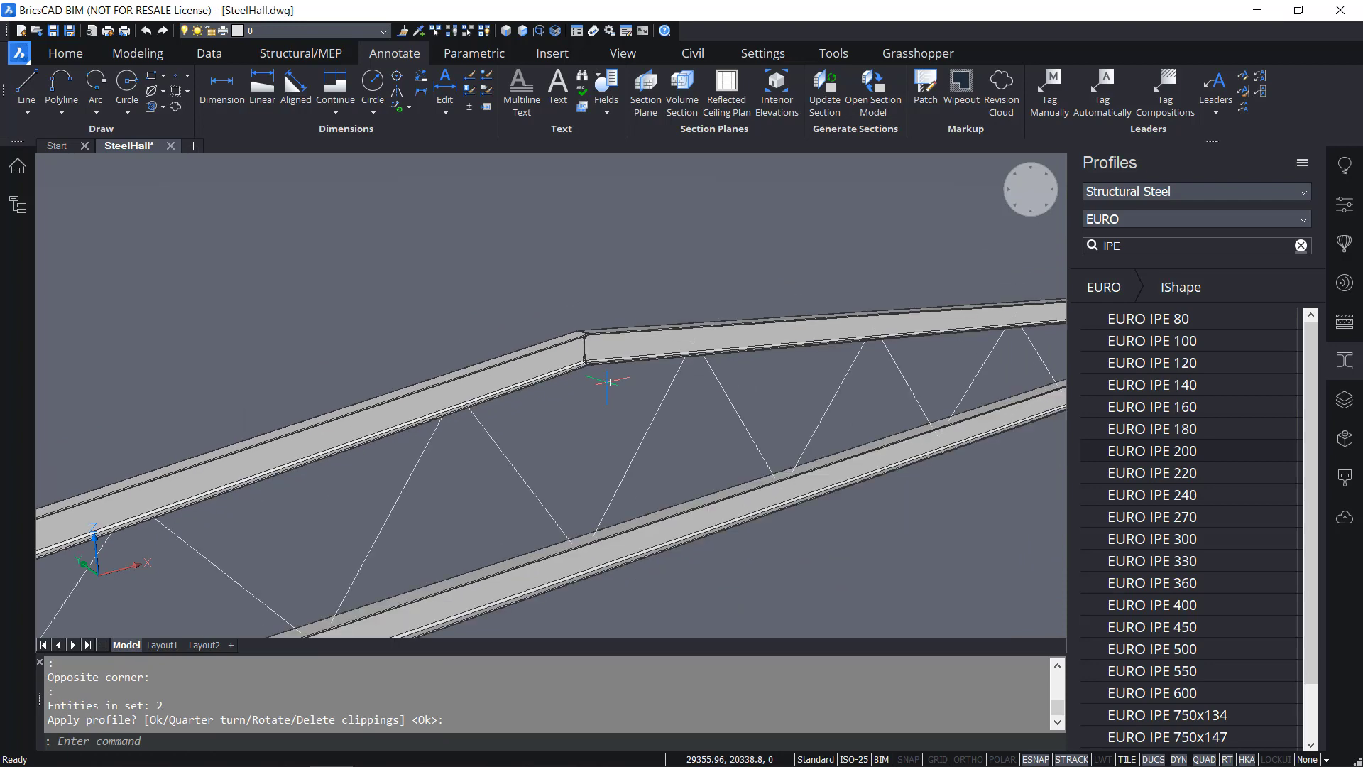
# Apply the EURO IPN 100 profile to all the truss's diagonal lines together and save the drawing
pyautogui.scroll(-1, 606, 382)
pyautogui.keyDown('shift'); pyautogui.moveTo(632, 451); pyautogui.dragTo(508, 447, button='middle'); pyautogui.keyUp('shift')
pyautogui.scroll(2, 948, 410)
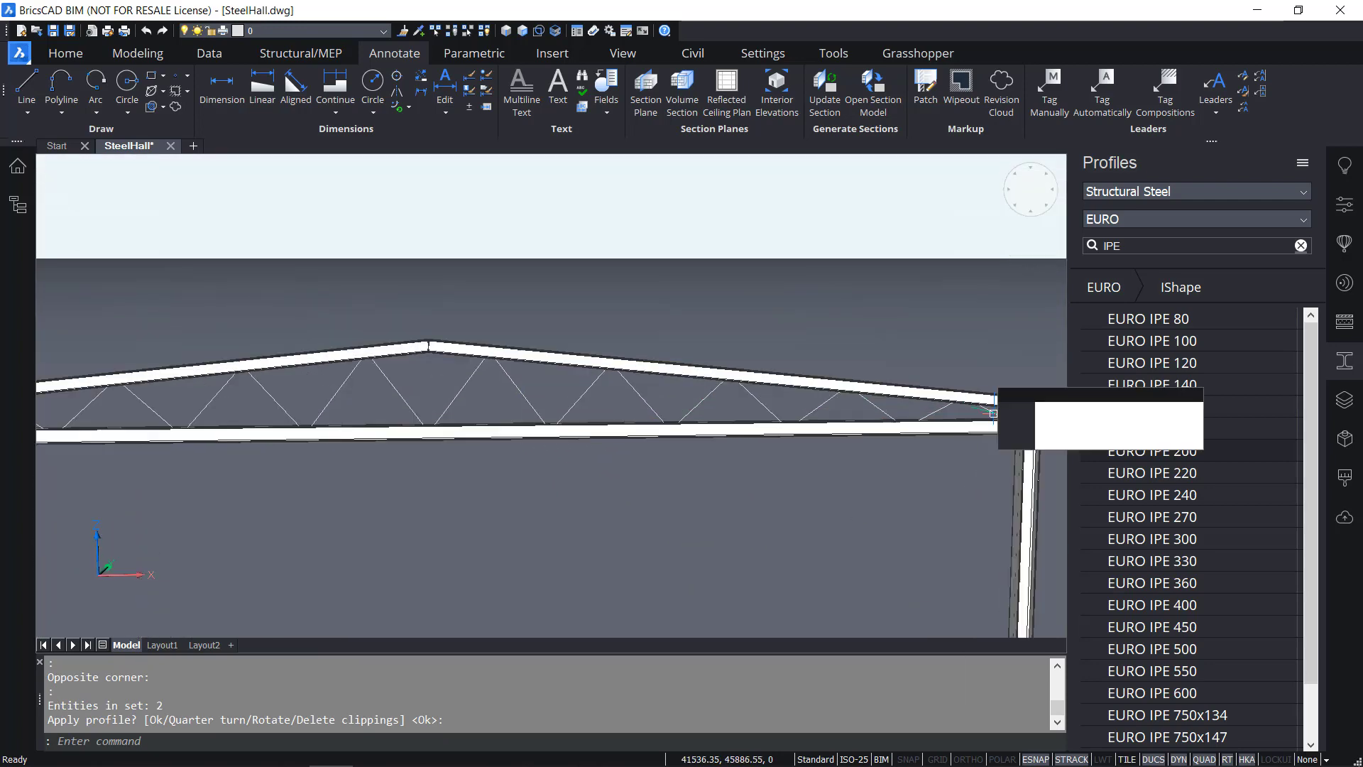
pyautogui.click(977, 408)
pyautogui.click(957, 410)
pyautogui.click(999, 416)
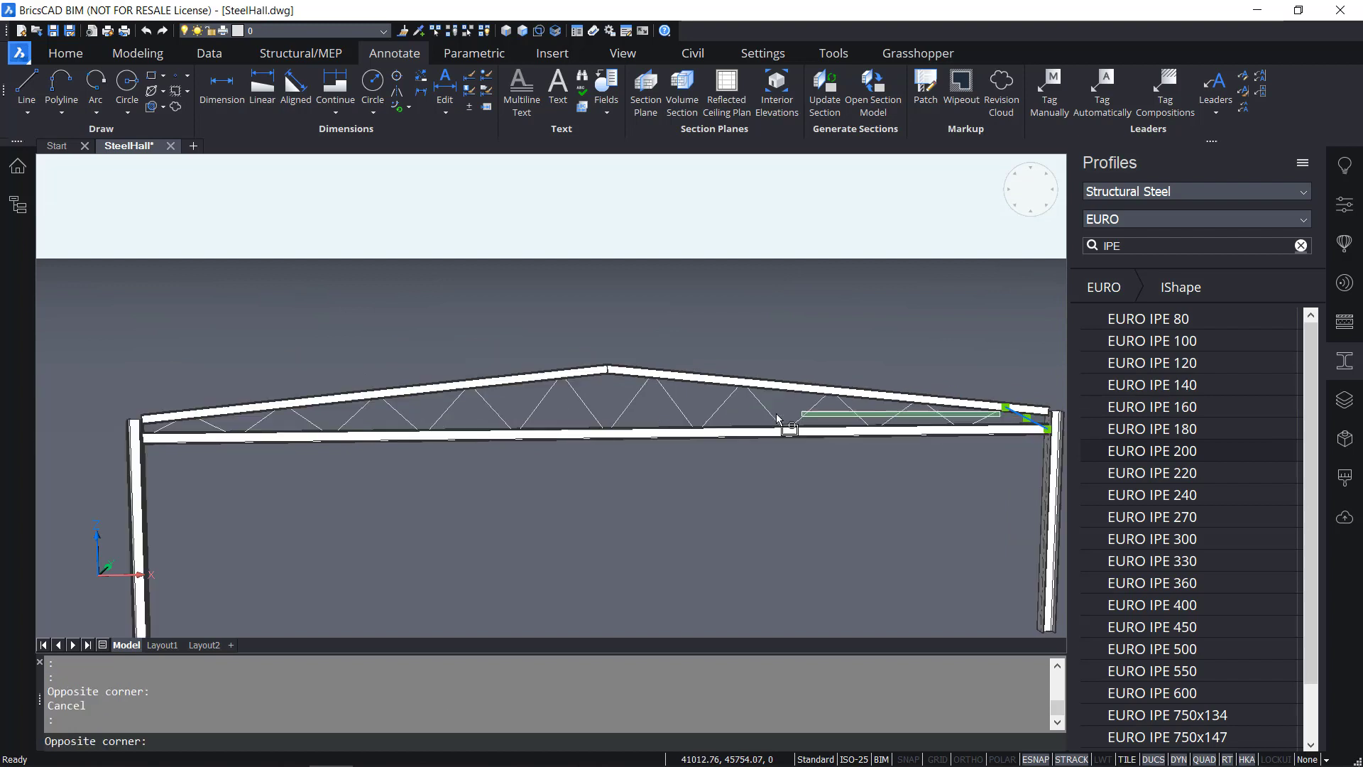
pyautogui.click(261, 426)
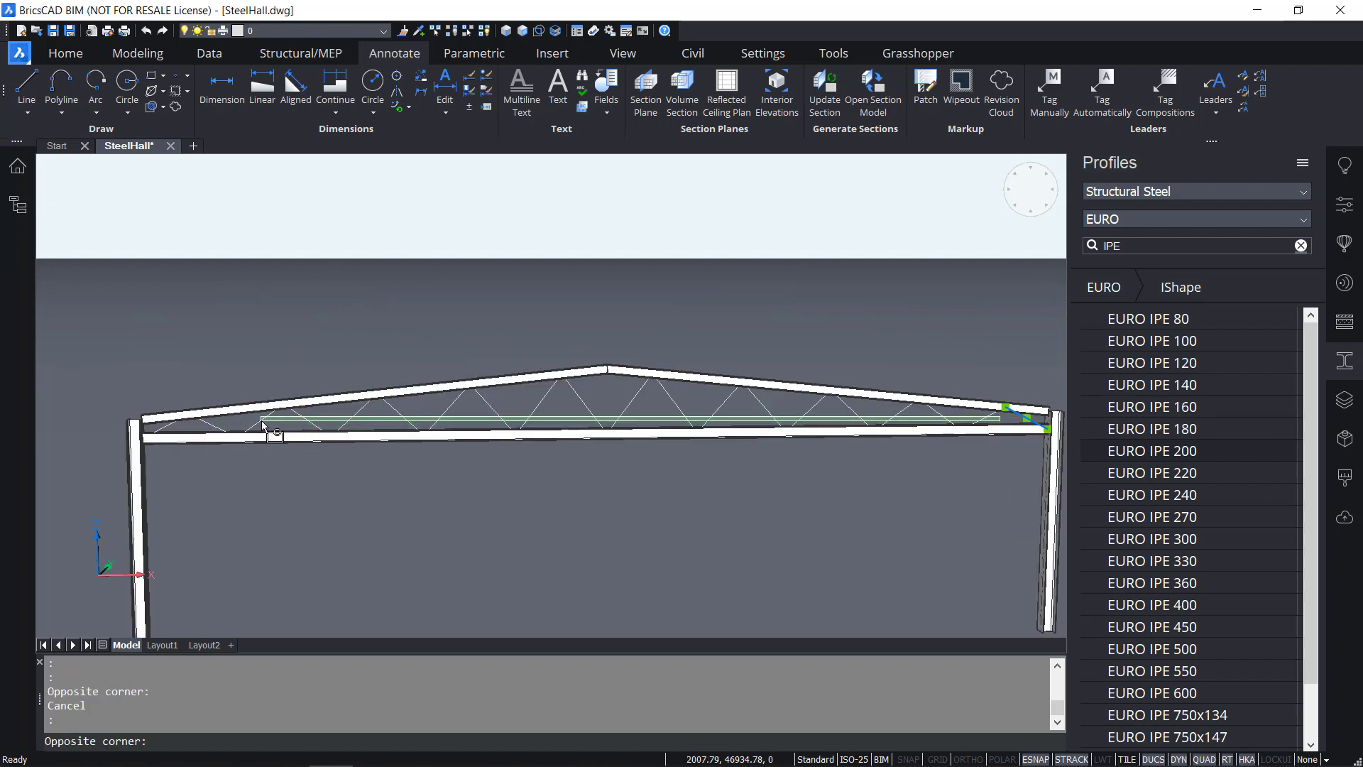
pyautogui.click(215, 423)
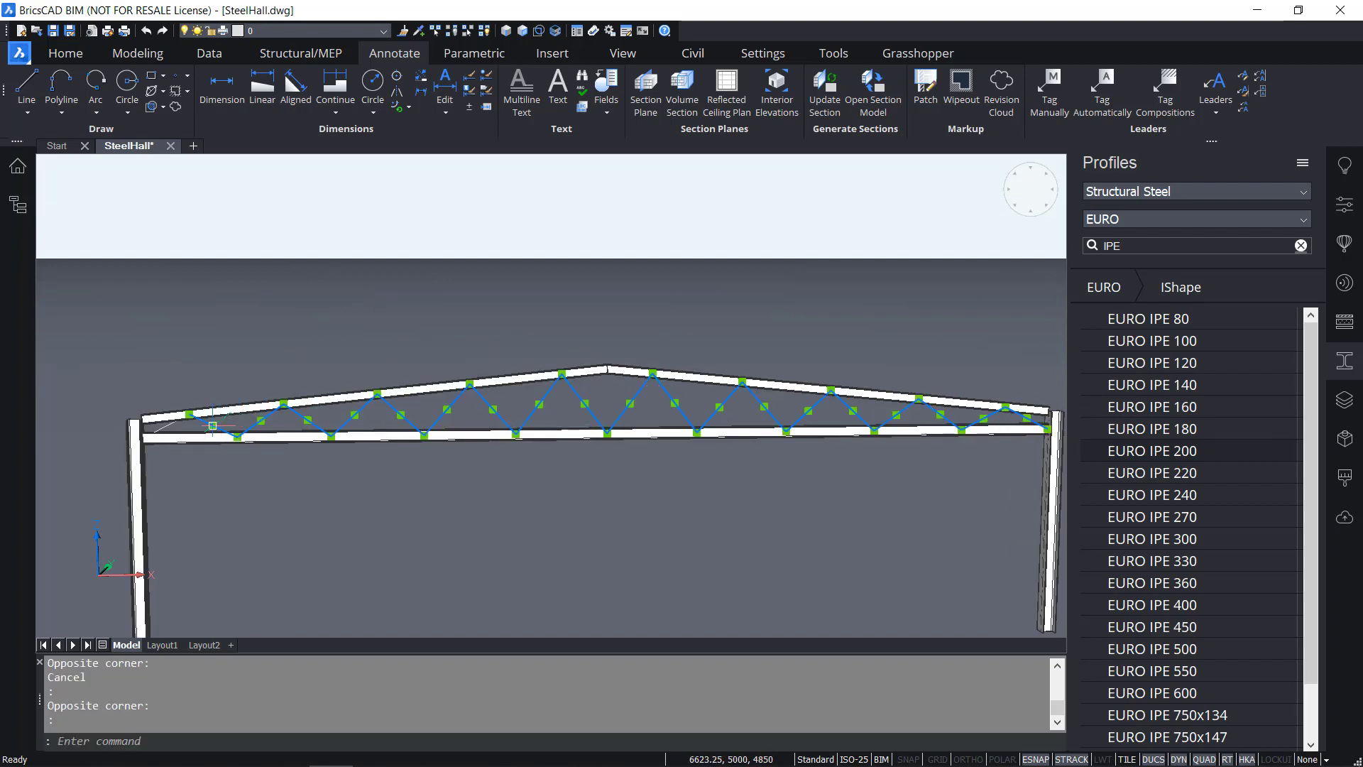
pyautogui.click(176, 426)
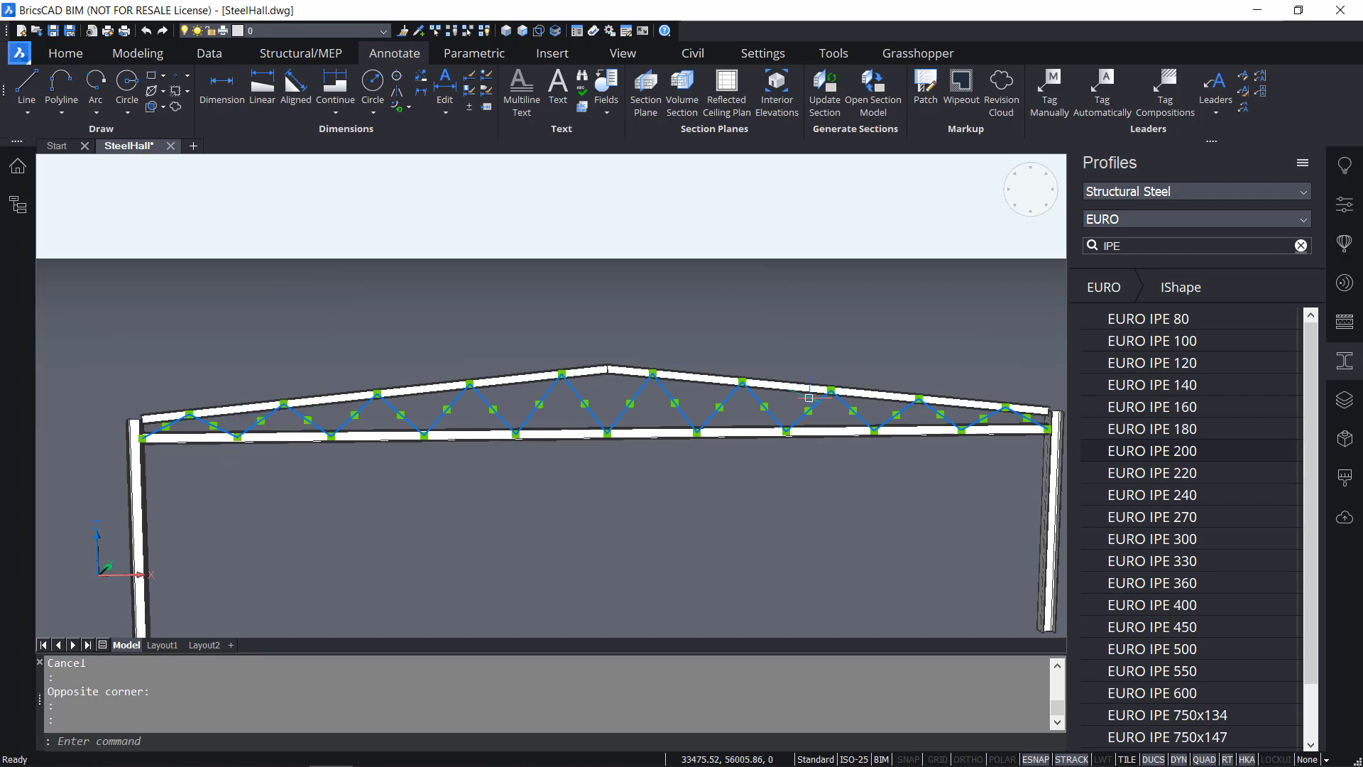
pyautogui.keyDown('shift'); pyautogui.moveTo(824, 413); pyautogui.dragTo(876, 329, button='middle'); pyautogui.keyUp('shift')
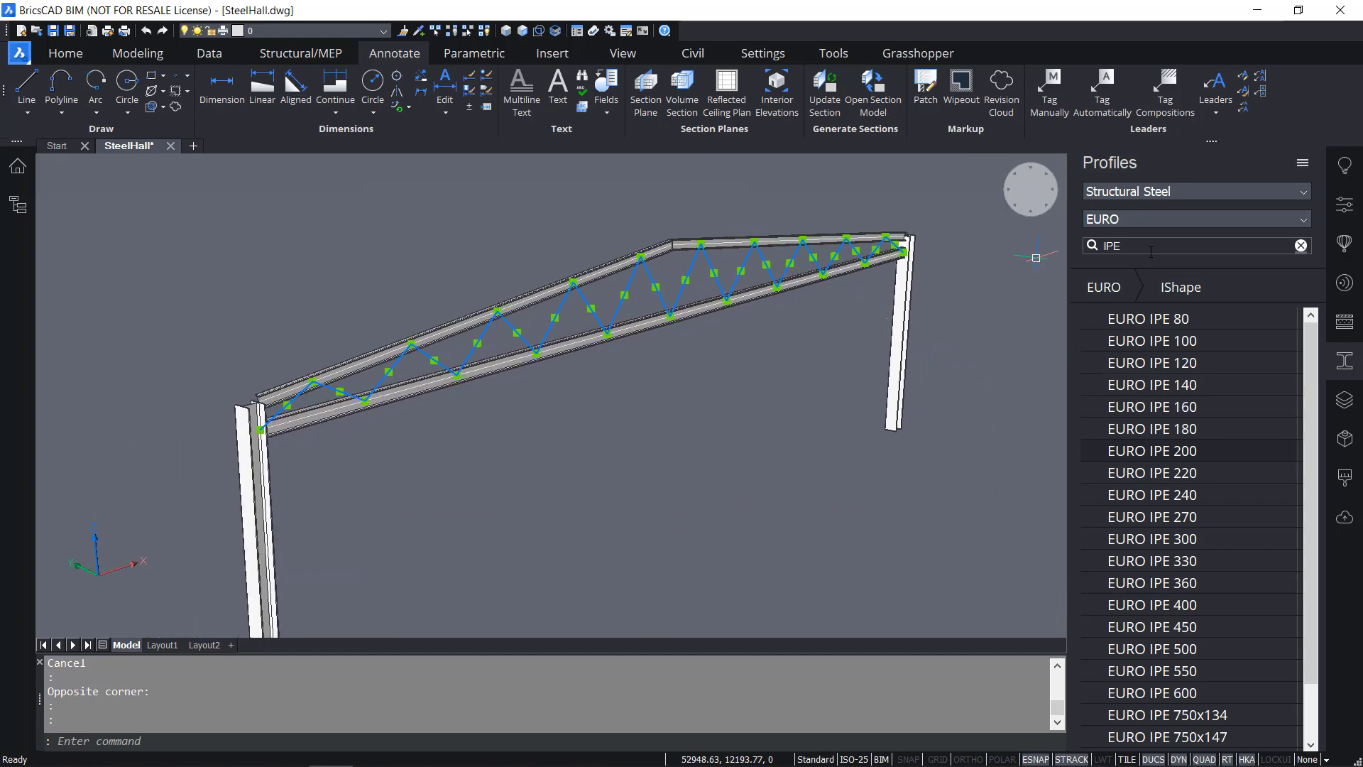
pyautogui.press('BackSpace')
pyautogui.write('N')
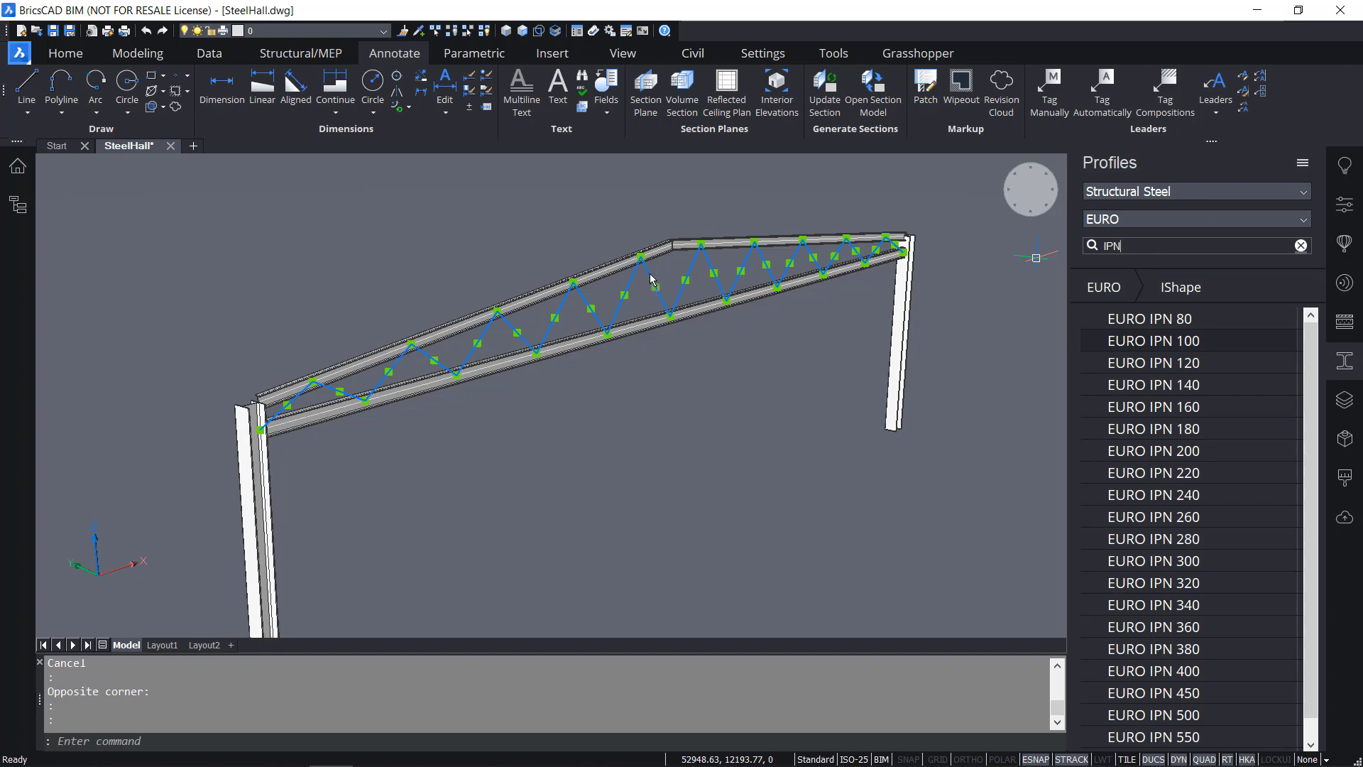
pyautogui.moveTo(649, 274); pyautogui.dragTo(649, 274)
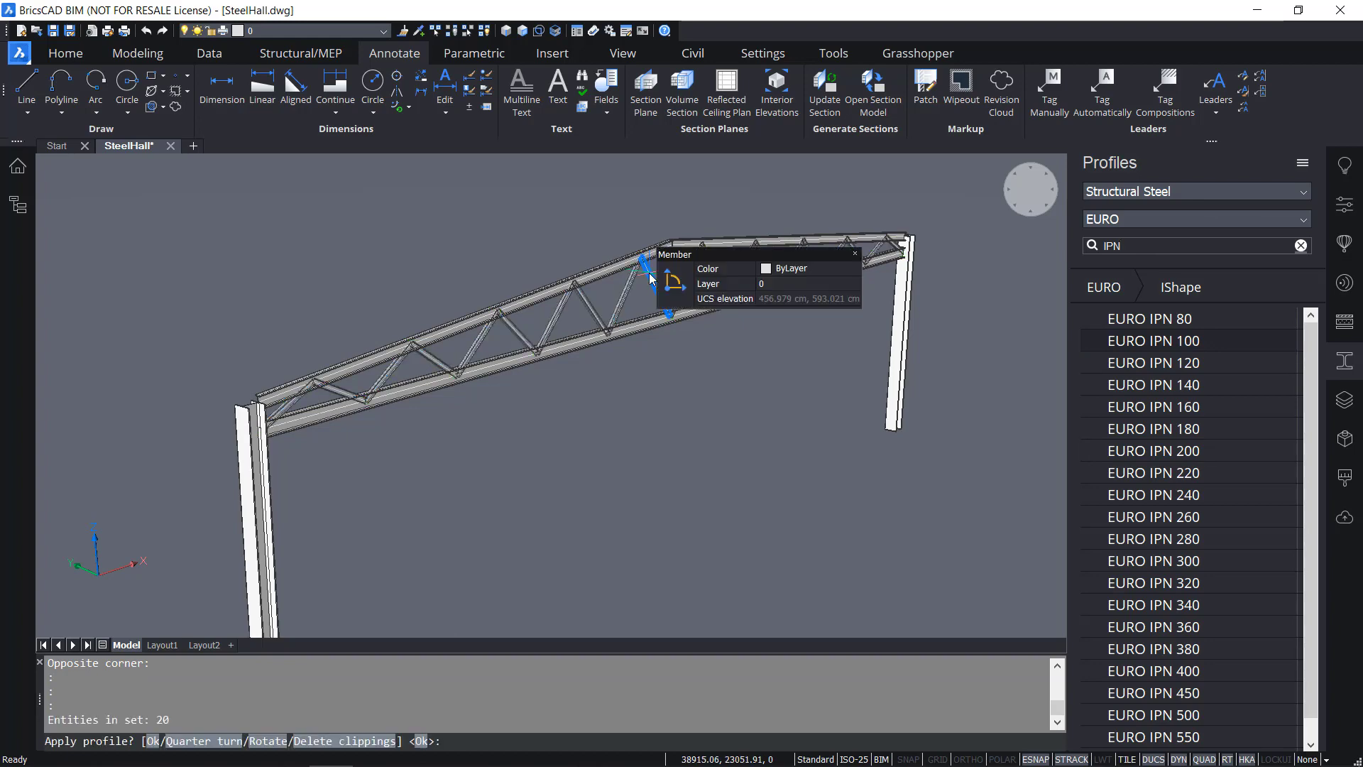
pyautogui.scroll(3, 321, 401)
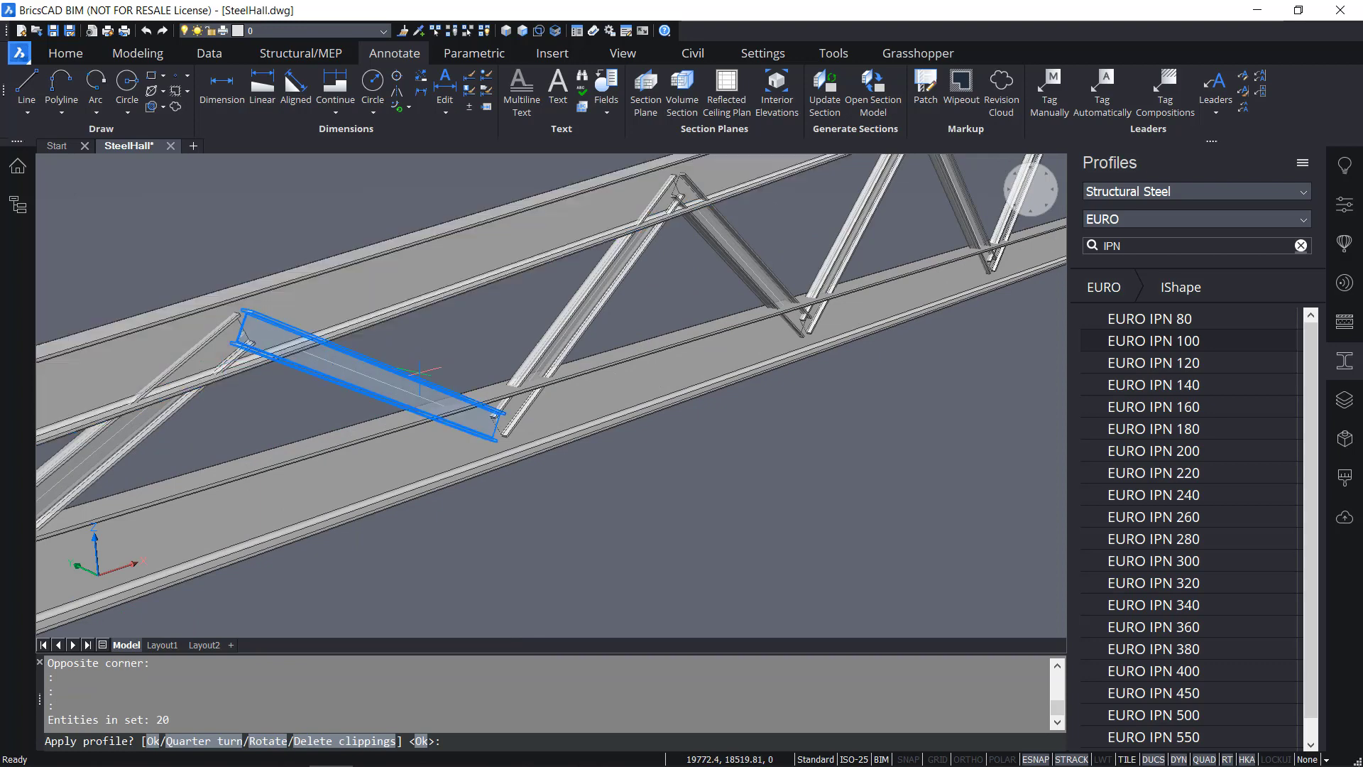
pyautogui.scroll(-6, 514, 389)
pyautogui.scroll(2, 747, 332)
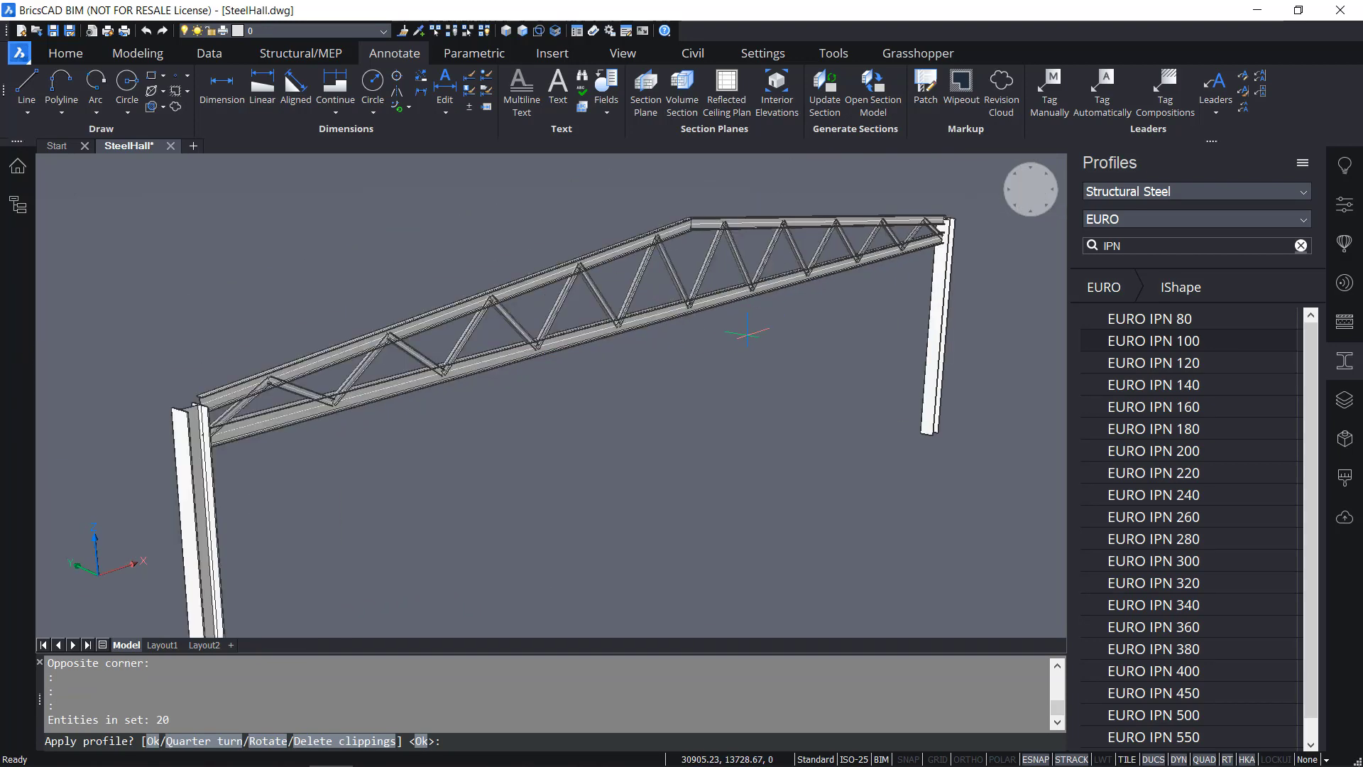
pyautogui.press('Return')
pyautogui.scroll(-1, 747, 334)
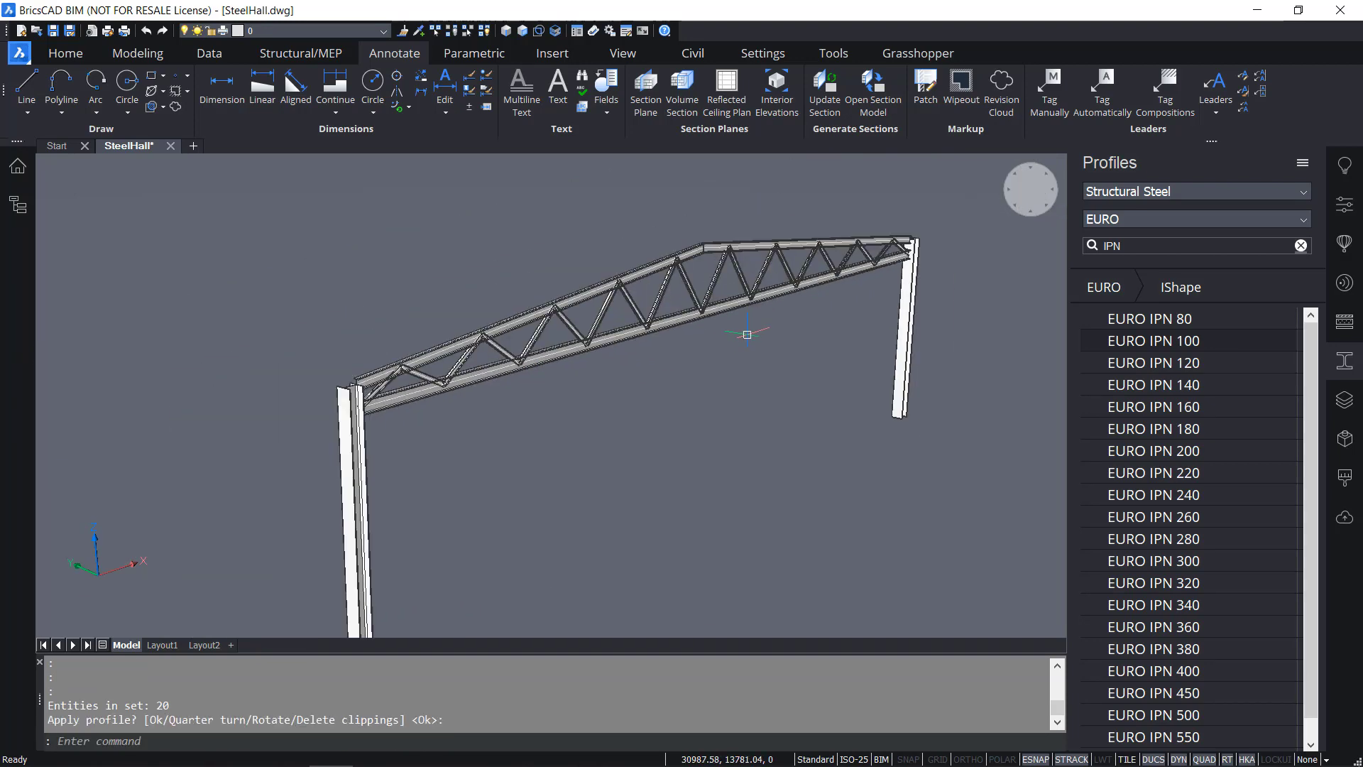
pyautogui.hotkey('ctrl', 's')
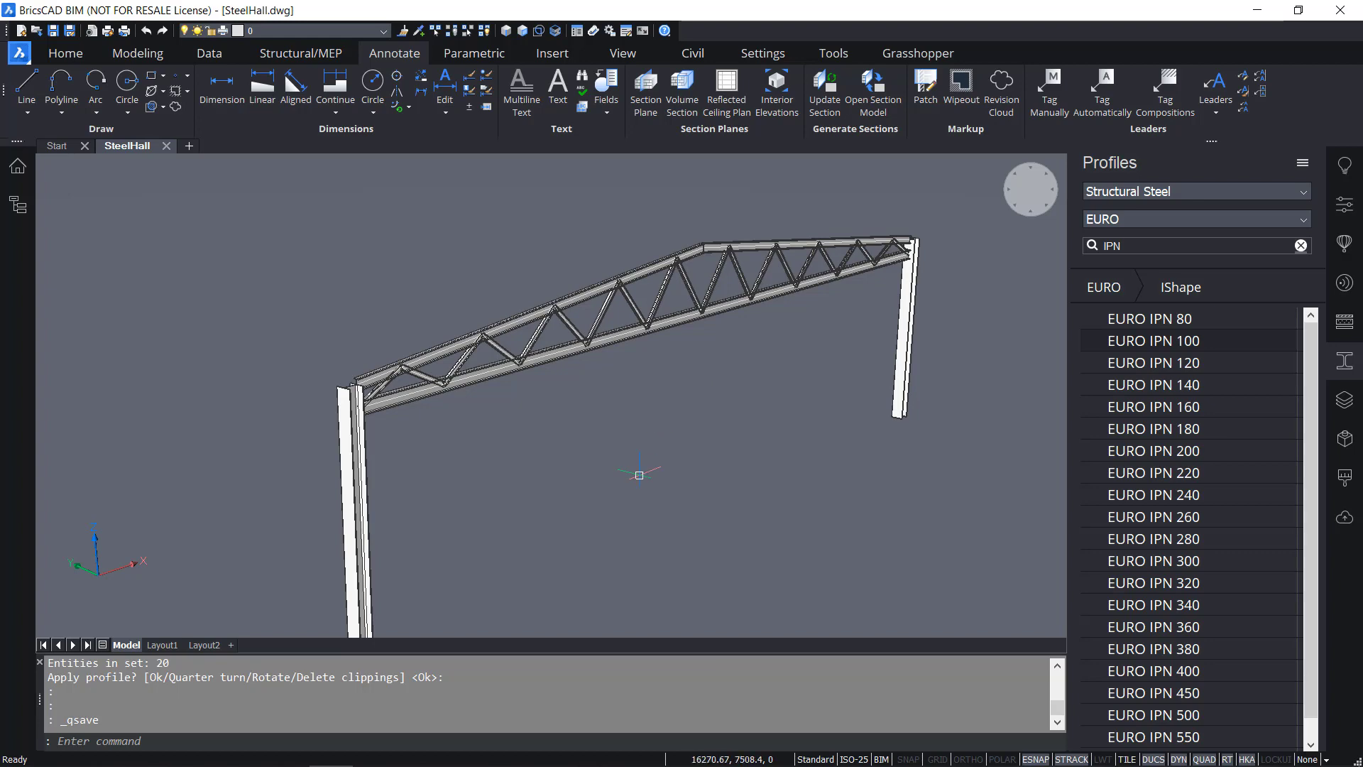
# Inspect the BIM type and profile properties of the bottom chord and of a diagonal near the truss's centre
pyautogui.scroll(5, 690, 252)
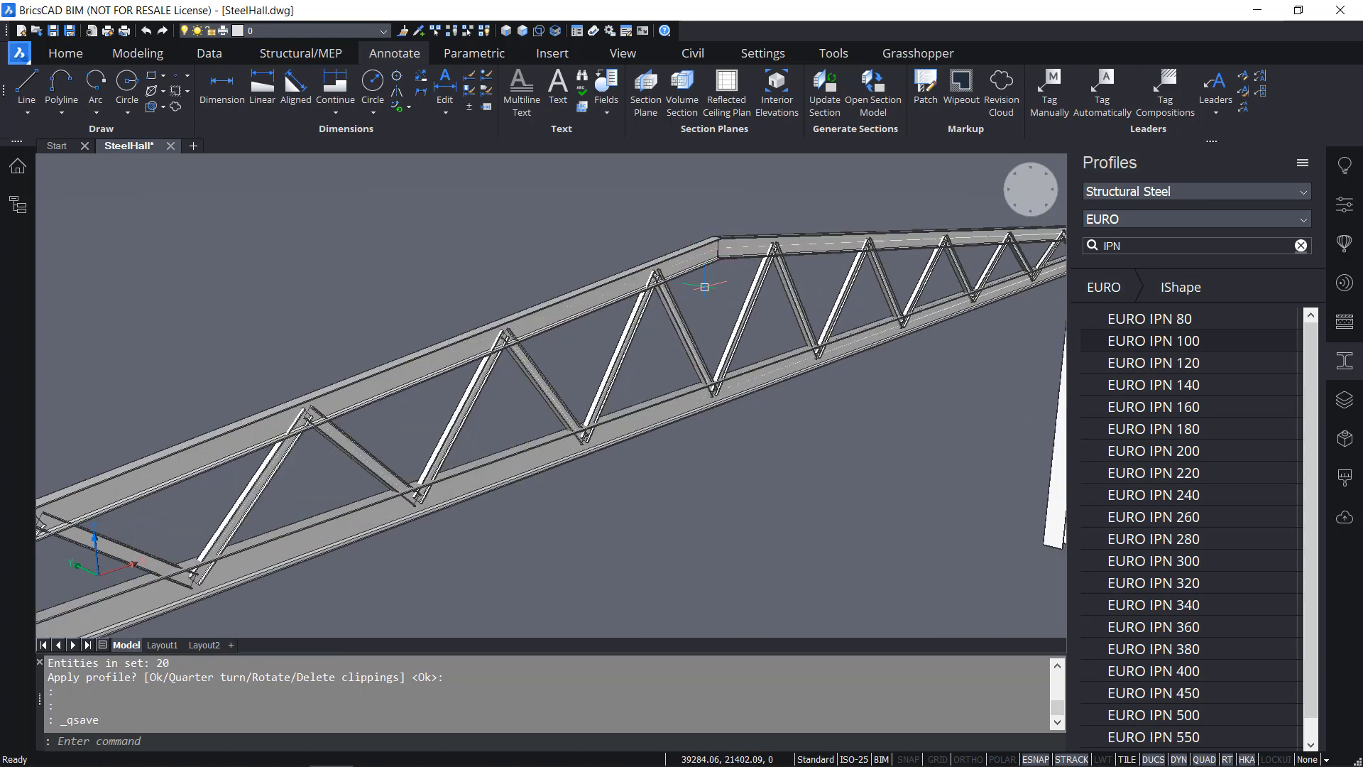
pyautogui.scroll(-3, 710, 342)
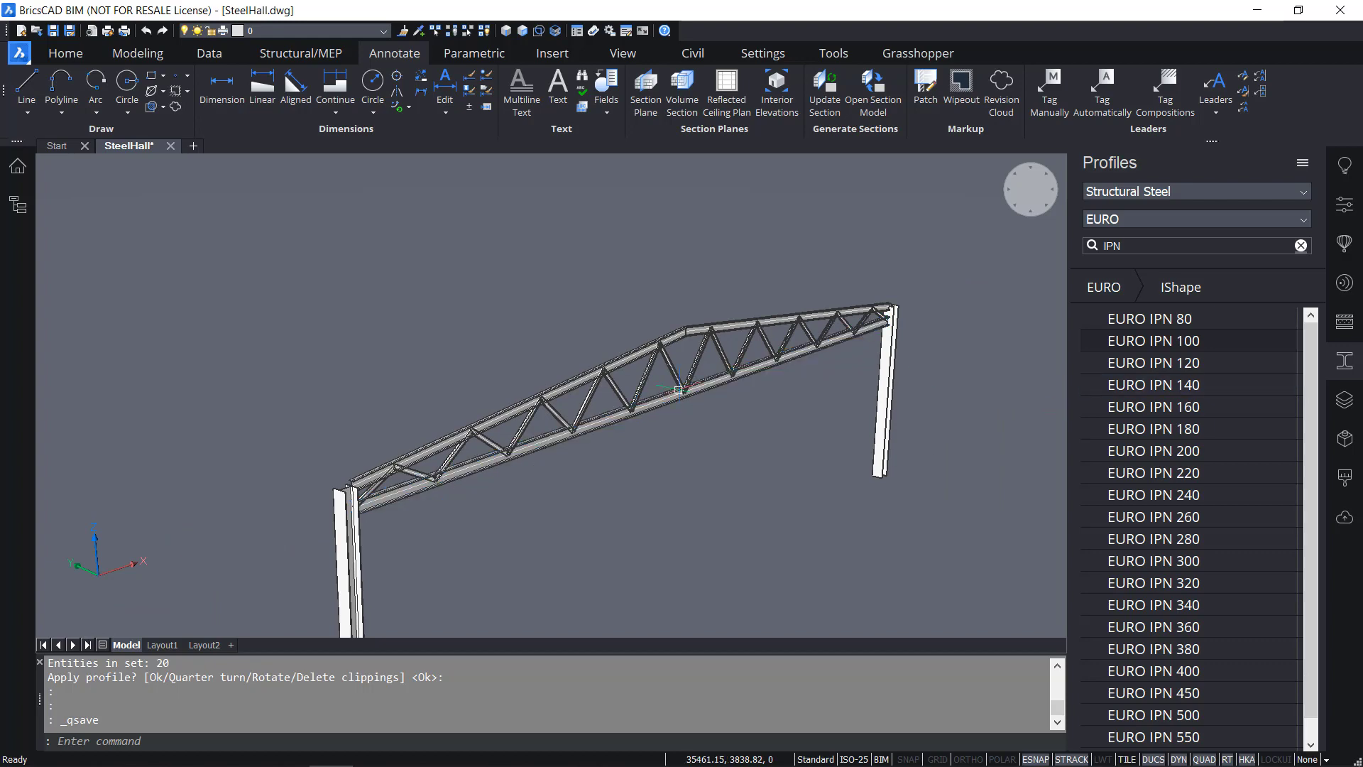
pyautogui.scroll(5, 676, 395)
pyautogui.scroll(4, 676, 396)
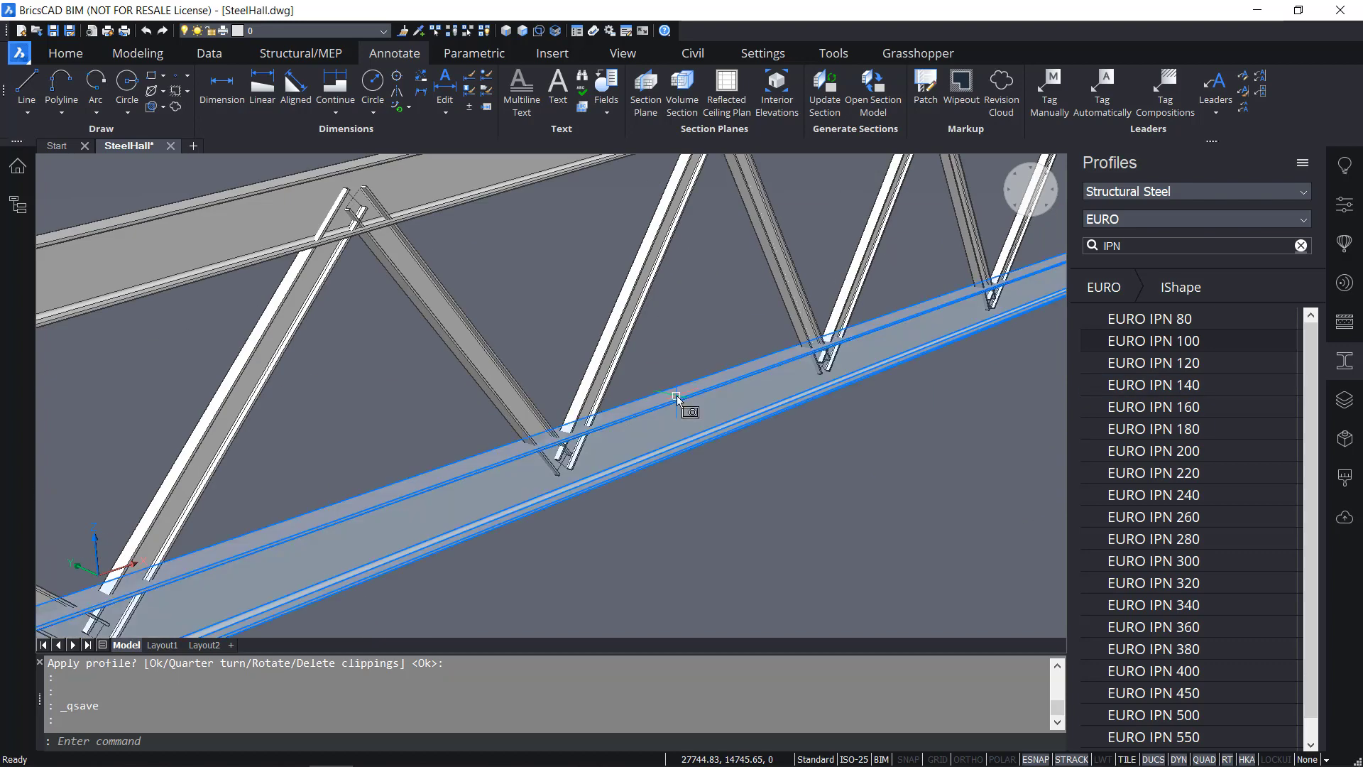
pyautogui.click(1345, 205)
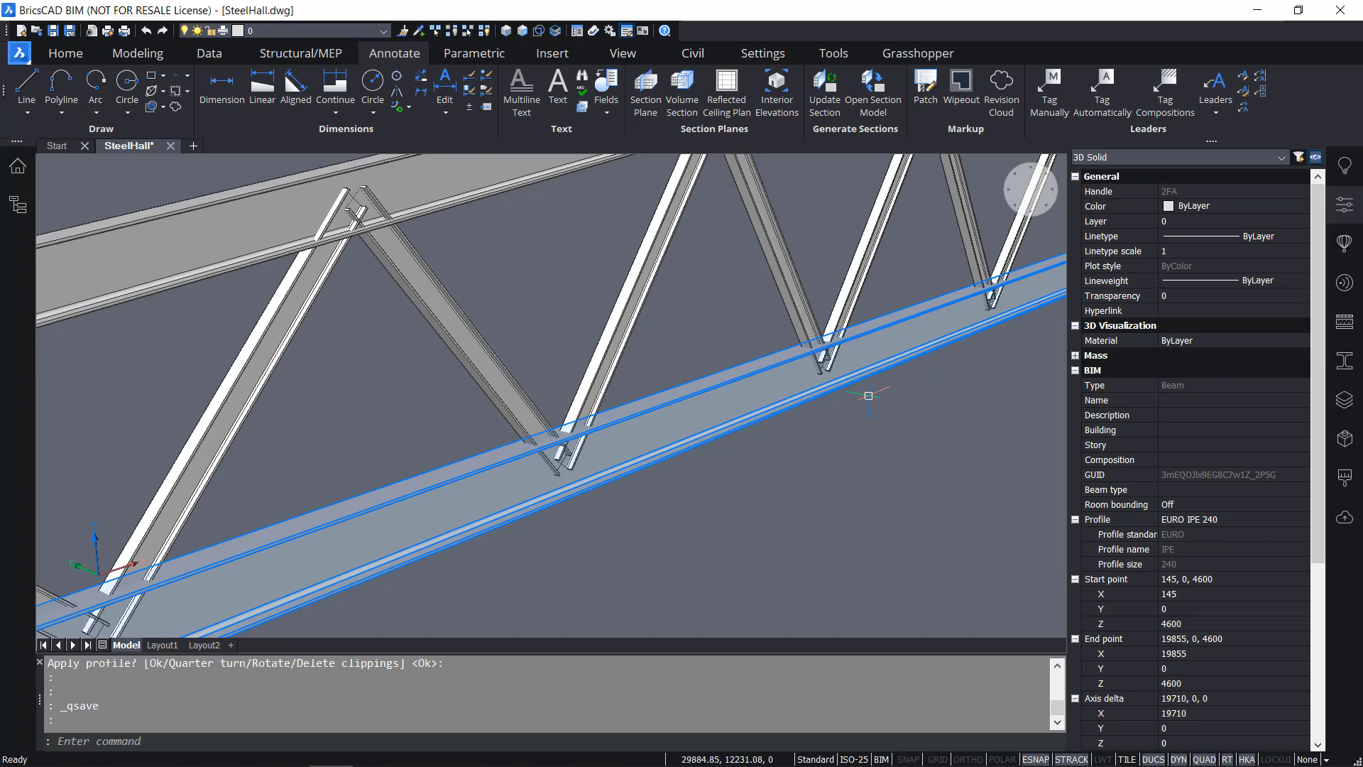
pyautogui.scroll(-4, 849, 412)
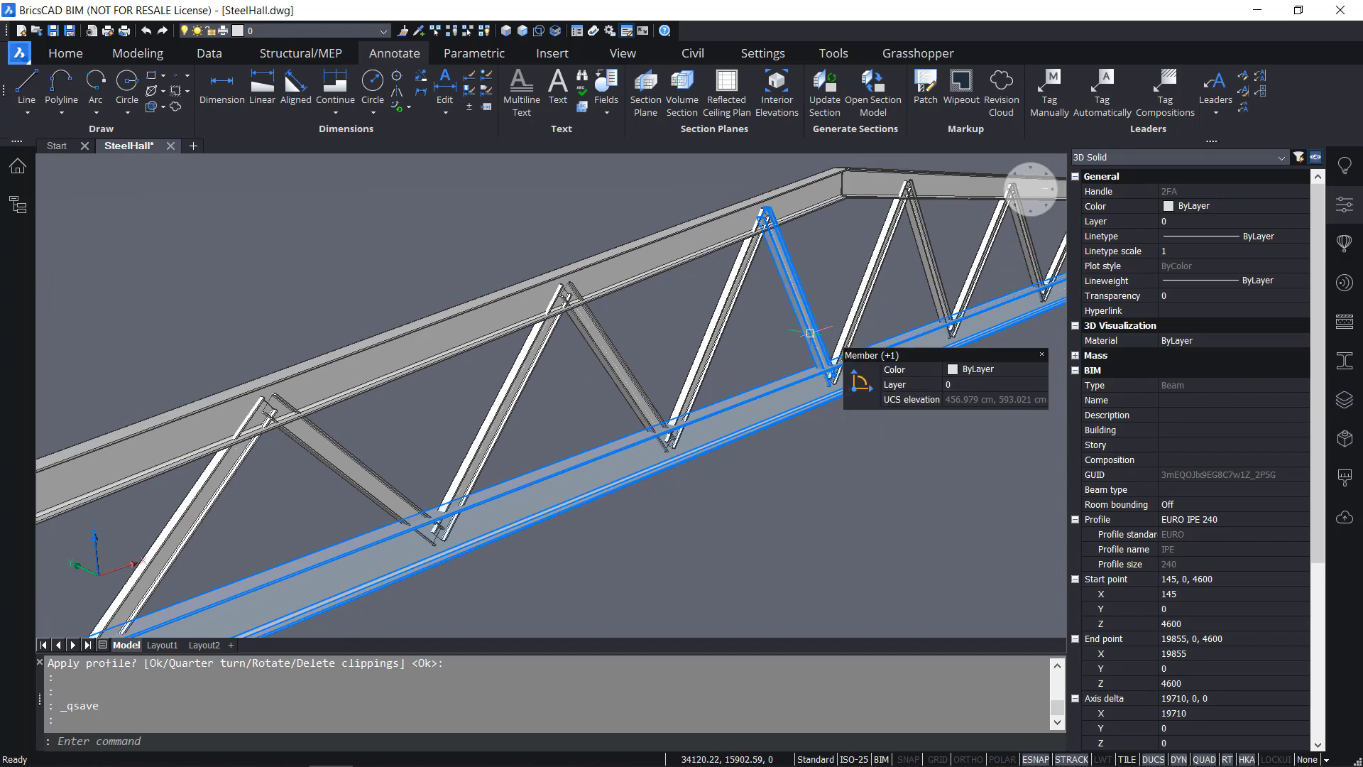
pyautogui.press('Escape')
pyautogui.click(810, 333)
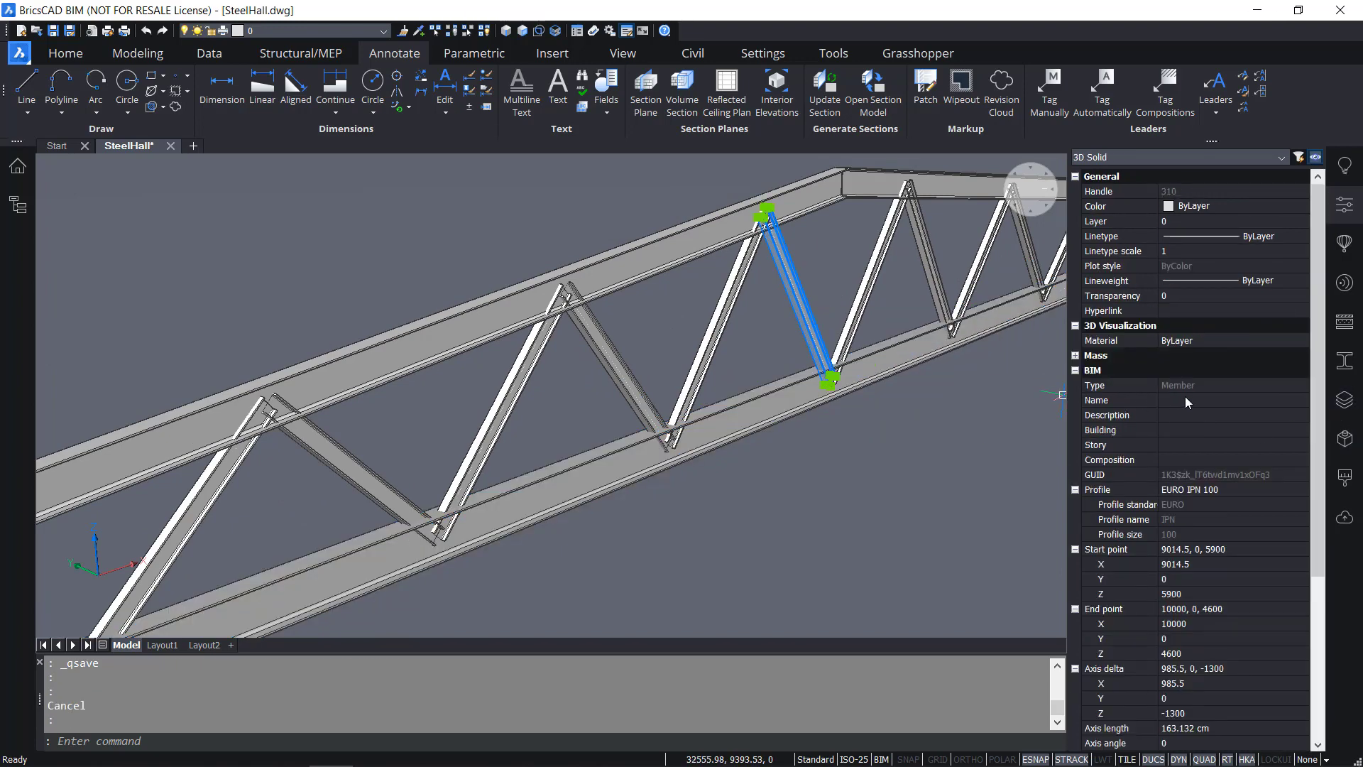
pyautogui.press('Escape')
pyautogui.scroll(-1, 824, 292)
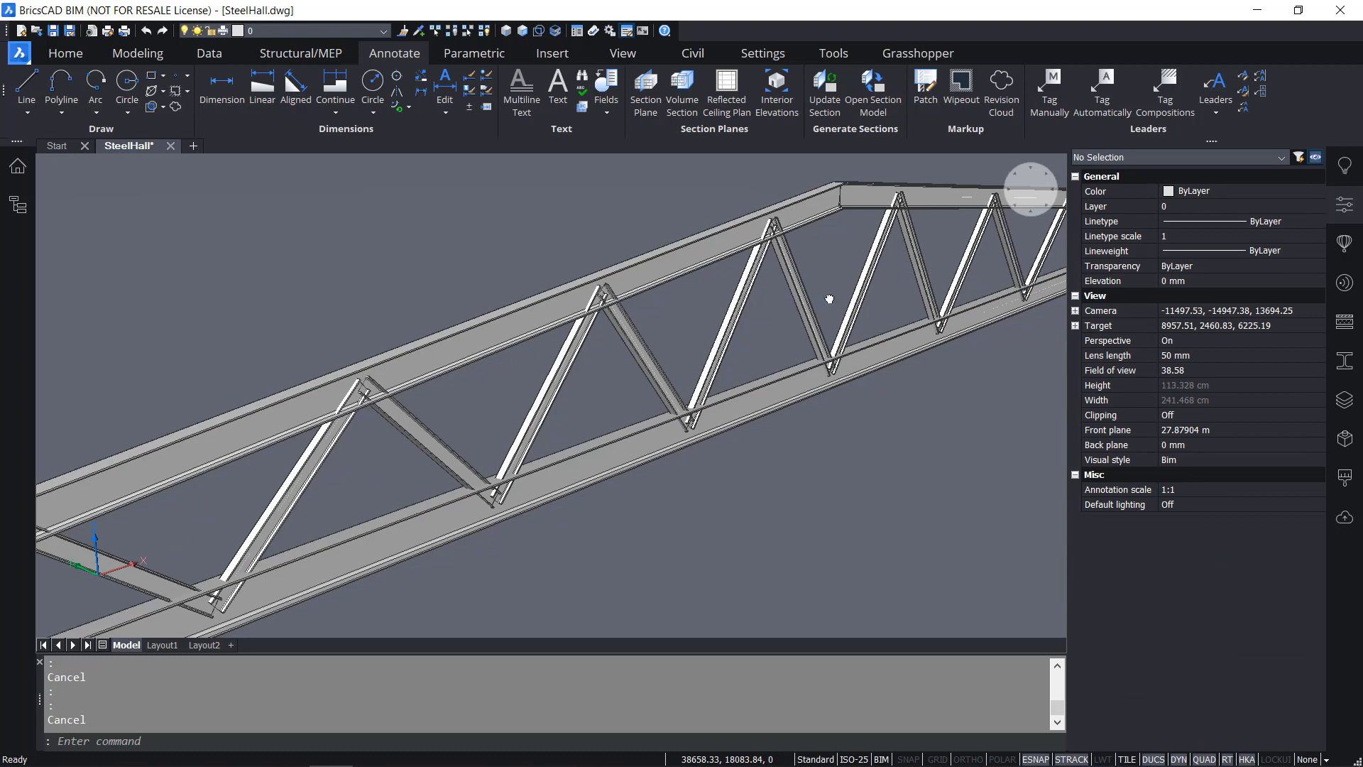
# Classify the two sloped top chord members of the roof truss as beams
pyautogui.moveTo(829, 298); pyautogui.dragTo(763, 371, button='middle')
pyautogui.click(831, 245)
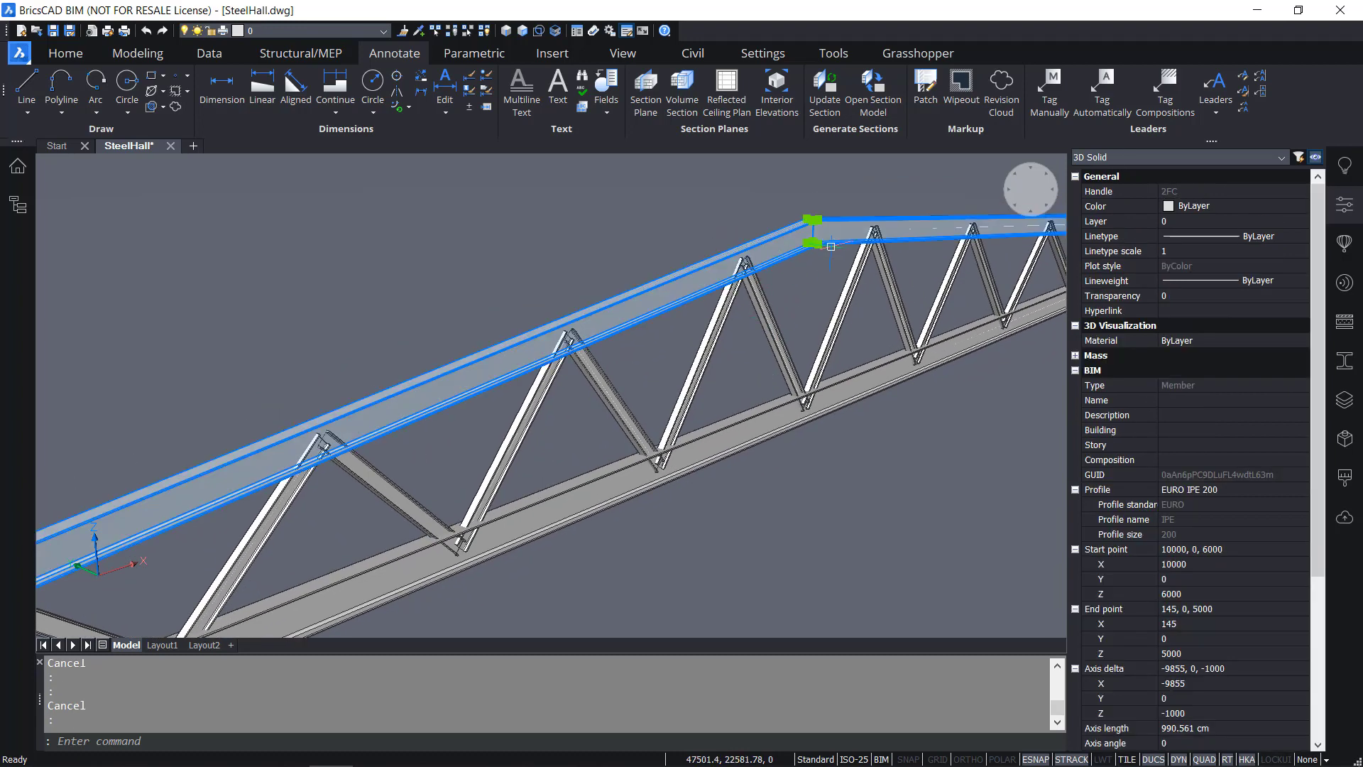
pyautogui.click(829, 240)
pyautogui.scroll(-3, 858, 464)
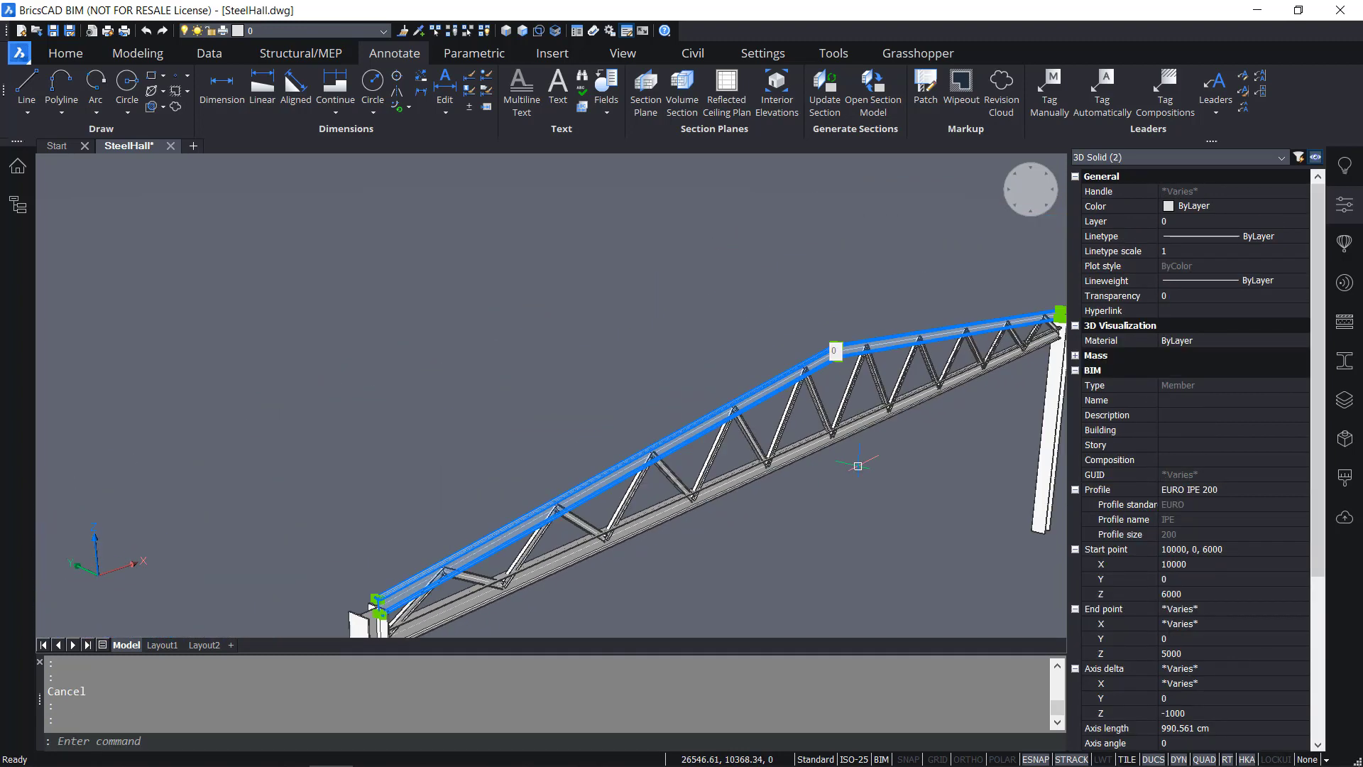
pyautogui.moveTo(850, 528); pyautogui.dragTo(693, 402, button='middle')
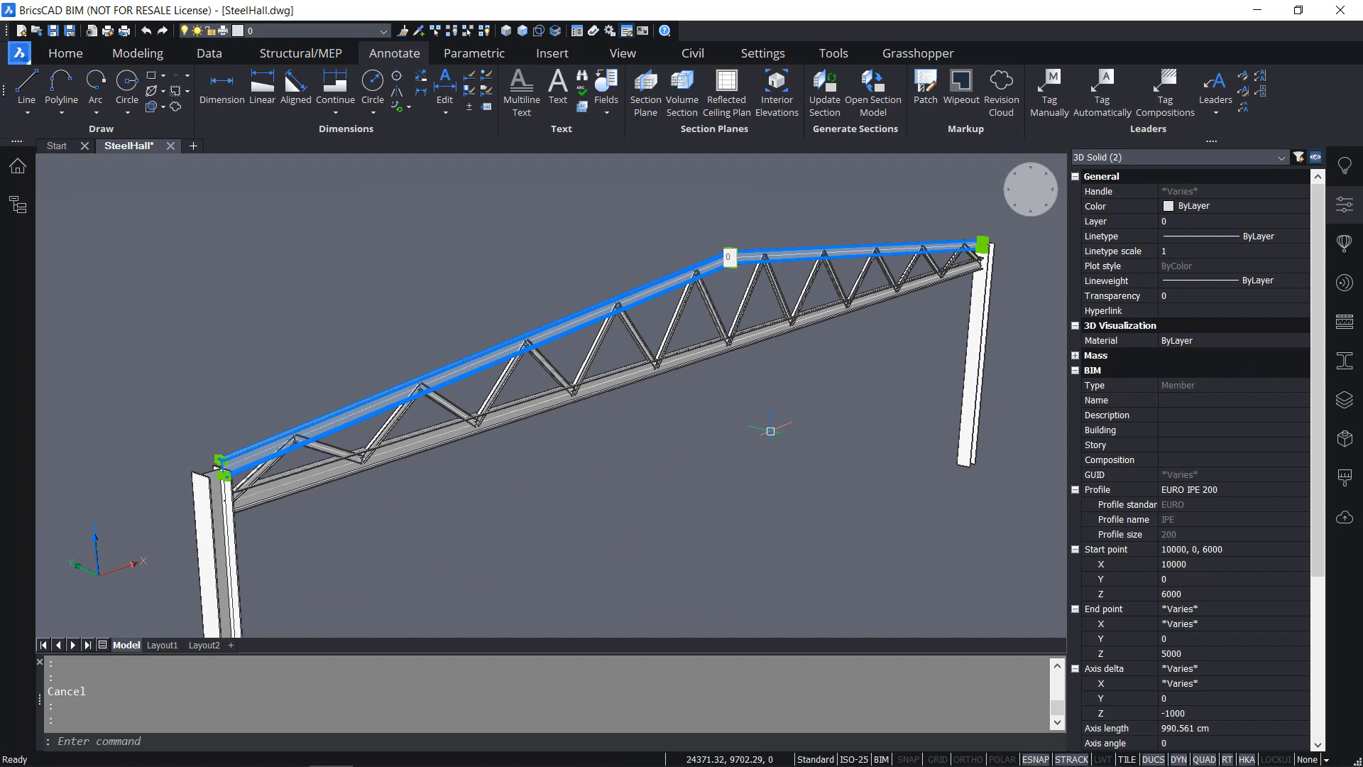
pyautogui.rightClick(771, 429)
pyautogui.moveTo(788, 502)
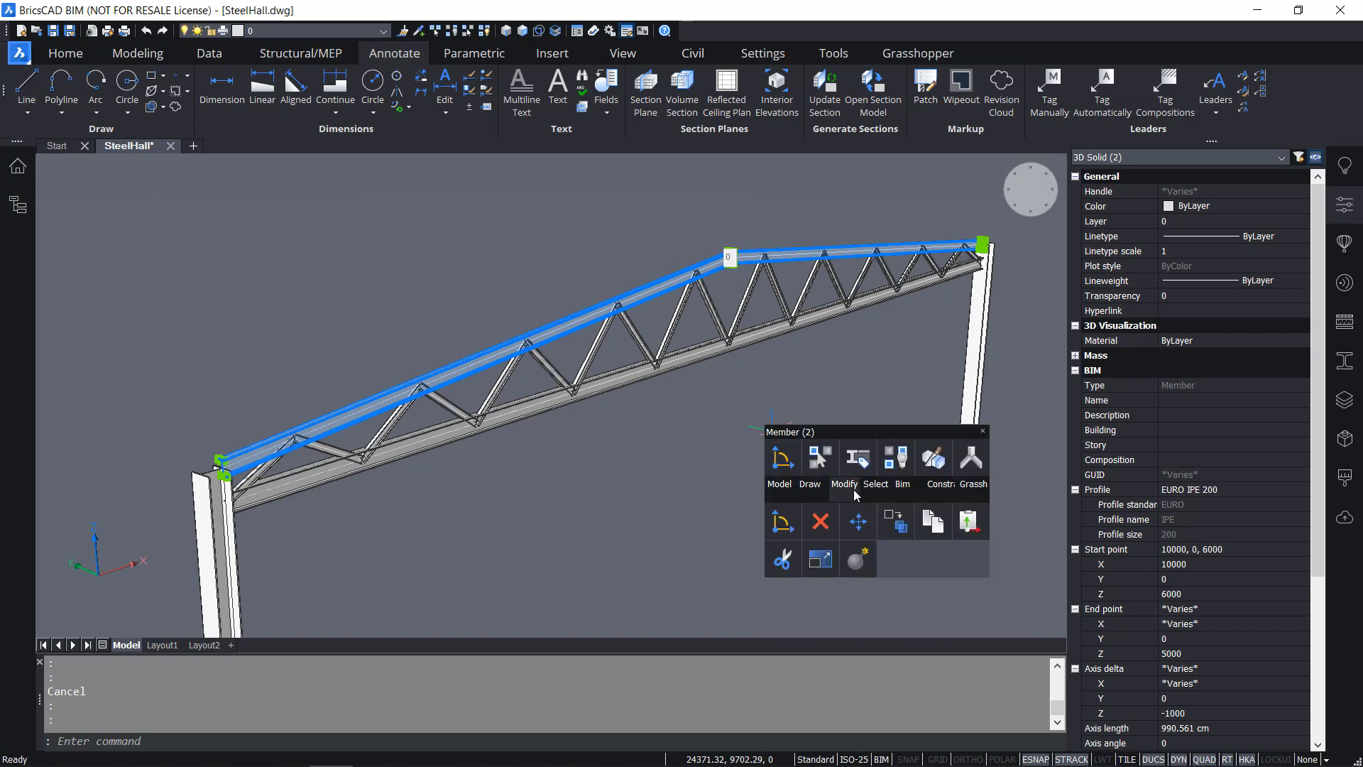
pyautogui.moveTo(903, 497)
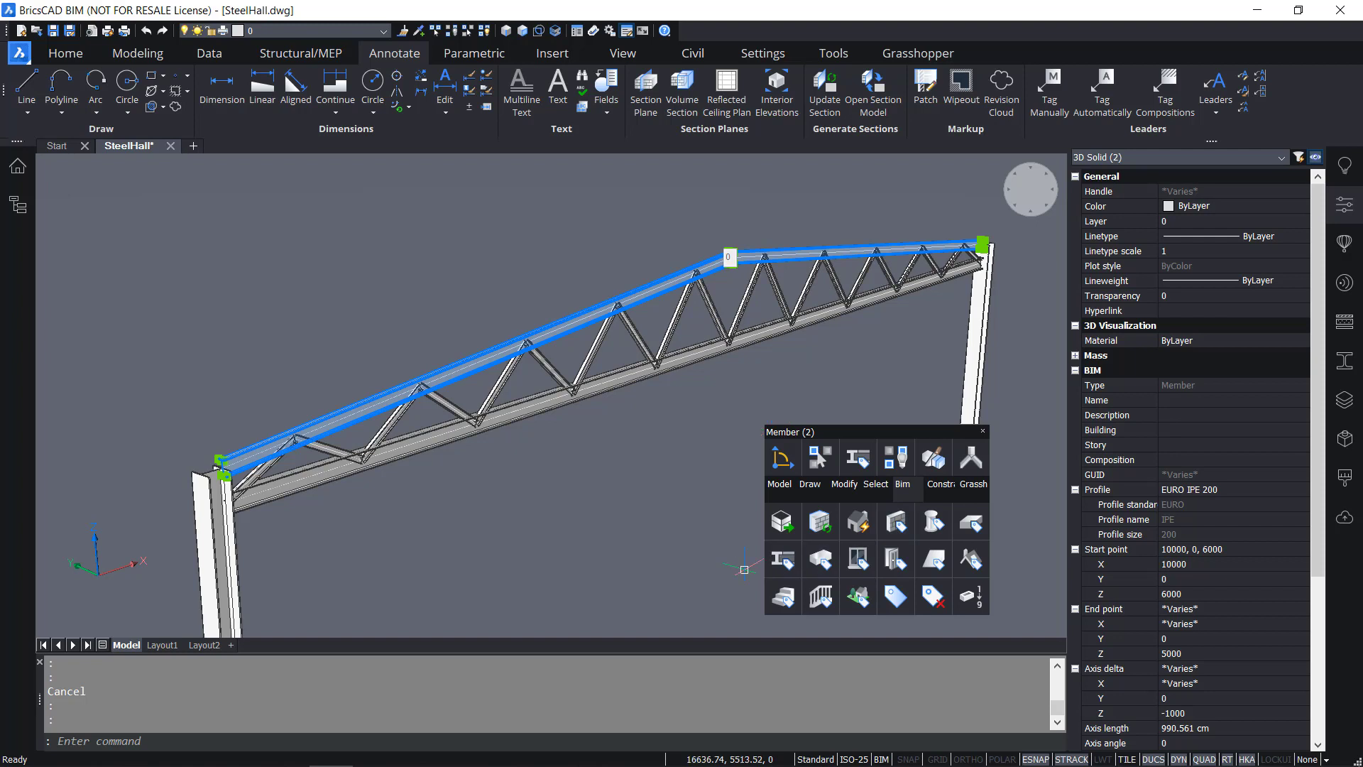
pyautogui.click(785, 566)
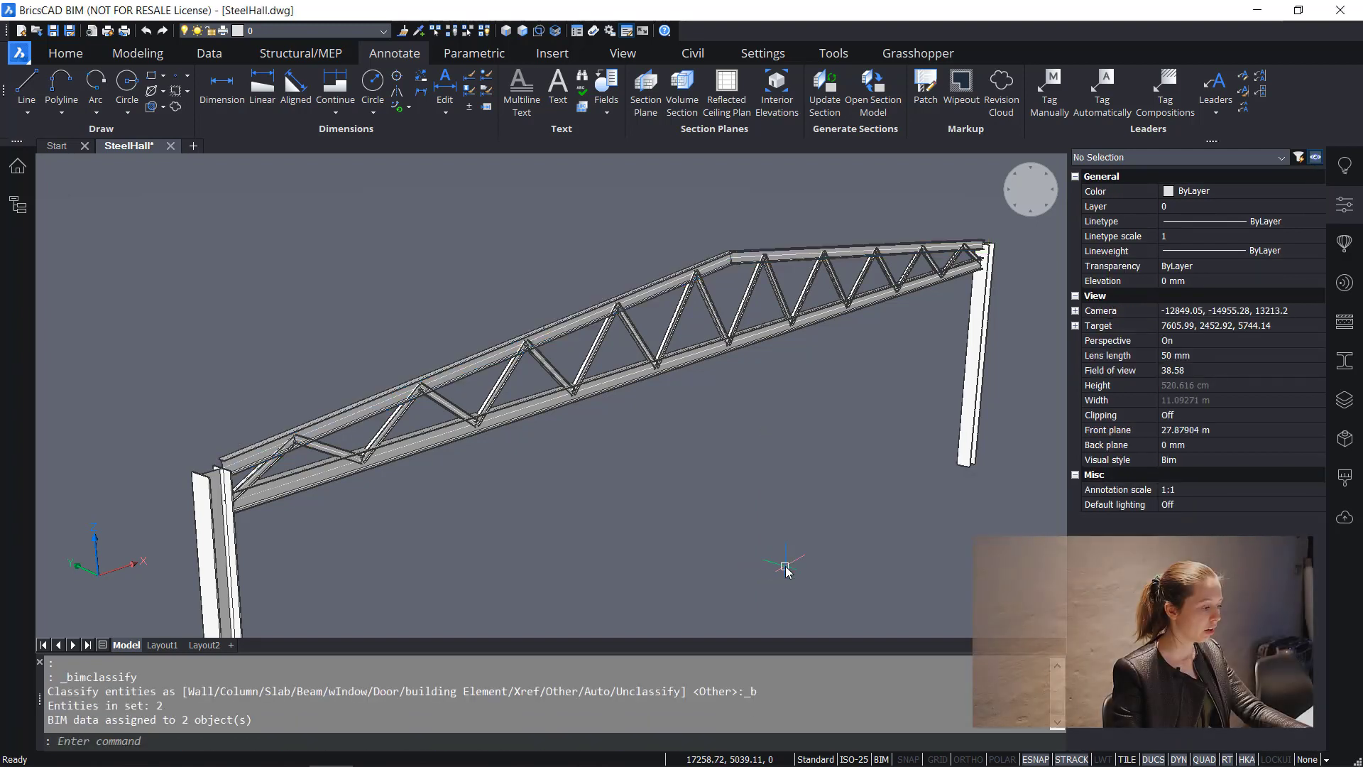
# Examine the truss's top chord beams, their ridge joint, the diagonals and the bottom chord between the two columns
pyautogui.scroll(4, 751, 276)
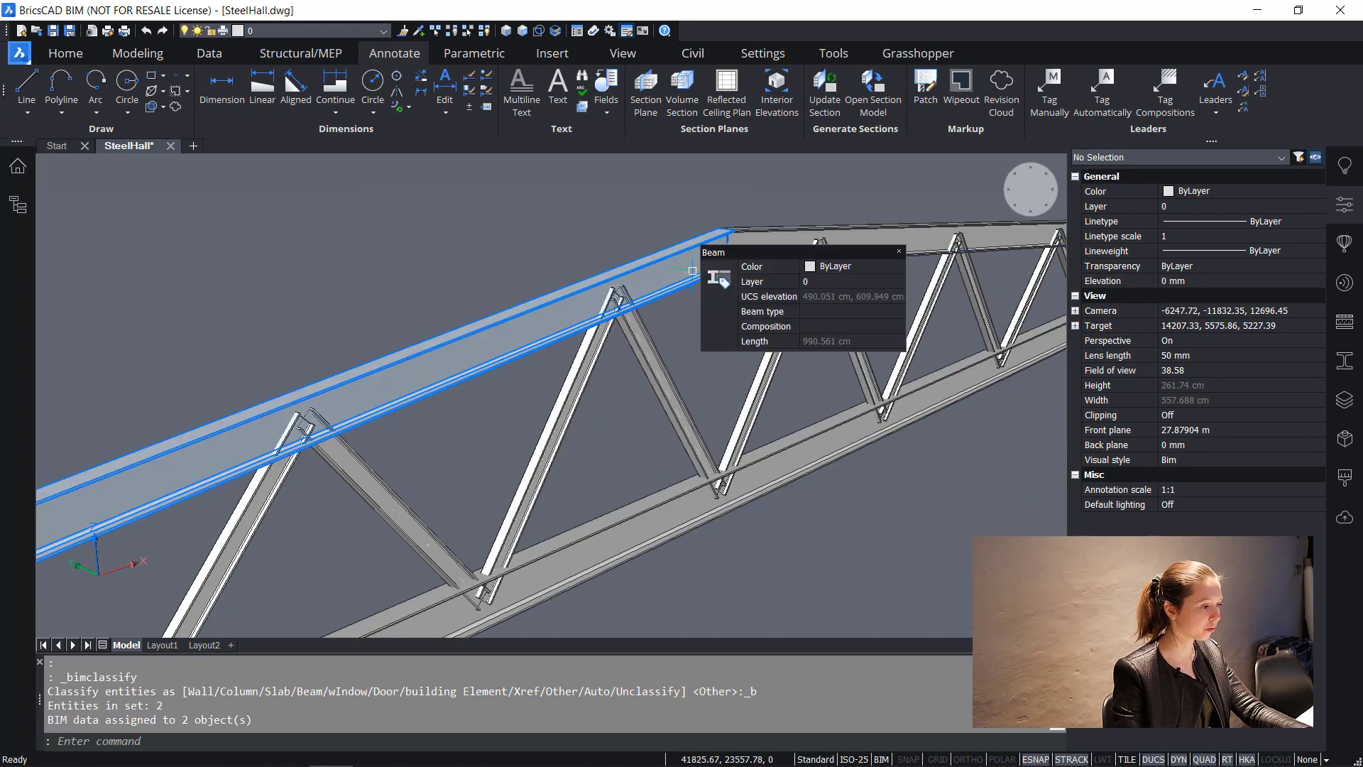
pyautogui.scroll(-5, 692, 270)
pyautogui.scroll(7, 722, 274)
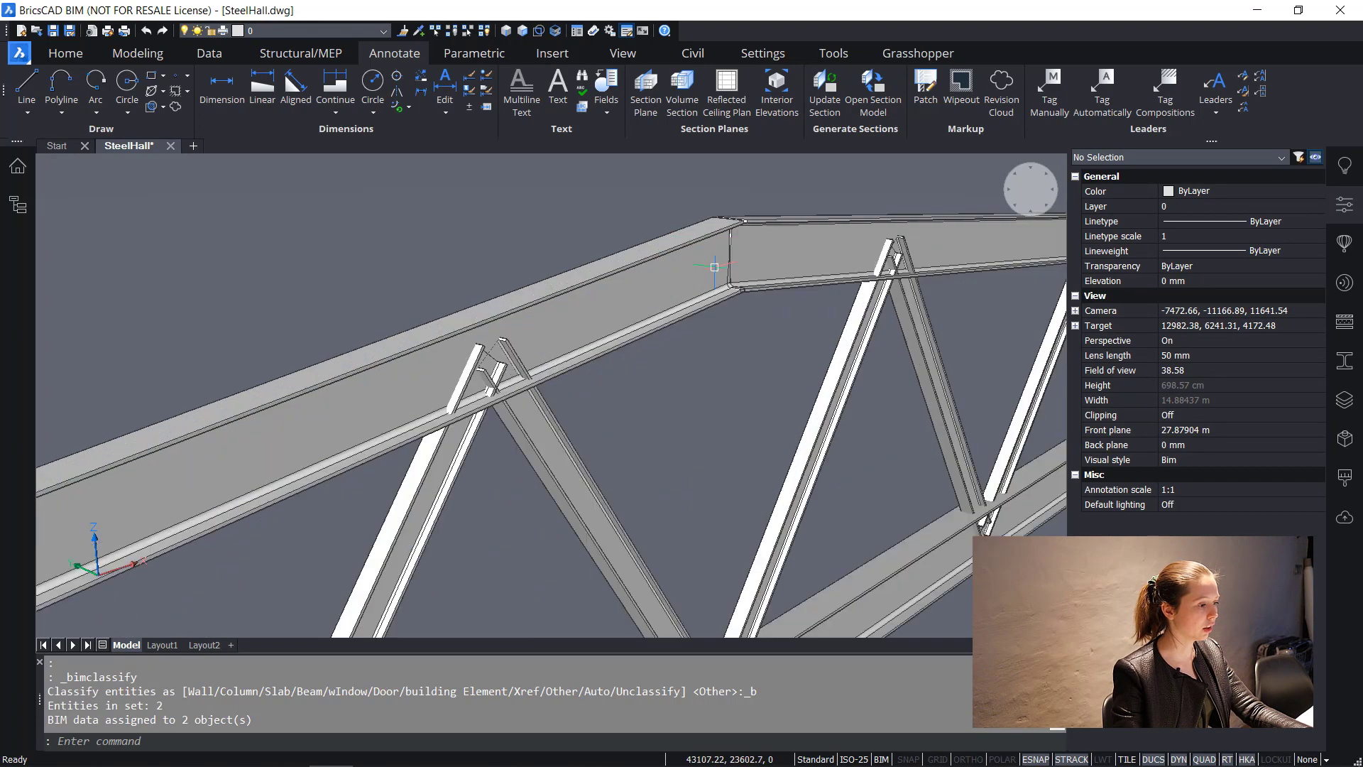
pyautogui.scroll(-5, 722, 281)
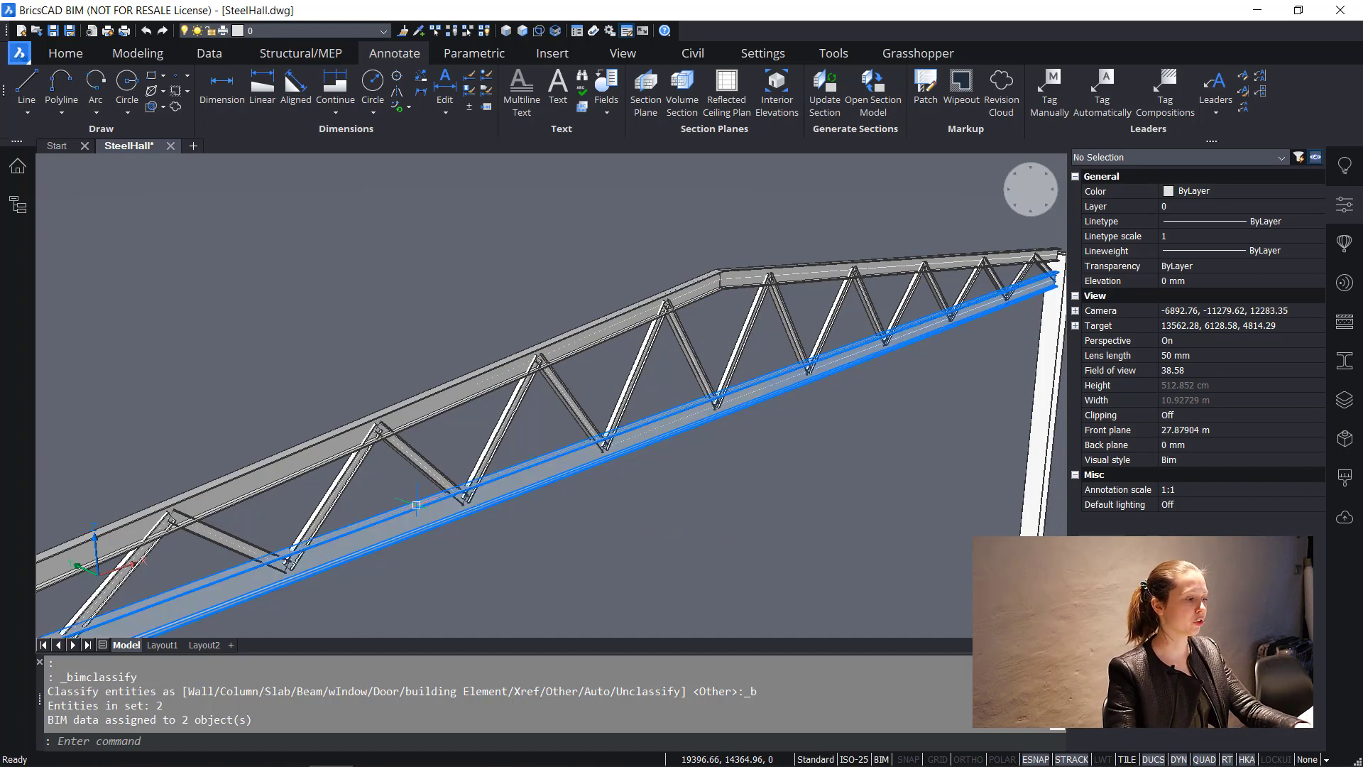
pyautogui.scroll(4, 534, 287)
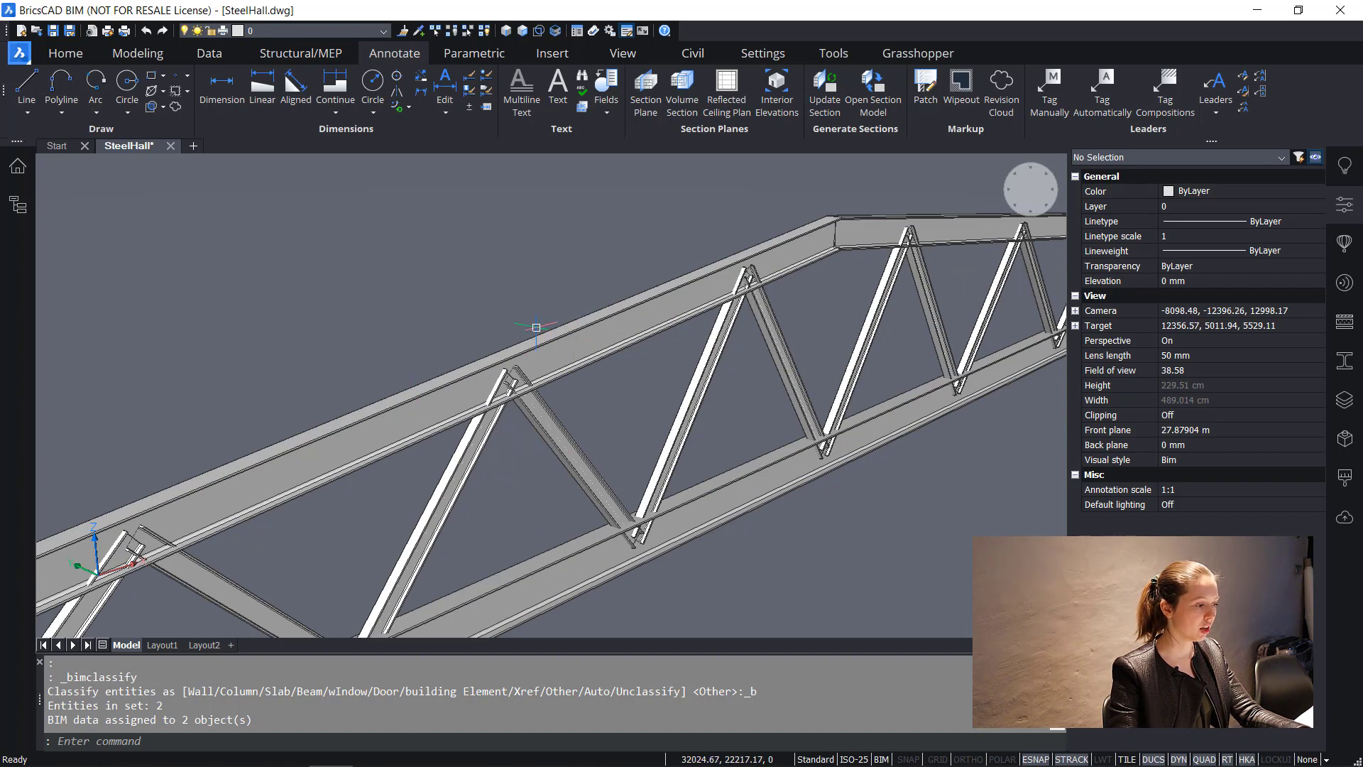
pyautogui.moveTo(640, 314)
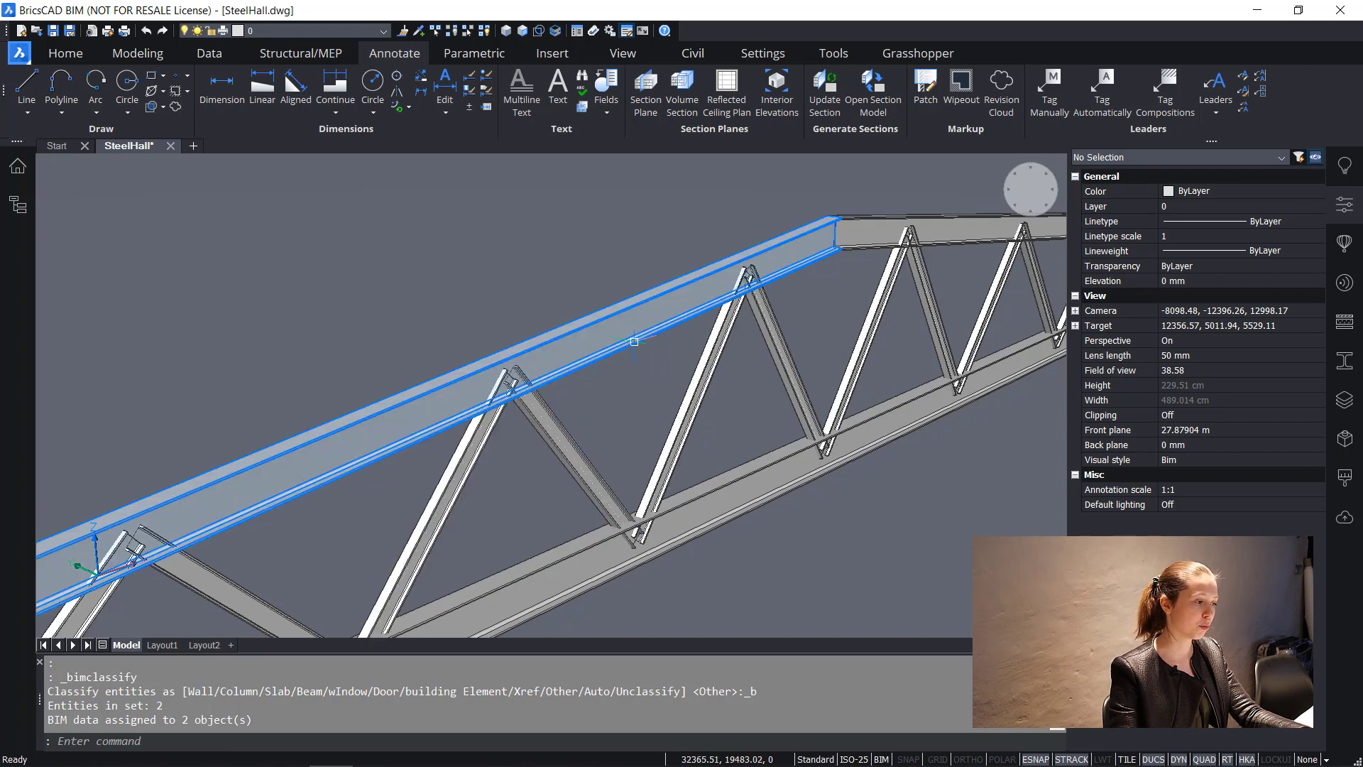
pyautogui.moveTo(634, 342)
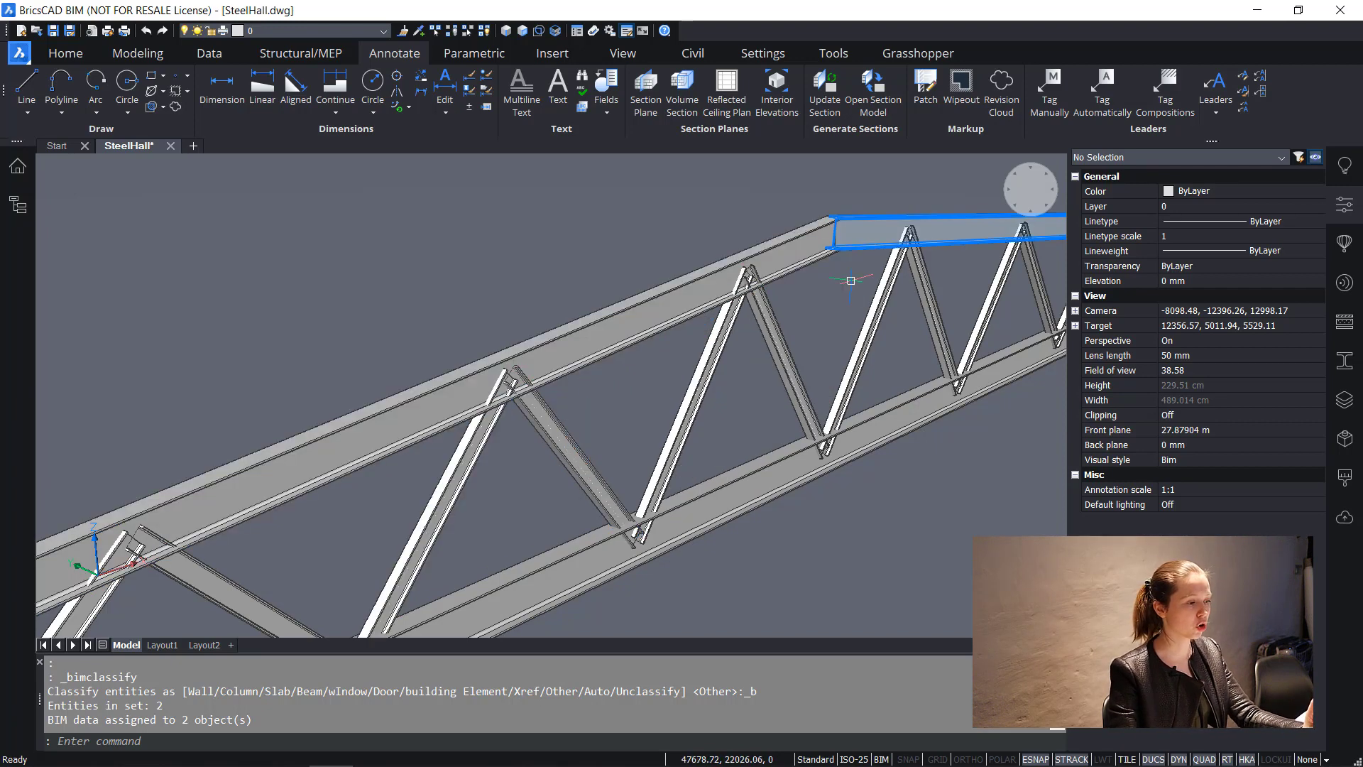
pyautogui.click(846, 281)
pyautogui.click(806, 229)
pyautogui.press('Escape')
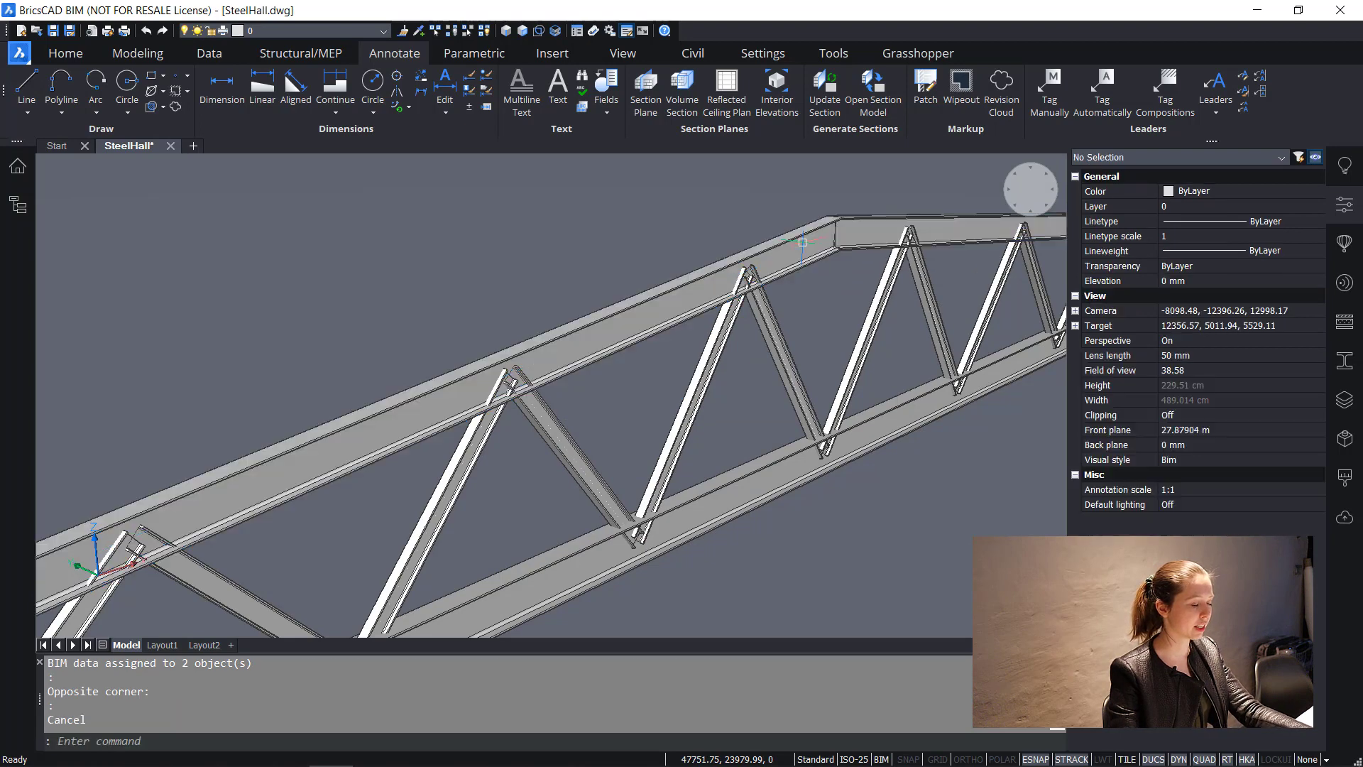
pyautogui.scroll(-3, 652, 343)
pyautogui.scroll(-5, 652, 344)
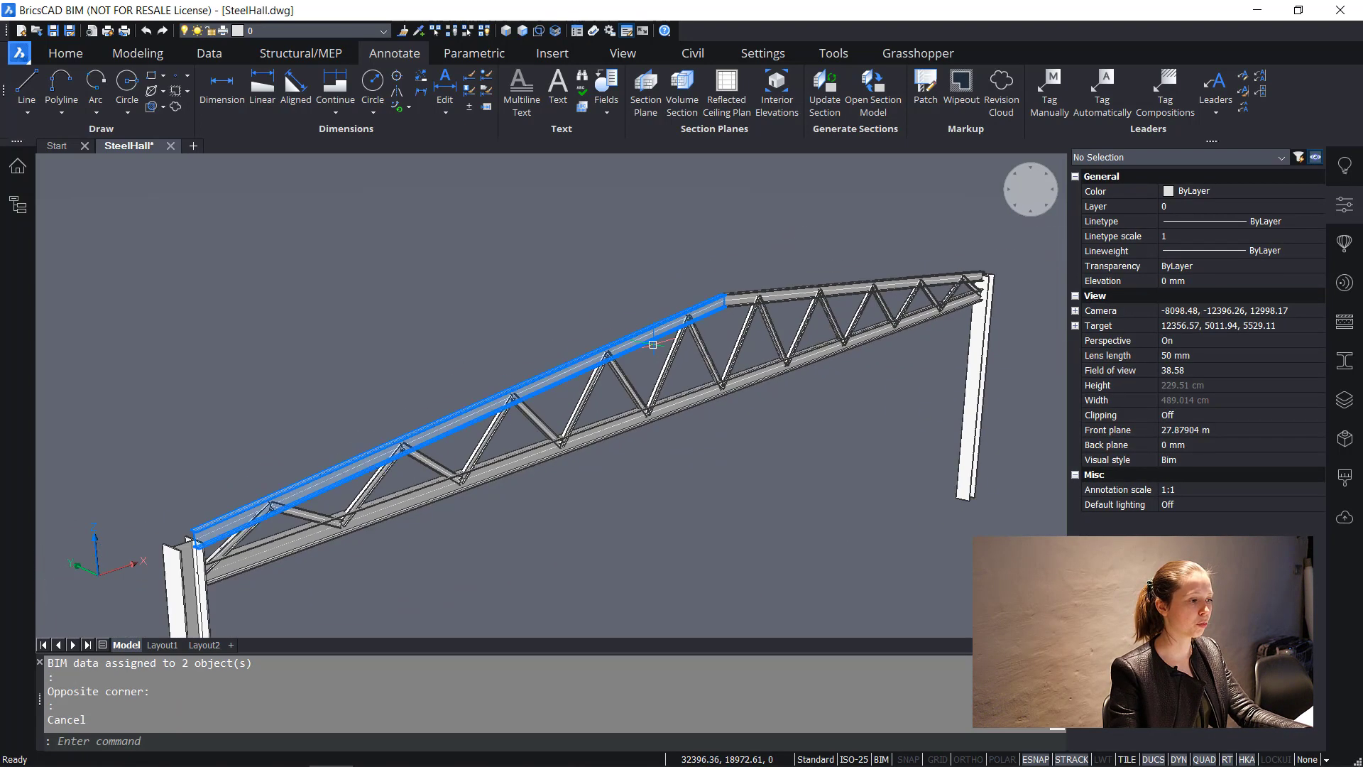
pyautogui.moveTo(646, 514); pyautogui.dragTo(667, 462, button='middle')
pyautogui.scroll(6, 712, 250)
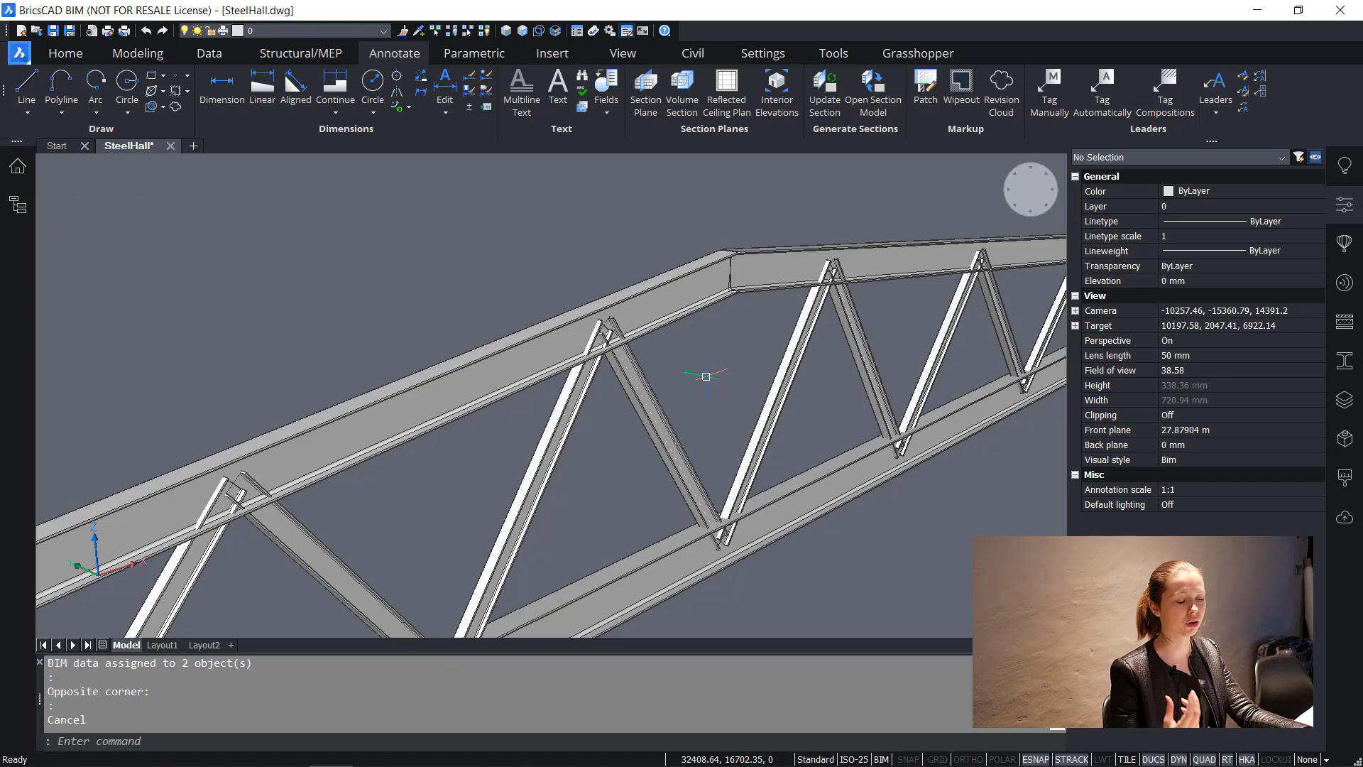
pyautogui.scroll(-8, 705, 377)
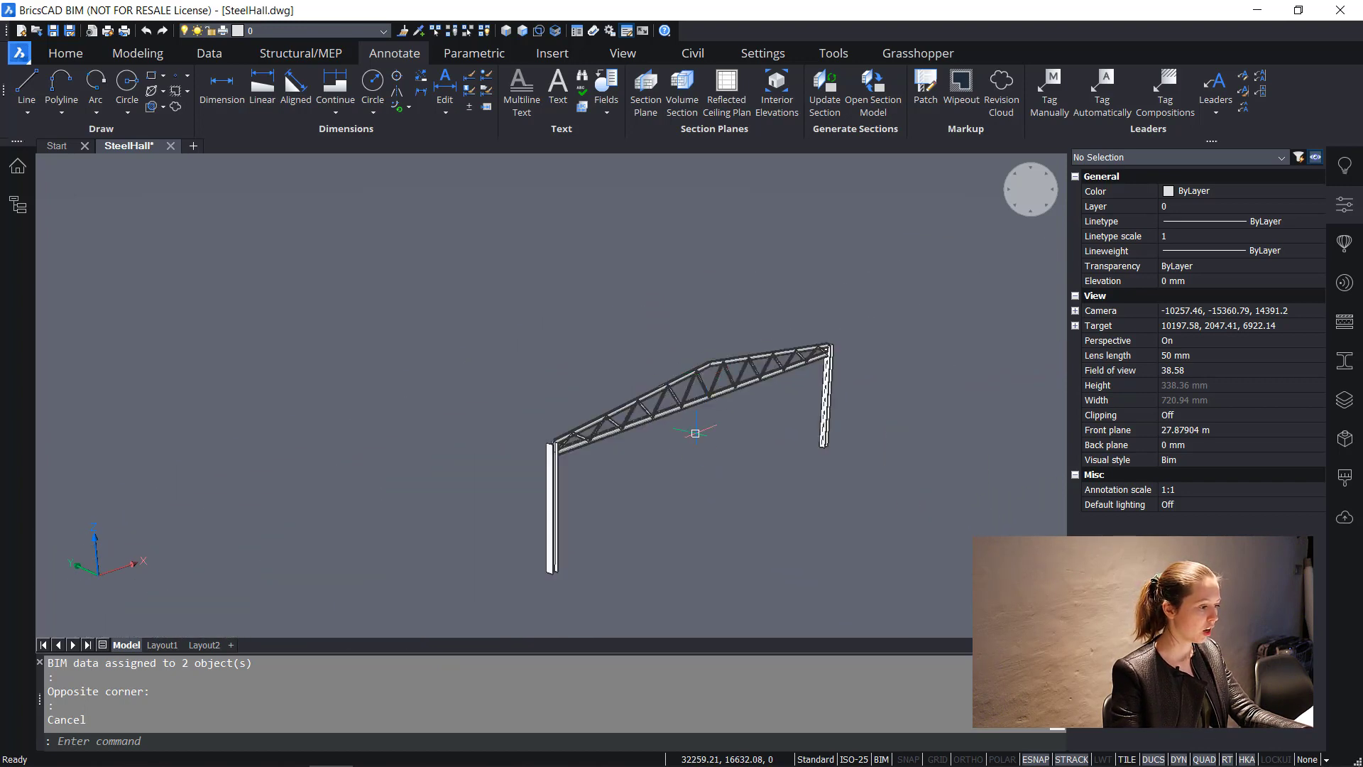
pyautogui.scroll(3, 652, 466)
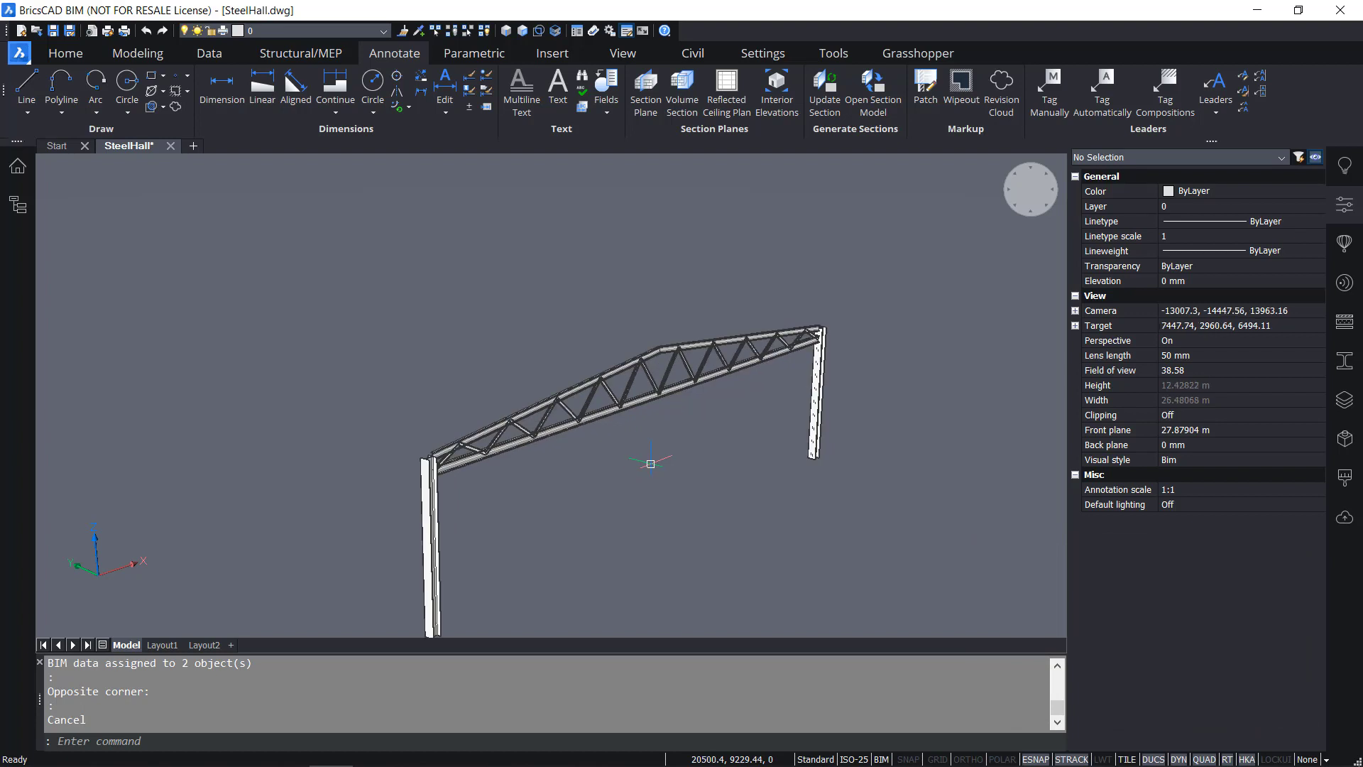
pyautogui.scroll(3, 639, 440)
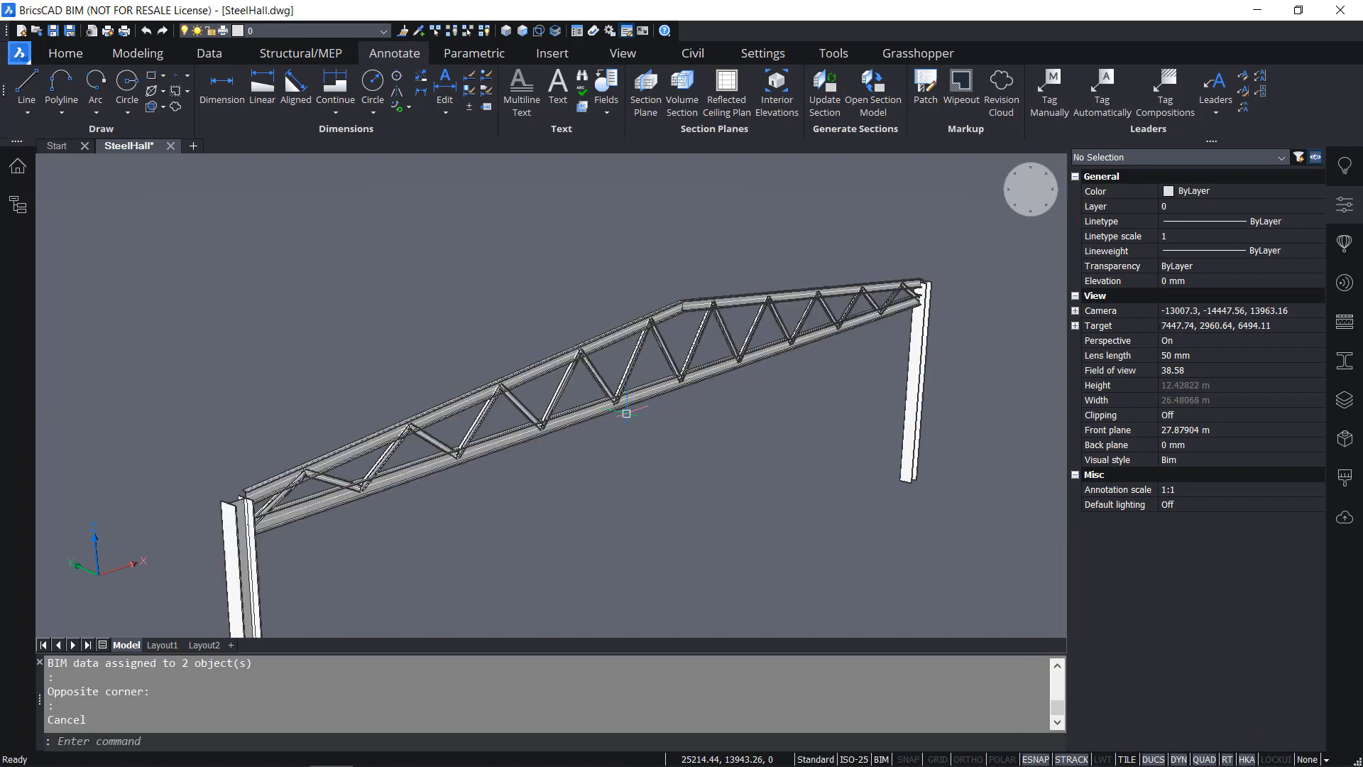
# Delete all the line entities left inside the truss members and save the drawing
pyautogui.click(20, 210)
pyautogui.click(46, 224)
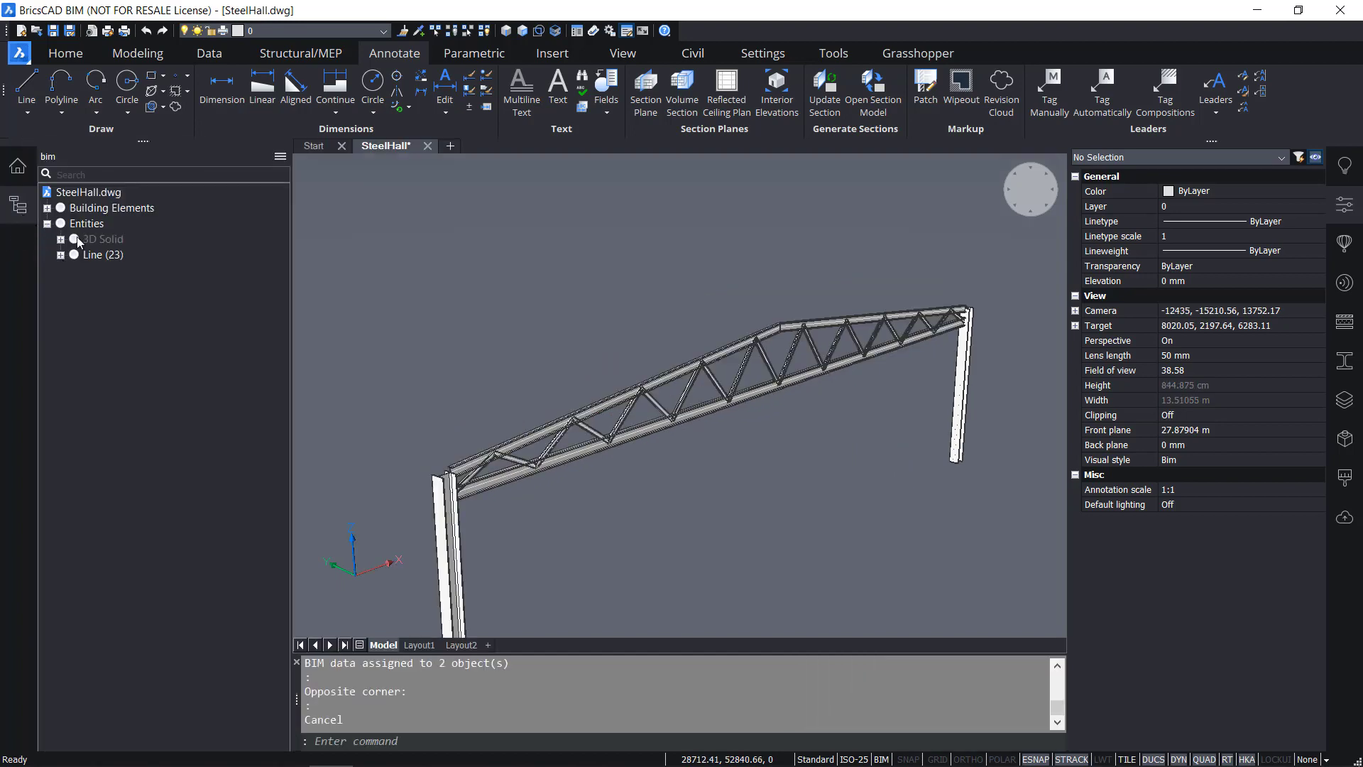
pyautogui.click(103, 255)
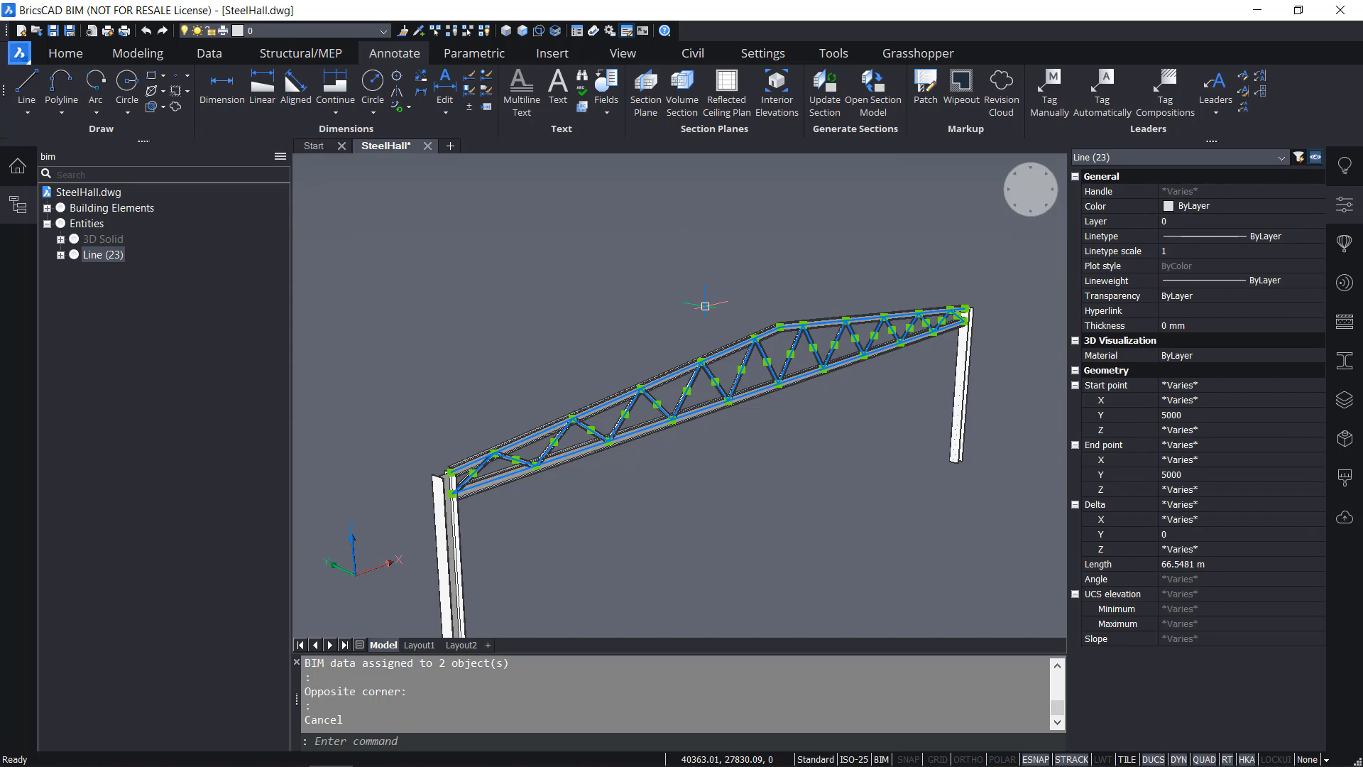
pyautogui.press('Delete')
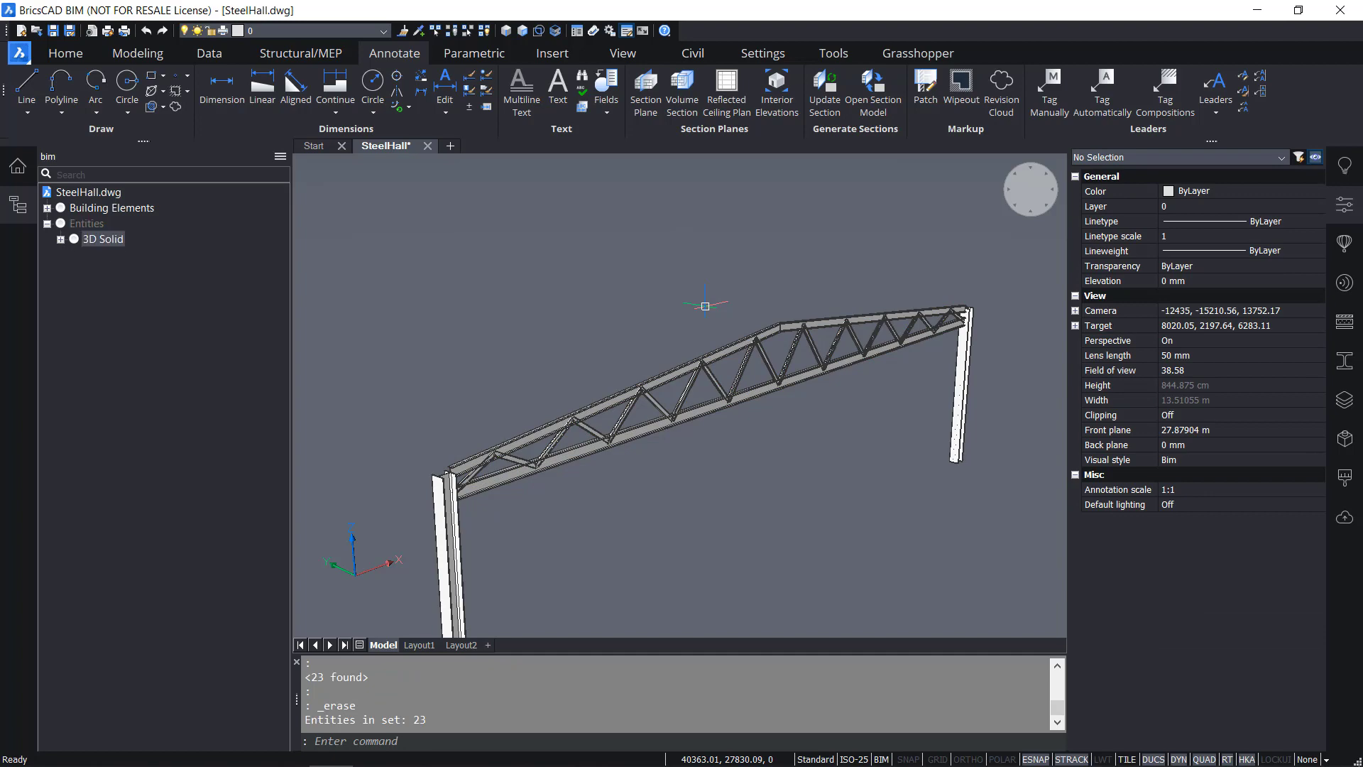
pyautogui.click(18, 205)
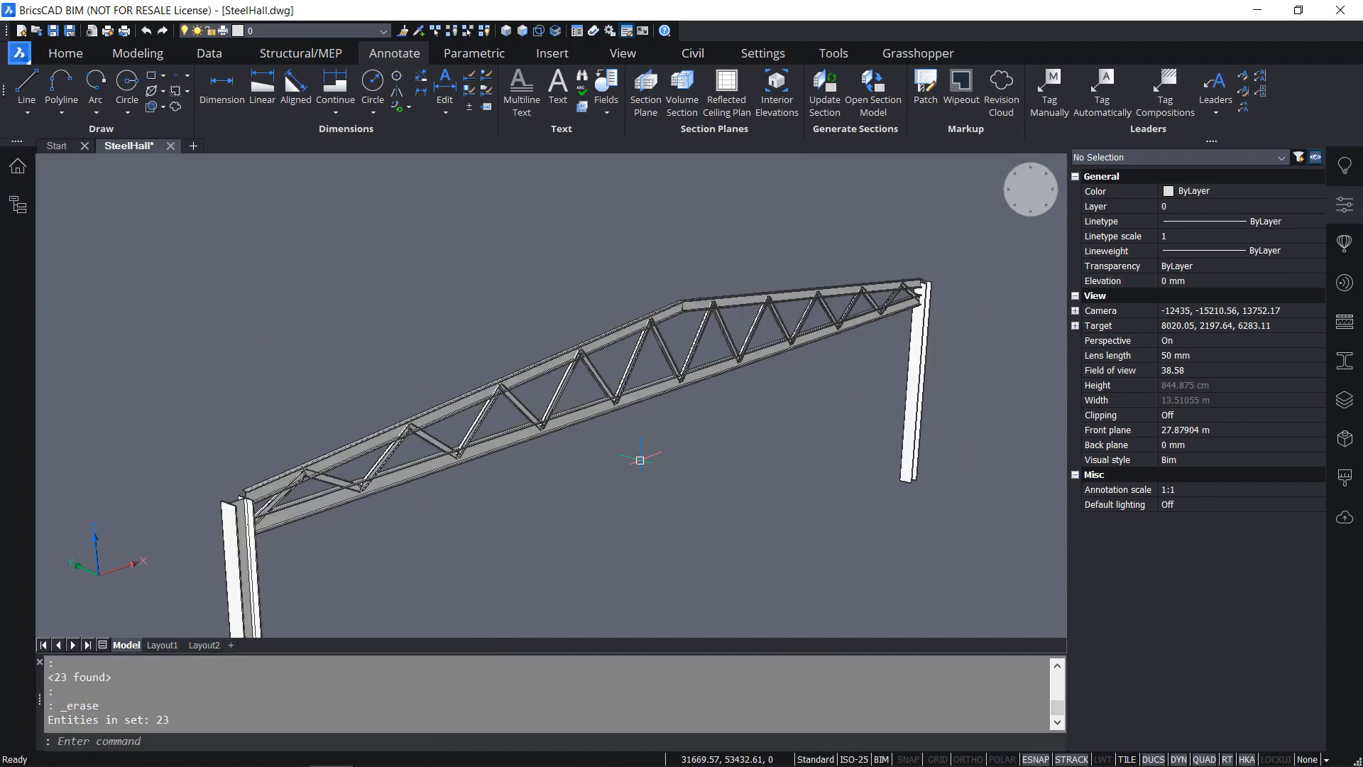
pyautogui.hotkey('ctrl', 's')
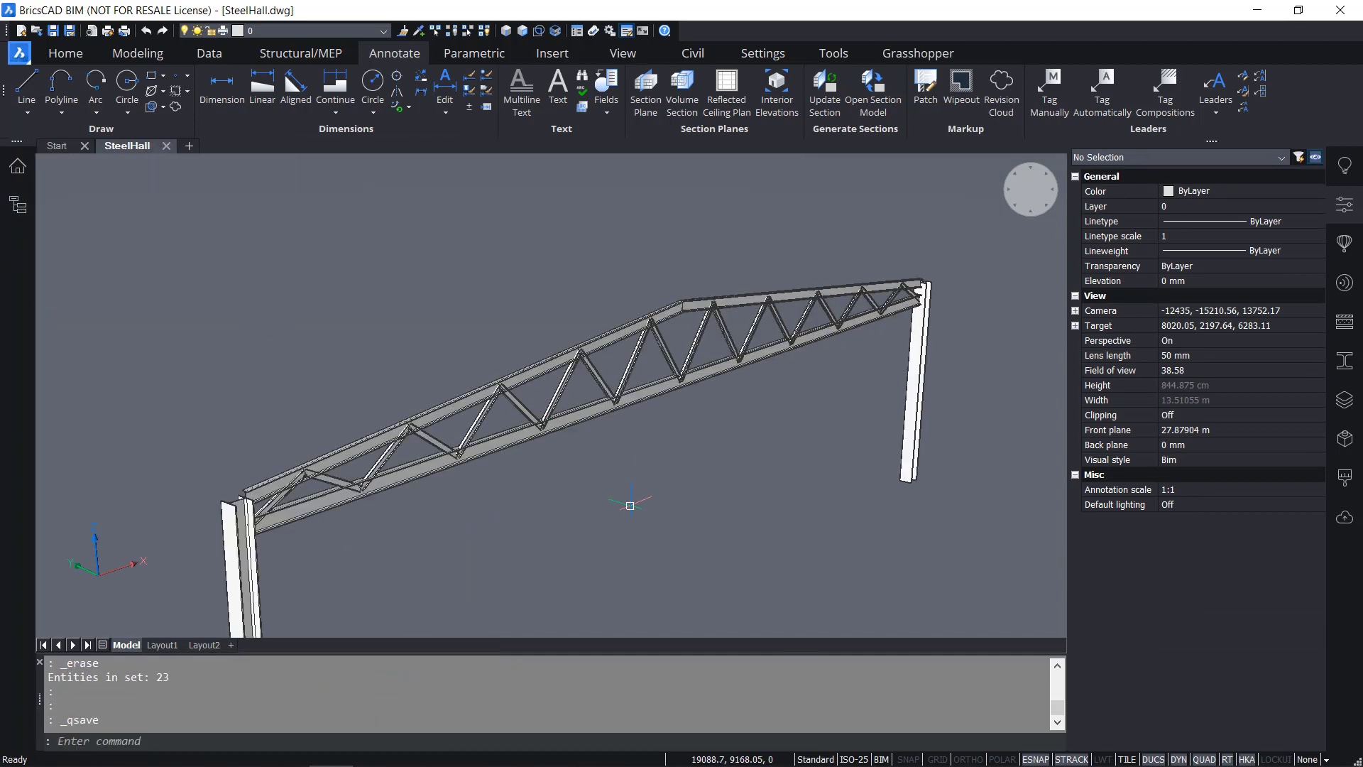
# Unisolate the hidden objects so the slab, grid and remaining columns are shown again
pyautogui.scroll(-3, 650, 440)
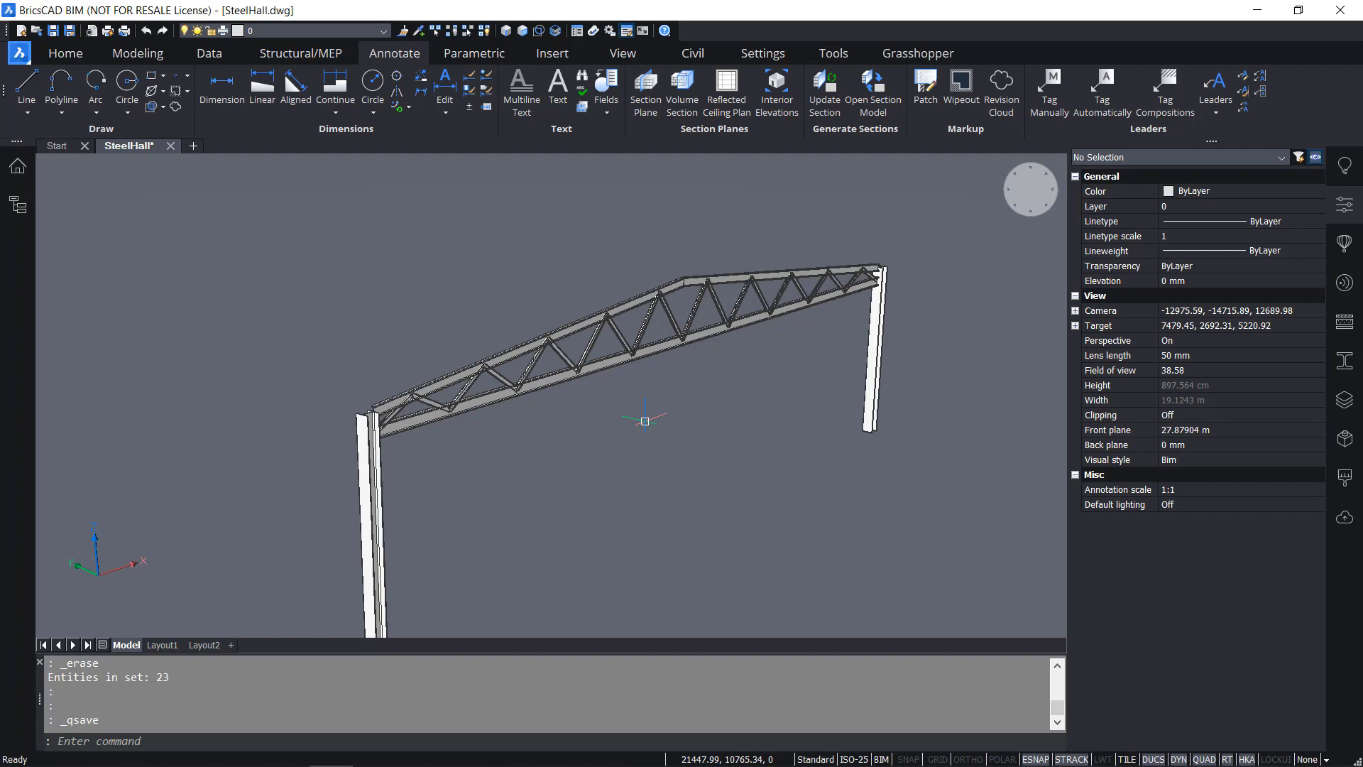
pyautogui.rightClick(695, 452)
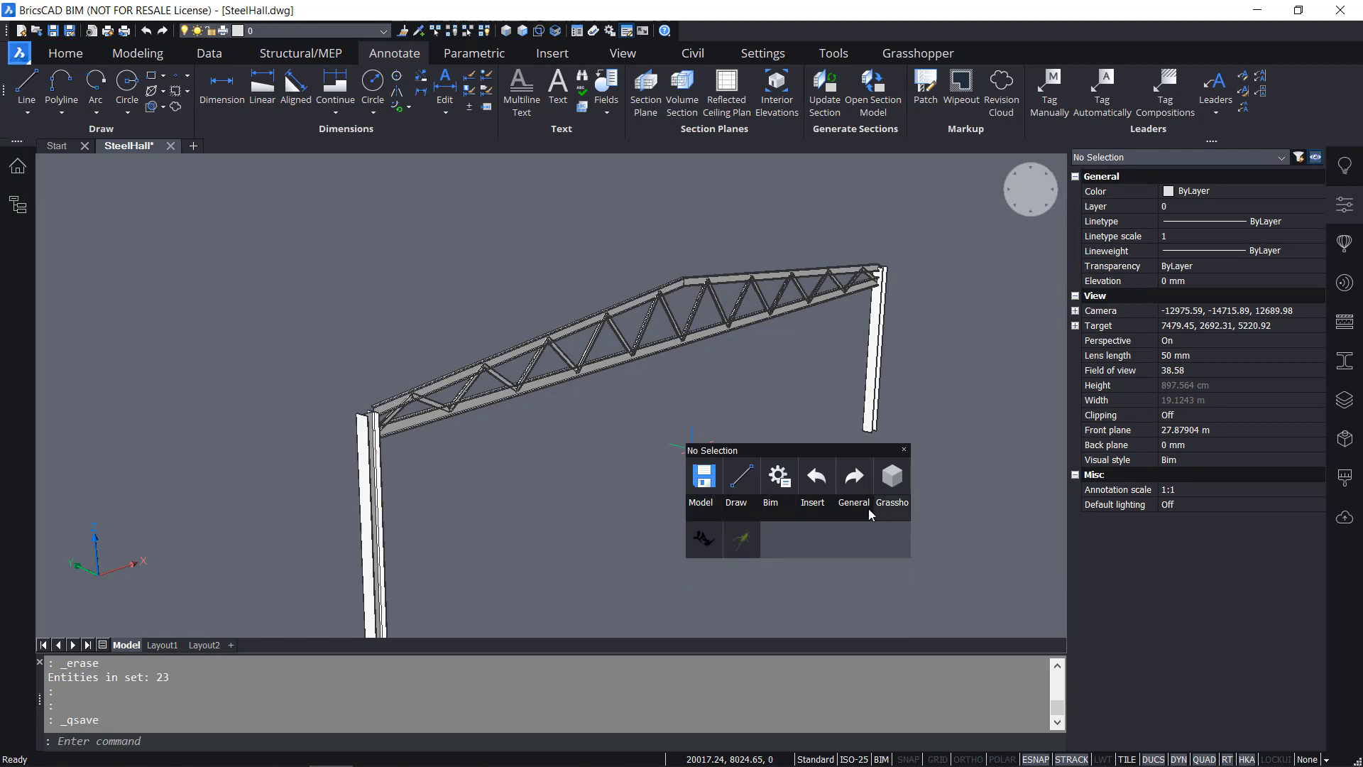
pyautogui.moveTo(887, 515)
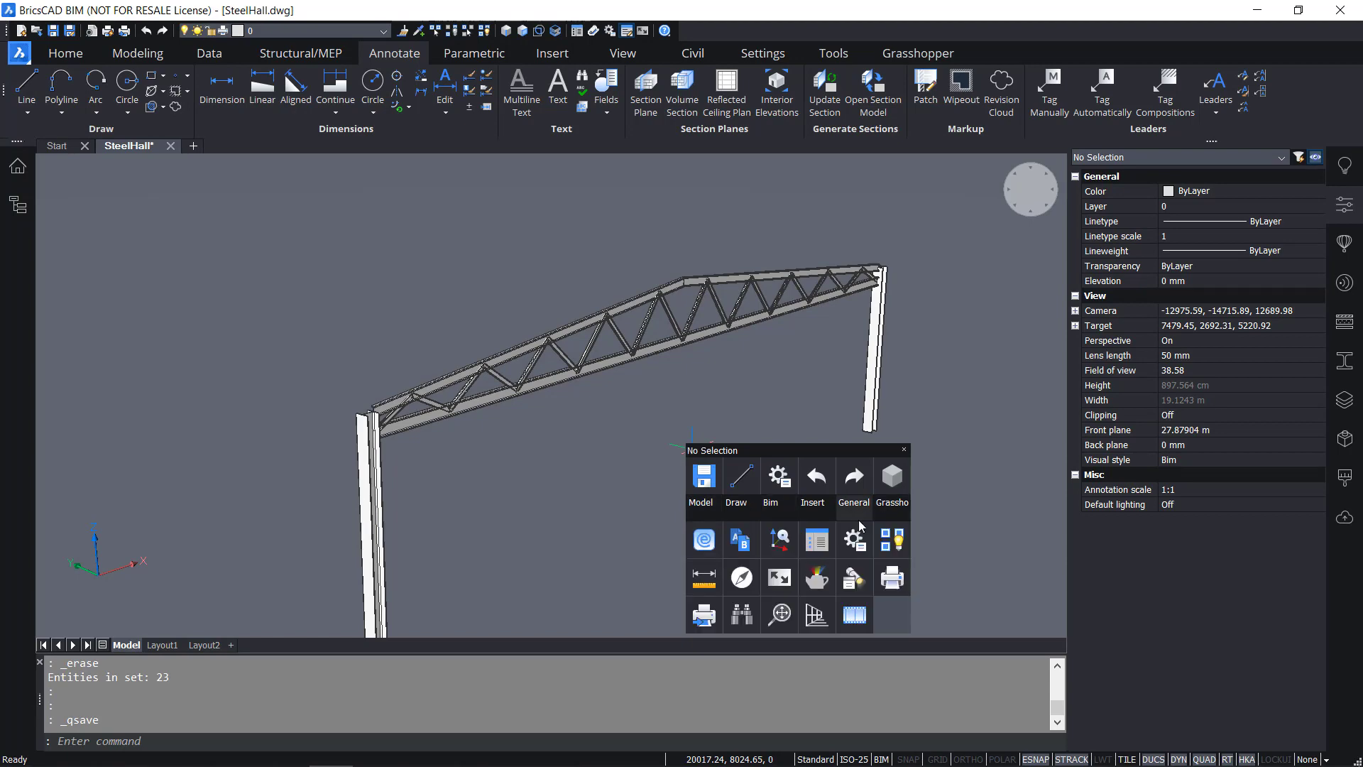
pyautogui.click(882, 533)
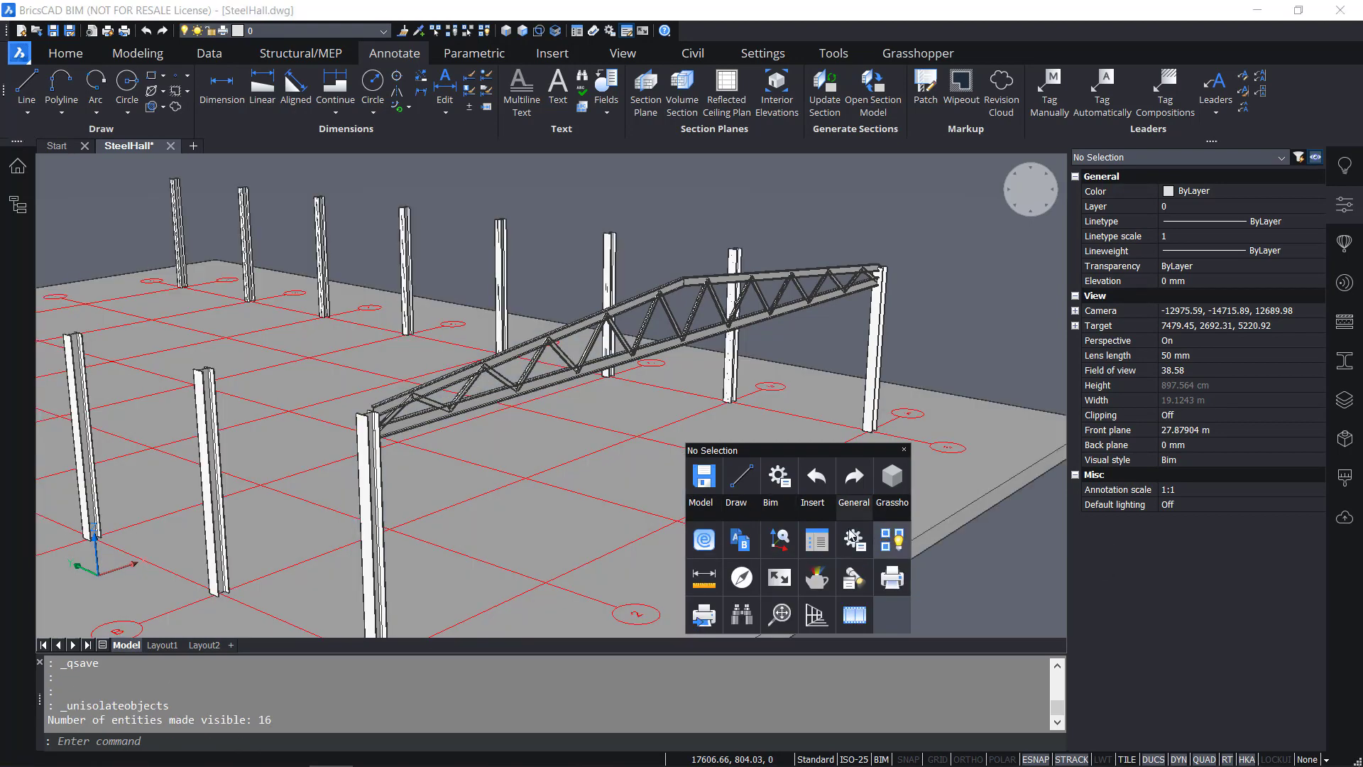
# Start a Propagate operation with the two columns supporting the truss as the base solids
pyautogui.scroll(-3, 576, 477)
pyautogui.moveTo(576, 474); pyautogui.dragTo(671, 472, button='middle')
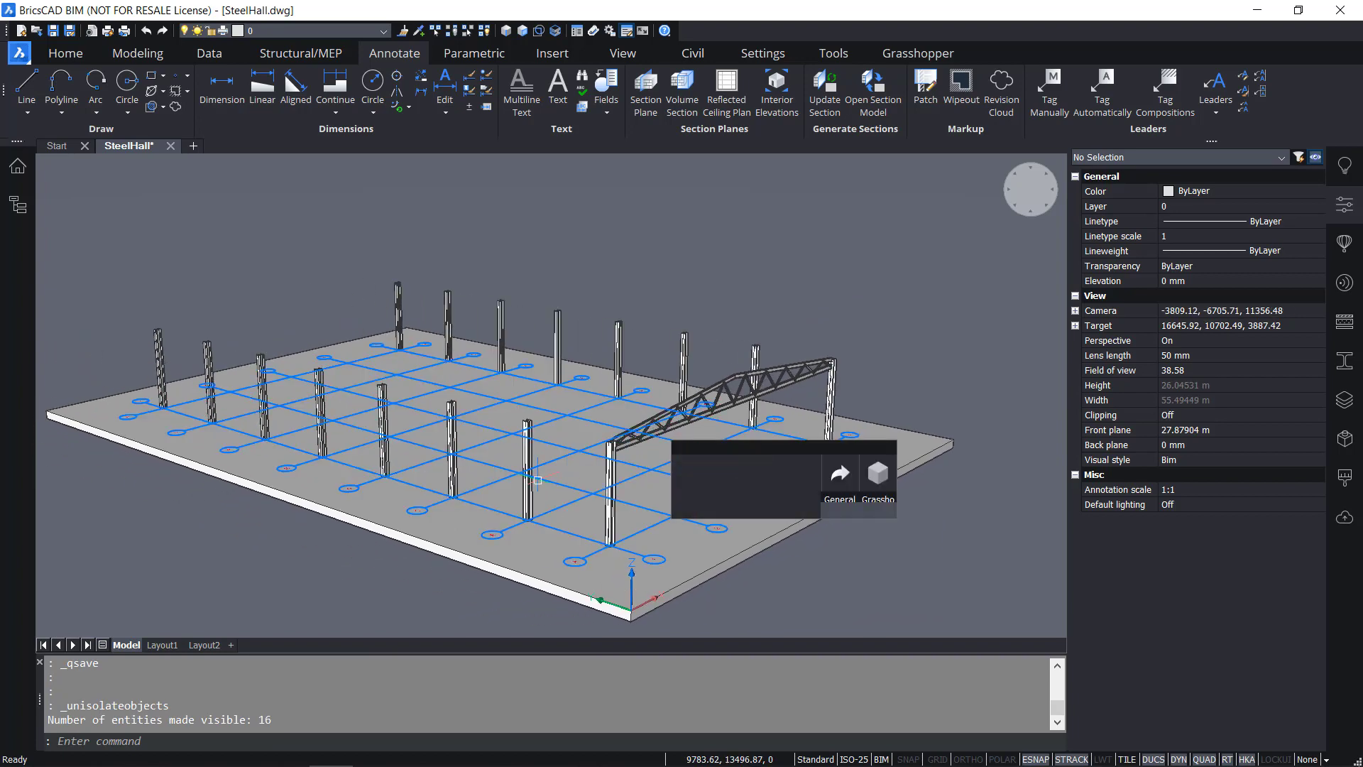
pyautogui.scroll(2, 671, 471)
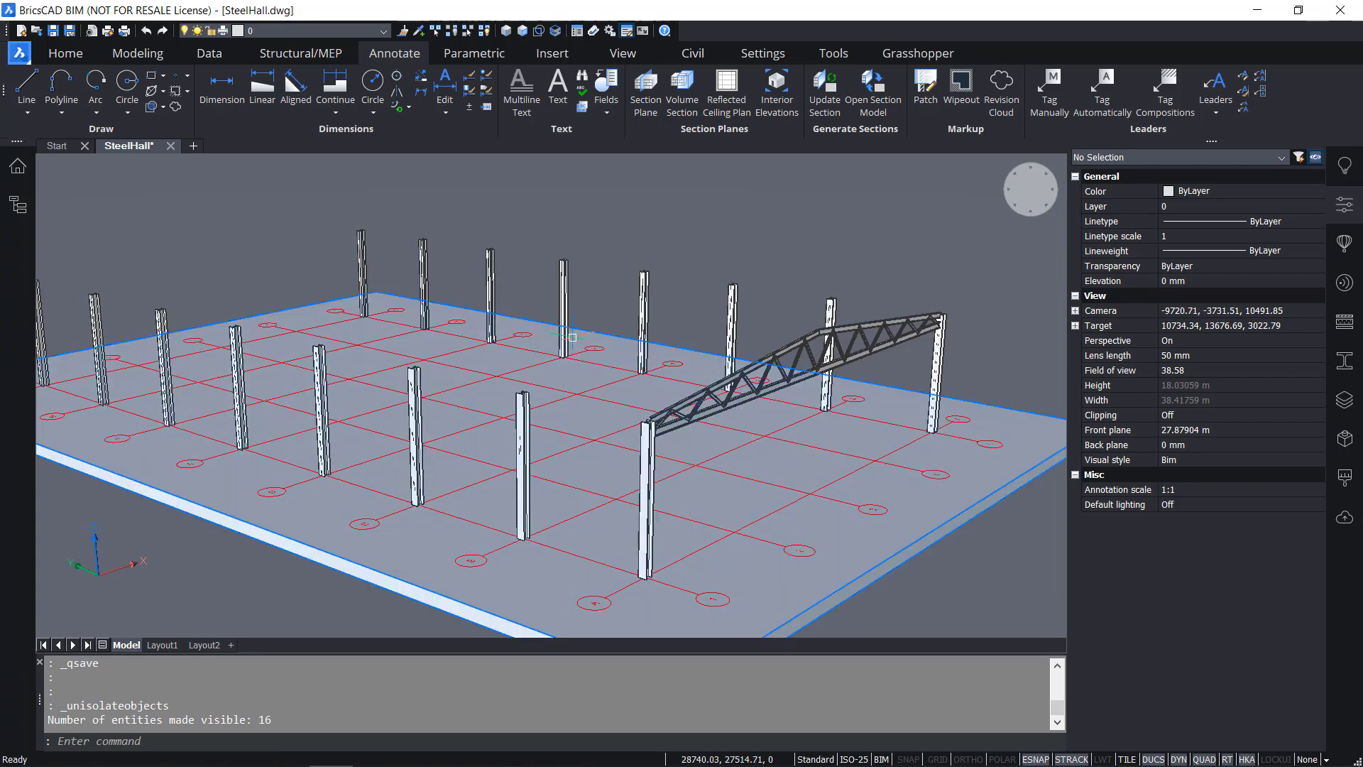
pyautogui.moveTo(701, 381)
pyautogui.keyDown('shift'); pyautogui.mouseDown(button='middle')
pyautogui.moveTo(770, 387)
pyautogui.moveTo(709, 374)
pyautogui.mouseUp(button='middle'); pyautogui.keyUp('shift')
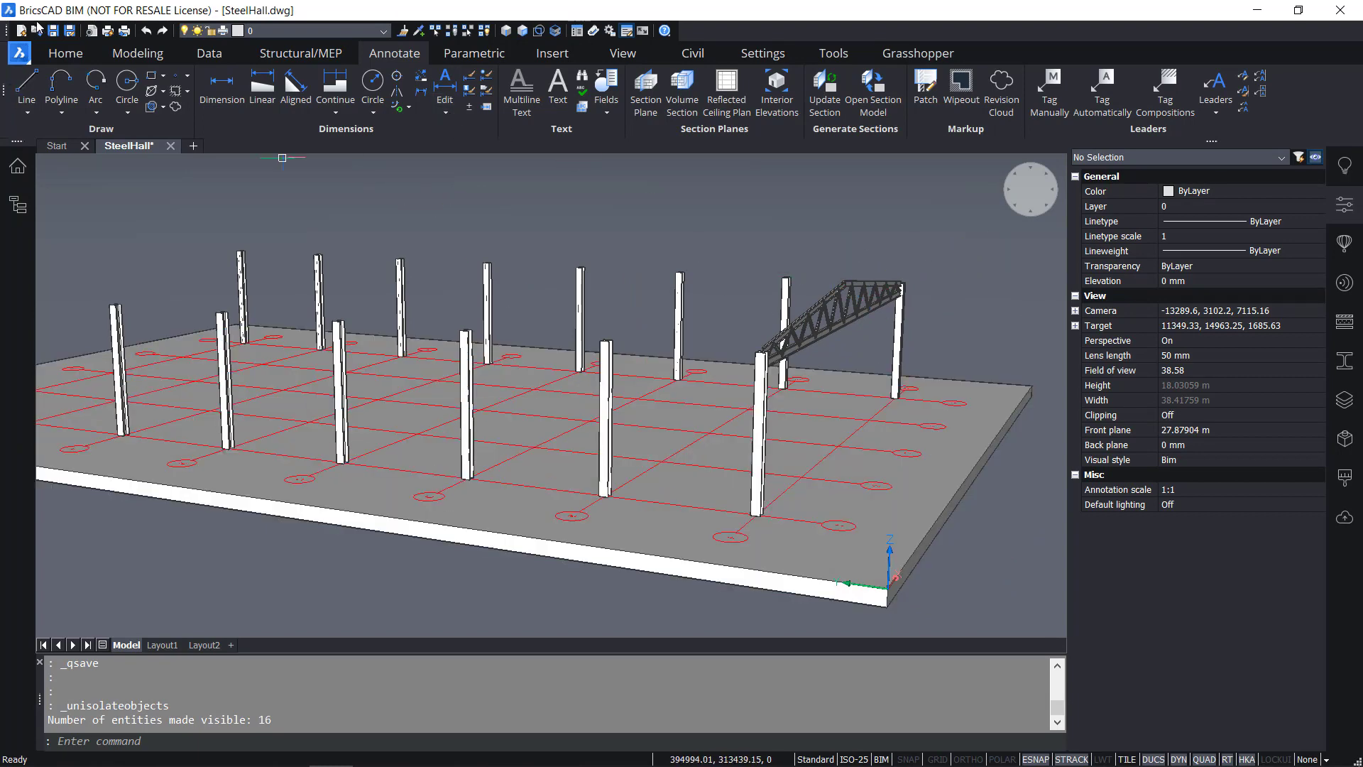
pyautogui.click(77, 54)
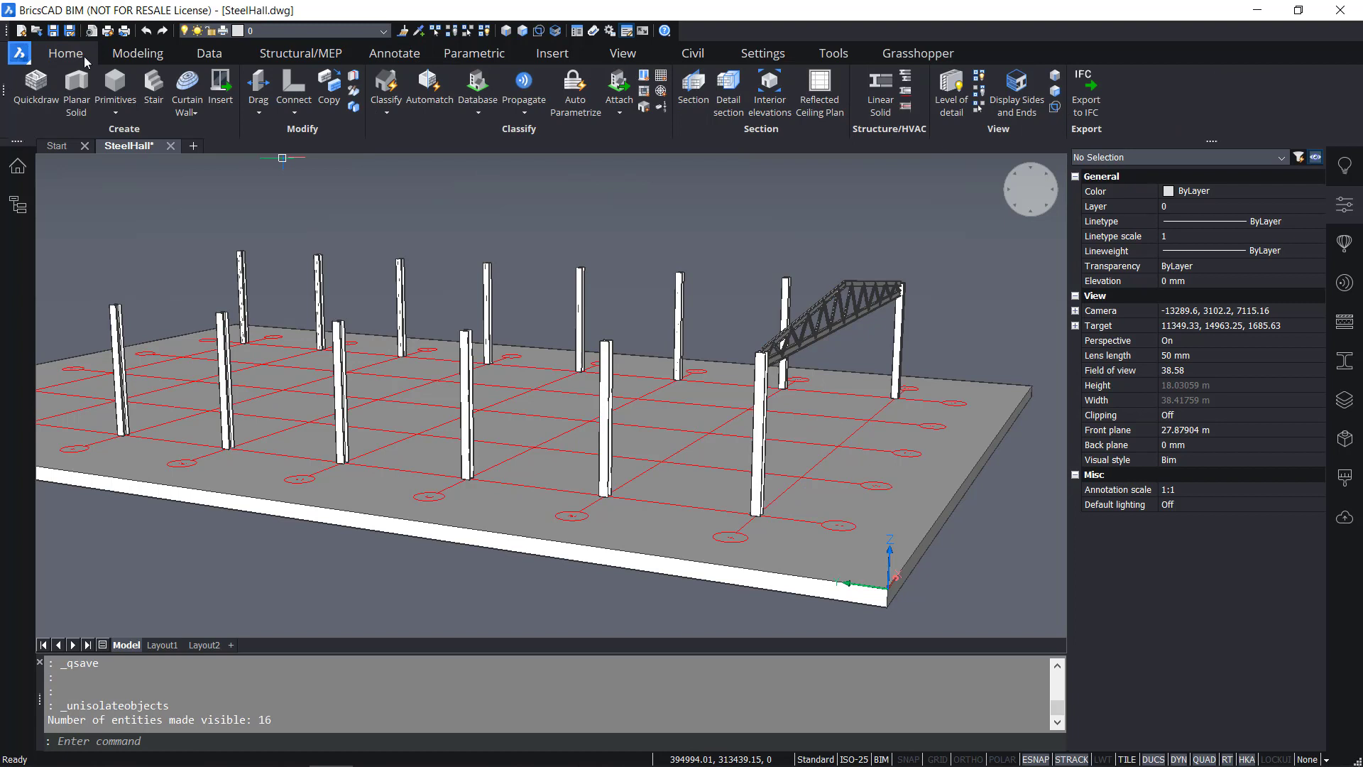
pyautogui.click(523, 83)
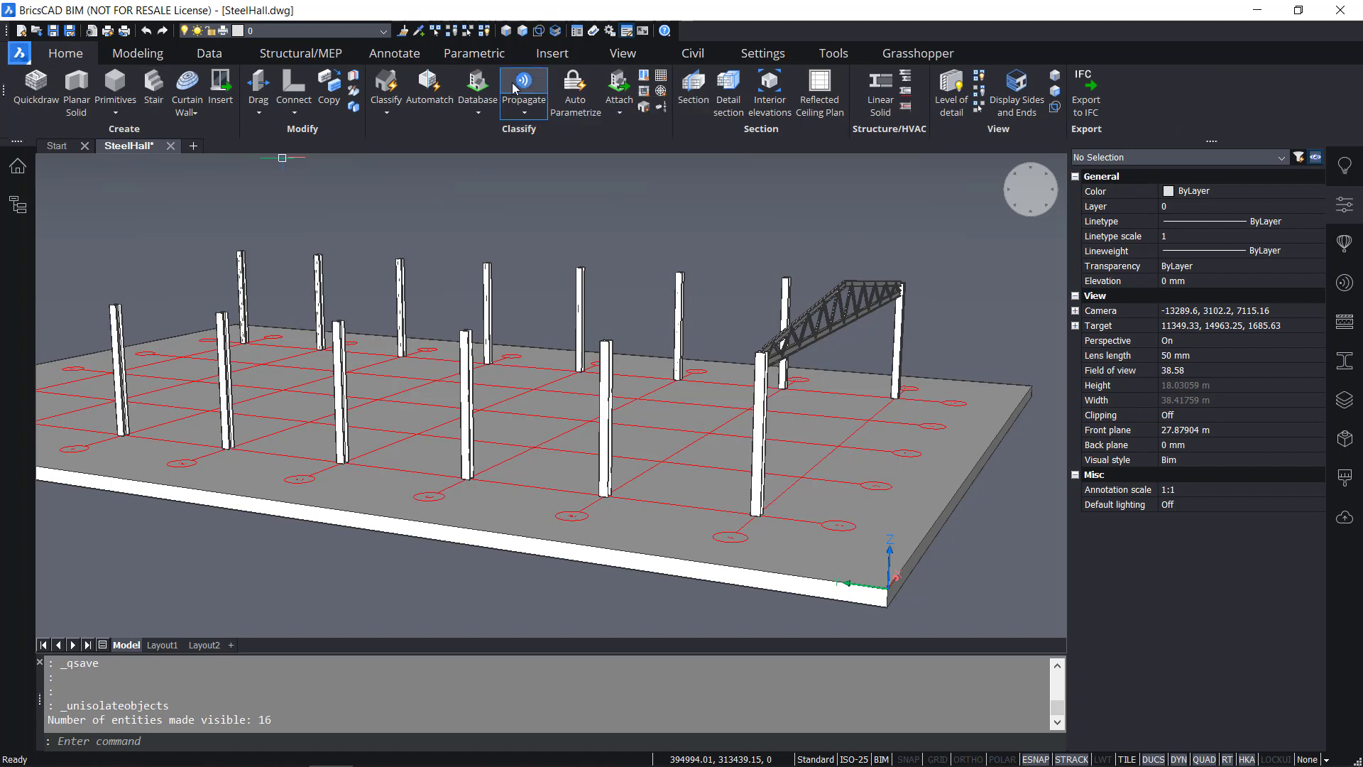
pyautogui.click(754, 390)
pyautogui.click(898, 333)
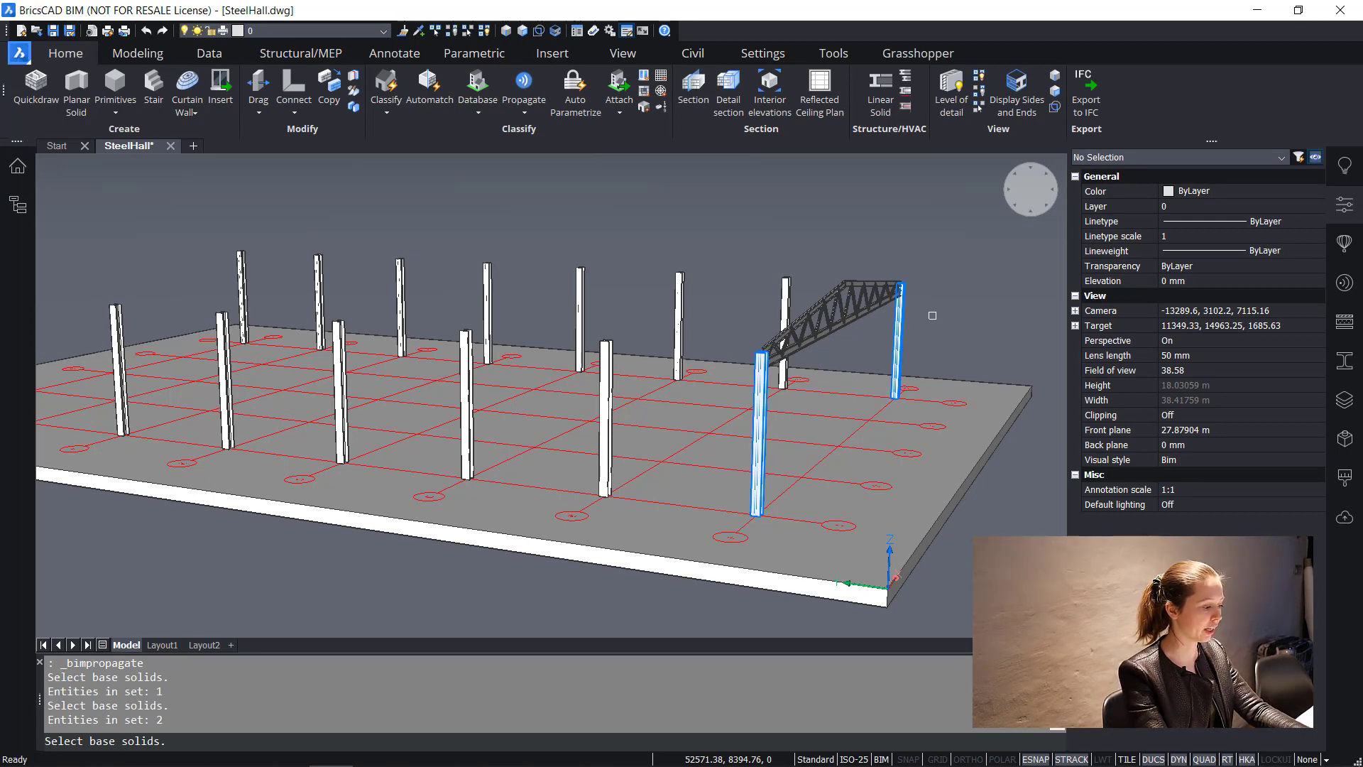
pyautogui.press('Return')
# Pick all the truss members between the two base columns as detail objects and propagate the detail as copies
pyautogui.keyDown('shift'); pyautogui.moveTo(872, 339); pyautogui.dragTo(848, 273, button='middle'); pyautogui.keyUp('shift')
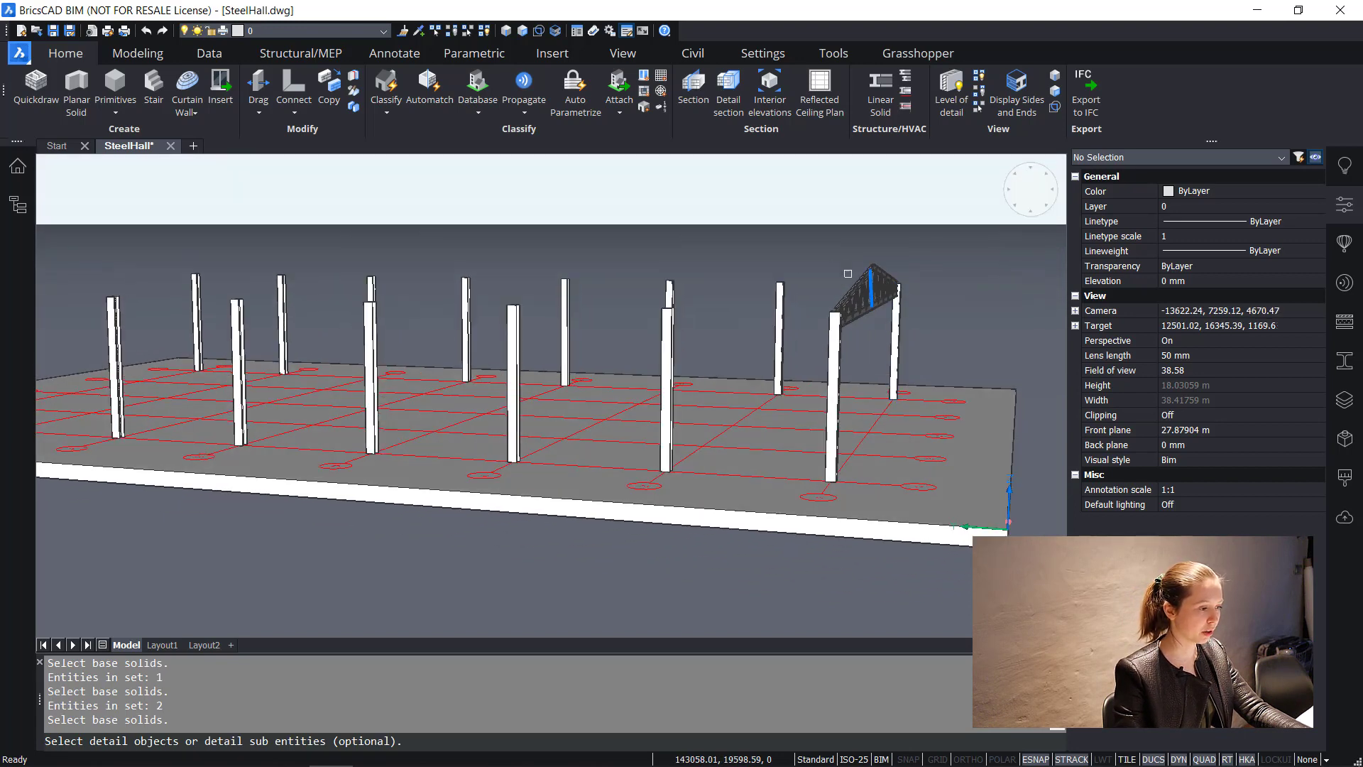
pyautogui.click(812, 232)
pyautogui.click(971, 343)
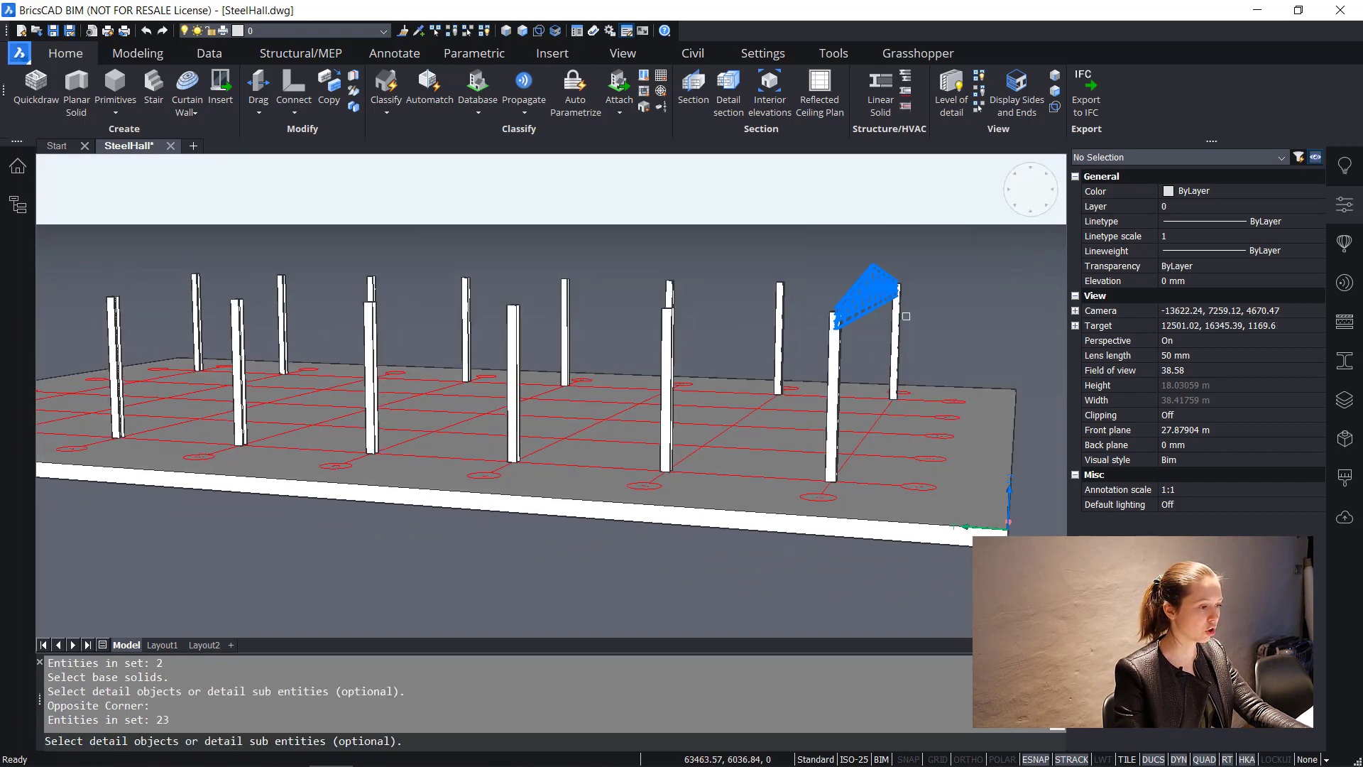
pyautogui.scroll(3, 906, 316)
pyautogui.scroll(-2, 915, 320)
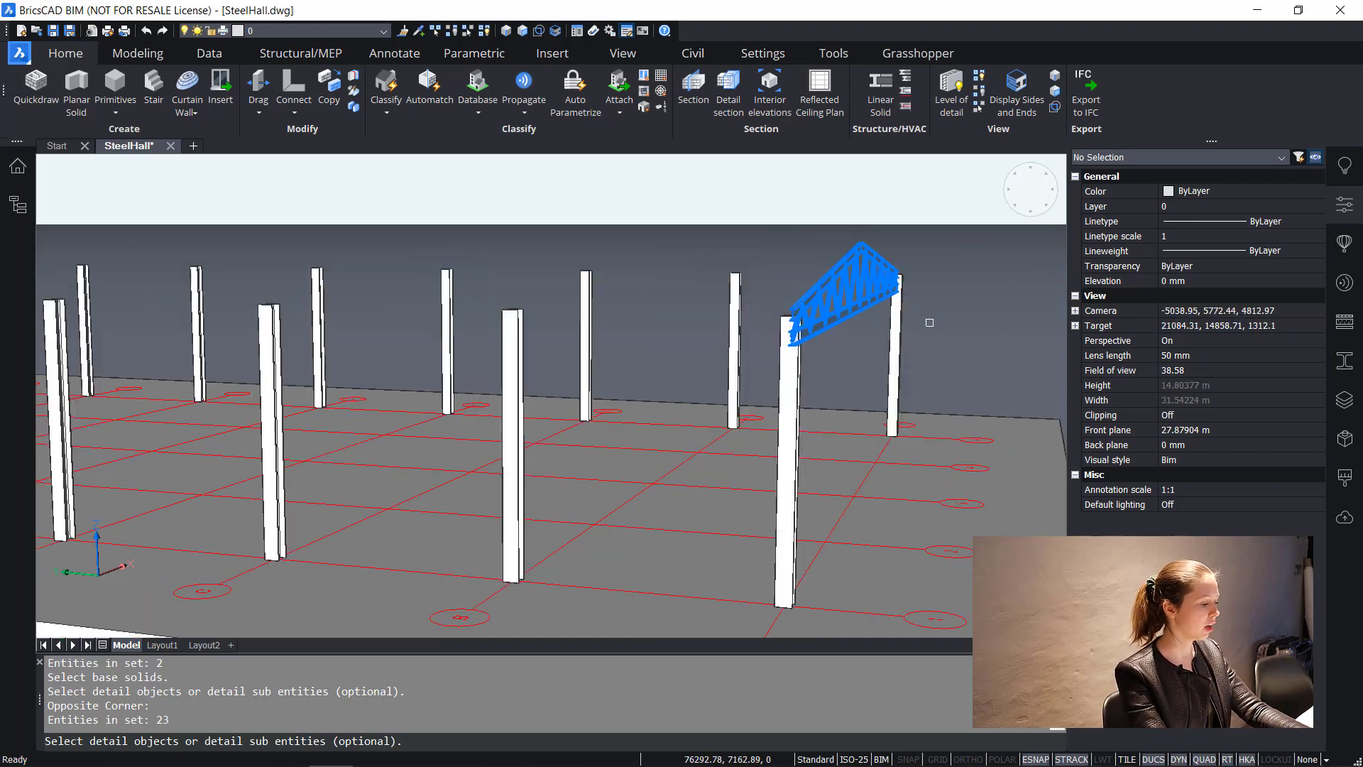
pyautogui.press('Return')
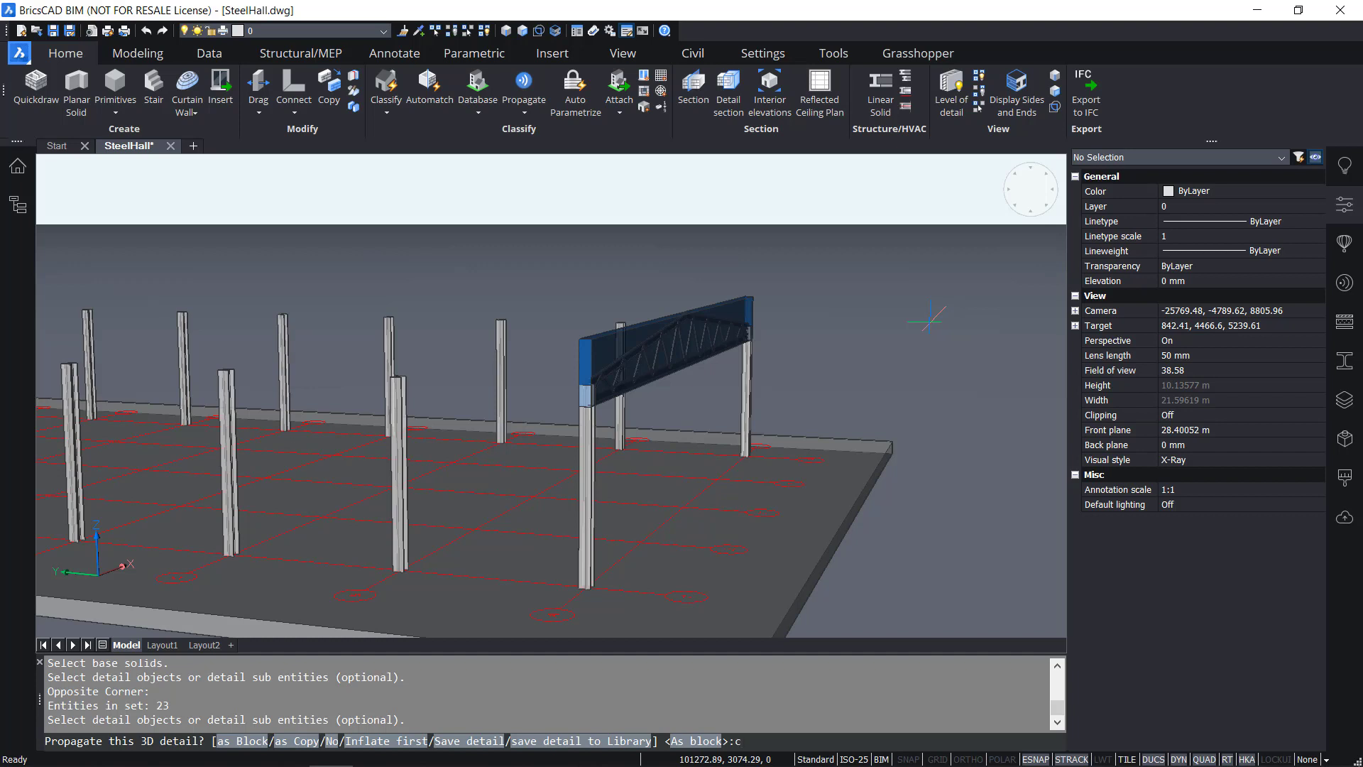
pyautogui.press('Return')
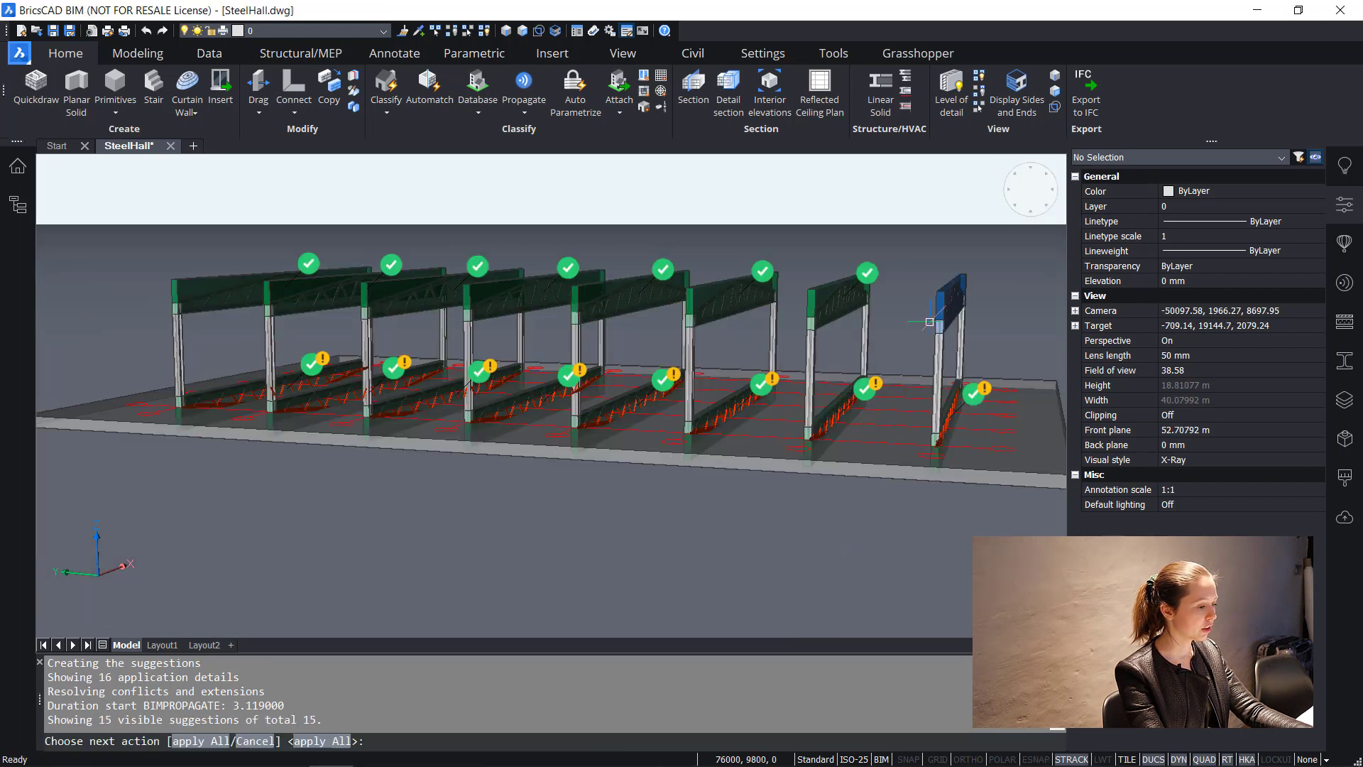
# Reject the propagation suggestions at the column bases and apply all the remaining suggestions at the column tops
pyautogui.scroll(-3, 793, 379)
pyautogui.moveTo(799, 494); pyautogui.dragTo(746, 548, button='middle')
pyautogui.scroll(4, 823, 426)
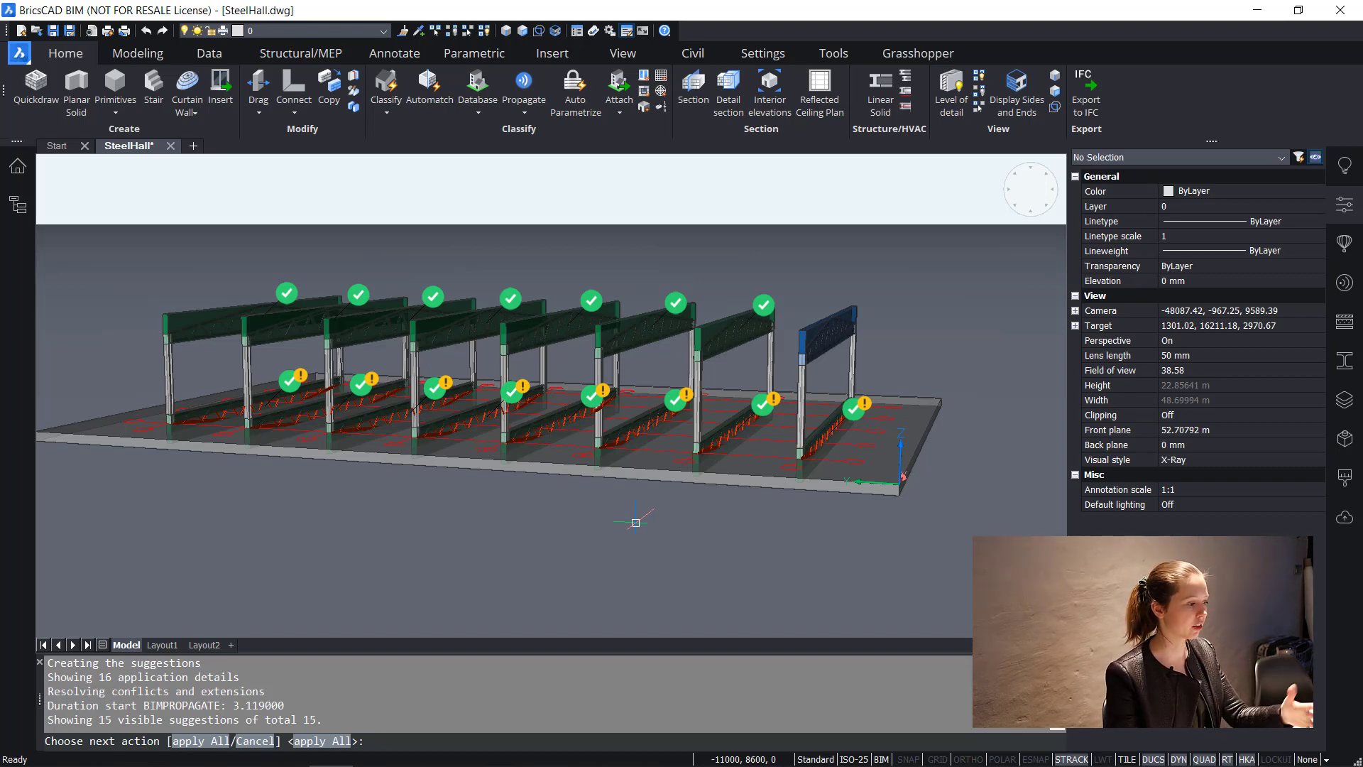
pyautogui.click(125, 357)
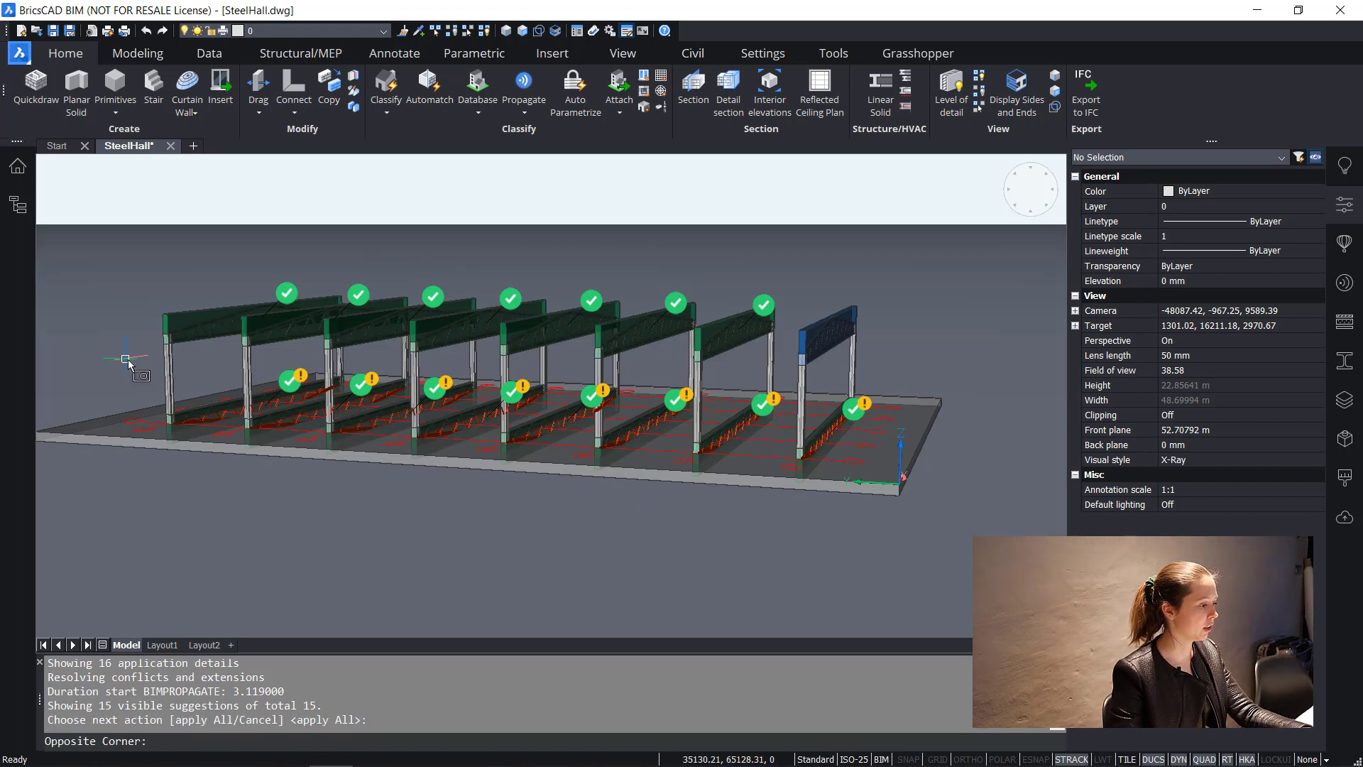
pyautogui.click(945, 551)
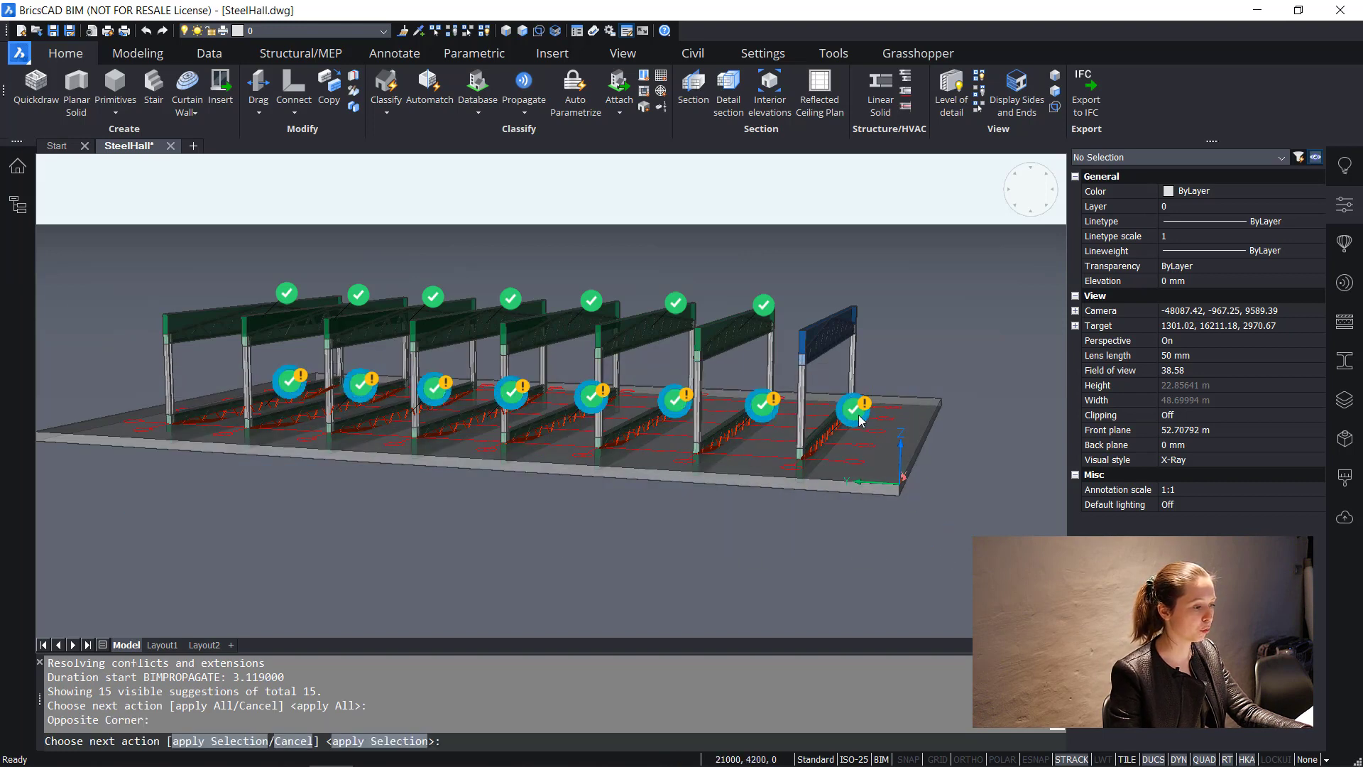
pyautogui.press('ctrl')
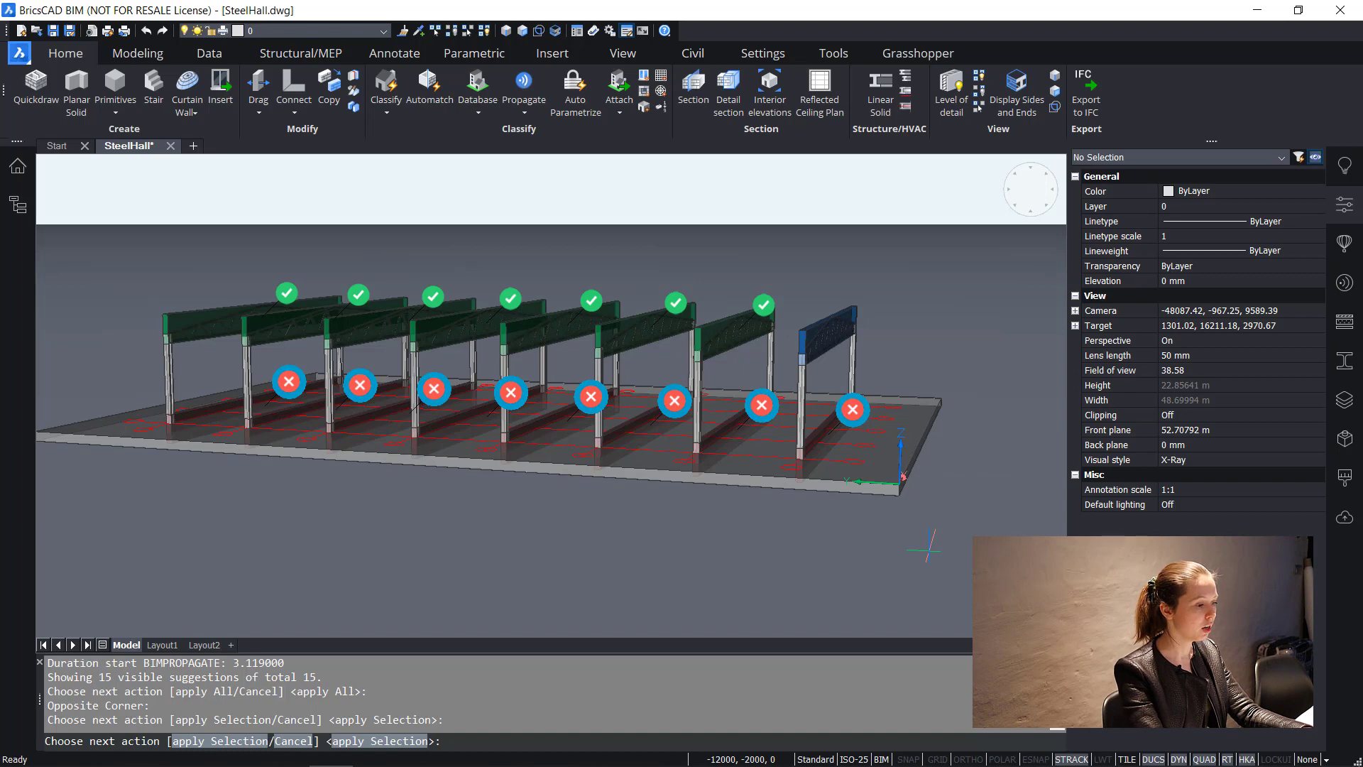
pyautogui.press('Return')
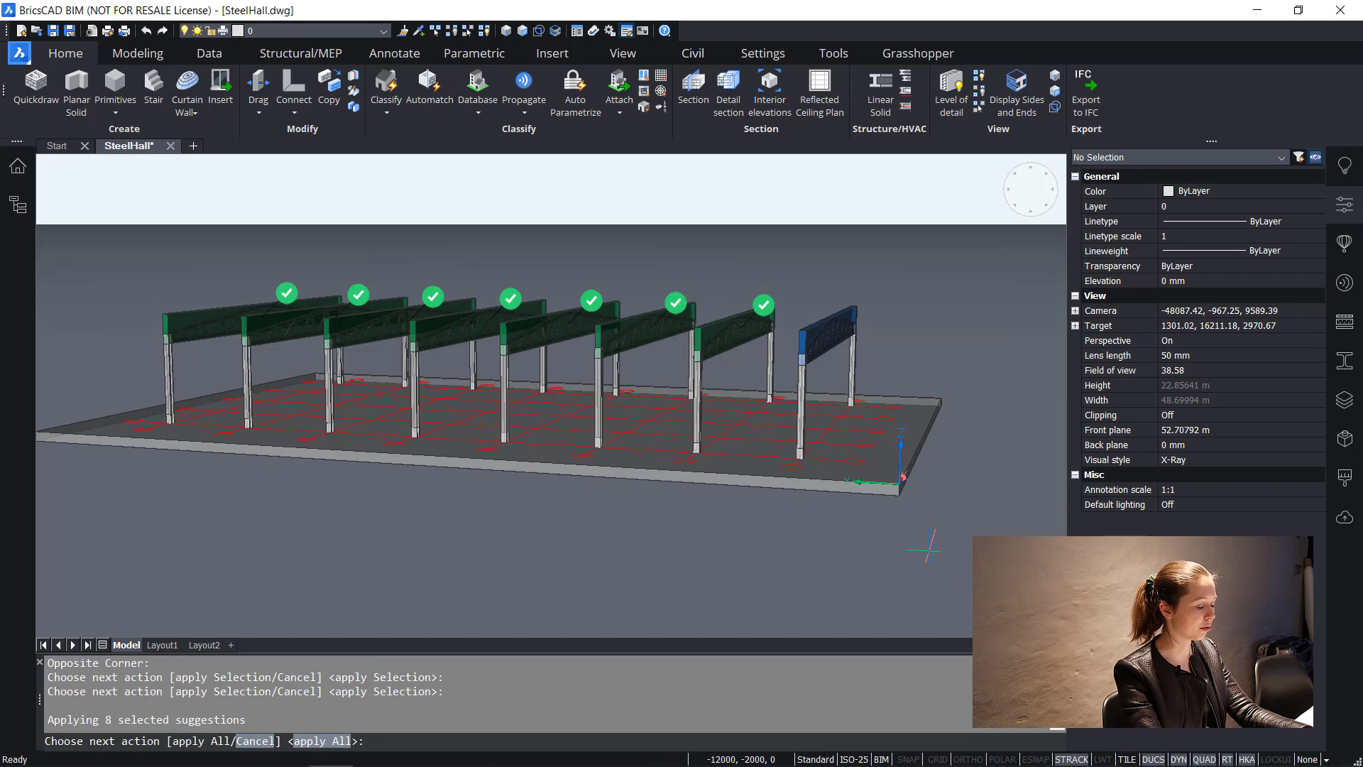
pyautogui.press('Return')
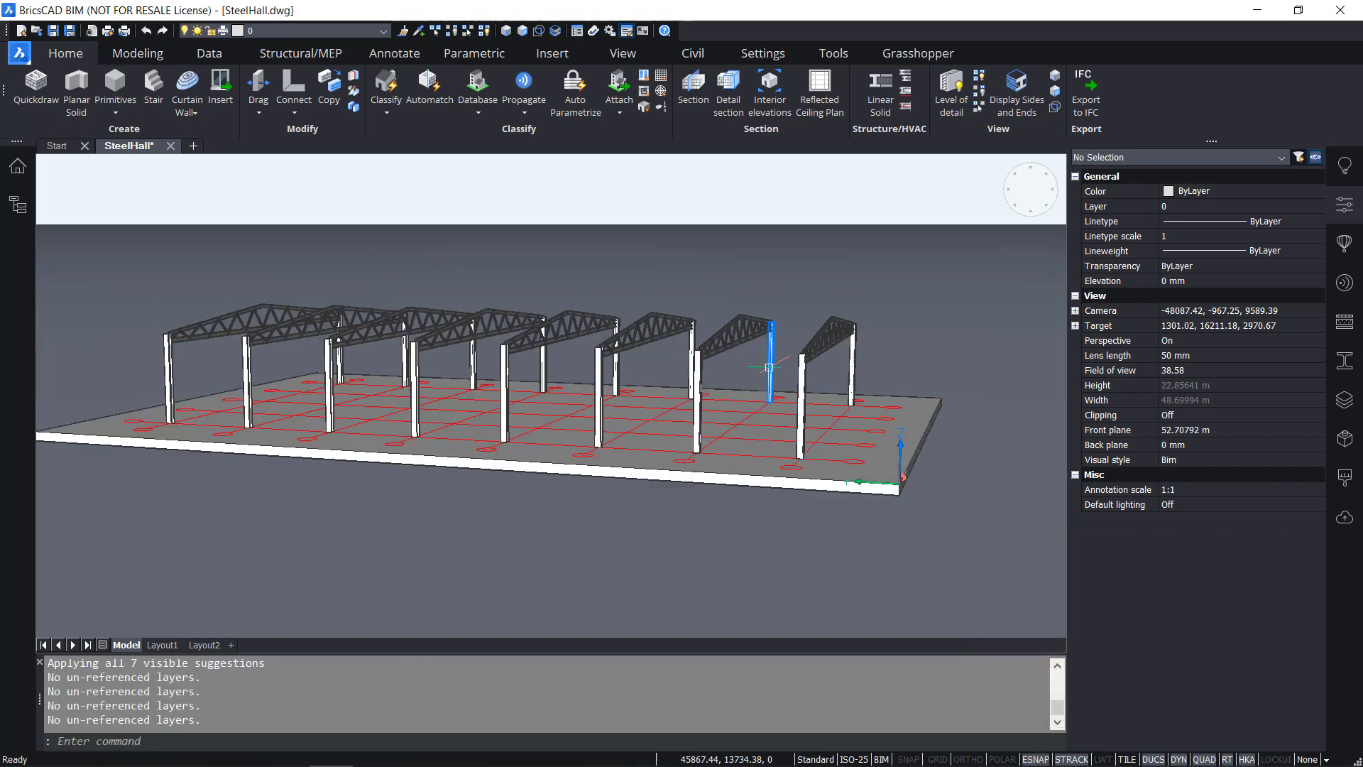
# Examine the propagated trusses and their connections to the column pairs
pyautogui.scroll(3, 699, 326)
pyautogui.scroll(2, 699, 327)
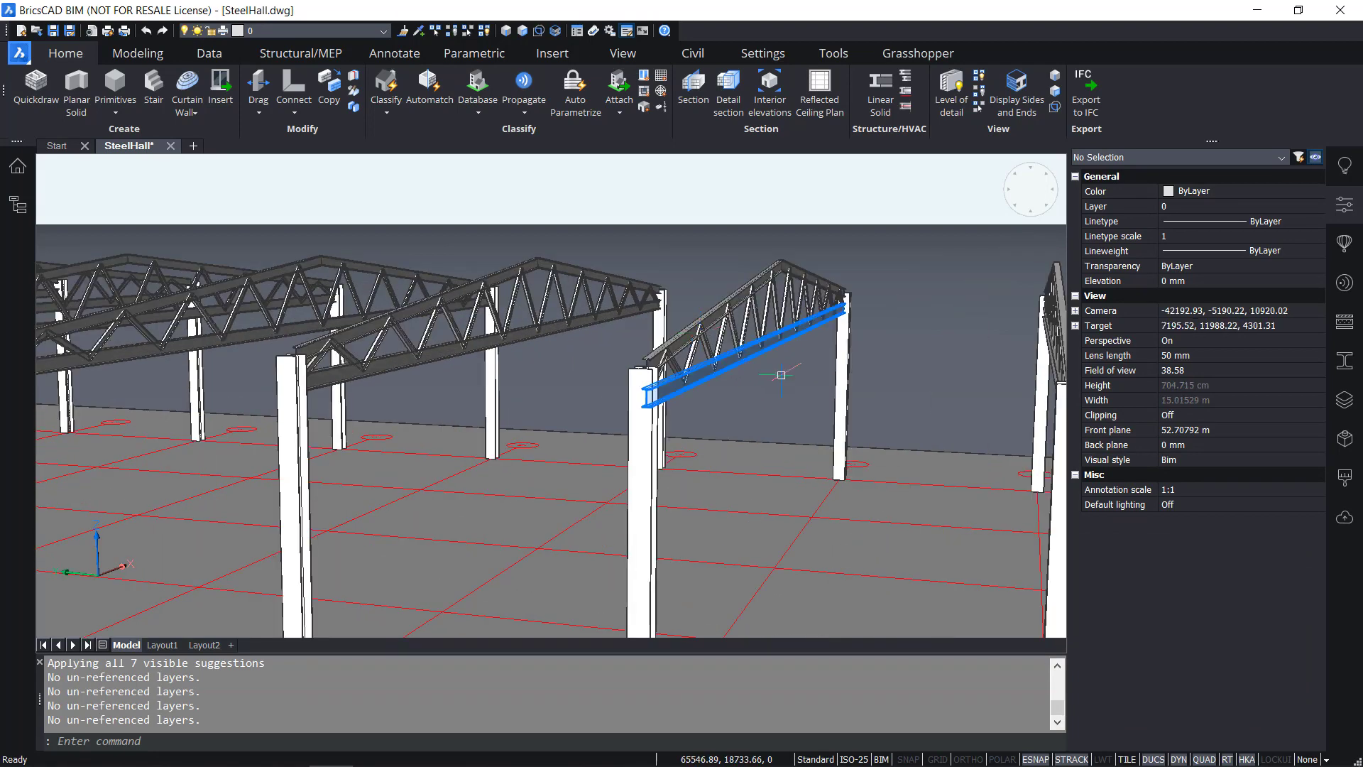
pyautogui.scroll(-1, 777, 398)
pyautogui.keyDown('shift'); pyautogui.moveTo(785, 395); pyautogui.dragTo(710, 398, button='middle'); pyautogui.keyUp('shift')
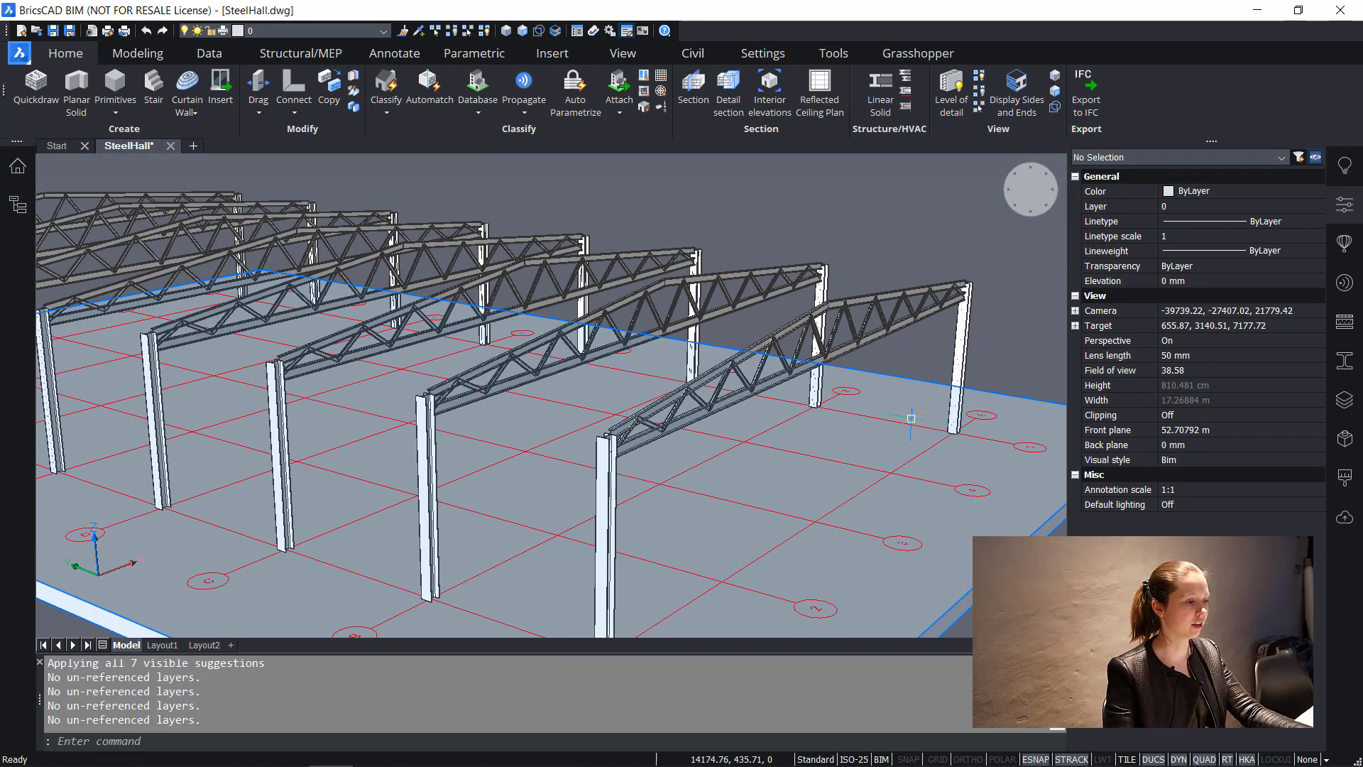
pyautogui.click(1004, 310)
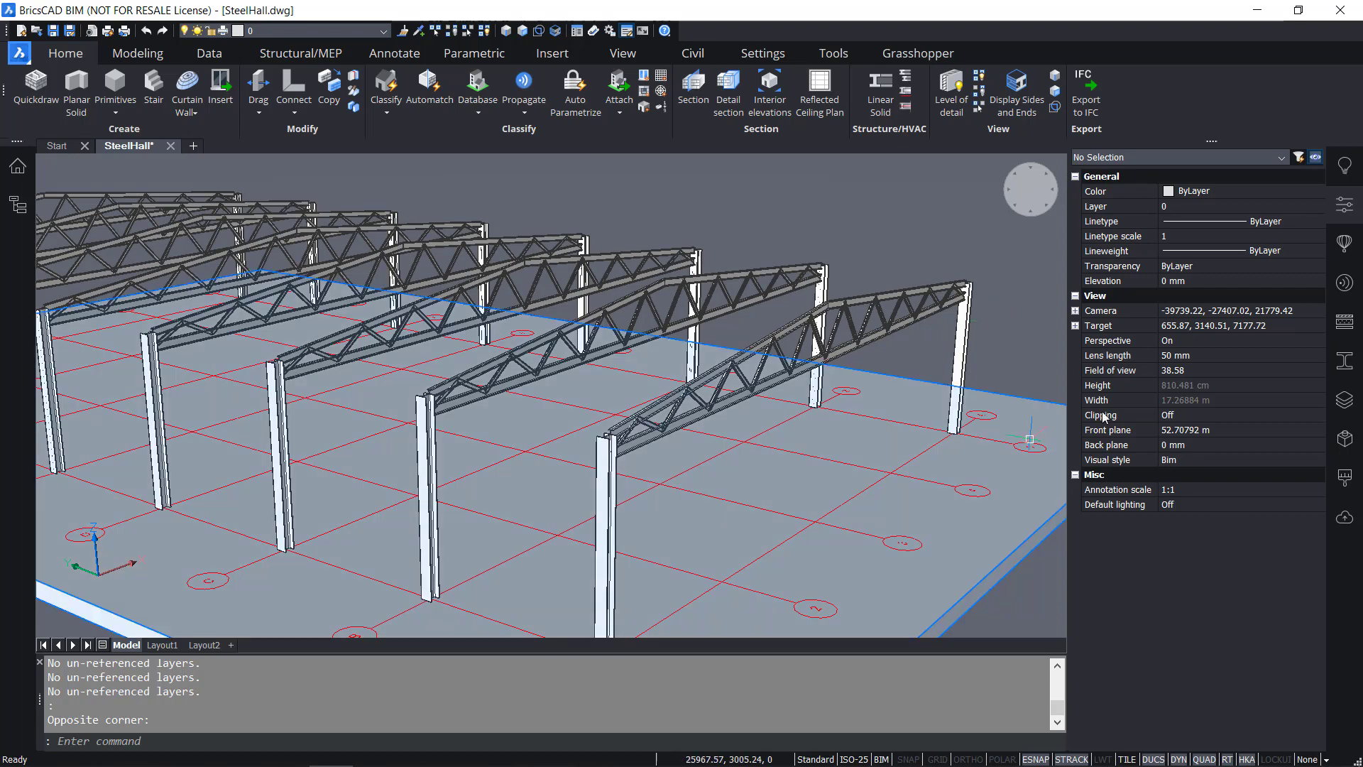
# Bring up the steel profile library and hide the ground slab and the grid so only the steel structure is shown
pyautogui.click(1353, 369)
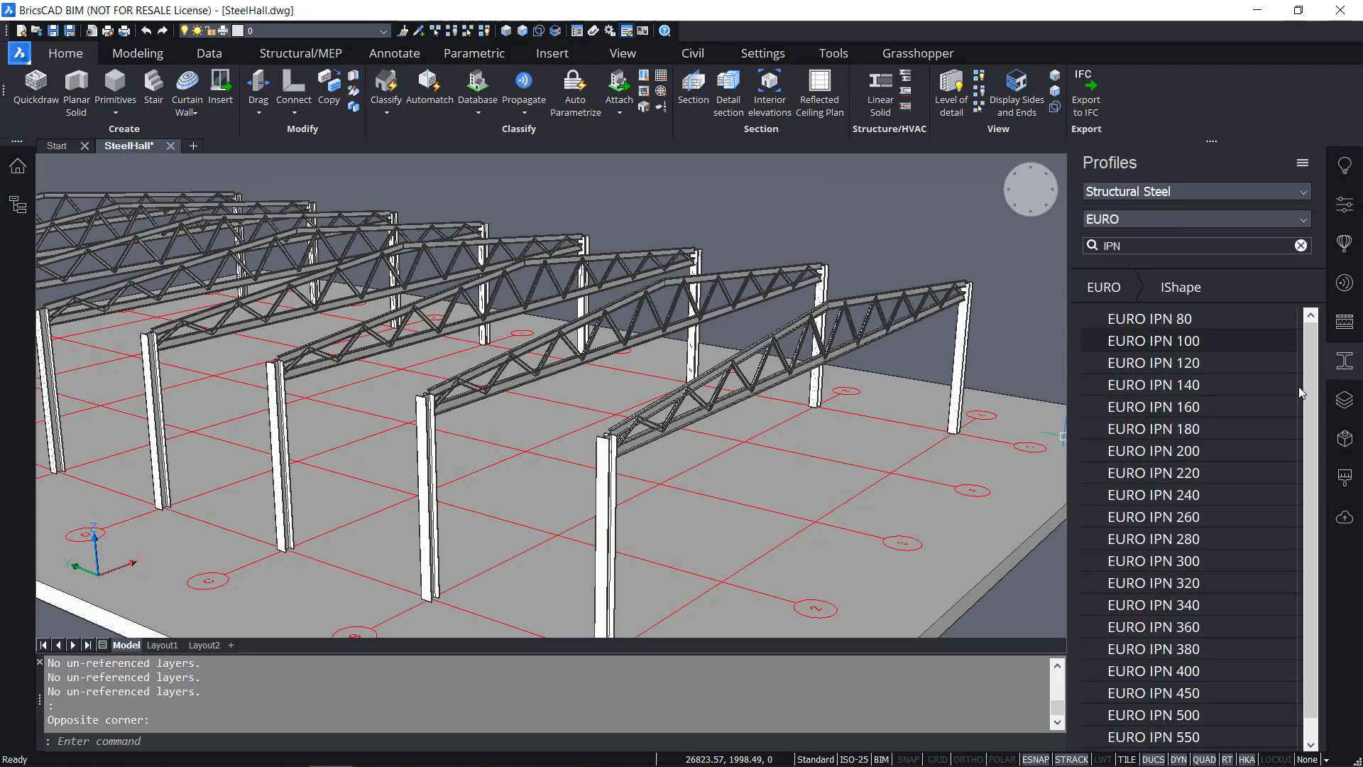
pyautogui.moveTo(1030, 503); pyautogui.dragTo(976, 394, button='middle')
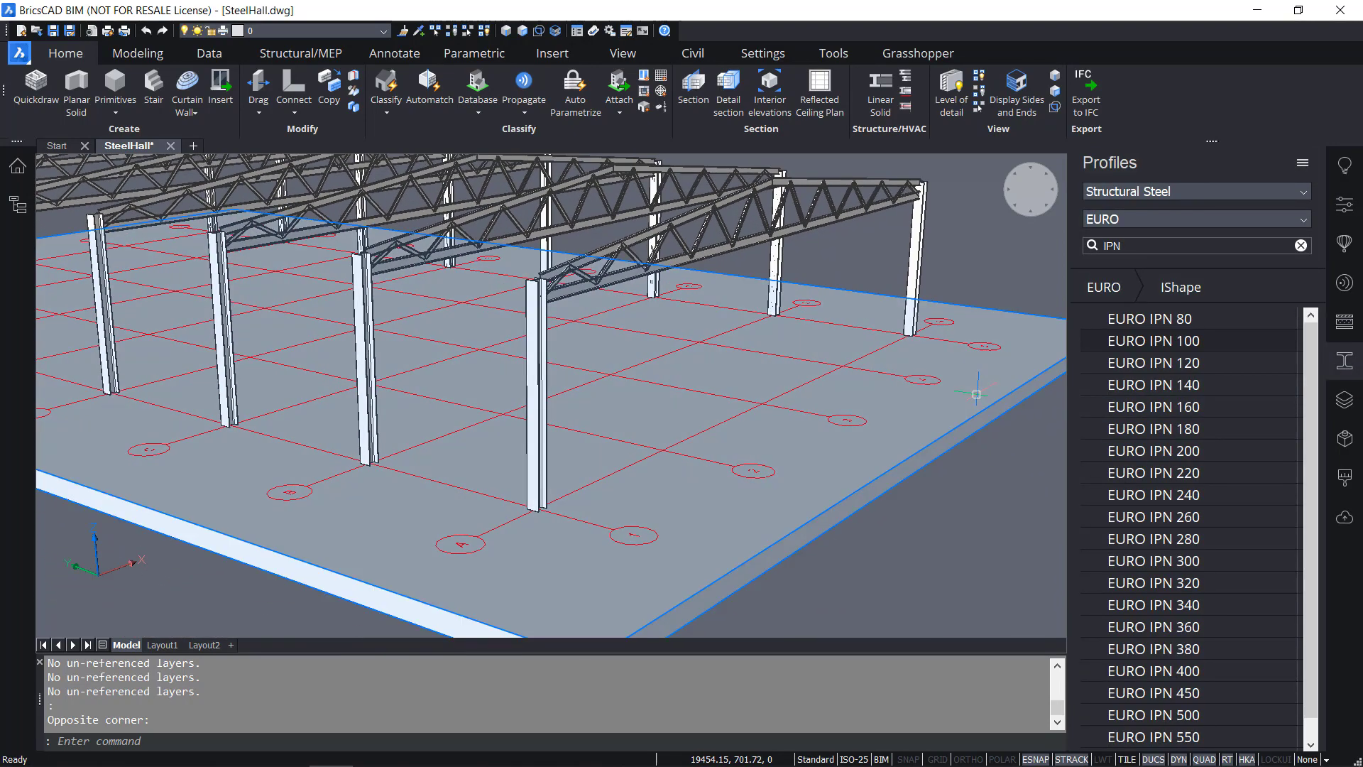
pyautogui.click(981, 524)
pyautogui.click(773, 411)
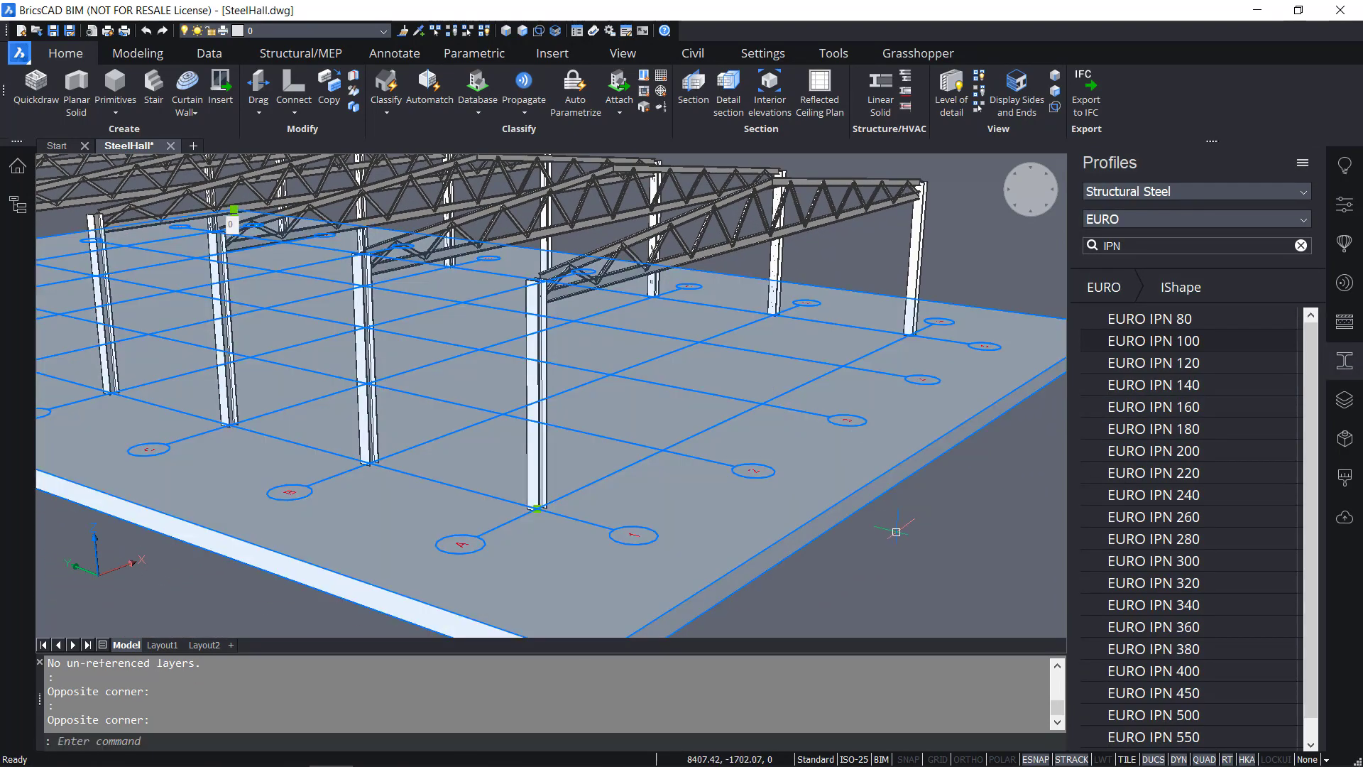
pyautogui.moveTo(896, 531)
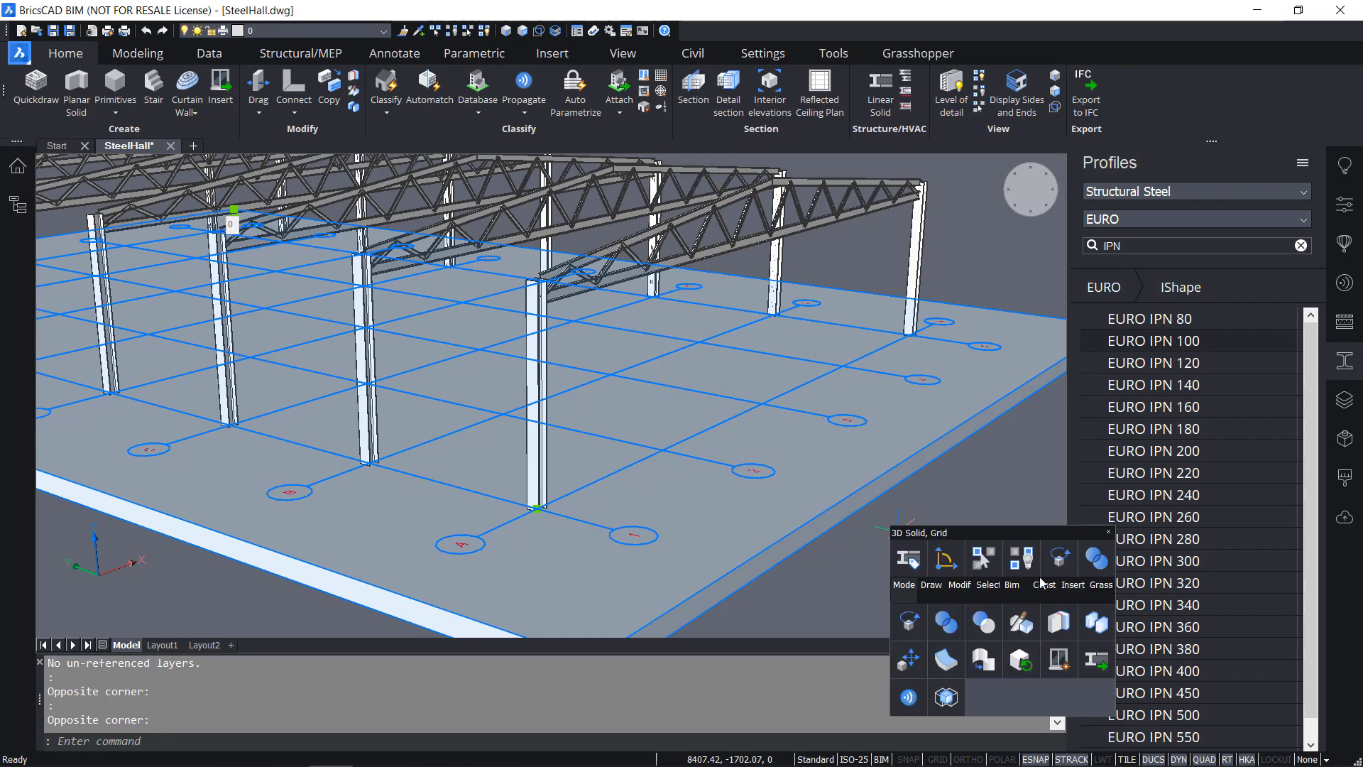
pyautogui.moveTo(987, 584)
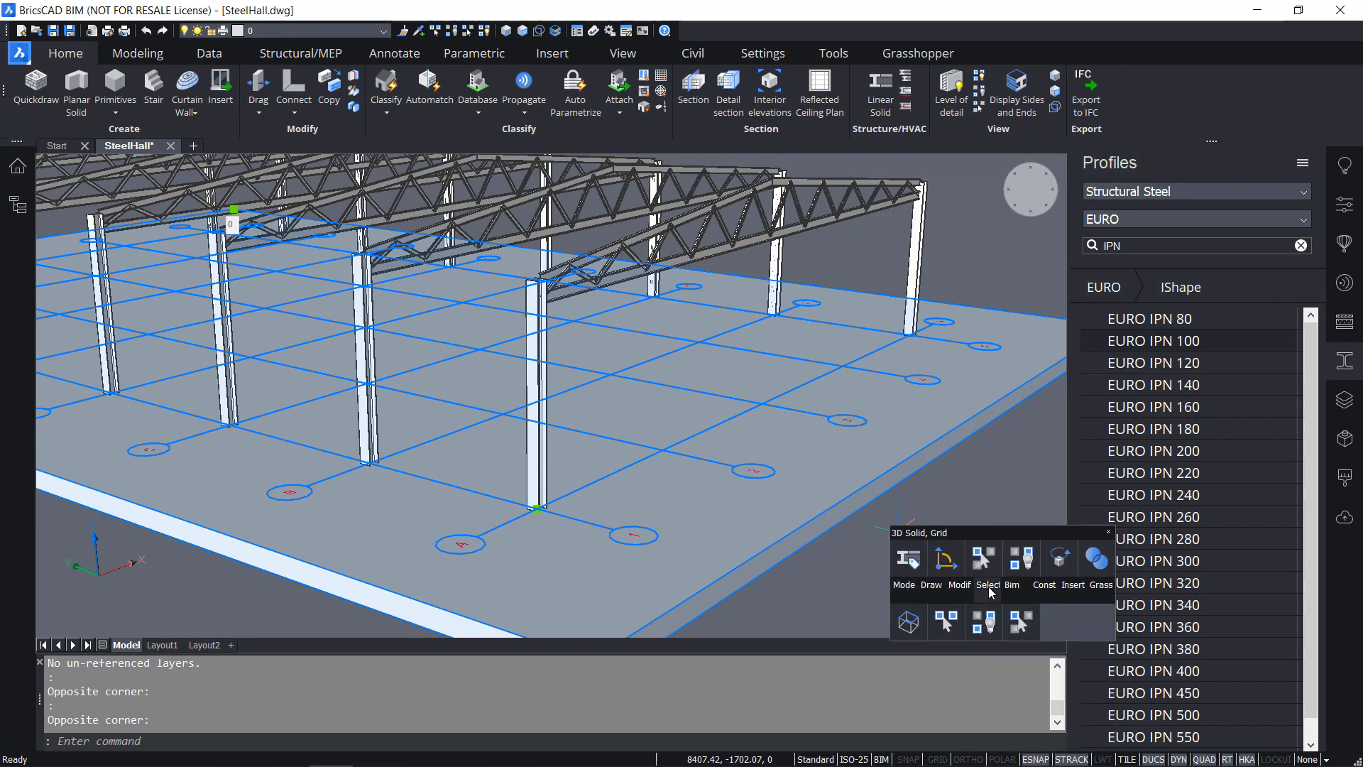
pyautogui.click(1012, 619)
pyautogui.scroll(2, 633, 530)
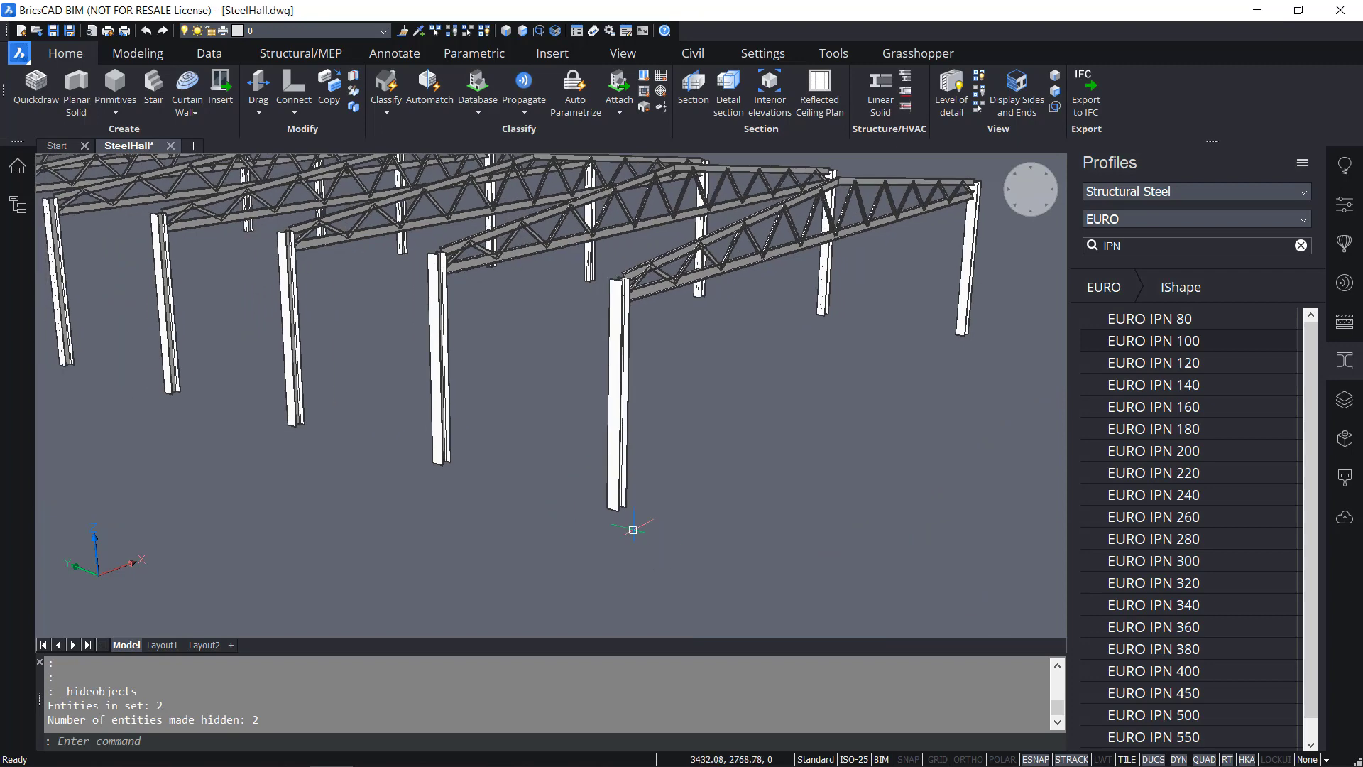
pyautogui.scroll(4, 633, 530)
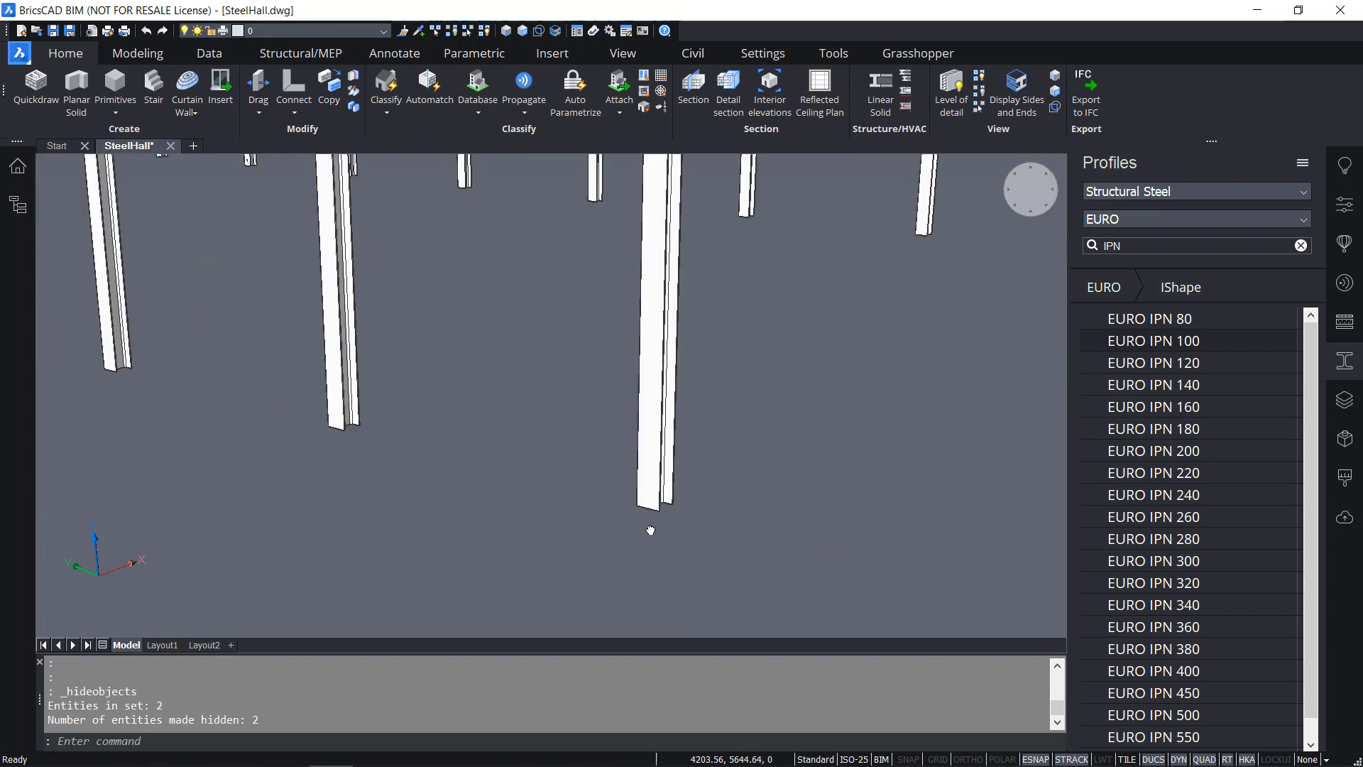
pyautogui.moveTo(651, 531); pyautogui.dragTo(688, 566, button='middle')
pyautogui.scroll(-3, 683, 560)
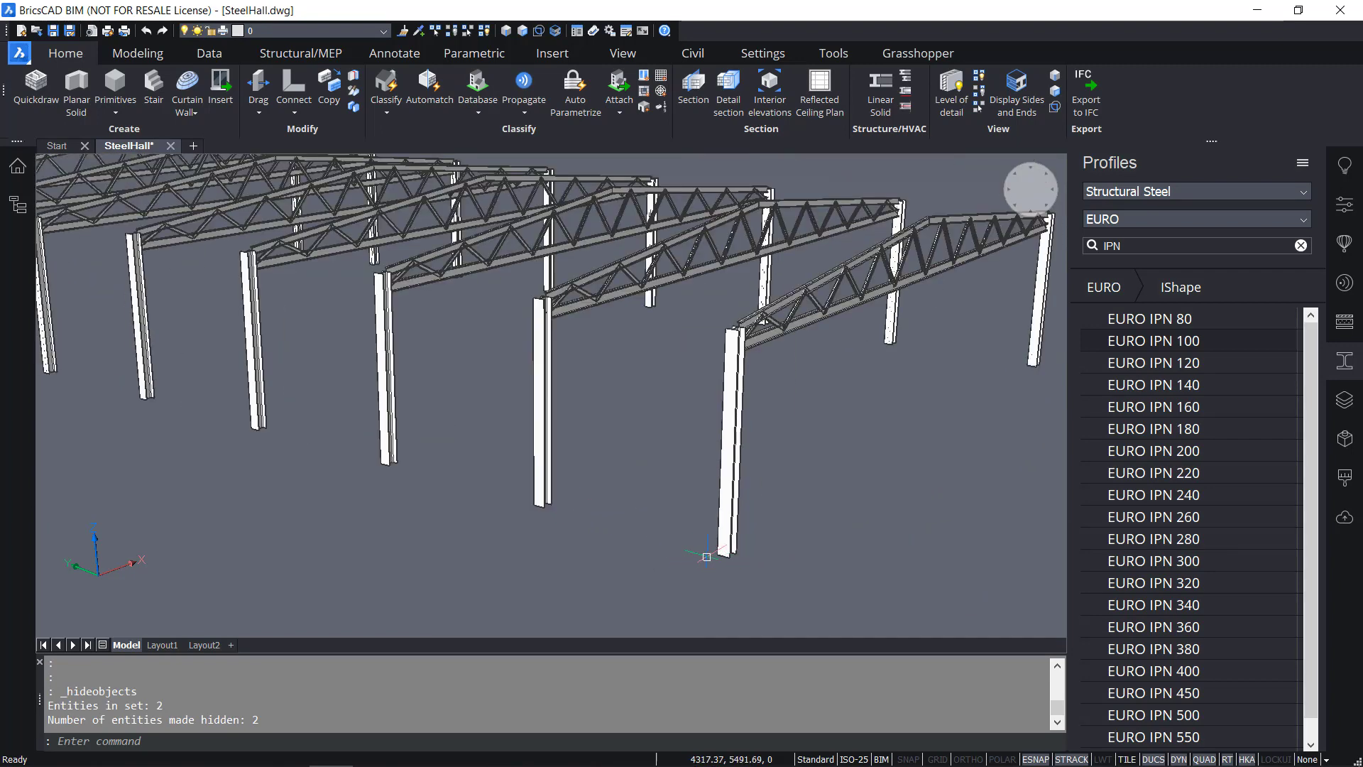
pyautogui.click(543, 469)
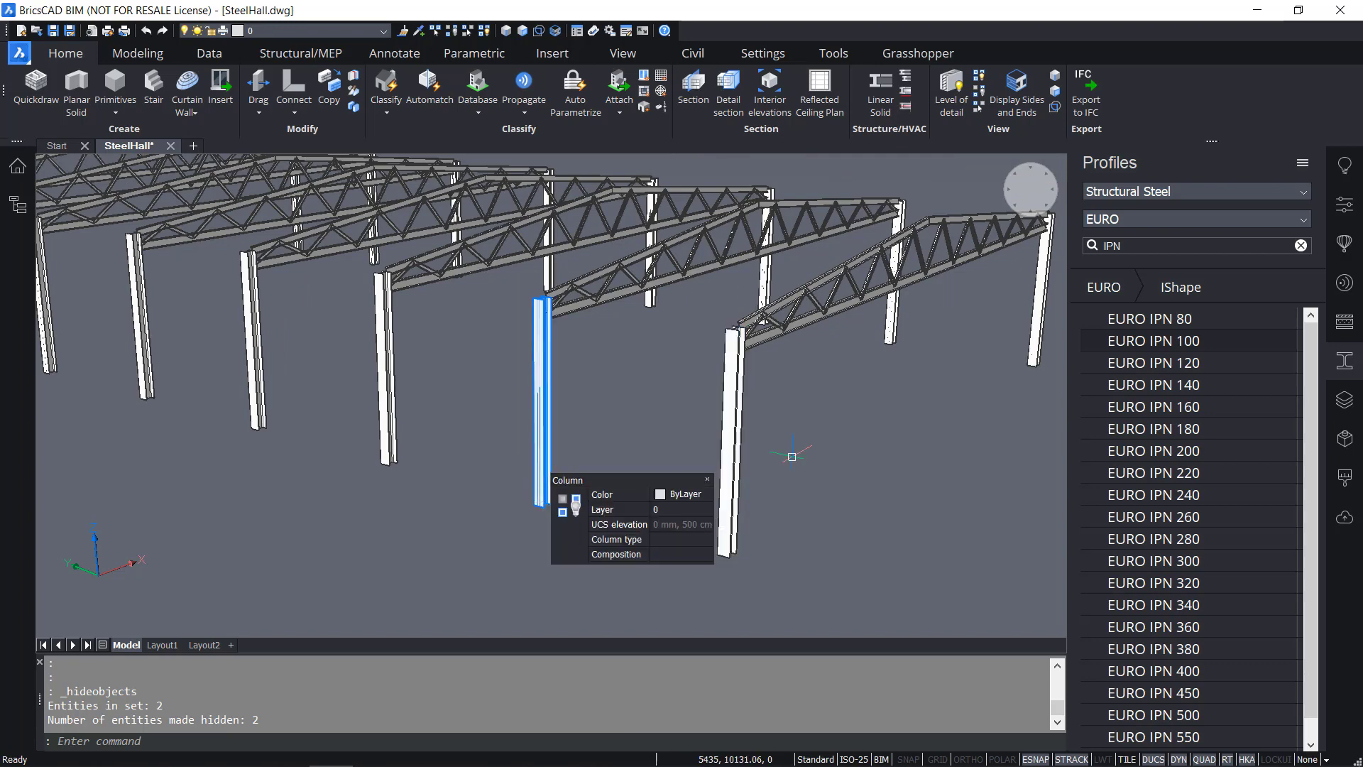
pyautogui.press('Escape')
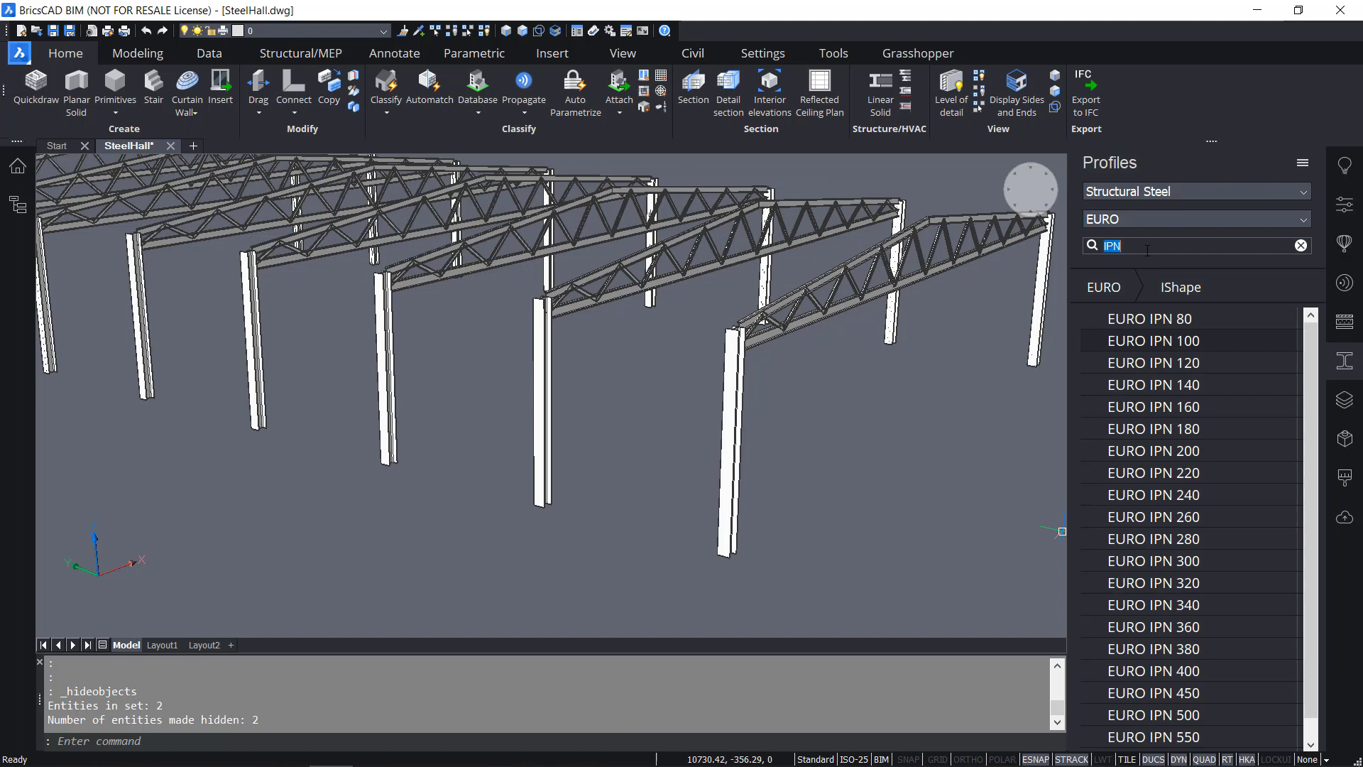
# Search the EURO profiles for UPN and bring the EURO UPN 120 profile from the UShape group into the model
pyautogui.write('UP')
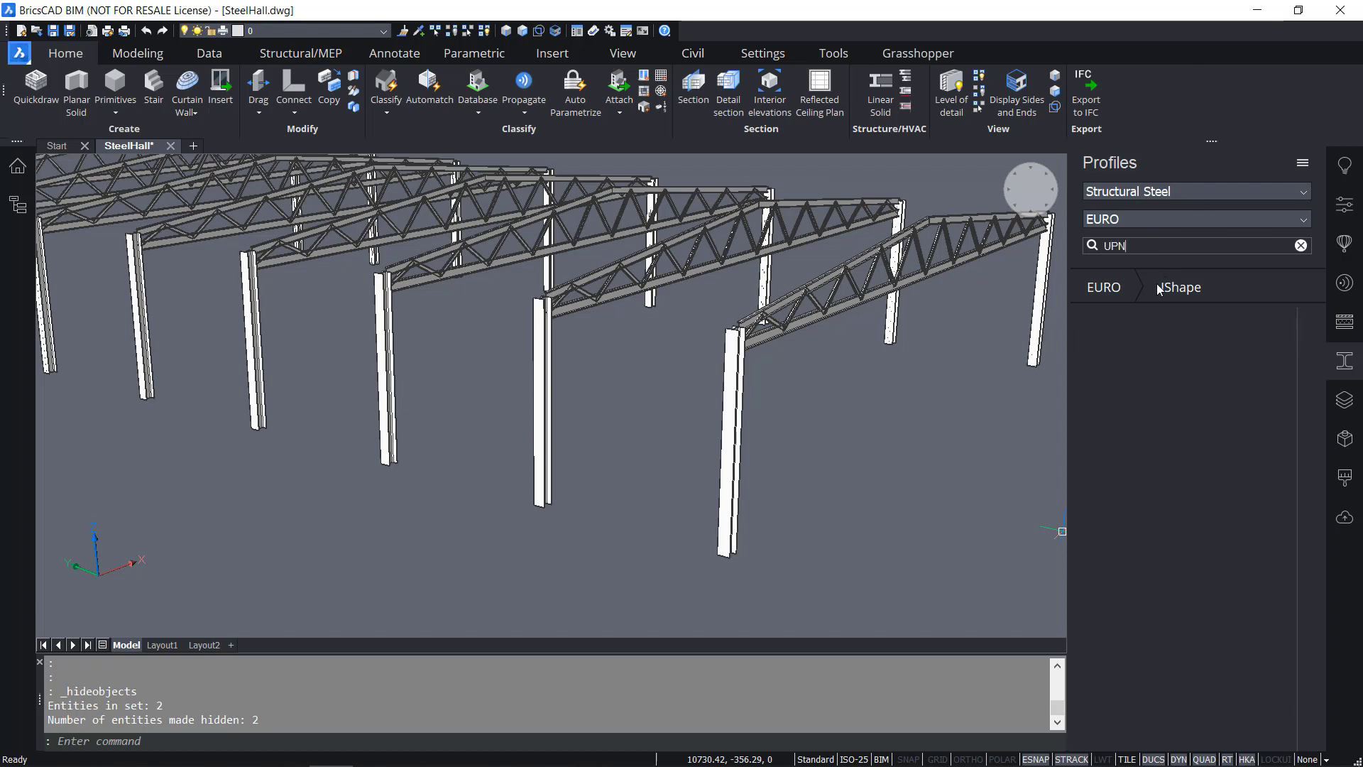
pyautogui.click(1105, 288)
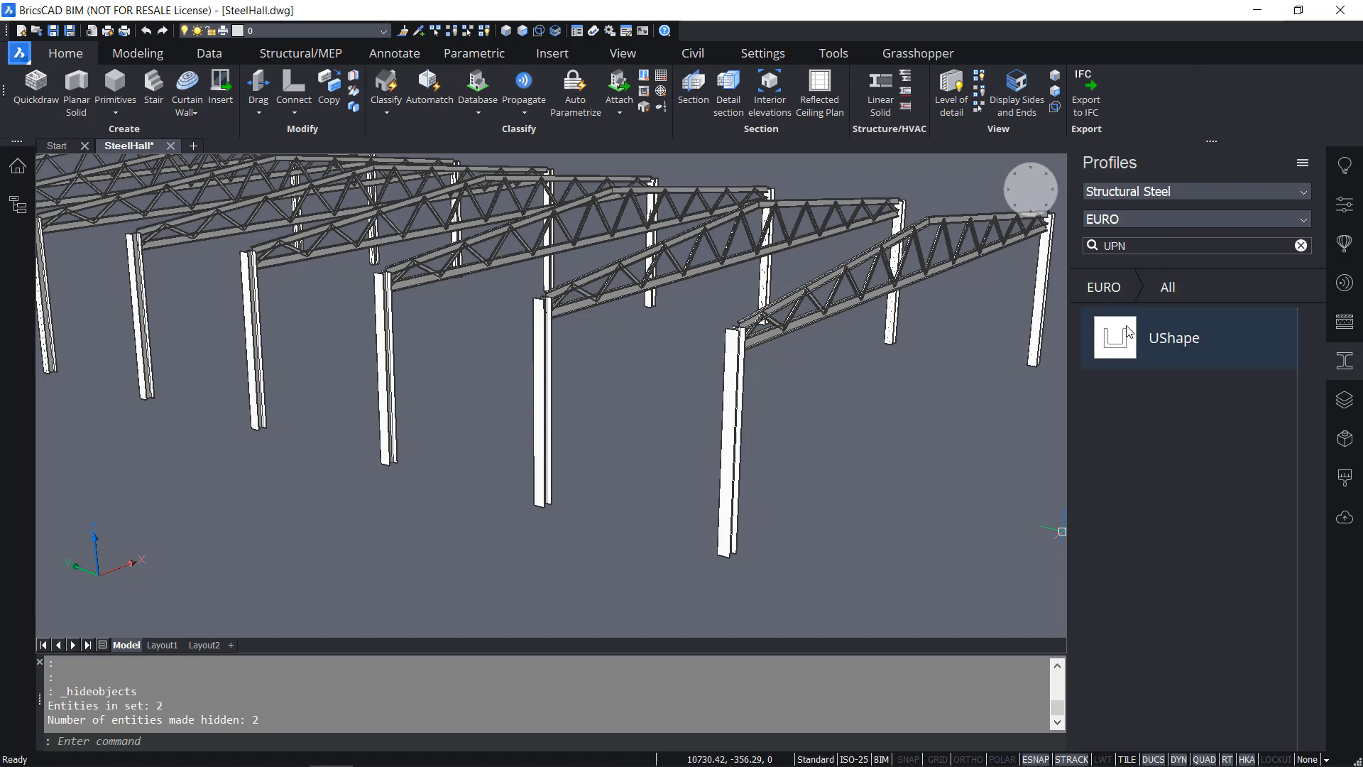
pyautogui.click(1127, 349)
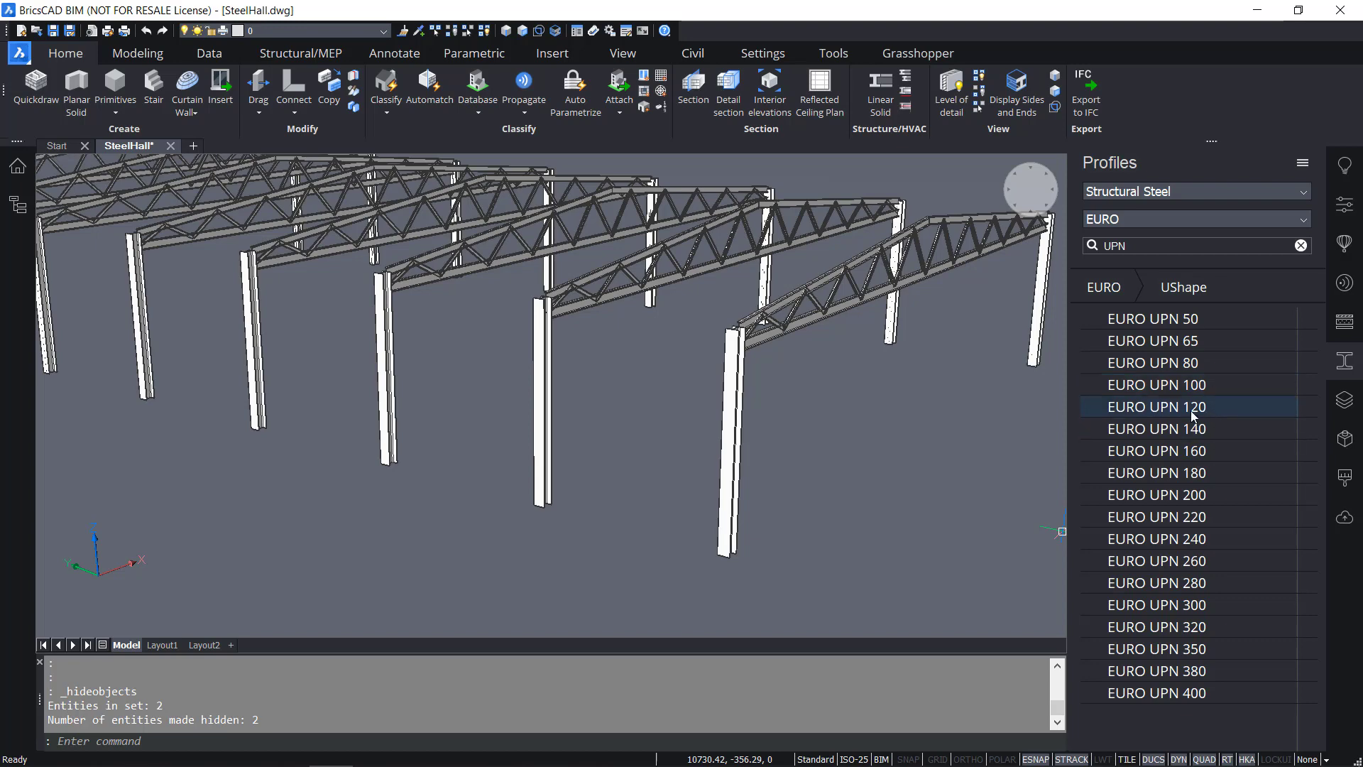
pyautogui.moveTo(1192, 416); pyautogui.dragTo(1106, 412)
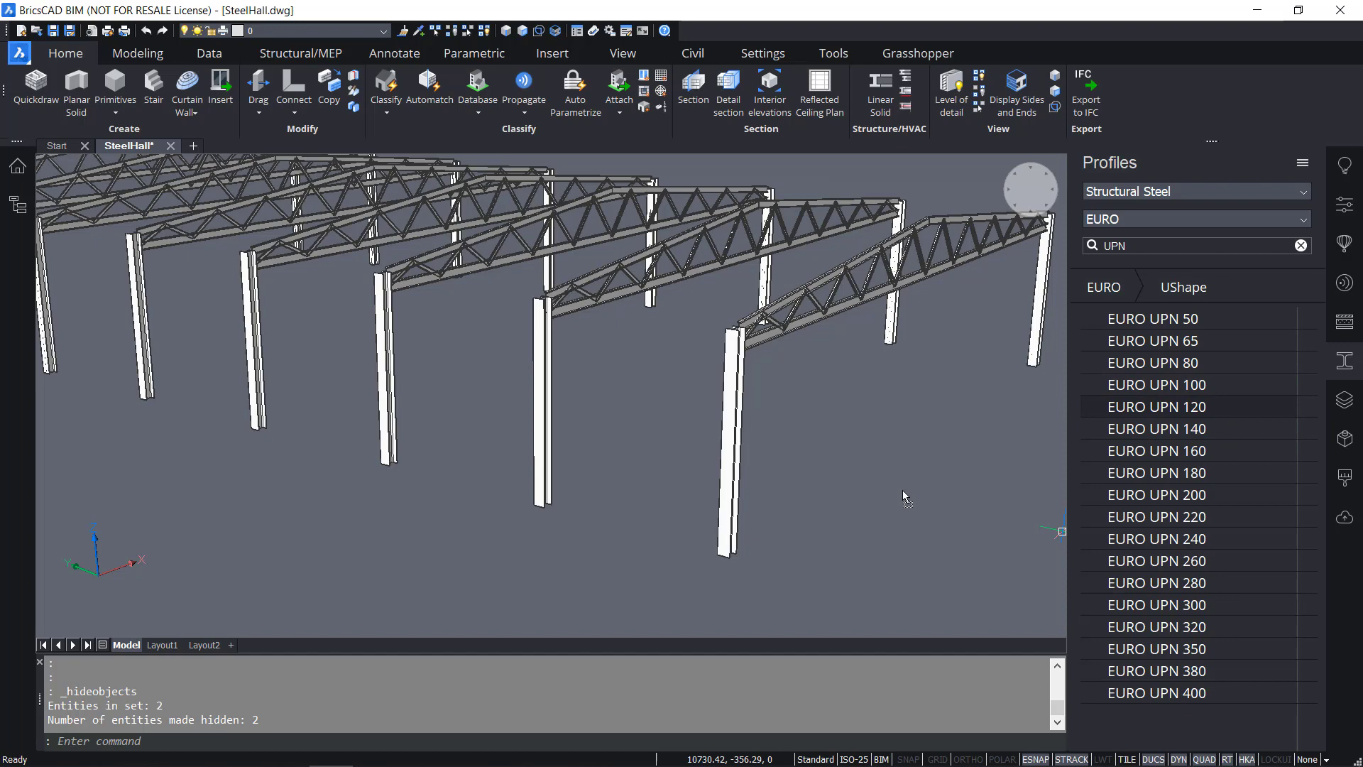
pyautogui.moveTo(903, 493); pyautogui.dragTo(902, 493)
# Set the UPN 120 member's start point at the midpoint of the corner column's outer base edge
pyautogui.scroll(5, 738, 582)
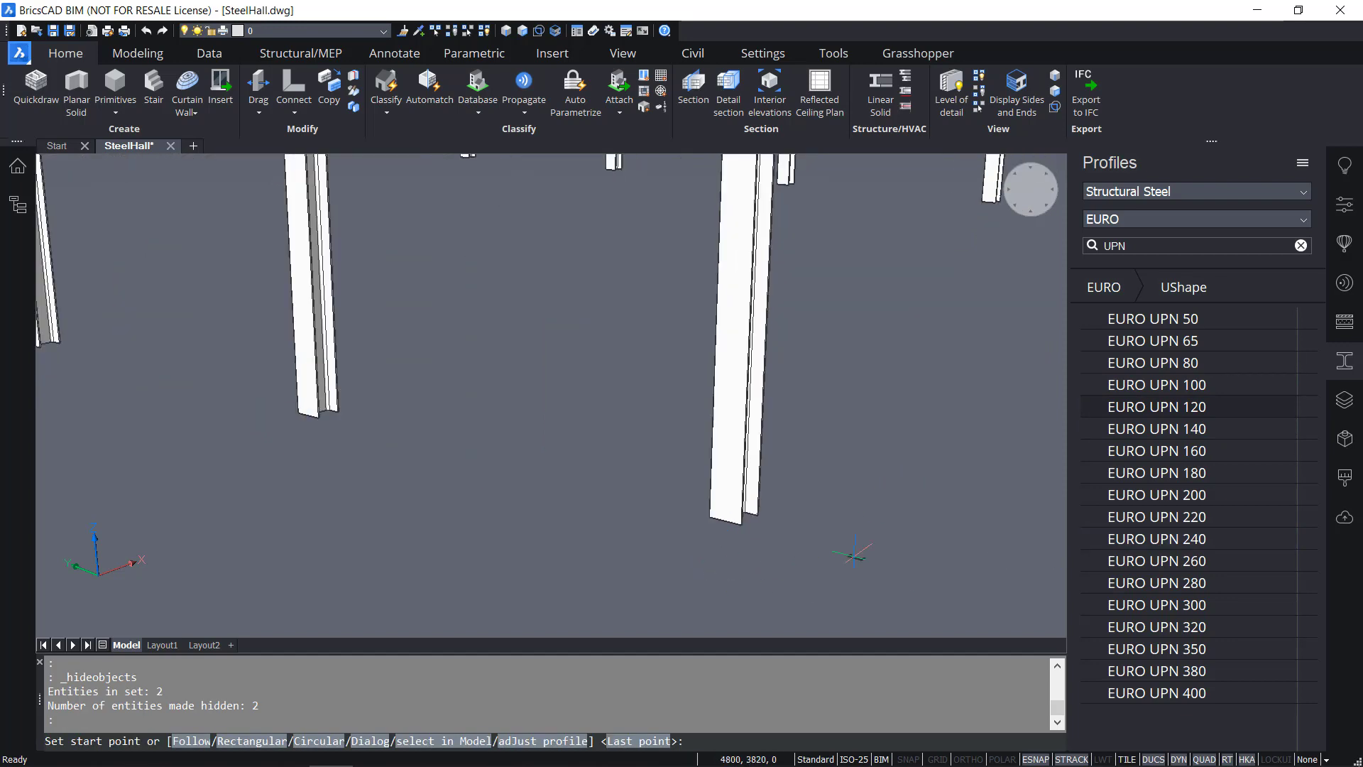
pyautogui.scroll(4, 717, 487)
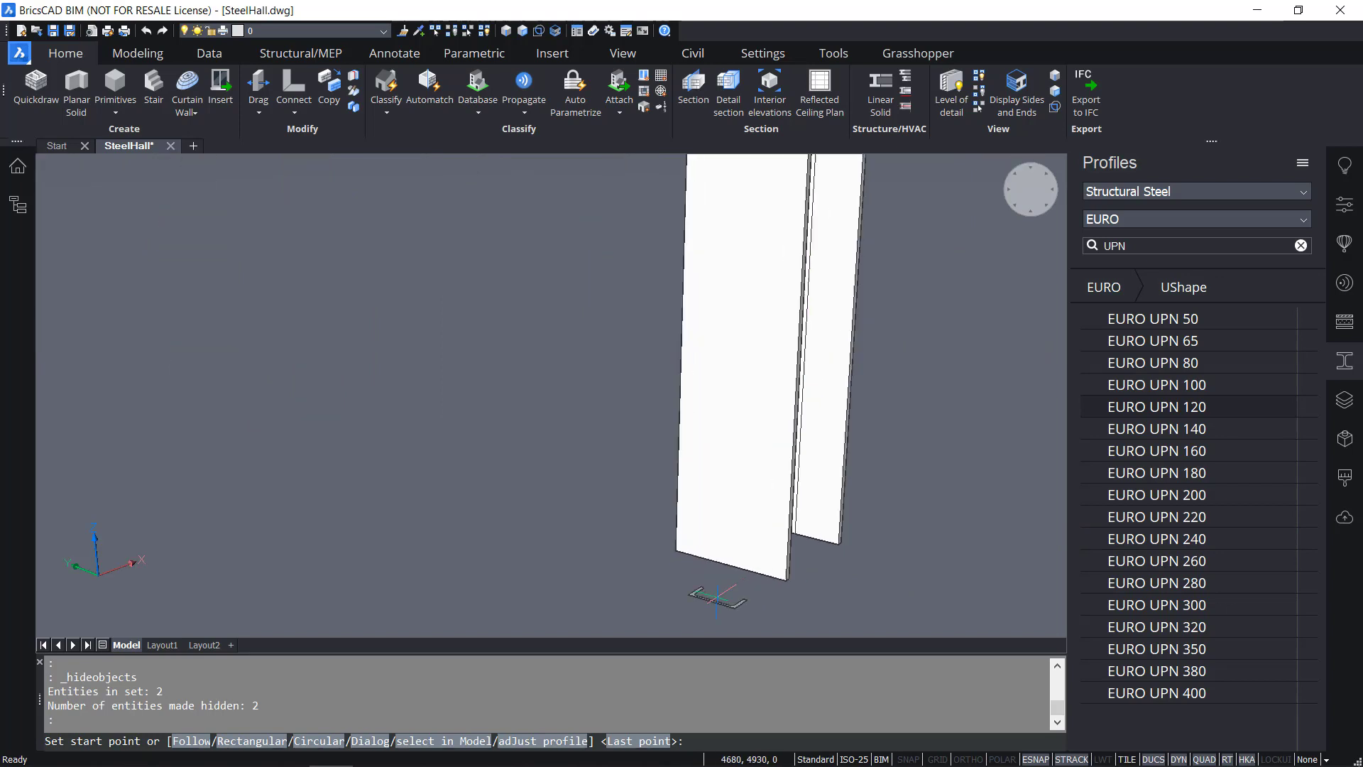
pyautogui.scroll(1, 722, 598)
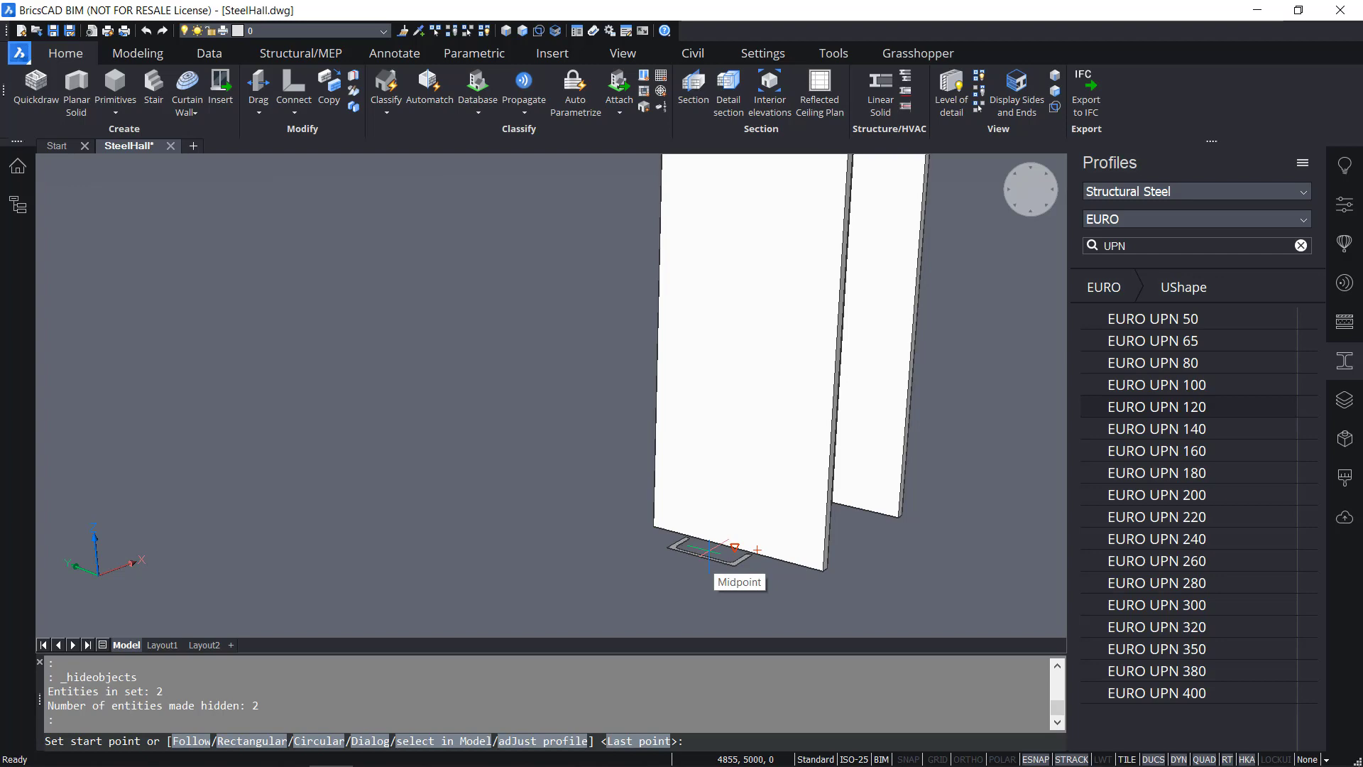
pyautogui.click(709, 551)
# Finish the UPN 120 member at the midpoint of the neighbouring column's outer base edge and end the placement
pyautogui.keyDown('shift'); pyautogui.moveTo(448, 550); pyautogui.dragTo(369, 528, button='middle'); pyautogui.keyUp('shift')
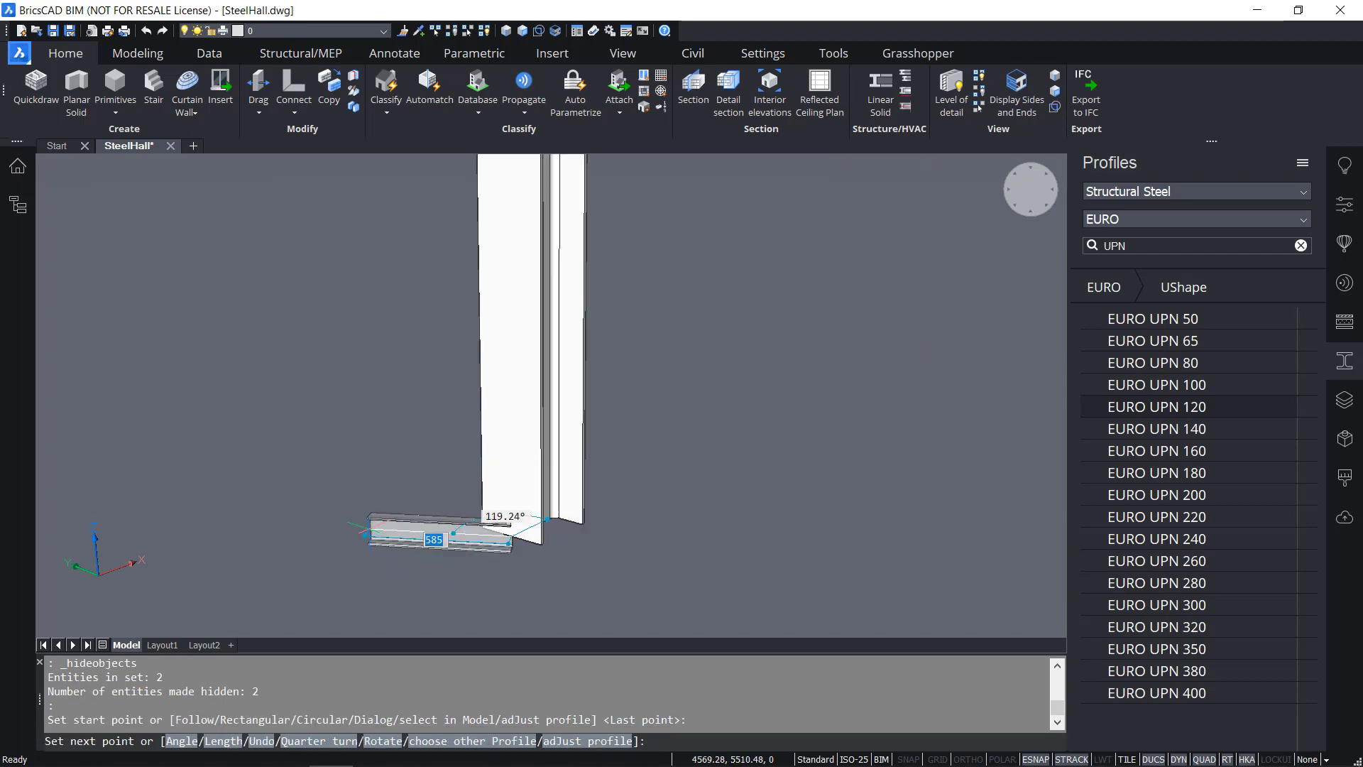
pyautogui.scroll(-4, 368, 529)
pyautogui.moveTo(283, 514); pyautogui.dragTo(735, 514, button='middle')
pyautogui.scroll(1, 576, 466)
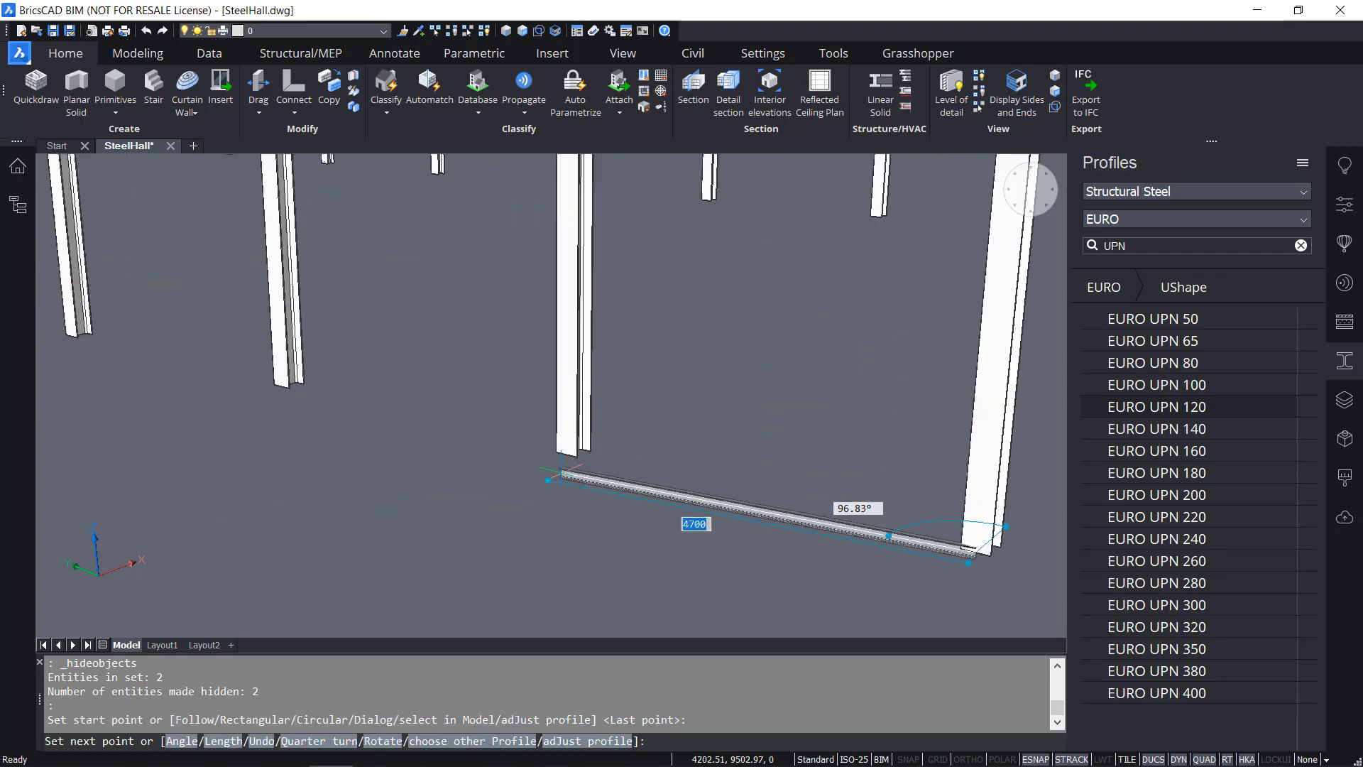
pyautogui.scroll(1, 1044, 529)
pyautogui.scroll(3, 565, 451)
pyautogui.scroll(1, 579, 468)
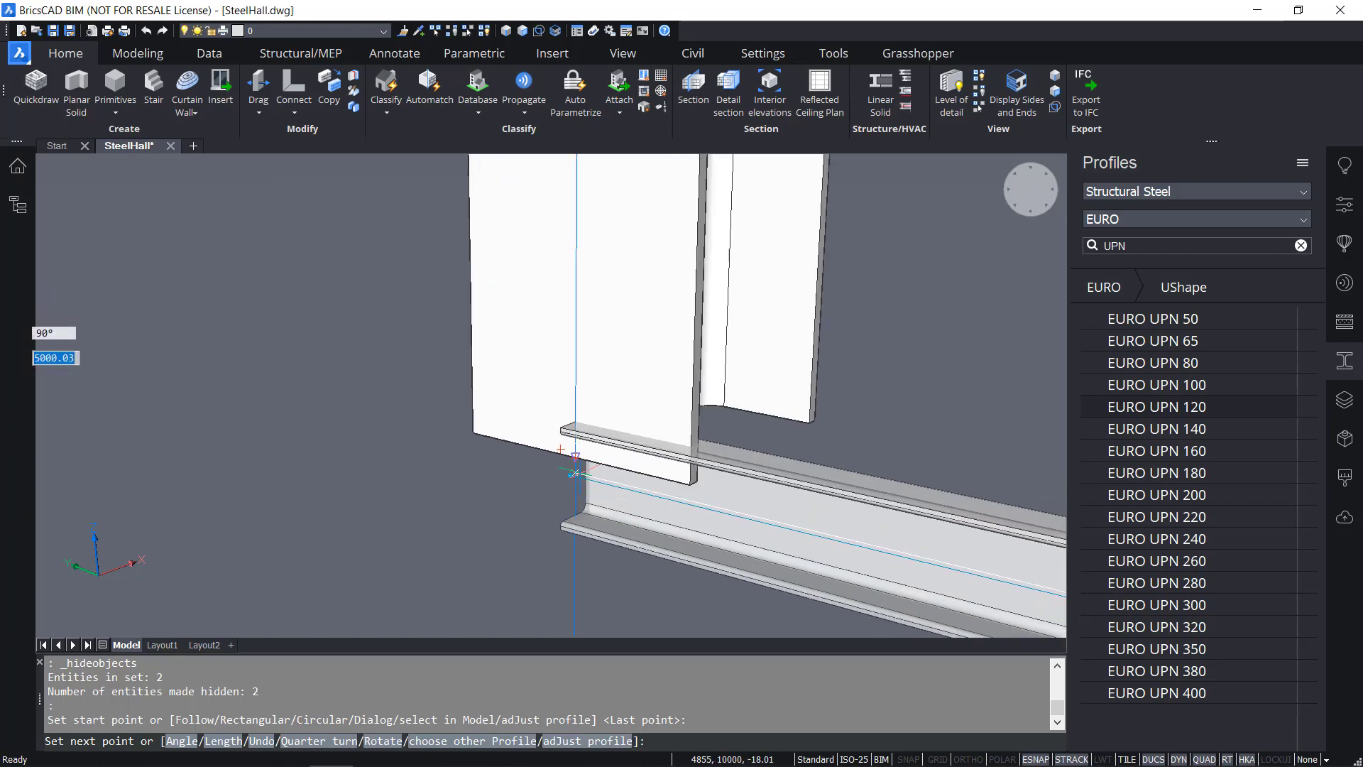
pyautogui.scroll(5, 575, 472)
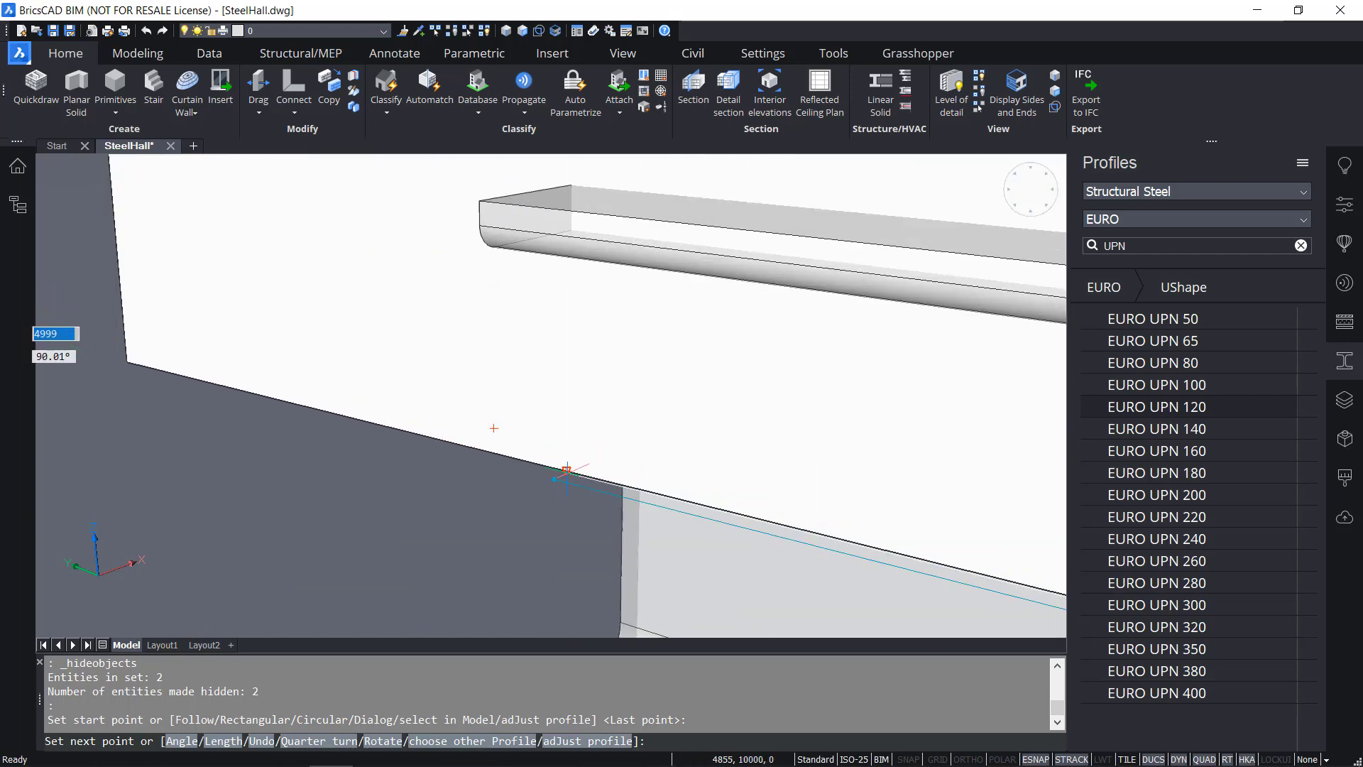
pyautogui.click(568, 465)
pyautogui.scroll(-8, 625, 470)
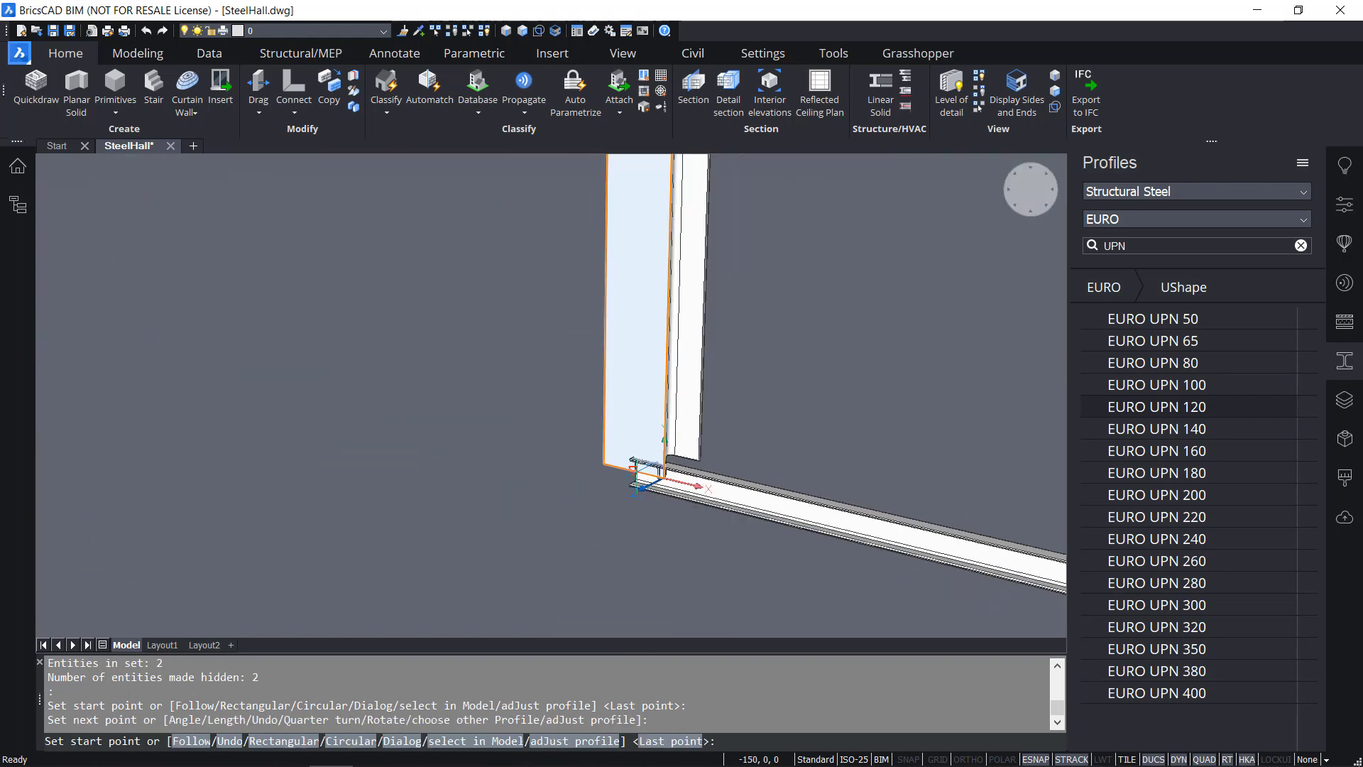
pyautogui.scroll(-4, 668, 466)
pyautogui.moveTo(870, 533); pyautogui.dragTo(419, 500, button='middle')
pyautogui.scroll(4, 561, 526)
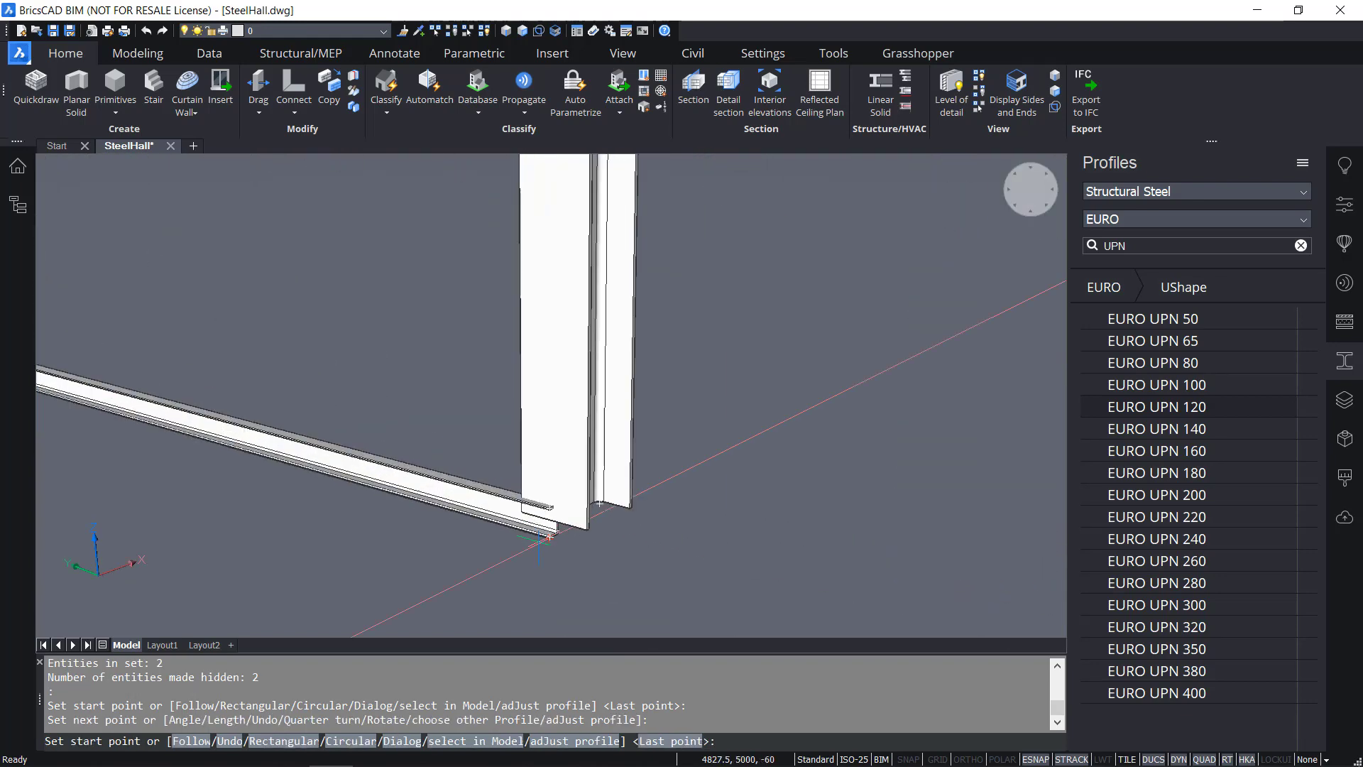
pyautogui.scroll(2, 549, 536)
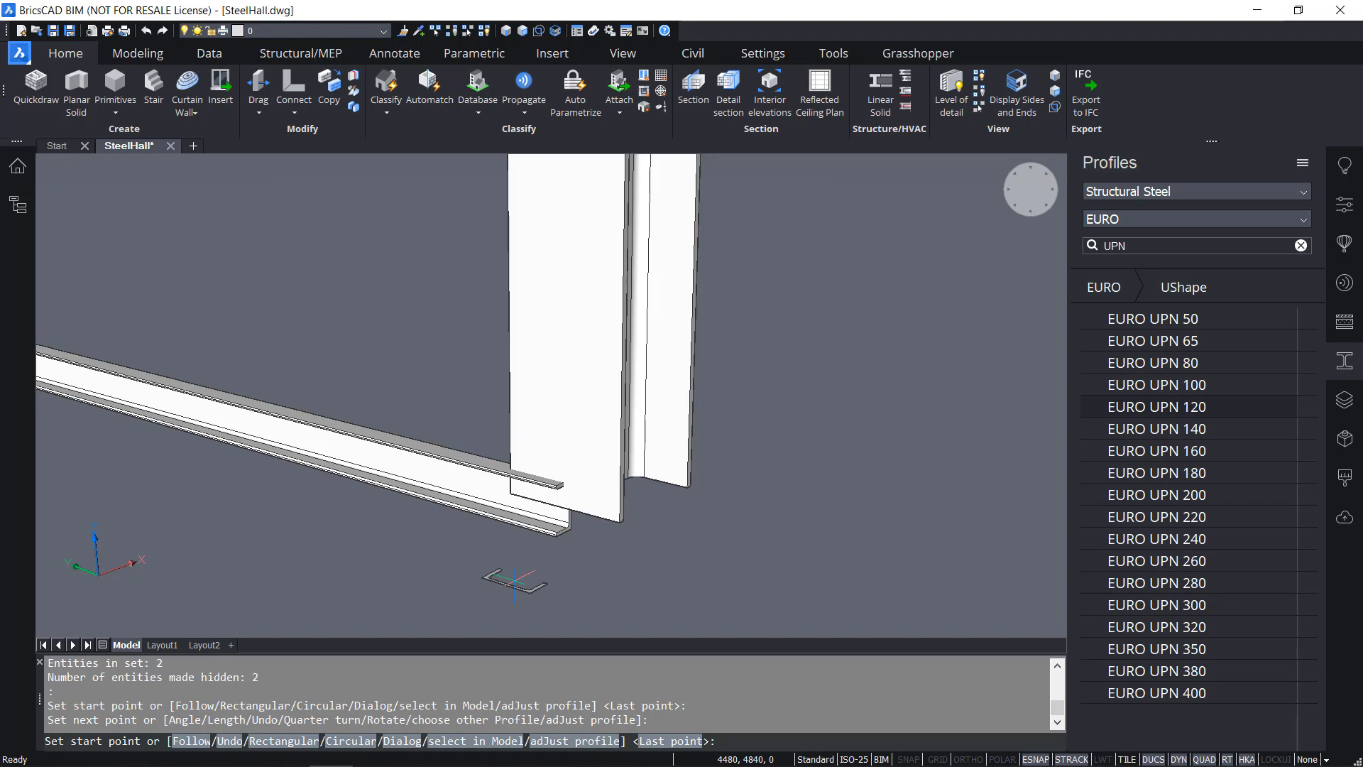
pyautogui.press('Escape')
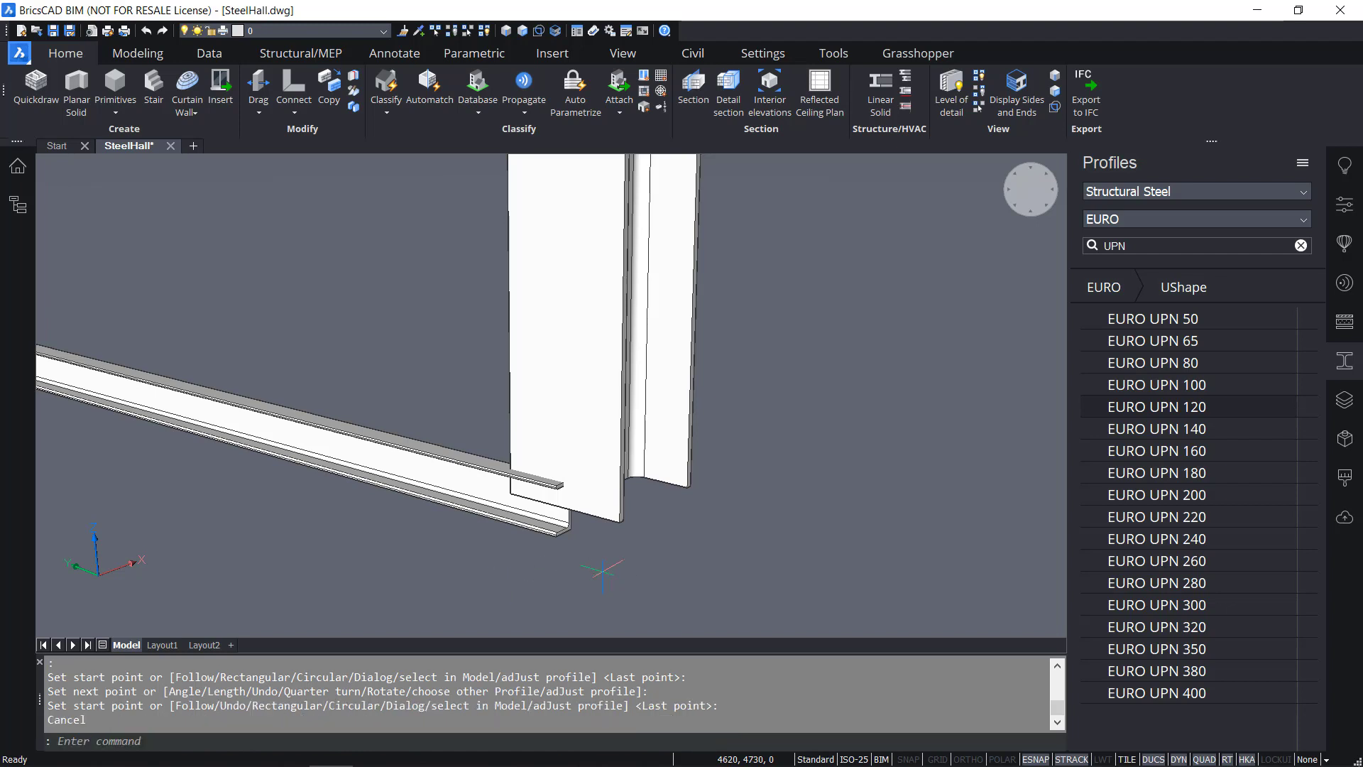
# Add an eccentricity to the UPN 120 member with MiddleRight as its base location, so it sits against the columns' outer faces
pyautogui.scroll(-3, 603, 570)
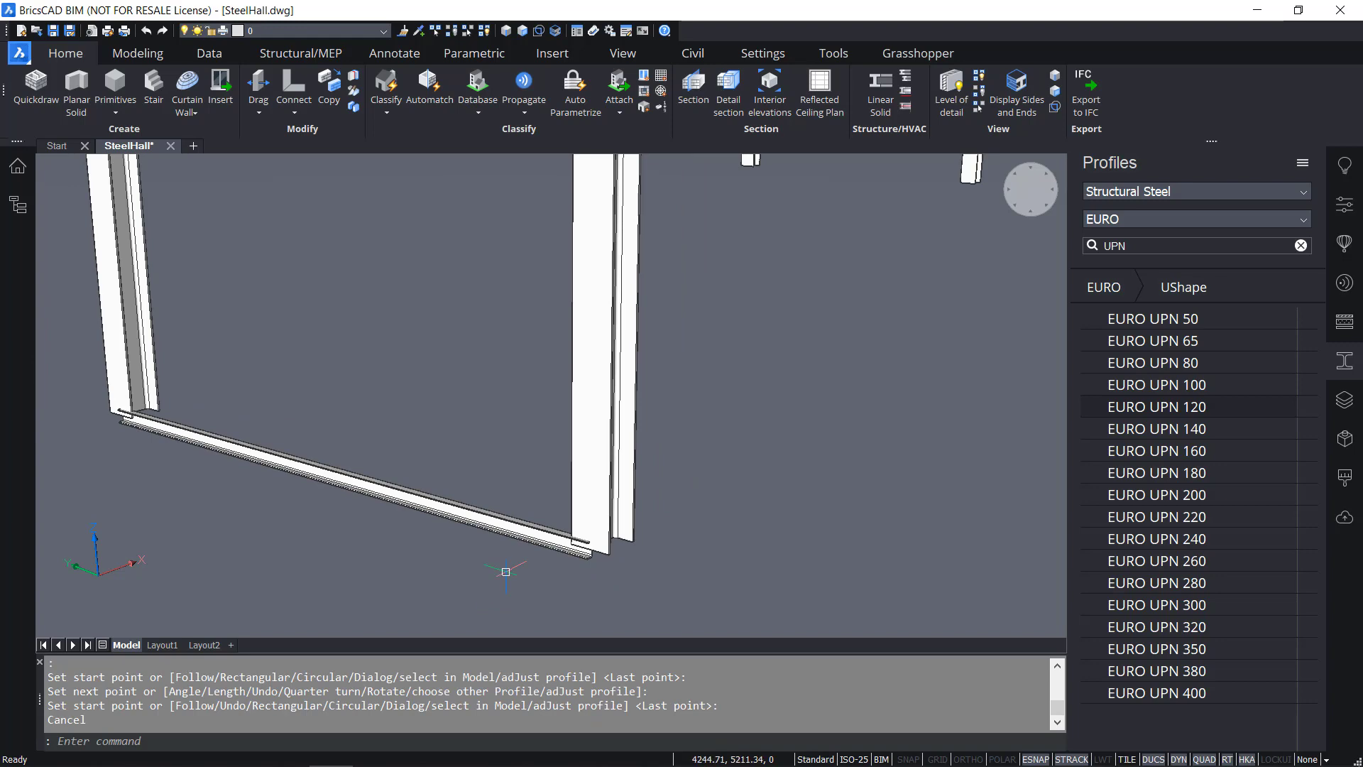
pyautogui.moveTo(511, 572); pyautogui.dragTo(735, 558, button='middle')
pyautogui.scroll(5, 710, 541)
pyautogui.scroll(-4, 655, 553)
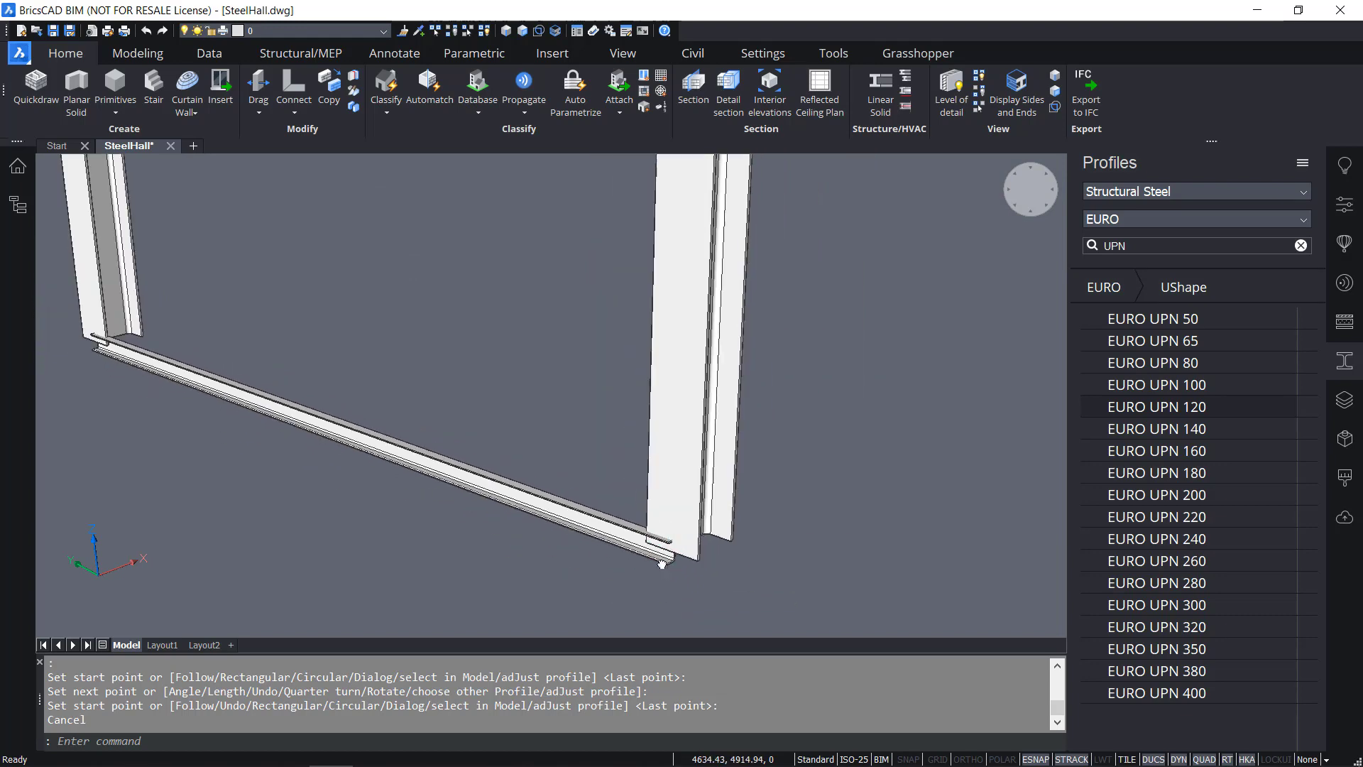
pyautogui.click(617, 560)
pyautogui.click(564, 501)
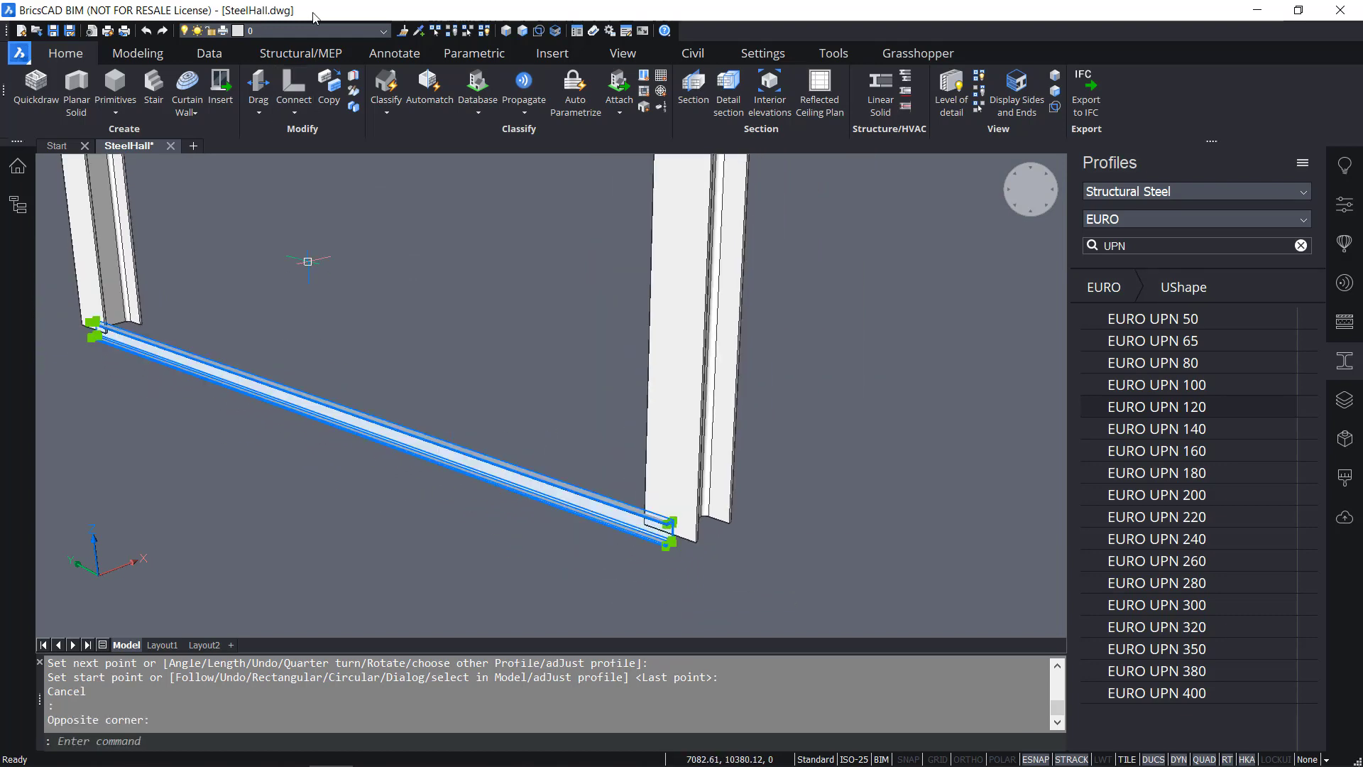
pyautogui.click(323, 60)
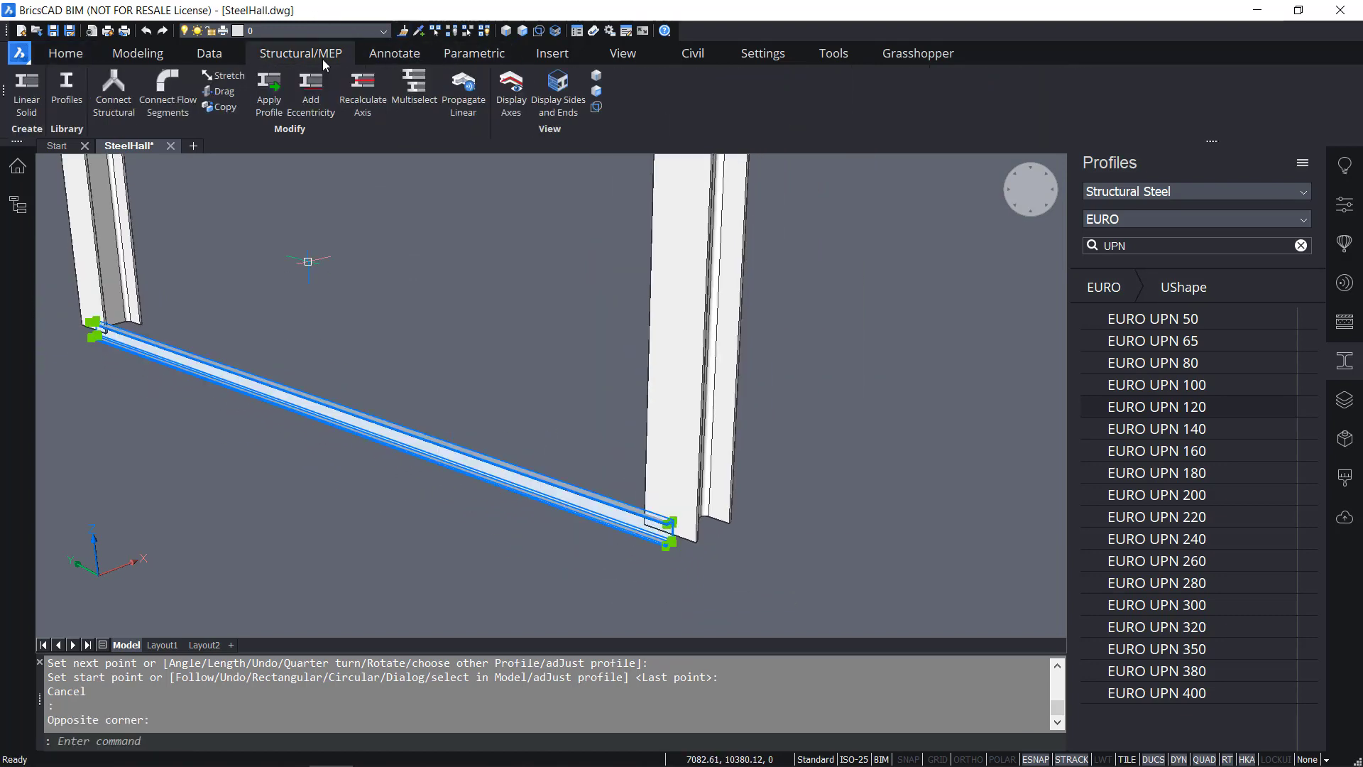
pyautogui.click(317, 101)
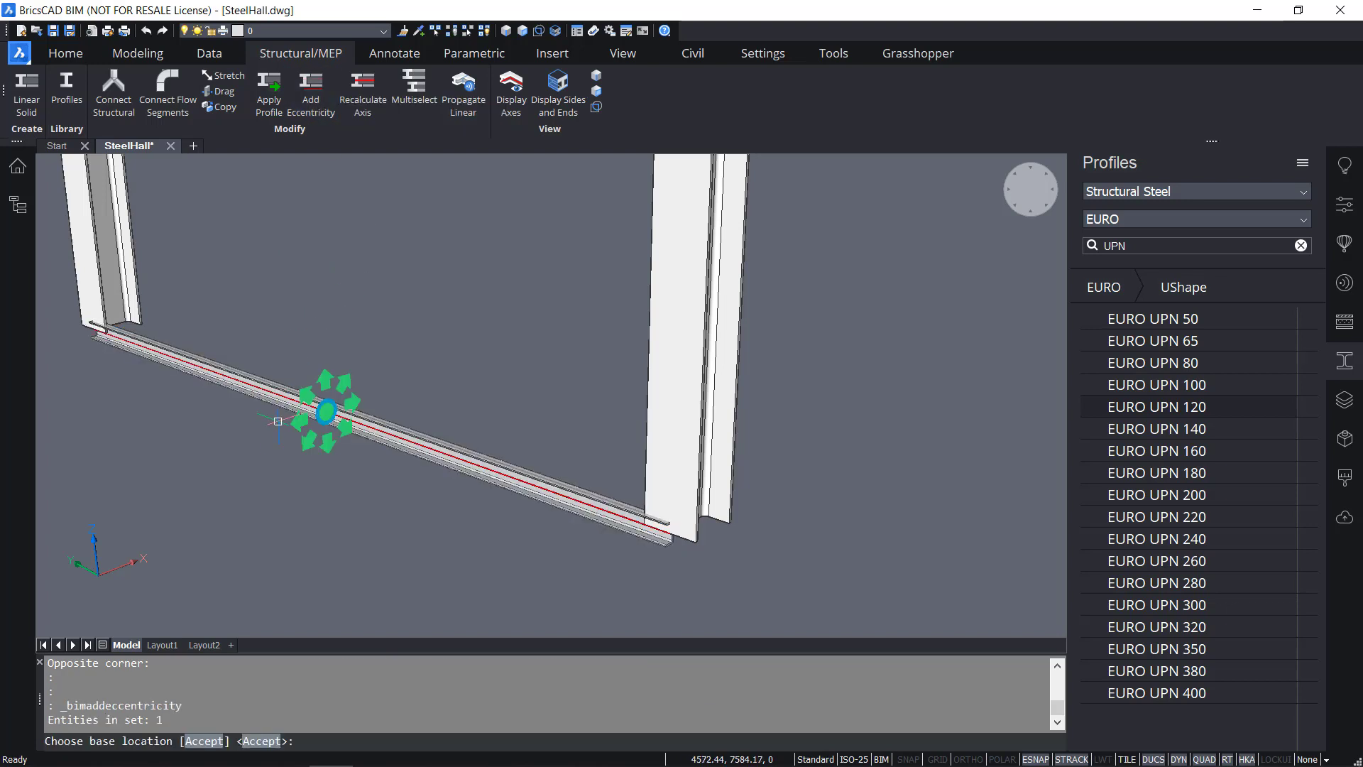
pyautogui.click(302, 429)
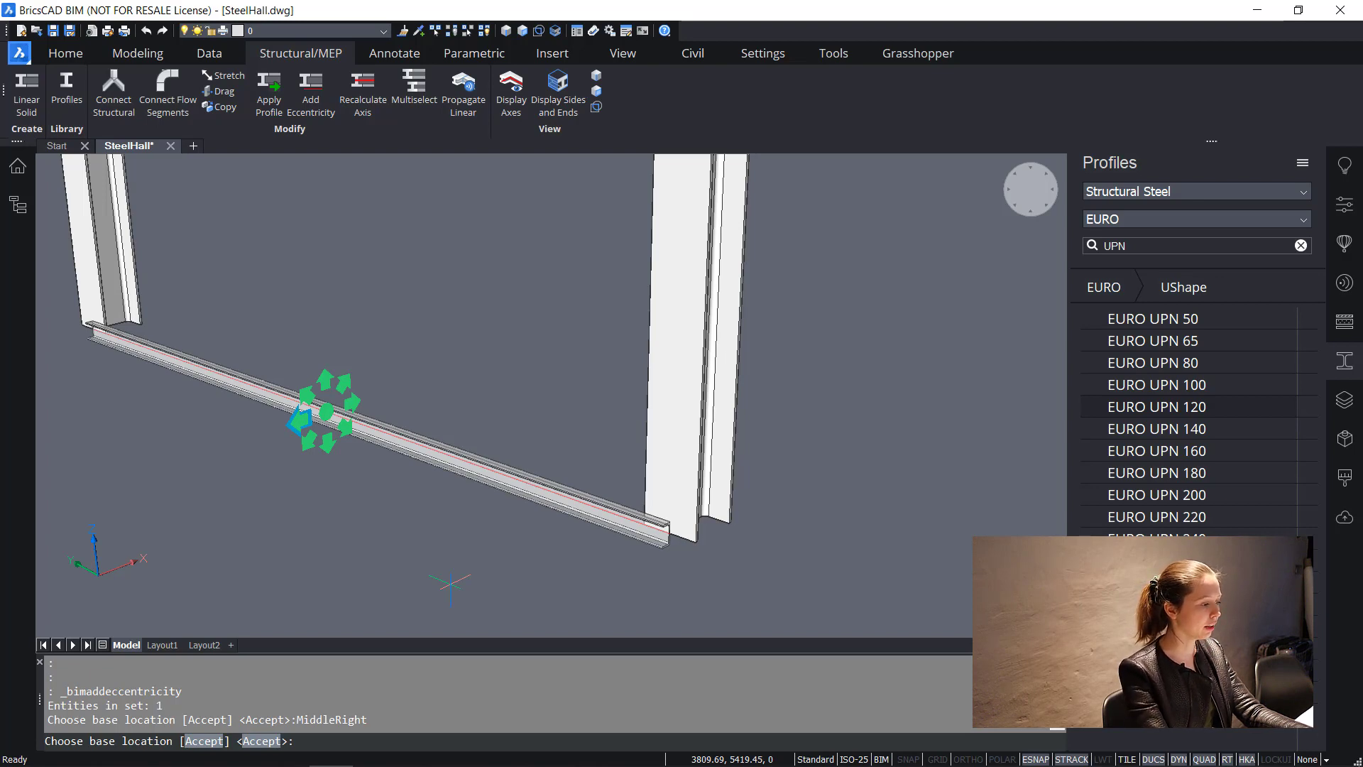
pyautogui.press('Return')
pyautogui.scroll(5, 618, 540)
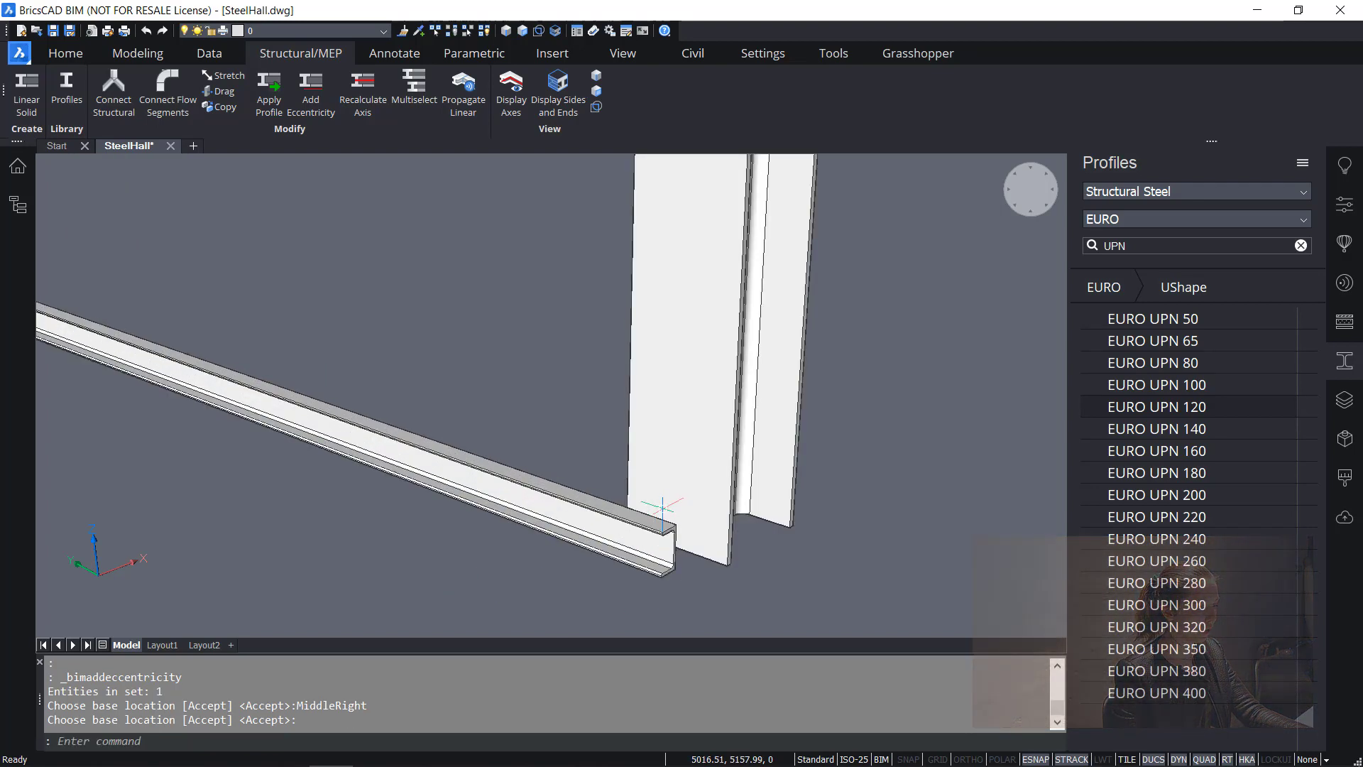
# Move the UPN 120 member vertically upward by 1500 along the two columns
pyautogui.keyDown('shift'); pyautogui.moveTo(618, 540); pyautogui.dragTo(642, 521, button='middle'); pyautogui.keyUp('shift')
pyautogui.scroll(-3, 643, 522)
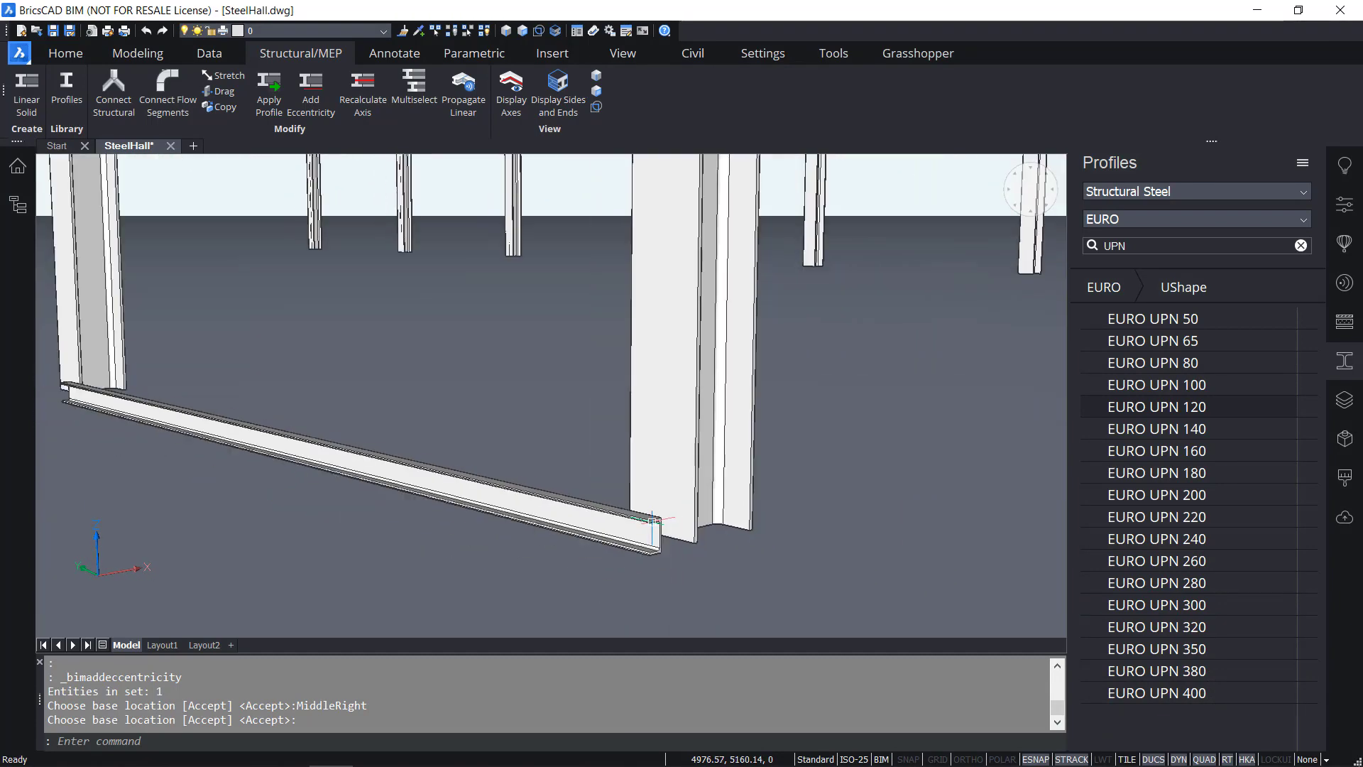
pyautogui.scroll(3, 681, 605)
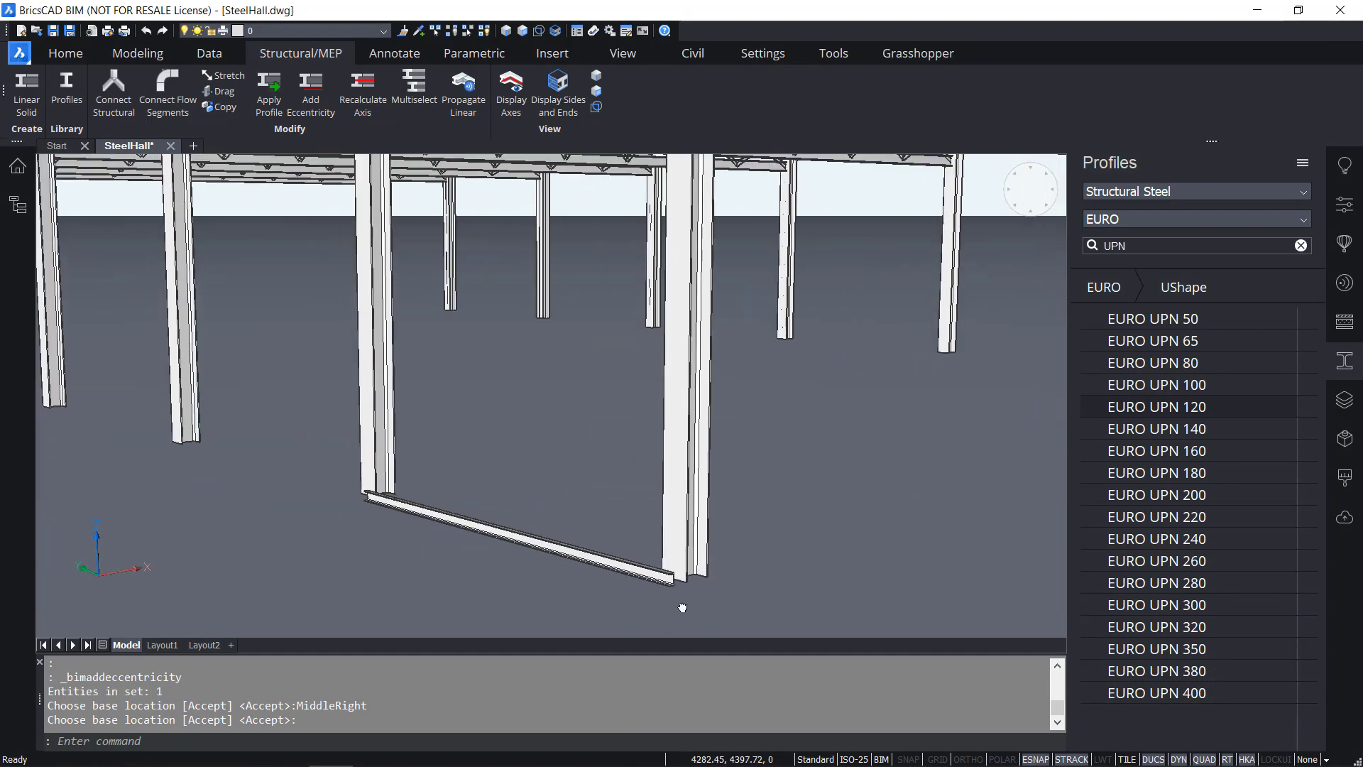
pyautogui.scroll(2, 643, 594)
pyautogui.moveTo(588, 592); pyautogui.dragTo(525, 462)
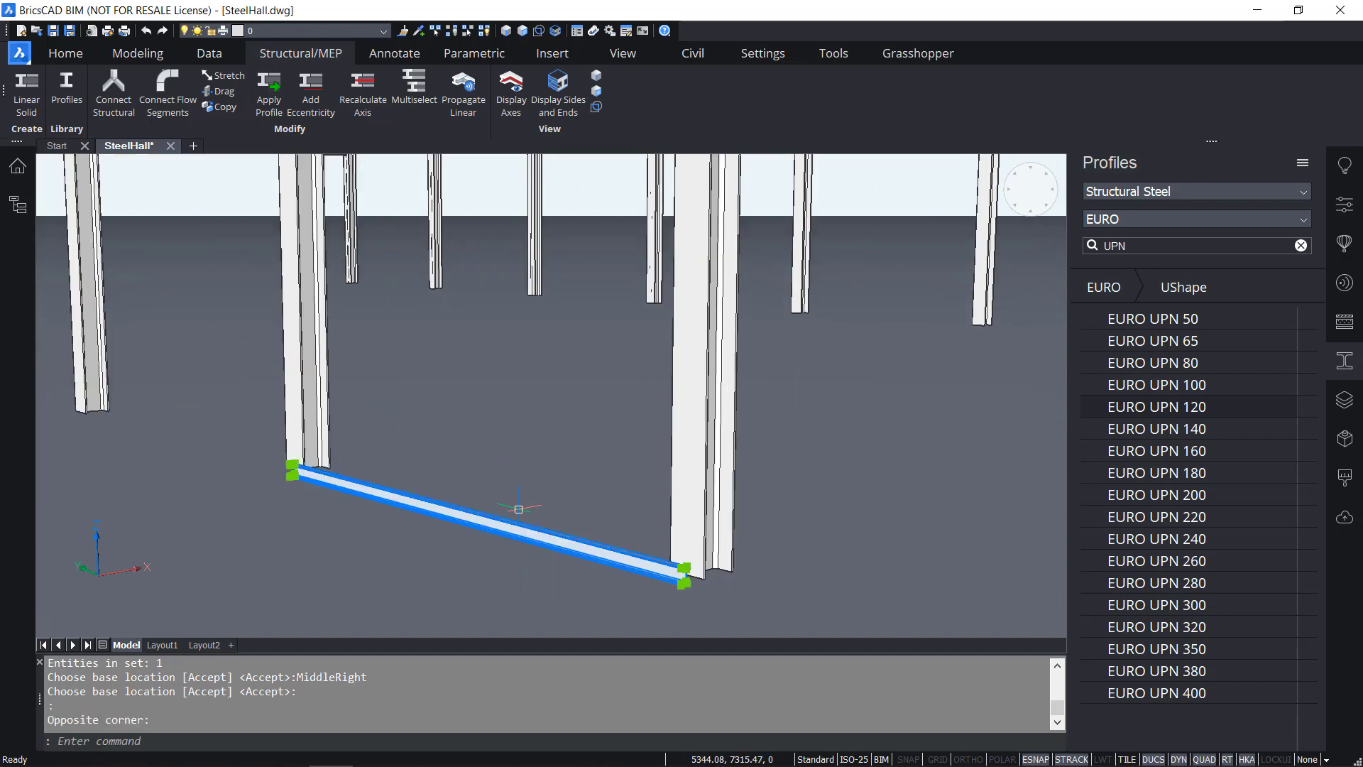
pyautogui.press('Escape')
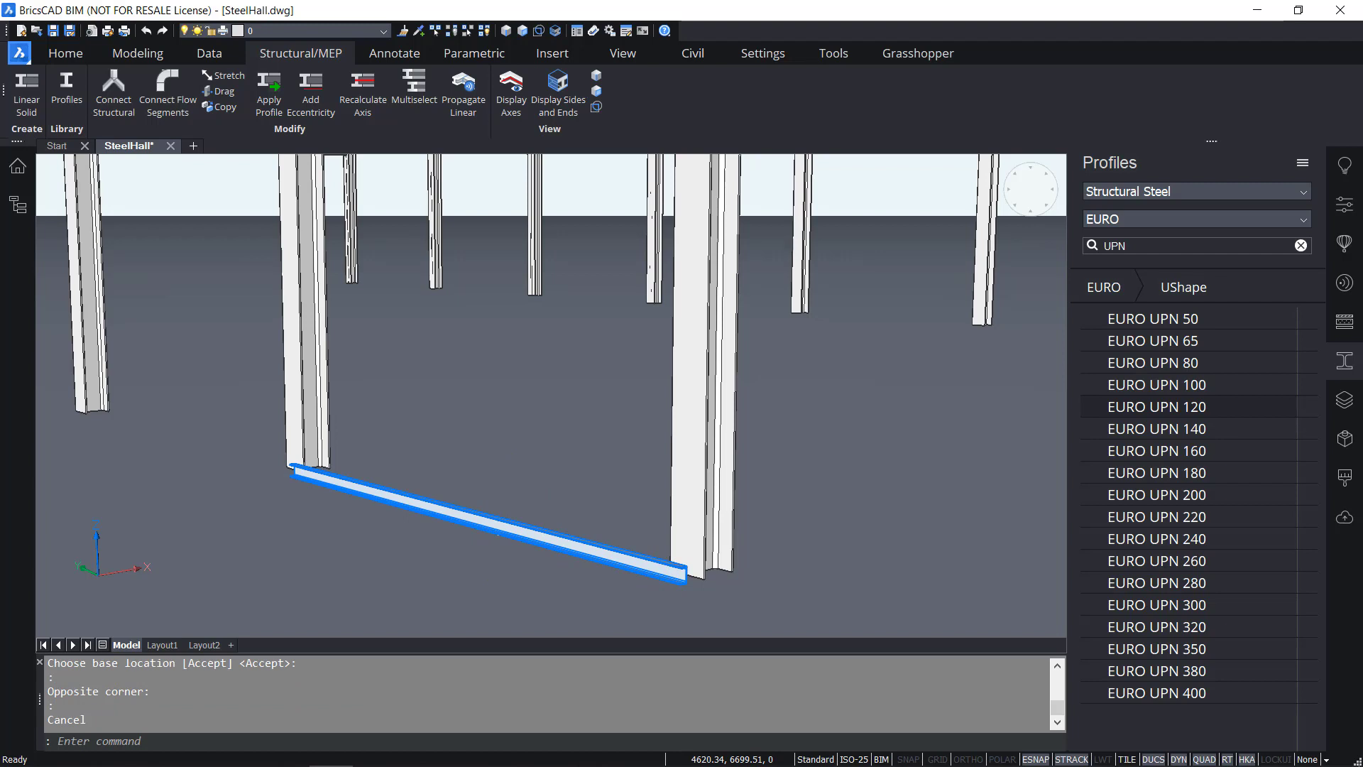
pyautogui.click(498, 534)
pyautogui.moveTo(522, 501); pyautogui.dragTo(522, 353)
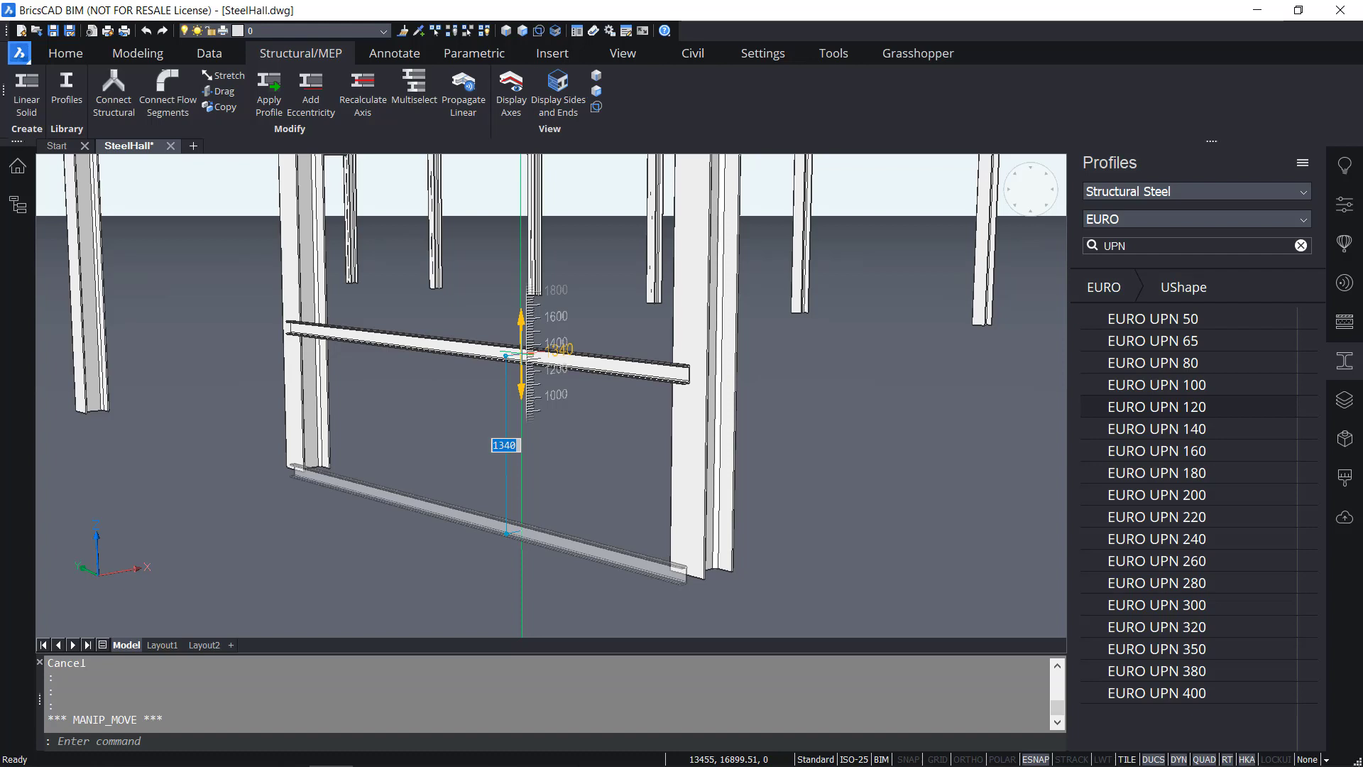
pyautogui.write('1')
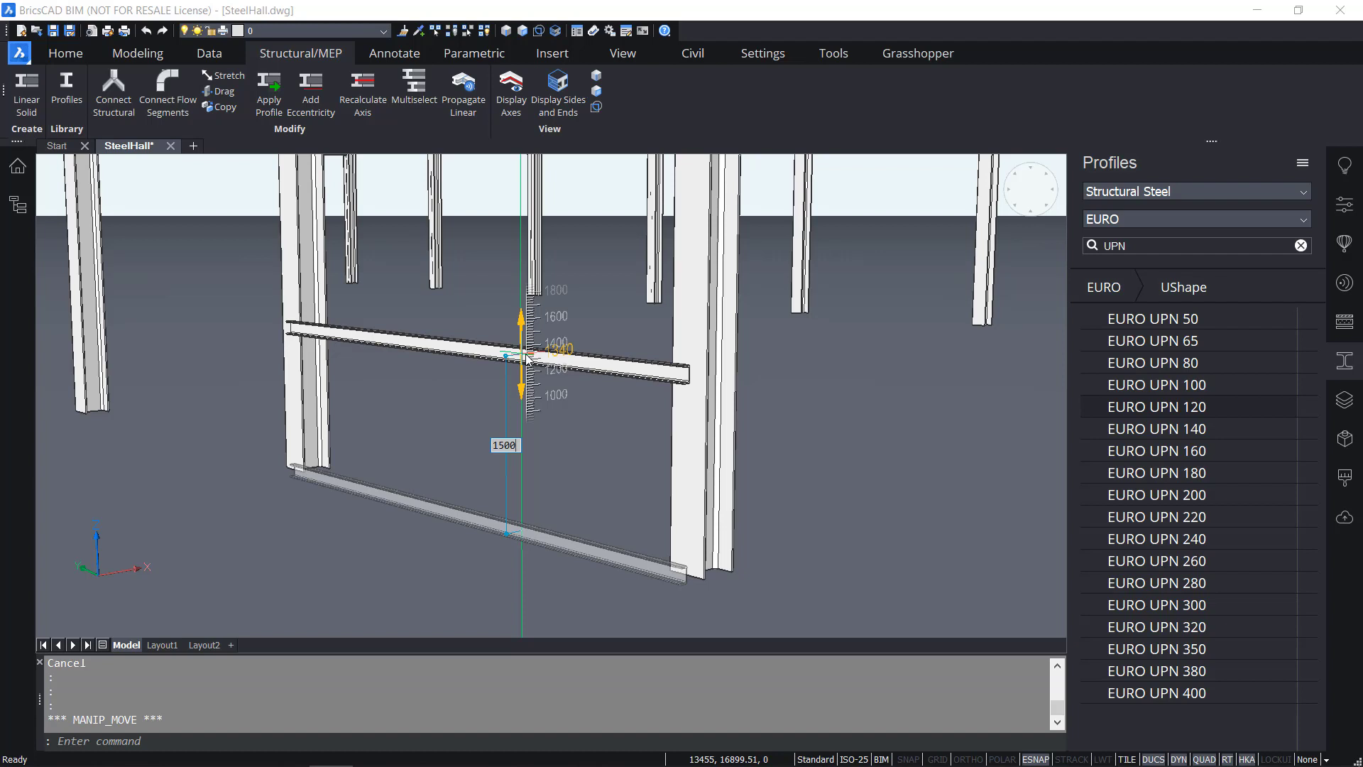
pyautogui.press('Return')
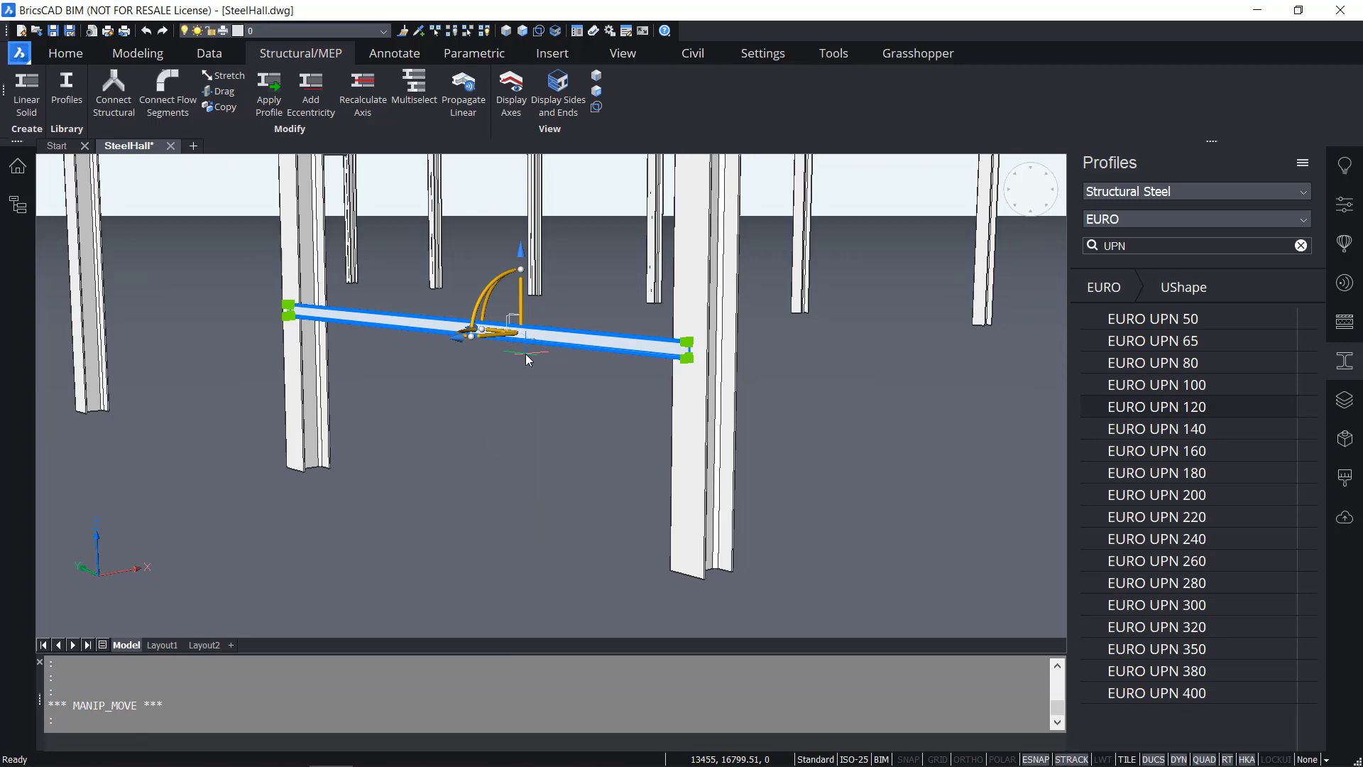
# Copy the UPN 120 member upward in repeated-copies mode at a spacing of 900, placing three copies below the truss
pyautogui.scroll(-4, 525, 353)
pyautogui.moveTo(547, 389); pyautogui.dragTo(623, 486, button='middle')
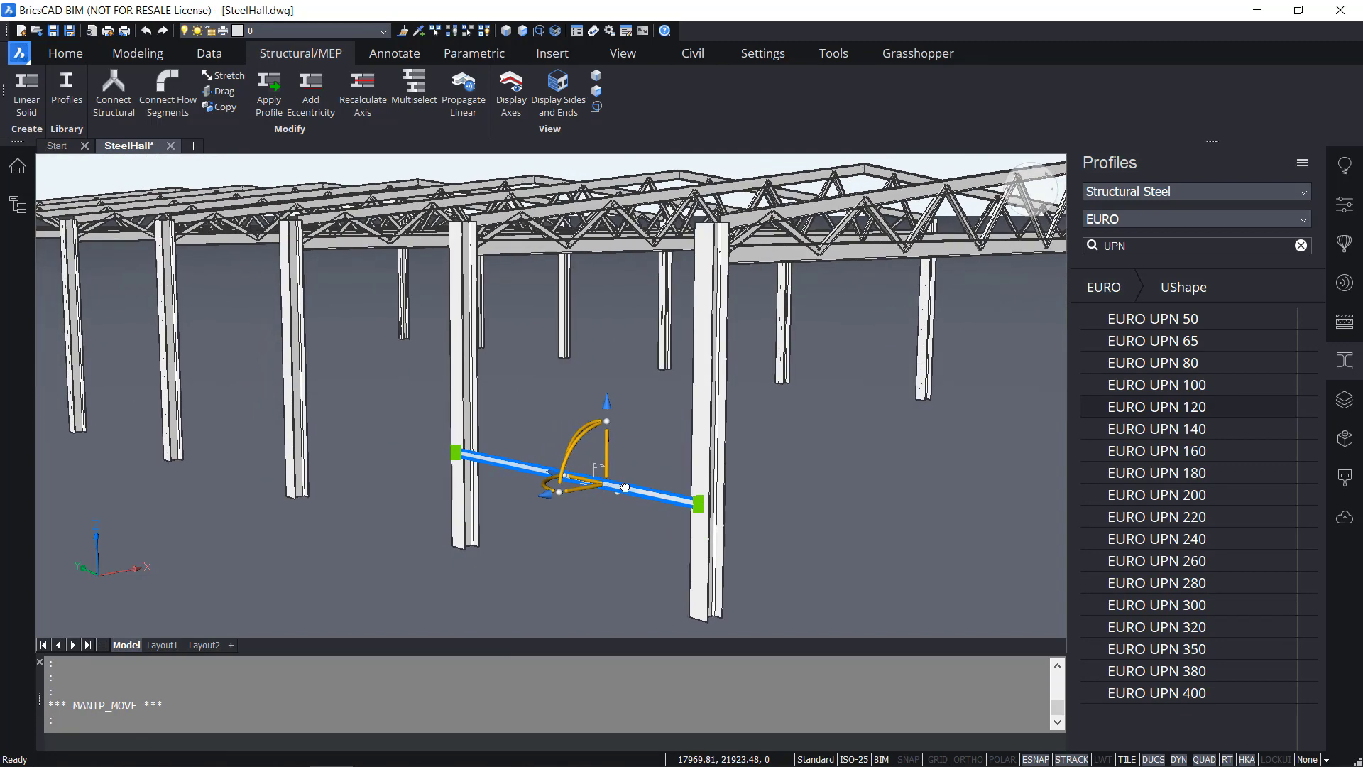
pyautogui.scroll(2, 596, 467)
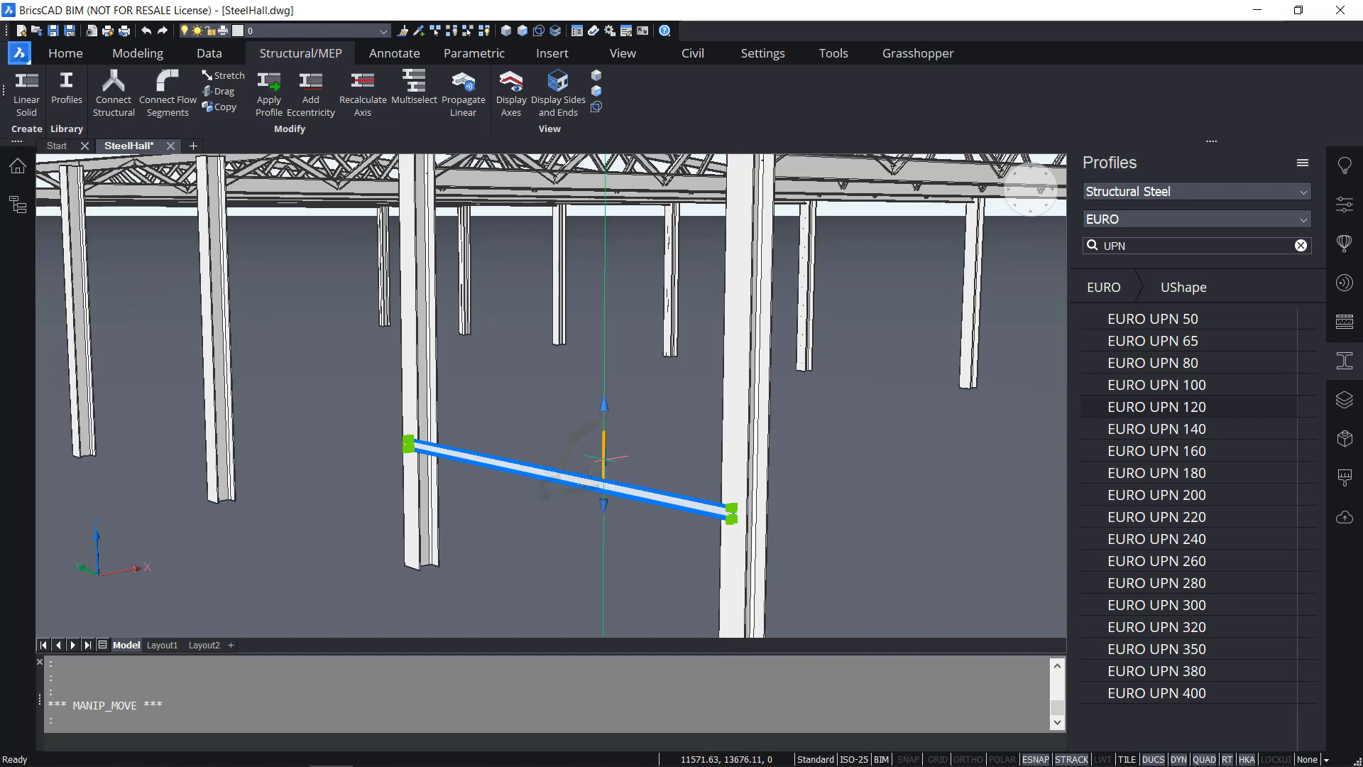
pyautogui.moveTo(603, 446)
pyautogui.mouseDown()
pyautogui.moveTo(605, 369)
pyautogui.moveTo(605, 422)
pyautogui.mouseUp()
pyautogui.press('Return')
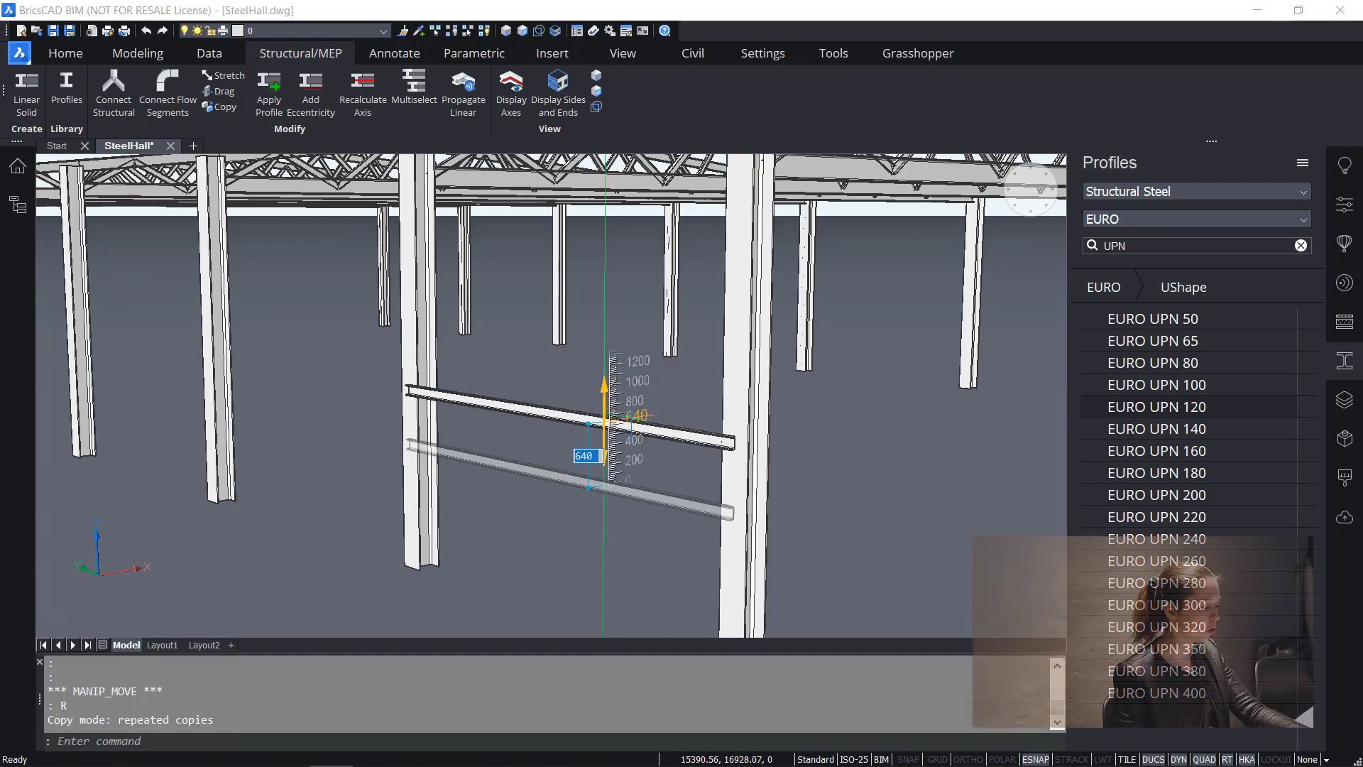
pyautogui.write('900')
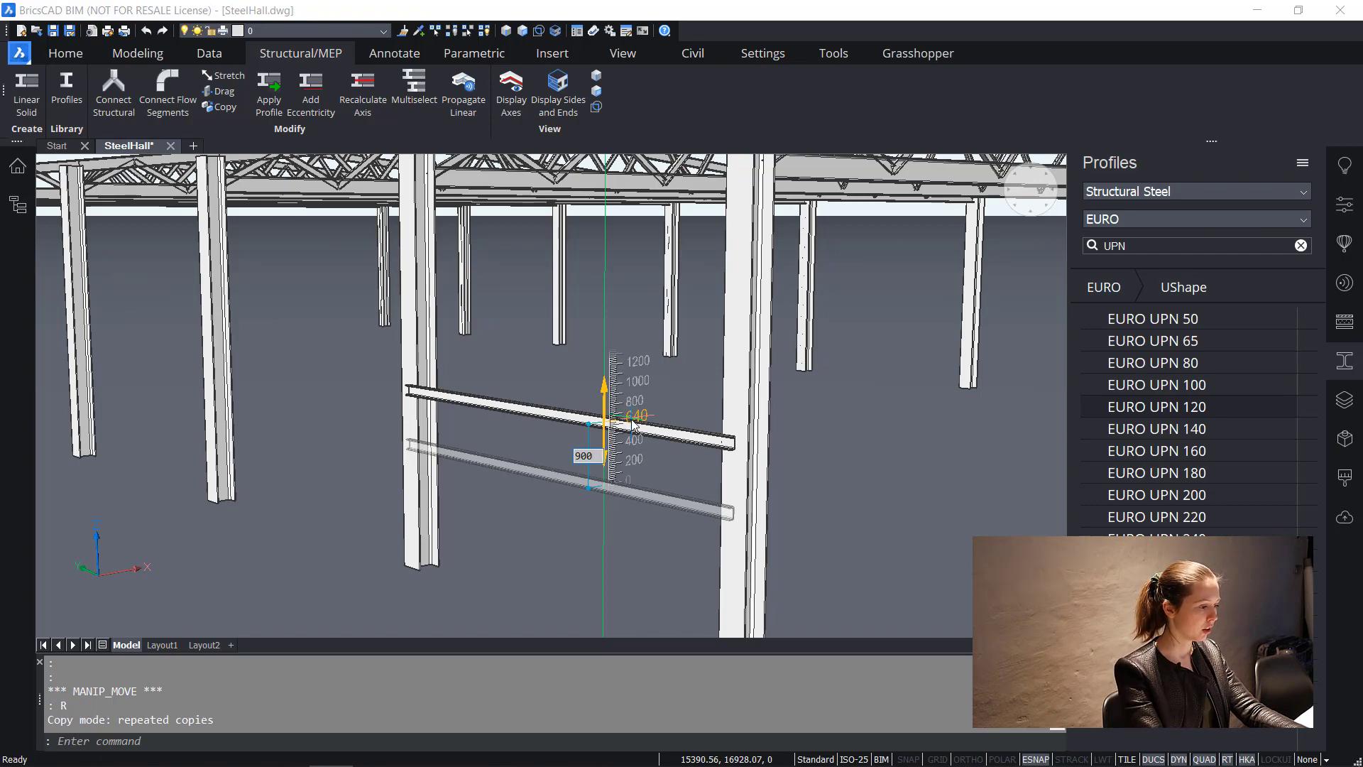
pyautogui.press('Return')
pyautogui.scroll(-3, 609, 277)
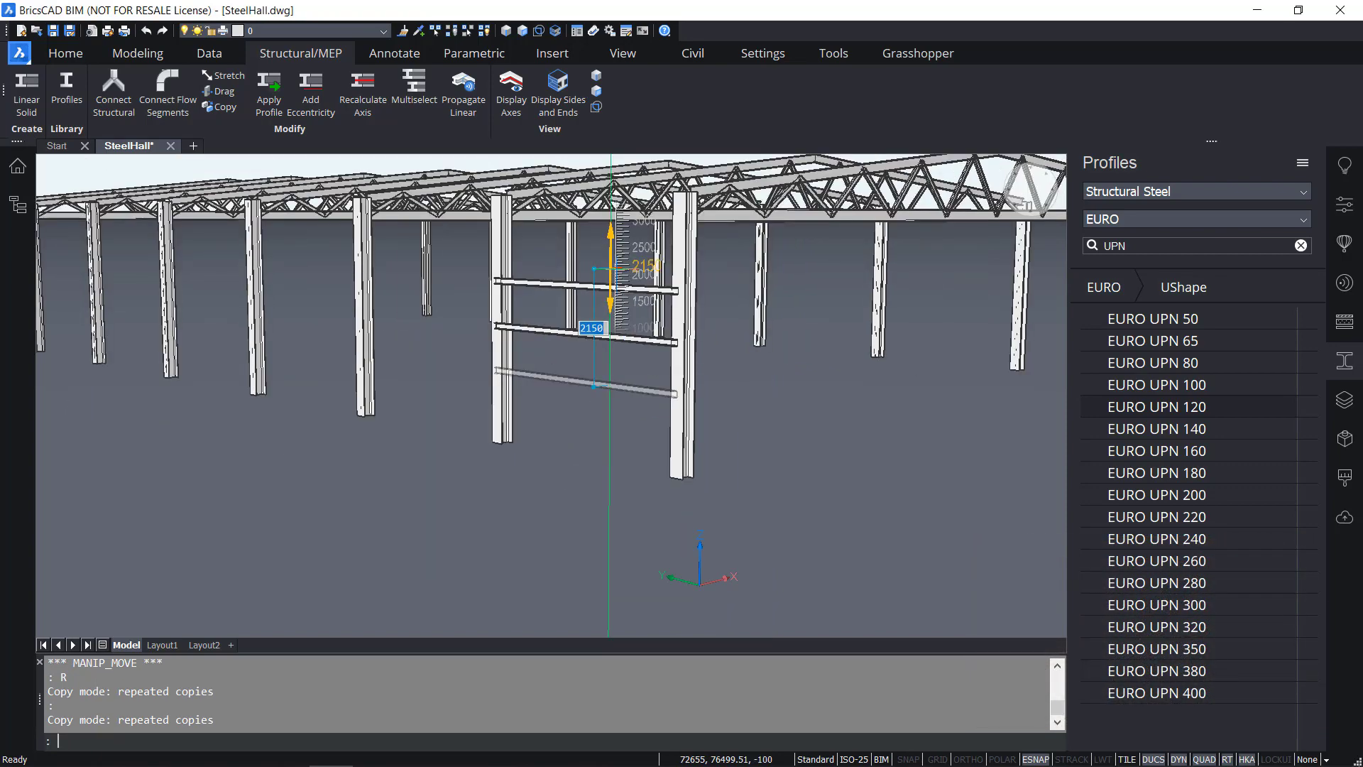
pyautogui.moveTo(614, 312); pyautogui.dragTo(625, 483, button='middle')
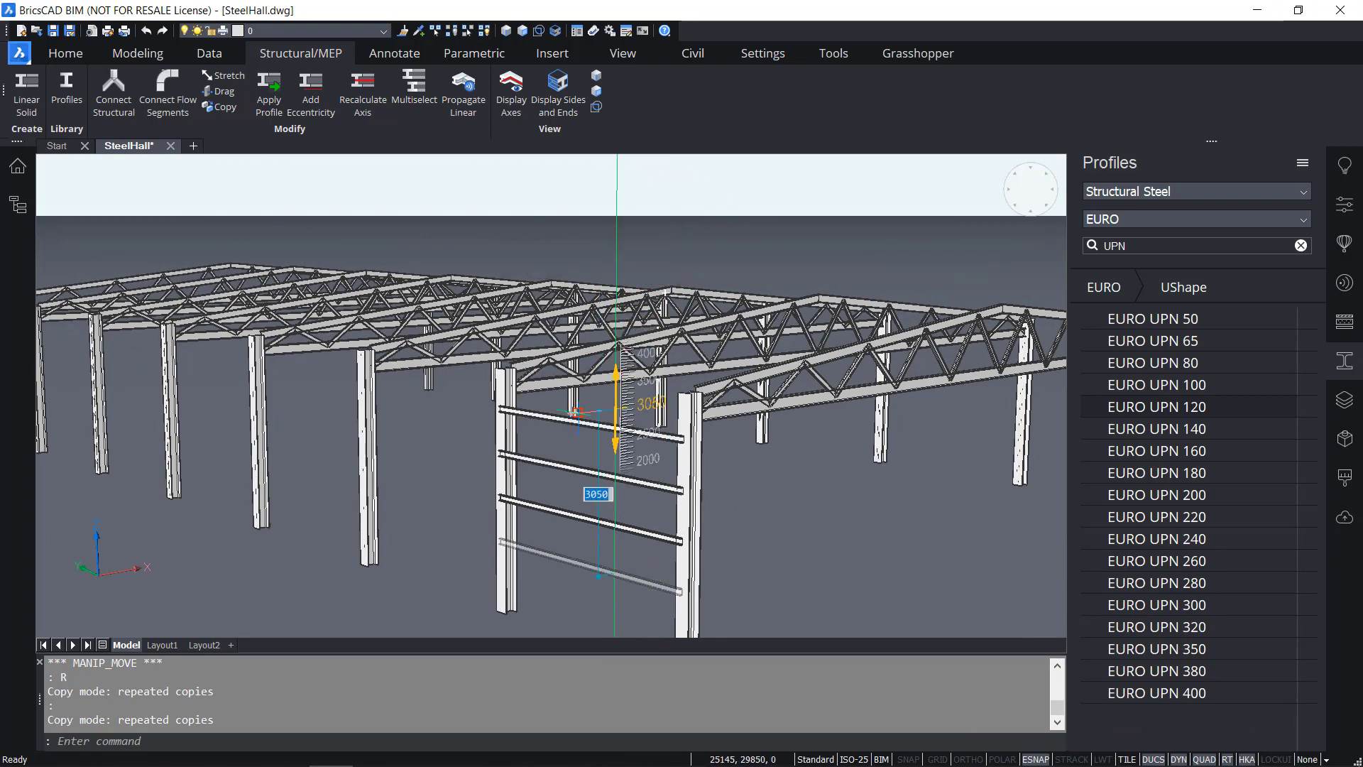
pyautogui.scroll(4, 603, 398)
pyautogui.keyDown('shift'); pyautogui.moveTo(602, 387); pyautogui.dragTo(633, 417, button='middle'); pyautogui.keyUp('shift')
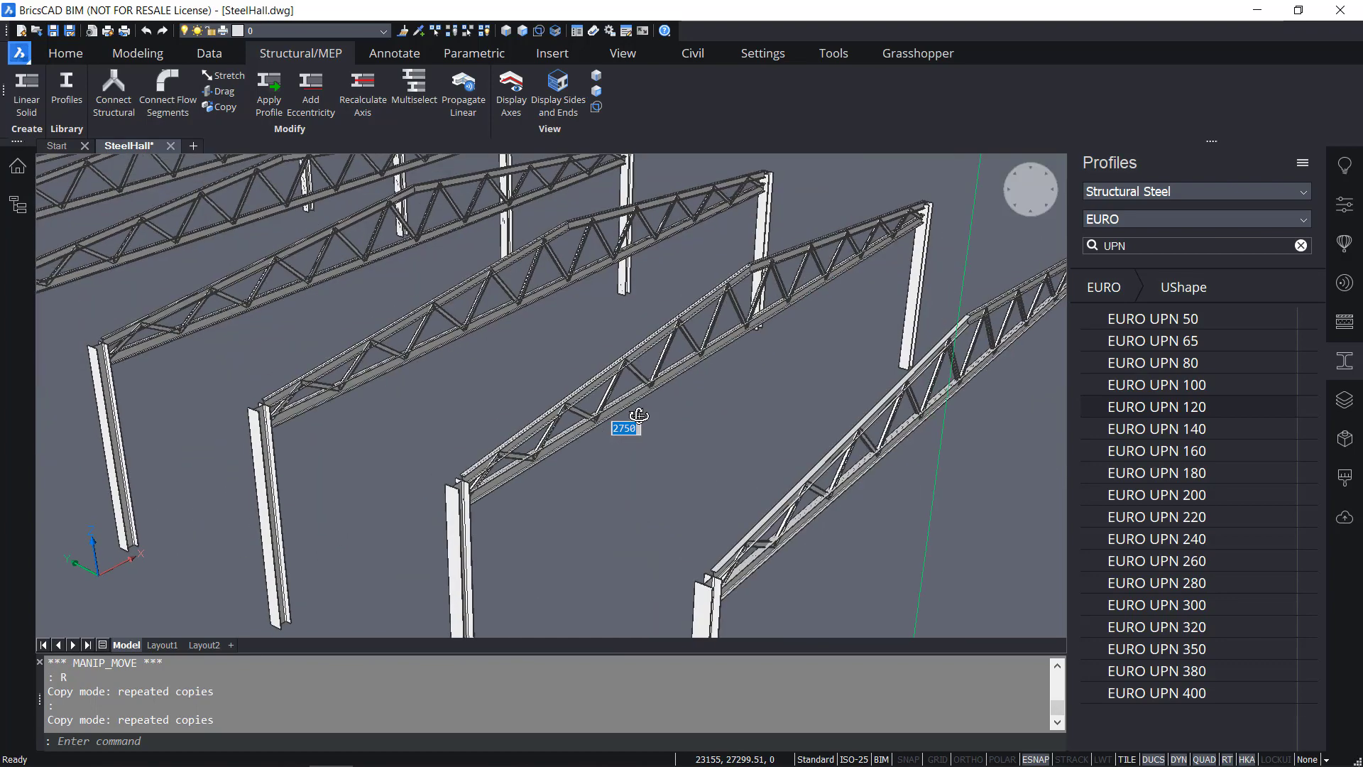
pyautogui.moveTo(728, 424); pyautogui.dragTo(549, 256, button='middle')
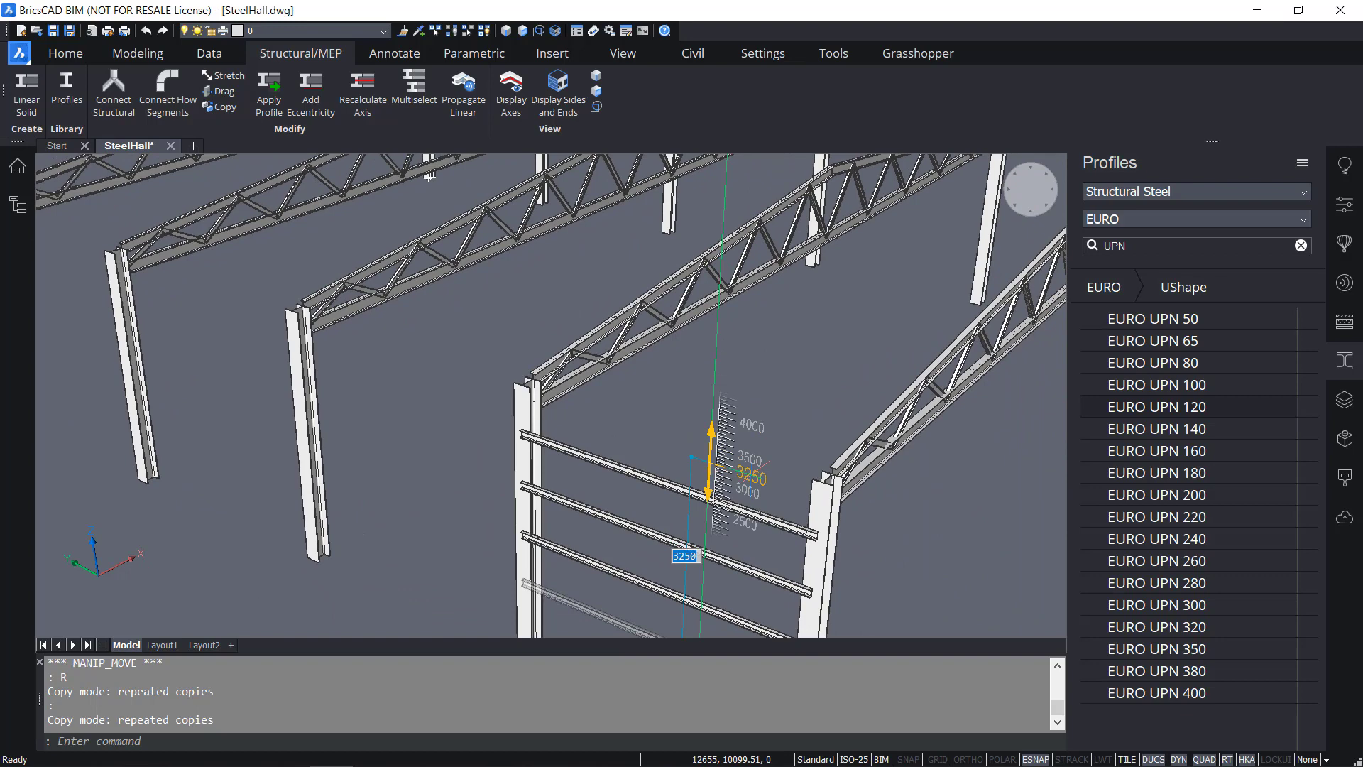
pyautogui.moveTo(754, 470); pyautogui.dragTo(712, 367, button='middle')
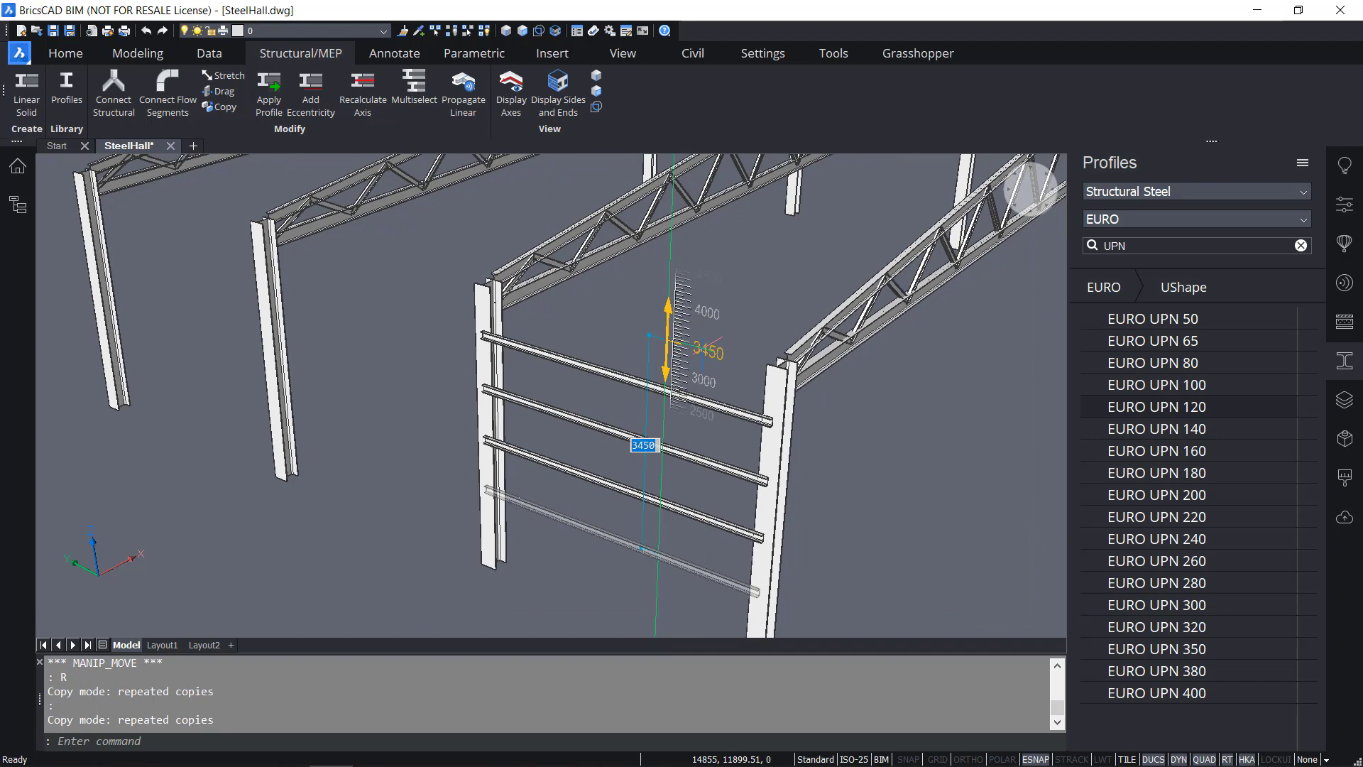
pyautogui.click(702, 348)
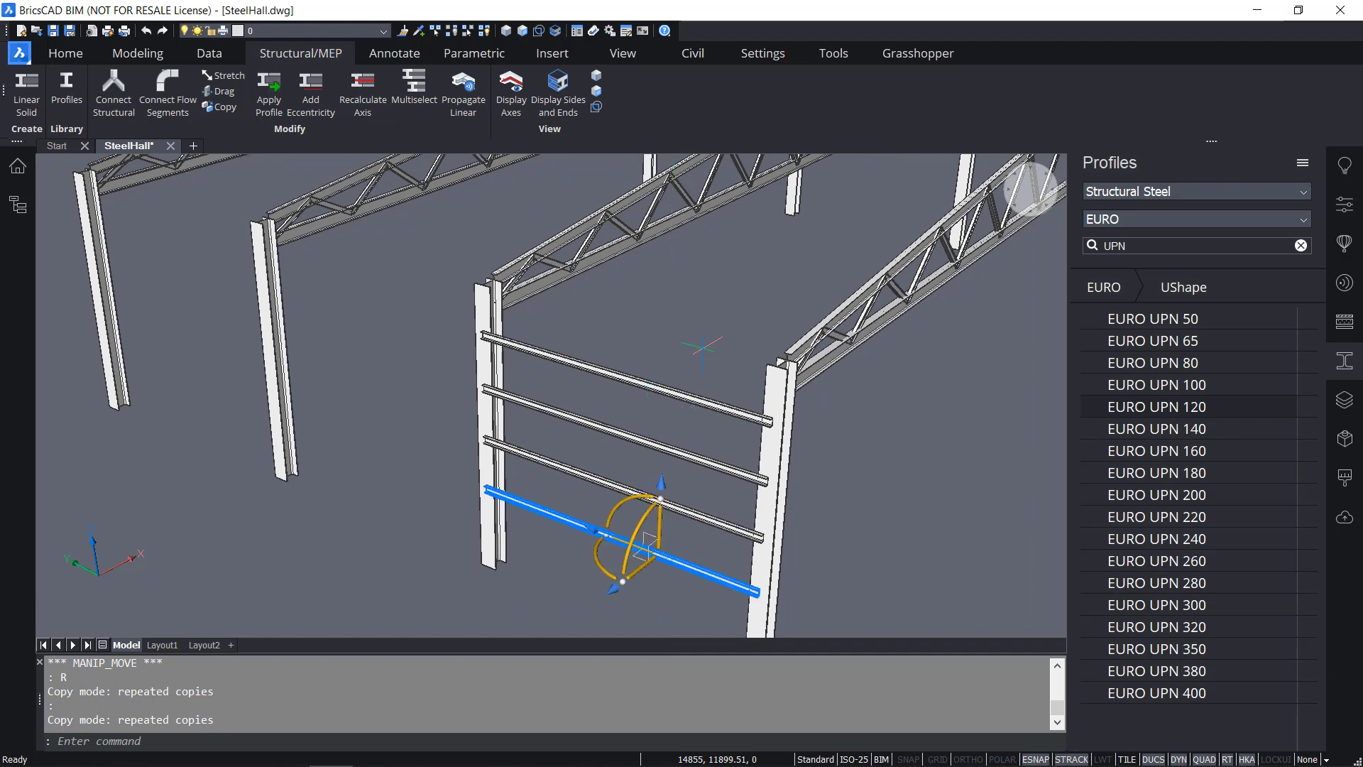
pyautogui.press('Escape')
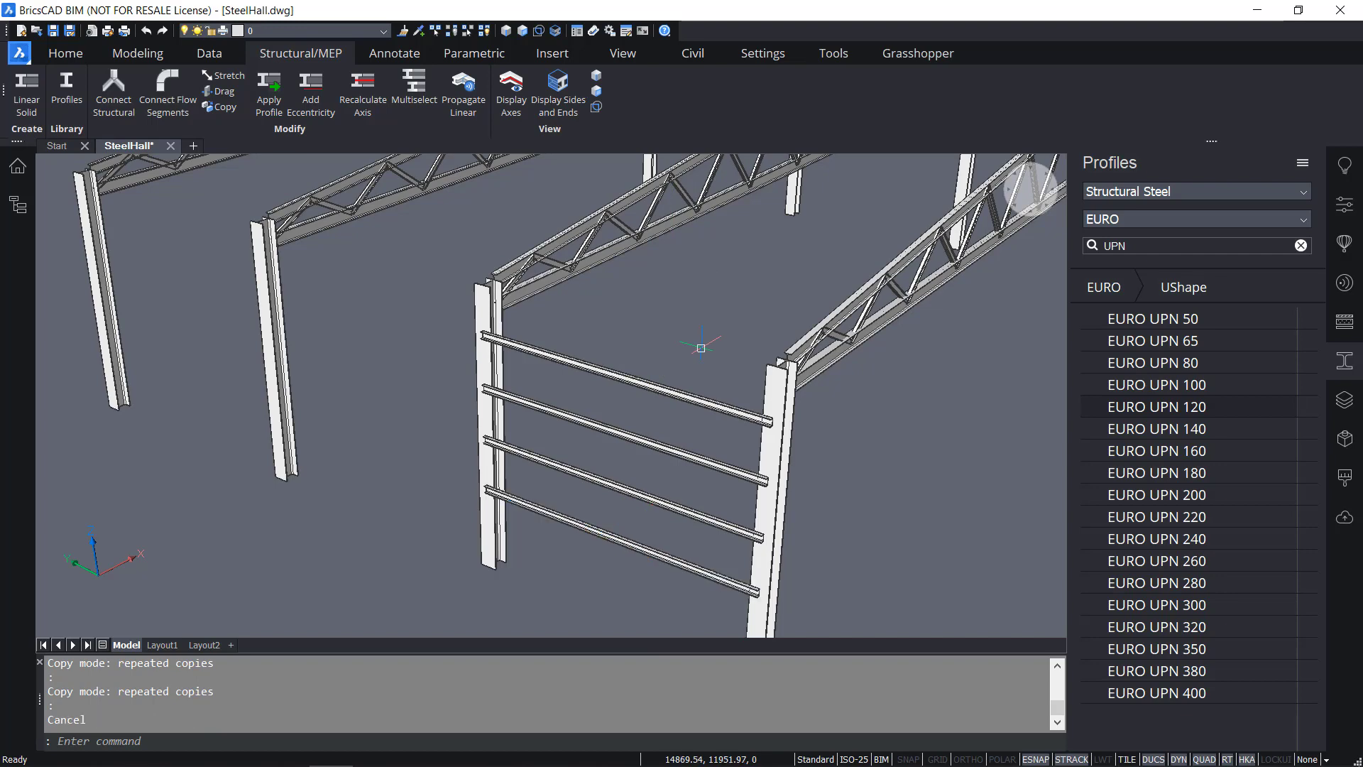
pyautogui.keyDown('shift'); pyautogui.moveTo(654, 475); pyautogui.dragTo(677, 502, button='middle'); pyautogui.keyUp('shift')
pyautogui.click(648, 481)
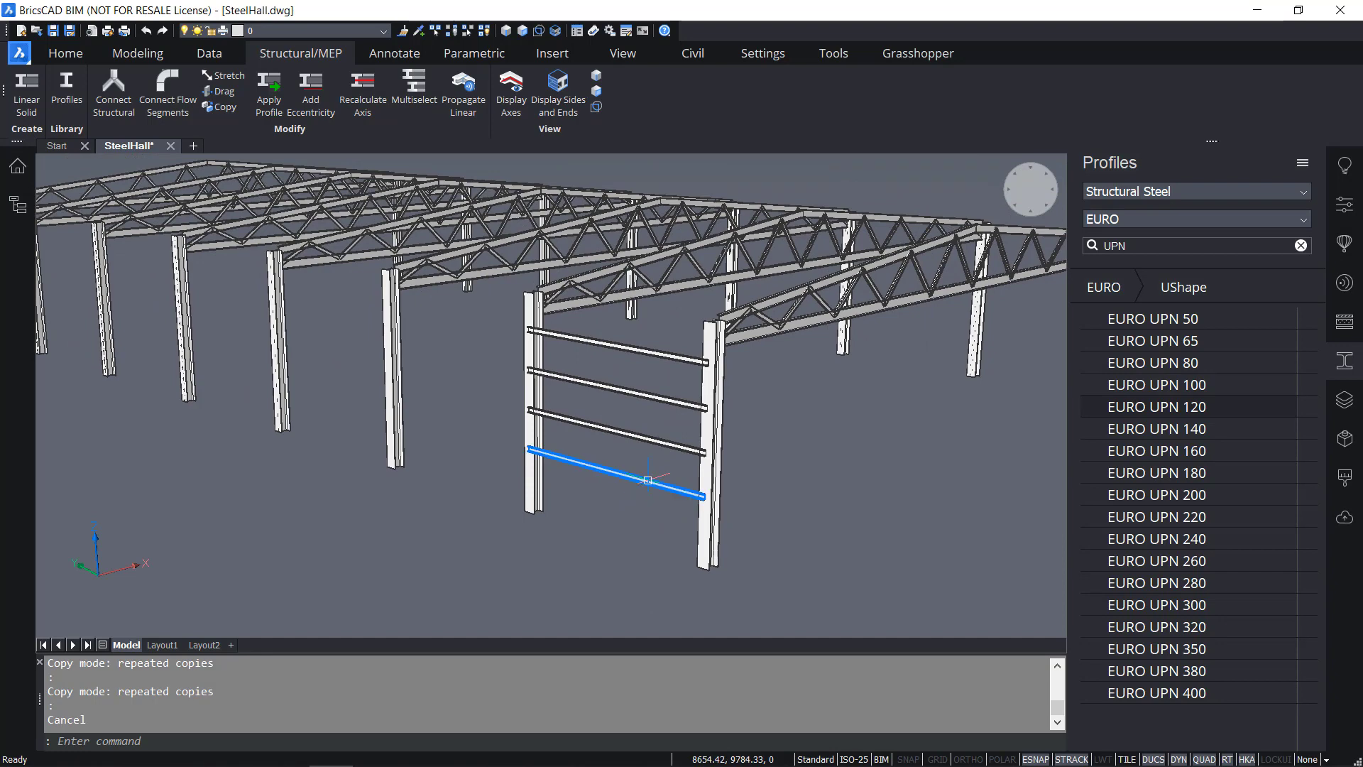
pyautogui.moveTo(623, 468)
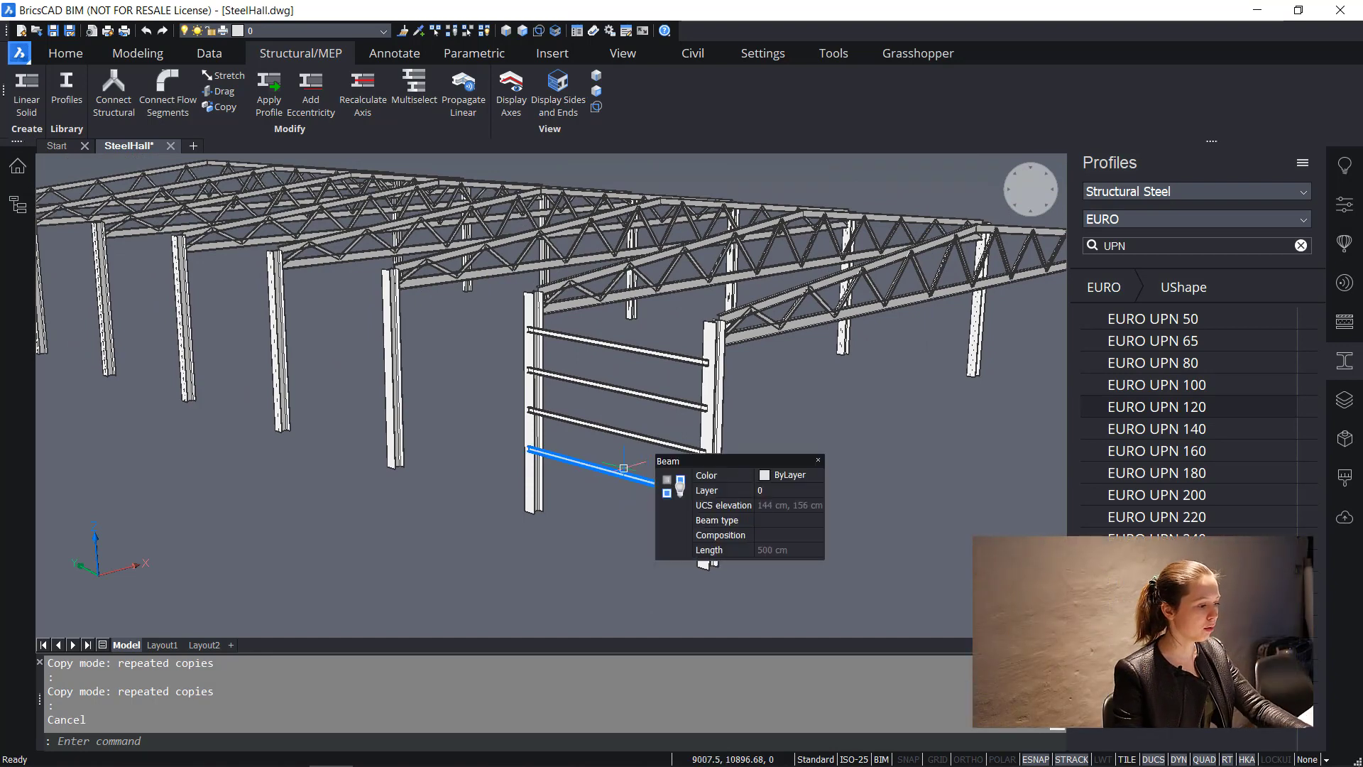
pyautogui.scroll(1, 611, 505)
pyautogui.scroll(-1, 613, 510)
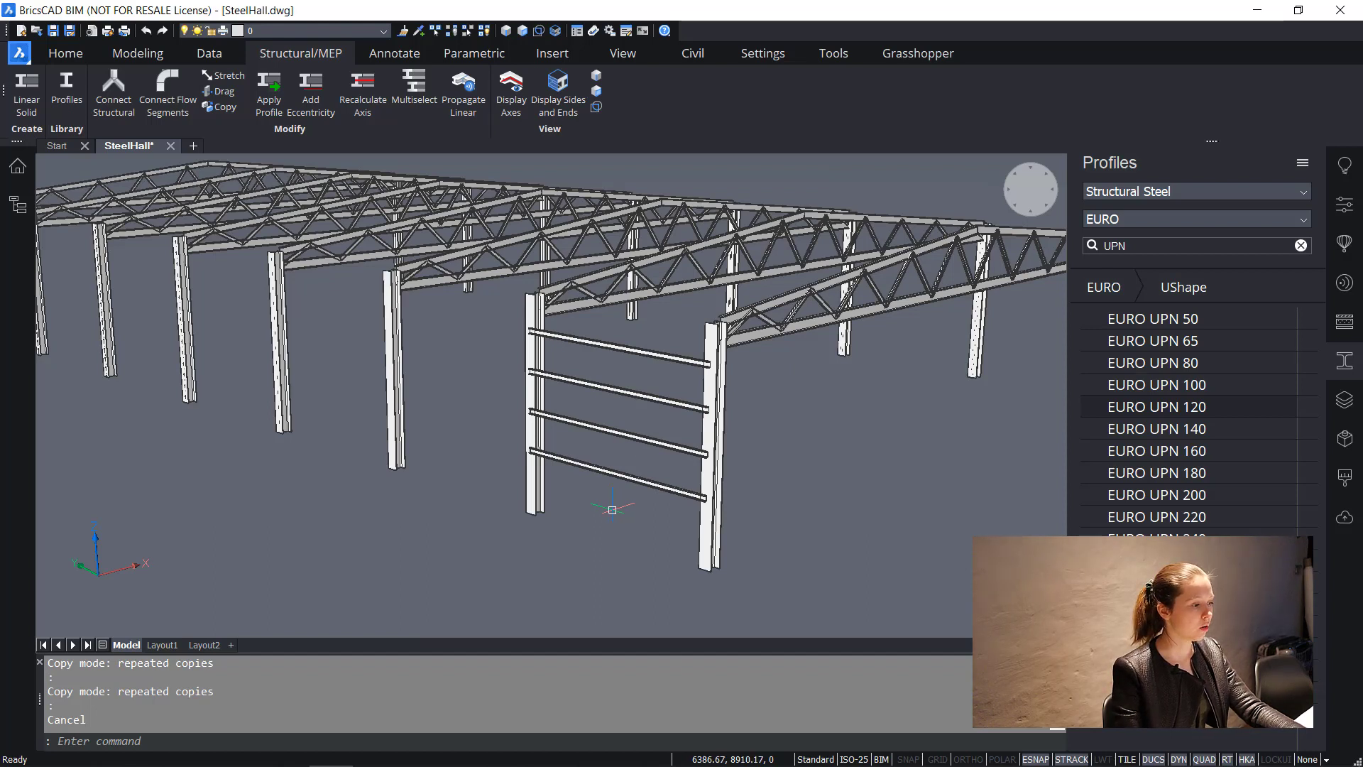
pyautogui.moveTo(473, 520)
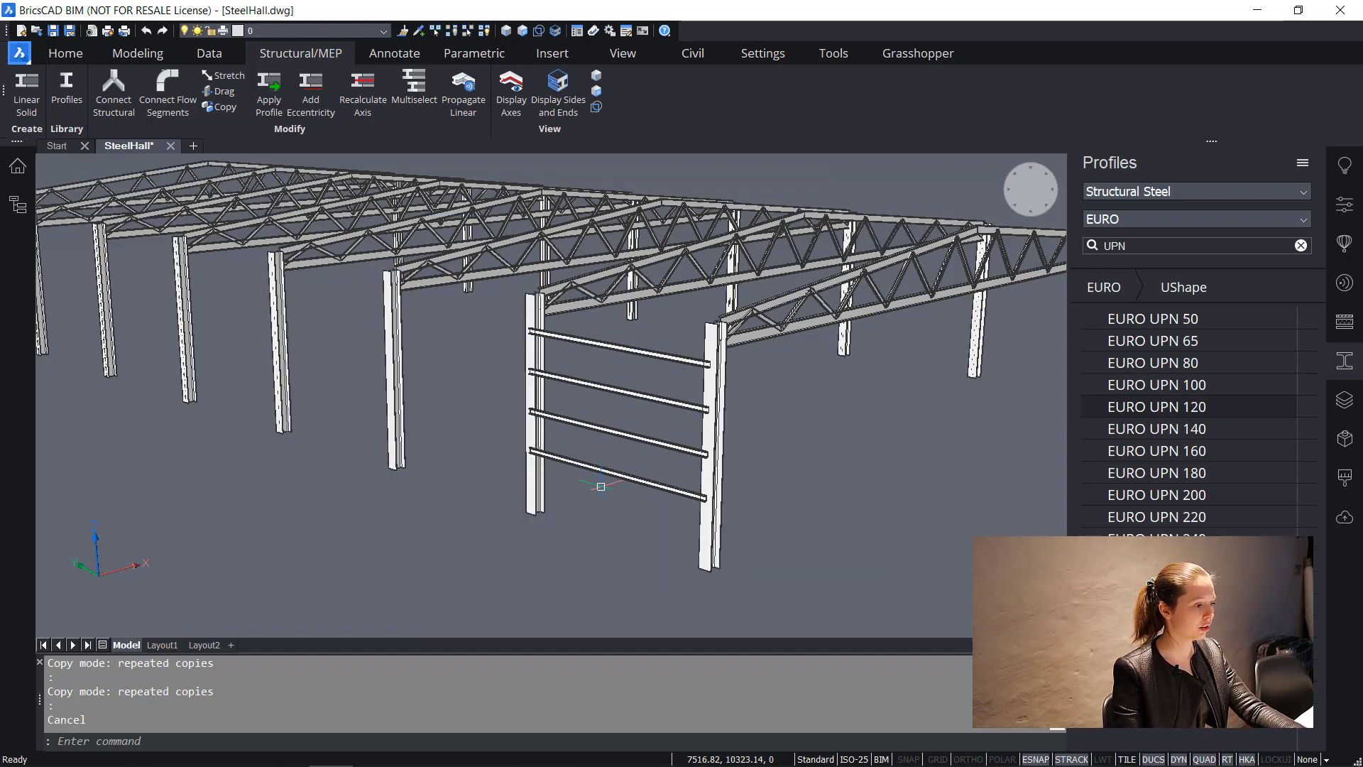
pyautogui.click(657, 529)
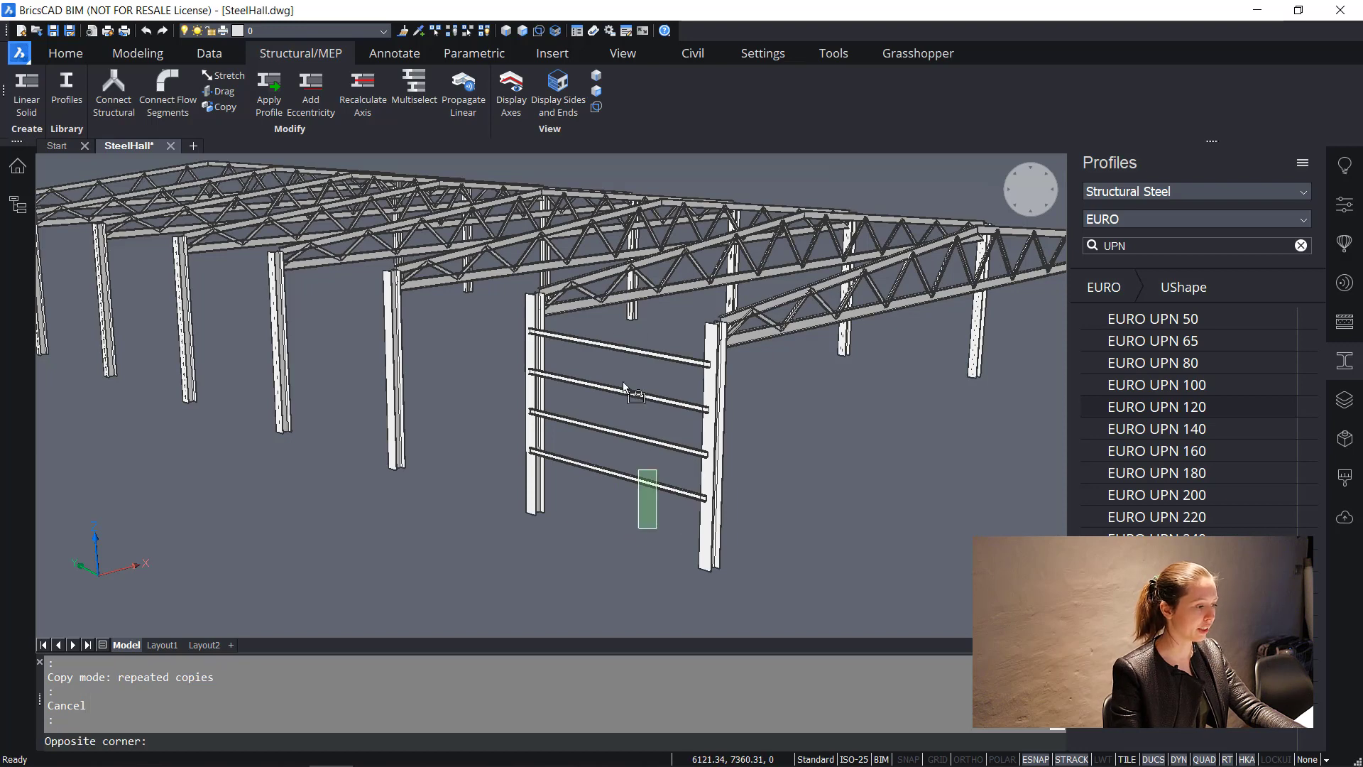
pyautogui.click(599, 346)
pyautogui.press('Escape')
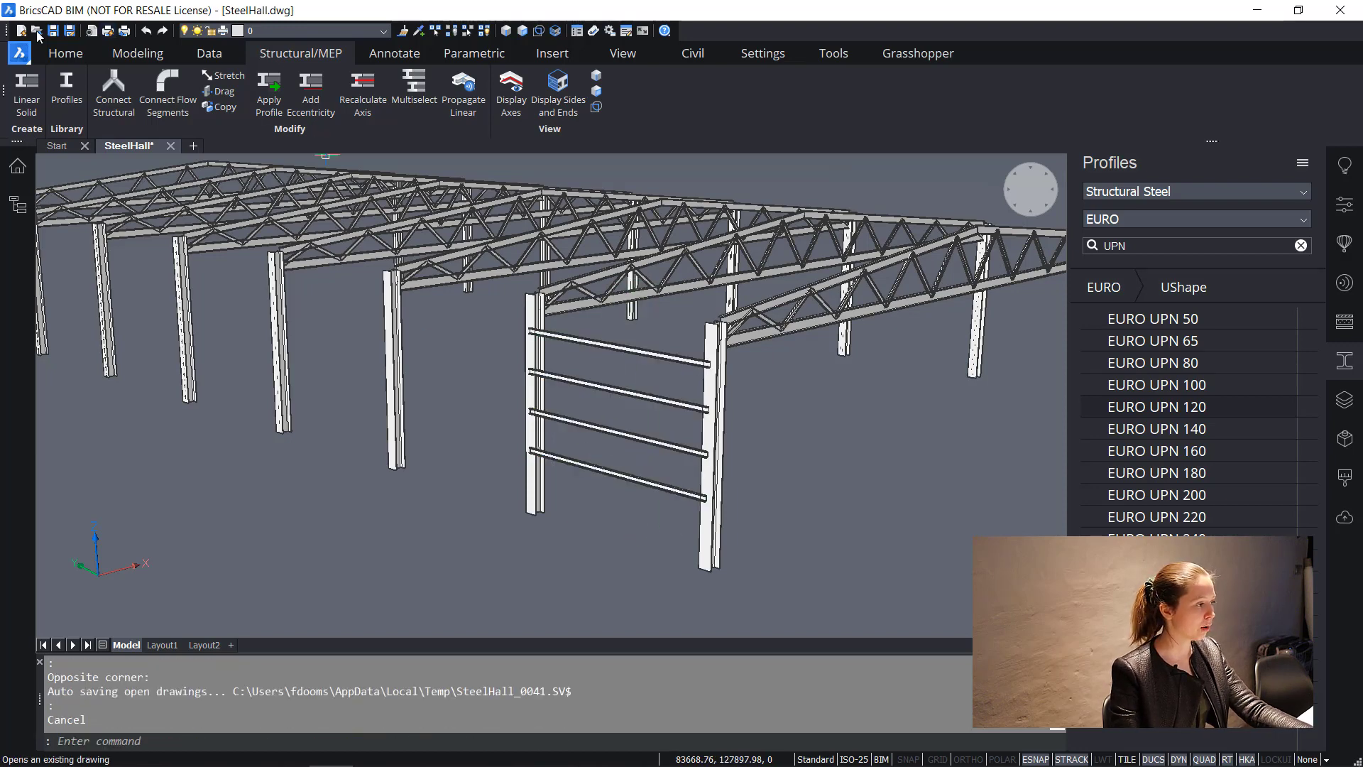
# Start the Propagate command with the two columns carrying the UPN 120 members as the base solids
pyautogui.click(63, 56)
pyautogui.click(523, 85)
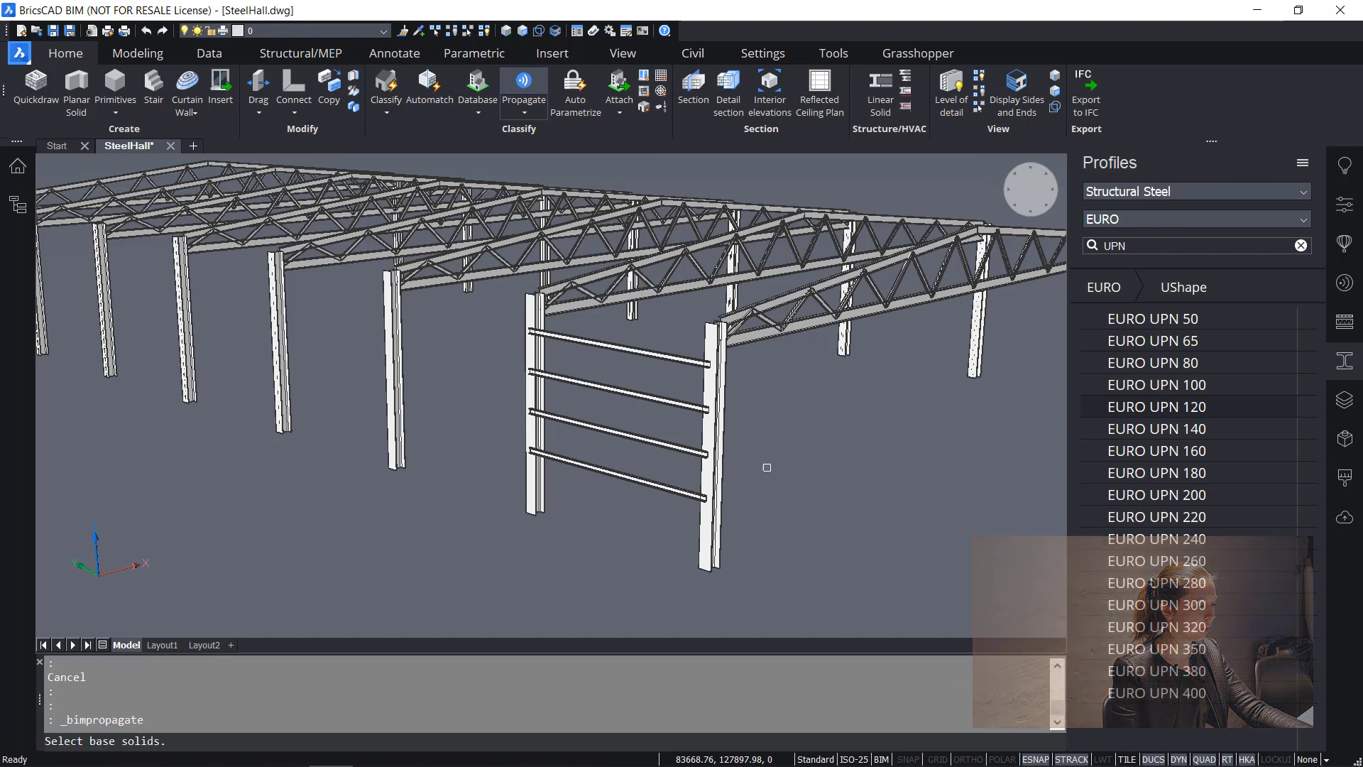
pyautogui.click(711, 546)
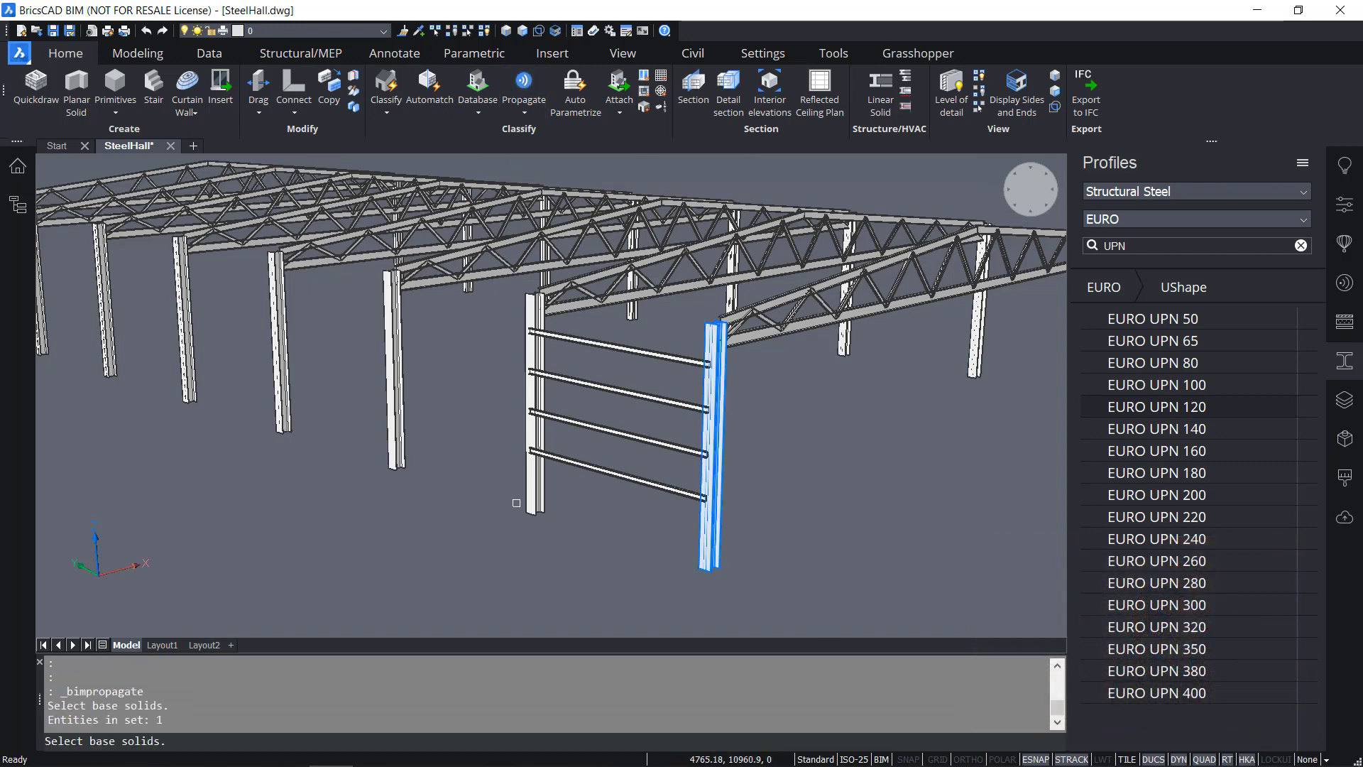
pyautogui.click(529, 505)
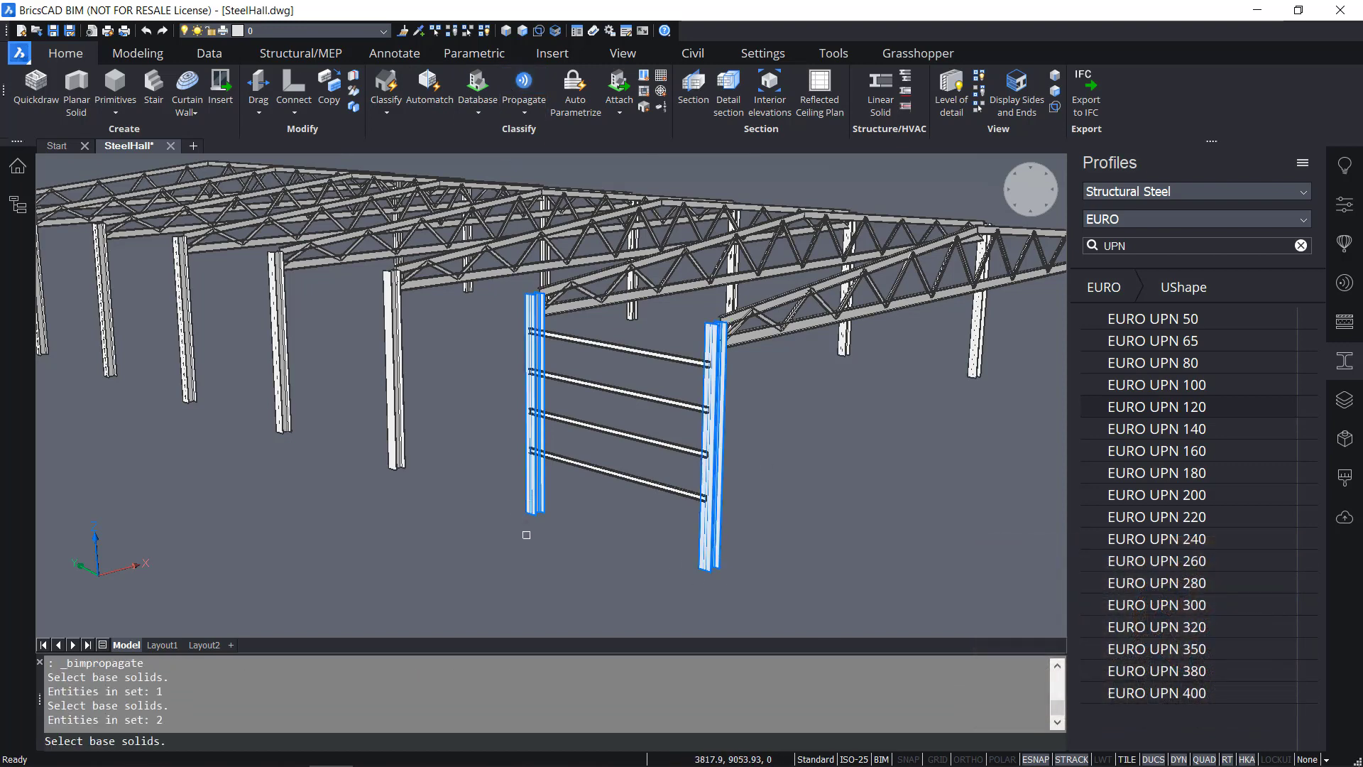
pyautogui.press('Return')
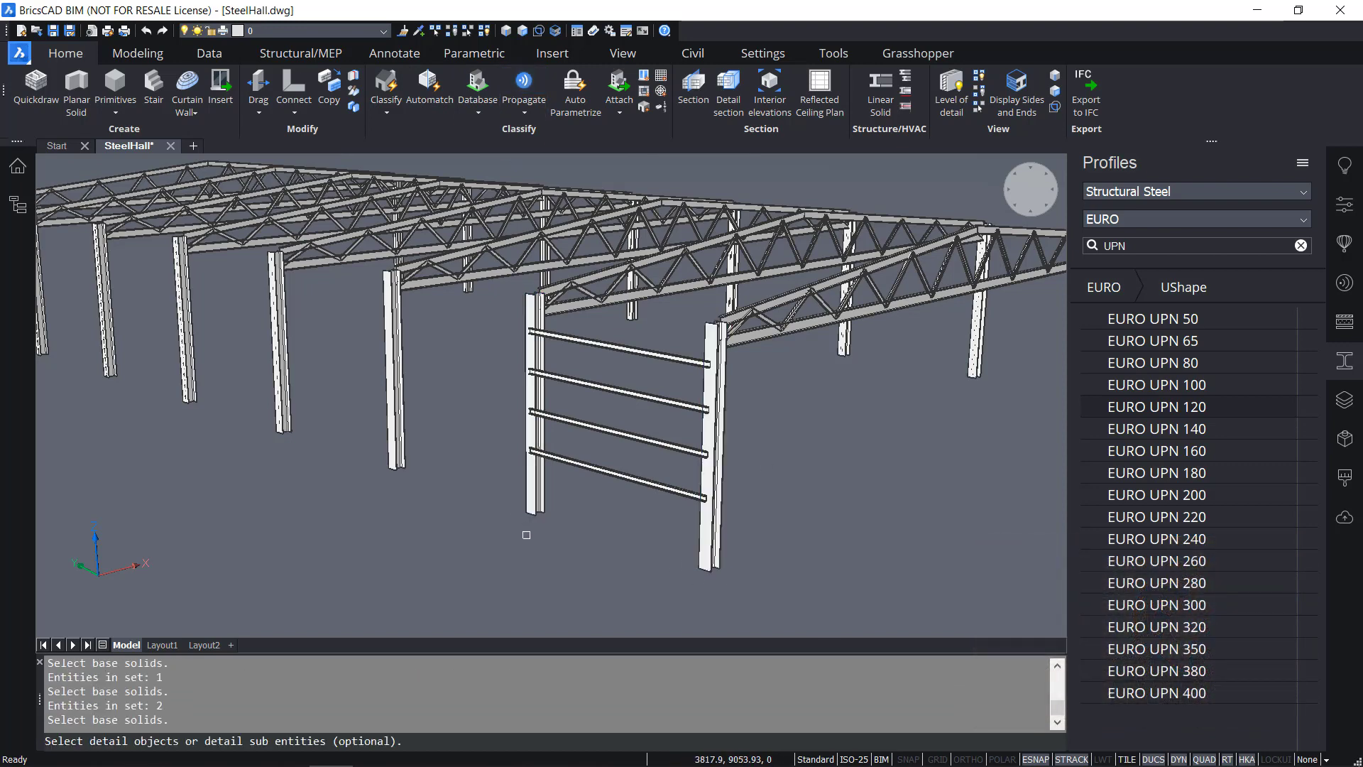
# Use the four horizontal UPN 120 members as the detail objects and propagate the 3D detail as Copy
pyautogui.click(633, 517)
pyautogui.click(597, 335)
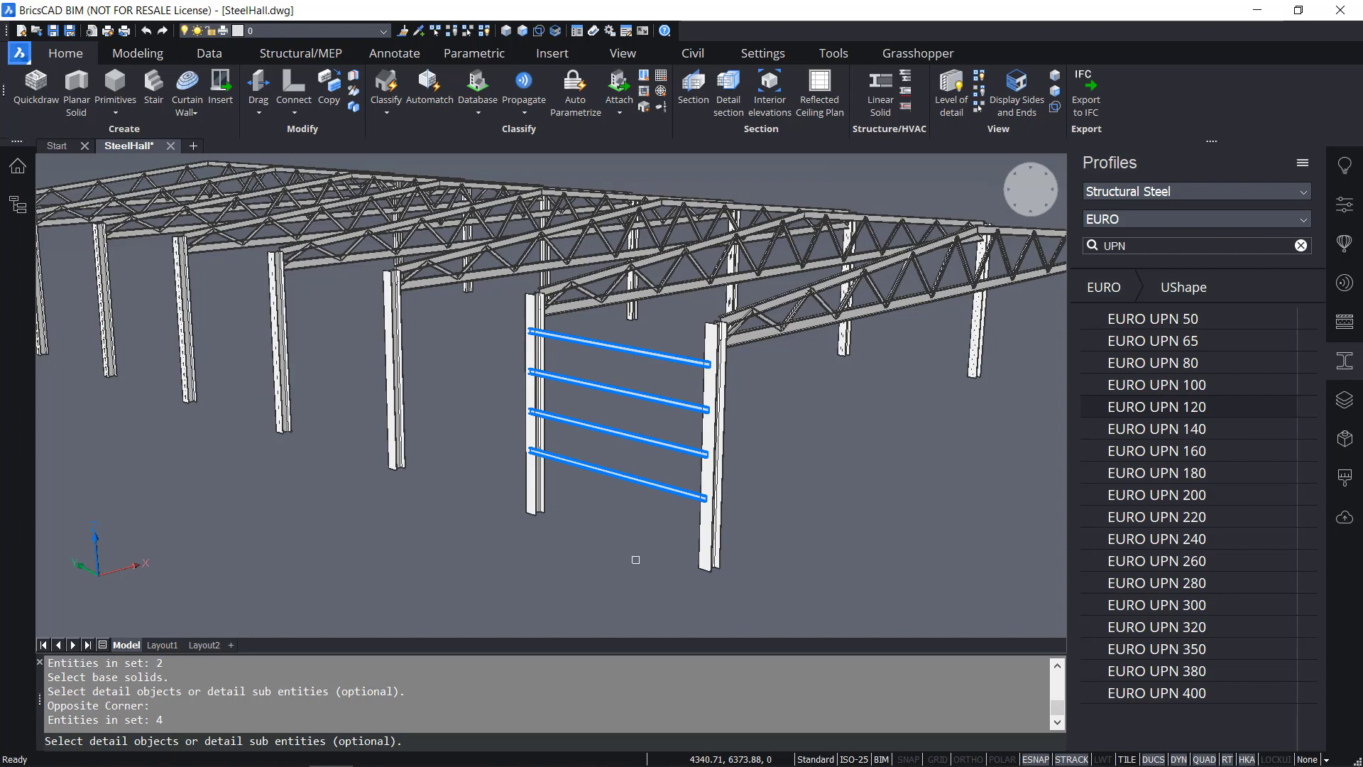
pyautogui.press('Return')
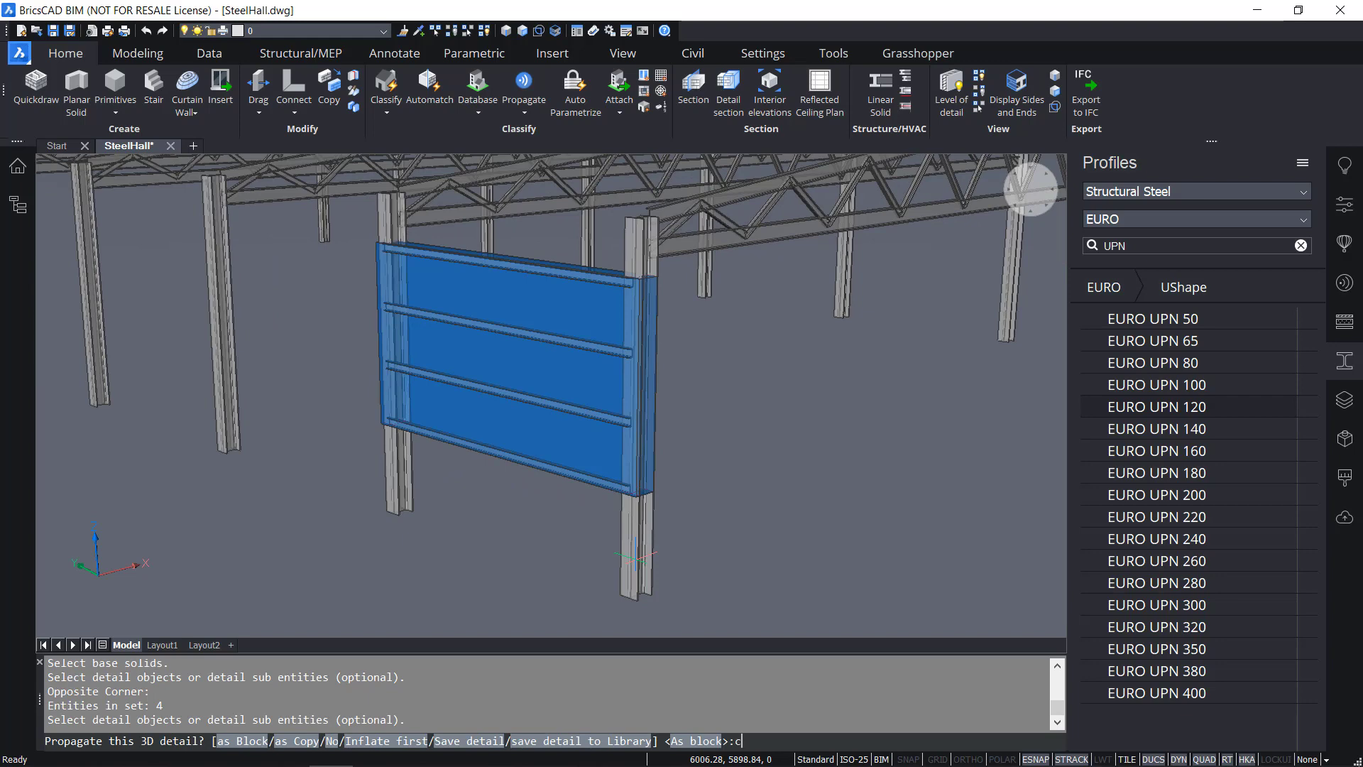
pyautogui.write('c')
pyautogui.press('Return')
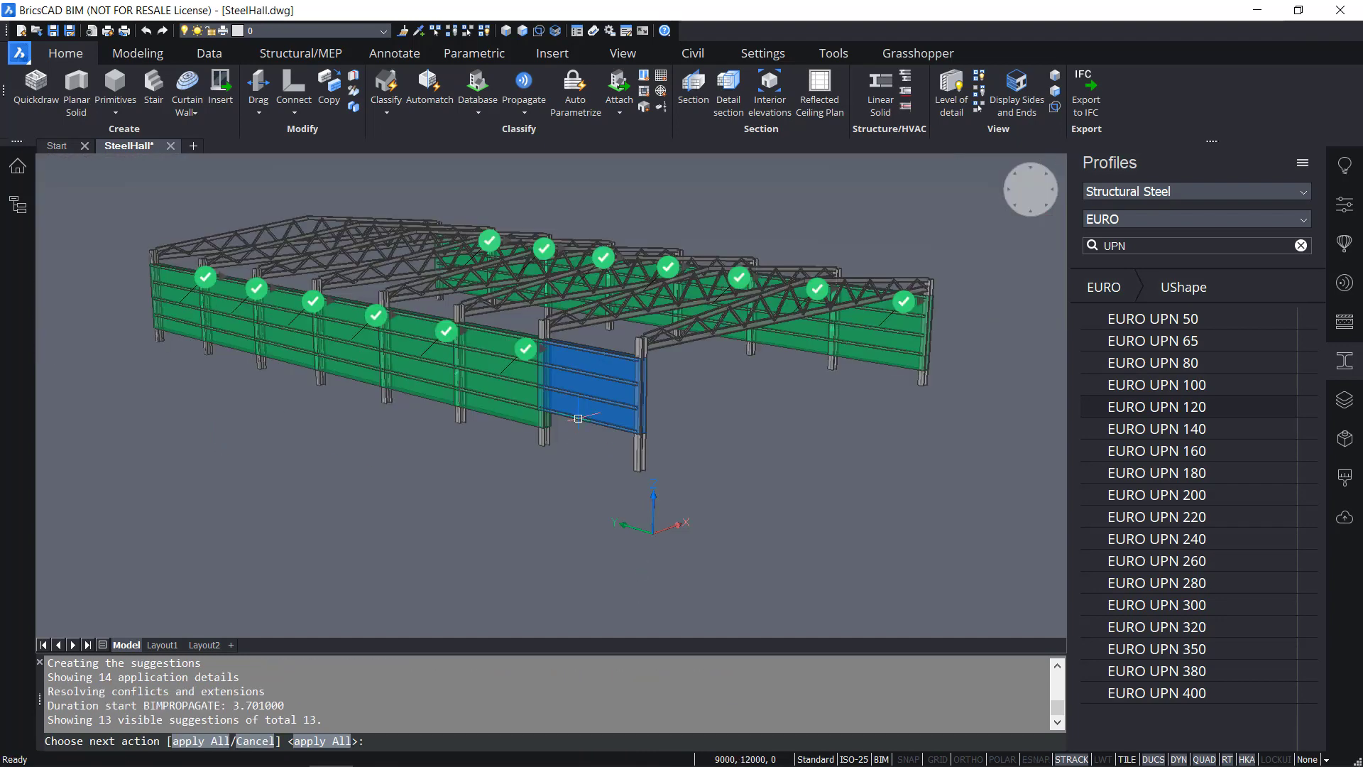
# Examine the propagation suggestions along both long sides of the hall, checking the members' position against the columns on the opposite side
pyautogui.scroll(10, 540, 408)
pyautogui.scroll(-8, 624, 400)
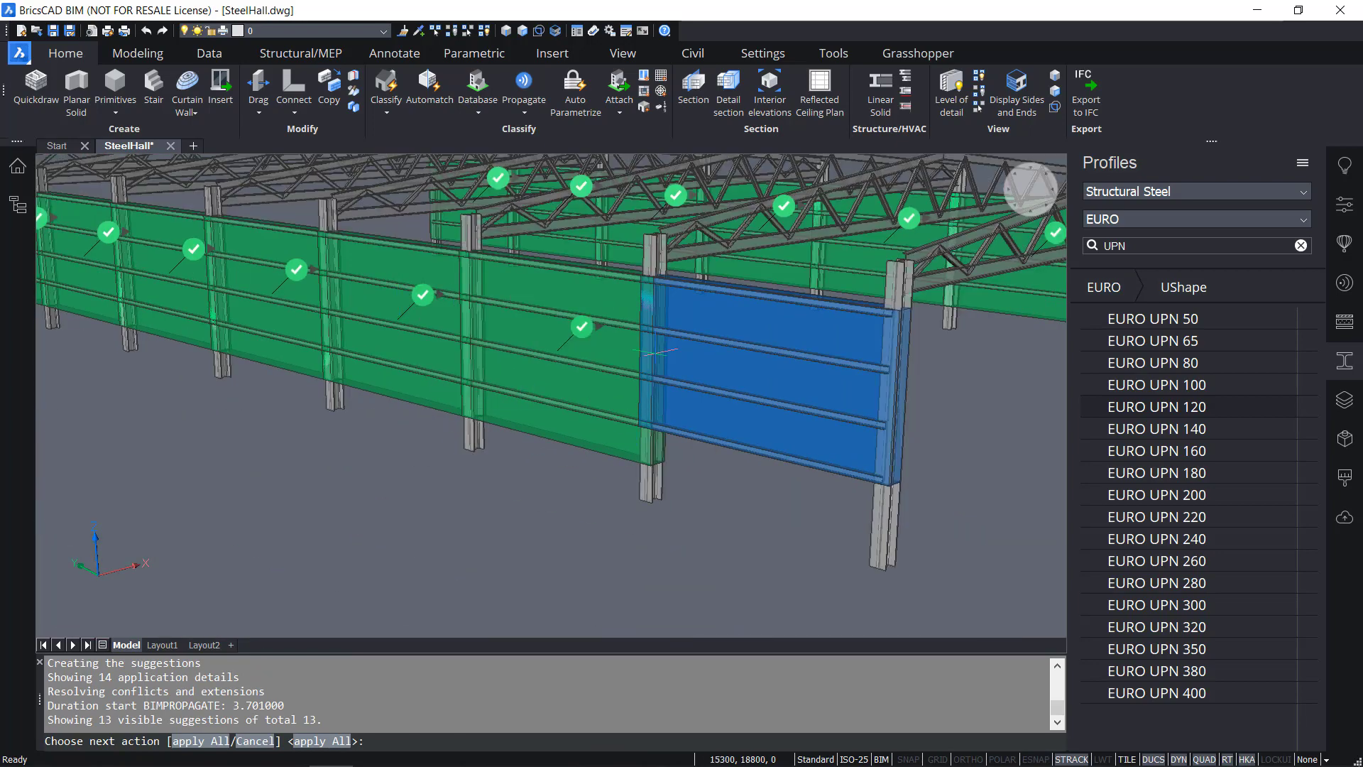
pyautogui.scroll(-4, 654, 350)
pyautogui.keyDown('shift'); pyautogui.moveTo(889, 441); pyautogui.dragTo(501, 444, button='middle'); pyautogui.keyUp('shift')
pyautogui.scroll(1, 832, 275)
pyautogui.scroll(10, 877, 365)
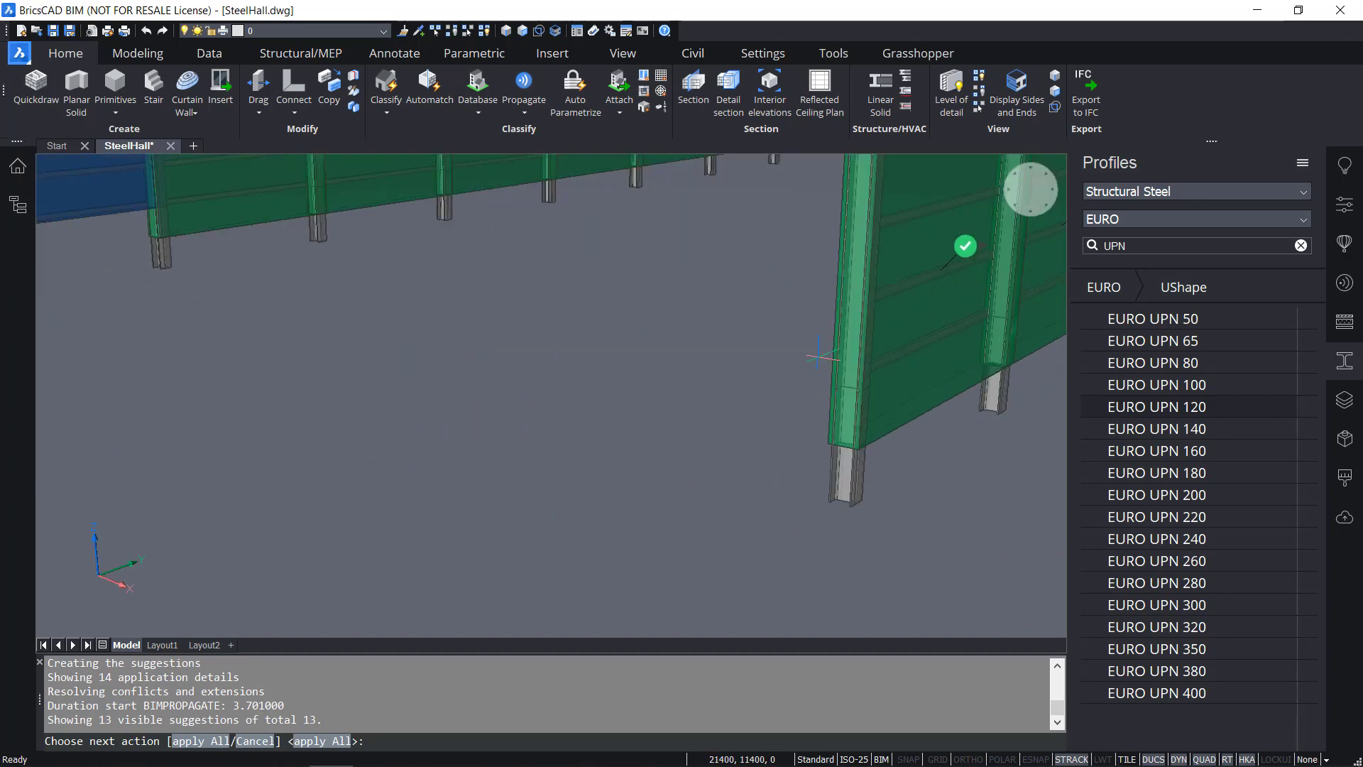
pyautogui.keyDown('shift'); pyautogui.moveTo(877, 389); pyautogui.dragTo(1063, 380, button='middle'); pyautogui.keyUp('shift')
pyautogui.scroll(-8, 1048, 381)
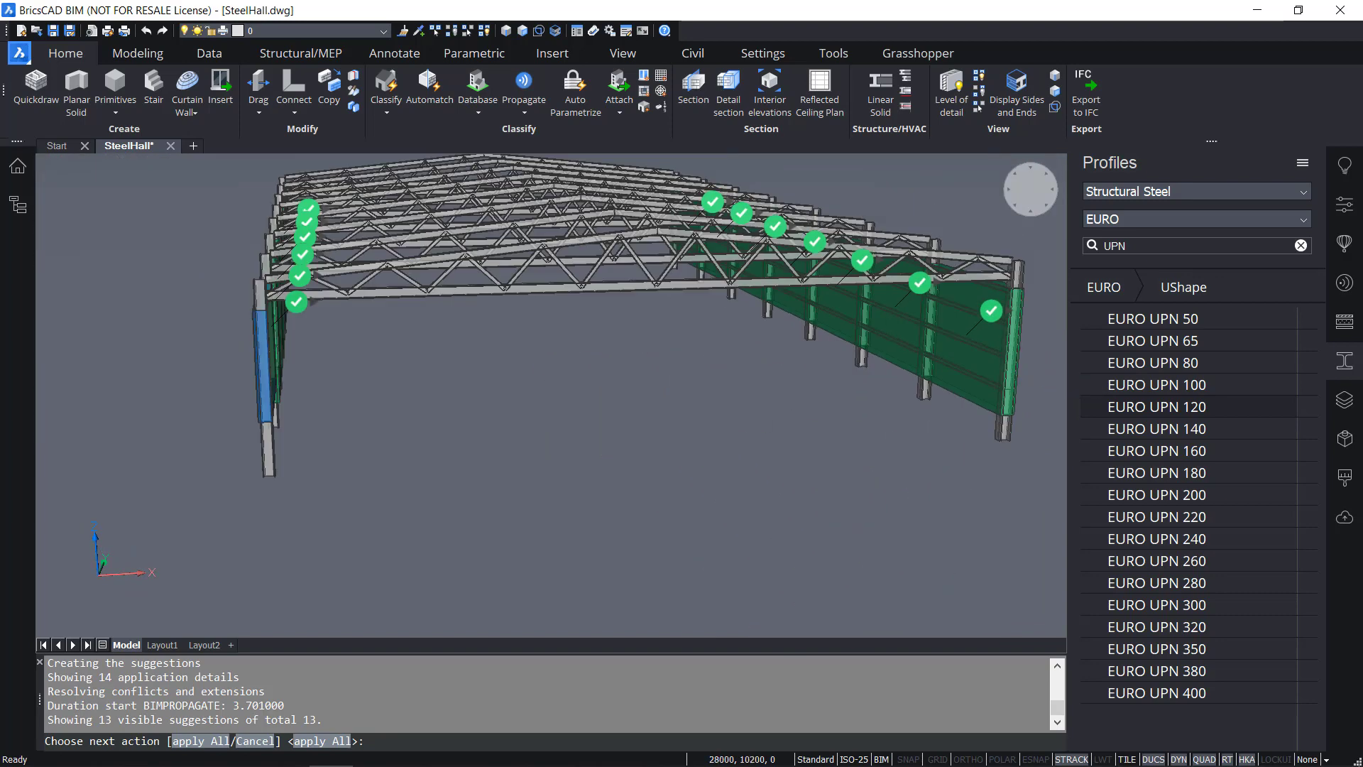
pyautogui.moveTo(1009, 390); pyautogui.dragTo(841, 437, button='middle')
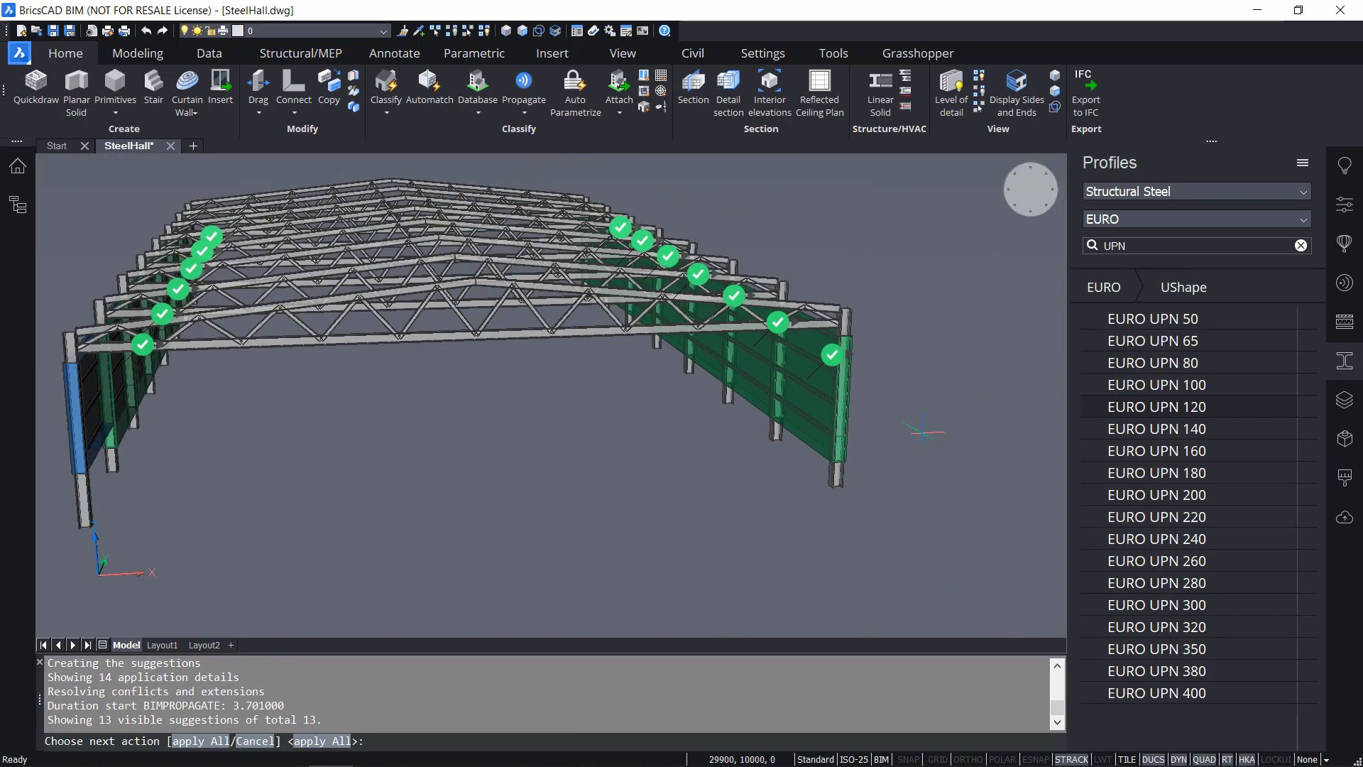
pyautogui.scroll(5, 835, 460)
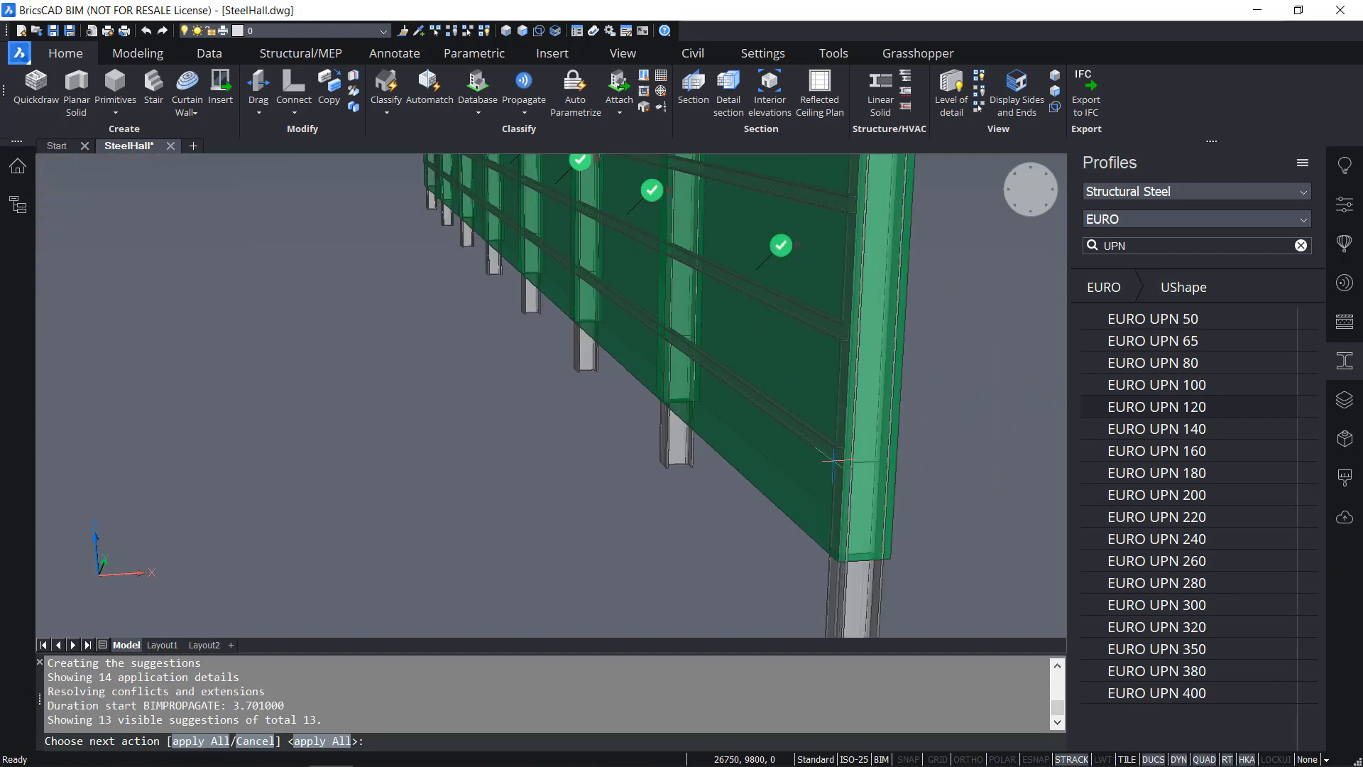
pyautogui.scroll(-3, 888, 454)
pyautogui.keyDown('shift'); pyautogui.moveTo(881, 436); pyautogui.dragTo(736, 448, button='middle'); pyautogui.keyUp('shift')
pyautogui.keyDown('shift'); pyautogui.moveTo(811, 417); pyautogui.dragTo(524, 388, button='middle'); pyautogui.keyUp('shift')
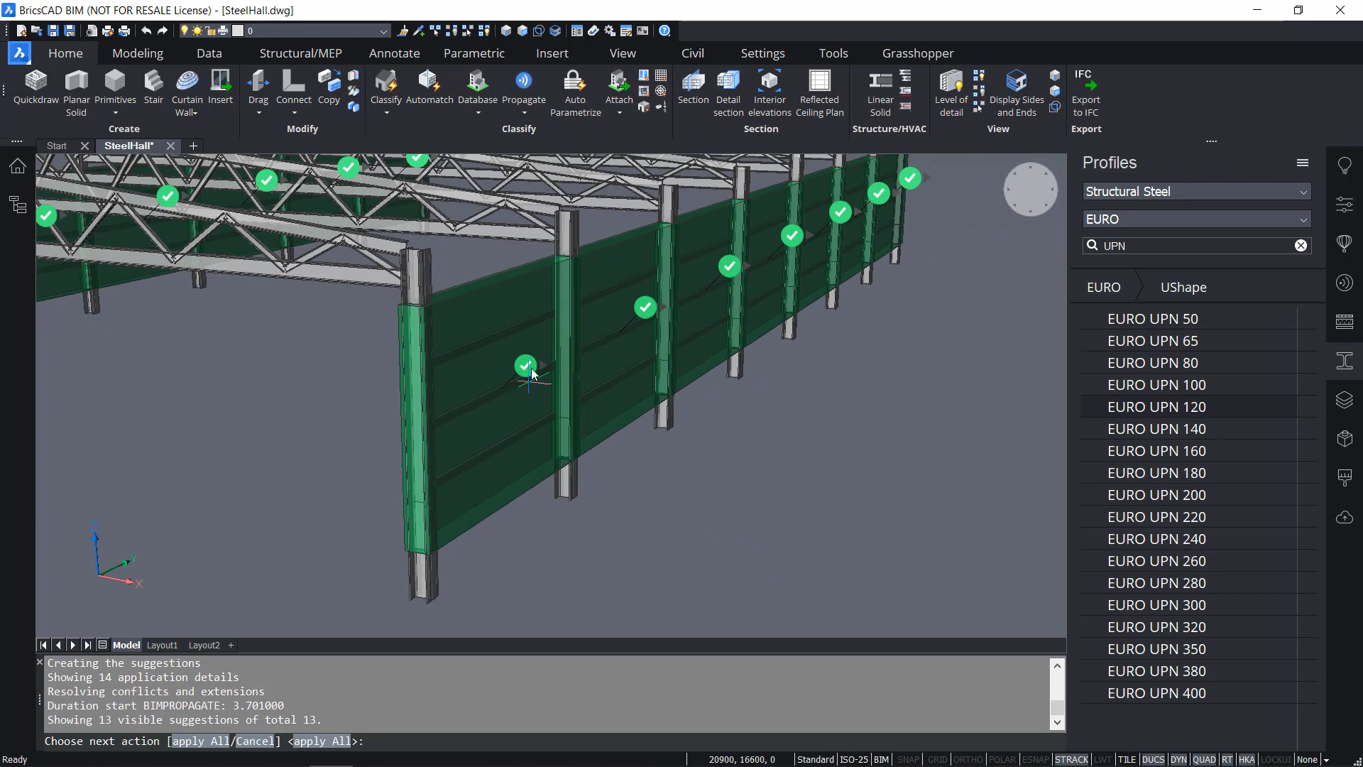
# Switch the propagation suggestions along the hall's opposite long side to the alternative Option 2
pyautogui.click(526, 366)
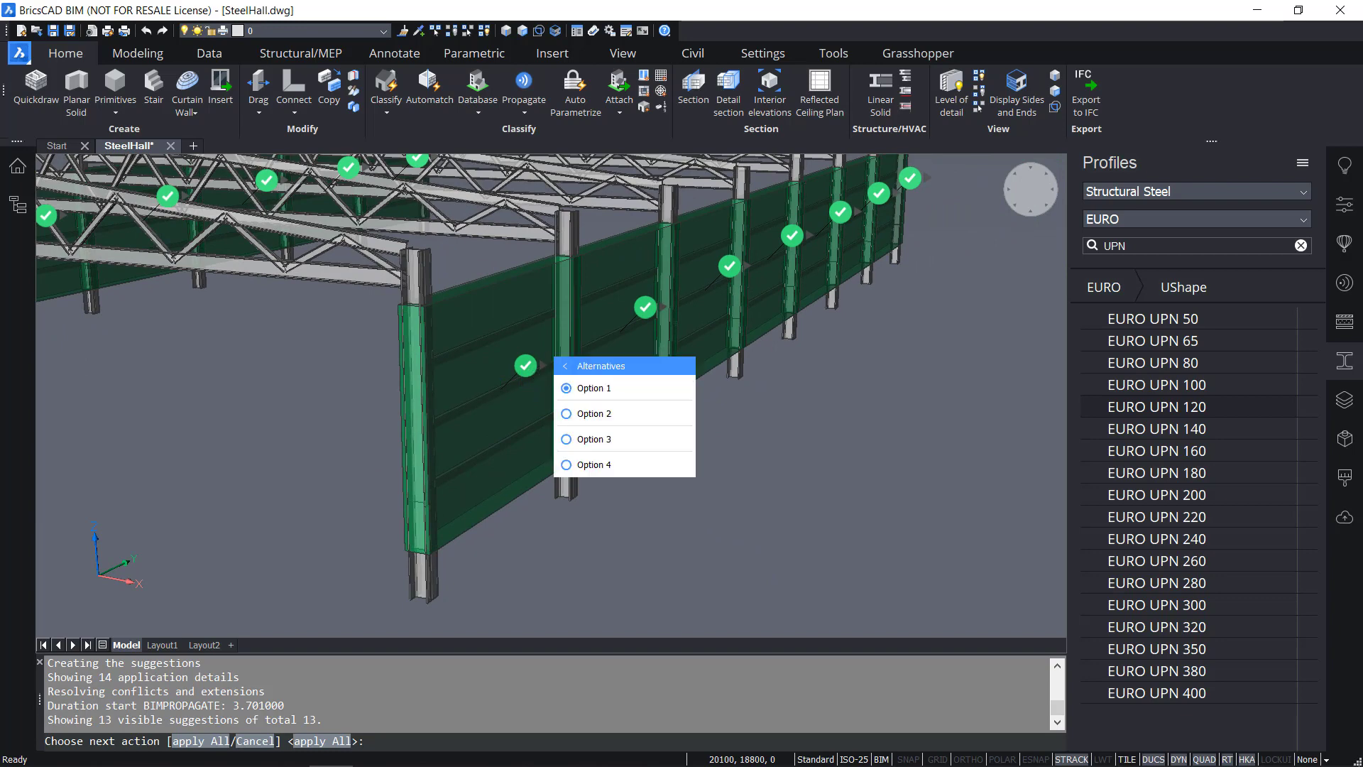
pyautogui.click(592, 421)
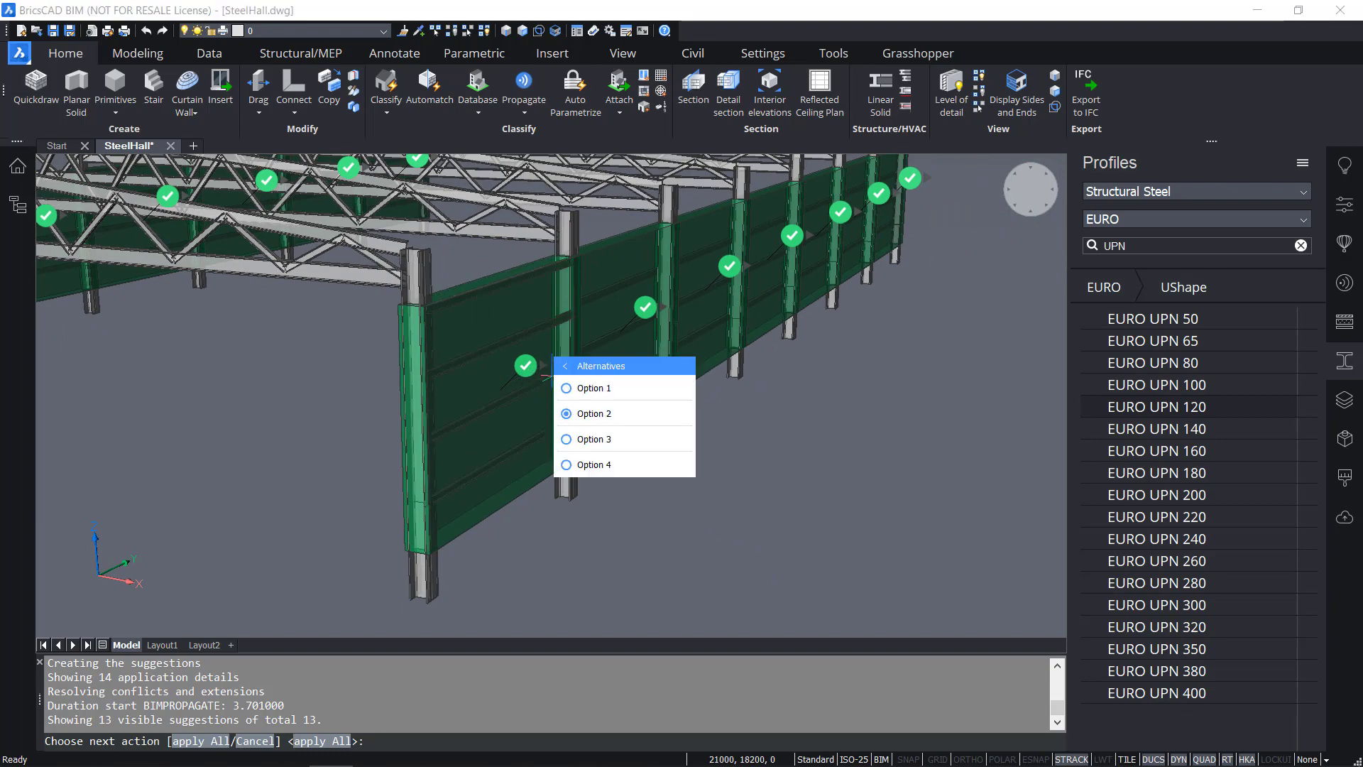
pyautogui.click(645, 307)
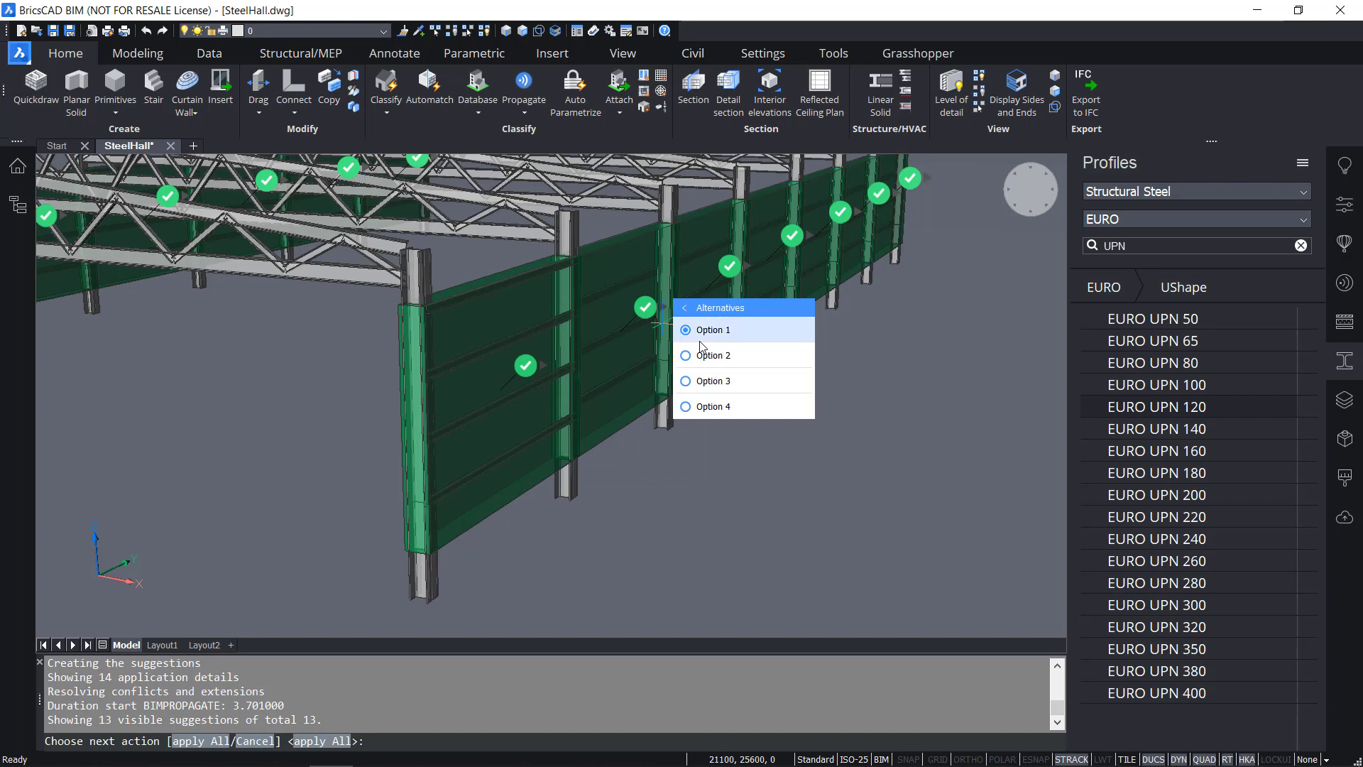
pyautogui.click(729, 266)
pyautogui.click(792, 235)
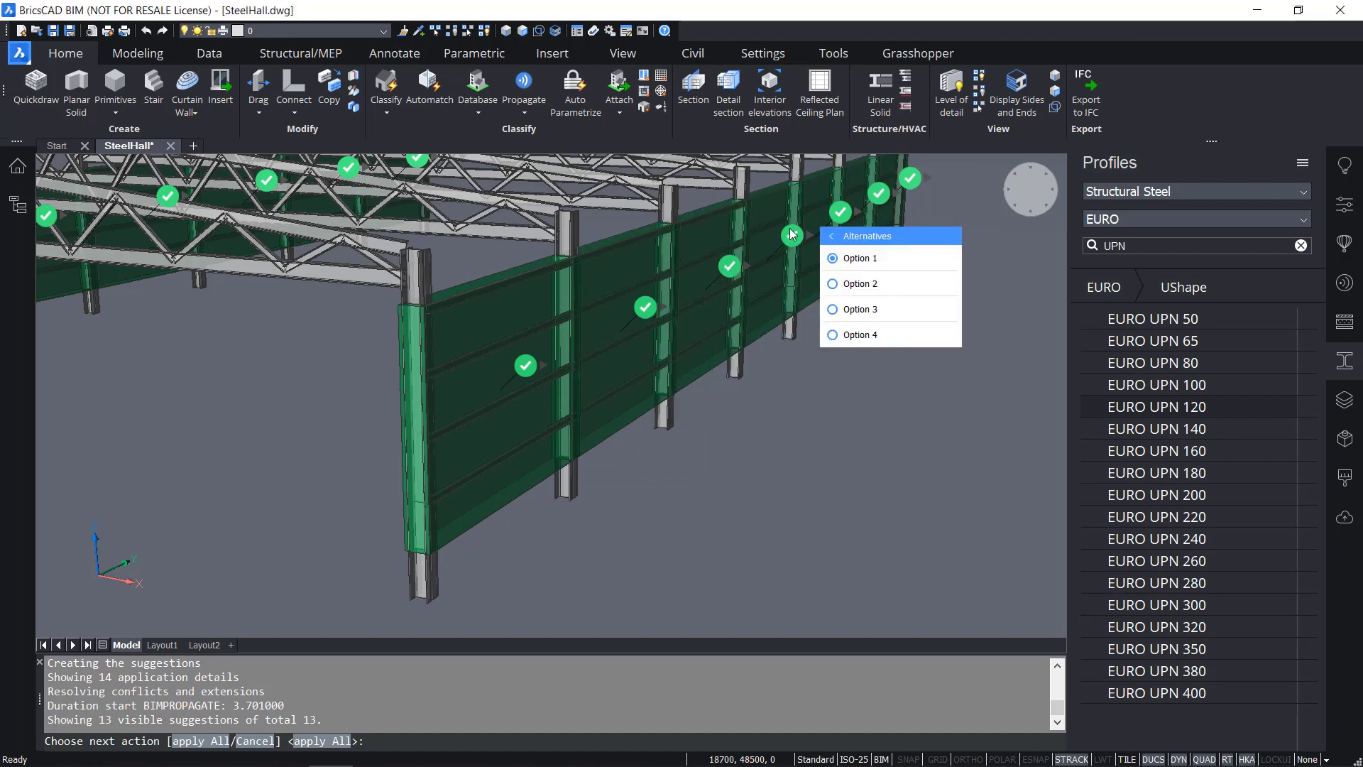
pyautogui.click(840, 211)
pyautogui.click(888, 263)
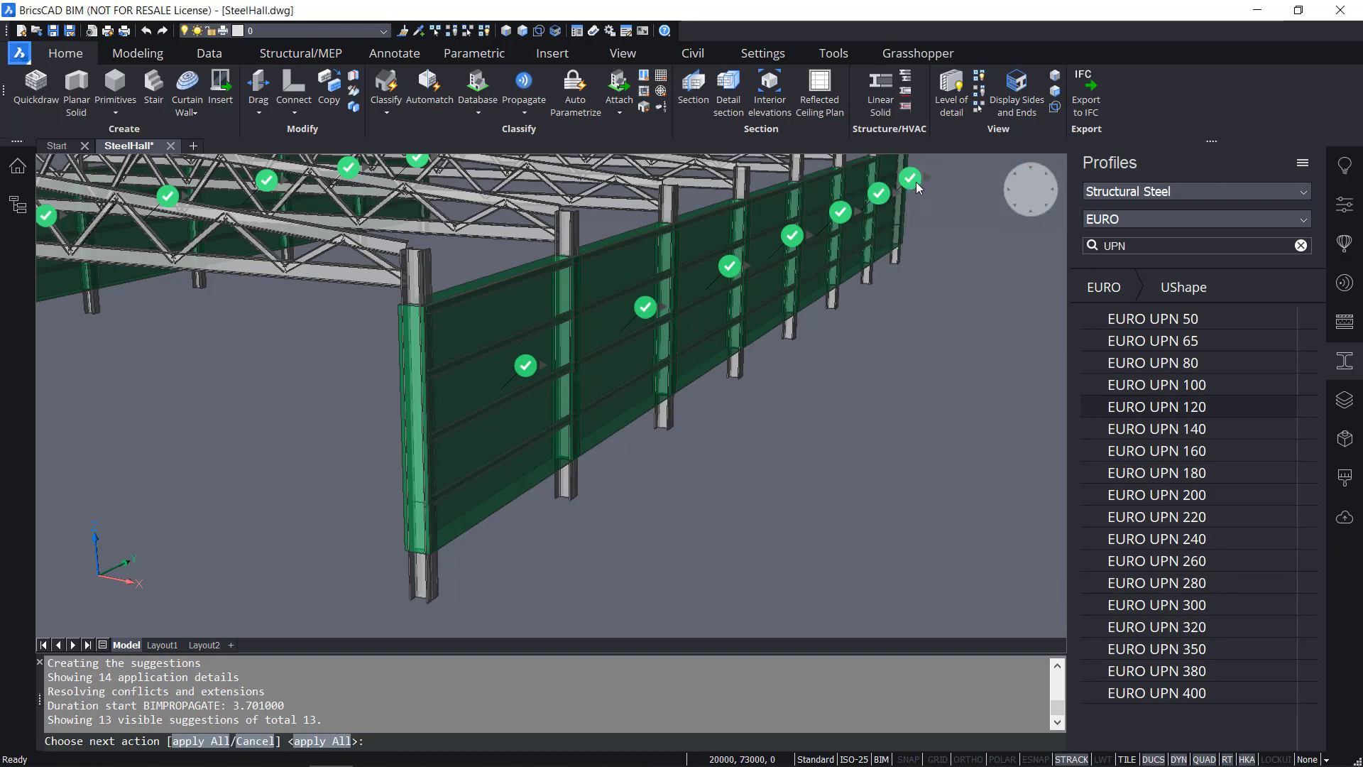
pyautogui.moveTo(921, 185)
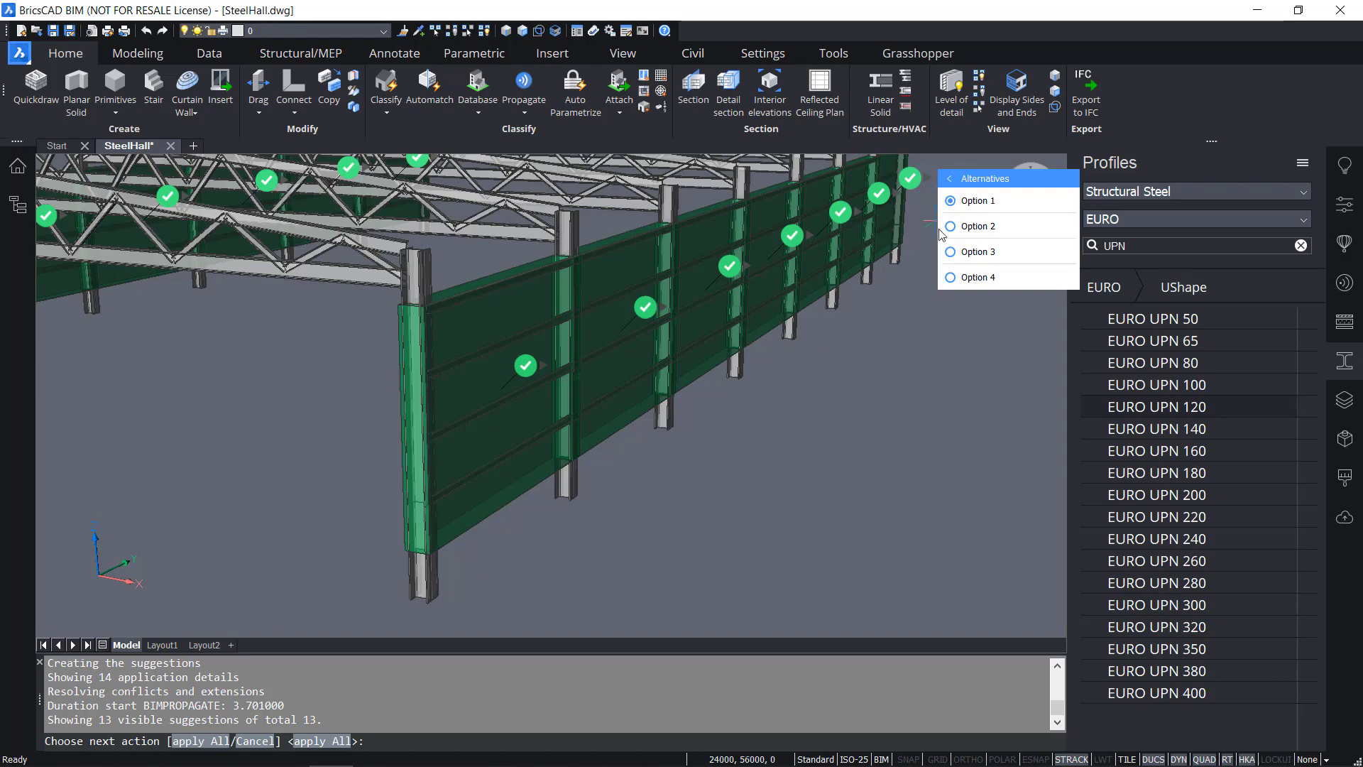
pyautogui.click(945, 231)
# Apply all propagation suggestions to copy the UPN 120 members between the columns on both long sides
pyautogui.scroll(-2, 790, 453)
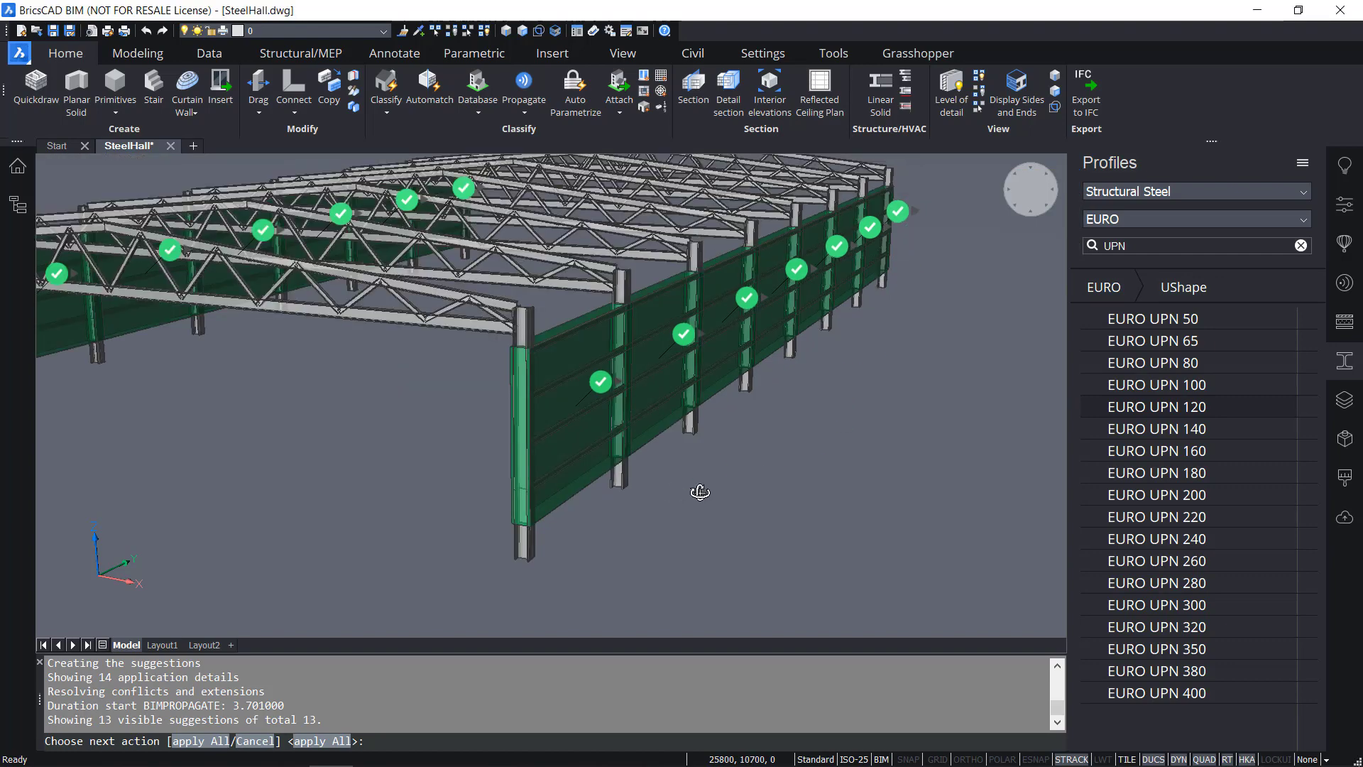
pyautogui.moveTo(700, 492)
pyautogui.keyDown('shift'); pyautogui.mouseDown(button='middle')
pyautogui.moveTo(755, 480)
pyautogui.moveTo(684, 487)
pyautogui.moveTo(678, 475)
pyautogui.moveTo(694, 508)
pyautogui.mouseUp(button='middle'); pyautogui.keyUp('shift')
pyautogui.scroll(-2, 678, 476)
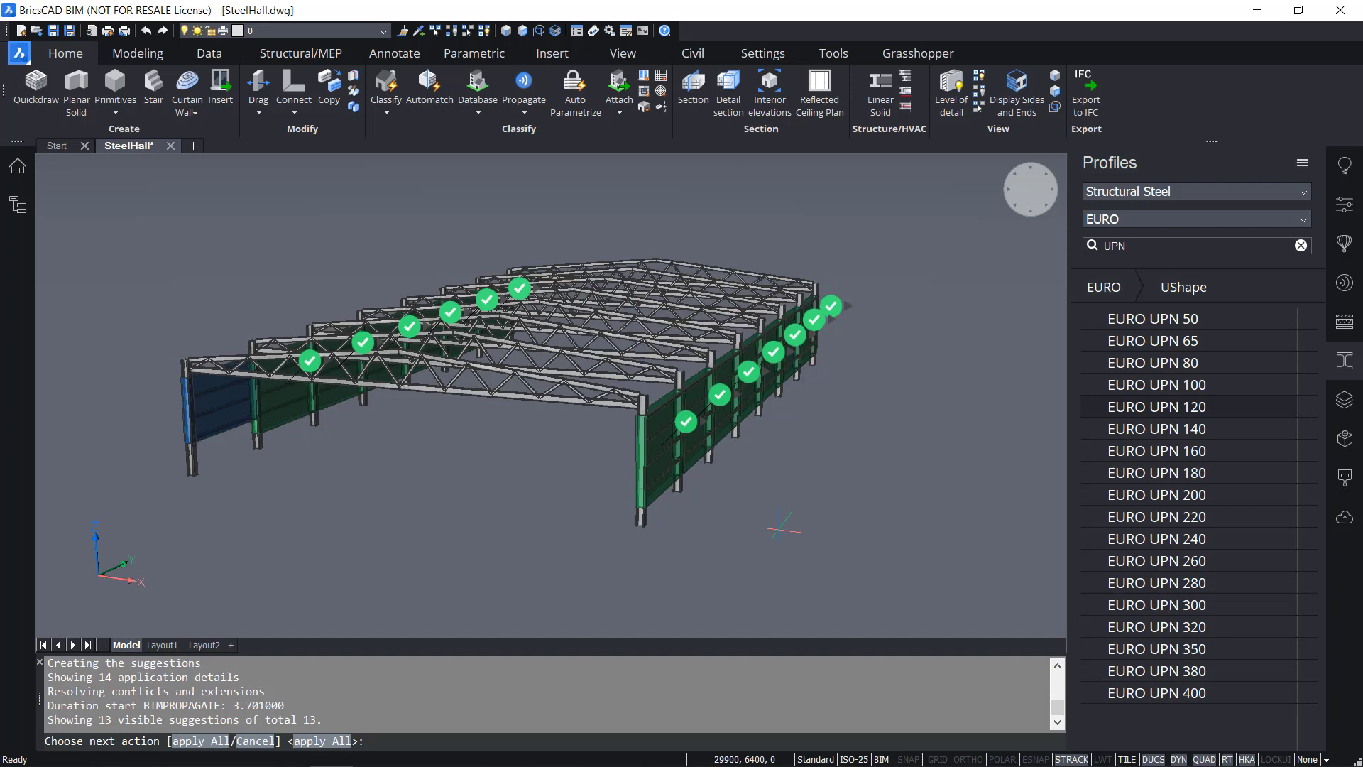
pyautogui.press('Return')
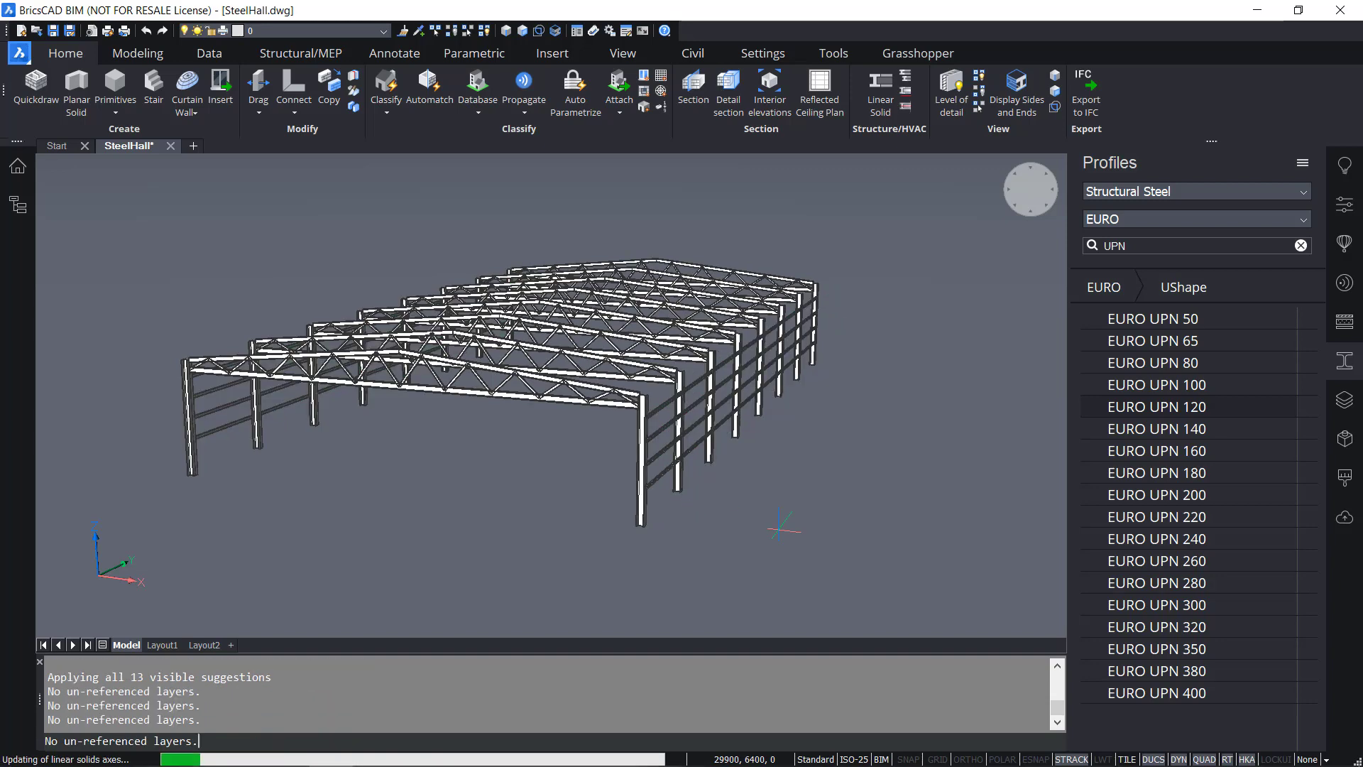
# Examine the propagated members along both long sides and the connection between the end truss and its corner column
pyautogui.scroll(10, 699, 501)
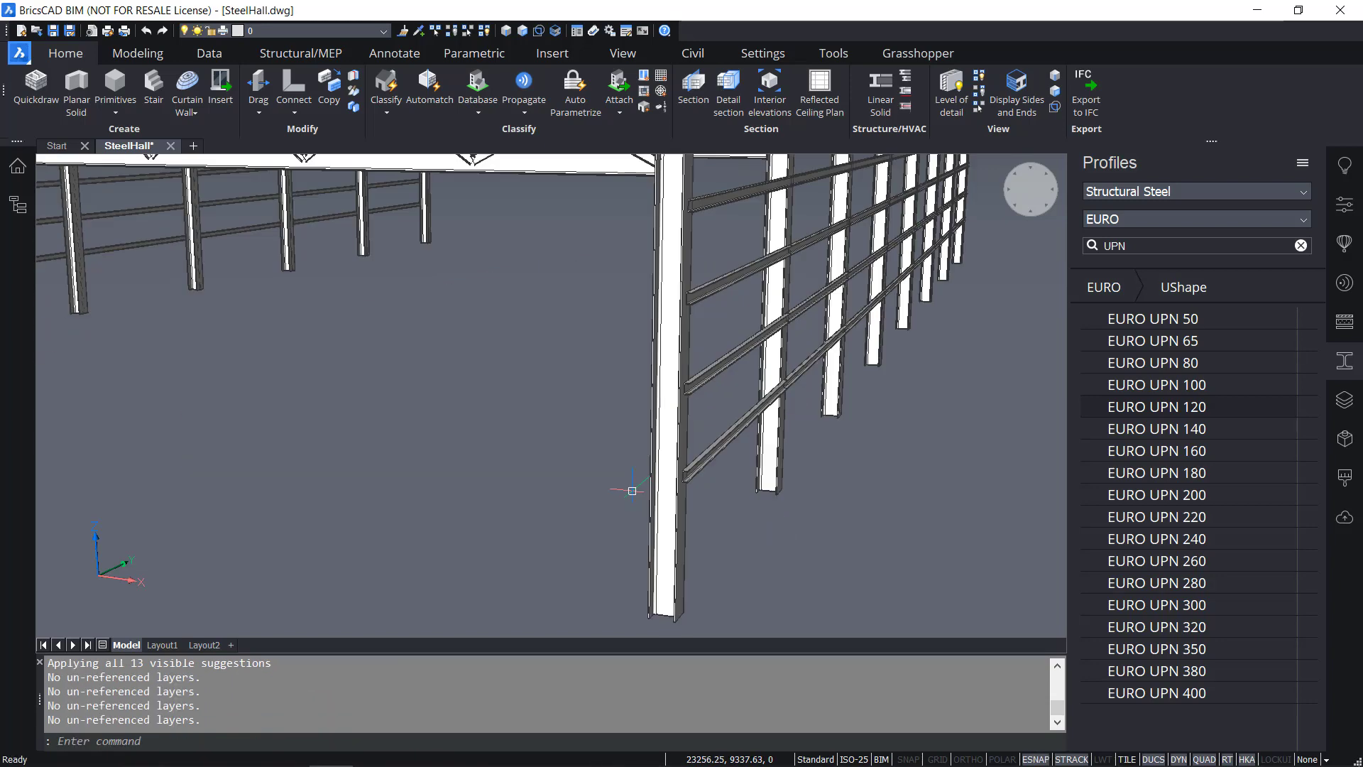
pyautogui.scroll(-8, 715, 492)
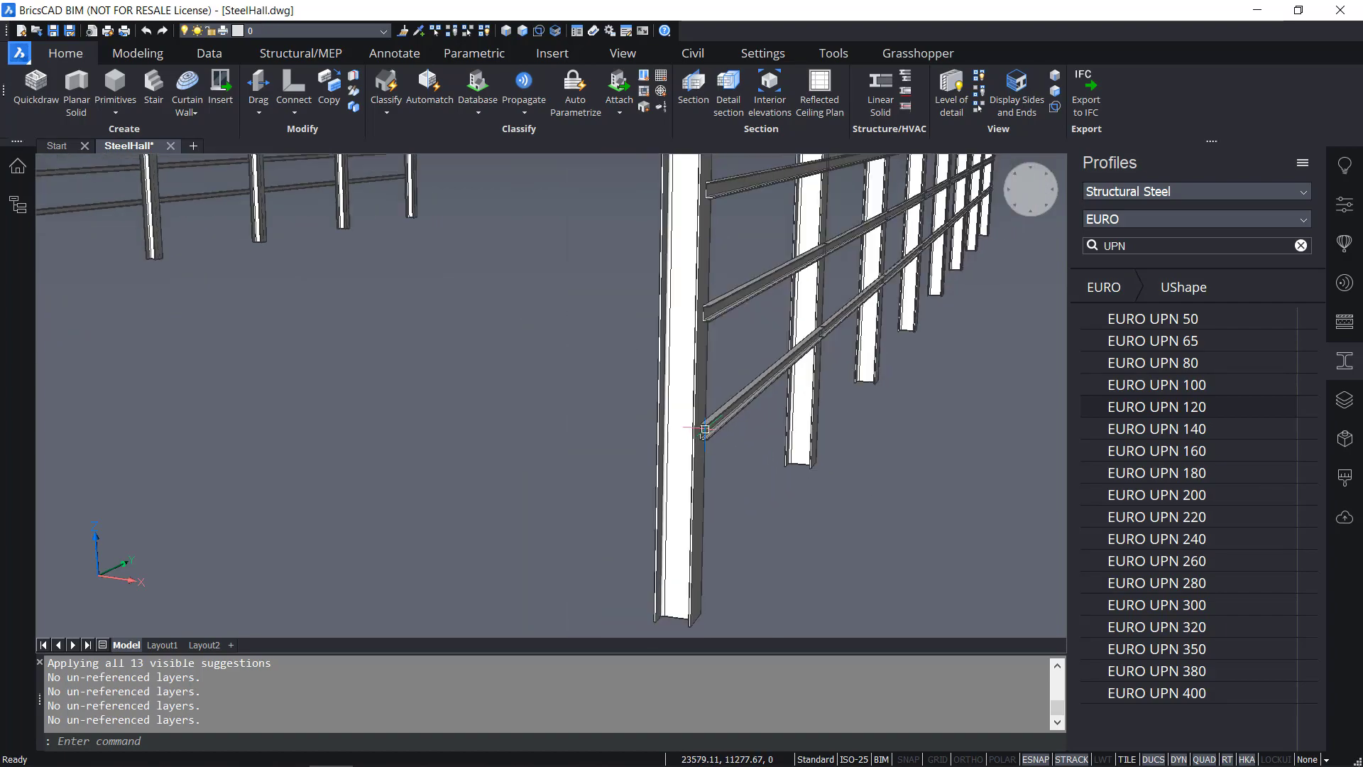
pyautogui.keyDown('shift'); pyautogui.moveTo(649, 348); pyautogui.dragTo(693, 457, button='middle'); pyautogui.keyUp('shift')
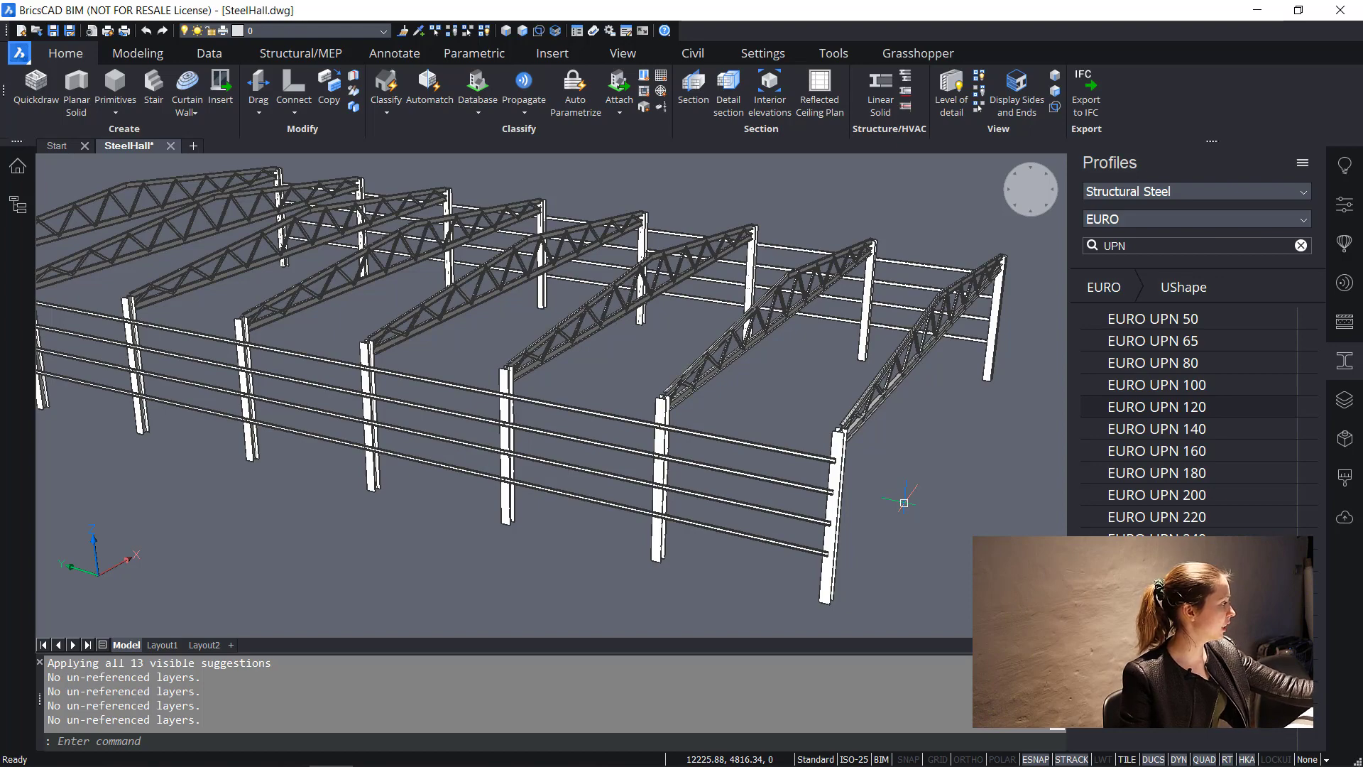
pyautogui.click(934, 578)
pyautogui.click(905, 495)
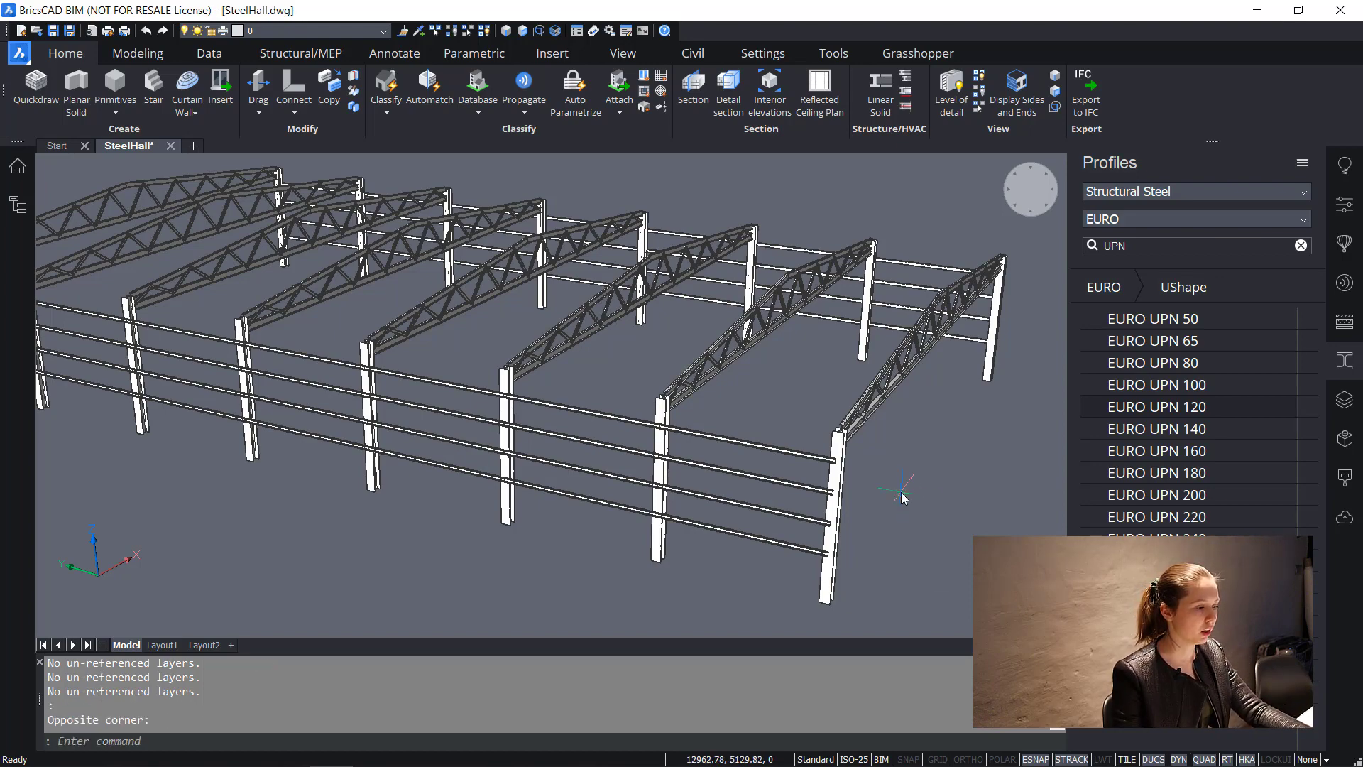
pyautogui.keyDown('shift'); pyautogui.moveTo(868, 474); pyautogui.dragTo(788, 502, button='middle'); pyautogui.keyUp('shift')
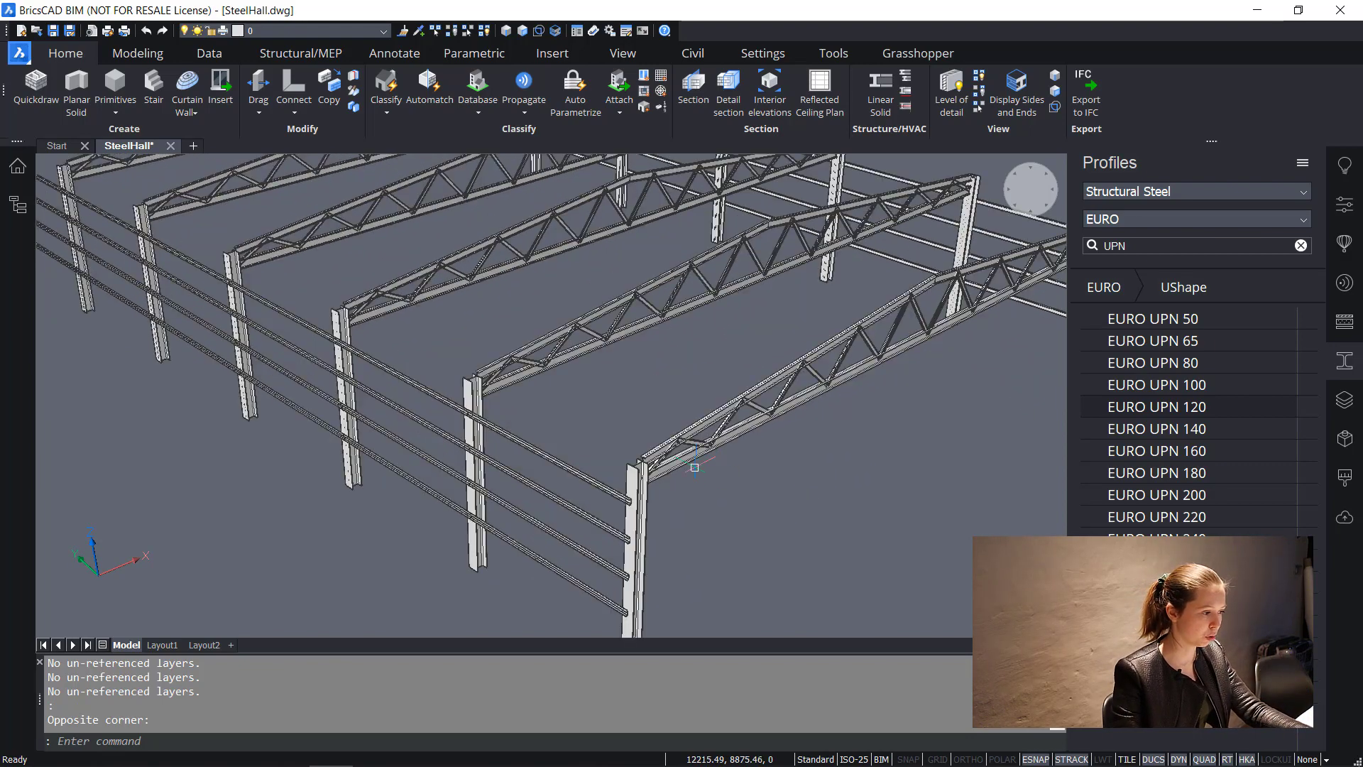
pyautogui.scroll(6, 585, 476)
pyautogui.scroll(-3, 585, 475)
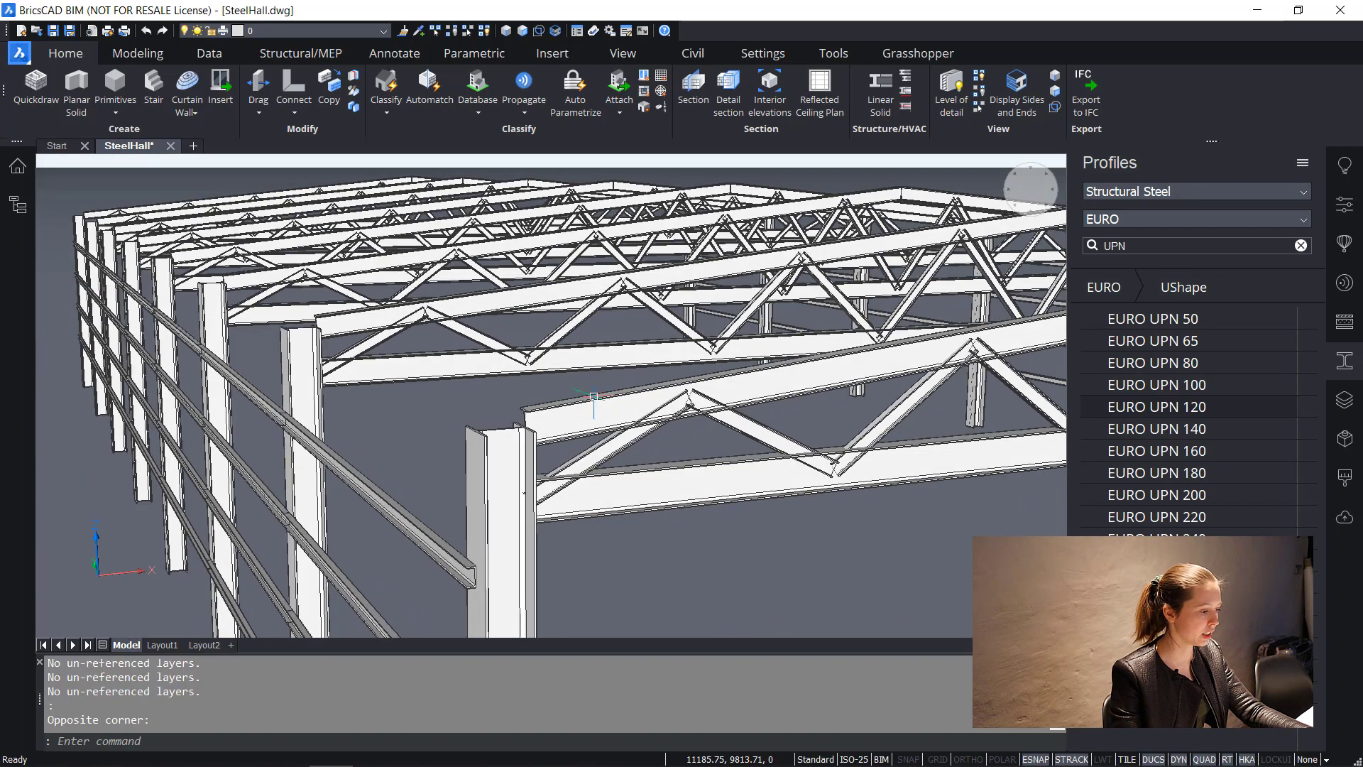
pyautogui.click(593, 424)
pyautogui.scroll(-10, 762, 568)
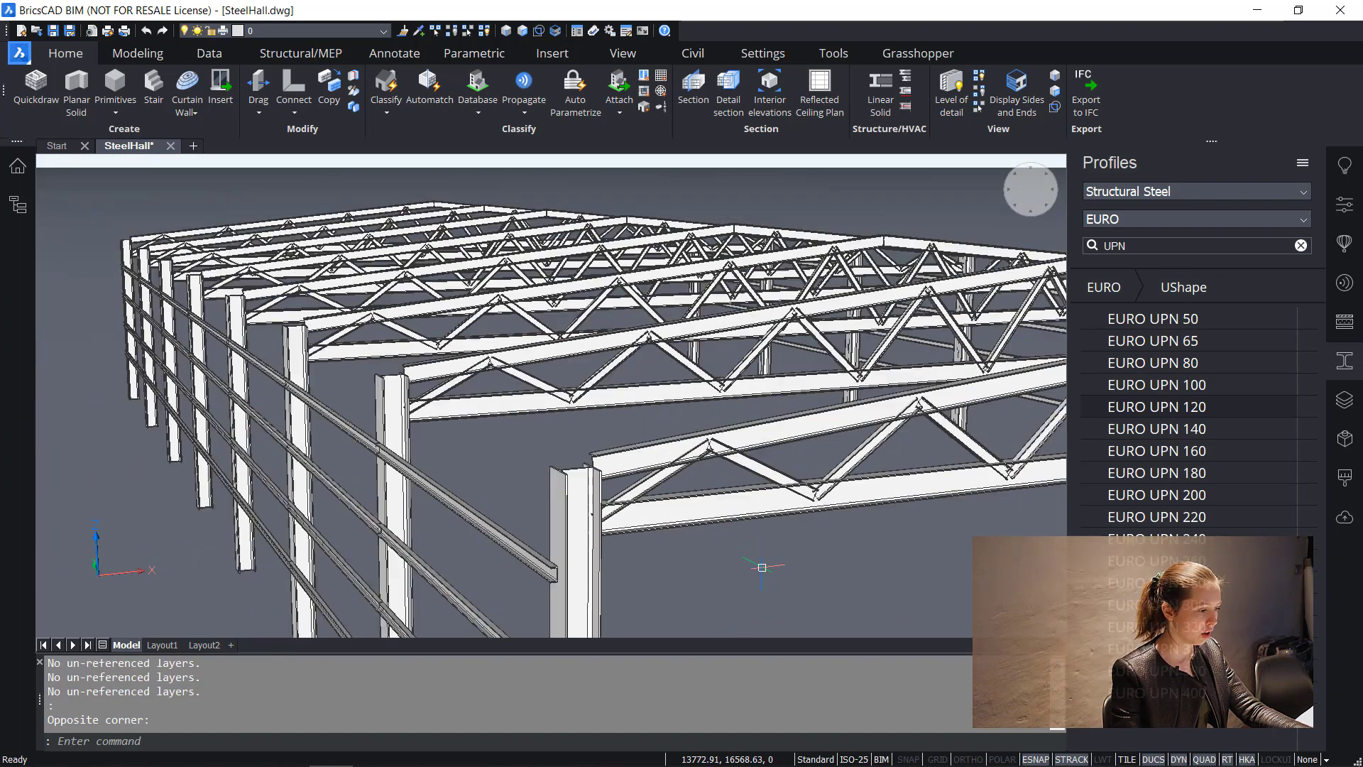
# Join the end truss's two sloping top chord beams at the ridge with an L-type connection
pyautogui.scroll(10, 682, 444)
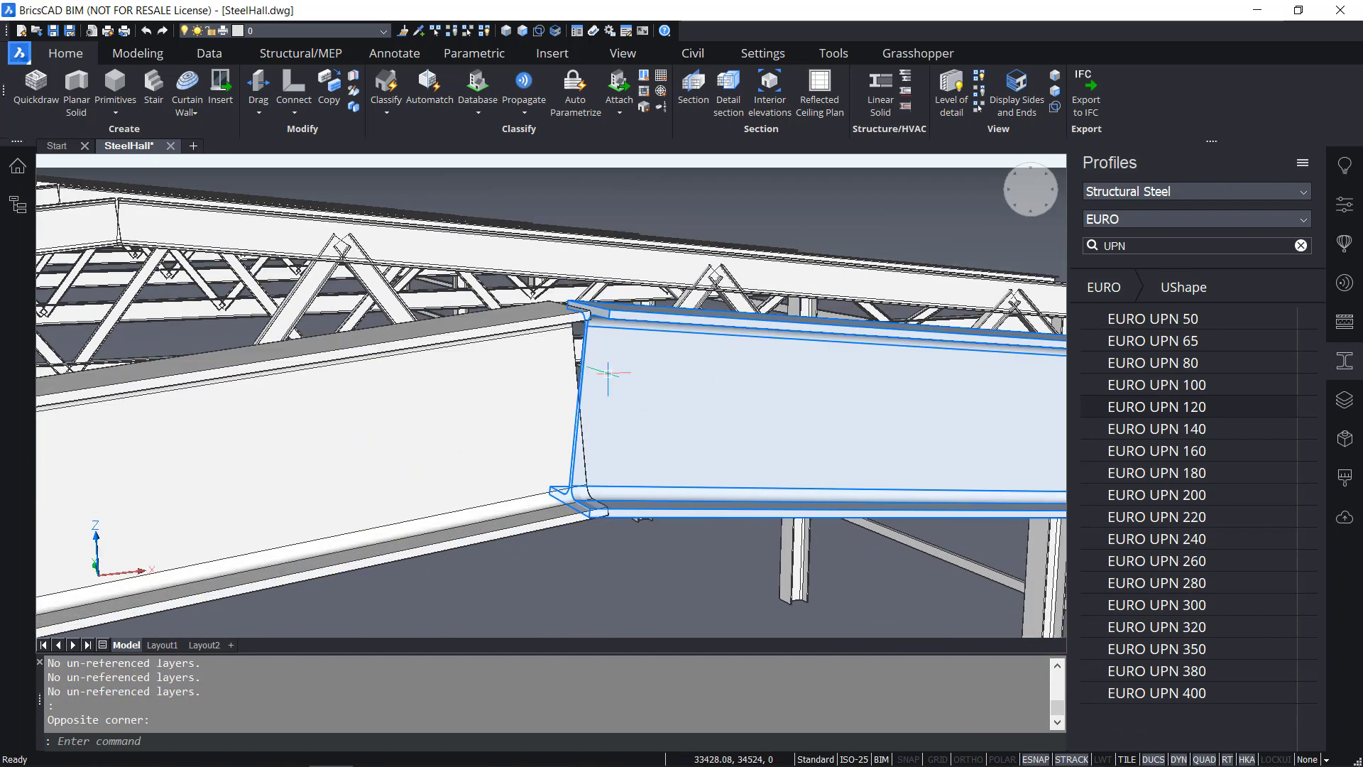
pyautogui.click(706, 420)
pyautogui.click(491, 455)
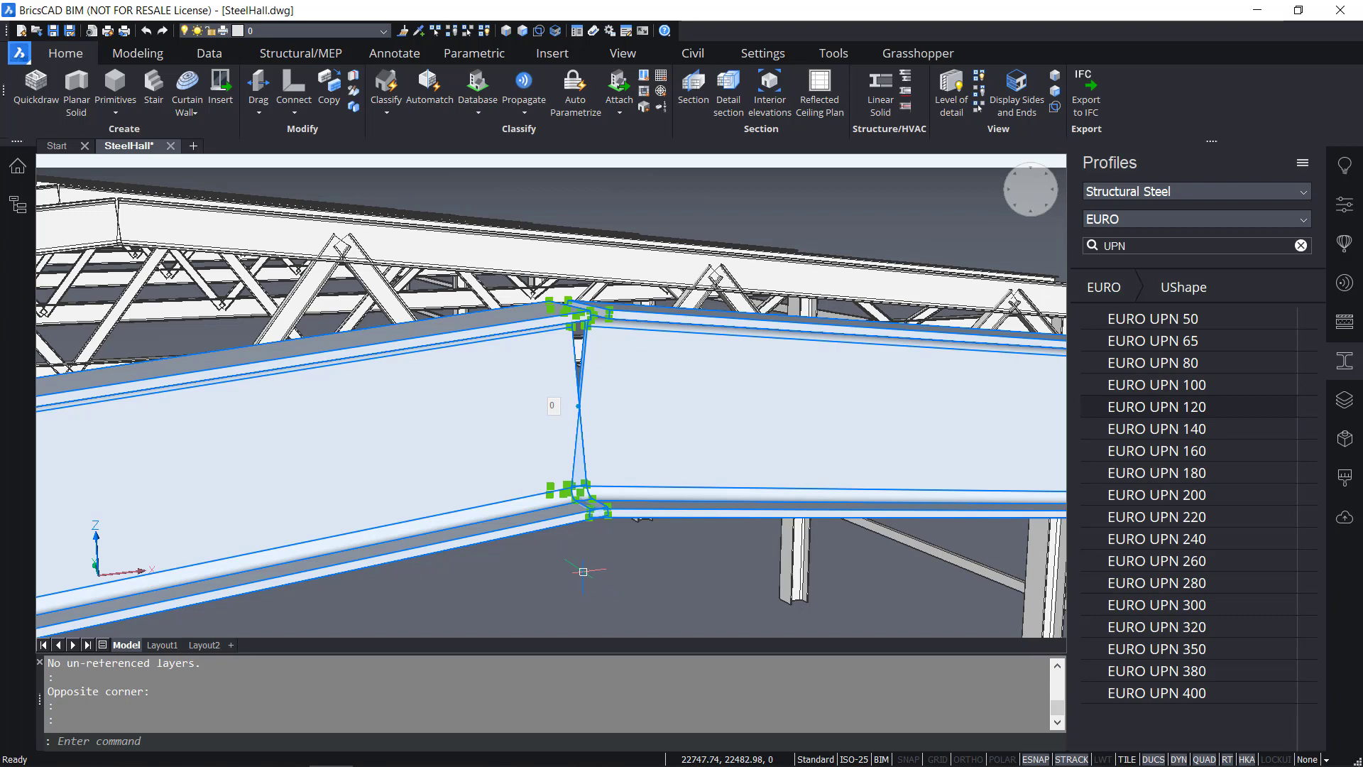
pyautogui.moveTo(583, 571)
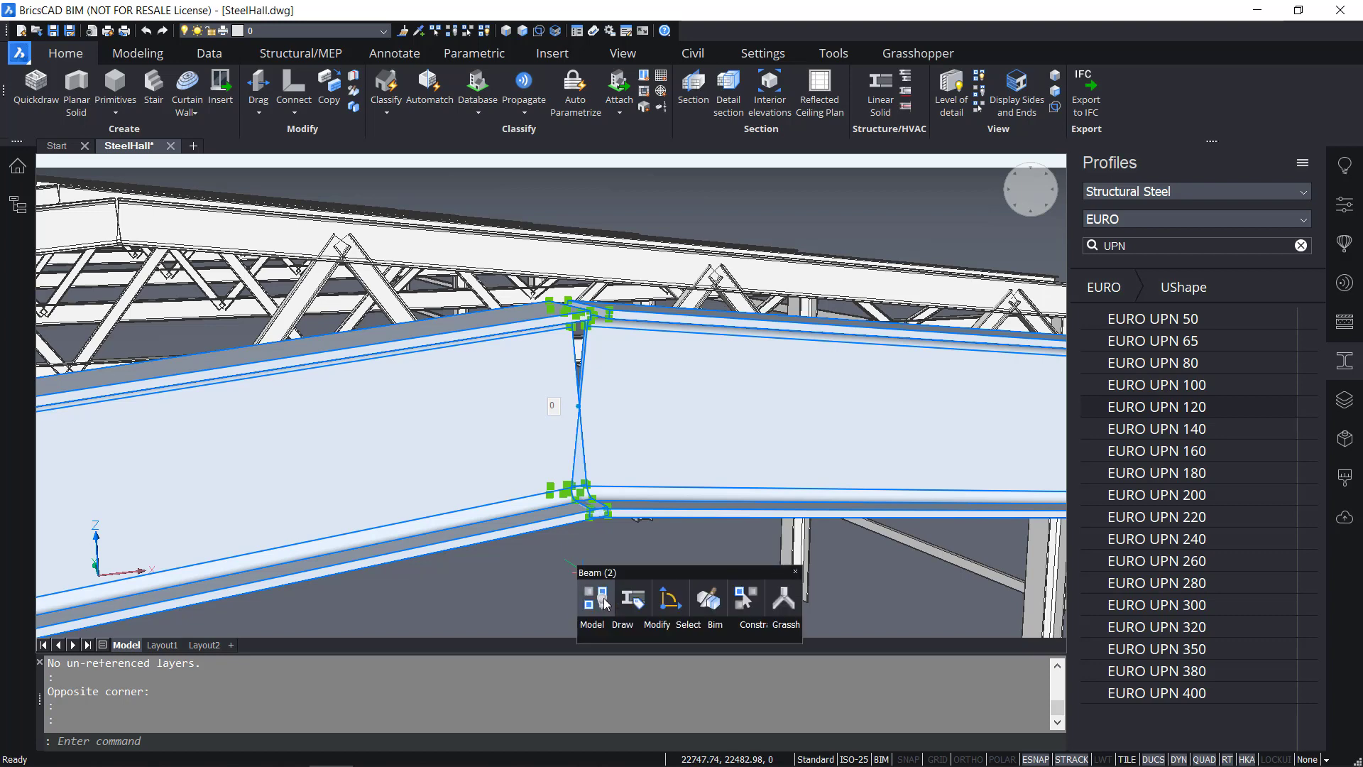
pyautogui.moveTo(594, 627)
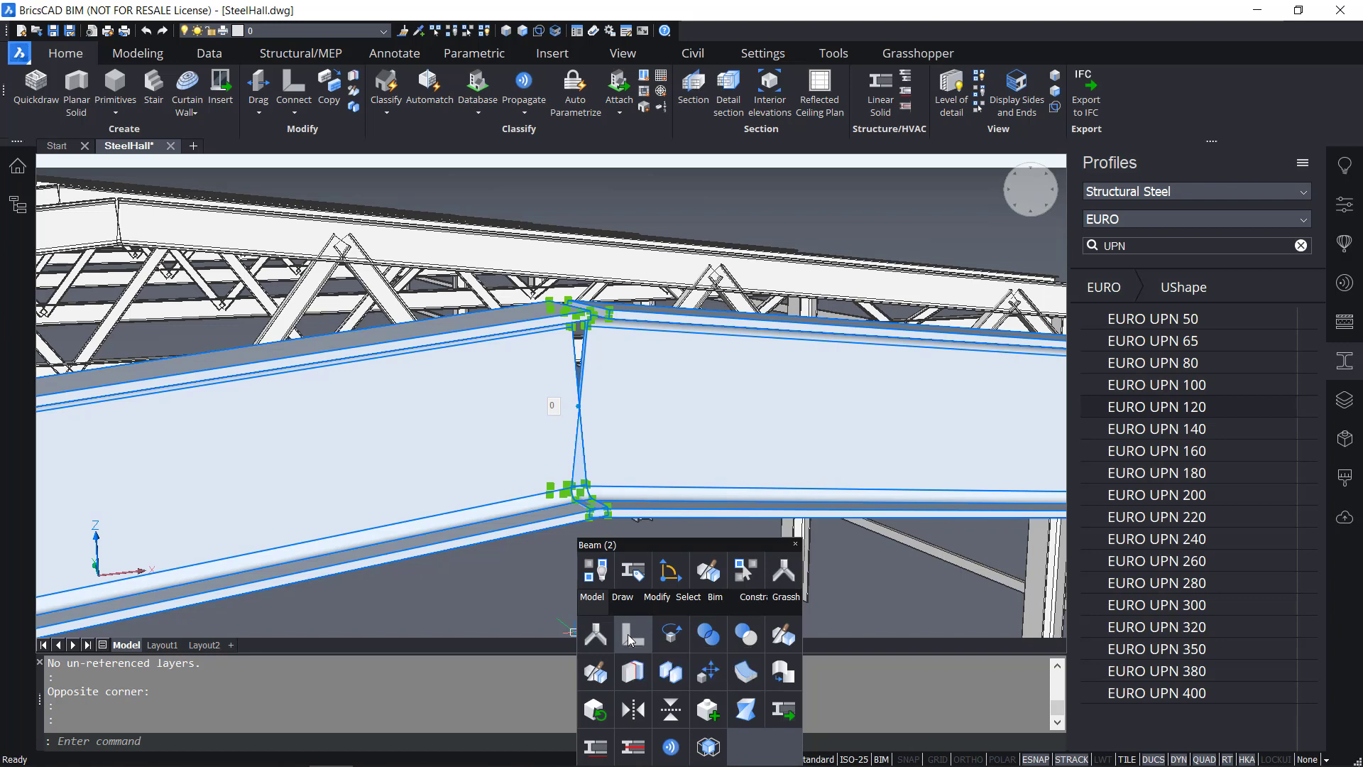
pyautogui.click(629, 639)
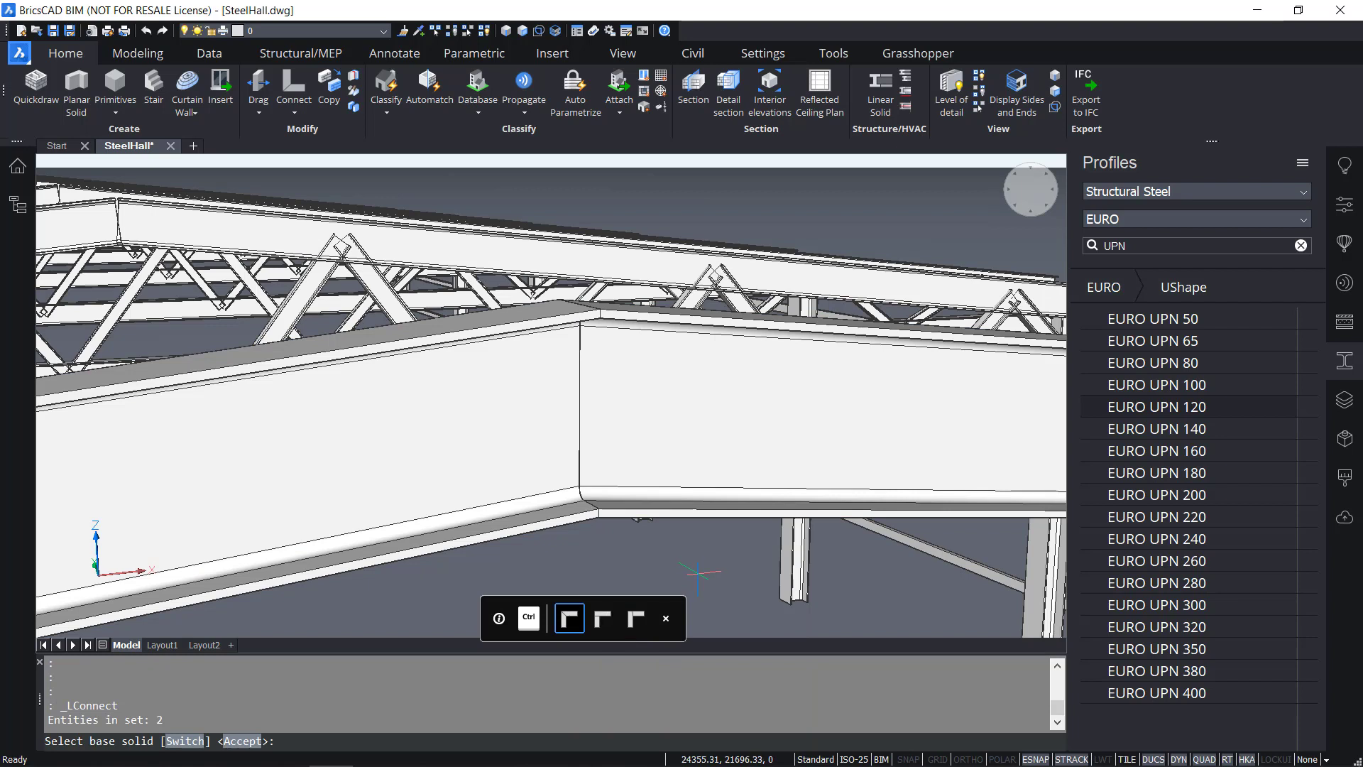
pyautogui.press('Return')
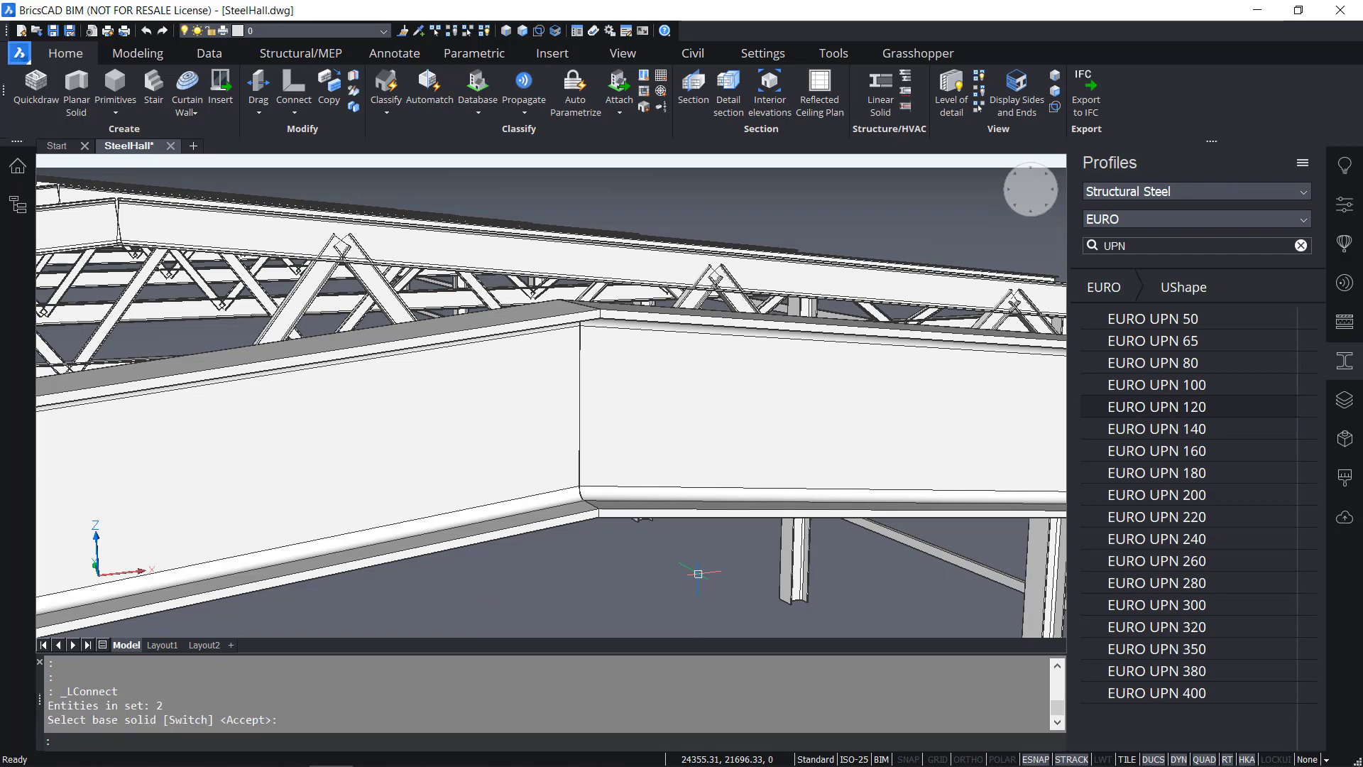
# Propagate the ridge connection between the end truss's two top chord beams as a 3D detail to generate suggestions on the other trusses
pyautogui.keyDown('shift'); pyautogui.moveTo(698, 573); pyautogui.dragTo(735, 524, button='middle'); pyautogui.keyUp('shift')
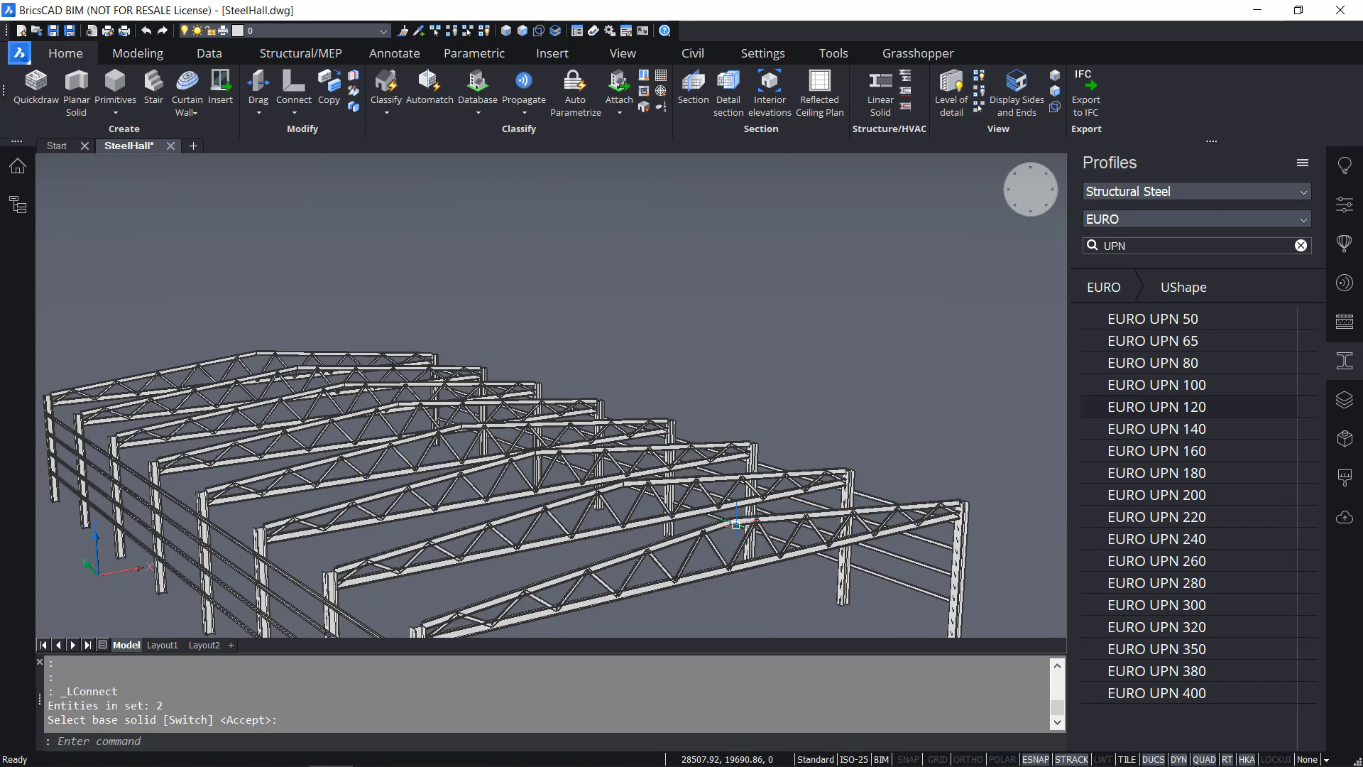
pyautogui.scroll(10, 736, 524)
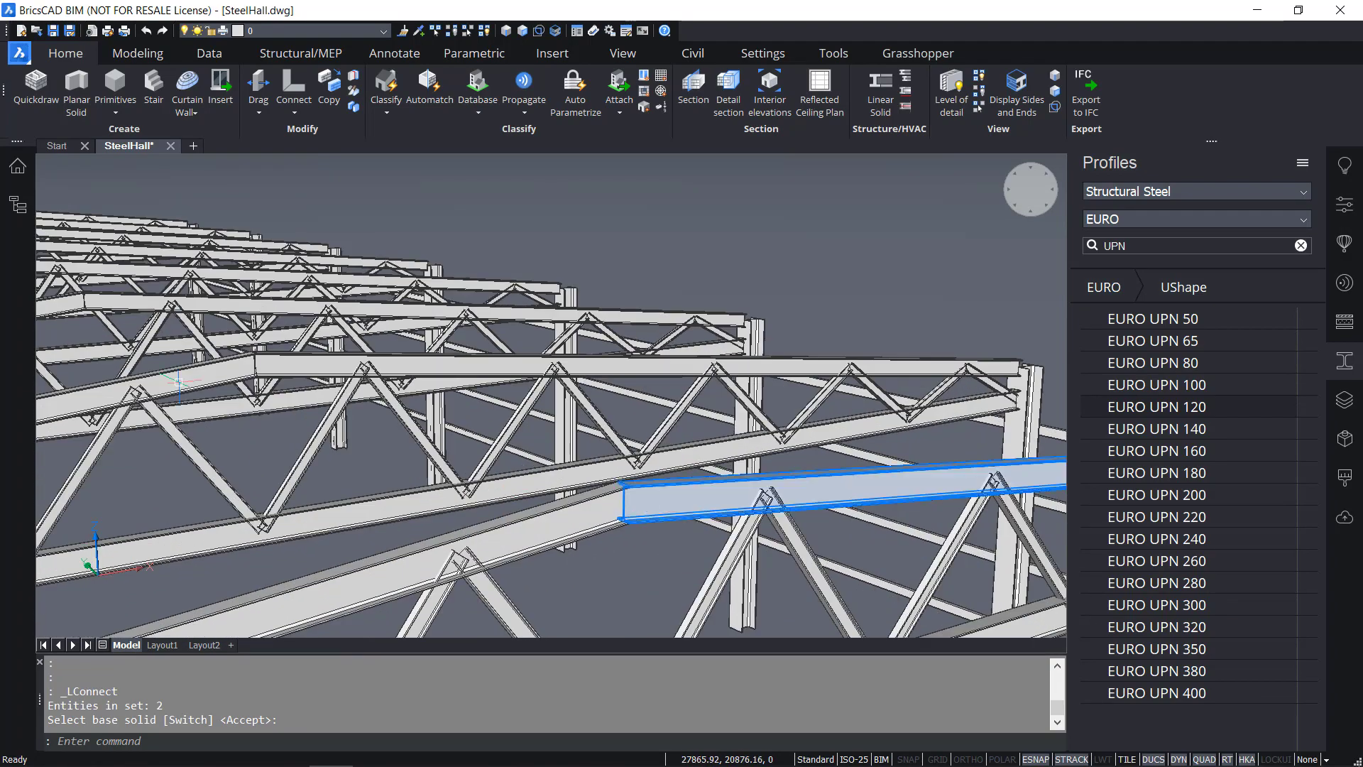
pyautogui.click(522, 92)
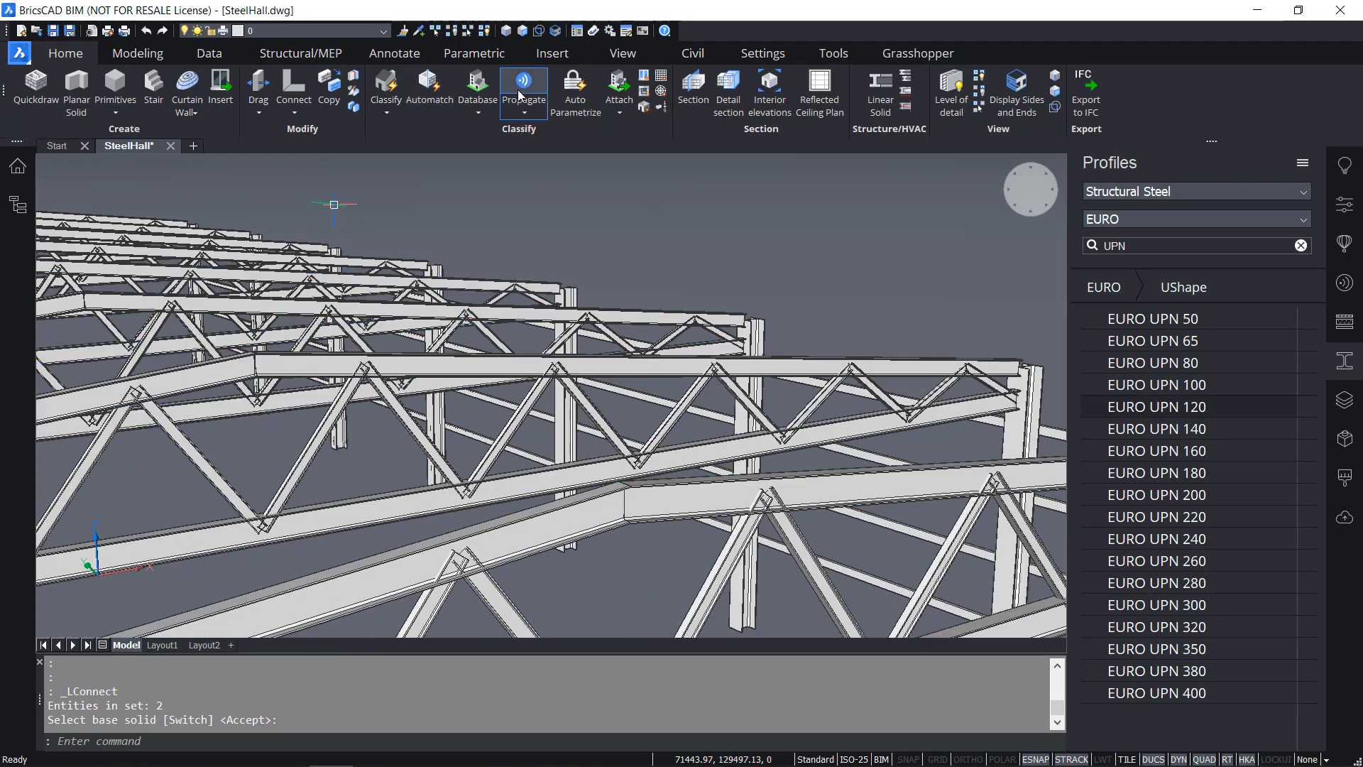
pyautogui.click(657, 506)
pyautogui.click(575, 558)
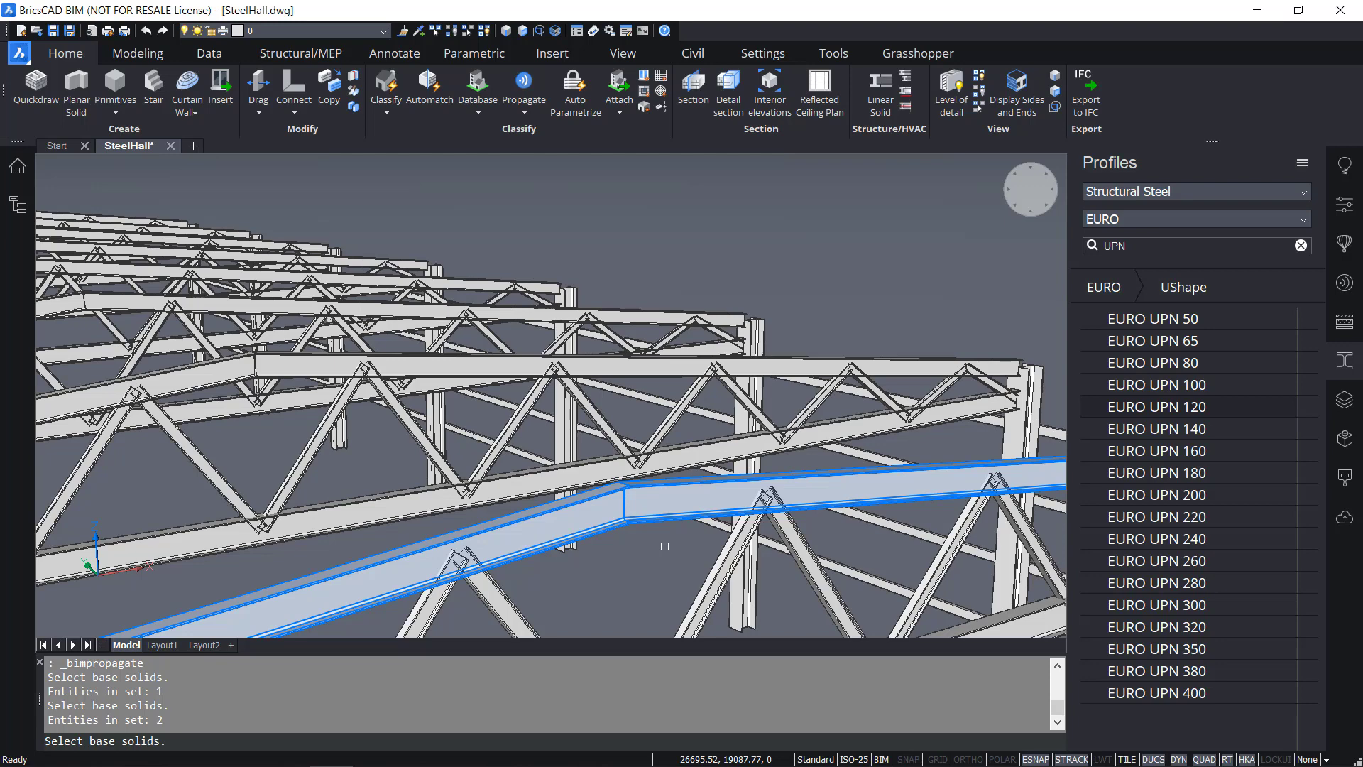
pyautogui.press('Return')
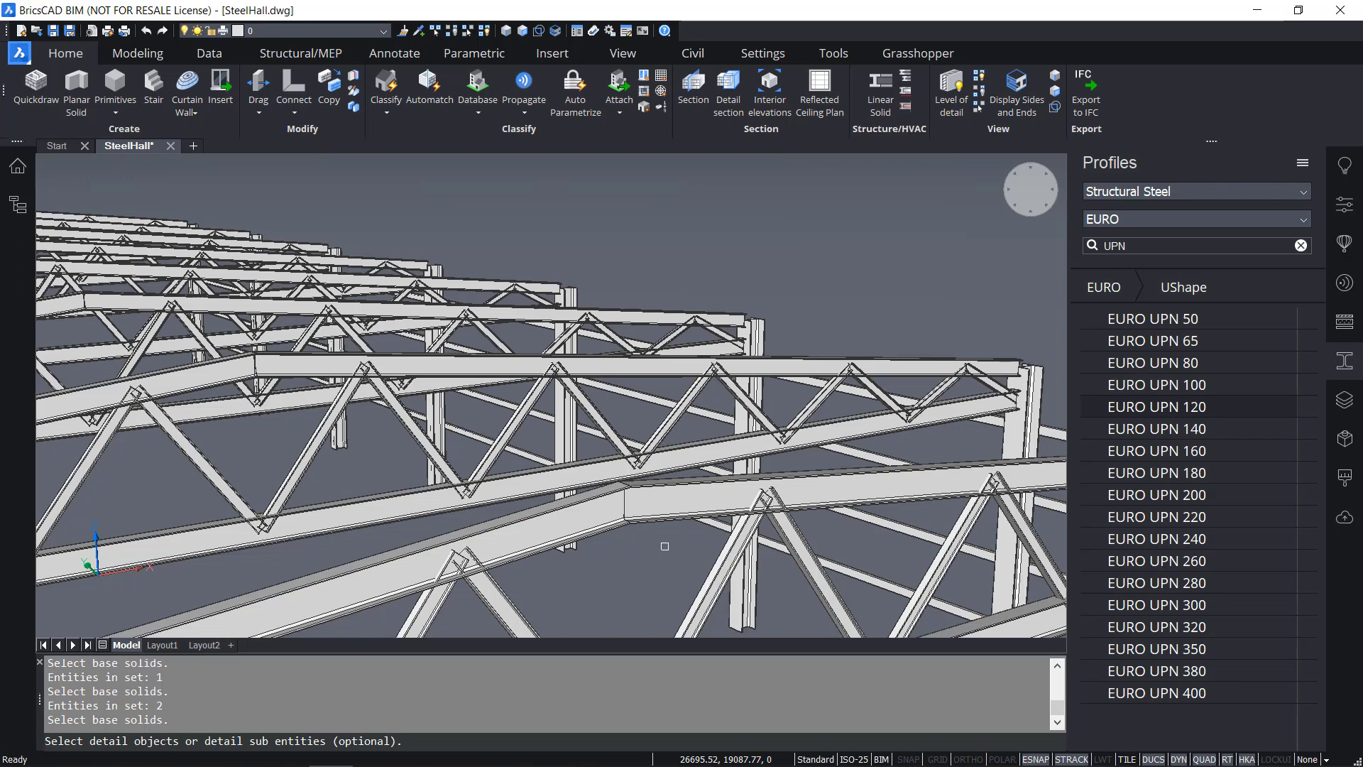
pyautogui.press('Return')
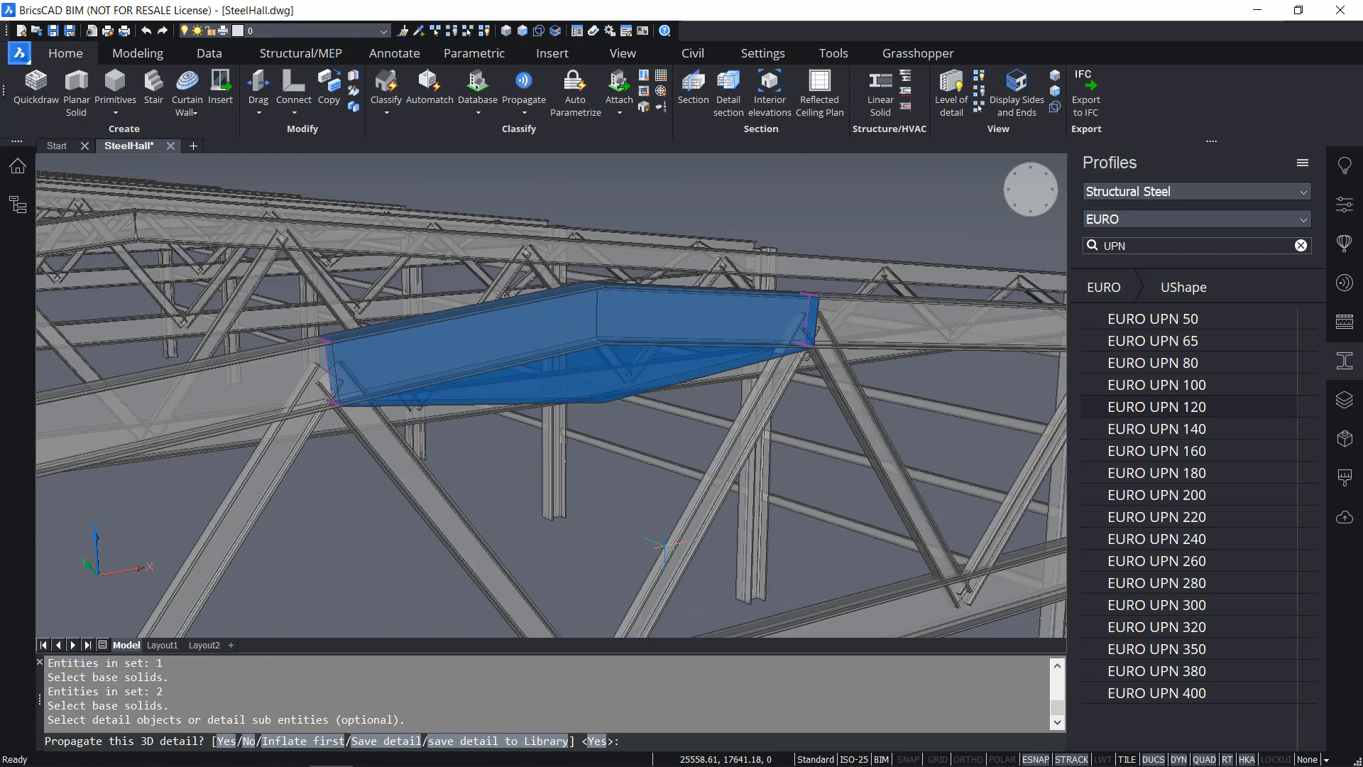
pyautogui.press('Return')
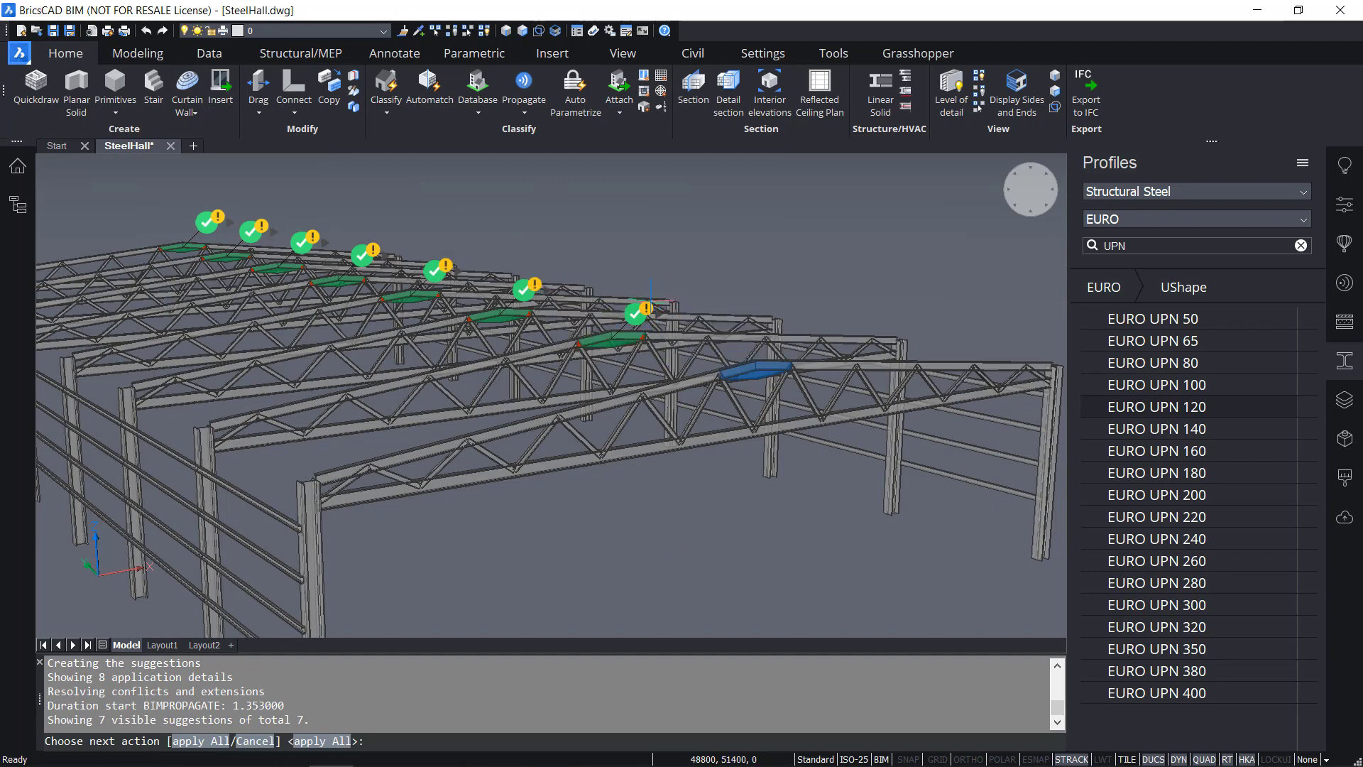
# Check the suggested ridge connections on the remaining trusses and apply all suggestions
pyautogui.scroll(3, 654, 295)
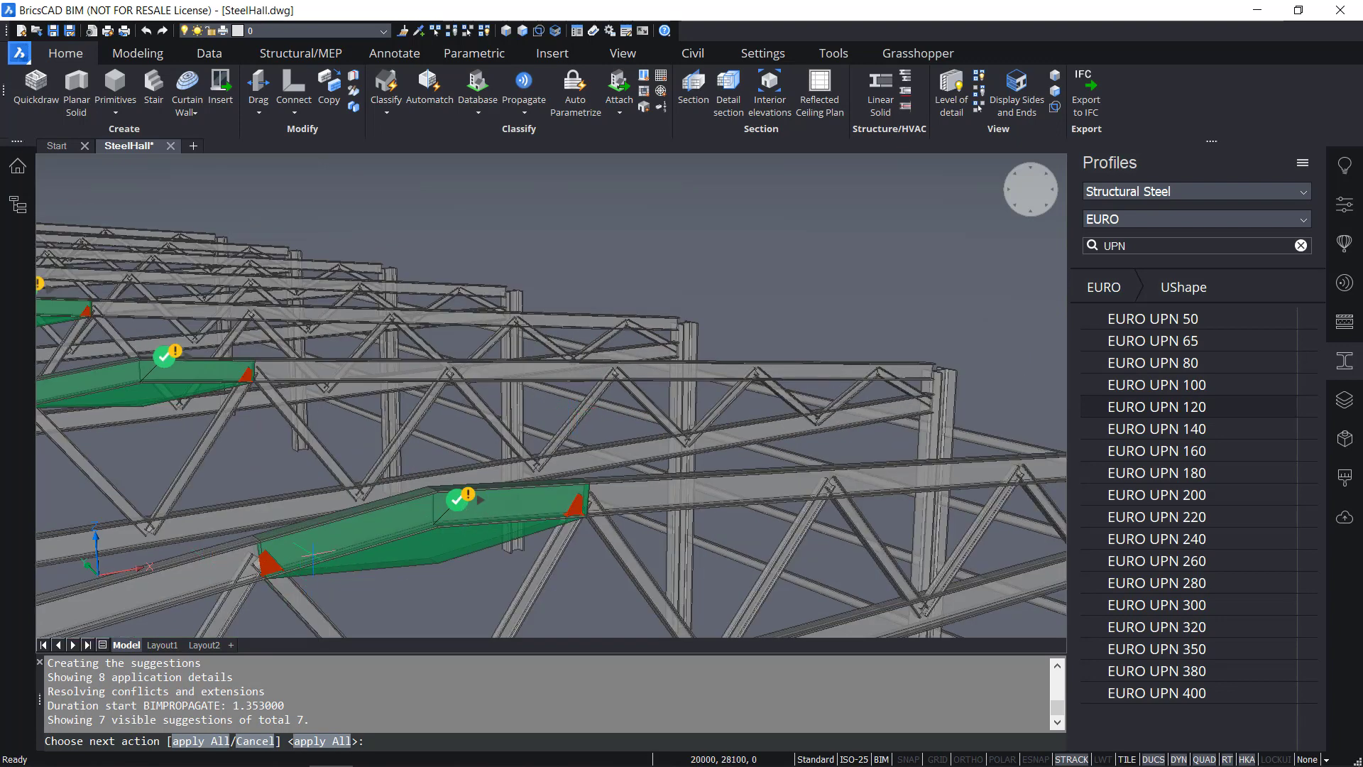
pyautogui.scroll(-5, 341, 557)
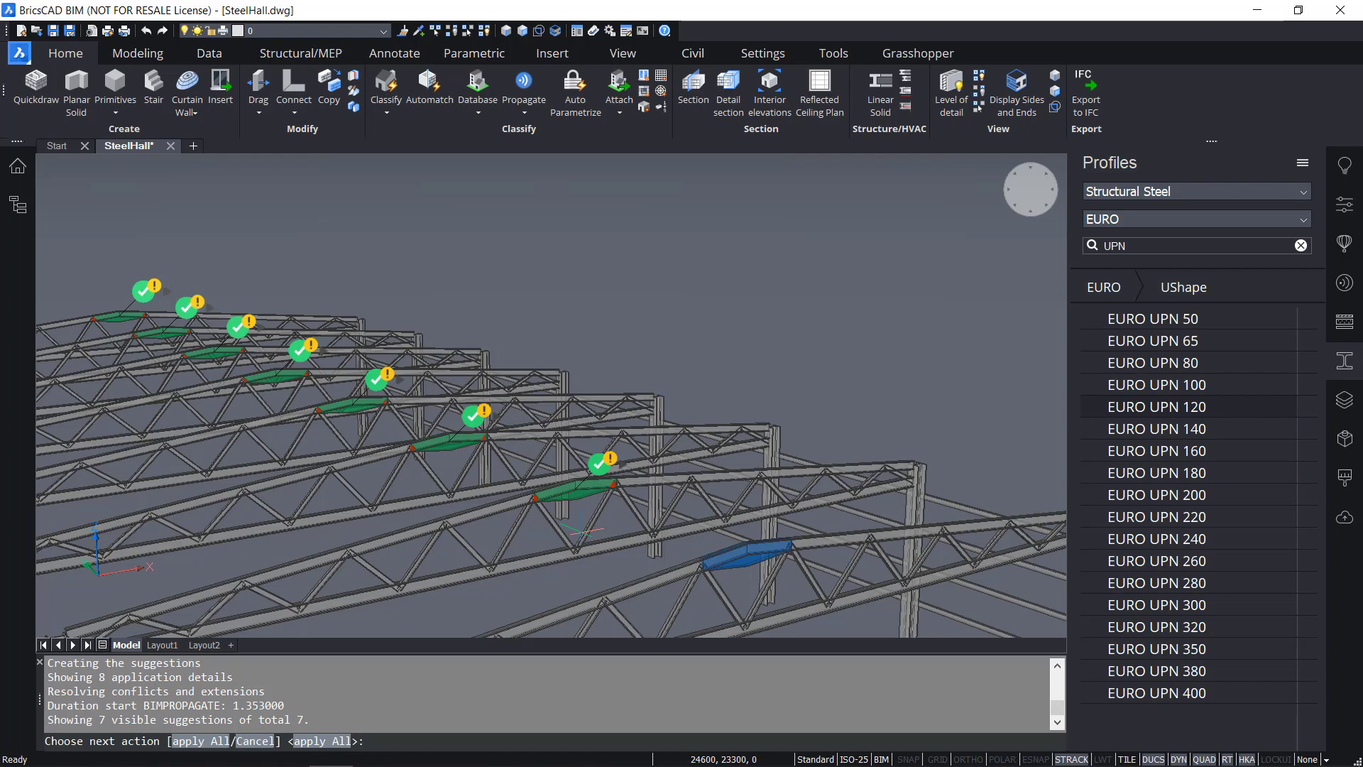
pyautogui.press('Return')
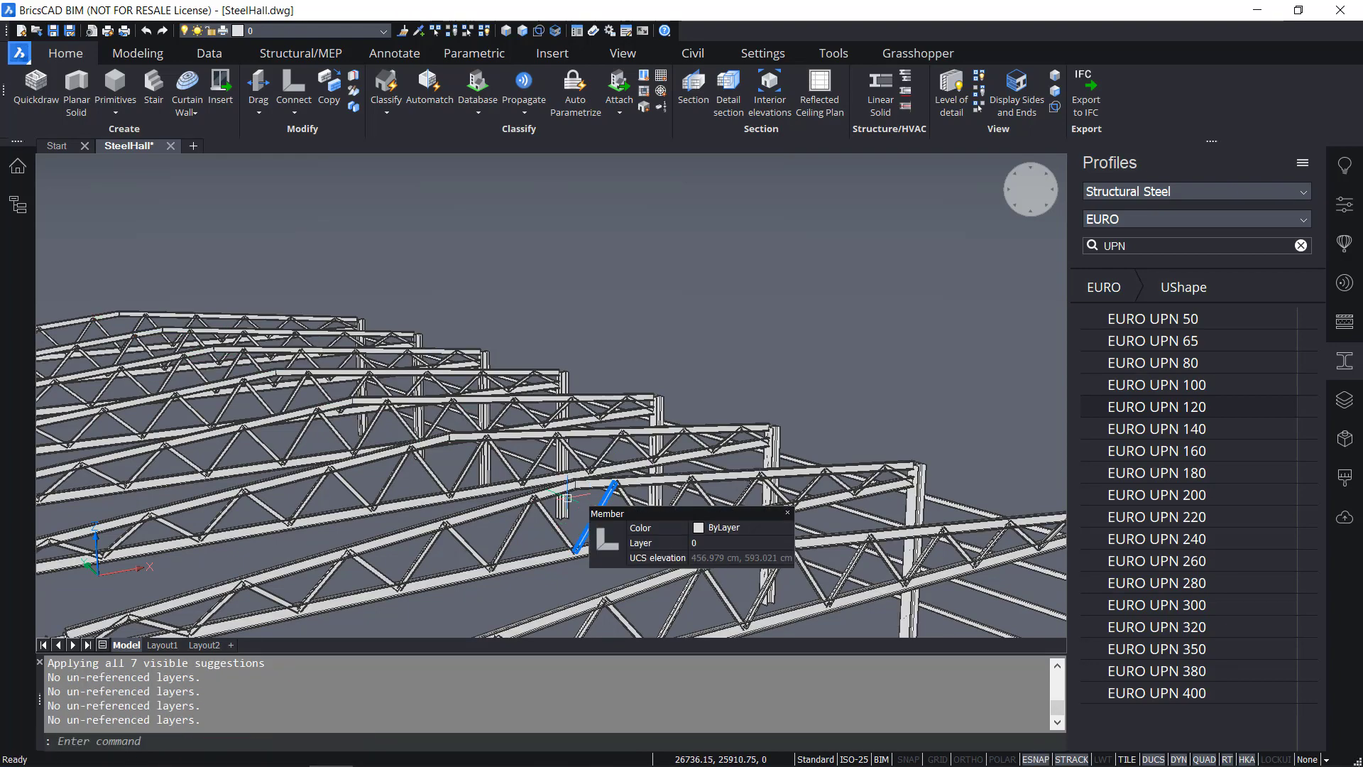
# Examine the propagated ridge connections of the top chords along the row of trusses
pyautogui.scroll(5, 580, 475)
pyautogui.scroll(-5, 580, 474)
pyautogui.scroll(4, 577, 374)
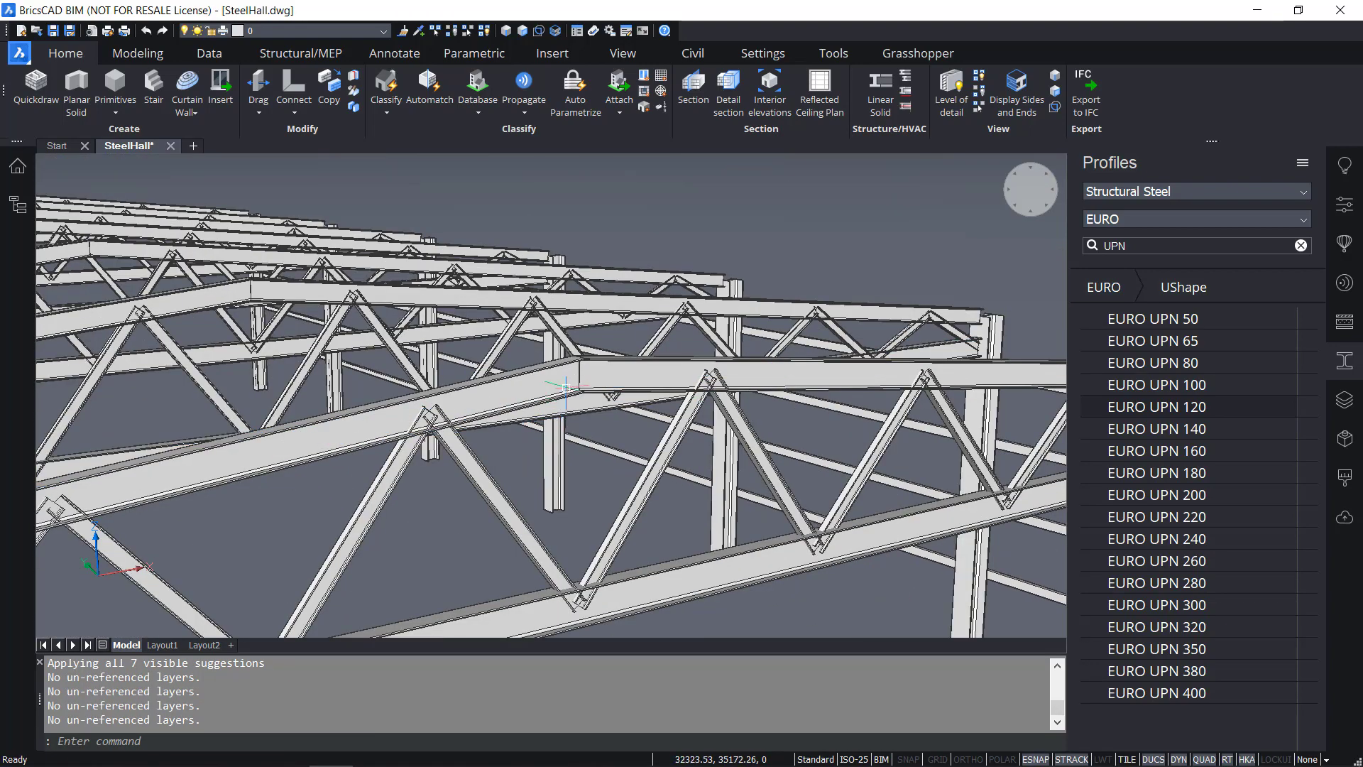
pyautogui.scroll(4, 577, 374)
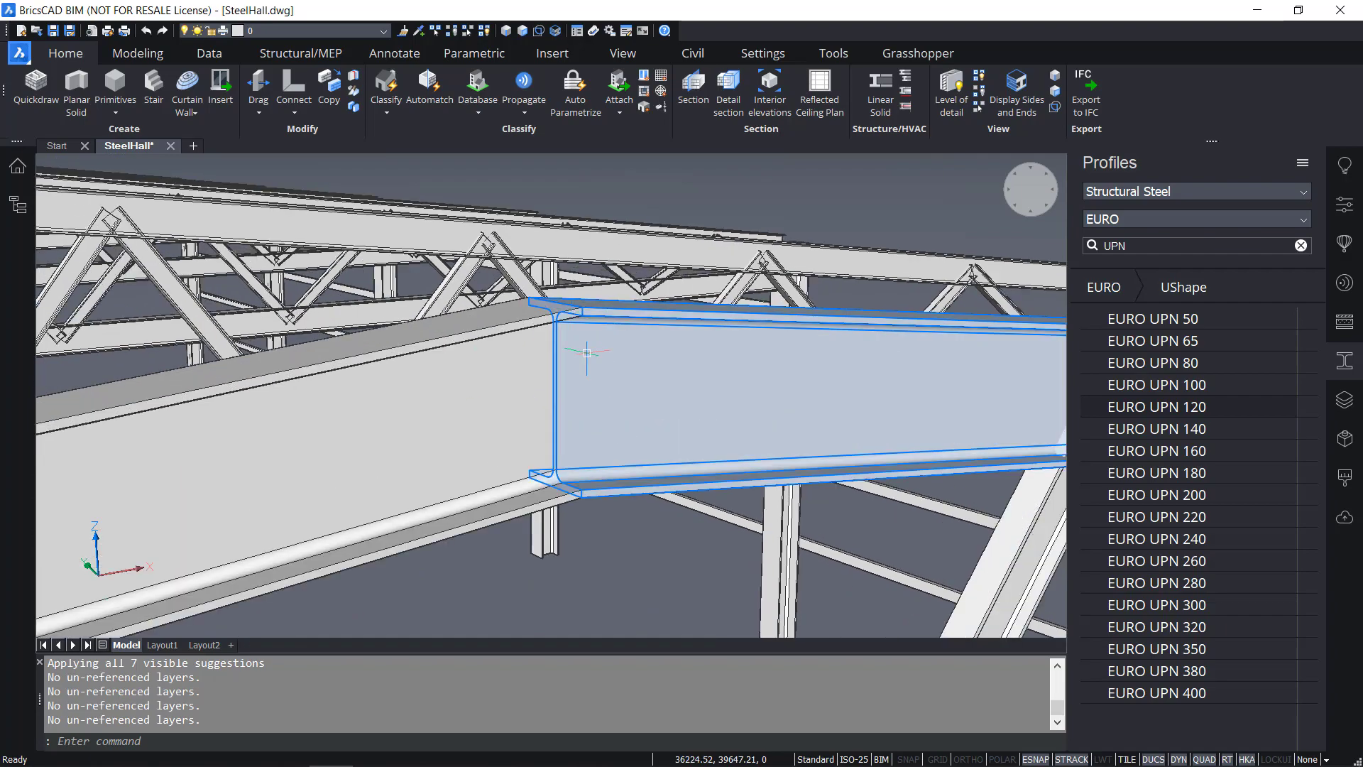
pyautogui.scroll(-4, 586, 358)
pyautogui.scroll(-1, 586, 352)
pyautogui.scroll(3, 239, 281)
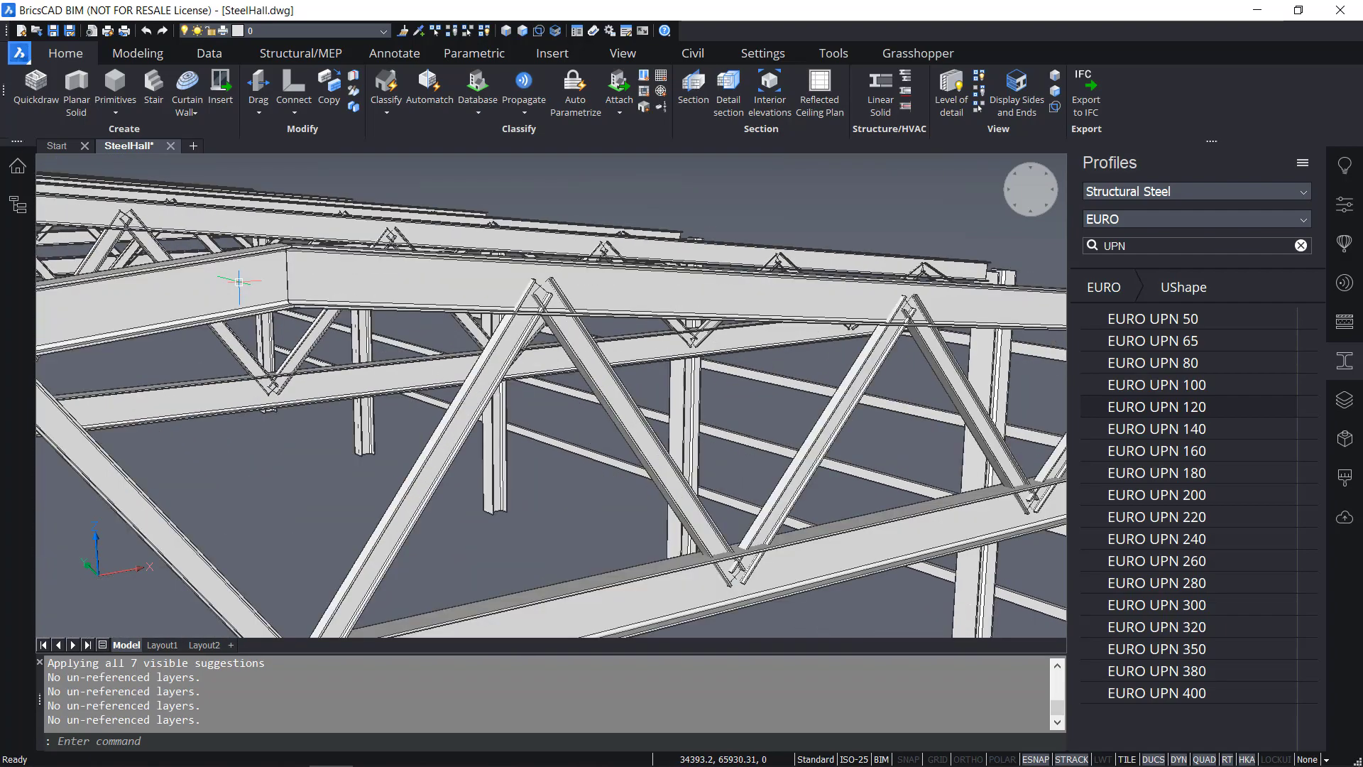
pyautogui.scroll(-3, 239, 281)
pyautogui.scroll(-4, 238, 282)
pyautogui.moveTo(323, 389); pyautogui.dragTo(577, 431, button='middle')
pyautogui.scroll(-3, 426, 473)
# Connect the corner column, bottom chord and first diagonal of the end truss with a structural connection and check the joint
pyautogui.scroll(6, 462, 462)
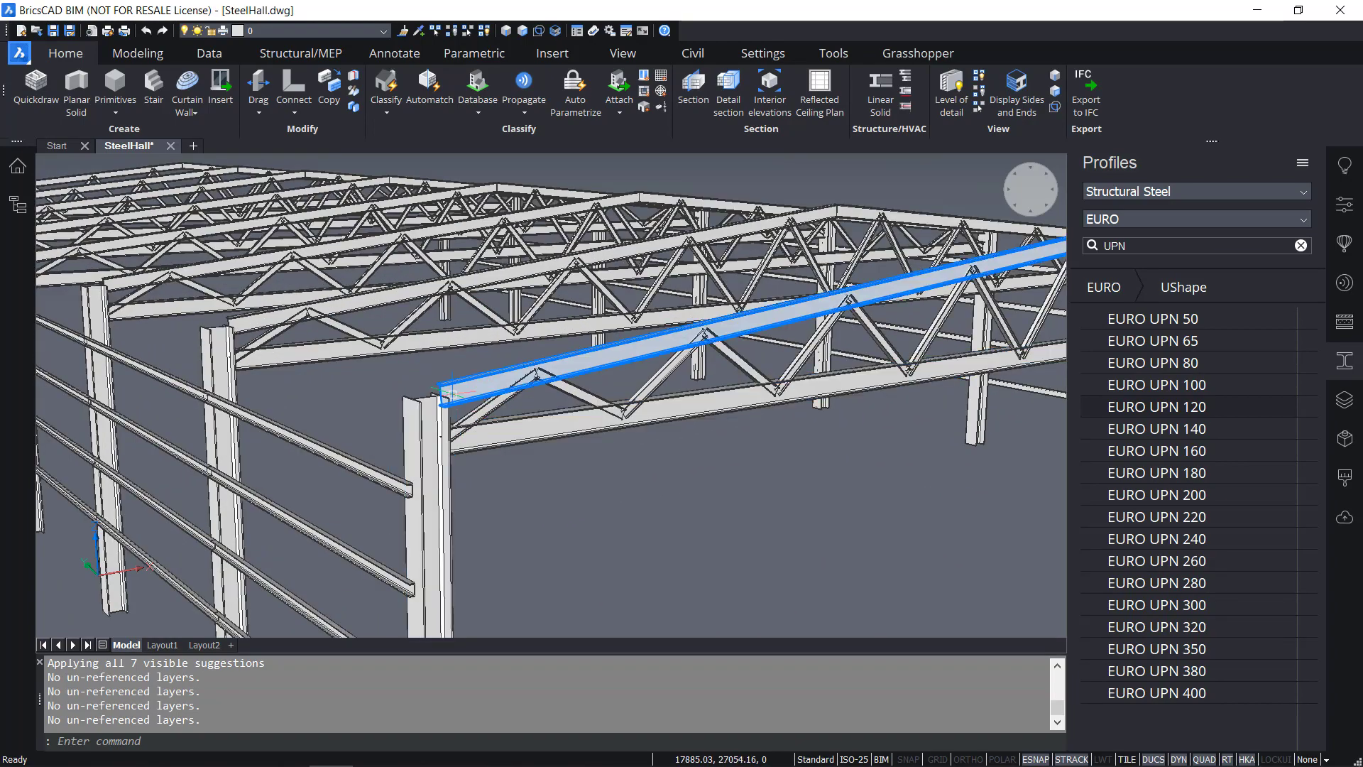
pyautogui.scroll(3, 481, 501)
pyautogui.click(504, 544)
pyautogui.click(423, 443)
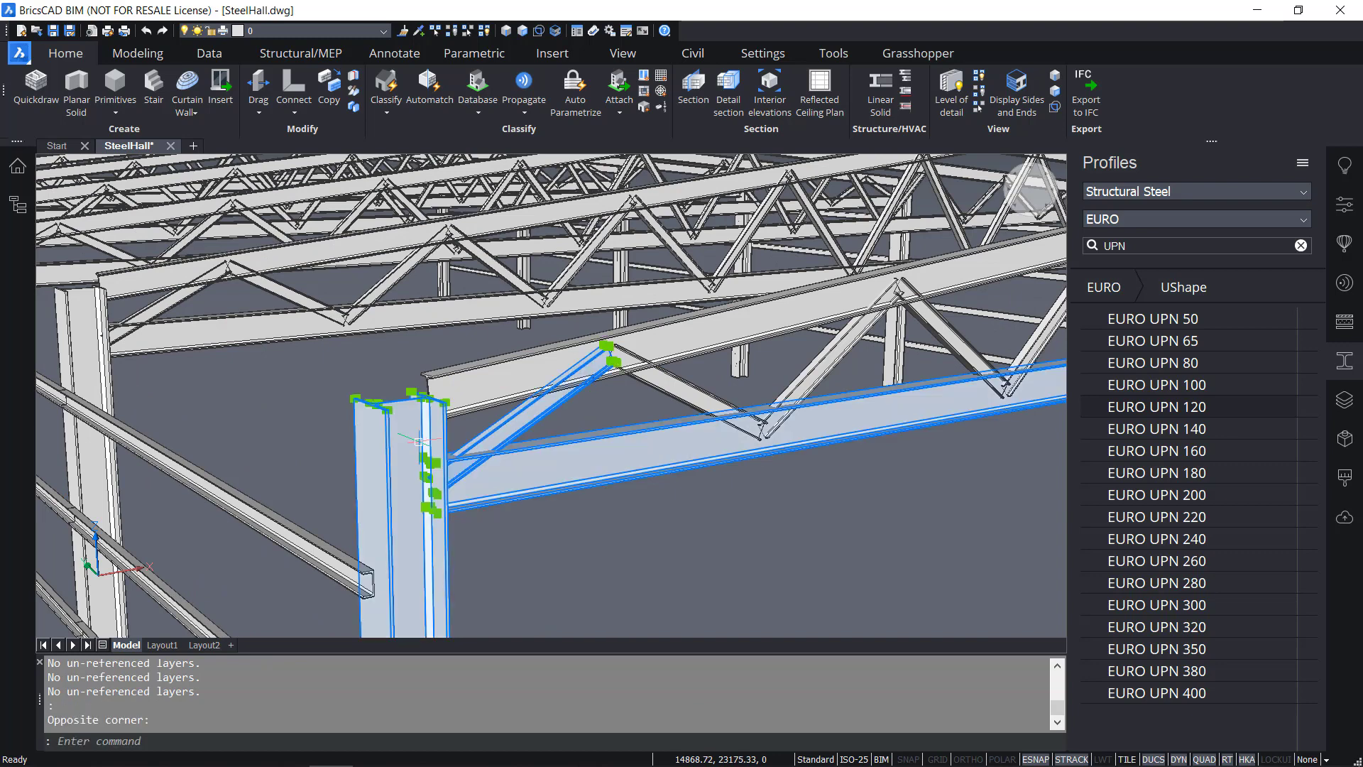
pyautogui.rightClick(518, 530)
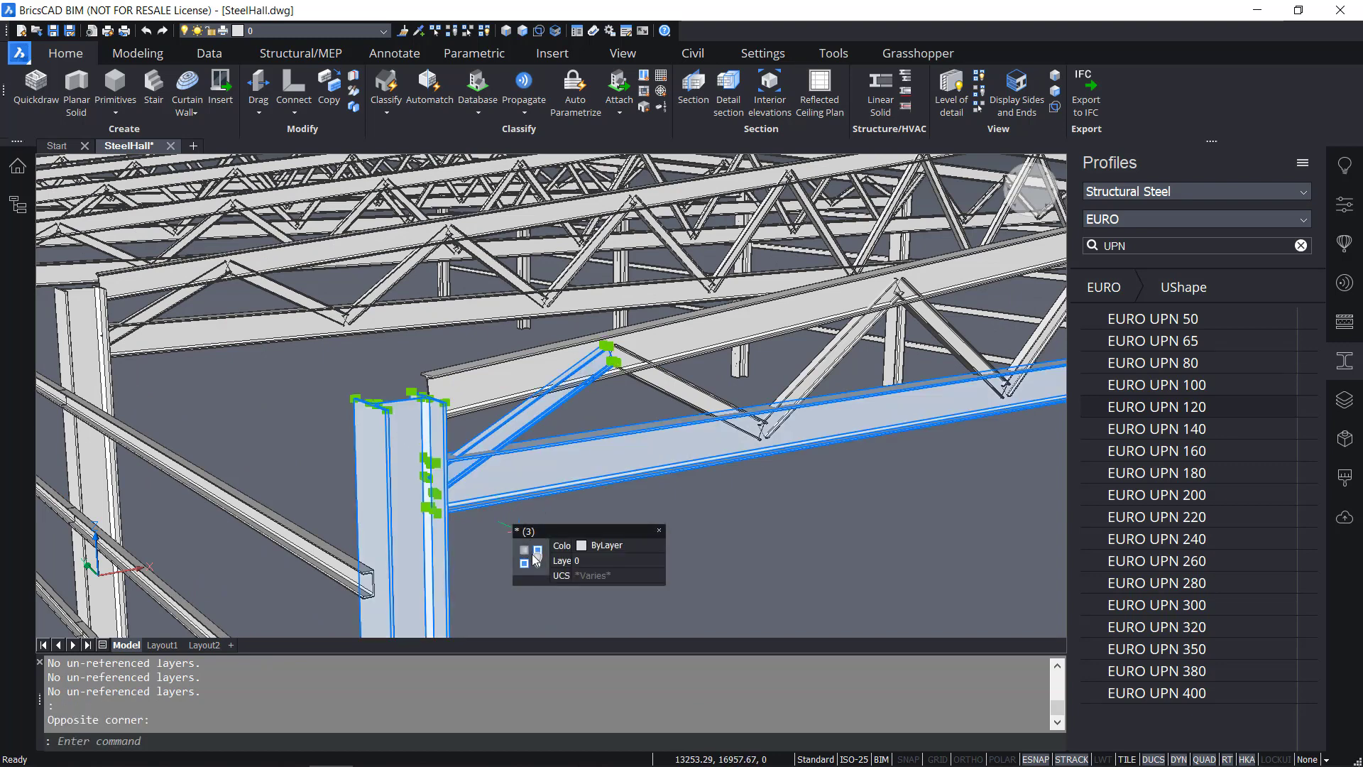
pyautogui.moveTo(534, 583)
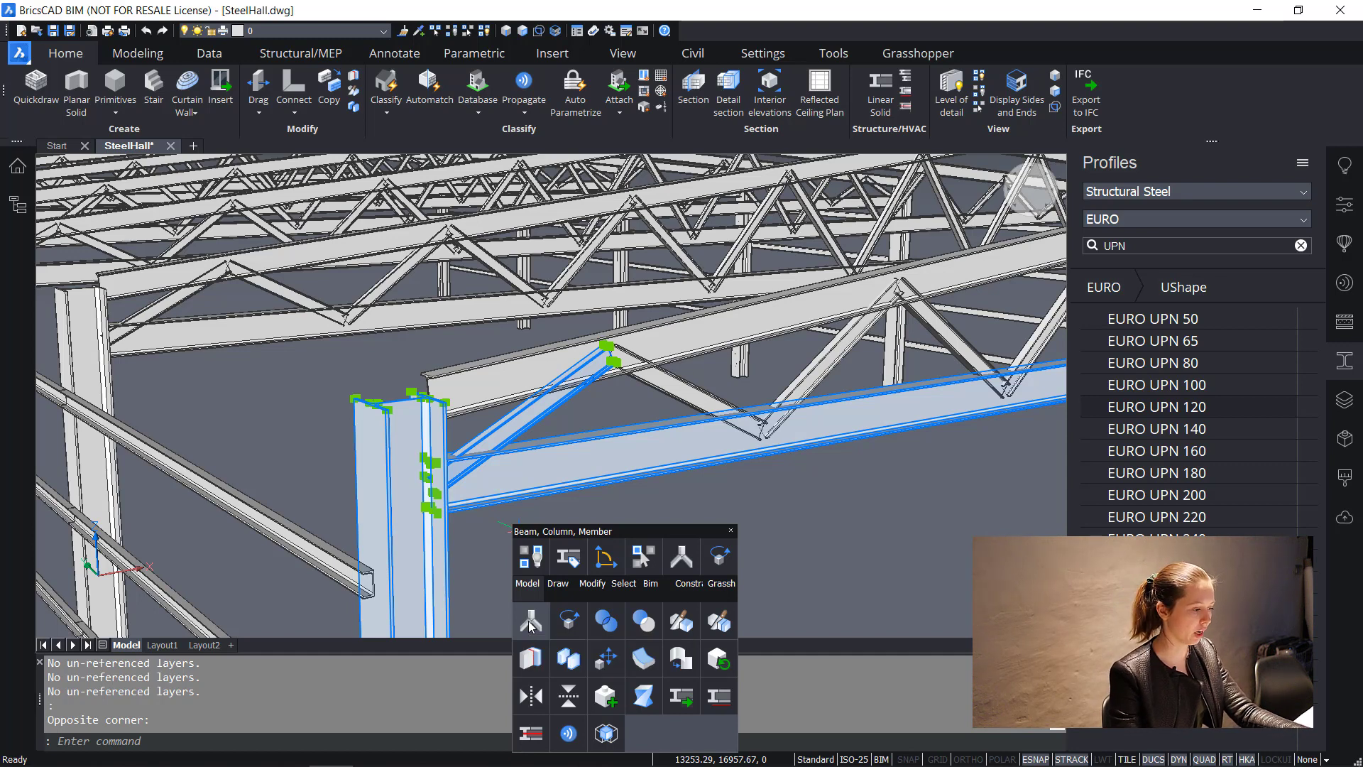
pyautogui.click(530, 622)
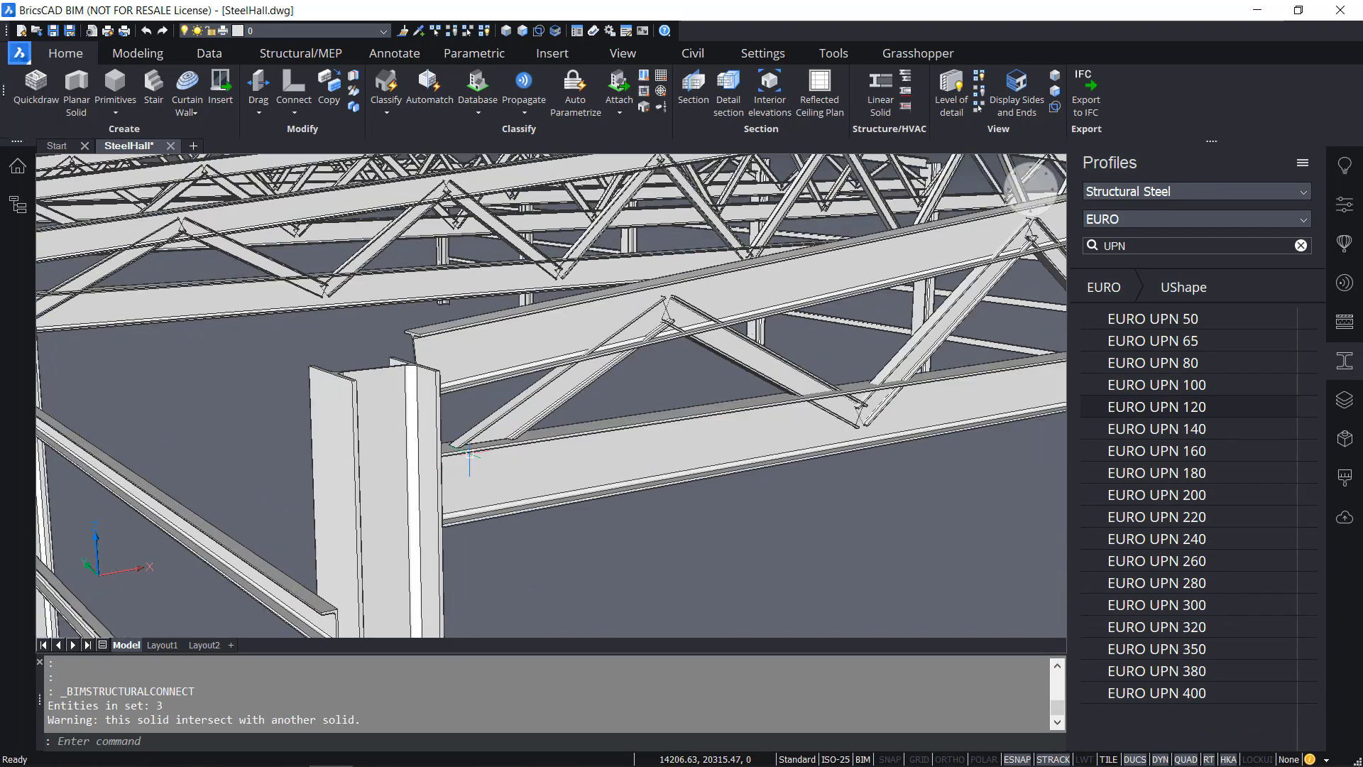
pyautogui.keyDown('shift'); pyautogui.moveTo(461, 476); pyautogui.dragTo(521, 485, button='middle'); pyautogui.keyUp('shift')
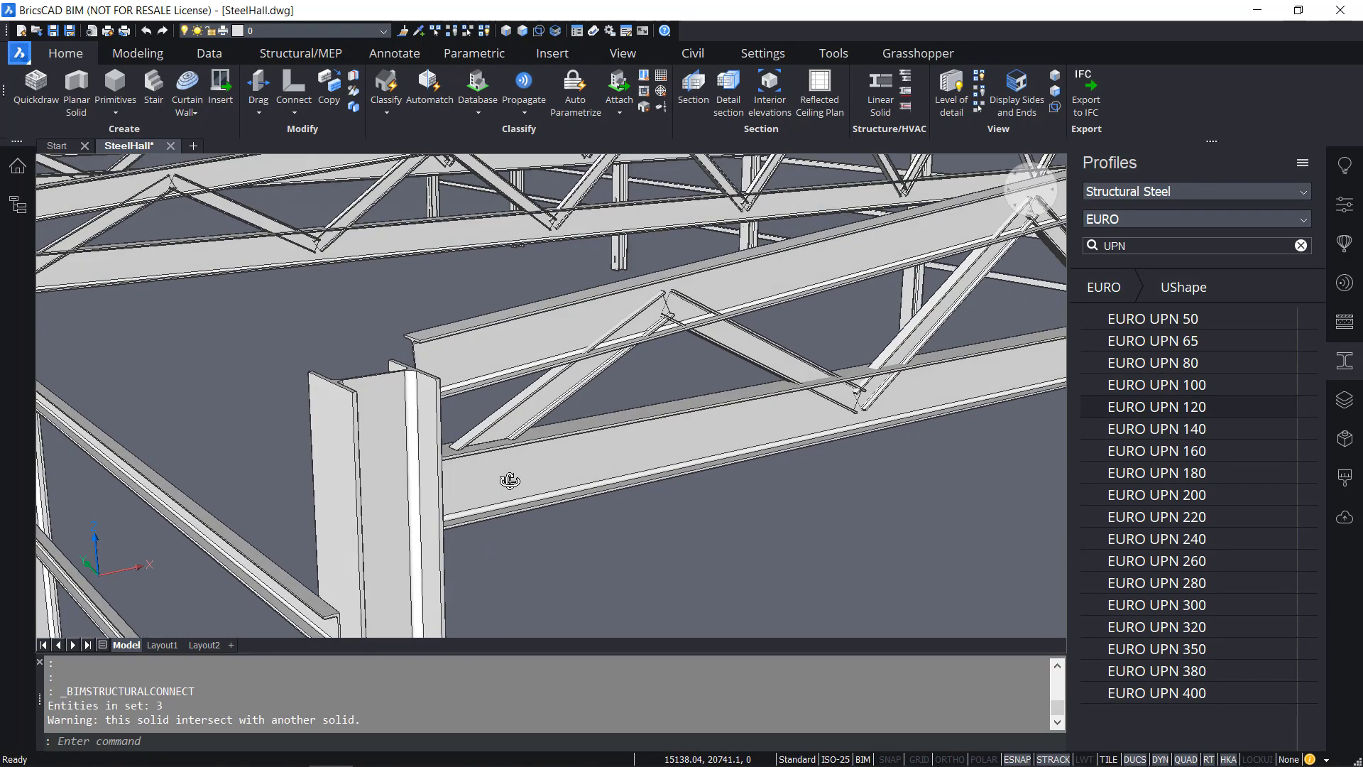
pyautogui.moveTo(516, 418)
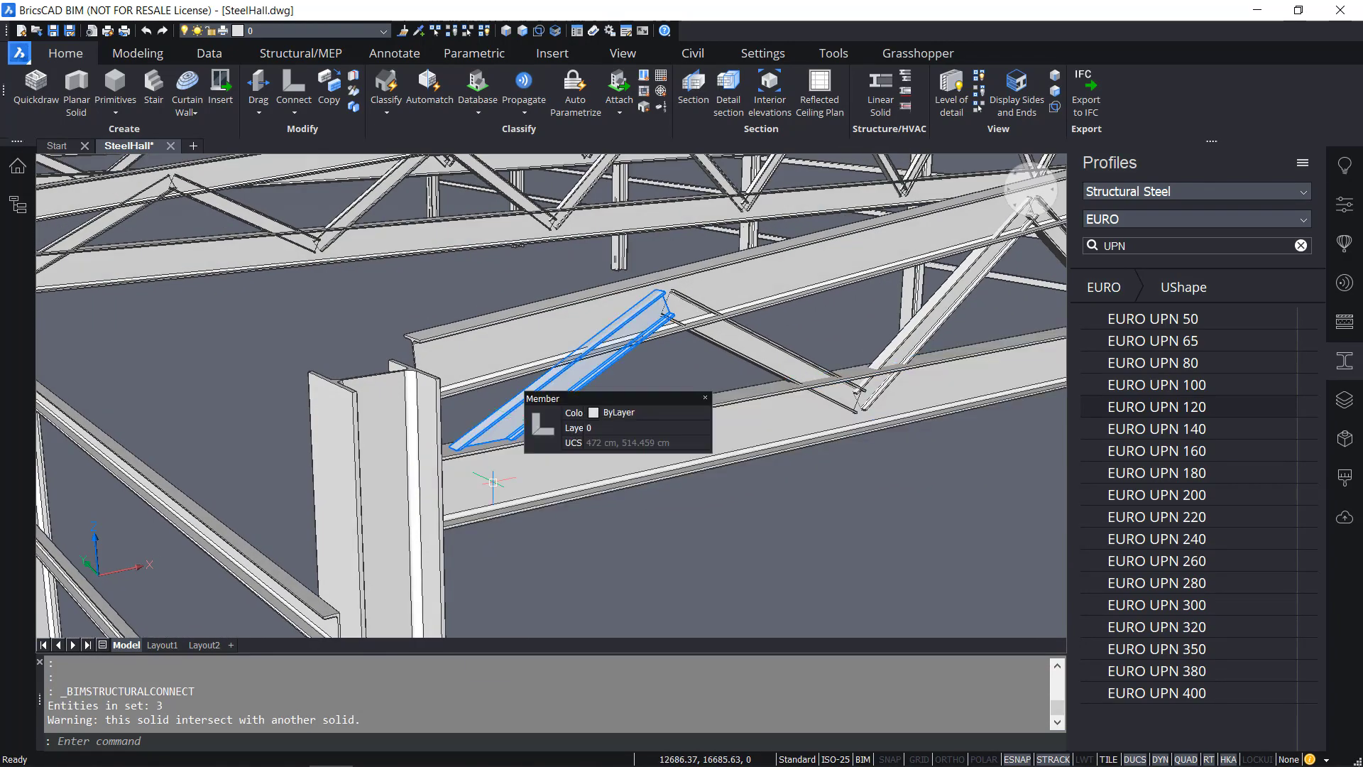
pyautogui.moveTo(468, 457)
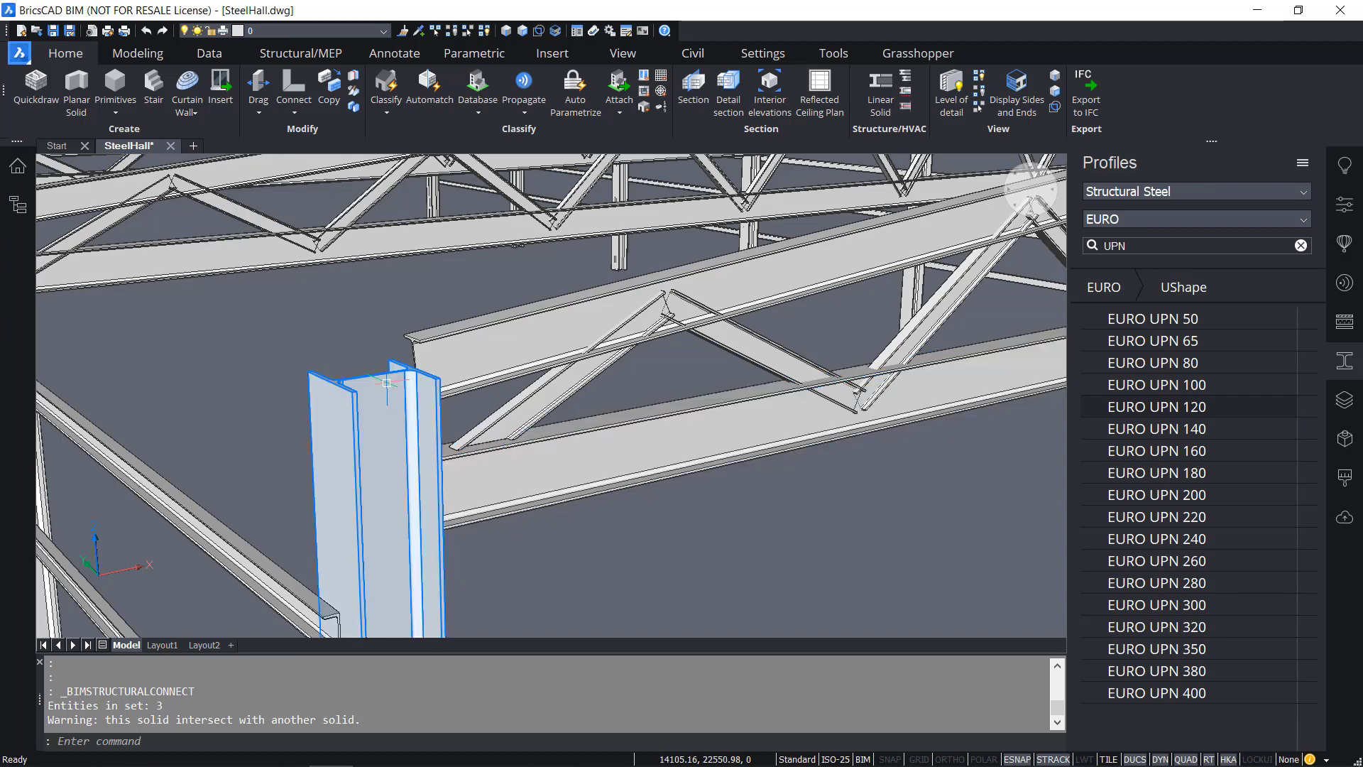
pyautogui.moveTo(384, 384)
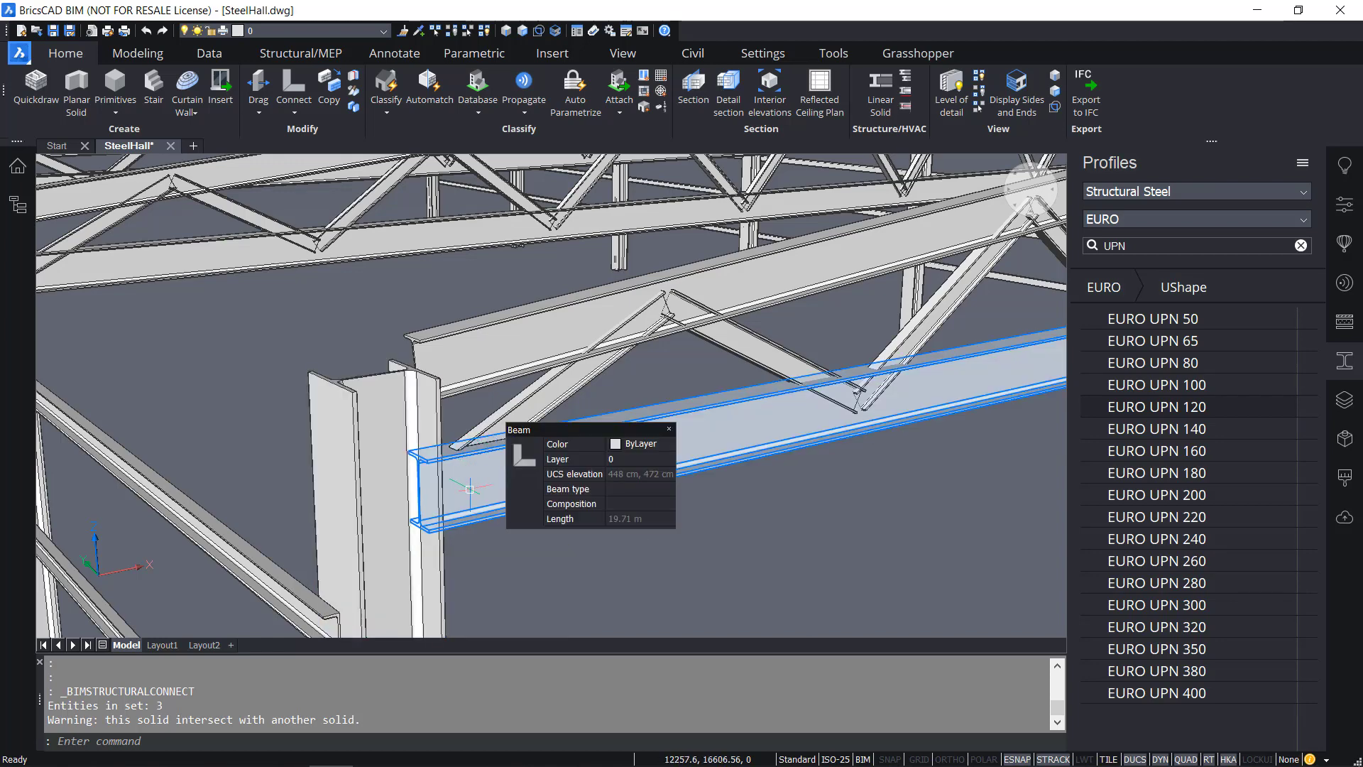
# Join the corner column and the end truss's top chord with an L-type connection in which the chord runs over the column
pyautogui.scroll(-1, 470, 490)
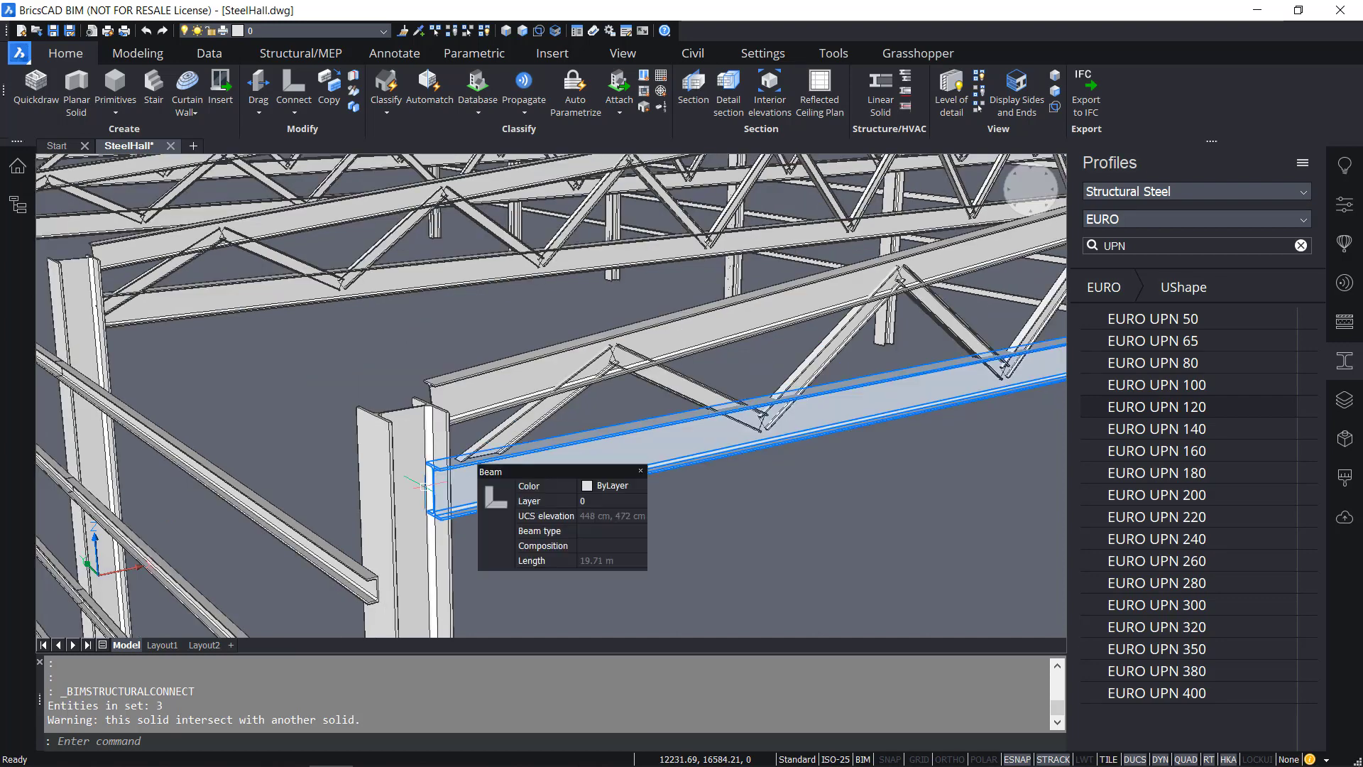
pyautogui.moveTo(434, 437)
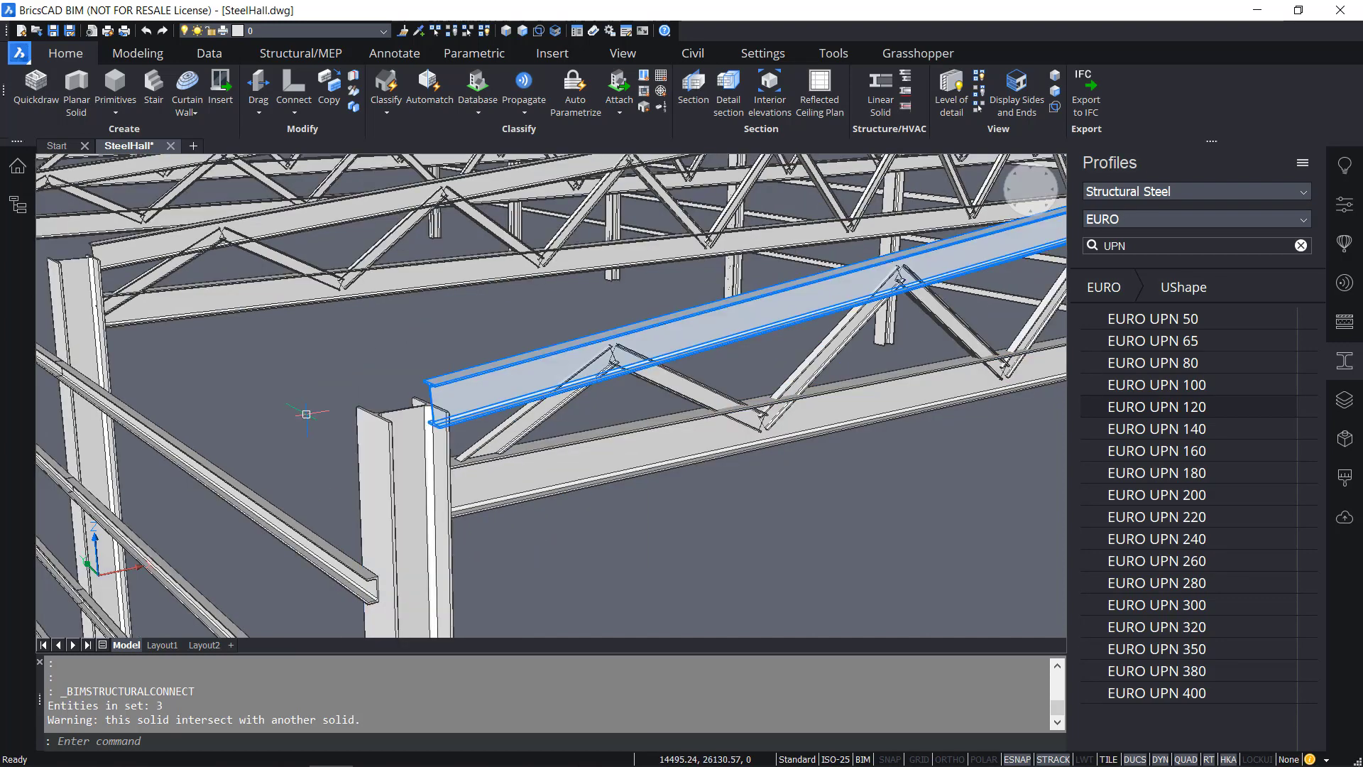
pyautogui.click(409, 458)
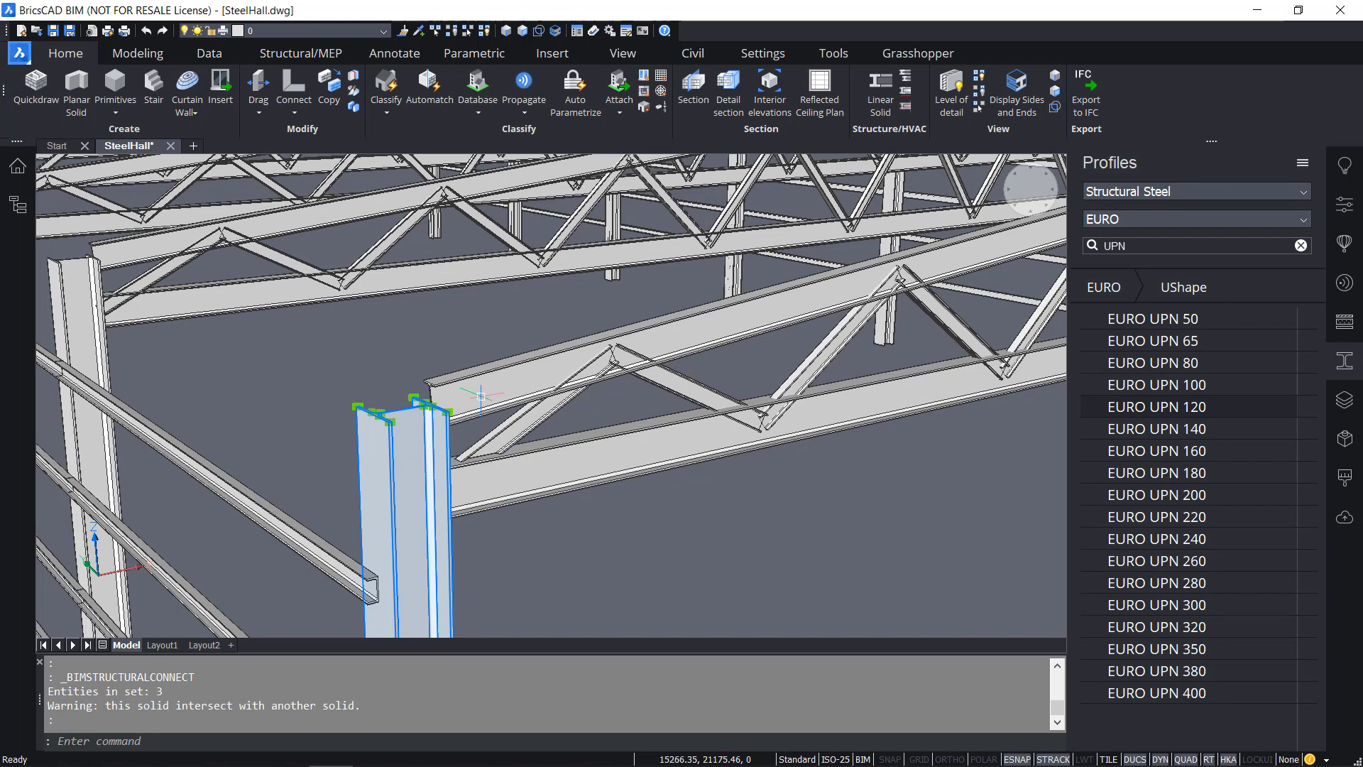
pyautogui.click(477, 397)
pyautogui.moveTo(406, 363)
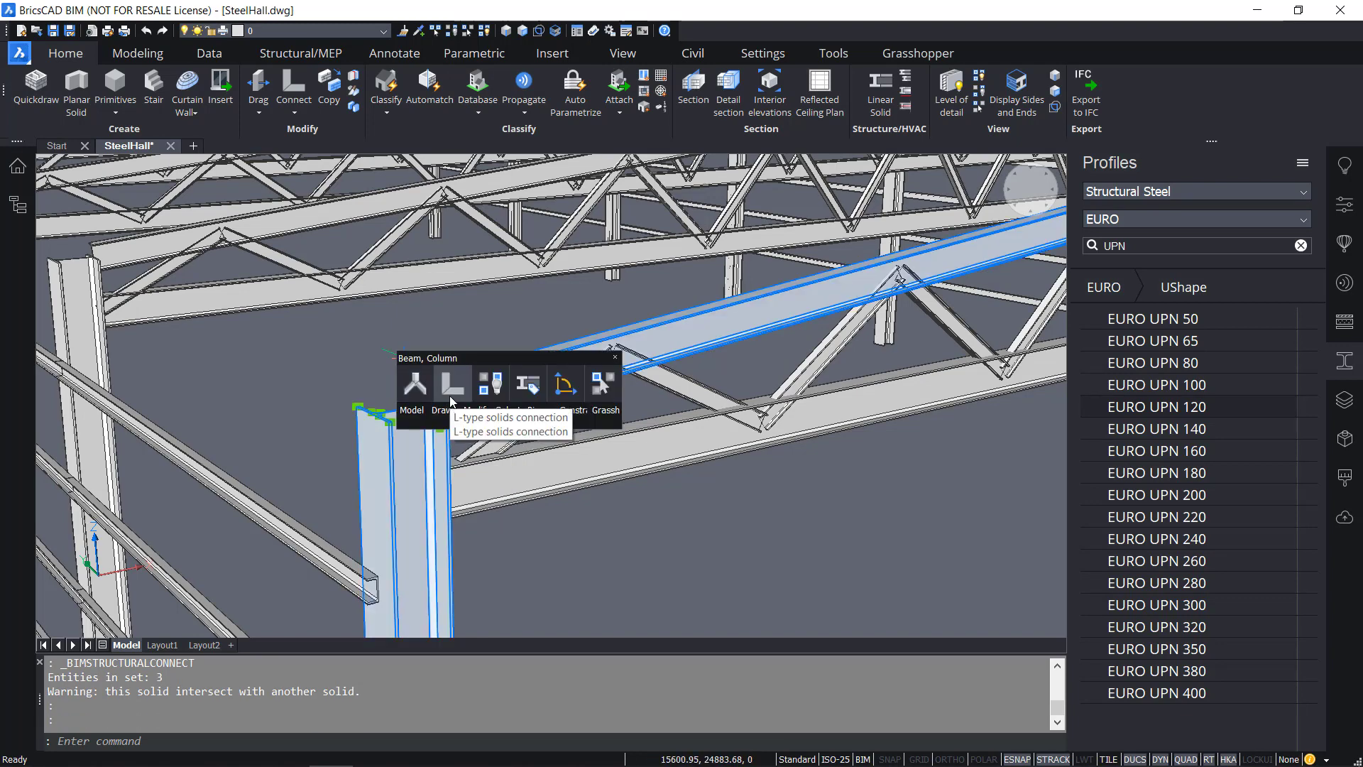
pyautogui.click(451, 387)
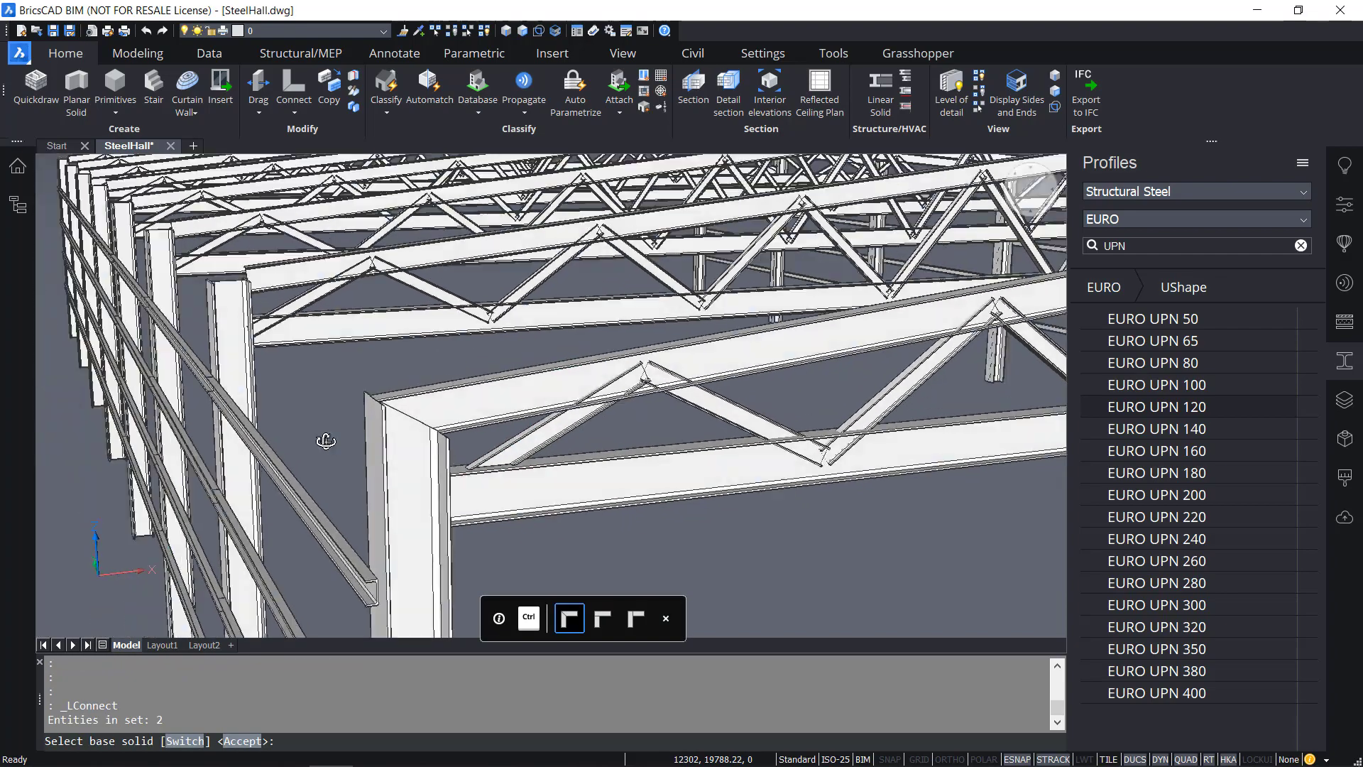
pyautogui.keyDown('shift'); pyautogui.moveTo(326, 441); pyautogui.dragTo(230, 460, button='middle'); pyautogui.keyUp('shift')
pyautogui.press('ctrl')
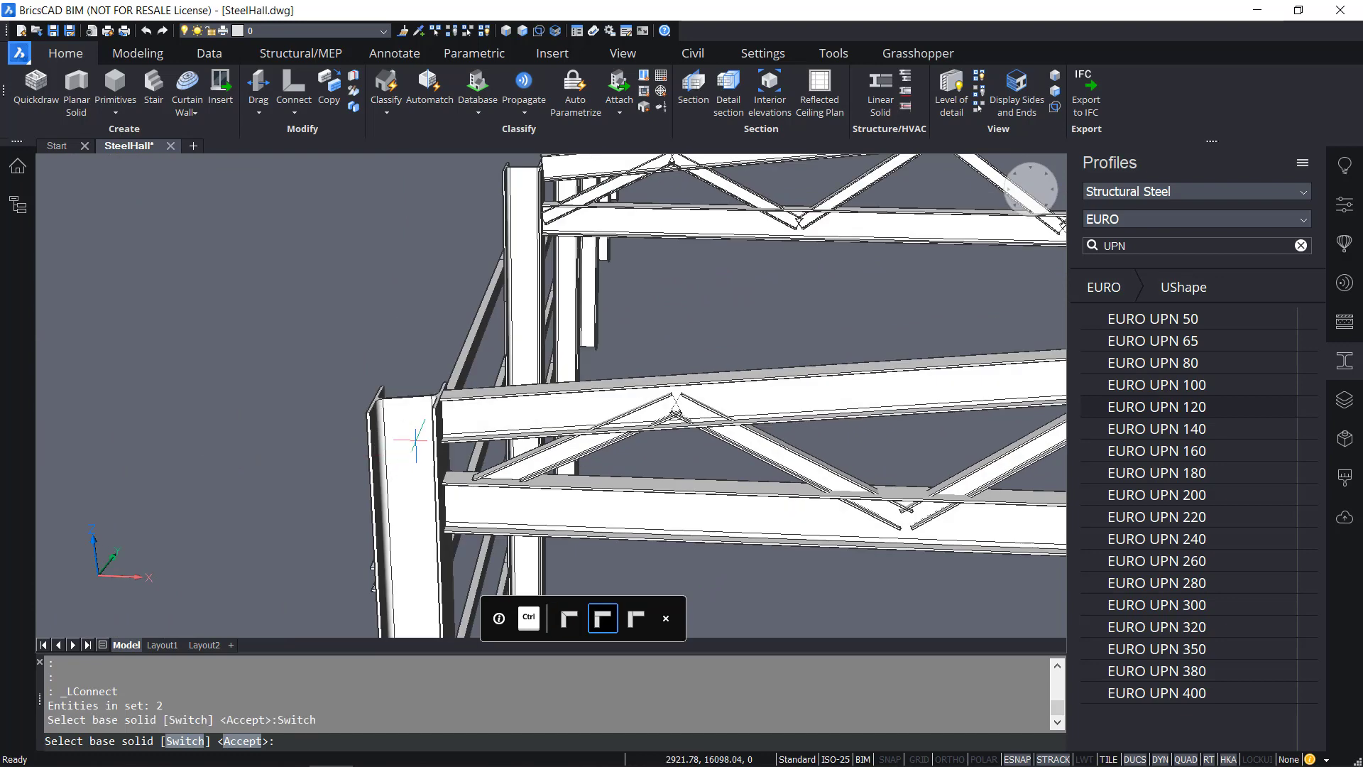
pyautogui.scroll(1, 412, 415)
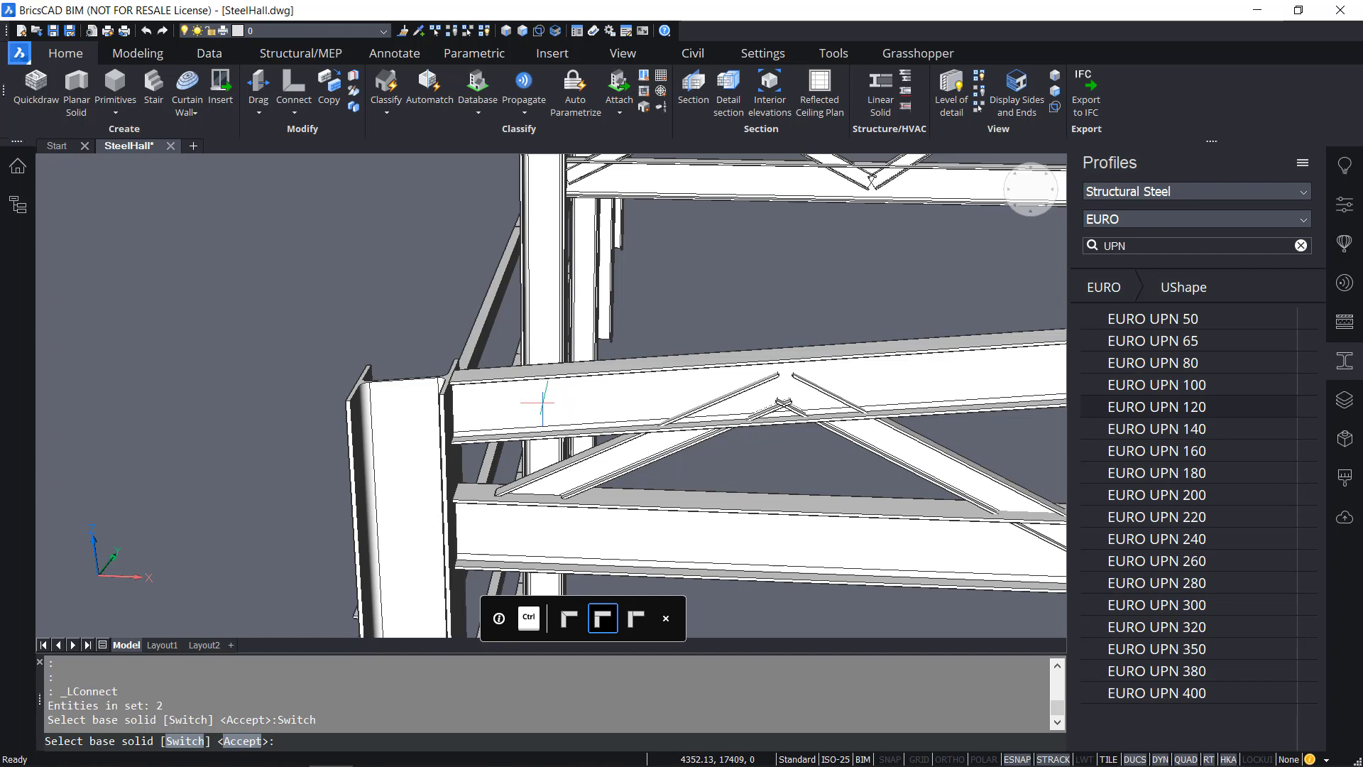
pyautogui.press('ctrl')
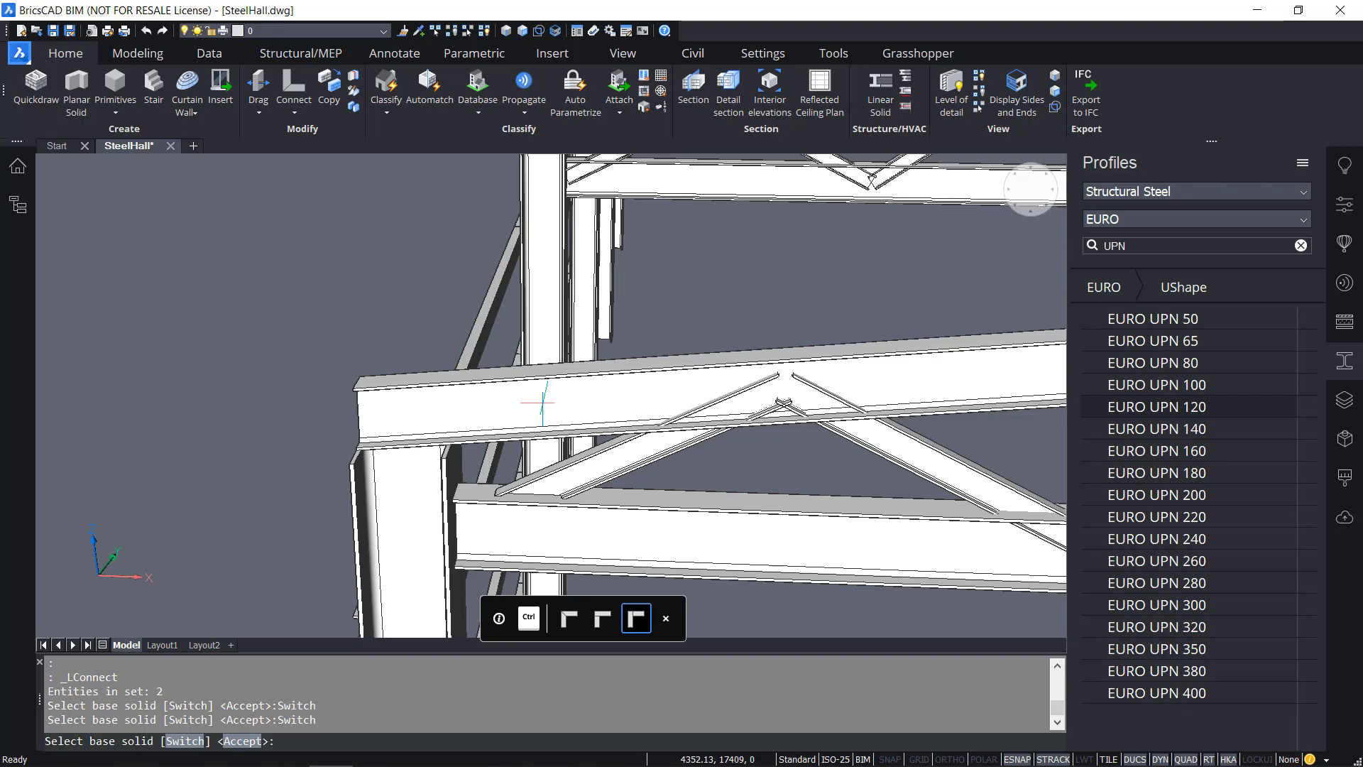
pyautogui.press('Return')
pyautogui.hotkey('ctrl', 'z')
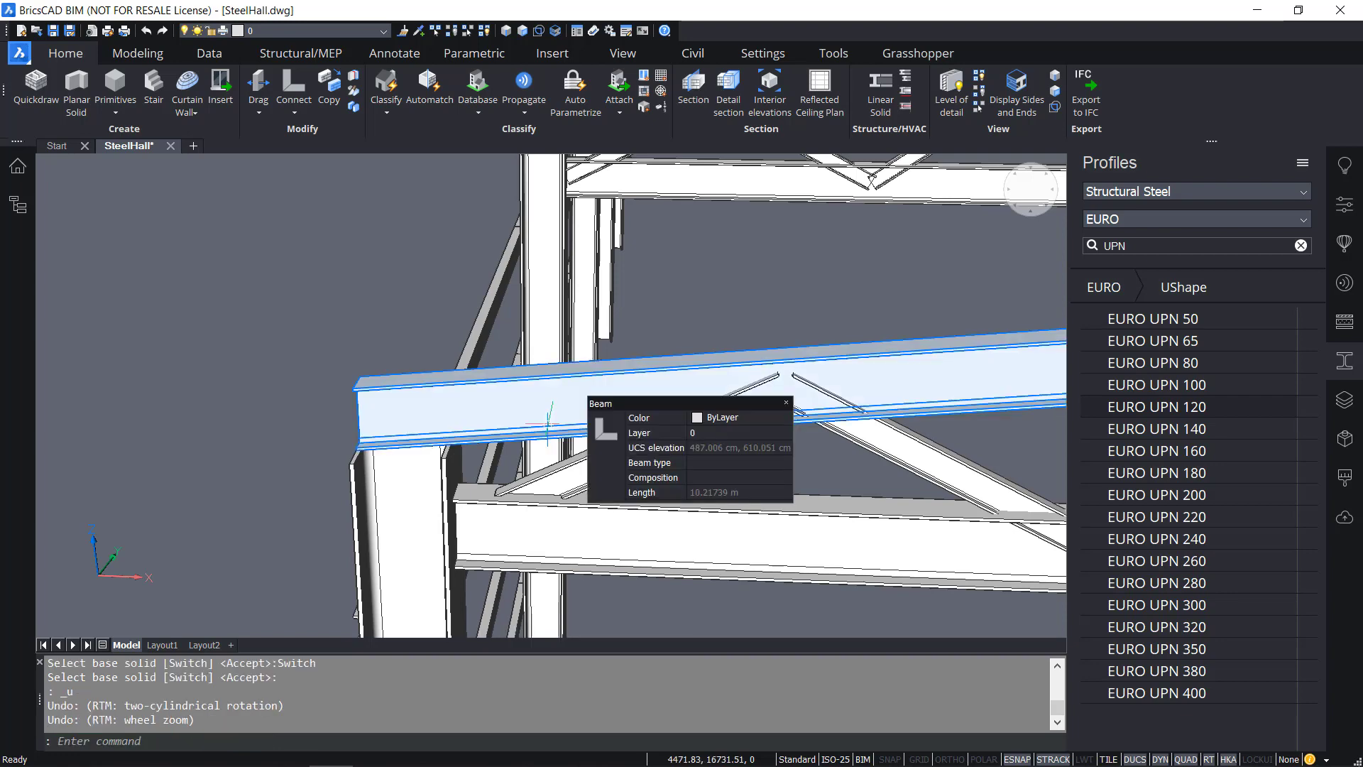
# Propagate the corner joint of the column, both chords and first diagonal as a 3D detail to generate suggestions on the other trusses
pyautogui.keyDown('shift'); pyautogui.moveTo(547, 425); pyautogui.dragTo(661, 419, button='middle'); pyautogui.keyUp('shift')
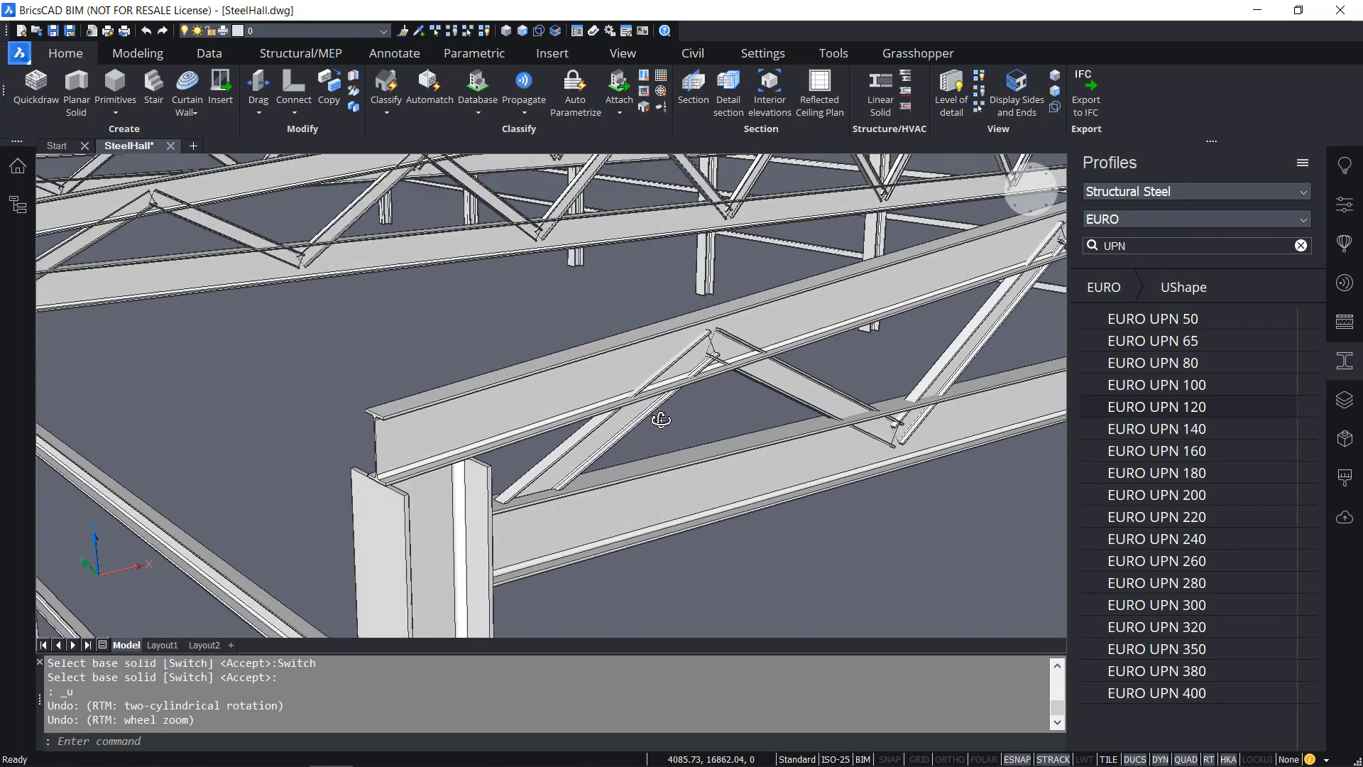
pyautogui.scroll(-5, 624, 433)
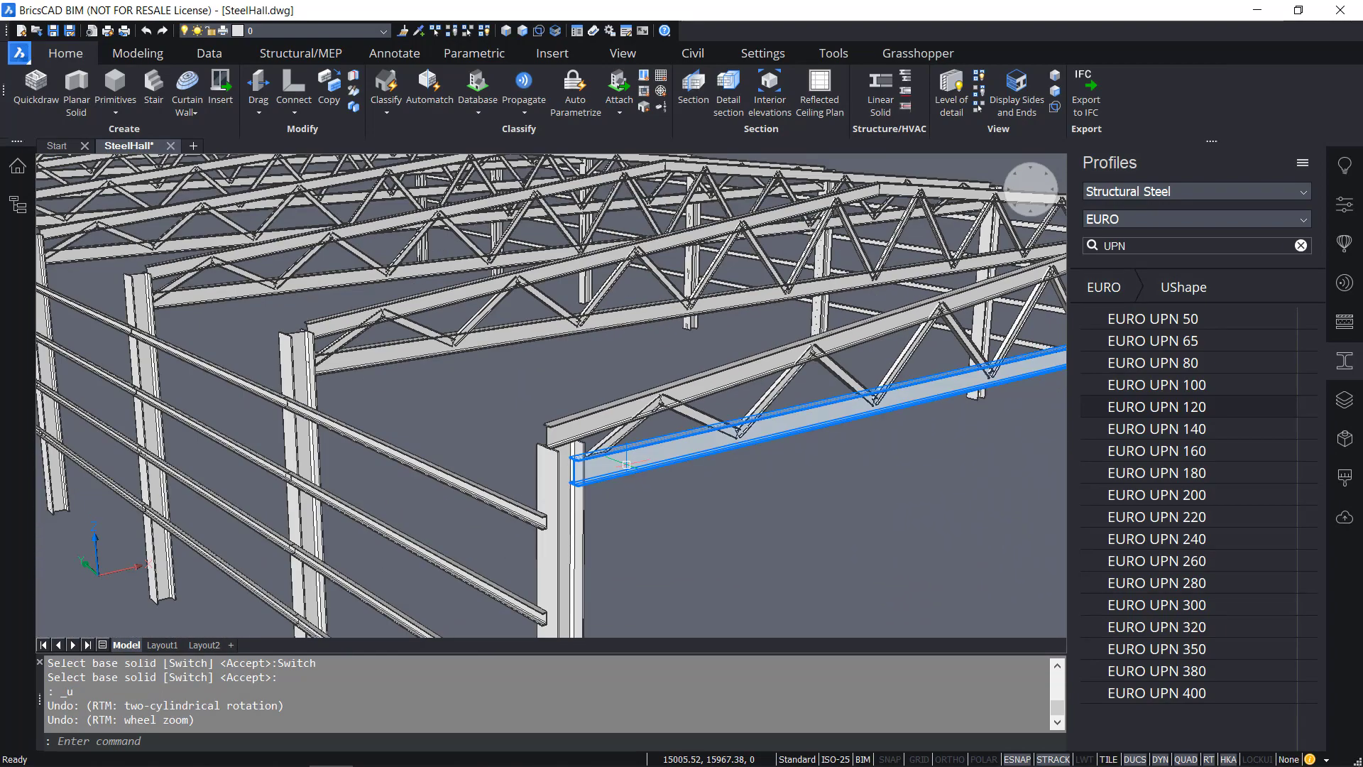
pyautogui.scroll(3, 626, 465)
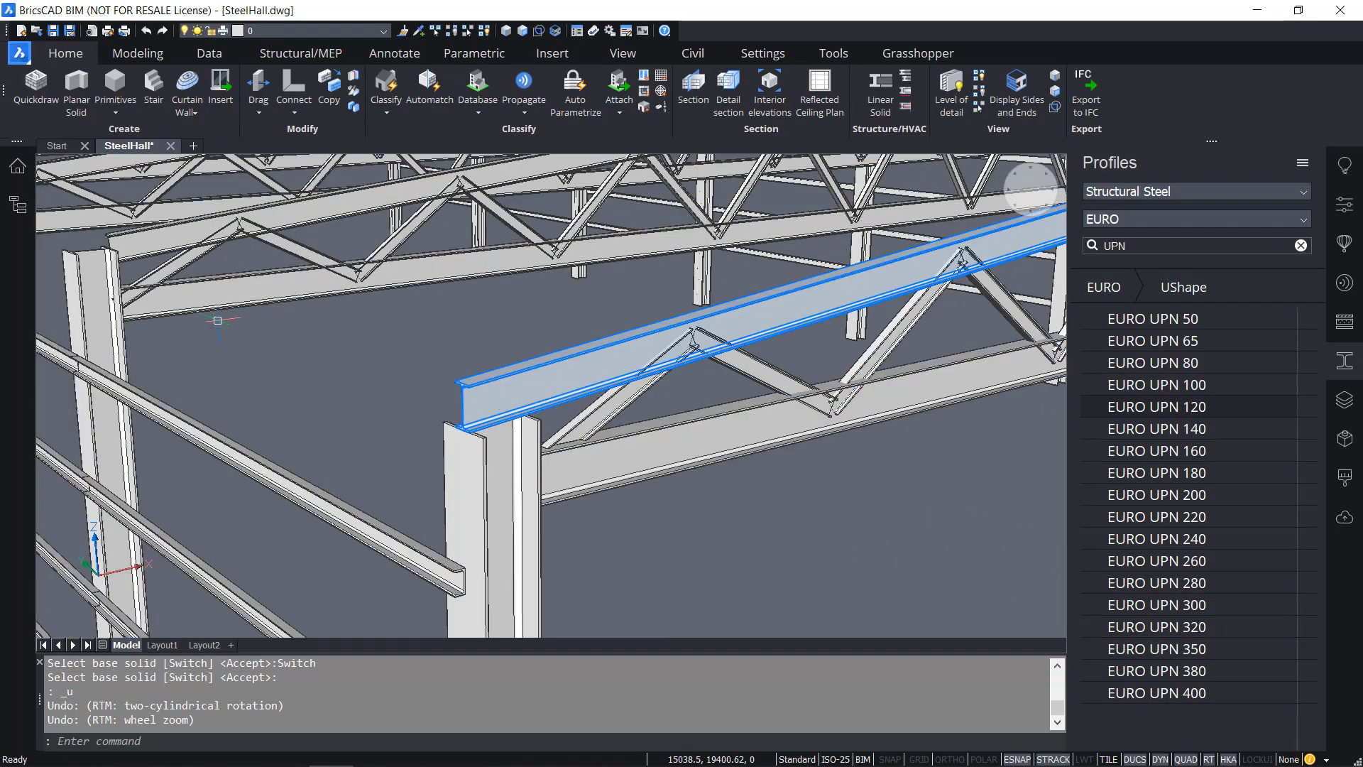
pyautogui.click(525, 82)
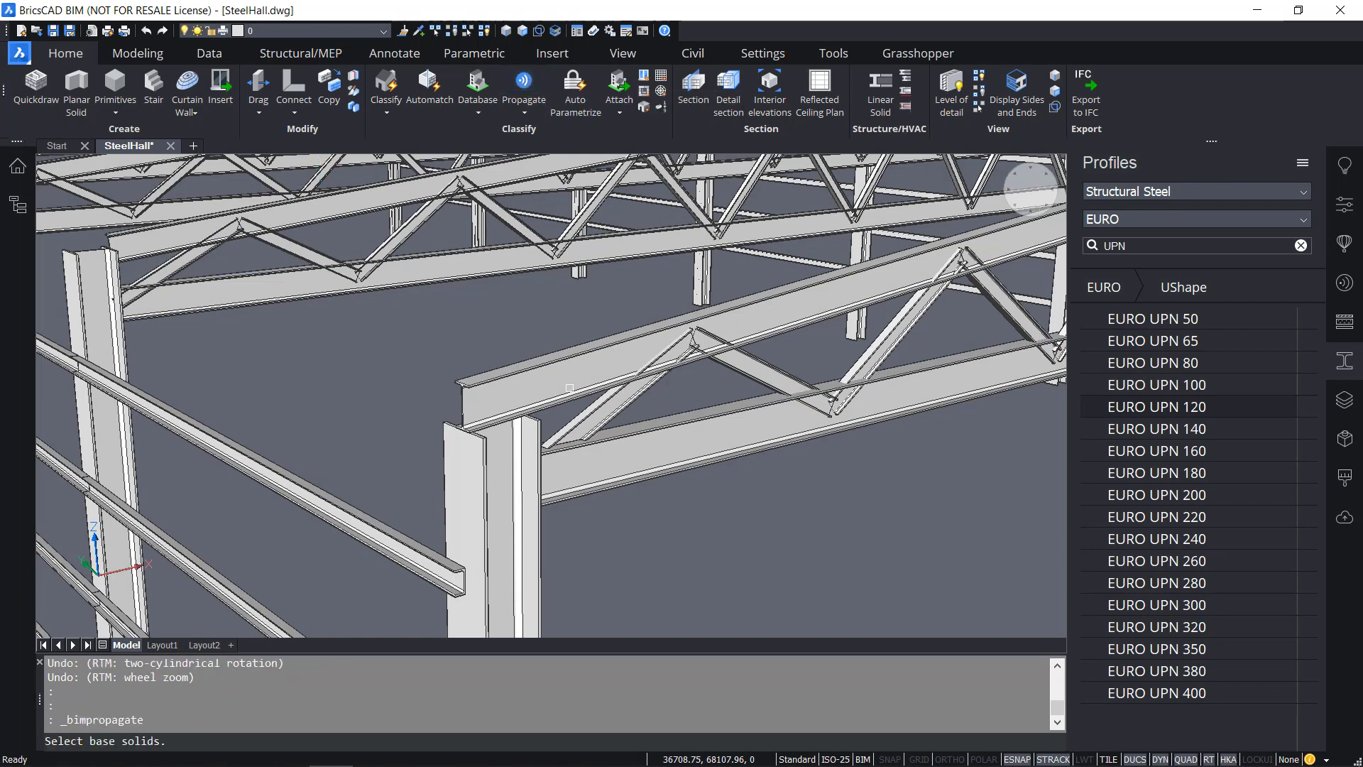
pyautogui.click(629, 552)
pyautogui.click(505, 387)
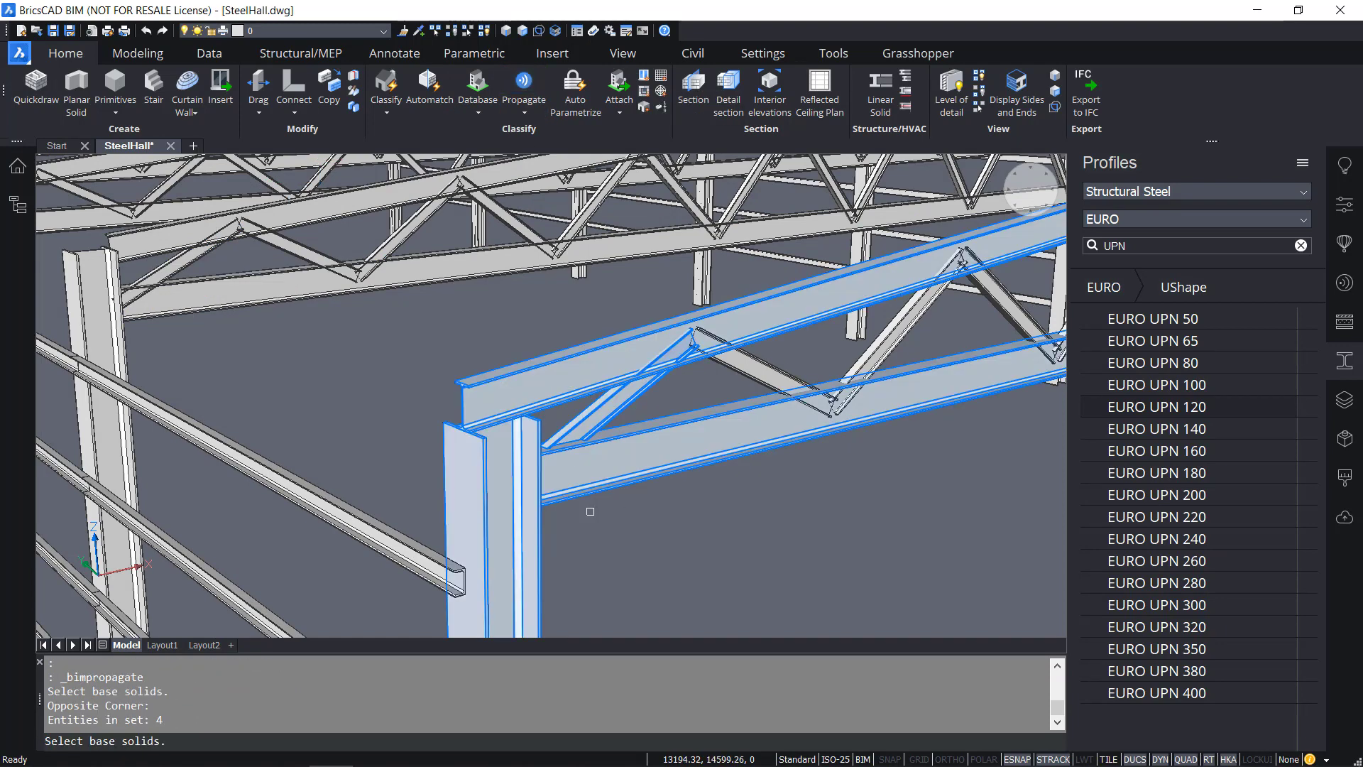
pyautogui.press('Return')
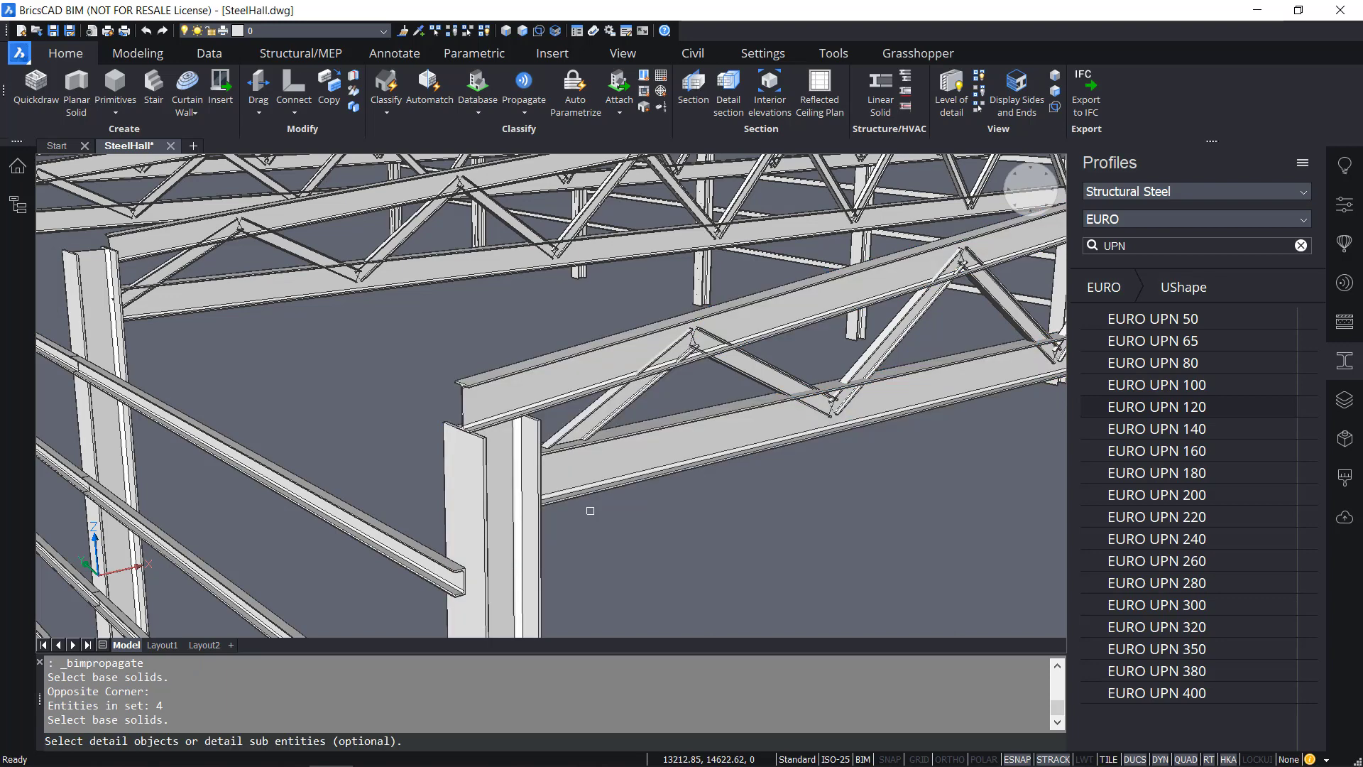
pyautogui.click(540, 477)
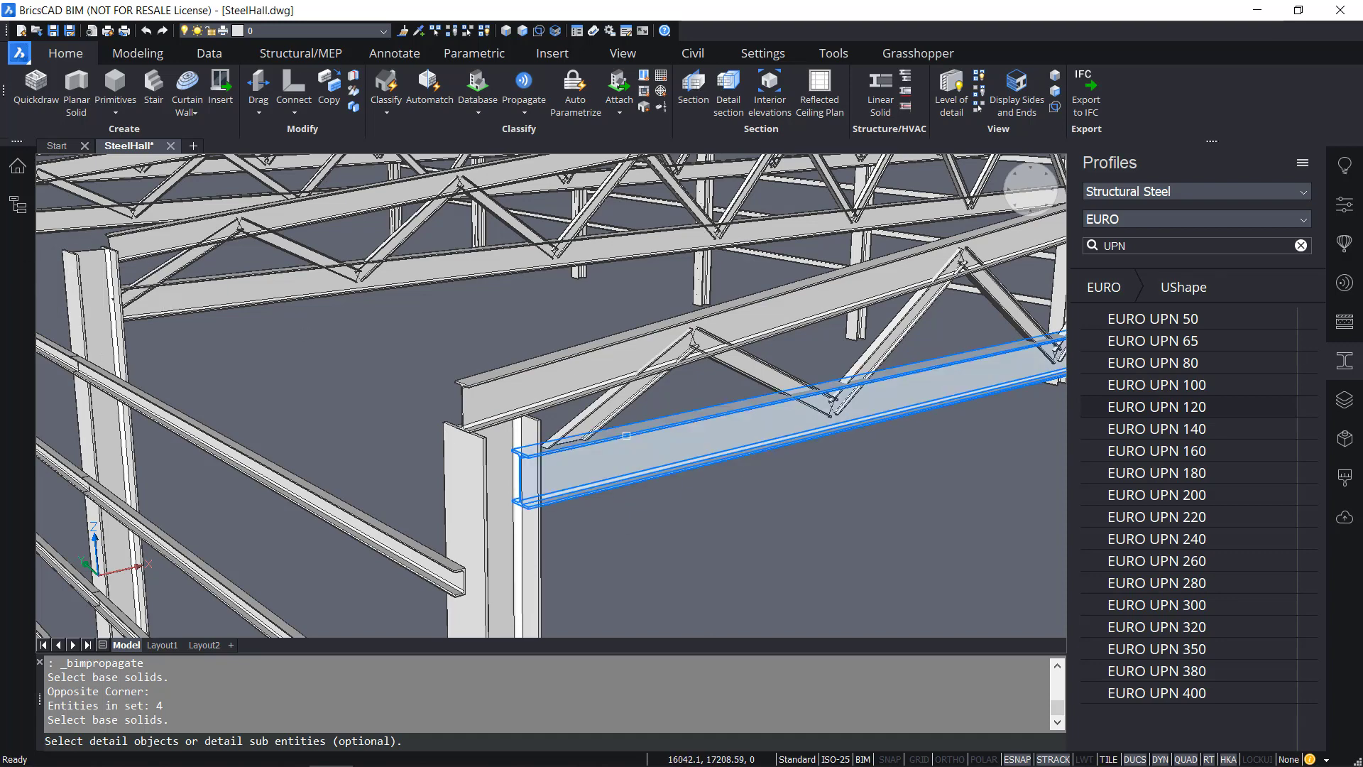
pyautogui.press('Return')
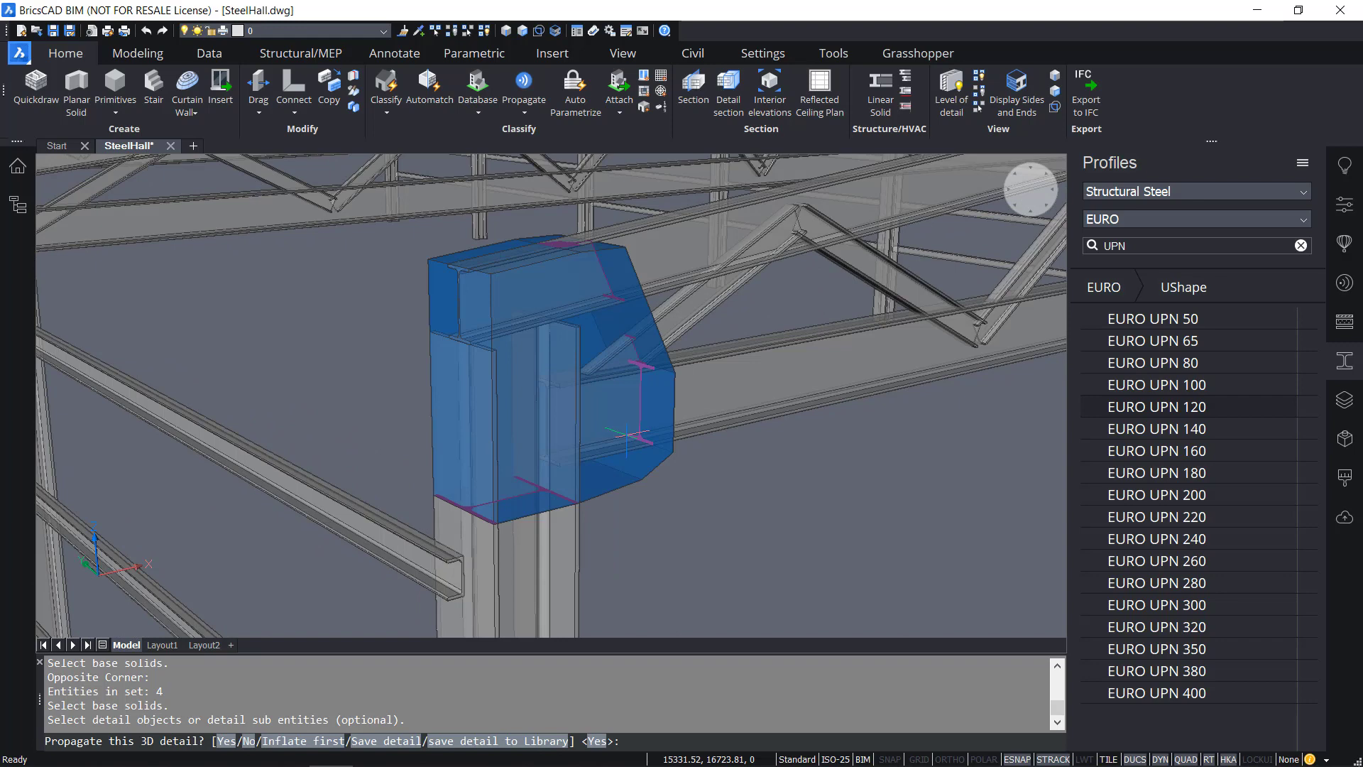
pyautogui.press('Return')
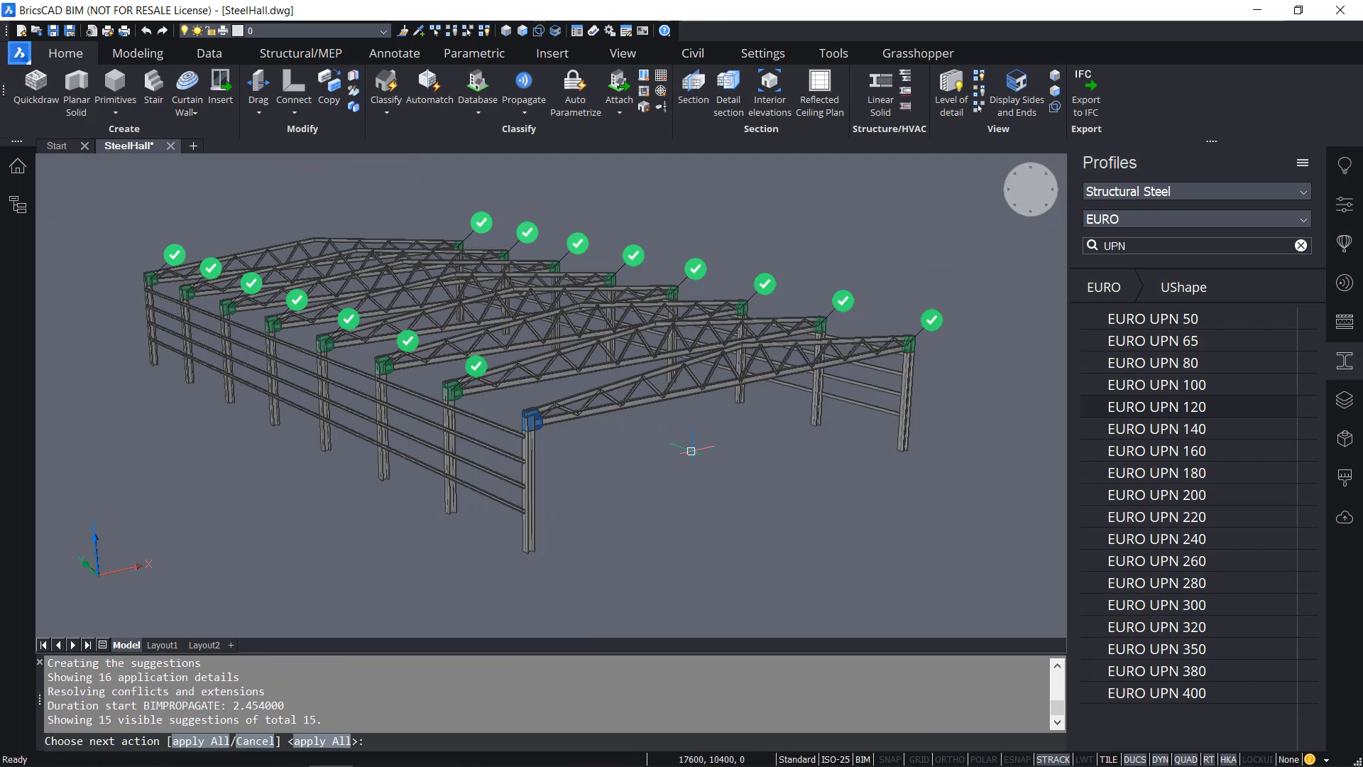
# Apply all suggested corner joints to the remaining columns and trusses, and check them along the hall
pyautogui.press('Return')
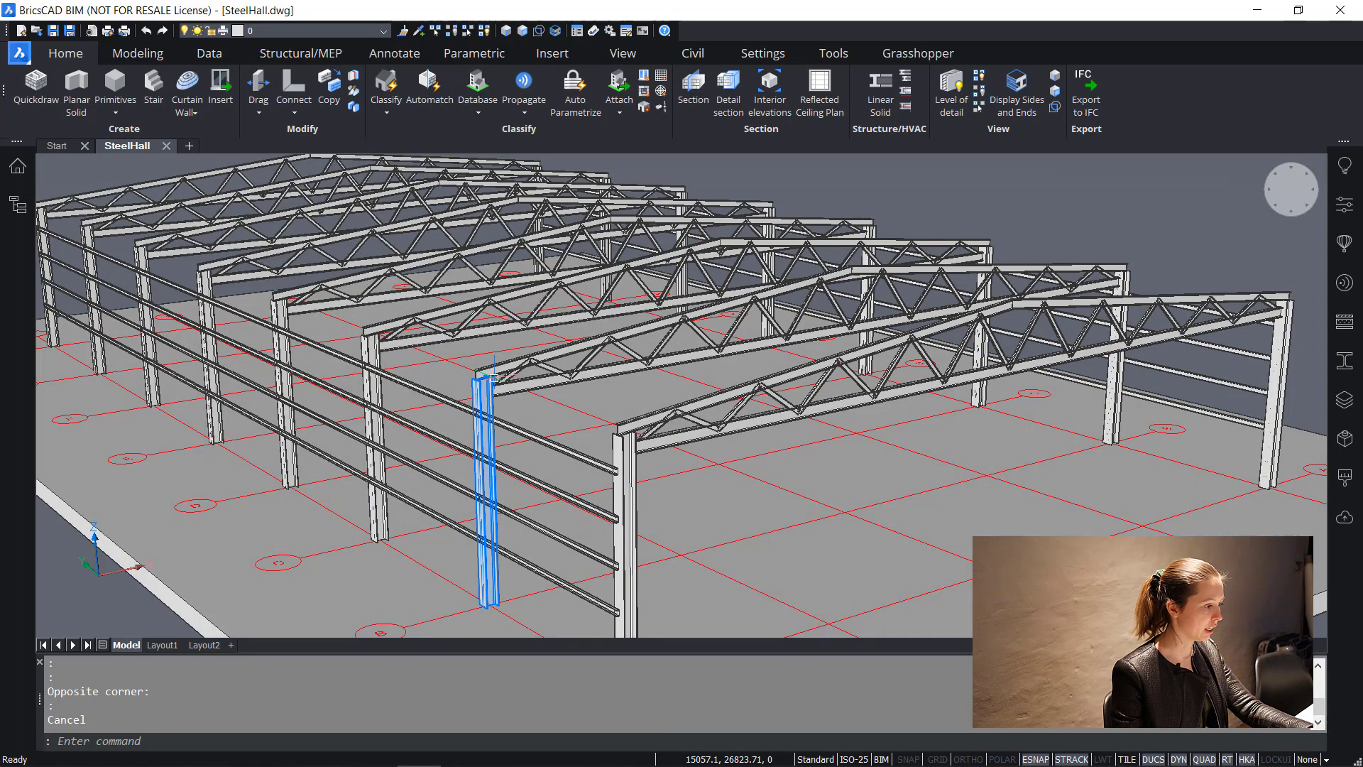
pyautogui.scroll(6, 476, 373)
pyautogui.scroll(-8, 467, 373)
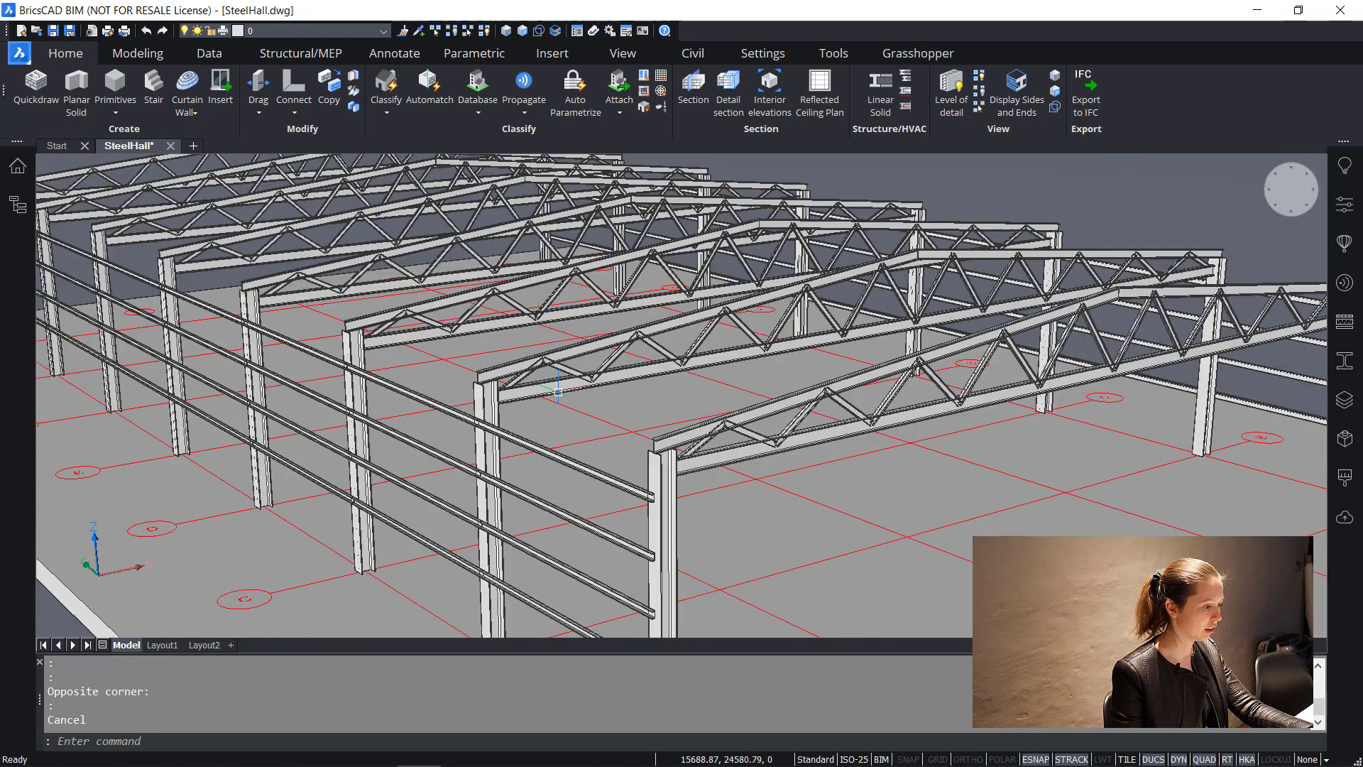
pyautogui.moveTo(662, 450); pyautogui.dragTo(571, 455, button='middle')
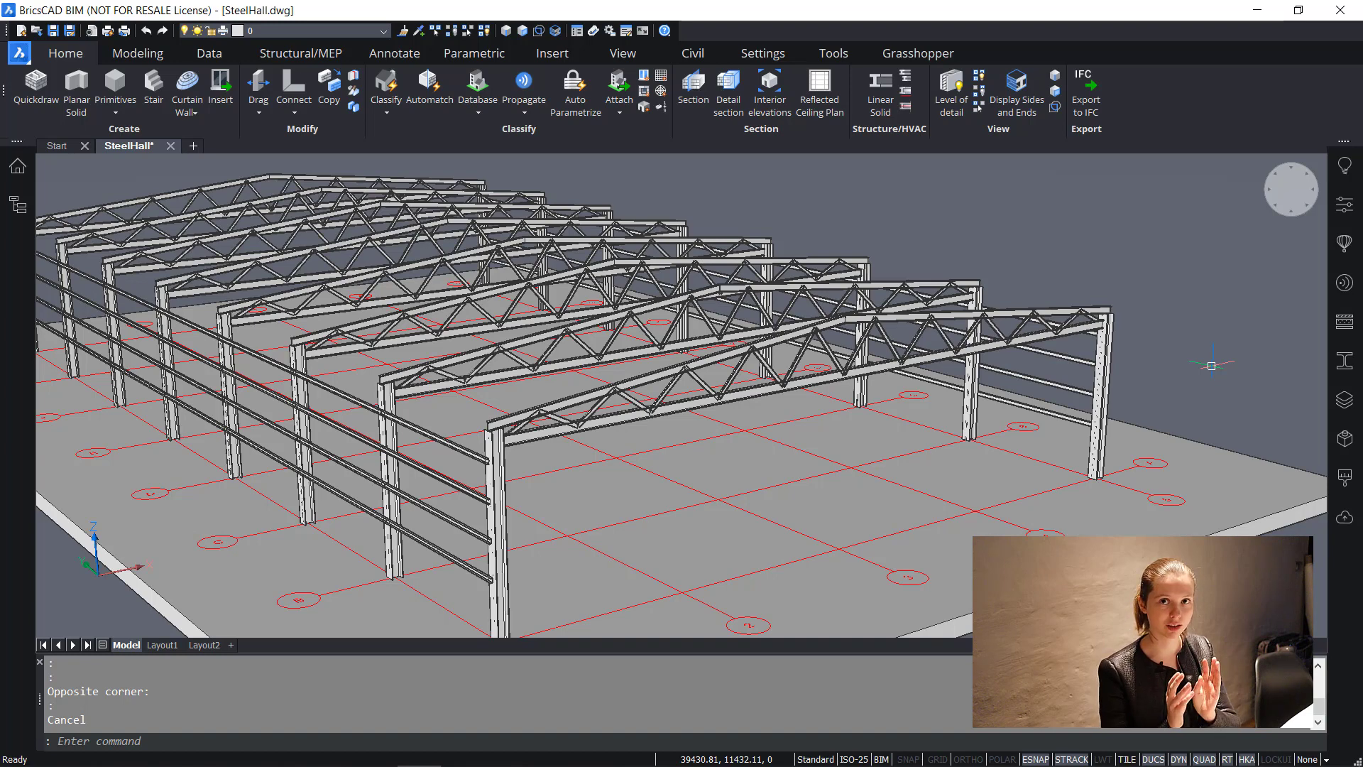
# Open the Details library for the steel hall drawing
pyautogui.click(1355, 286)
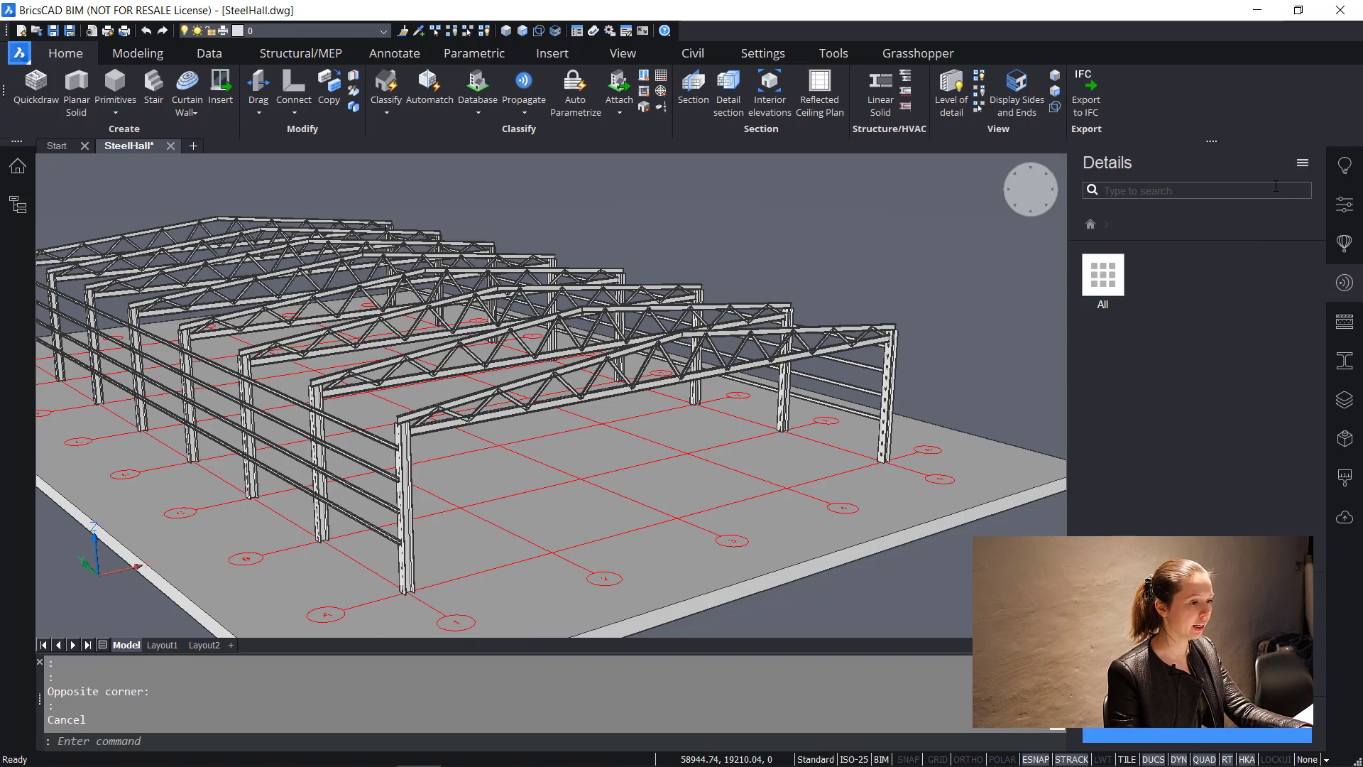
pyautogui.click(1302, 163)
pyautogui.click(1184, 358)
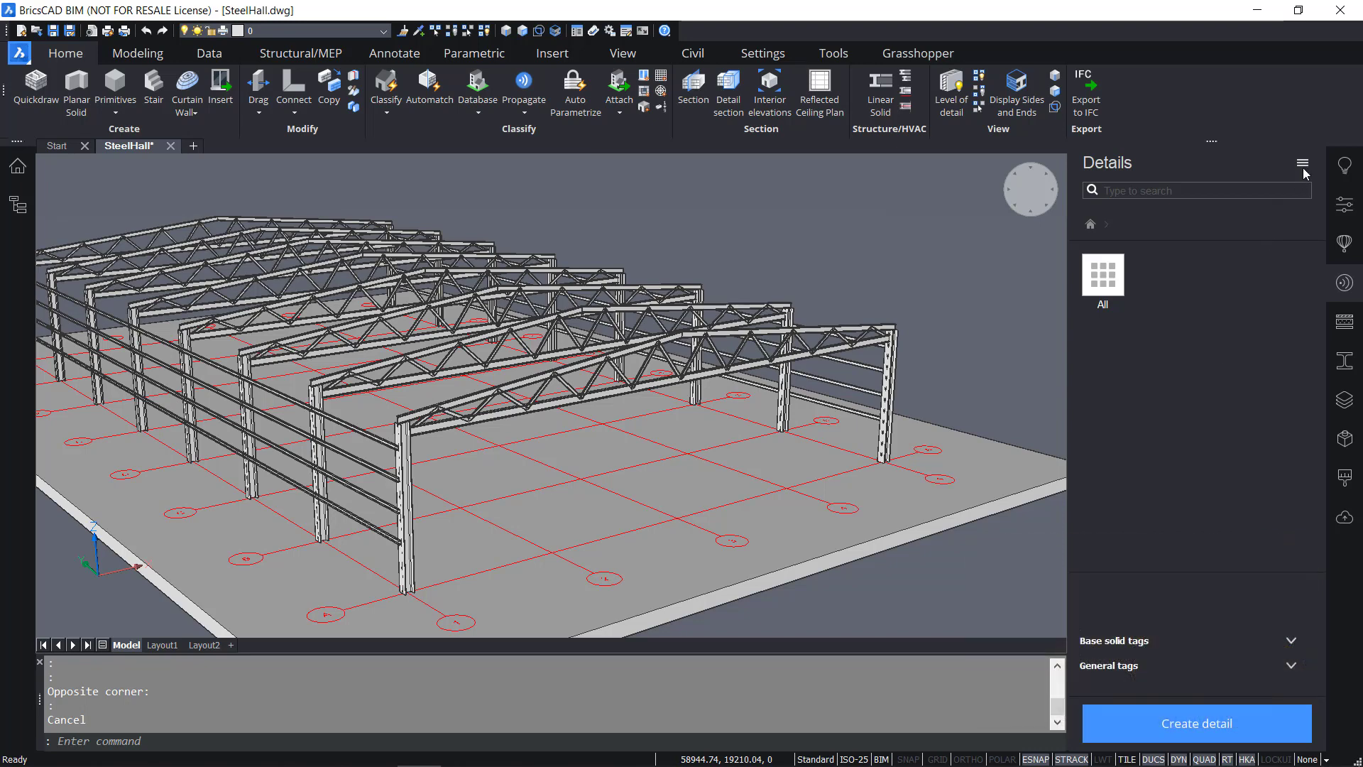
# Switch to File Explorer and locate the DetailsStructural folder and zip file in Training V20, Starter files, Structural modeling
pyautogui.click(242, 750)
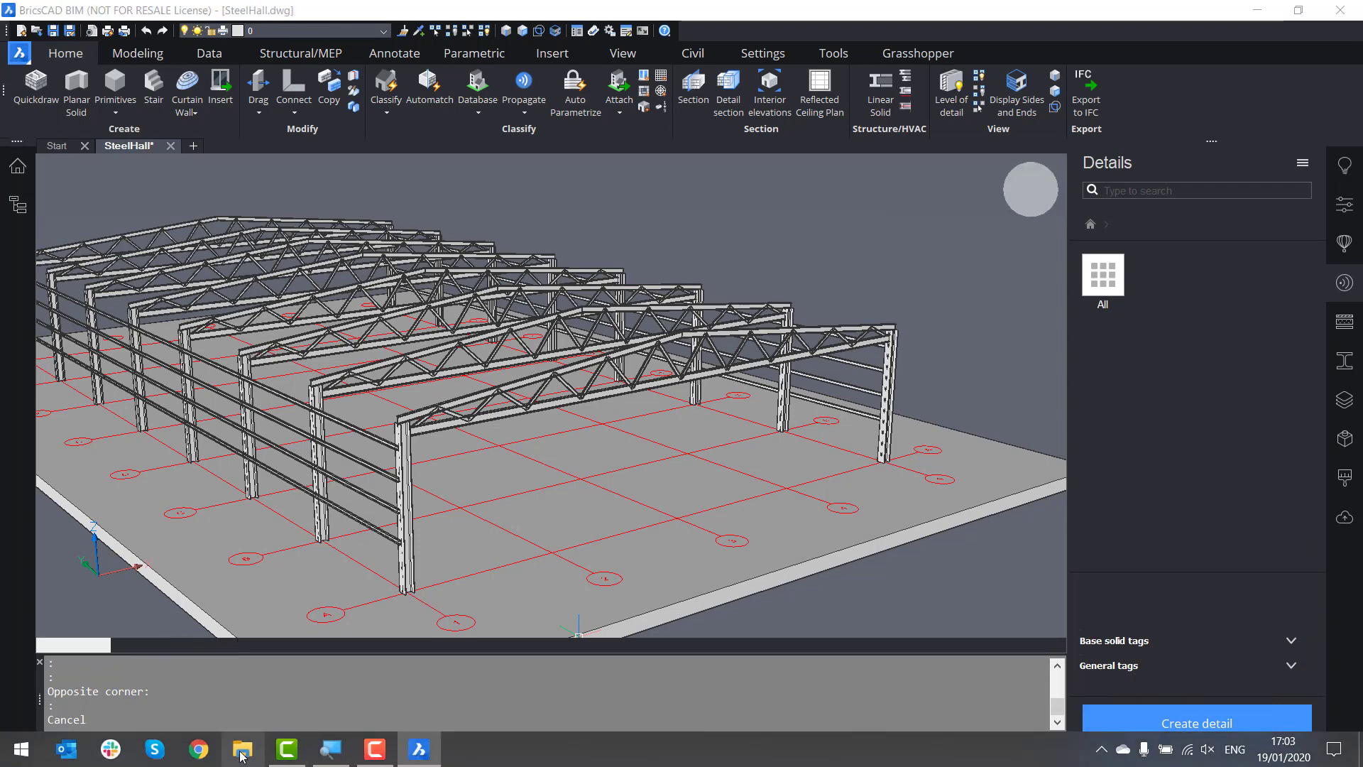
pyautogui.click(313, 525)
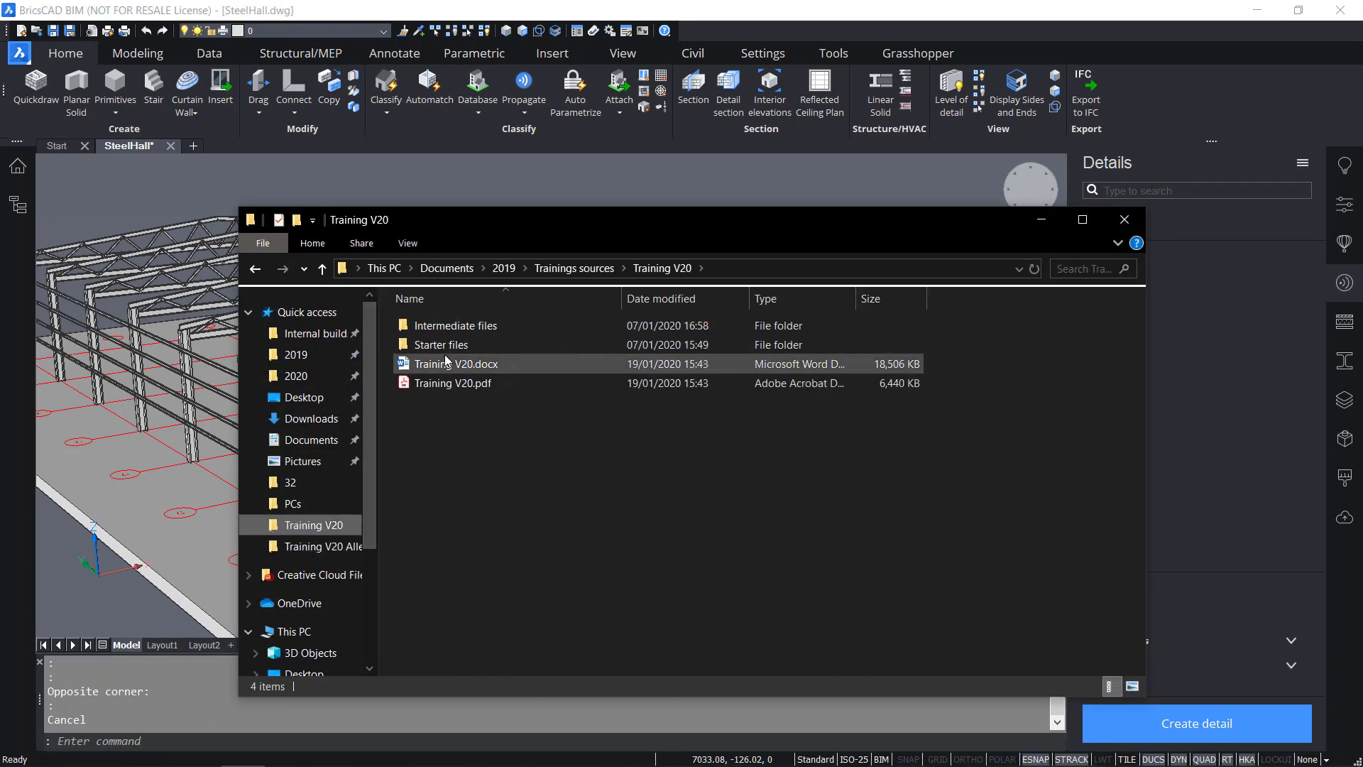
pyautogui.doubleClick(435, 350)
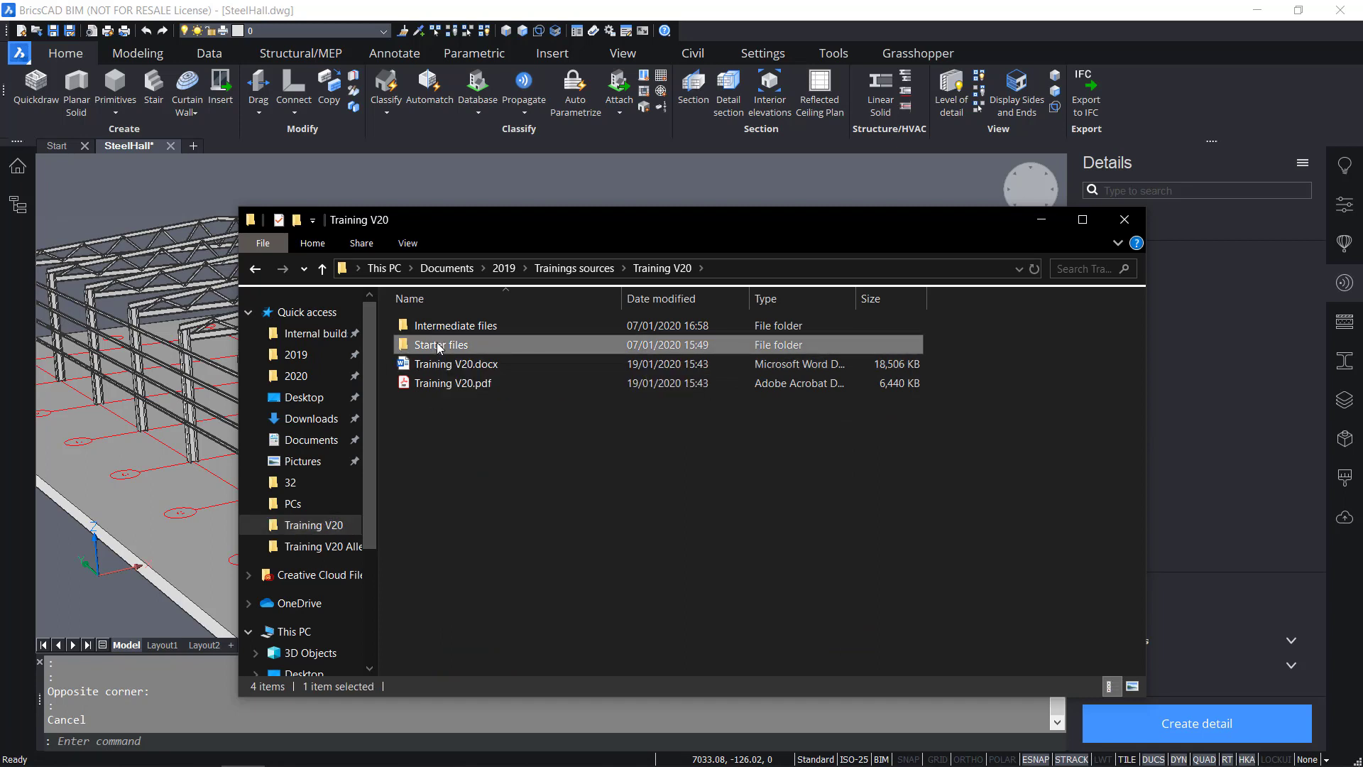
pyautogui.doubleClick(448, 517)
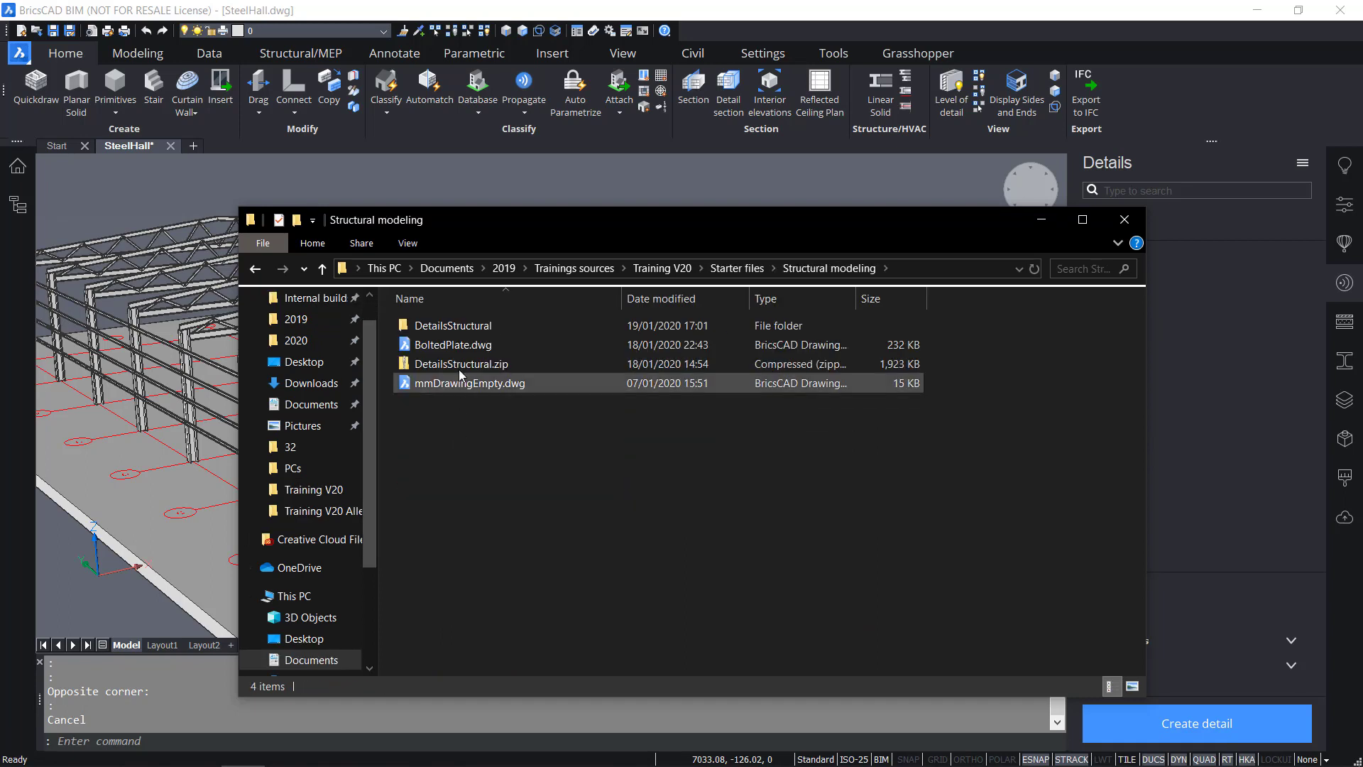
pyautogui.click(458, 366)
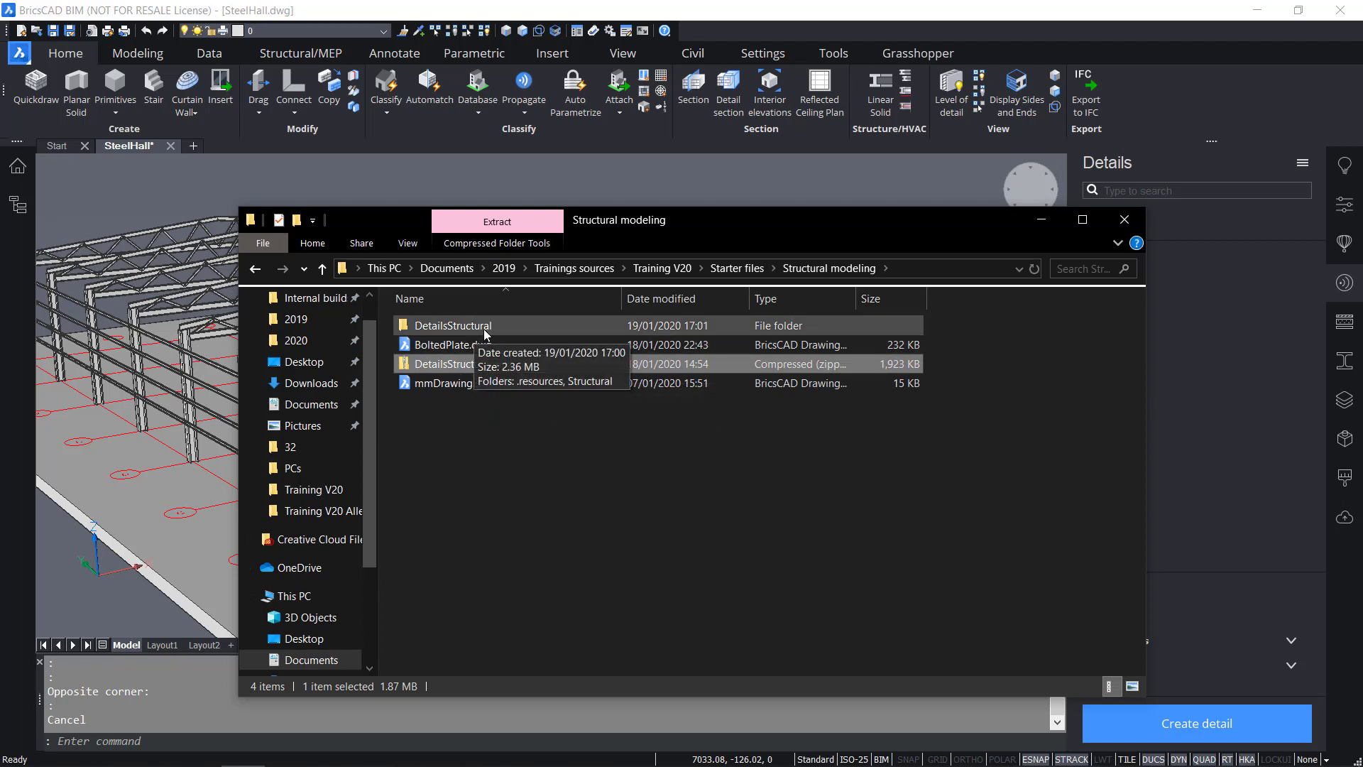
pyautogui.click(1124, 220)
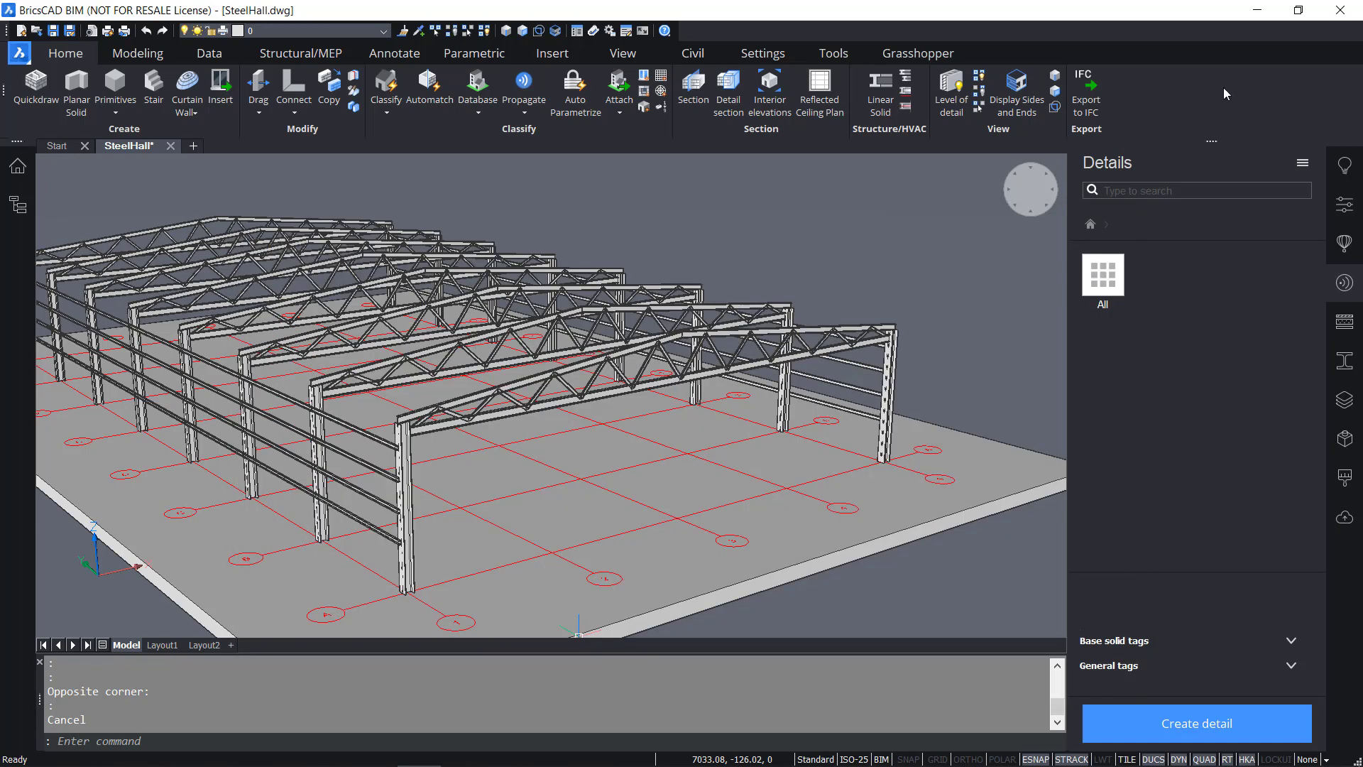
# Open the path list of the Details directory path setting from the Details library management
pyautogui.click(1303, 167)
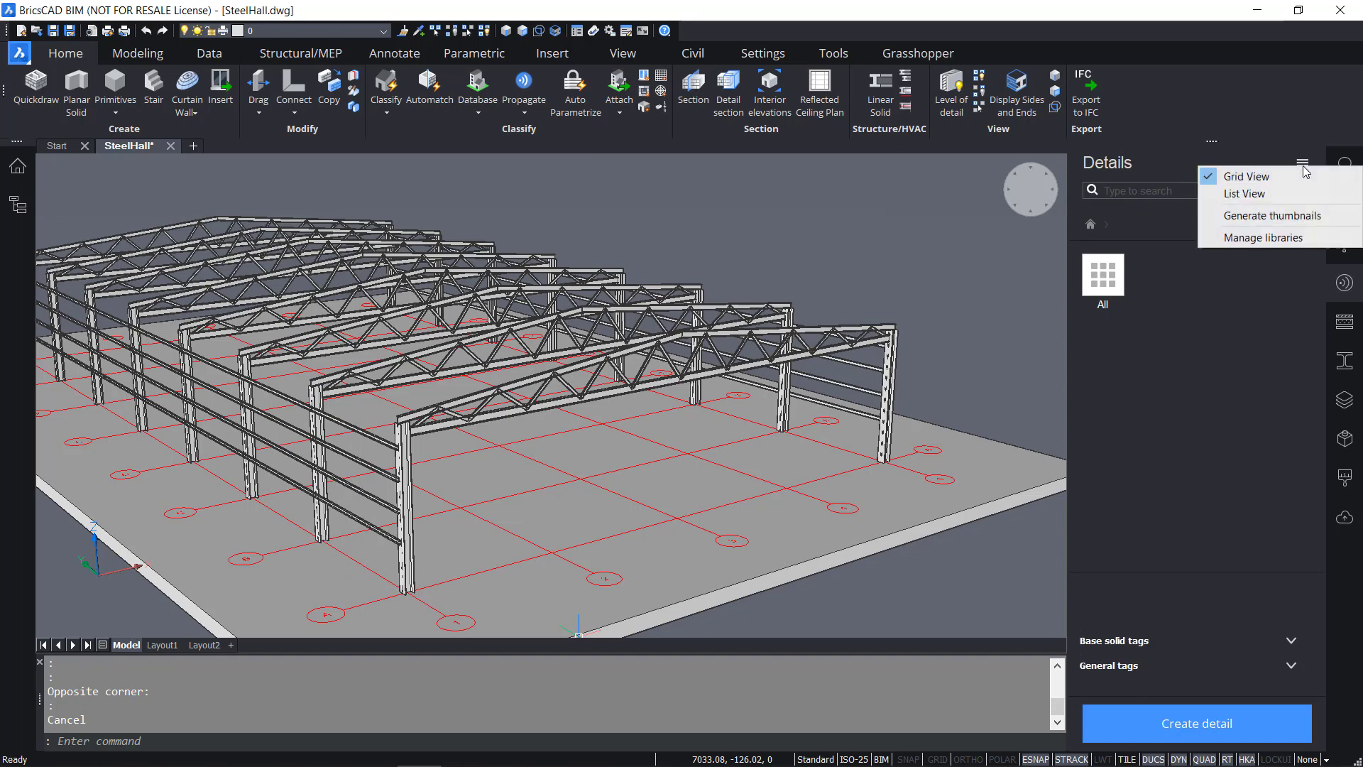
pyautogui.click(1296, 238)
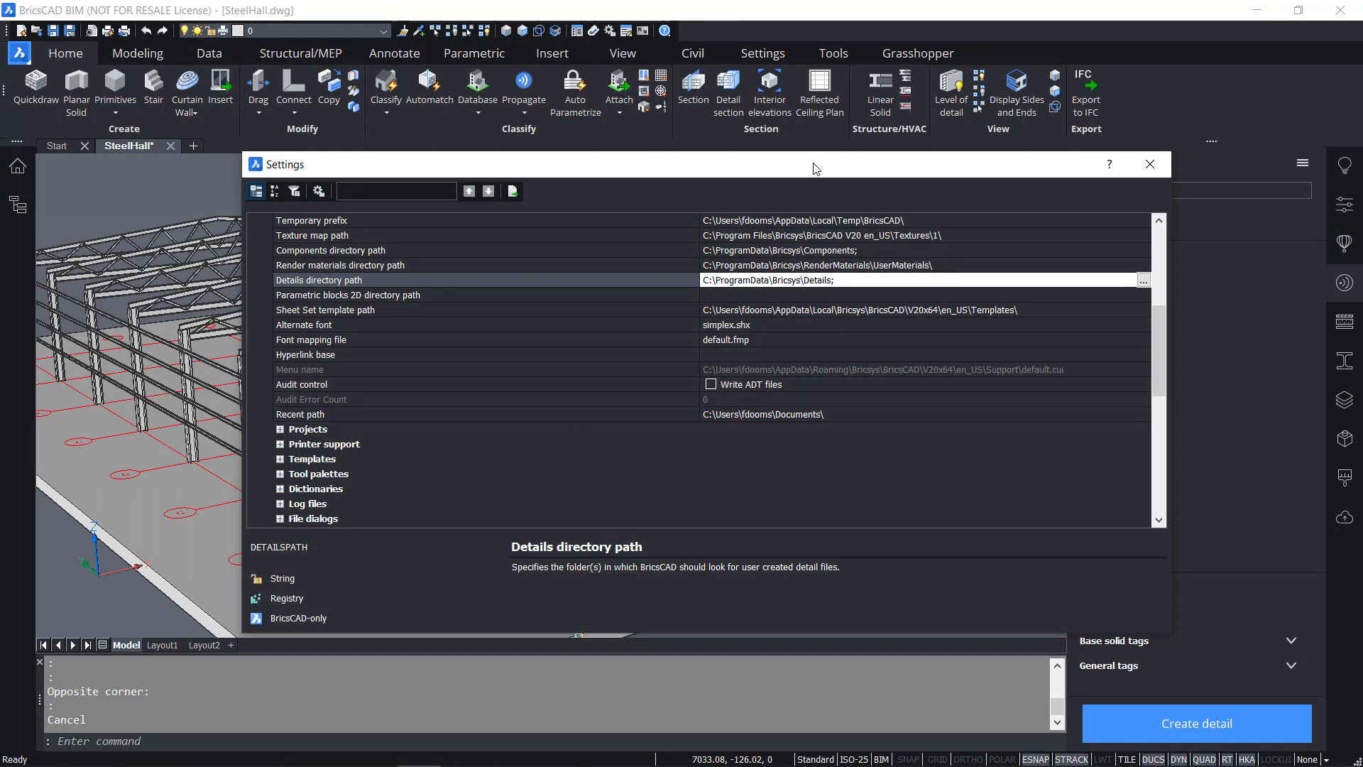
pyautogui.moveTo(802, 169); pyautogui.dragTo(729, 187)
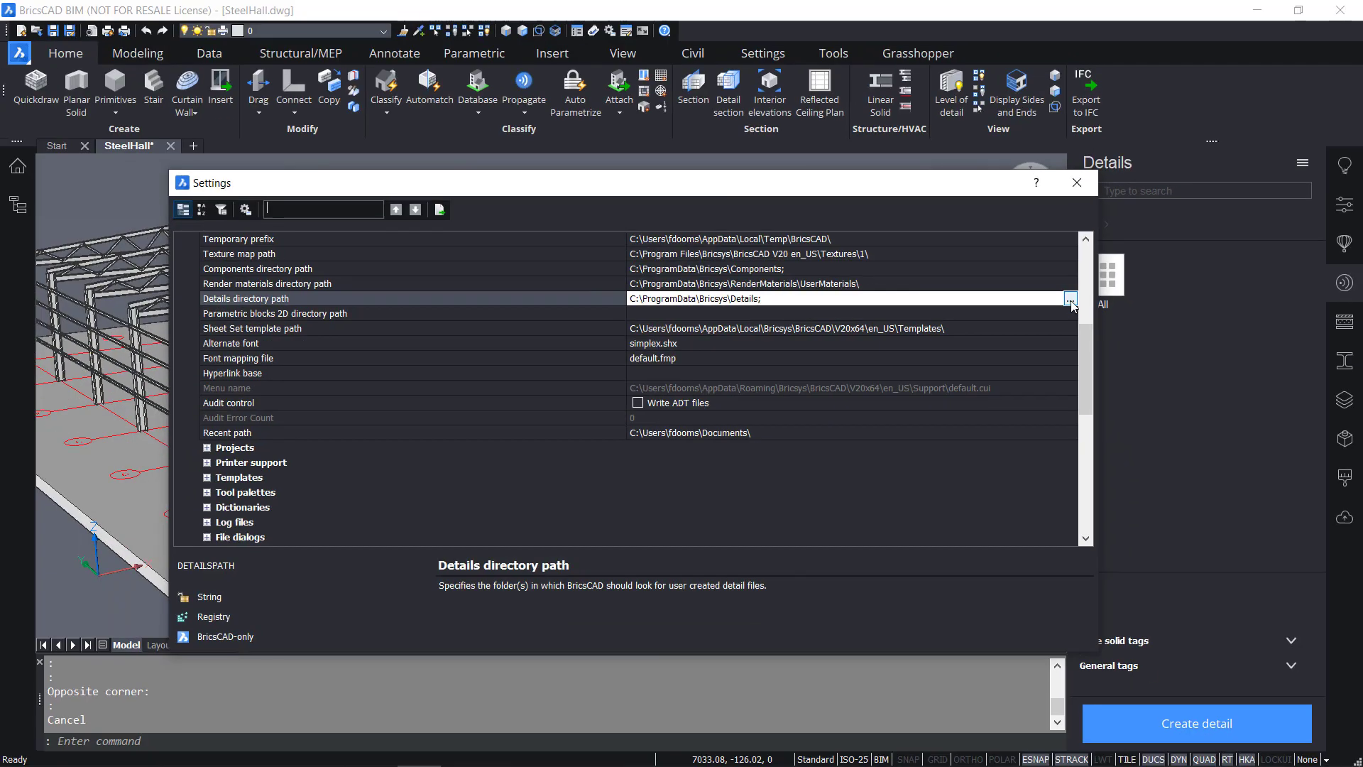
pyautogui.click(1064, 288)
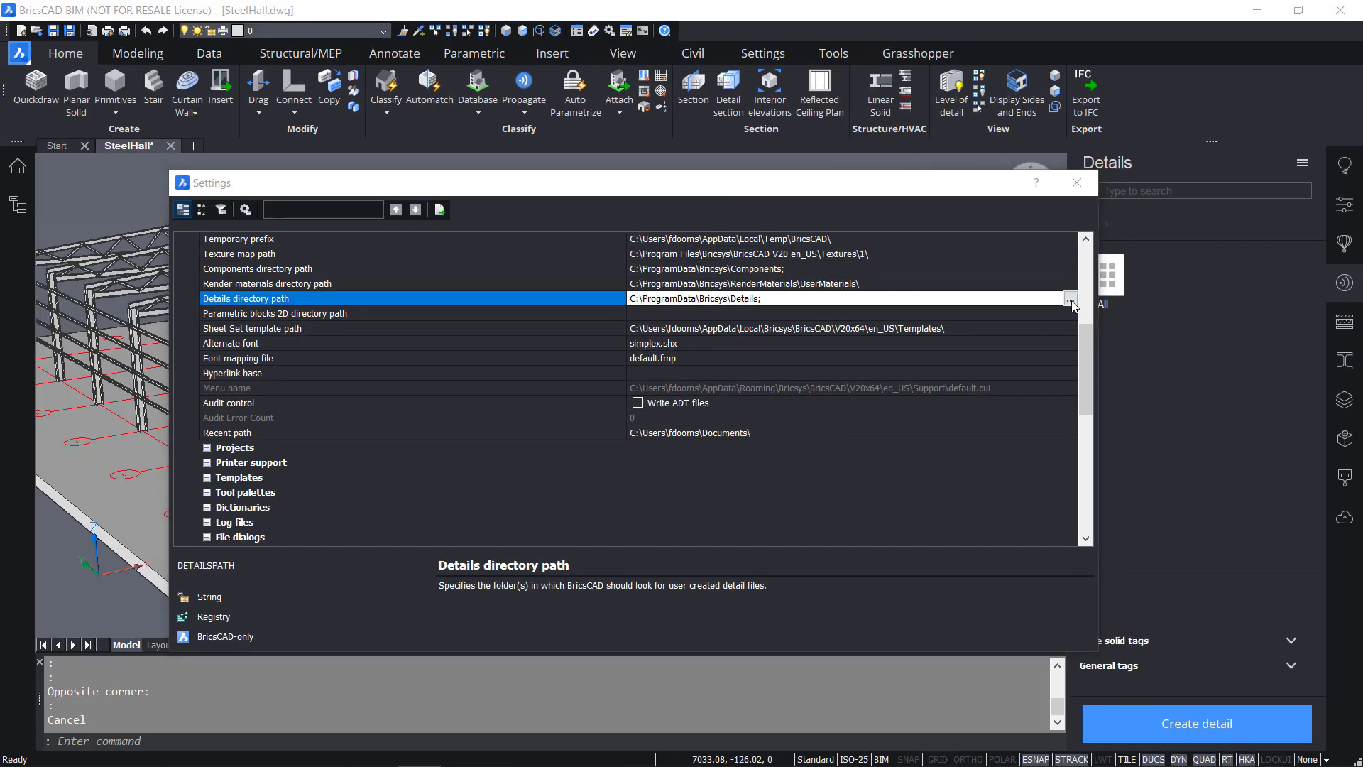
pyautogui.moveTo(974, 187); pyautogui.dragTo(649, 256)
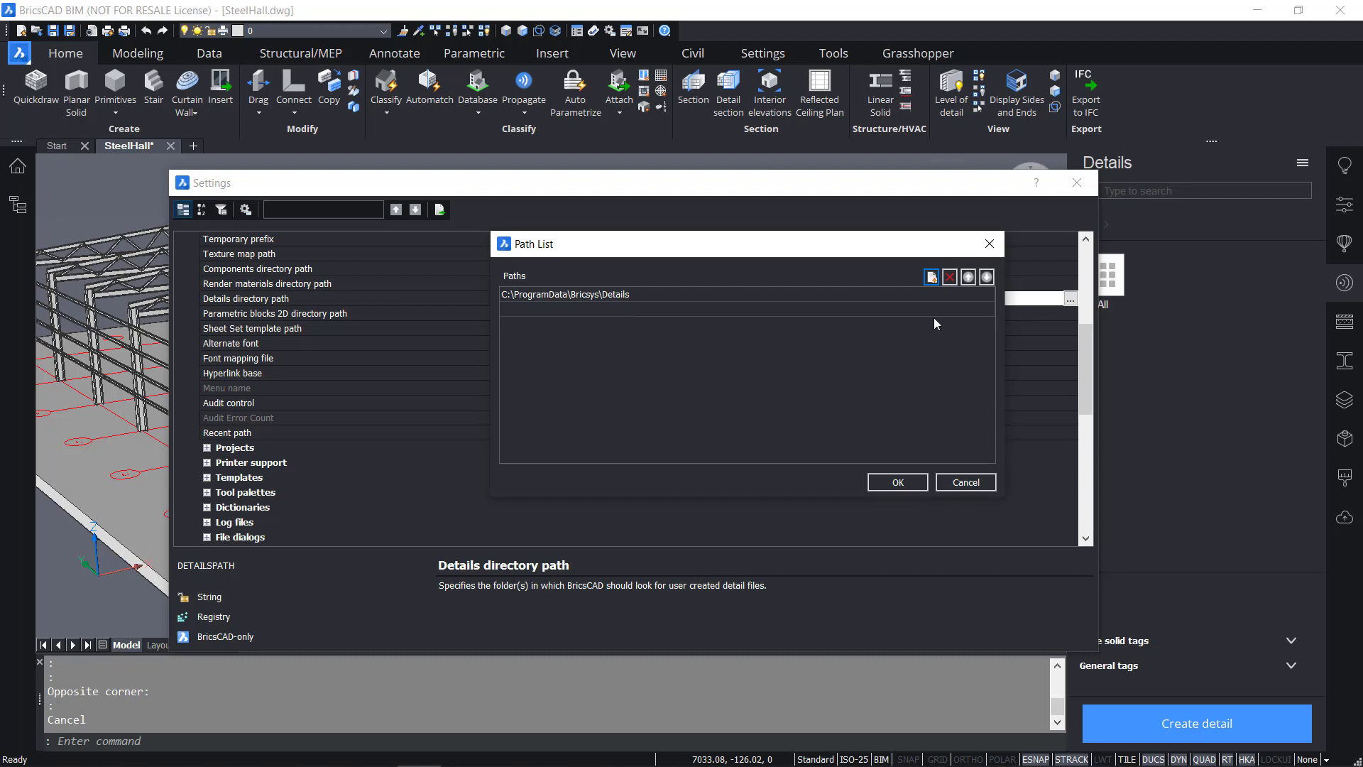
# Add the DetailsStructural folder from Training V20, Starter files, Structural modeling as a second details path and close the settings
pyautogui.click(933, 279)
pyautogui.click(987, 312)
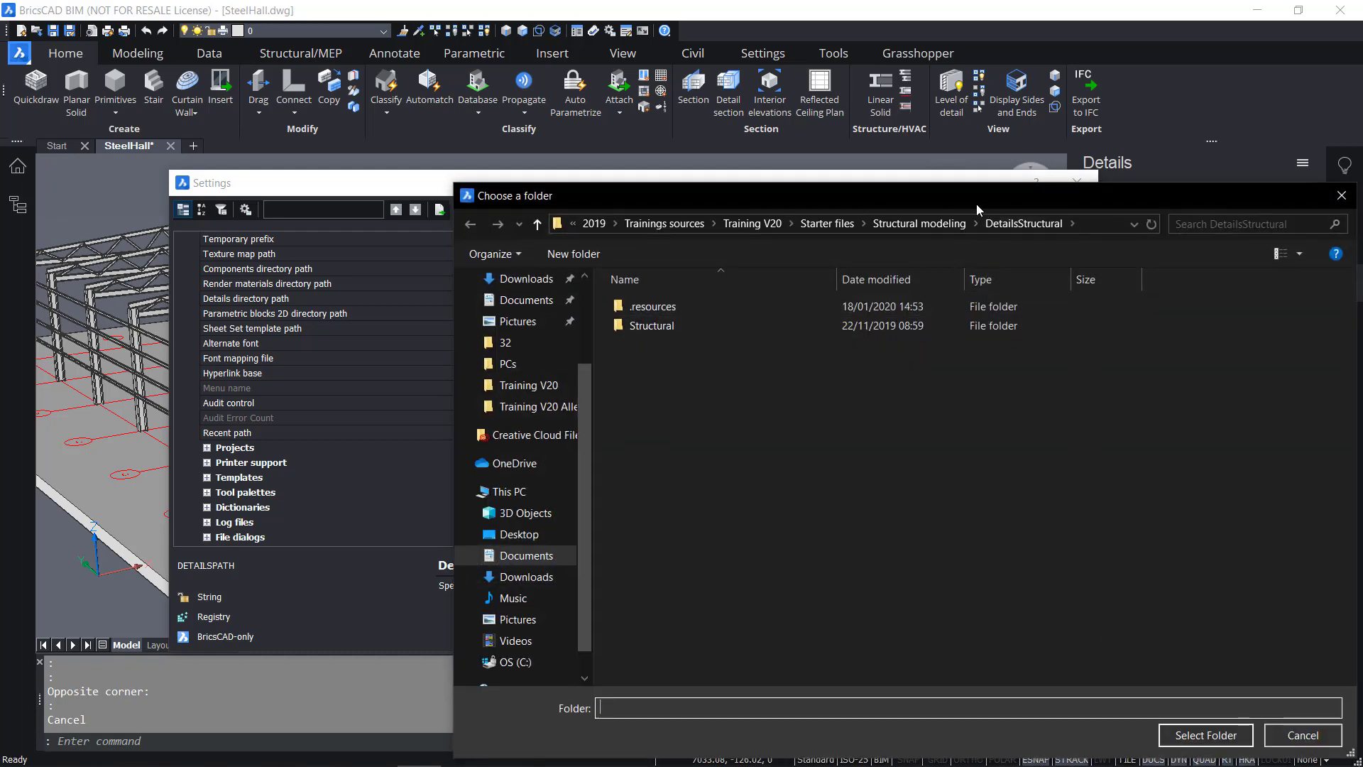
pyautogui.moveTo(977, 203); pyautogui.dragTo(748, 135)
pyautogui.click(572, 164)
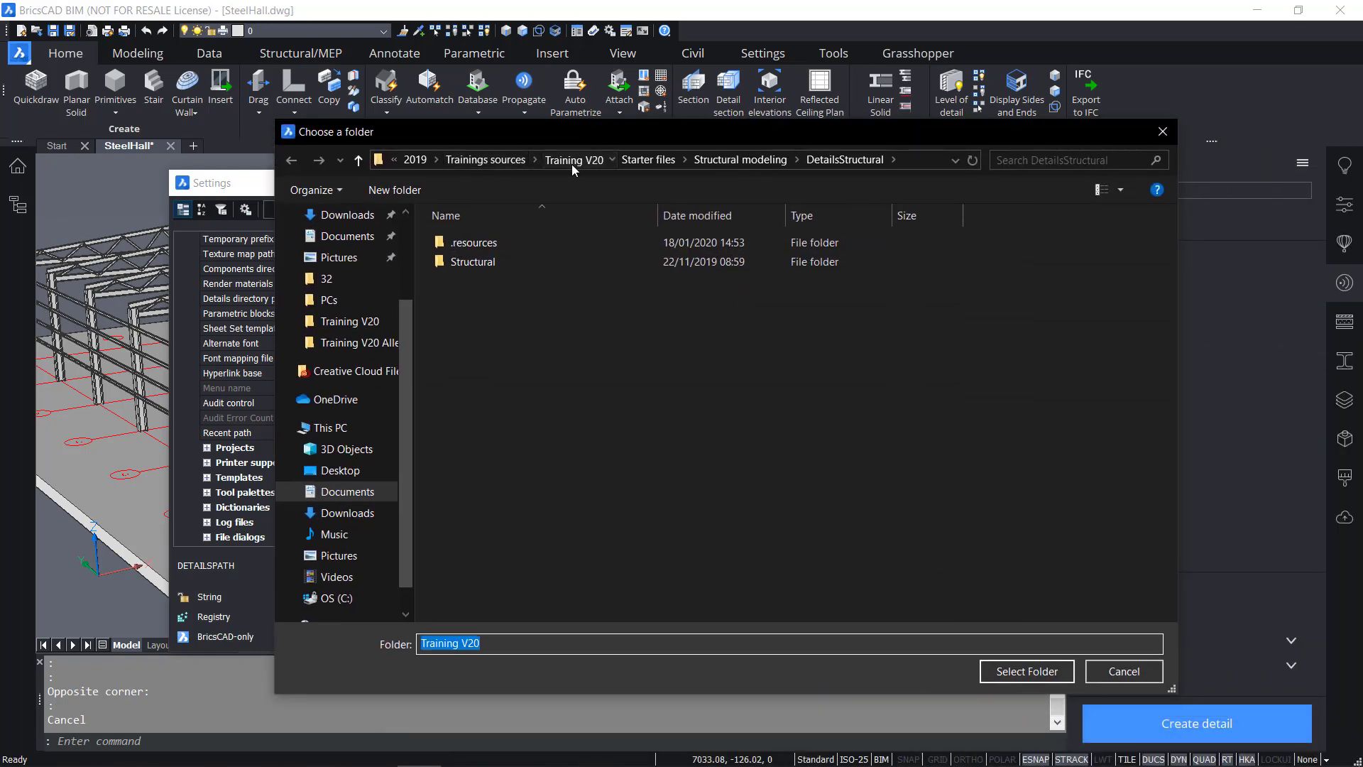
pyautogui.doubleClick(526, 265)
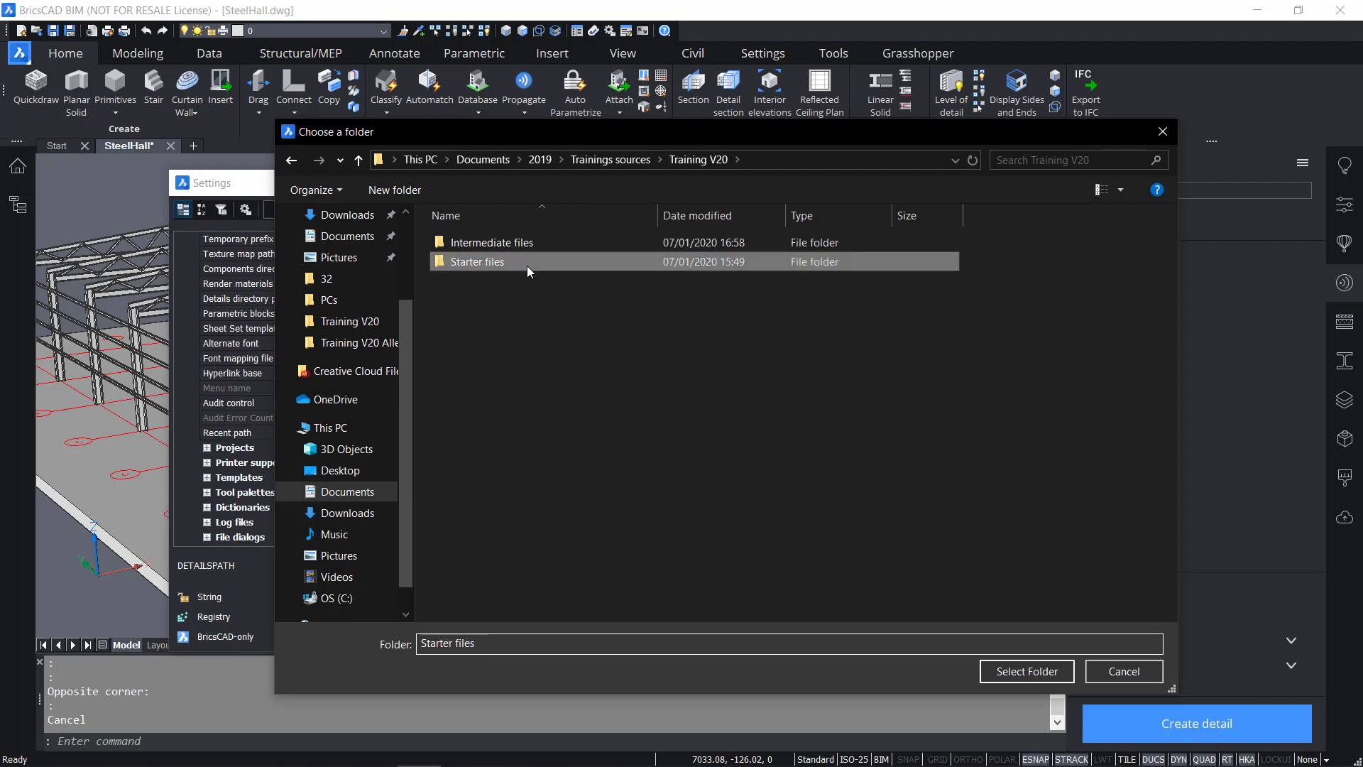
pyautogui.doubleClick(518, 436)
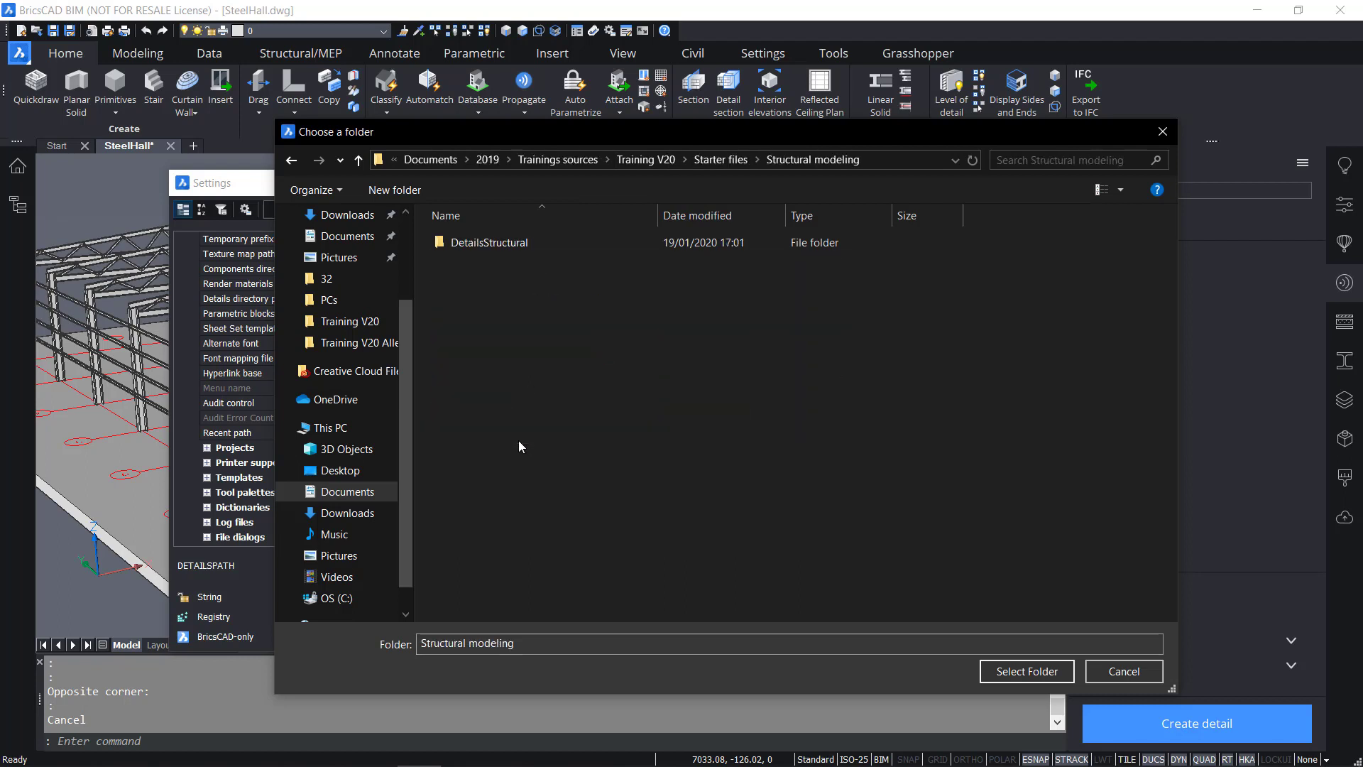
pyautogui.click(539, 241)
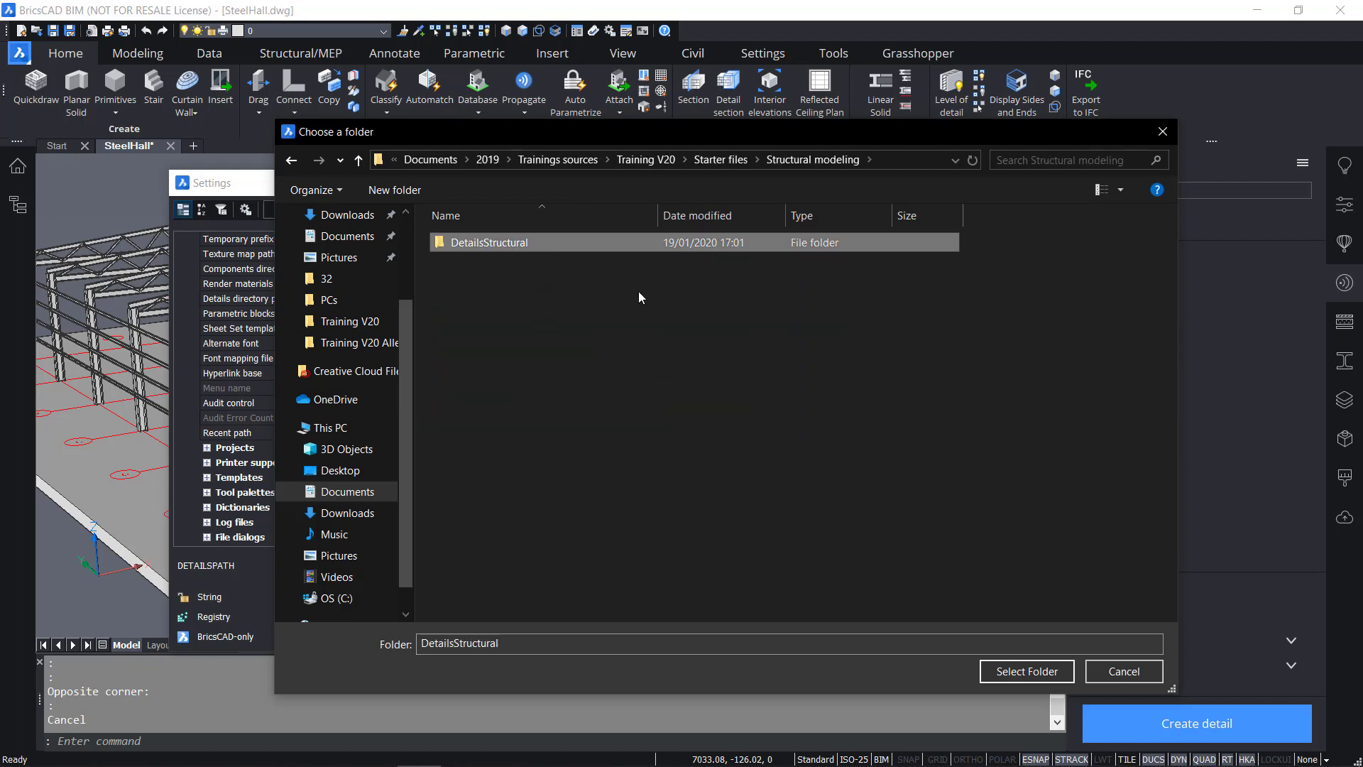
pyautogui.click(1026, 671)
pyautogui.click(919, 487)
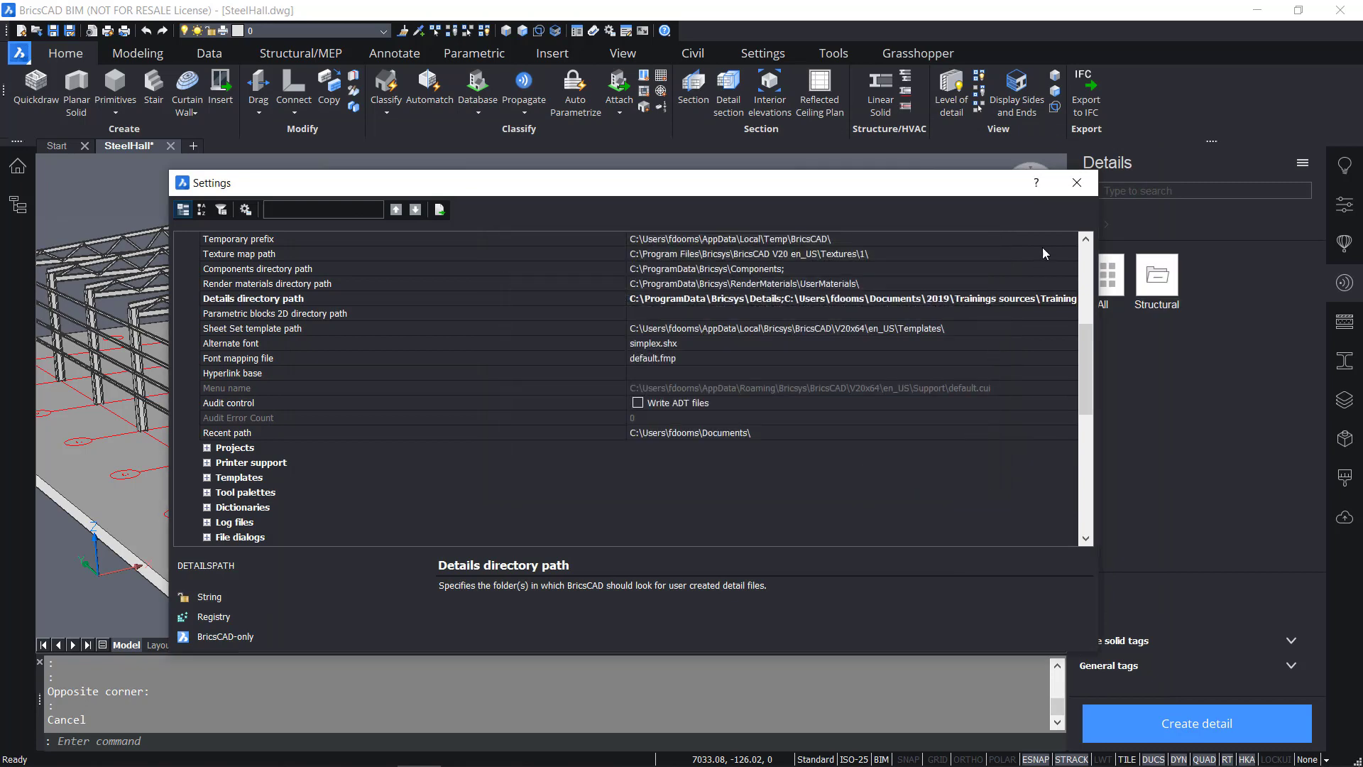
pyautogui.click(1074, 186)
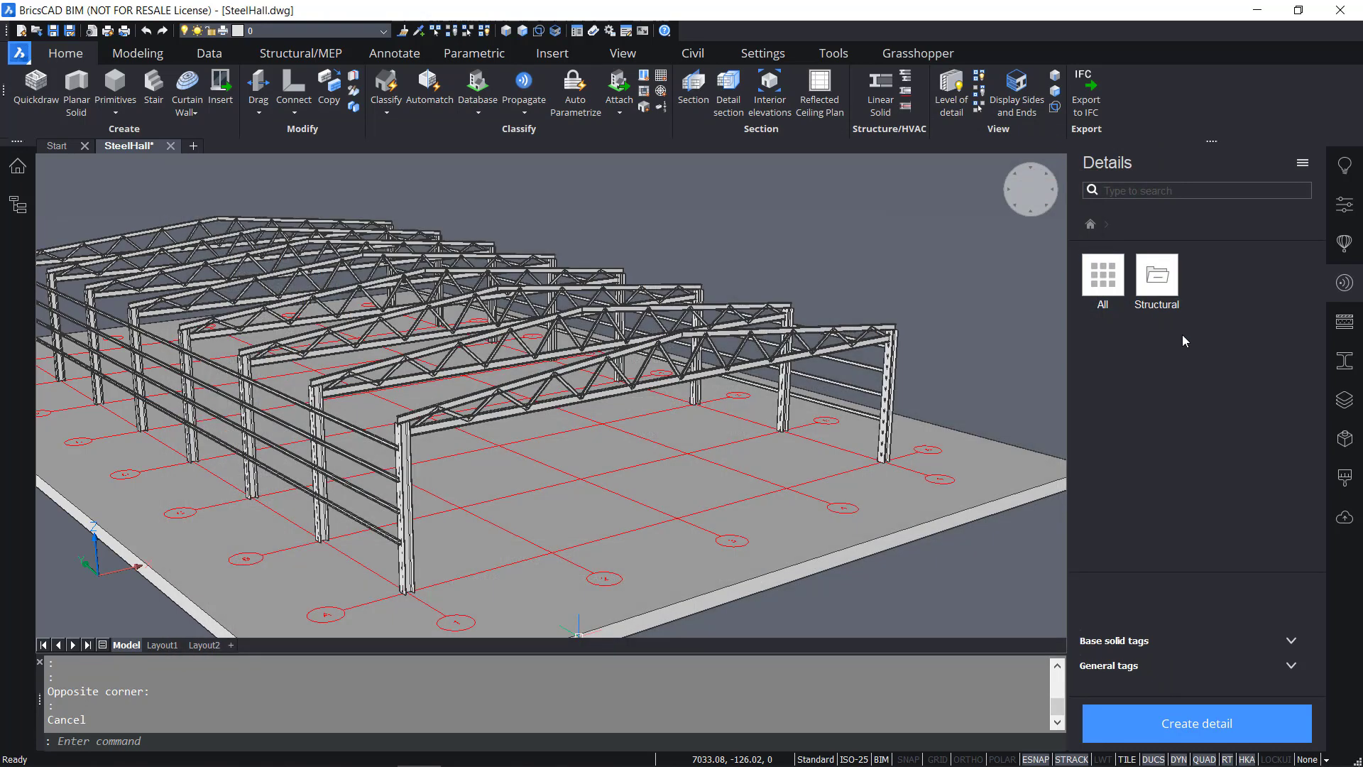
# Open the TrussConnection detail from the Structural category of the Details library
pyautogui.doubleClick(1165, 287)
pyautogui.click(1096, 223)
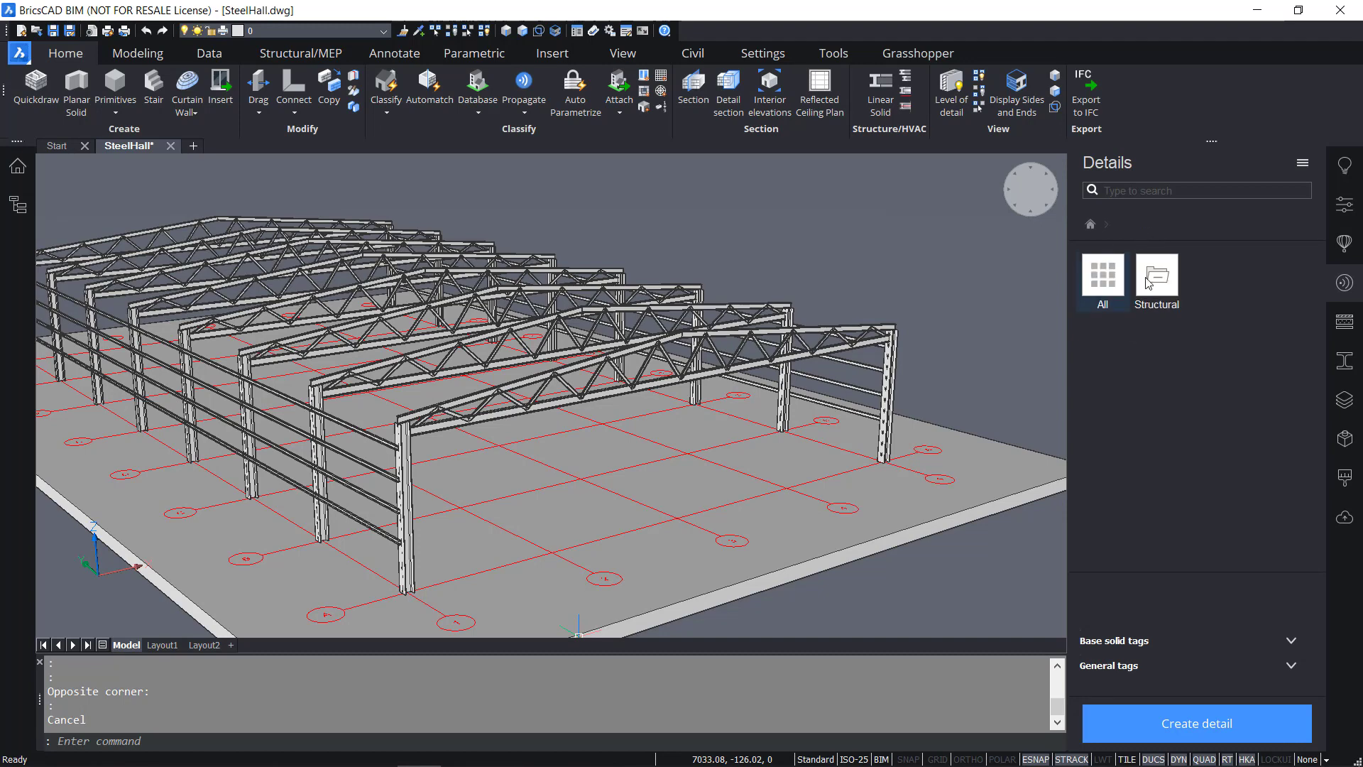
pyautogui.doubleClick(1155, 286)
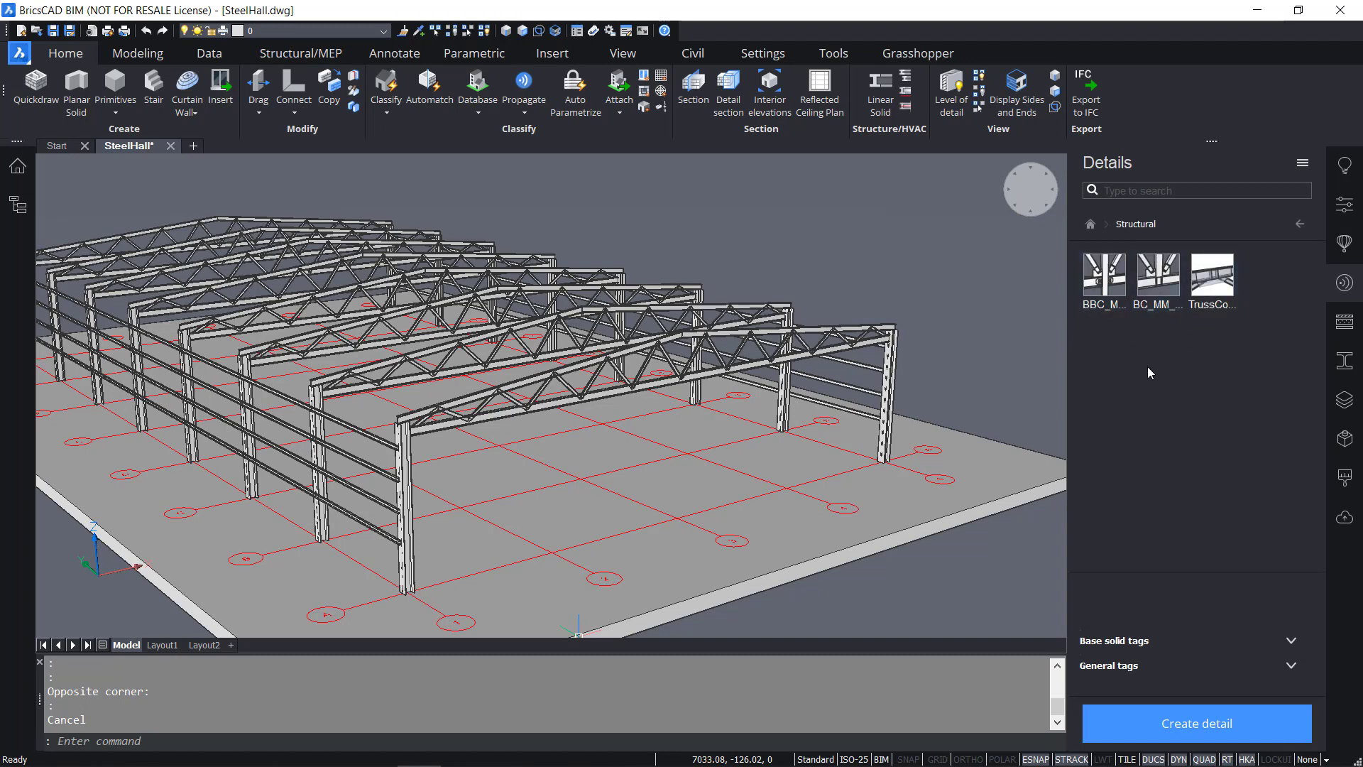
pyautogui.doubleClick(1214, 276)
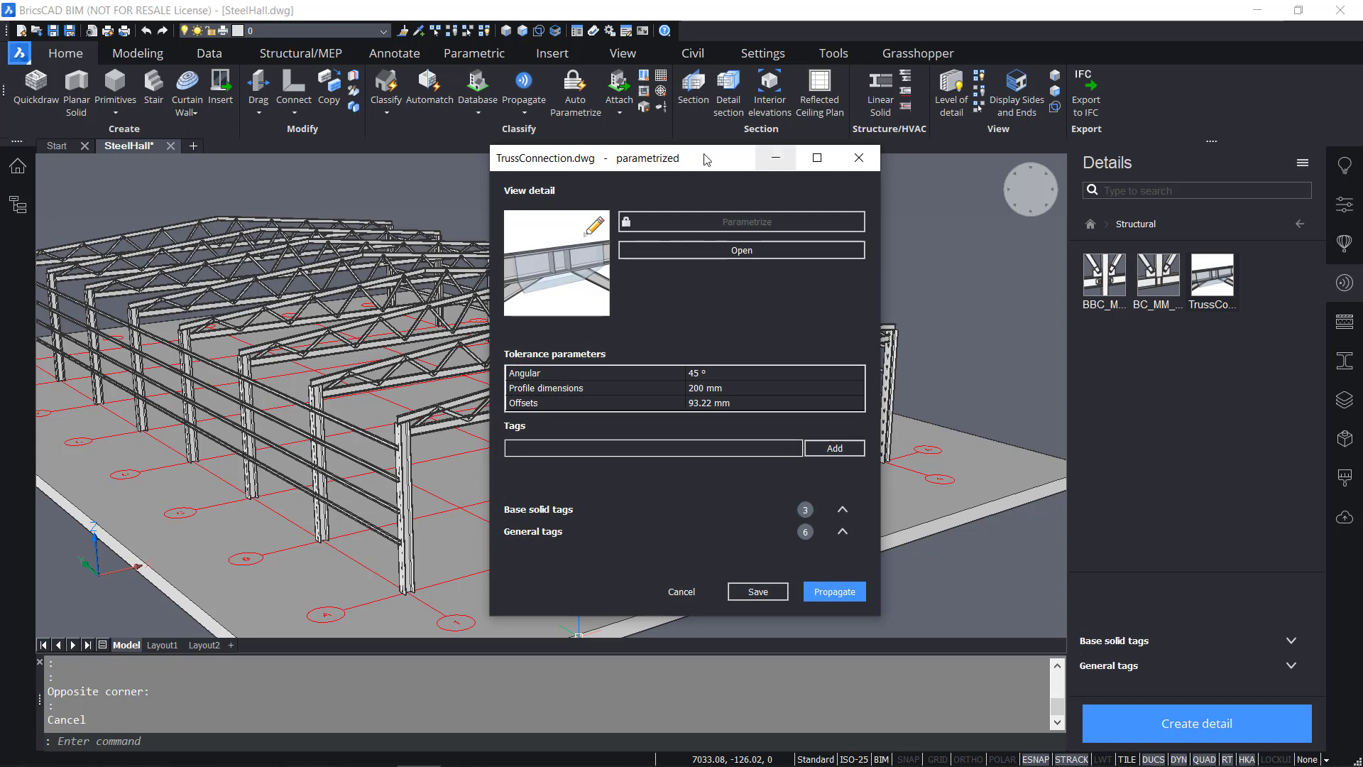
# Review the tolerance parameters of the TrussConnection detail and propagate it through the steel hall
pyautogui.moveTo(707, 160); pyautogui.dragTo(704, 176)
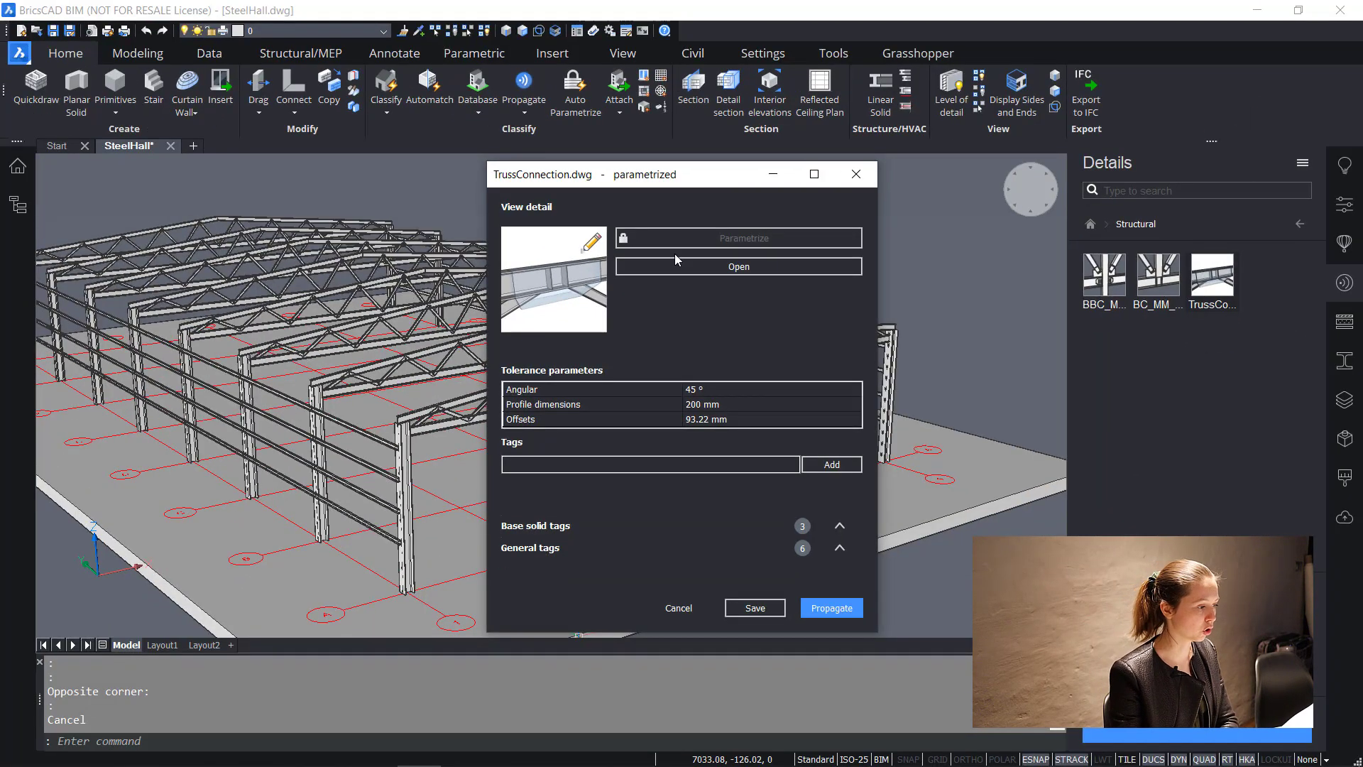
pyautogui.moveTo(631, 395)
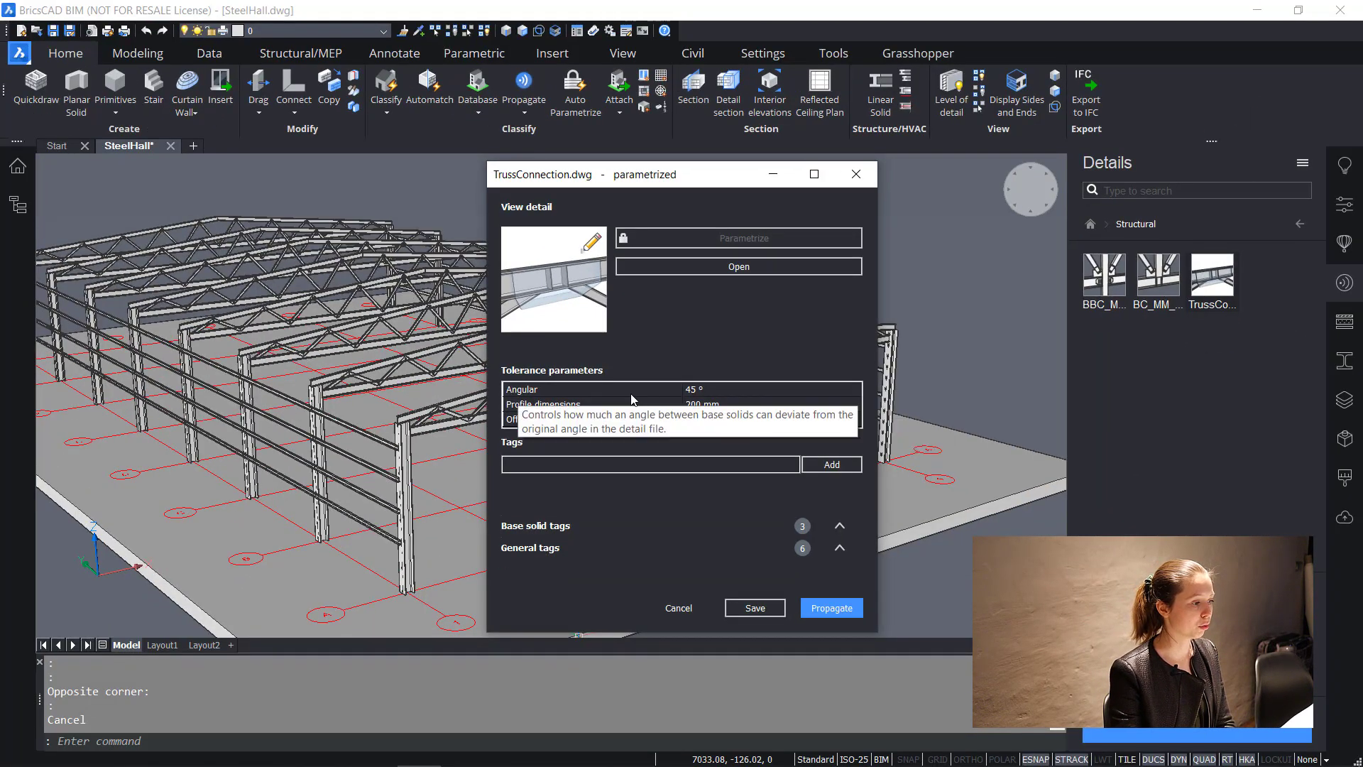
pyautogui.moveTo(721, 403)
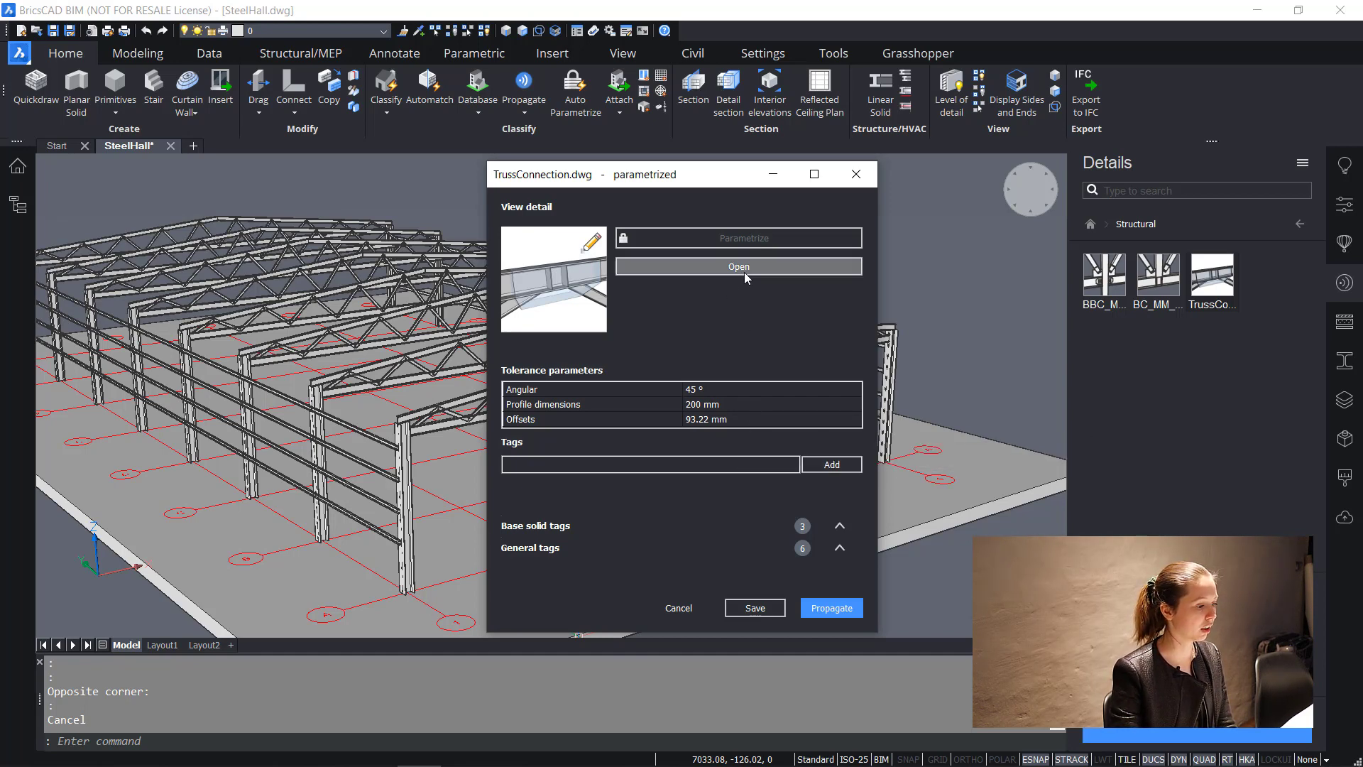
pyautogui.click(834, 608)
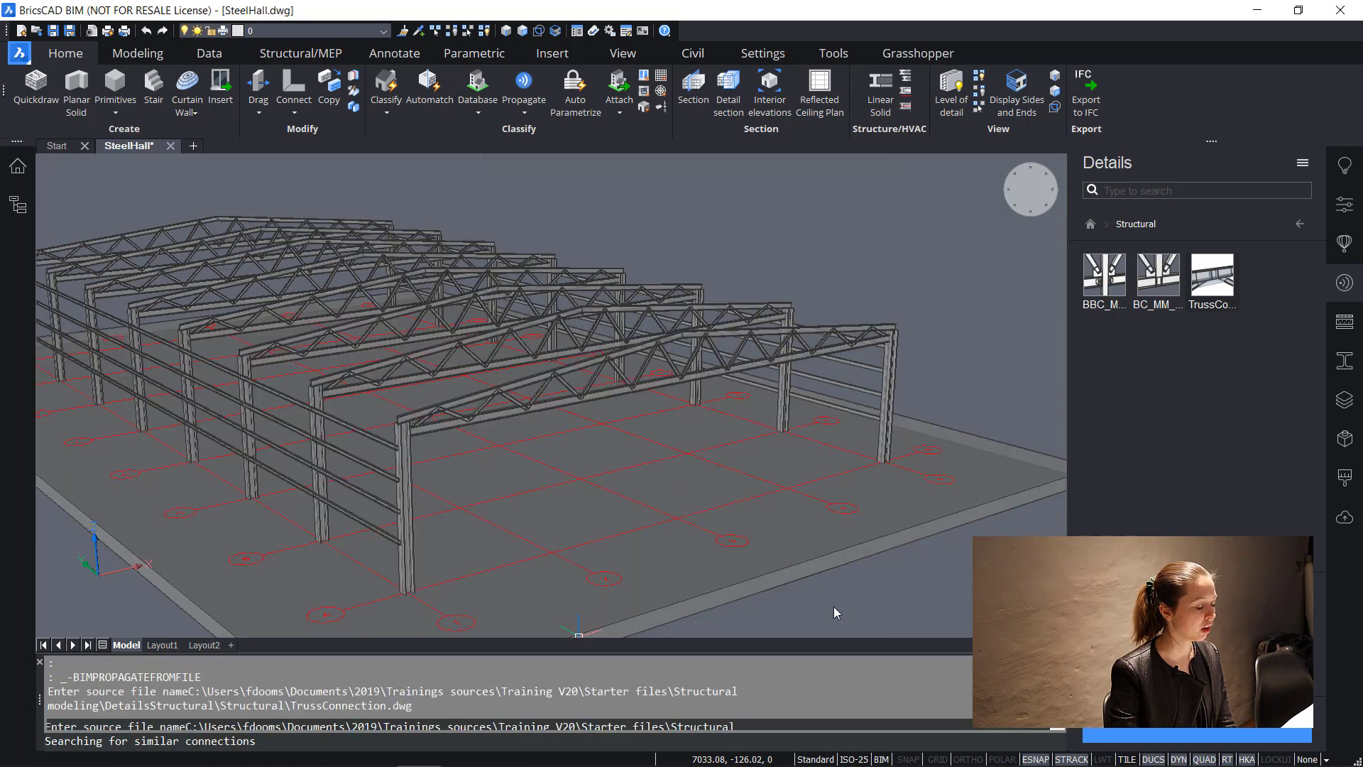
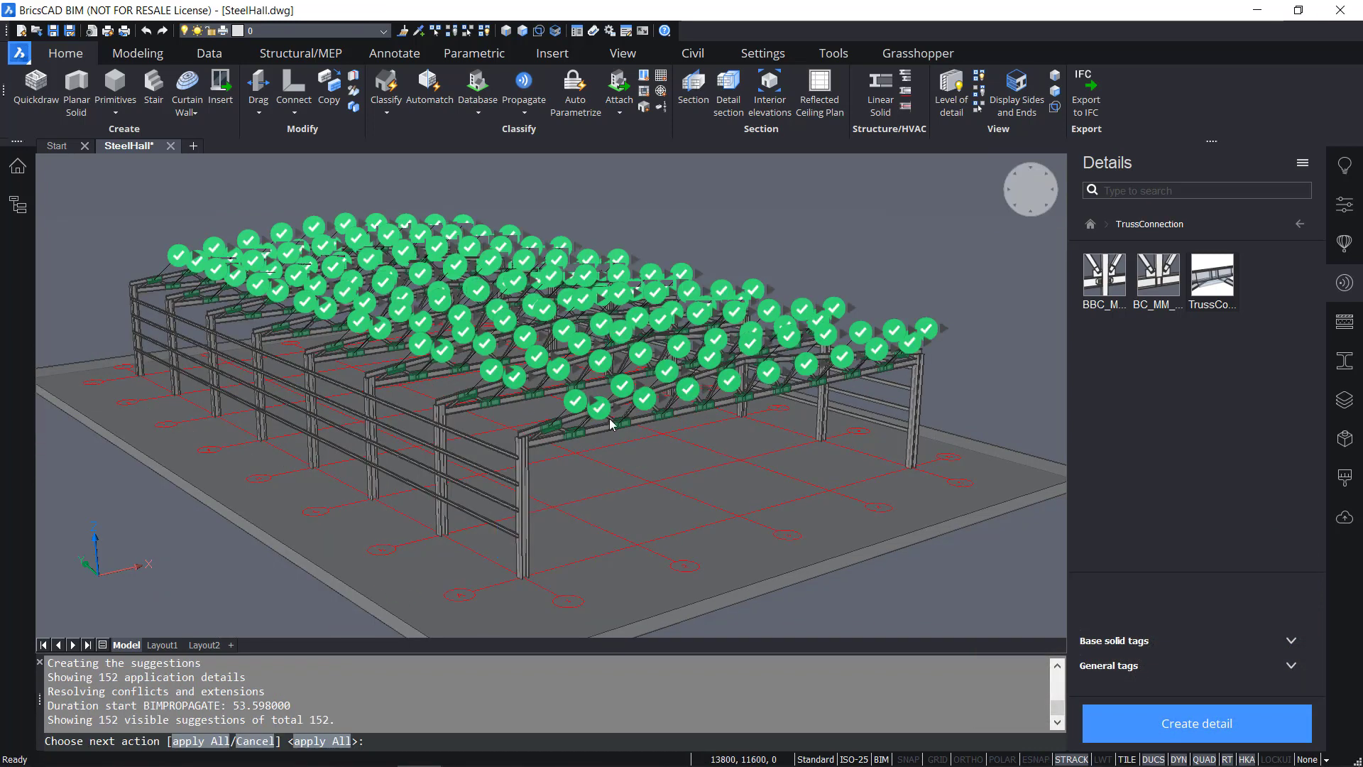
# Check the suggested truss connections along the chords and apply all of them
pyautogui.scroll(5, 630, 405)
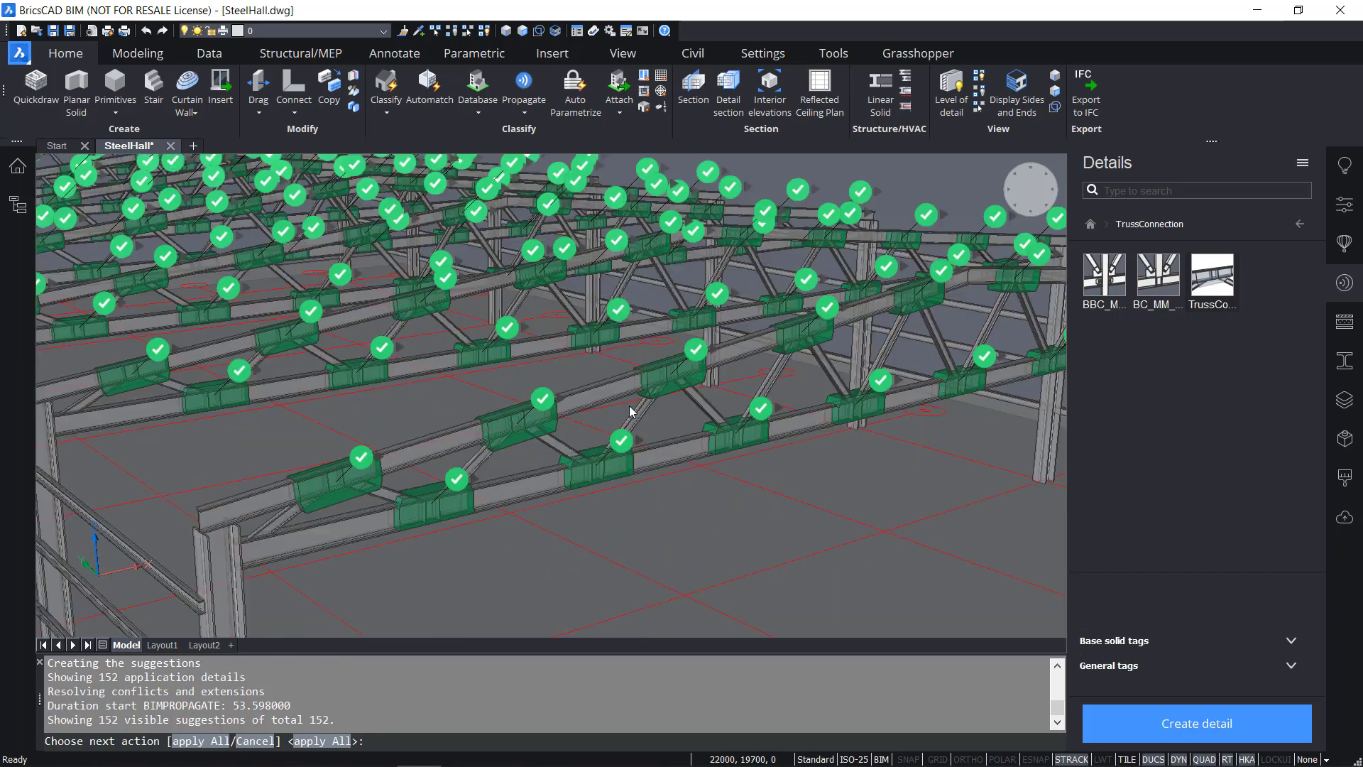
pyautogui.keyDown('shift'); pyautogui.moveTo(629, 405); pyautogui.dragTo(564, 416, button='middle'); pyautogui.keyUp('shift')
pyautogui.scroll(-5, 593, 461)
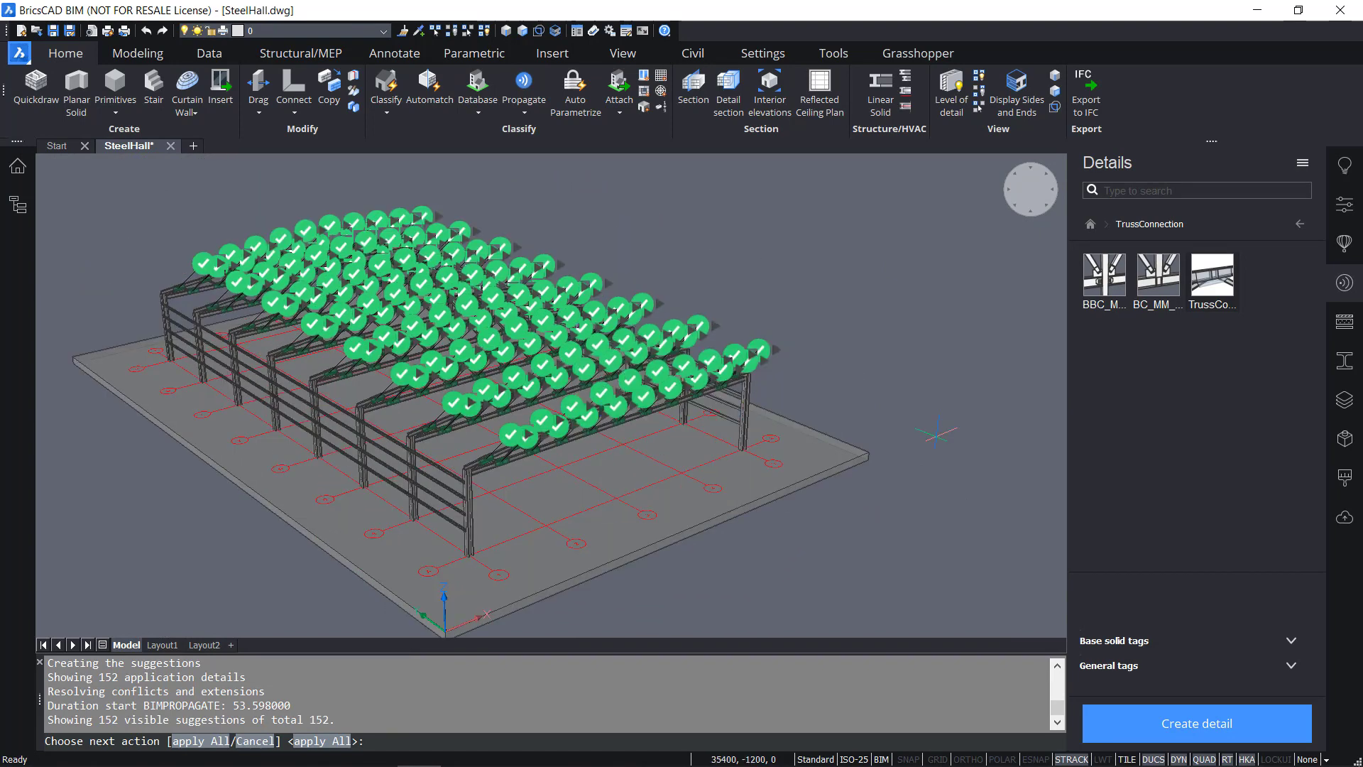
pyautogui.press('Return')
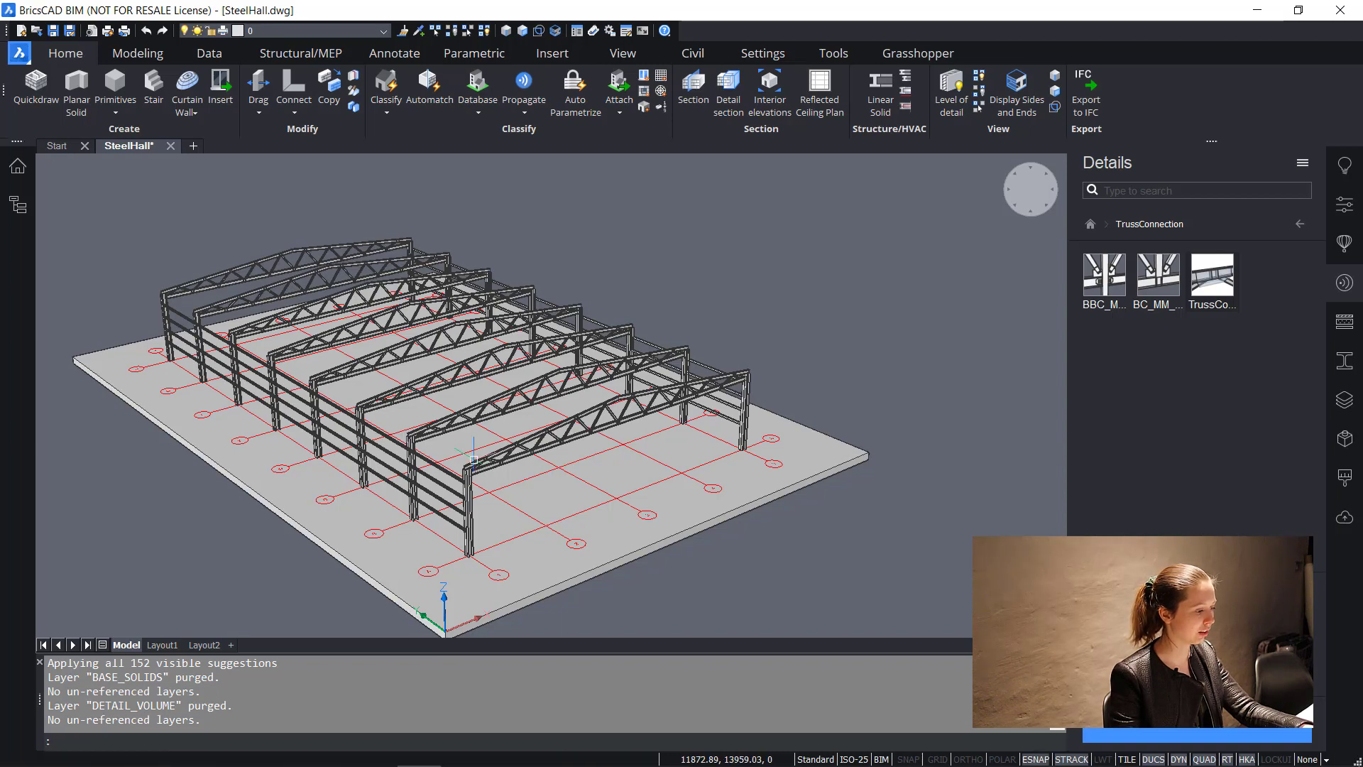
# Inspect the stiffener plates at the truss chord and diagonal connections, including the trusses seen from the other side of the hall
pyautogui.scroll(8, 473, 460)
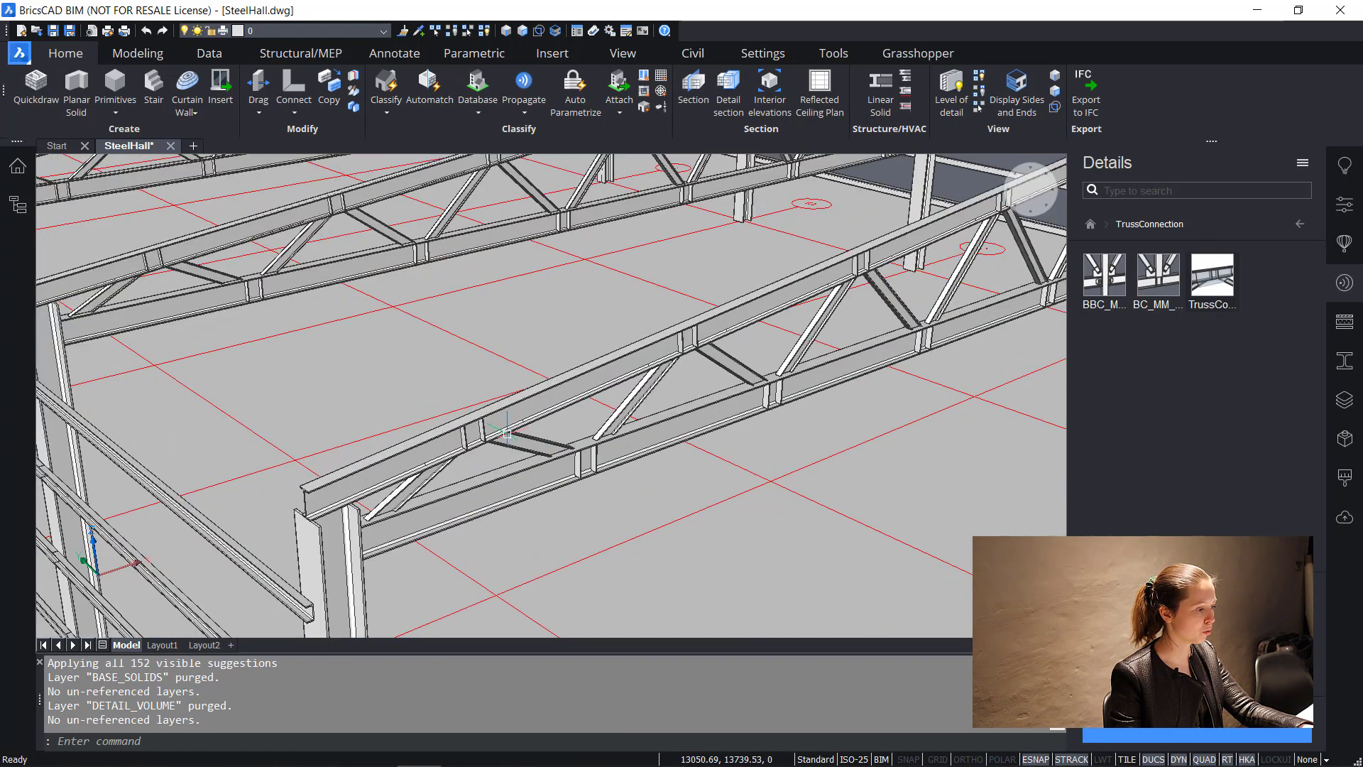
pyautogui.scroll(8, 492, 463)
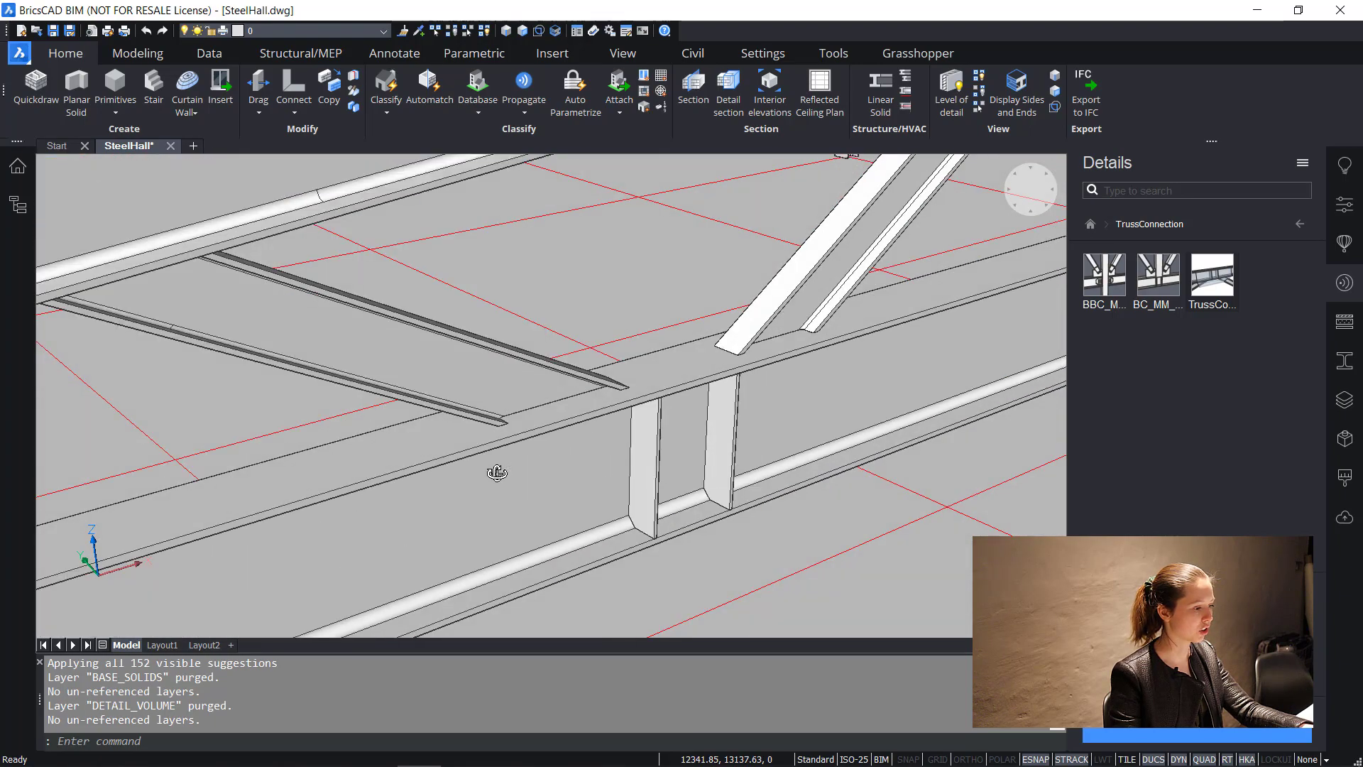
pyautogui.scroll(-4, 485, 463)
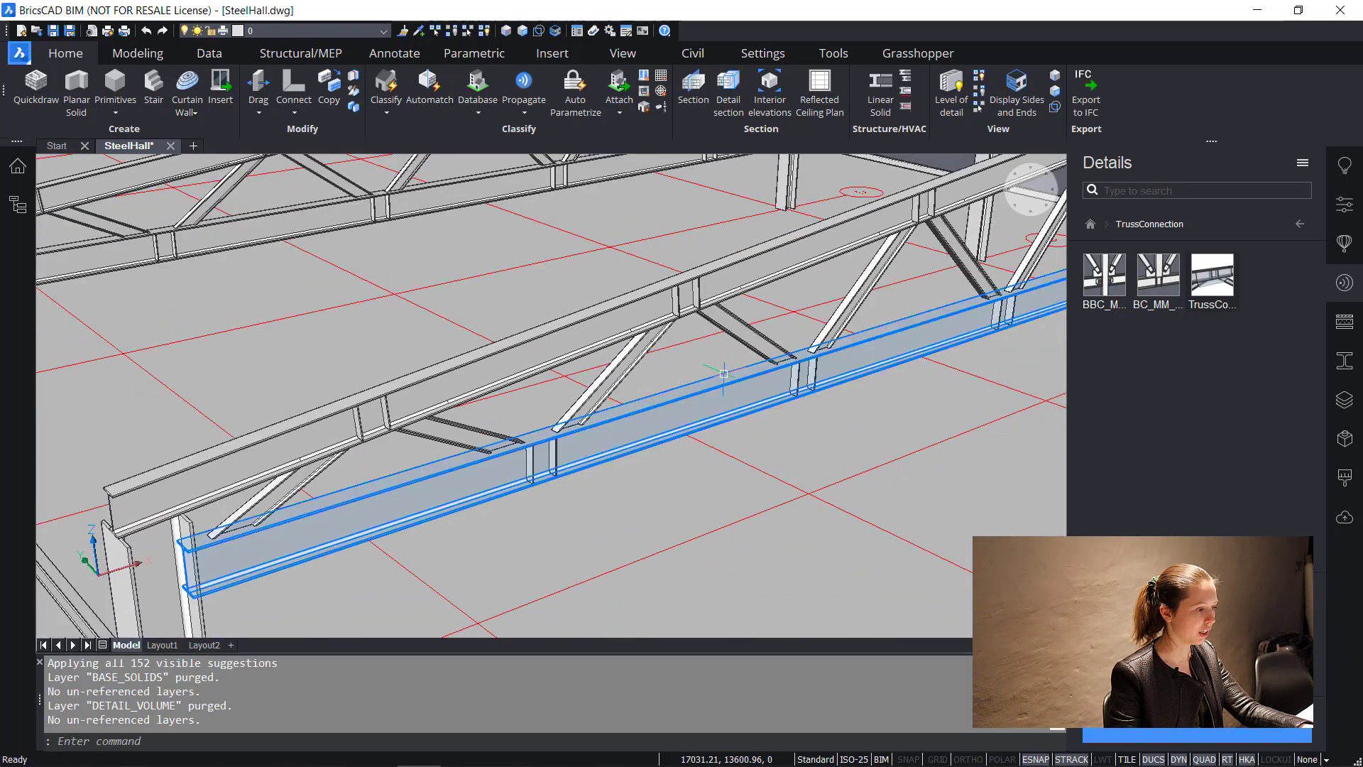
pyautogui.scroll(8, 688, 303)
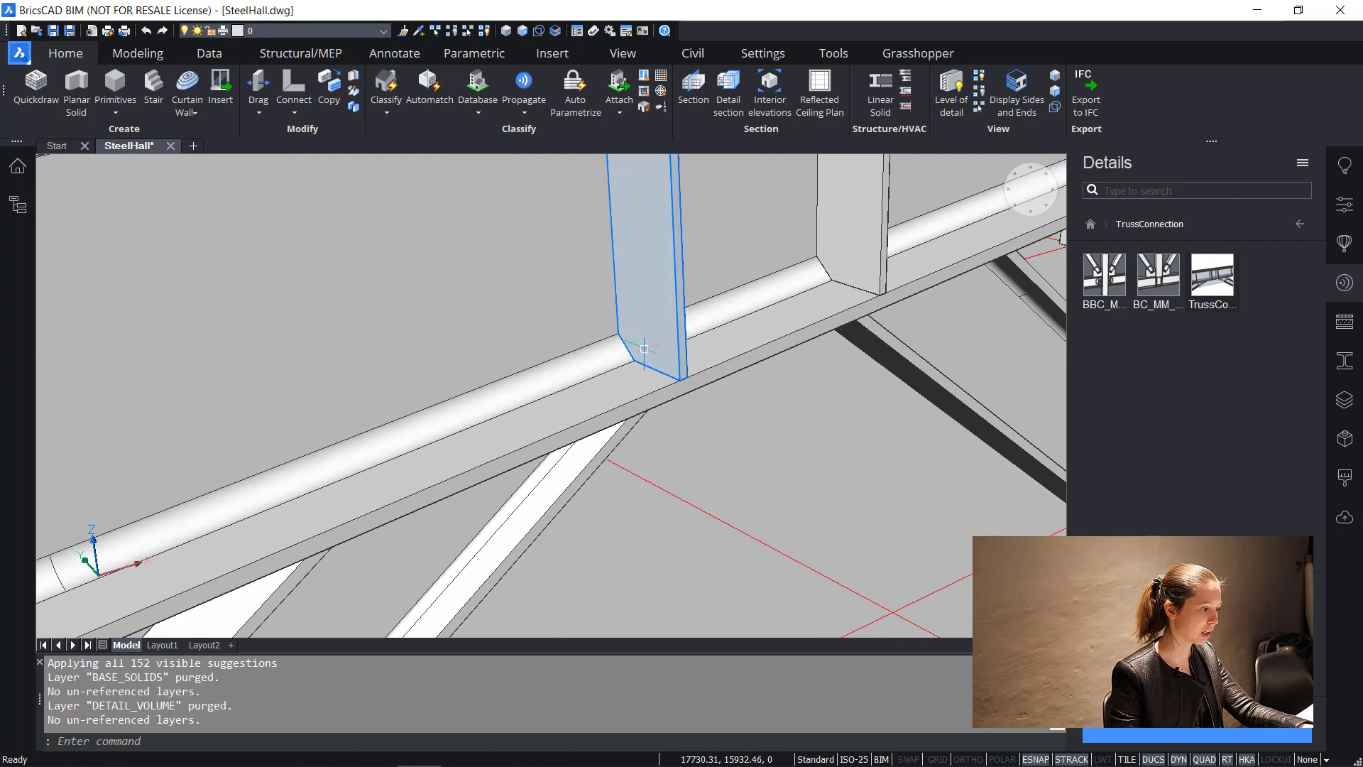
pyautogui.scroll(-6, 659, 374)
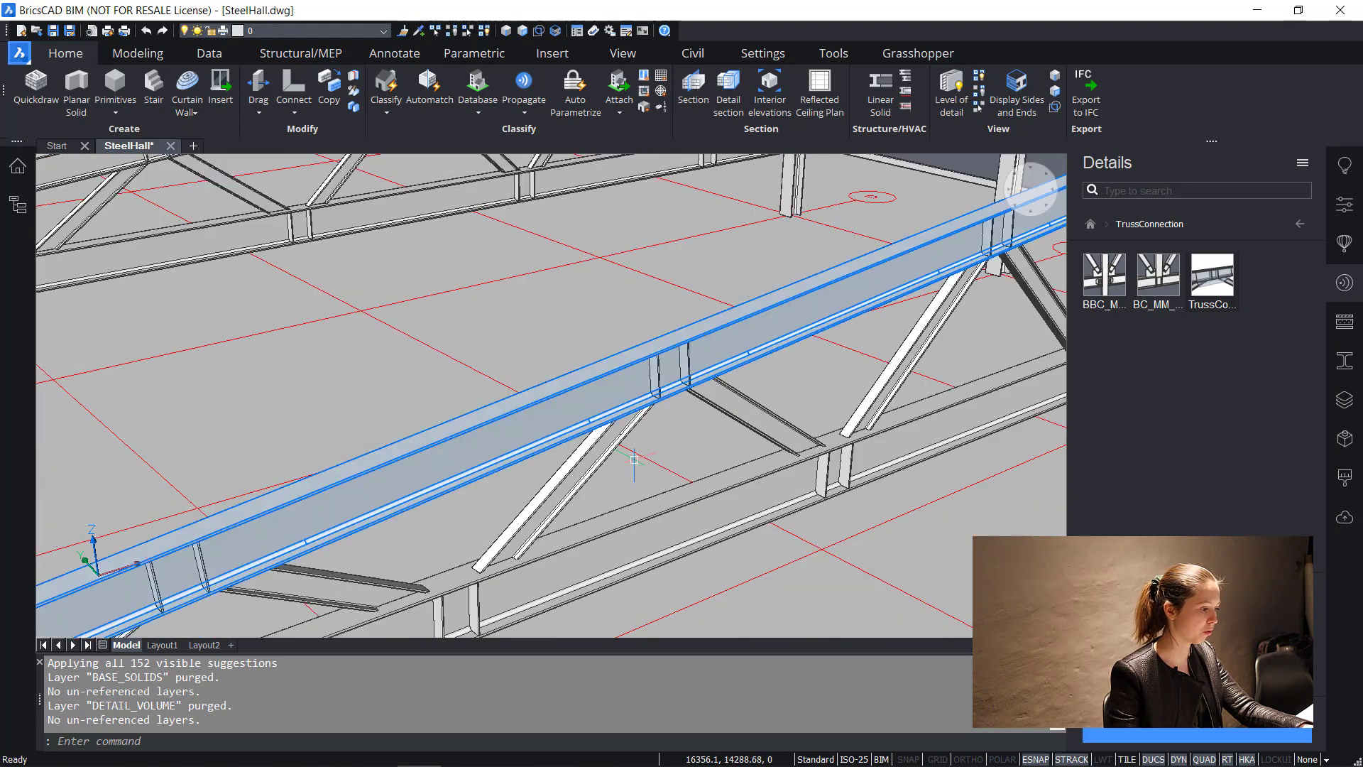
pyautogui.moveTo(540, 625); pyautogui.dragTo(599, 417, button='middle')
pyautogui.scroll(8, 593, 434)
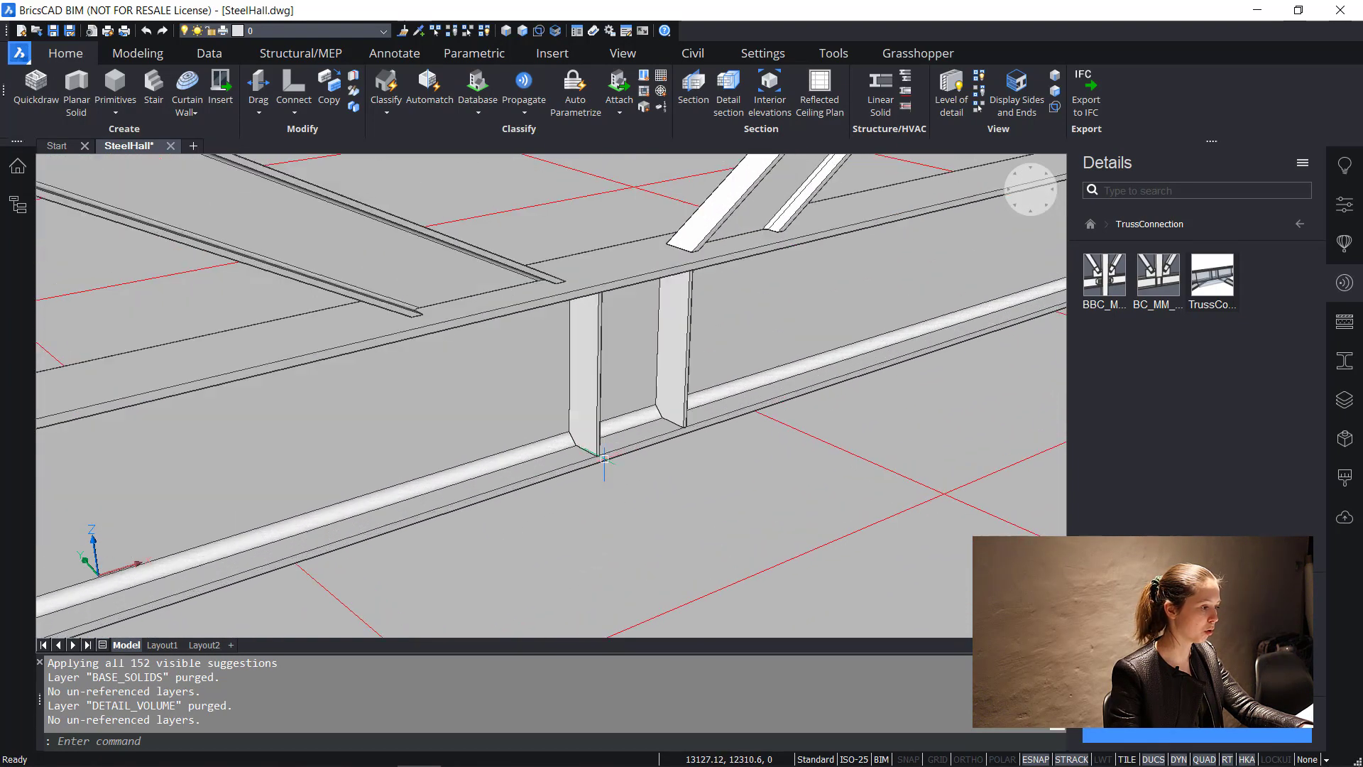
pyautogui.scroll(2, 587, 450)
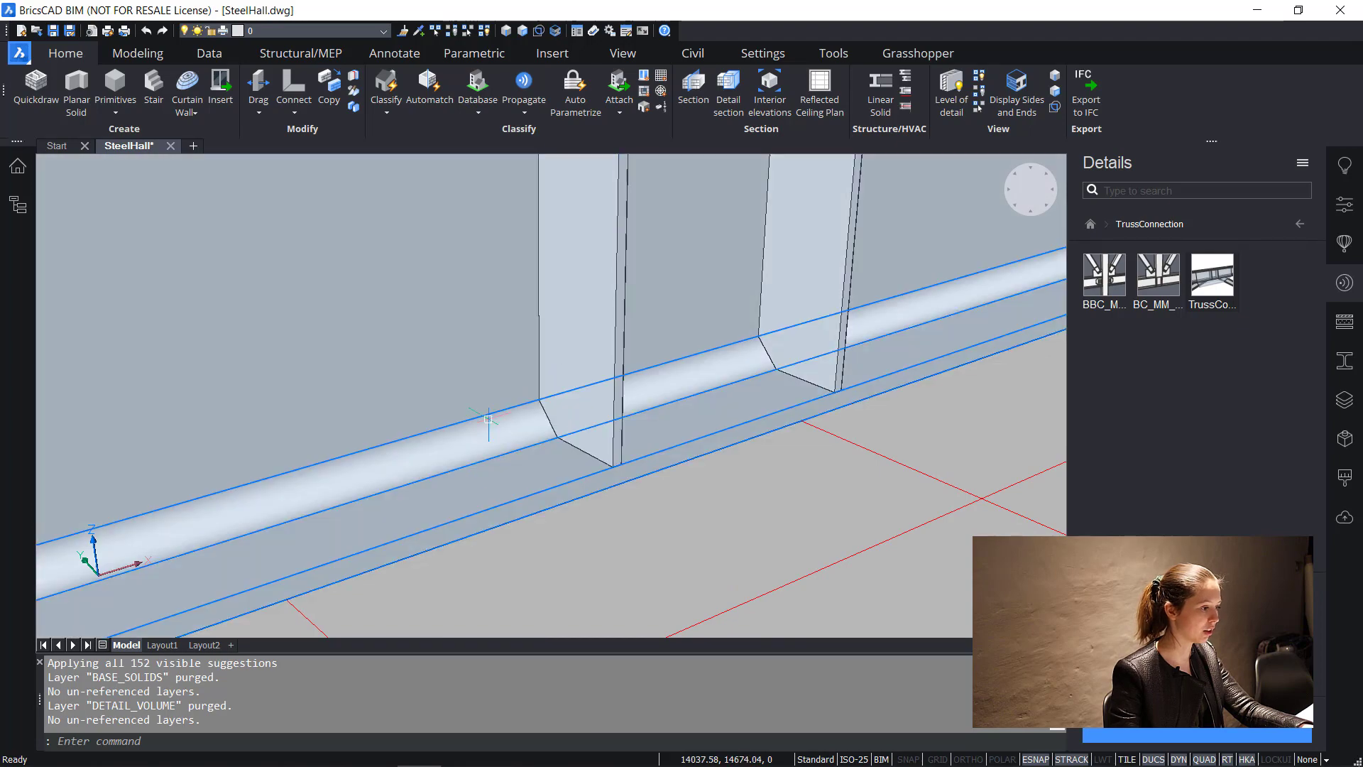
pyautogui.scroll(-10, 556, 384)
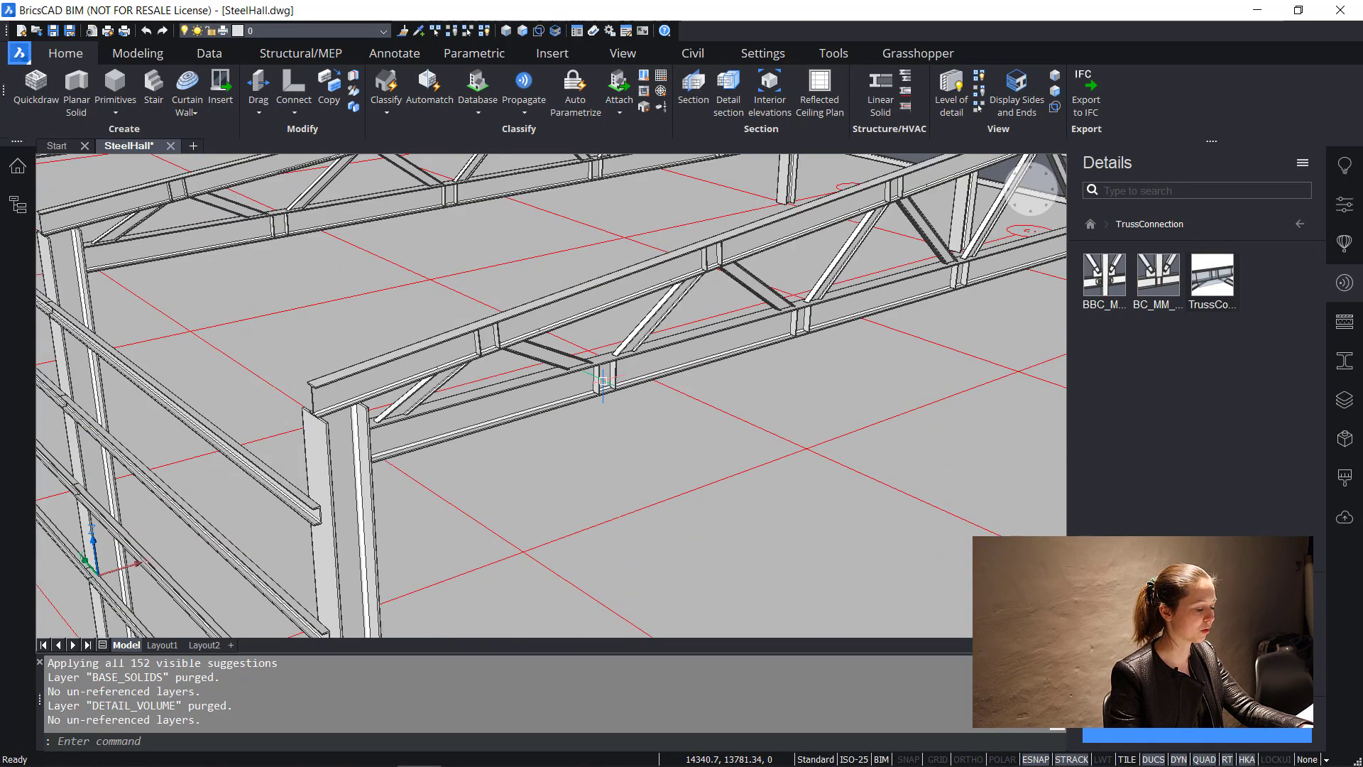
pyautogui.moveTo(497, 400)
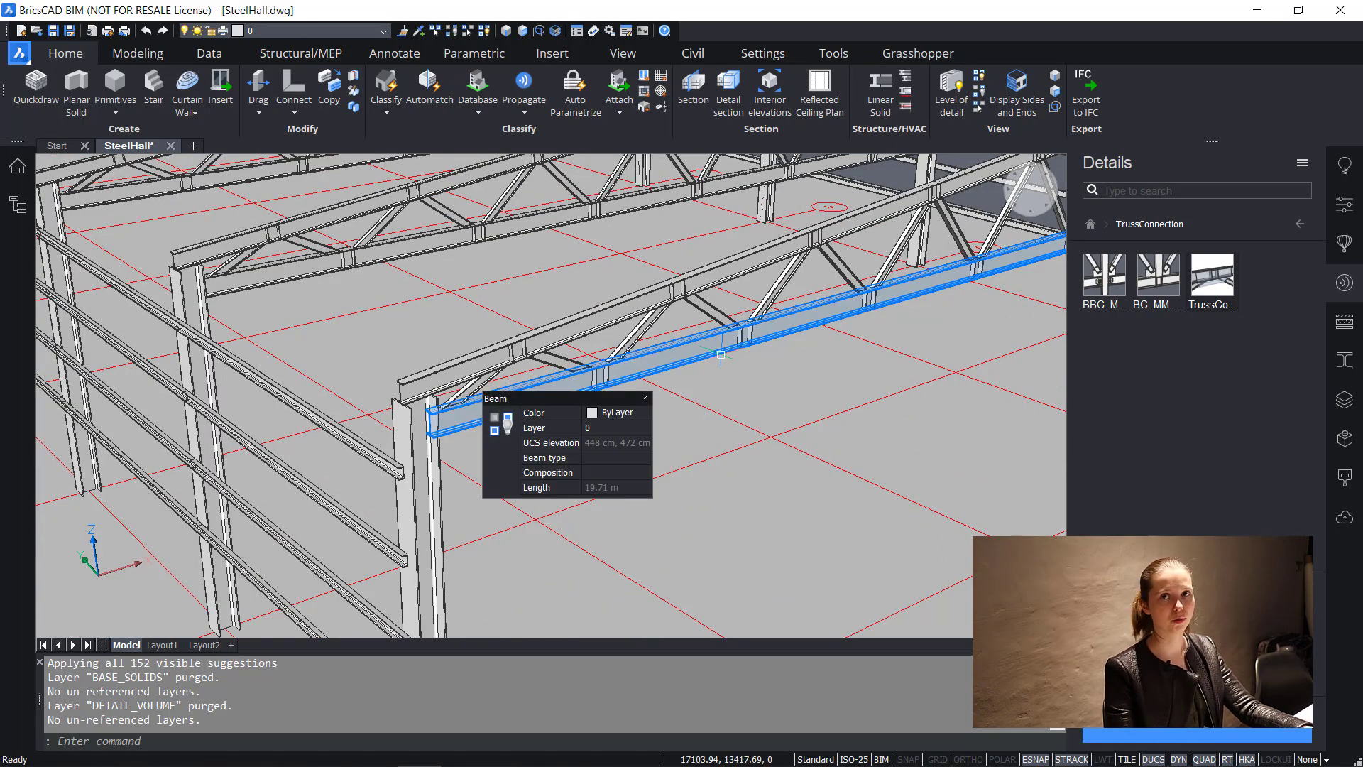
pyautogui.scroll(-10, 720, 355)
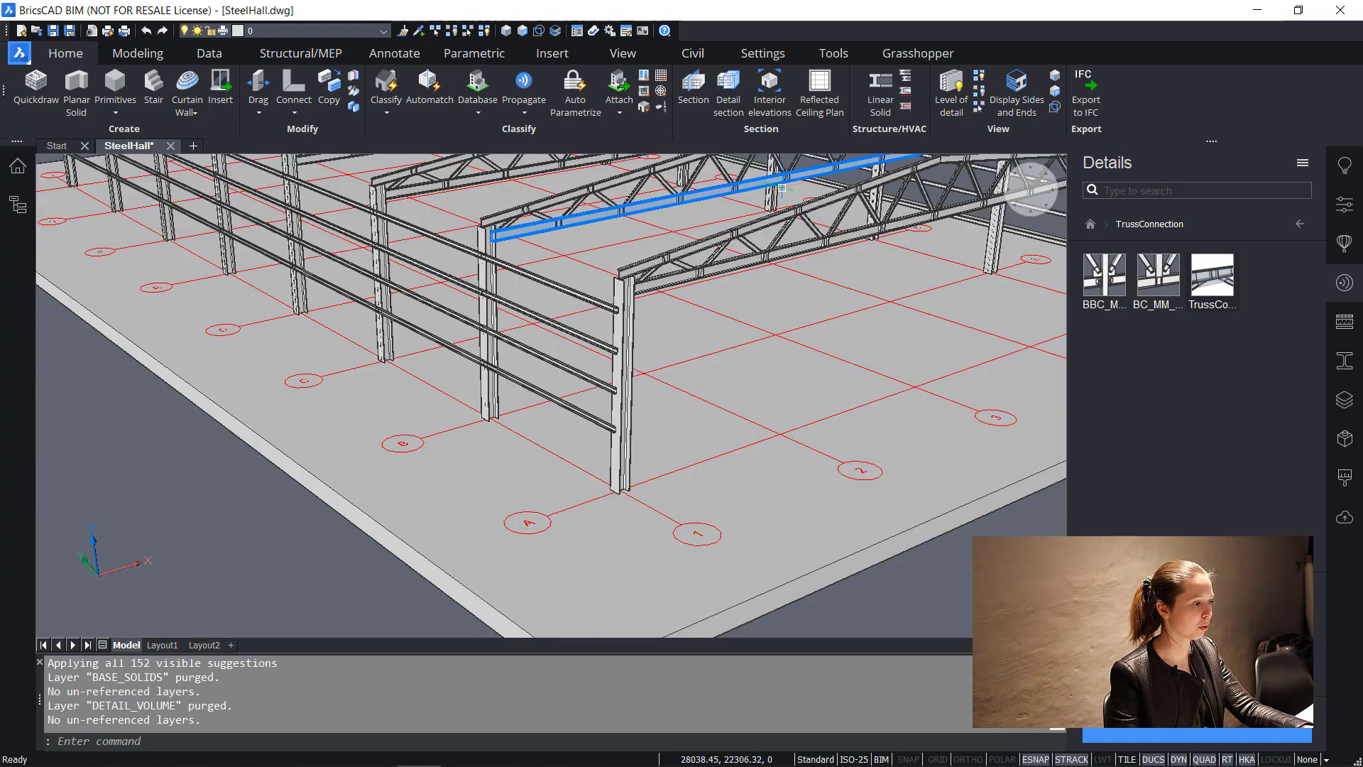
pyautogui.moveTo(777, 223); pyautogui.dragTo(728, 406, button='middle')
pyautogui.click(941, 211)
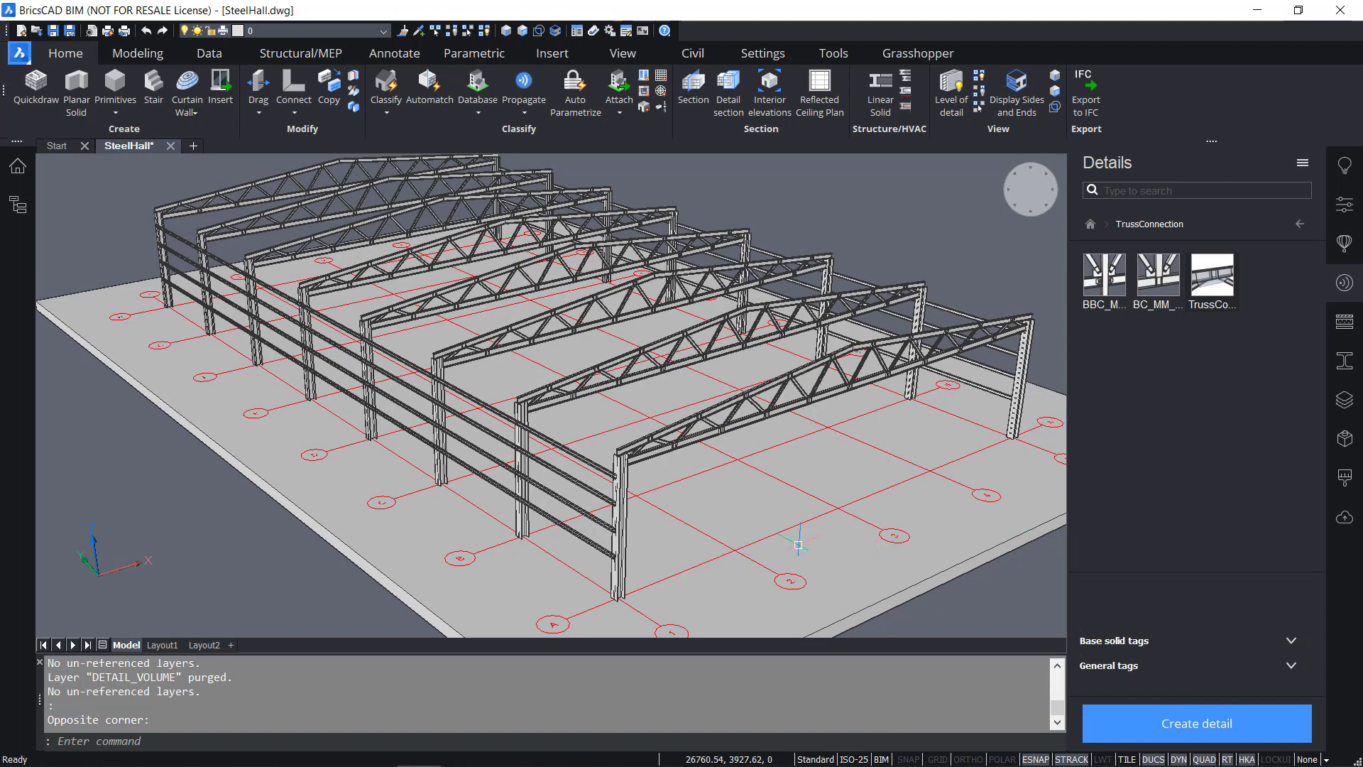
pyautogui.keyDown('shift'); pyautogui.moveTo(676, 486); pyautogui.dragTo(397, 469, button='middle'); pyautogui.keyUp('shift')
pyautogui.scroll(4, 421, 303)
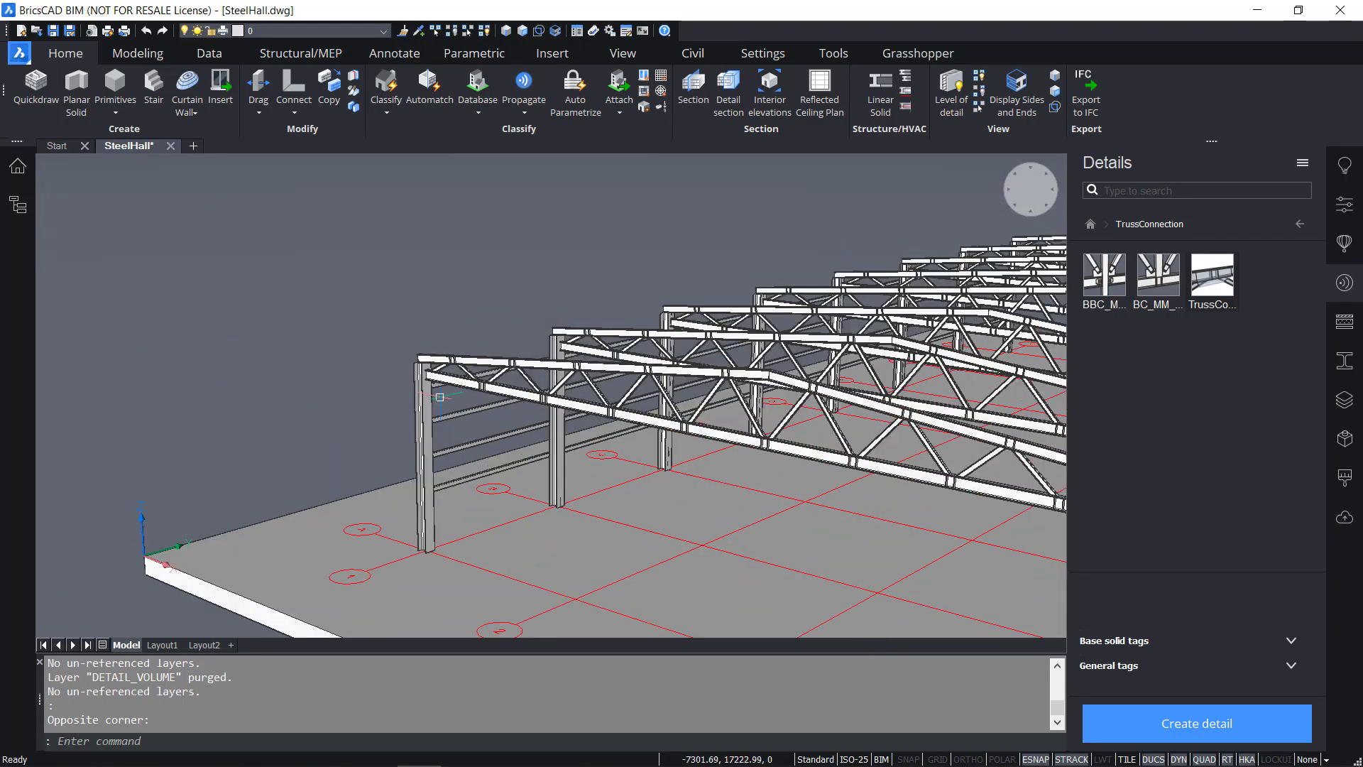
# Isolate the corner column and the truss's lower chord beam that meets it, hiding all other entities
pyautogui.click(390, 357)
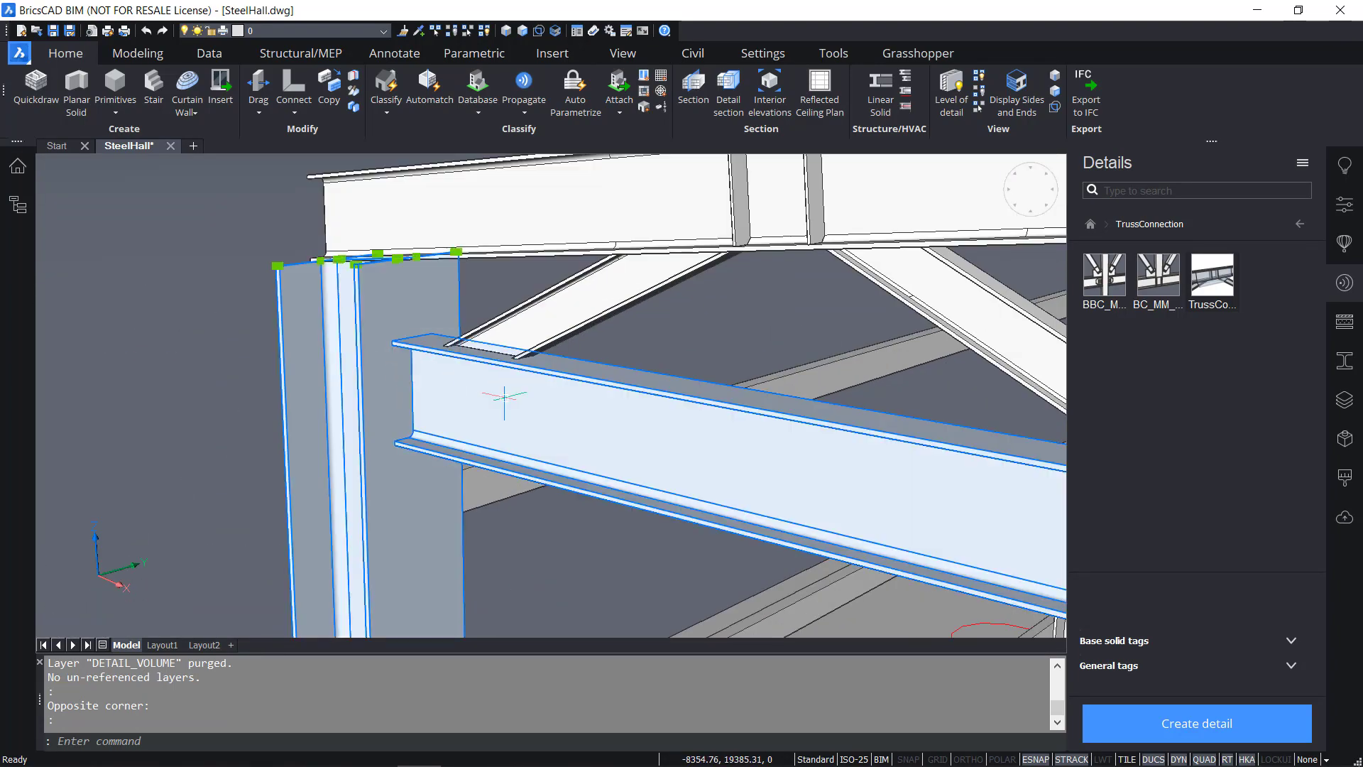
pyautogui.click(412, 419)
pyautogui.moveTo(258, 385)
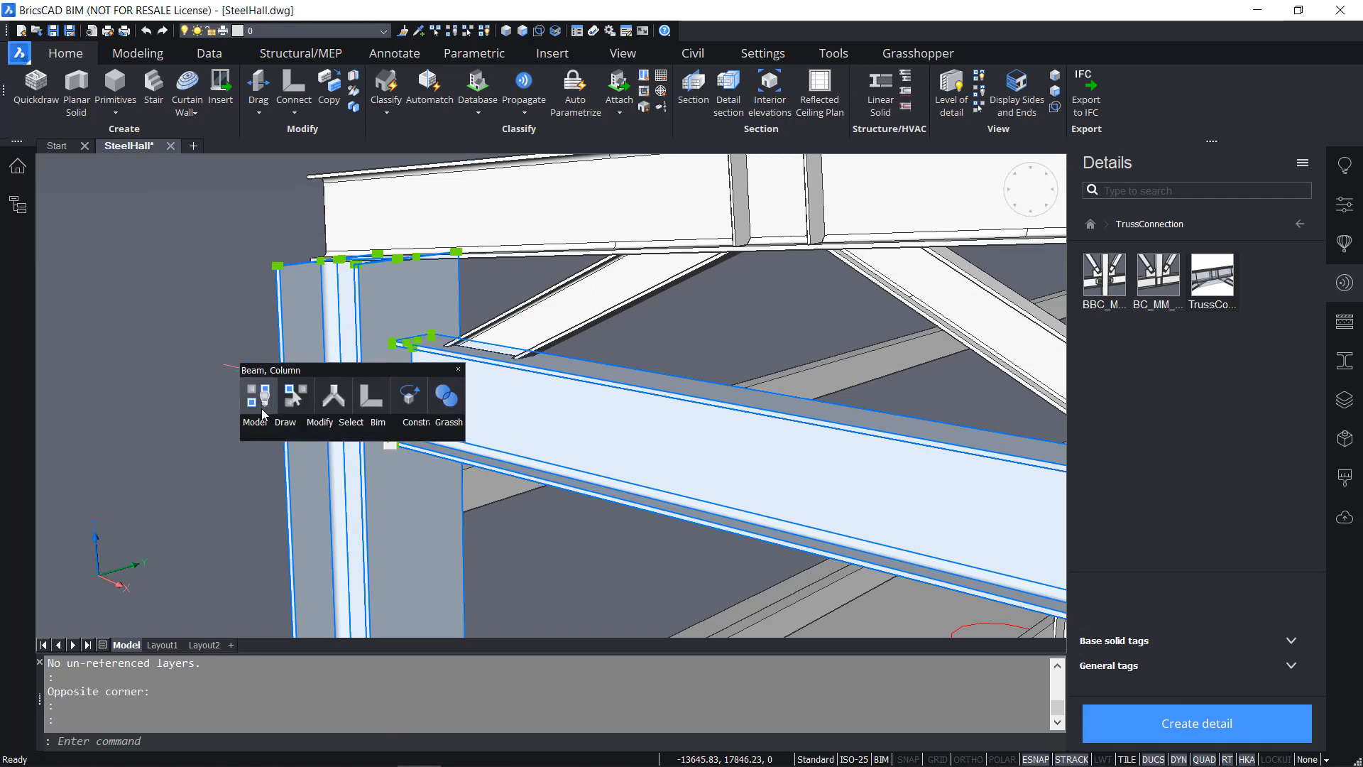
pyautogui.moveTo(368, 425)
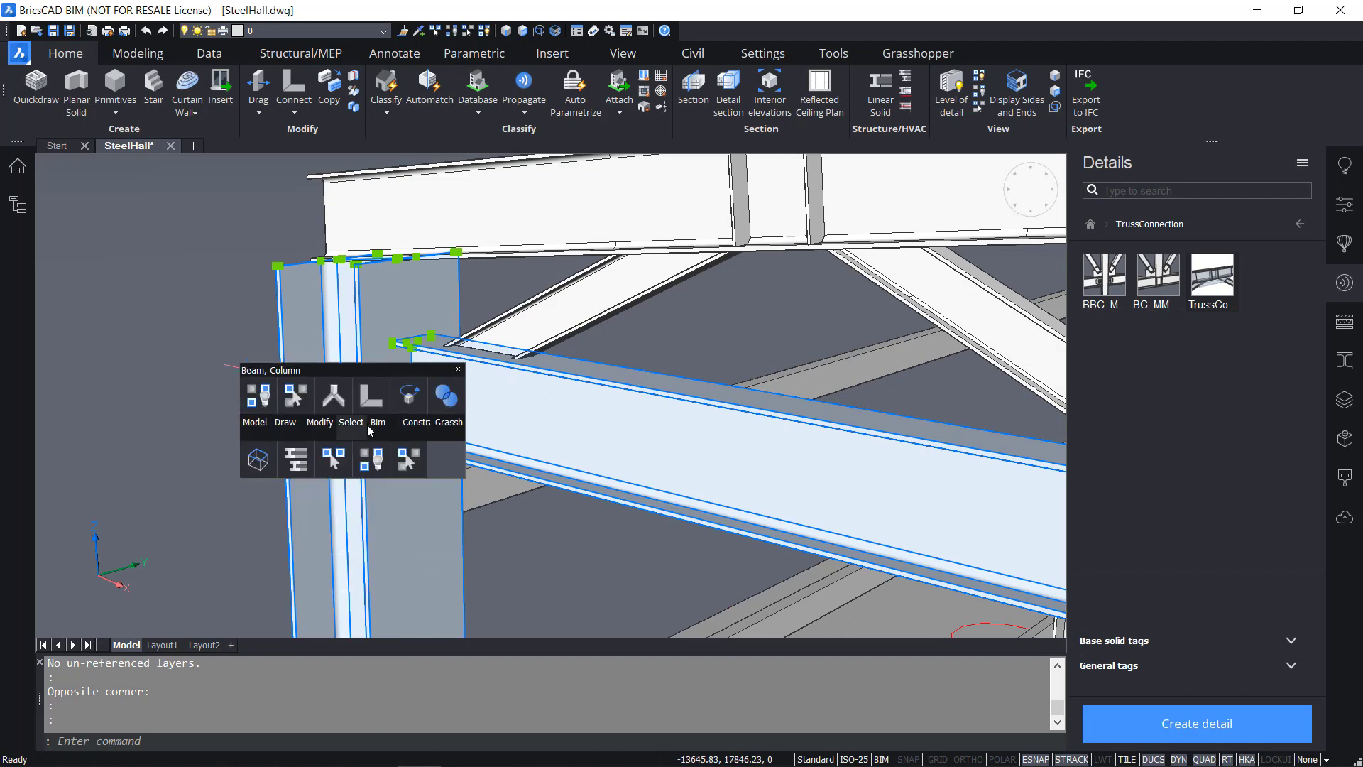
pyautogui.click(409, 458)
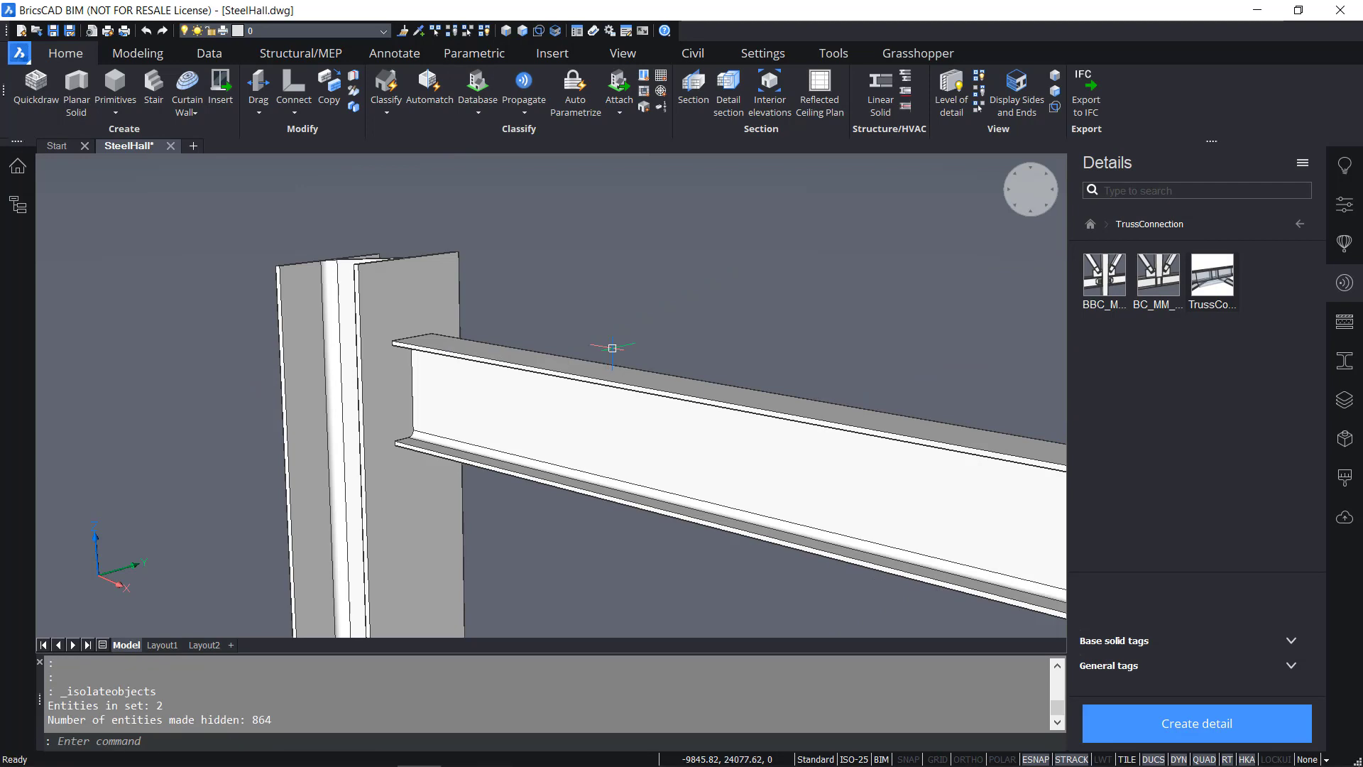
# Model a 10 mm thick box as an end plate between the beam's diagonally opposite flange corners at the column
pyautogui.keyDown('shift'); pyautogui.moveTo(608, 350); pyautogui.dragTo(575, 387, button='middle'); pyautogui.keyUp('shift')
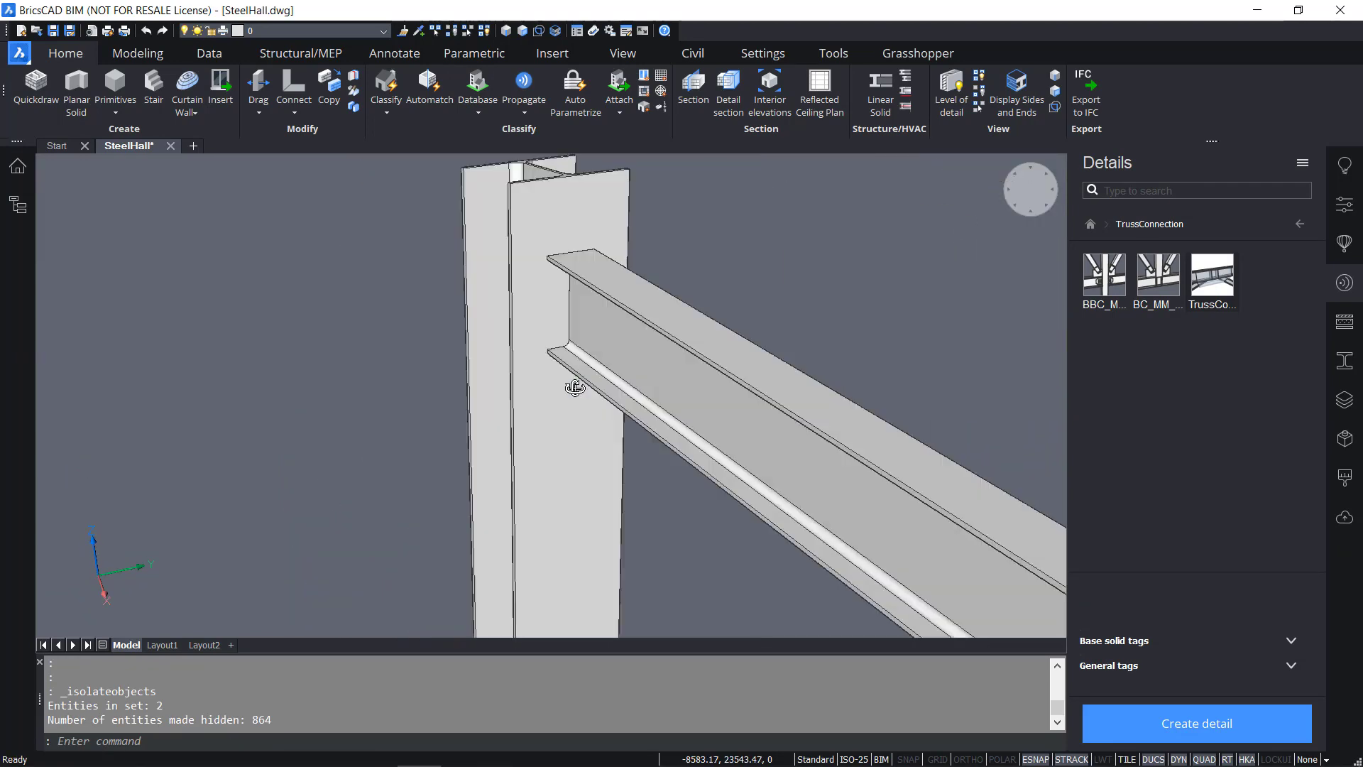
pyautogui.moveTo(572, 327); pyautogui.dragTo(550, 388, button='middle')
pyautogui.scroll(2, 551, 388)
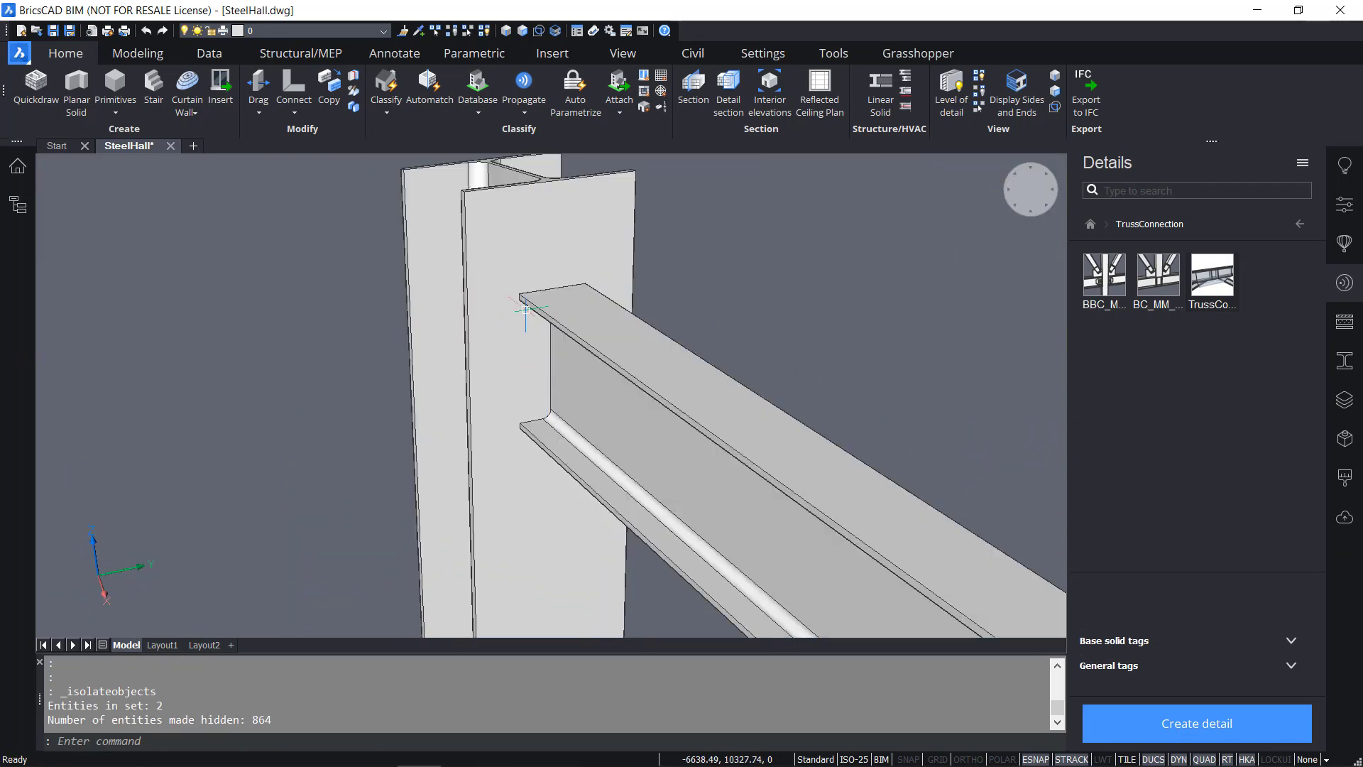
pyautogui.moveTo(686, 492)
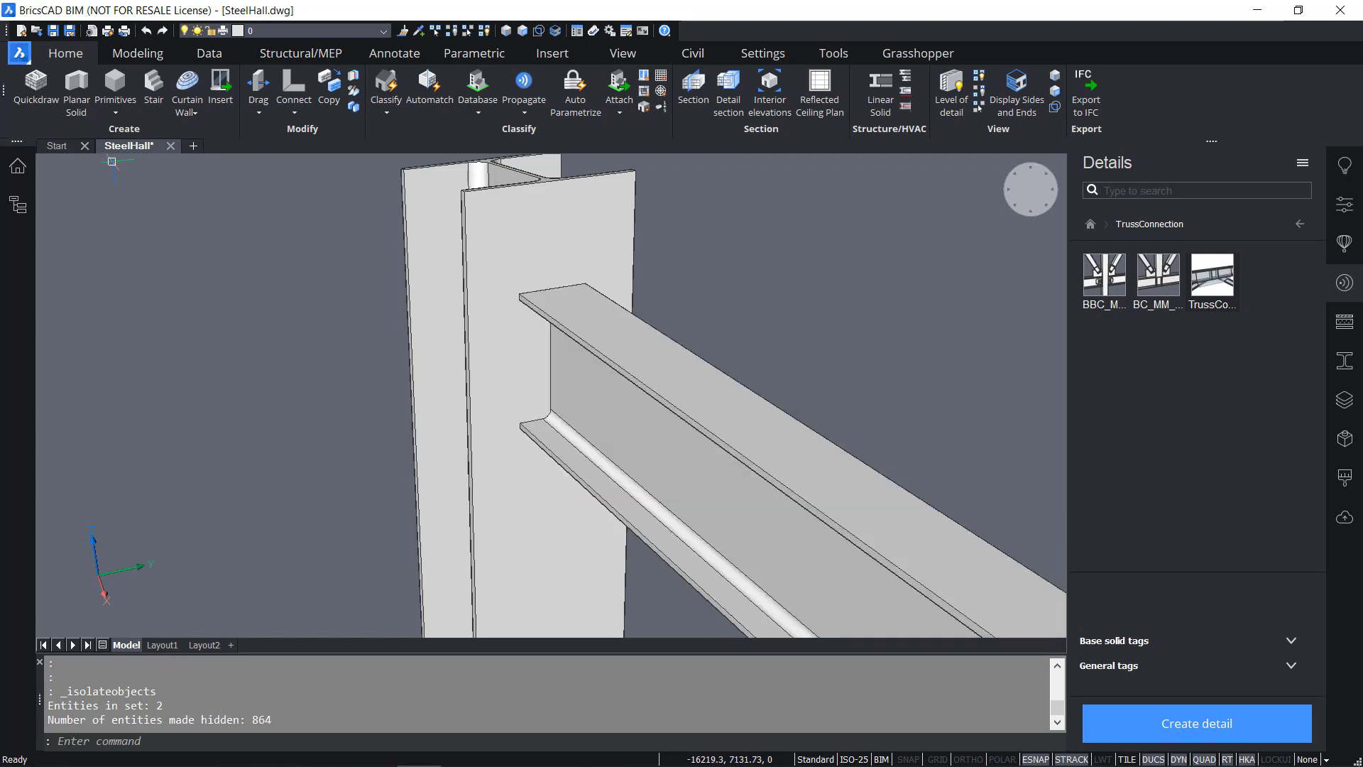
pyautogui.click(117, 85)
pyautogui.scroll(2, 512, 241)
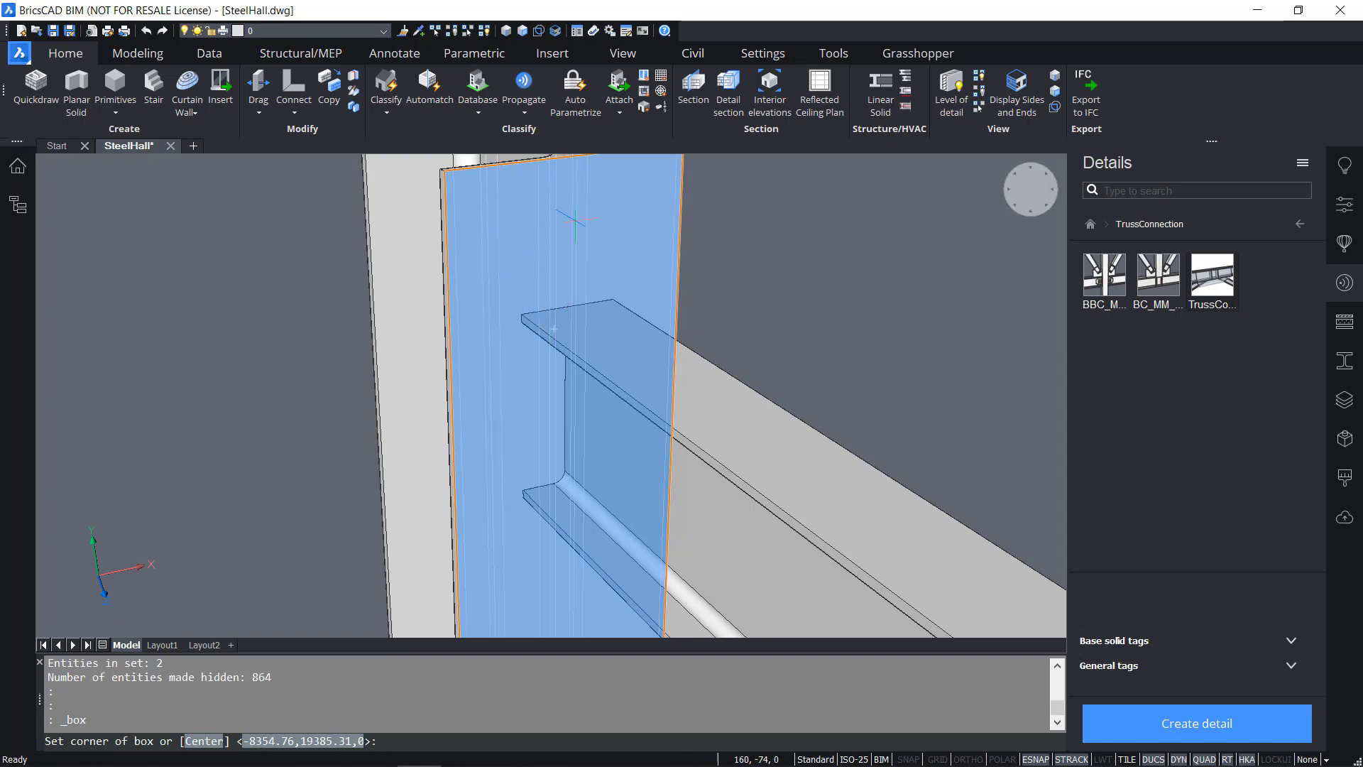
pyautogui.click(522, 314)
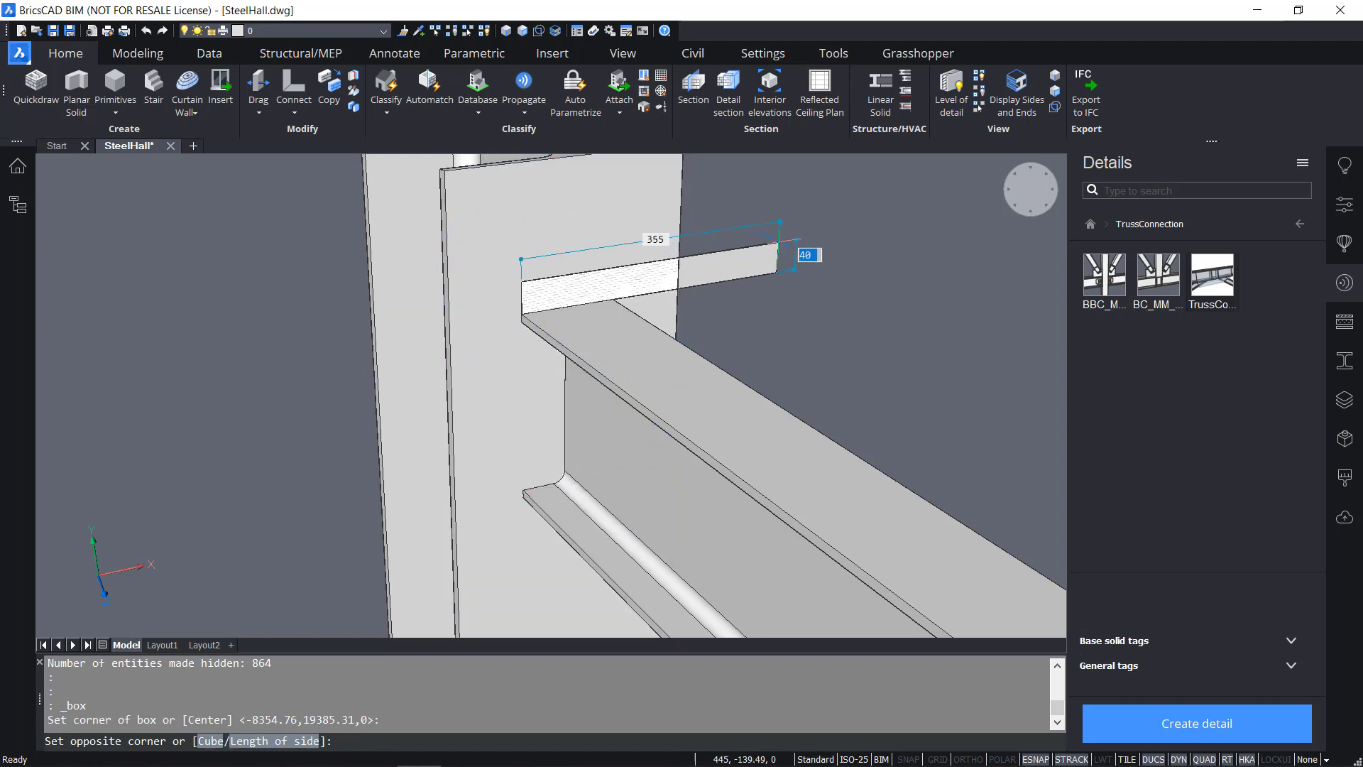
pyautogui.keyDown('shift'); pyautogui.moveTo(750, 397); pyautogui.dragTo(497, 392, button='middle'); pyautogui.keyUp('shift')
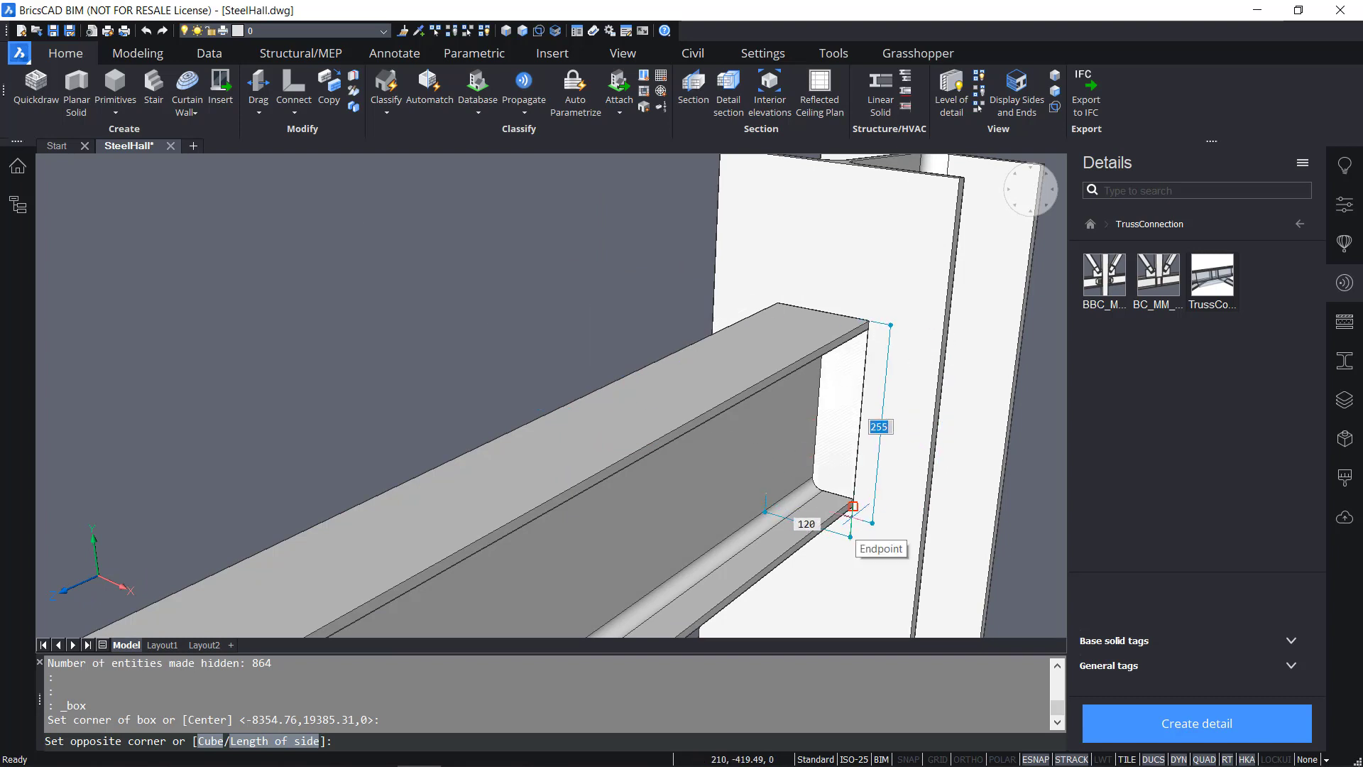
pyautogui.click(851, 513)
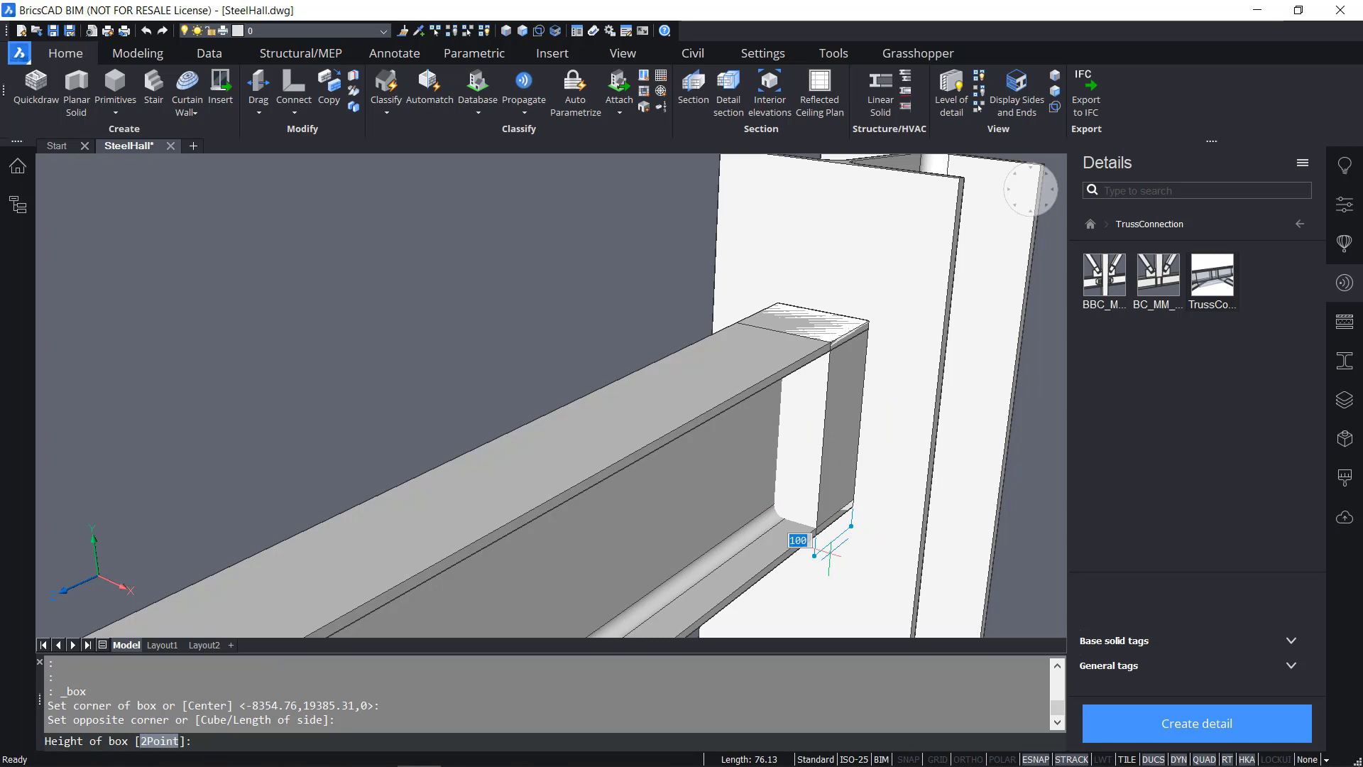
pyautogui.write('1')
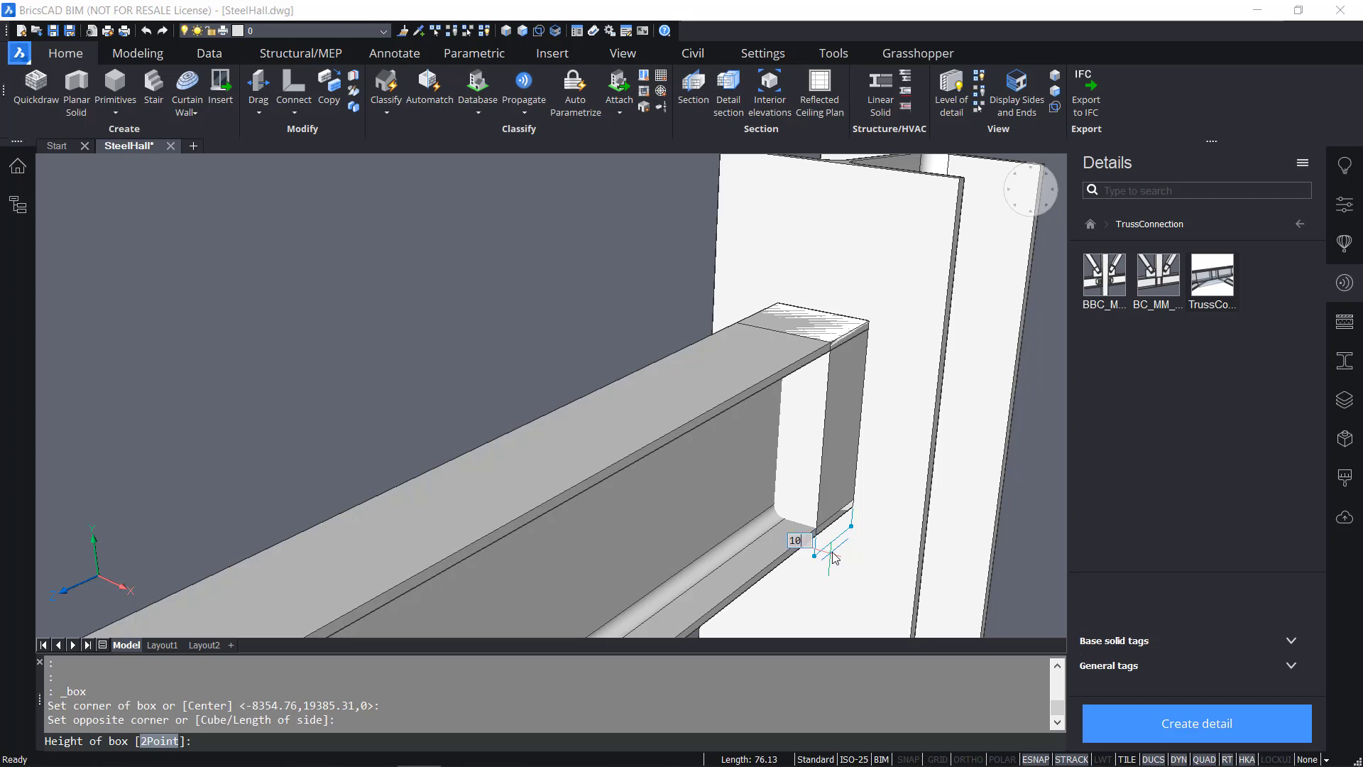
pyautogui.press('Return')
# Push/pull one narrow side face of the end plate outward by 20 mm
pyautogui.scroll(2, 866, 470)
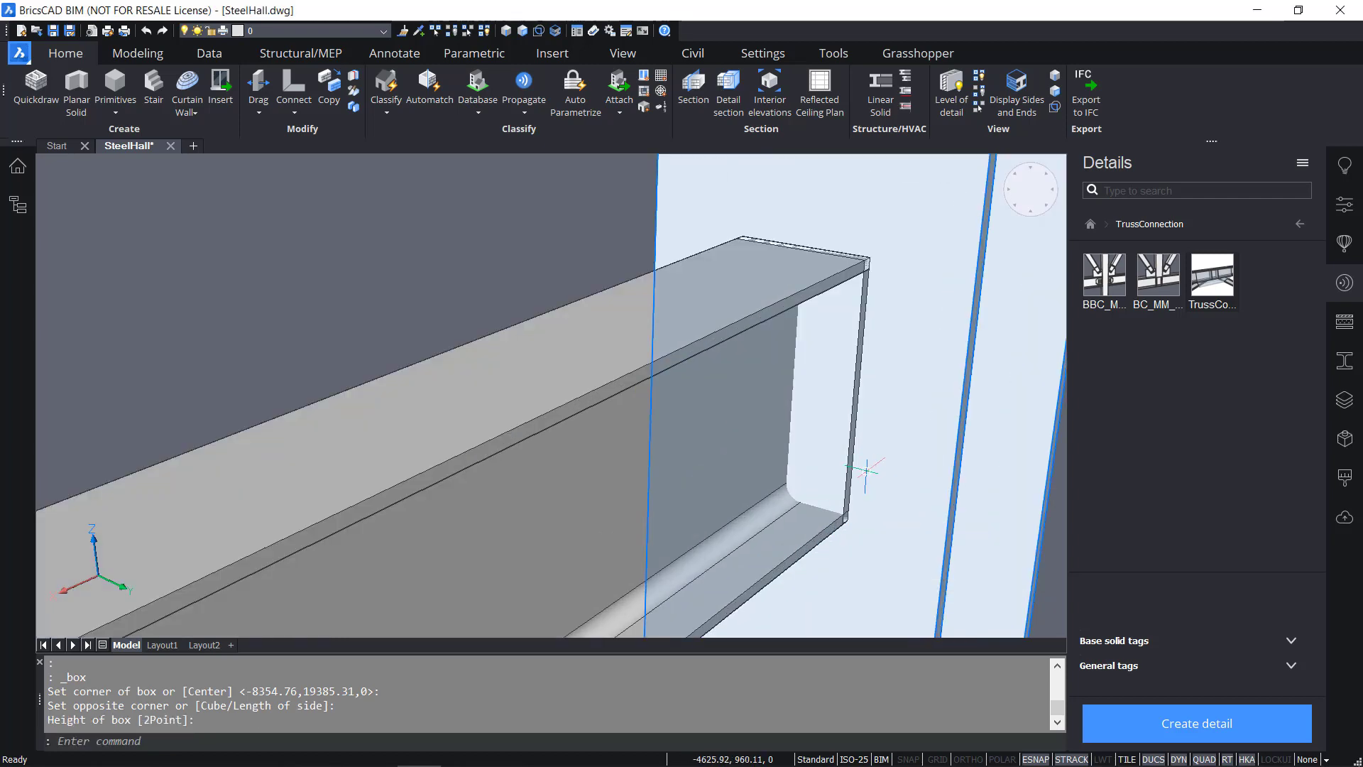
pyautogui.scroll(4, 866, 470)
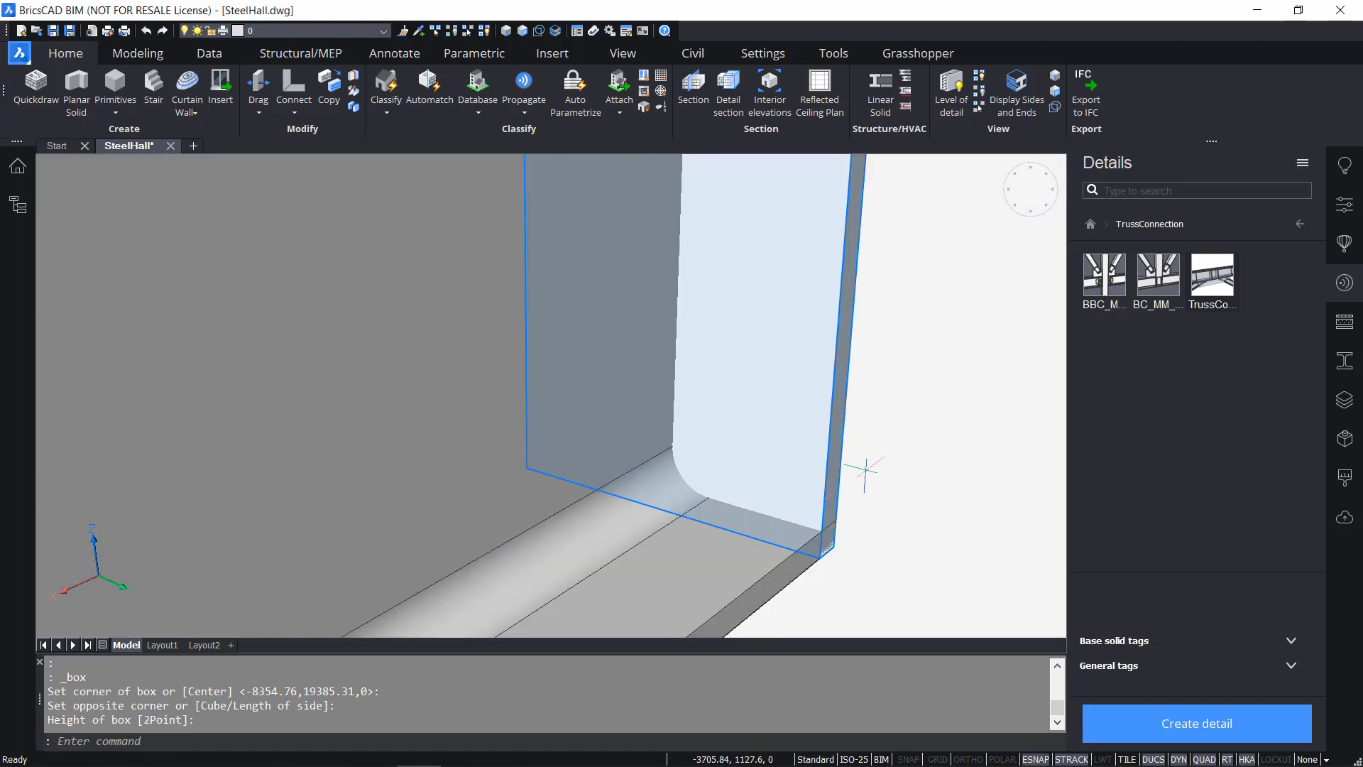
pyautogui.scroll(-3, 865, 470)
pyautogui.keyDown('shift'); pyautogui.moveTo(855, 466); pyautogui.dragTo(742, 446, button='middle'); pyautogui.keyUp('shift')
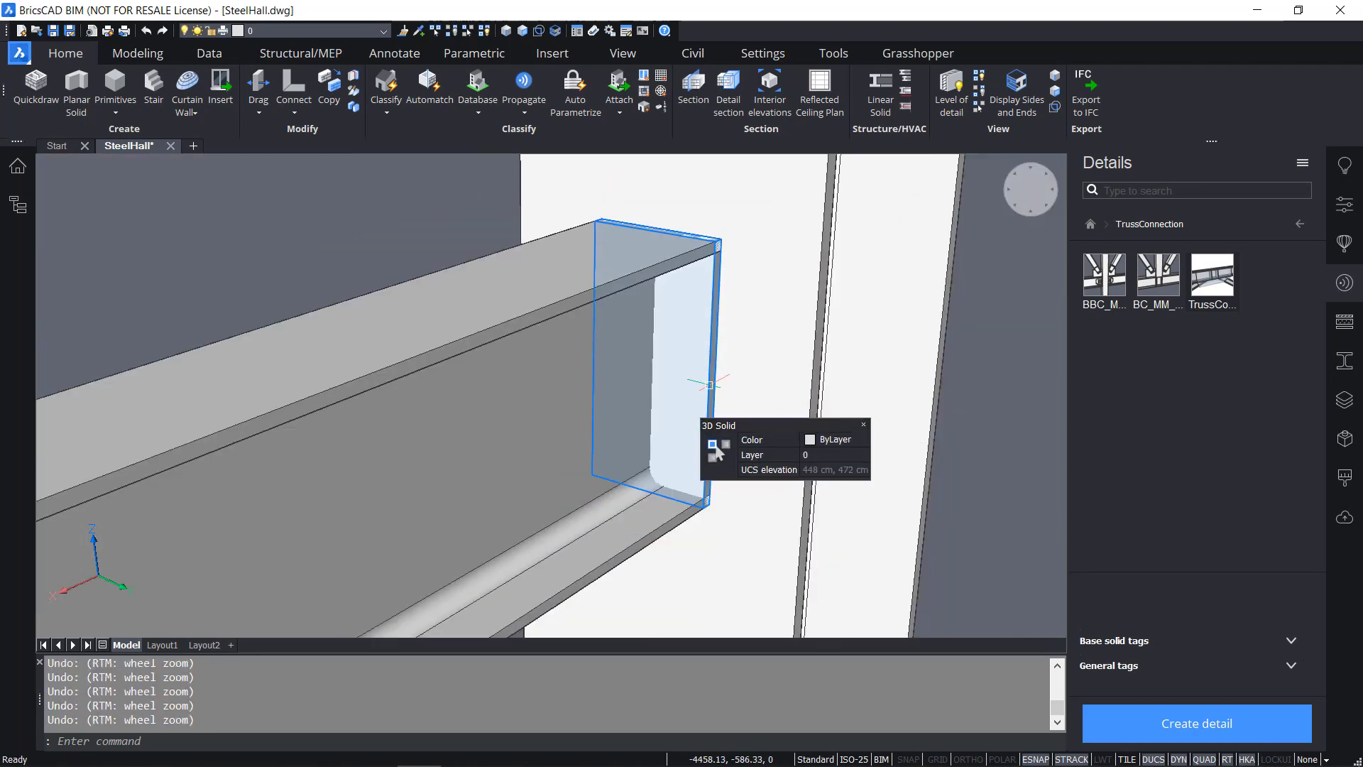
pyautogui.scroll(5, 735, 440)
pyautogui.moveTo(713, 393)
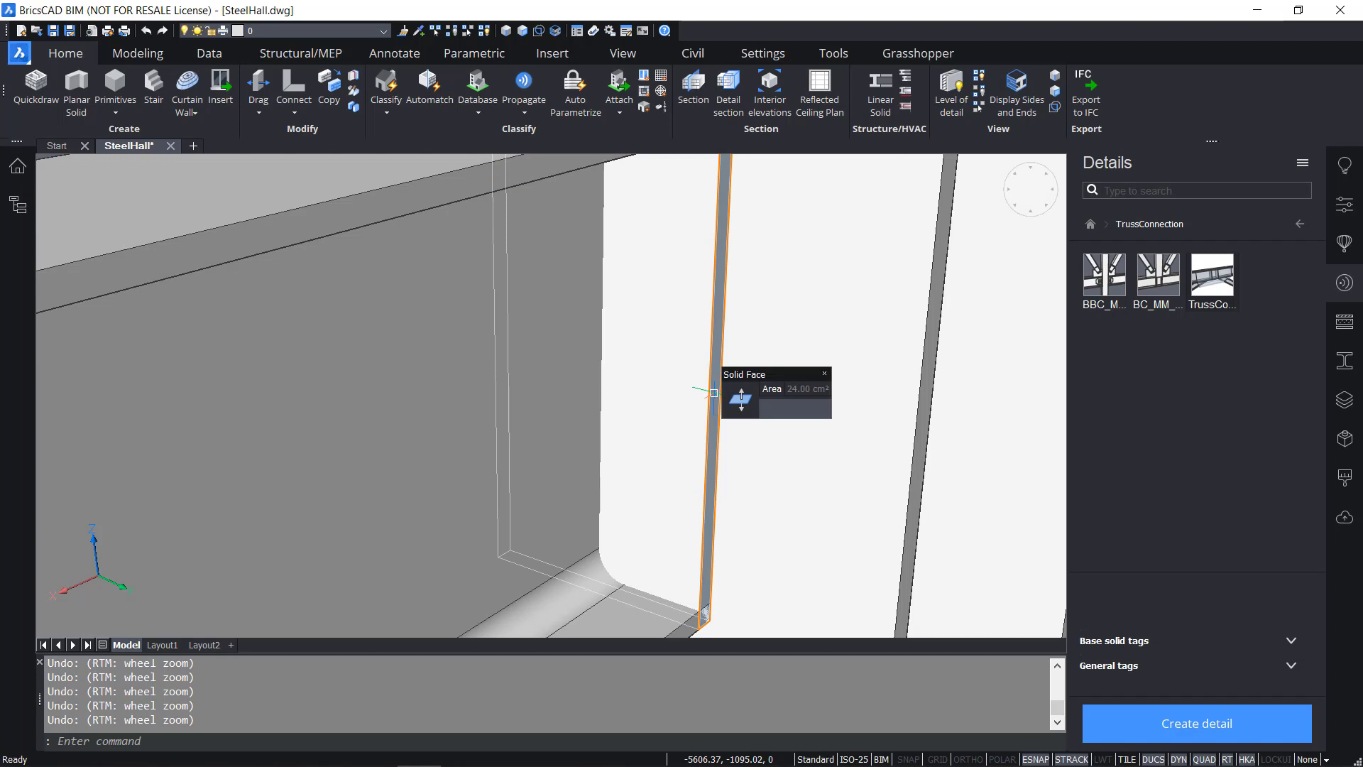
pyautogui.click(739, 401)
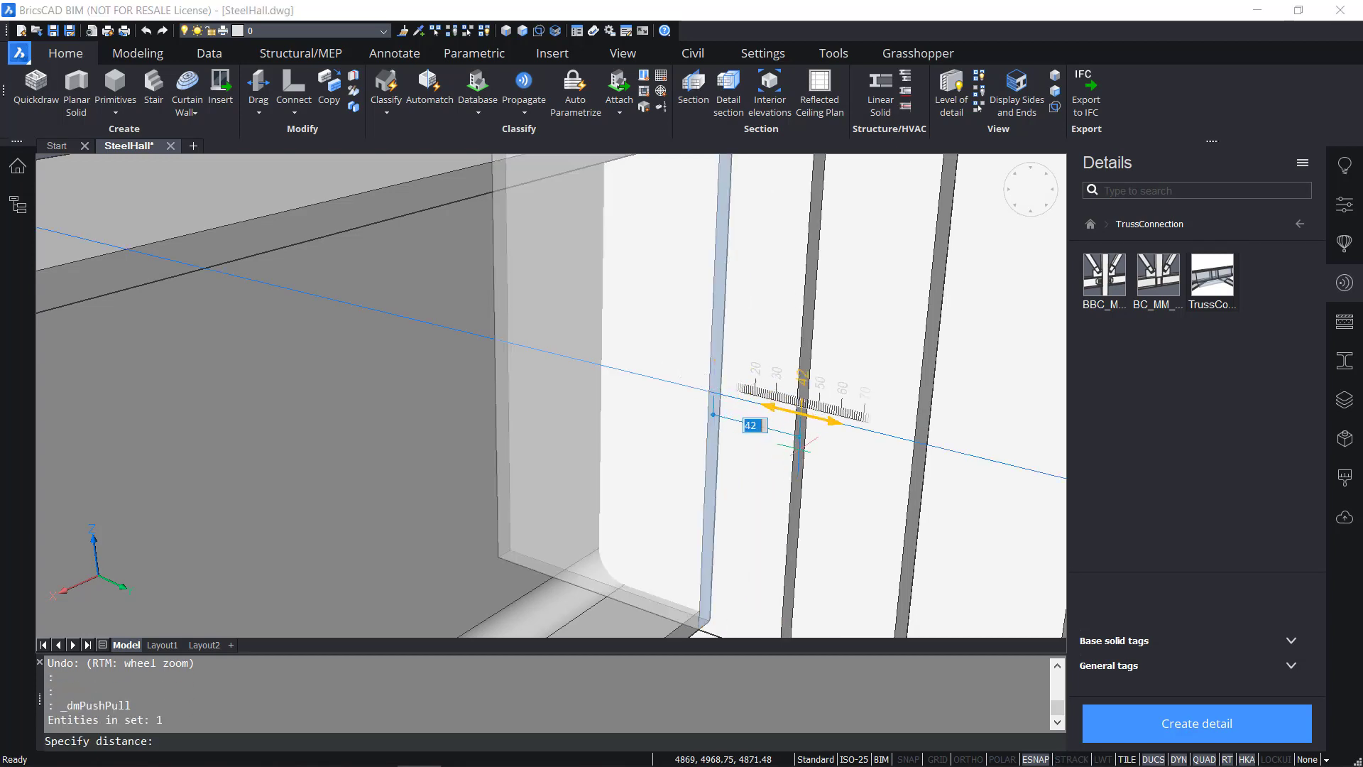
pyautogui.write('2')
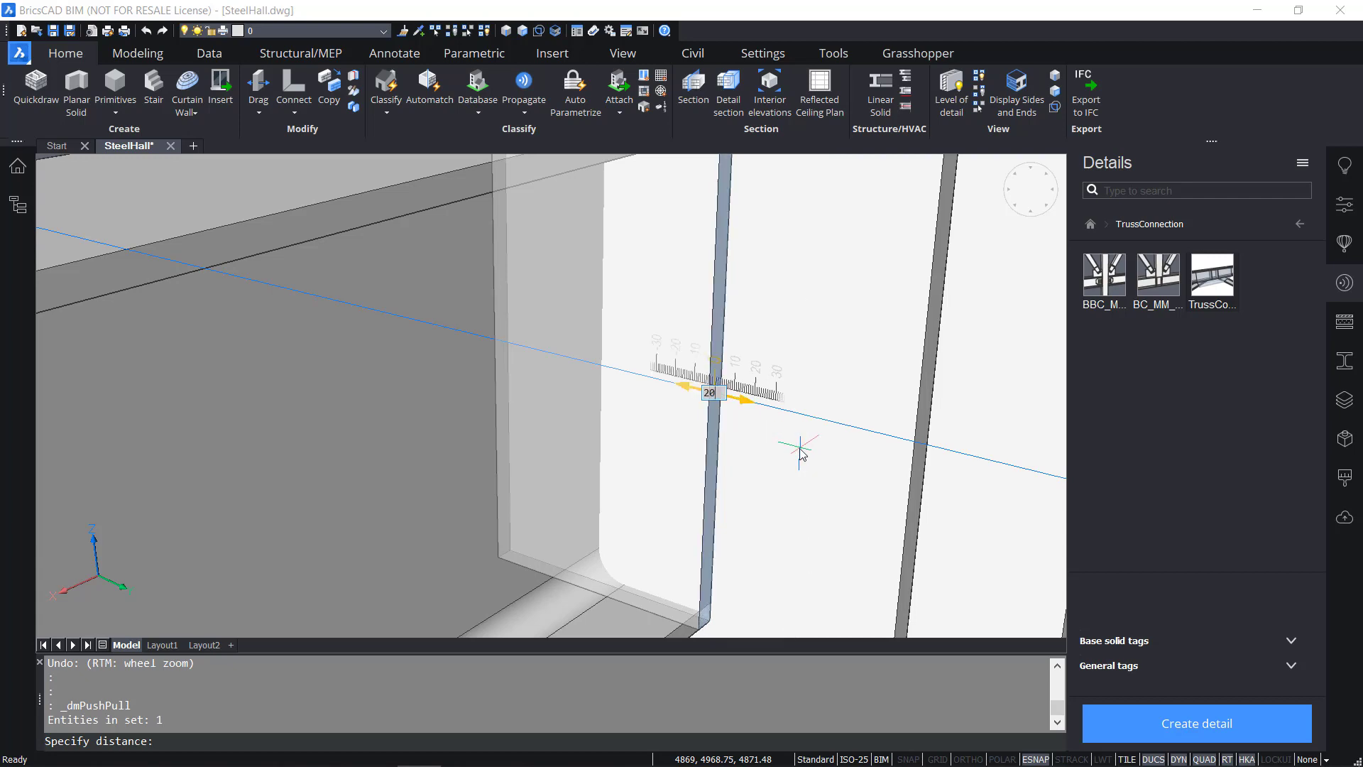
pyautogui.press('Return')
pyautogui.scroll(-5, 799, 448)
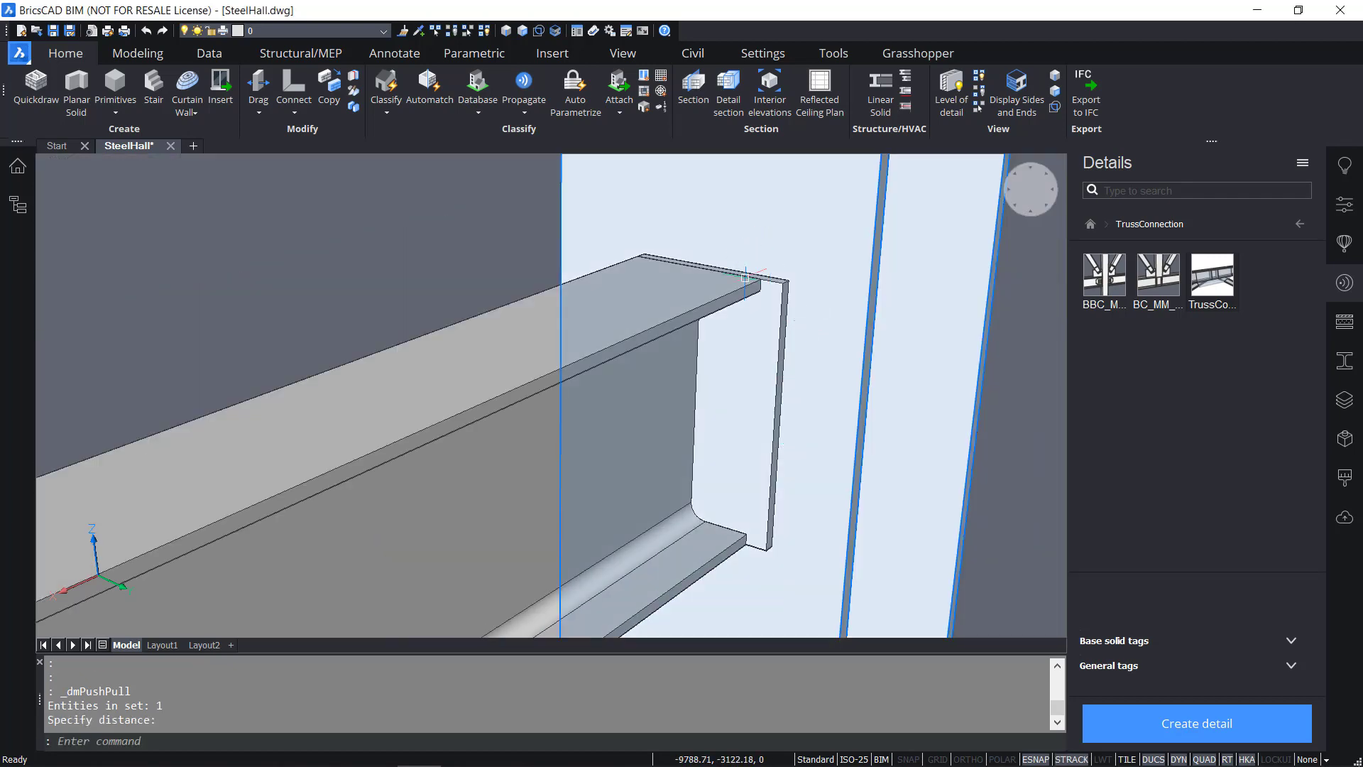
# Push/pull the end plate's opposite narrow side face outward past the beam flange
pyautogui.moveTo(747, 334)
pyautogui.keyDown('shift'); pyautogui.mouseDown(button='middle')
pyautogui.moveTo(739, 384)
pyautogui.moveTo(781, 305)
pyautogui.moveTo(749, 357)
pyautogui.mouseUp(button='middle'); pyautogui.keyUp('shift')
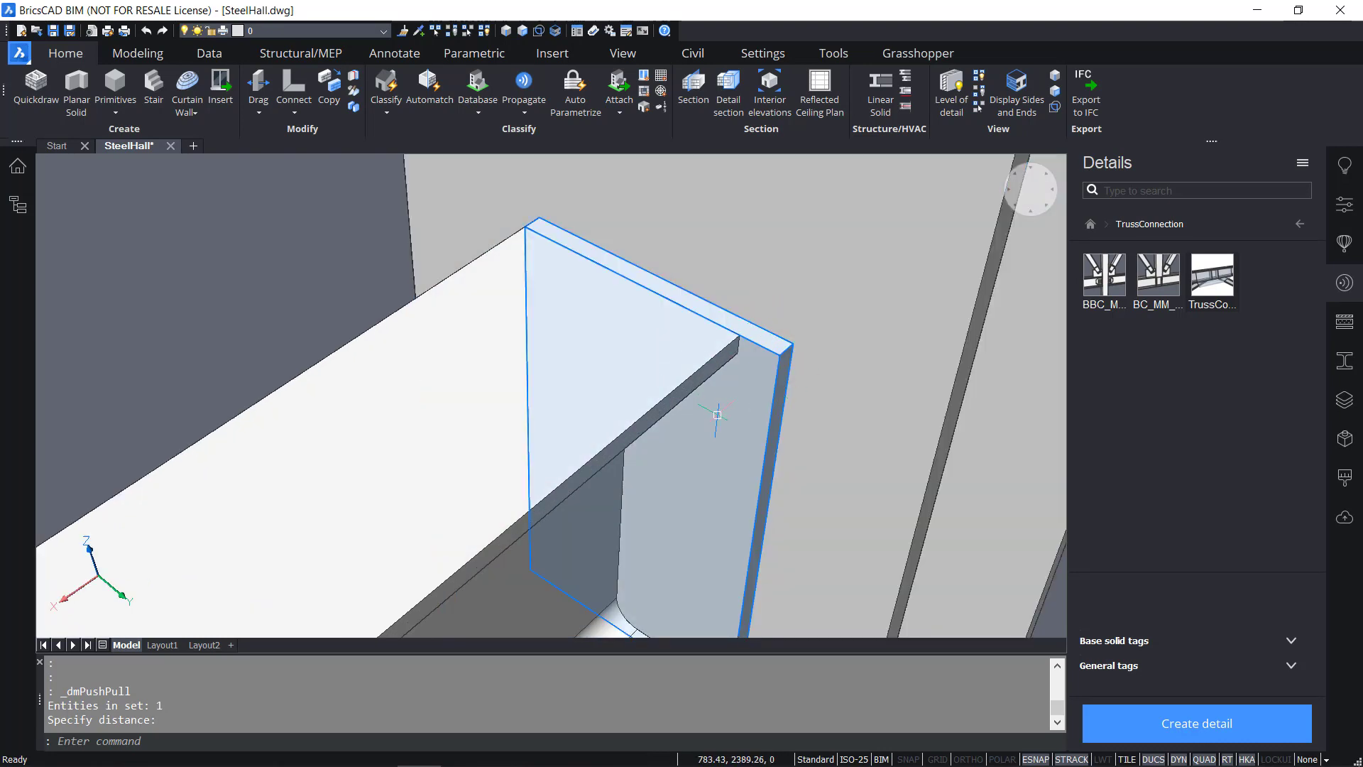
pyautogui.scroll(-2, 715, 416)
pyautogui.keyDown('shift'); pyautogui.moveTo(609, 432); pyautogui.dragTo(490, 392, button='middle'); pyautogui.keyUp('shift')
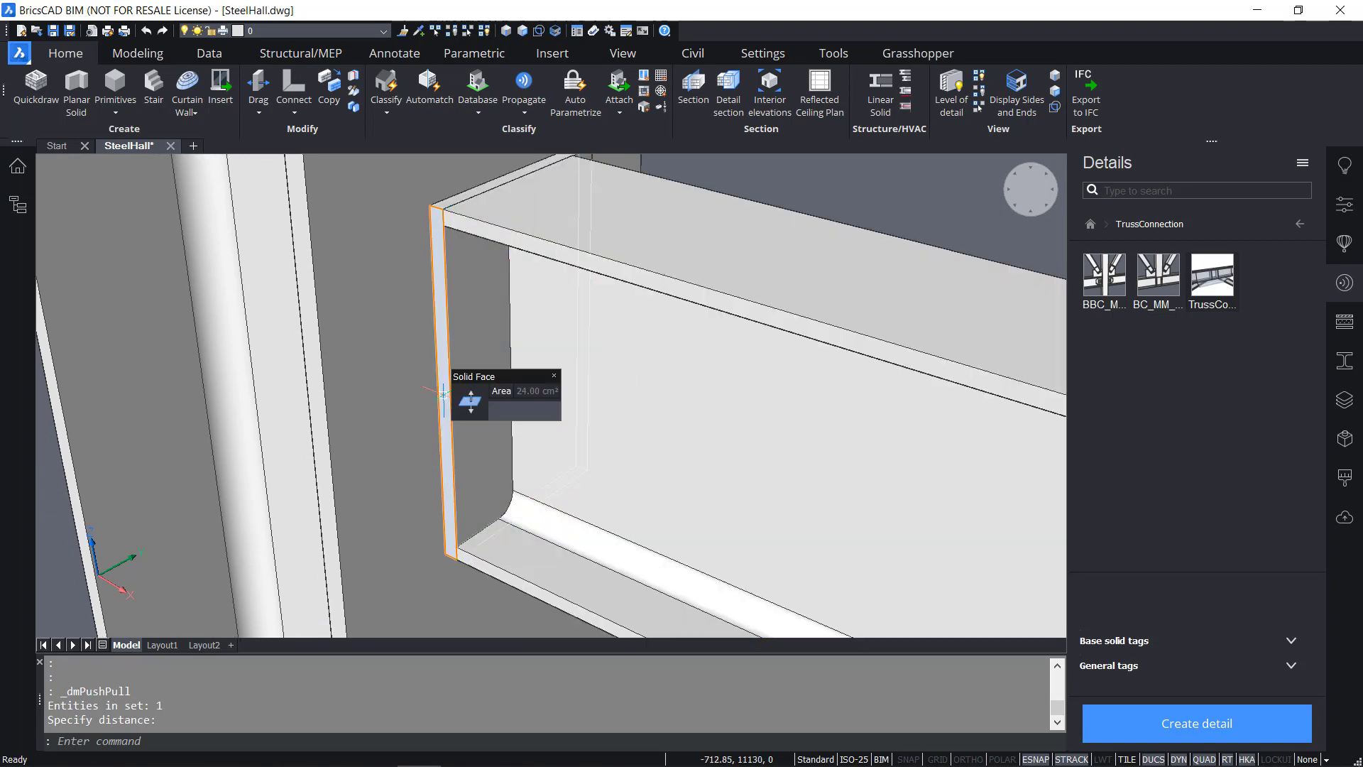
pyautogui.moveTo(443, 394); pyautogui.dragTo(426, 431)
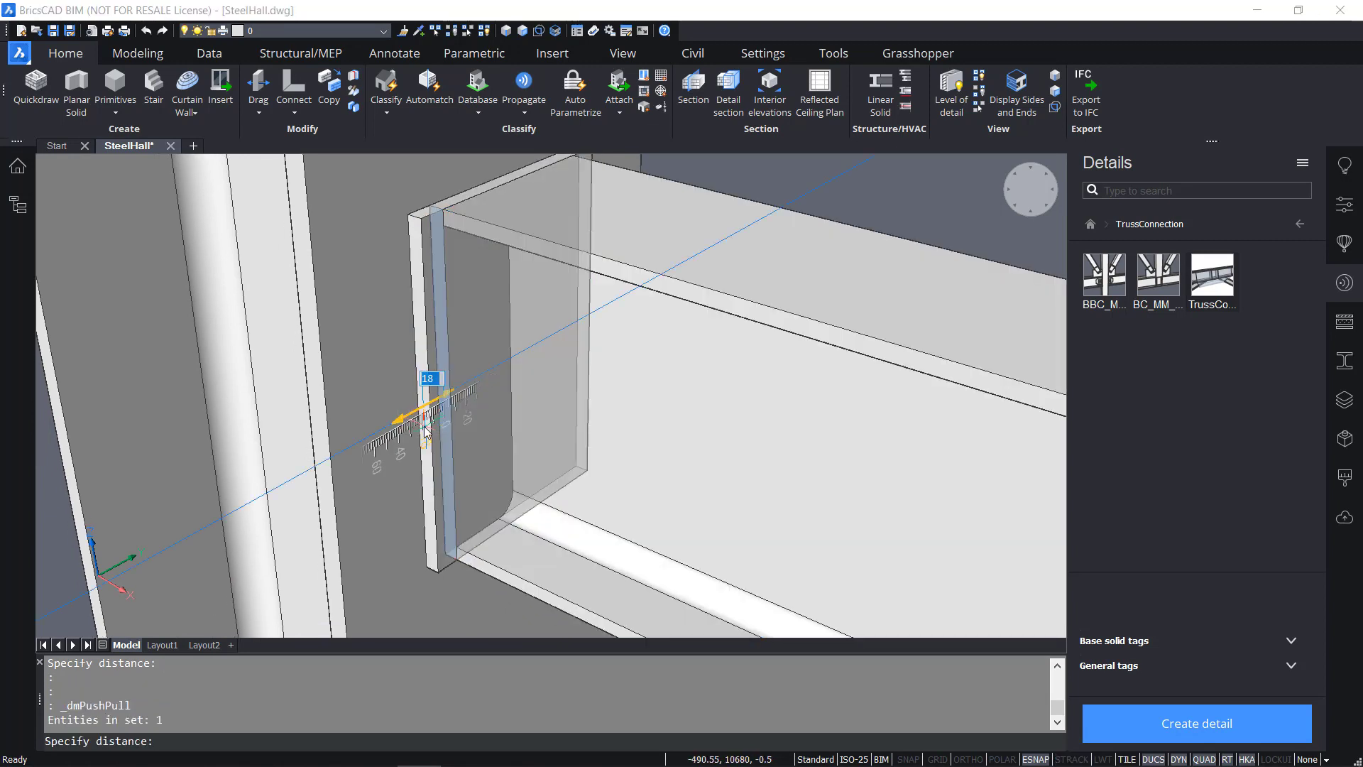
pyautogui.press('Return')
pyautogui.press('Escape')
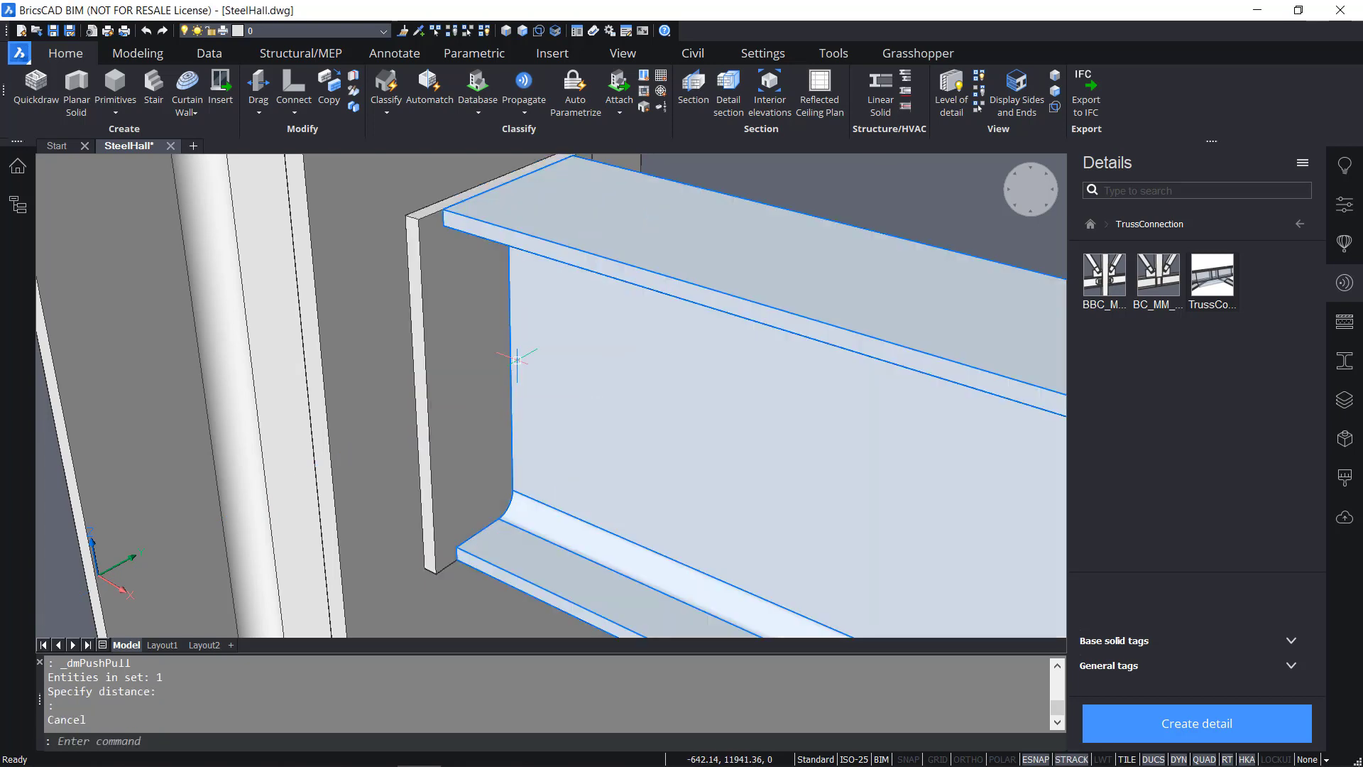
# Inspect the end plate between the beam and the column
pyautogui.scroll(-2, 518, 367)
pyautogui.keyDown('shift'); pyautogui.moveTo(529, 355); pyautogui.dragTo(325, 373, button='middle'); pyautogui.keyUp('shift')
pyautogui.scroll(-3, 571, 366)
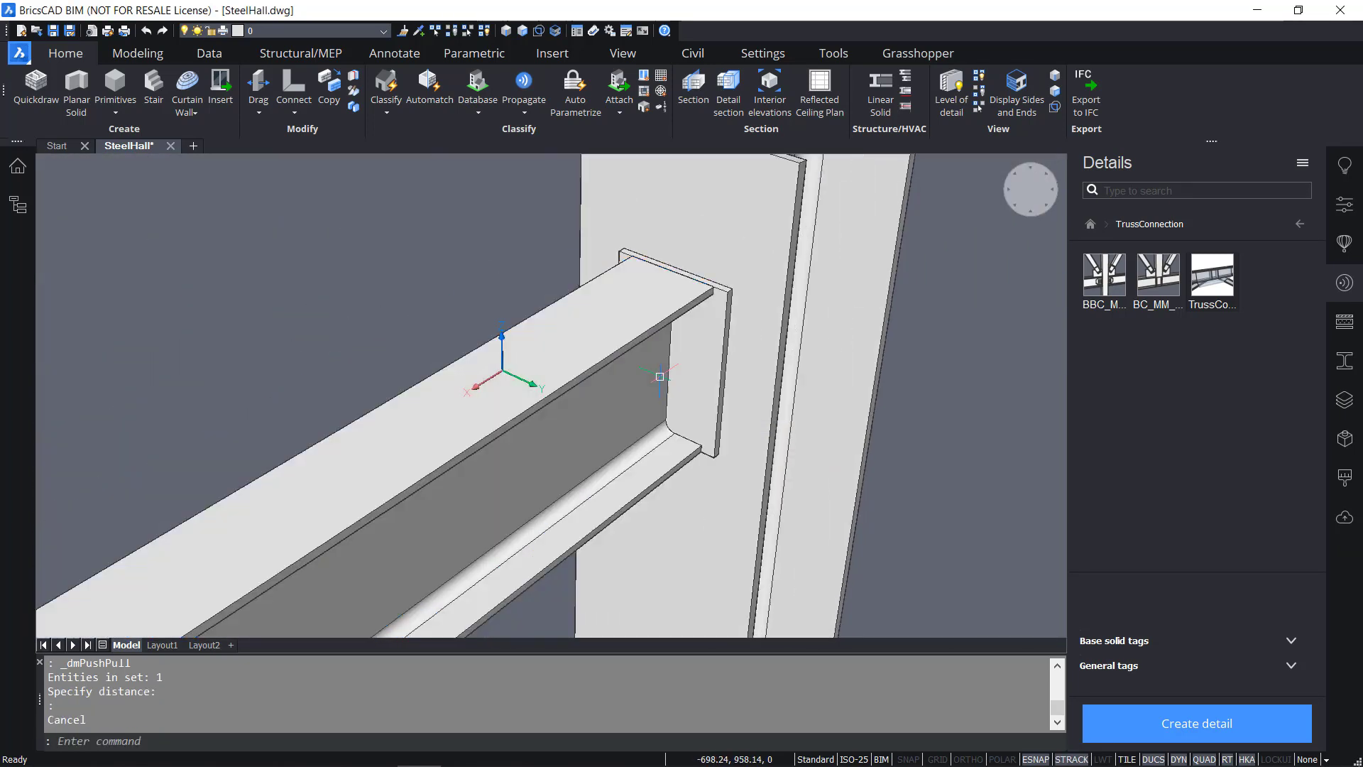
pyautogui.scroll(3, 671, 383)
pyautogui.keyDown('shift'); pyautogui.moveTo(681, 383); pyautogui.dragTo(721, 412, button='middle'); pyautogui.keyUp('shift')
pyautogui.moveTo(707, 403)
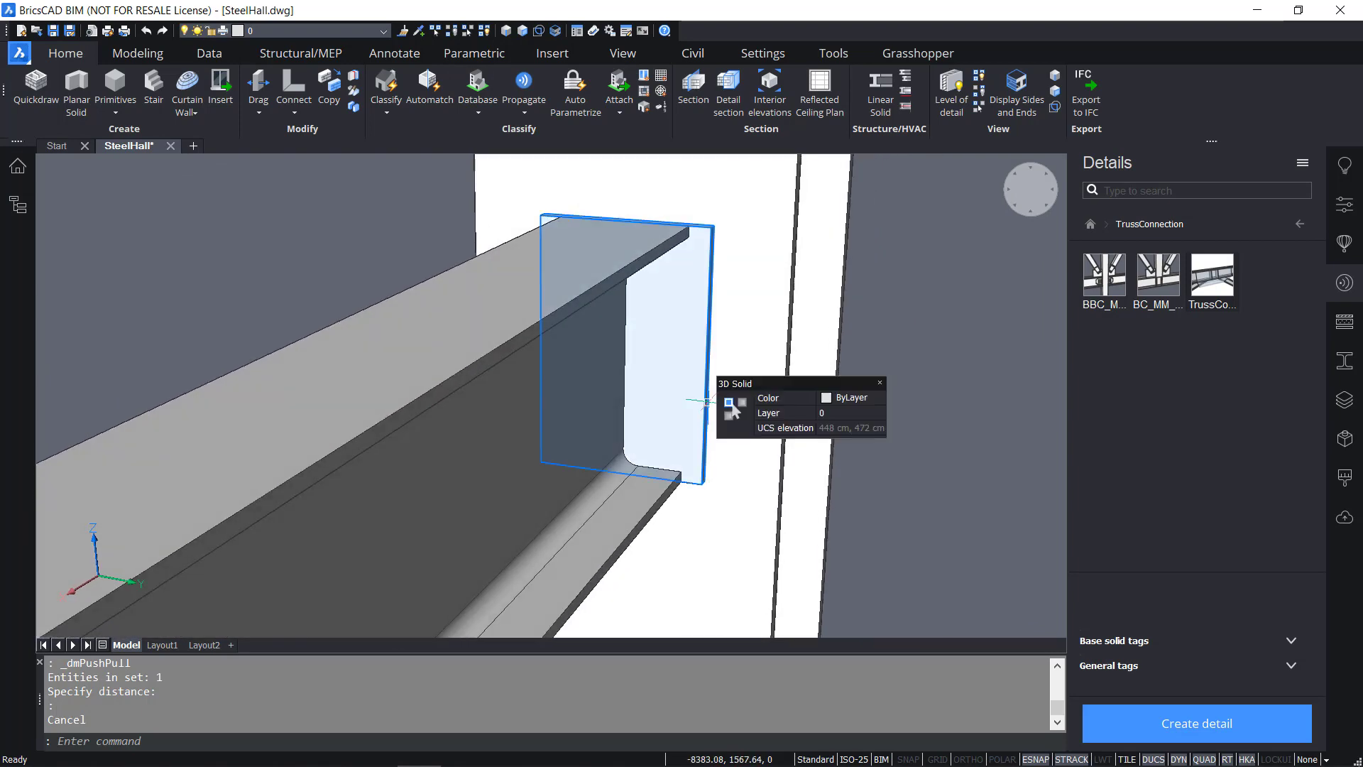
pyautogui.scroll(3, 692, 394)
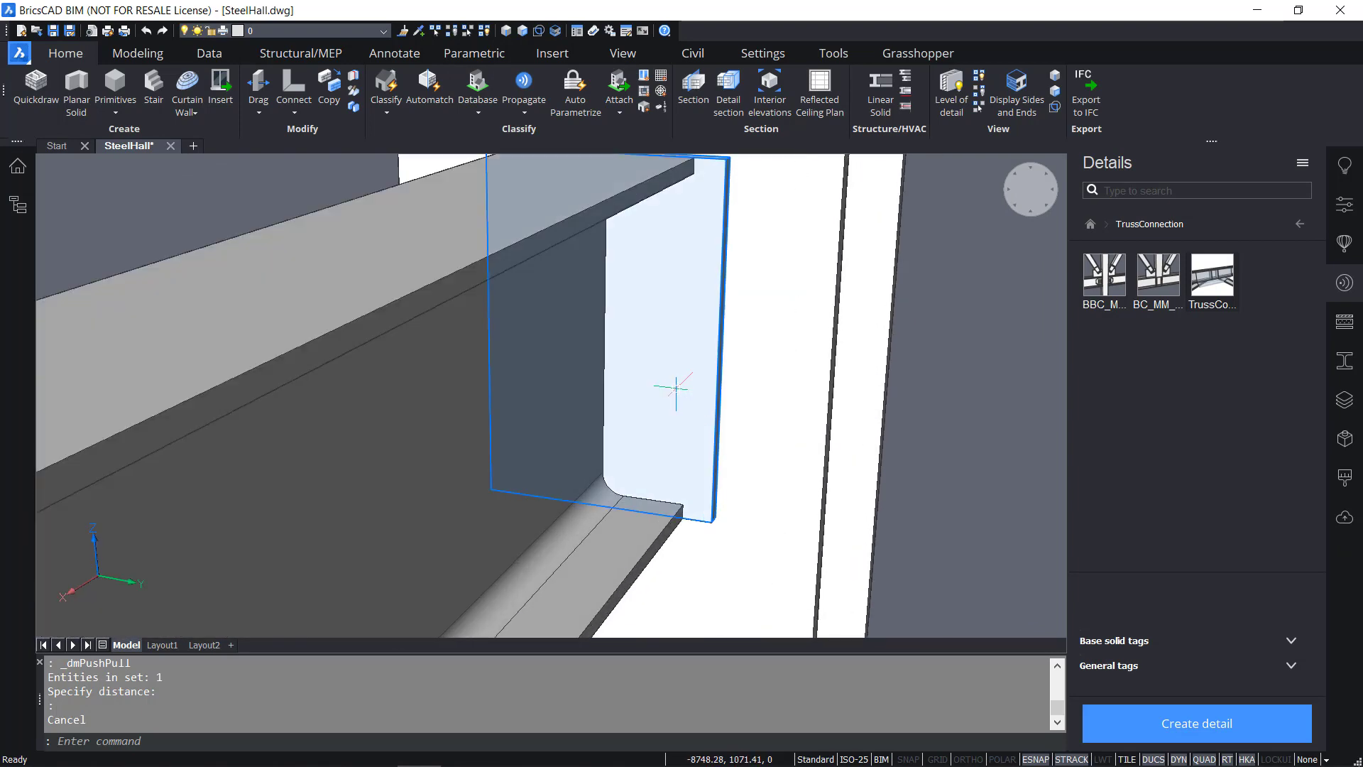
# Check the component library options and open the ISO hex head bolts under Standard Parts
pyautogui.click(1346, 242)
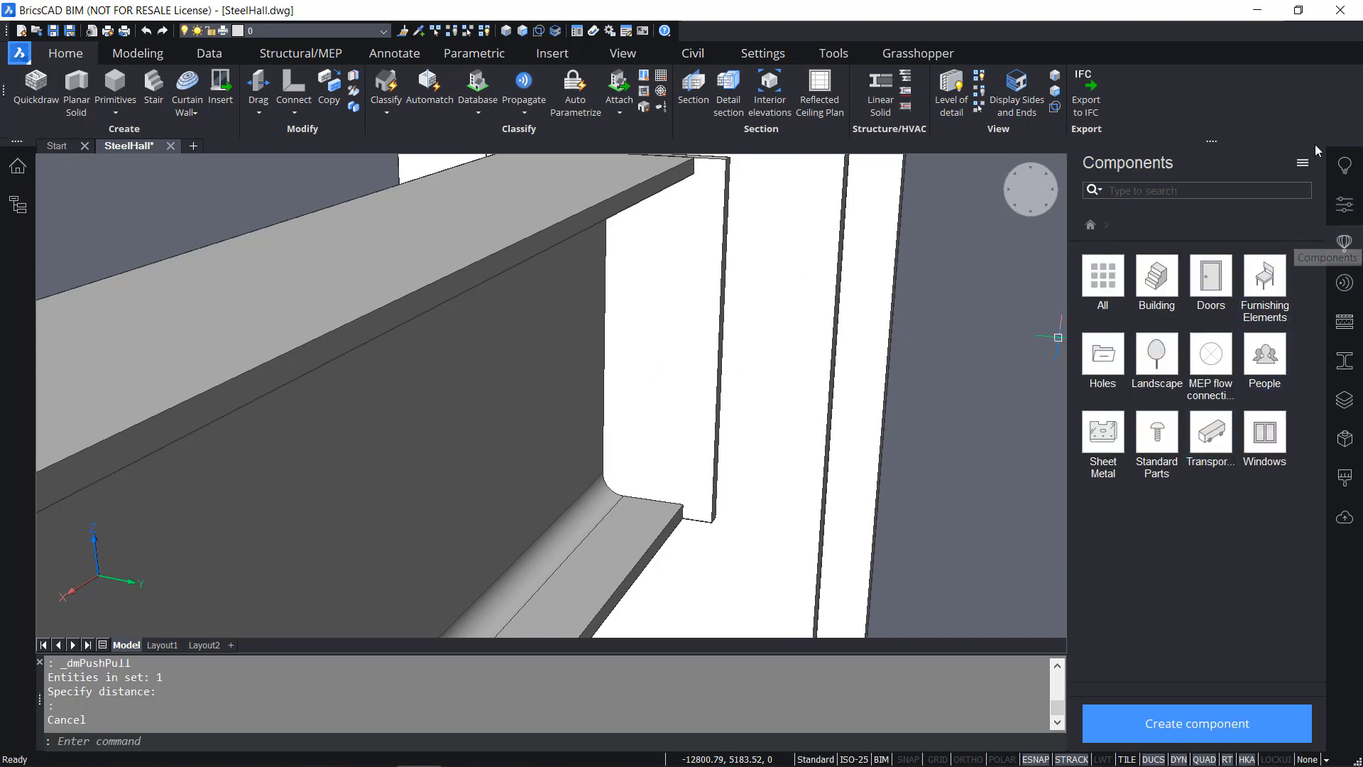
pyautogui.click(1309, 163)
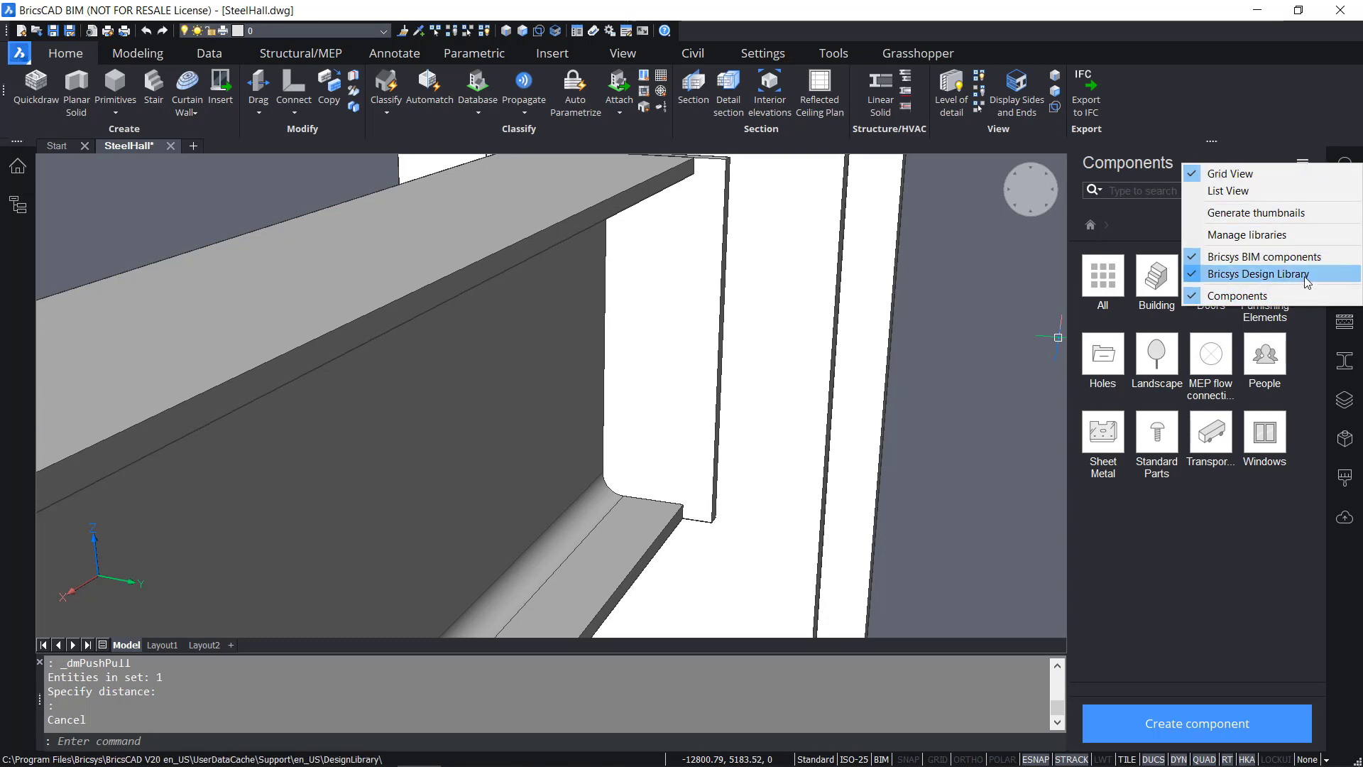
pyautogui.click(1189, 522)
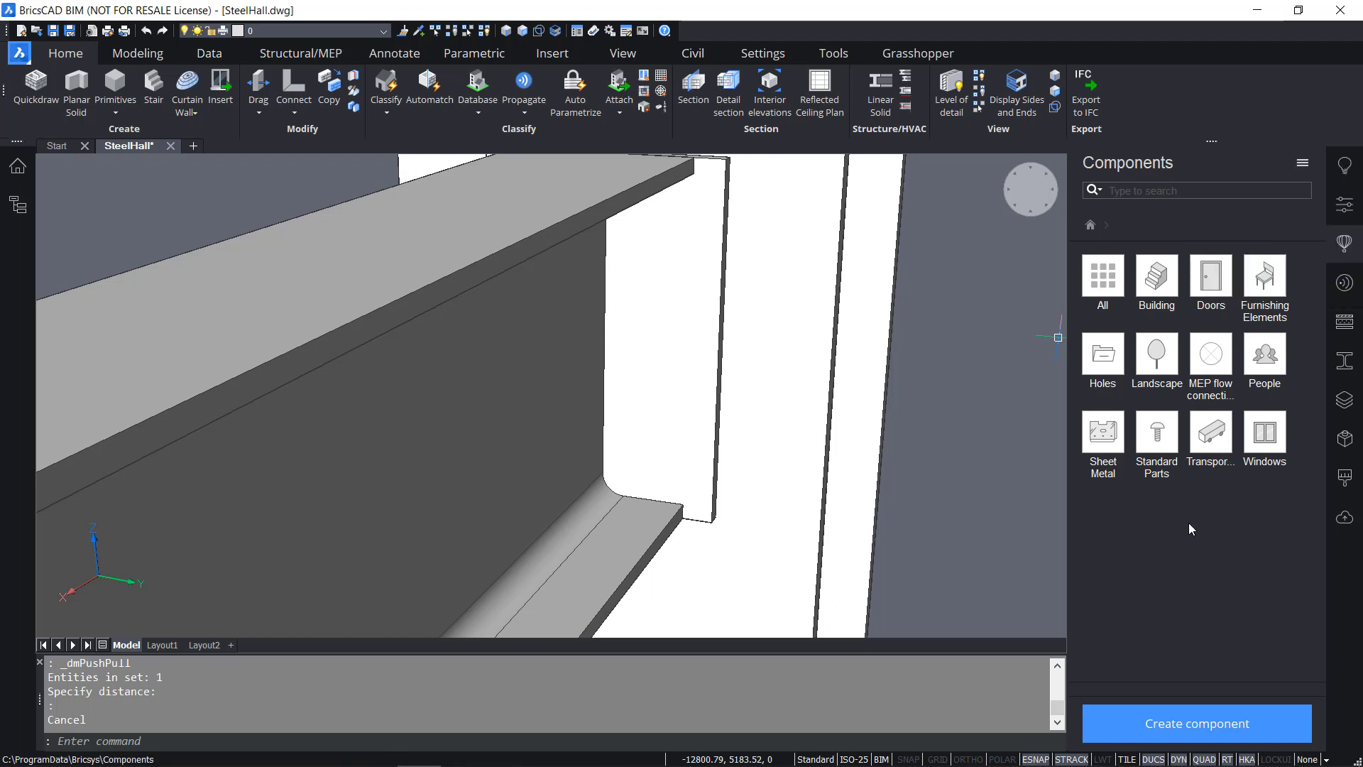
pyautogui.doubleClick(1157, 434)
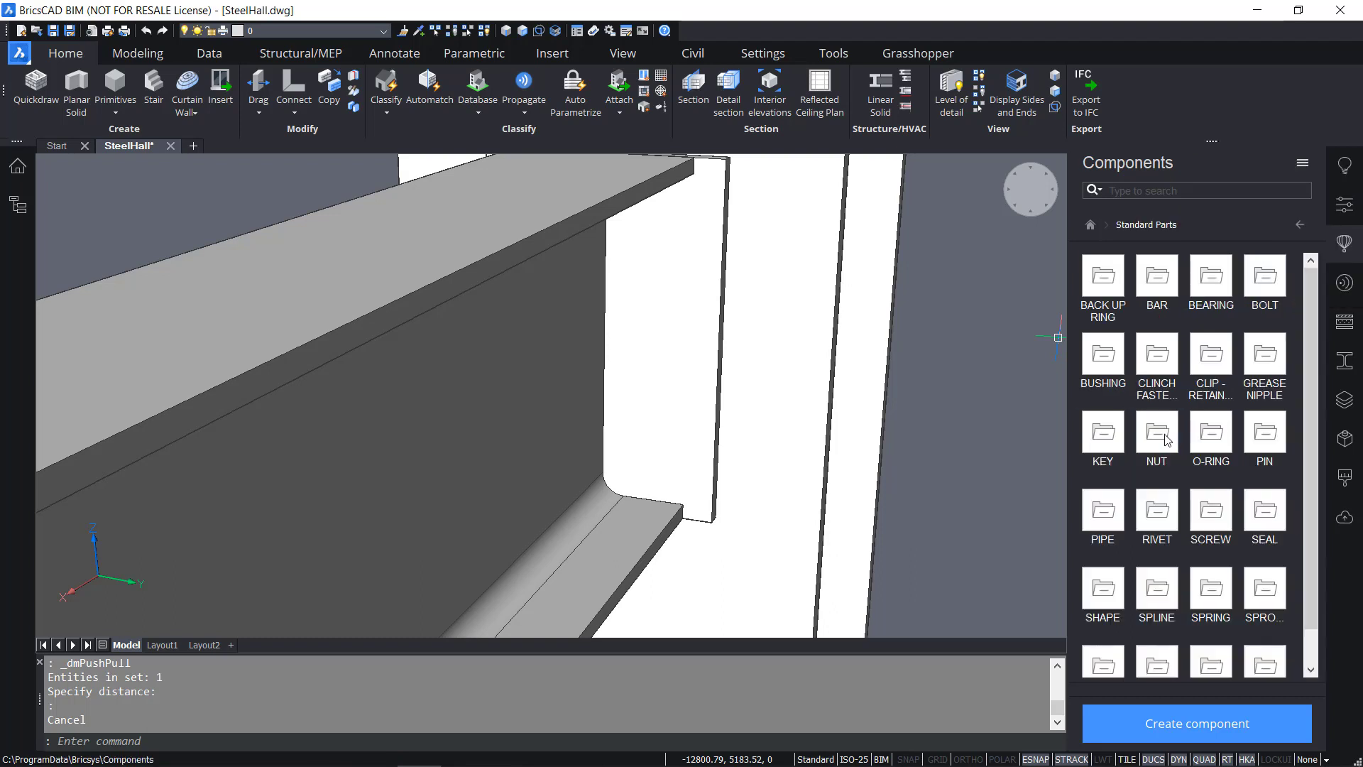
pyautogui.doubleClick(1265, 284)
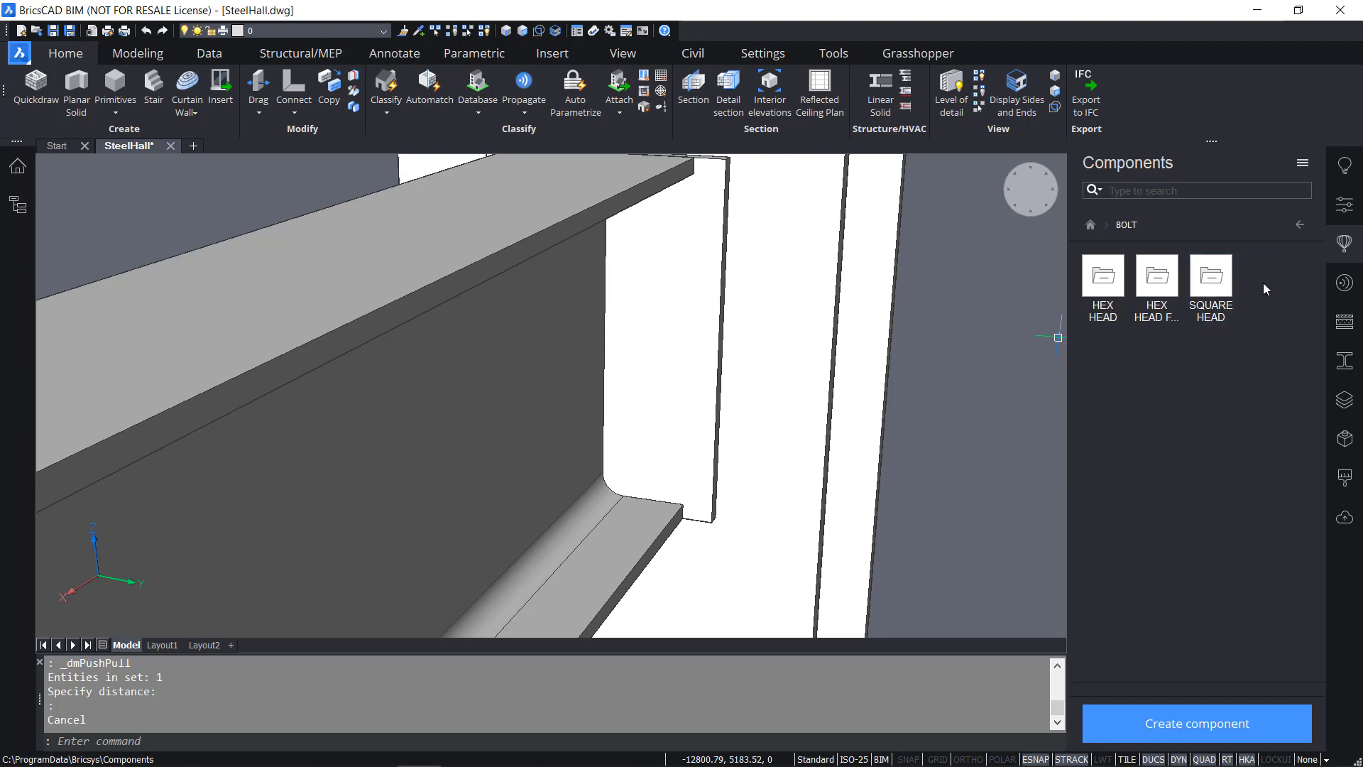
pyautogui.doubleClick(1105, 284)
pyautogui.doubleClick(1223, 289)
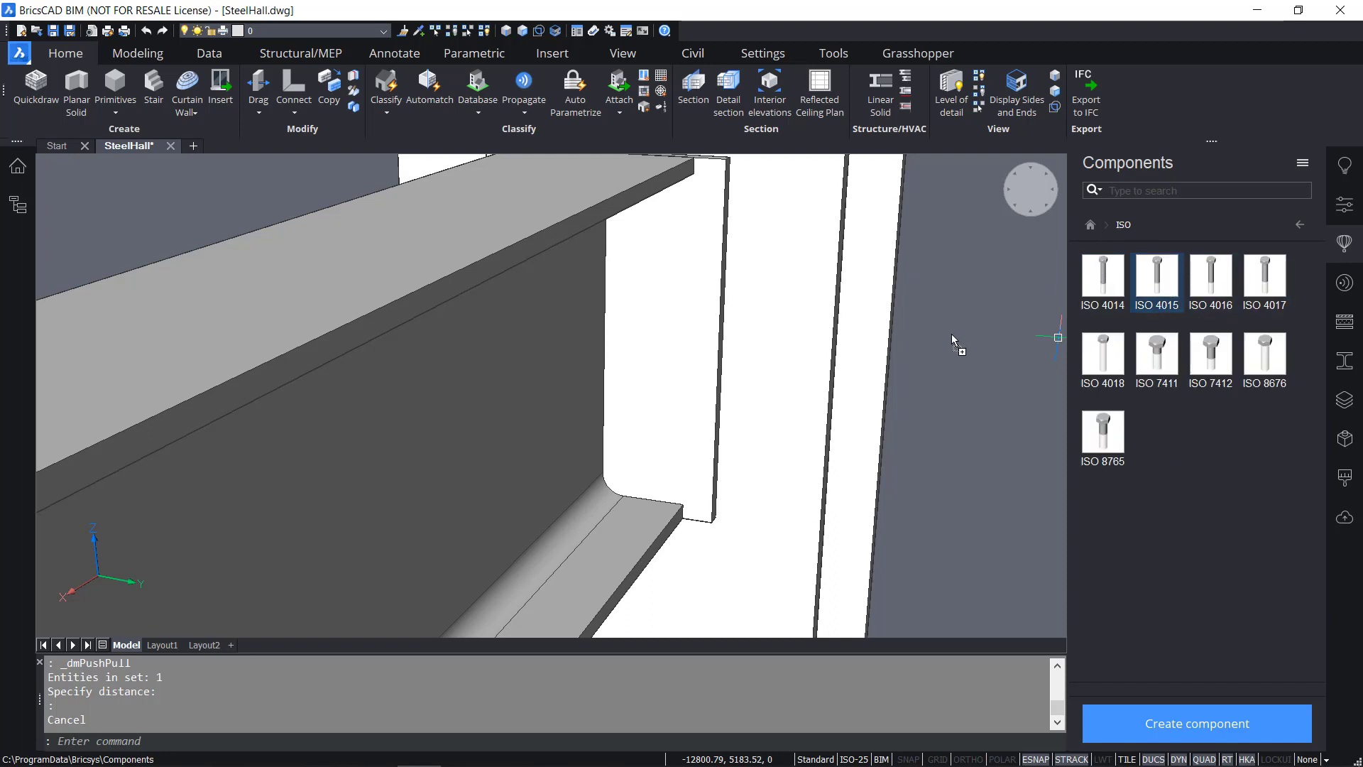
# Insert an ISO 4015 hex bolt on the end plate beside the beam web, 30 mm from its side edge and 55 mm from its top edge
pyautogui.moveTo(951, 333); pyautogui.dragTo(952, 333)
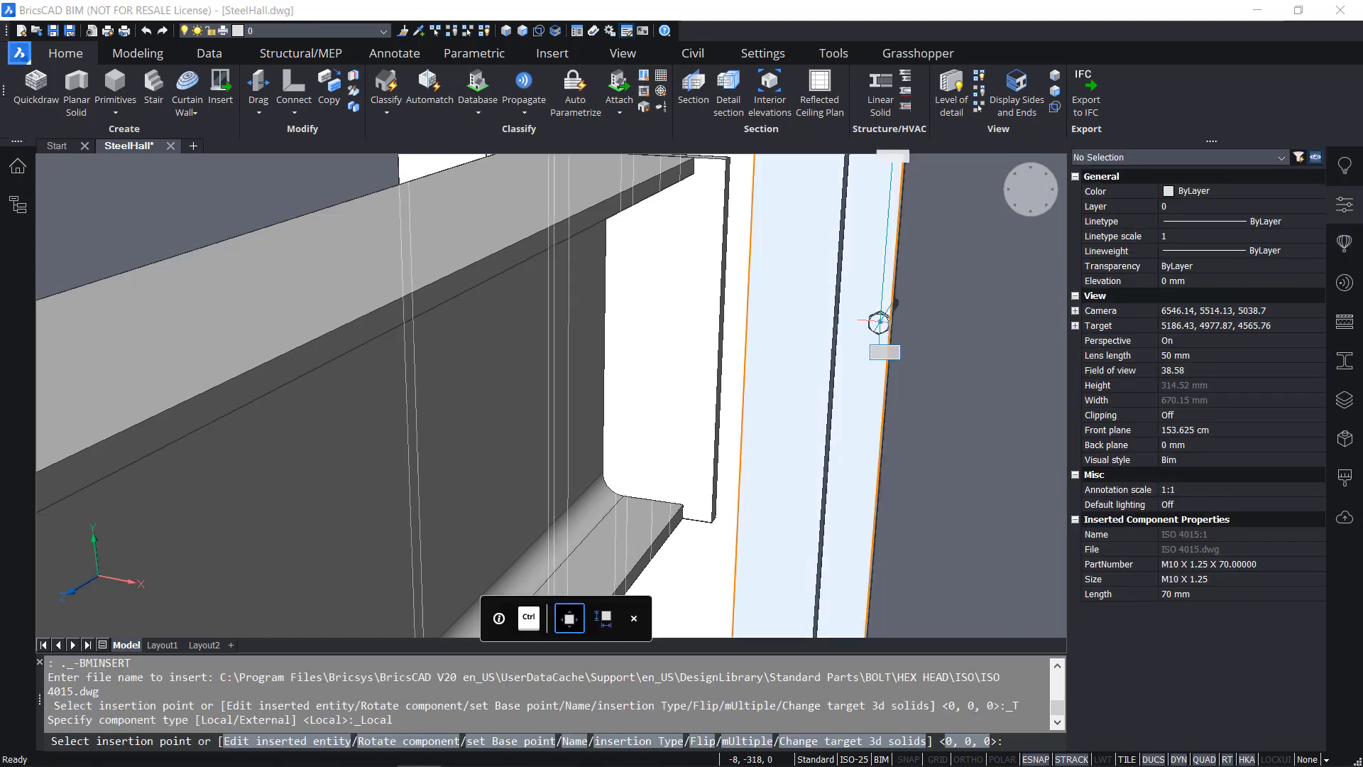
pyautogui.scroll(-4, 656, 261)
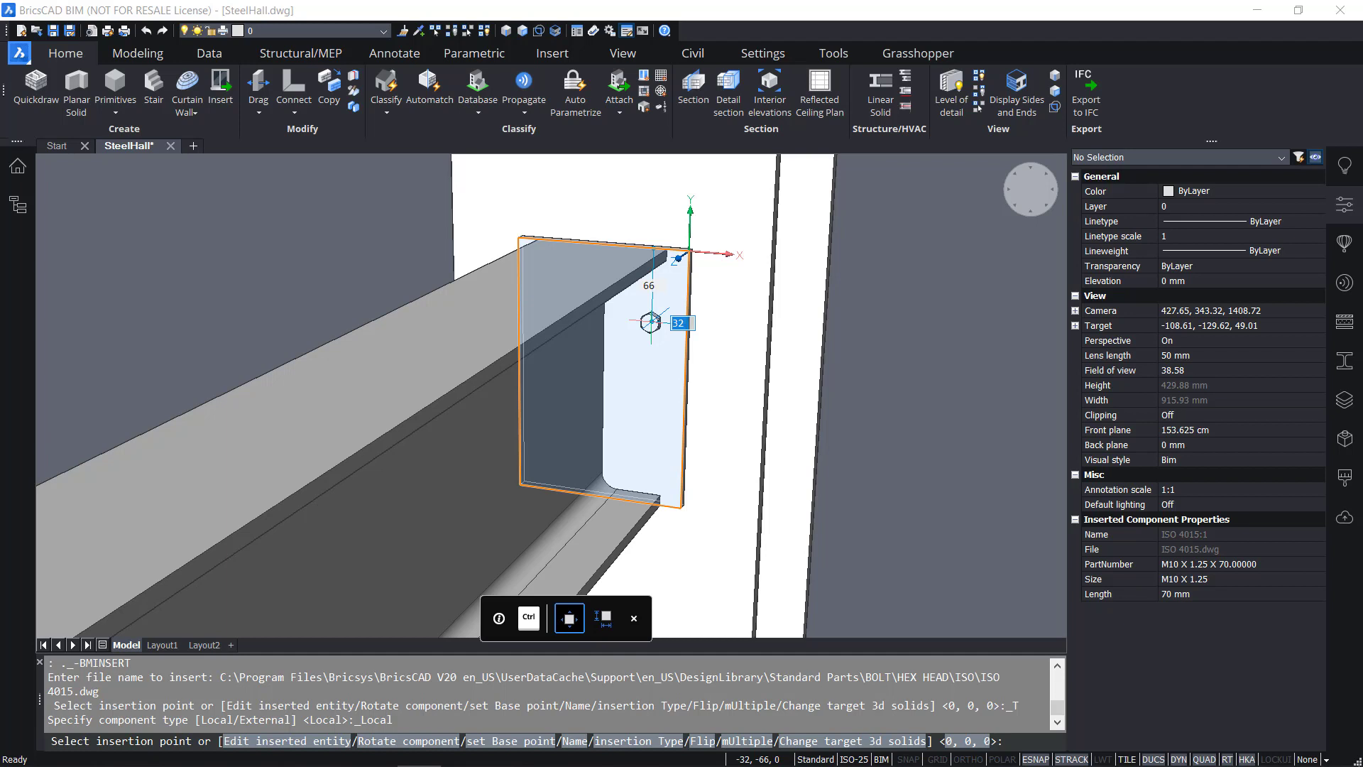
pyautogui.write('30')
pyautogui.press('Tab')
pyautogui.write('55')
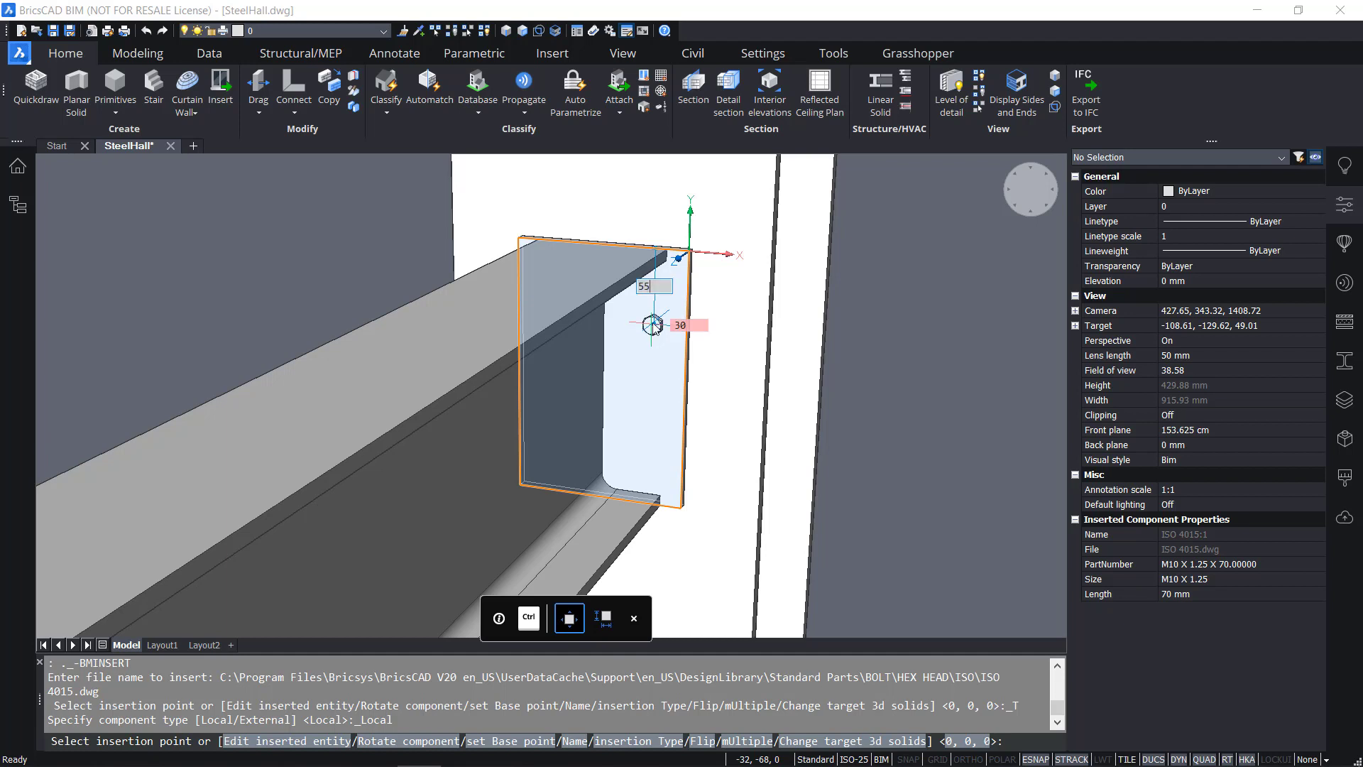
pyautogui.press('Tab')
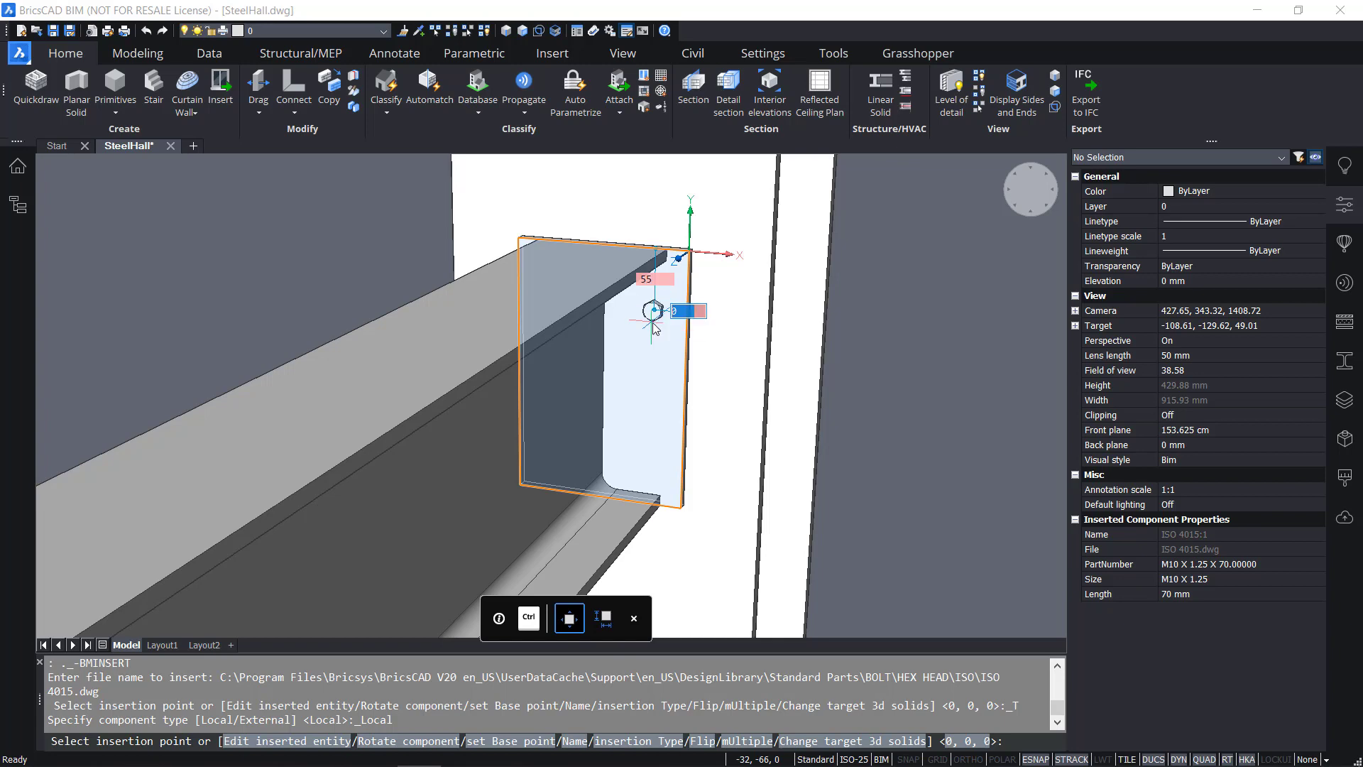
pyautogui.press('Return')
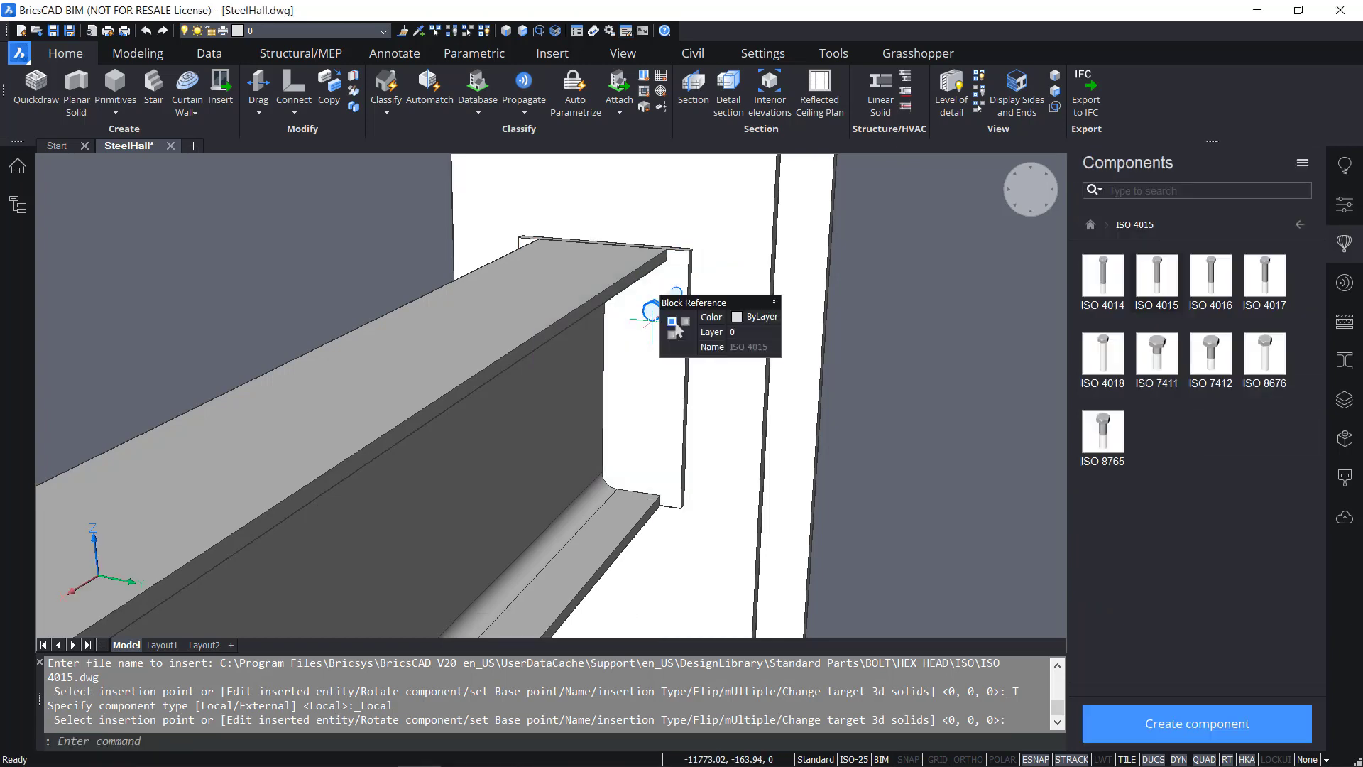
# Start propagating the bolt detail with the end plate as base solid and the ISO 4015 bolt as detail object
pyautogui.keyDown('shift'); pyautogui.moveTo(675, 324); pyautogui.dragTo(650, 312, button='middle'); pyautogui.keyUp('shift')
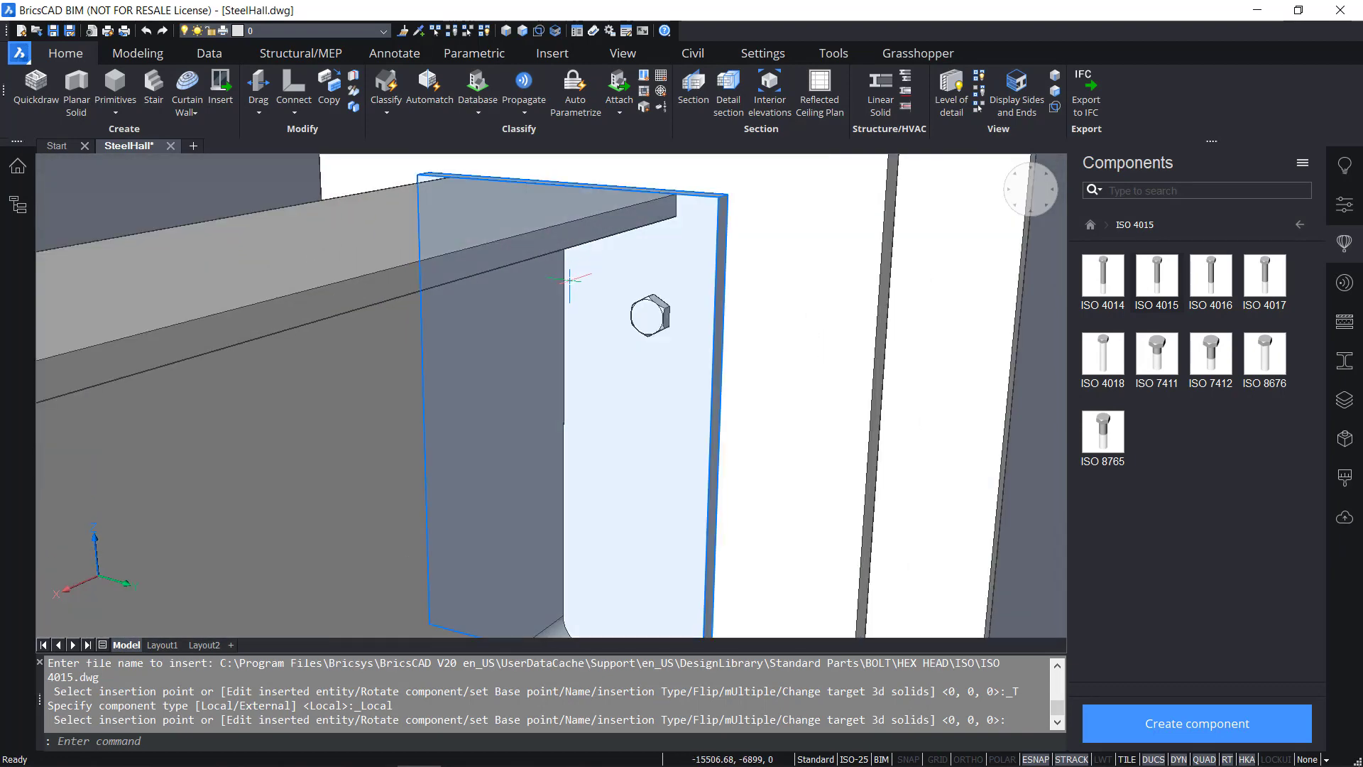
pyautogui.scroll(-2, 569, 281)
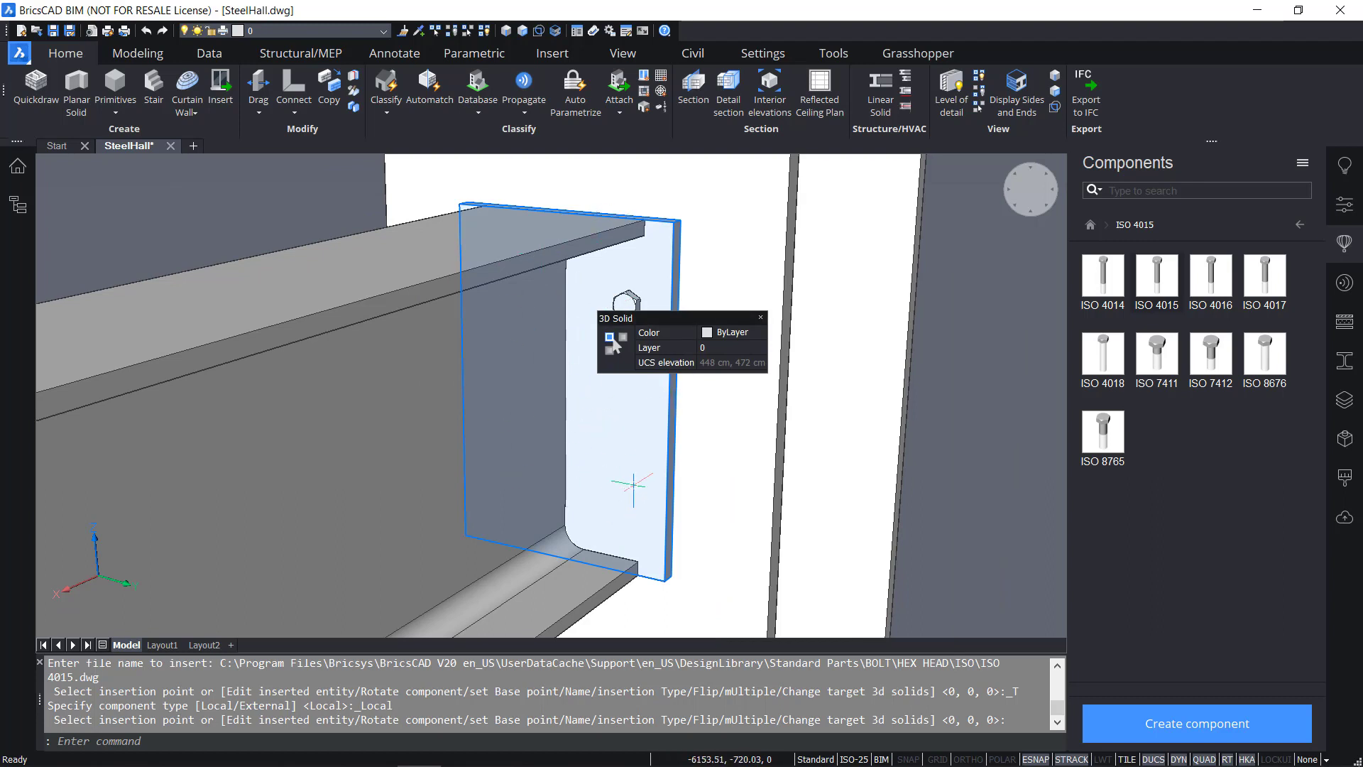
pyautogui.press('Escape')
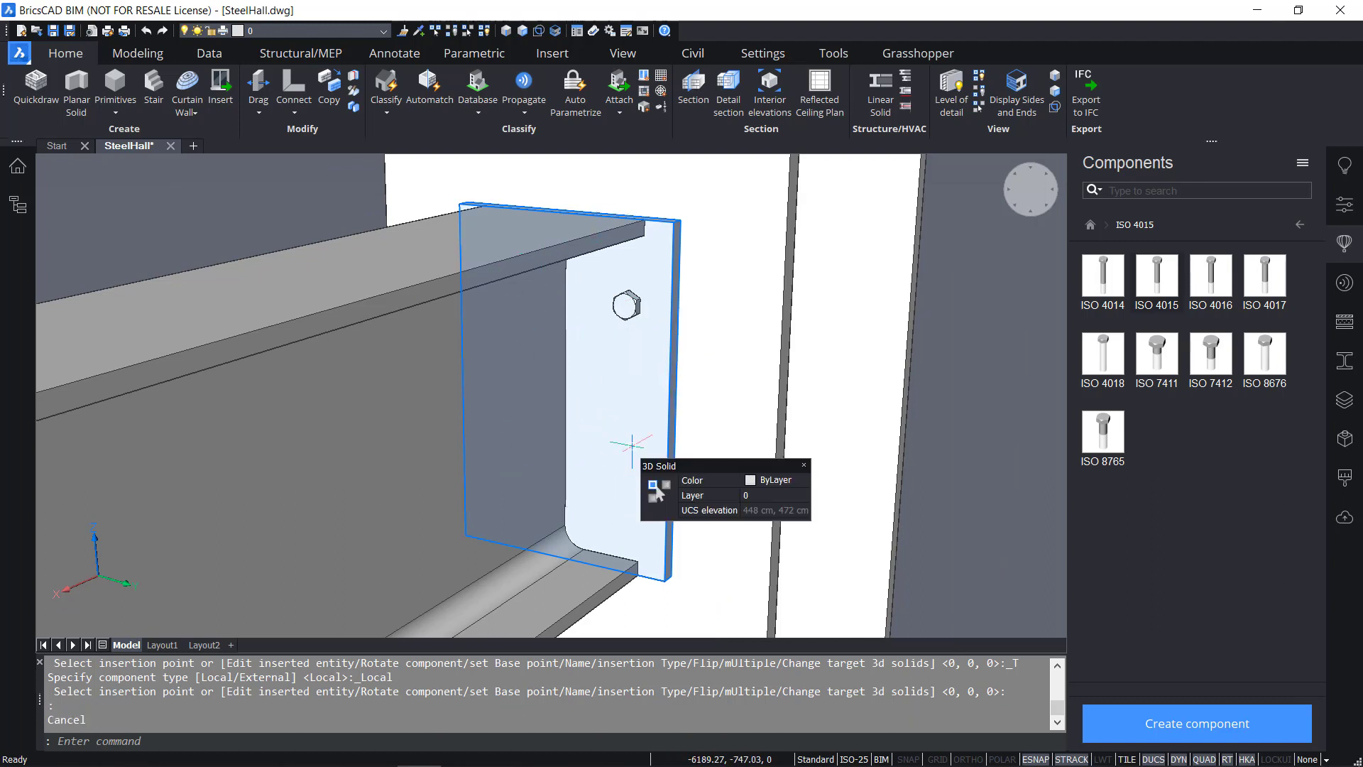
pyautogui.click(523, 84)
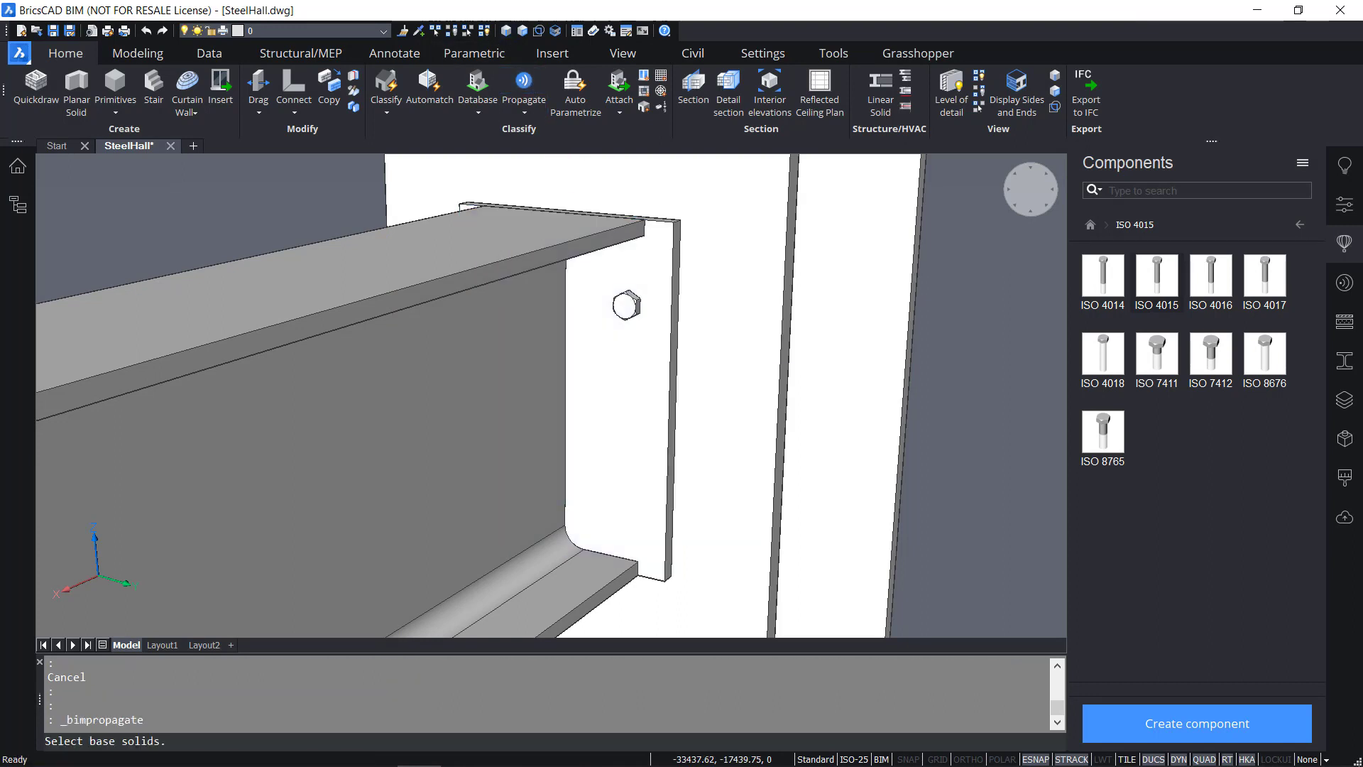
pyautogui.click(603, 373)
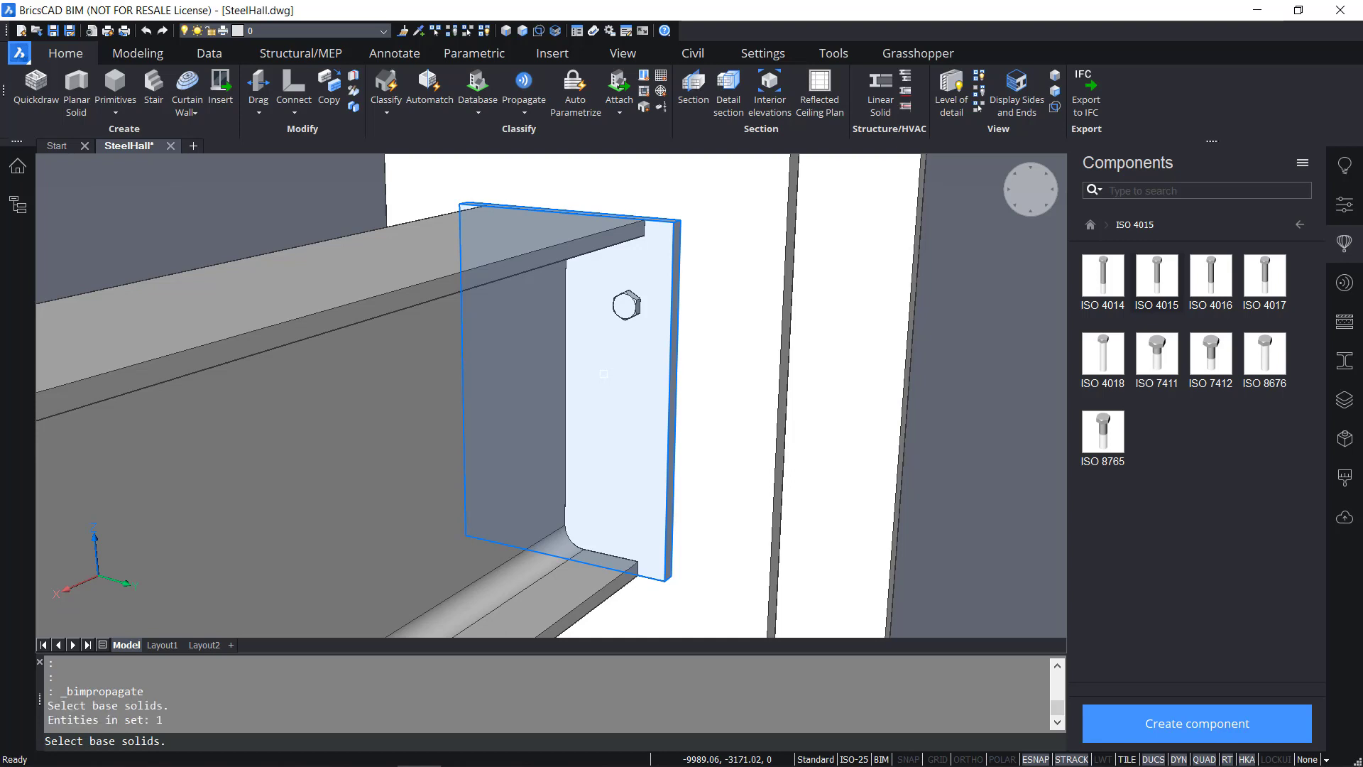
pyautogui.press('Return')
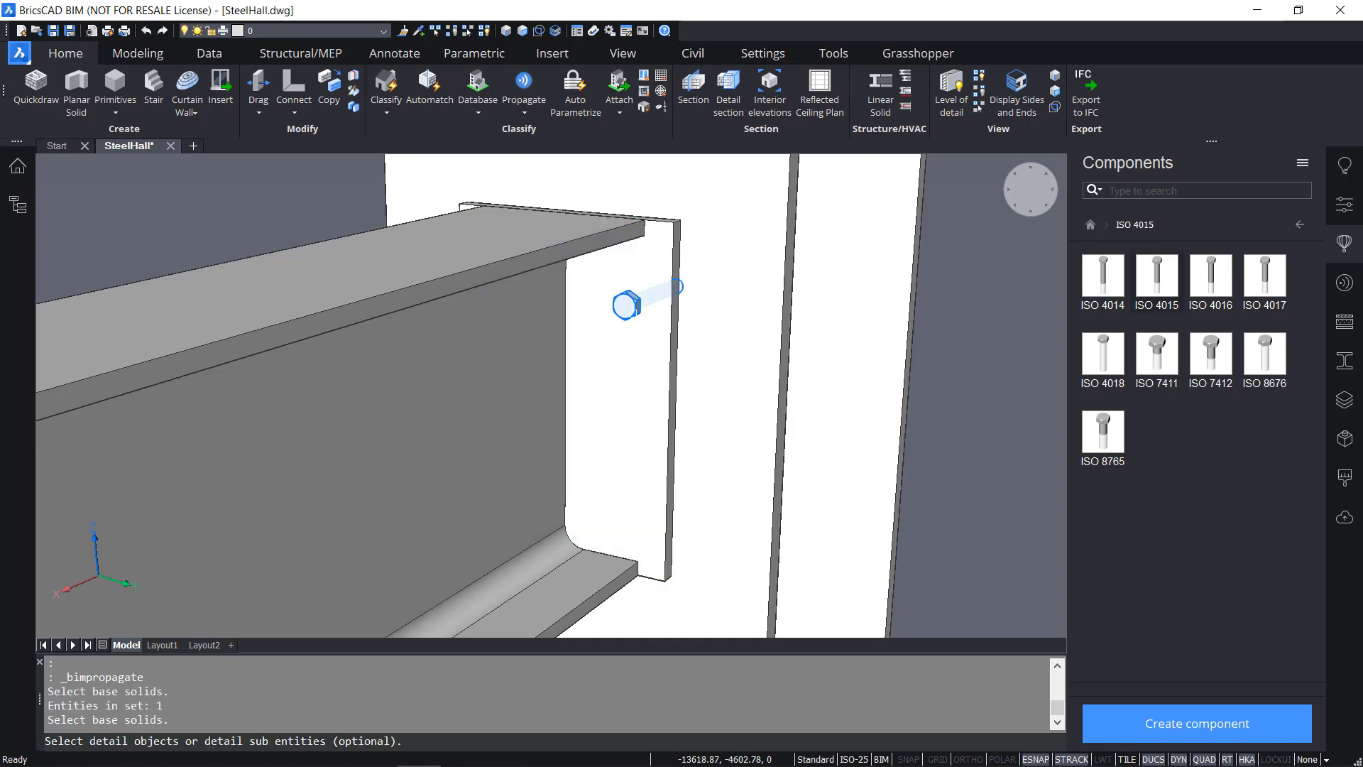
pyautogui.click(626, 305)
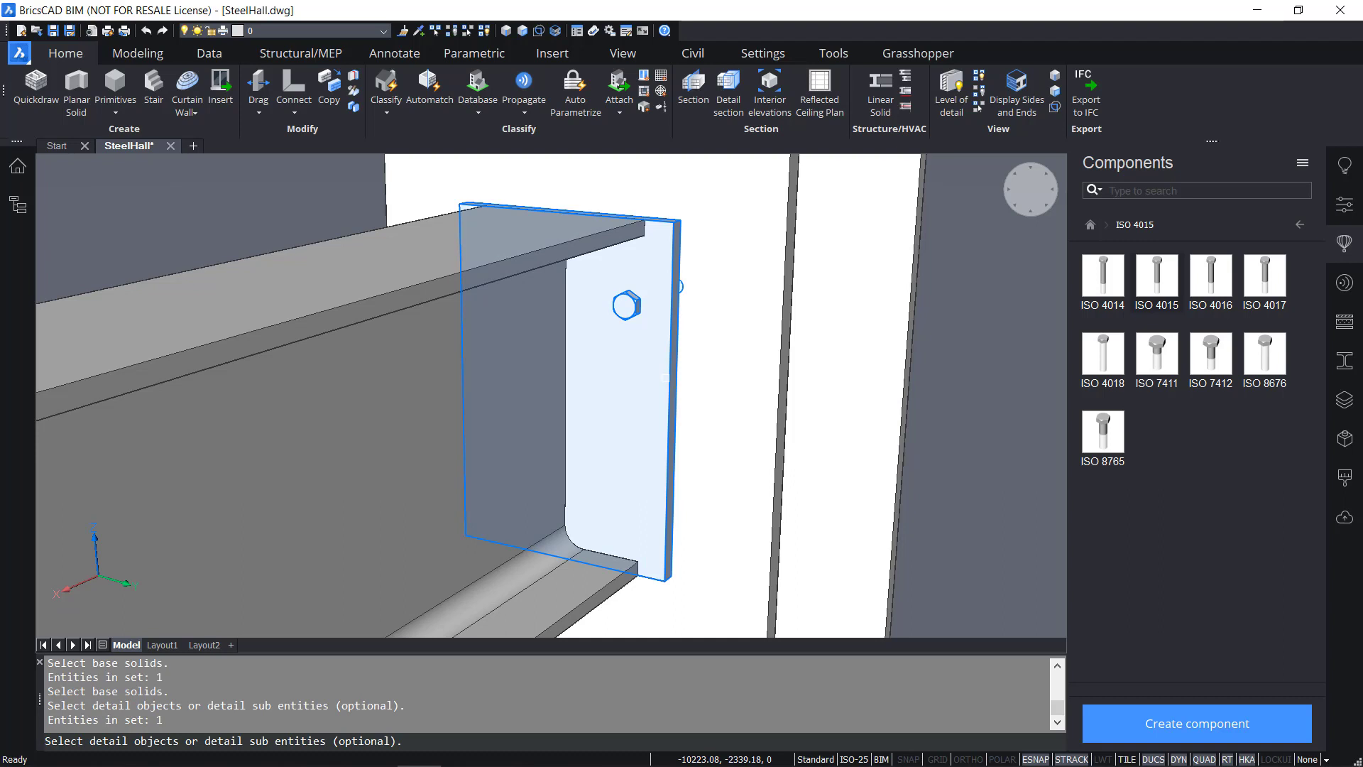
pyautogui.press('Return')
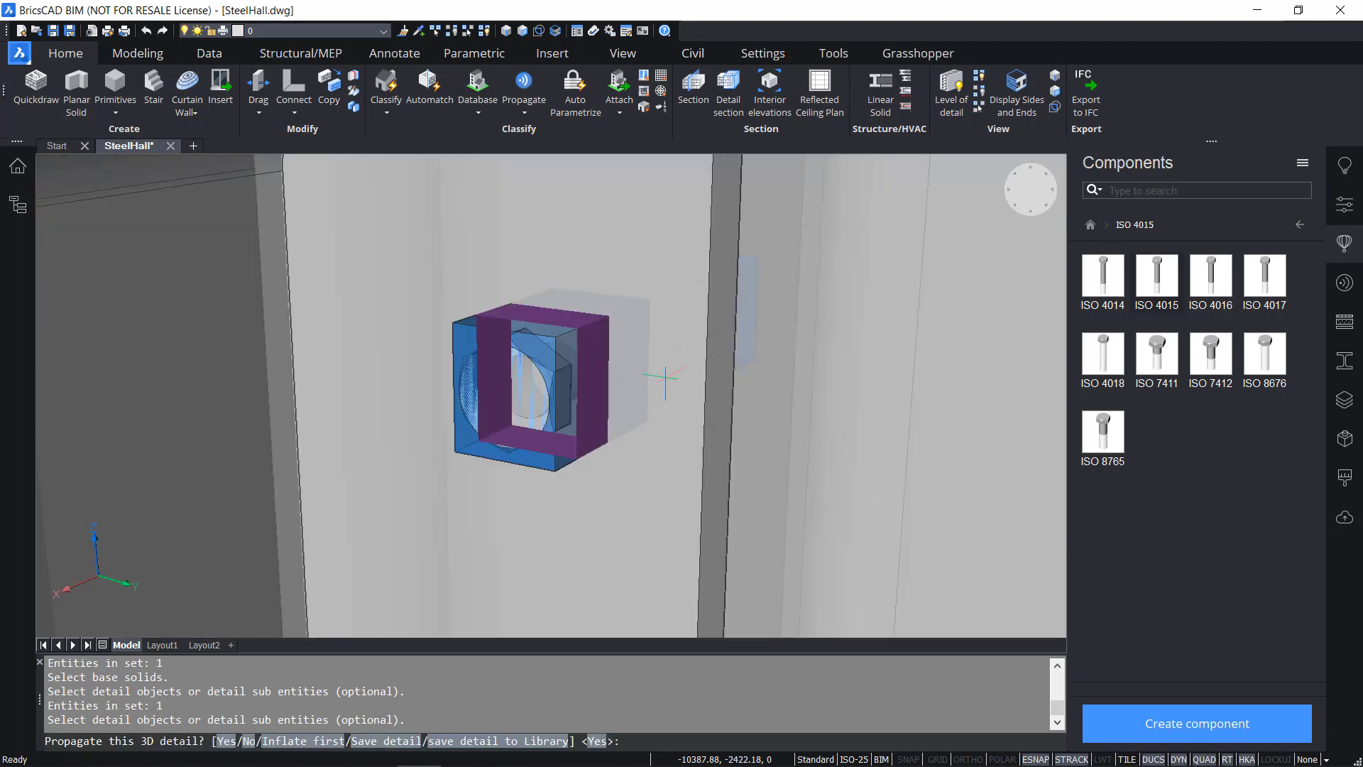
pyautogui.press('Return')
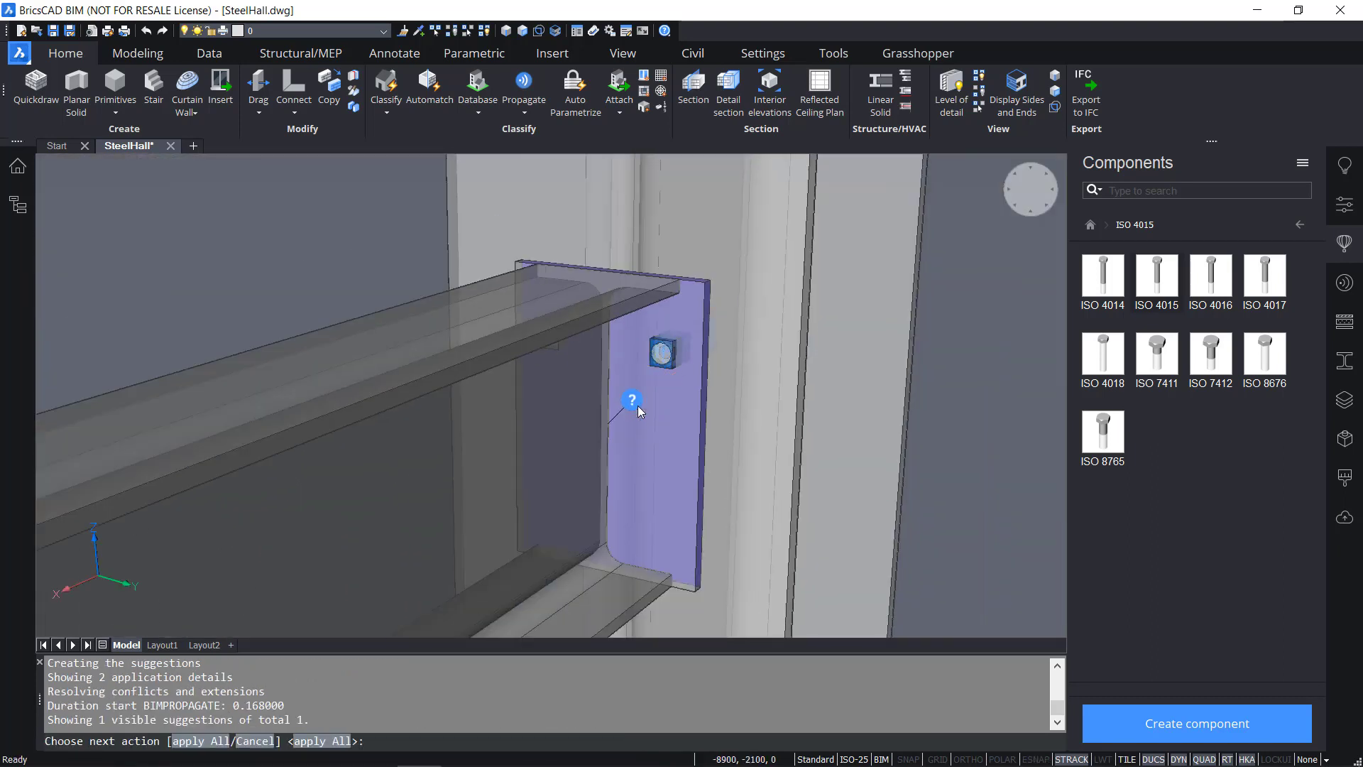
# Arrange the propagated bolts on the end plate as a 2x2 grid with one added row and apply the suggestion
pyautogui.click(632, 401)
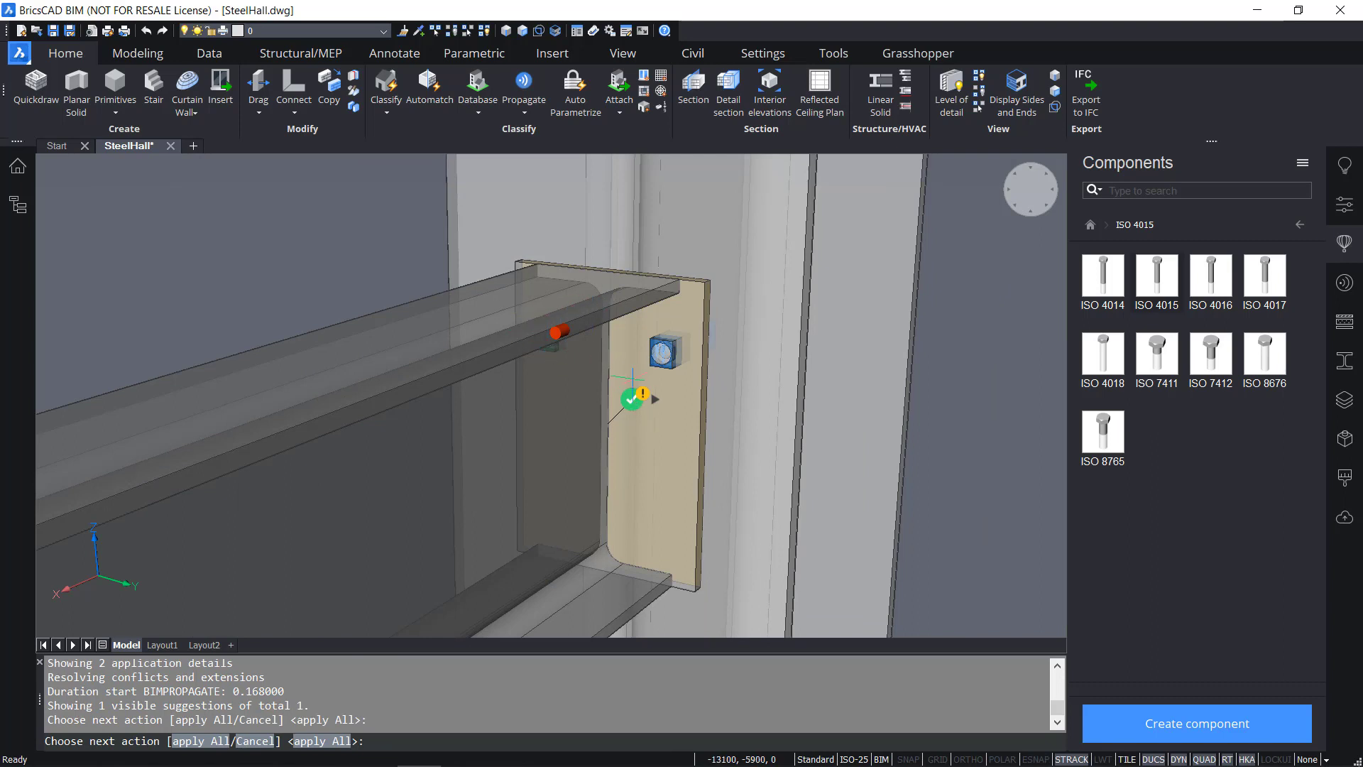
pyautogui.moveTo(634, 412)
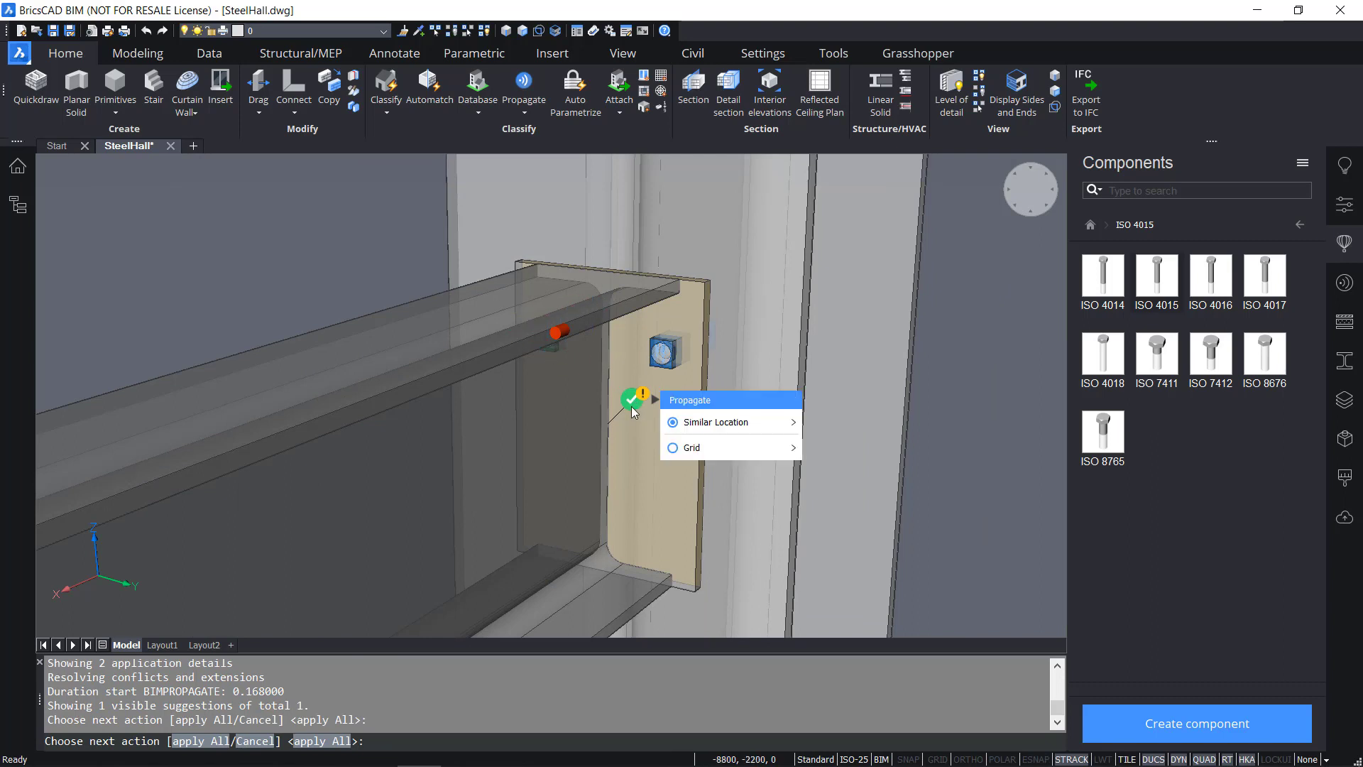
pyautogui.click(700, 448)
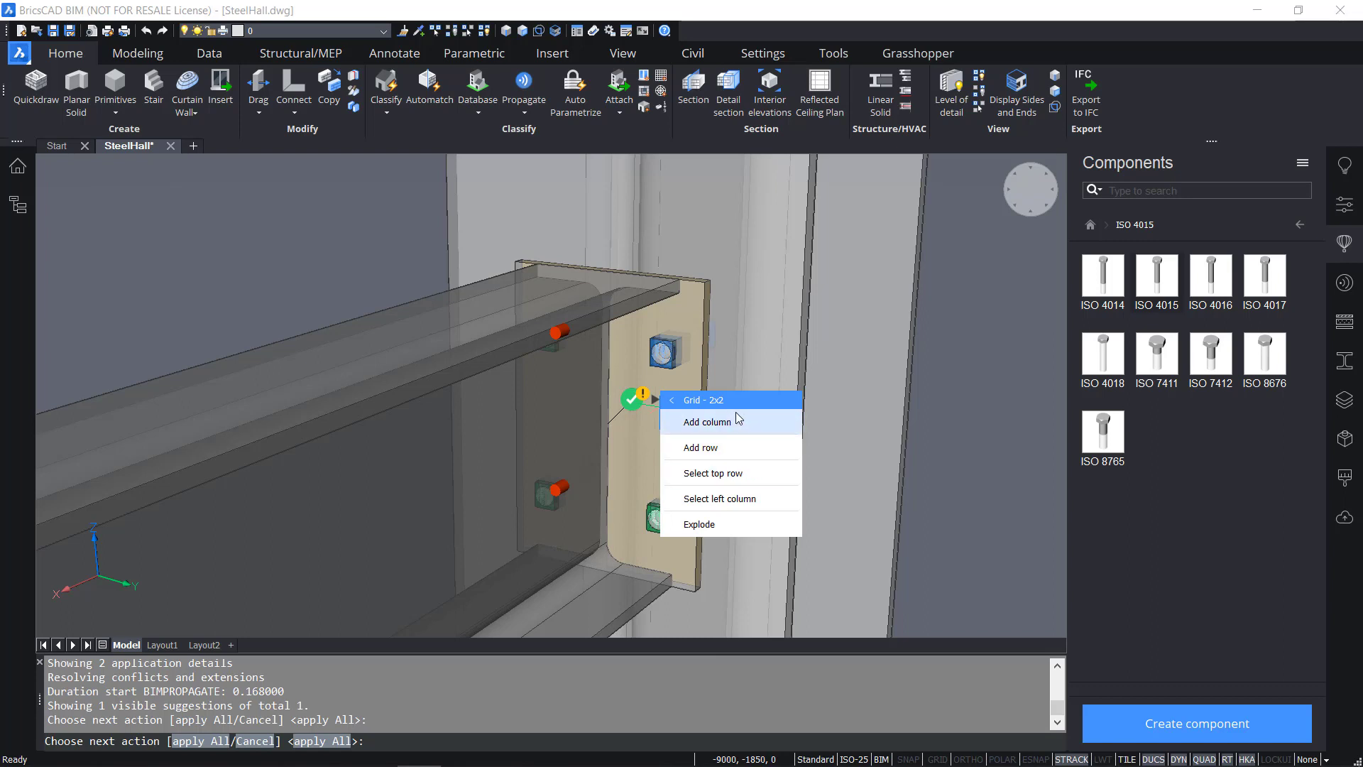
pyautogui.click(725, 460)
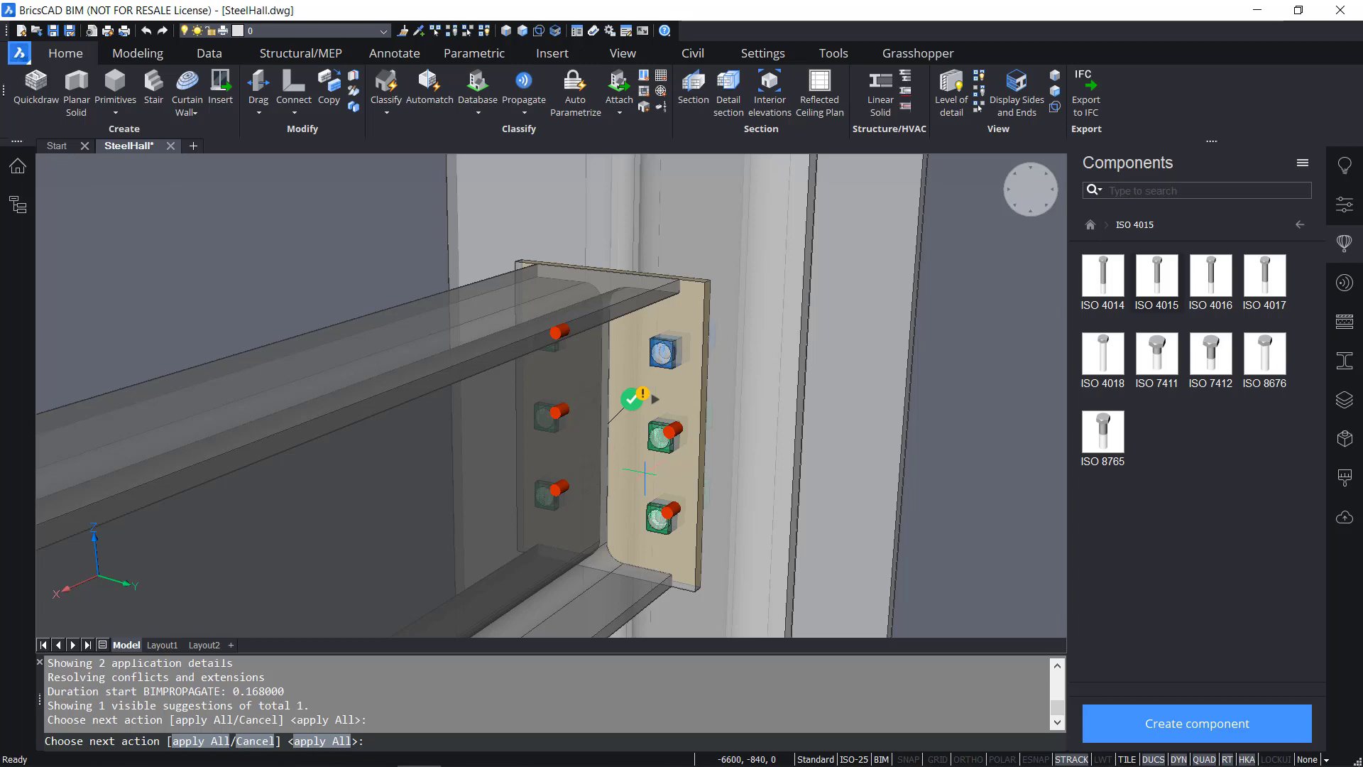
pyautogui.press('Return')
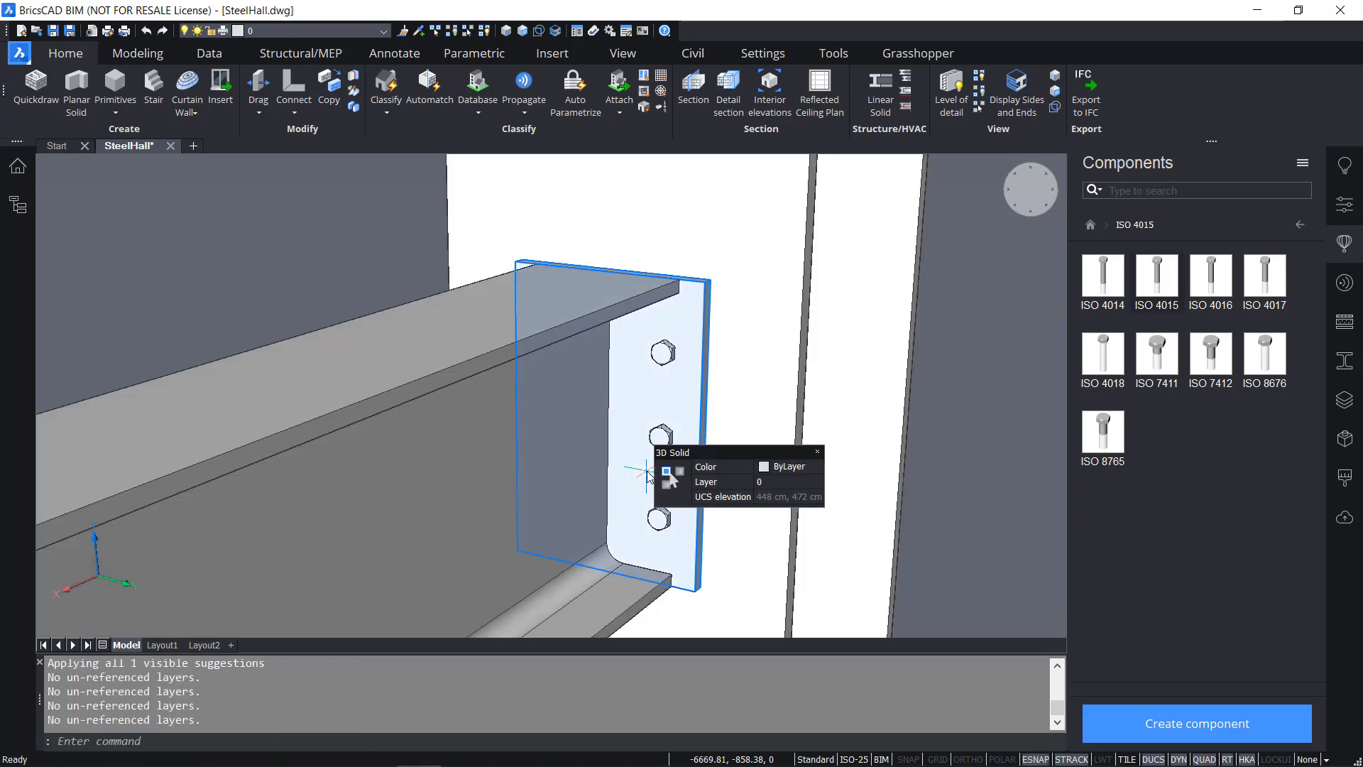
# Extrude the end plate's bottom face 15 mm downward as a separate solid
pyautogui.moveTo(639, 404)
pyautogui.keyDown('shift'); pyautogui.mouseDown(button='middle')
pyautogui.moveTo(852, 393)
pyautogui.moveTo(627, 405)
pyautogui.mouseUp(button='middle'); pyautogui.keyUp('shift')
pyautogui.scroll(-3, 627, 406)
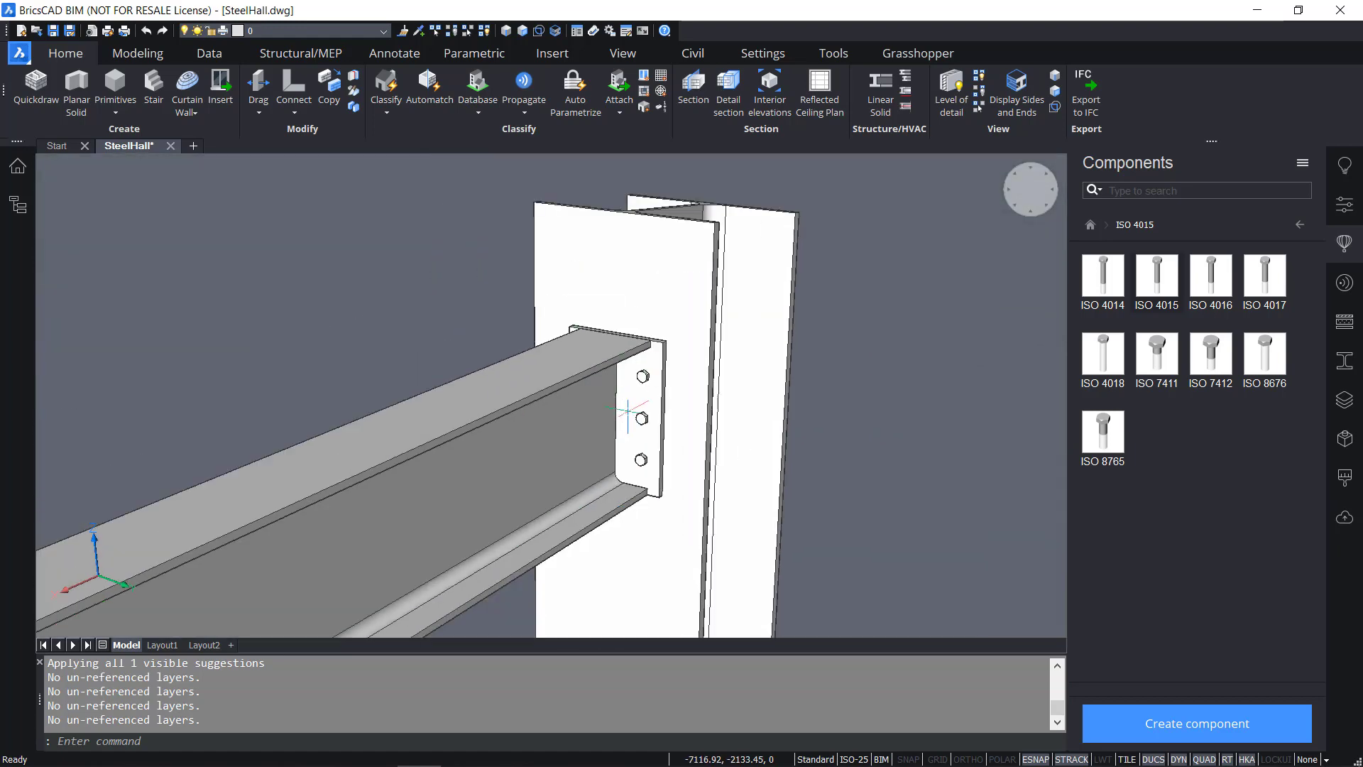
pyautogui.keyDown('shift'); pyautogui.moveTo(636, 461); pyautogui.dragTo(635, 425, button='middle'); pyautogui.keyUp('shift')
pyautogui.moveTo(634, 425)
pyautogui.scroll(2, 625, 490)
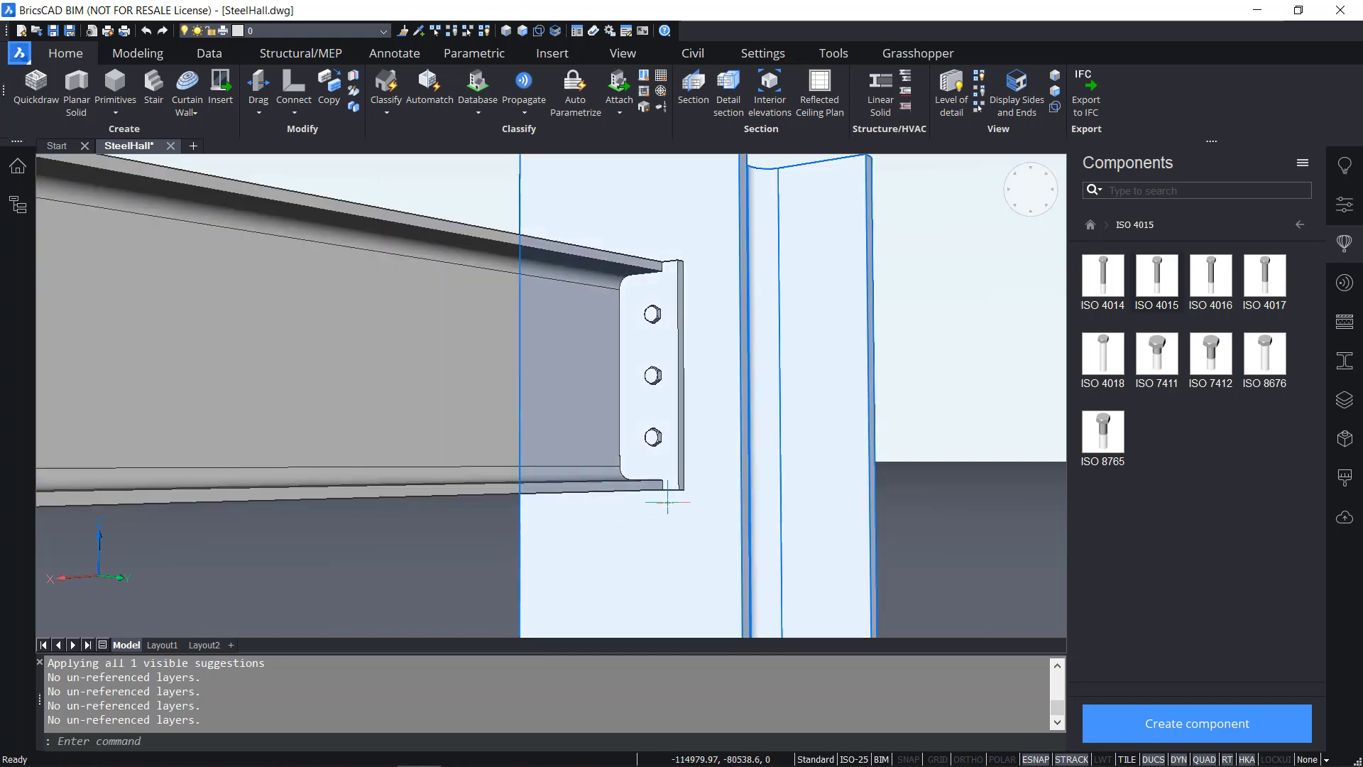
pyautogui.keyDown('shift'); pyautogui.moveTo(627, 492); pyautogui.dragTo(714, 468, button='middle'); pyautogui.keyUp('shift')
pyautogui.scroll(4, 714, 468)
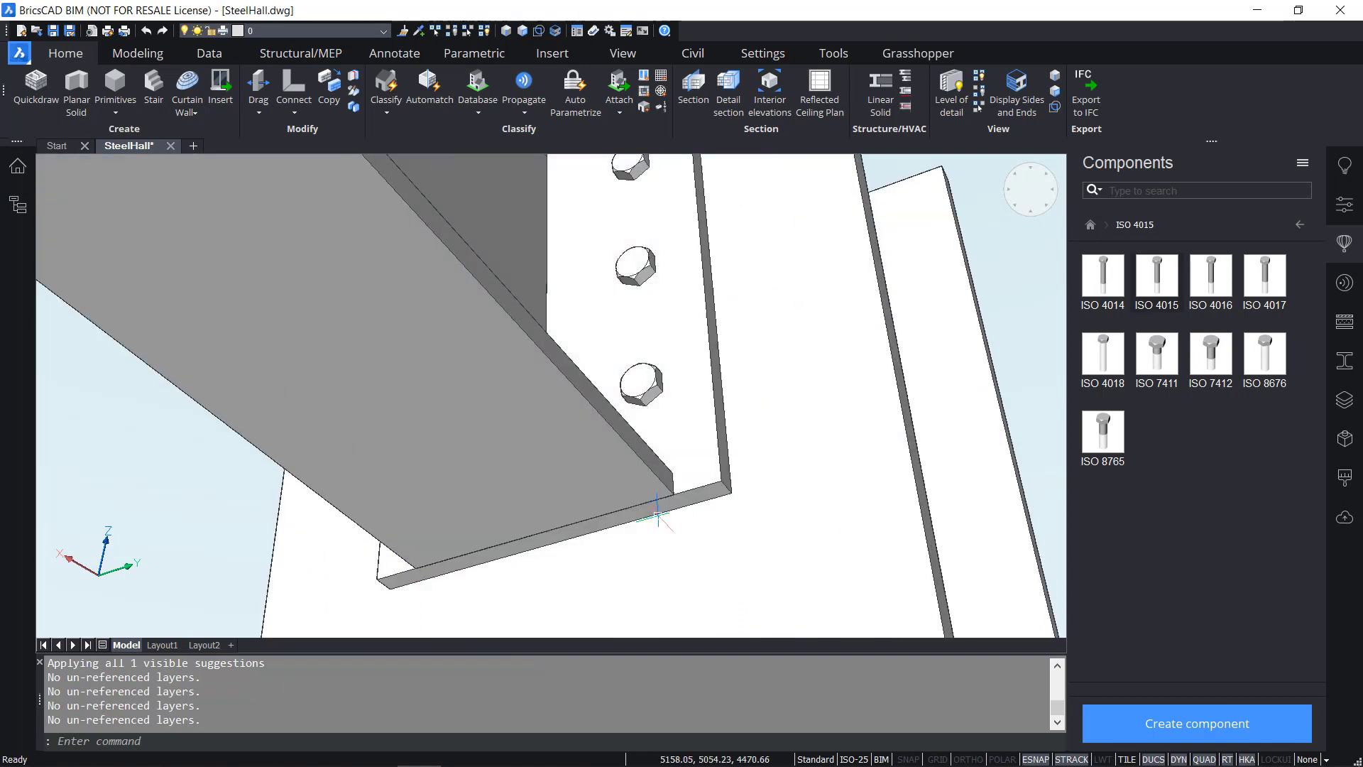
pyautogui.moveTo(658, 512)
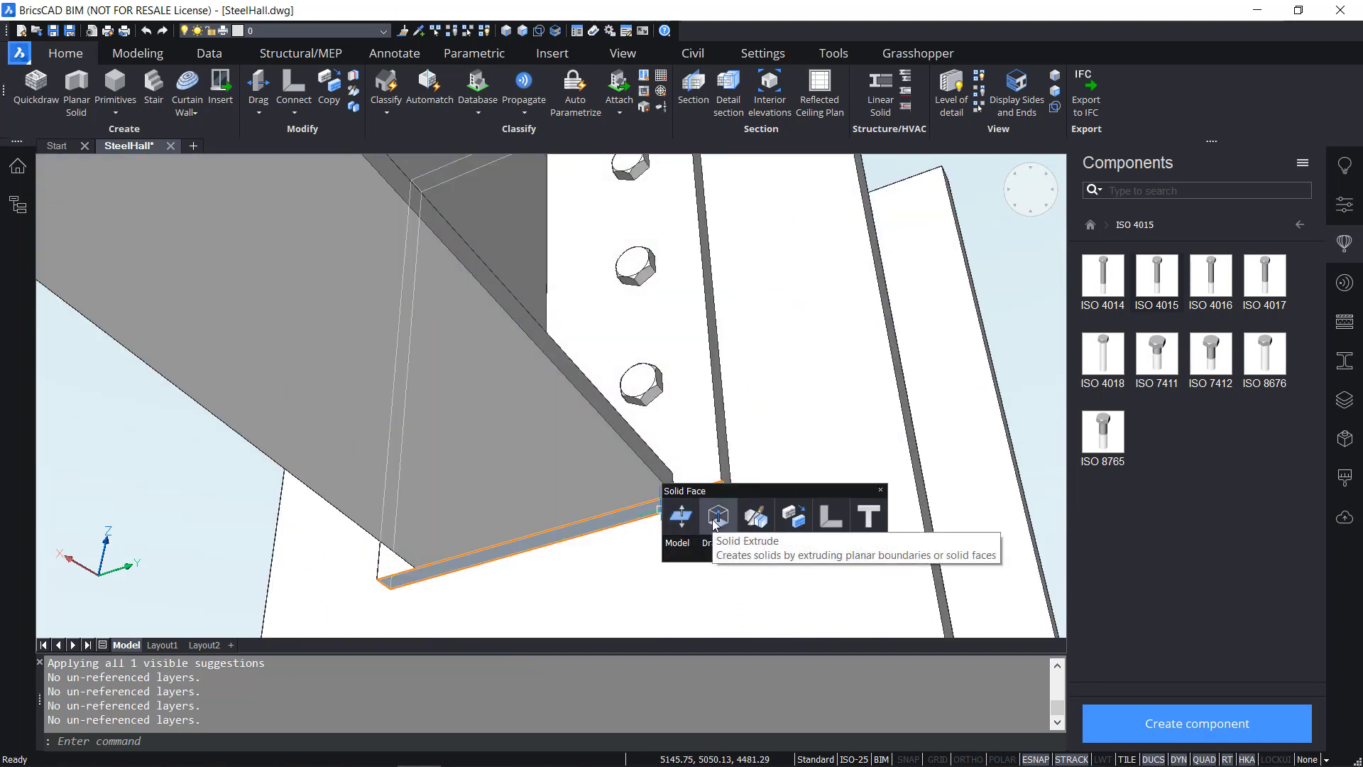
pyautogui.click(715, 519)
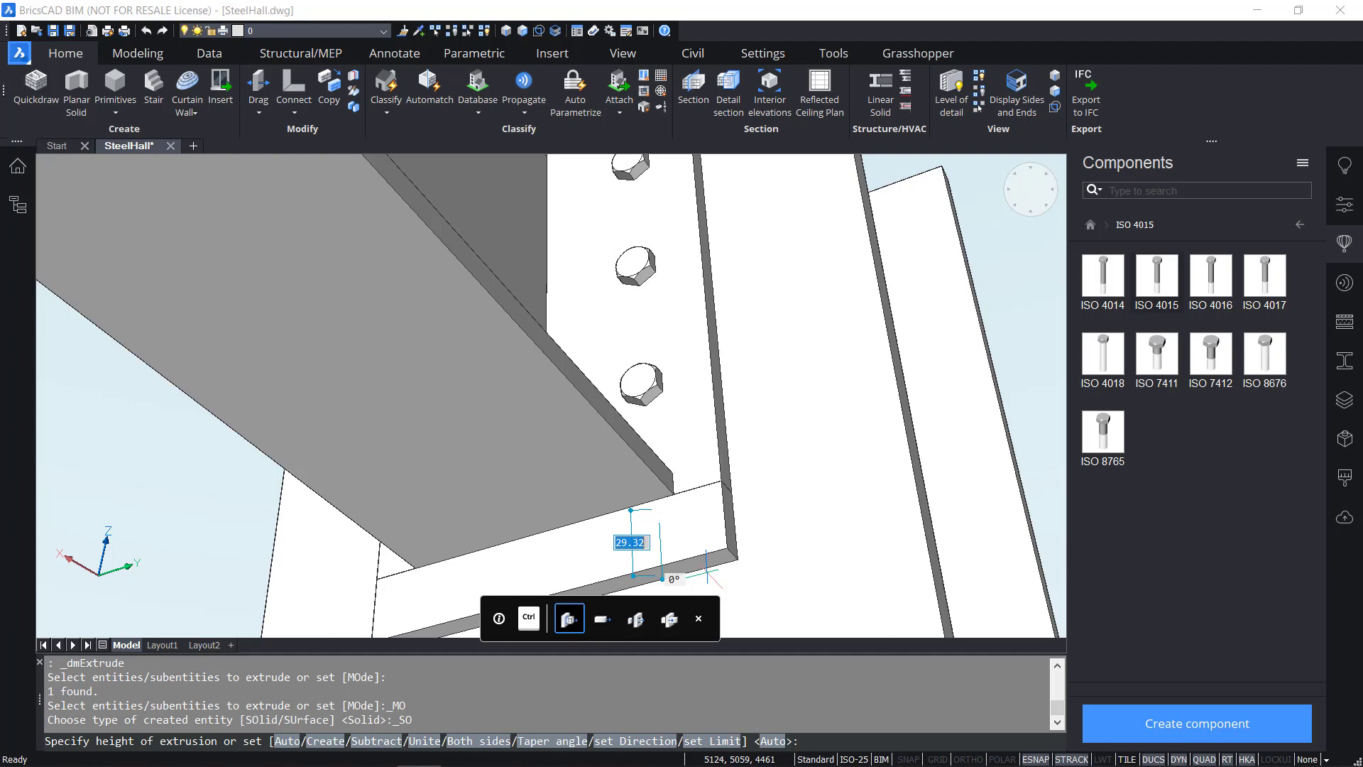
pyautogui.write('15')
pyautogui.press('Return')
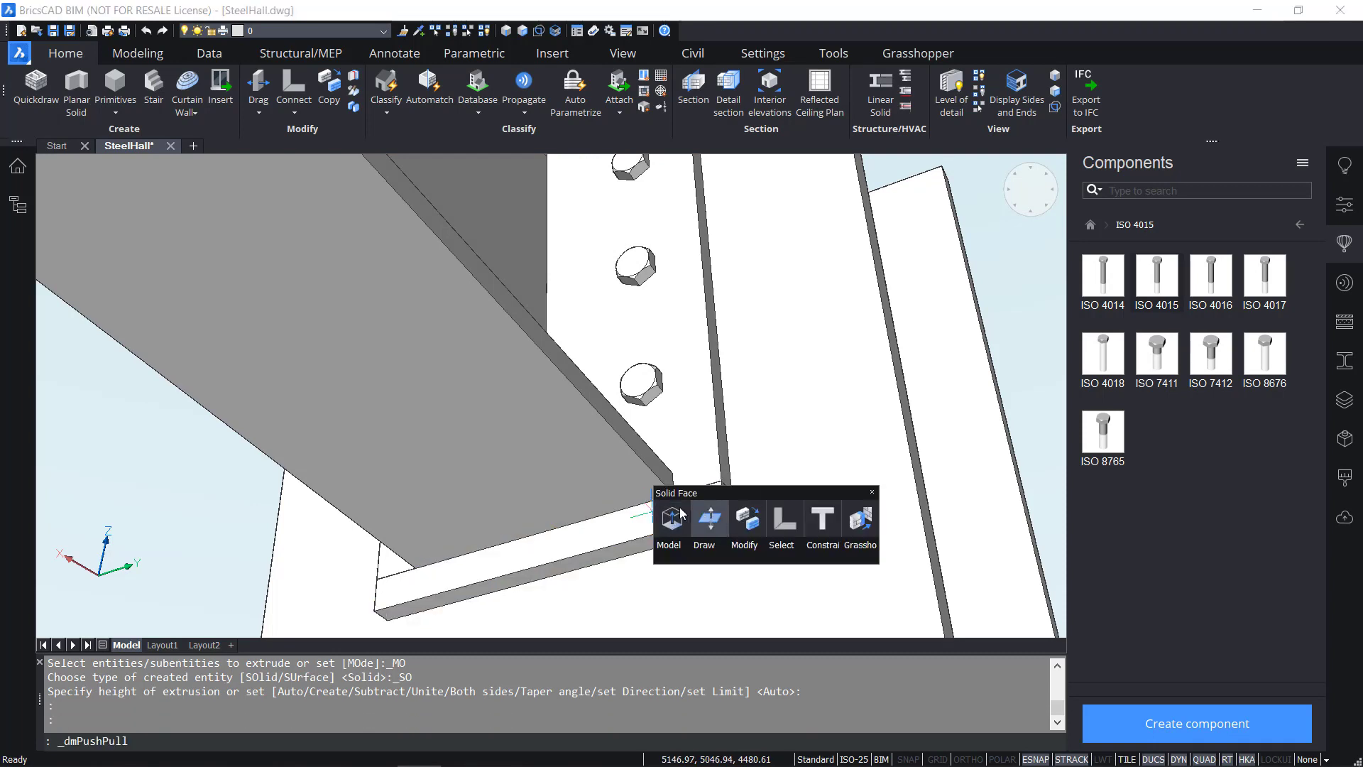
# Push/pull the new bottom solid's front face outward by 40 mm beneath the beam's lower flange
pyautogui.click(672, 517)
pyautogui.write('40')
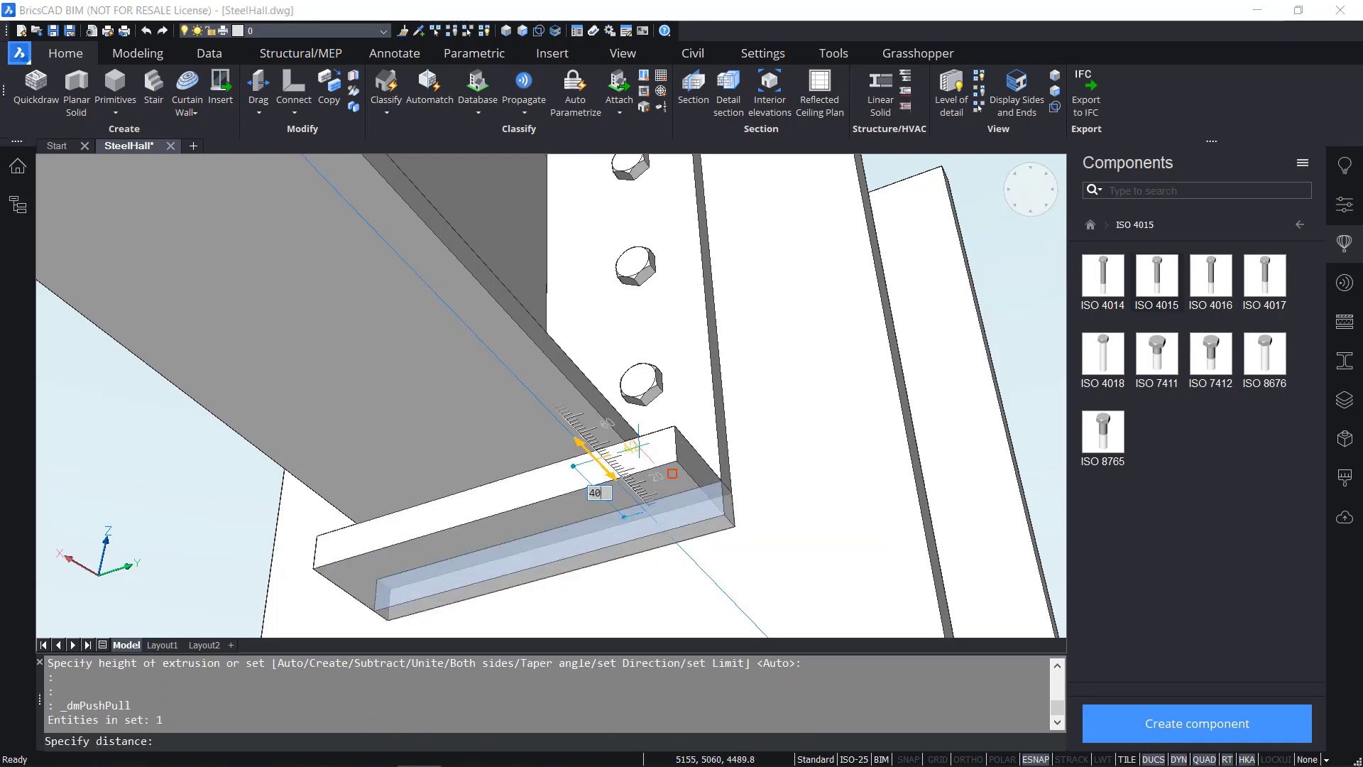
pyautogui.press('Return')
# Classify the end plate and the bottom support solid beneath the beam's lower flange together as Plate
pyautogui.moveTo(646, 454)
pyautogui.keyDown('shift'); pyautogui.mouseDown(button='middle')
pyautogui.moveTo(659, 449)
pyautogui.moveTo(615, 557)
pyautogui.moveTo(641, 430)
pyautogui.mouseUp(button='middle'); pyautogui.keyUp('shift')
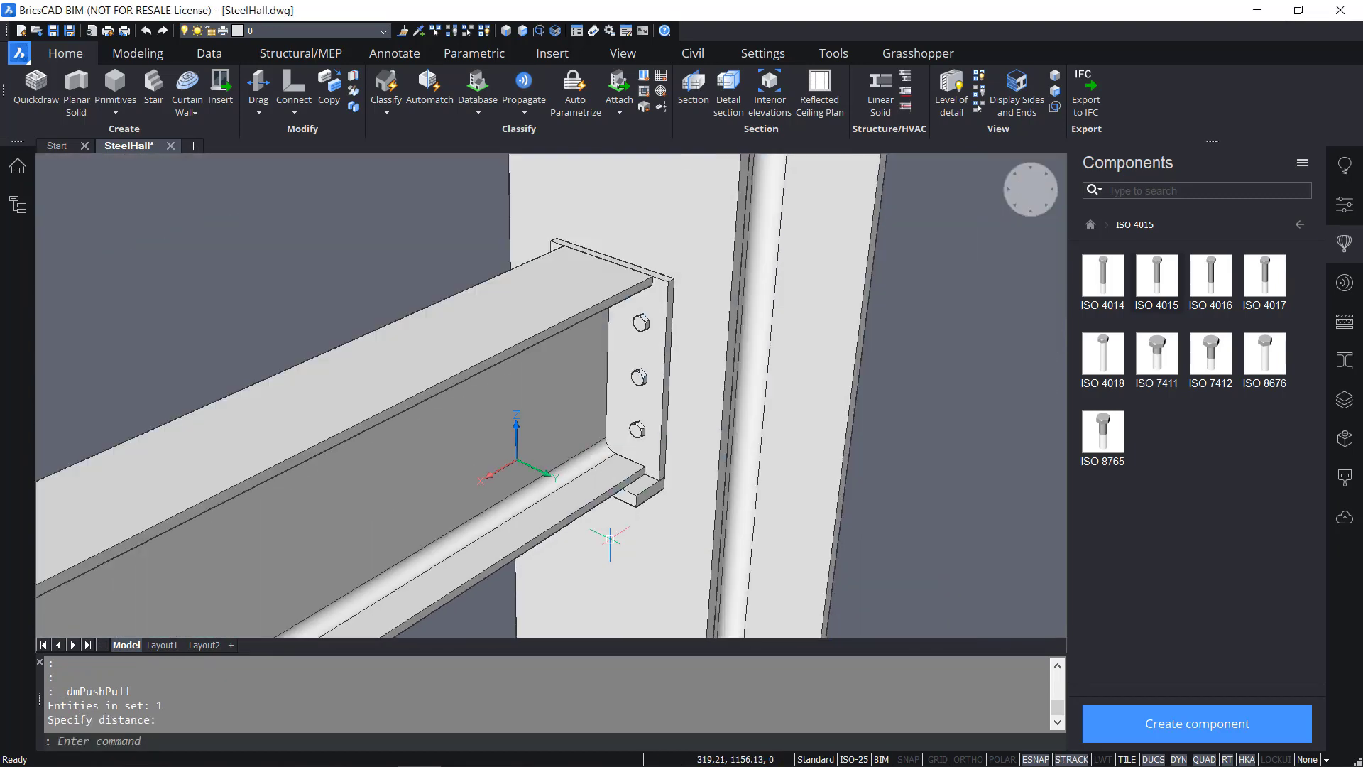
pyautogui.scroll(2, 642, 431)
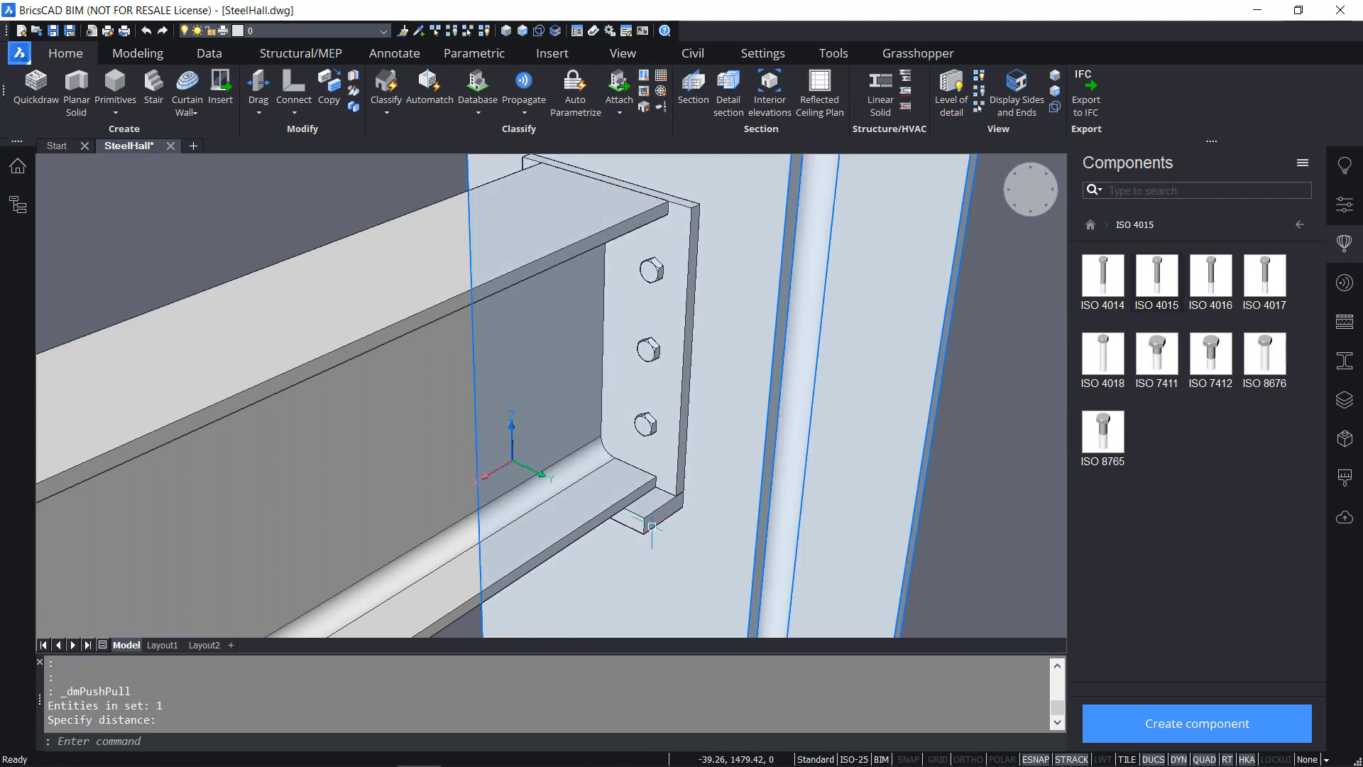
pyautogui.click(638, 508)
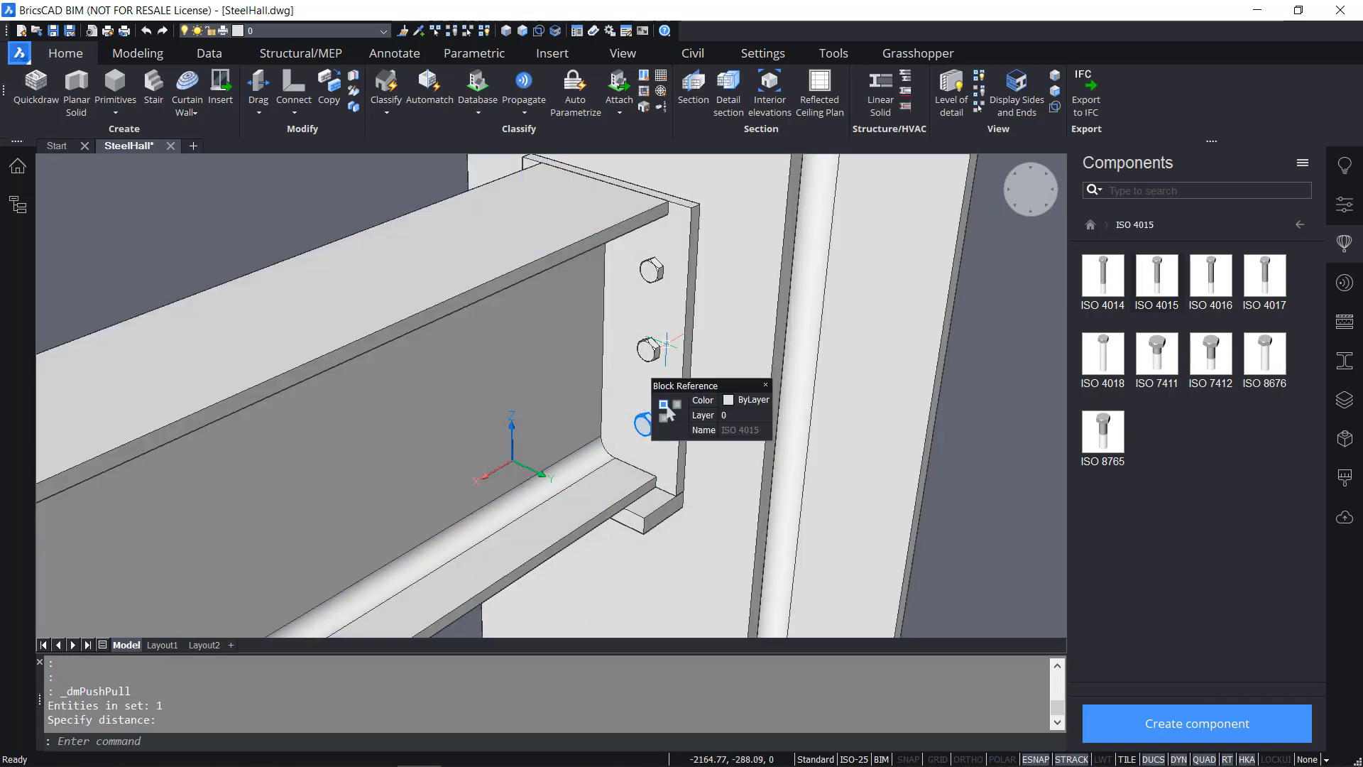
pyautogui.moveTo(643, 428)
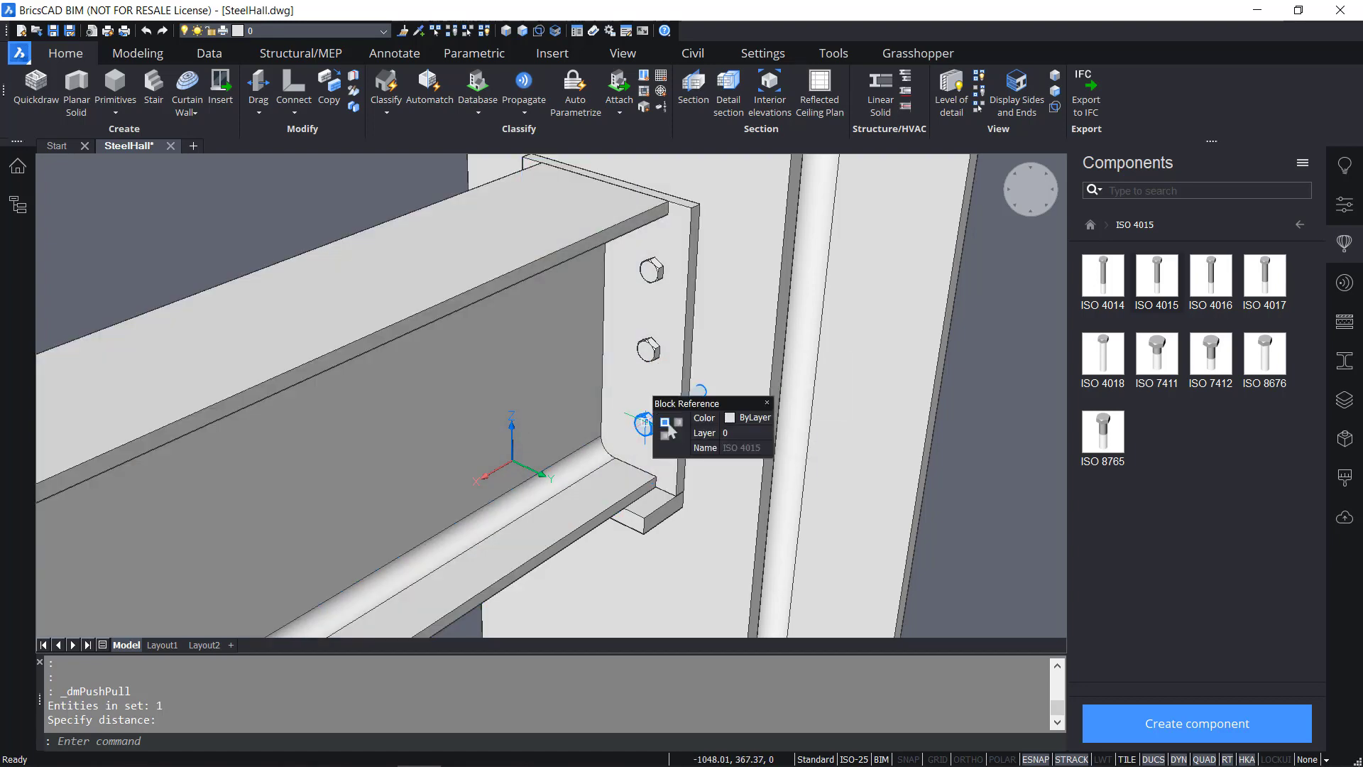
pyautogui.click(642, 522)
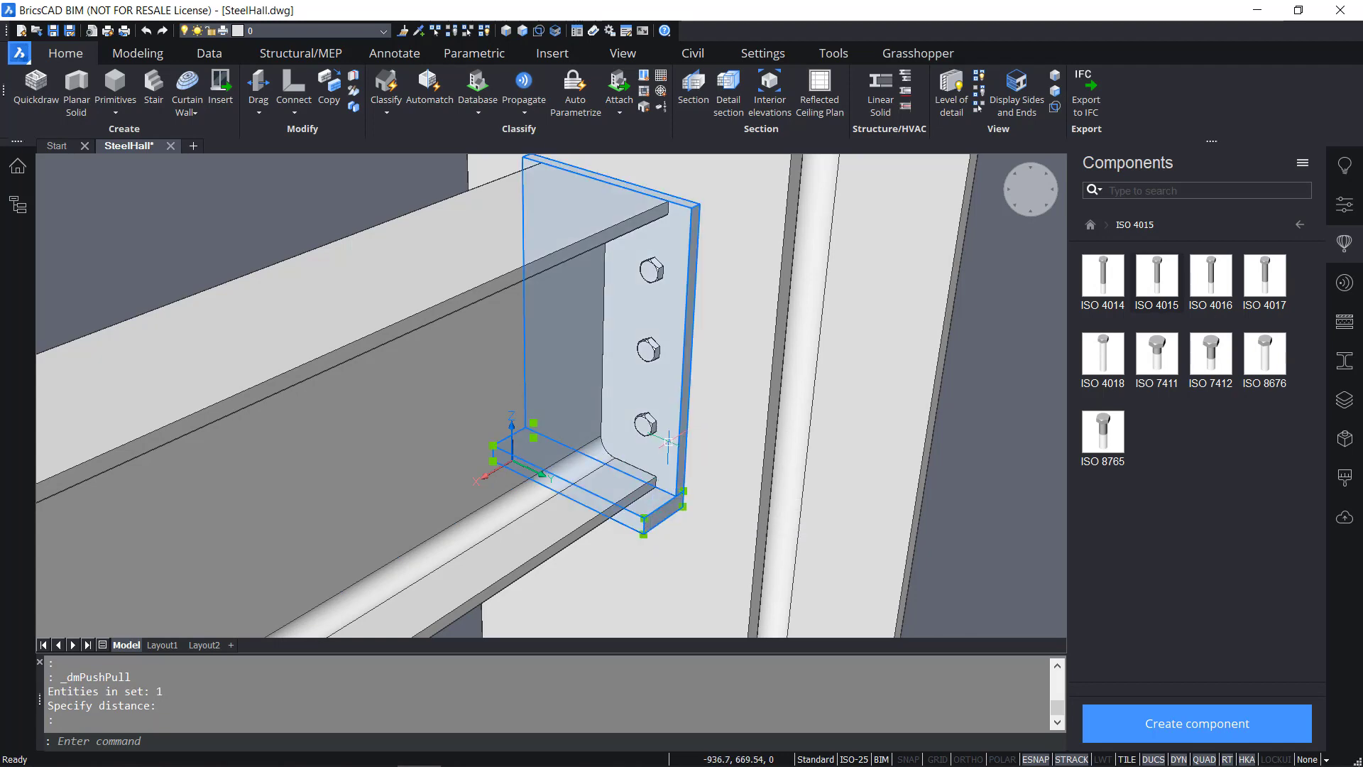
pyautogui.click(670, 443)
pyautogui.scroll(-2, 787, 477)
pyautogui.moveTo(784, 480); pyautogui.dragTo(592, 463, button='middle')
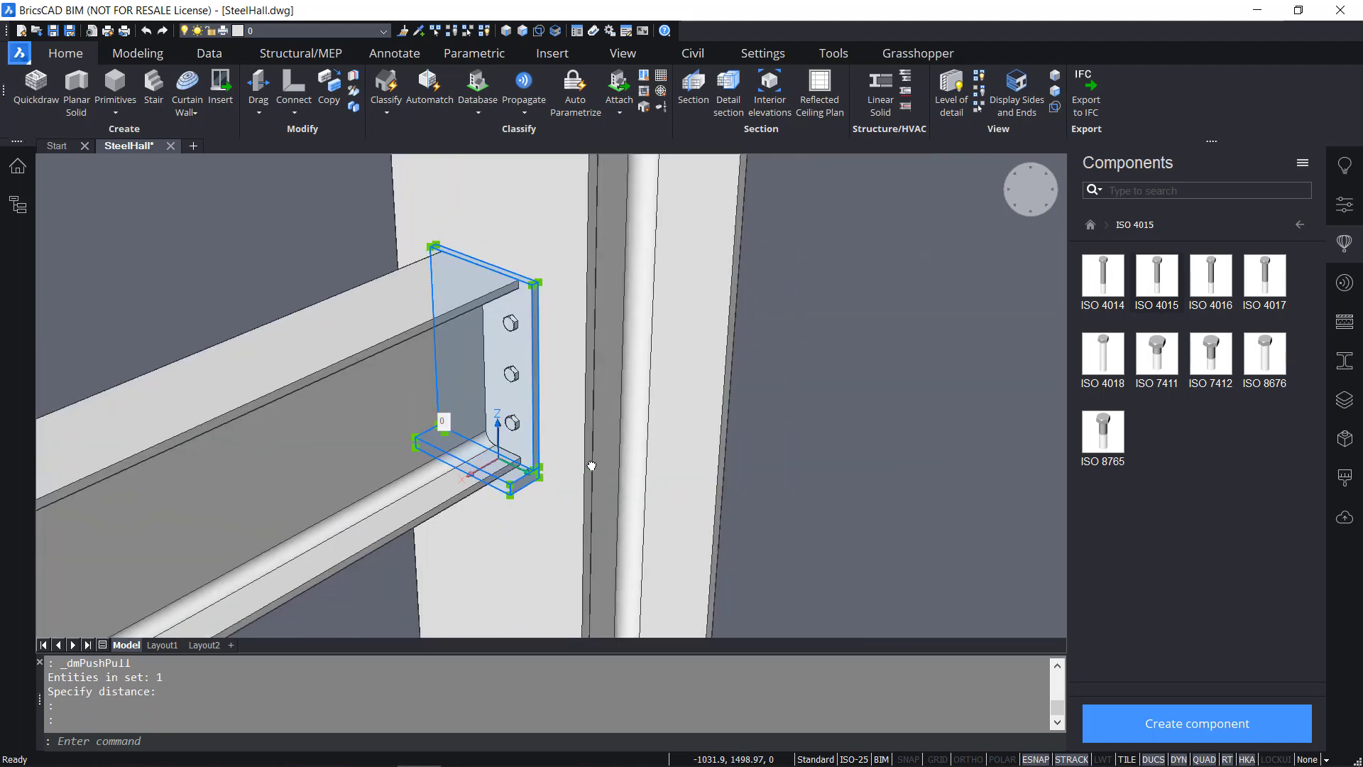
pyautogui.moveTo(762, 415)
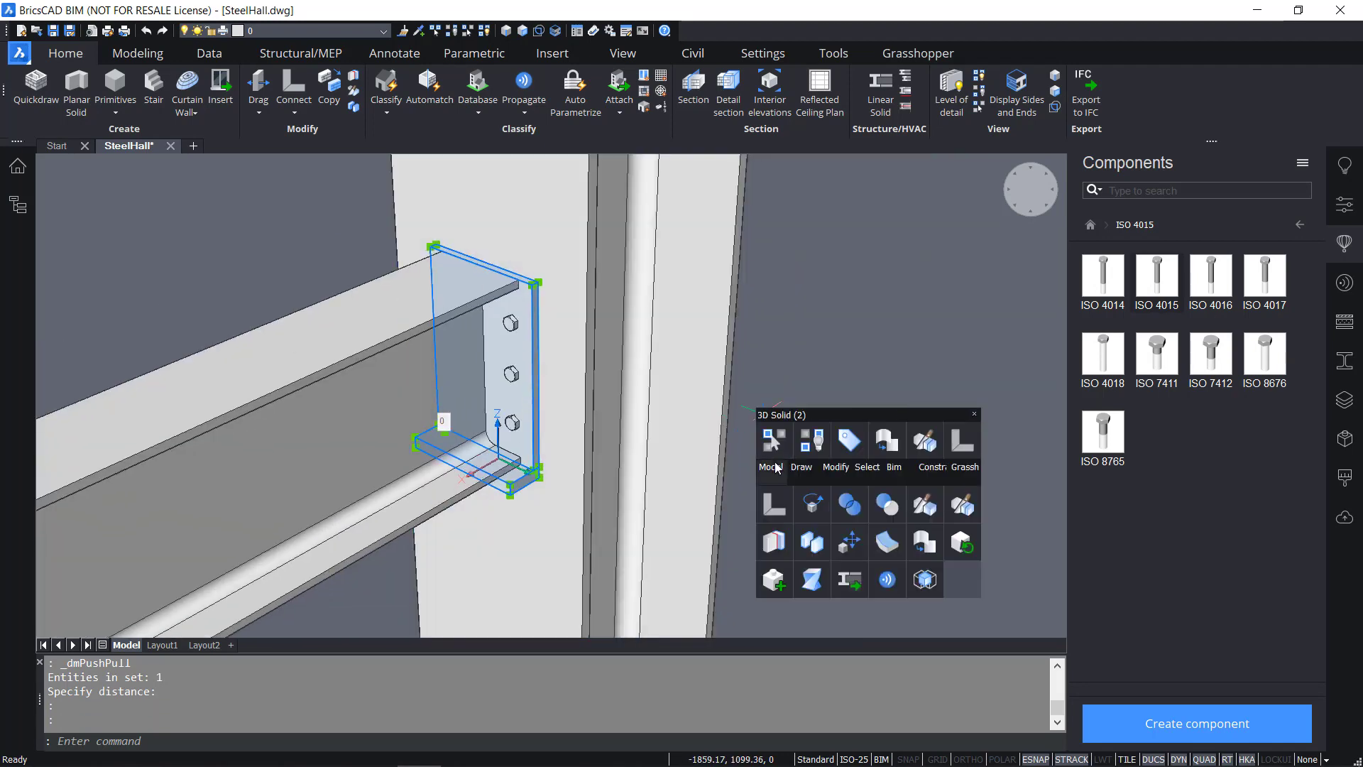
pyautogui.moveTo(896, 472)
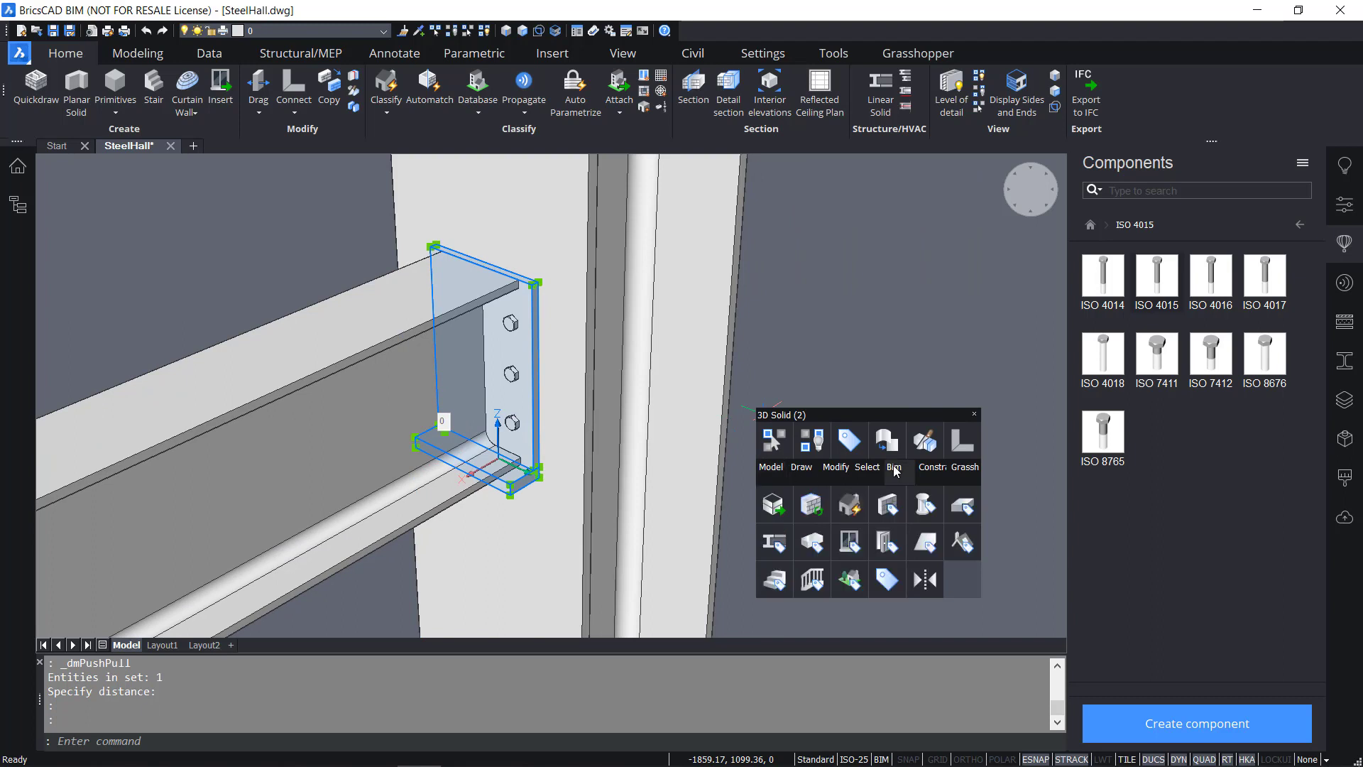
pyautogui.click(888, 589)
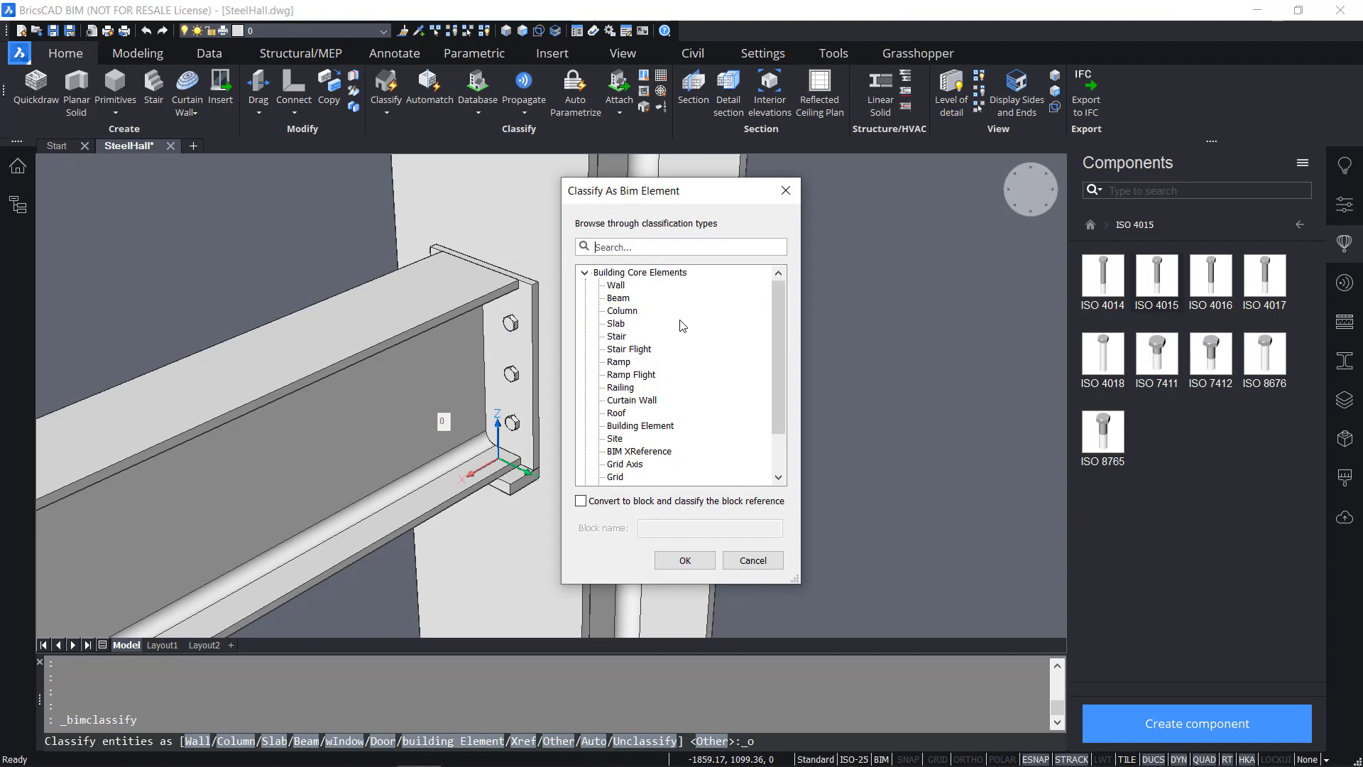
pyautogui.write('plate')
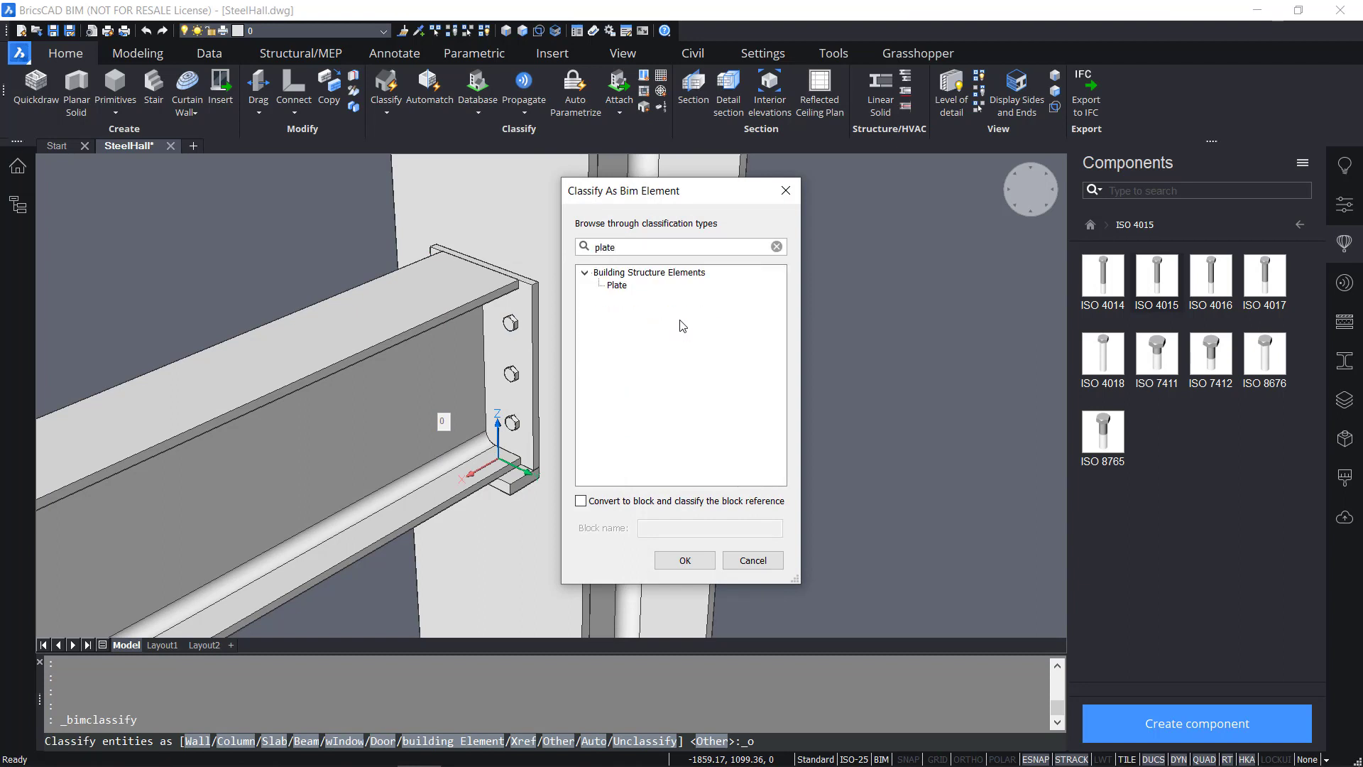
pyautogui.click(616, 287)
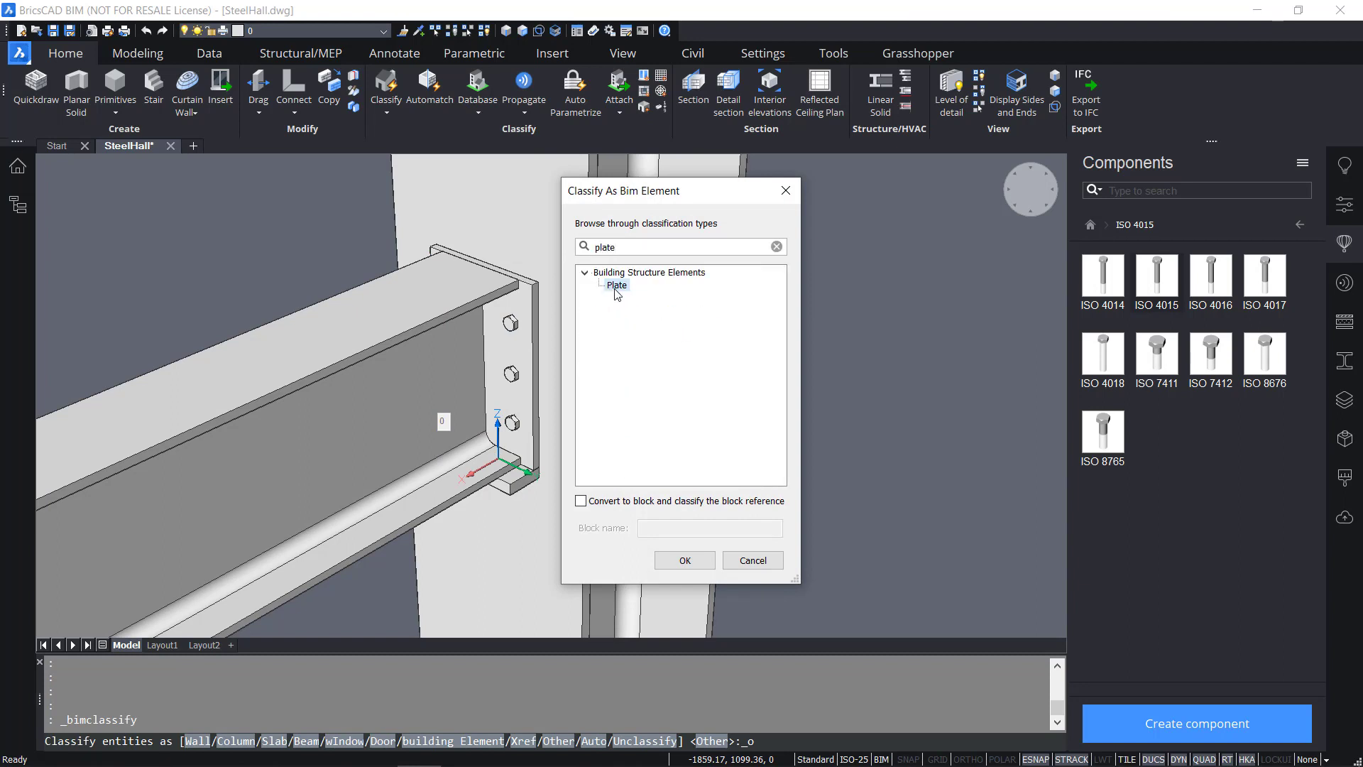
pyautogui.click(685, 560)
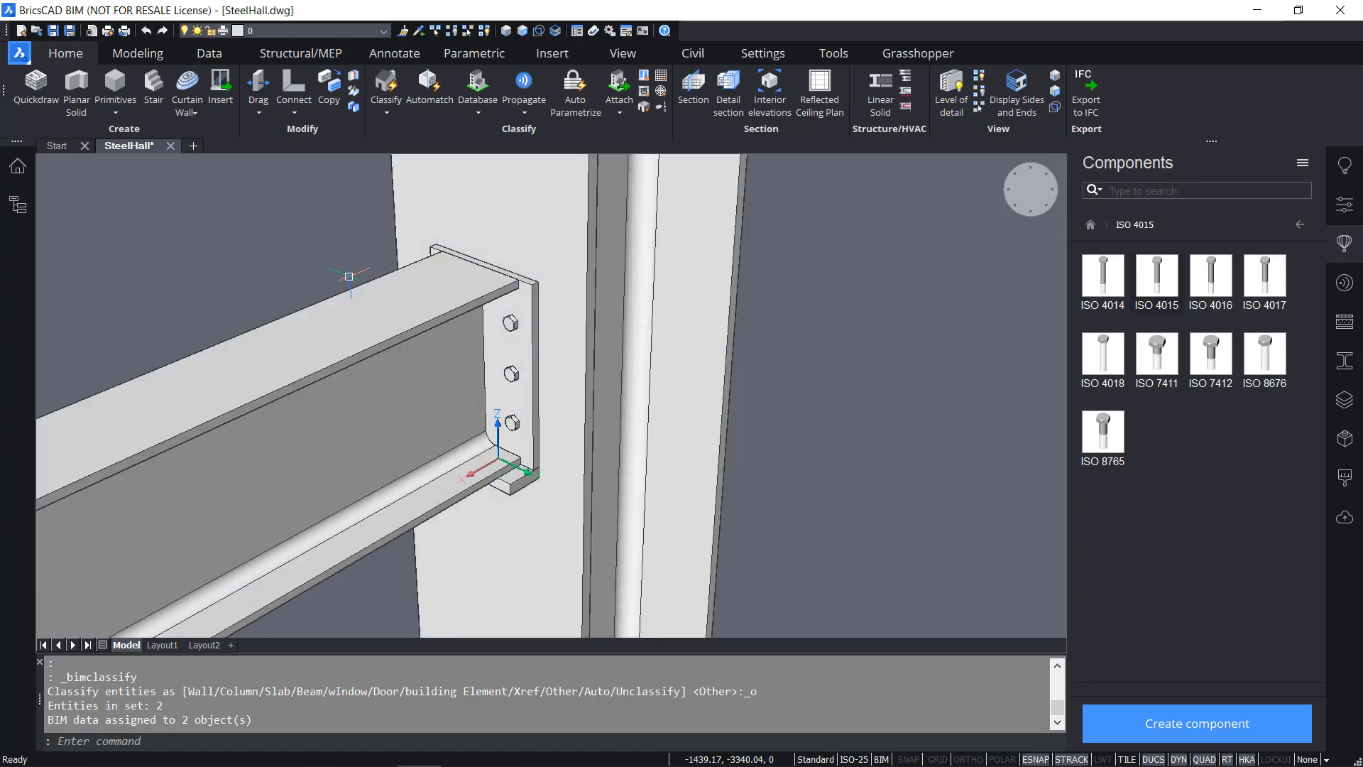
# Select all unclassified bolt block references through the structure tree, classify them as Mechanical Fastener, and expand the Building Elements group
pyautogui.click(20, 213)
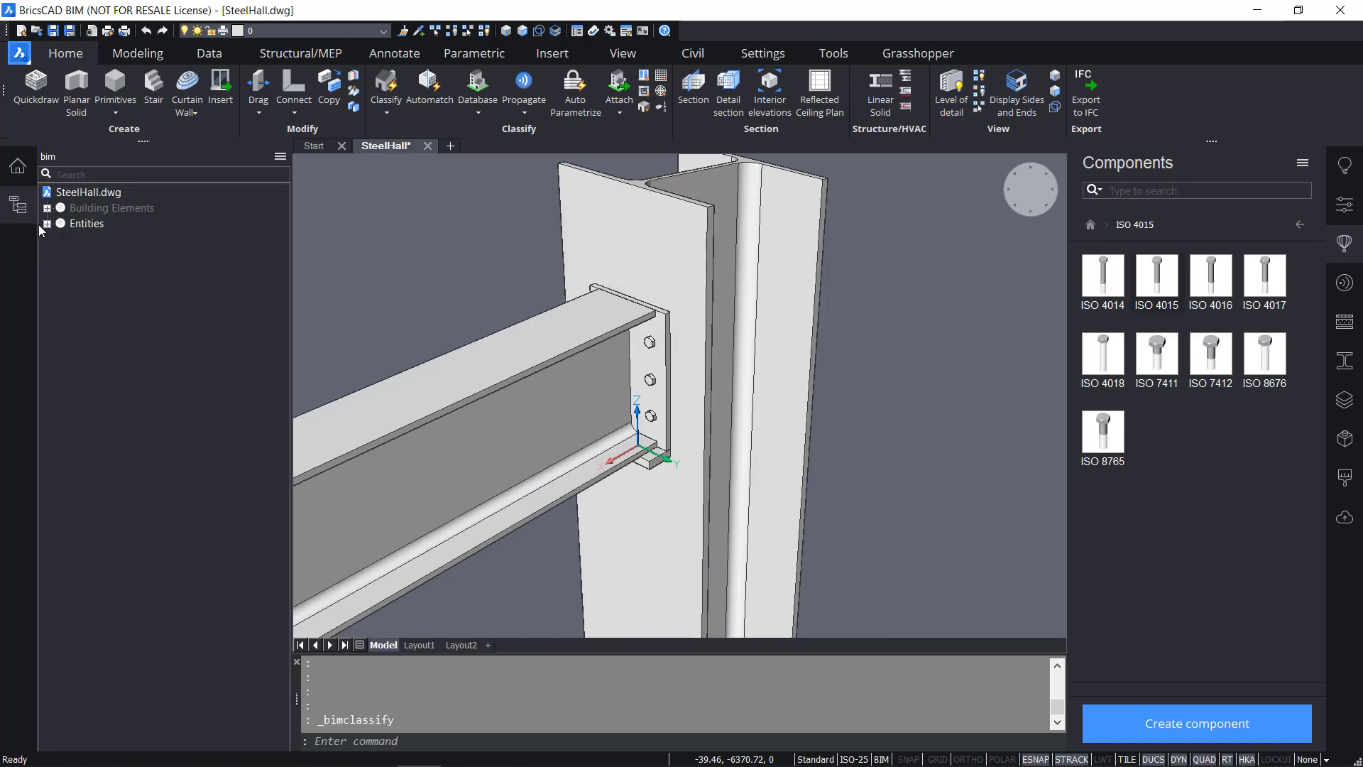
pyautogui.click(47, 223)
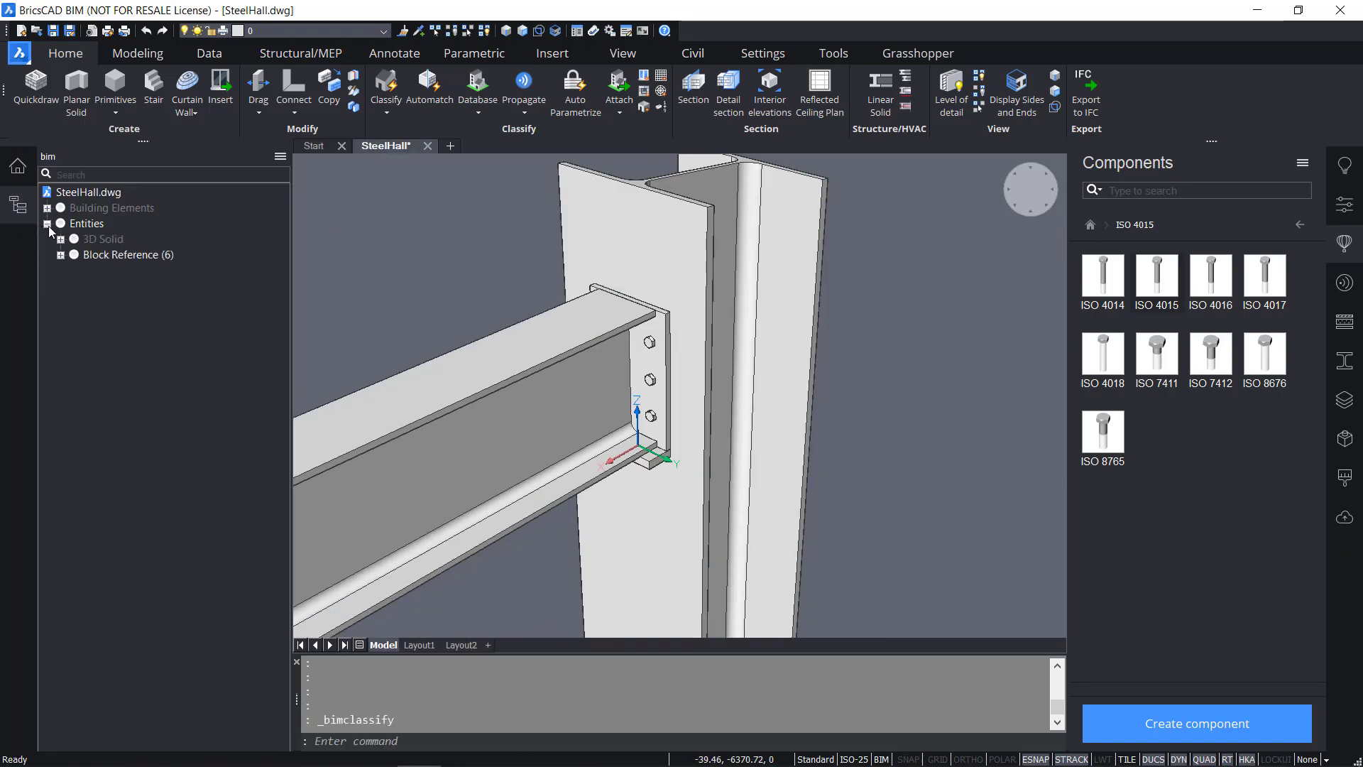
pyautogui.click(100, 256)
pyautogui.scroll(2, 676, 400)
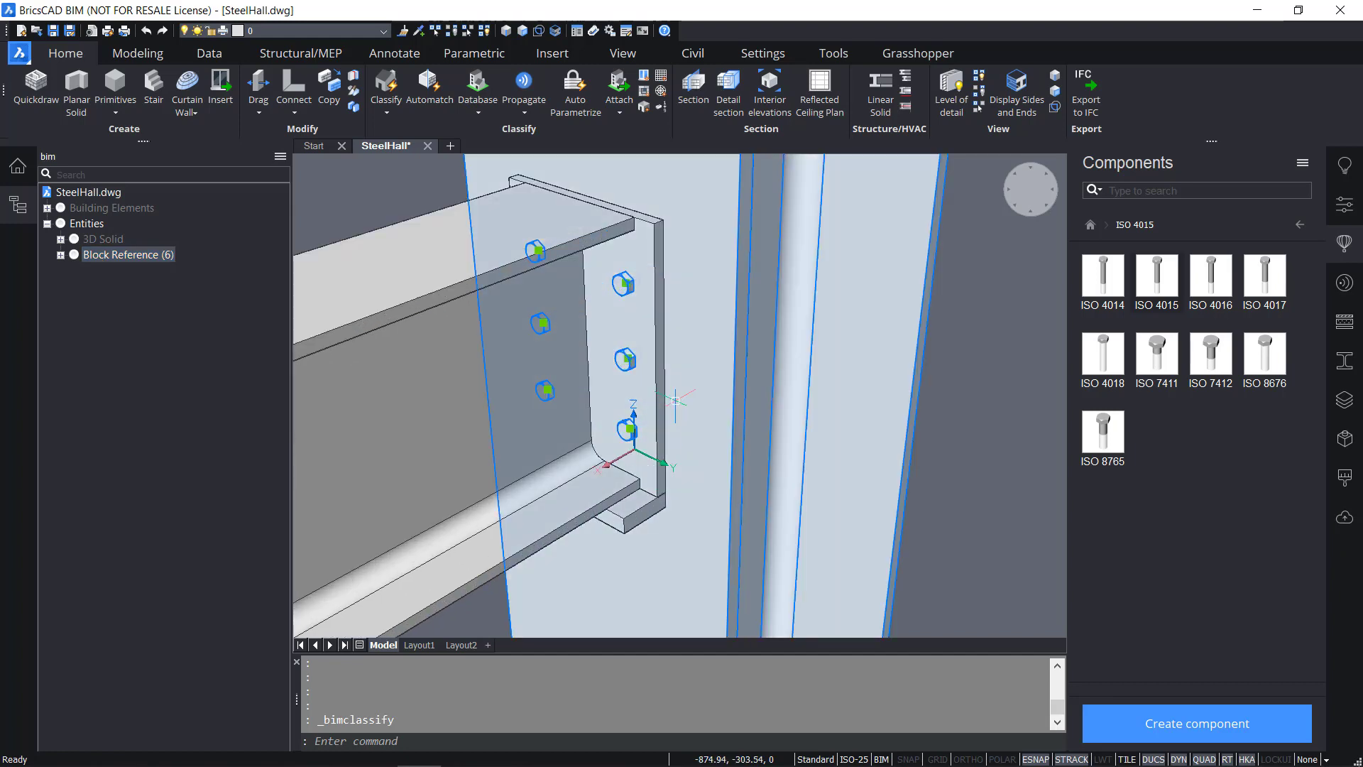
pyautogui.rightClick(916, 384)
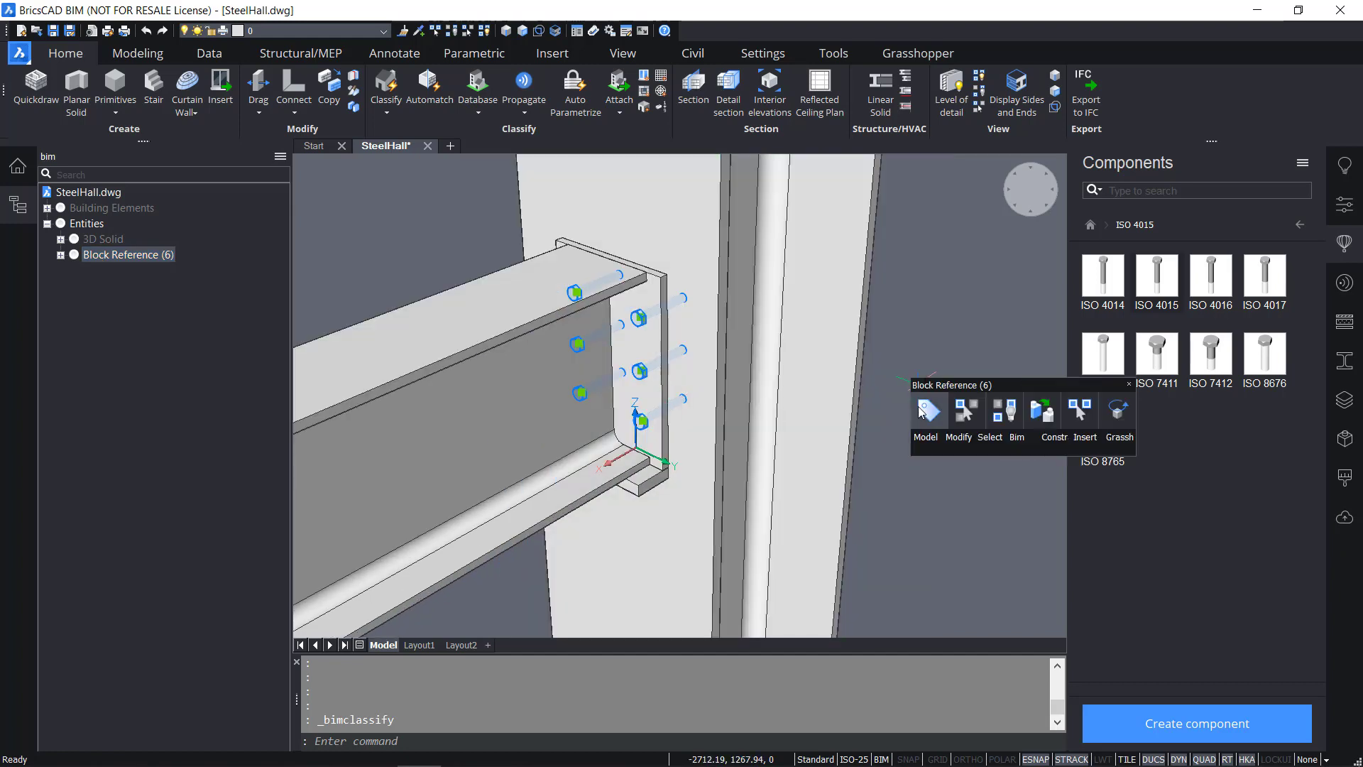
pyautogui.click(920, 412)
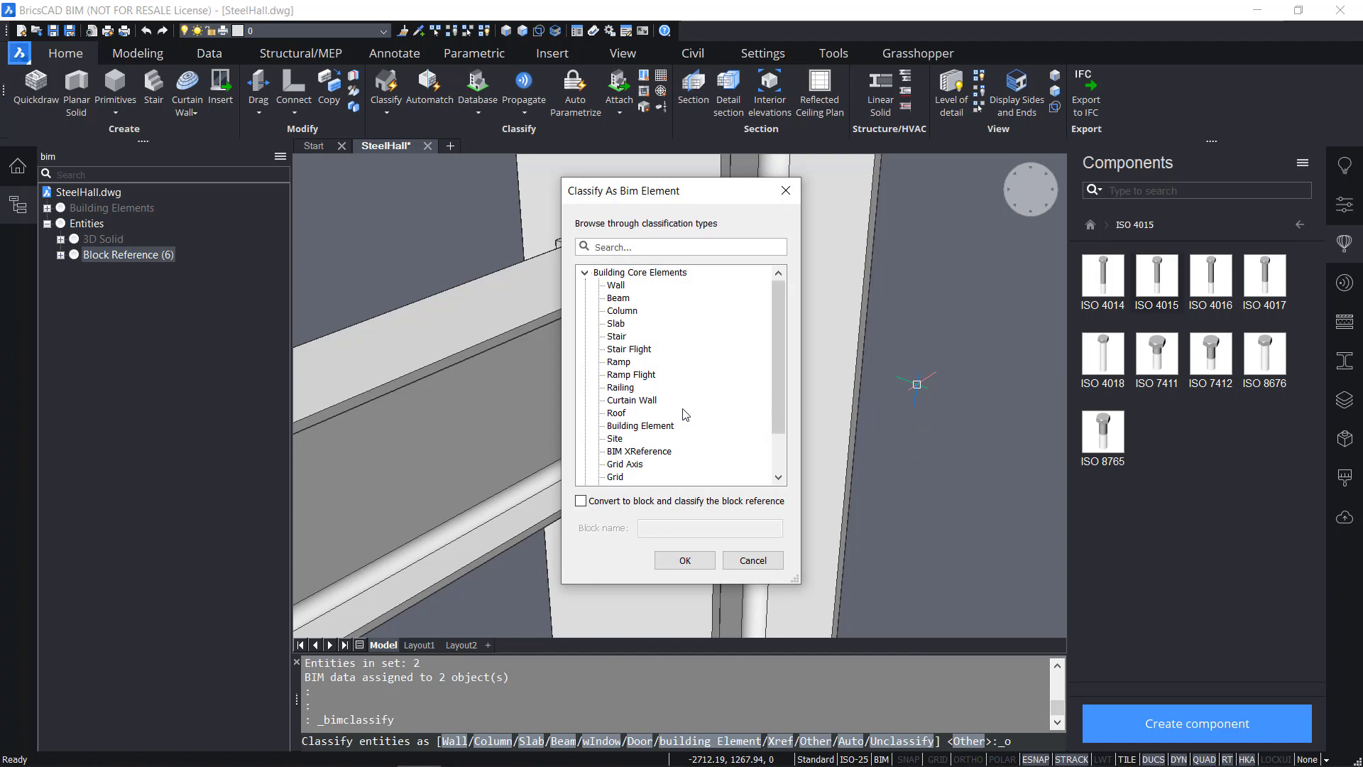
pyautogui.scroll(-1, 686, 414)
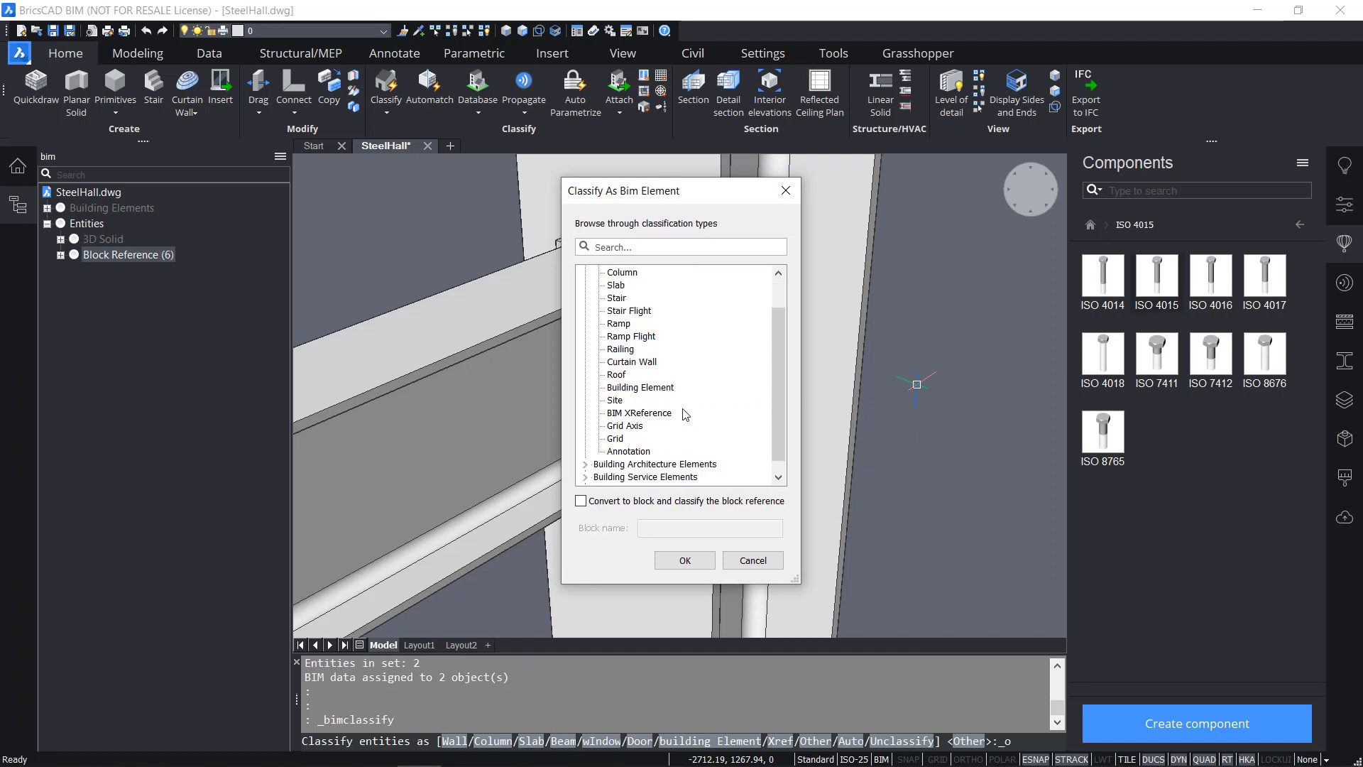
pyautogui.scroll(-1, 644, 388)
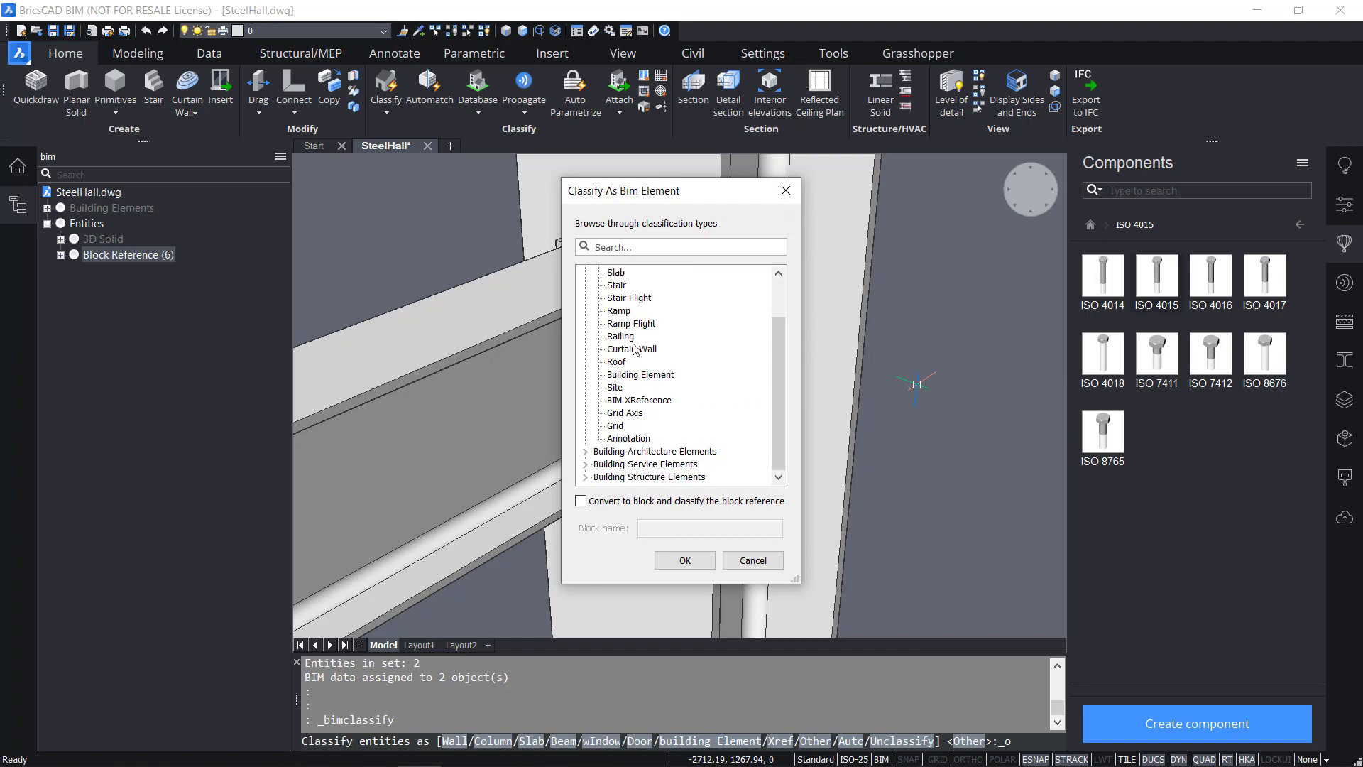
pyautogui.click(621, 245)
pyautogui.write('fast')
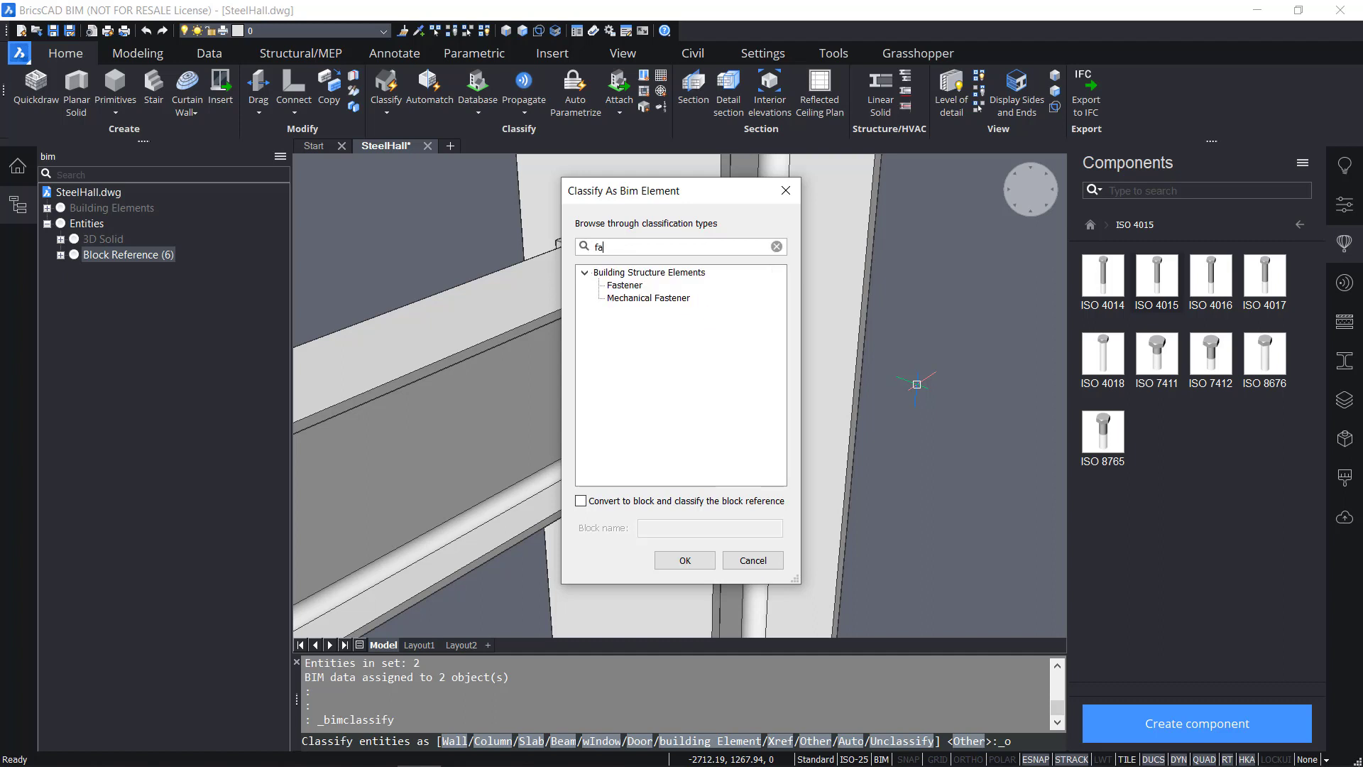
pyautogui.click(621, 302)
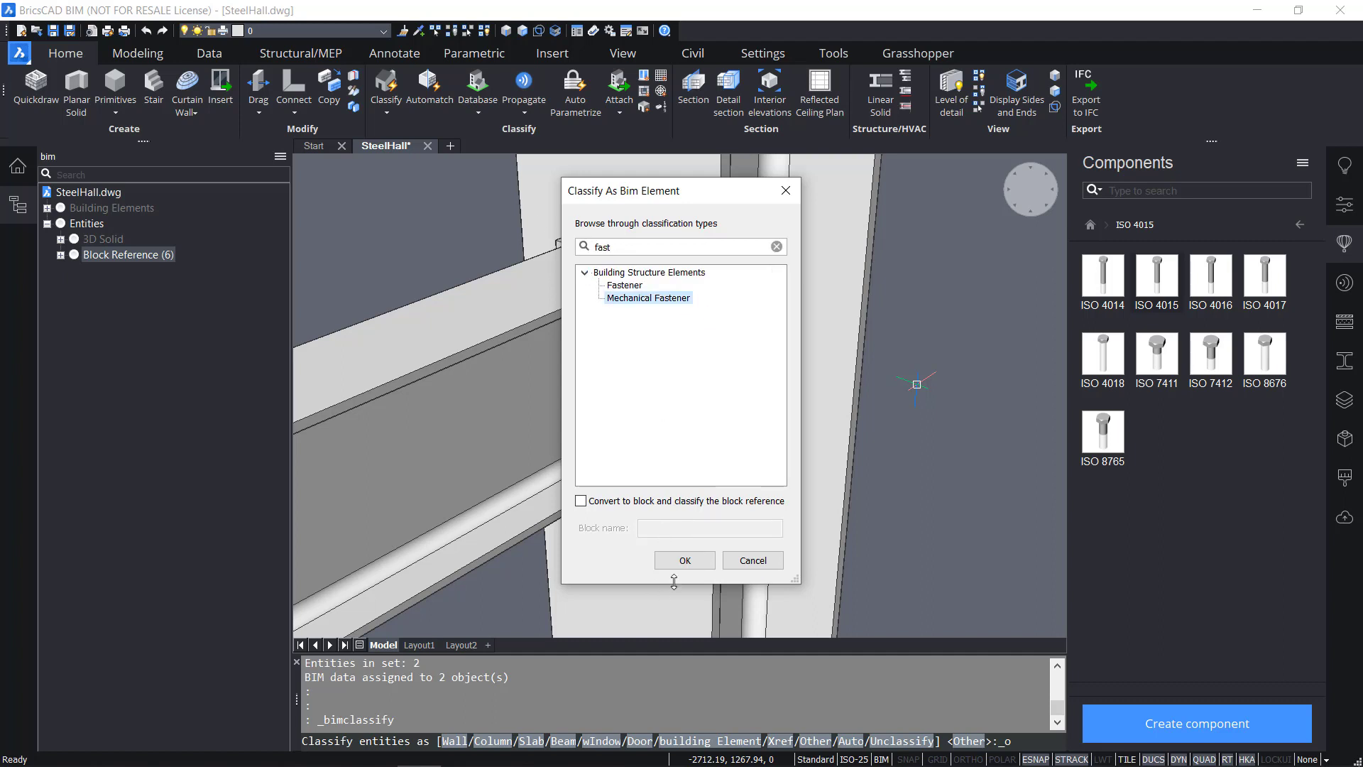
pyautogui.click(686, 560)
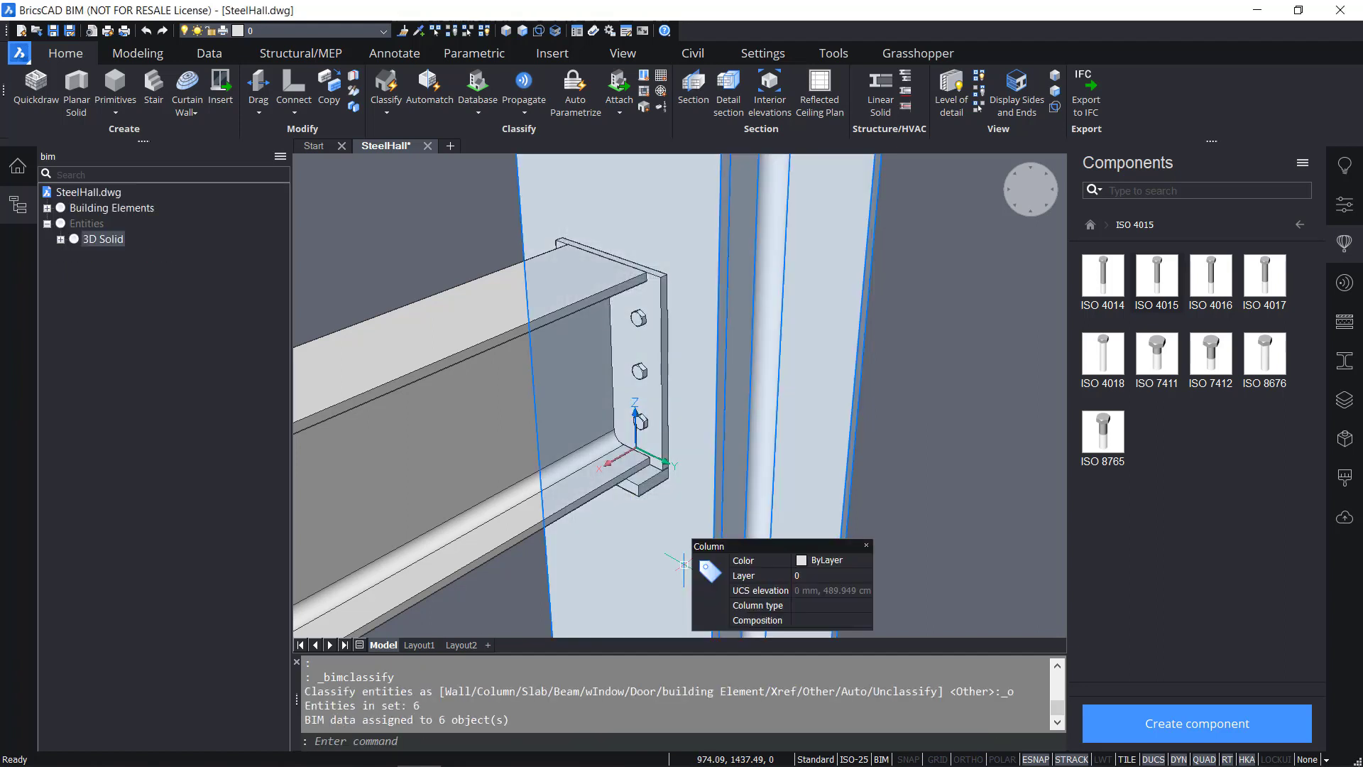
pyautogui.click(50, 219)
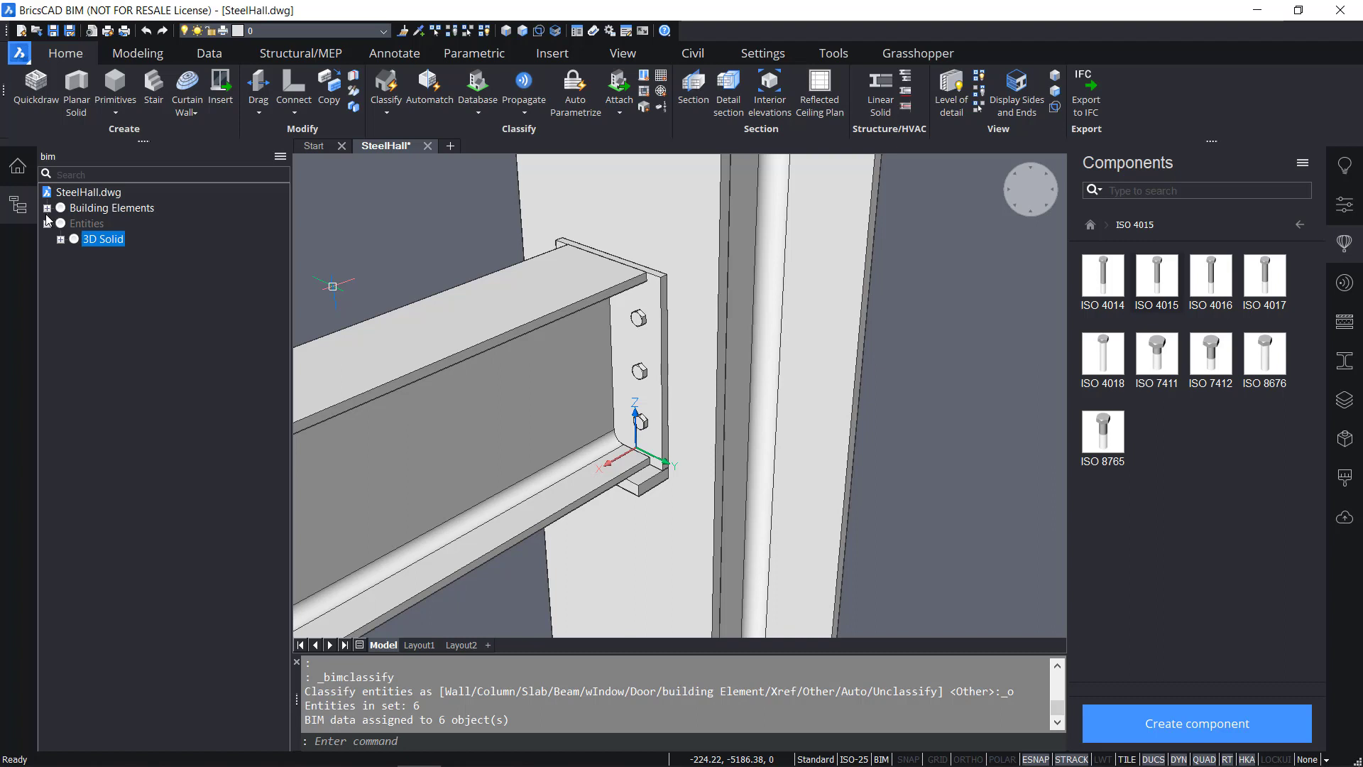
pyautogui.click(47, 209)
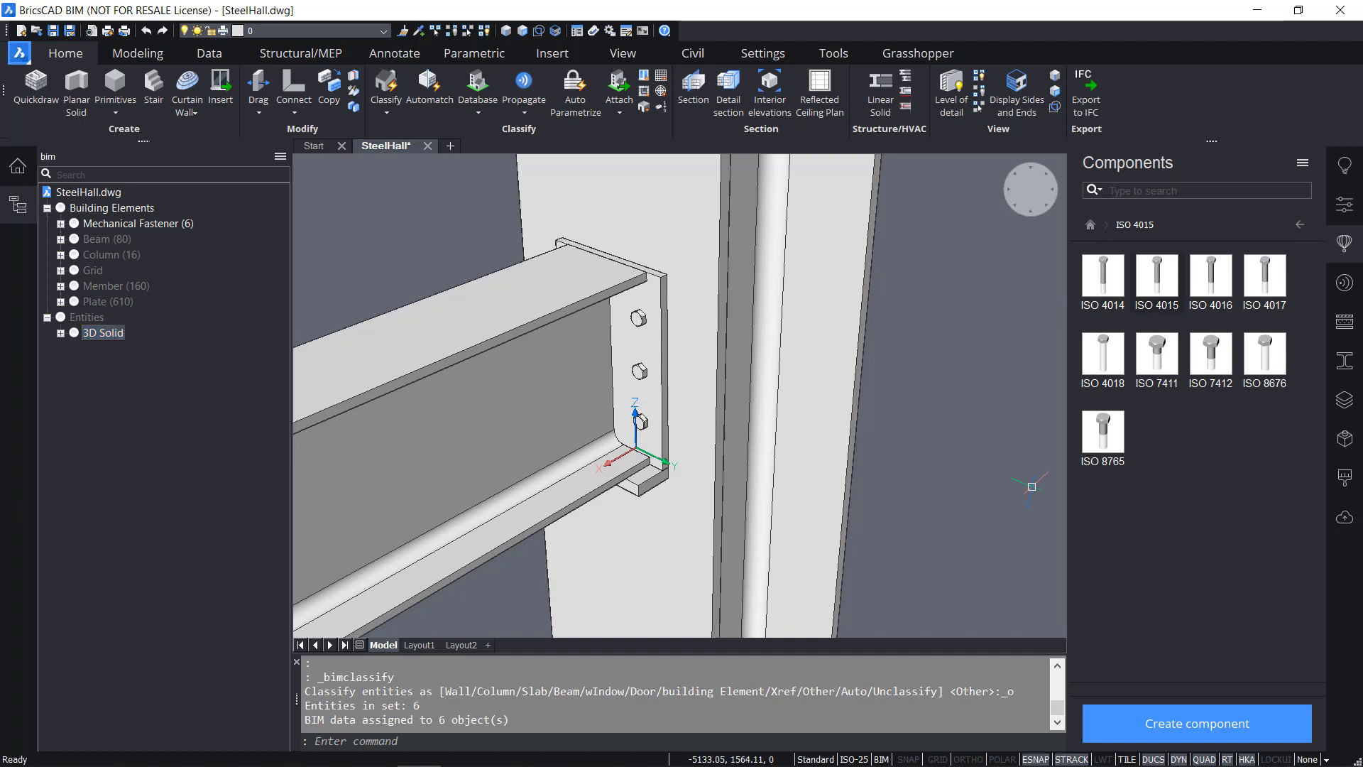
# Window-select both plates and all bolts of the connection and choose Building Element as their classification type
pyautogui.click(952, 473)
pyautogui.press('Escape')
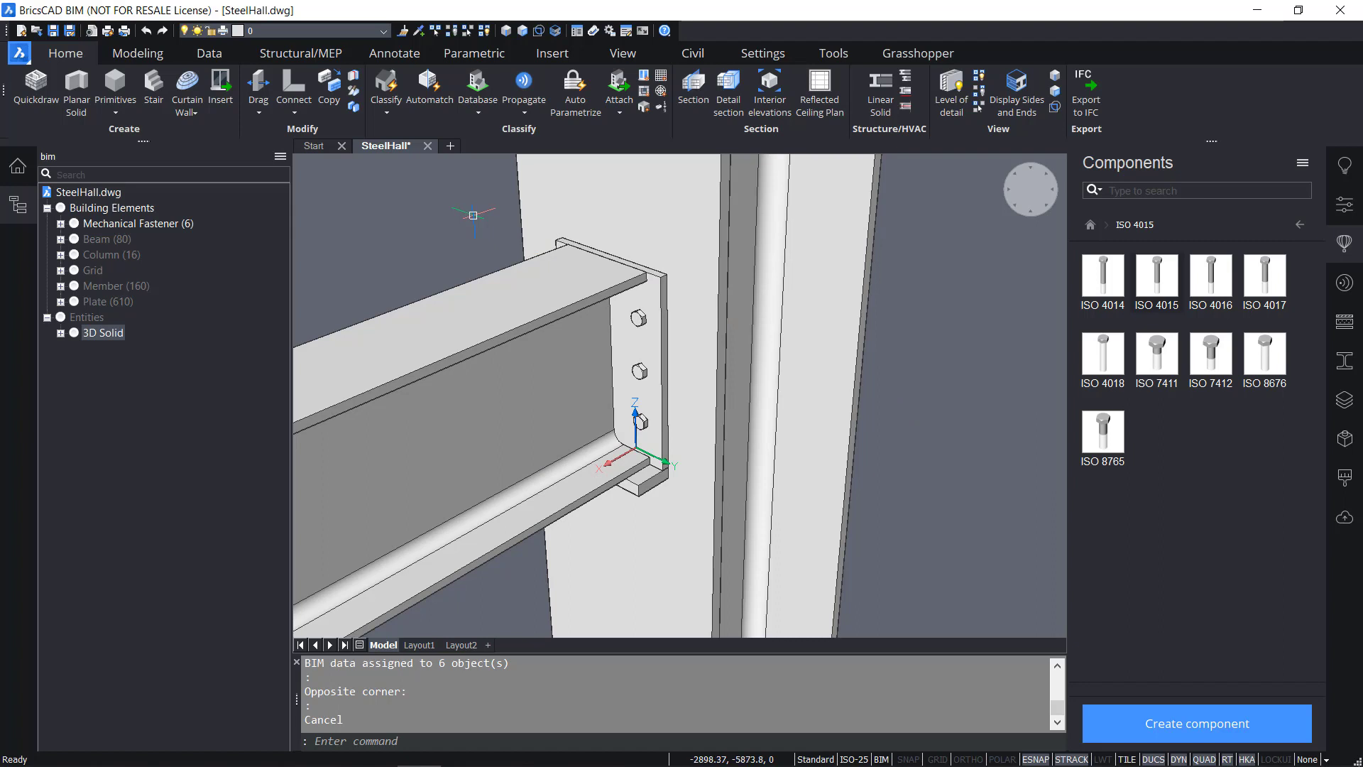
pyautogui.click(473, 214)
pyautogui.click(937, 547)
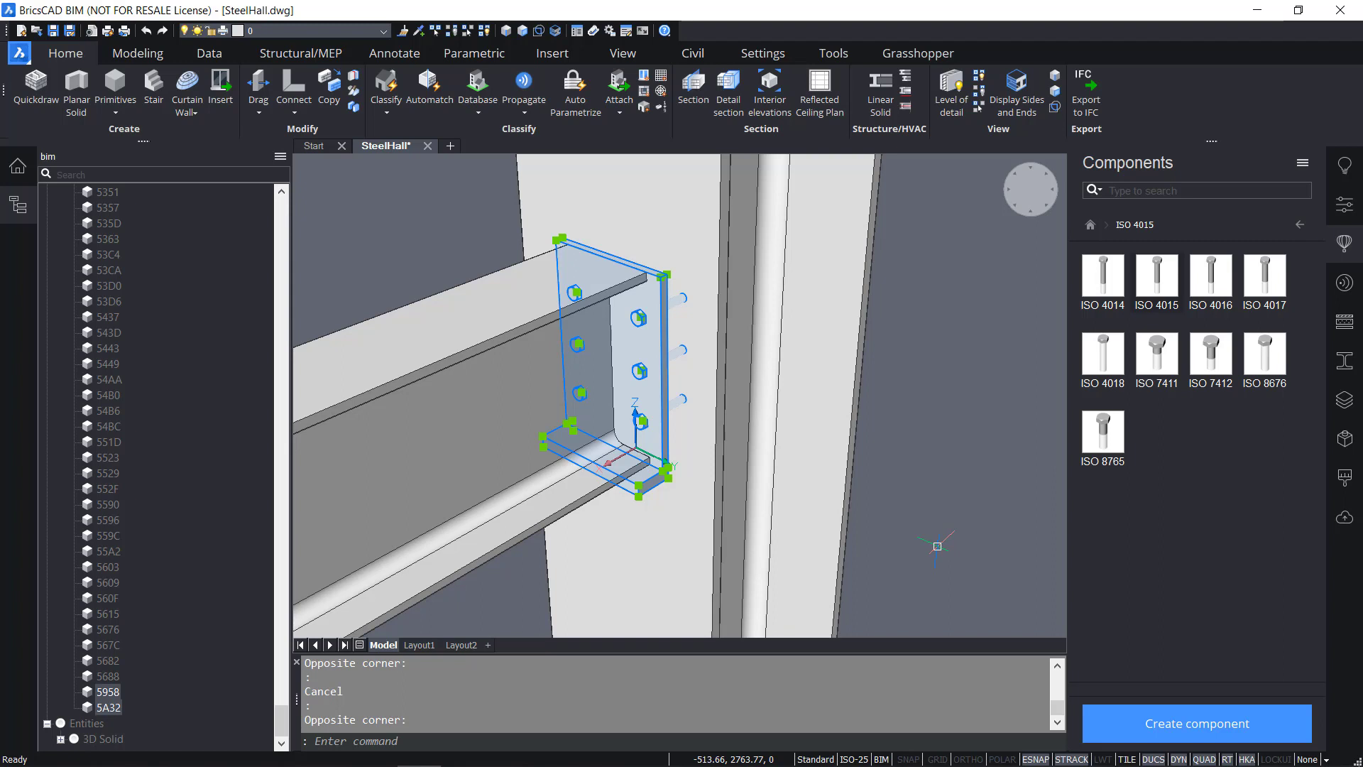
pyautogui.moveTo(920, 490)
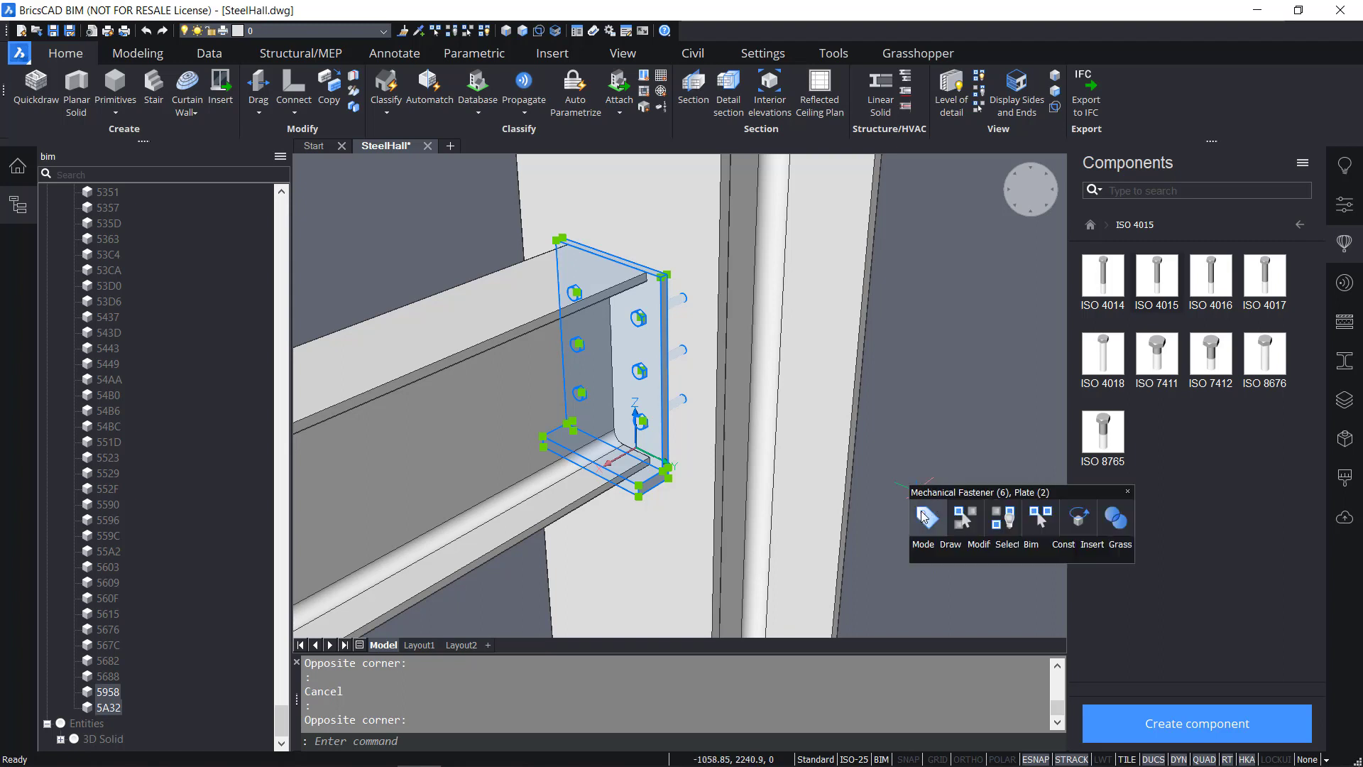
pyautogui.click(923, 516)
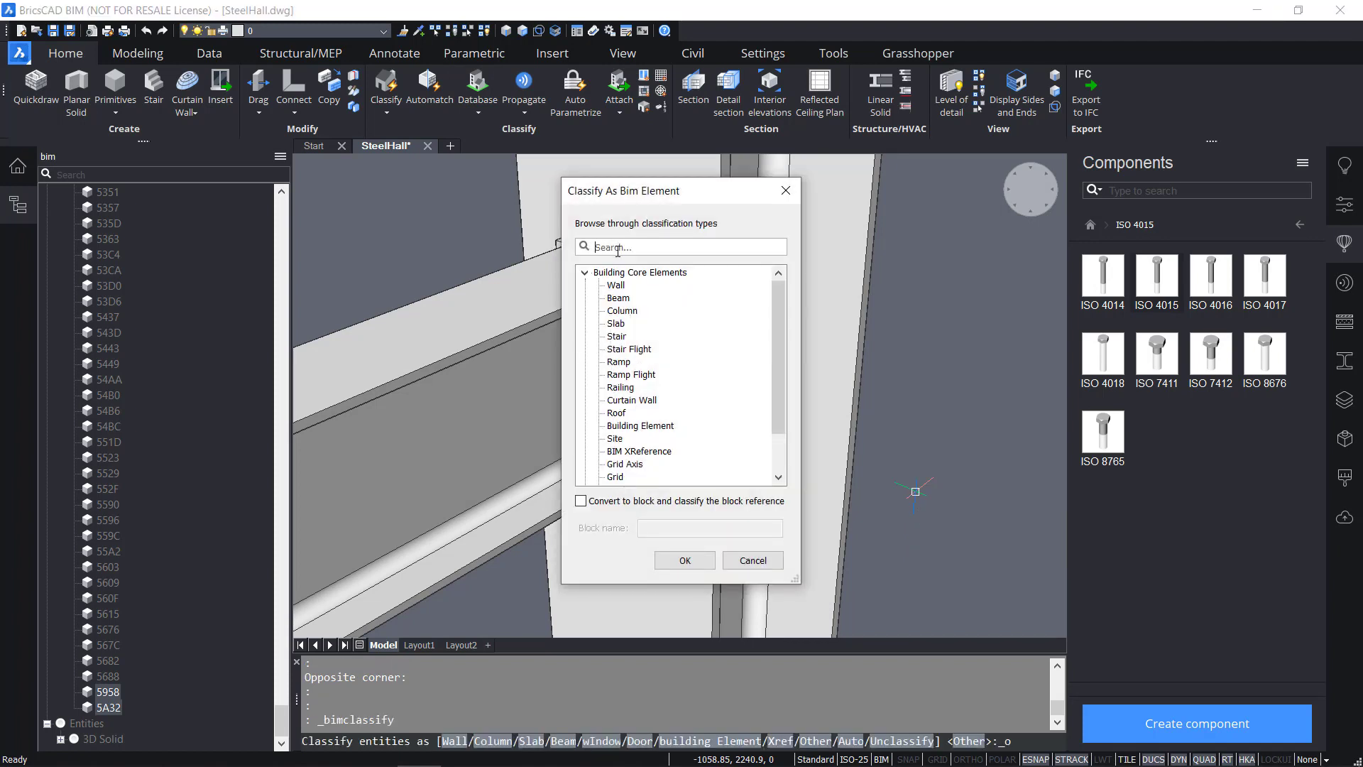
pyautogui.write('buil')
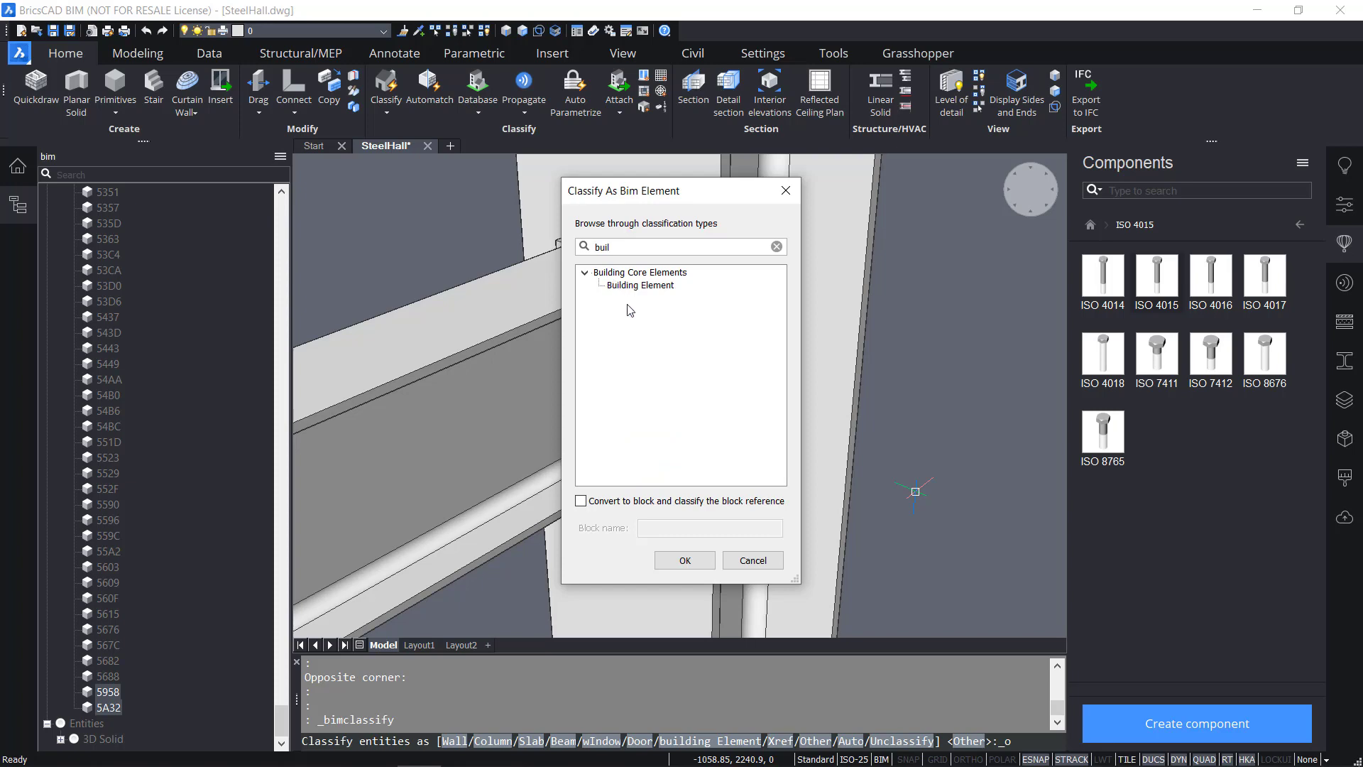
pyautogui.click(633, 288)
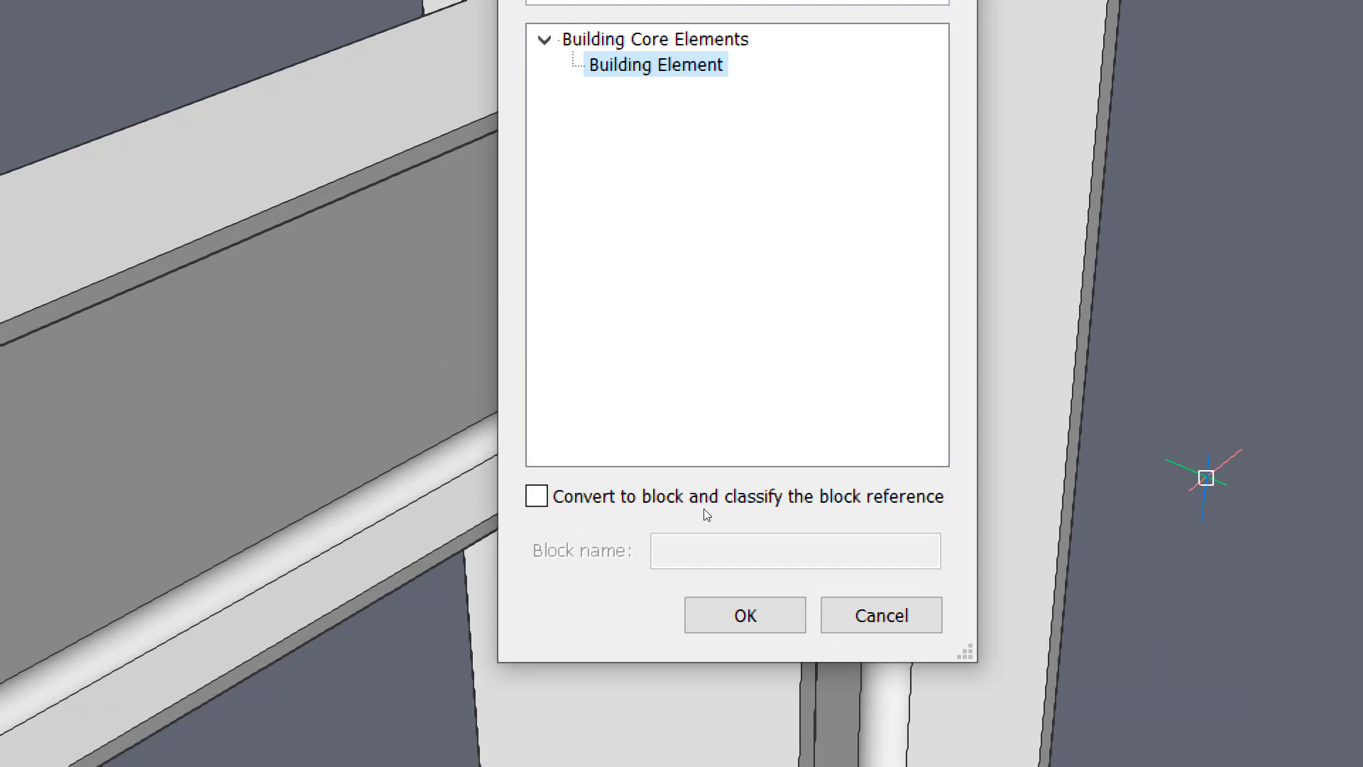
# Convert the selected connection parts to a block named BoltedPlate and classify the block reference
pyautogui.click(584, 504)
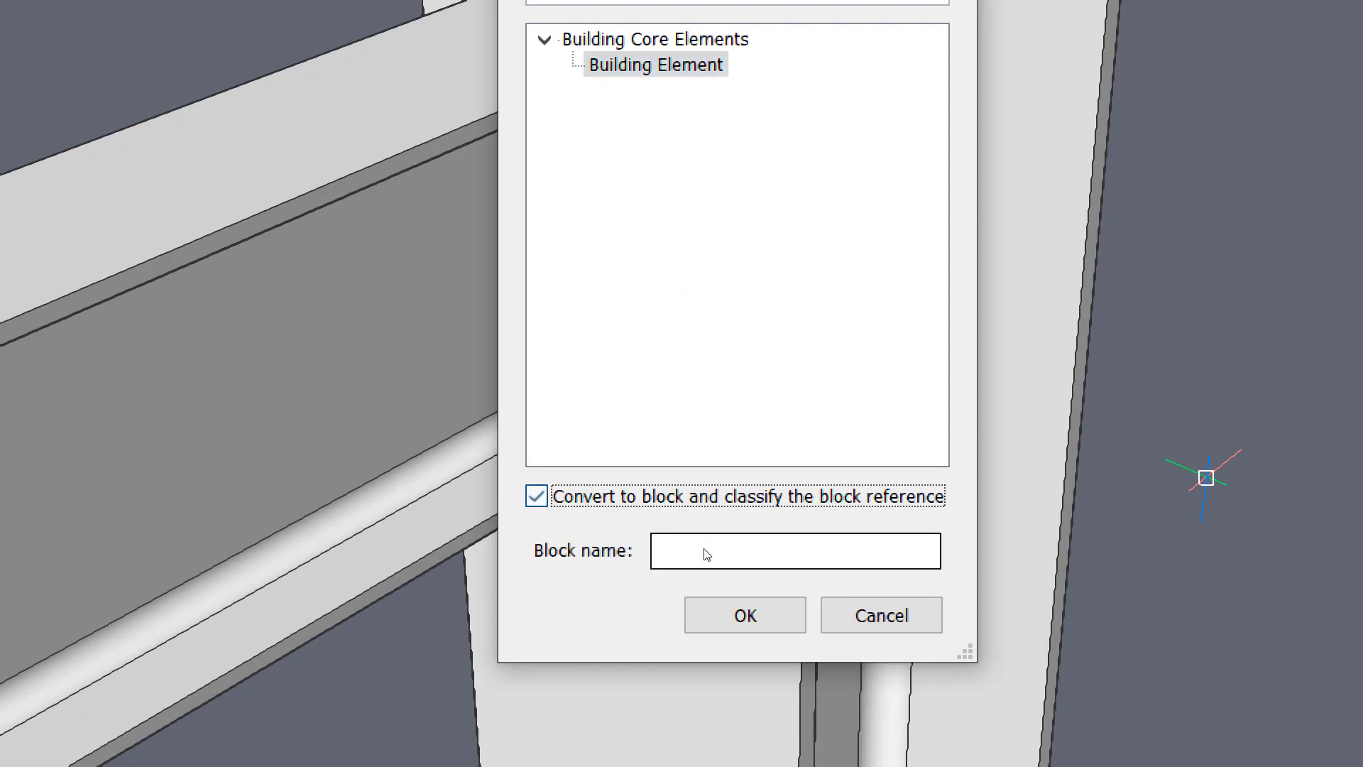
pyautogui.click(696, 551)
pyautogui.write('BoltedPl')
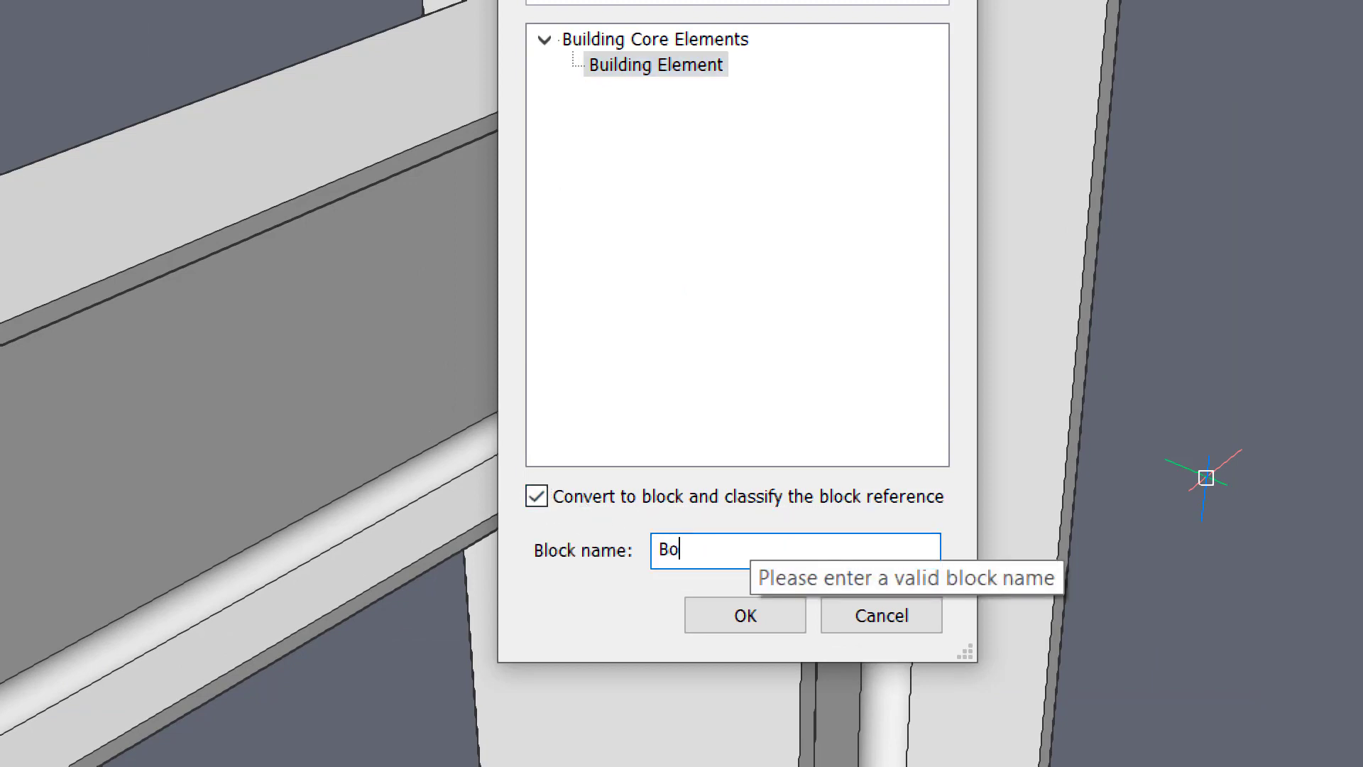
pyautogui.write('ate')
pyautogui.press('Return')
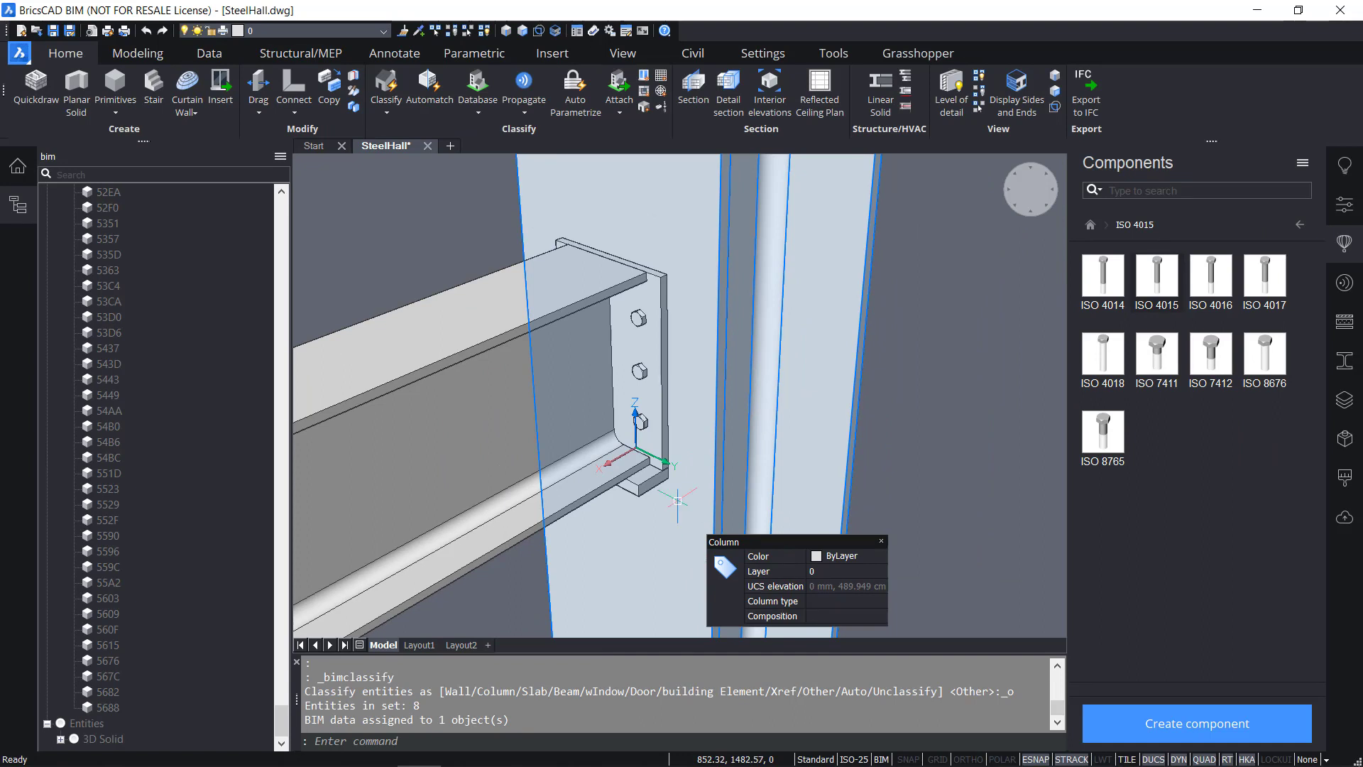
pyautogui.moveTo(651, 435)
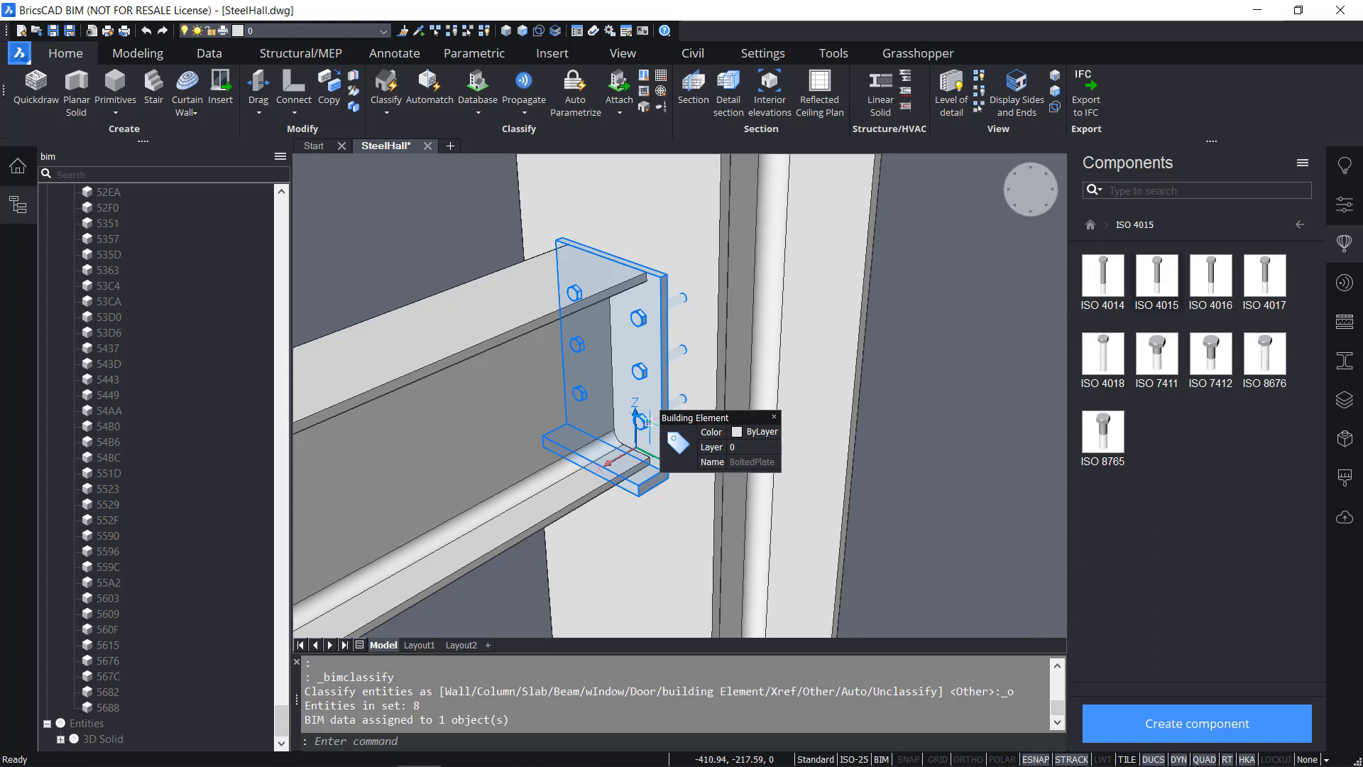
pyautogui.press('Escape')
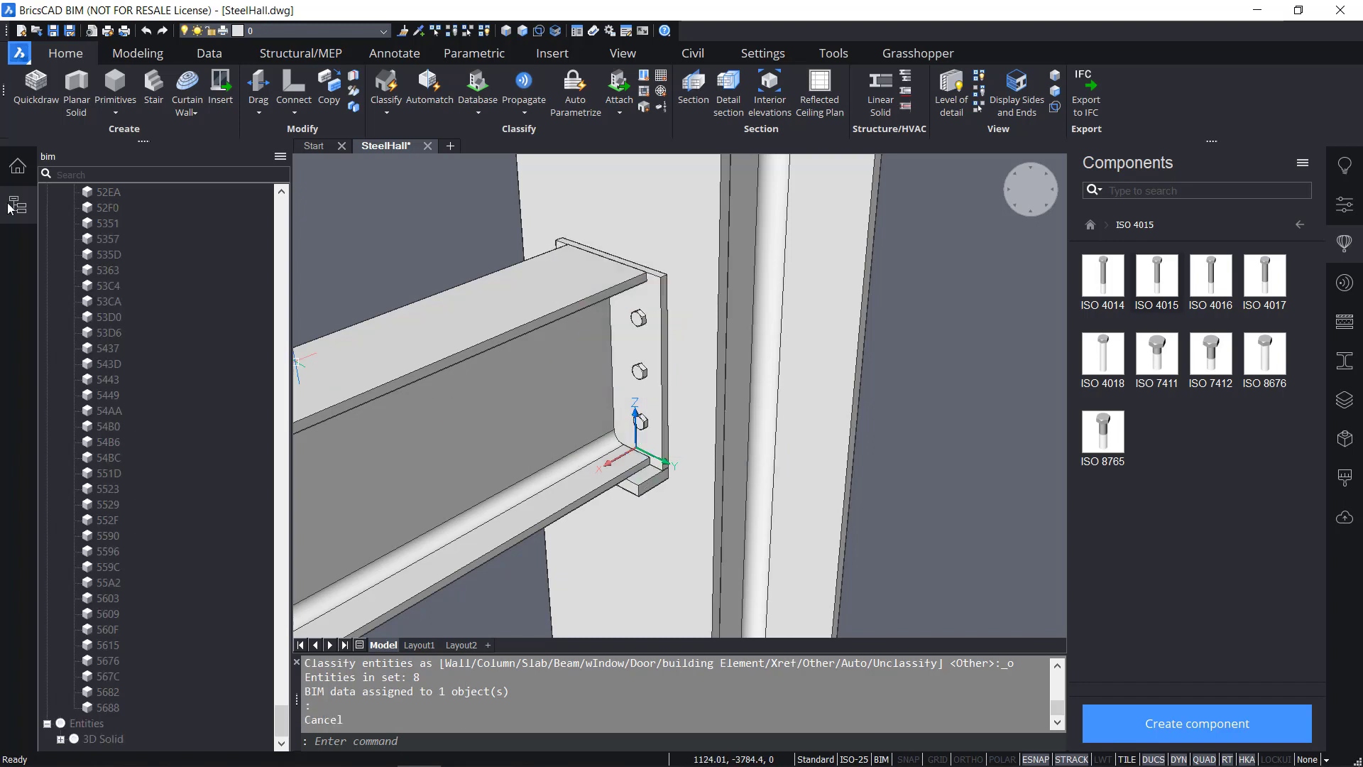
# Show the Details library, hide the structure tree, and start creating a new detail by picking its base solids
pyautogui.moveTo(621, 340)
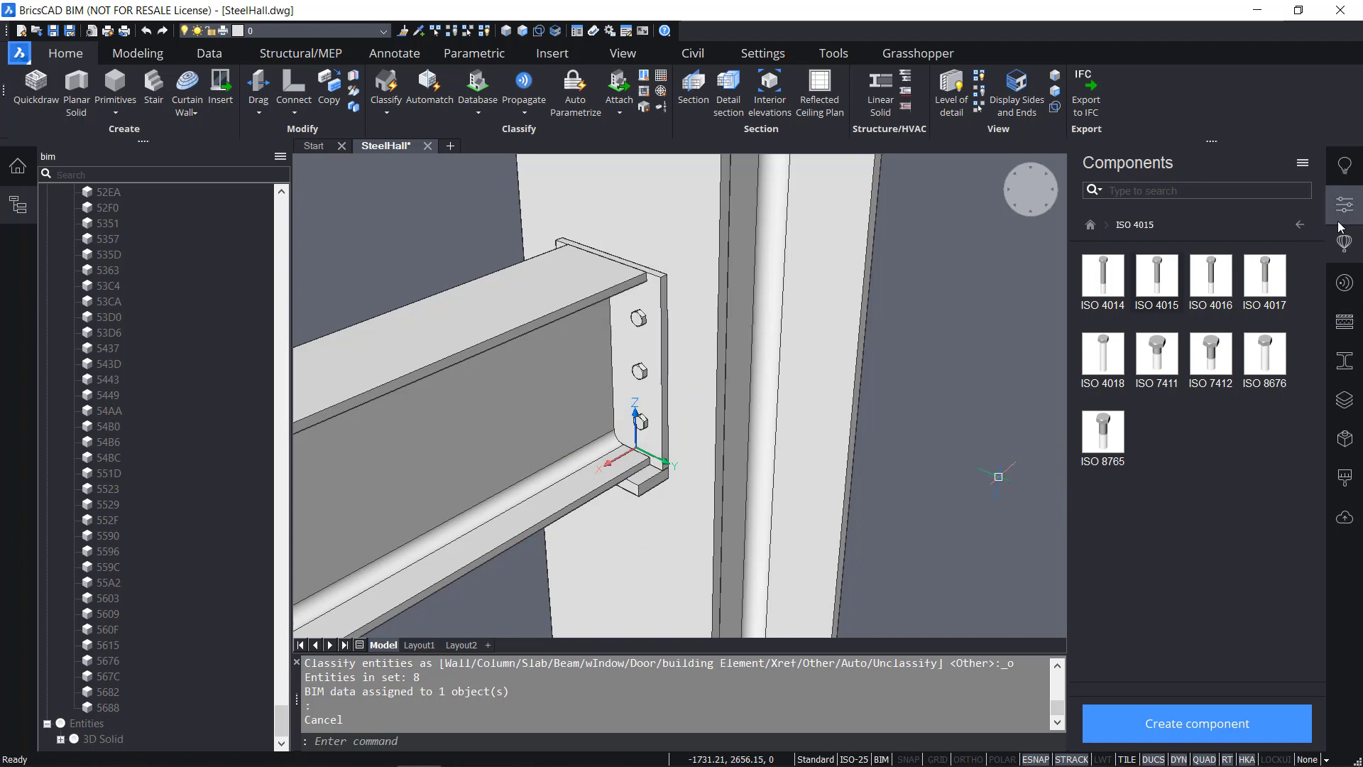
pyautogui.click(1351, 298)
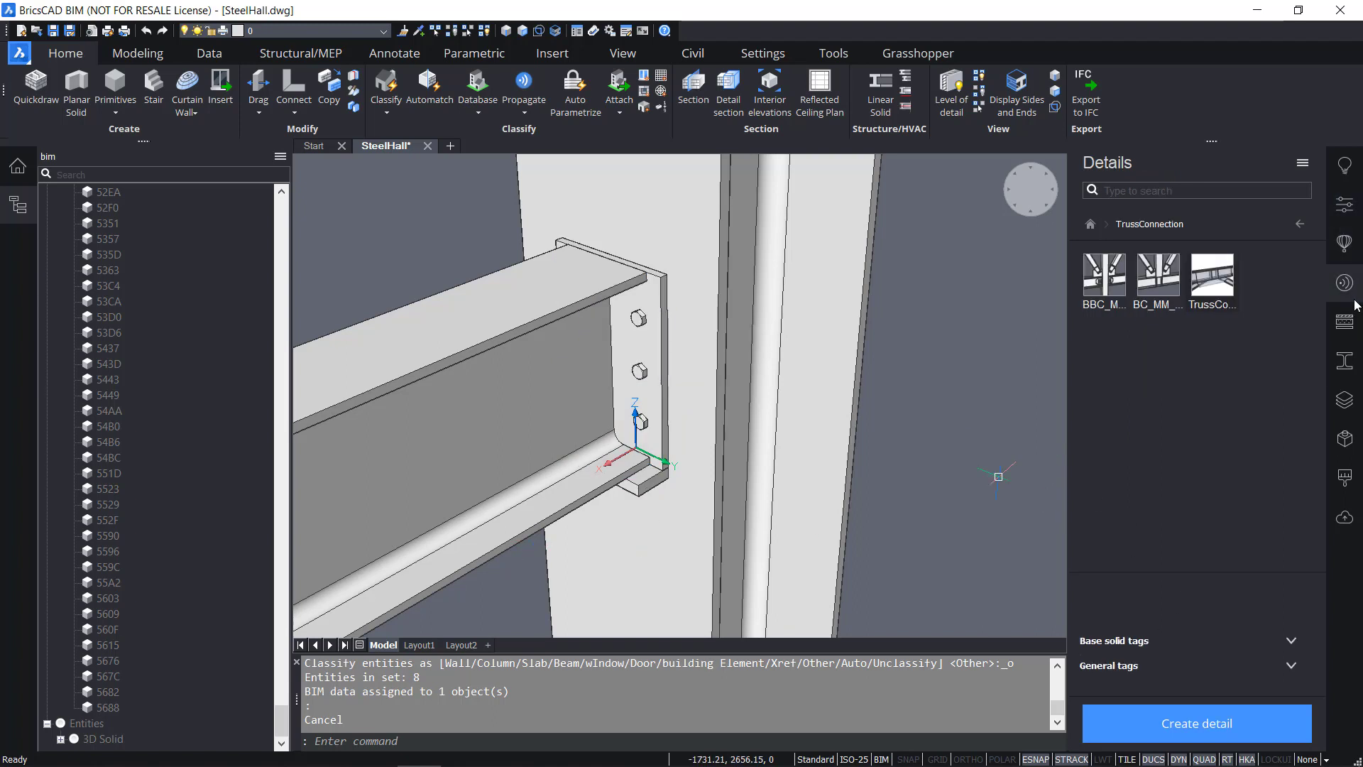
pyautogui.click(17, 213)
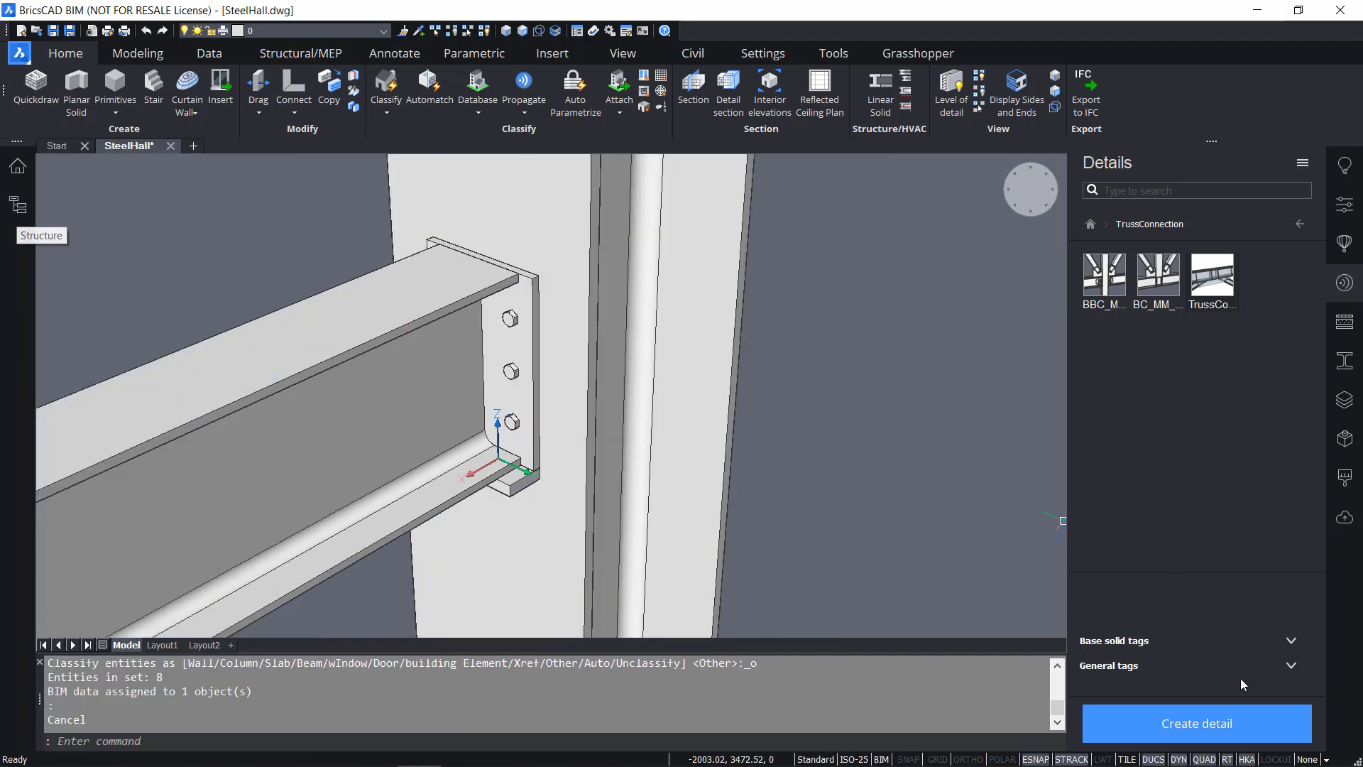
pyautogui.click(1204, 732)
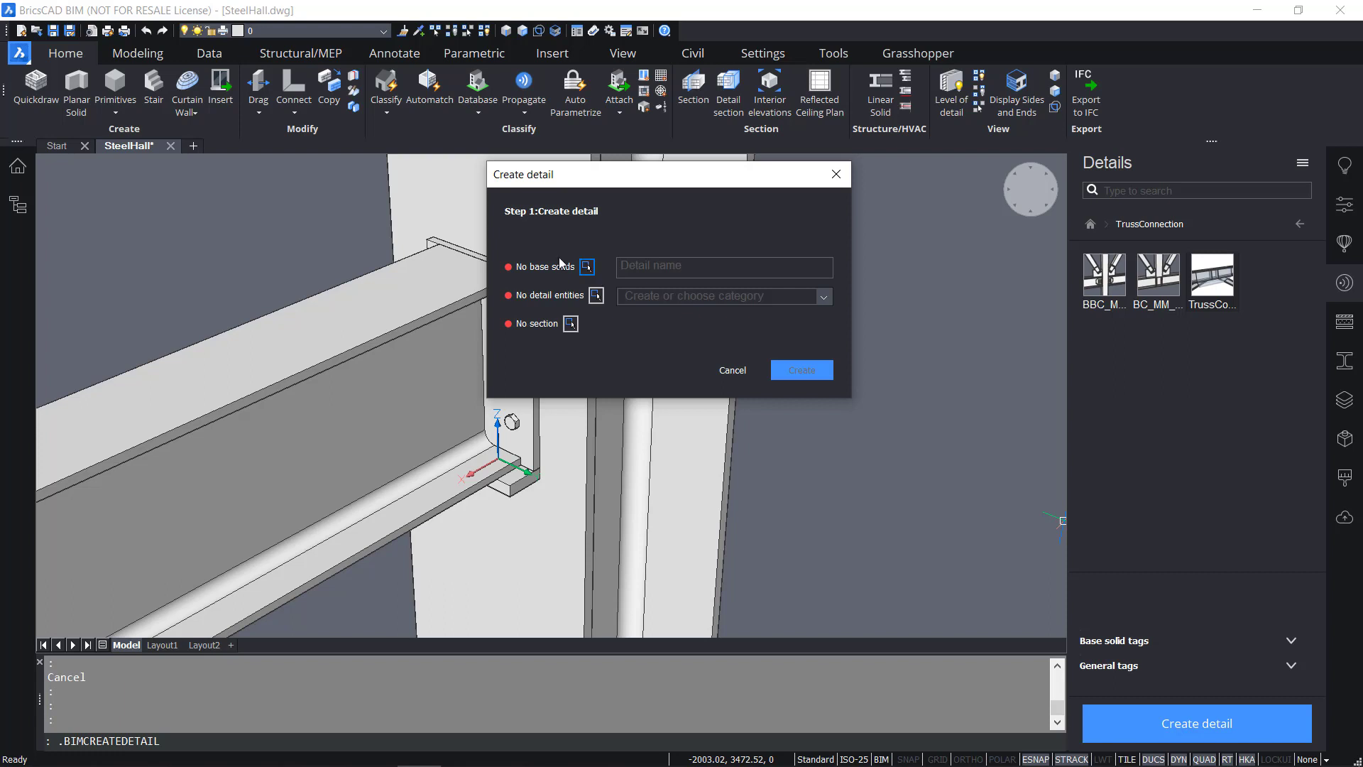
pyautogui.click(587, 267)
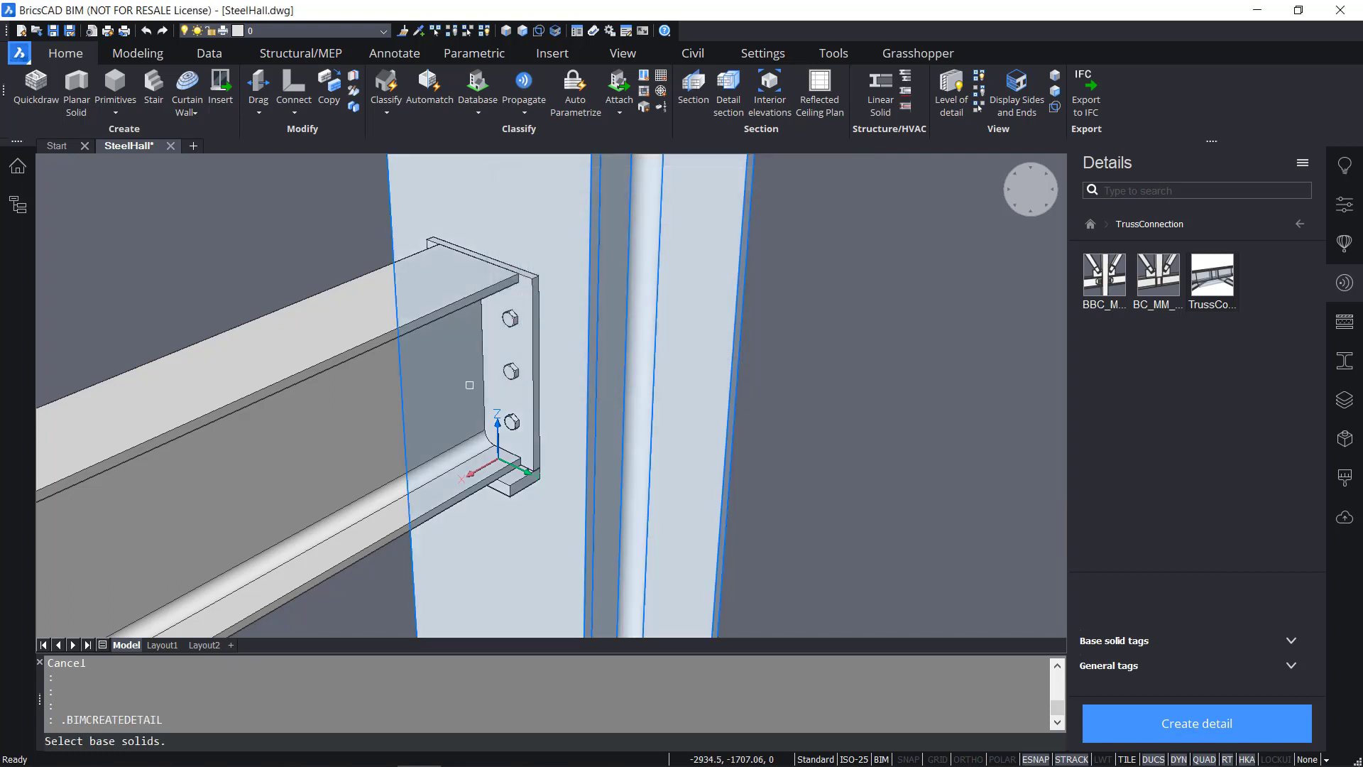
# Select the beam and column as base solids for a new detail, and the bolted plate as its detail entity
pyautogui.click(443, 400)
pyautogui.click(615, 354)
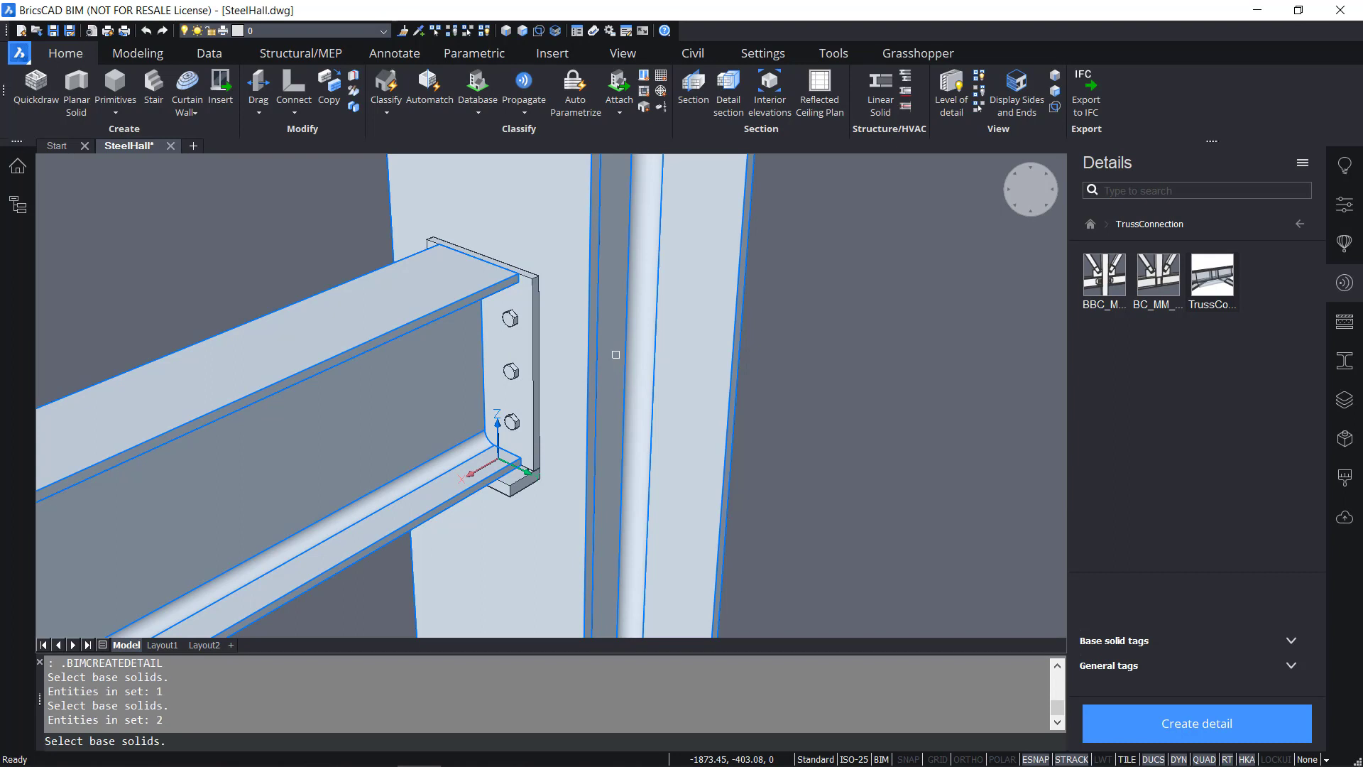
pyautogui.press('Return')
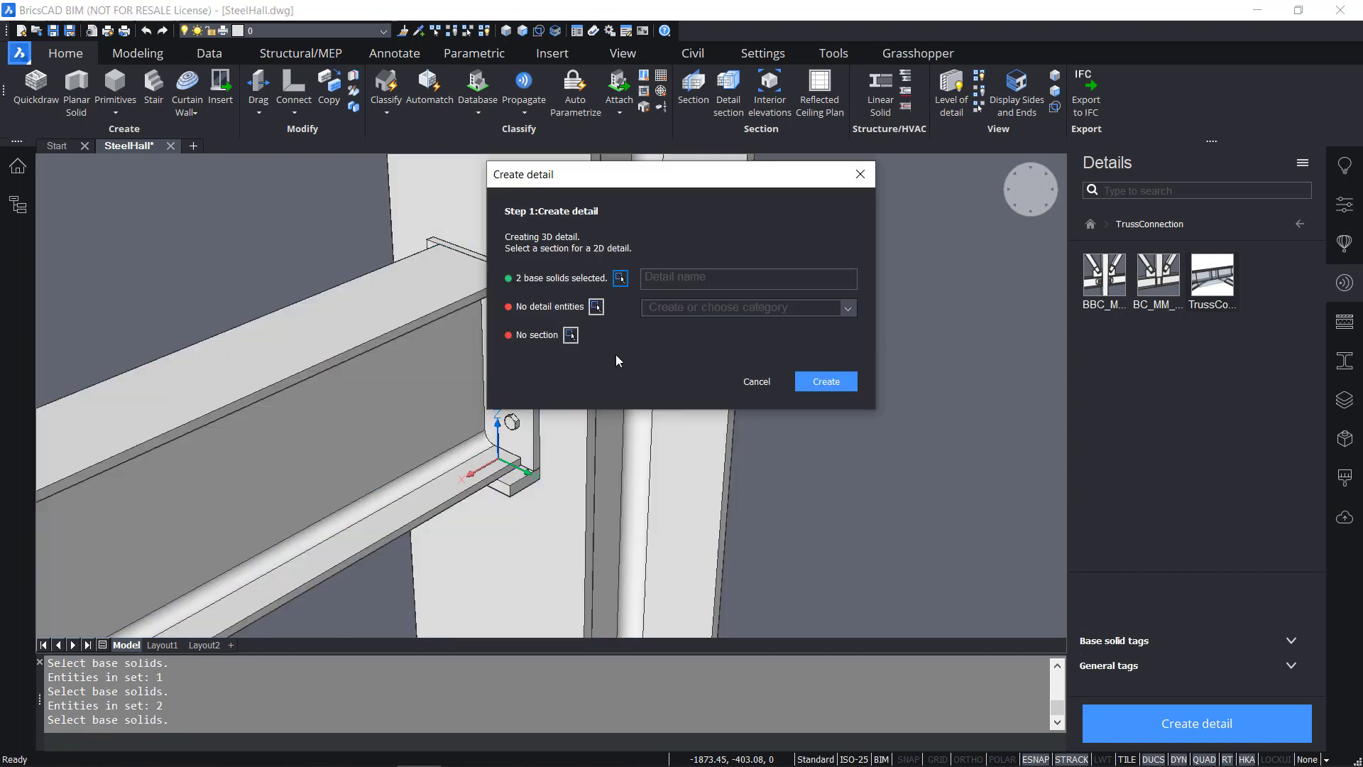
pyautogui.click(596, 306)
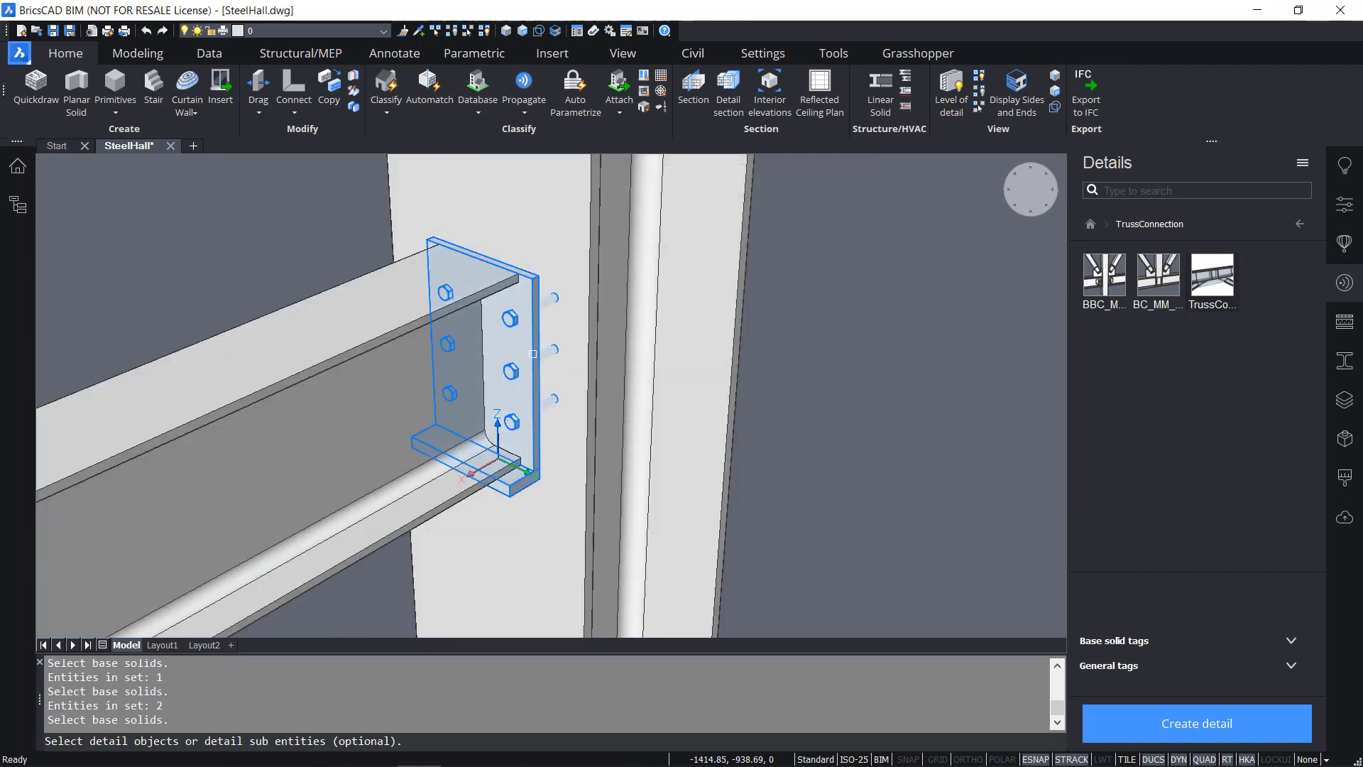
pyautogui.click(565, 397)
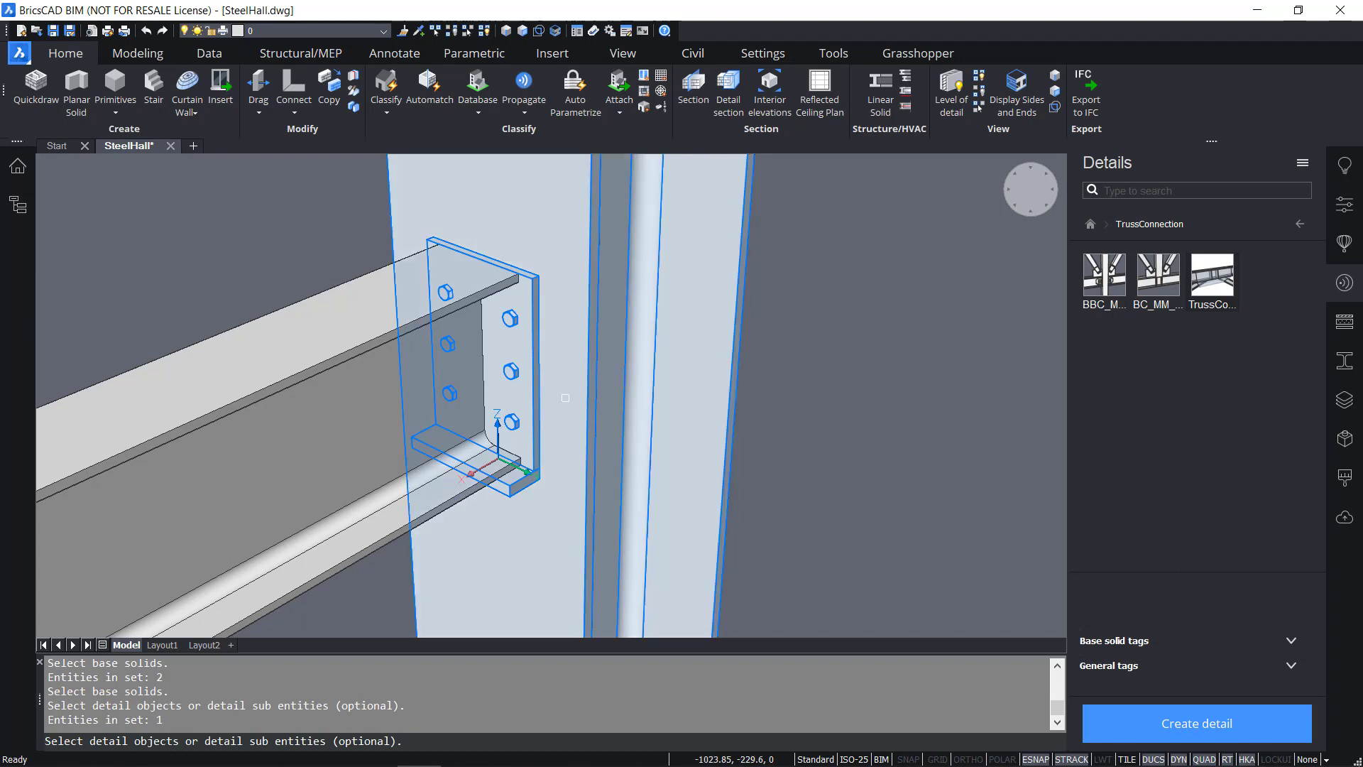
pyautogui.press('Return')
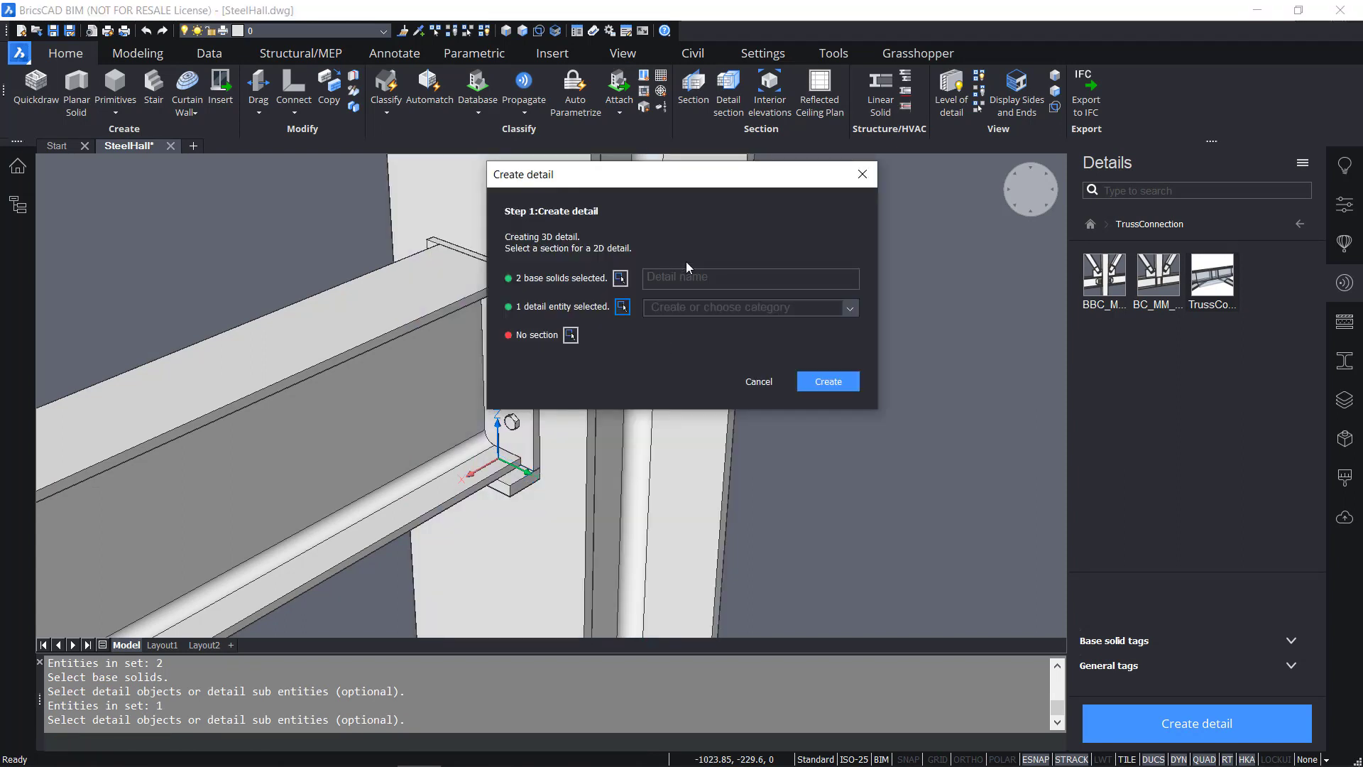
# Name the detail BoltedPlate, put it in the Structural category, and create it with the proposed detail volume
pyautogui.write('BoltedPlate')
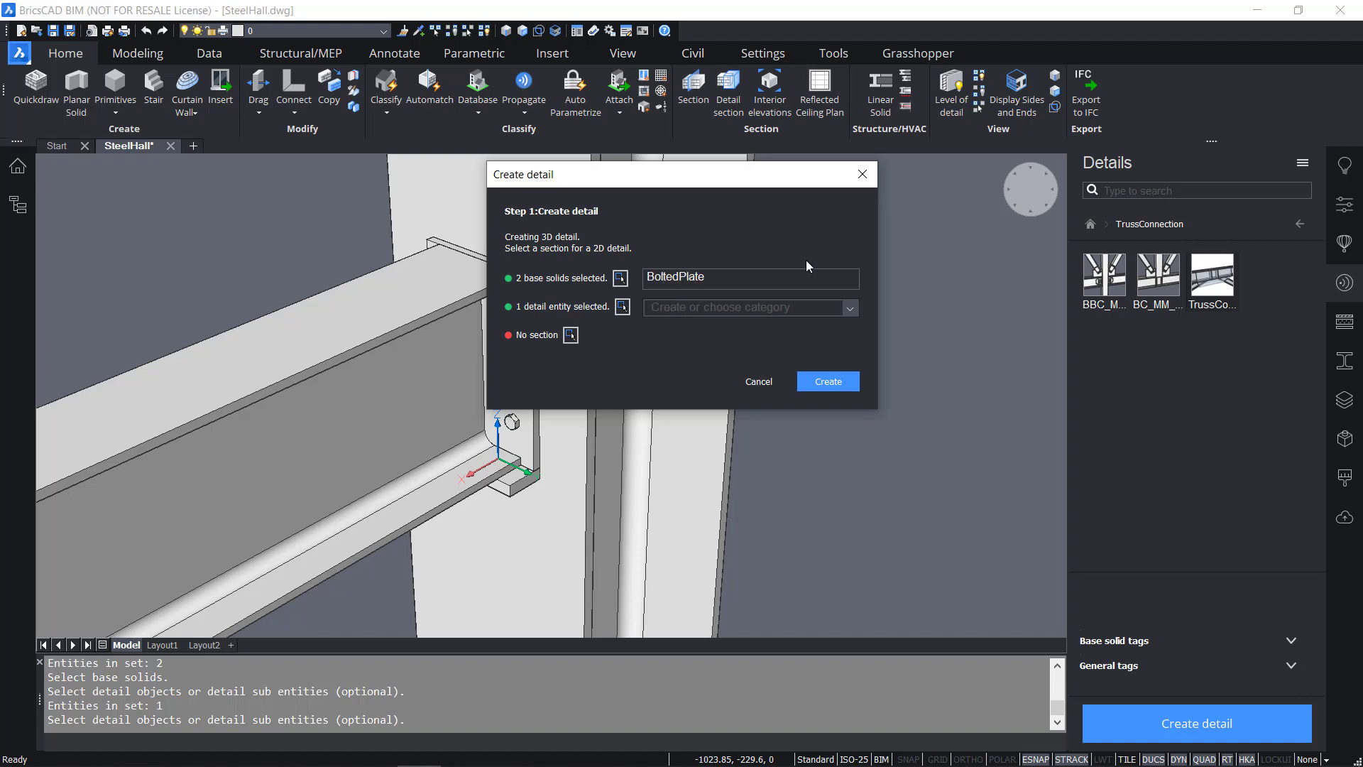
pyautogui.click(858, 309)
pyautogui.click(830, 334)
pyautogui.click(850, 312)
pyautogui.click(761, 329)
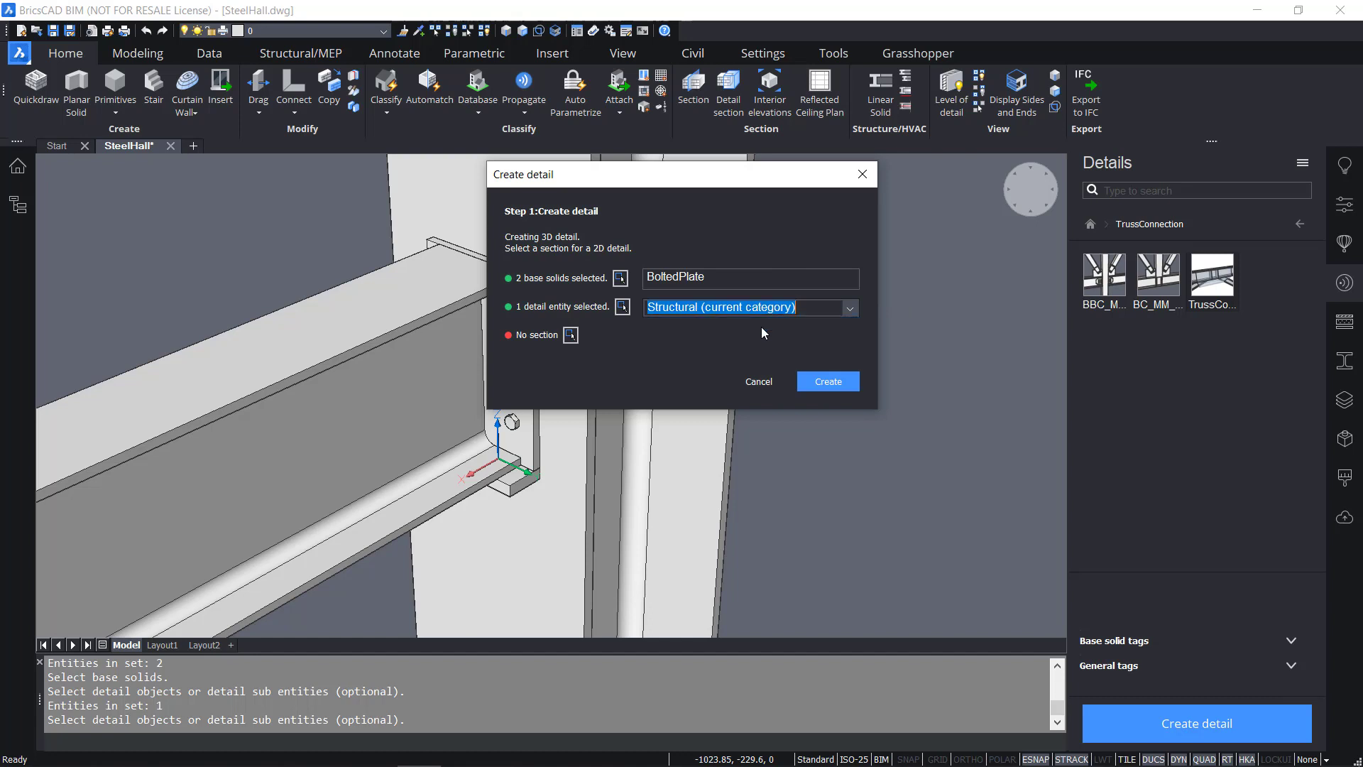
pyautogui.click(825, 383)
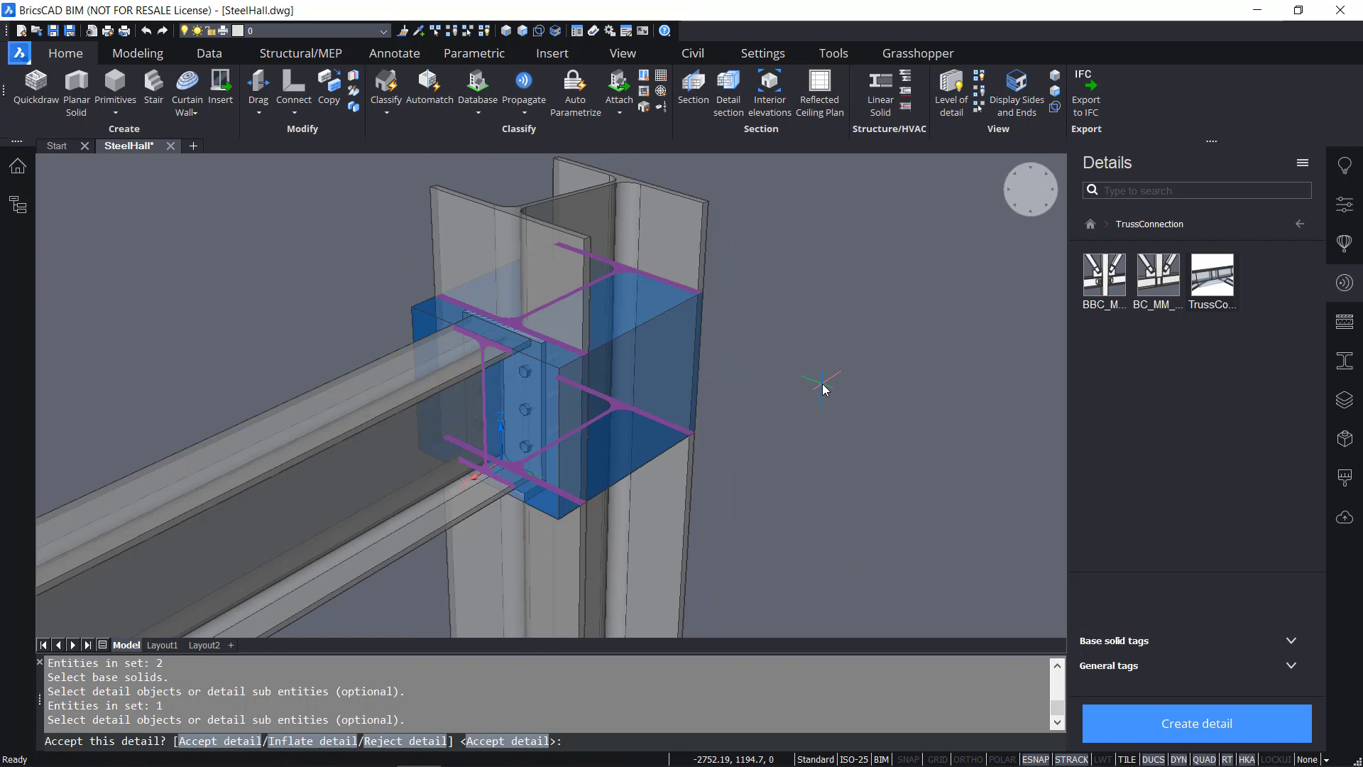
pyautogui.press('Return')
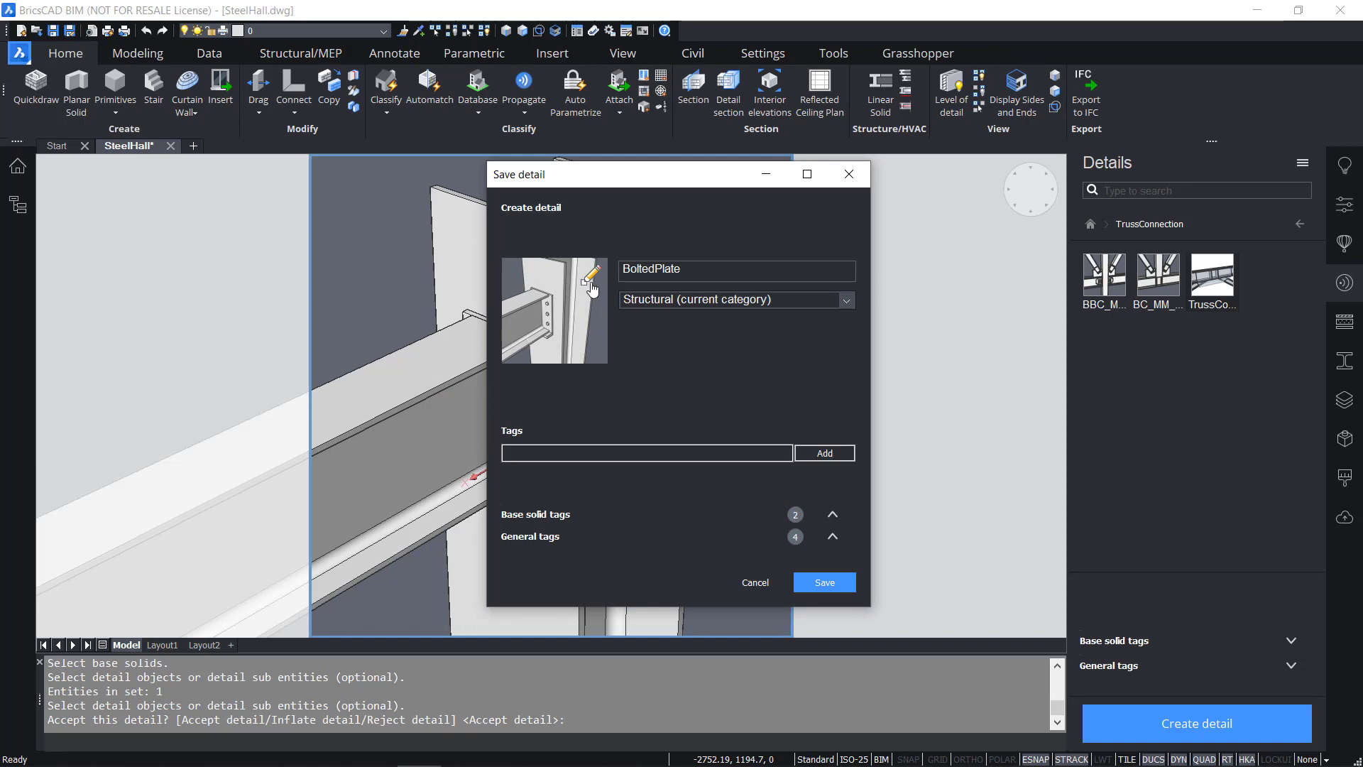
# Retake the detail's thumbnail from a flatter viewing angle on the bolted plate and save the detail
pyautogui.click(591, 287)
pyautogui.keyDown('shift'); pyautogui.moveTo(596, 434); pyautogui.dragTo(615, 413, button='middle'); pyautogui.keyUp('shift')
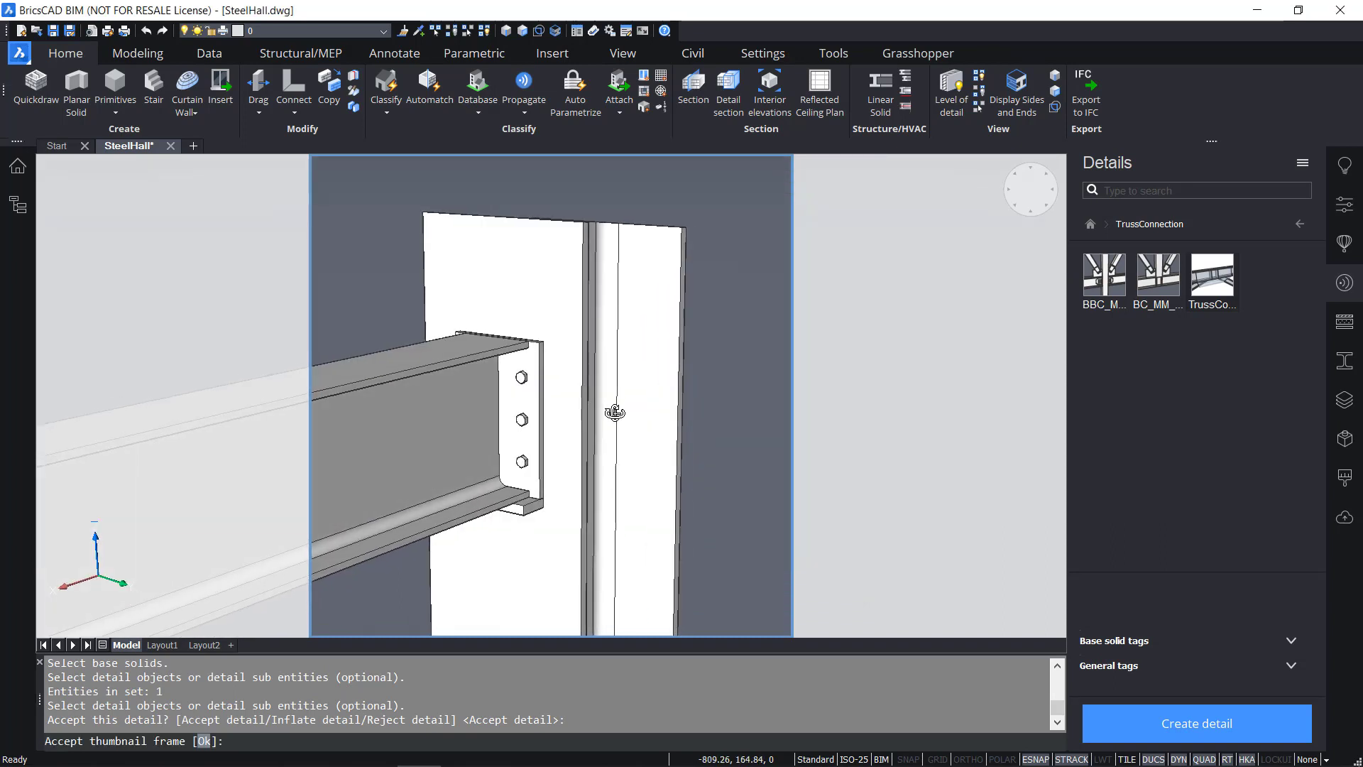
pyautogui.press('Return')
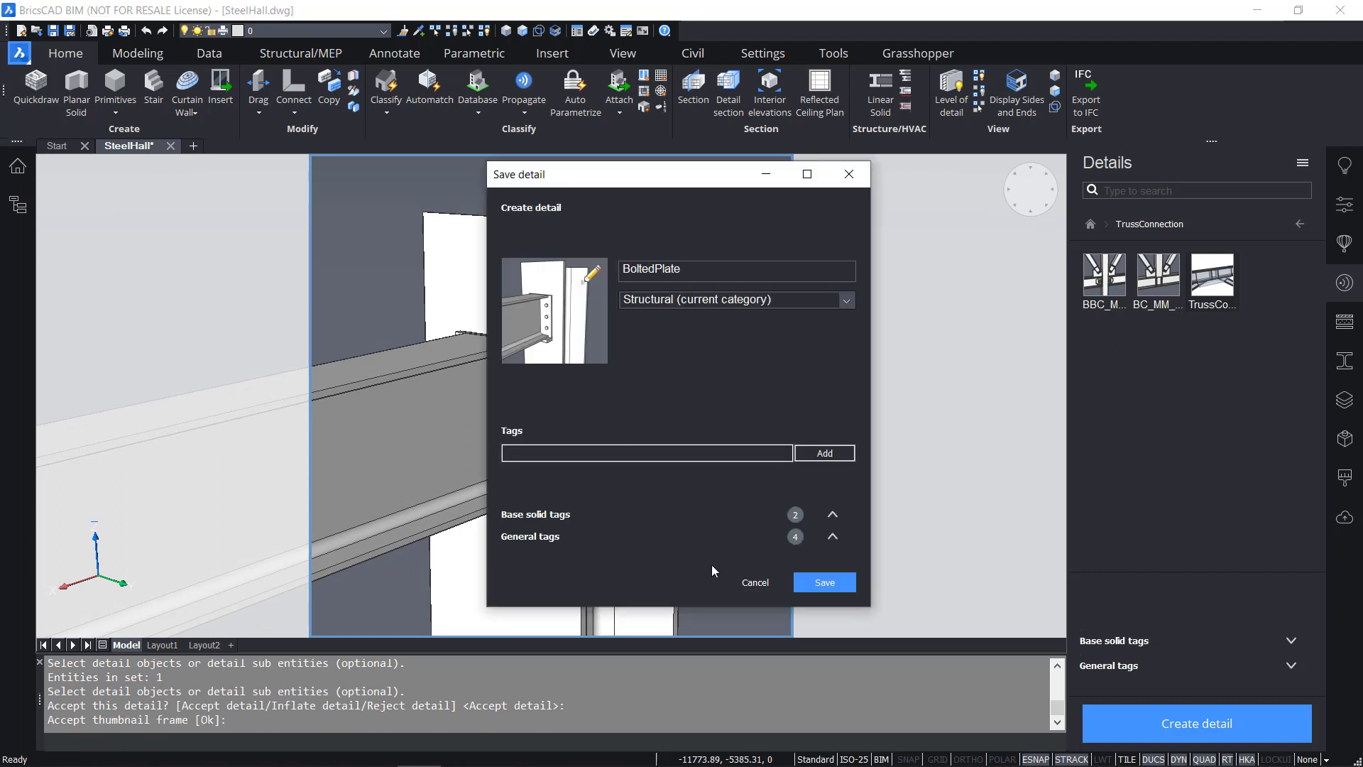
pyautogui.click(824, 583)
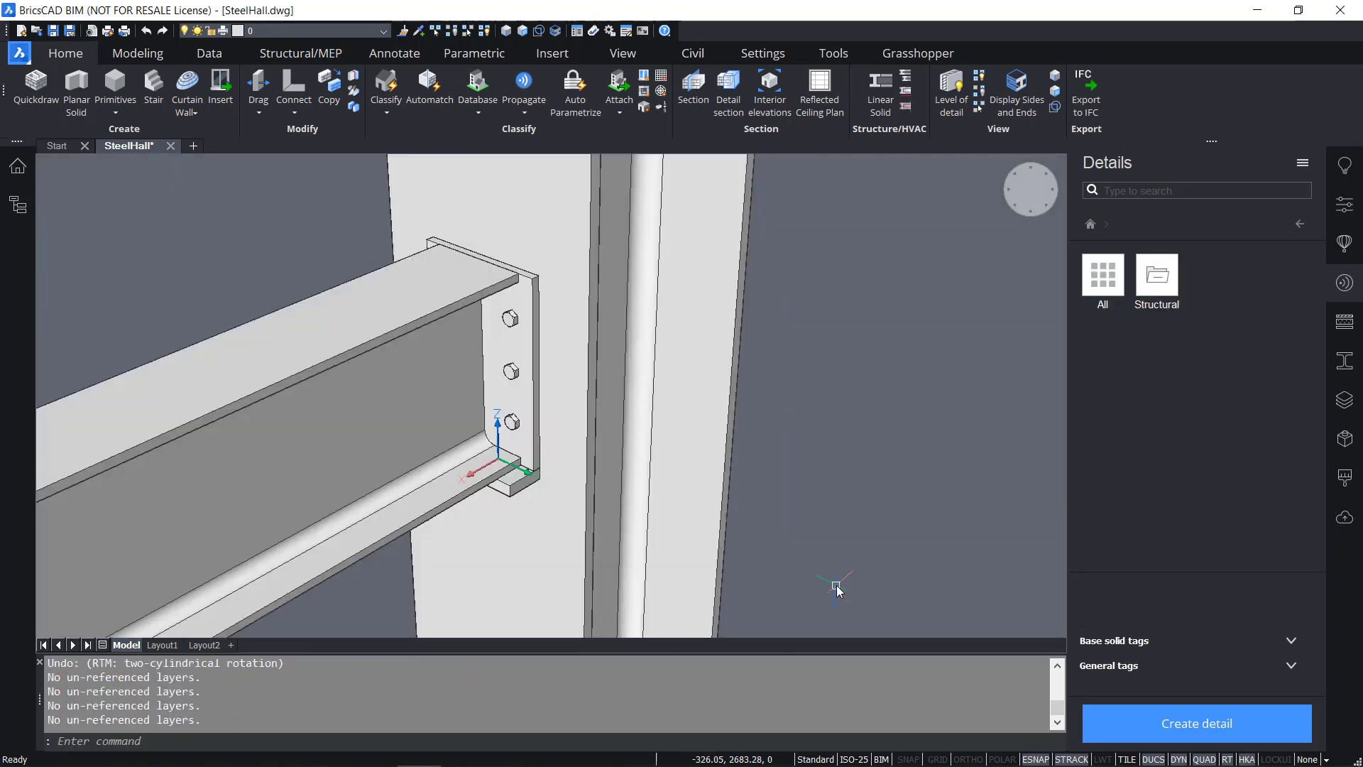
# Open the Structural category of the detail library and unisolate the hidden parts of the steel hall
pyautogui.click(1170, 289)
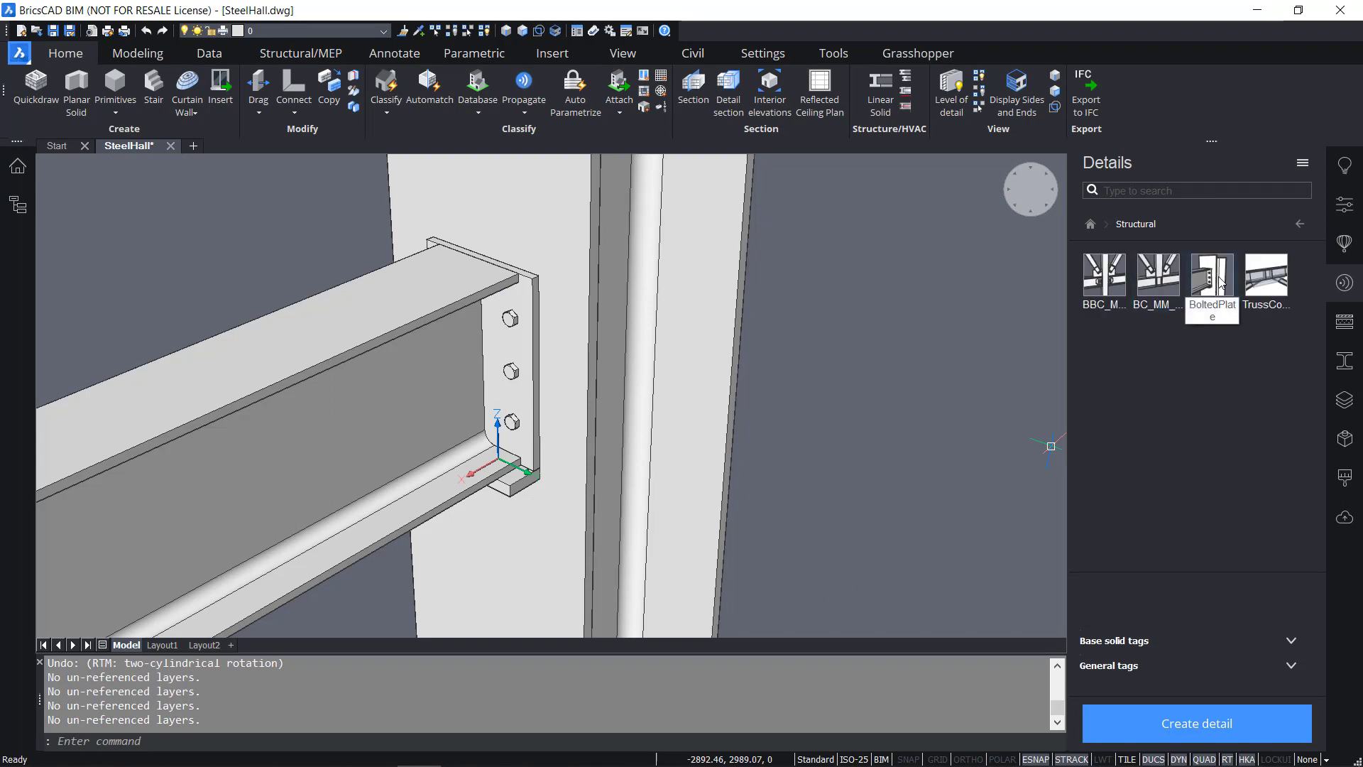
pyautogui.scroll(-5, 788, 377)
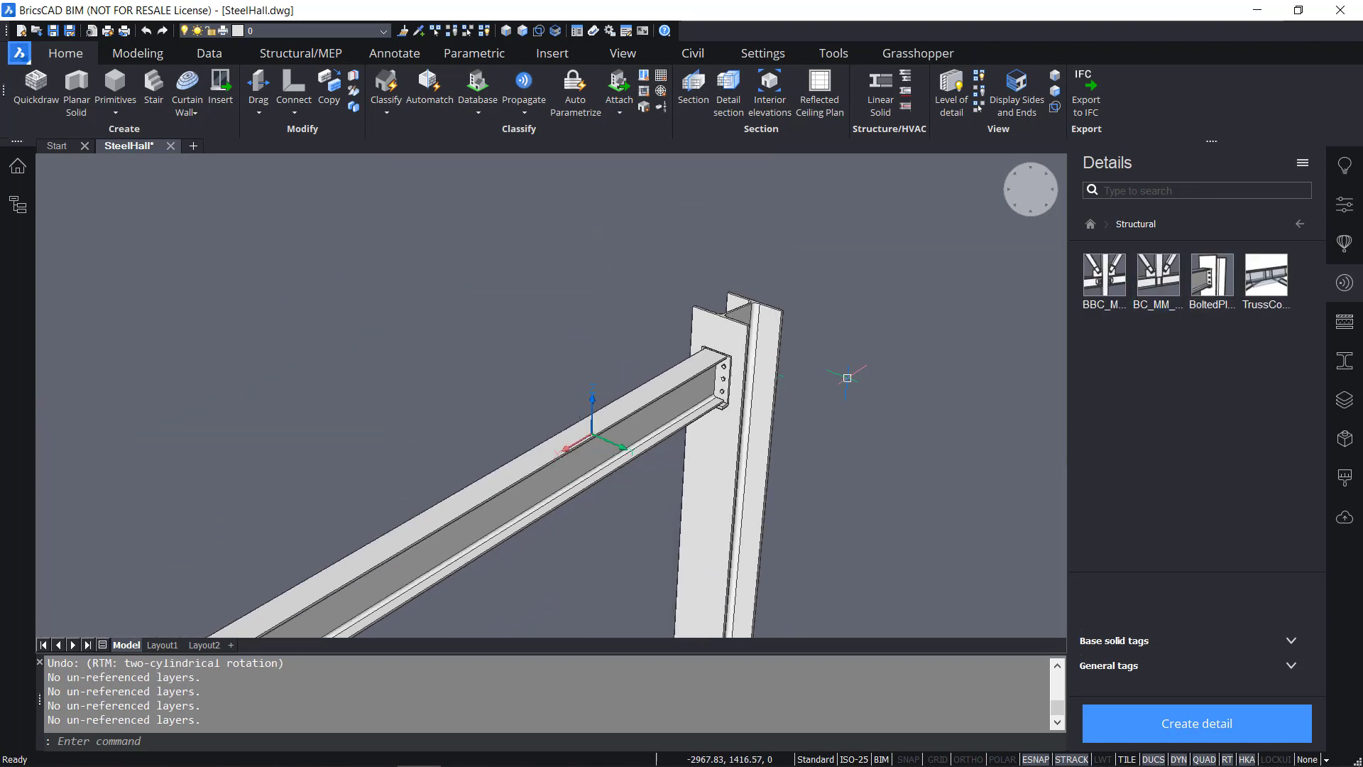
pyautogui.rightClick(847, 378)
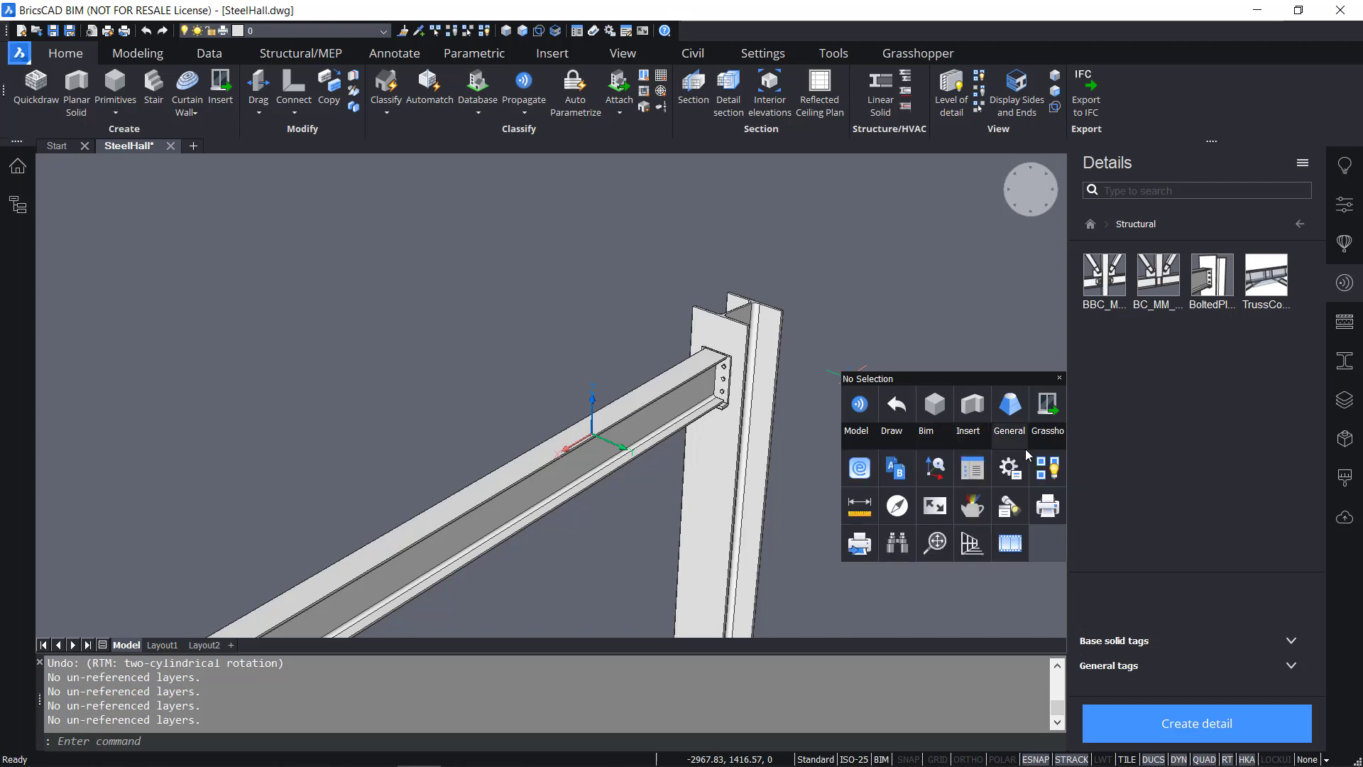
pyautogui.click(1048, 467)
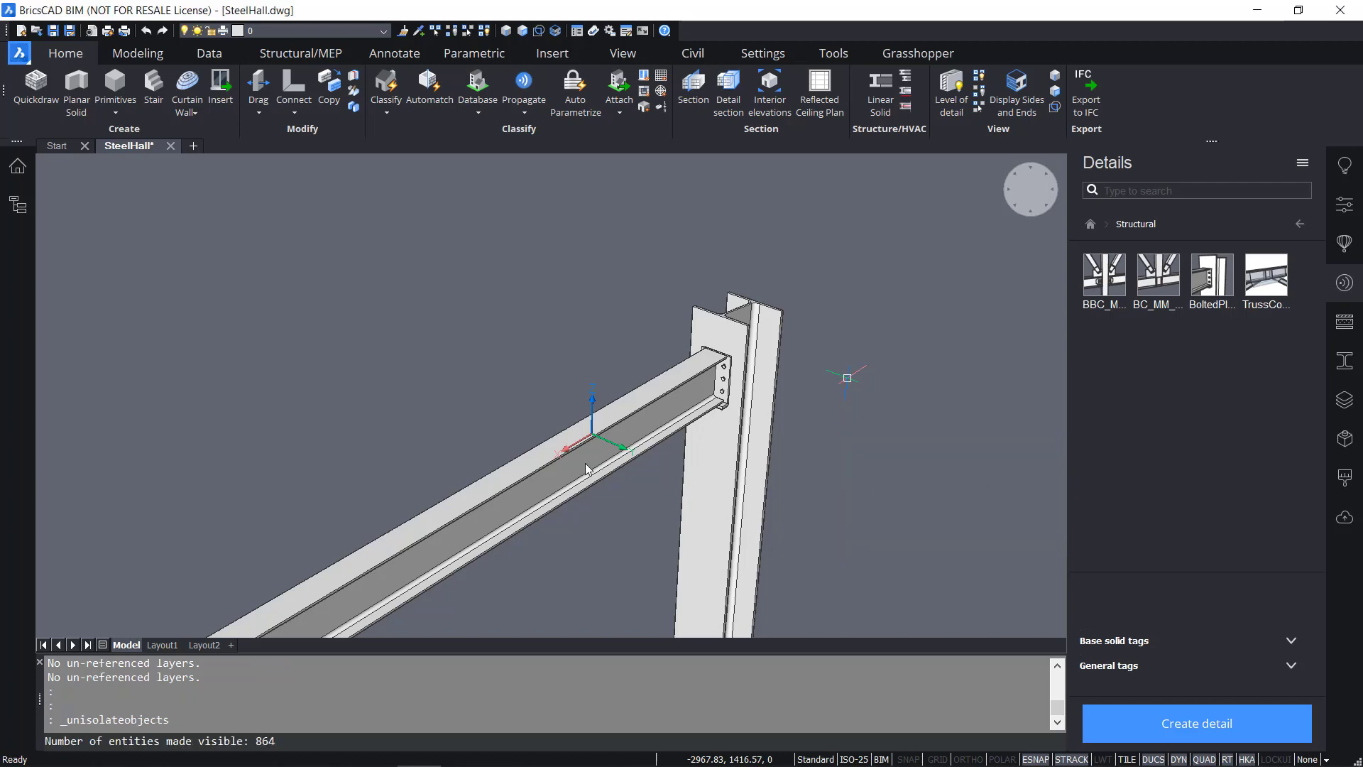
# Propagate the BoltedPlate detail through the steel hall, accept the undecided corner suggestion with Option 1, and apply all suggestions
pyautogui.scroll(-8, 586, 469)
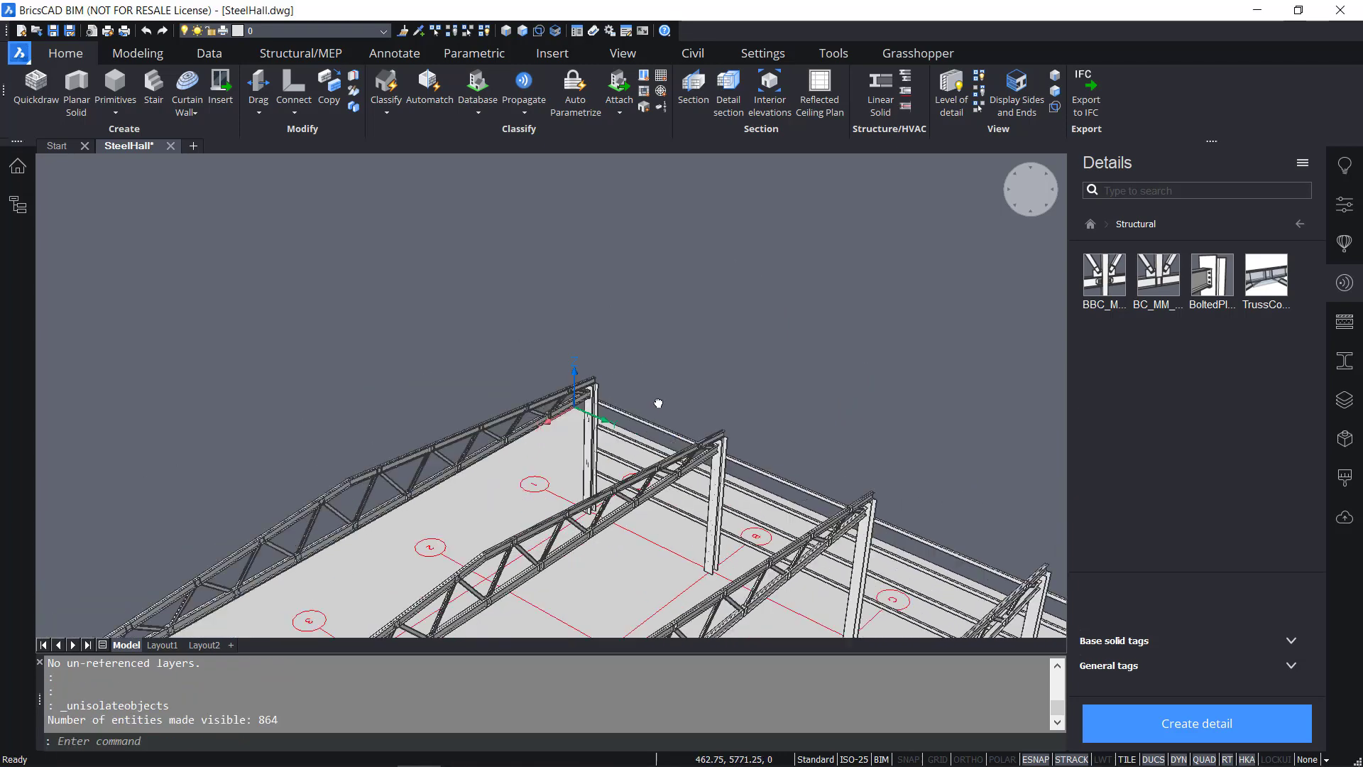
pyautogui.moveTo(658, 402); pyautogui.dragTo(505, 211, button='middle')
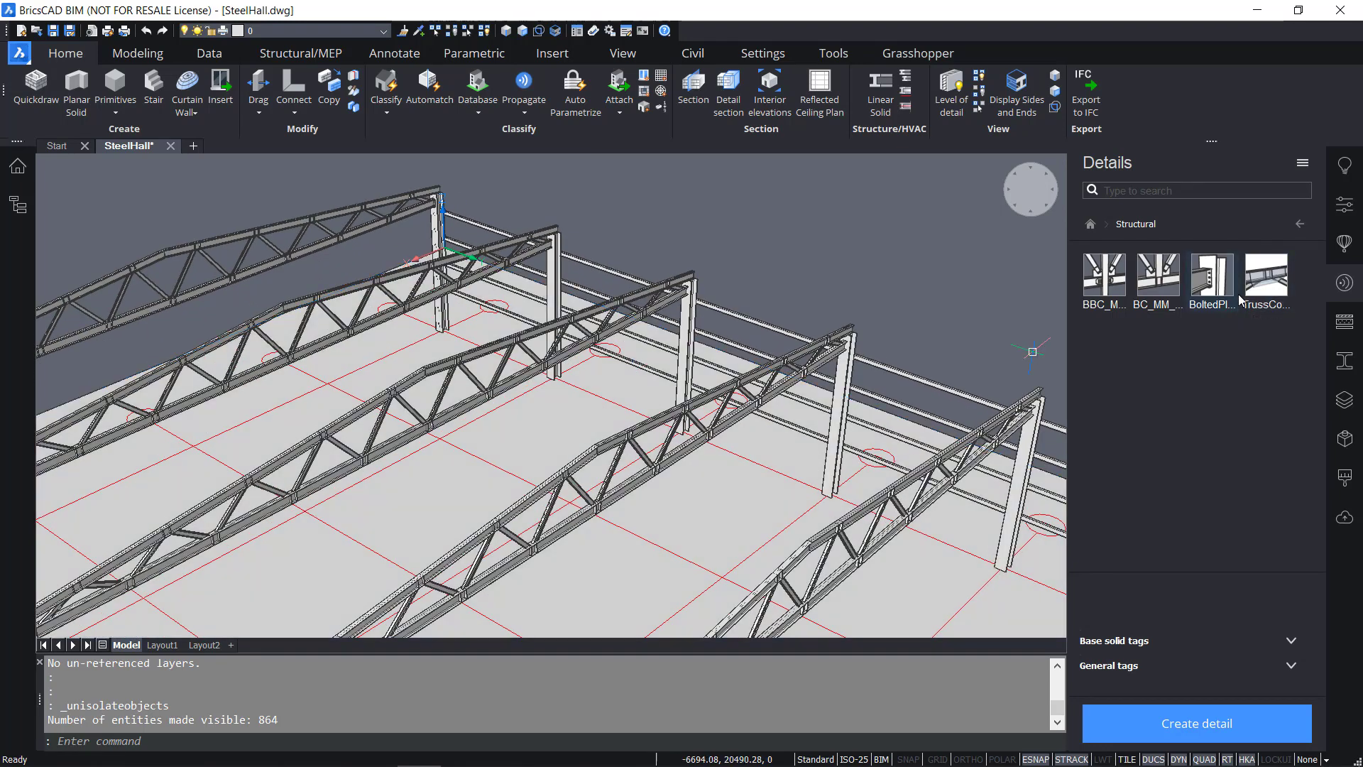
pyautogui.moveTo(1212, 277); pyautogui.dragTo(842, 269)
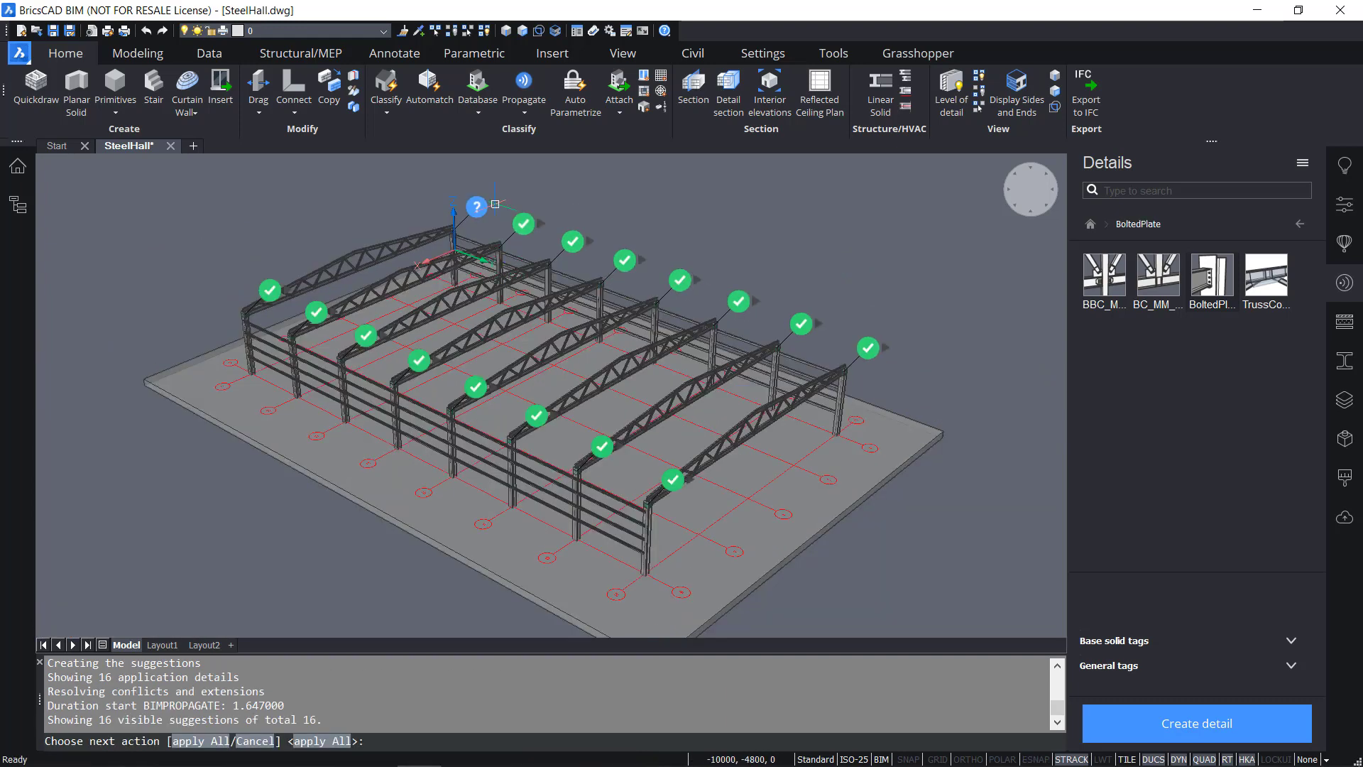
pyautogui.click(478, 209)
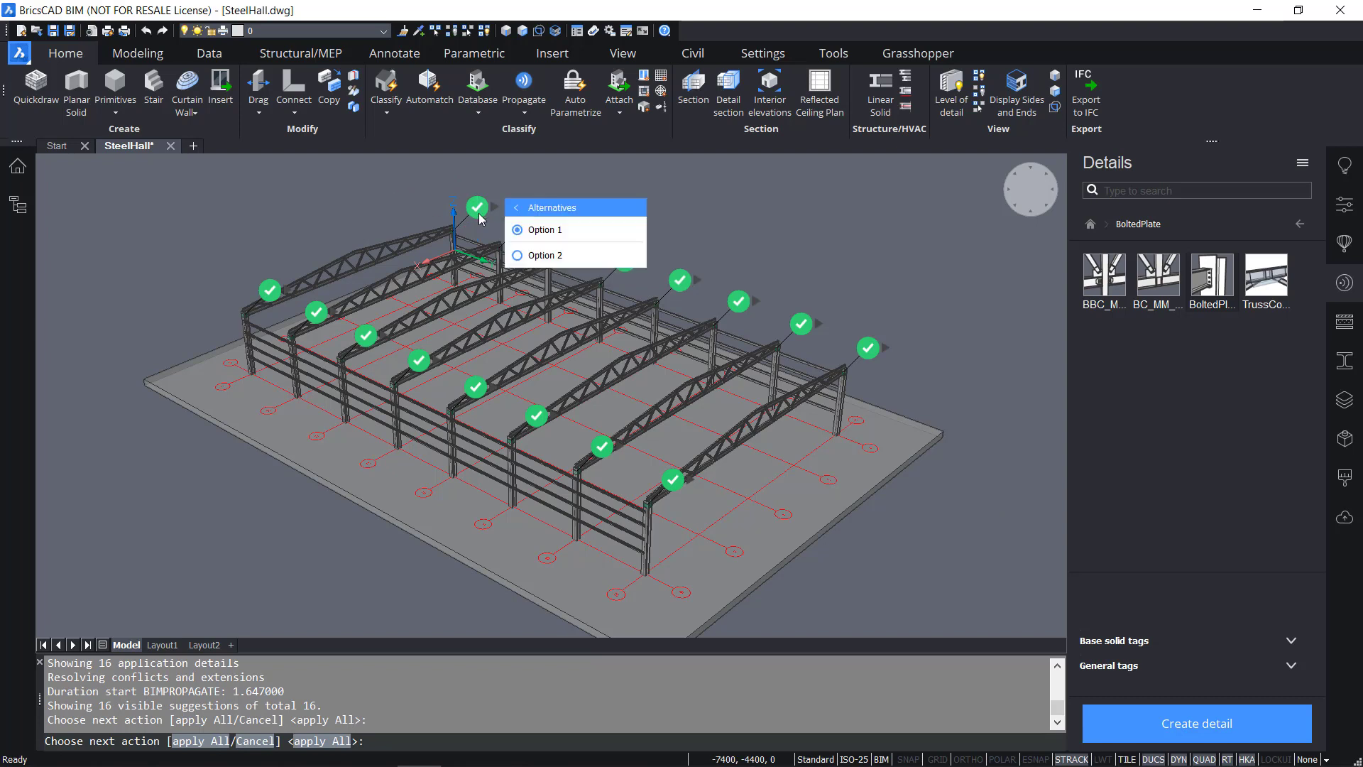
pyautogui.moveTo(479, 211)
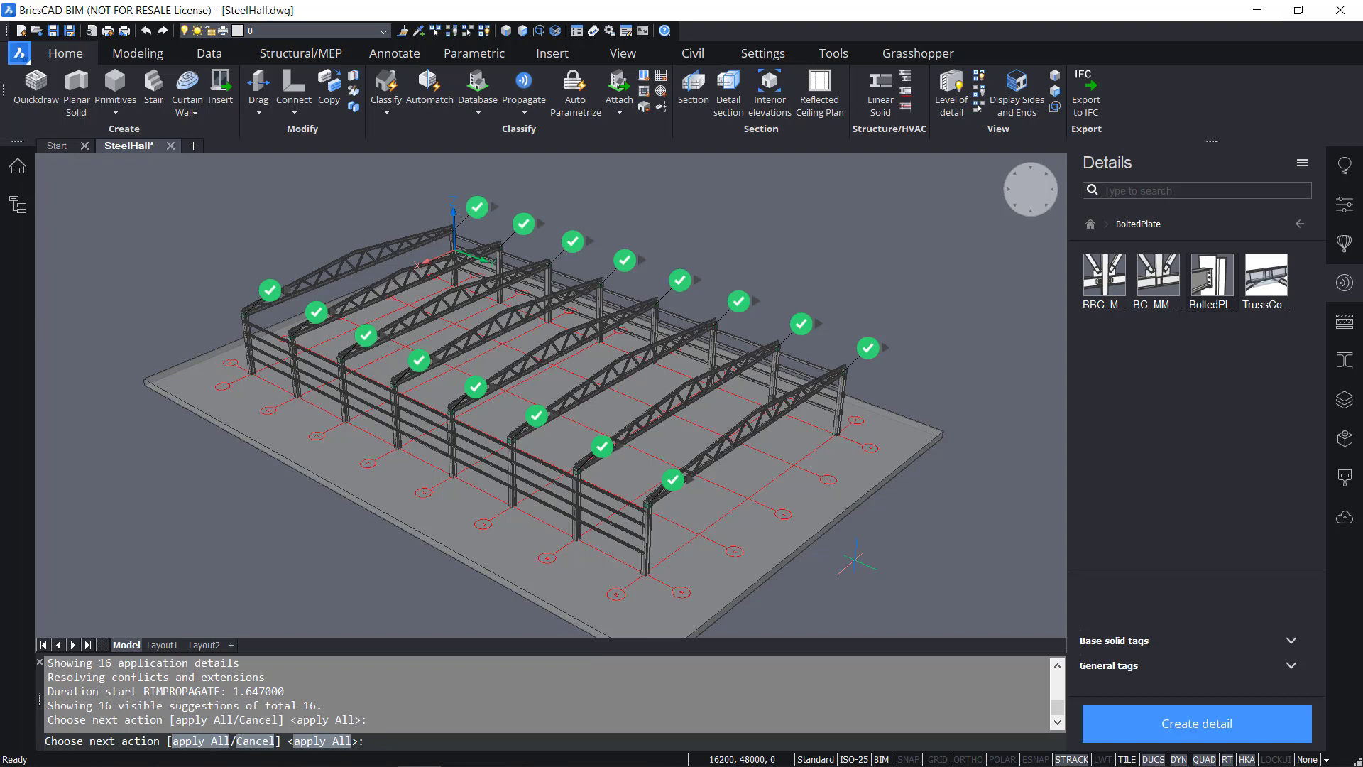
pyautogui.press('Return')
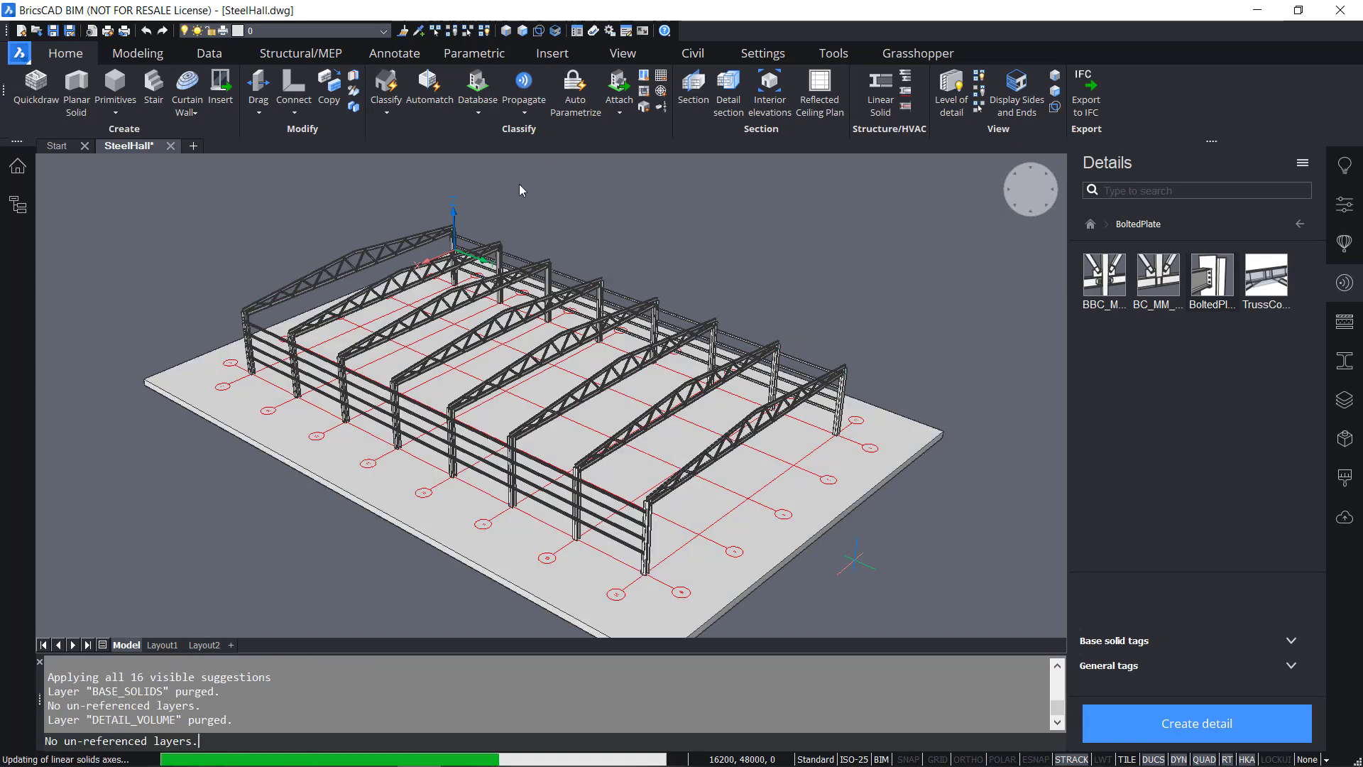
# Examine the propagated bolted plates where the truss beams meet the columns on both sides of the hall
pyautogui.scroll(8, 491, 251)
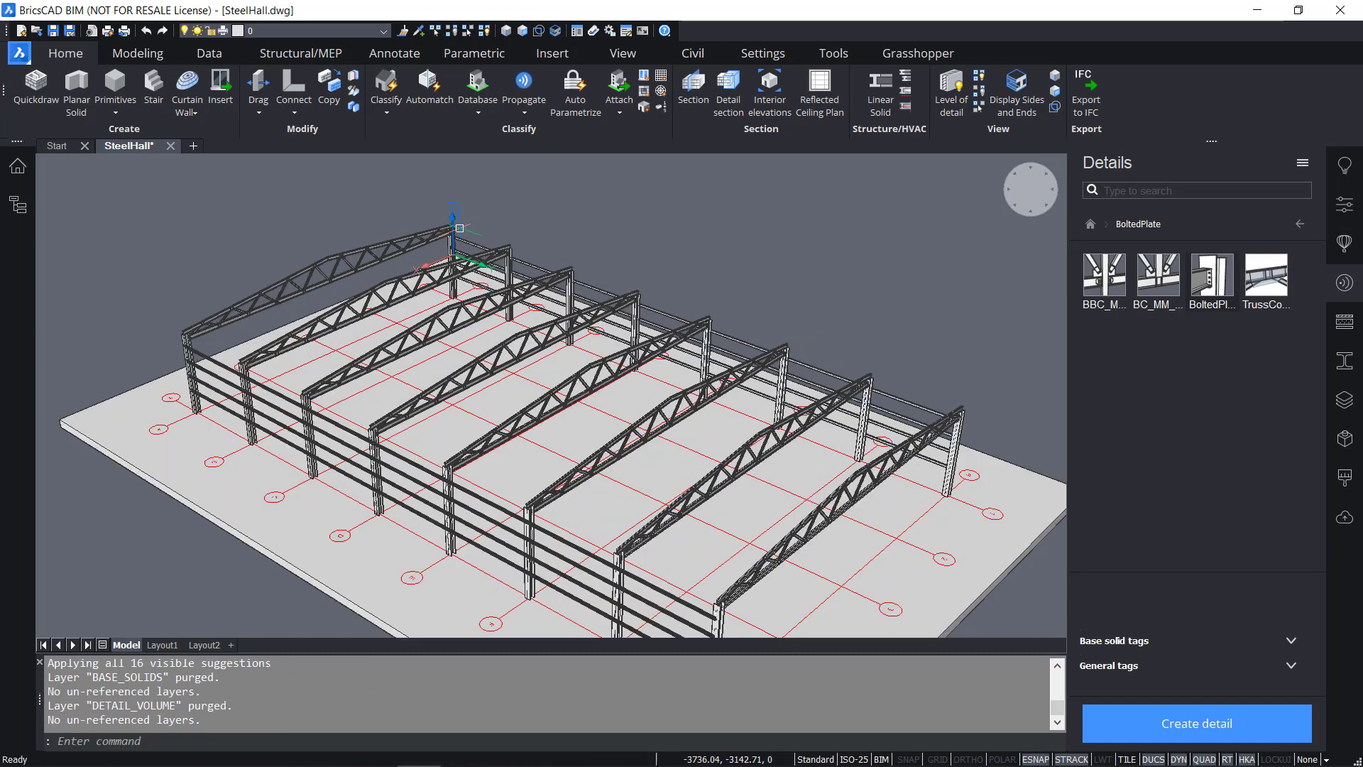
pyautogui.scroll(6, 599, 263)
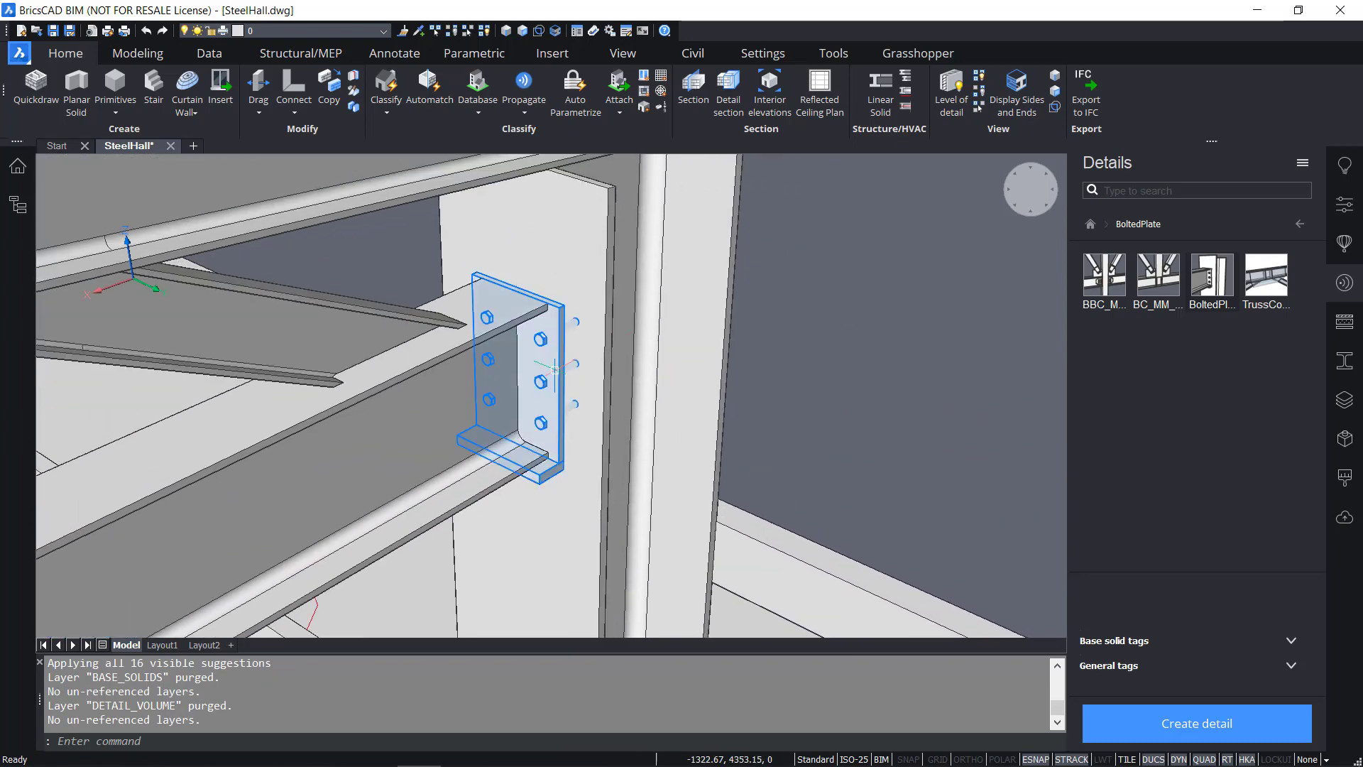
pyautogui.scroll(-2, 544, 387)
pyautogui.scroll(-7, 548, 385)
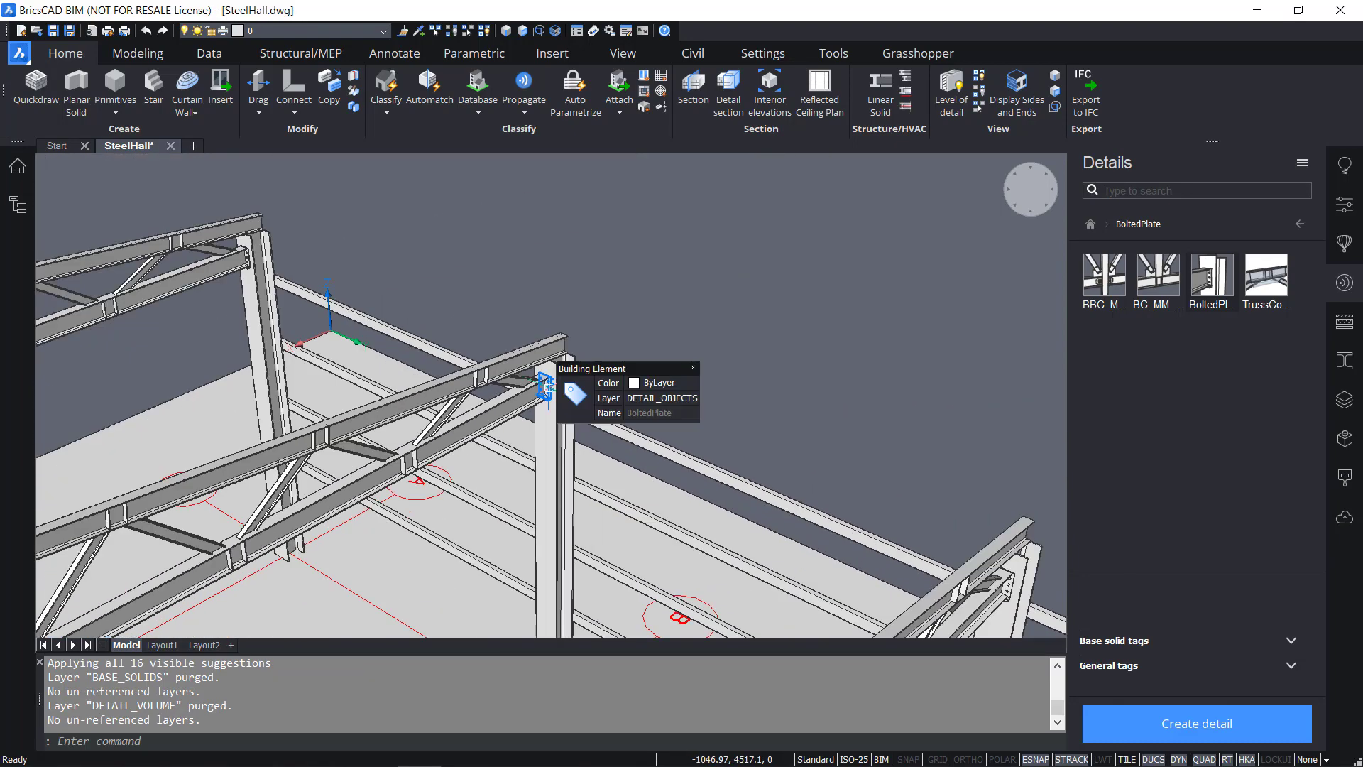
pyautogui.scroll(4, 548, 386)
pyautogui.scroll(-6, 548, 388)
pyautogui.scroll(-3, 549, 387)
pyautogui.keyDown('shift'); pyautogui.moveTo(548, 388); pyautogui.dragTo(791, 414, button='middle'); pyautogui.keyUp('shift')
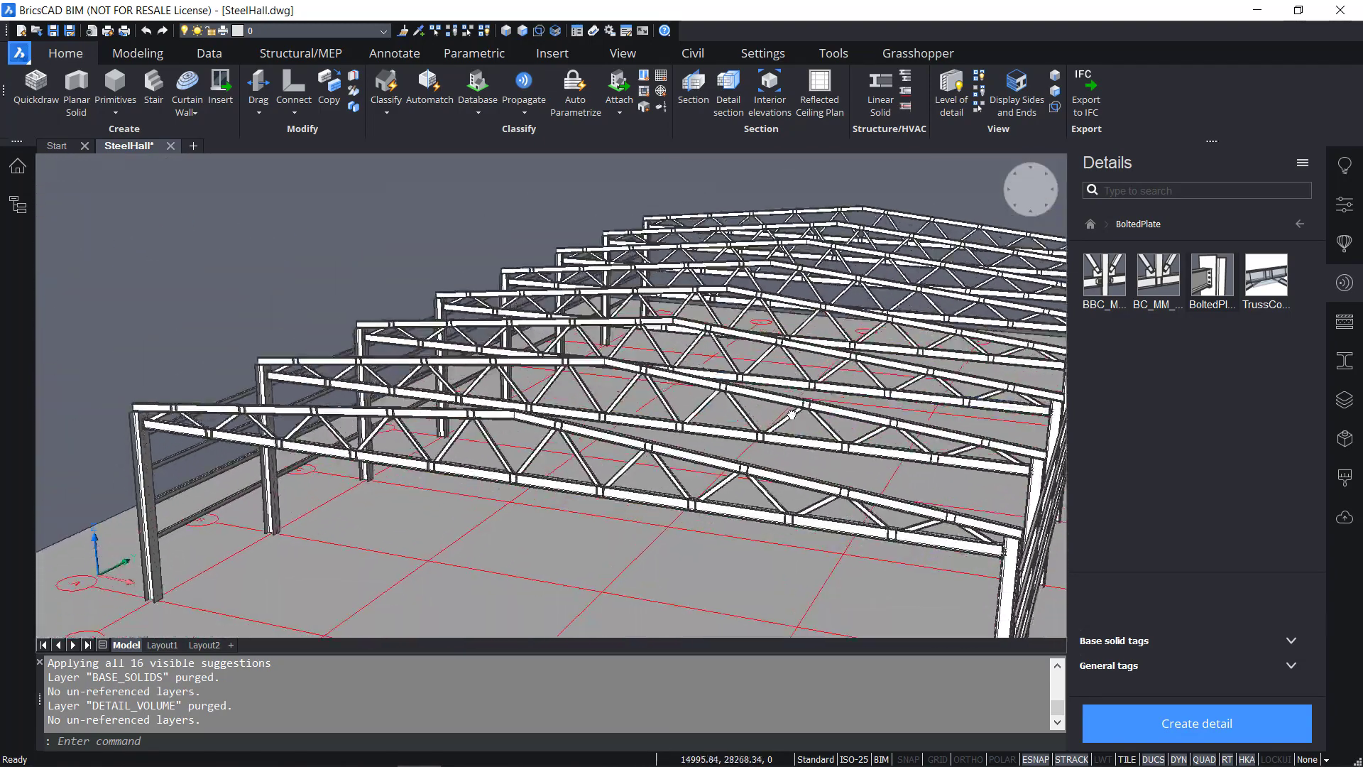
pyautogui.scroll(3, 175, 420)
pyautogui.scroll(4, 136, 421)
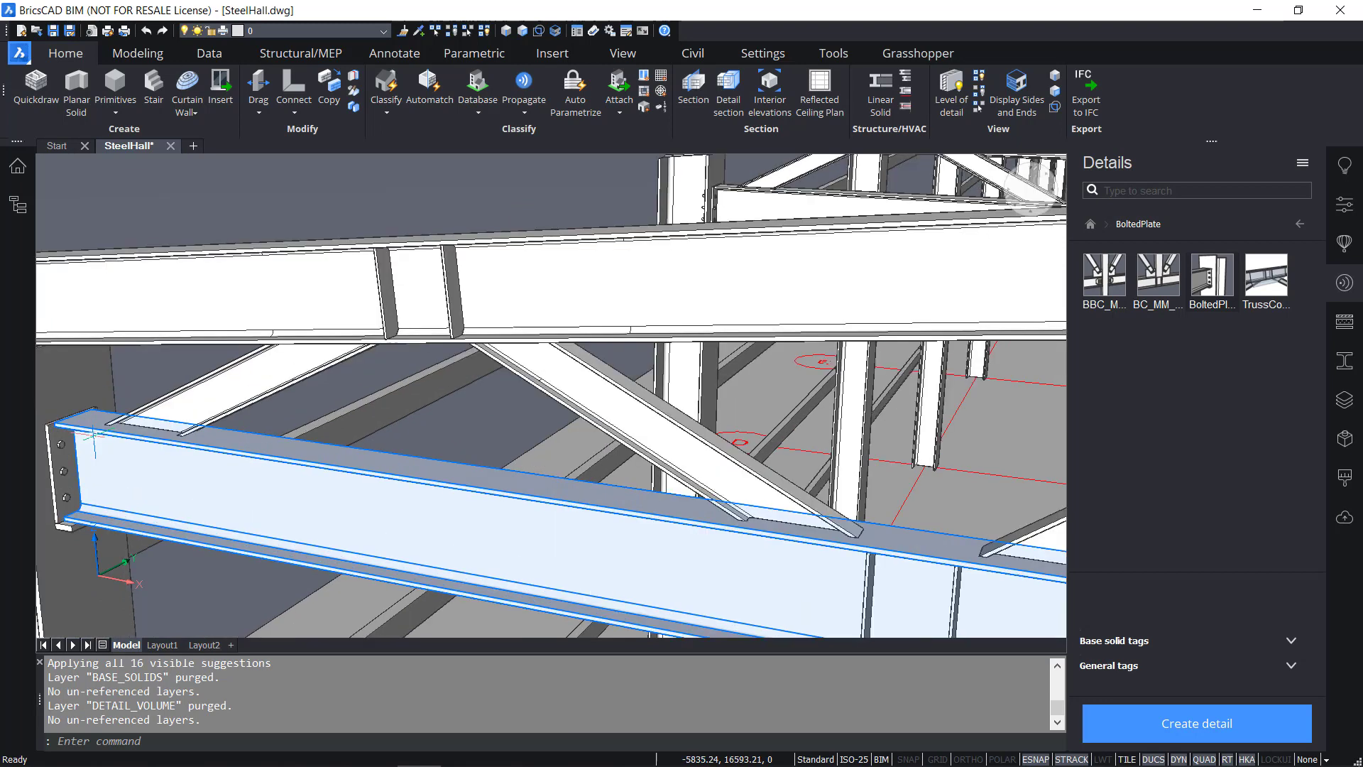
pyautogui.scroll(4, 301, 427)
pyautogui.scroll(2, 301, 427)
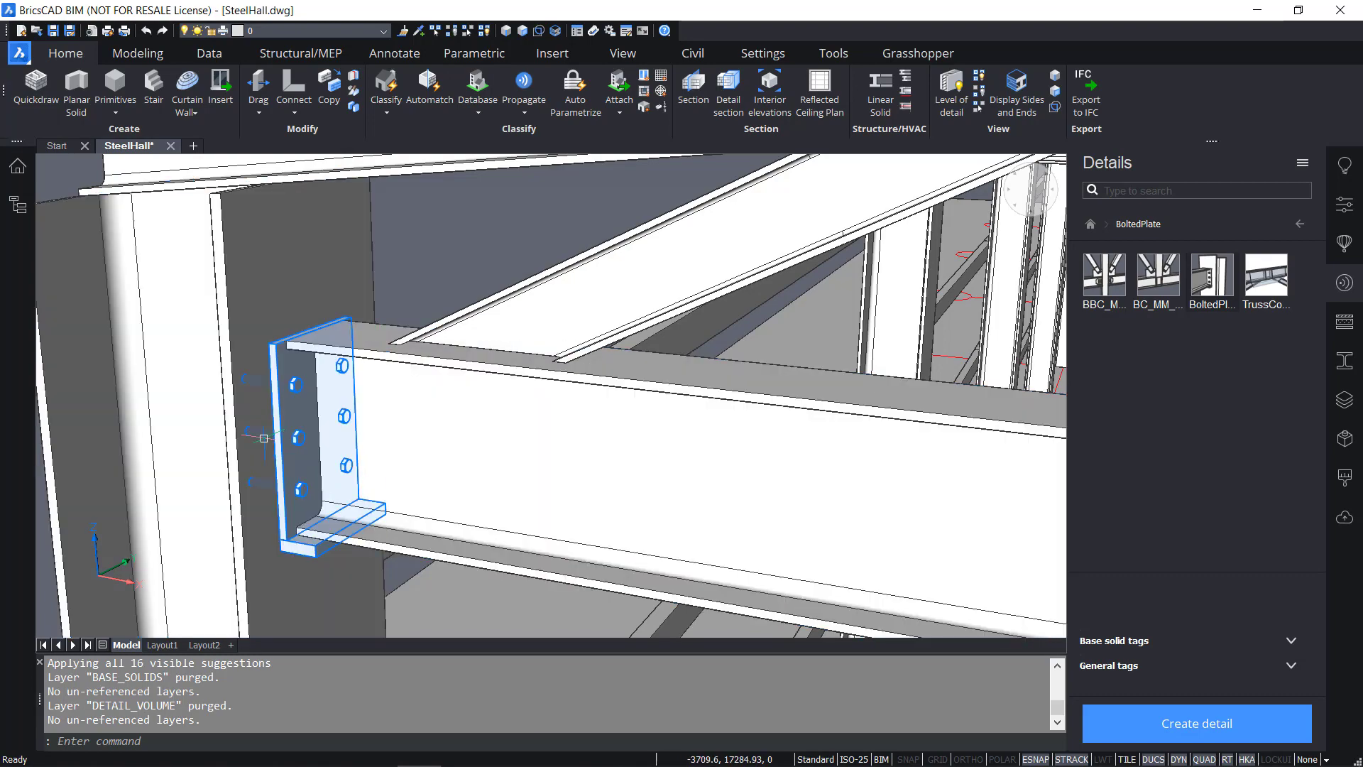
pyautogui.scroll(-6, 311, 455)
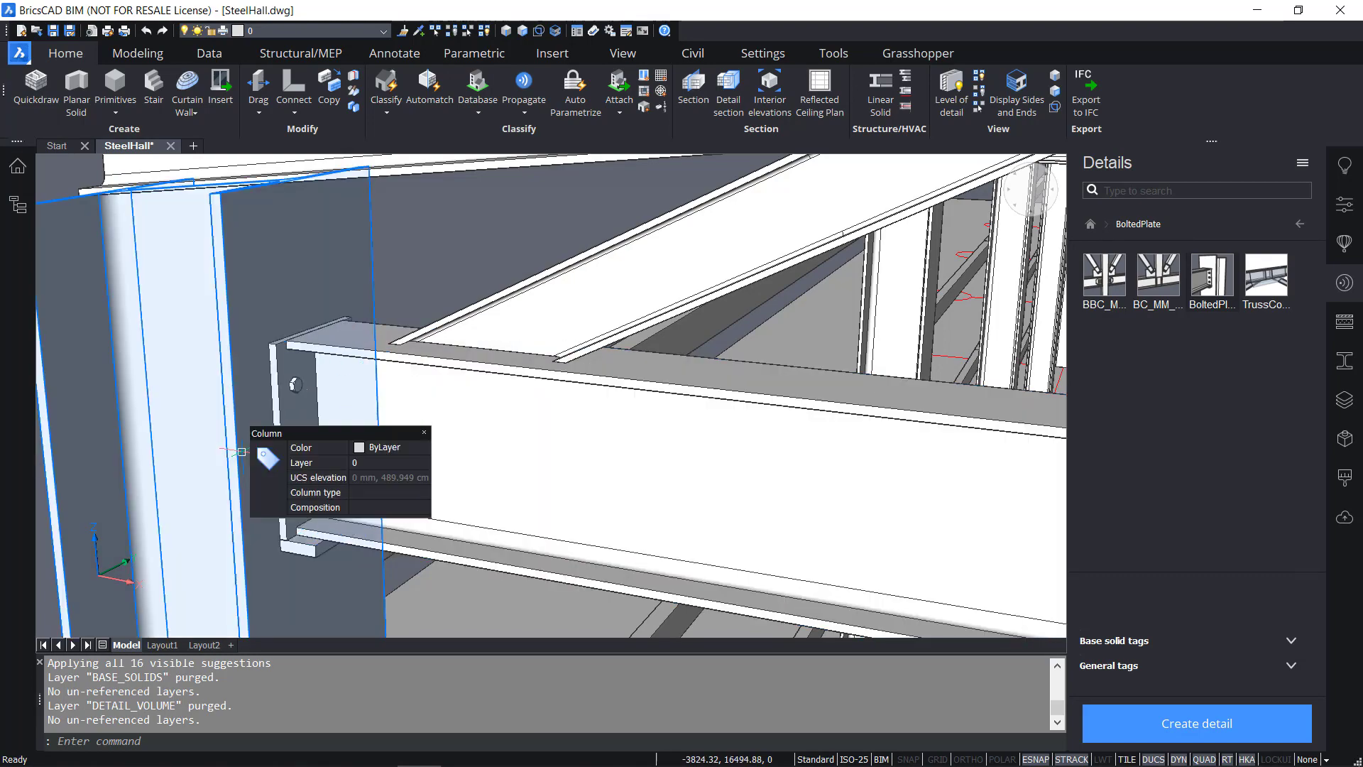
pyautogui.scroll(-3, 325, 406)
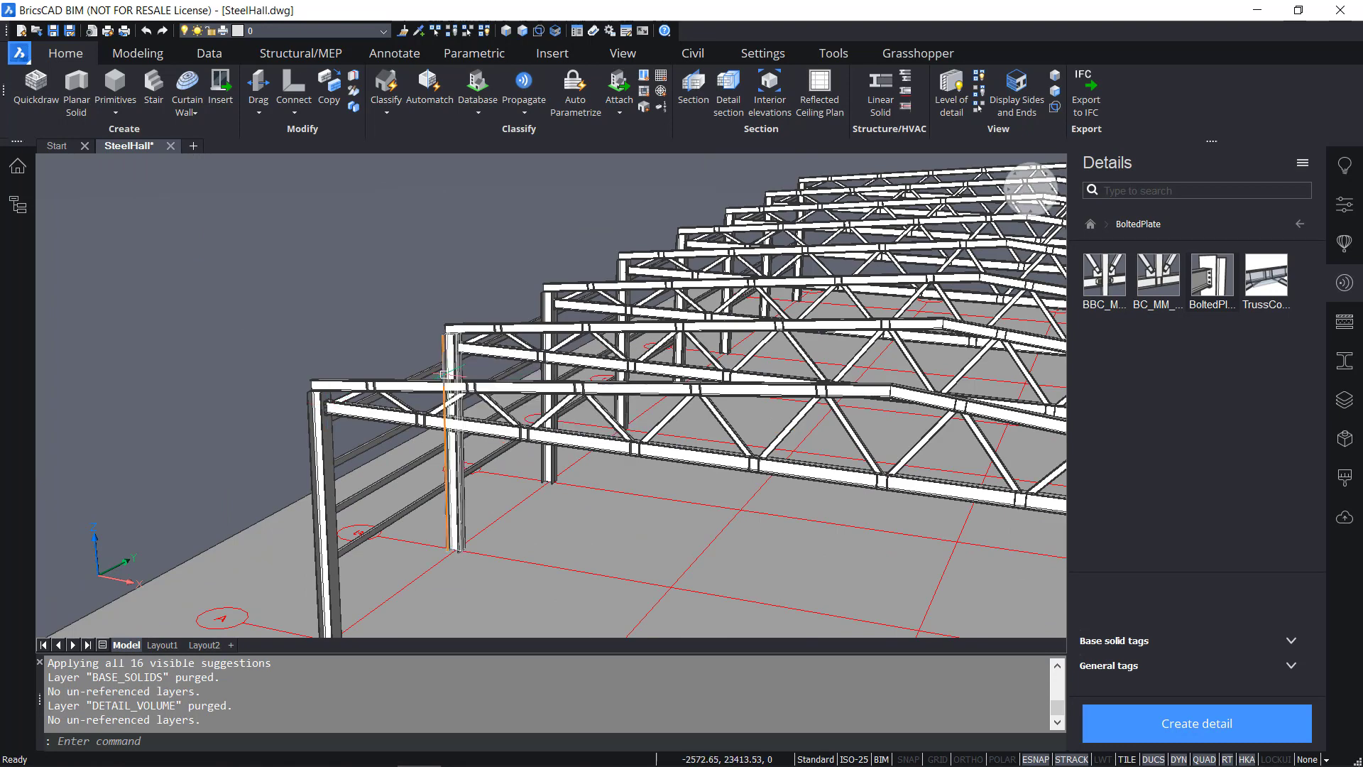
# Undo the detail propagation and the preceding operations back to the isolated beam-to-column connection
pyautogui.moveTo(443, 374)
pyautogui.hotkey('ctrl', 'z')
pyautogui.hotkey('ctrl', 'z')
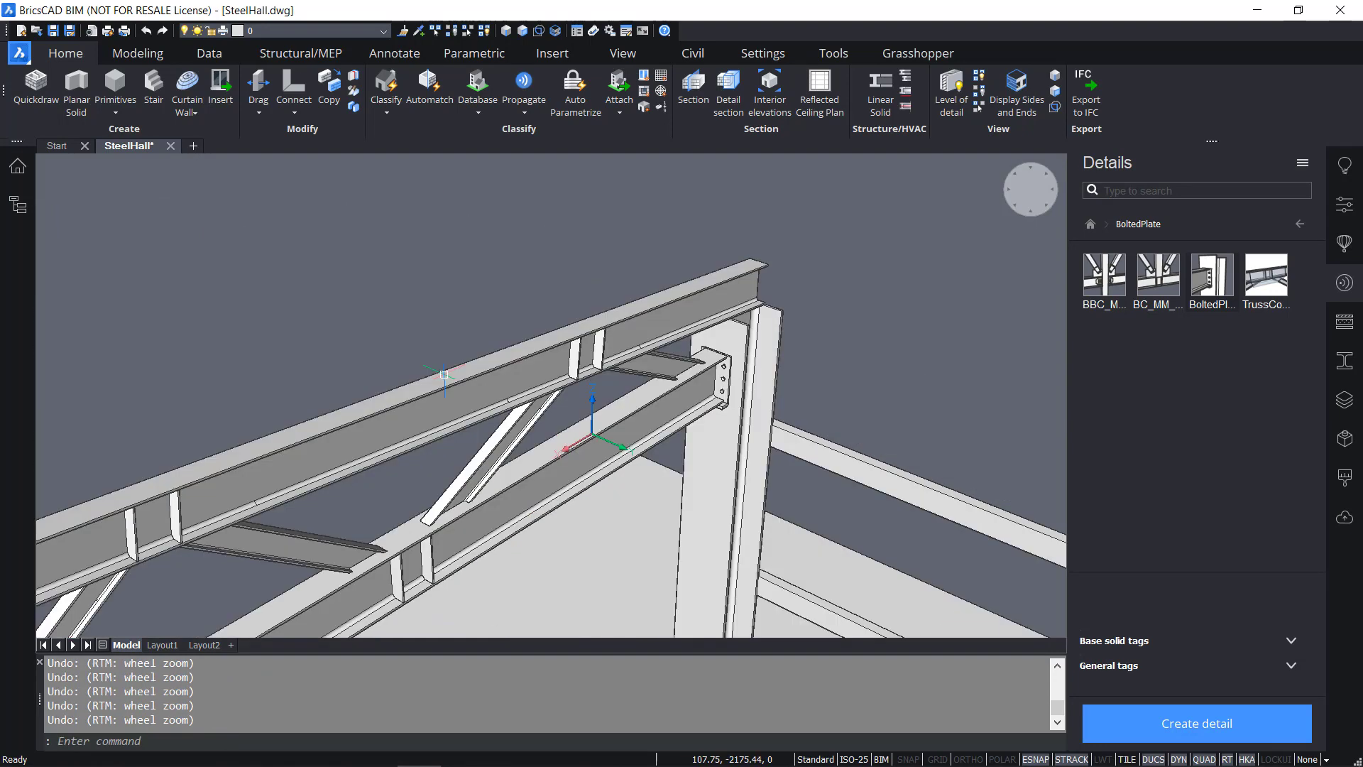
pyautogui.hotkey('ctrl', 'z')
pyautogui.hotkey('ctrl', 'z')
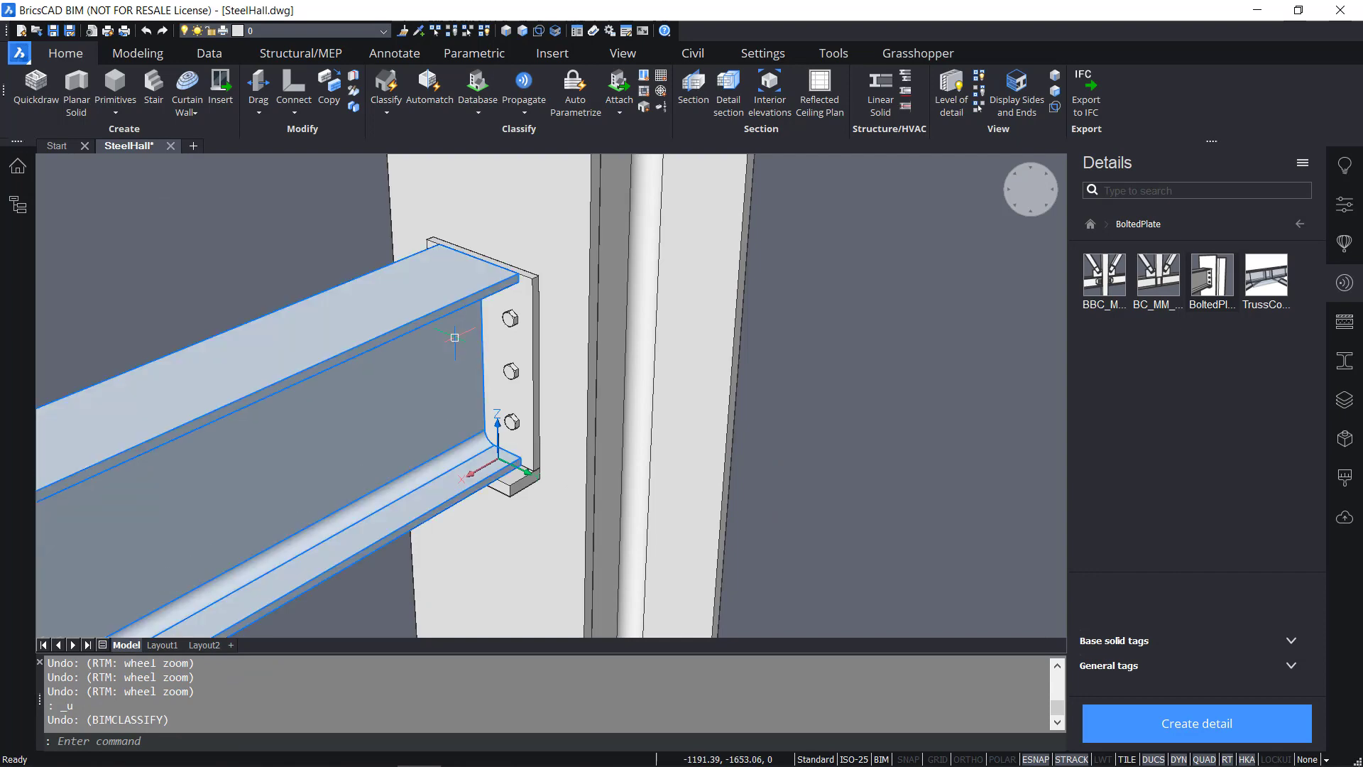
pyautogui.moveTo(510, 371)
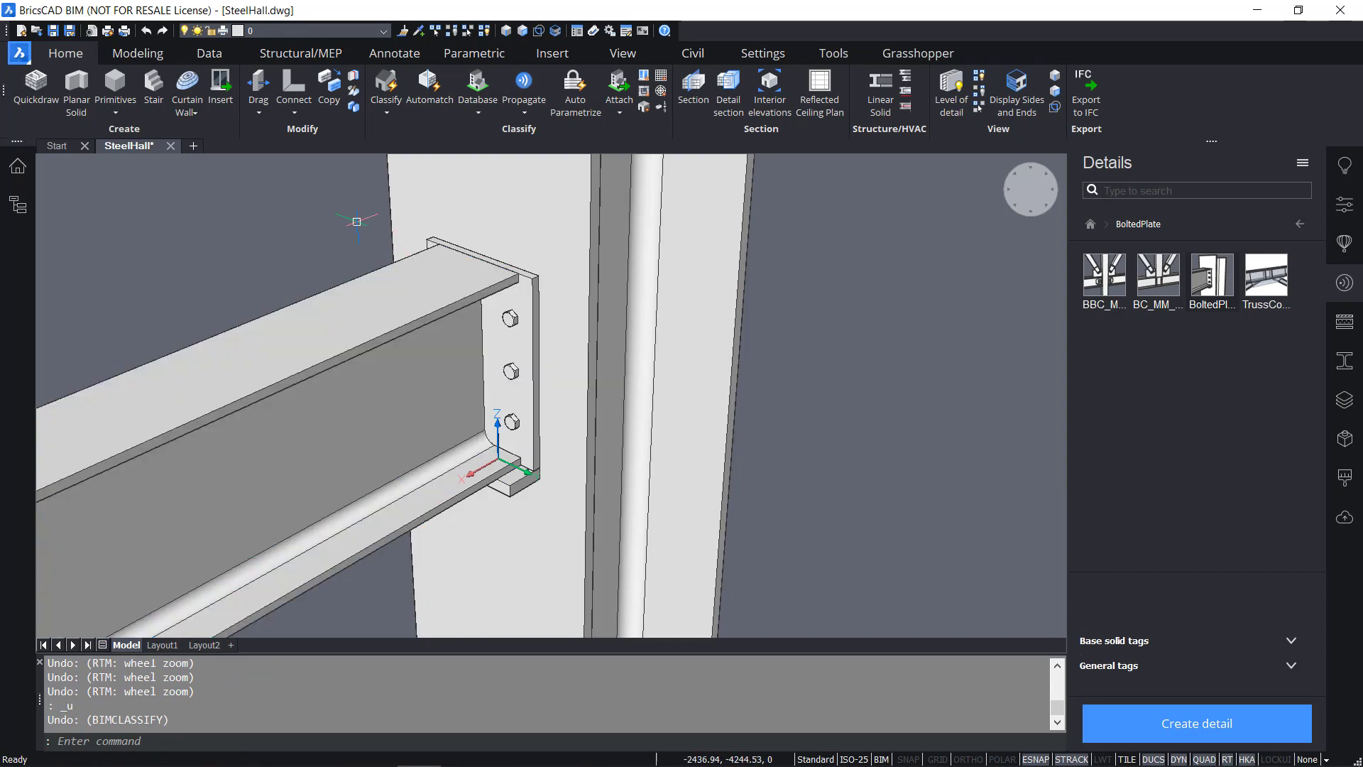
pyautogui.click(328, 215)
pyautogui.click(886, 539)
pyautogui.press('Escape')
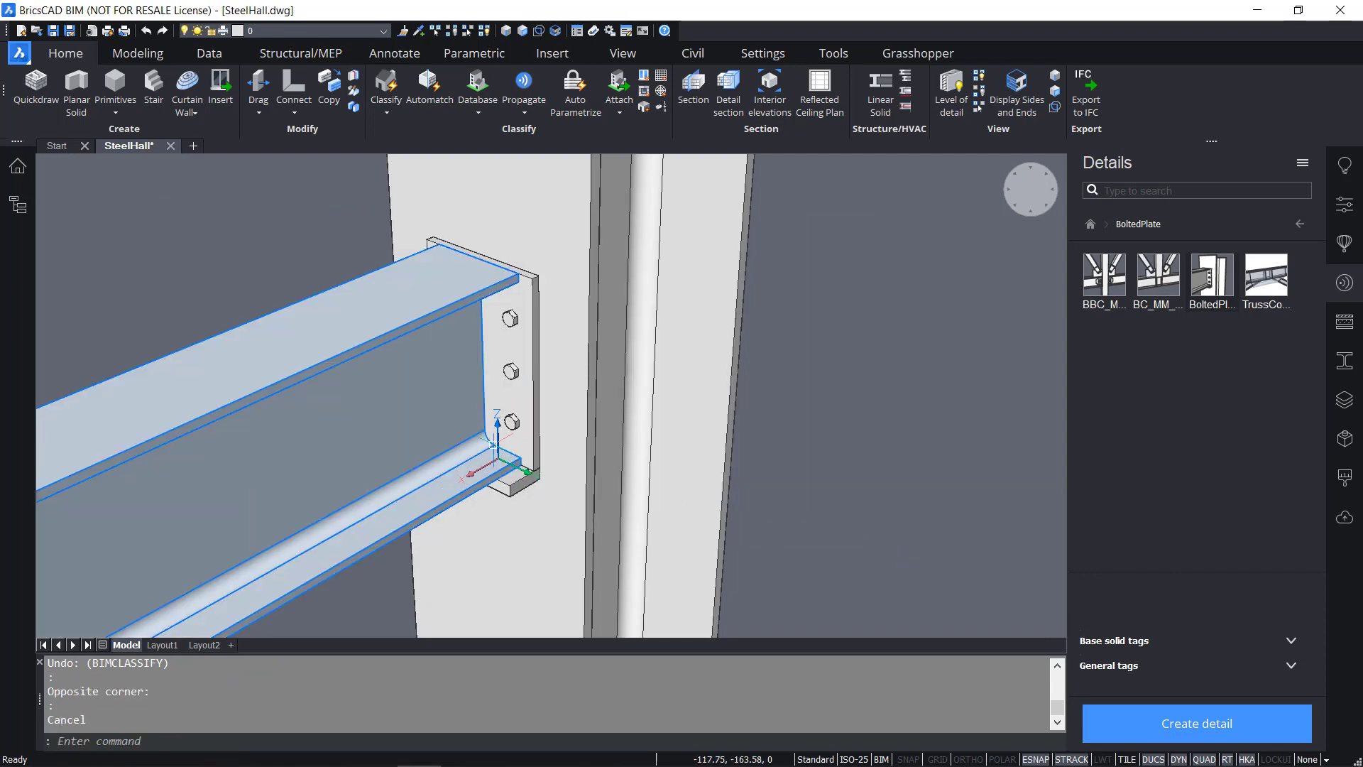
pyautogui.moveTo(524, 435)
pyautogui.press('Escape')
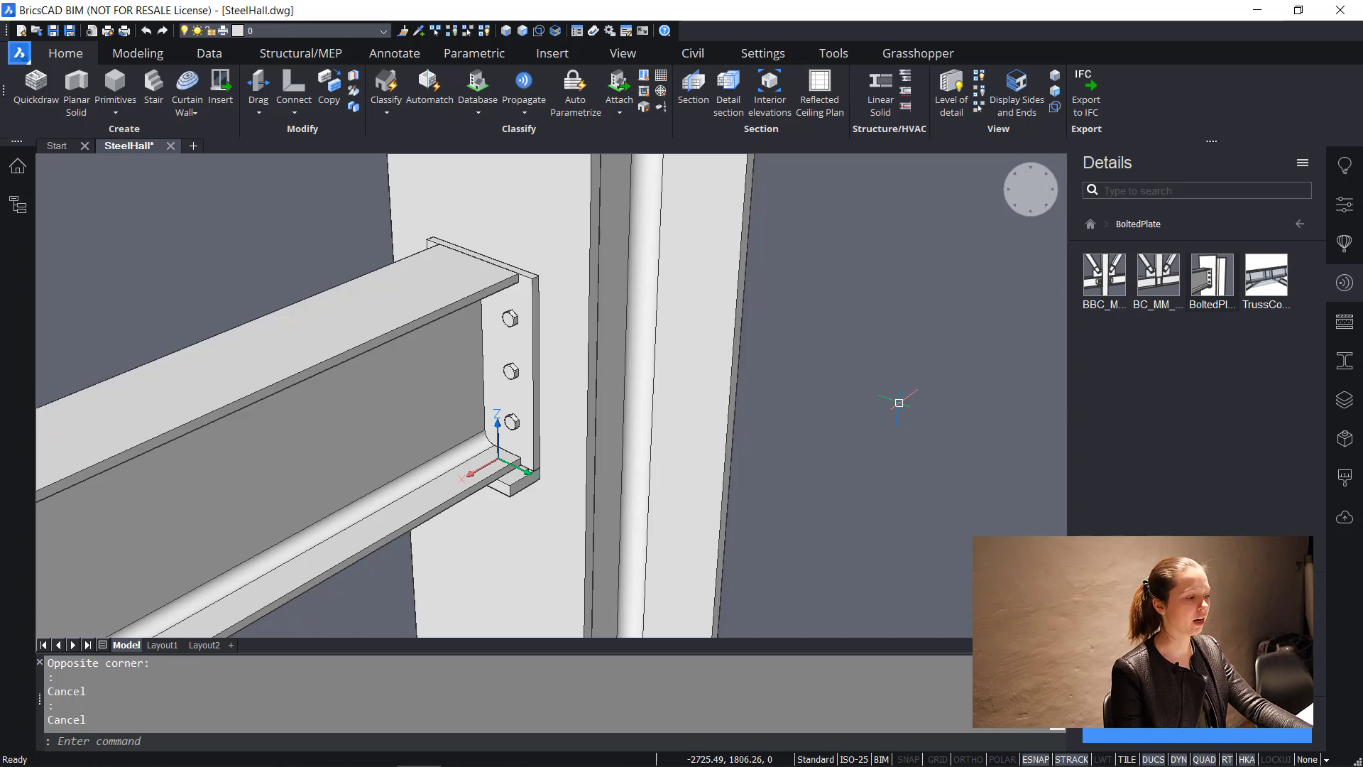
# Align the UCS with the column flange face where the bolted plate meets the column
pyautogui.hotkey('ctrl', 'y')
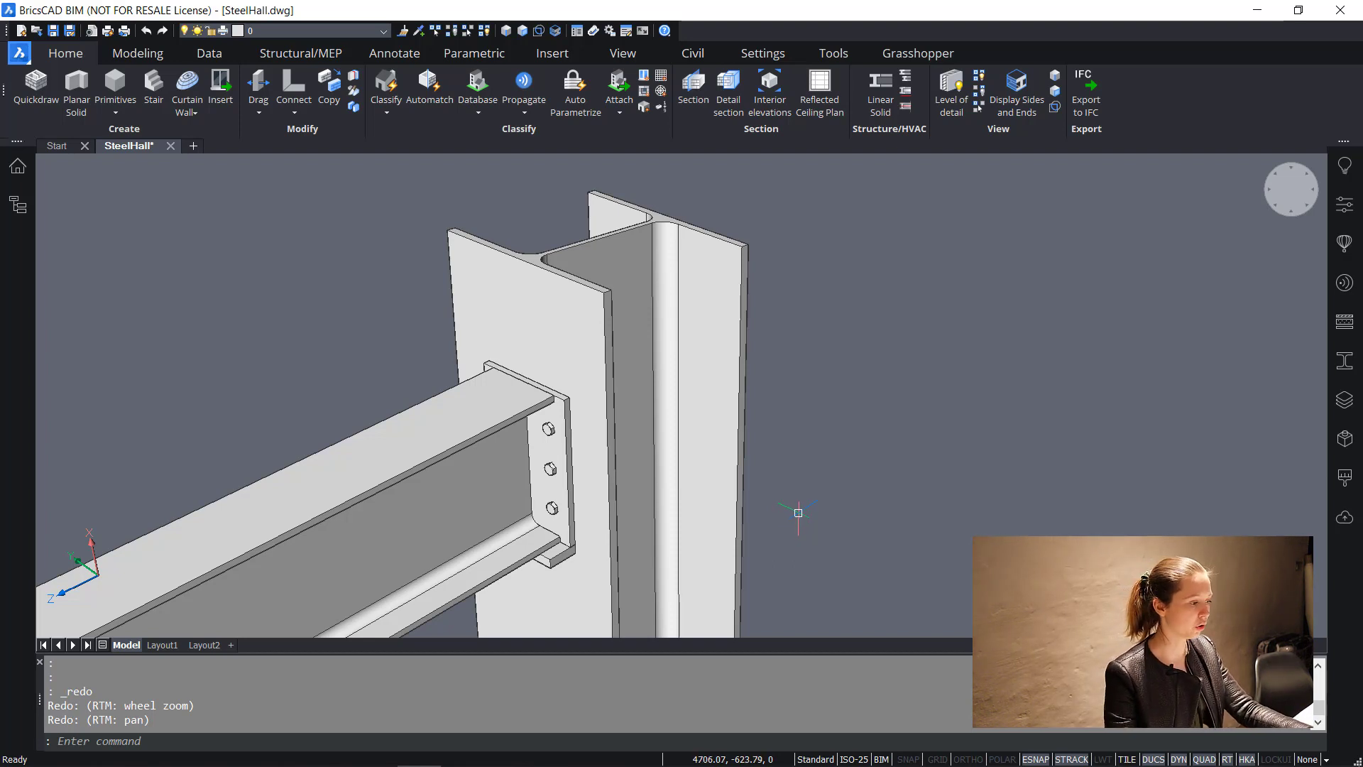
pyautogui.moveTo(548, 341)
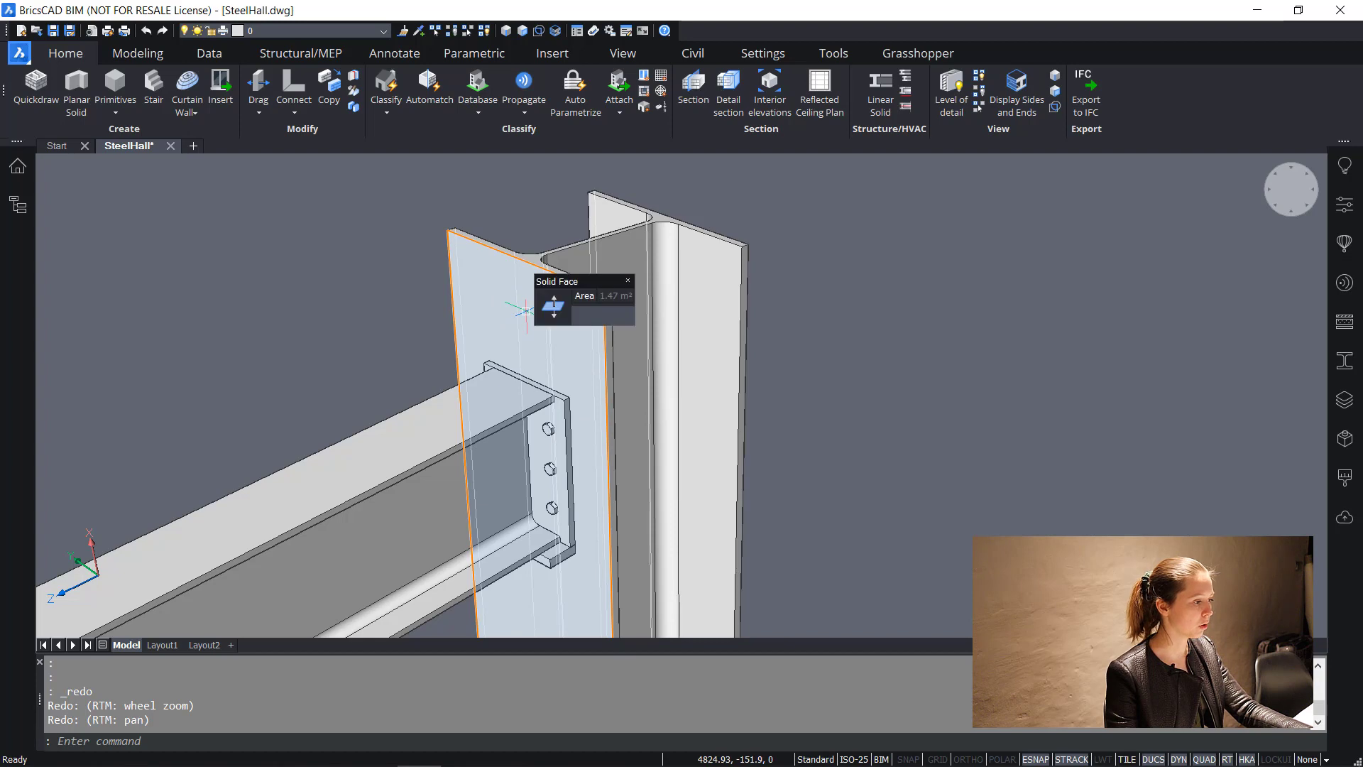
pyautogui.click(525, 311)
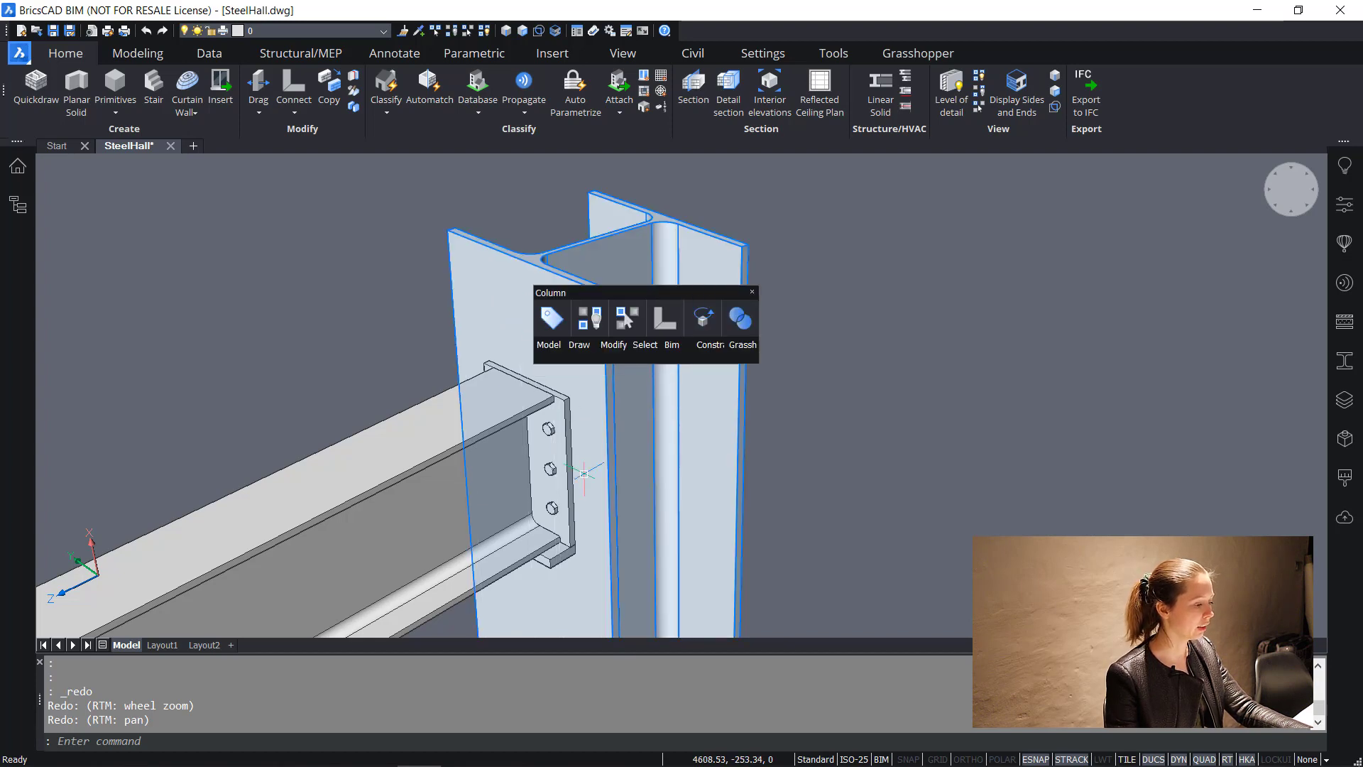
pyautogui.press('Escape')
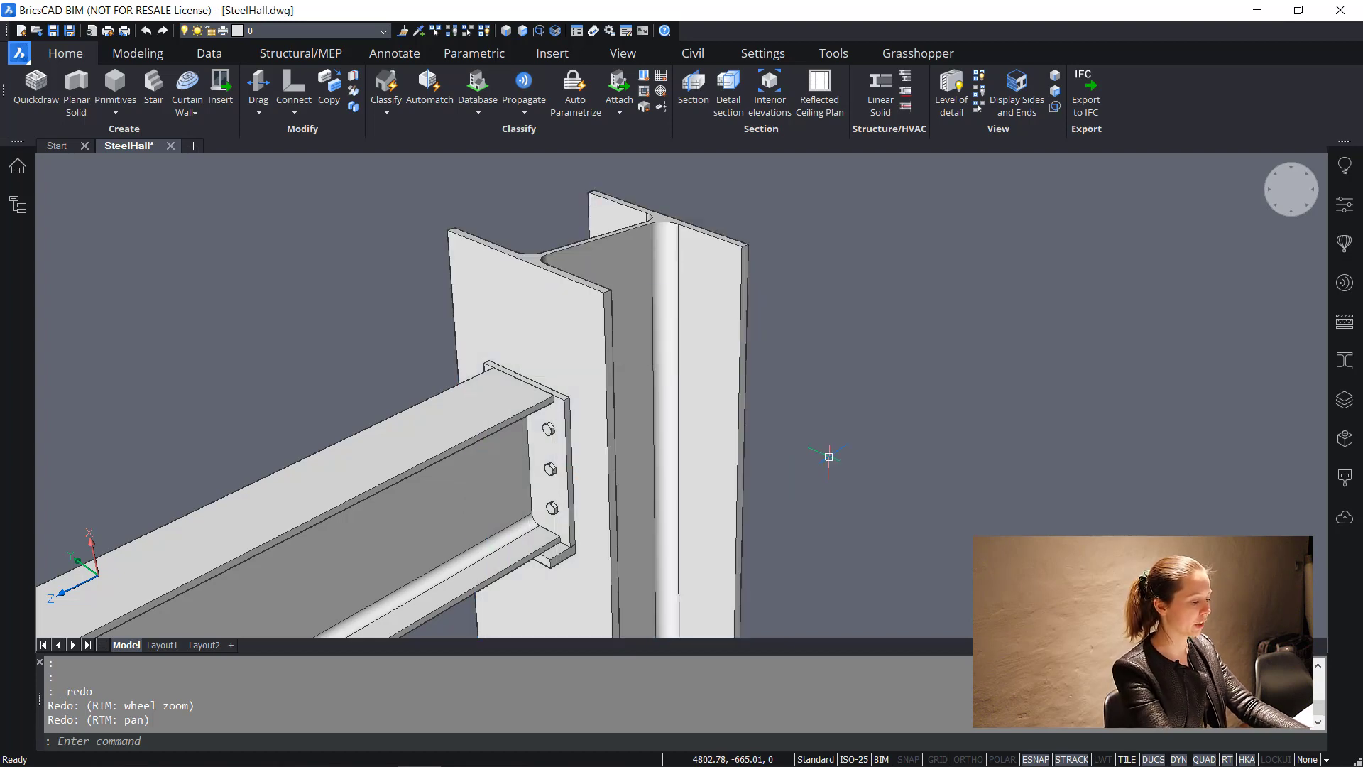
pyautogui.write('ucs')
pyautogui.press('Return')
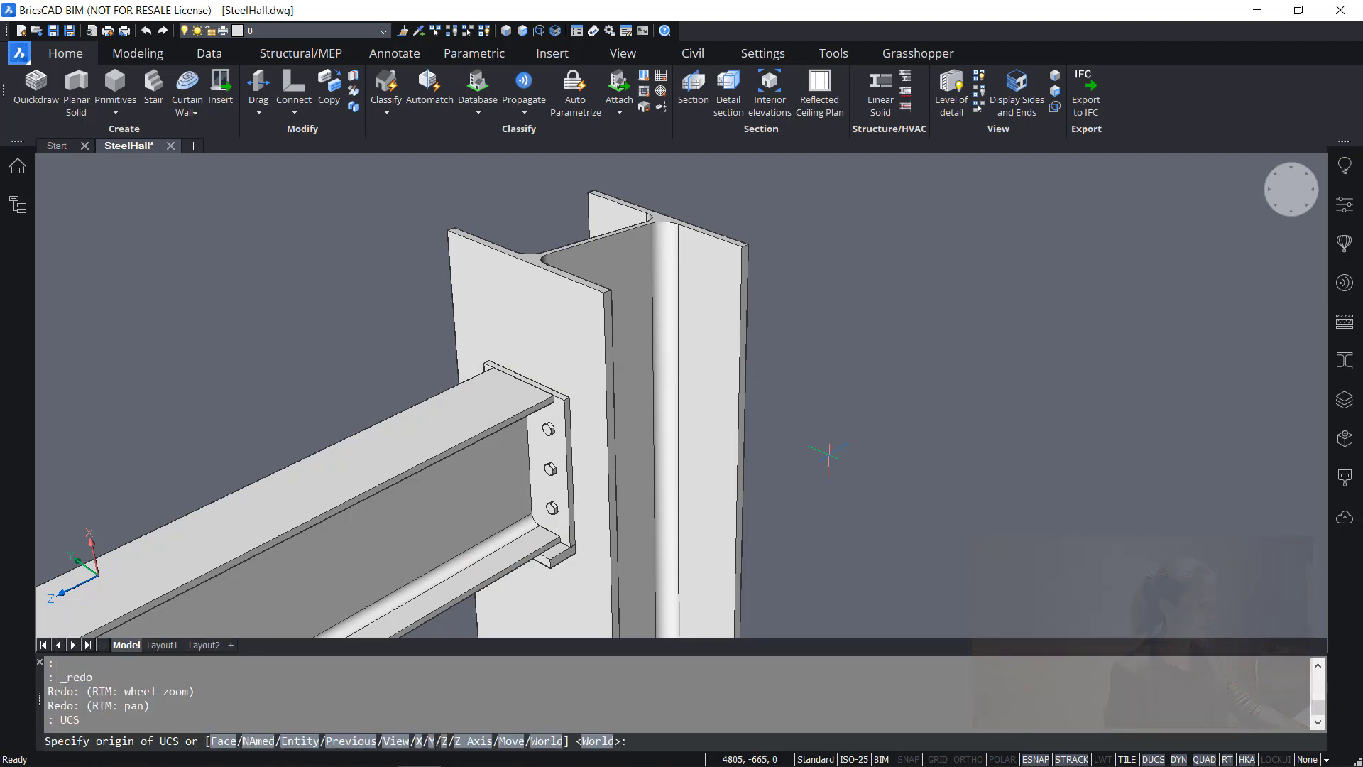
pyautogui.write('f')
pyautogui.press('Return')
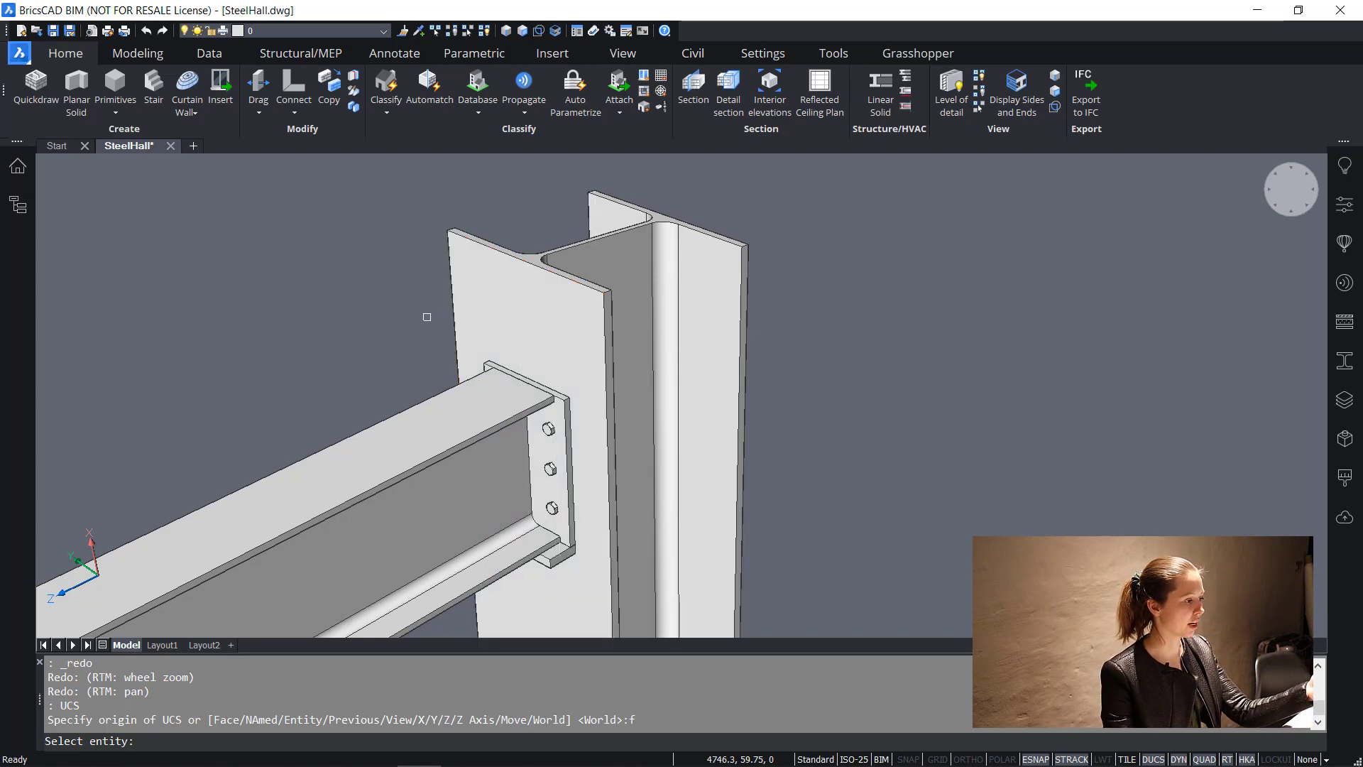
pyautogui.click(491, 341)
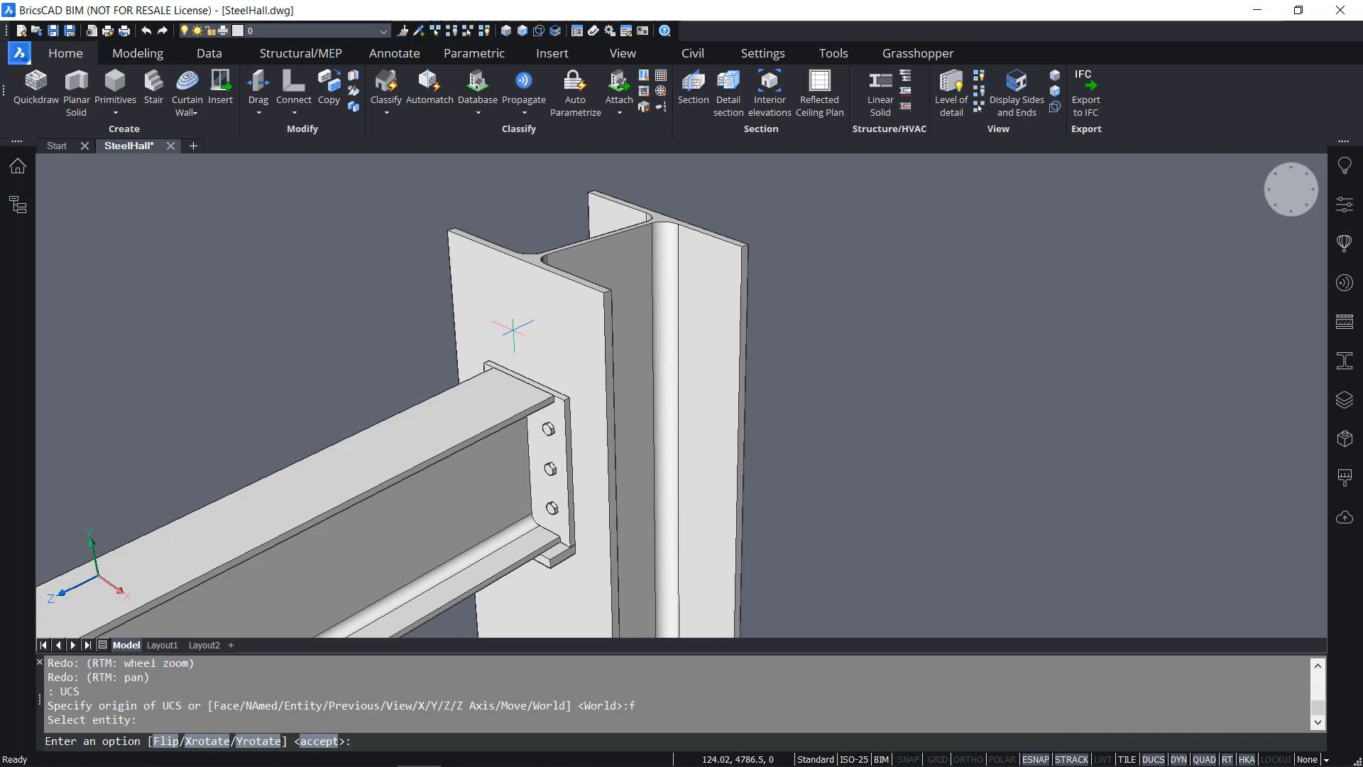
pyautogui.press('Return')
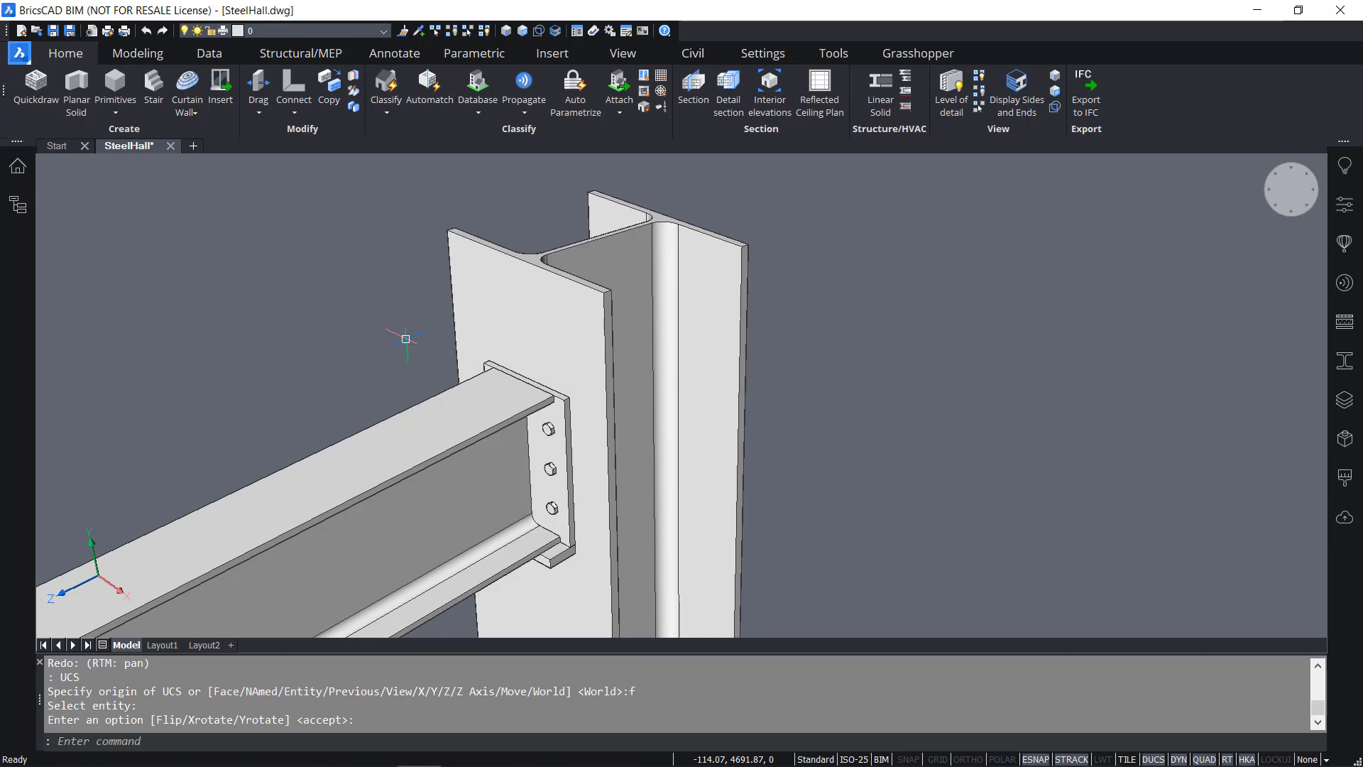
# Form a local mechanical component named BoltedPlateComponent from the plates and bolts, with its base point midway along the plate's upper edge
pyautogui.moveTo(405, 339); pyautogui.dragTo(896, 609)
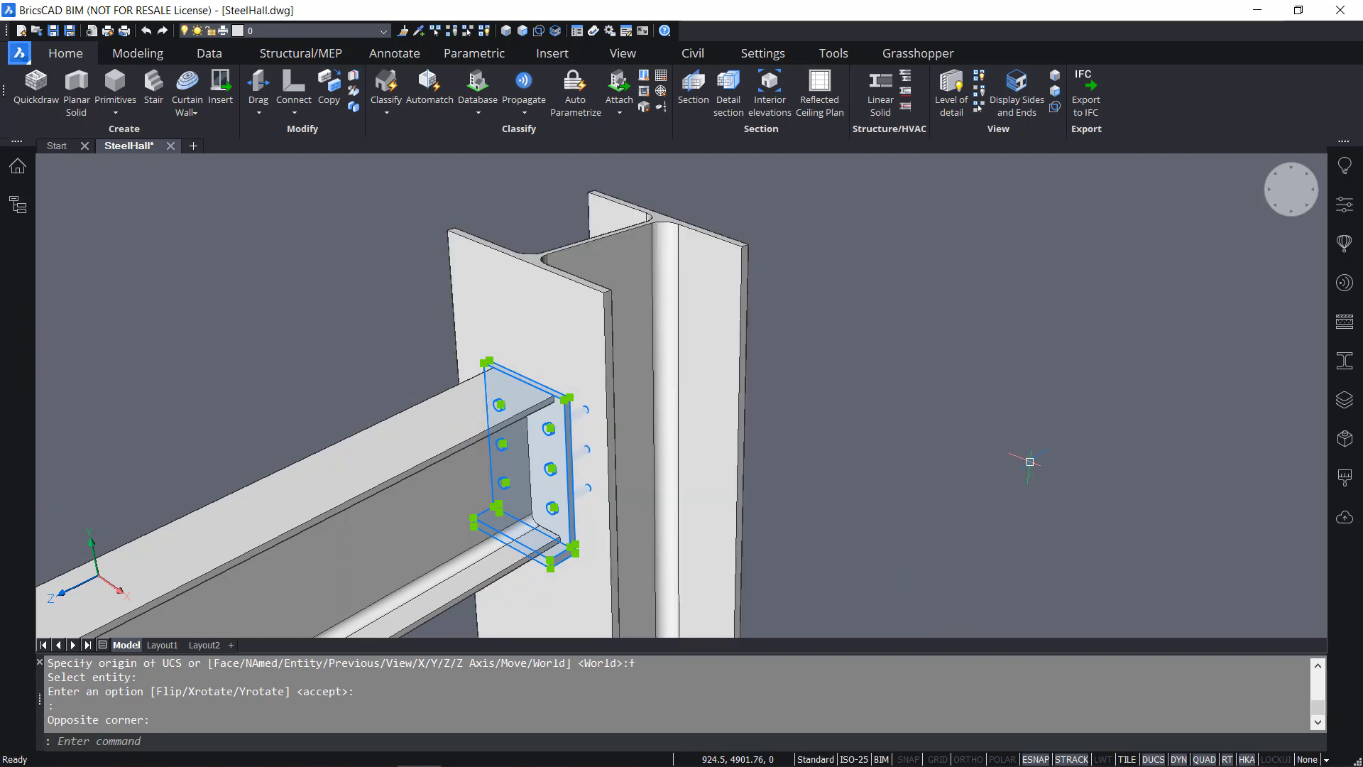
pyautogui.write('BMFORM')
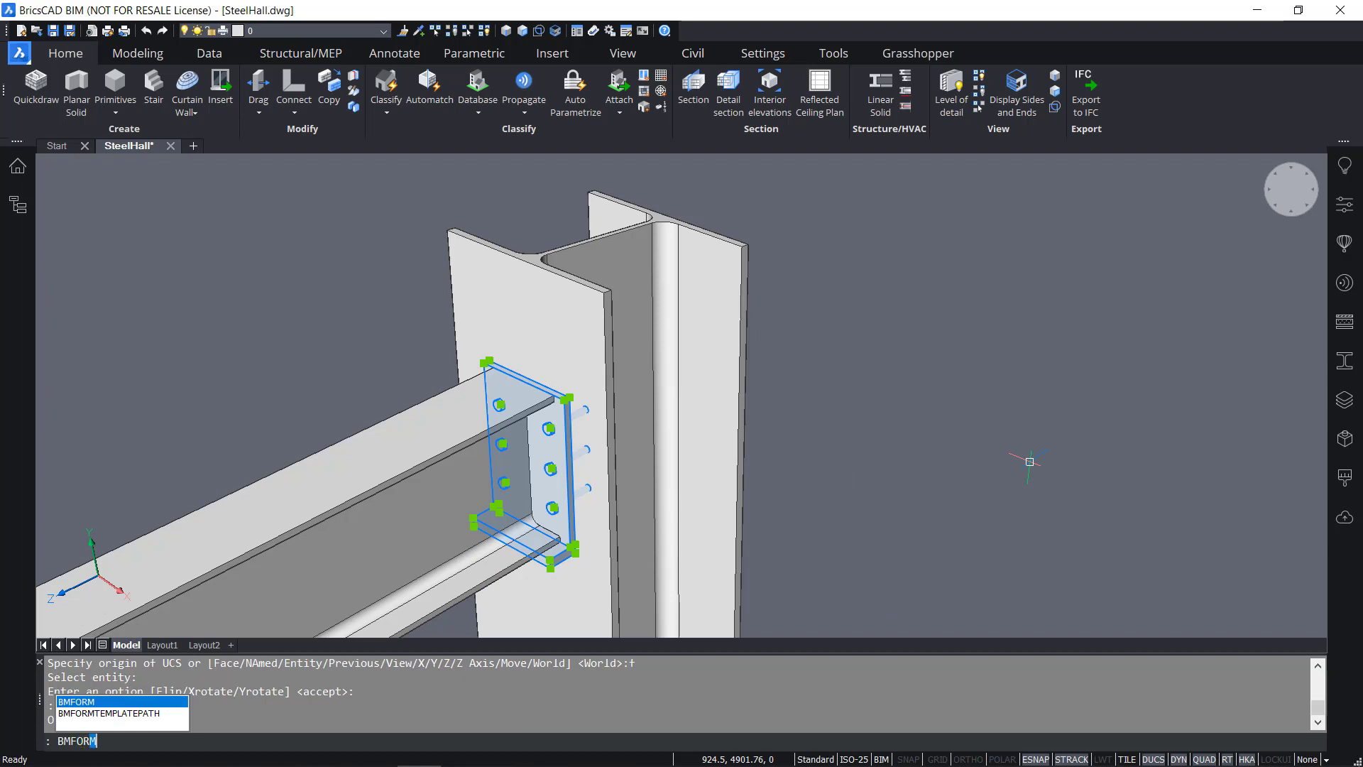
pyautogui.press('Return')
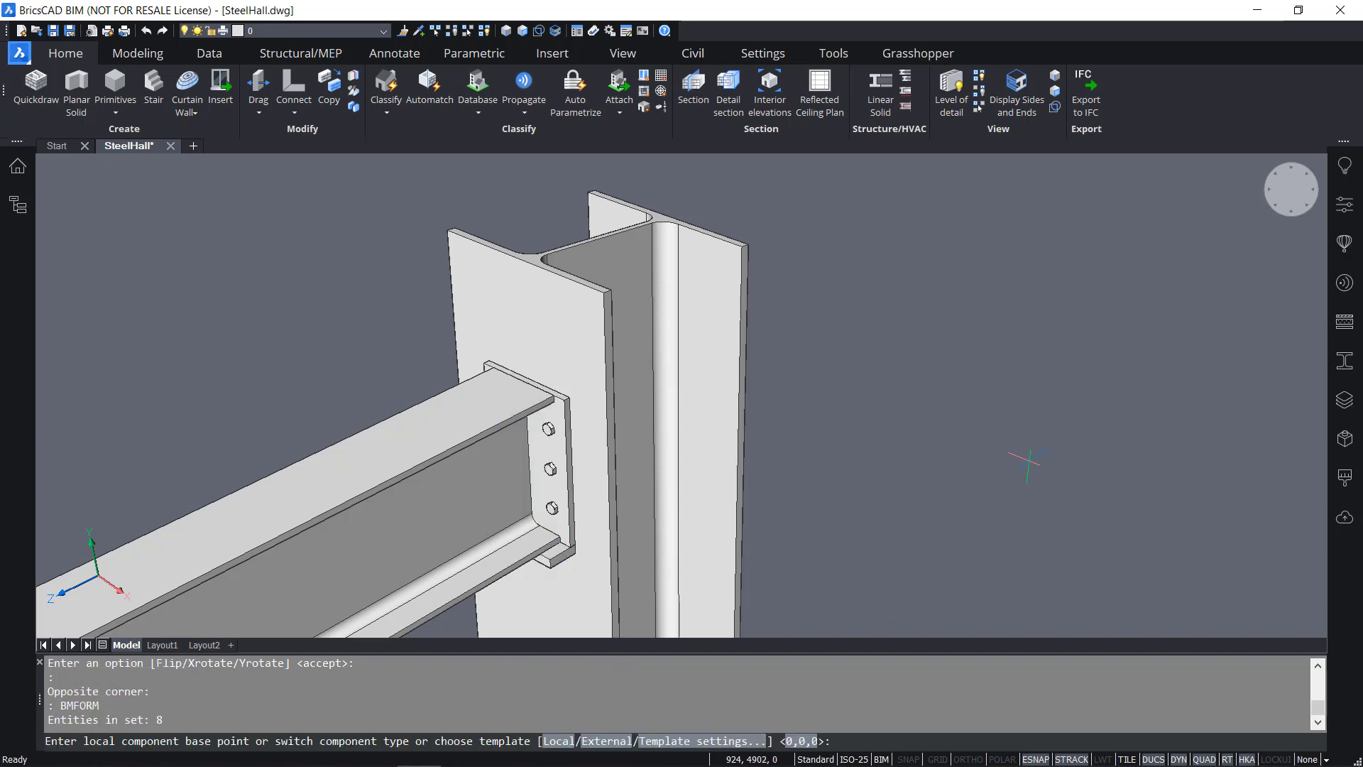
pyautogui.write('l')
pyautogui.press('Return')
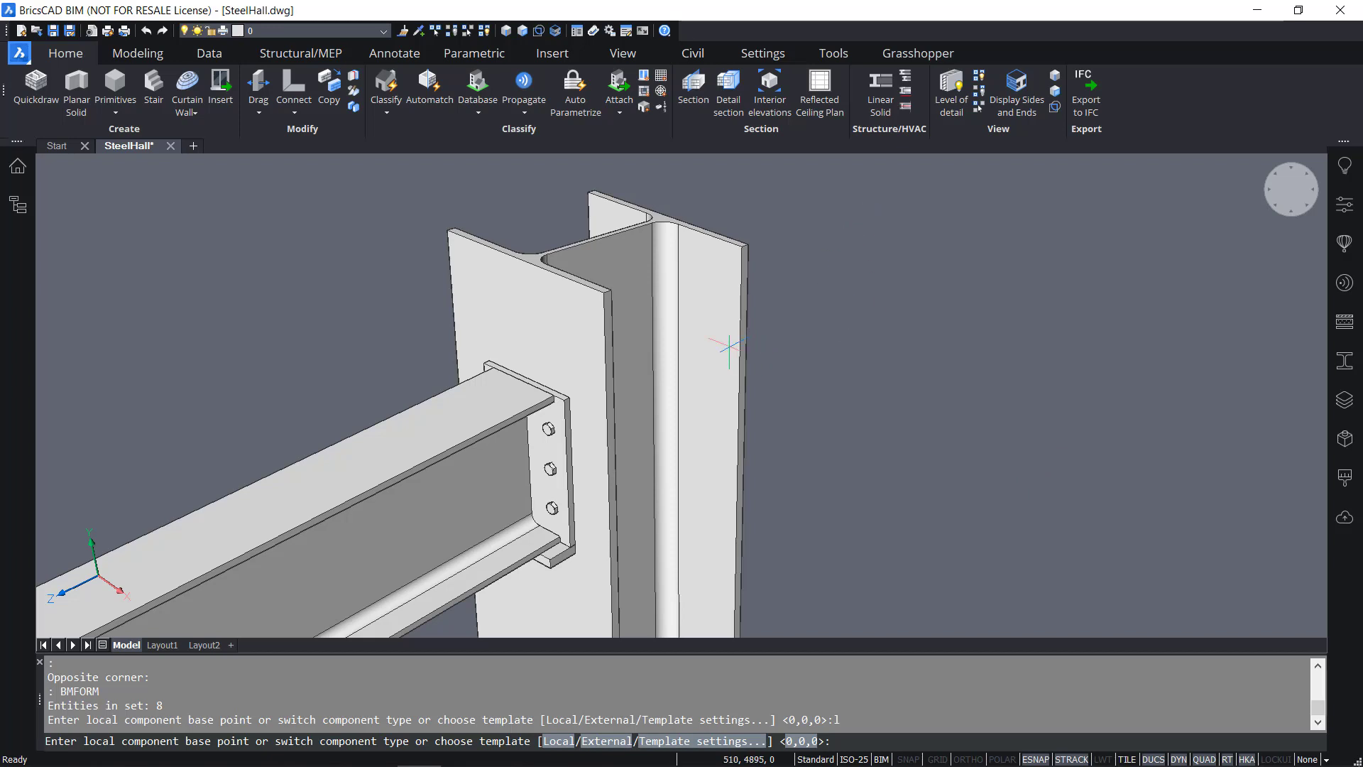
pyautogui.click(531, 375)
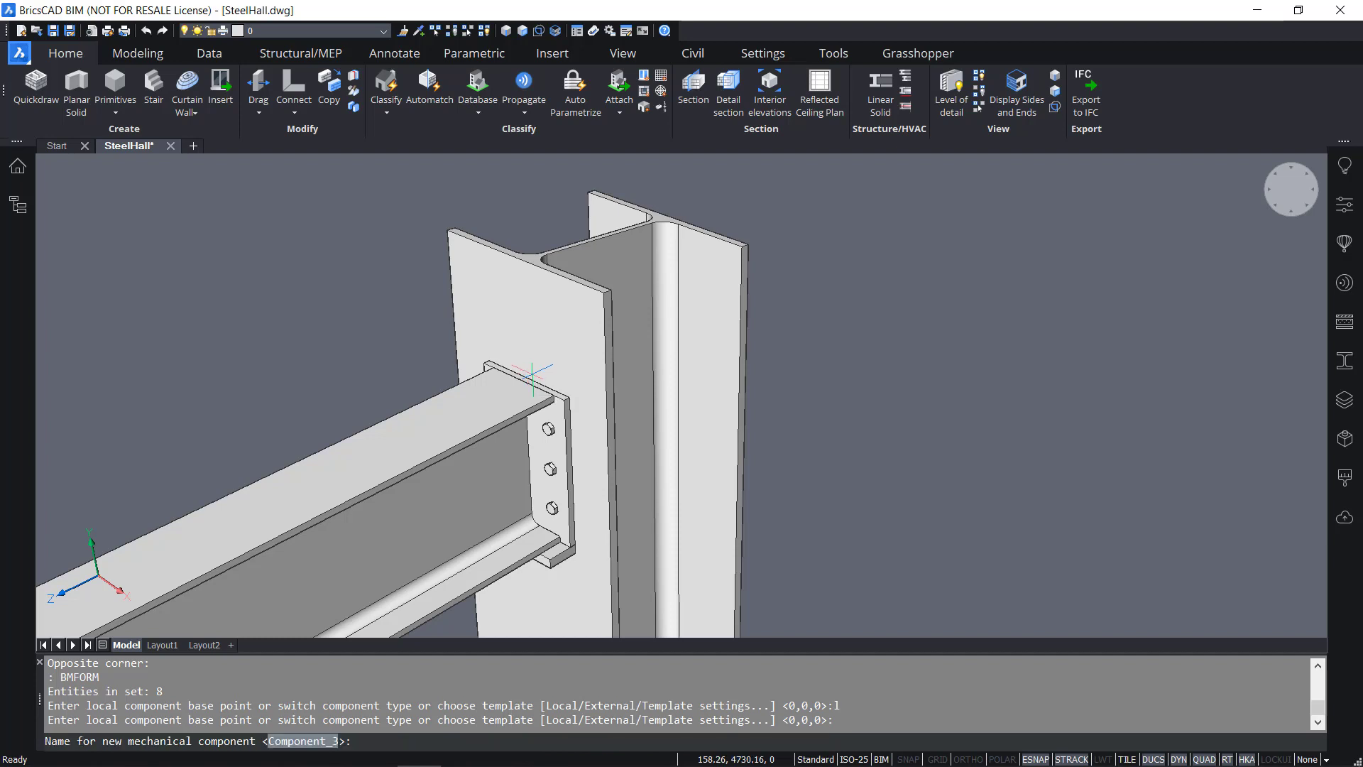
pyautogui.write('BoltedPlateComponent')
pyautogui.press('Return')
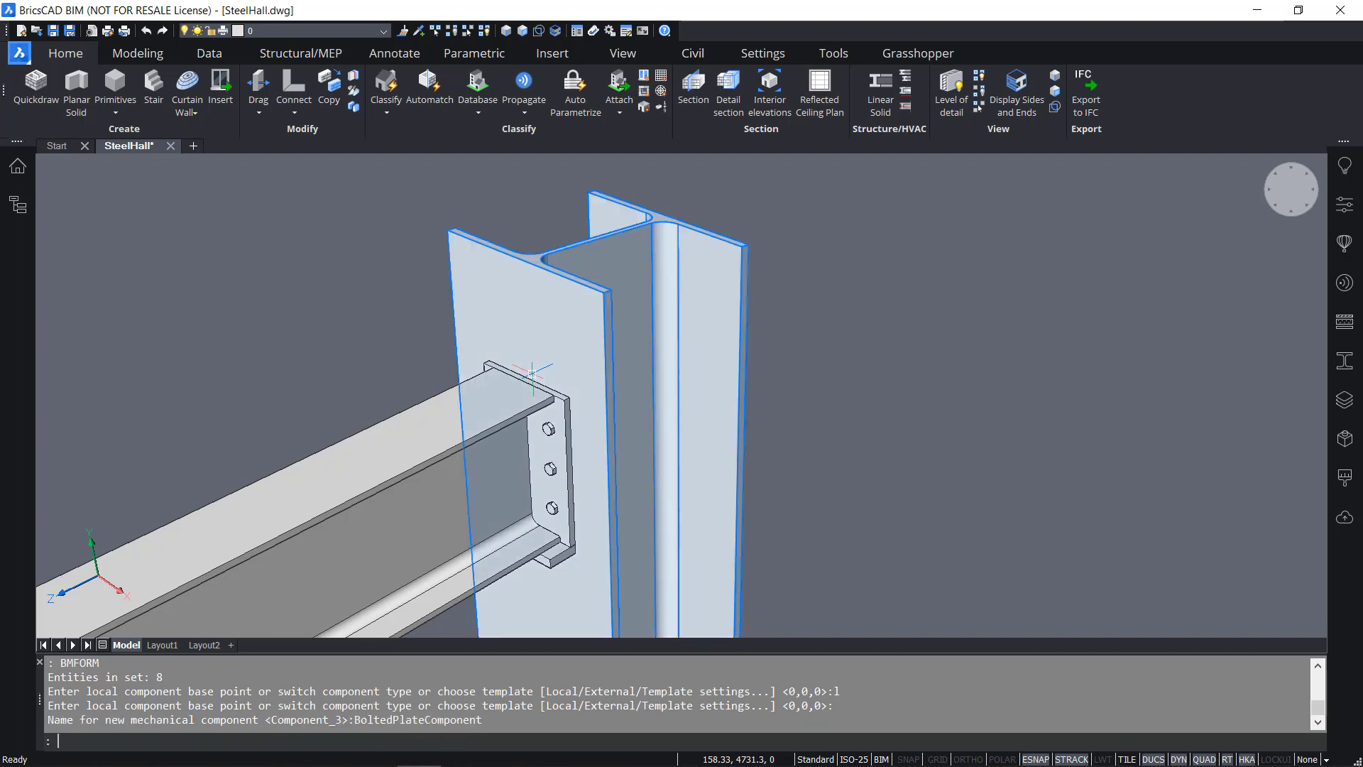
# Examine the bolted plate component's properties and its part structure in the Mechanical Browser
pyautogui.click(551, 455)
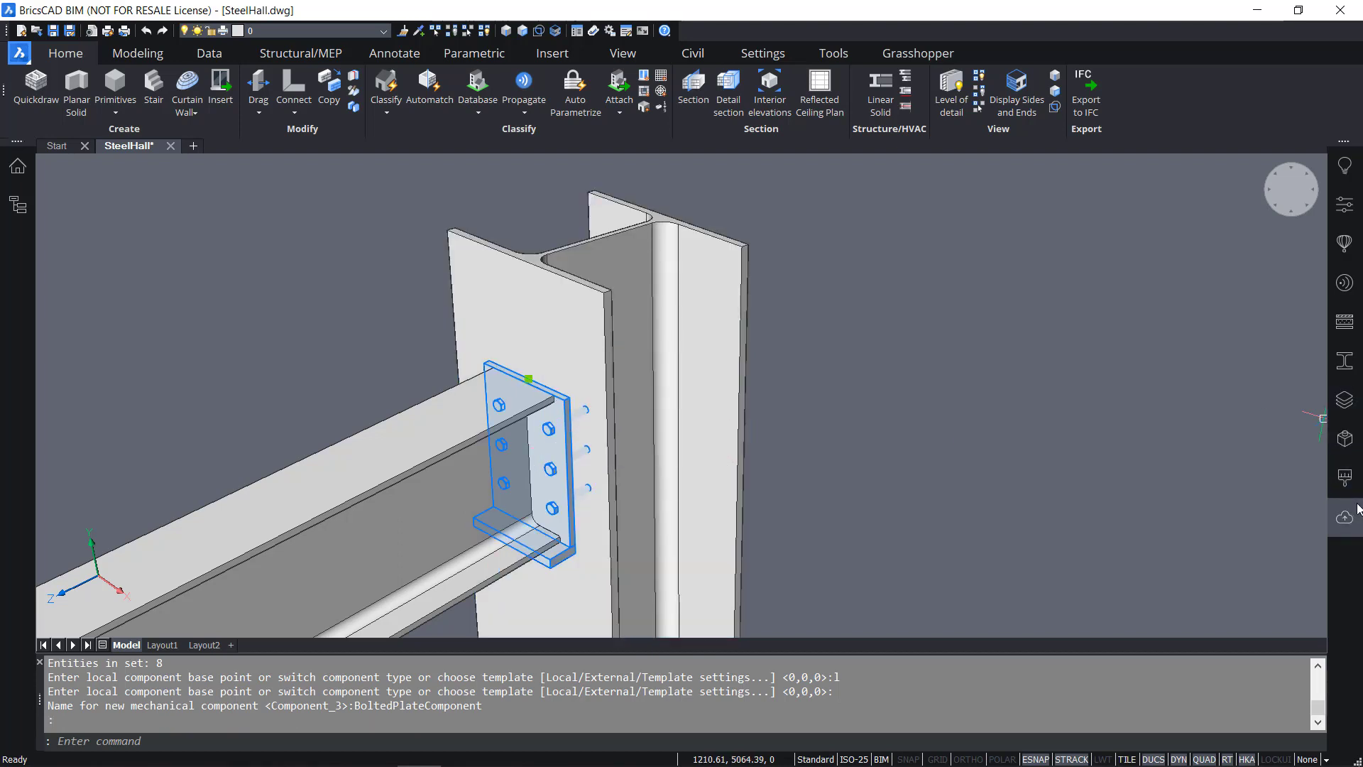
pyautogui.click(1345, 205)
pyautogui.scroll(-1, 1256, 627)
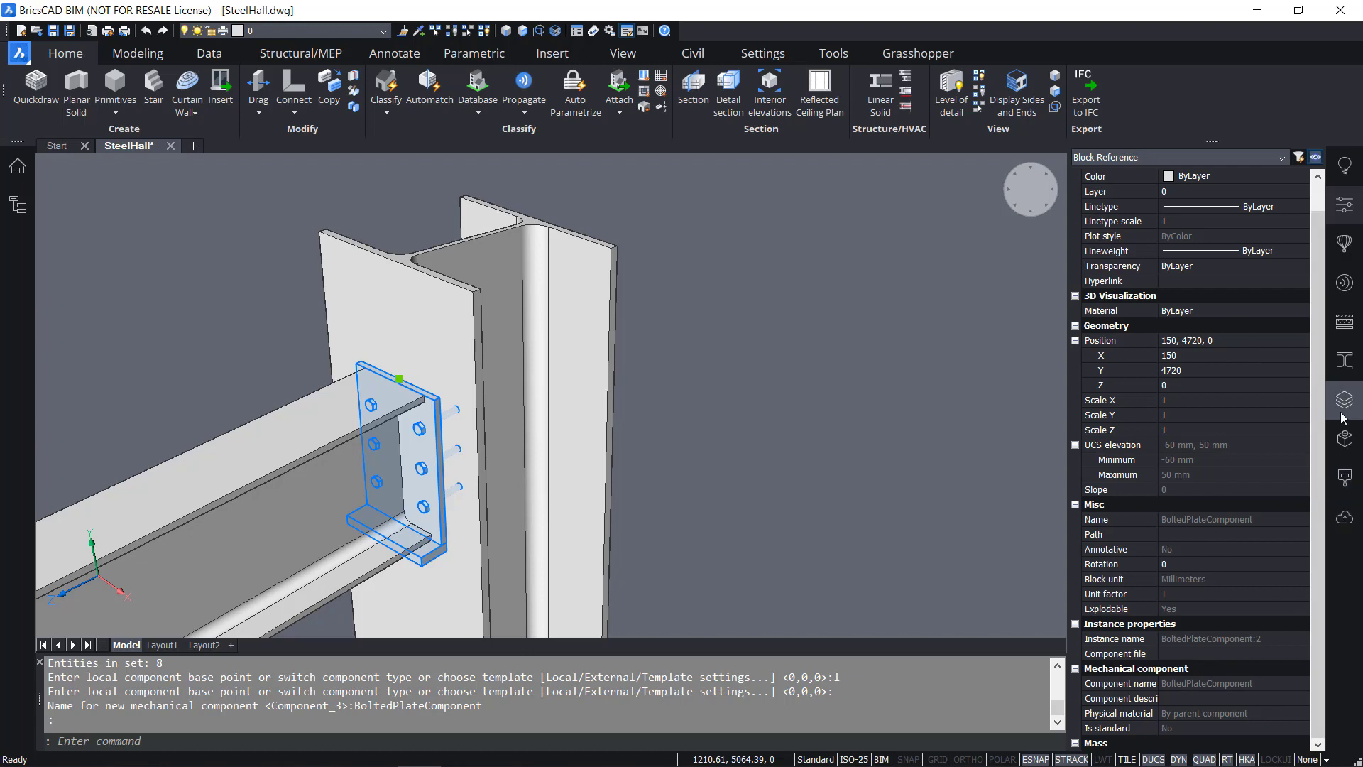
pyautogui.click(1345, 438)
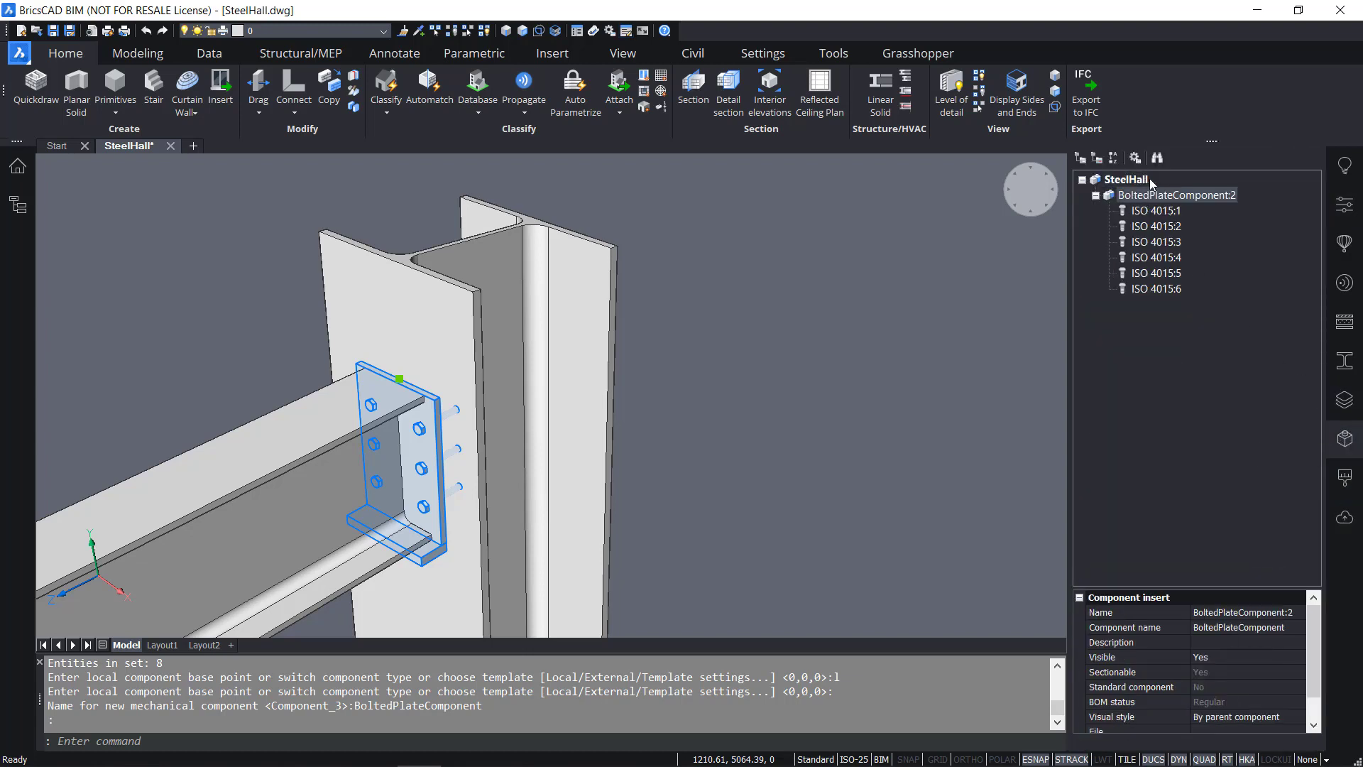
pyautogui.click(1192, 196)
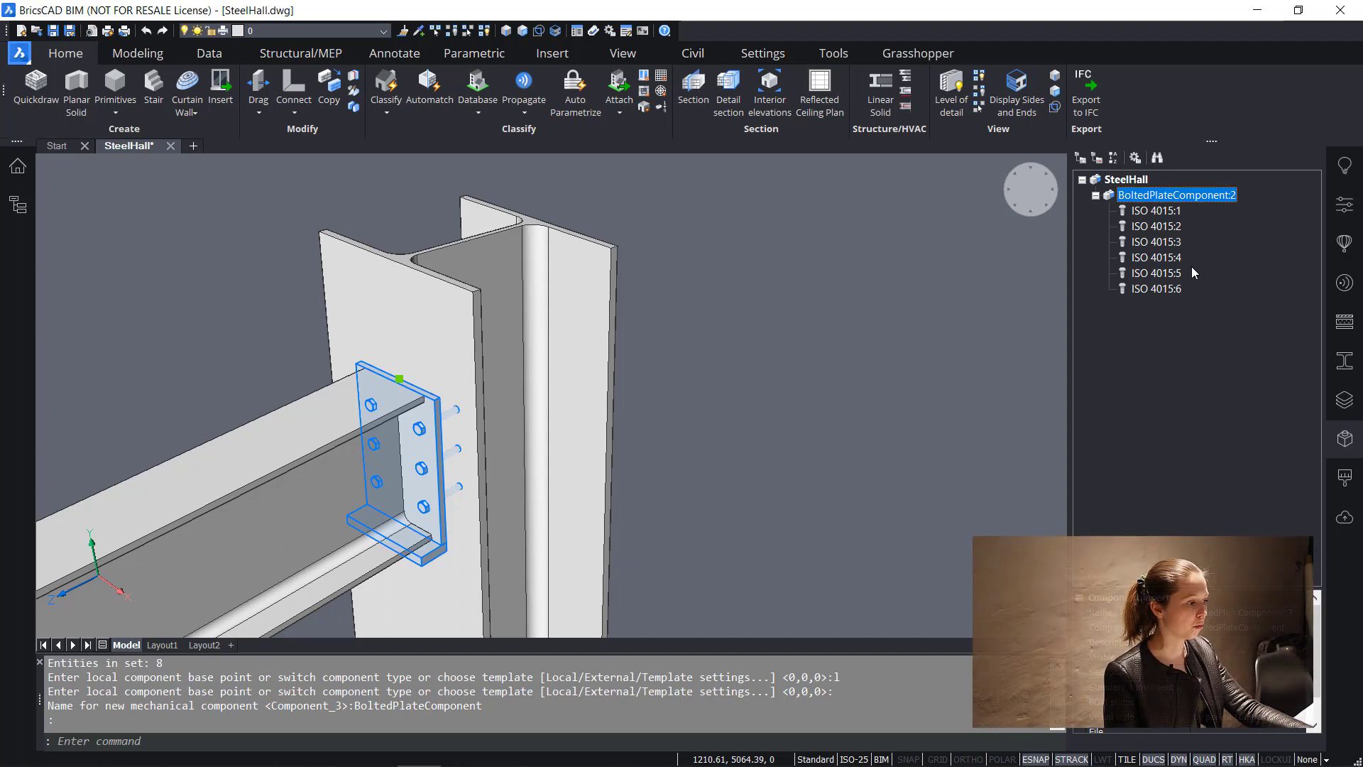
pyautogui.press('Escape')
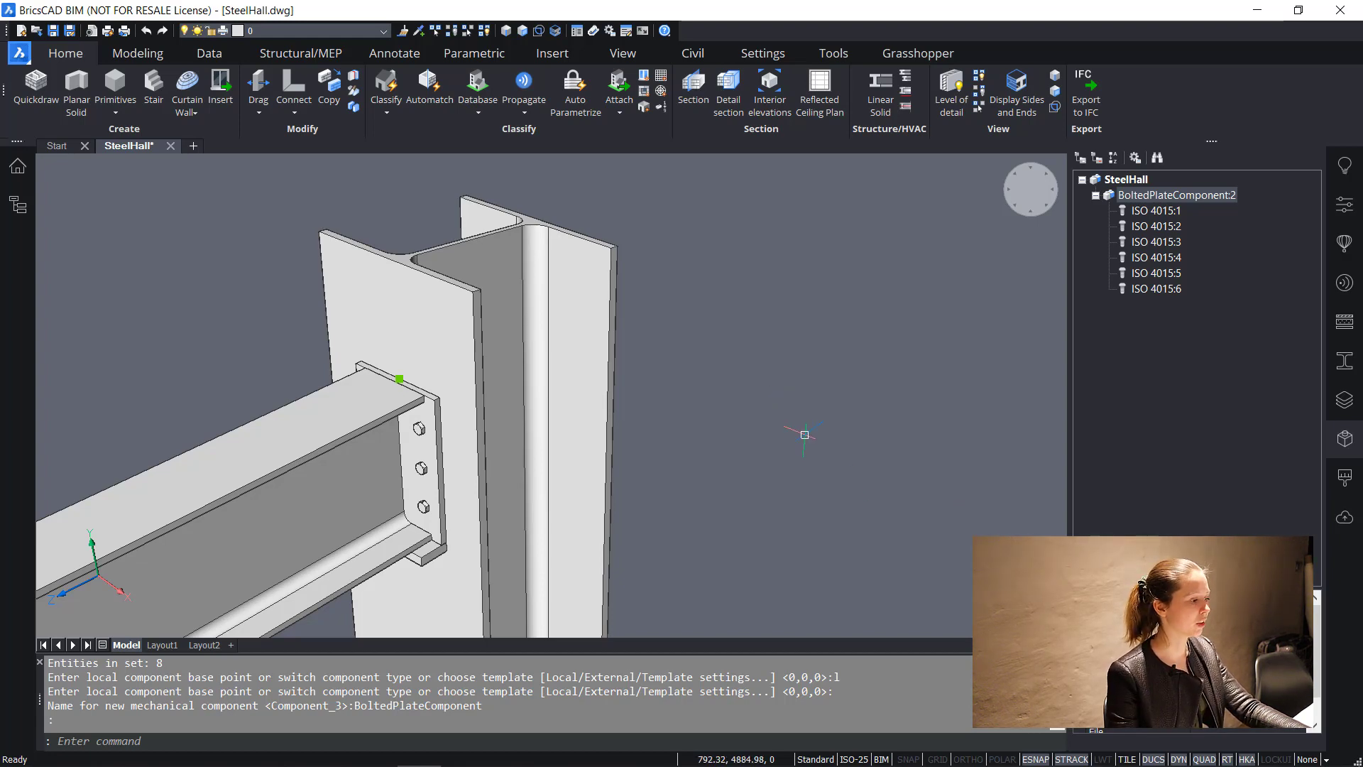
pyautogui.press('Escape')
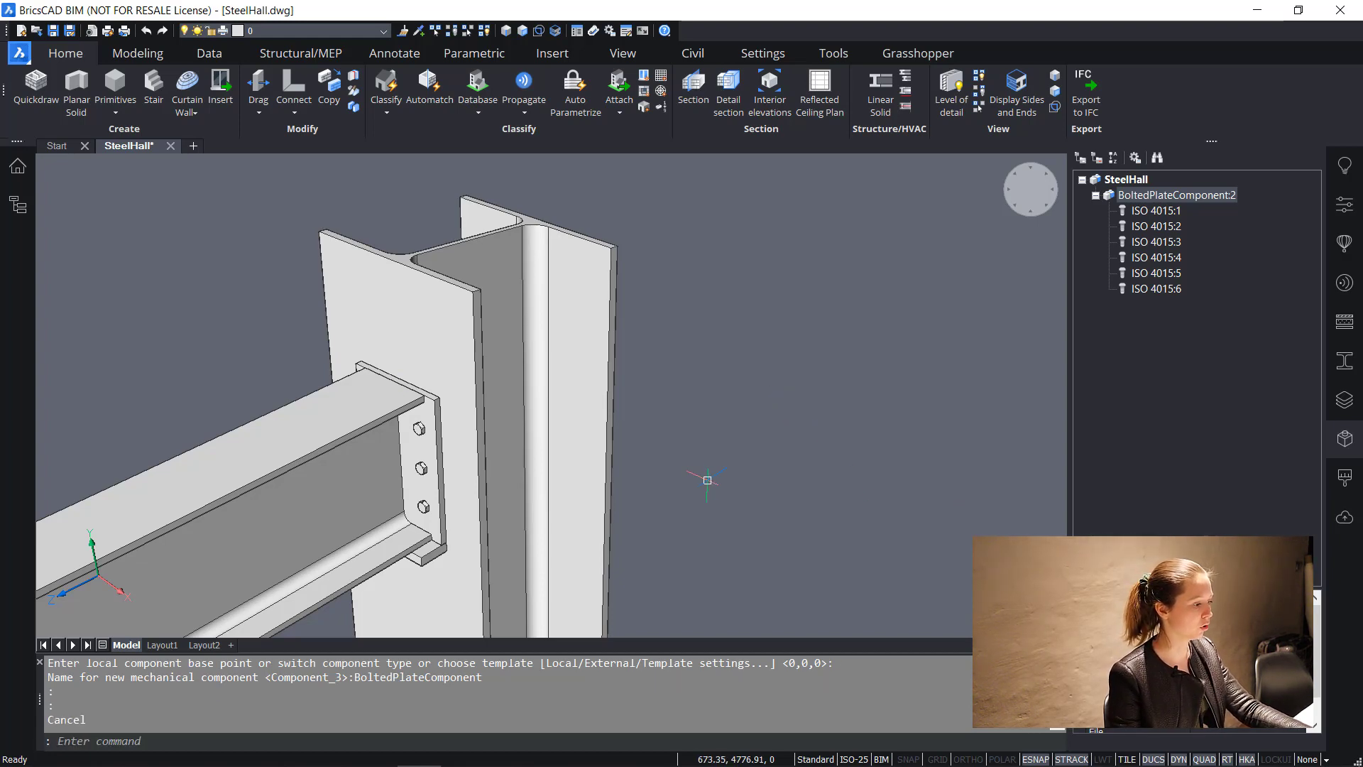
pyautogui.click(431, 481)
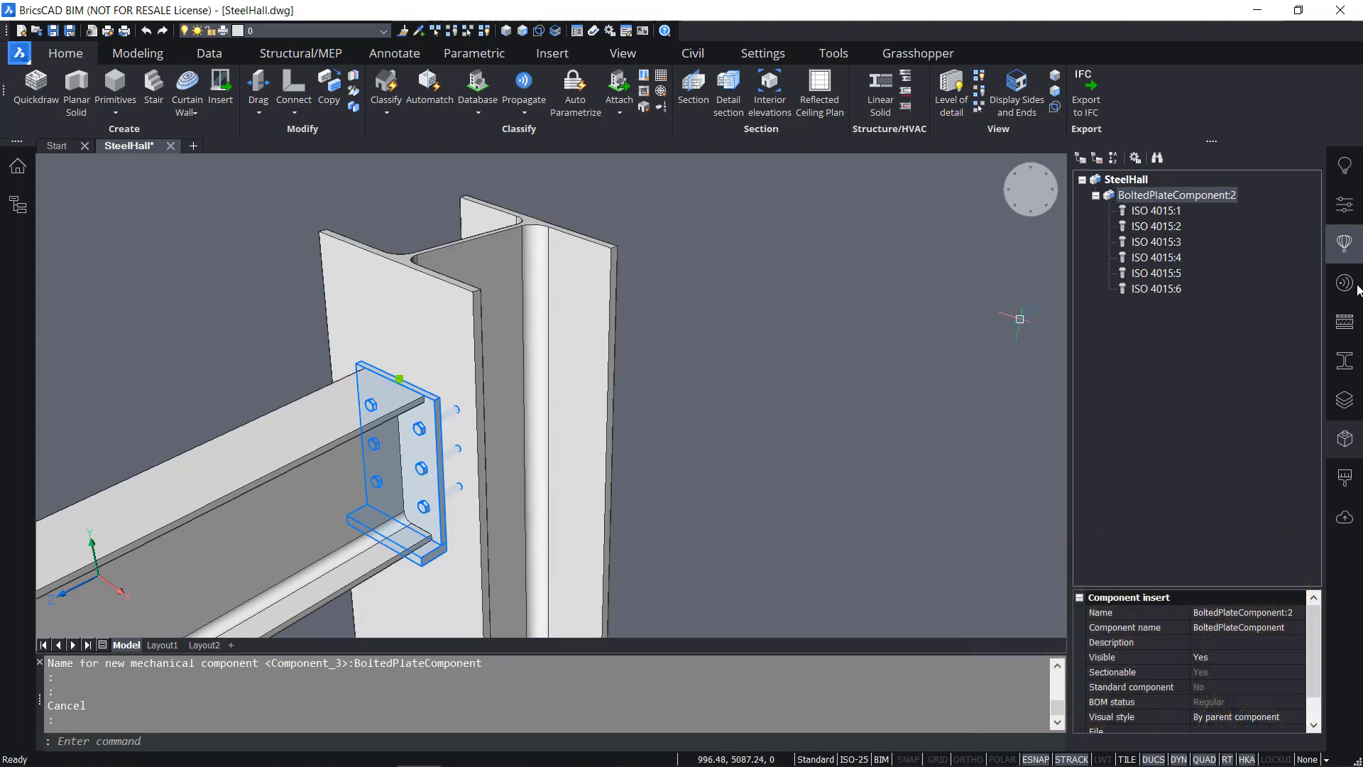
pyautogui.click(1344, 477)
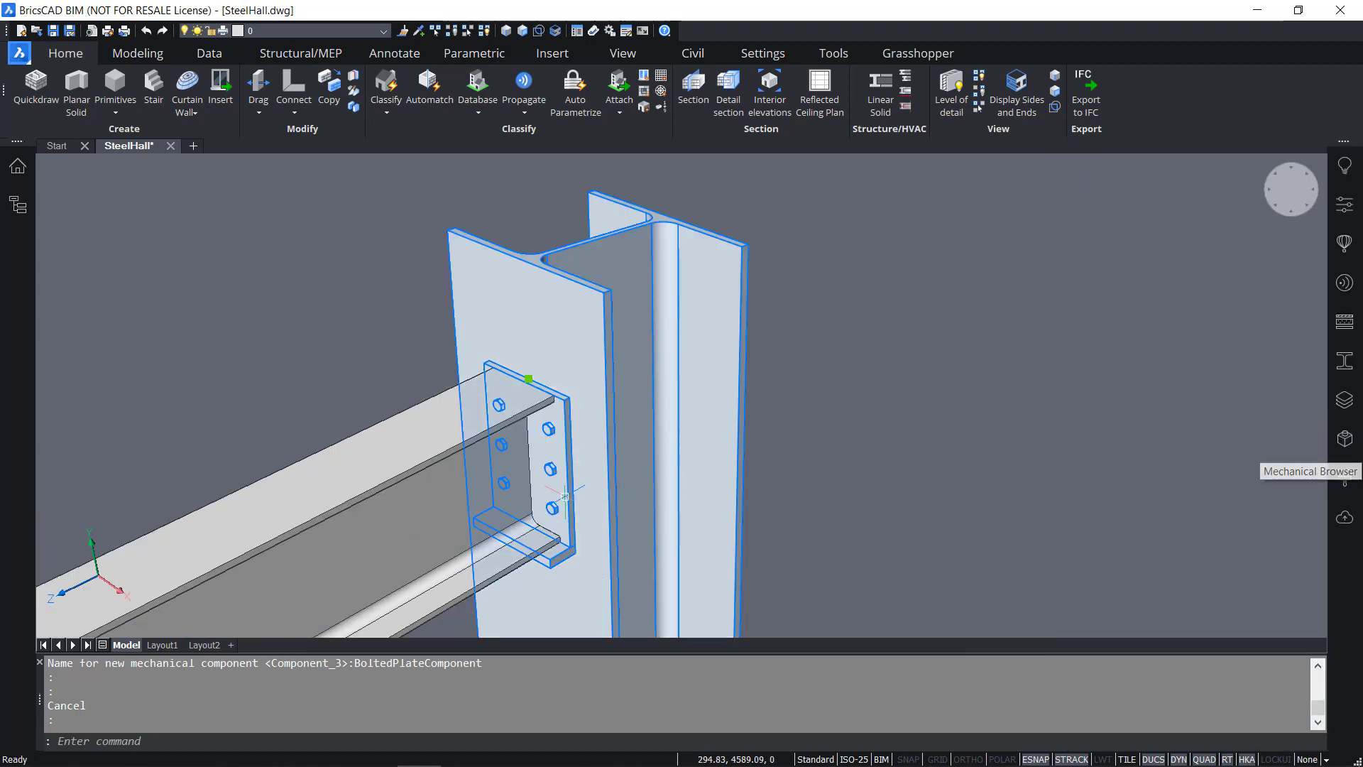
pyautogui.press('Escape')
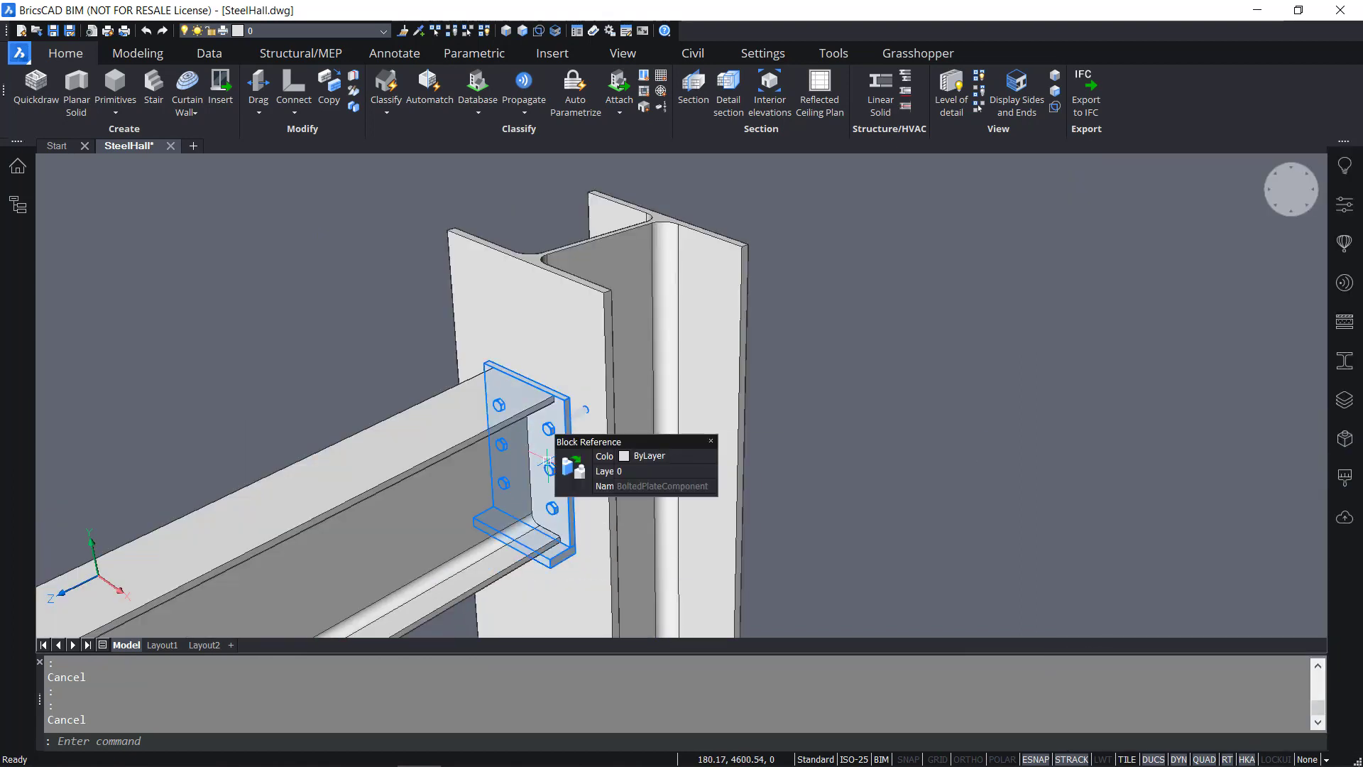
pyautogui.moveTo(571, 467)
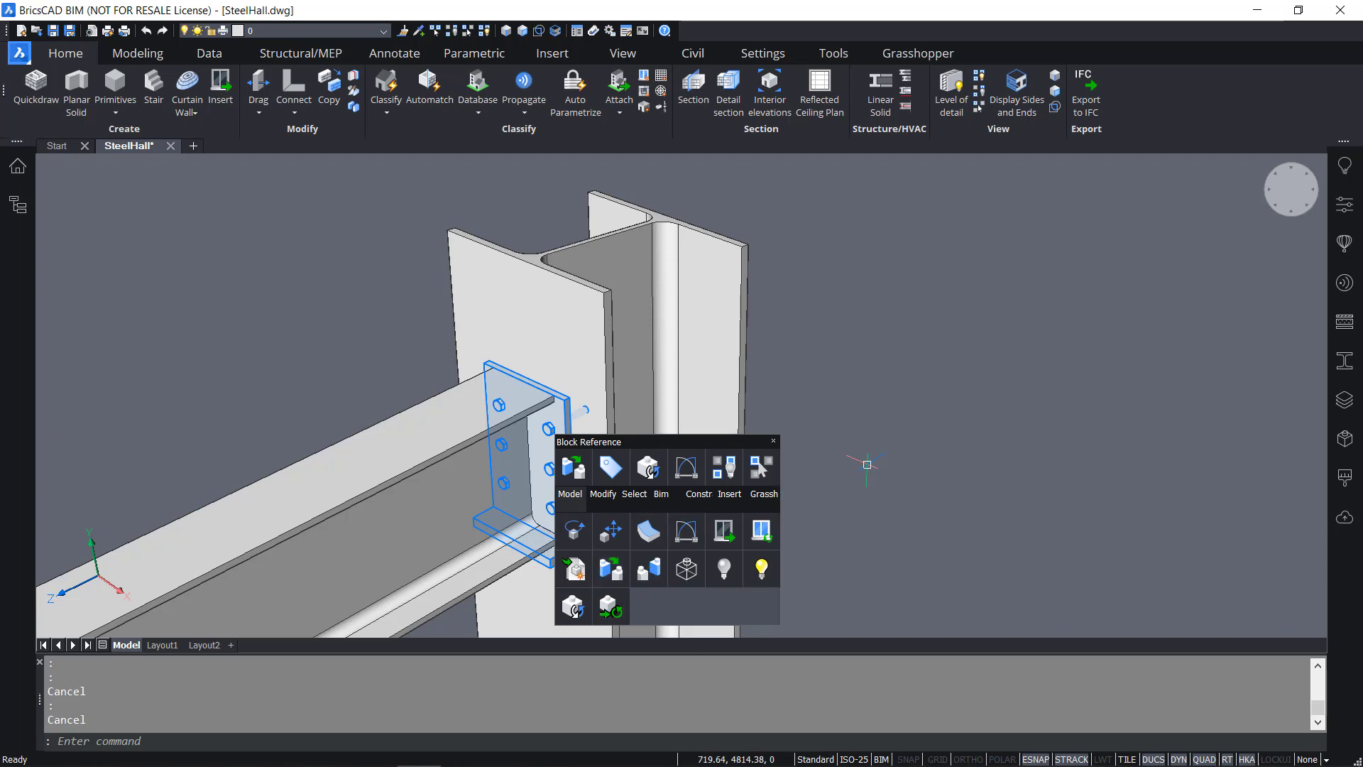
pyautogui.press('Escape')
# Reset the UCS to World
pyautogui.write('UCS')
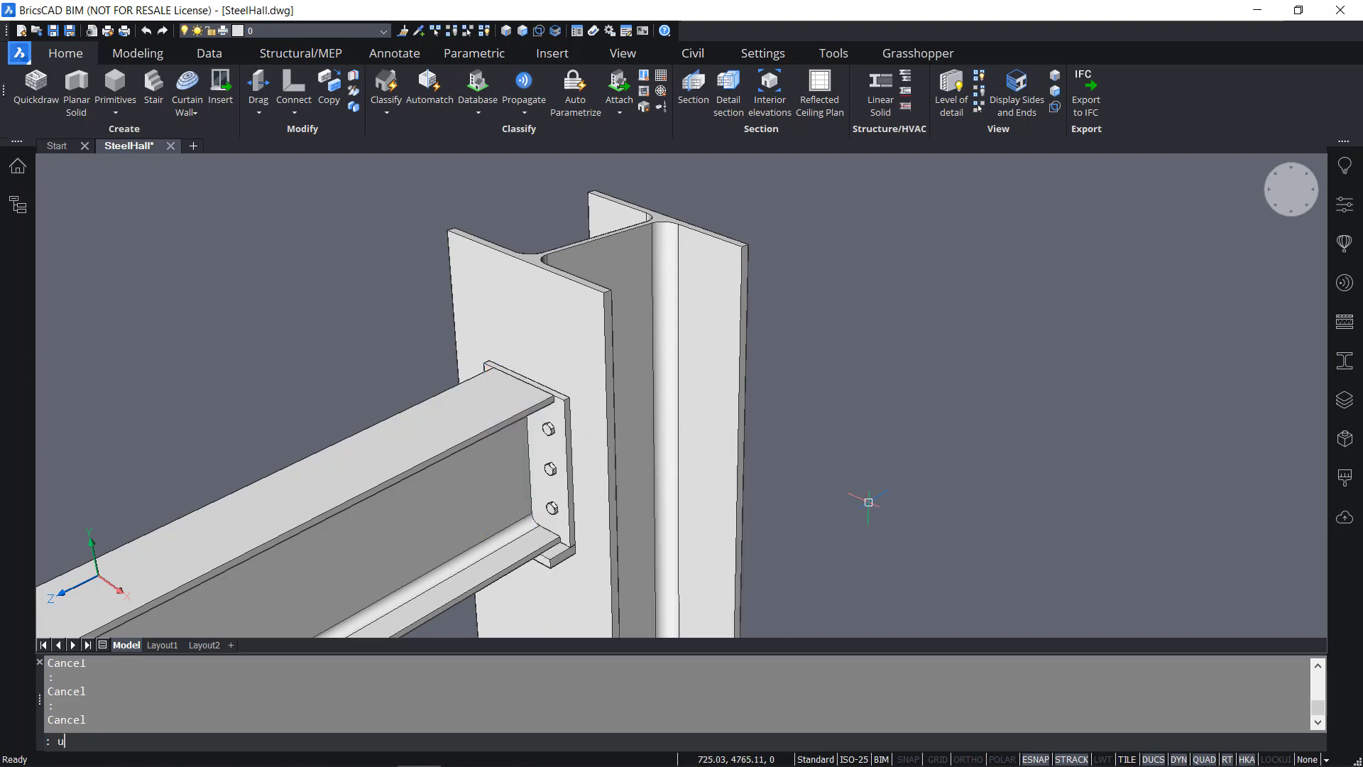
pyautogui.press('Return')
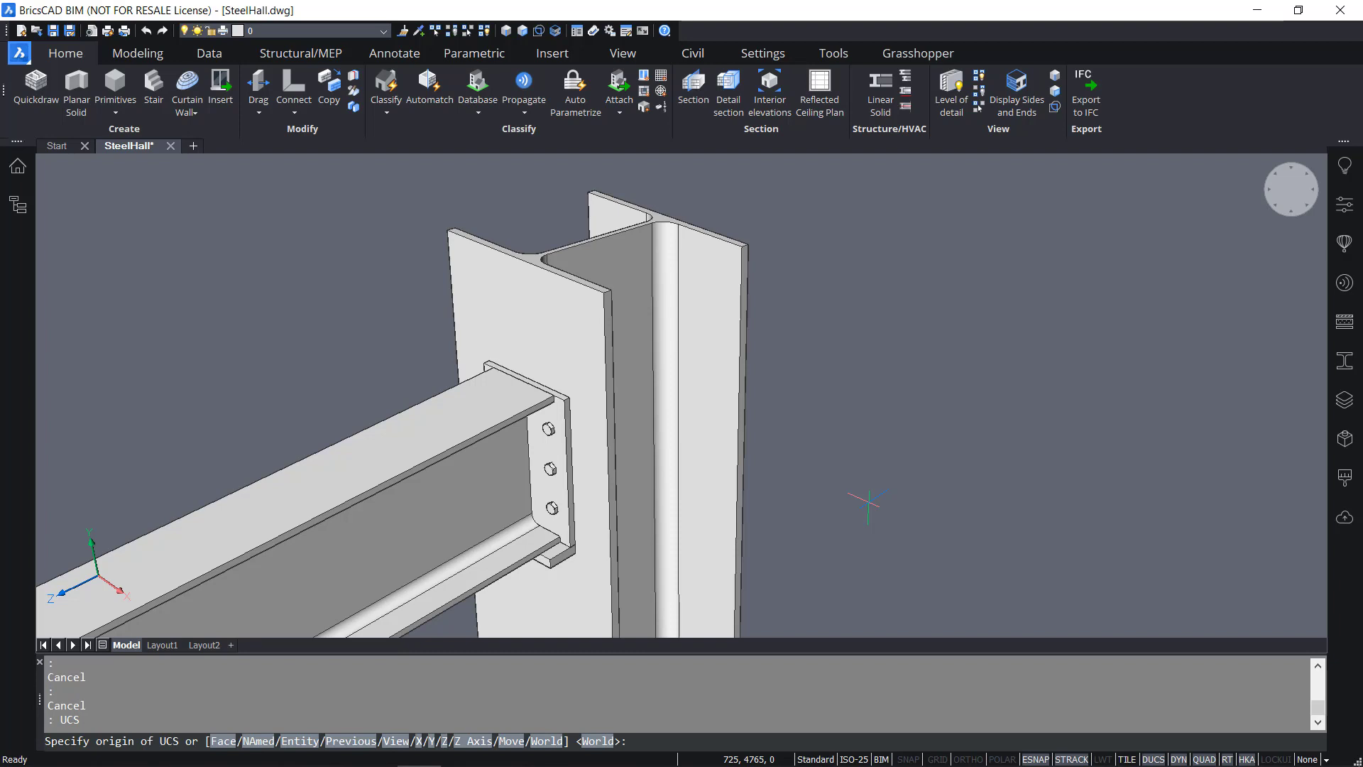
pyautogui.press('Return')
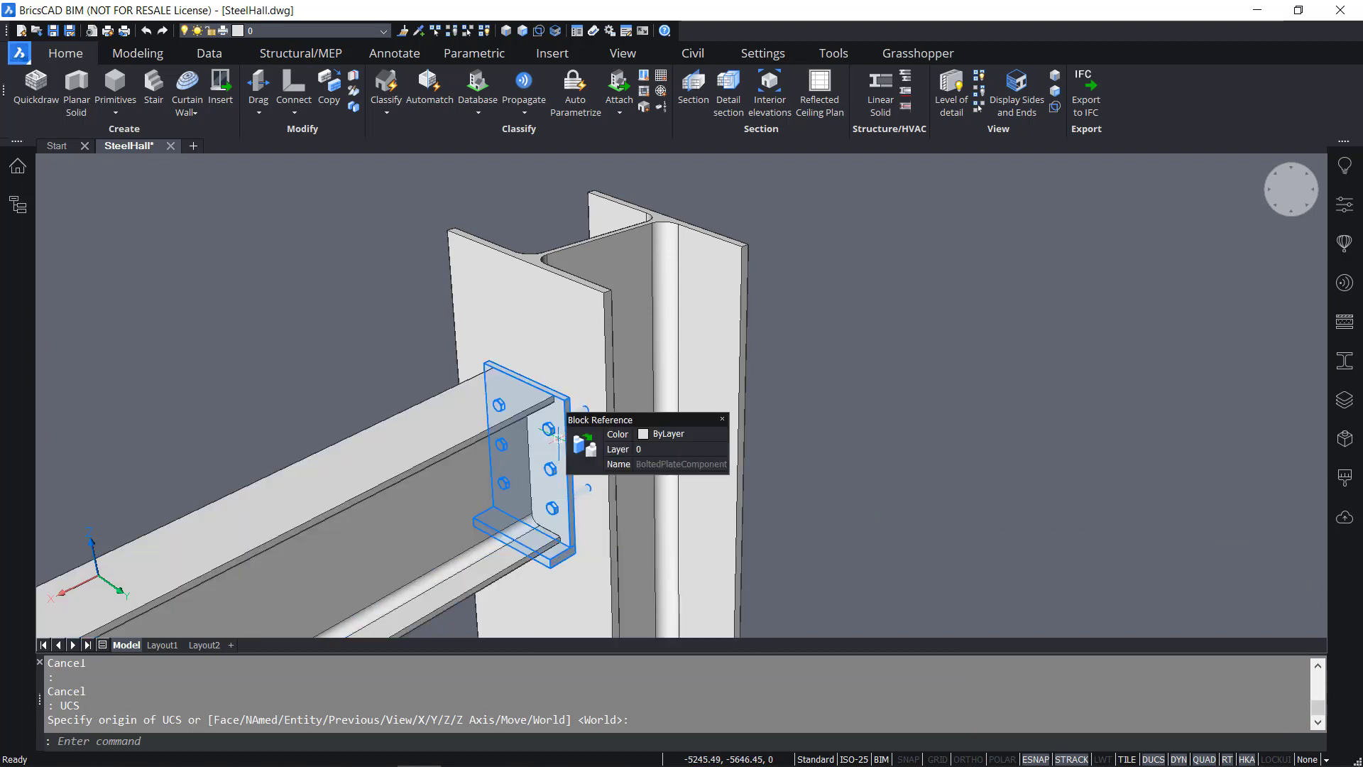
# Replace the bolted plate component at the beam end with the component file BoltedPlate.dwg
pyautogui.moveTo(584, 445)
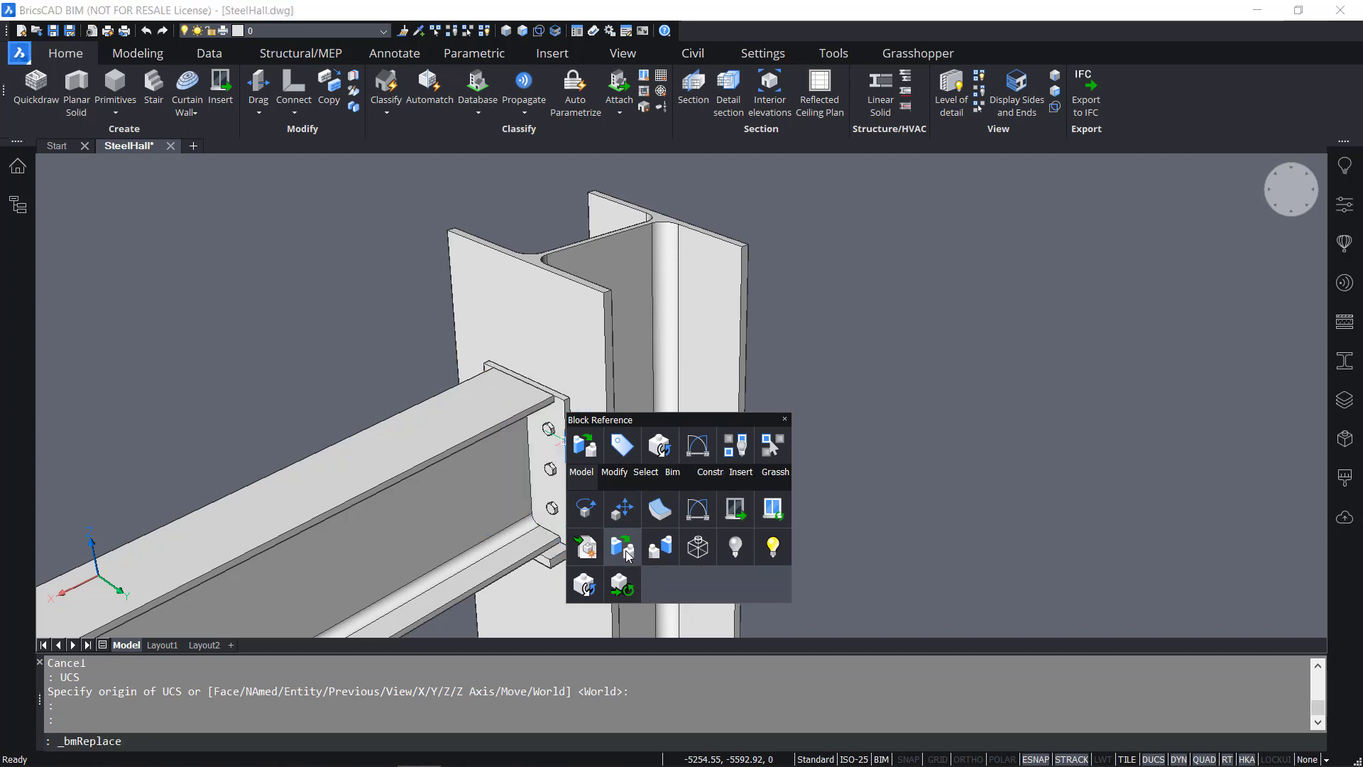
pyautogui.click(623, 548)
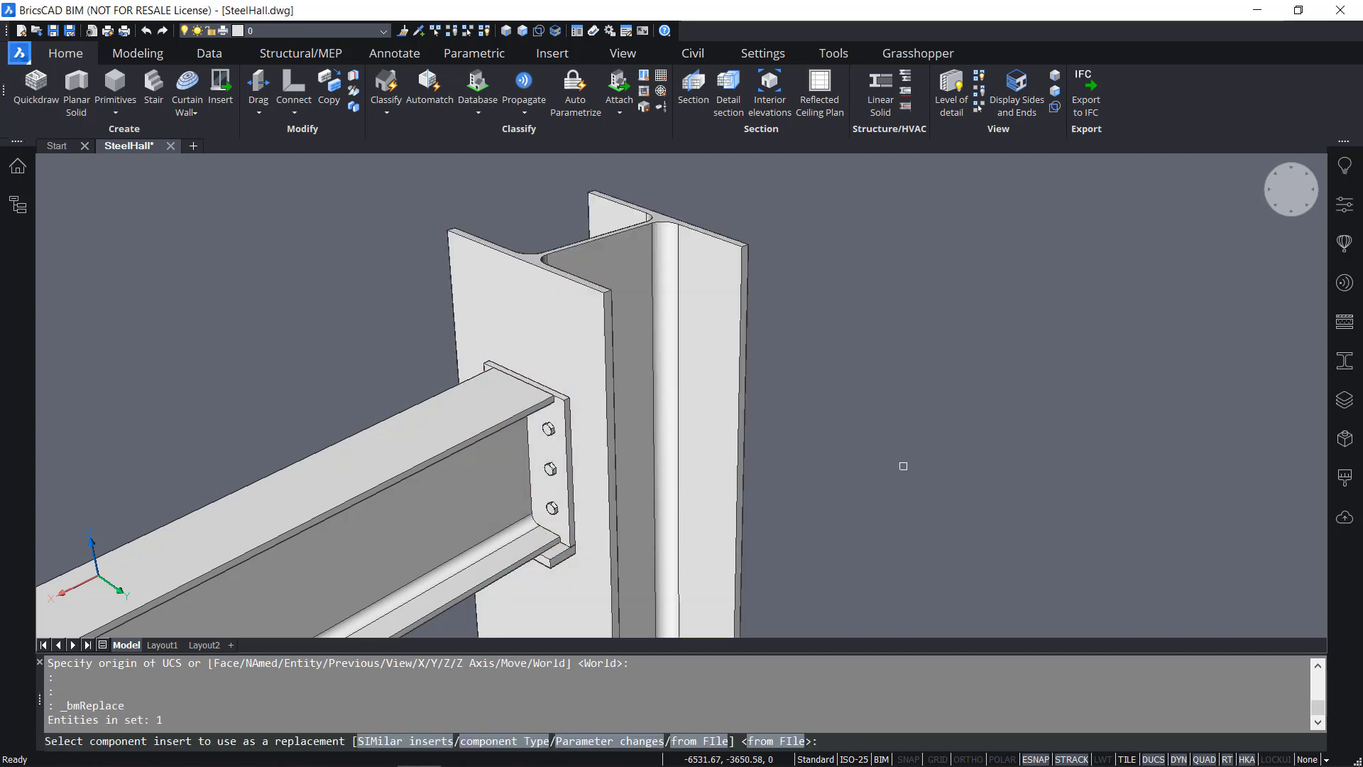
pyautogui.press('Return')
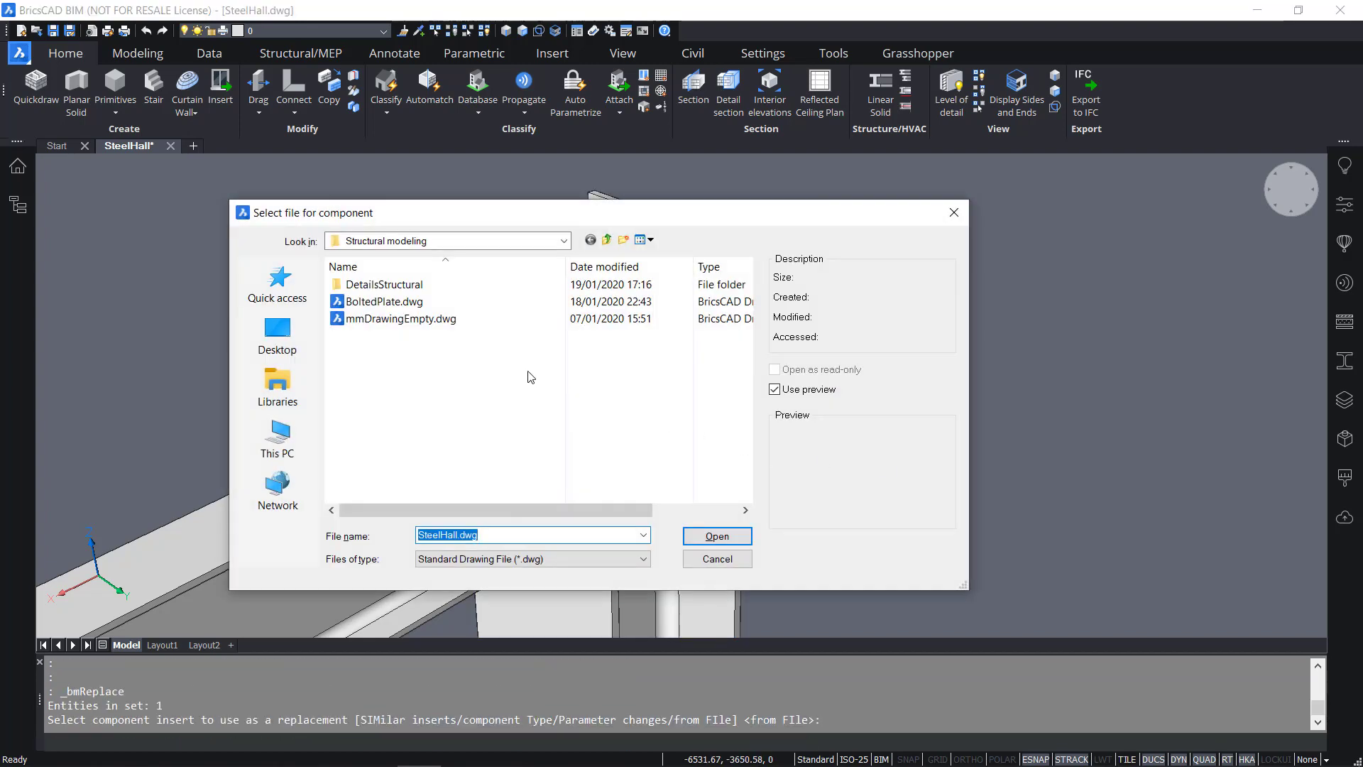
pyautogui.click(393, 301)
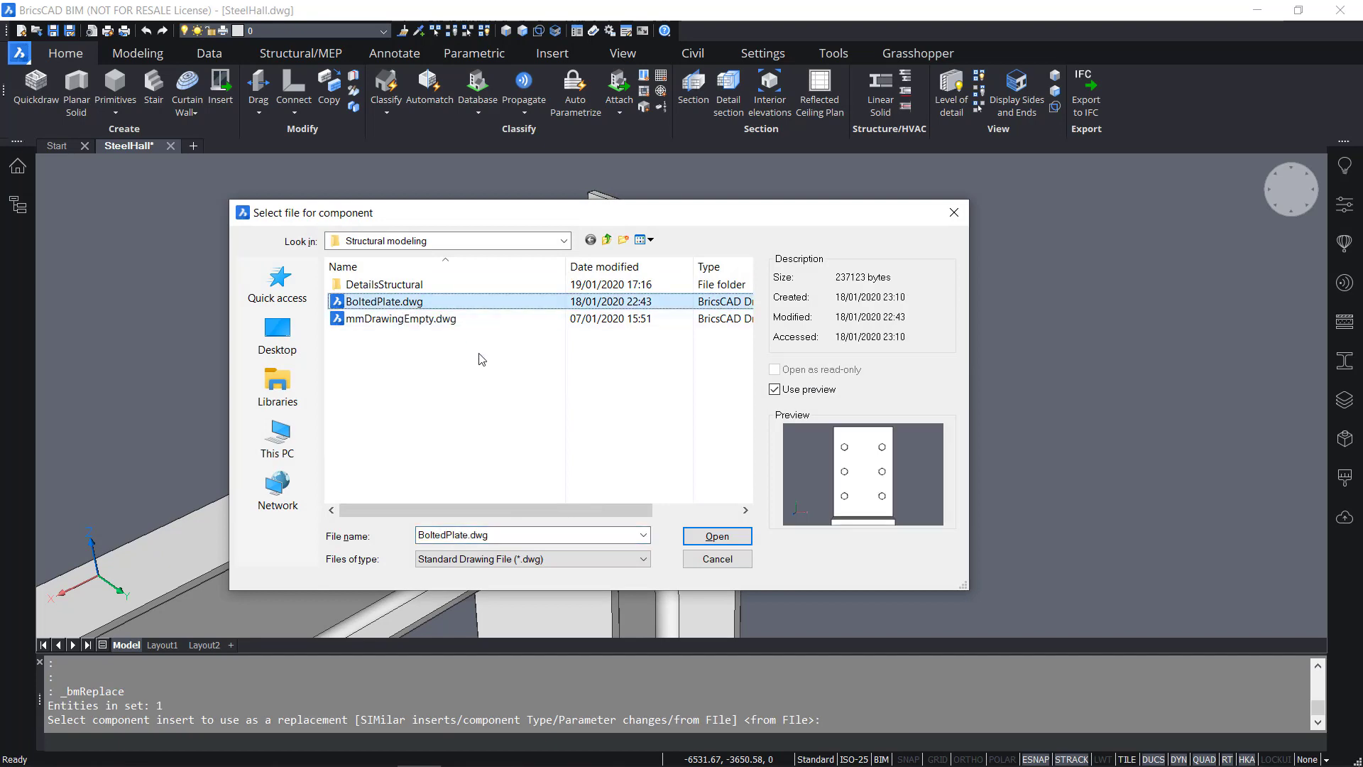
pyautogui.click(702, 539)
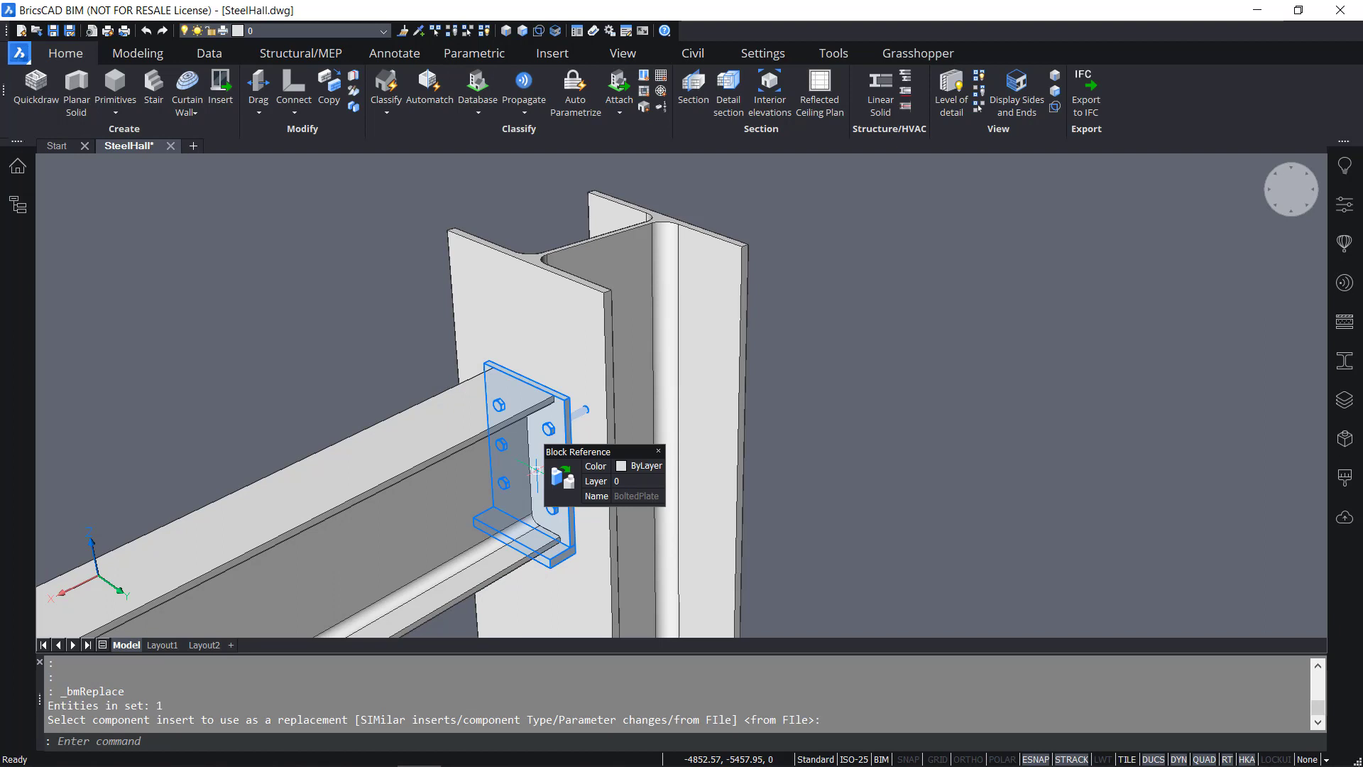
# Open a copy of the replaced bolted plate component as a separate drawing and view it up close
pyautogui.moveTo(562, 477)
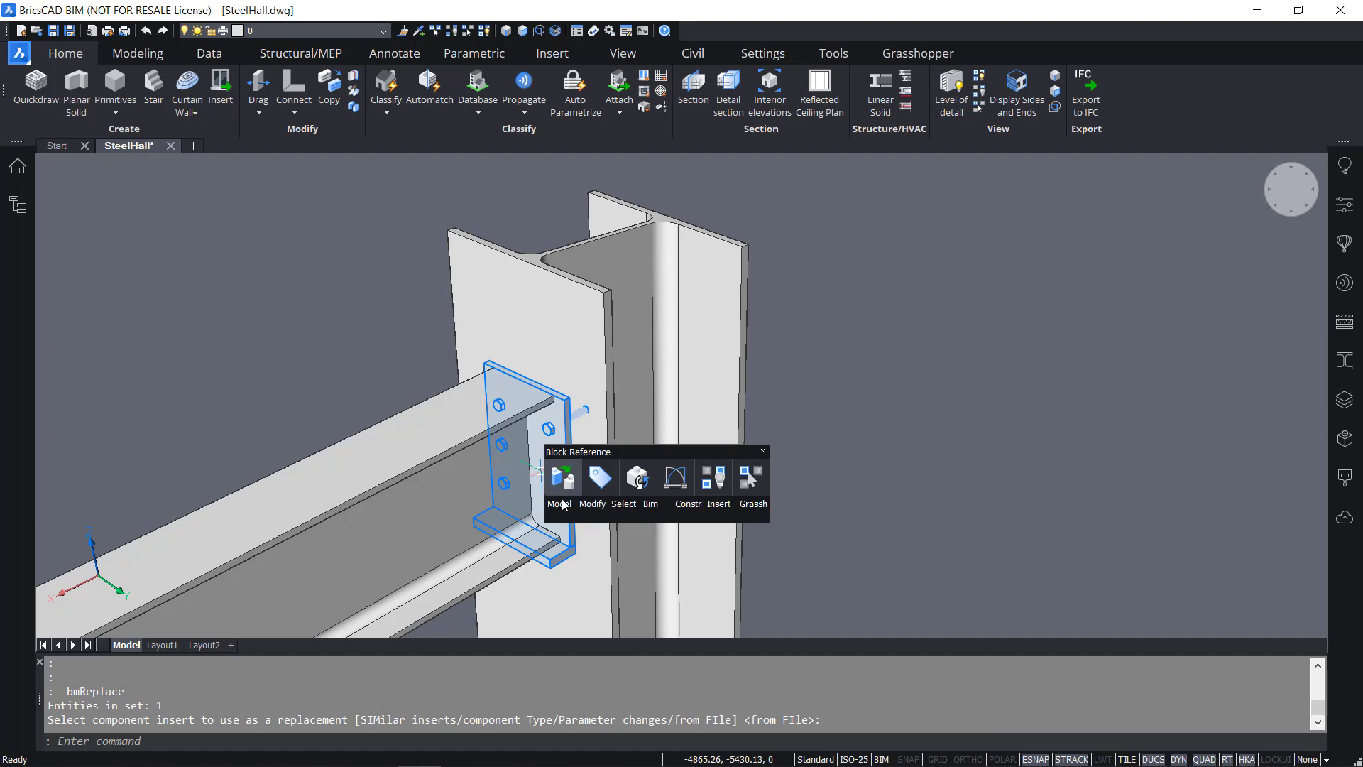
pyautogui.click(565, 582)
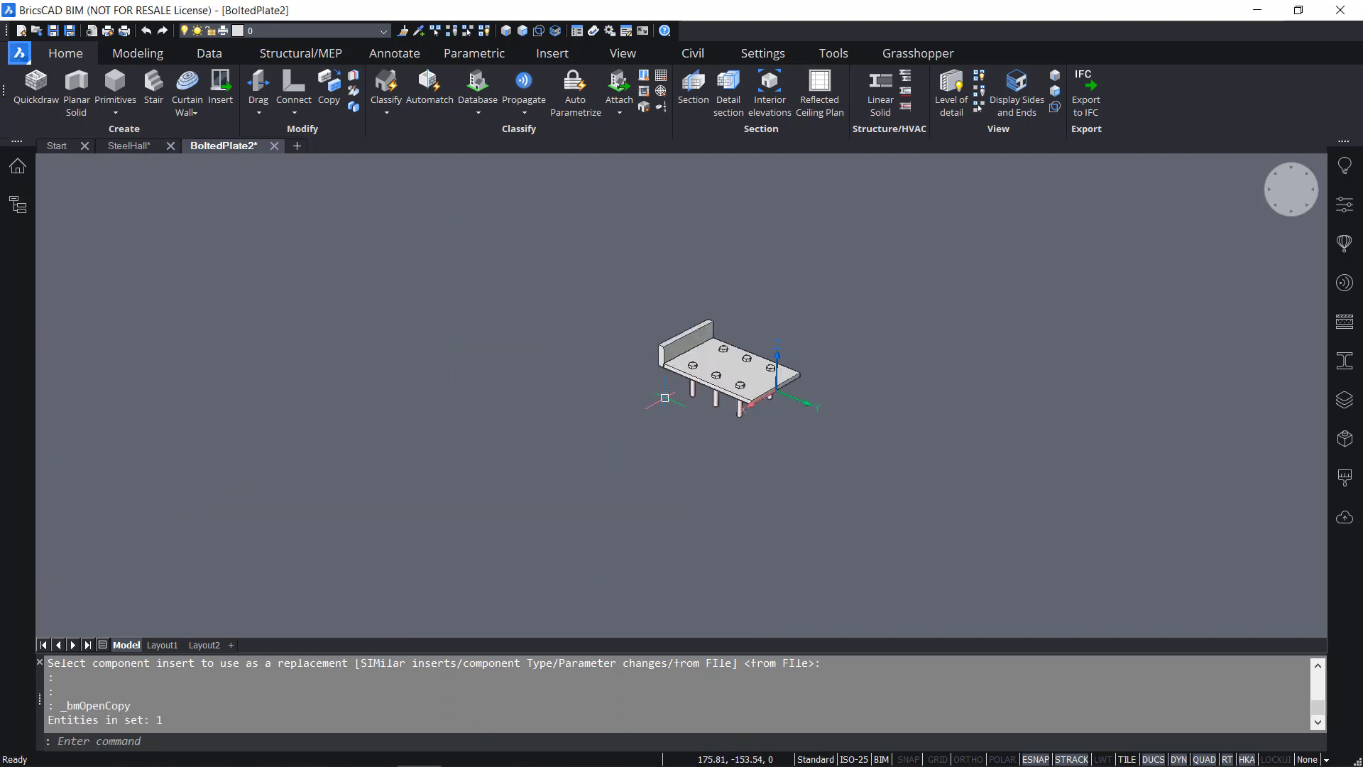
pyautogui.scroll(6, 664, 398)
pyautogui.scroll(-2, 692, 452)
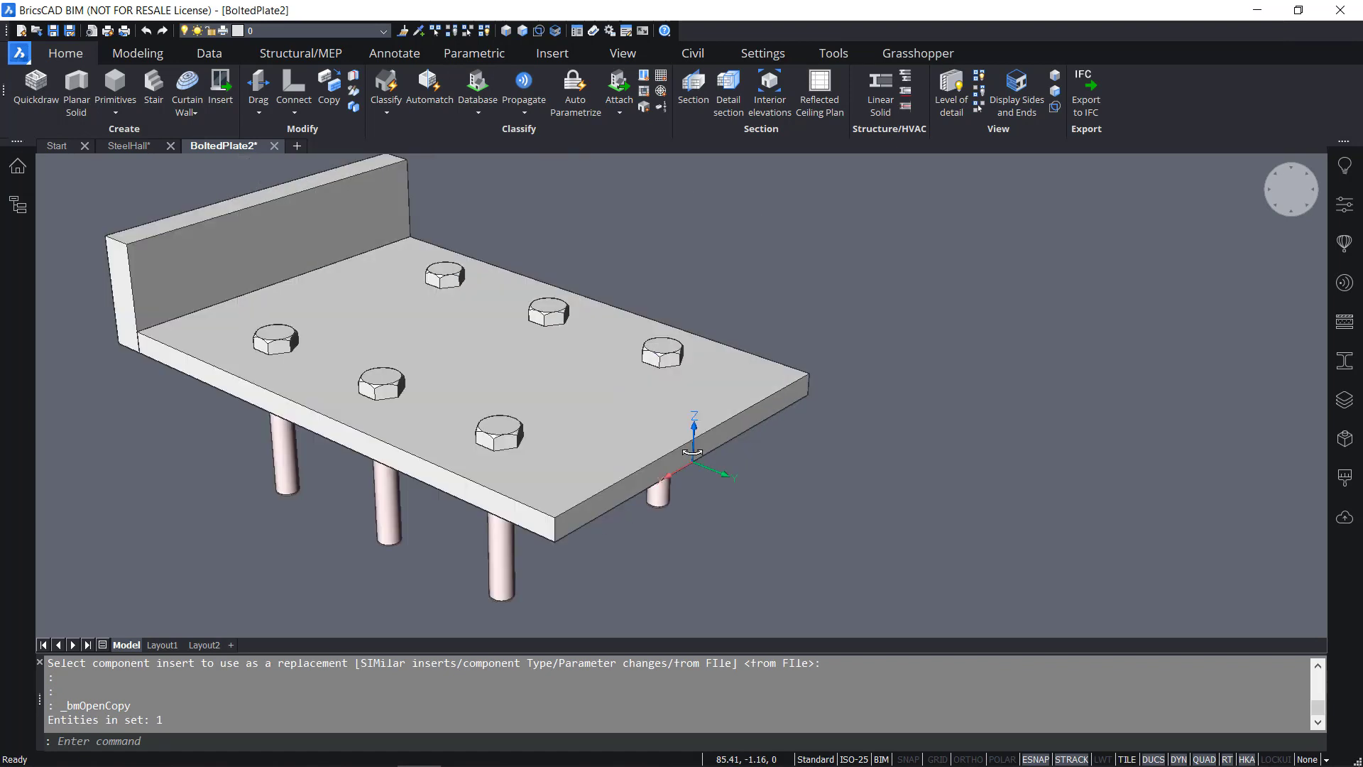
# Inspect the subtraction solids on the BC_SUBTRACT layer by turning off layers 0 and Defpoints, and turn both layers back on
pyautogui.click(1343, 212)
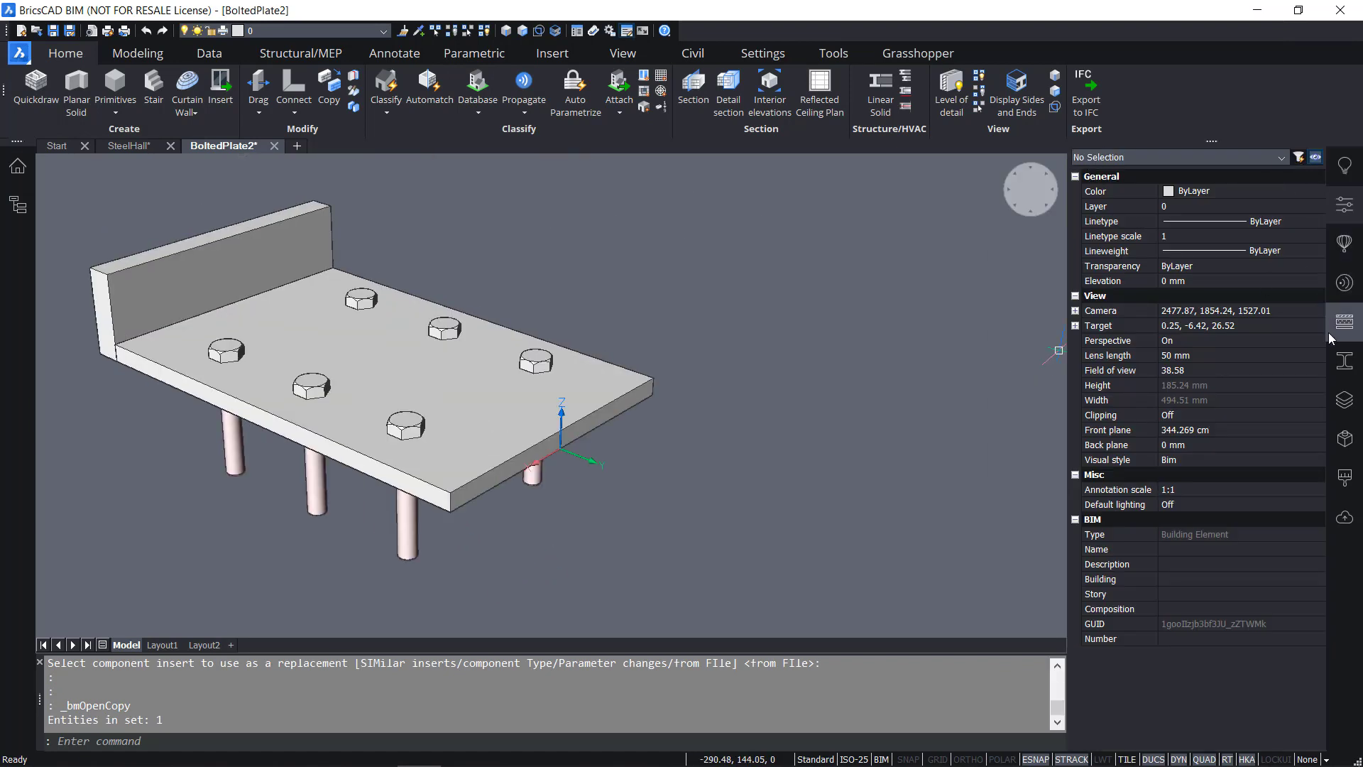
pyautogui.click(1341, 402)
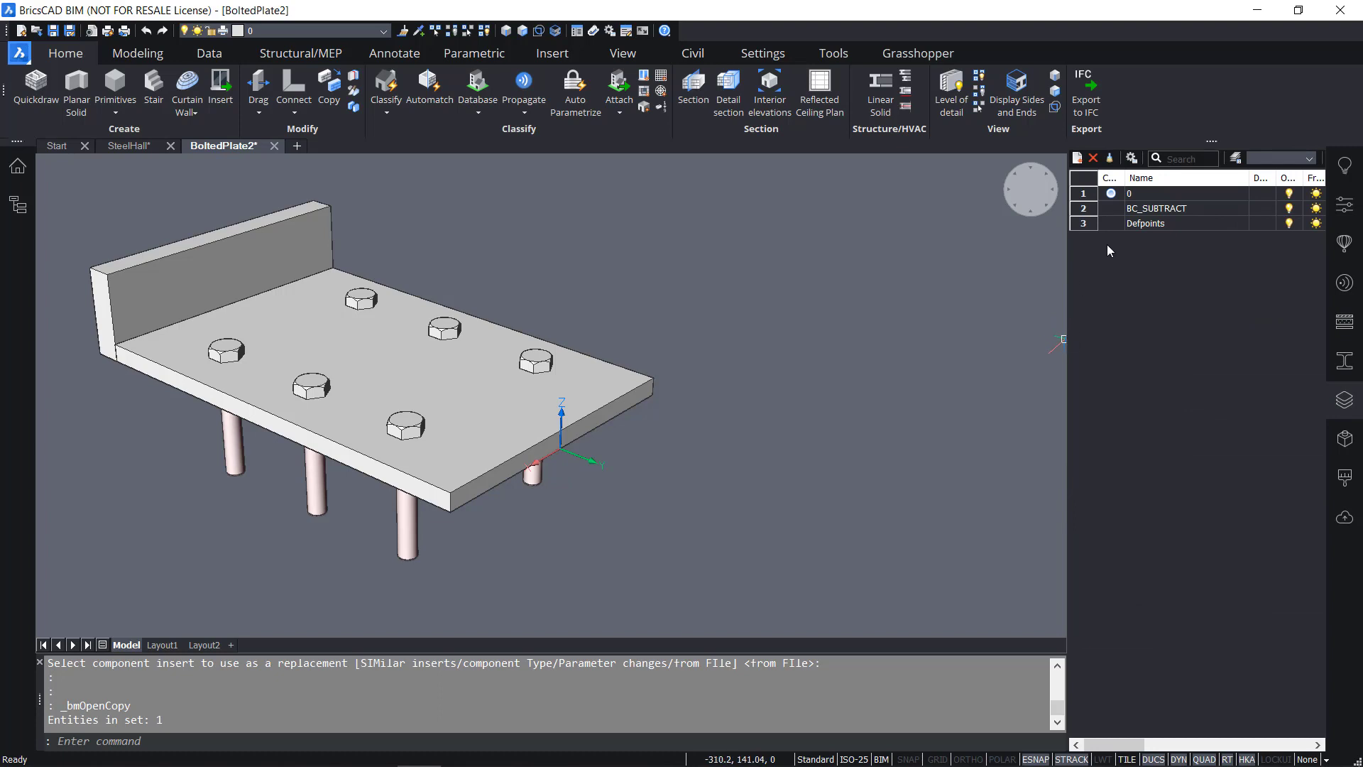
pyautogui.click(1150, 209)
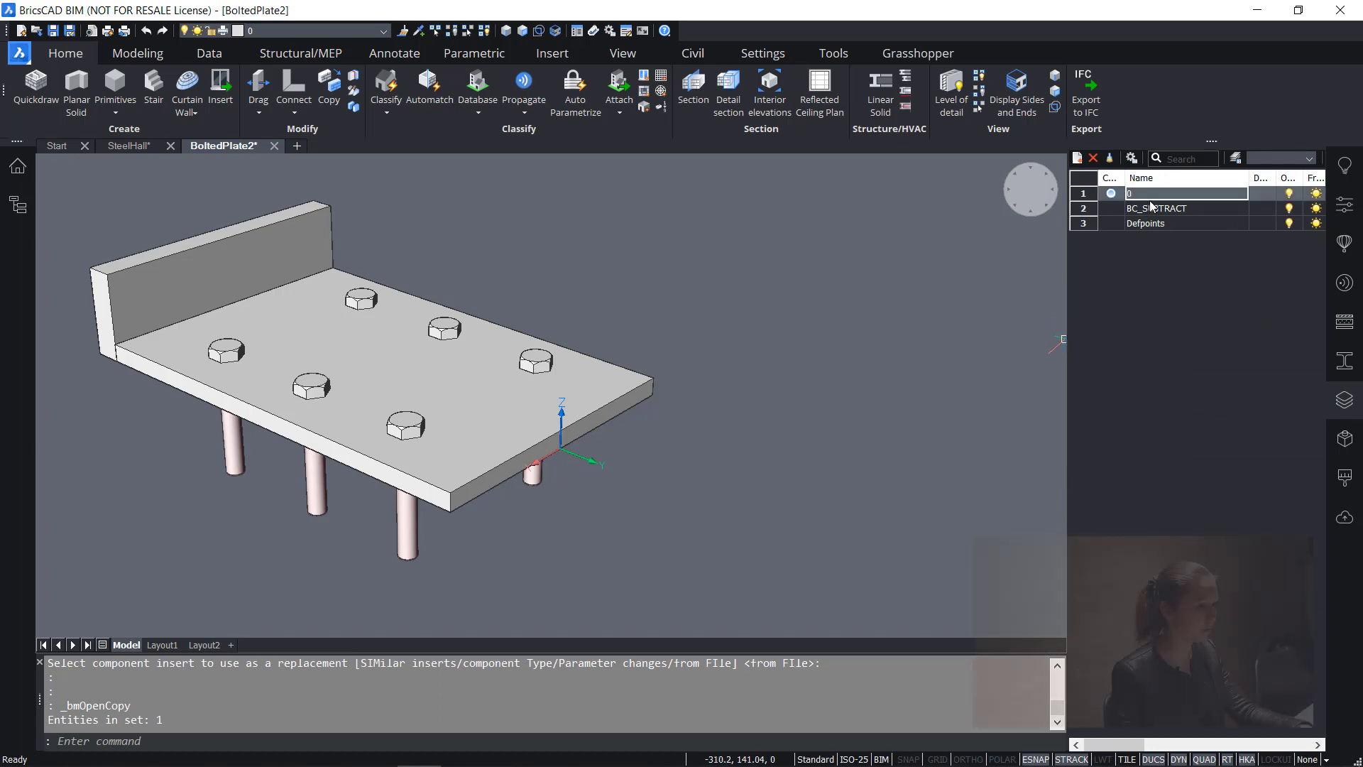
pyautogui.click(1288, 223)
pyautogui.click(1289, 193)
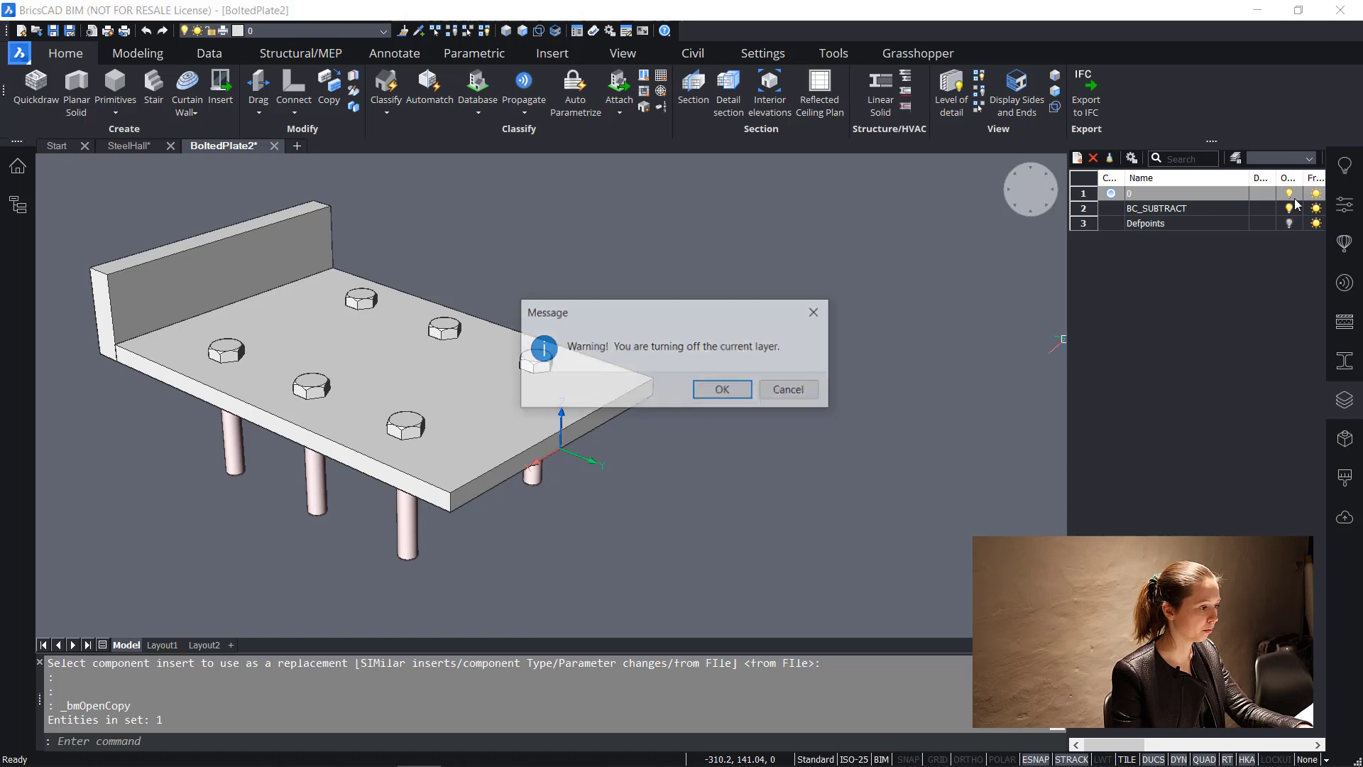
pyautogui.click(739, 391)
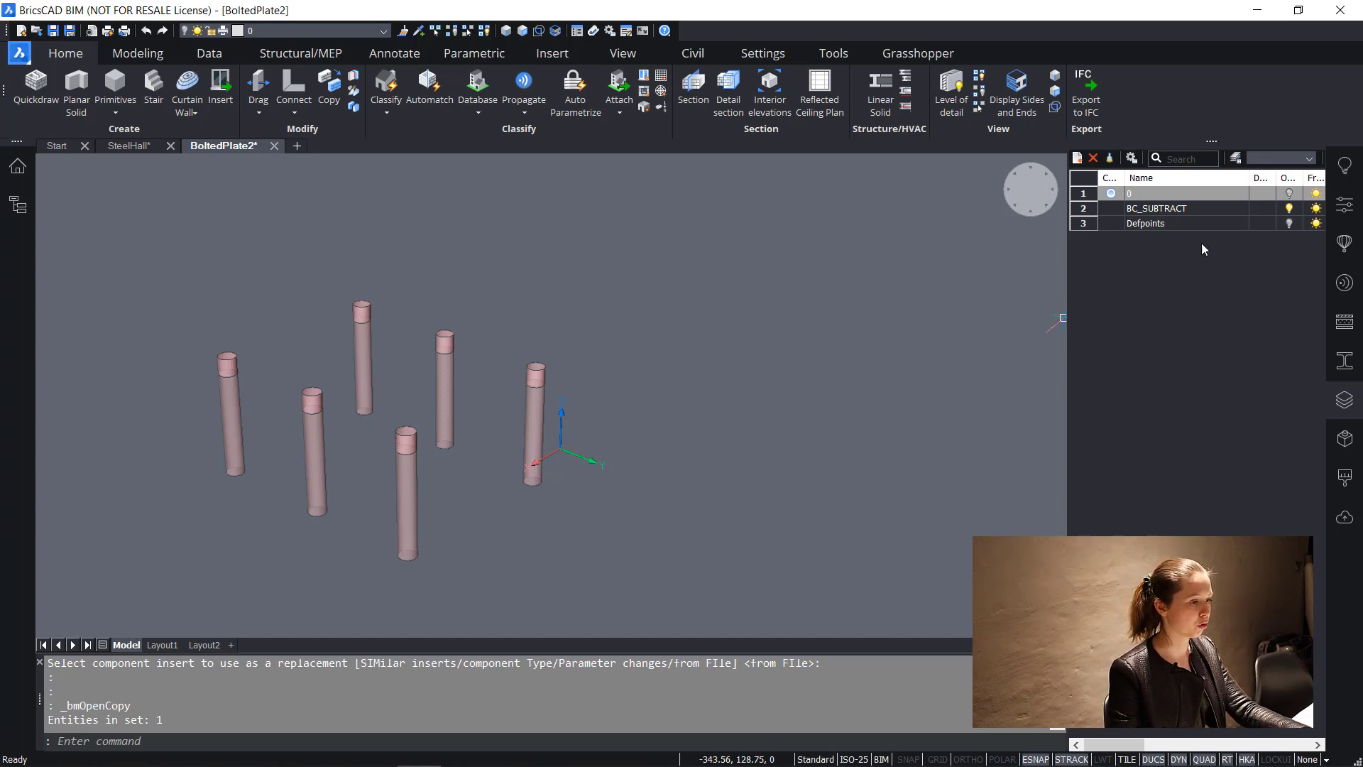
pyautogui.click(1289, 223)
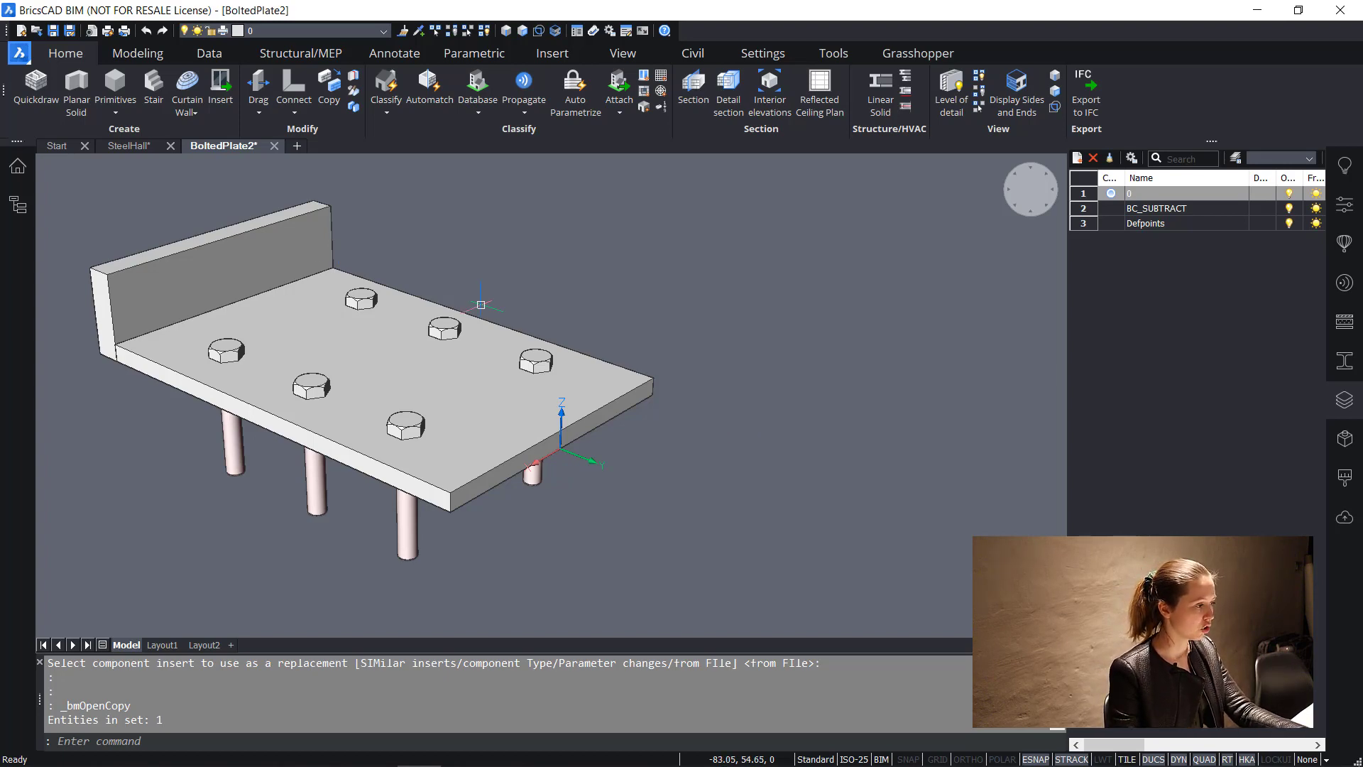
# Close the BoltedPlate2 drawing without saving its changes and return to the bolted plate in the SteelHall drawing
pyautogui.click(274, 146)
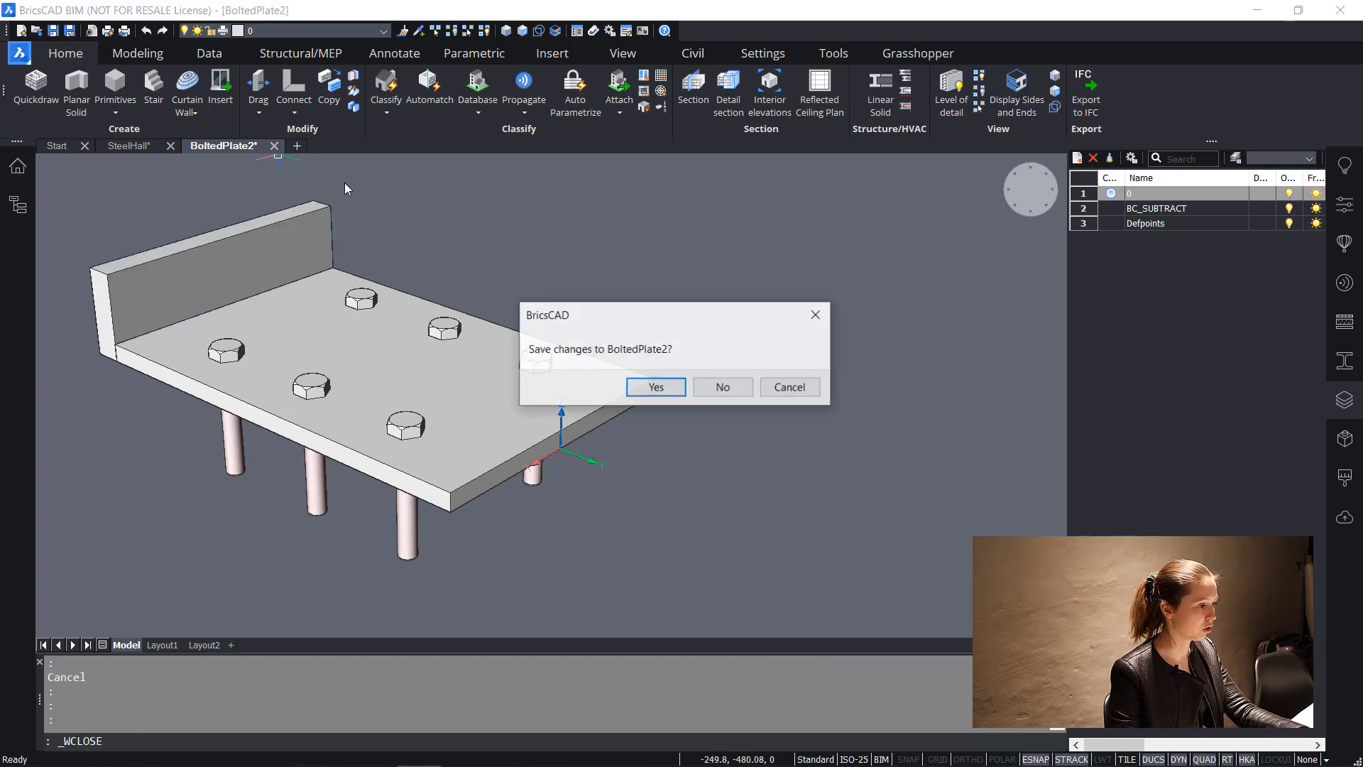
pyautogui.click(727, 390)
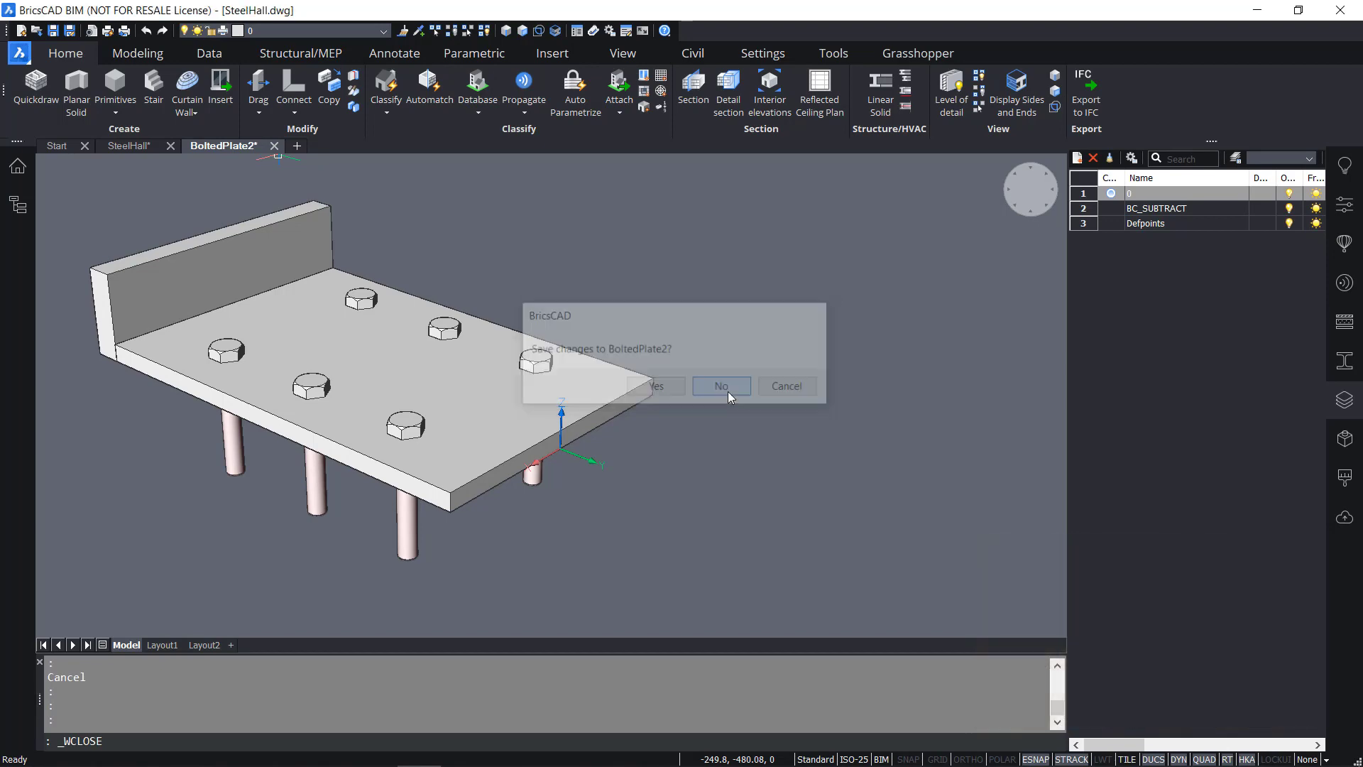
pyautogui.scroll(3, 434, 487)
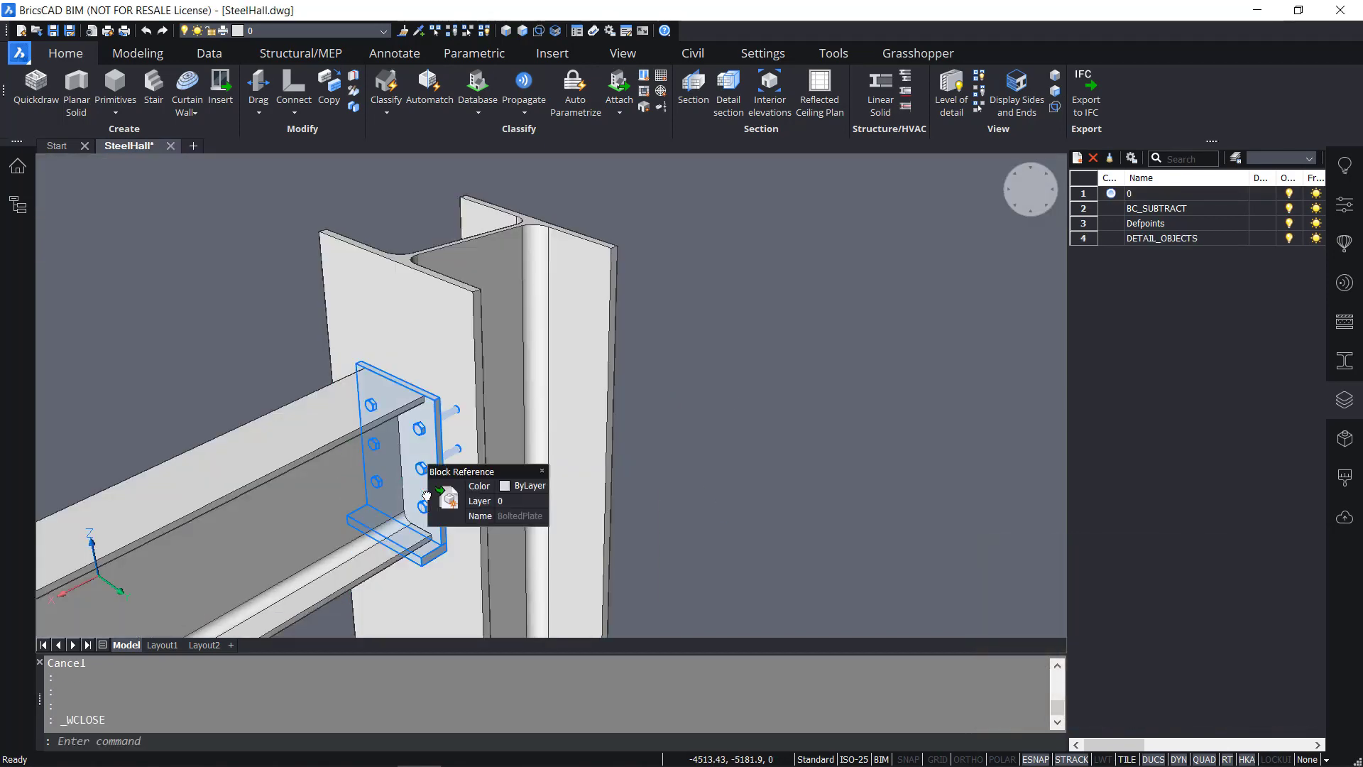
pyautogui.scroll(2, 508, 420)
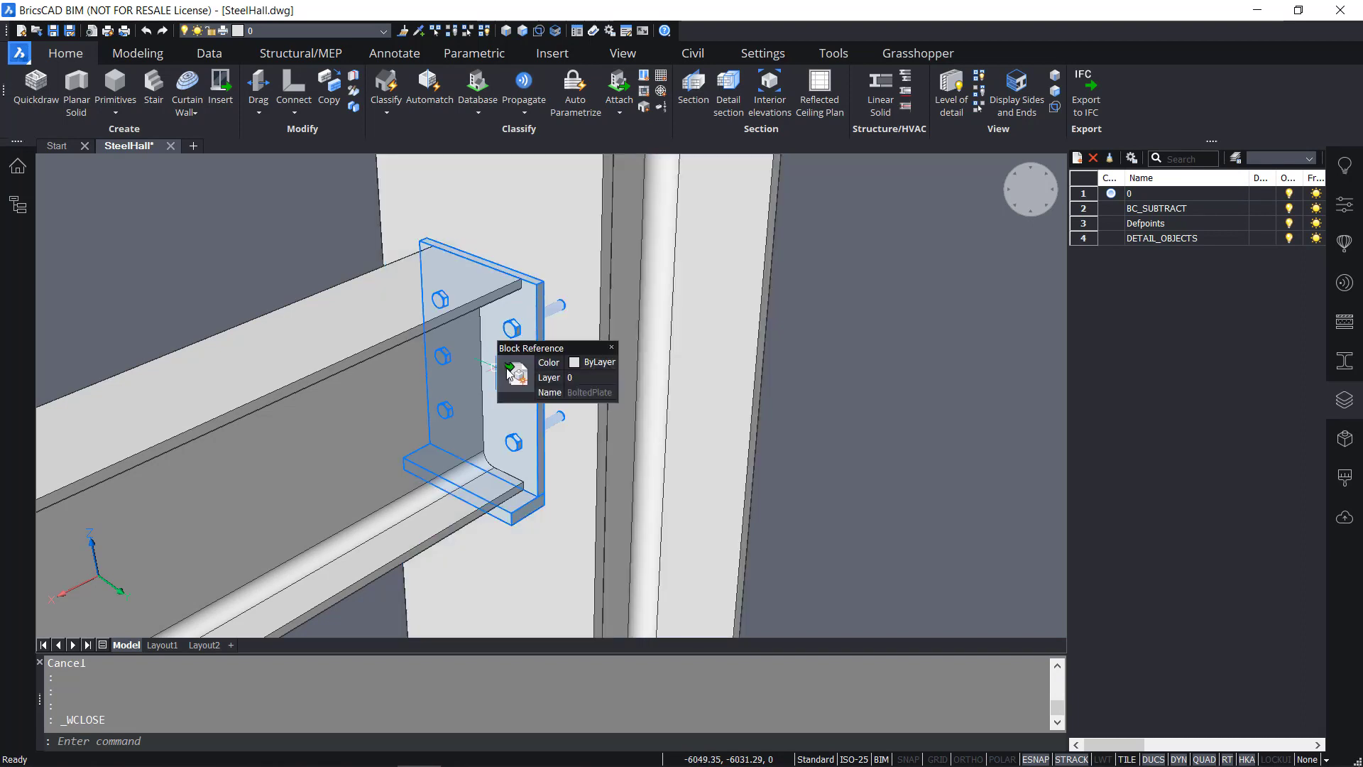
# Hide the bolted plate to check the column face behind it, and make all hidden objects visible again
pyautogui.moveTo(526, 378)
pyautogui.click(634, 376)
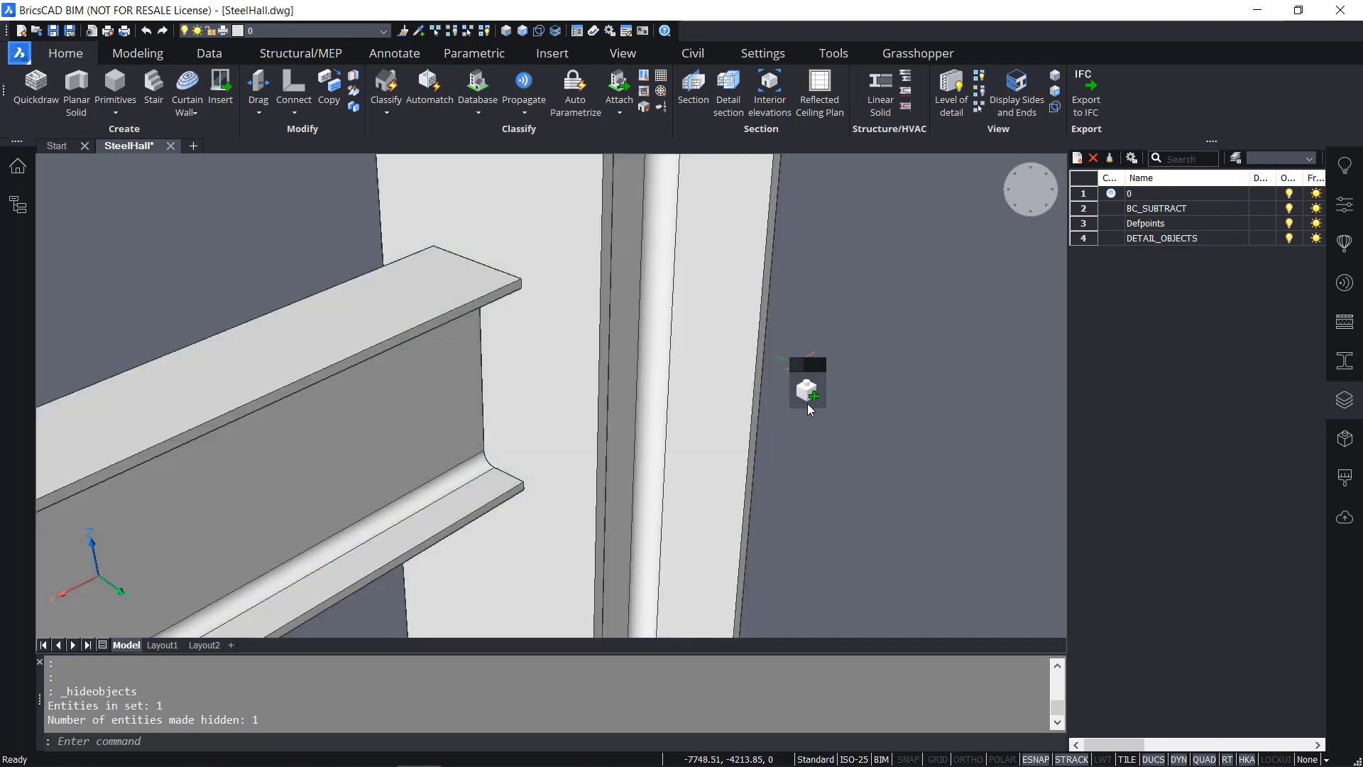
pyautogui.moveTo(809, 405)
pyautogui.click(922, 397)
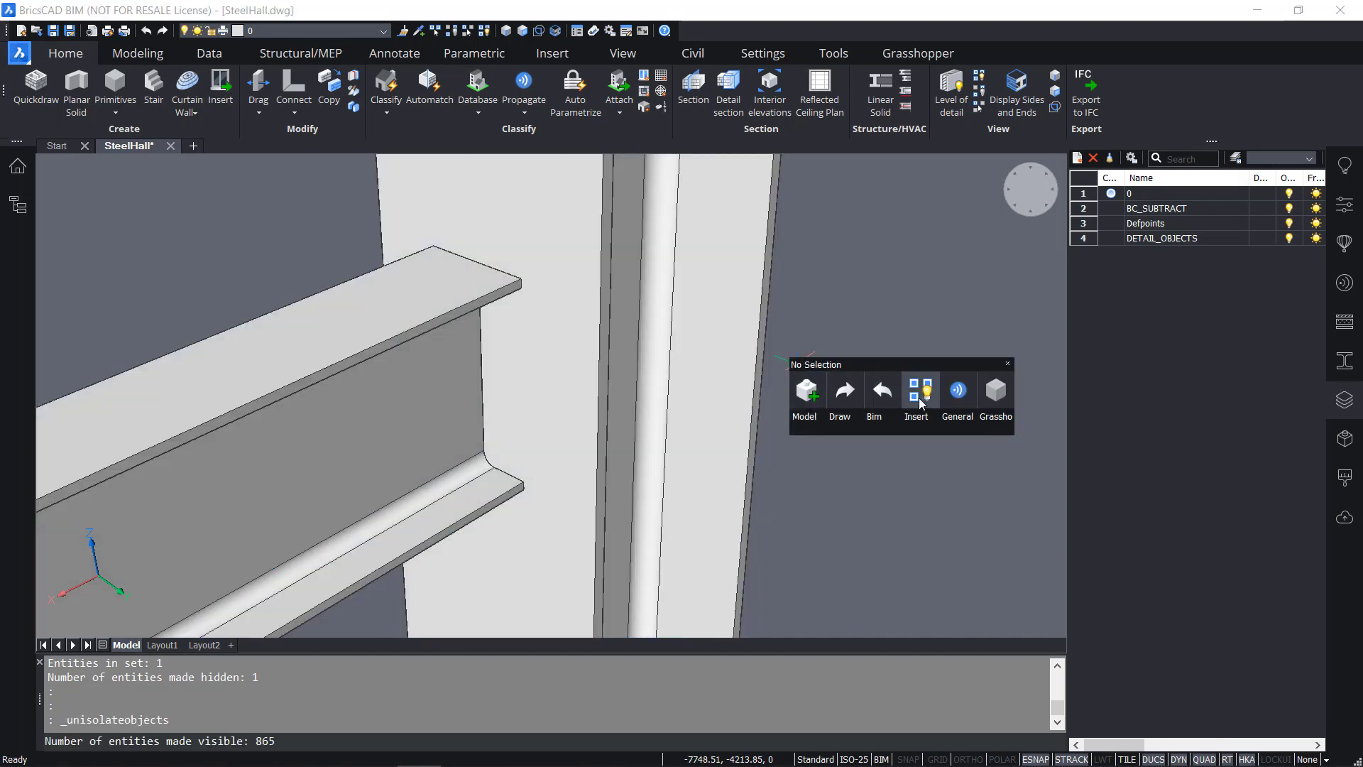
# Update the selected bolted plate component so that its subtraction solids cut the column
pyautogui.moveTo(530, 414)
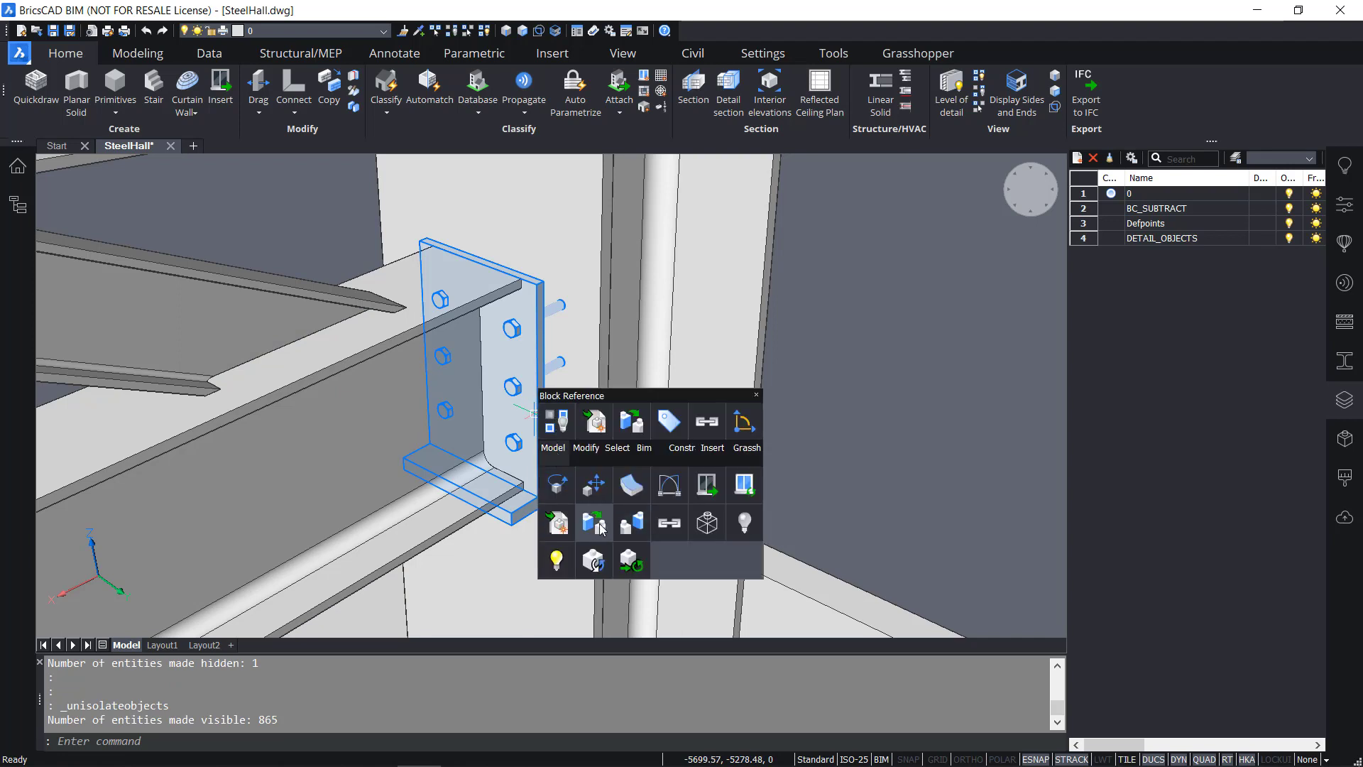
pyautogui.click(602, 562)
pyautogui.moveTo(607, 407)
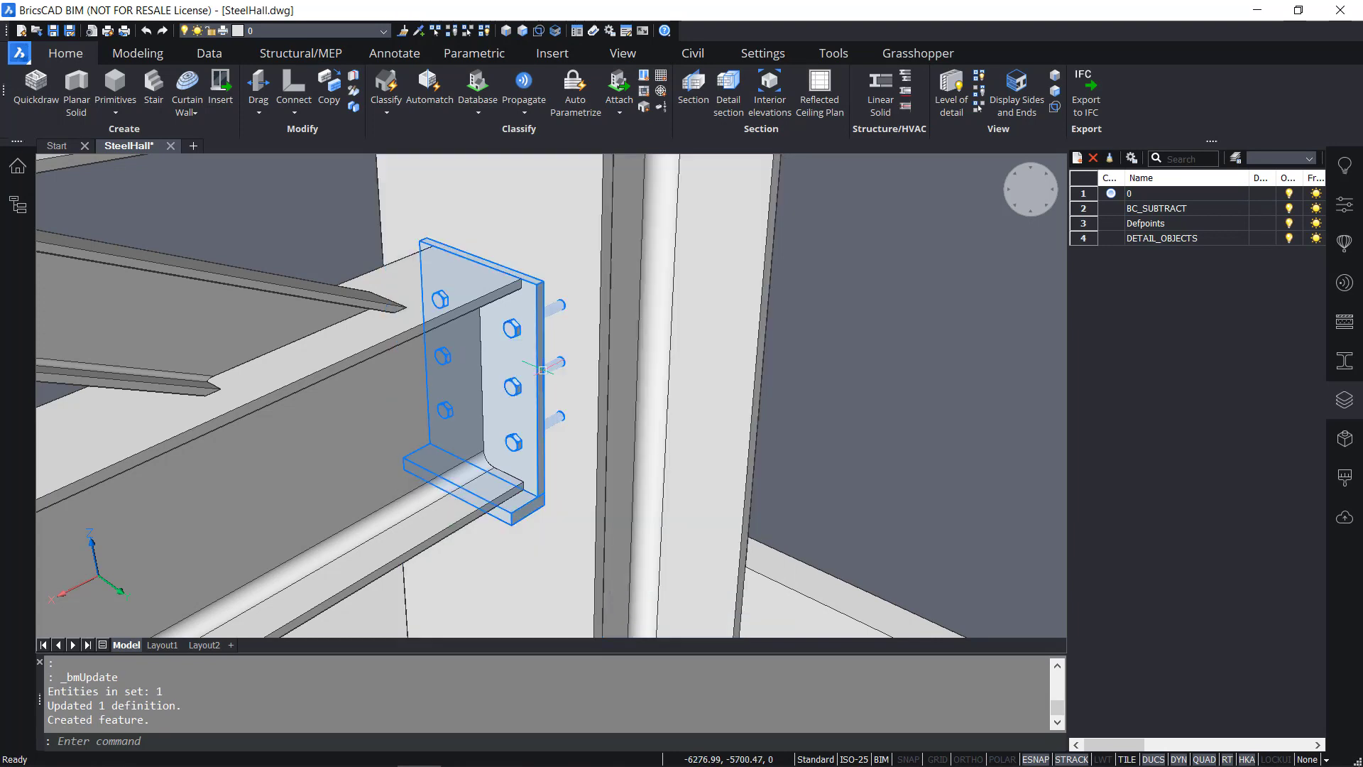
# Hide the bolted plate to examine the bolt holes in the column, and unhide it again
pyautogui.moveTo(539, 372)
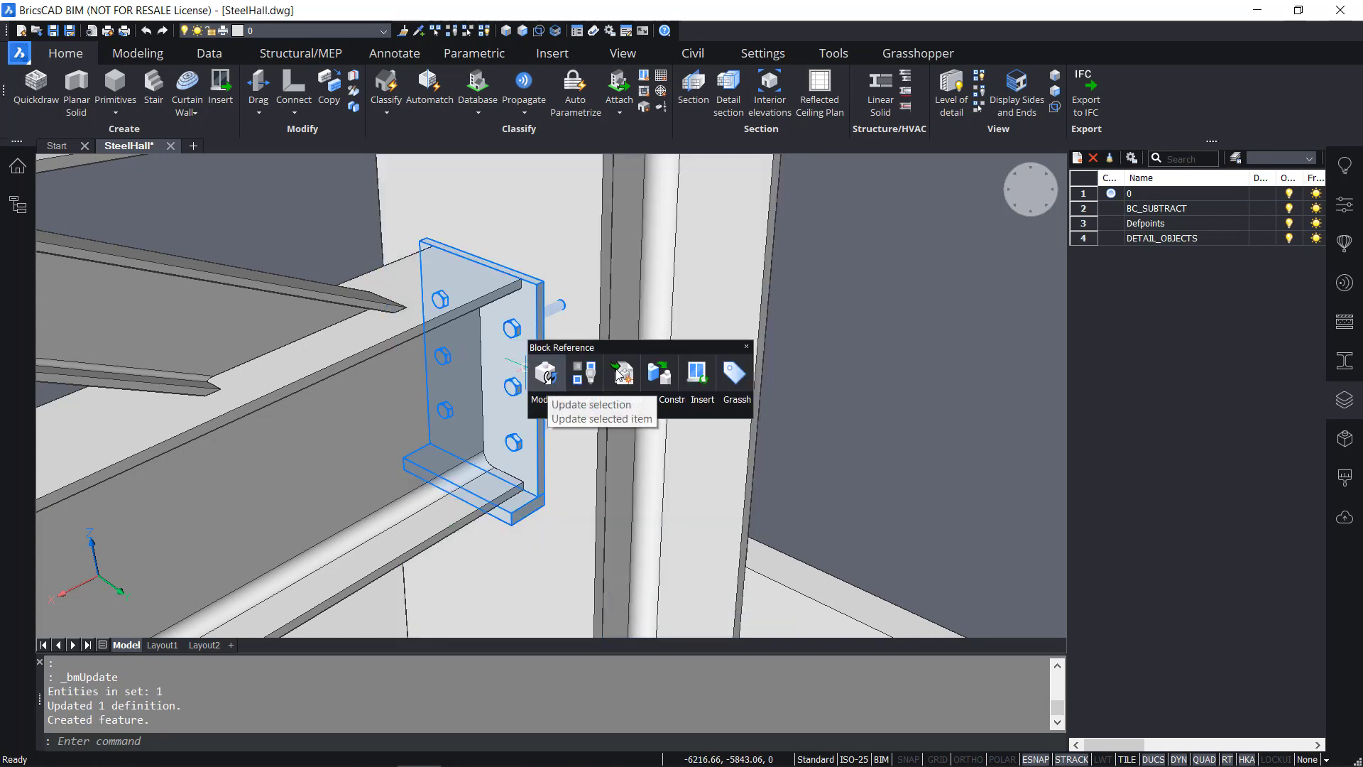
pyautogui.click(584, 373)
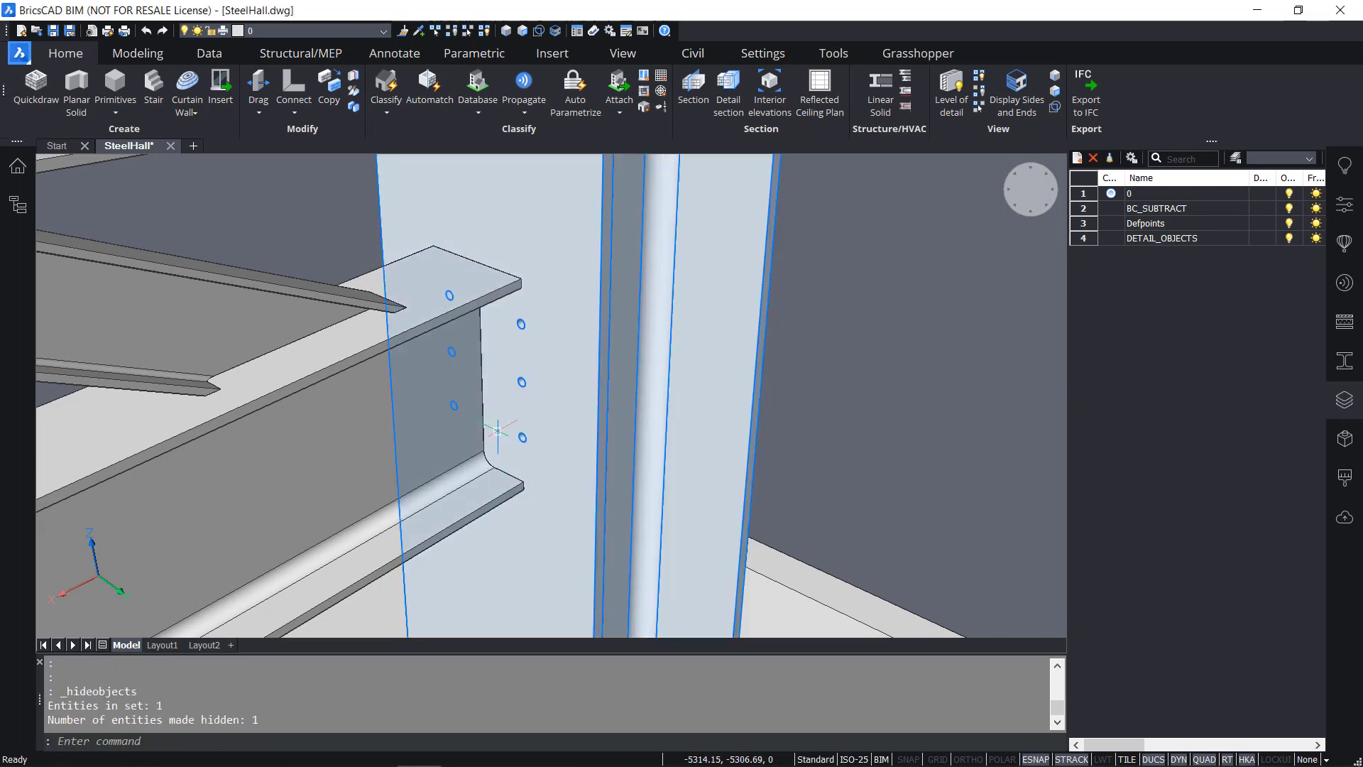
pyautogui.hotkey('ctrl', 'z')
pyautogui.scroll(10, 534, 398)
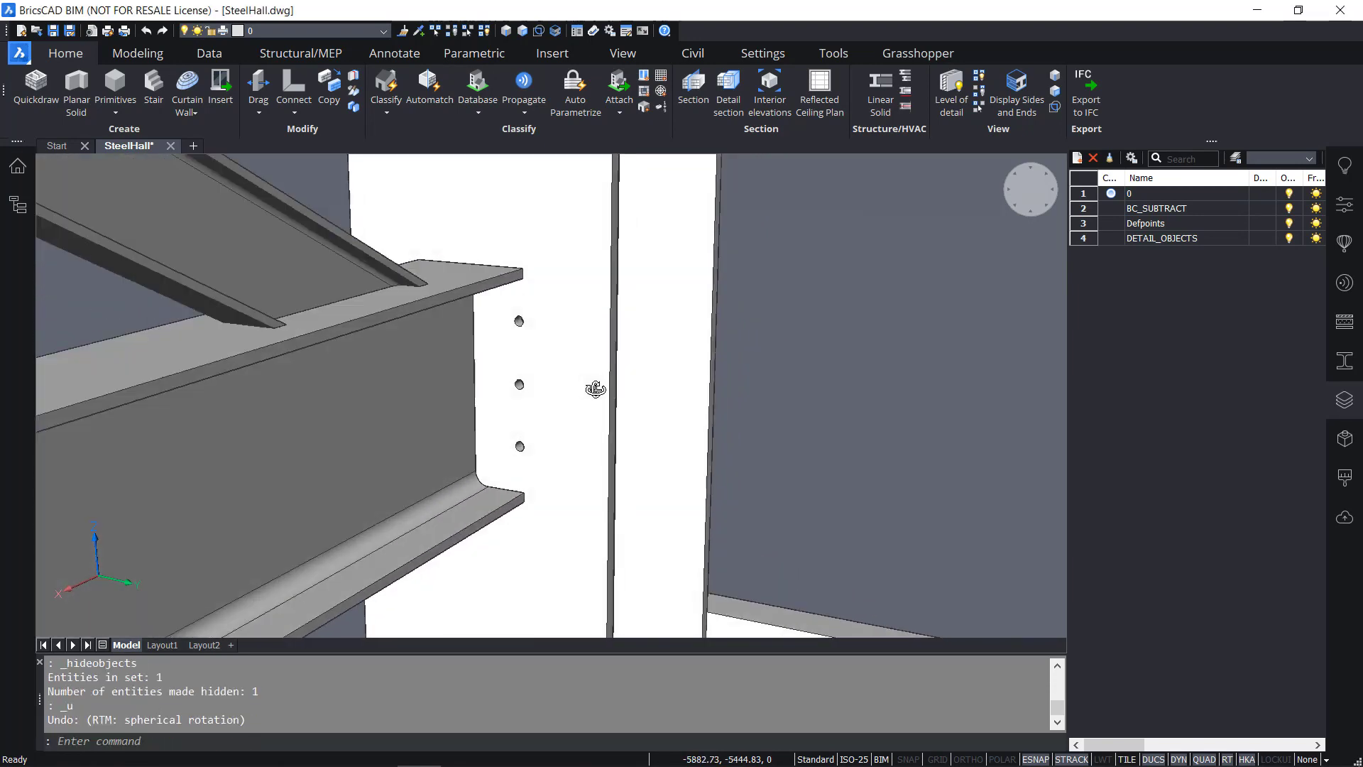
pyautogui.keyDown('shift'); pyautogui.moveTo(517, 389); pyautogui.dragTo(735, 395, button='middle'); pyautogui.keyUp('shift')
pyautogui.rightClick(816, 385)
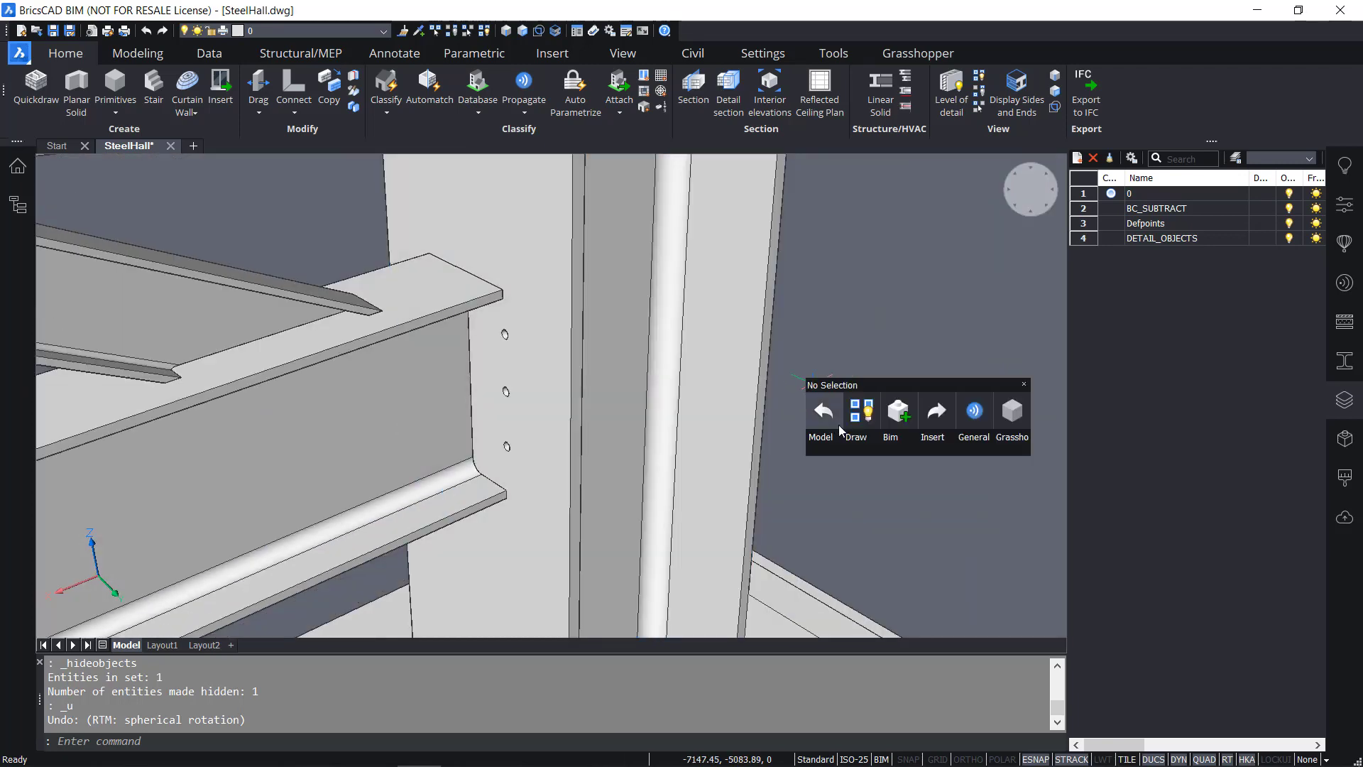
pyautogui.click(860, 421)
# Try deleting the bolted plate to check its effect on the column's bolt holes, and undo the deletion
pyautogui.click(475, 426)
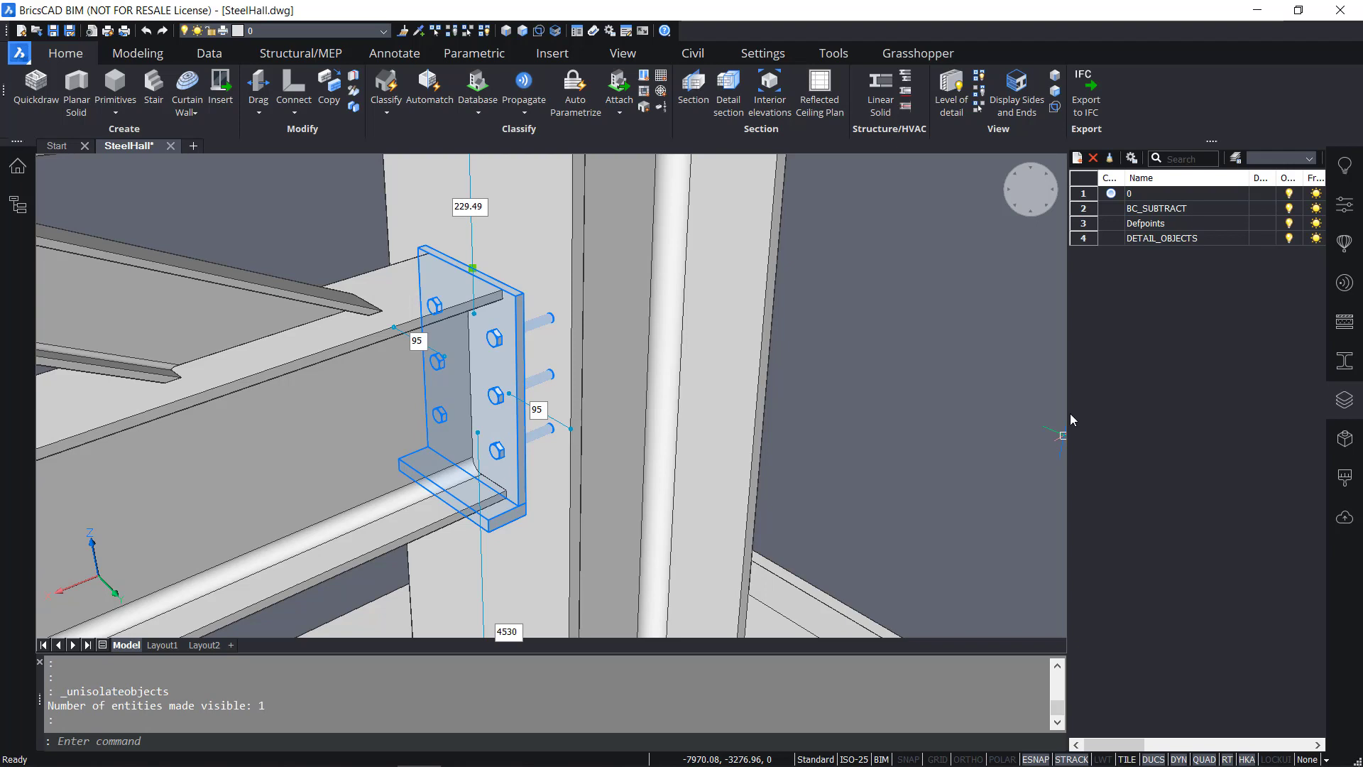
pyautogui.press('Delete')
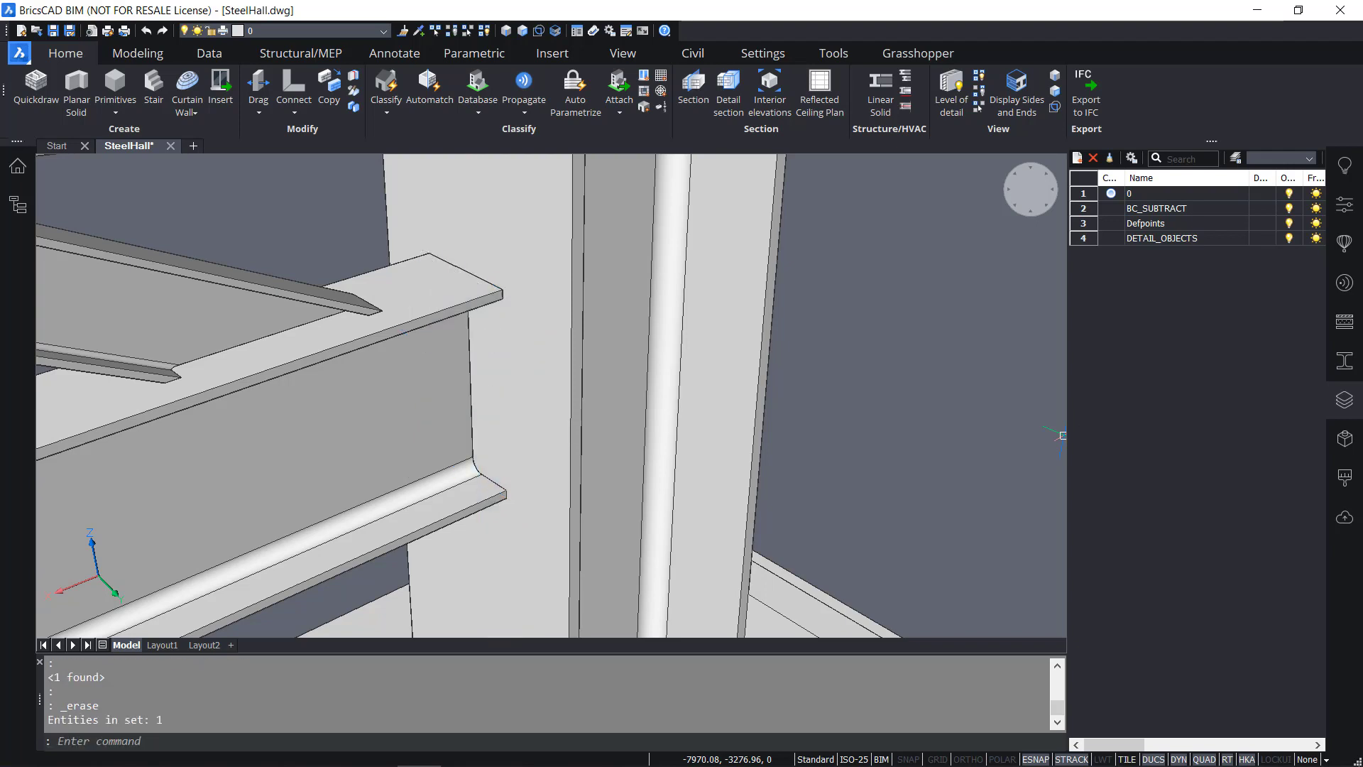
pyautogui.hotkey('ctrl', 'z')
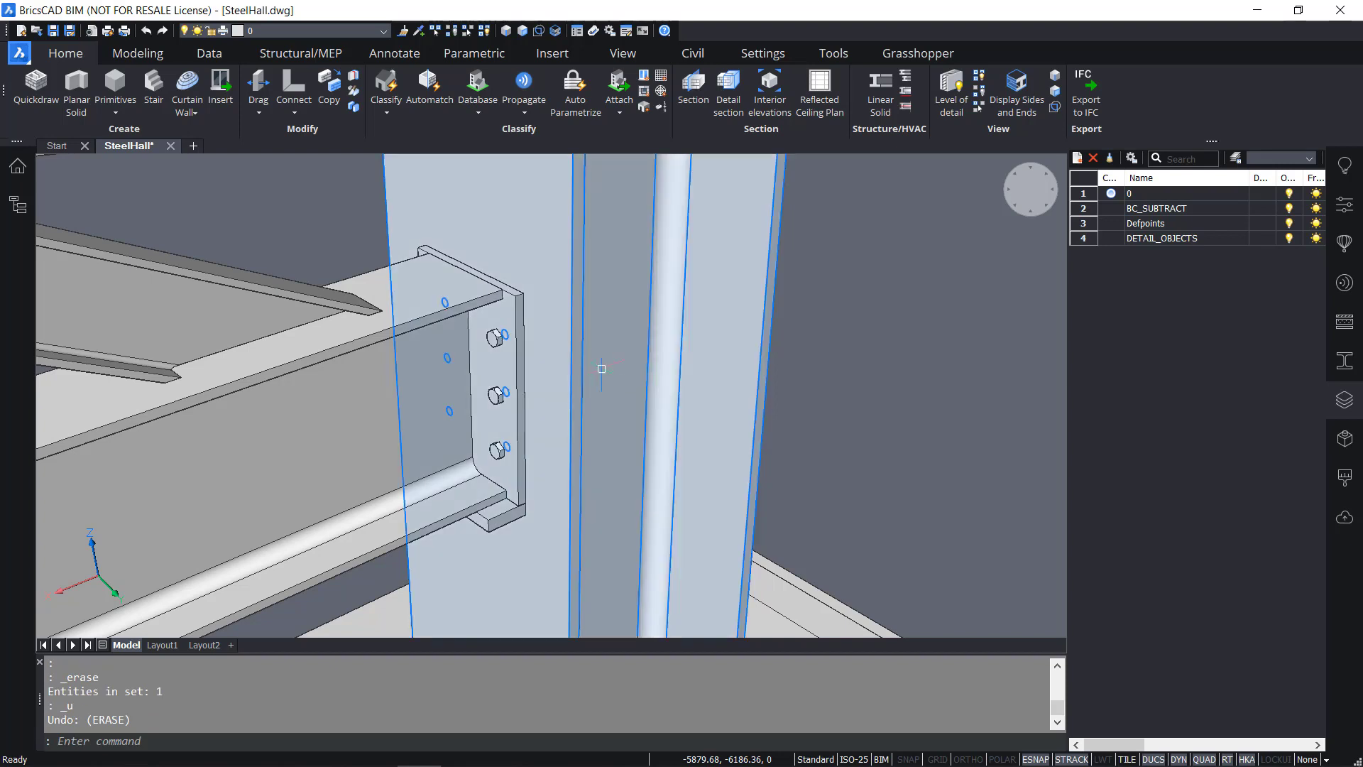
# Turn off the BC_SUBTRACT layer in the steel hall drawing
pyautogui.moveTo(484, 396)
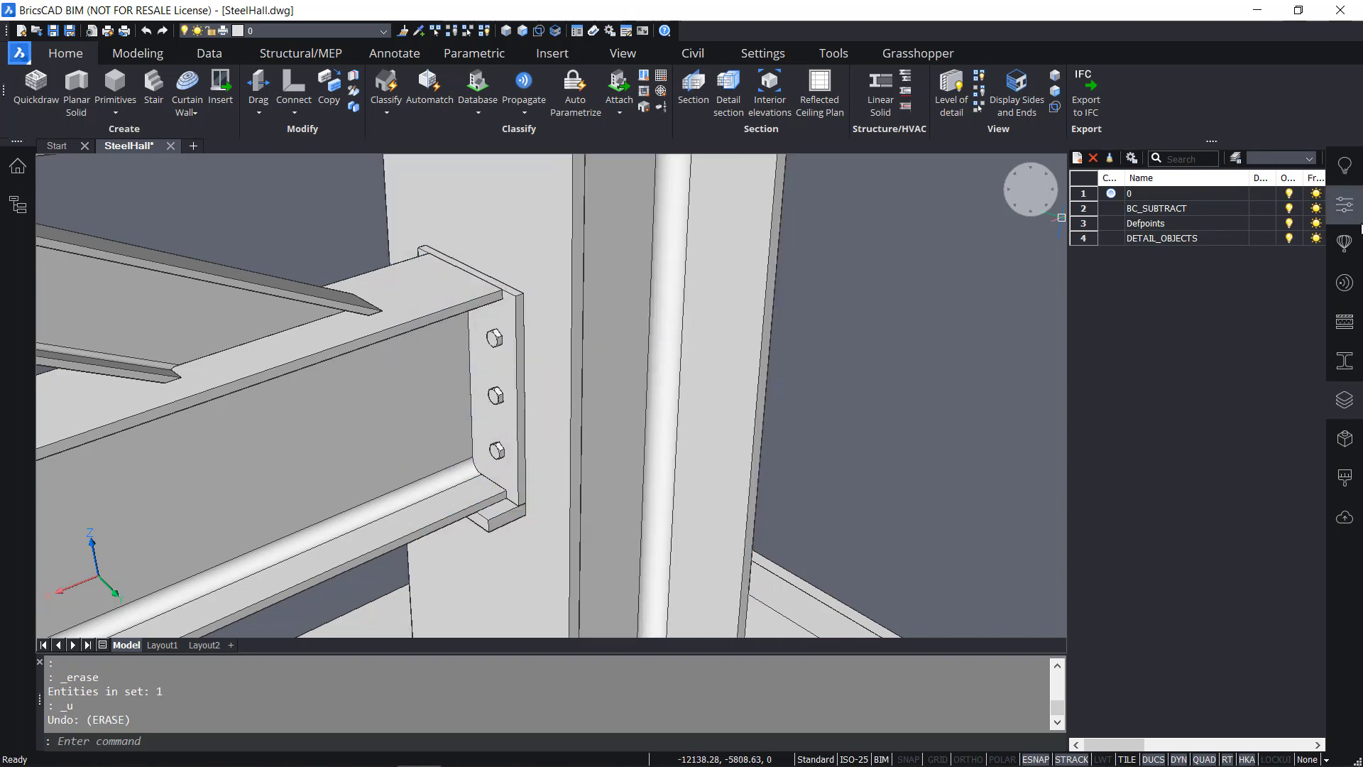
pyautogui.click(1289, 210)
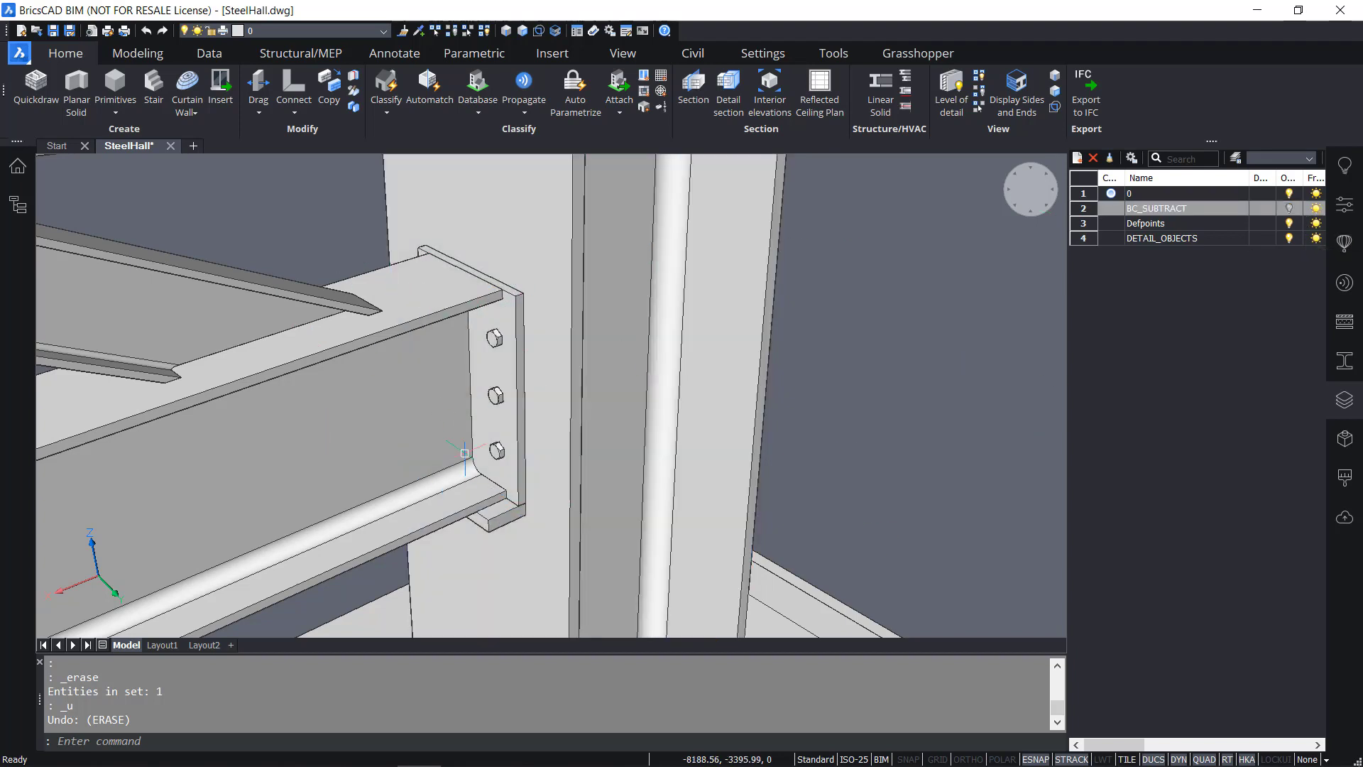
pyautogui.moveTo(653, 437)
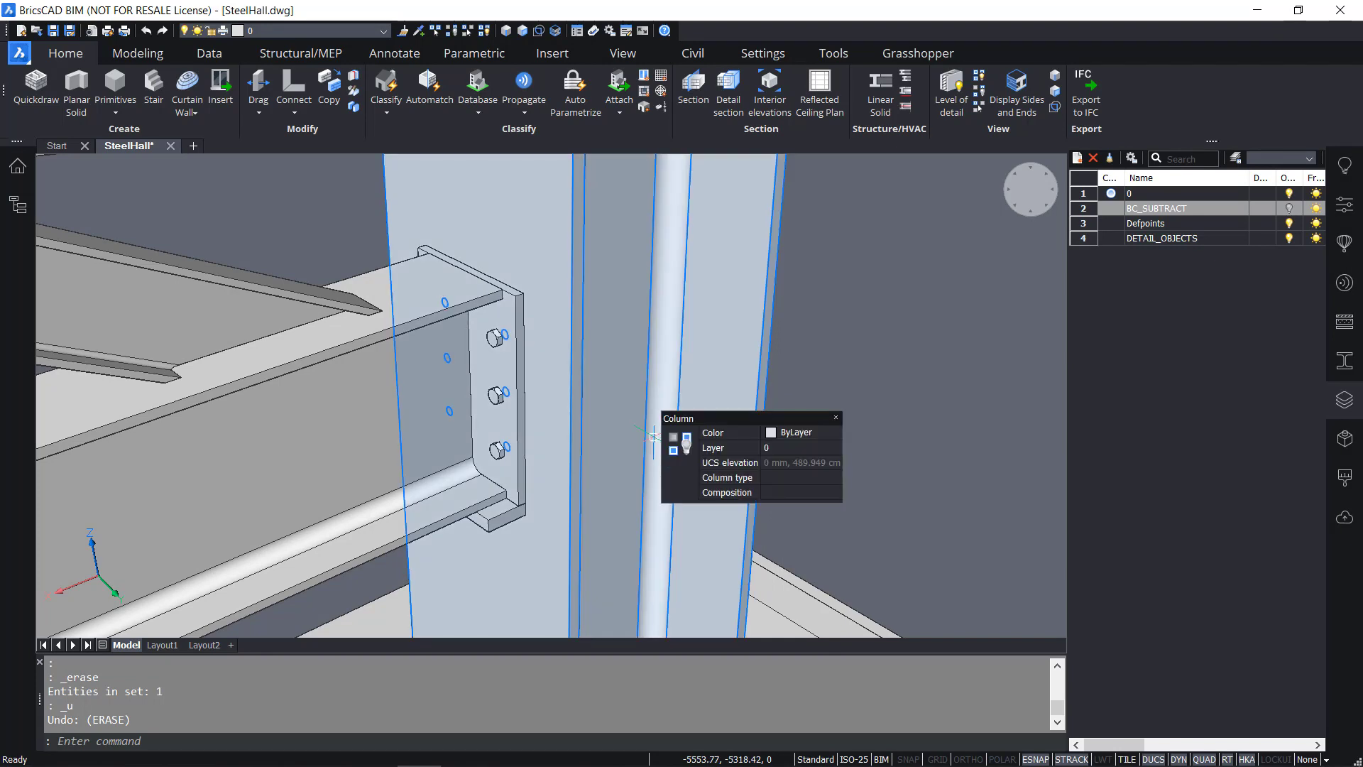
pyautogui.scroll(-2, 653, 436)
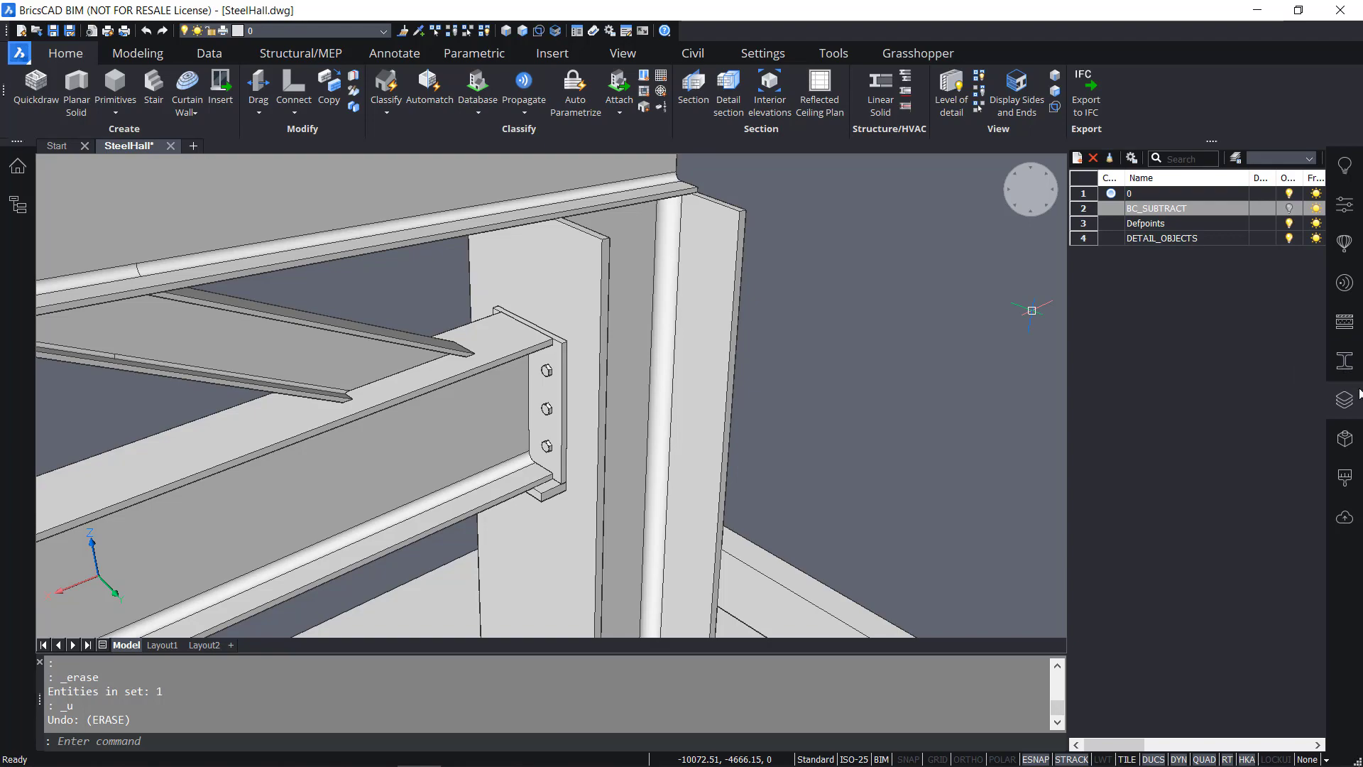
pyautogui.scroll(-6, 536, 350)
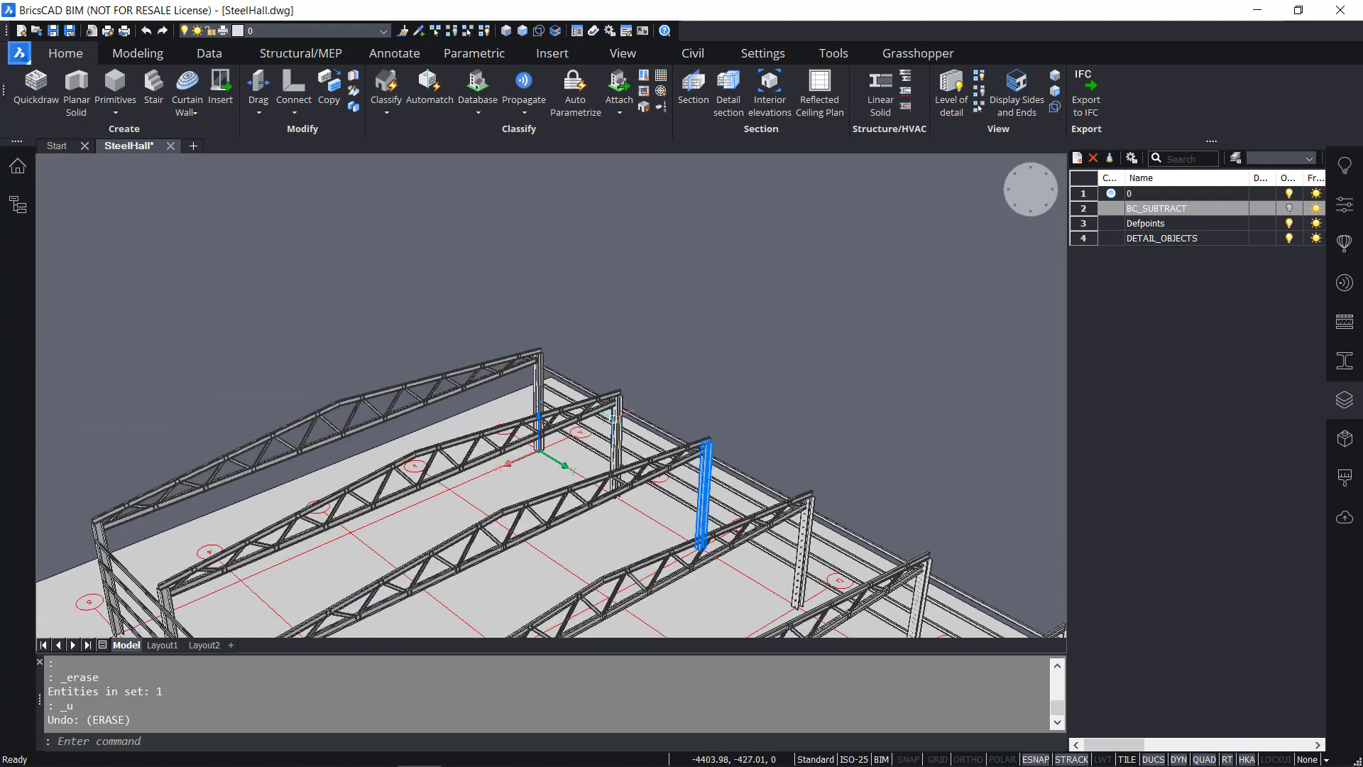
pyautogui.scroll(4, 641, 344)
pyautogui.hotkey('ctrl', 'z')
pyautogui.hotkey('ctrl', 'z')
pyautogui.hotkey('ctrl', 'z')
pyautogui.hotkey('ctrl', 'z')
pyautogui.hotkey('ctrl', 'z')
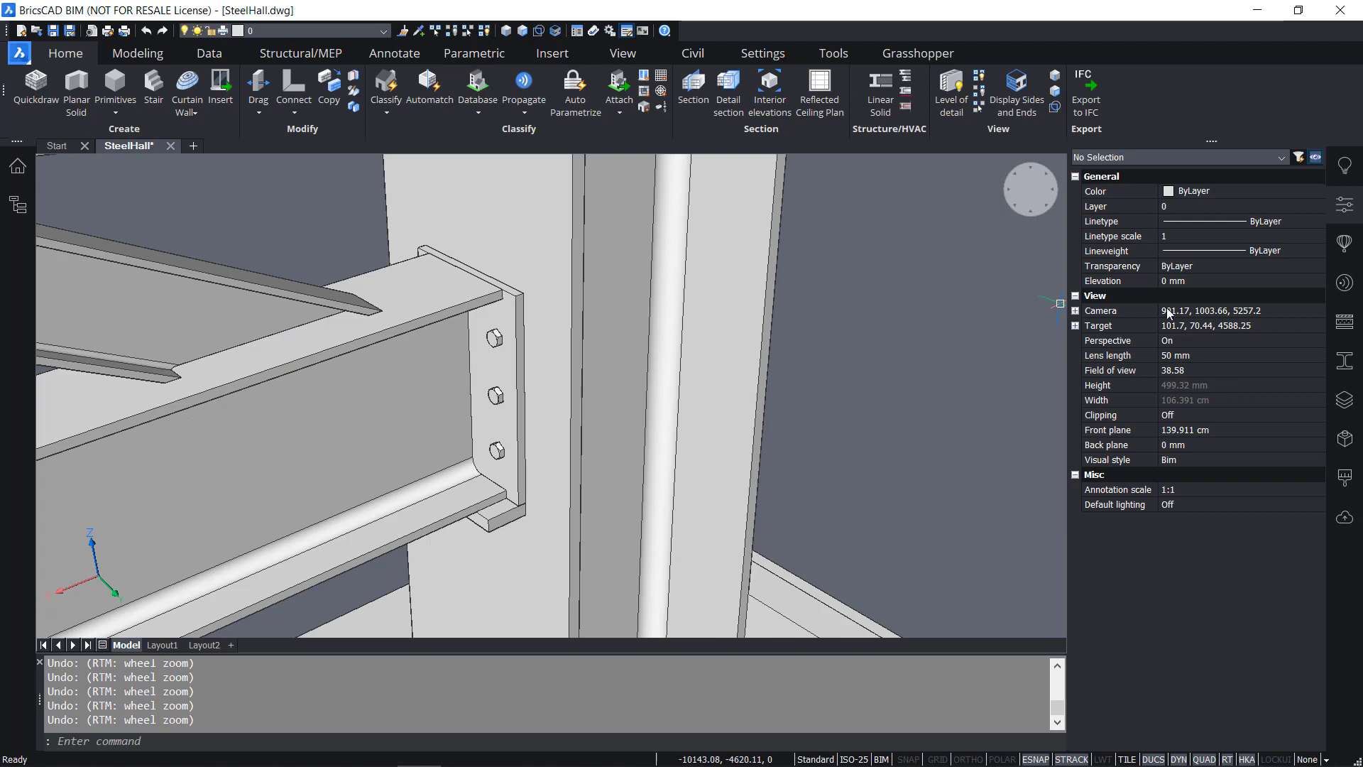
# Start creating a new detail with the beam and the column as its base solids
pyautogui.click(1330, 299)
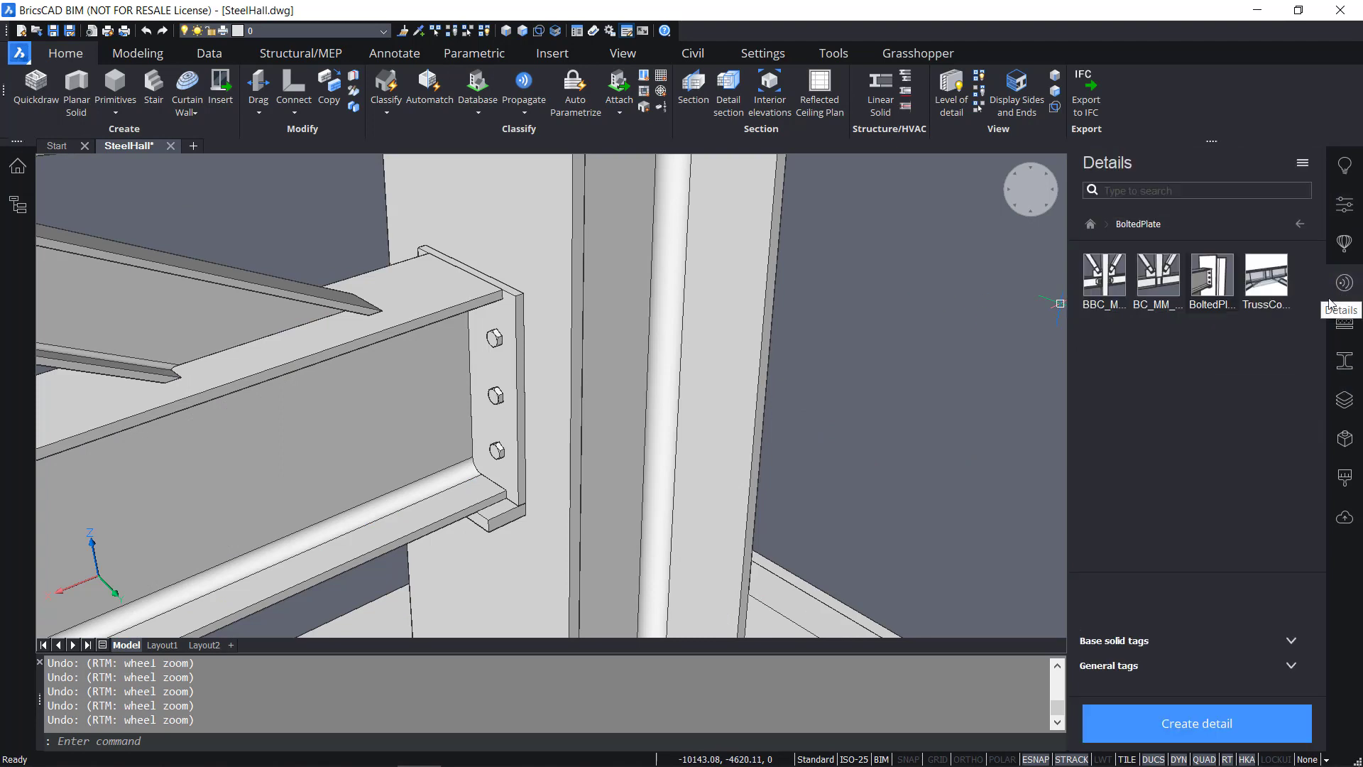
pyautogui.click(1185, 724)
pyautogui.click(587, 267)
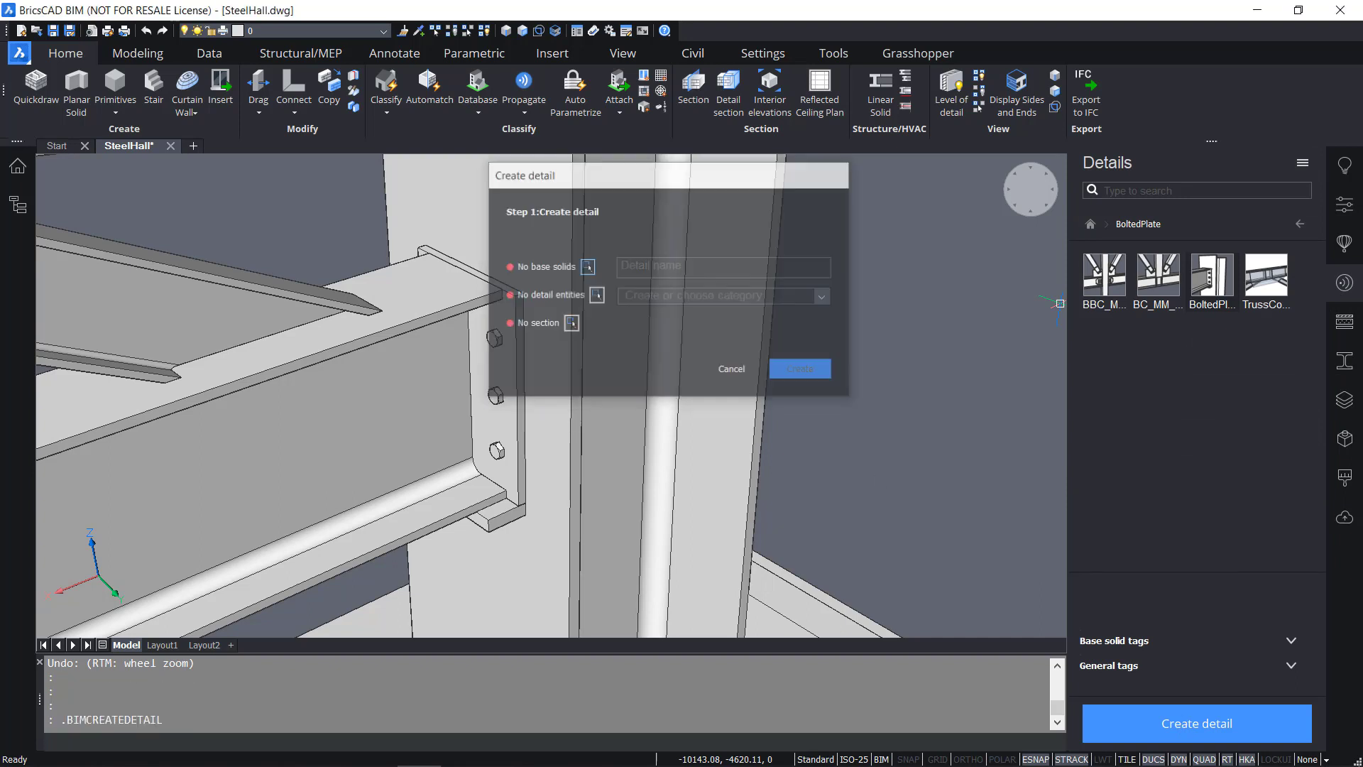
pyautogui.click(426, 398)
pyautogui.click(639, 416)
pyautogui.press('Return')
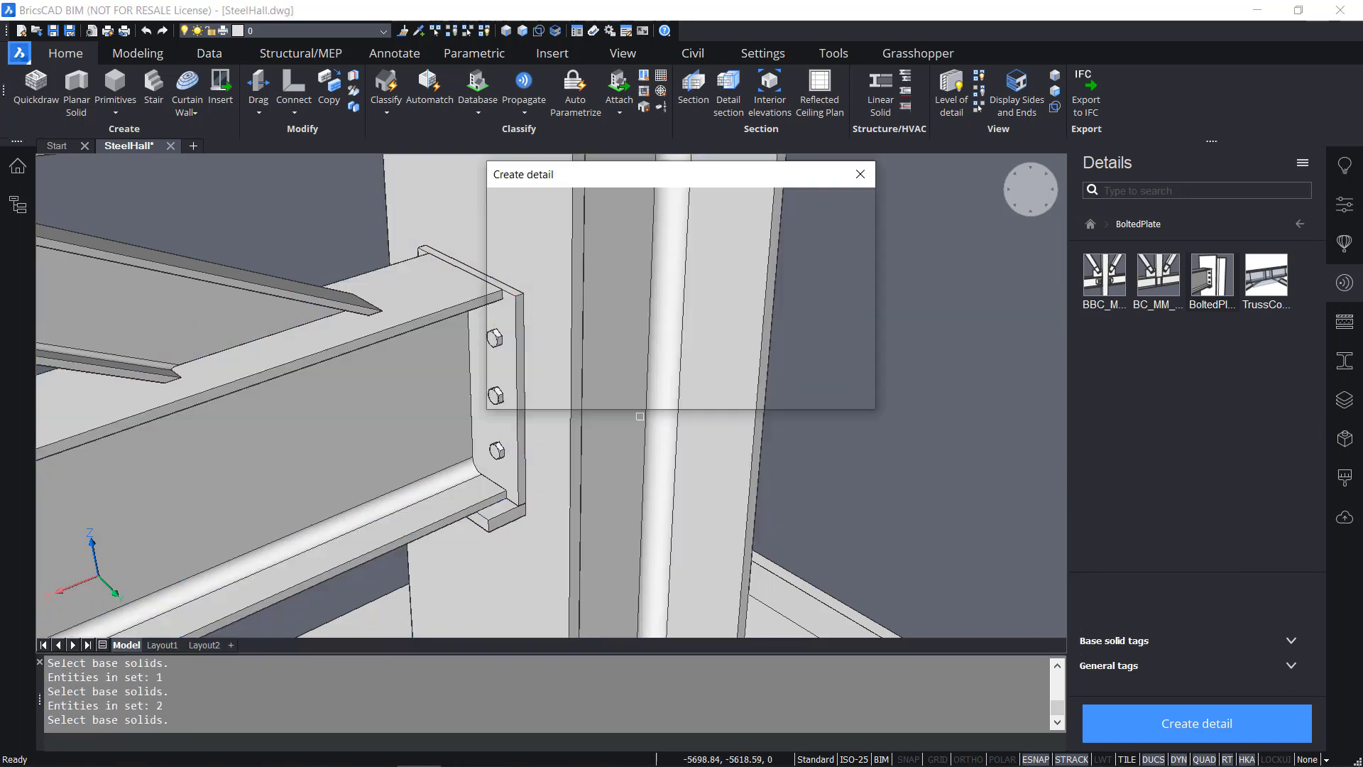
# Add the bolted plate component as the detail entity of the new detail
pyautogui.click(595, 306)
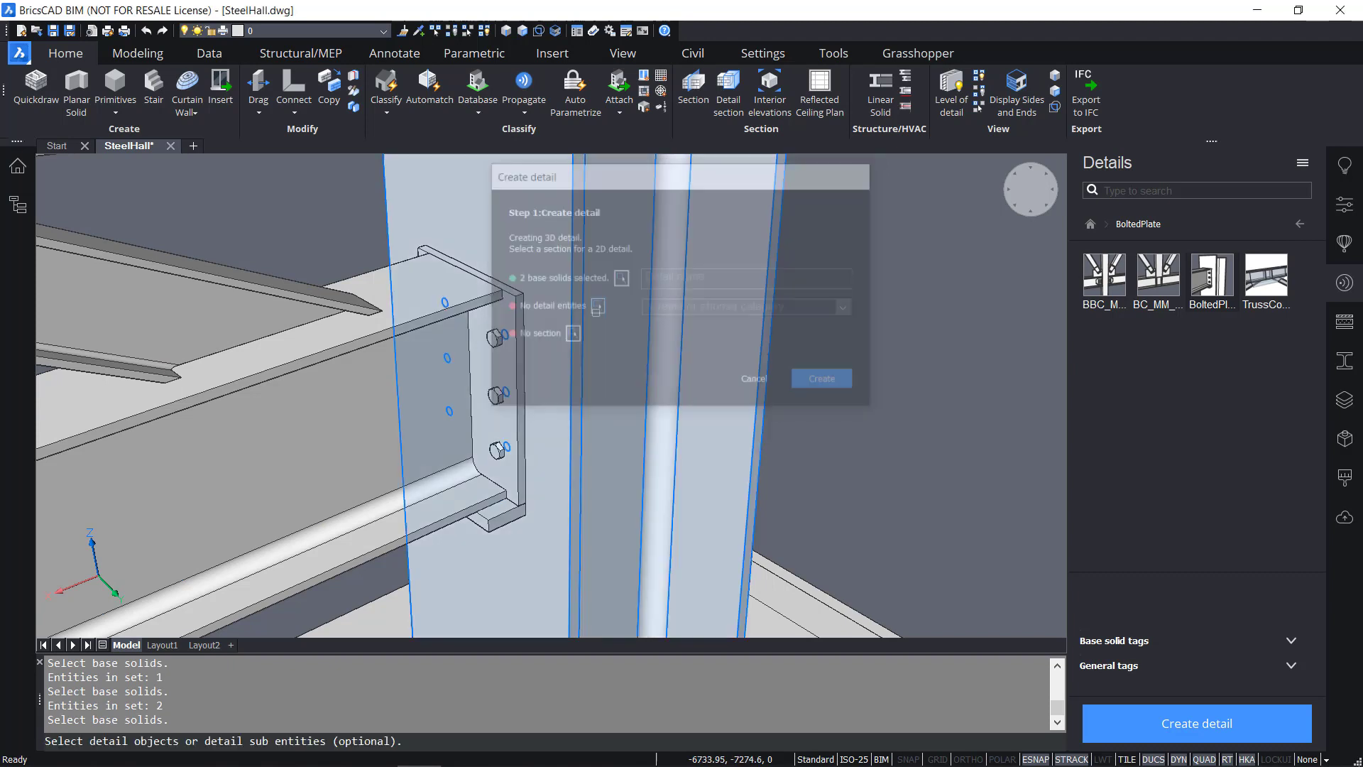
pyautogui.click(492, 421)
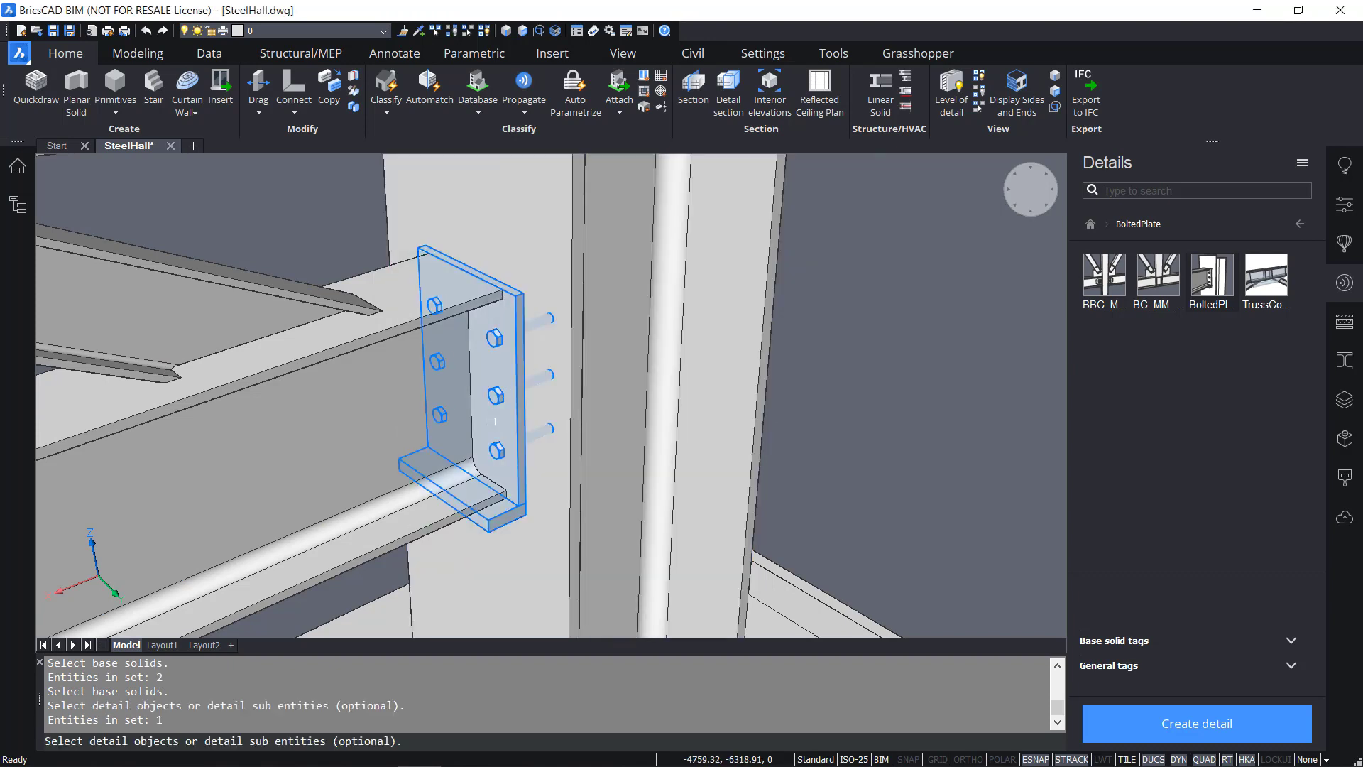
pyautogui.press('Return')
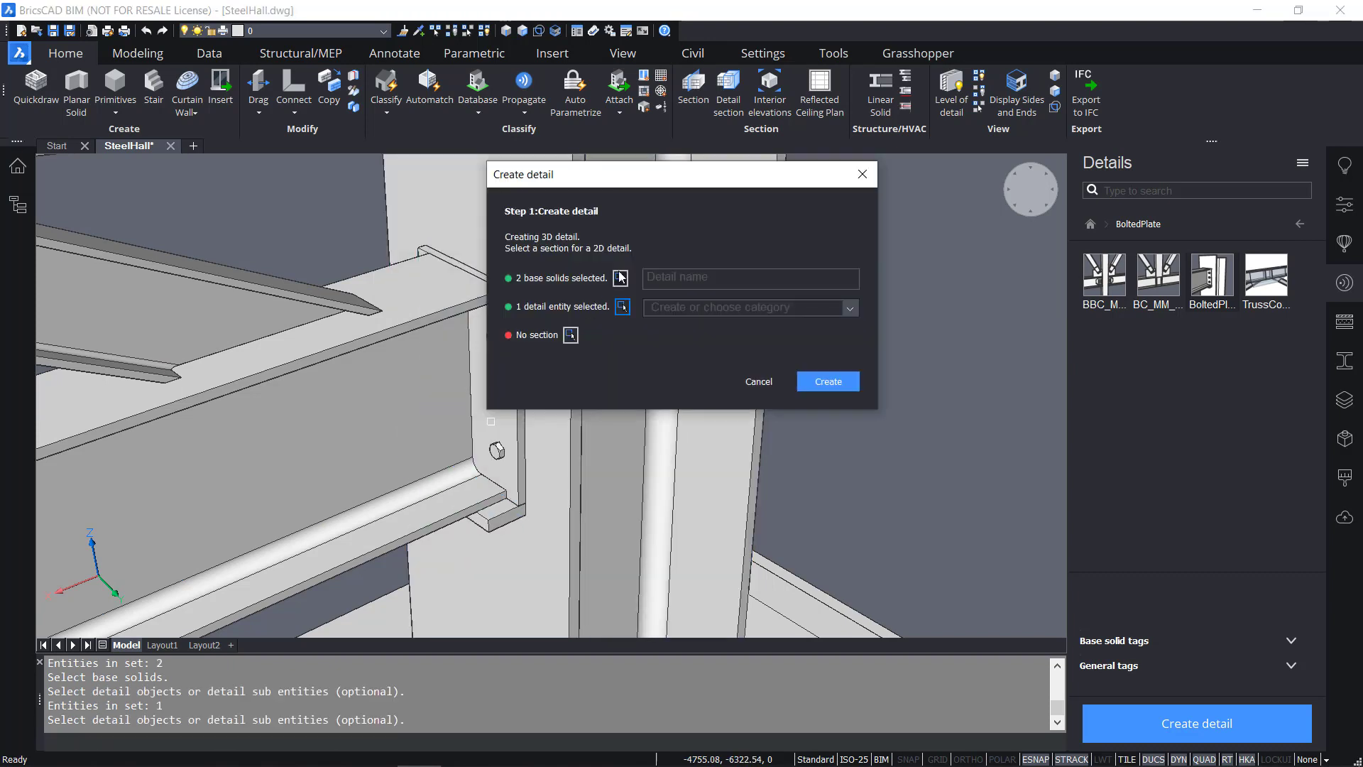
# Name the new detail "Bolted Plate Comp" and assign it to the Structural category
pyautogui.write('Bol')
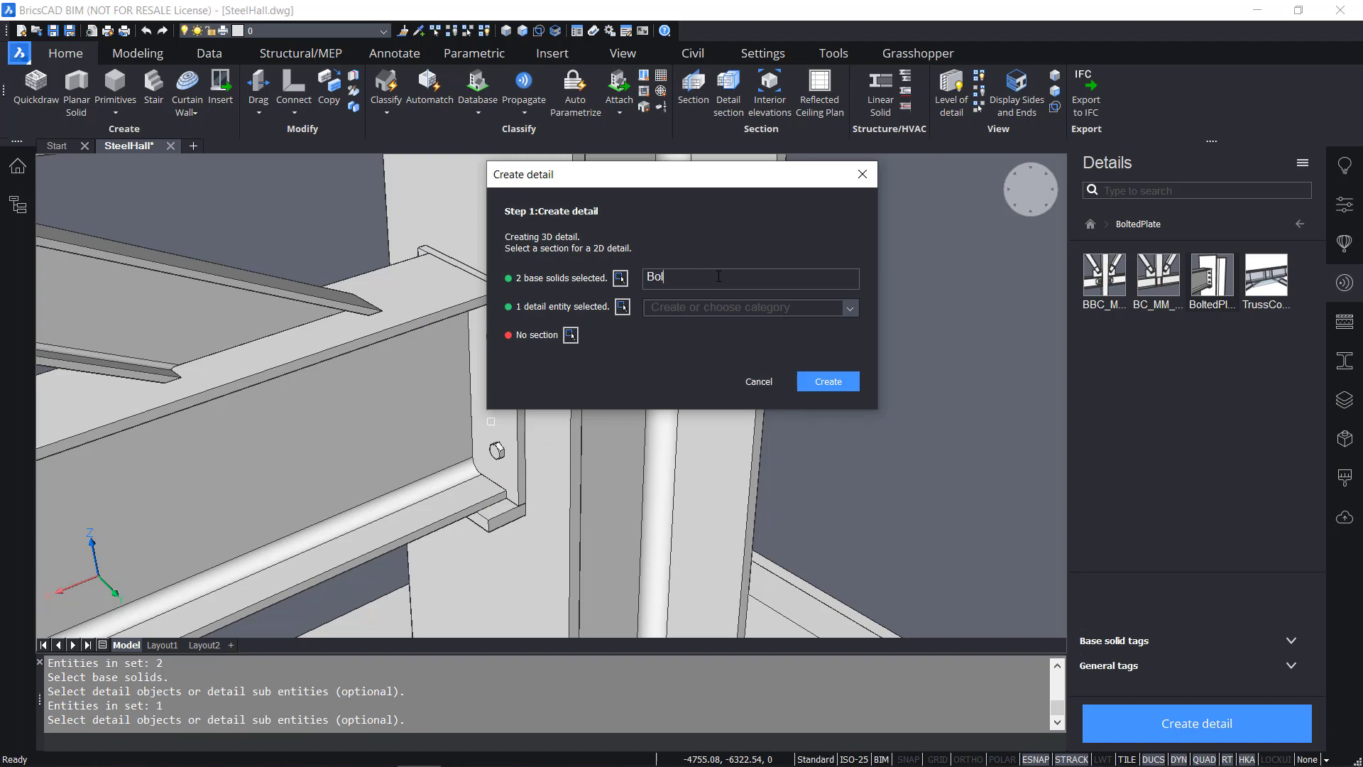
pyautogui.write('ted Plate Comp')
pyautogui.click(850, 308)
pyautogui.click(819, 327)
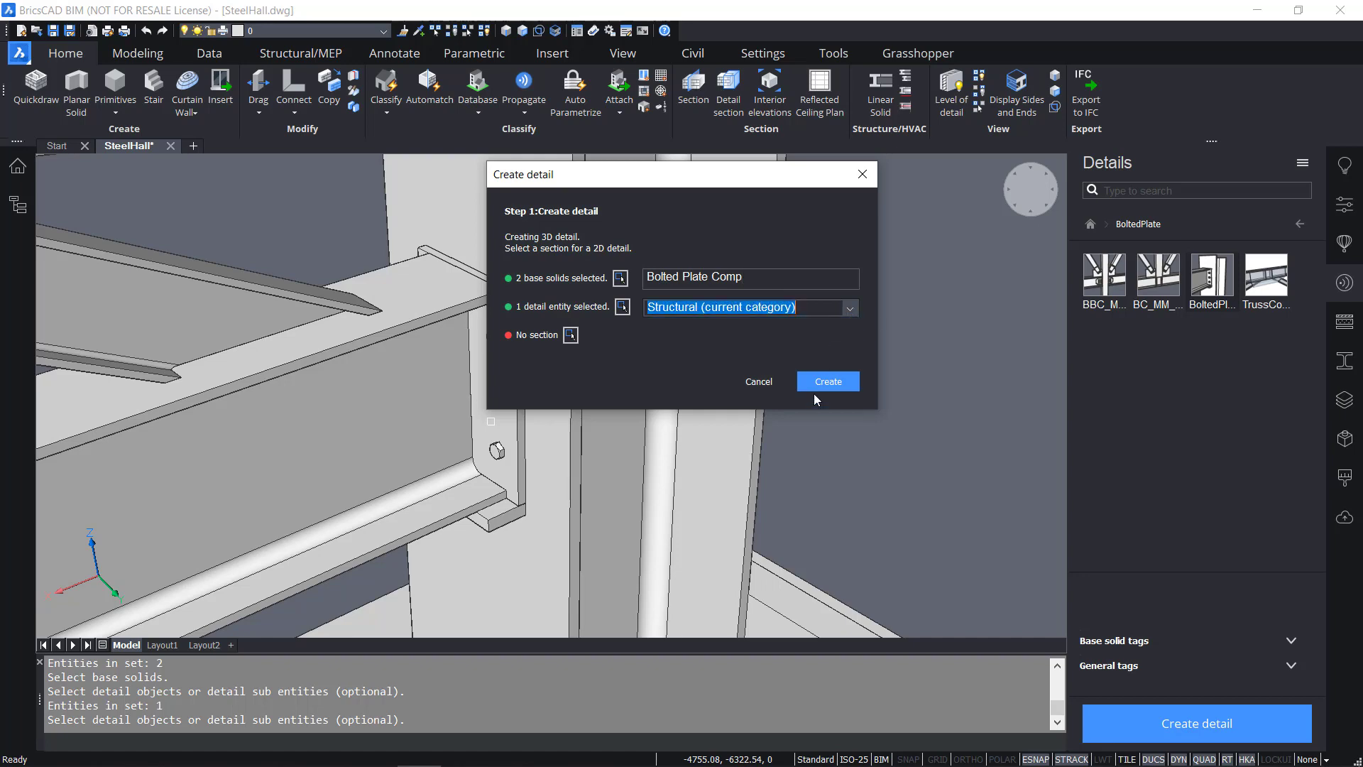
# Create the Bolted Plate Comp detail, accept its proposed detail volume, and save it in the Structural category
pyautogui.click(825, 379)
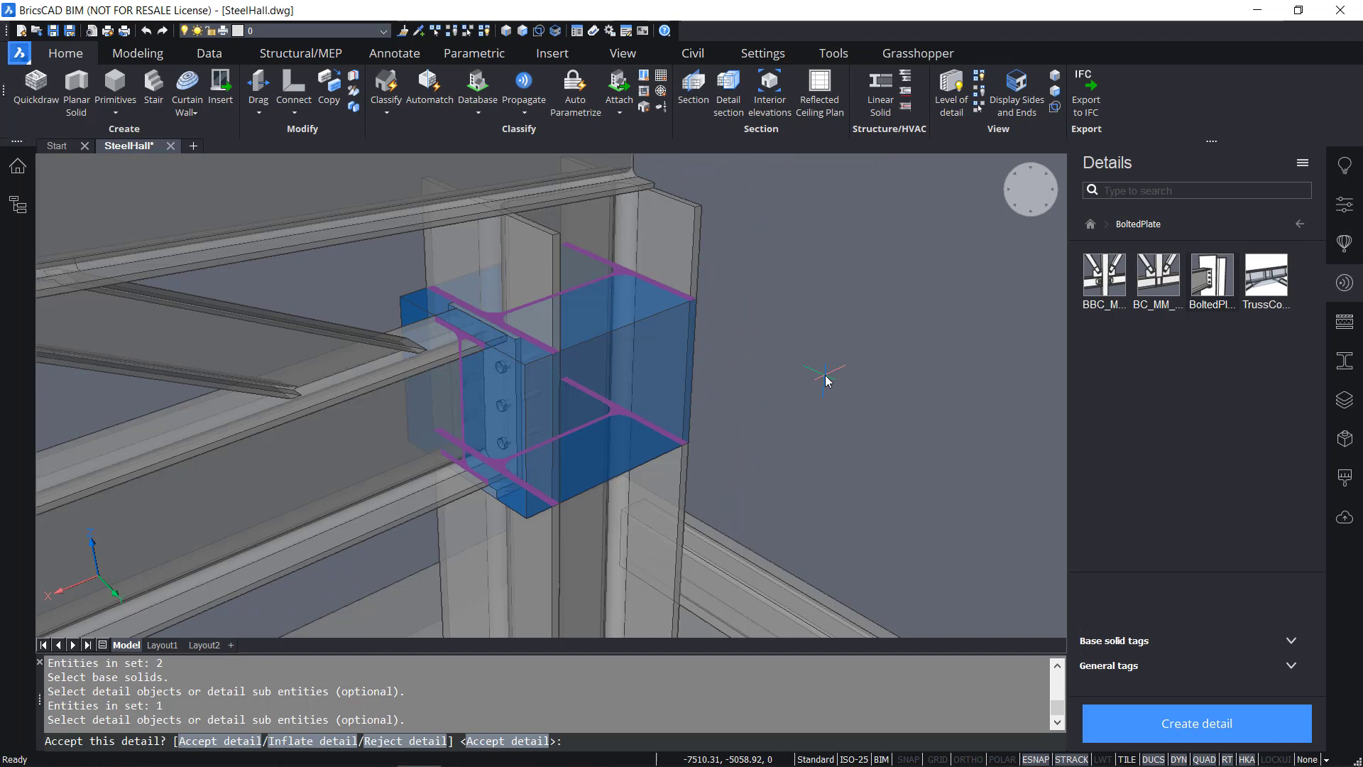
pyautogui.press('Return')
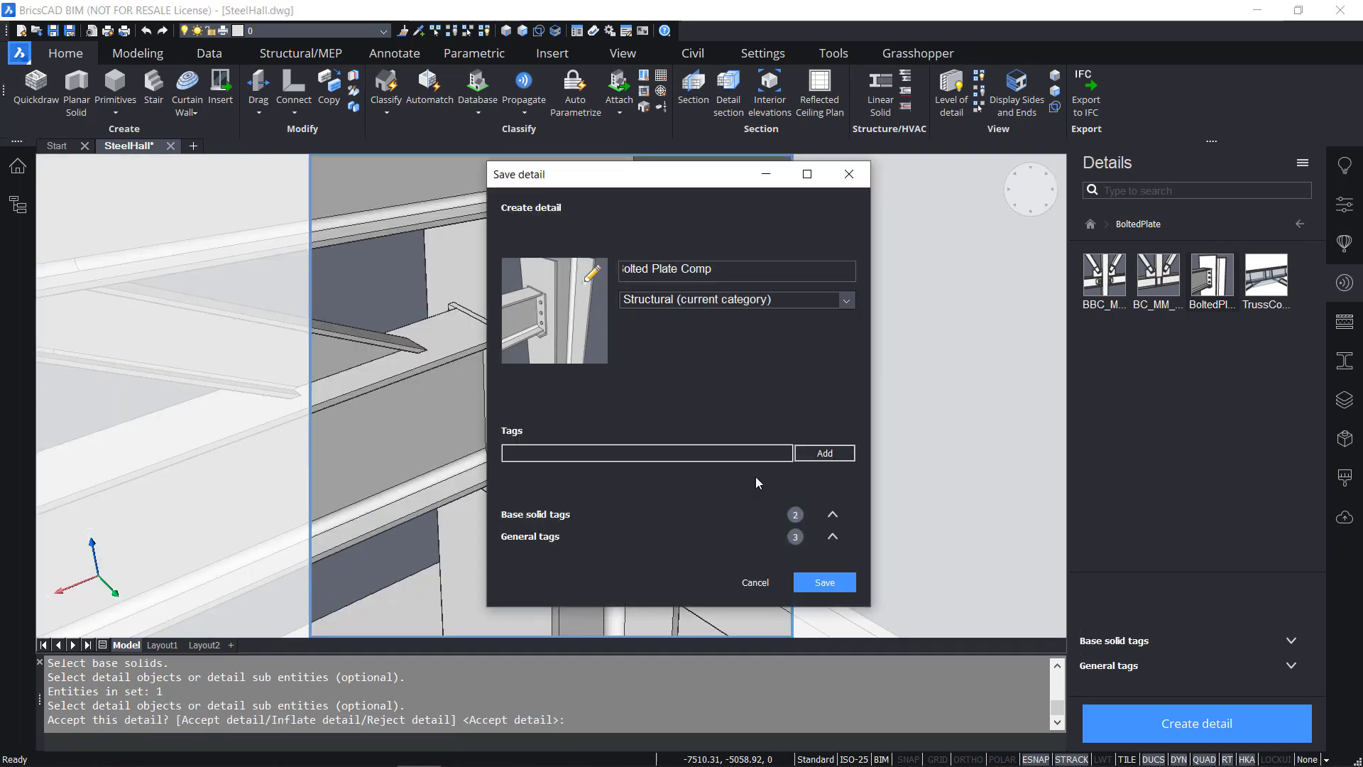
pyautogui.click(825, 583)
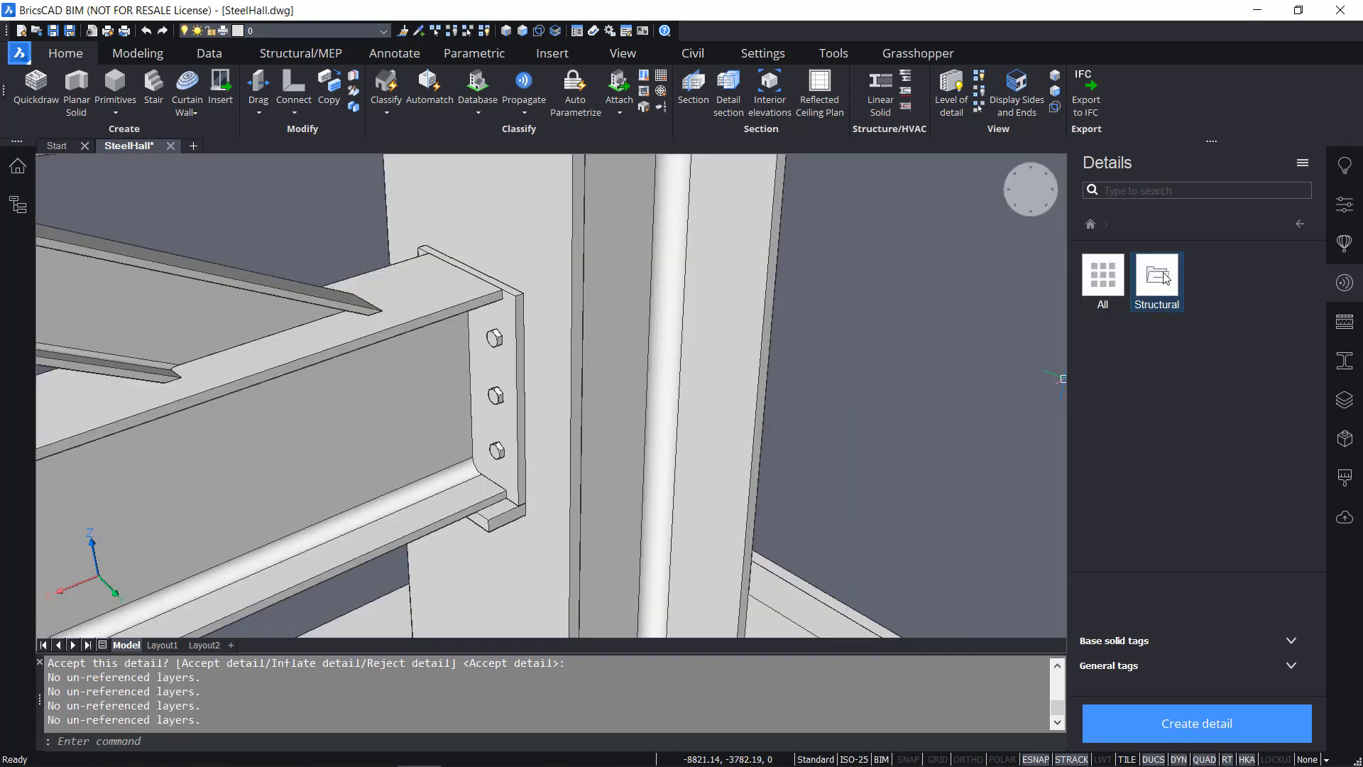
# Propagate the Bolted Plate Comp detail from the Structural category to all suggested connections, including the one still marked as uncertain
pyautogui.click(1165, 277)
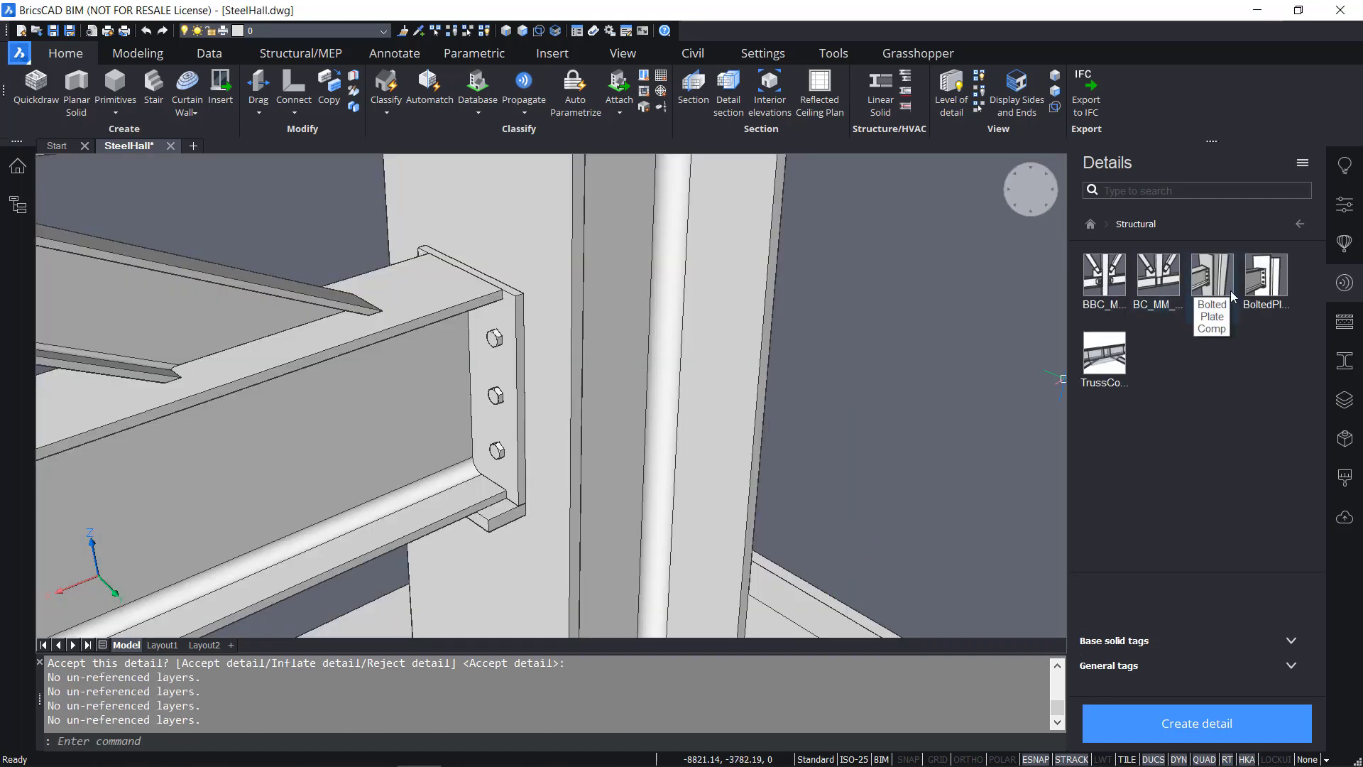
pyautogui.moveTo(1231, 294); pyautogui.dragTo(944, 343)
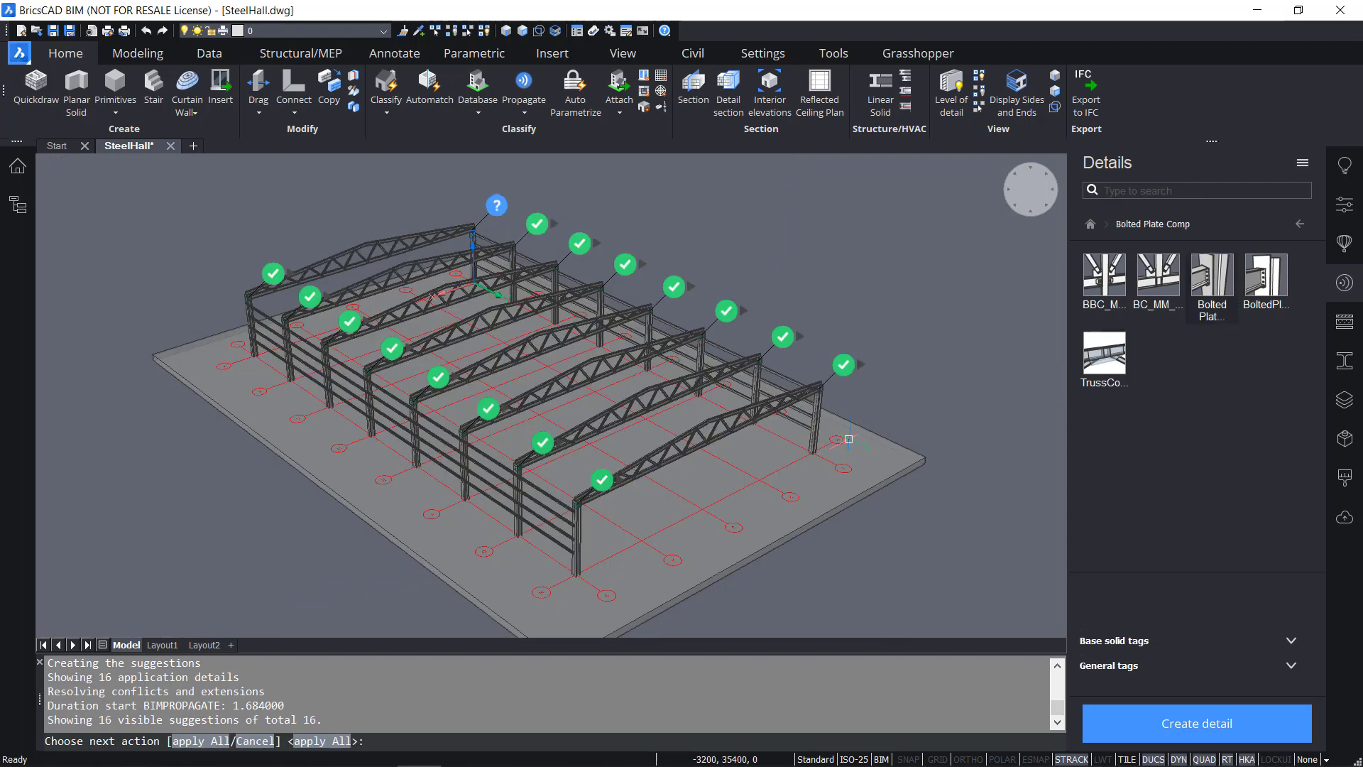
pyautogui.click(502, 213)
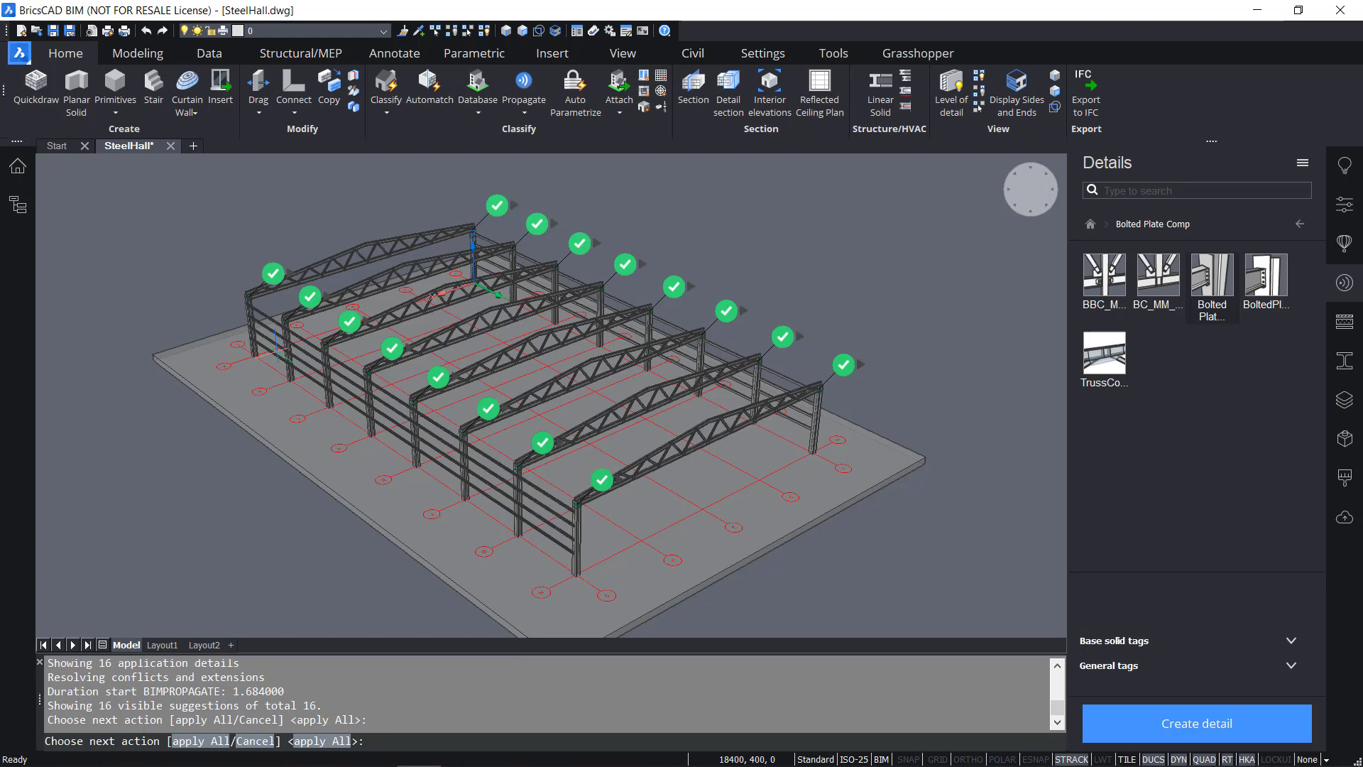
pyautogui.press('Return')
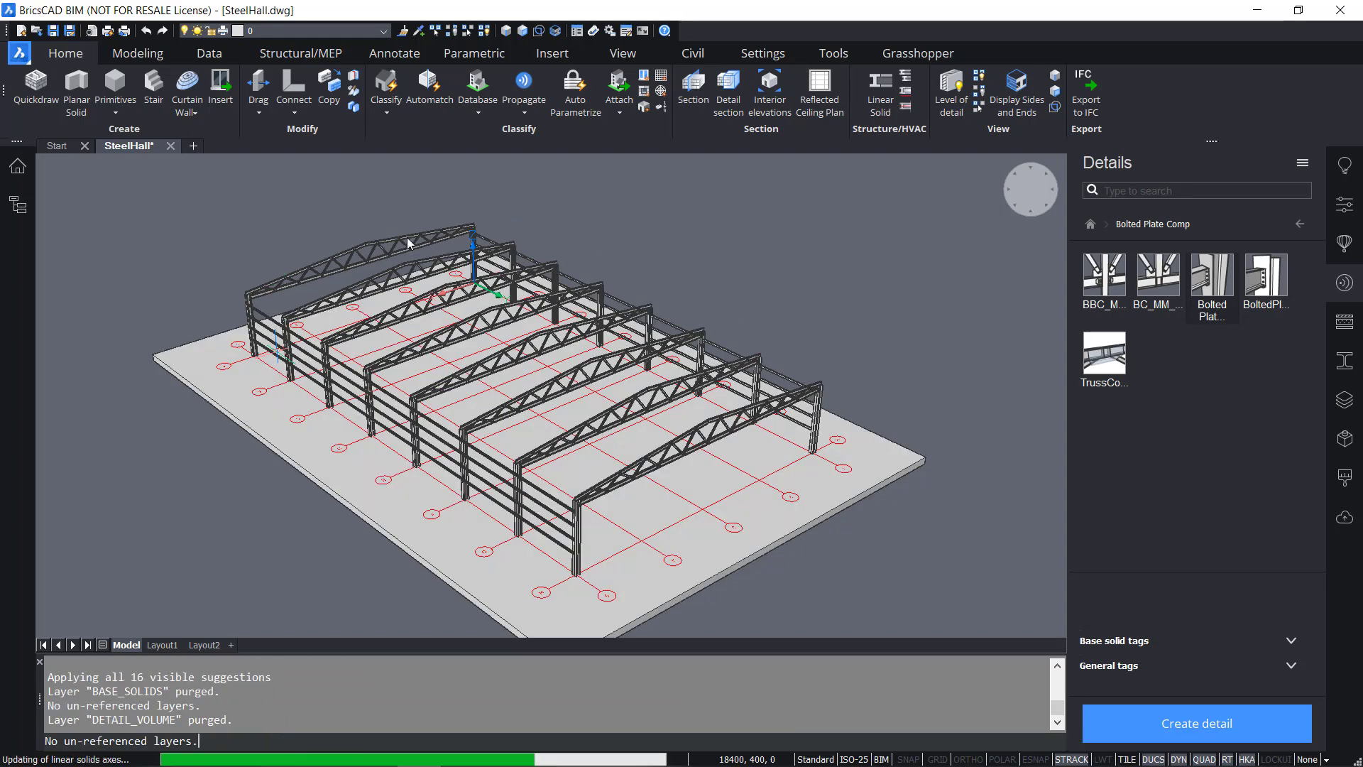
# Hide the bolted plate at a beam-column connection to examine the column's bolt holes, and undo the hiding
pyautogui.scroll(5, 411, 241)
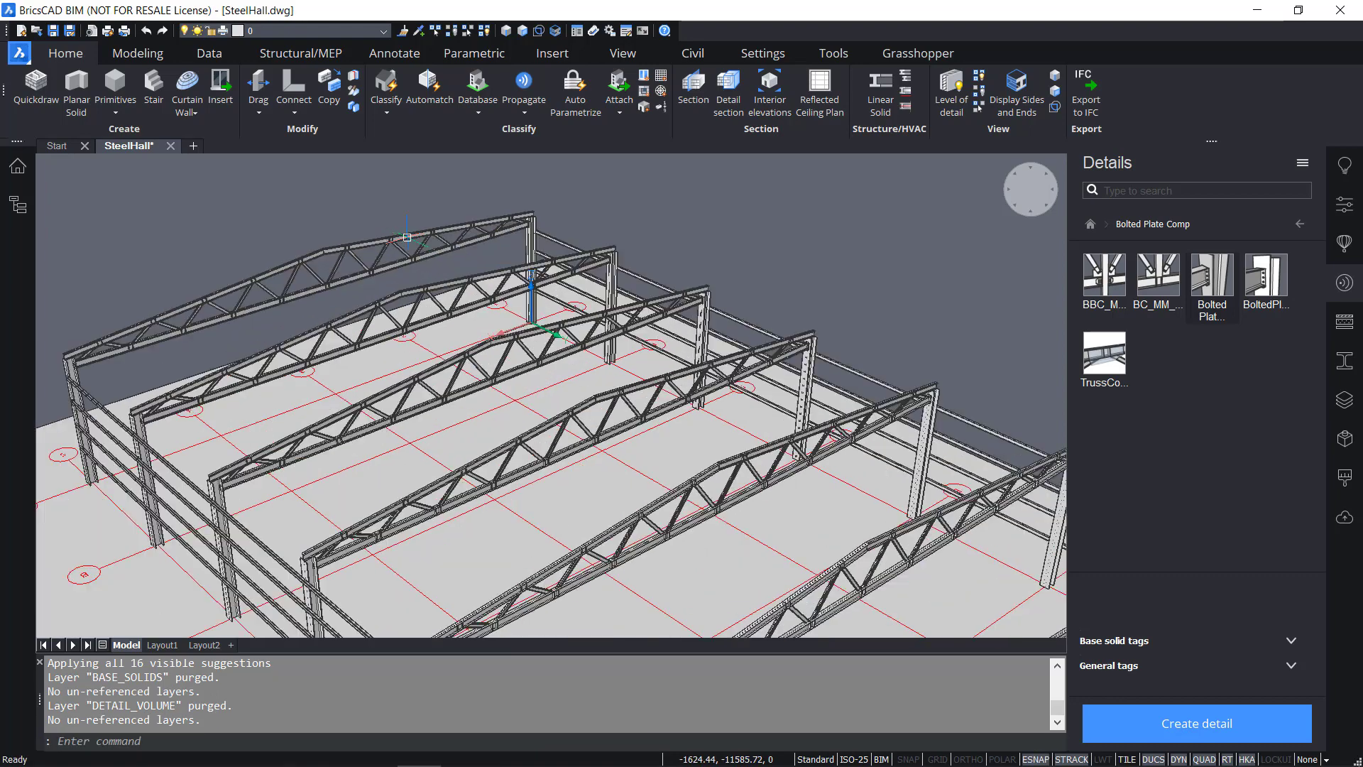
pyautogui.scroll(10, 600, 243)
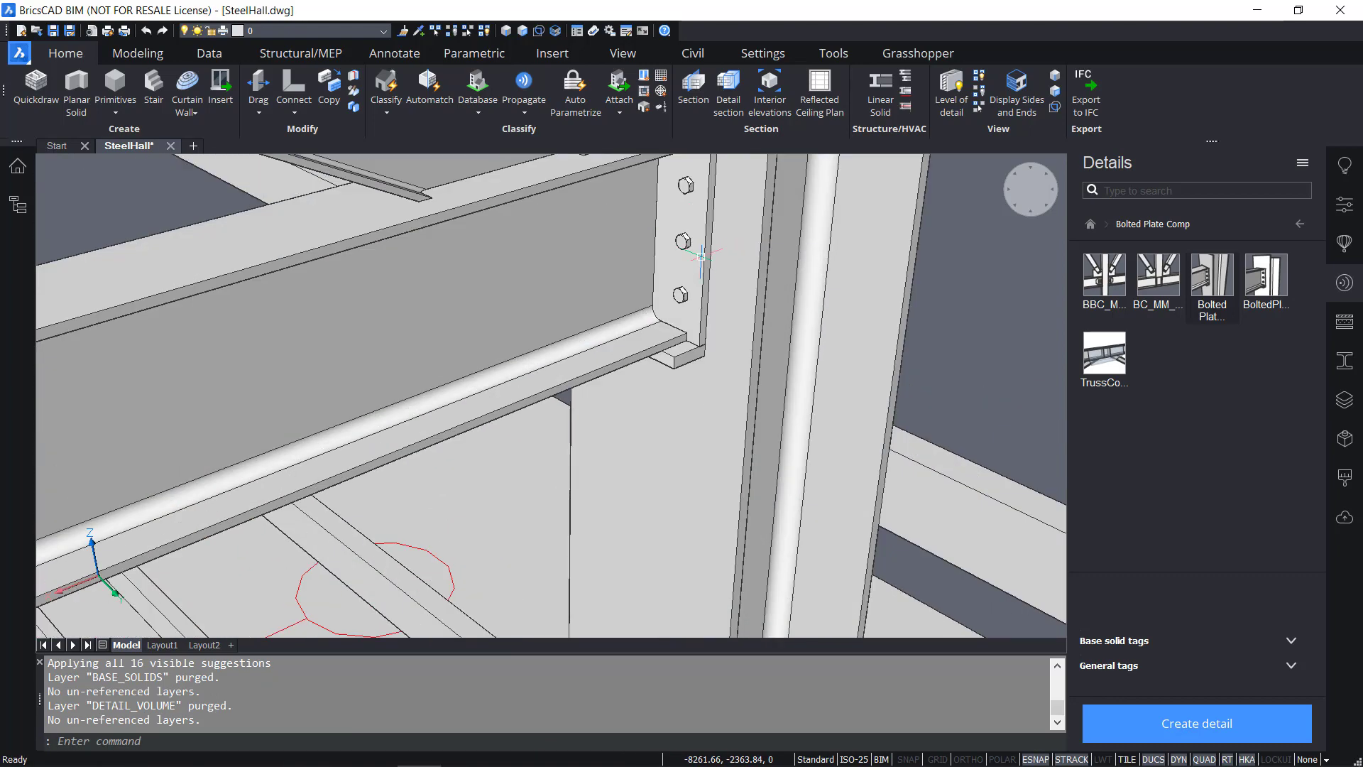
pyautogui.moveTo(690, 260); pyautogui.dragTo(449, 407, button='middle')
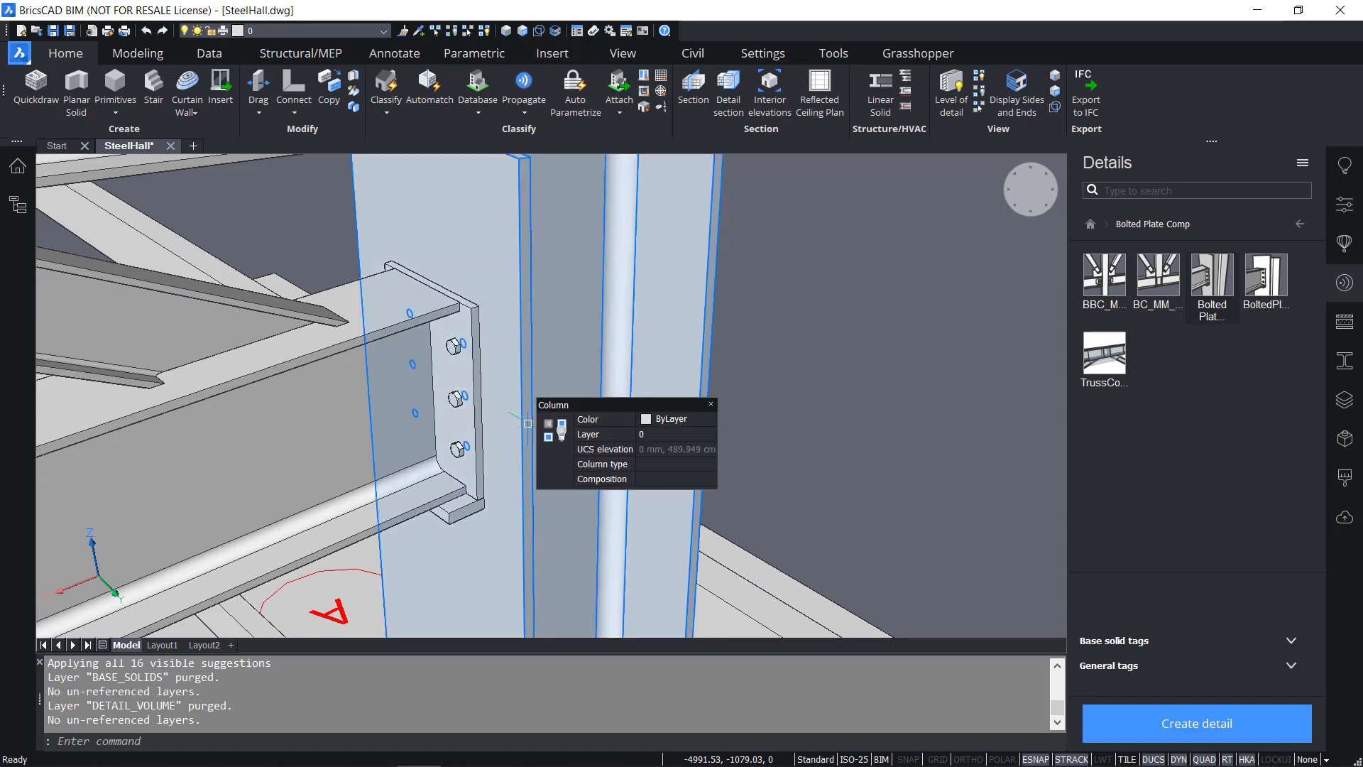
pyautogui.click(485, 418)
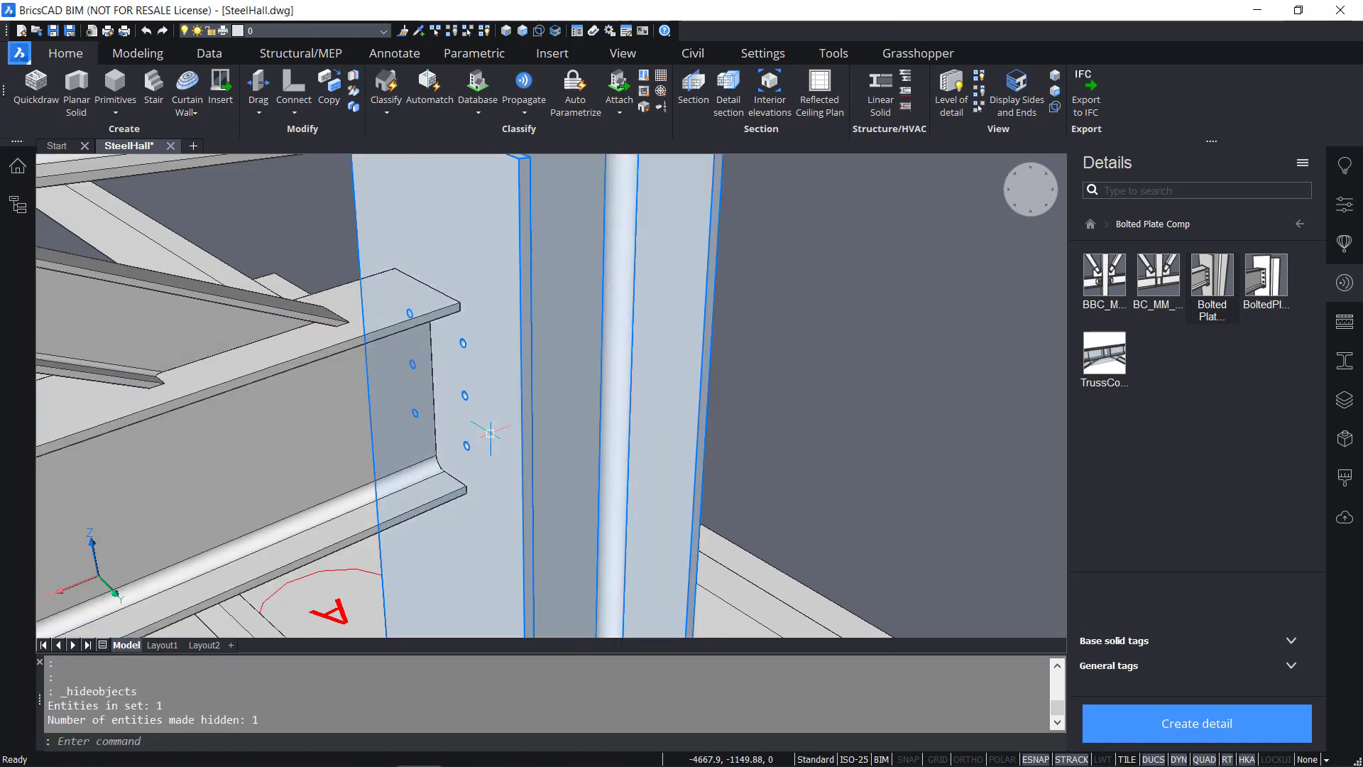
pyautogui.hotkey('ctrl', 'z')
# Compare the effect of deleting and of hiding the bolted plate component on the column's bolt holes, undoing each change
pyautogui.click(461, 414)
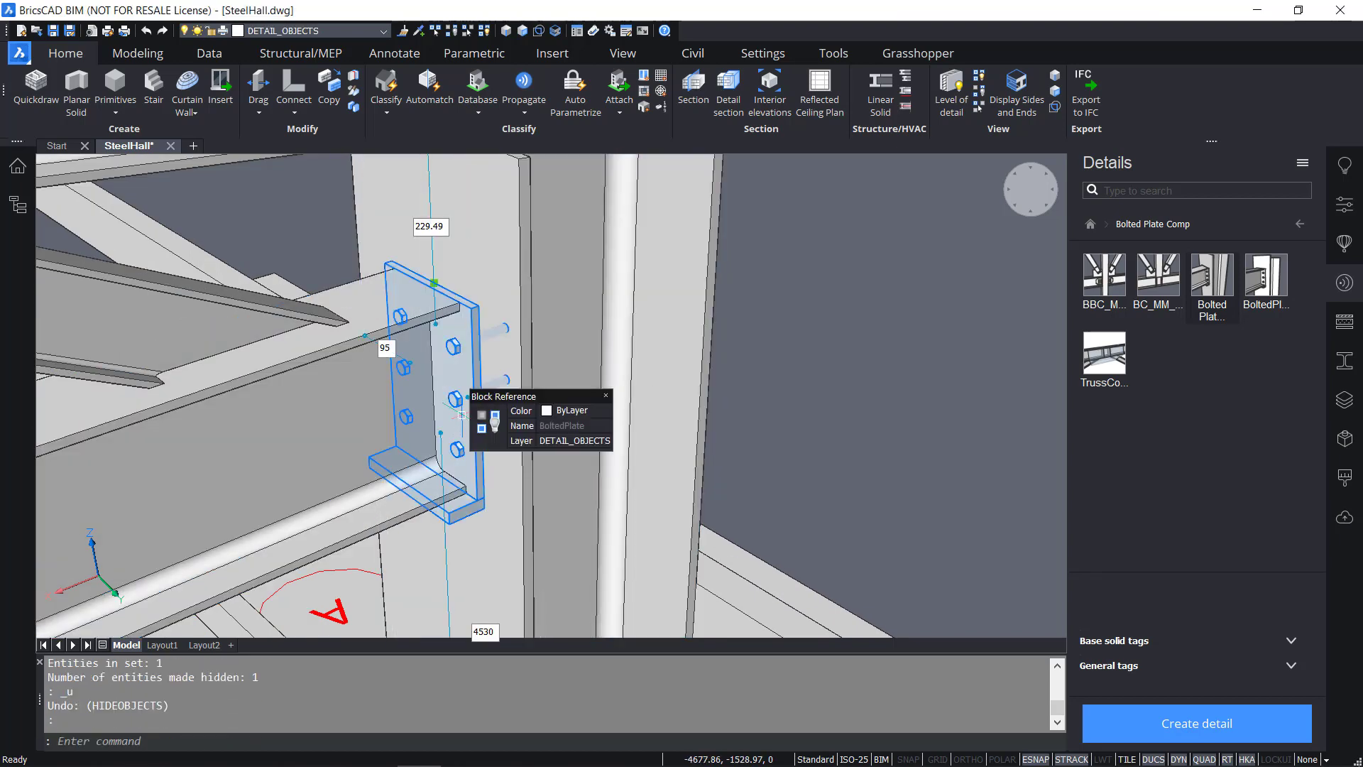
pyautogui.press('Delete')
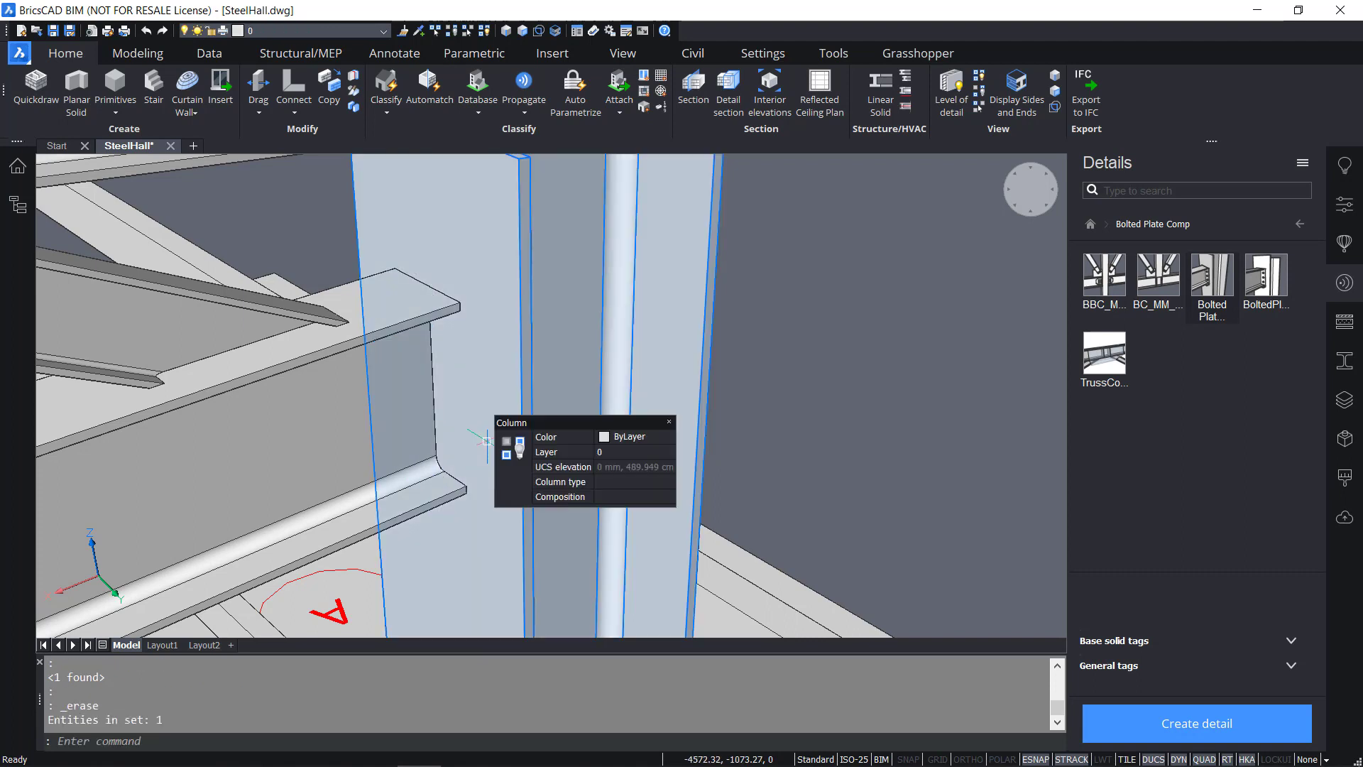
pyautogui.hotkey('ctrl', 'z')
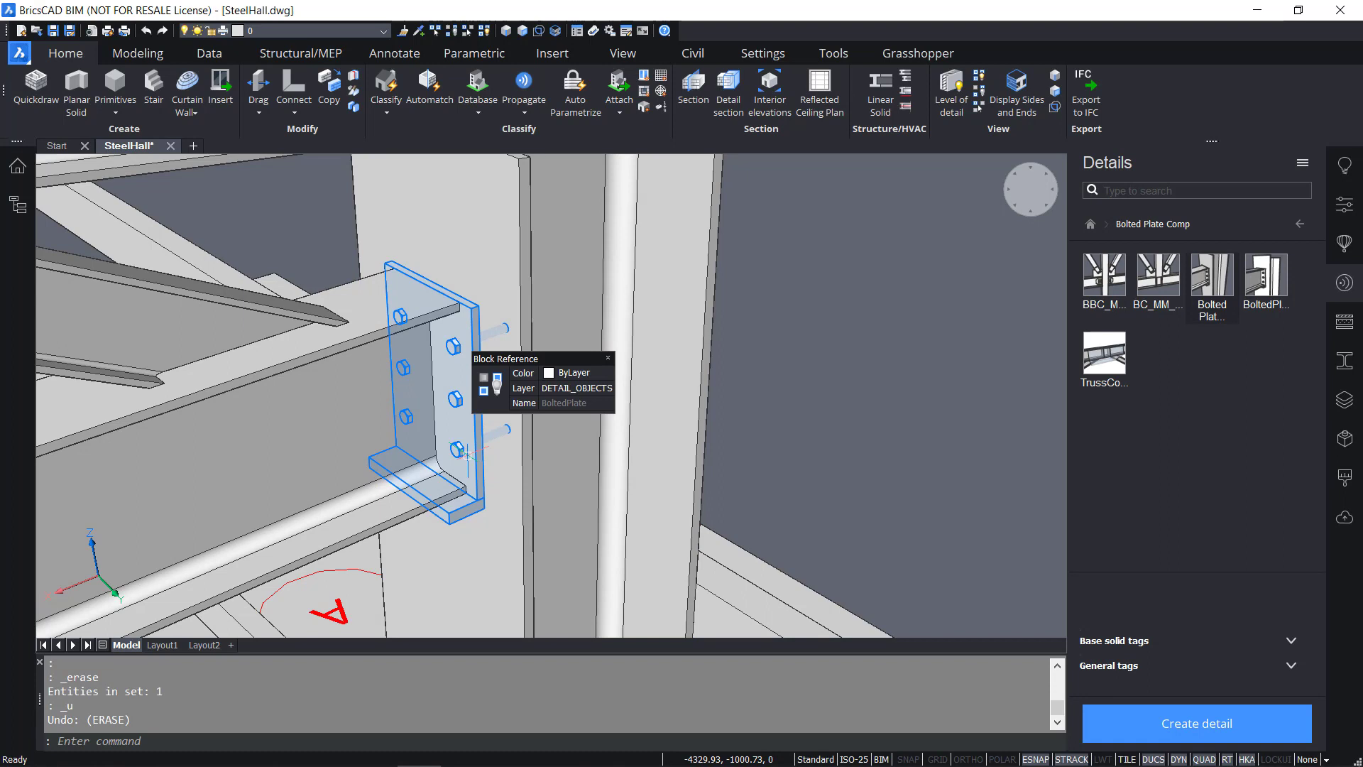
pyautogui.click(490, 384)
pyautogui.hotkey('ctrl', 'z')
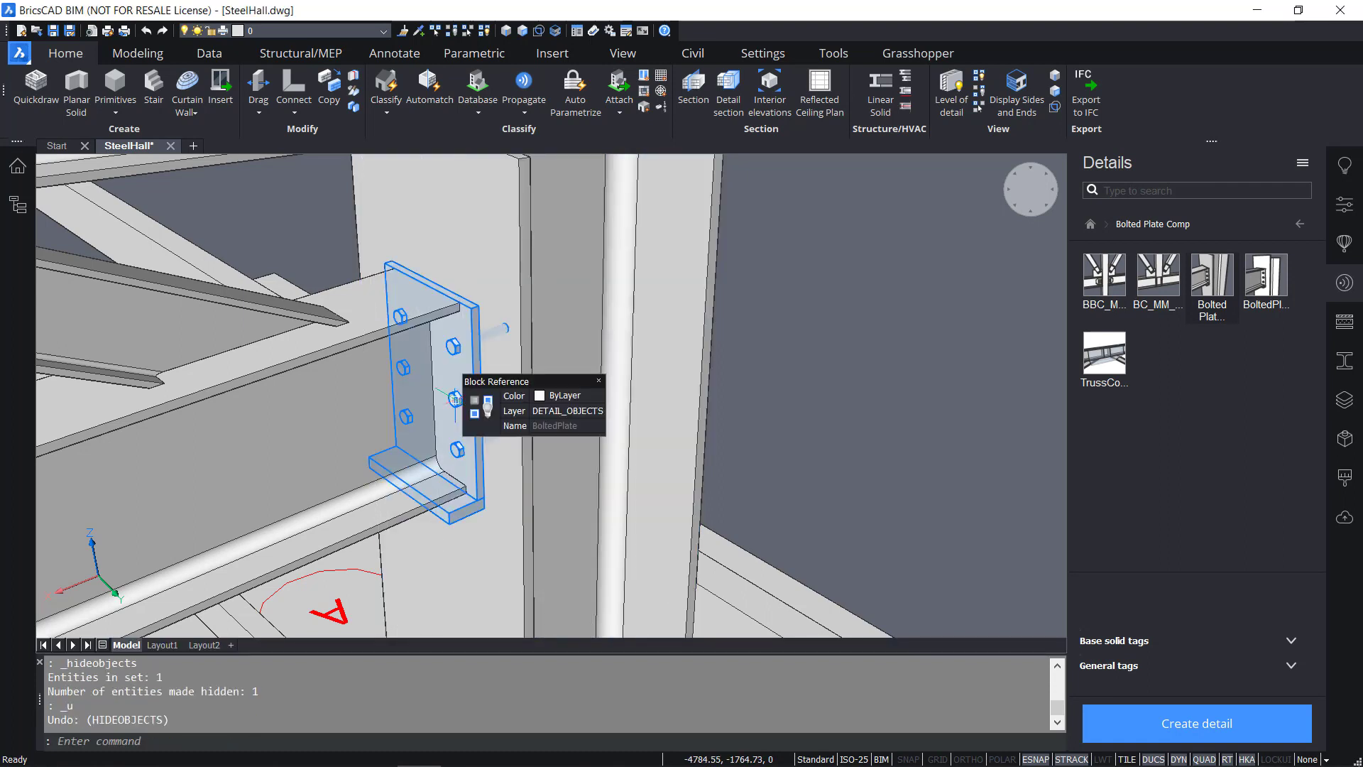
pyautogui.click(469, 392)
pyautogui.press('Delete')
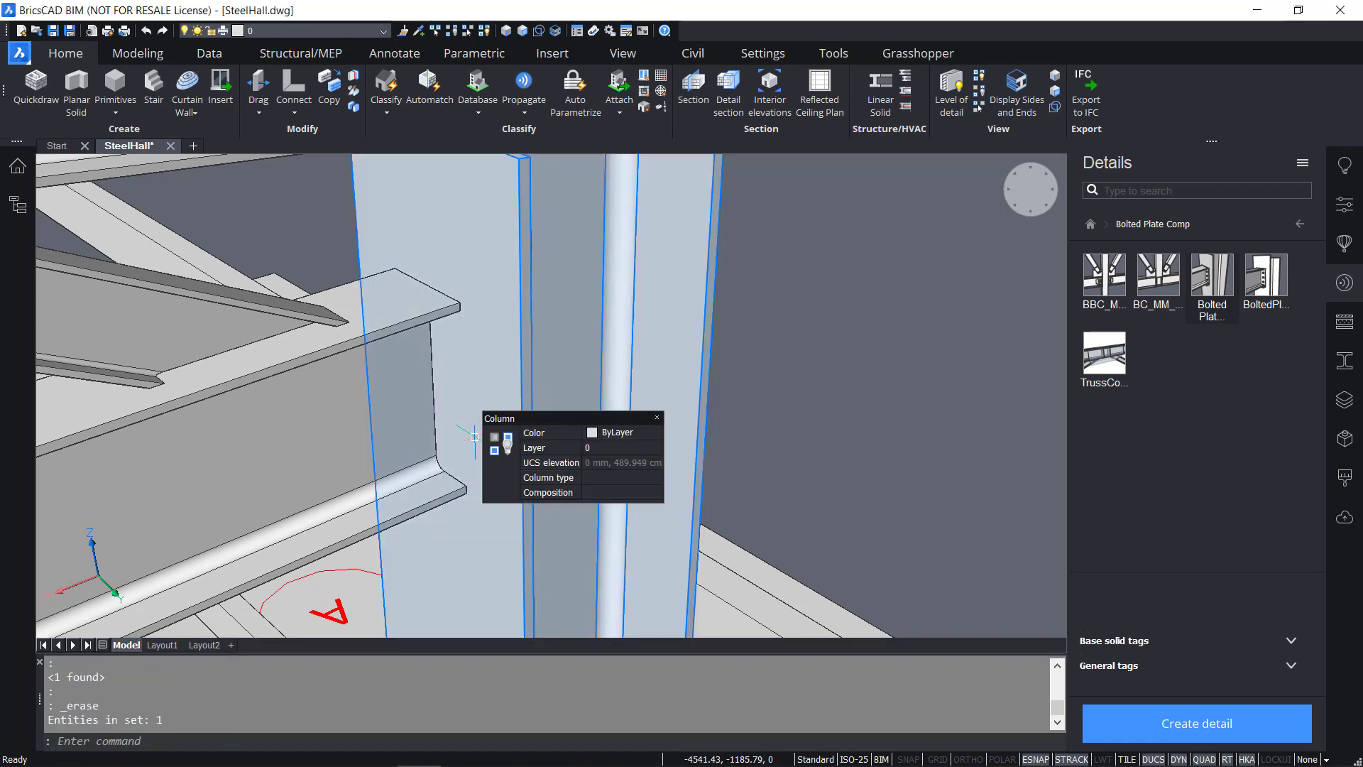
pyautogui.hotkey('ctrl', 'z')
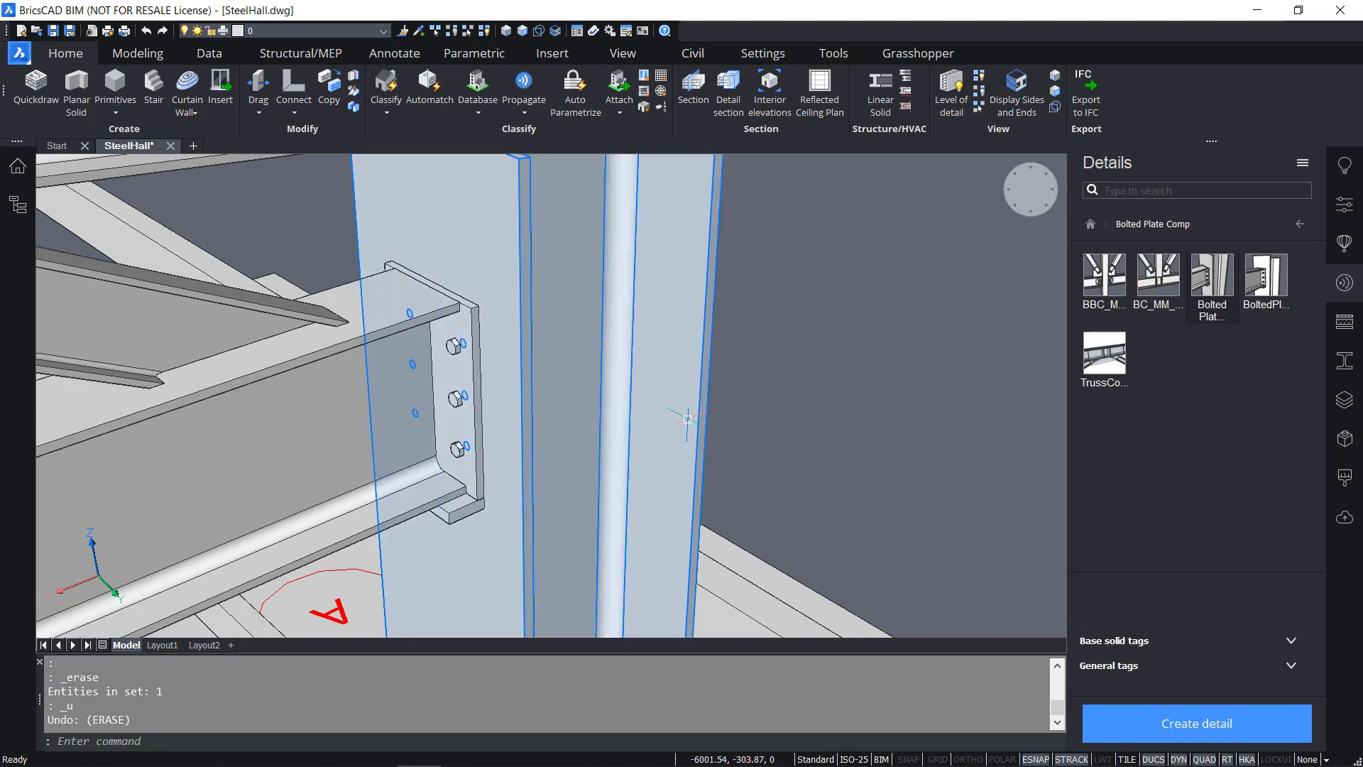
# Run the INTERFERE command on the entire steel hall, checking the selected entities as the first set only
pyautogui.scroll(-10, 684, 426)
pyautogui.scroll(-2, 683, 423)
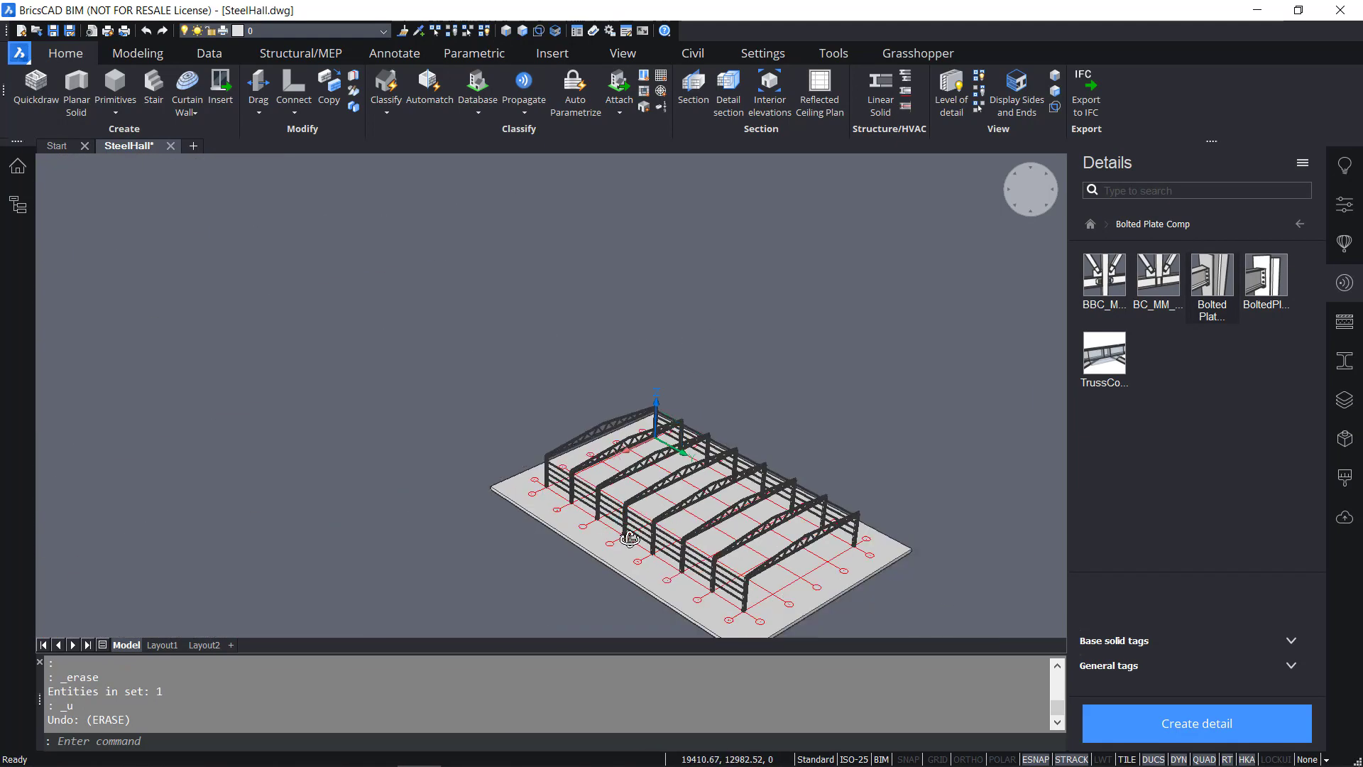
pyautogui.keyDown('shift'); pyautogui.moveTo(631, 540); pyautogui.dragTo(967, 524, button='middle'); pyautogui.keyUp('shift')
pyautogui.scroll(1, 498, 558)
pyautogui.scroll(4, 498, 558)
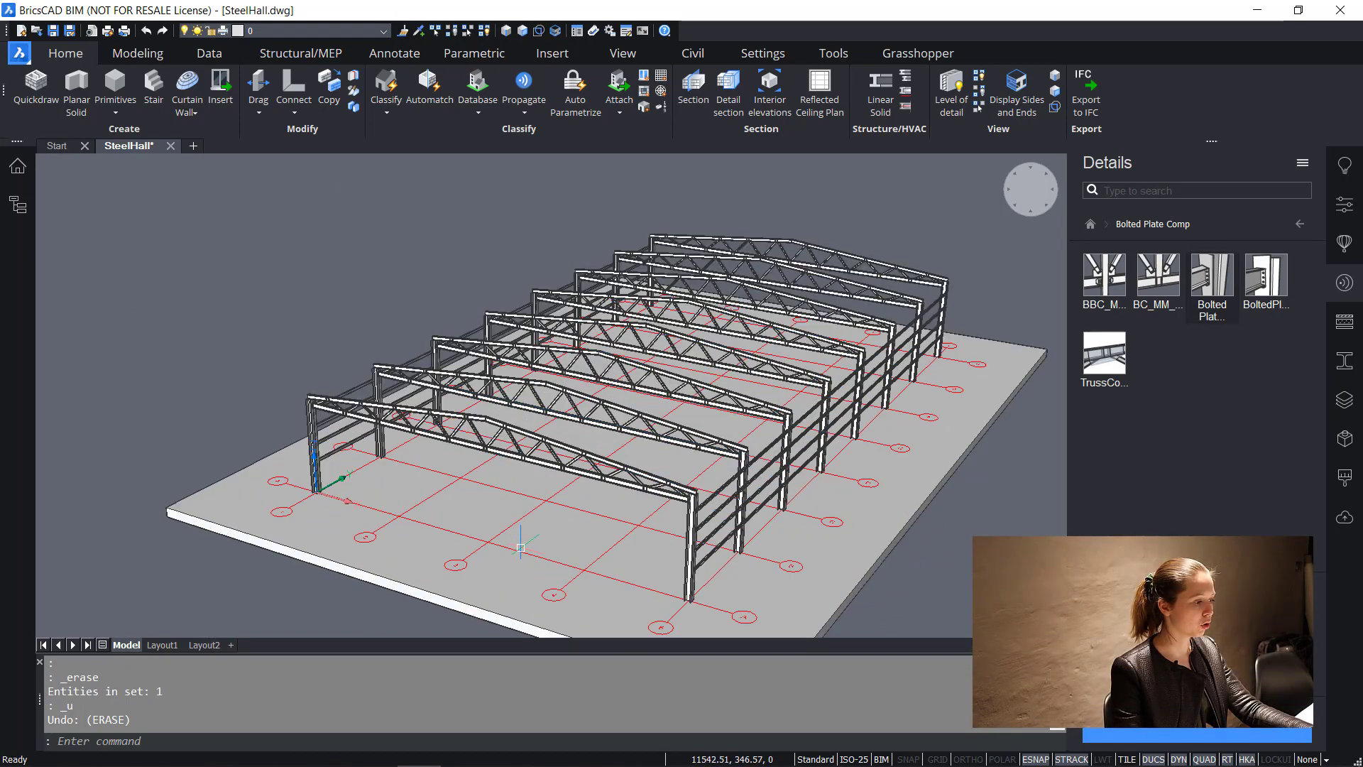
pyautogui.write('interfere')
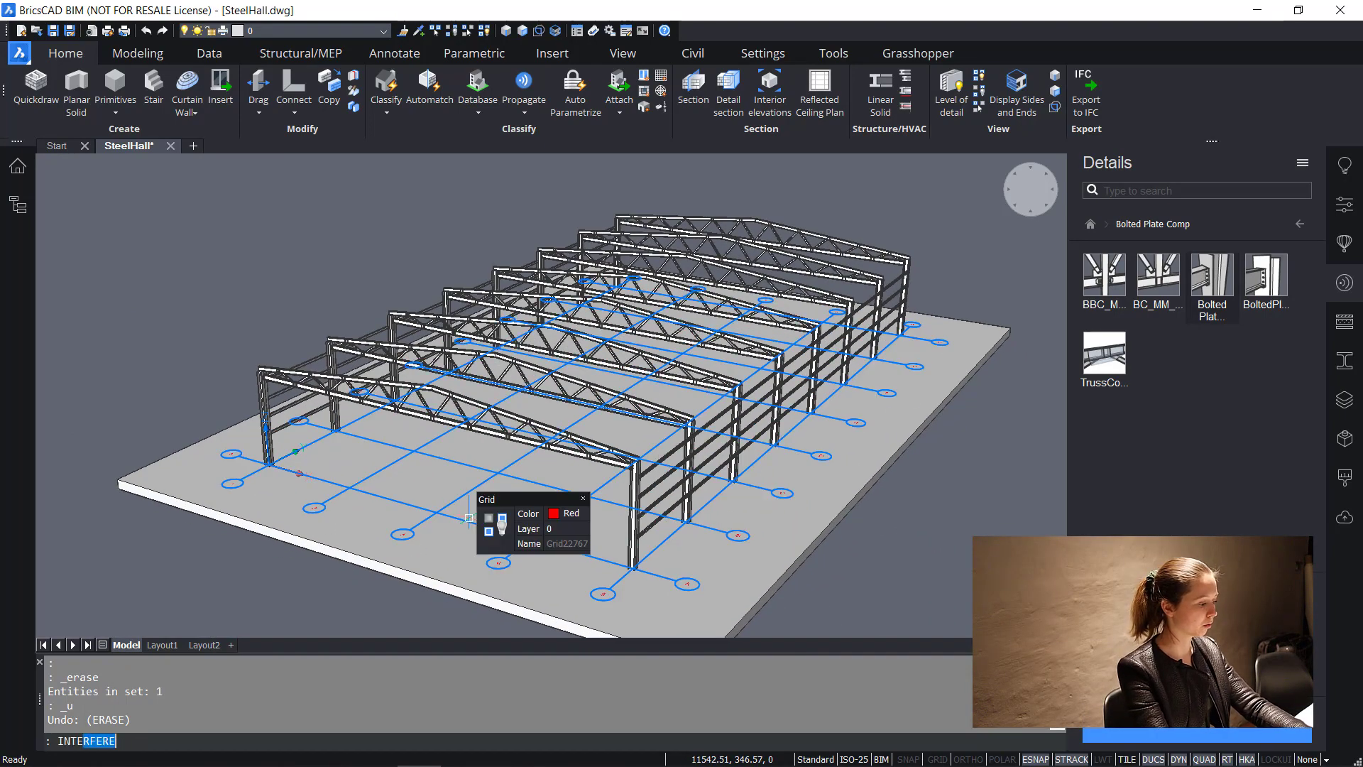
pyautogui.press('Return')
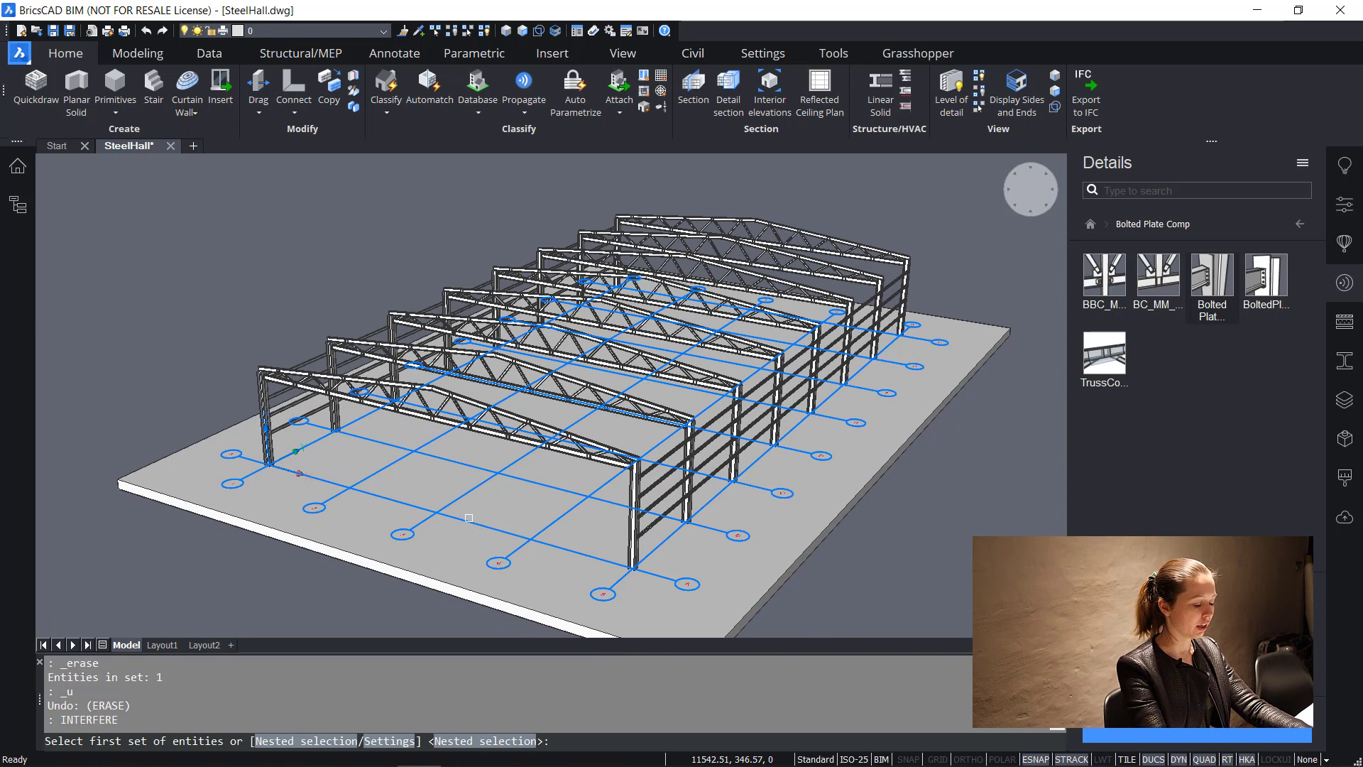
pyautogui.scroll(-3, 468, 518)
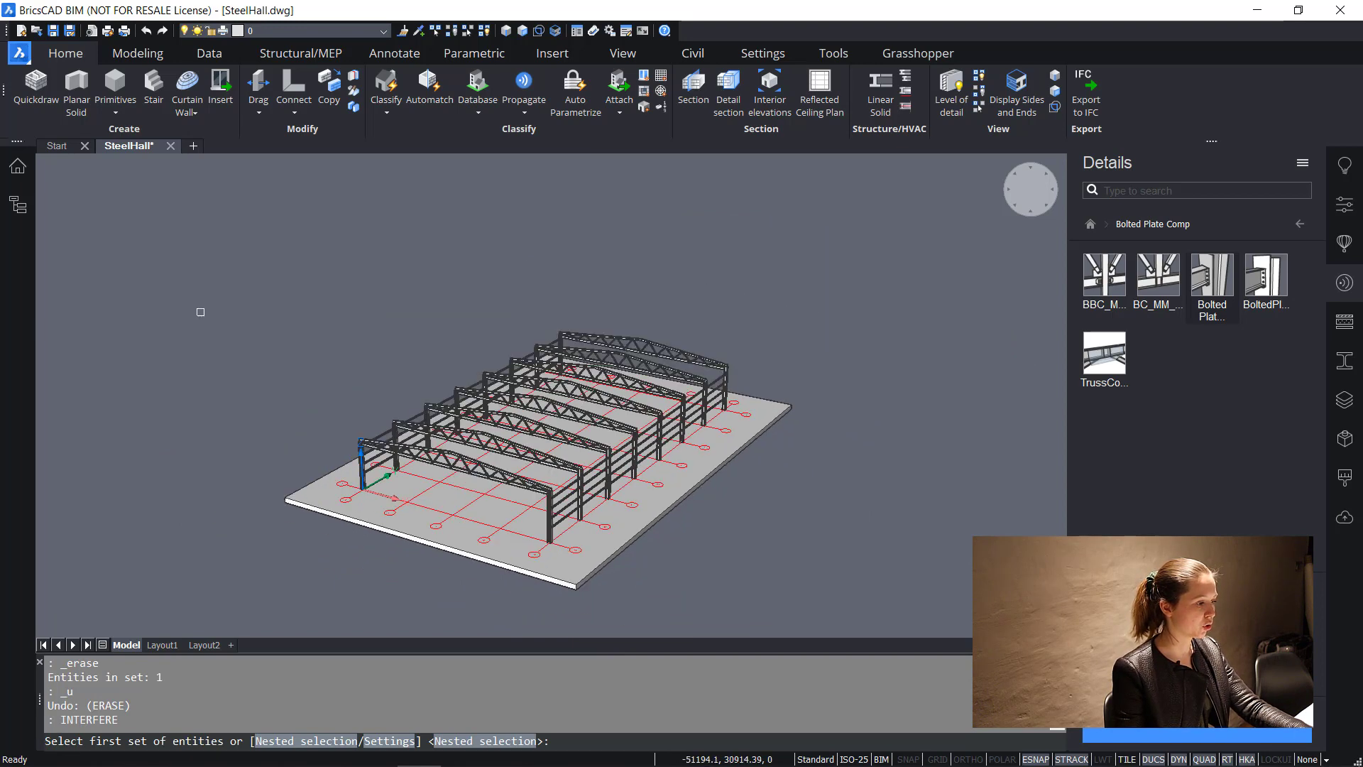
pyautogui.click(200, 290)
pyautogui.click(900, 609)
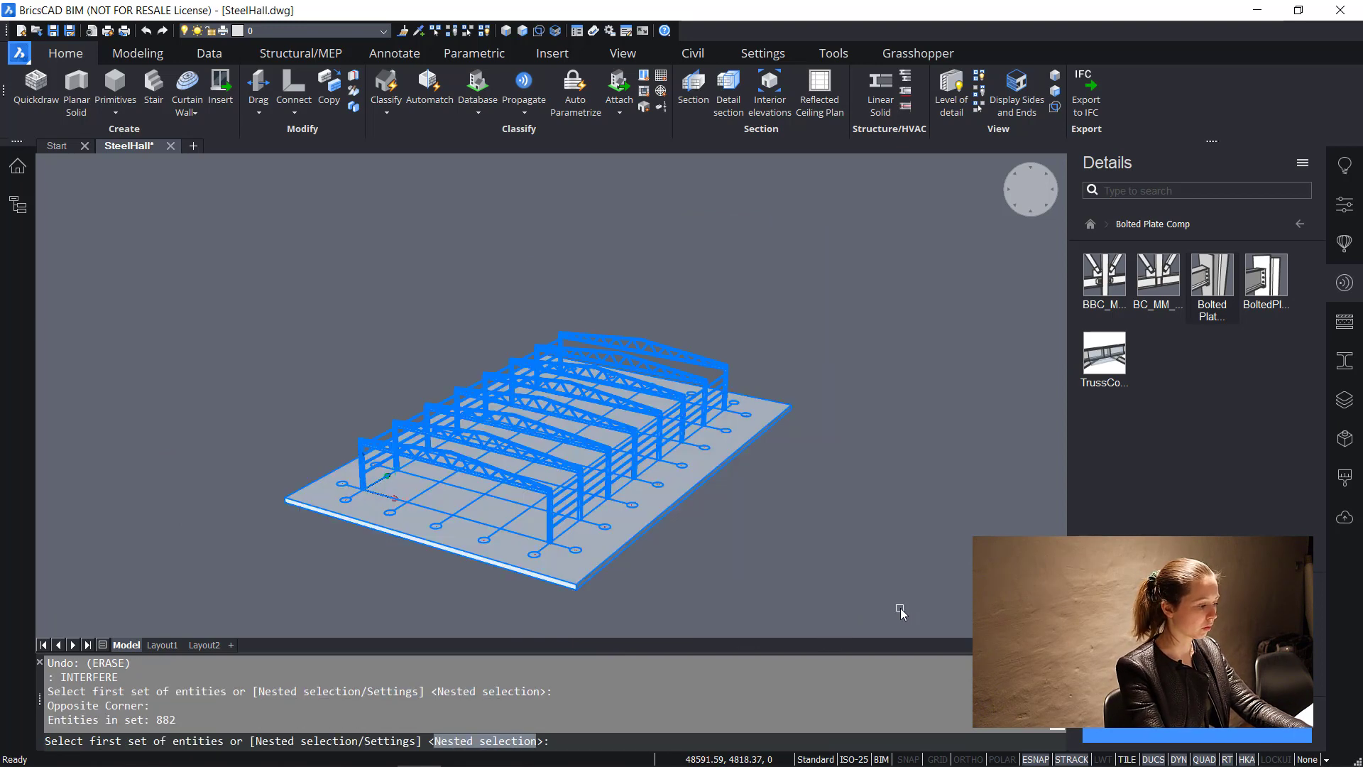
pyautogui.press('Return')
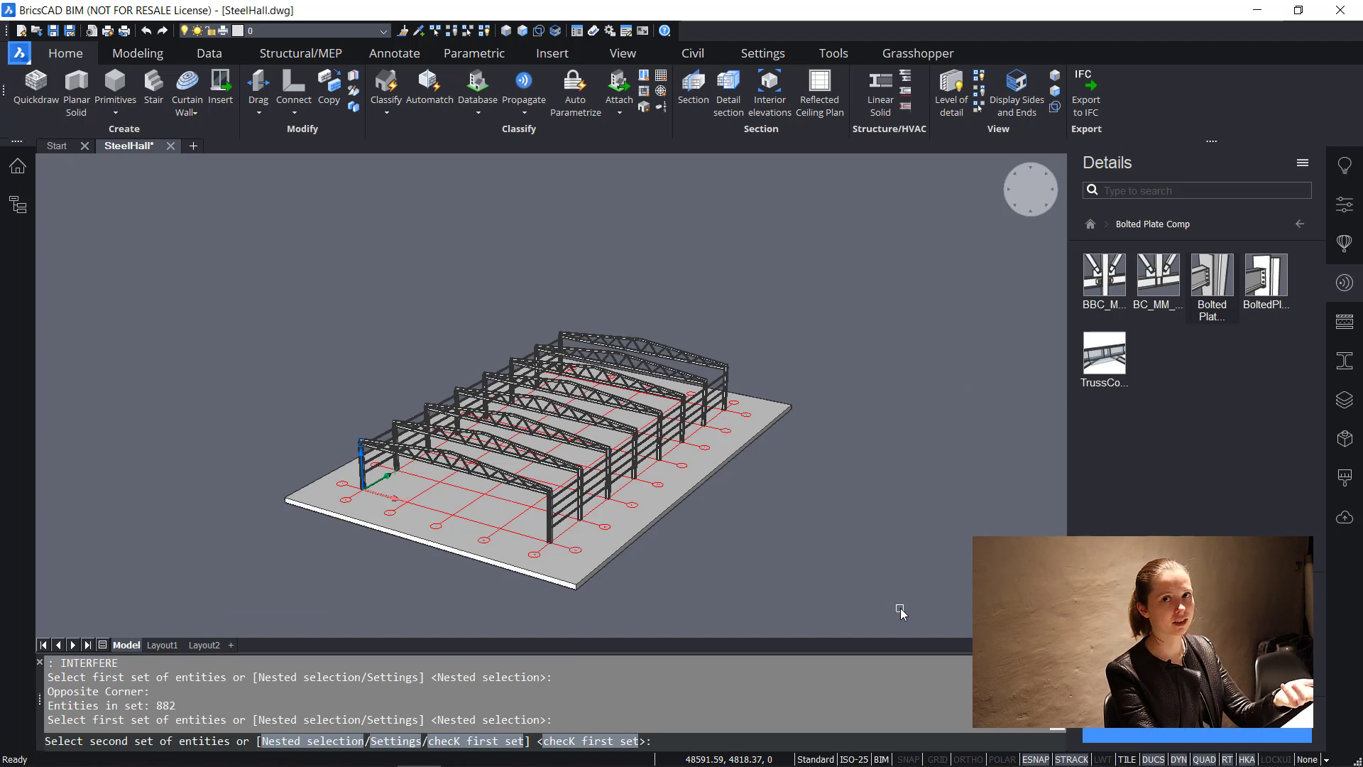
pyautogui.press('Return')
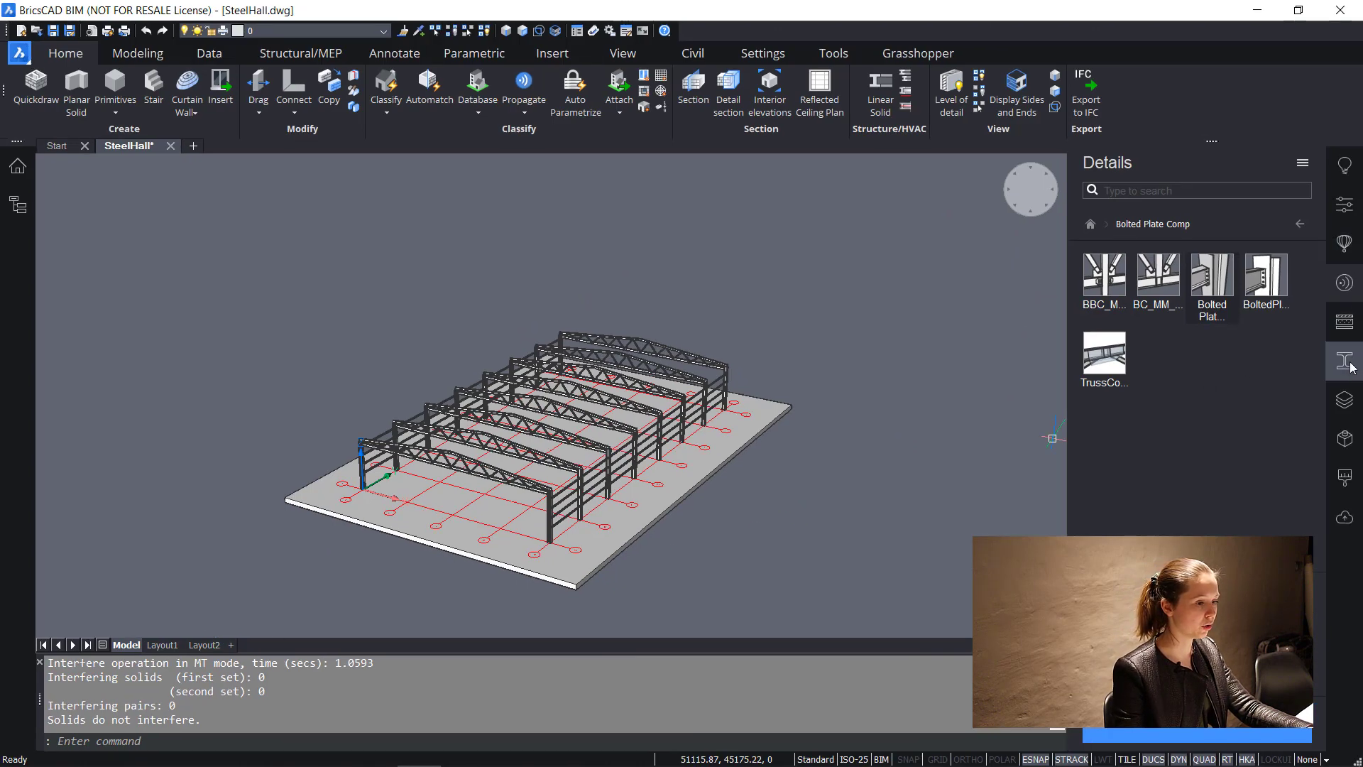
# Display the layers of the steel hall drawing and save the drawing
pyautogui.click(1345, 399)
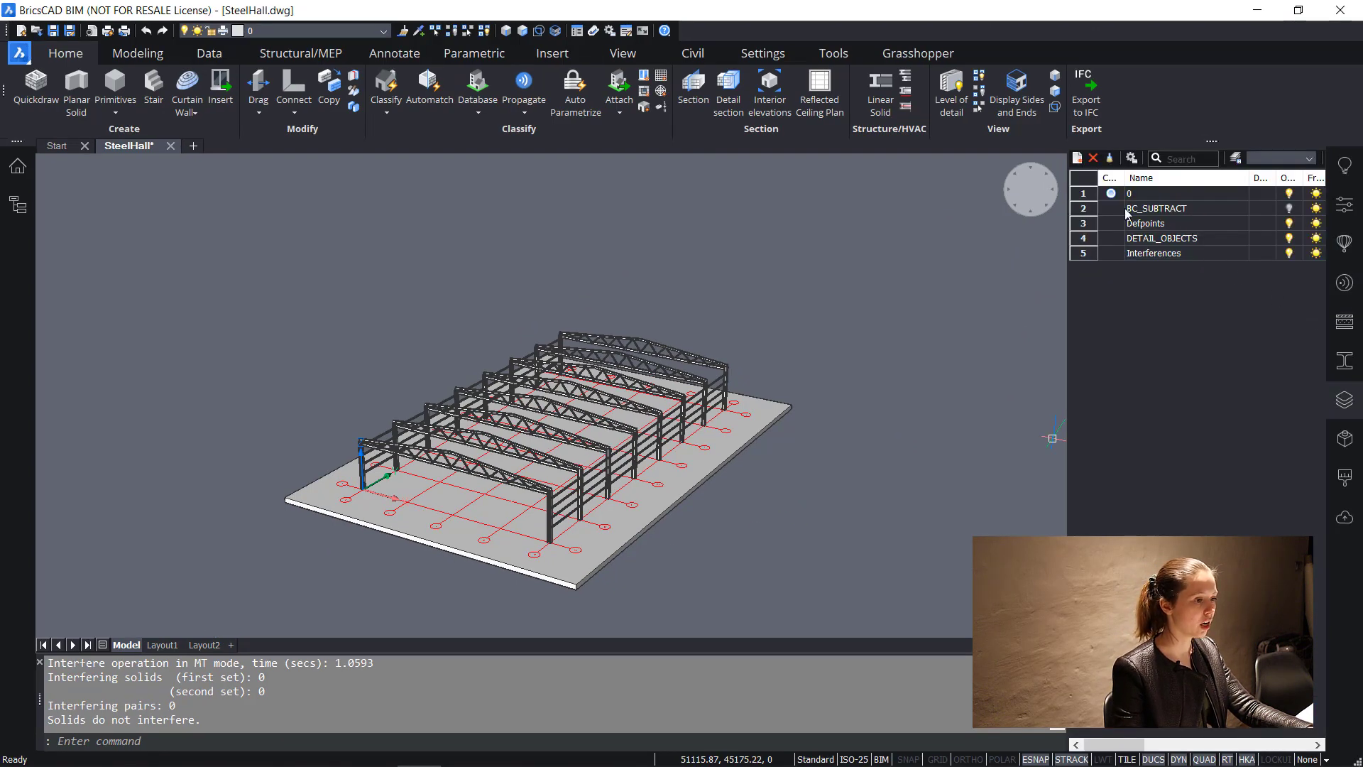
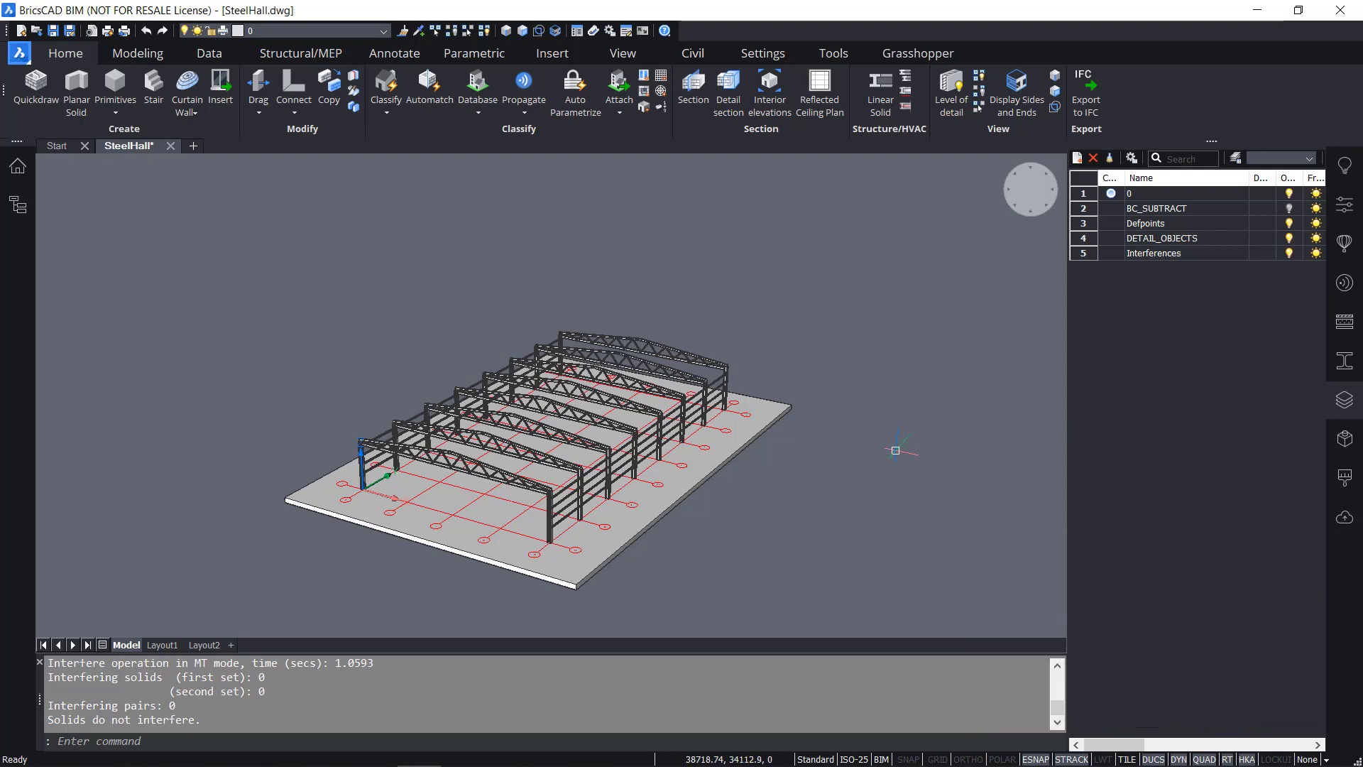
pyautogui.hotkey('ctrl', 's')
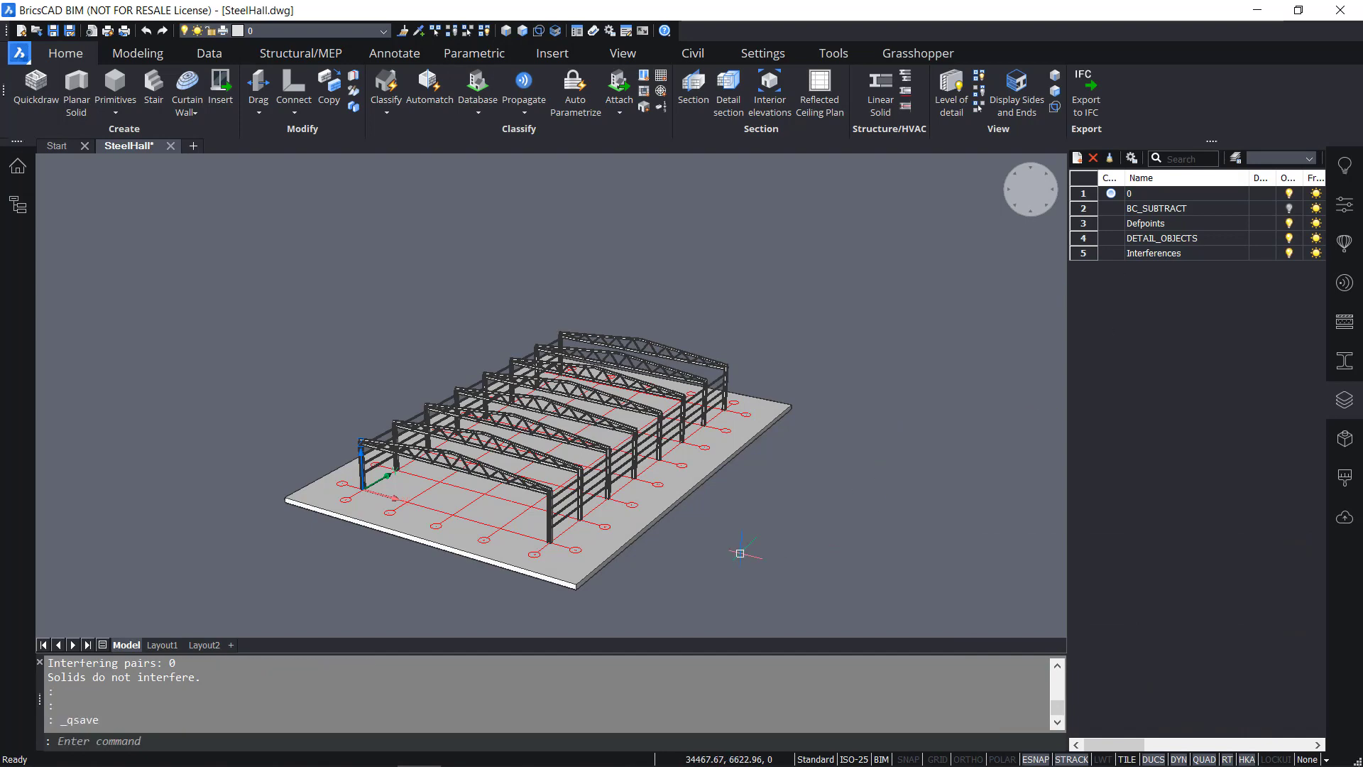
# Filter the BIM profile library for "L" profiles of the EURO standard
pyautogui.keyDown('shift'); pyautogui.moveTo(472, 542); pyautogui.dragTo(741, 510, button='middle'); pyautogui.keyUp('shift')
pyautogui.scroll(8, 615, 534)
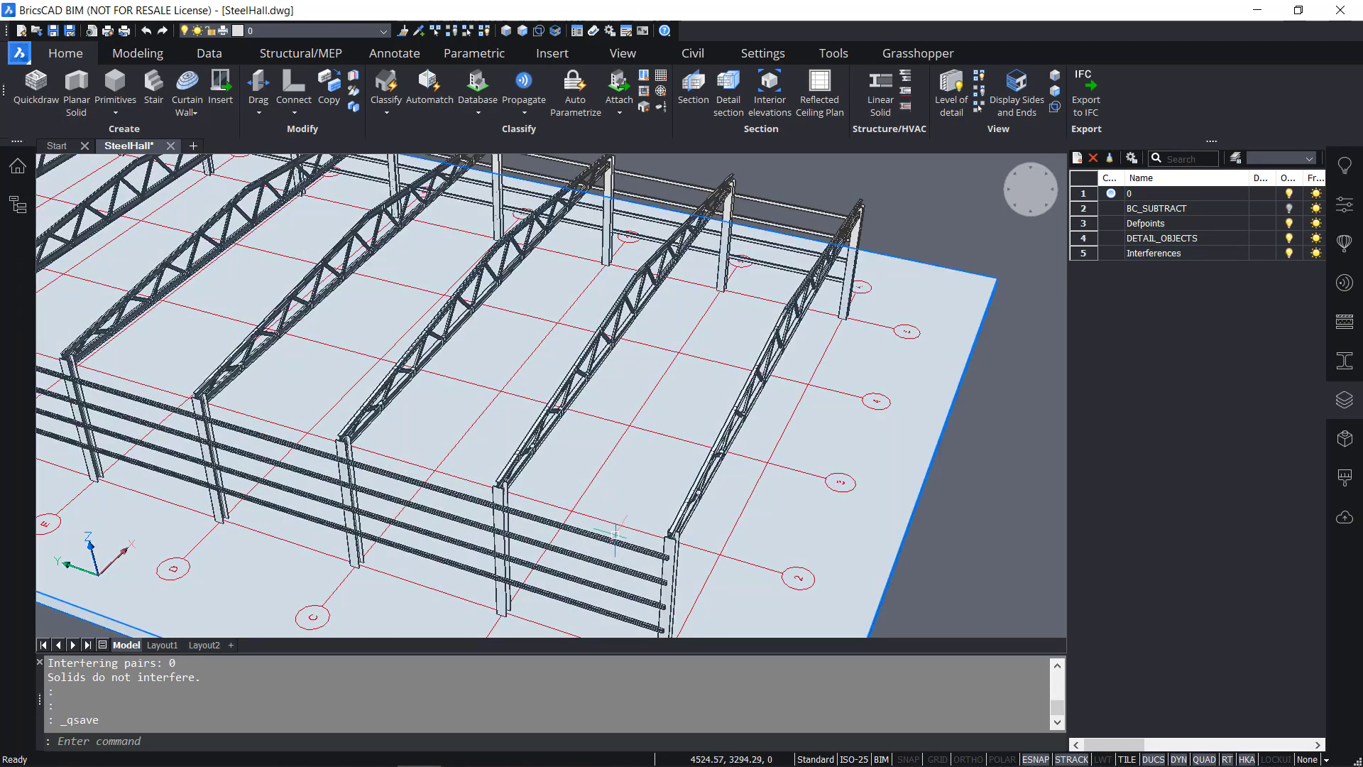
pyautogui.moveTo(615, 534)
pyautogui.keyDown('shift'); pyautogui.mouseDown(button='middle')
pyautogui.moveTo(752, 545)
pyautogui.moveTo(742, 525)
pyautogui.moveTo(624, 526)
pyautogui.mouseUp(button='middle'); pyautogui.keyUp('shift')
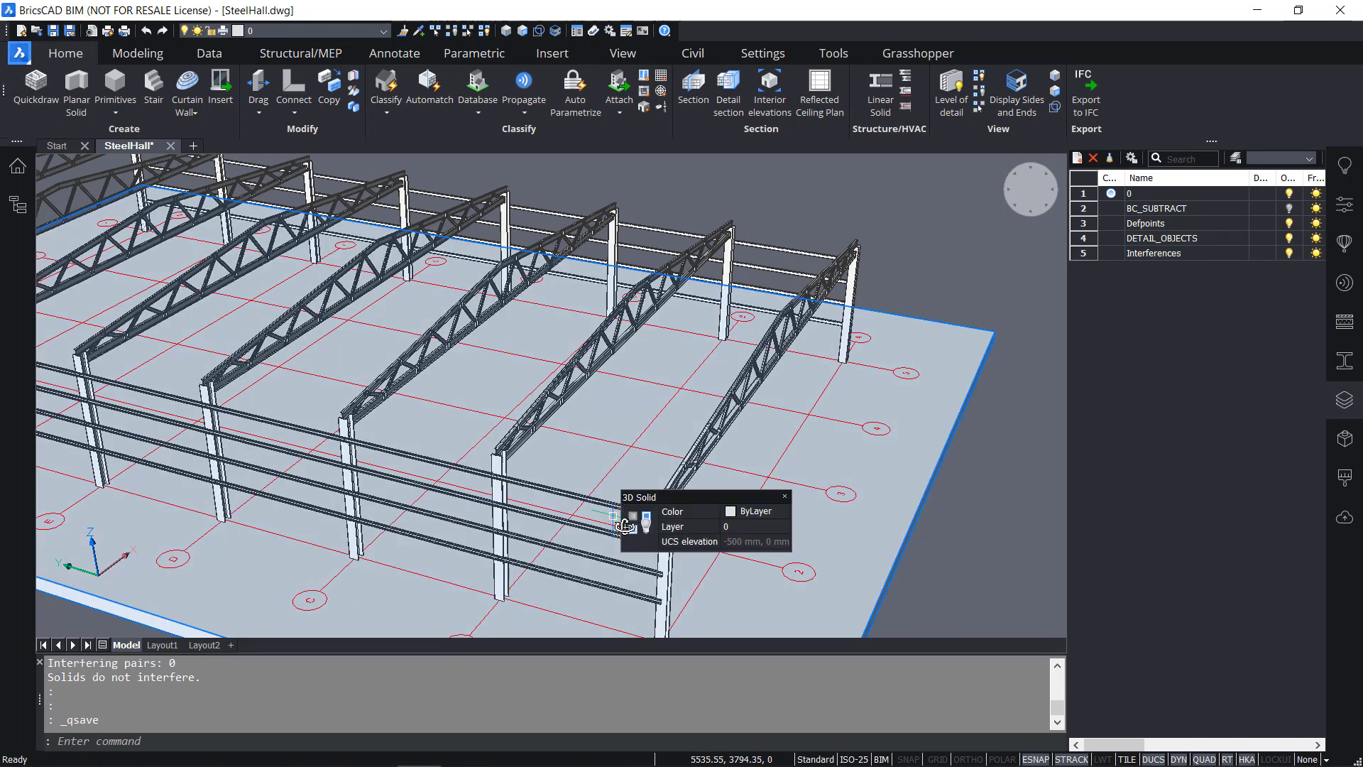
pyautogui.click(1352, 367)
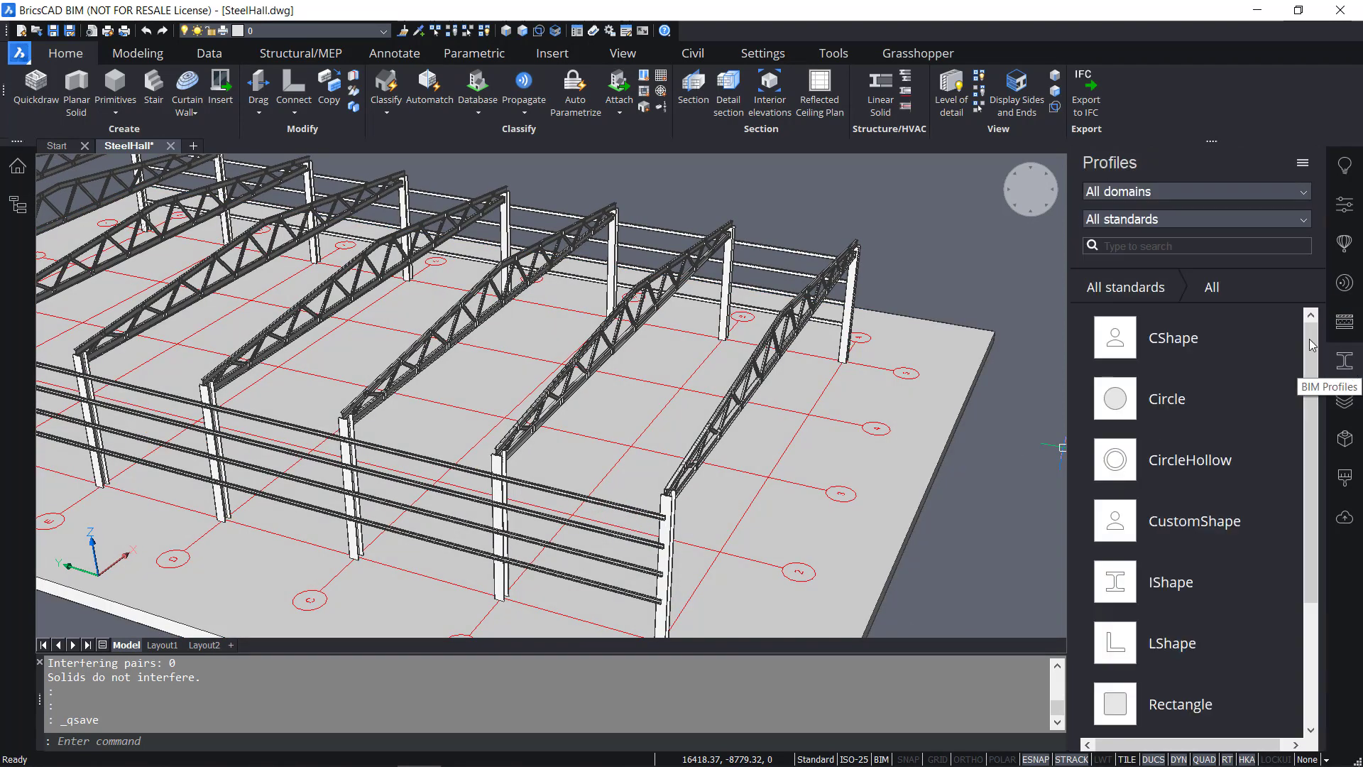
pyautogui.click(1155, 246)
pyautogui.write('L')
pyautogui.click(1193, 475)
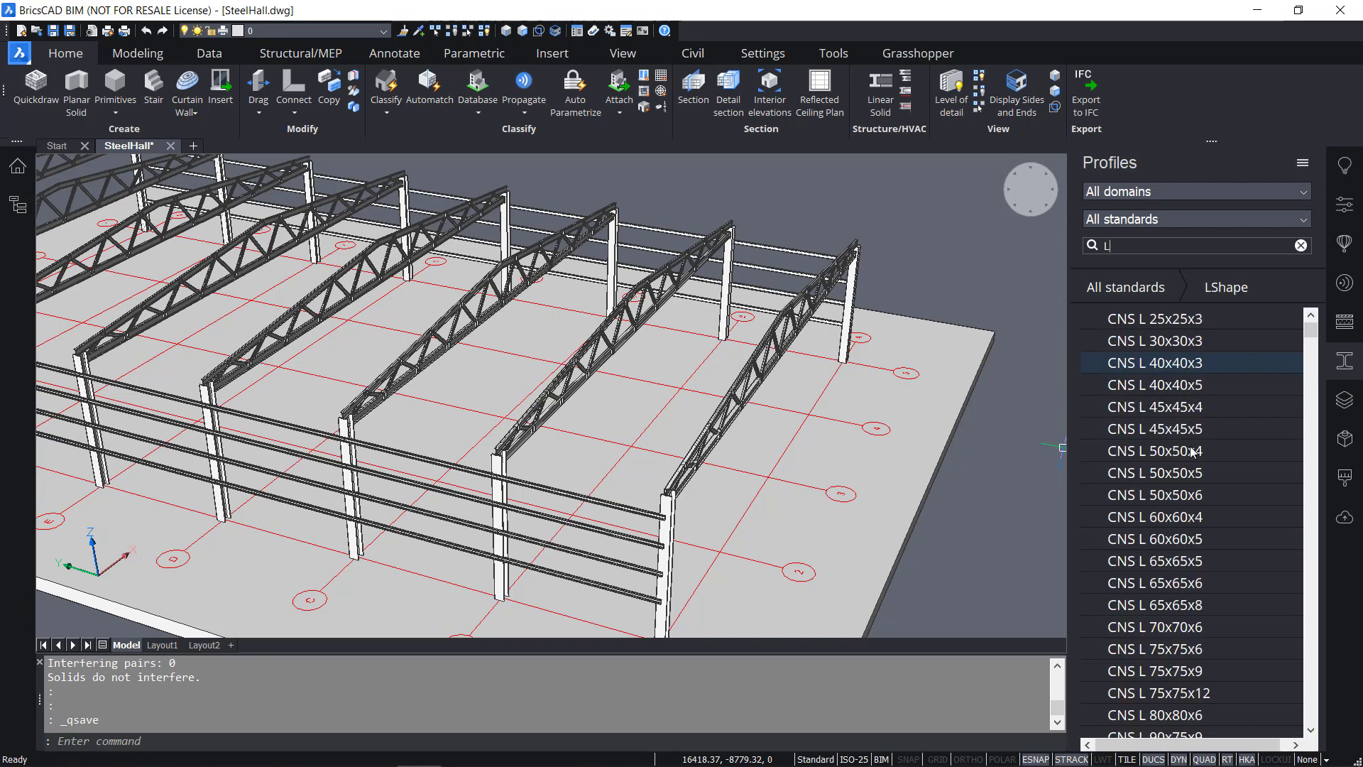
pyautogui.click(1151, 226)
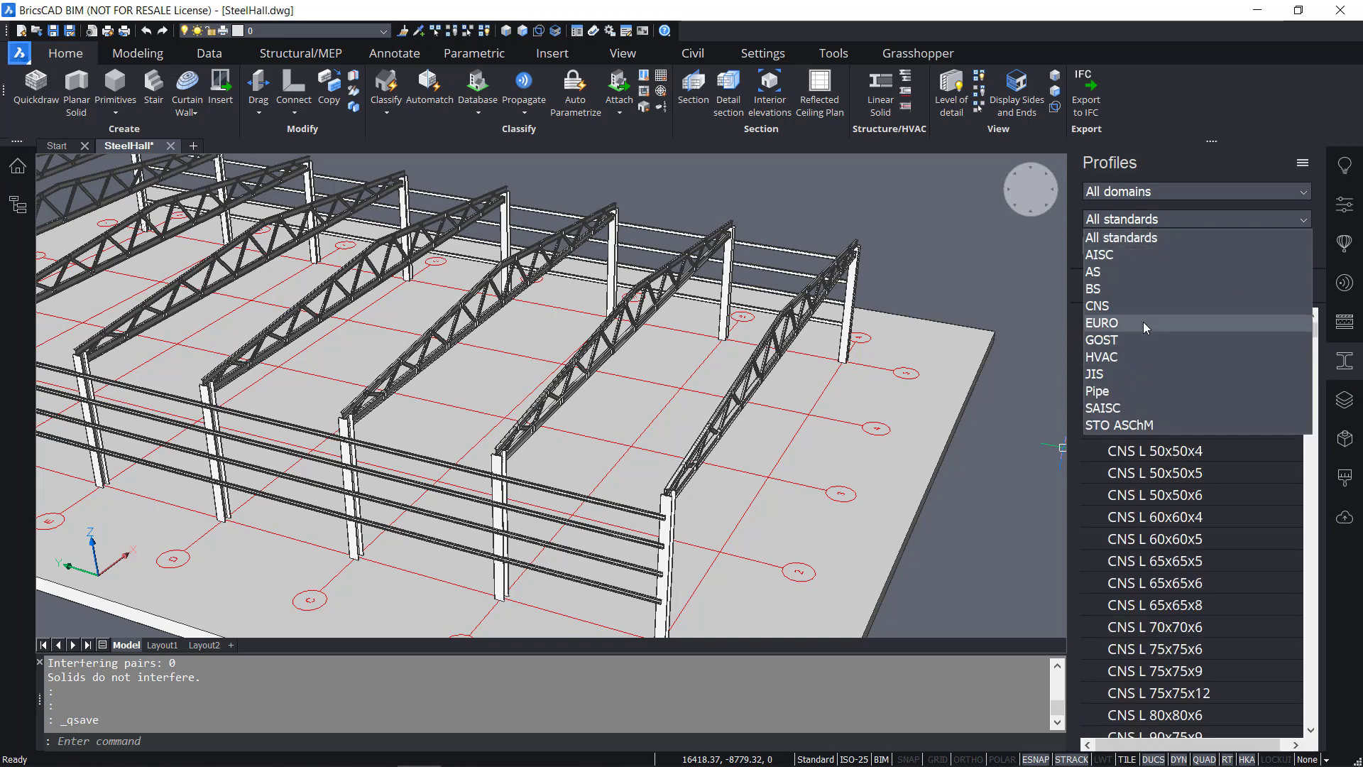
pyautogui.click(1144, 319)
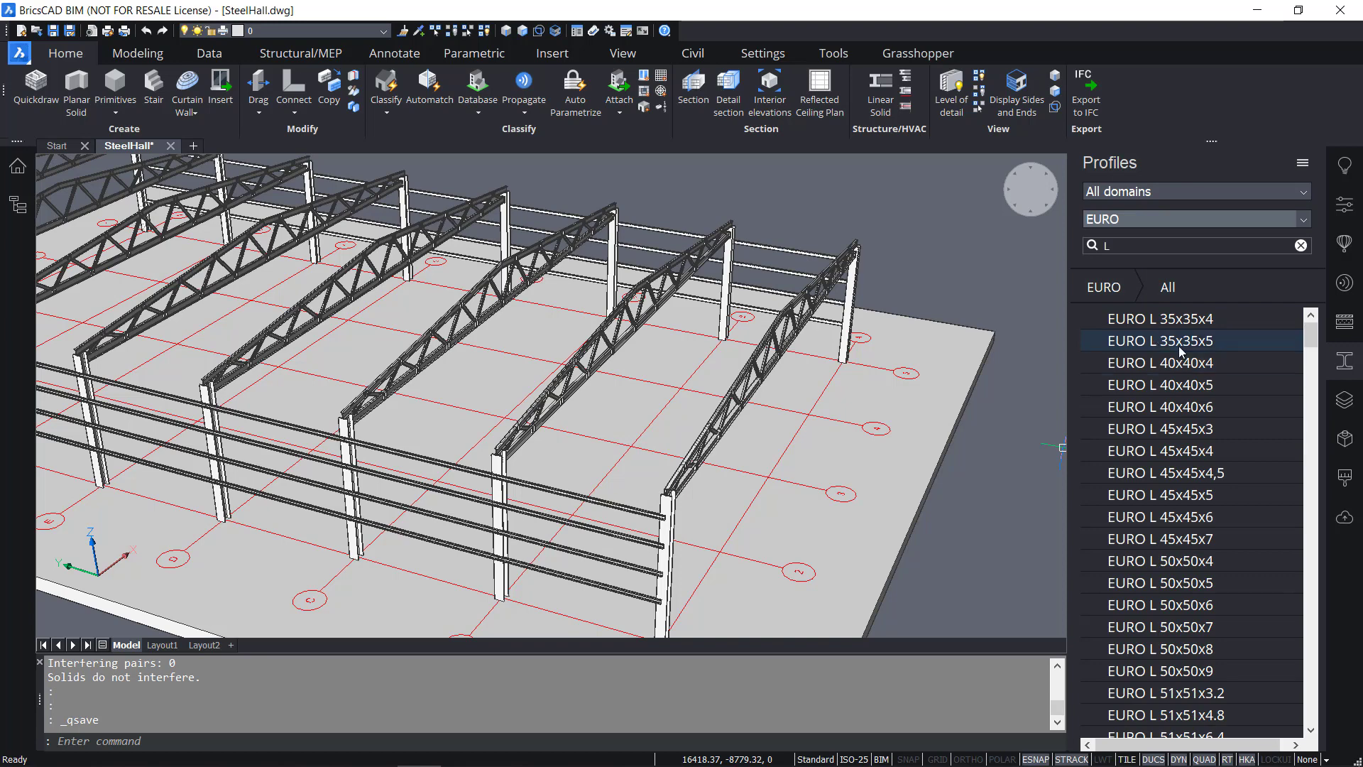
# Start a EURO L 35x35x5 member on the lower flange at the second-last truss's upper chord end, with a quarter turn applied
pyautogui.moveTo(1181, 350); pyautogui.dragTo(1142, 353)
pyautogui.moveTo(971, 434); pyautogui.dragTo(971, 433)
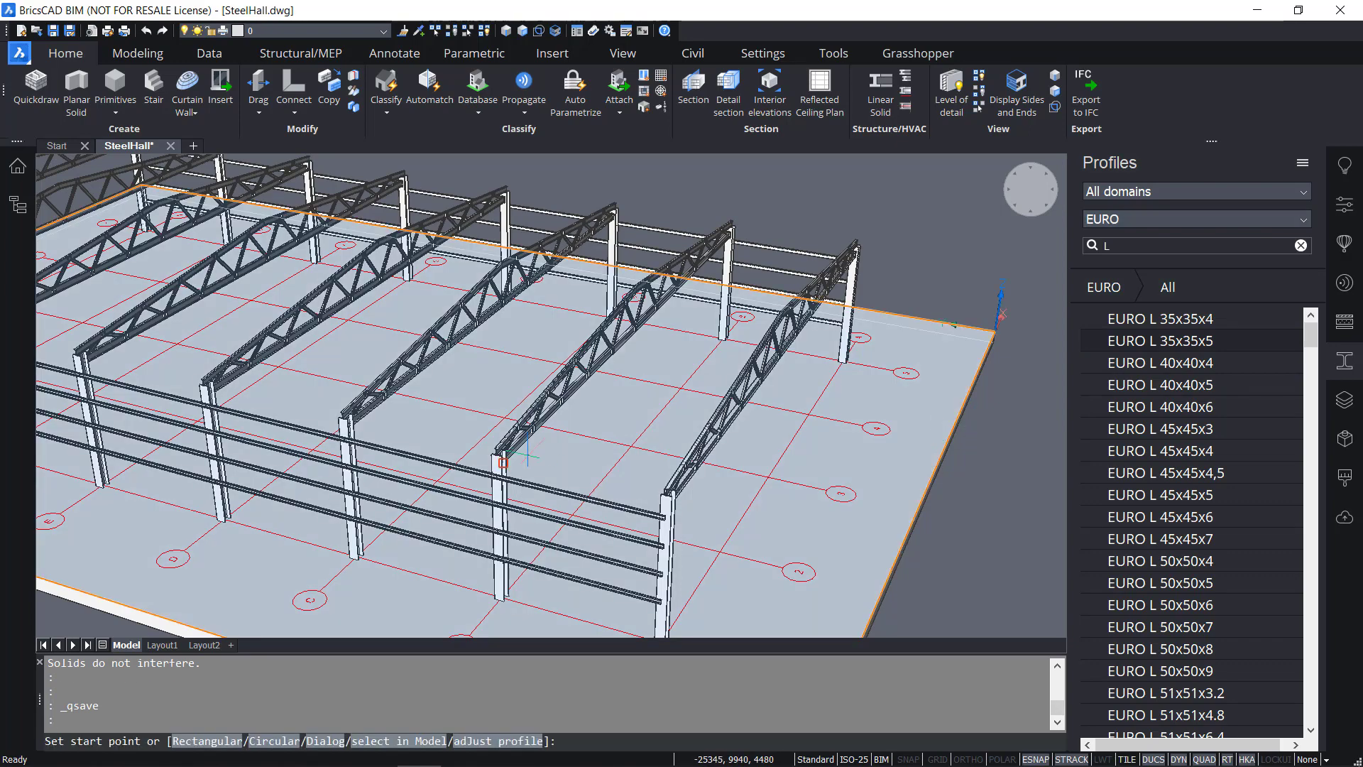
pyautogui.scroll(4, 490, 460)
pyautogui.scroll(6, 488, 436)
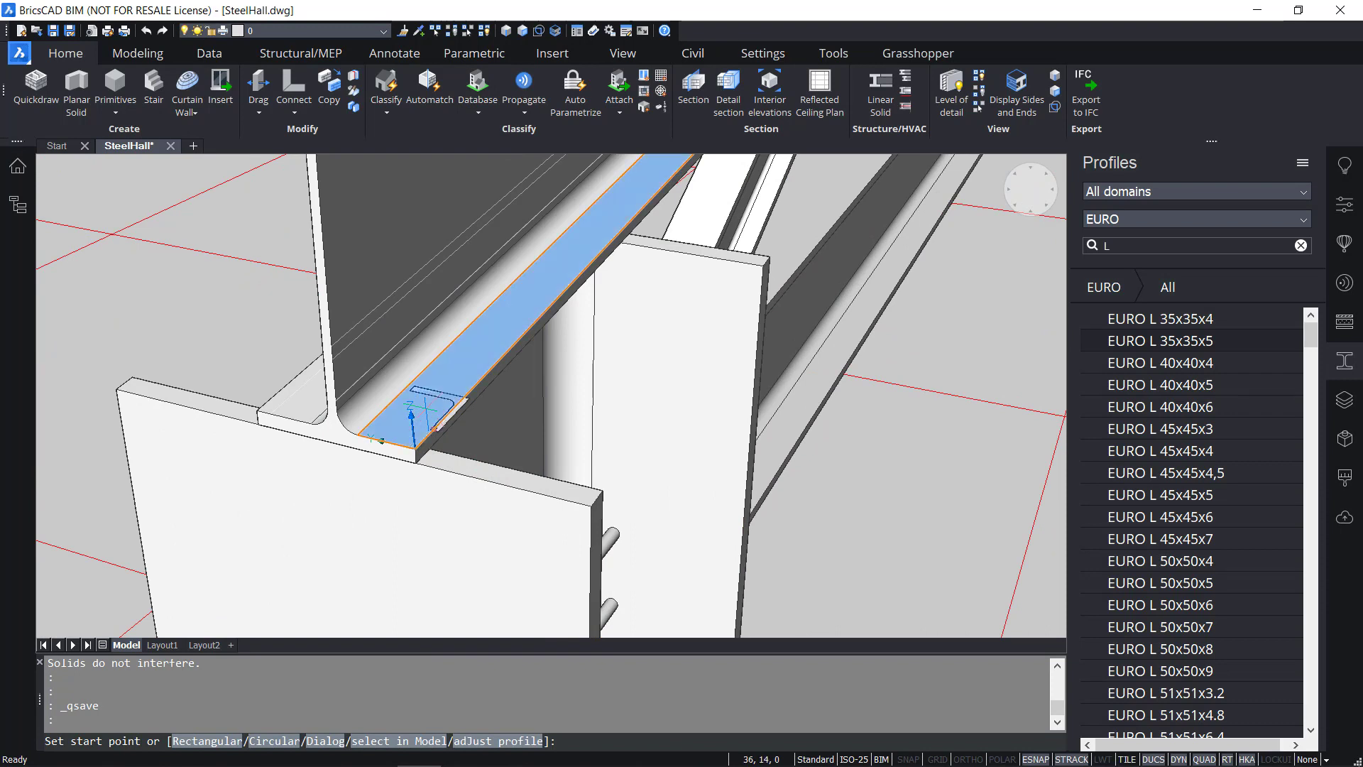
pyautogui.click(384, 440)
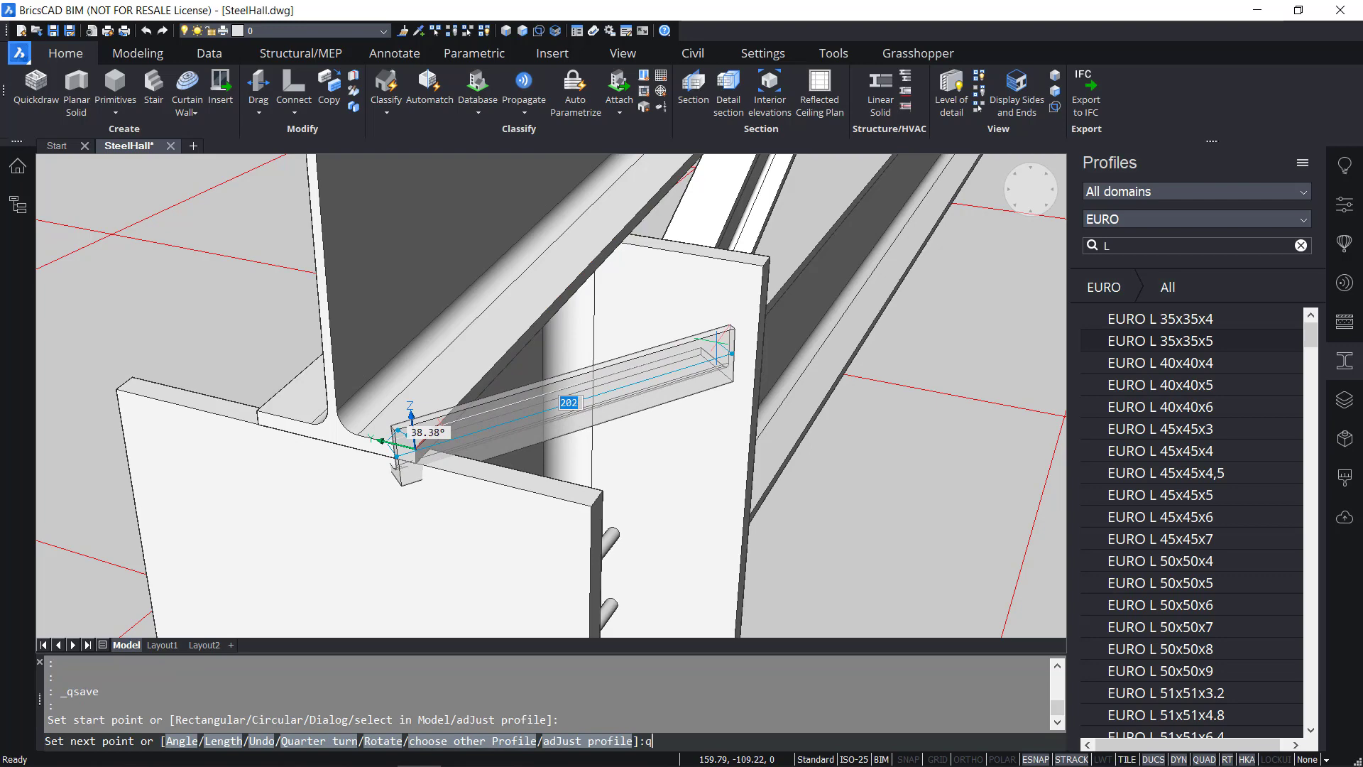
pyautogui.press('Return')
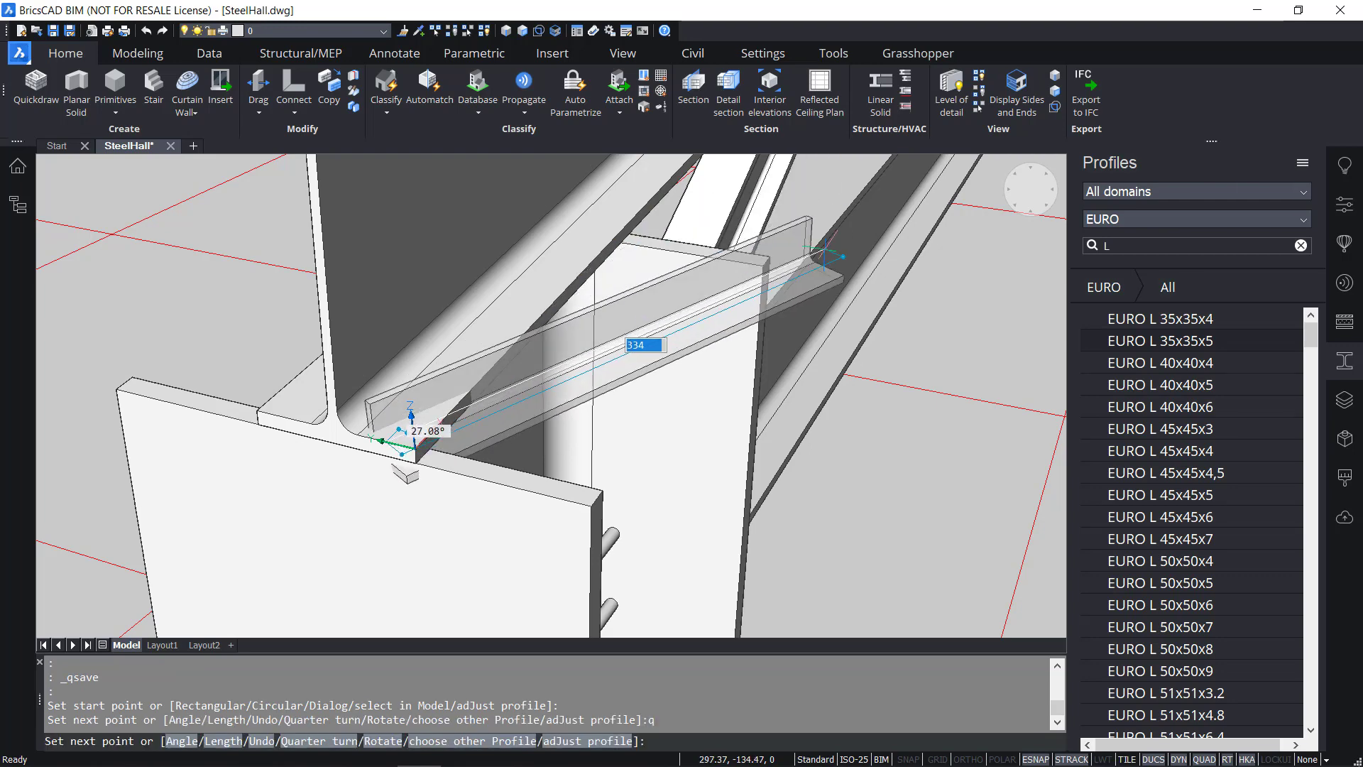
# End the diagonal L-profile member on the upper chord's flange at the ridge of the end truss
pyautogui.scroll(-5, 824, 252)
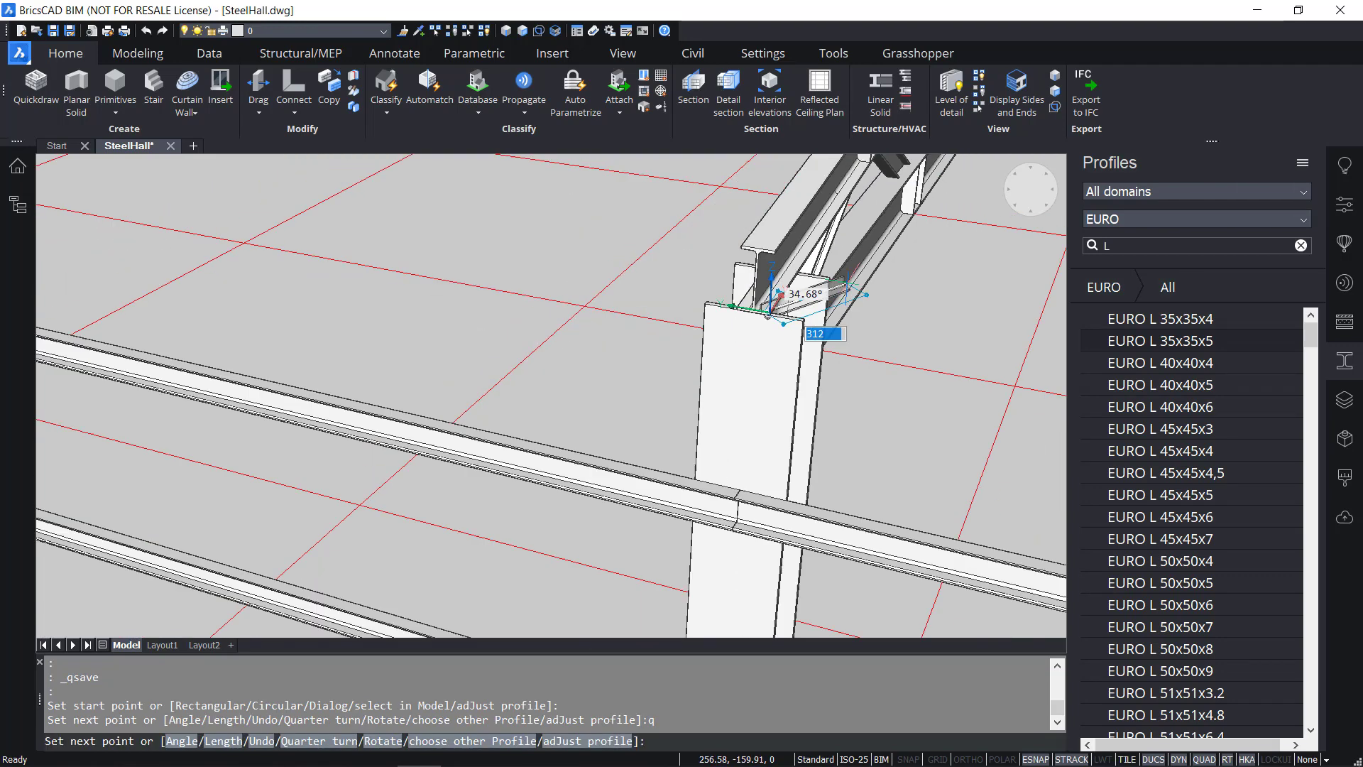
pyautogui.scroll(-3, 848, 284)
pyautogui.moveTo(849, 280); pyautogui.dragTo(426, 463, button='middle')
pyautogui.scroll(3, 585, 211)
pyautogui.keyDown('shift'); pyautogui.moveTo(675, 203); pyautogui.dragTo(807, 334, button='middle'); pyautogui.keyUp('shift')
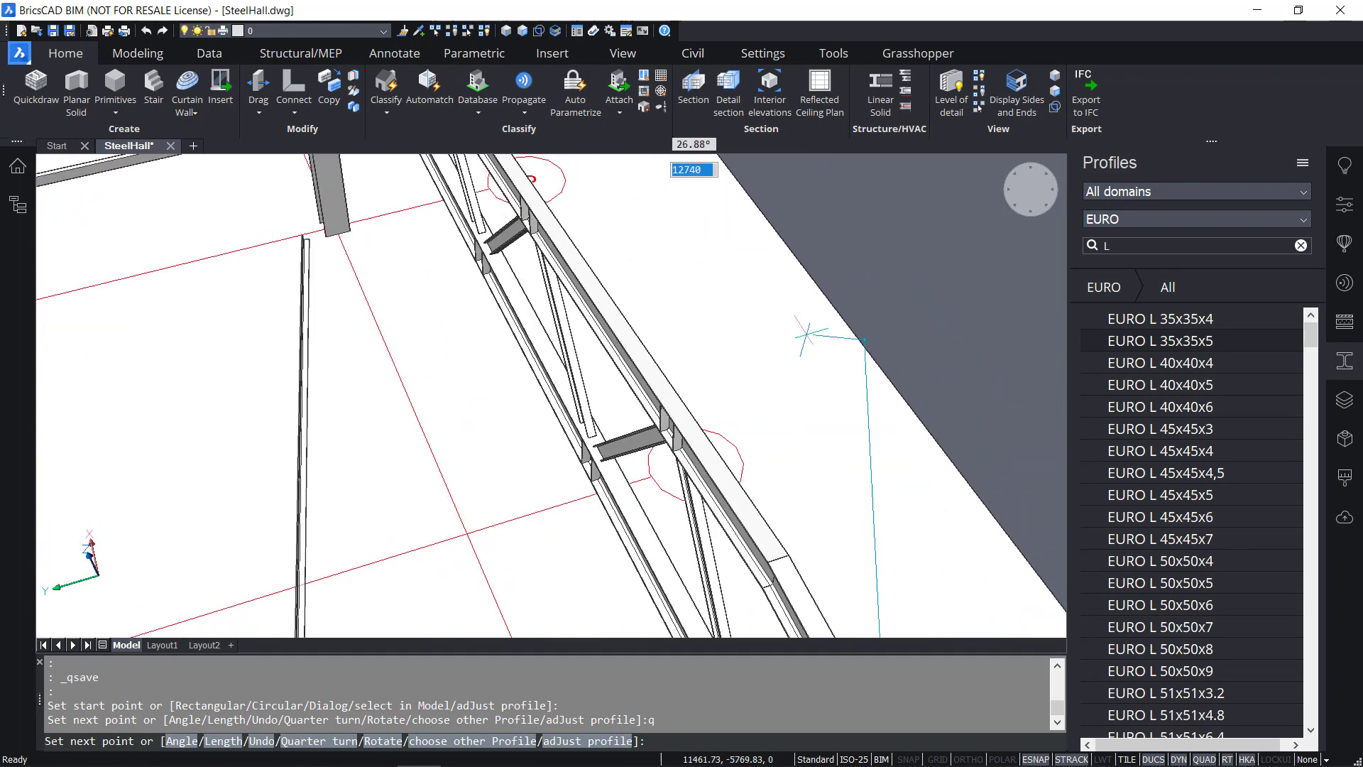
pyautogui.scroll(4, 753, 596)
pyautogui.scroll(-3, 817, 597)
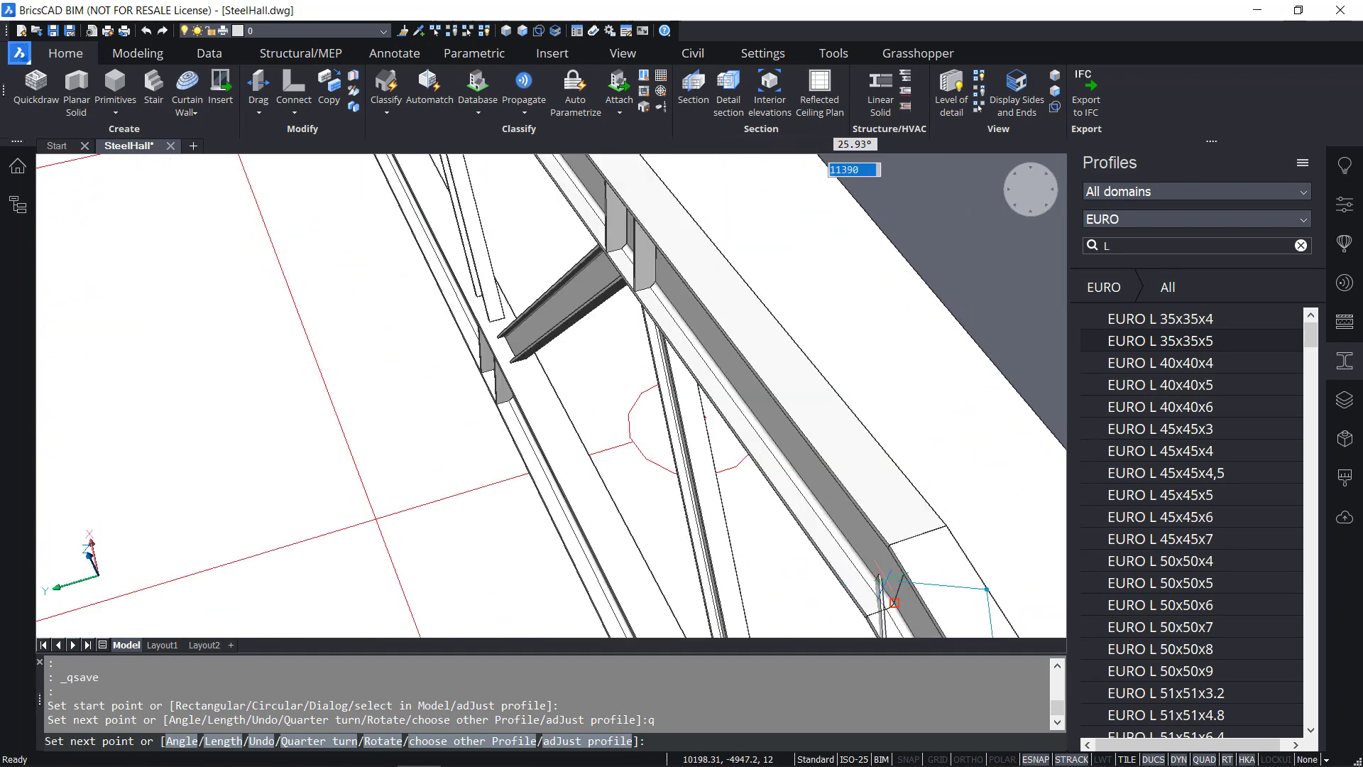
pyautogui.scroll(1, 888, 582)
pyautogui.moveTo(888, 583); pyautogui.dragTo(733, 426, button='middle')
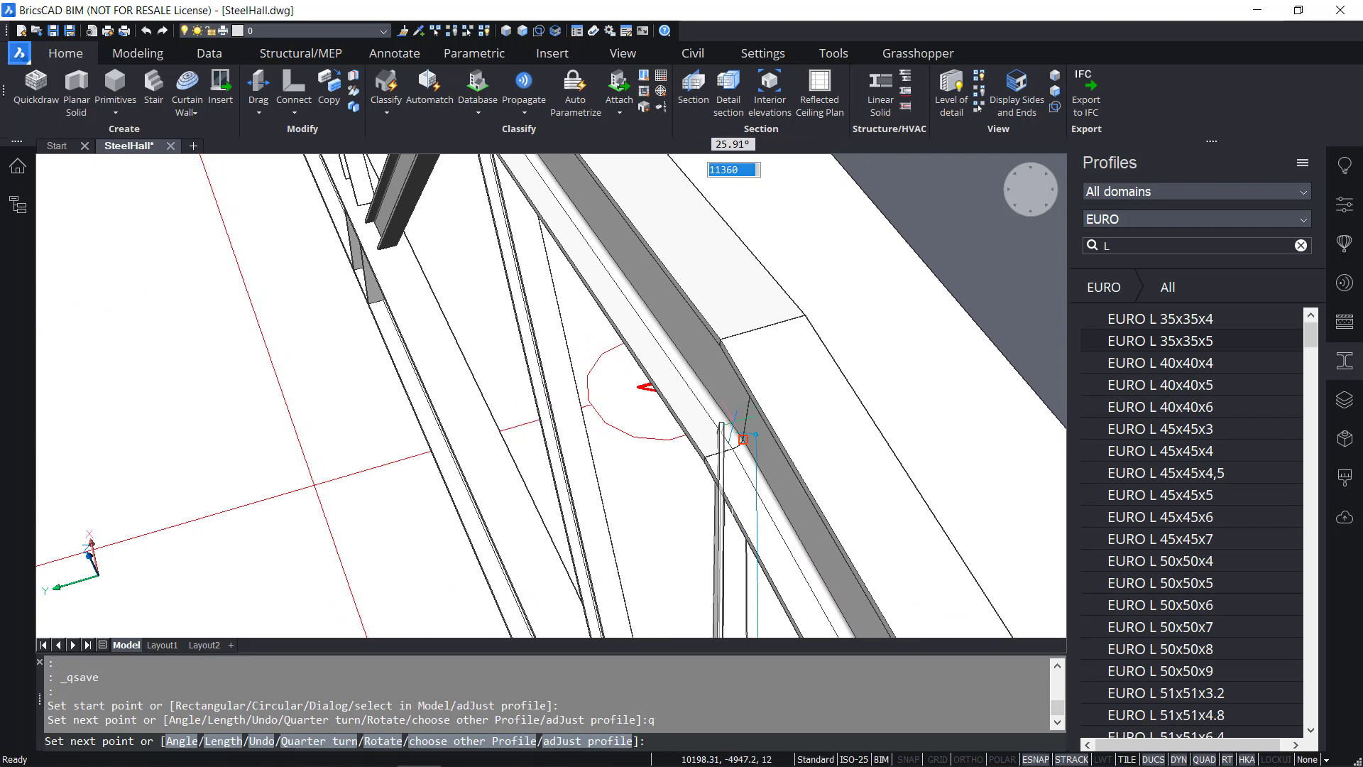
pyautogui.click(718, 452)
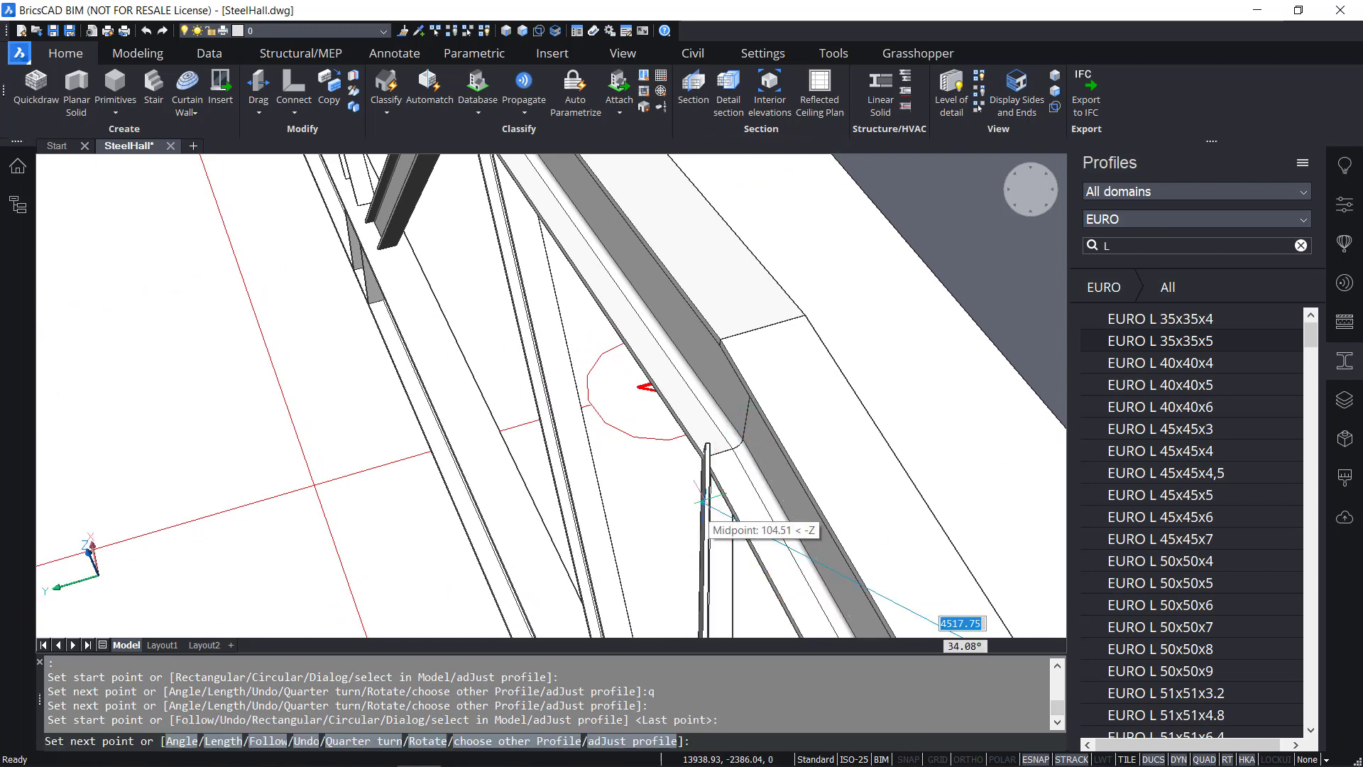
pyautogui.press('Escape')
# Add a MiddleRight eccentricity to the diagonal L-profile member
pyautogui.scroll(-5, 490, 452)
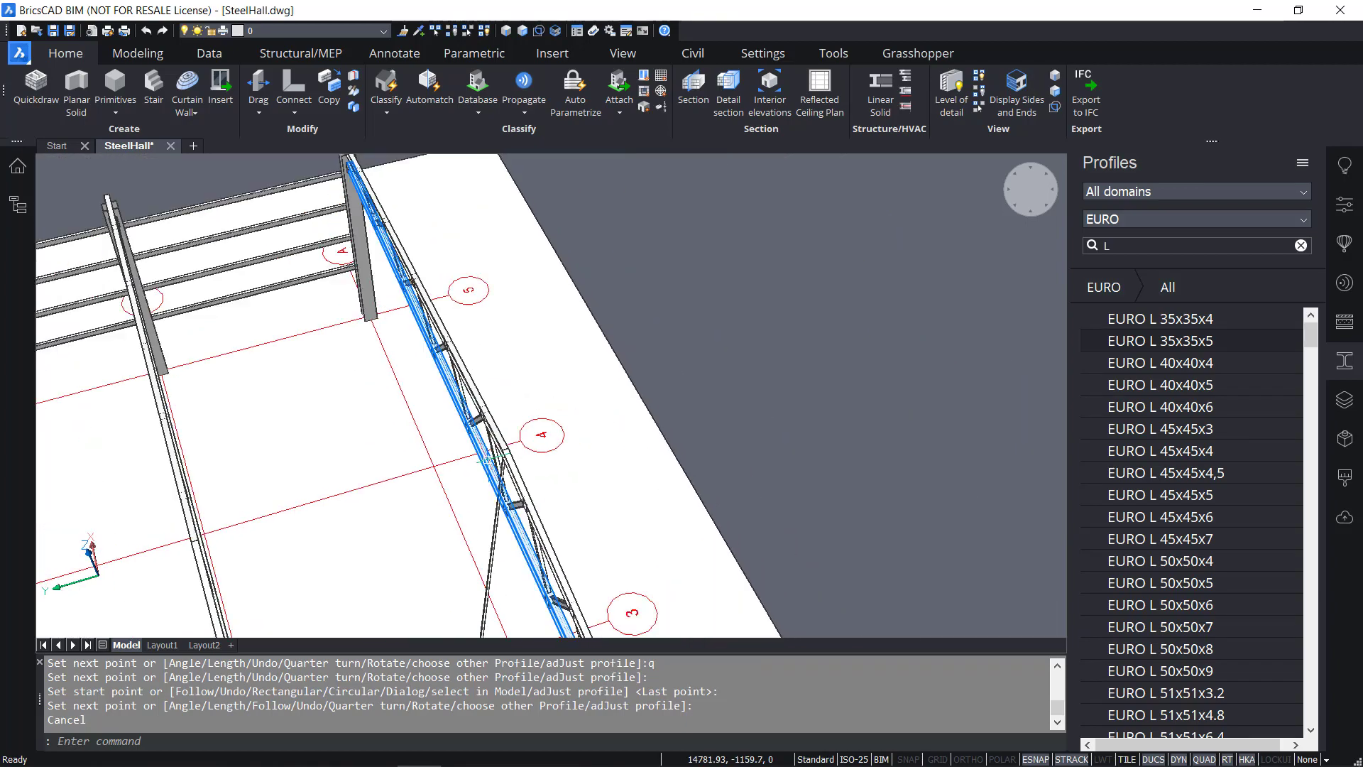
pyautogui.keyDown('shift'); pyautogui.moveTo(528, 581); pyautogui.dragTo(44, 469, button='middle'); pyautogui.keyUp('shift')
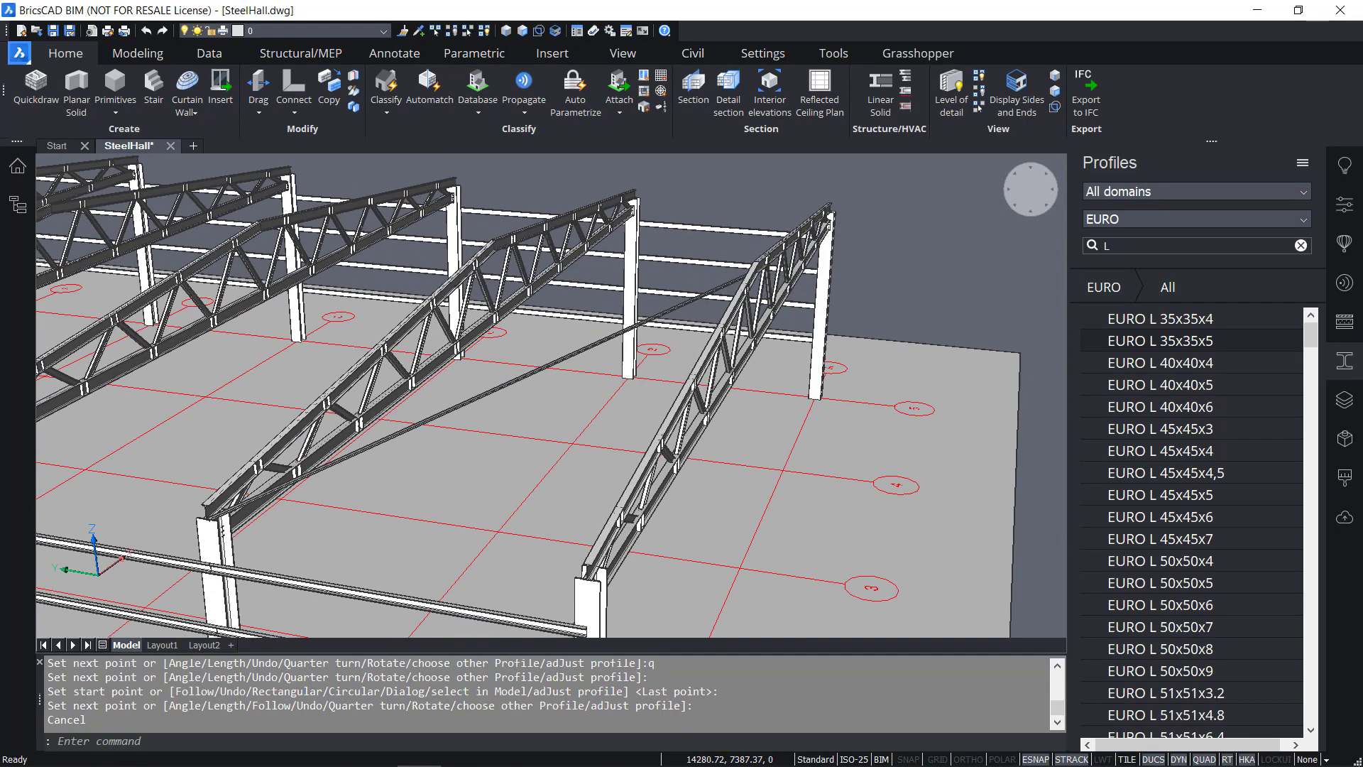
pyautogui.scroll(8, 214, 511)
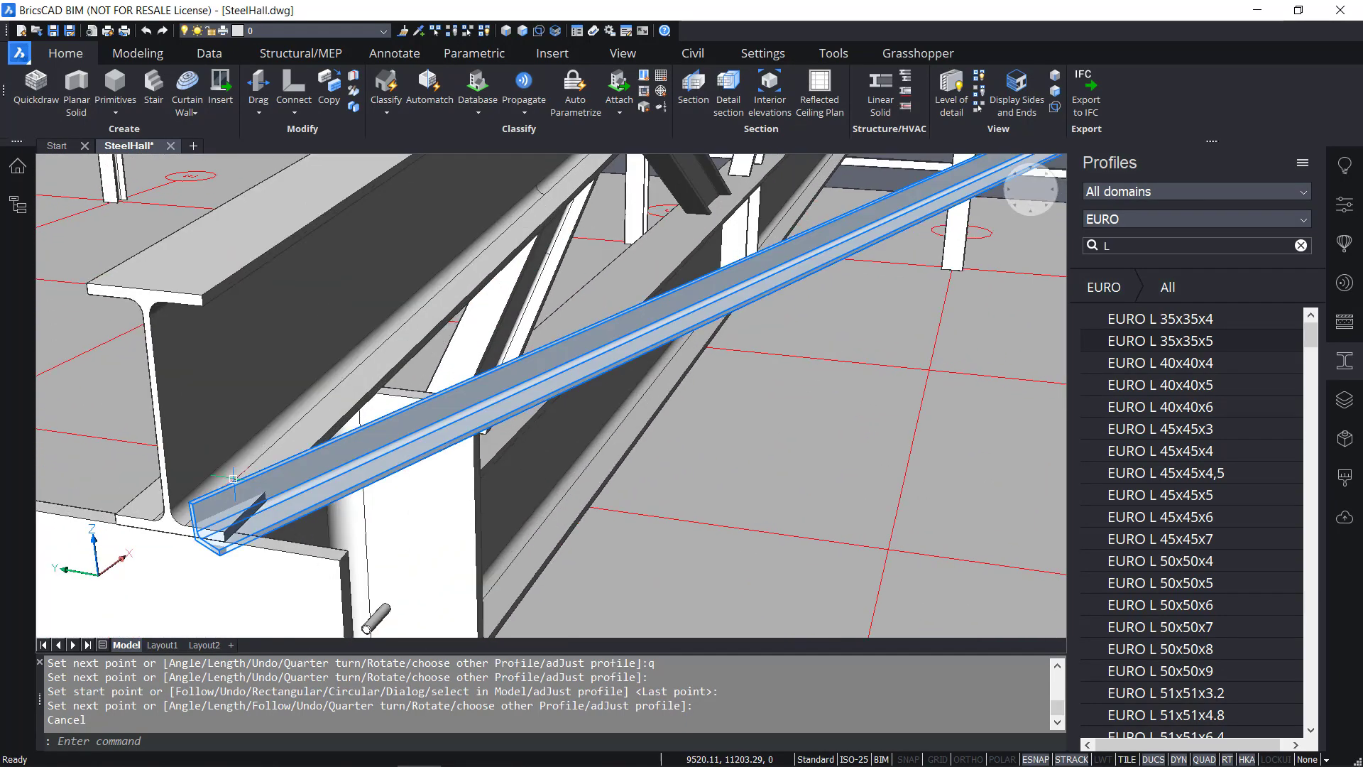
pyautogui.click(361, 465)
pyautogui.scroll(-10, 355, 465)
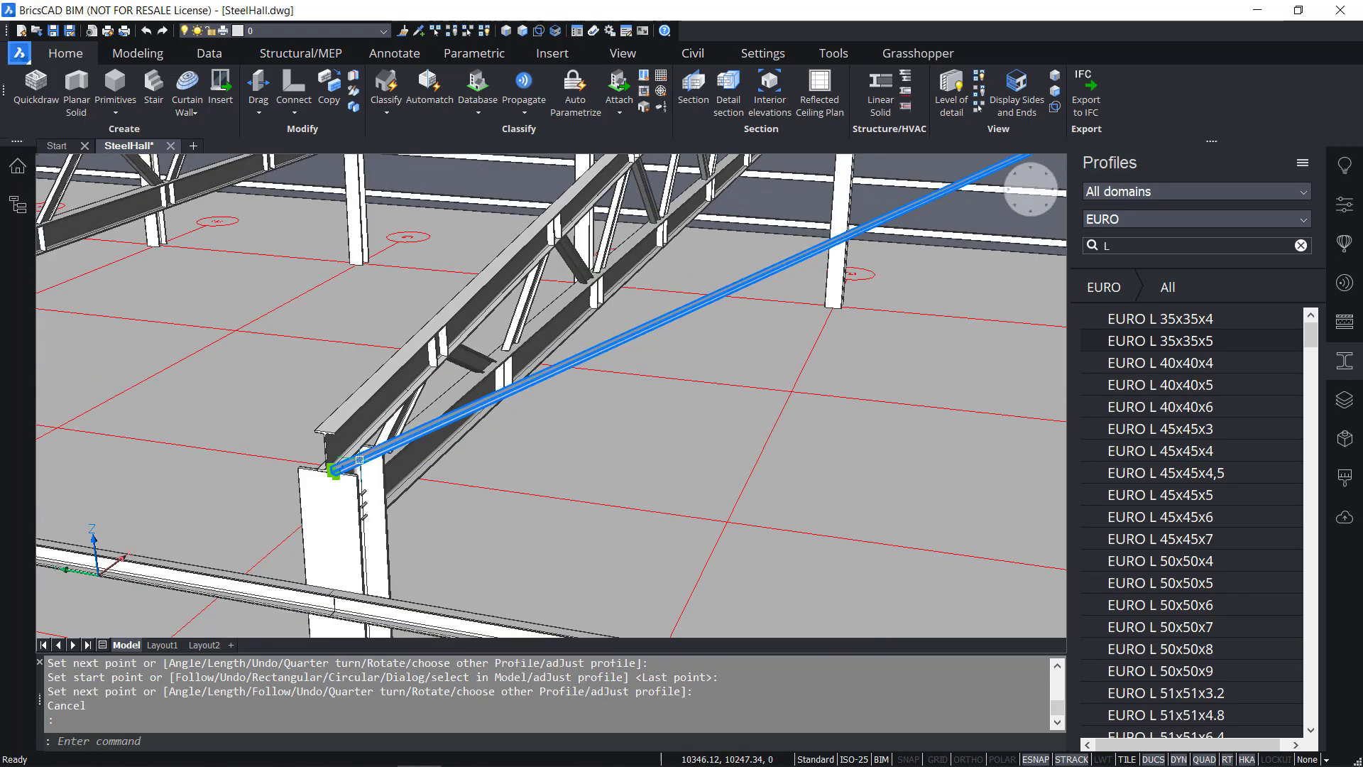
pyautogui.click(300, 53)
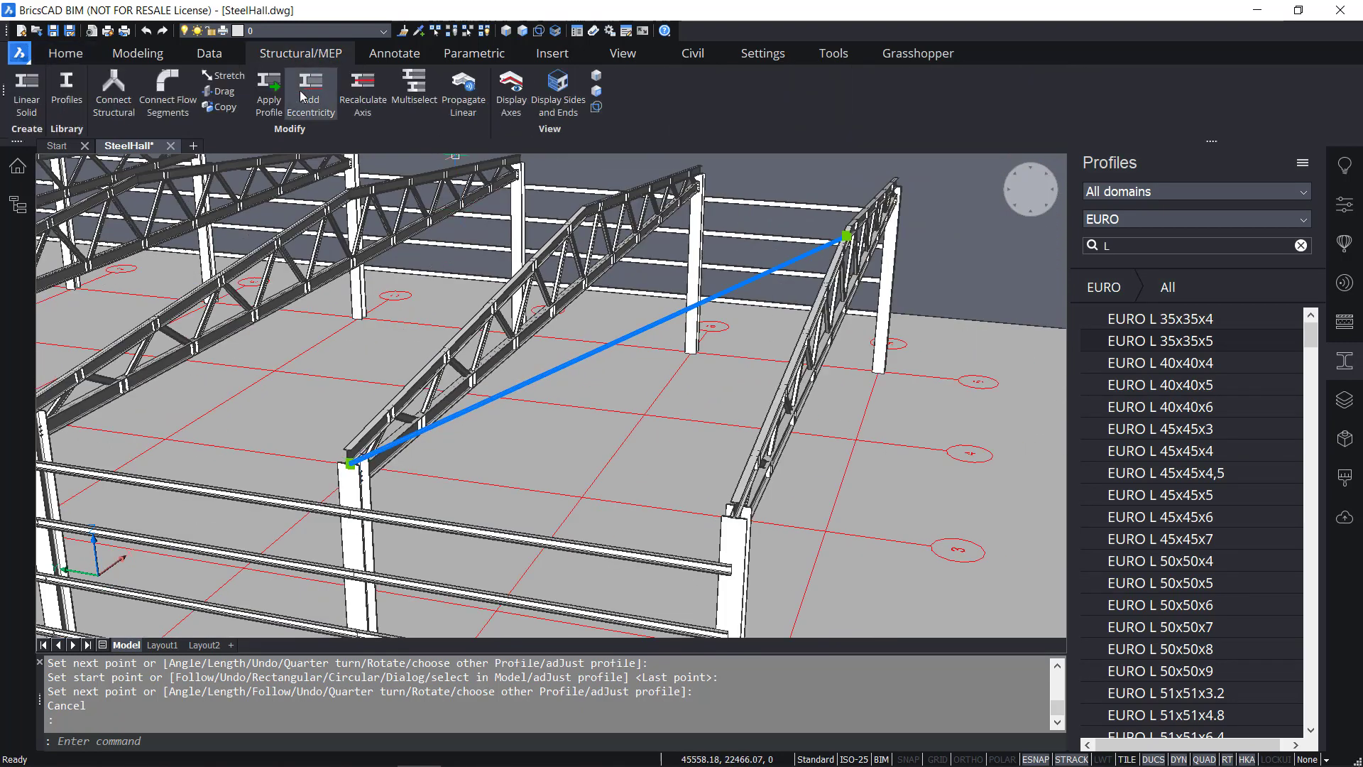
pyautogui.click(310, 83)
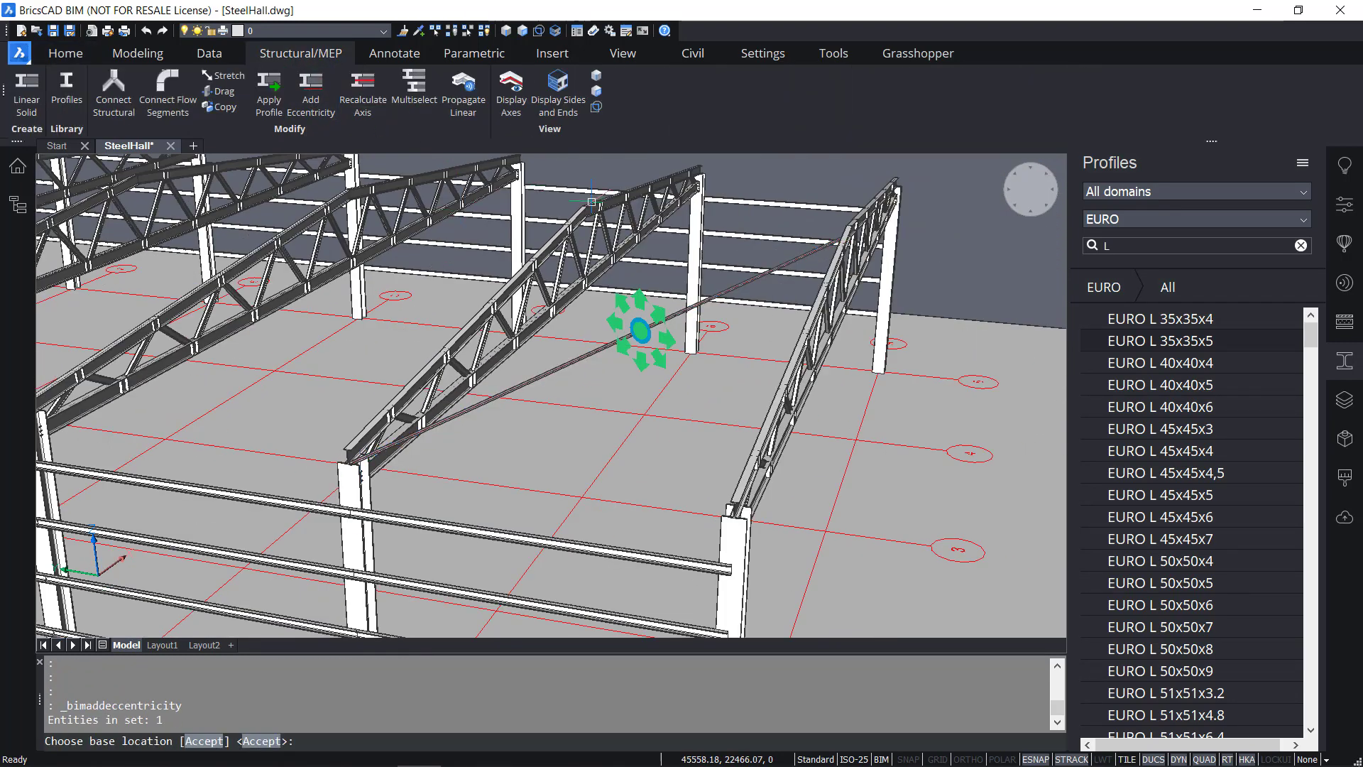
pyautogui.click(639, 310)
pyautogui.press('Return')
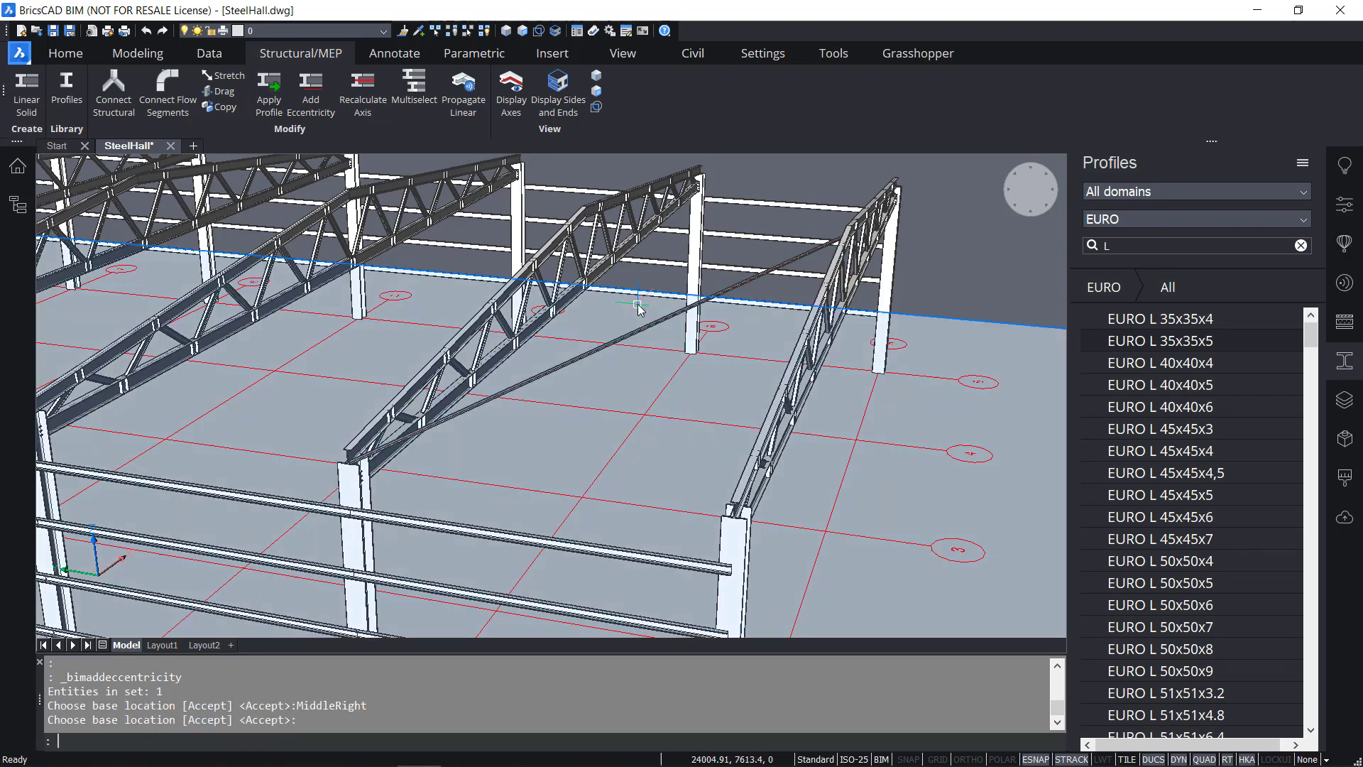
# Stretch the L-profile's lower outer corner at the column end onto the edge of the truss chord's bottom flange
pyautogui.scroll(3, 369, 463)
pyautogui.scroll(5, 370, 463)
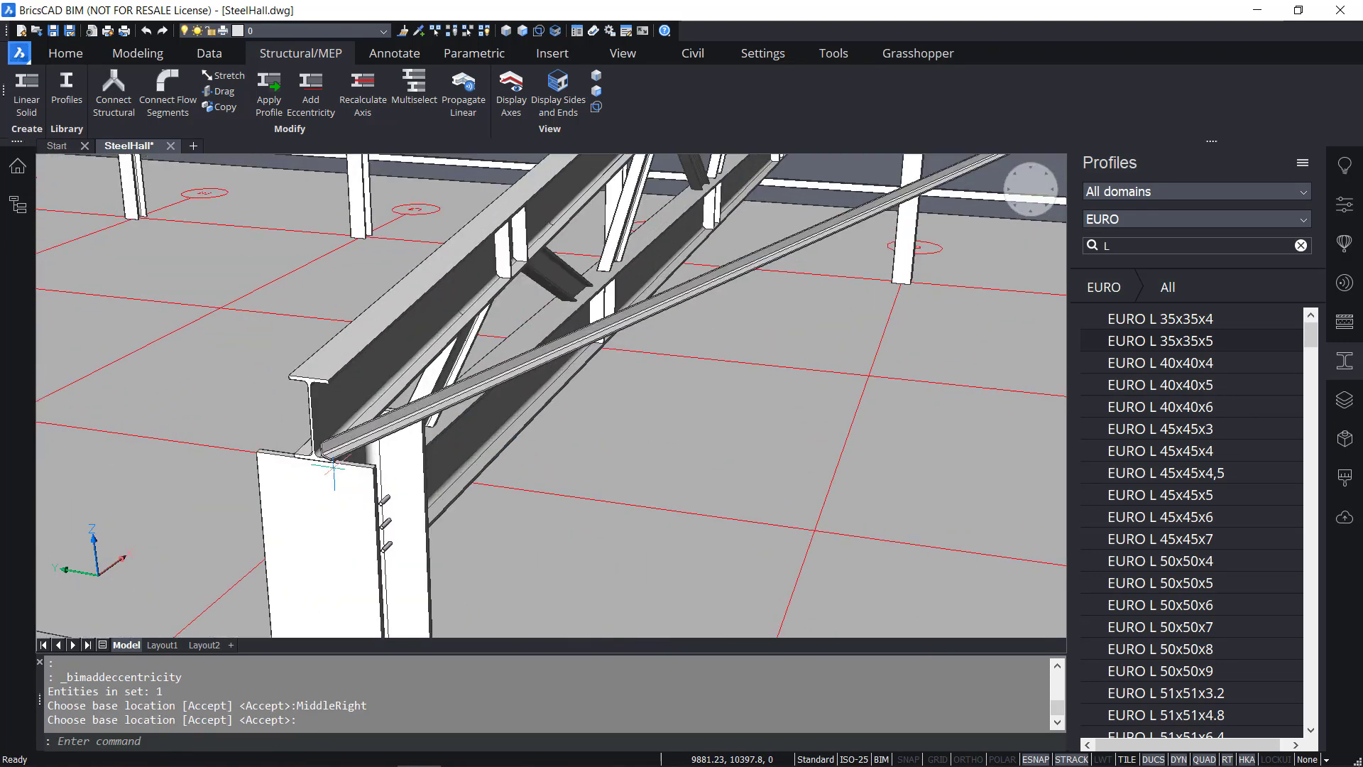
pyautogui.keyDown('shift'); pyautogui.moveTo(339, 436); pyautogui.dragTo(327, 540, button='middle'); pyautogui.keyUp('shift')
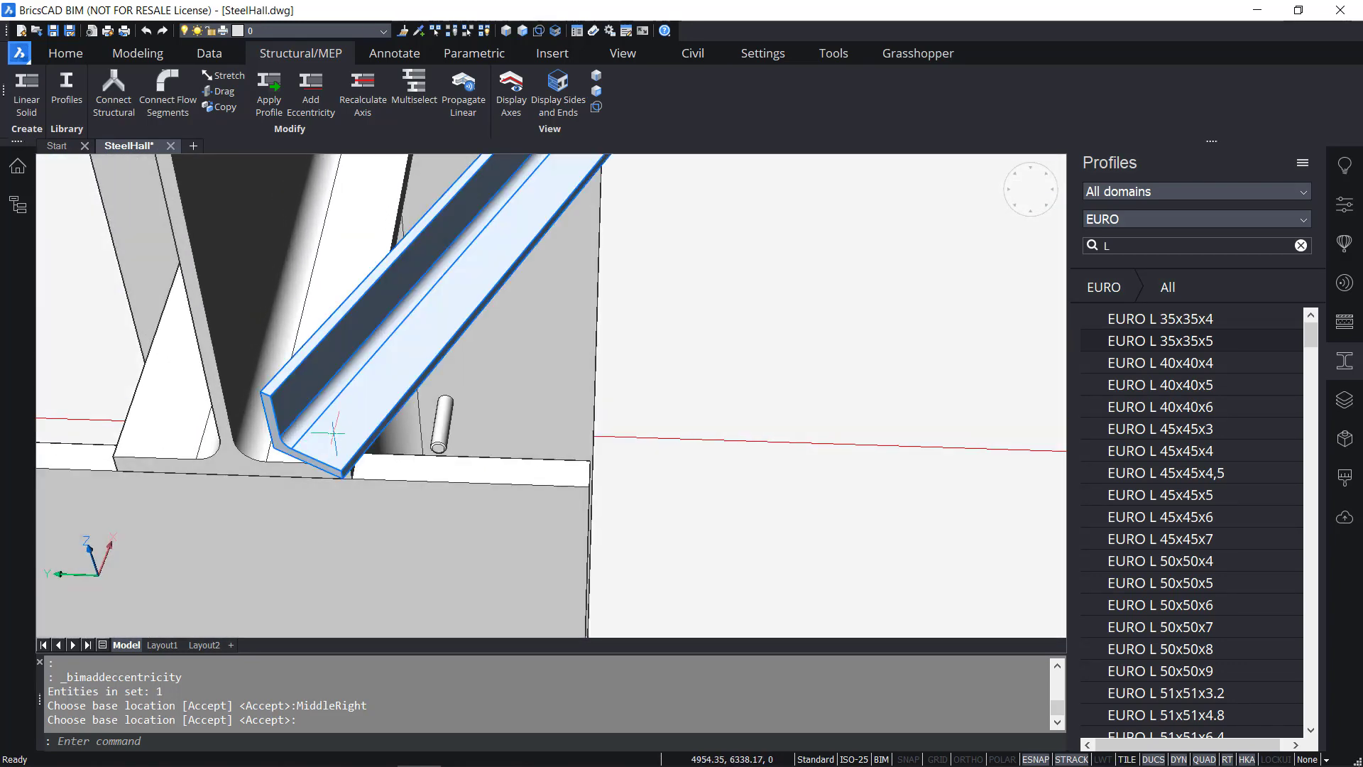
pyautogui.click(333, 433)
pyautogui.click(343, 479)
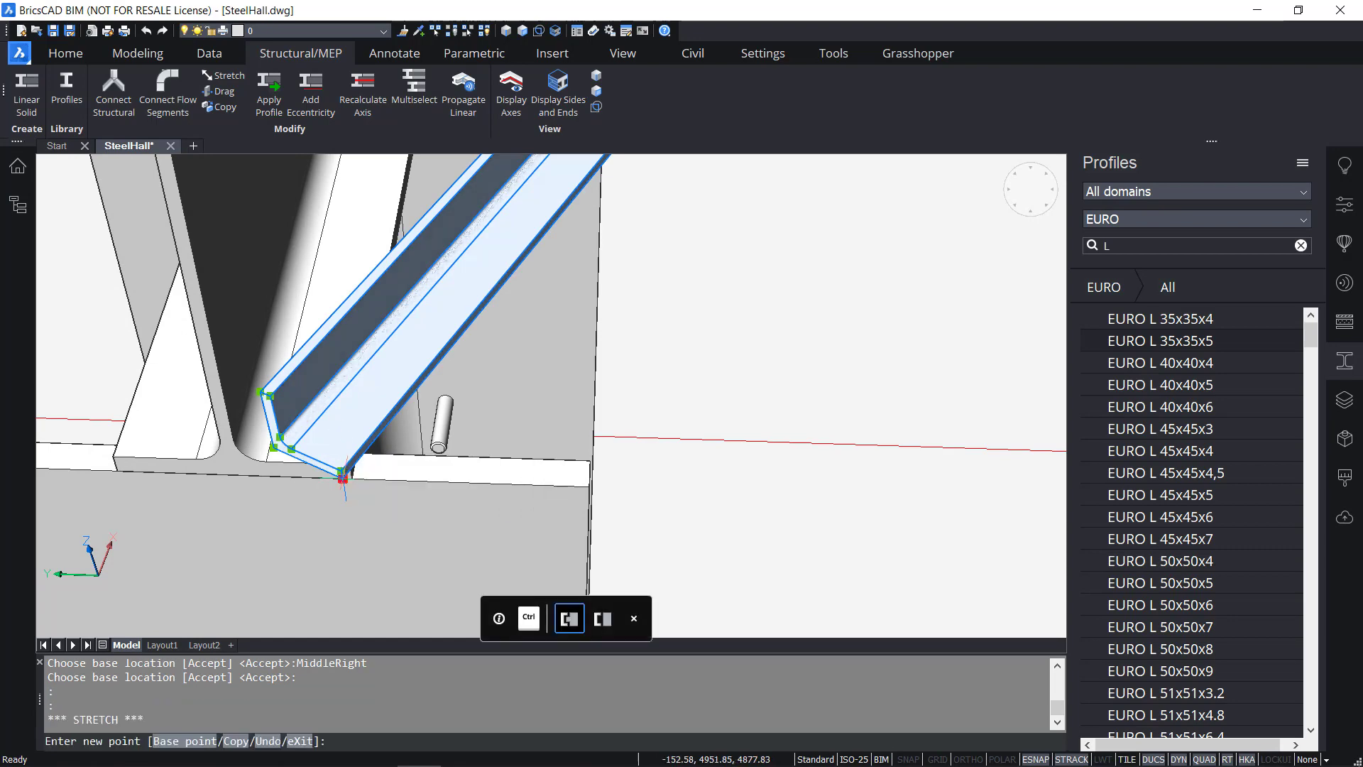
pyautogui.keyDown('shift'); pyautogui.moveTo(350, 480); pyautogui.dragTo(518, 237, button='middle'); pyautogui.keyUp('shift')
pyautogui.scroll(1, 343, 464)
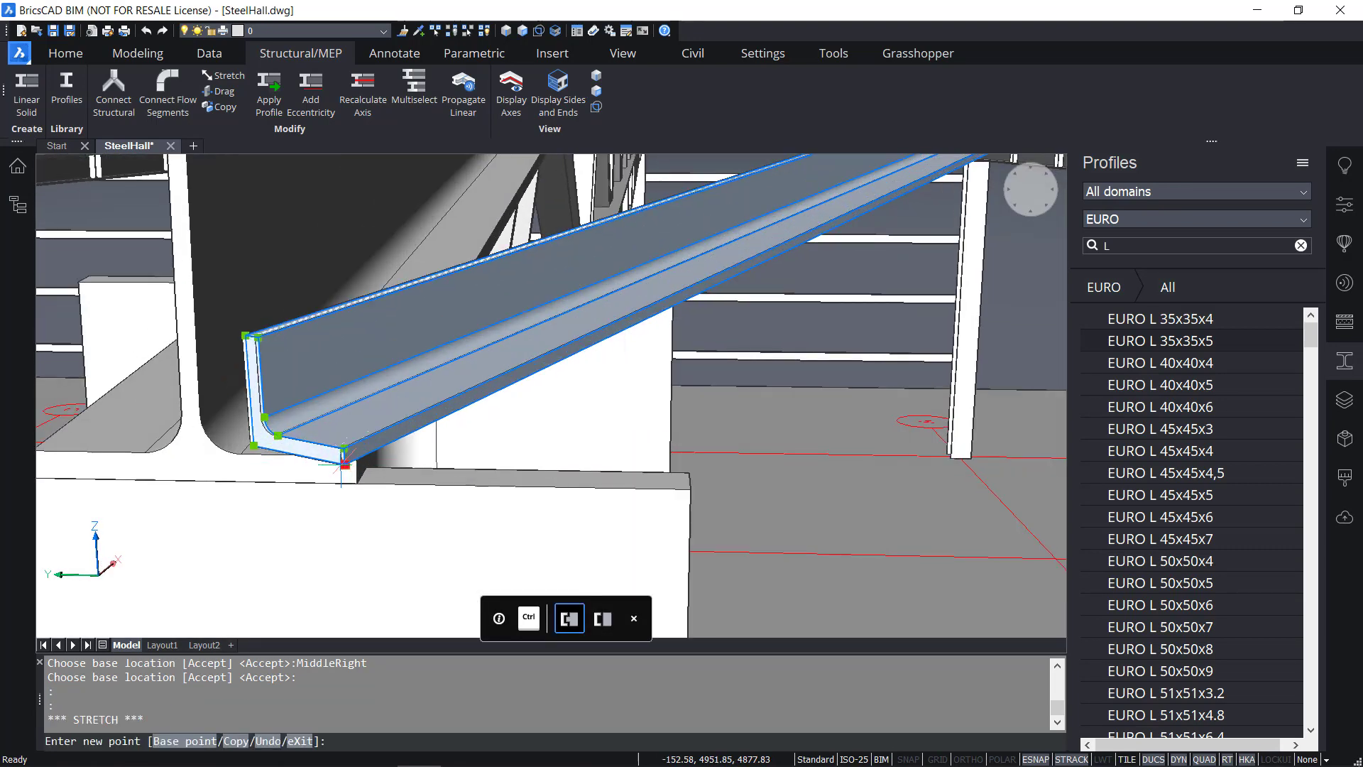
pyautogui.scroll(2, 343, 464)
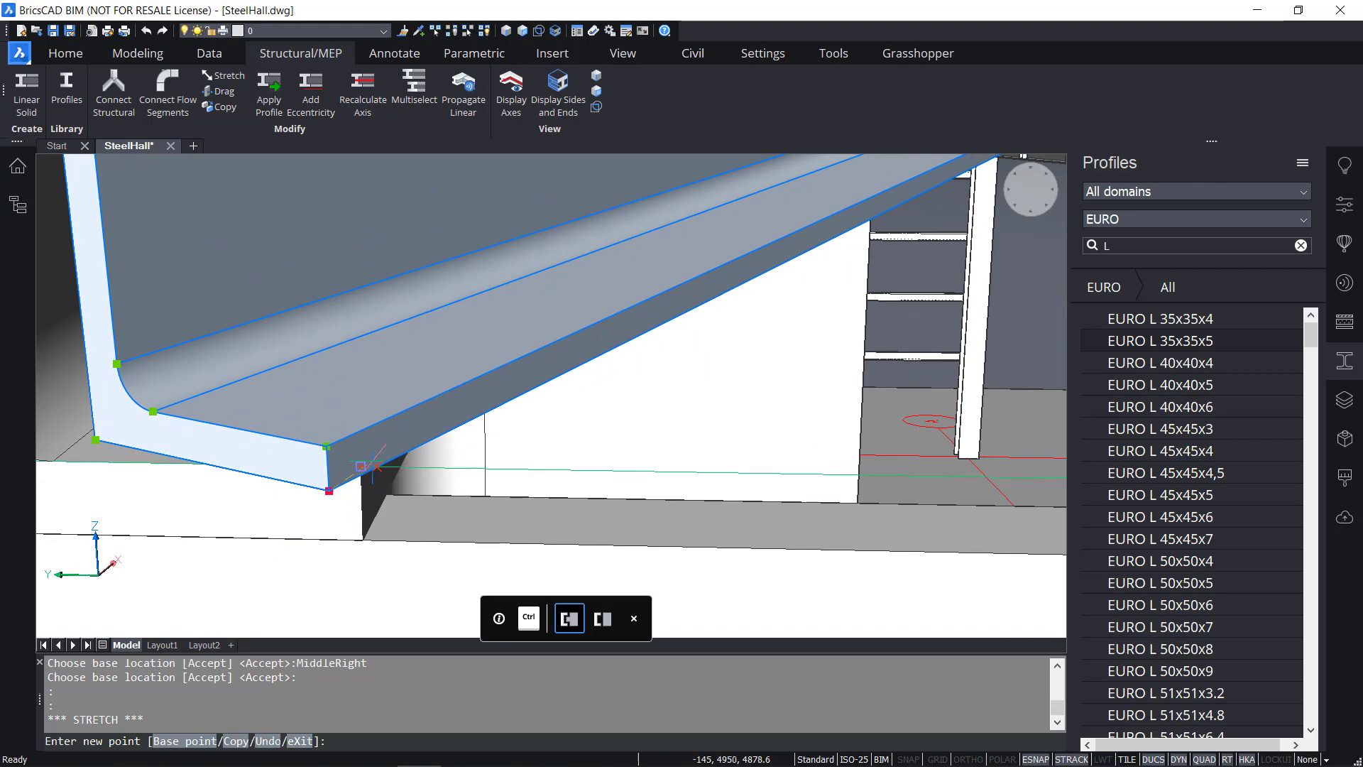
pyautogui.click(363, 451)
pyautogui.scroll(-3, 341, 440)
pyautogui.scroll(-2, 323, 428)
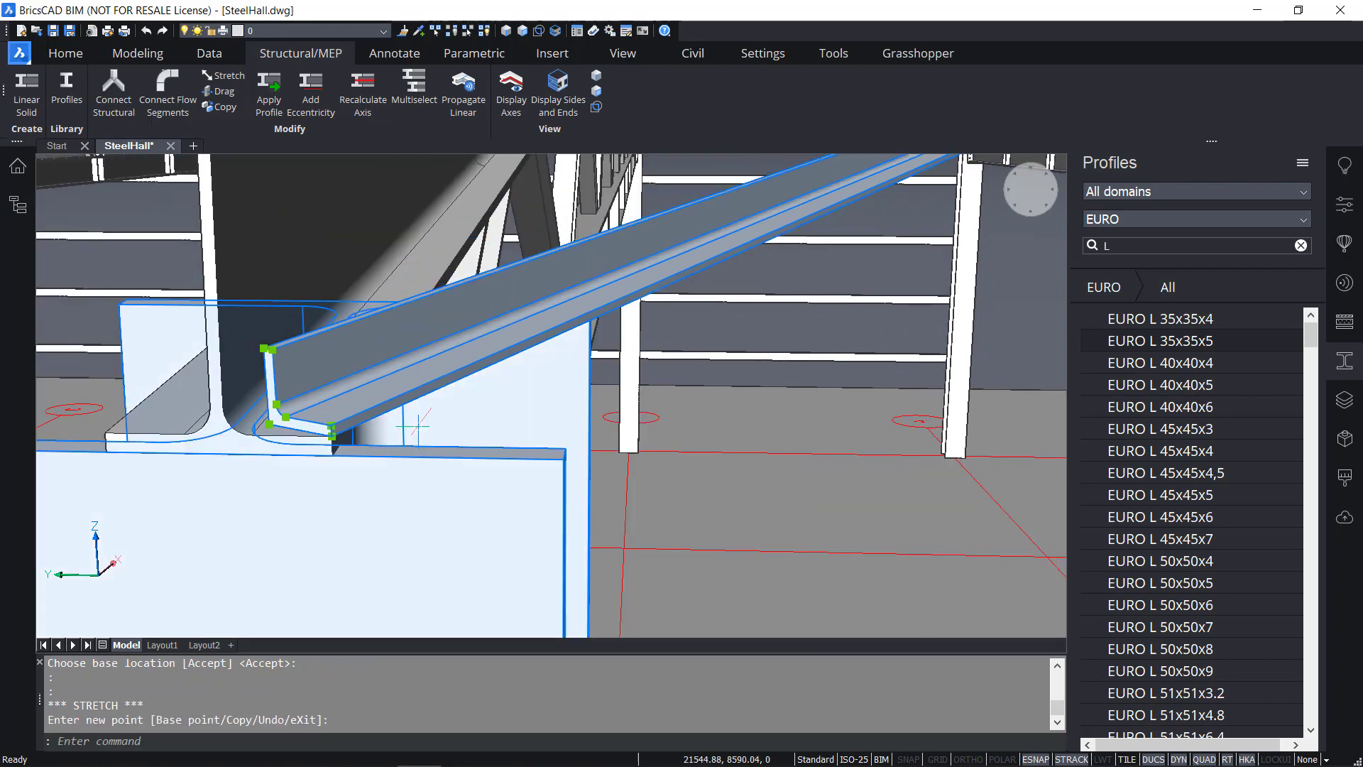
pyautogui.press('Escape')
# Stretch the L-profile's corner at the ridge end onto the flange corner where the end truss's upper chord bends
pyautogui.scroll(-4, 426, 447)
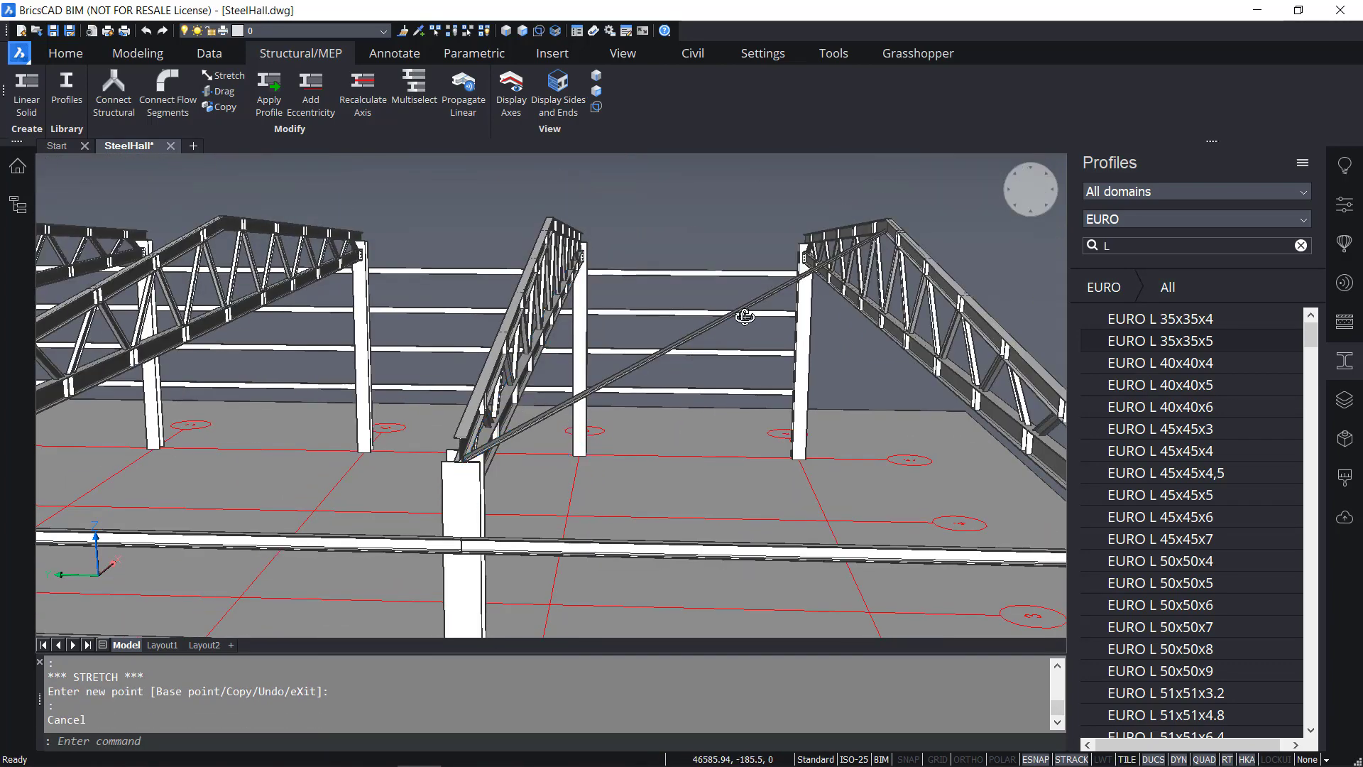
pyautogui.hotkey('ctrl', 'z')
pyautogui.hotkey('ctrl', 'z')
pyautogui.hotkey('ctrl', 'z')
pyautogui.hotkey('ctrl', 'z')
pyautogui.hotkey('ctrl', 'z')
pyautogui.scroll(6, 609, 325)
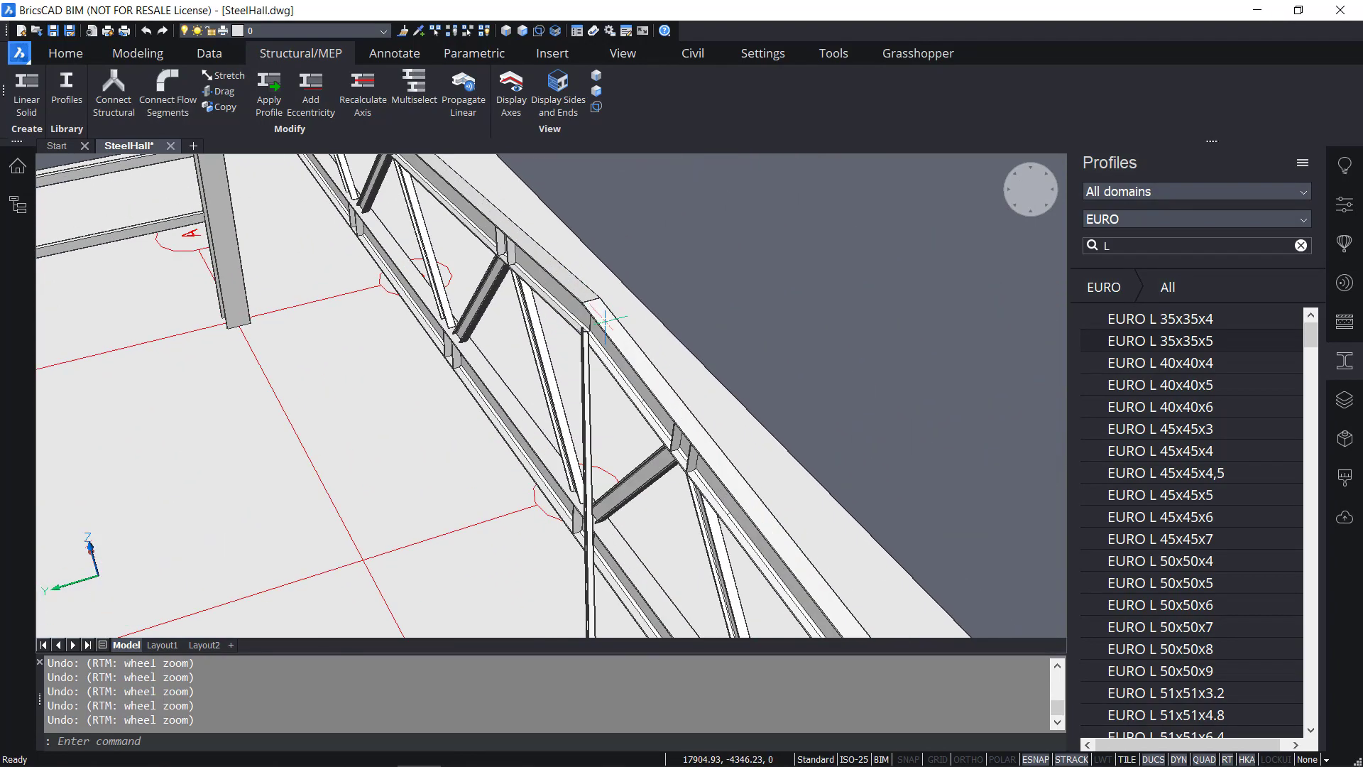
pyautogui.keyDown('shift'); pyautogui.moveTo(552, 336); pyautogui.dragTo(610, 353, button='middle'); pyautogui.keyUp('shift')
pyautogui.scroll(5, 507, 358)
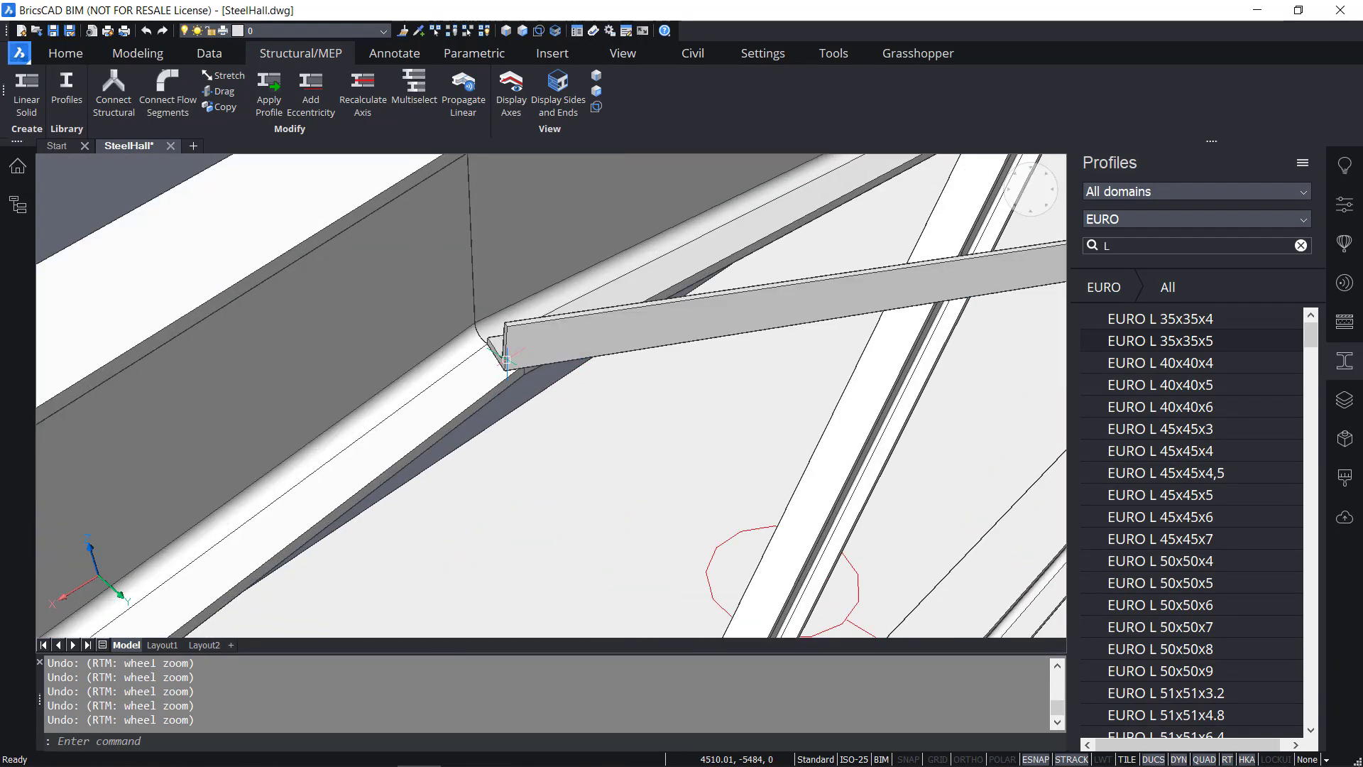
pyautogui.click(534, 355)
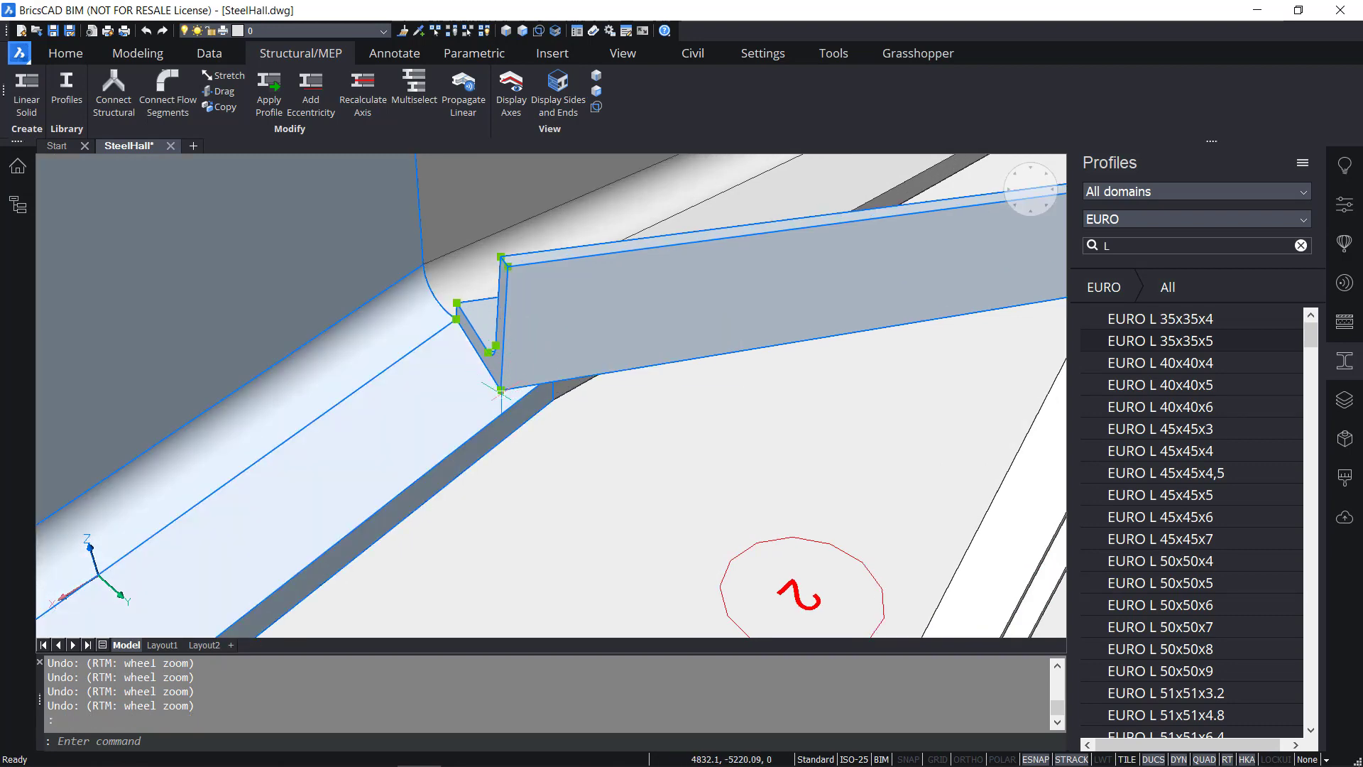
pyautogui.click(500, 389)
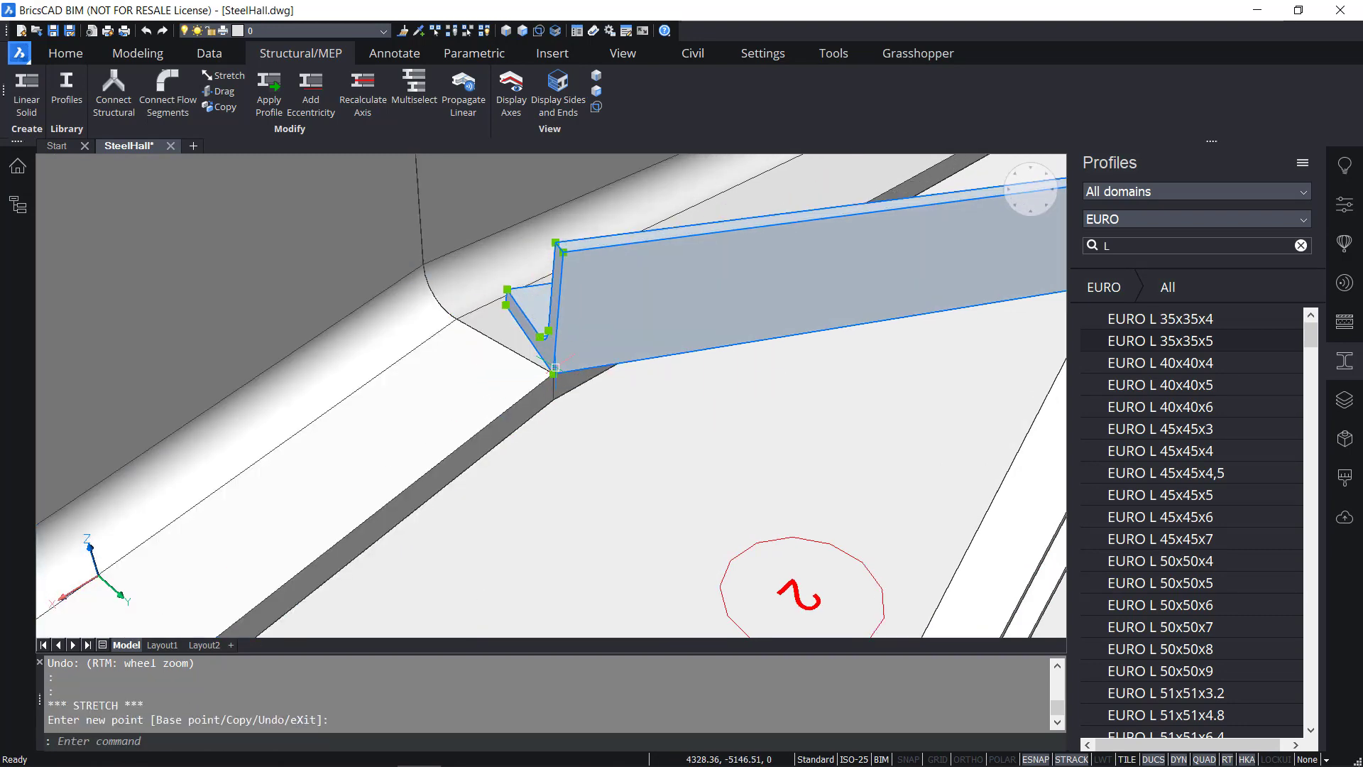
pyautogui.scroll(-10, 567, 311)
pyautogui.press('Escape')
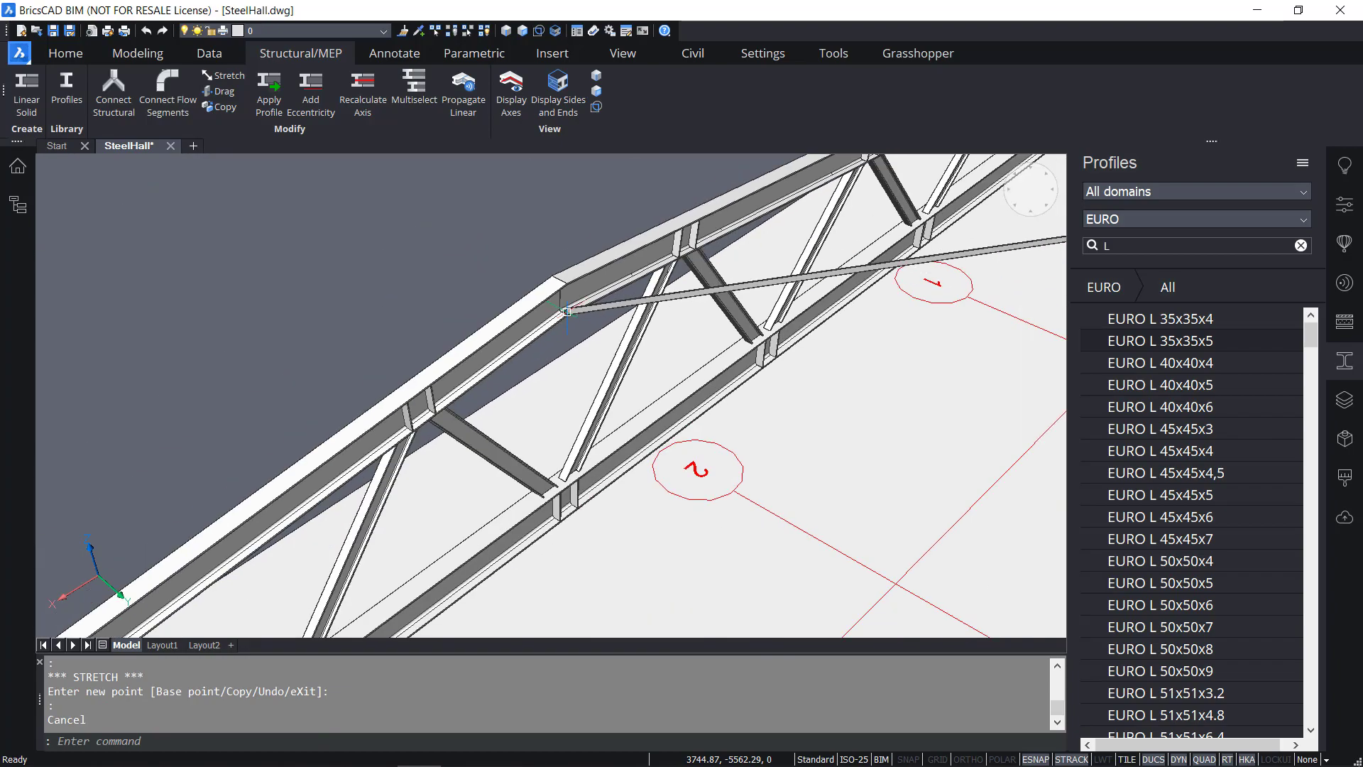
# Start the Propagate command with the upper chords of the two trusses joined by the diagonal member as base solids
pyautogui.keyDown('shift'); pyautogui.moveTo(763, 382); pyautogui.dragTo(551, 433, button='middle'); pyautogui.keyUp('shift')
pyautogui.scroll(-4, 550, 432)
pyautogui.keyDown('shift'); pyautogui.moveTo(655, 440); pyautogui.dragTo(520, 408, button='middle'); pyautogui.keyUp('shift')
pyautogui.scroll(-4, 520, 408)
pyautogui.scroll(6, 517, 319)
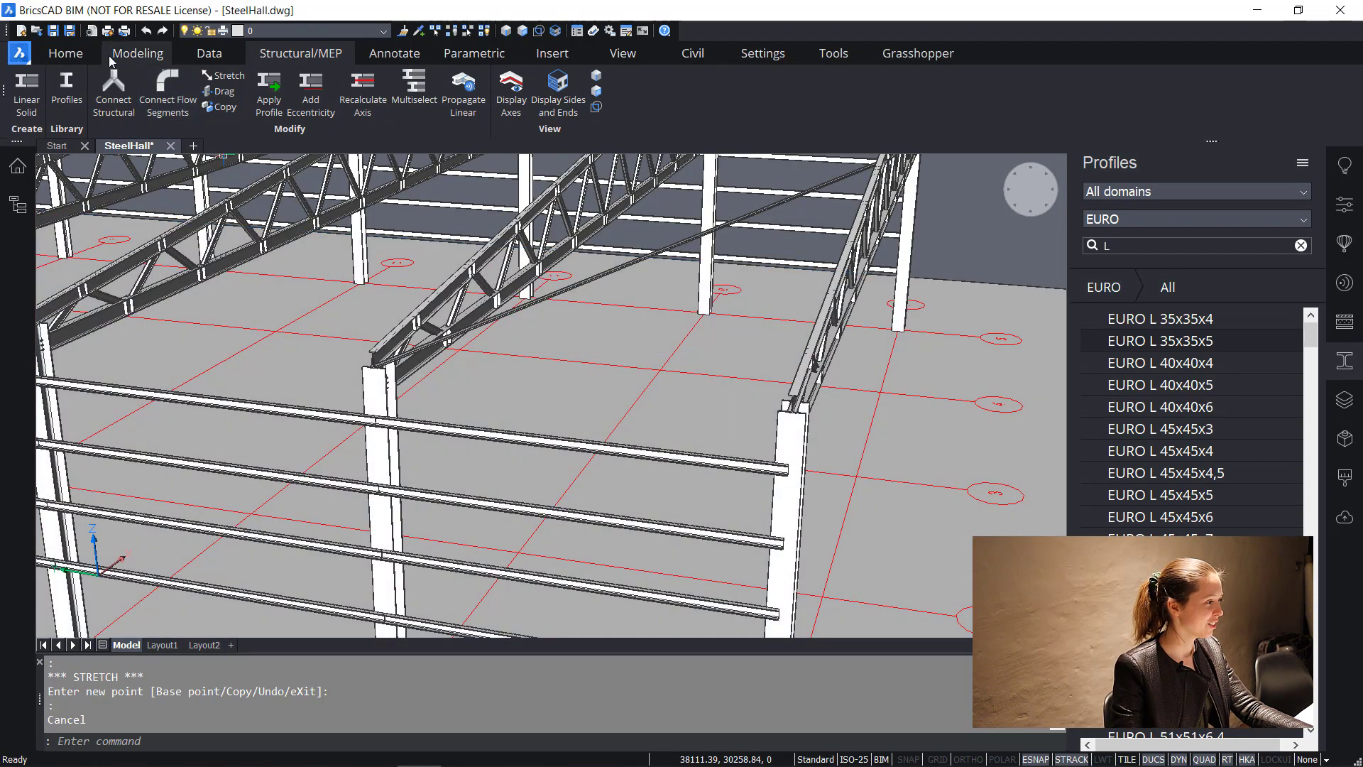
pyautogui.click(65, 53)
pyautogui.click(523, 84)
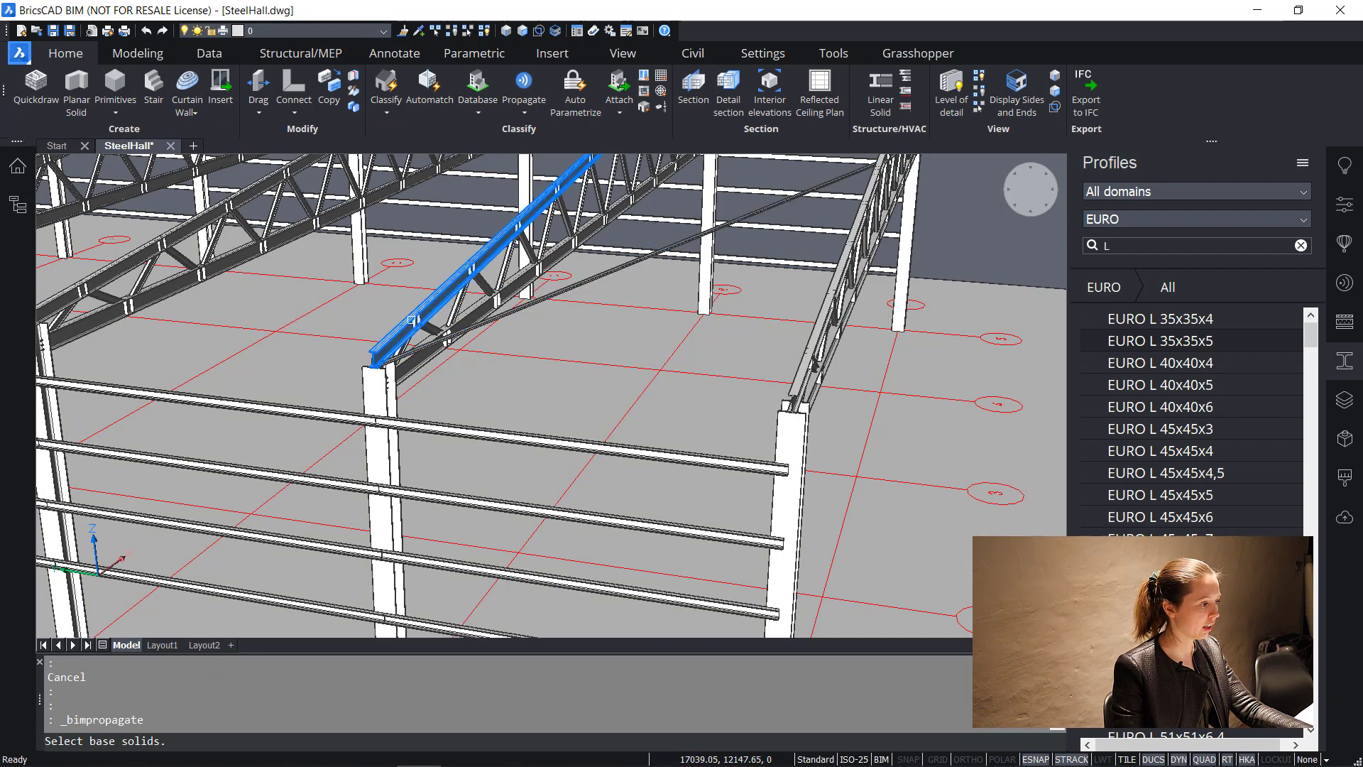
pyautogui.click(411, 320)
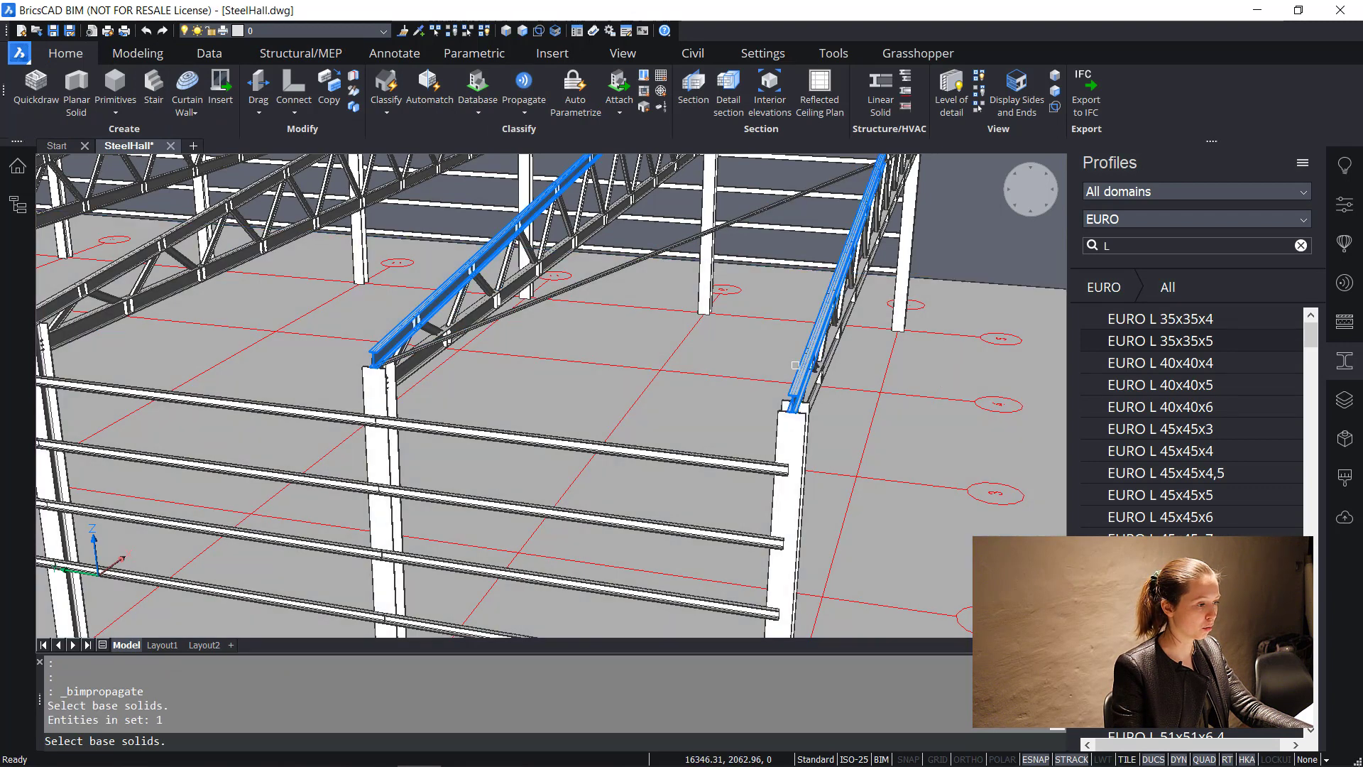
pyautogui.click(797, 366)
pyautogui.press('Return')
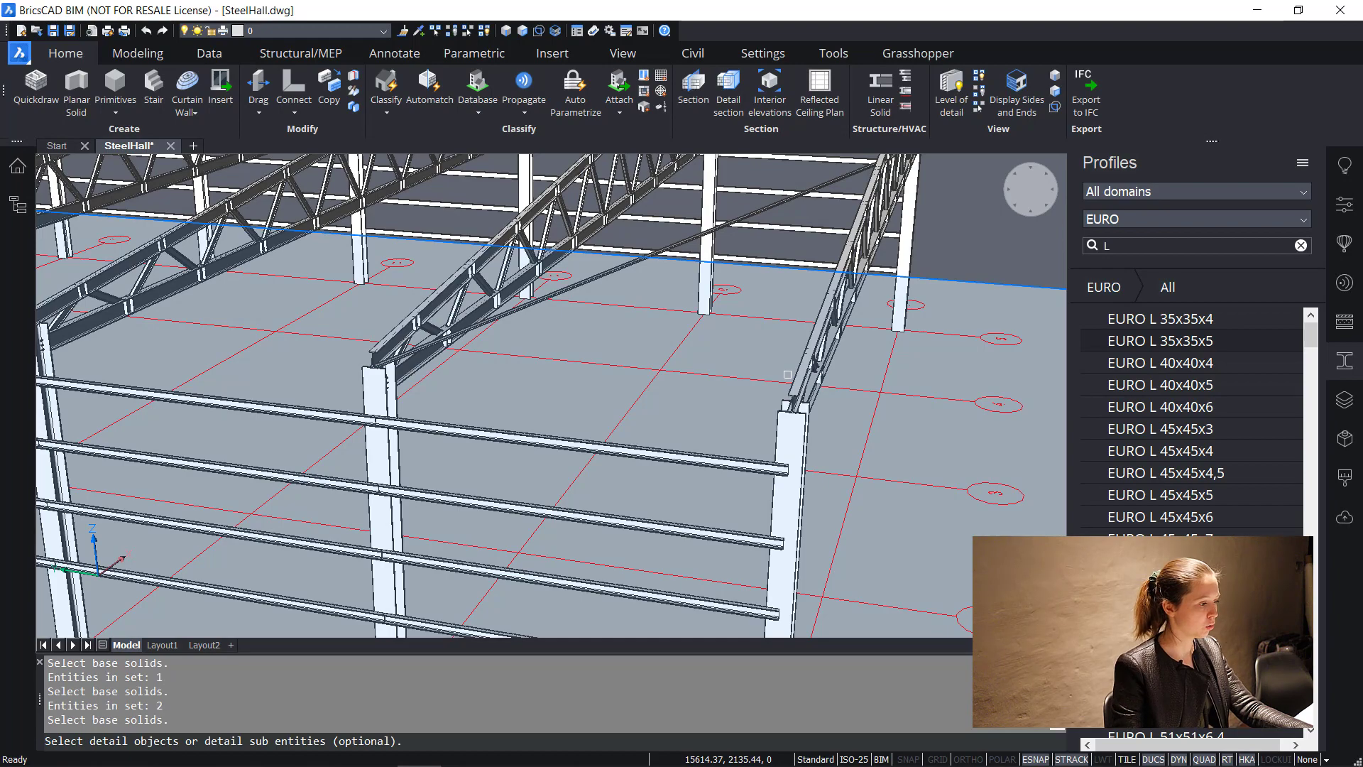
# Set the diagonal L-profile between the two trusses as the detail object and propagate it as a block
pyautogui.click(605, 268)
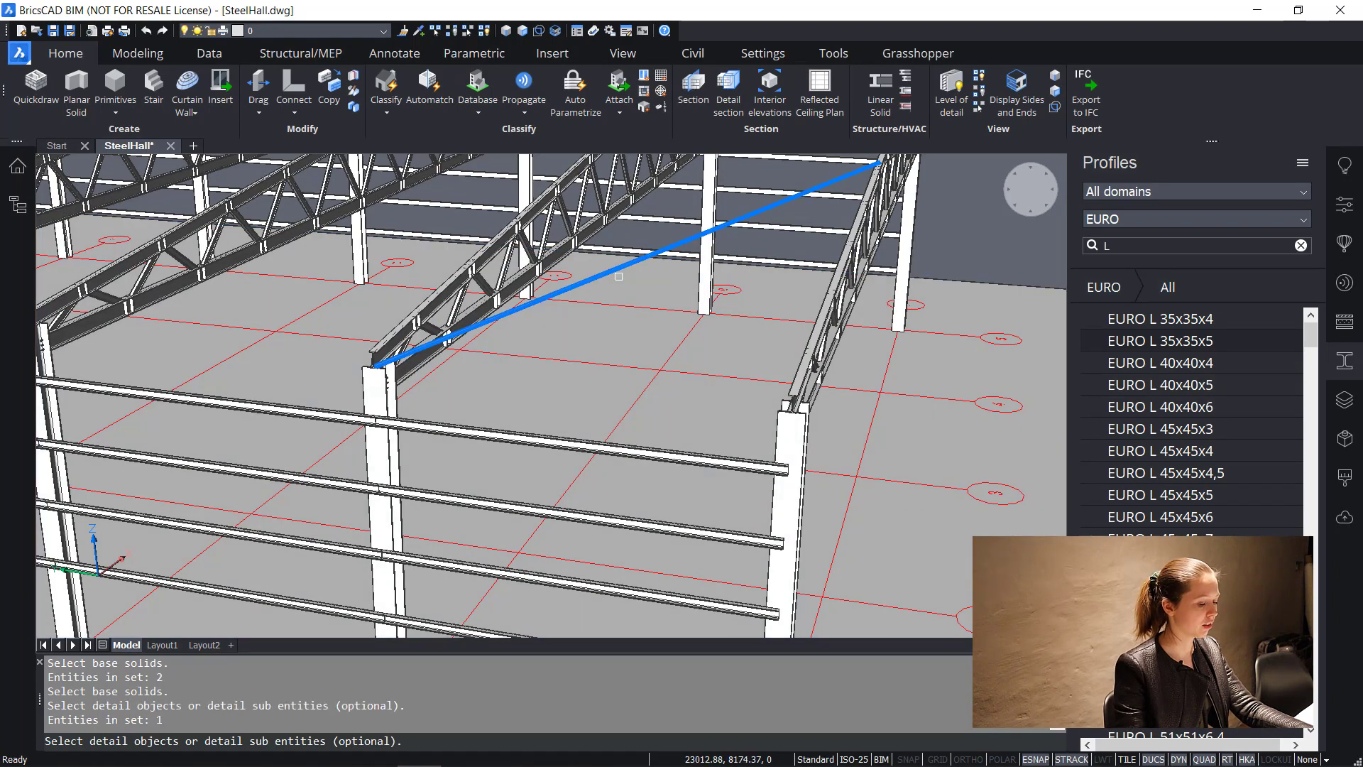
pyautogui.keyDown('shift'); pyautogui.moveTo(605, 268); pyautogui.dragTo(632, 303, button='middle'); pyautogui.keyUp('shift')
pyautogui.press('Return')
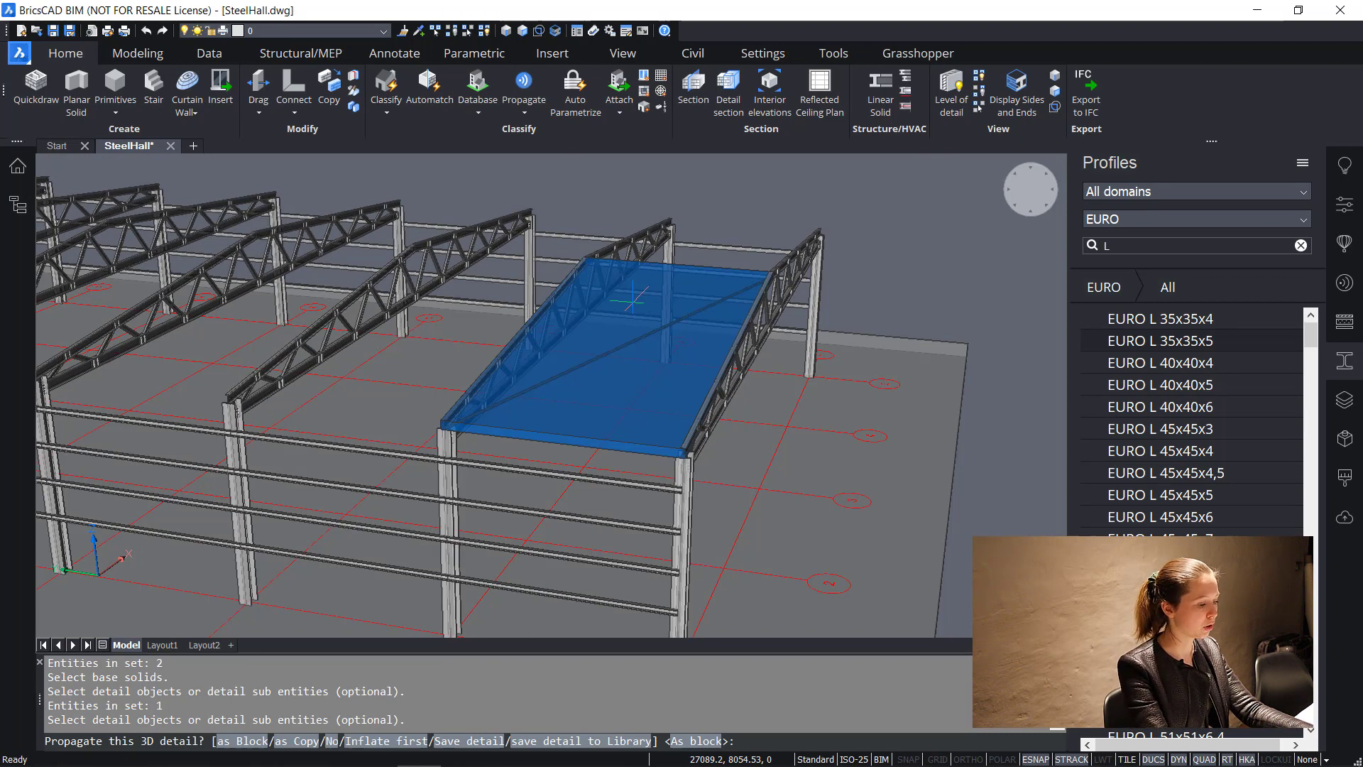
pyautogui.press('Return')
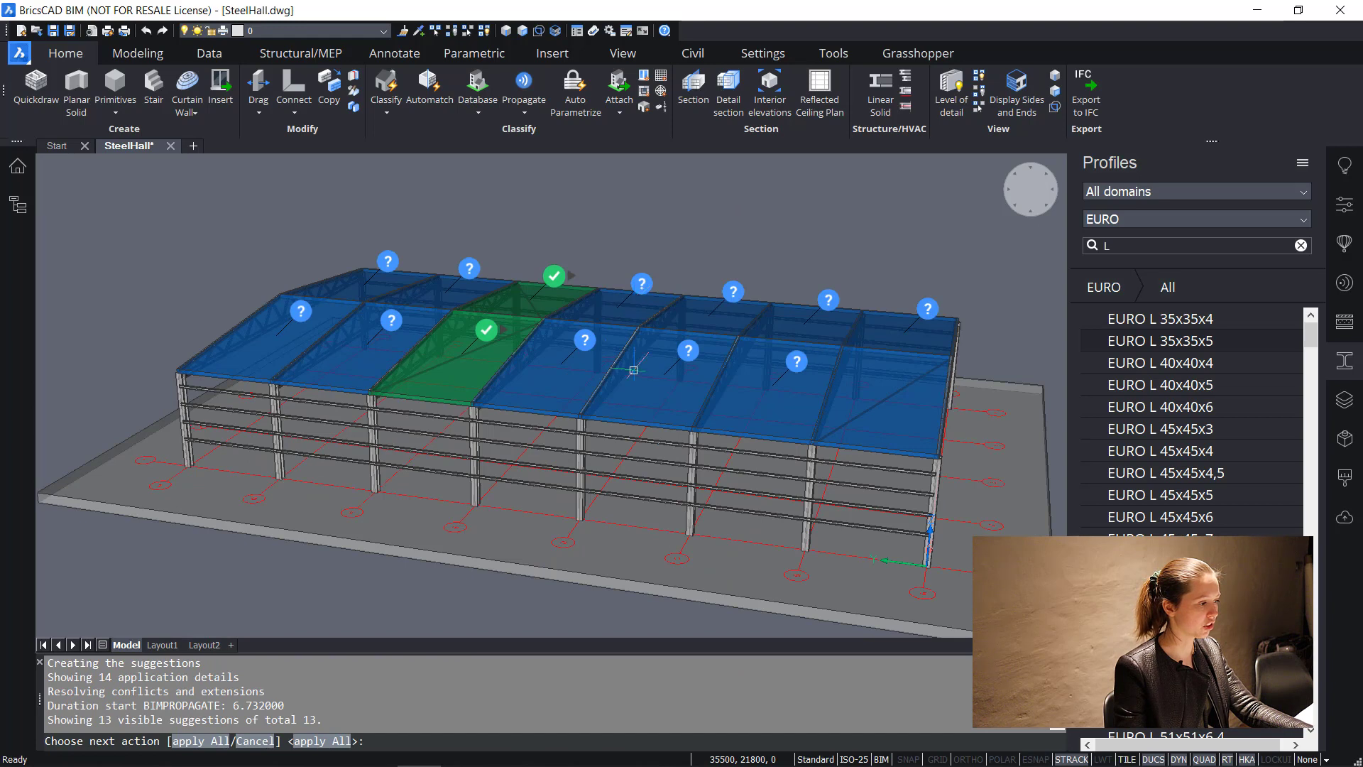
# Accept the suggested diagonal bracing for all remaining roof bays on both slopes
pyautogui.click(174, 216)
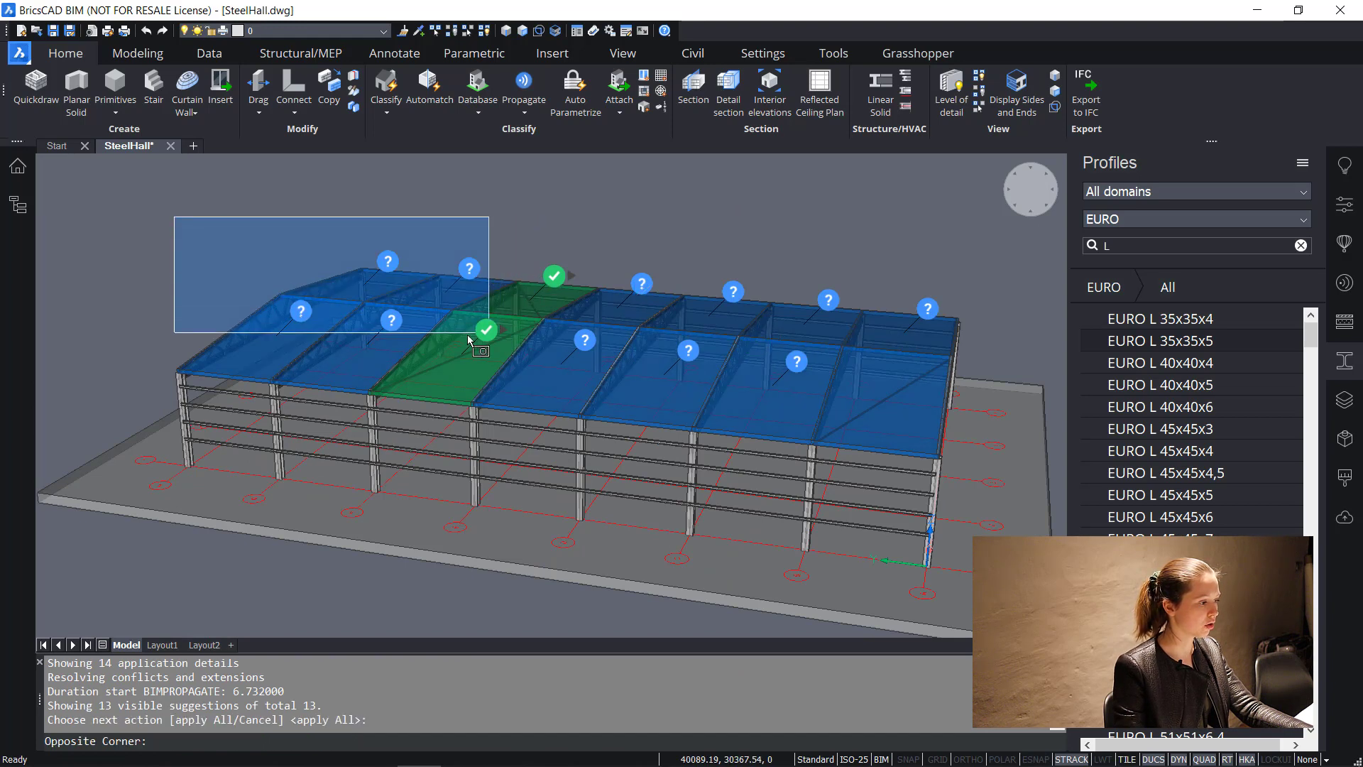
pyautogui.click(497, 317)
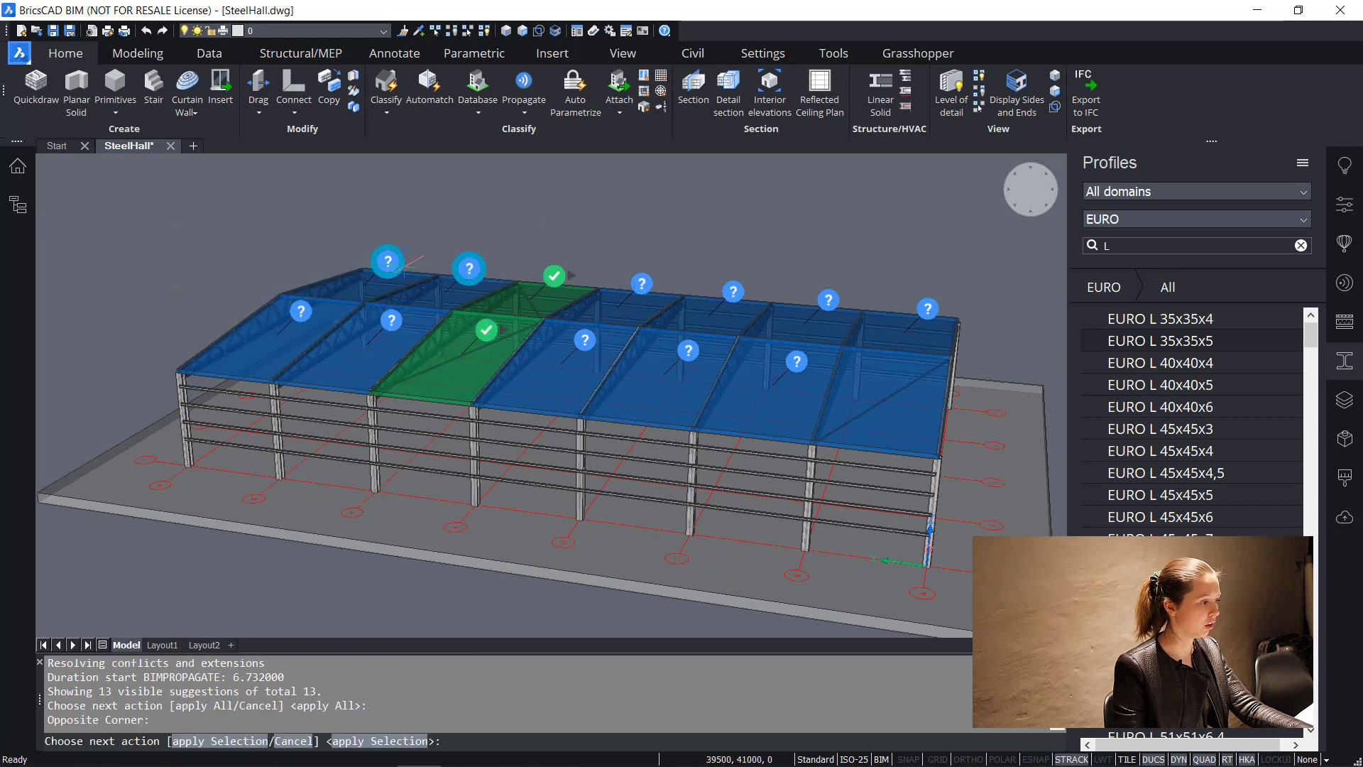
pyautogui.press('Return')
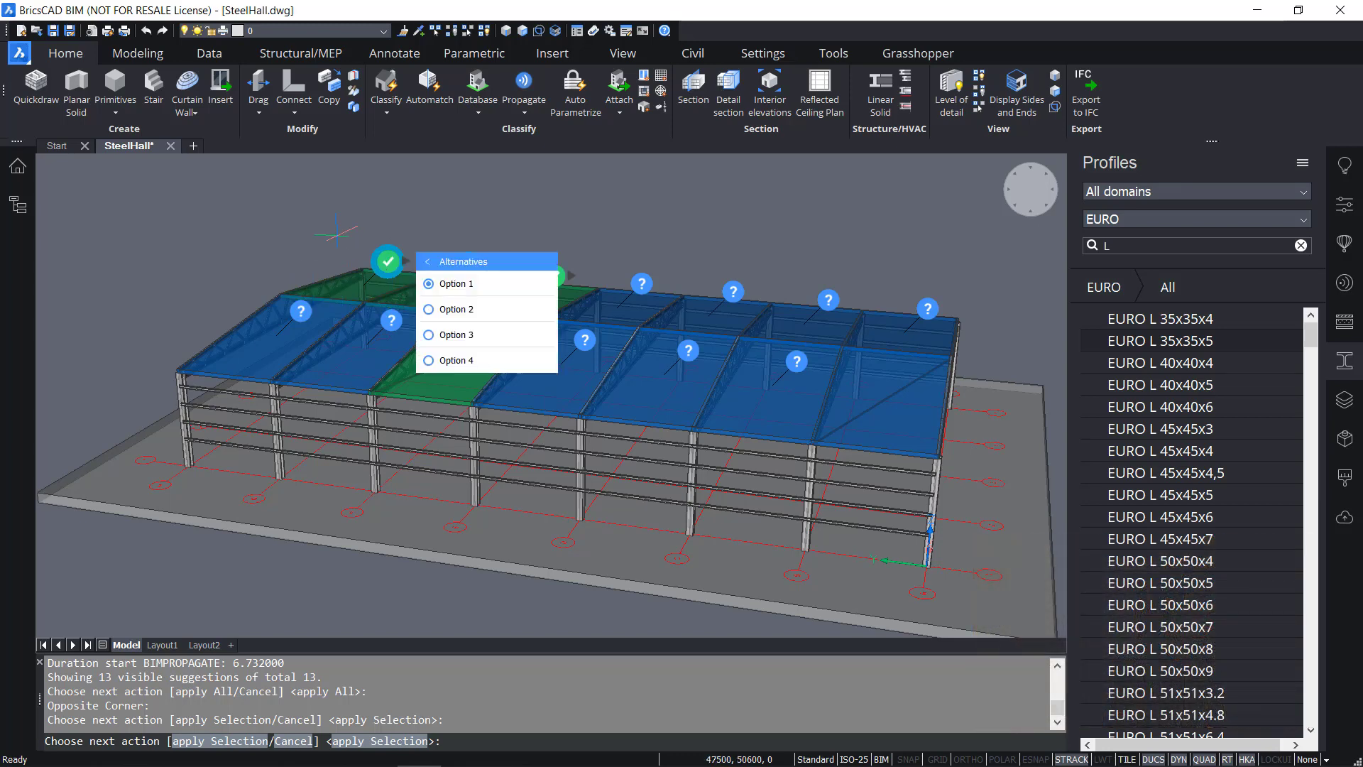
pyautogui.click(337, 235)
pyautogui.click(517, 283)
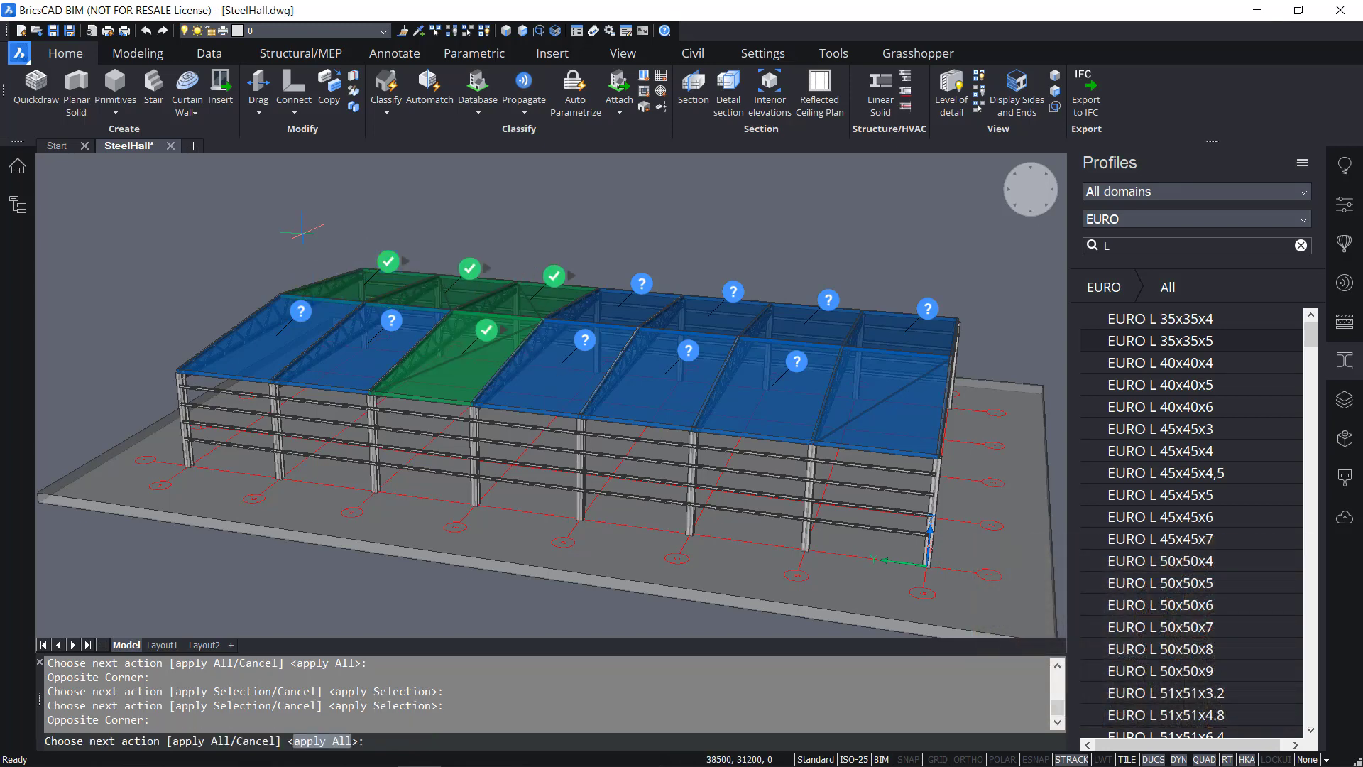
pyautogui.click(297, 317)
pyautogui.click(398, 325)
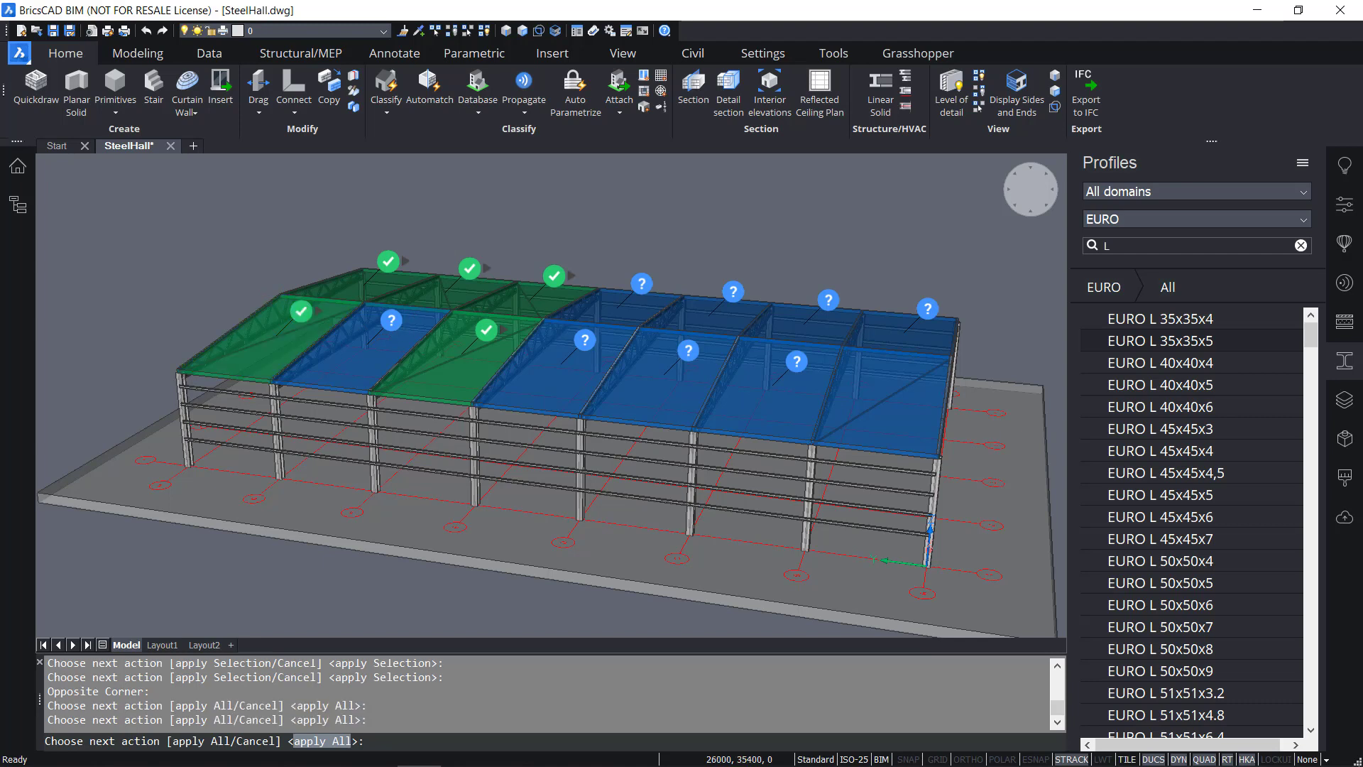
pyautogui.click(588, 344)
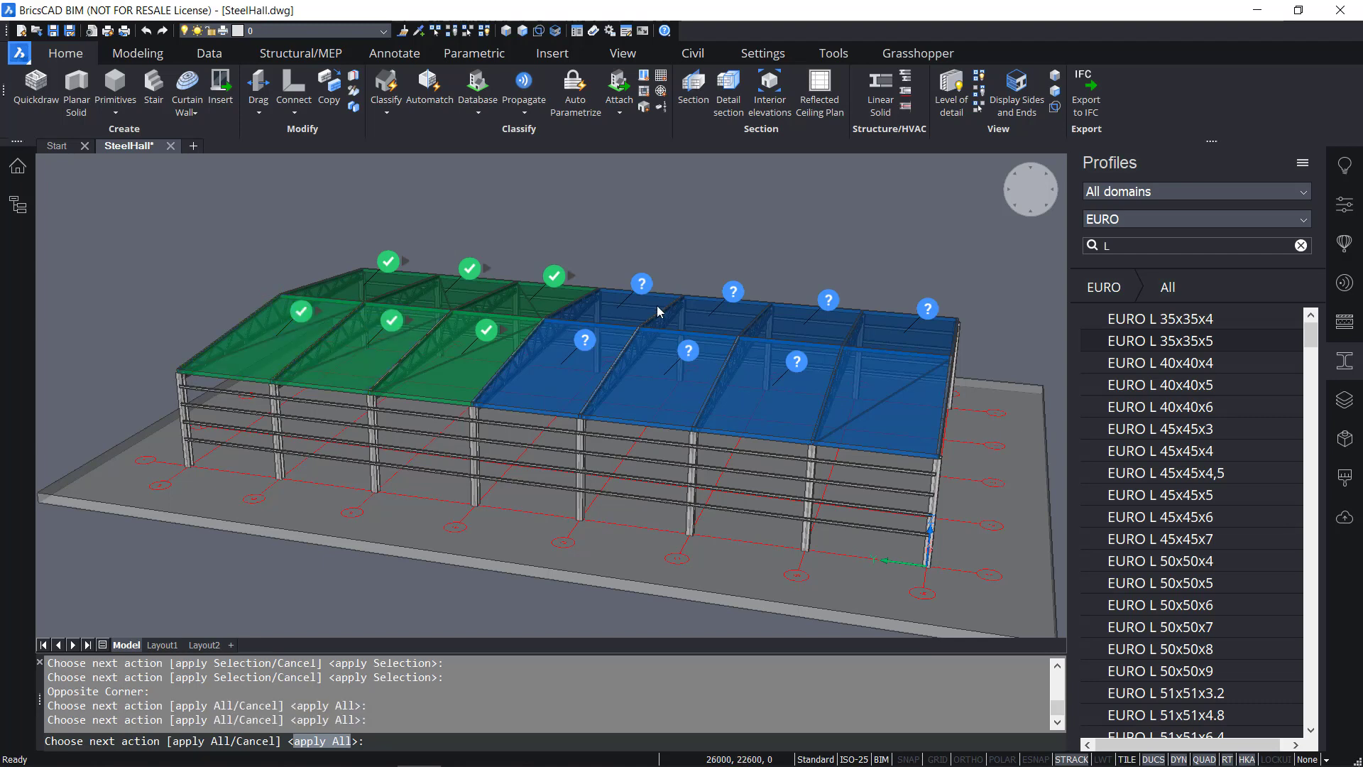
pyautogui.click(730, 293)
pyautogui.click(794, 365)
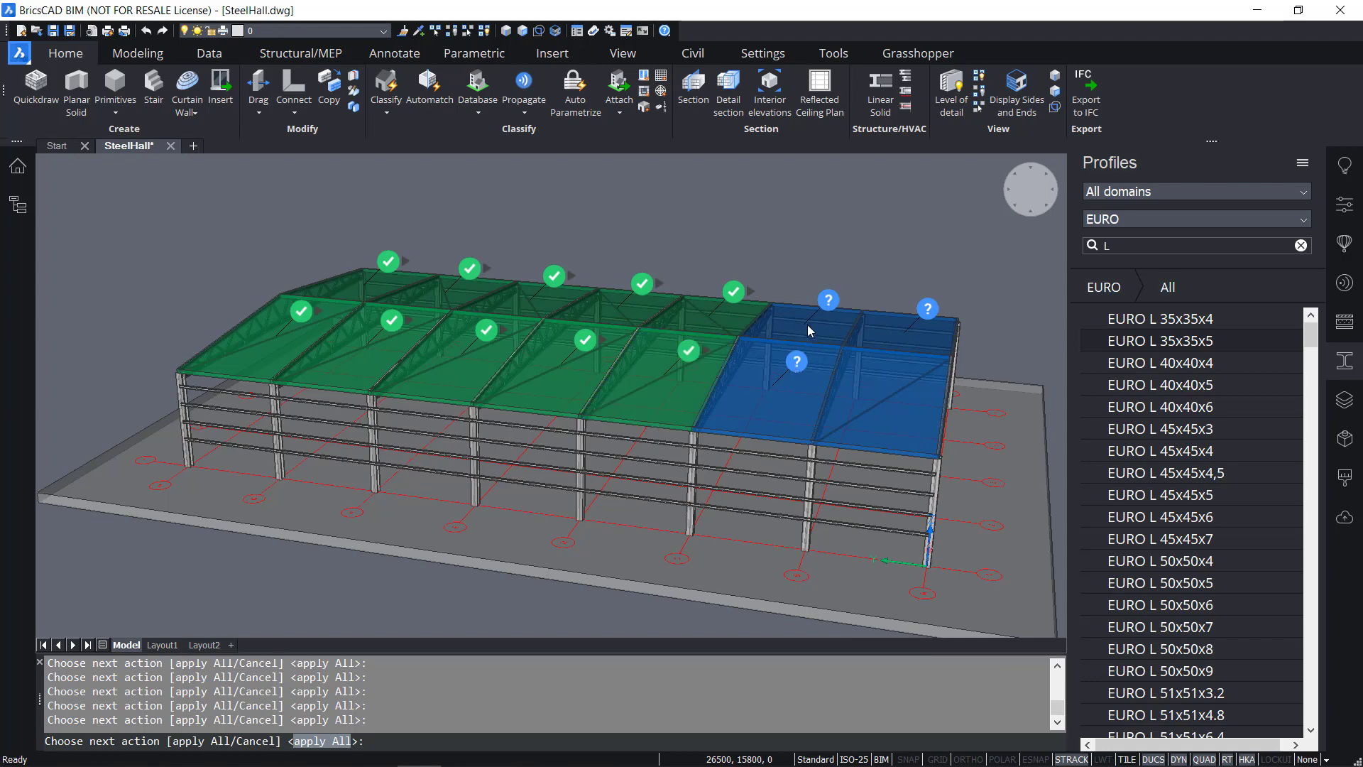
pyautogui.click(928, 311)
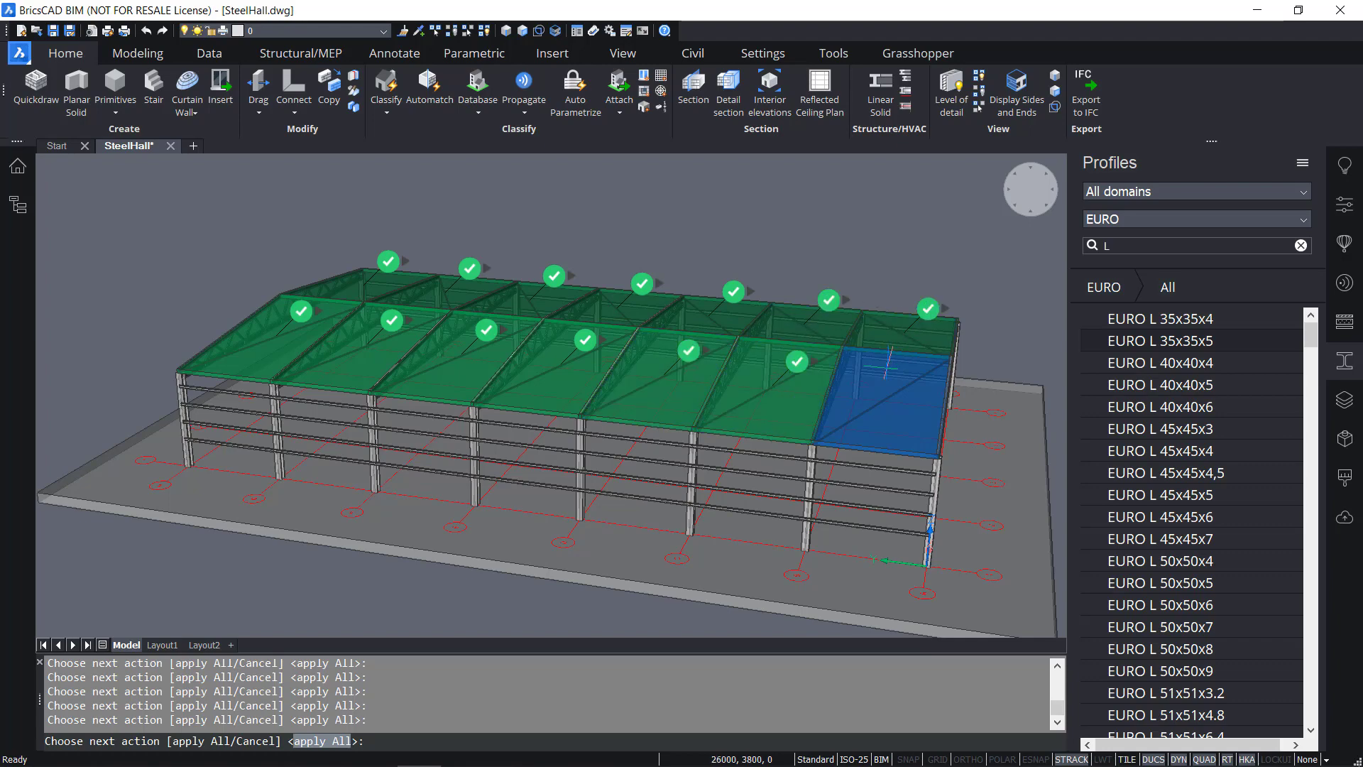
# Choose alternative Option 2 for every other roof bay on both slopes so the diagonals alternate direction, and apply all suggestions
pyautogui.keyDown('shift'); pyautogui.moveTo(620, 330); pyautogui.dragTo(680, 441, button='middle'); pyautogui.keyUp('shift')
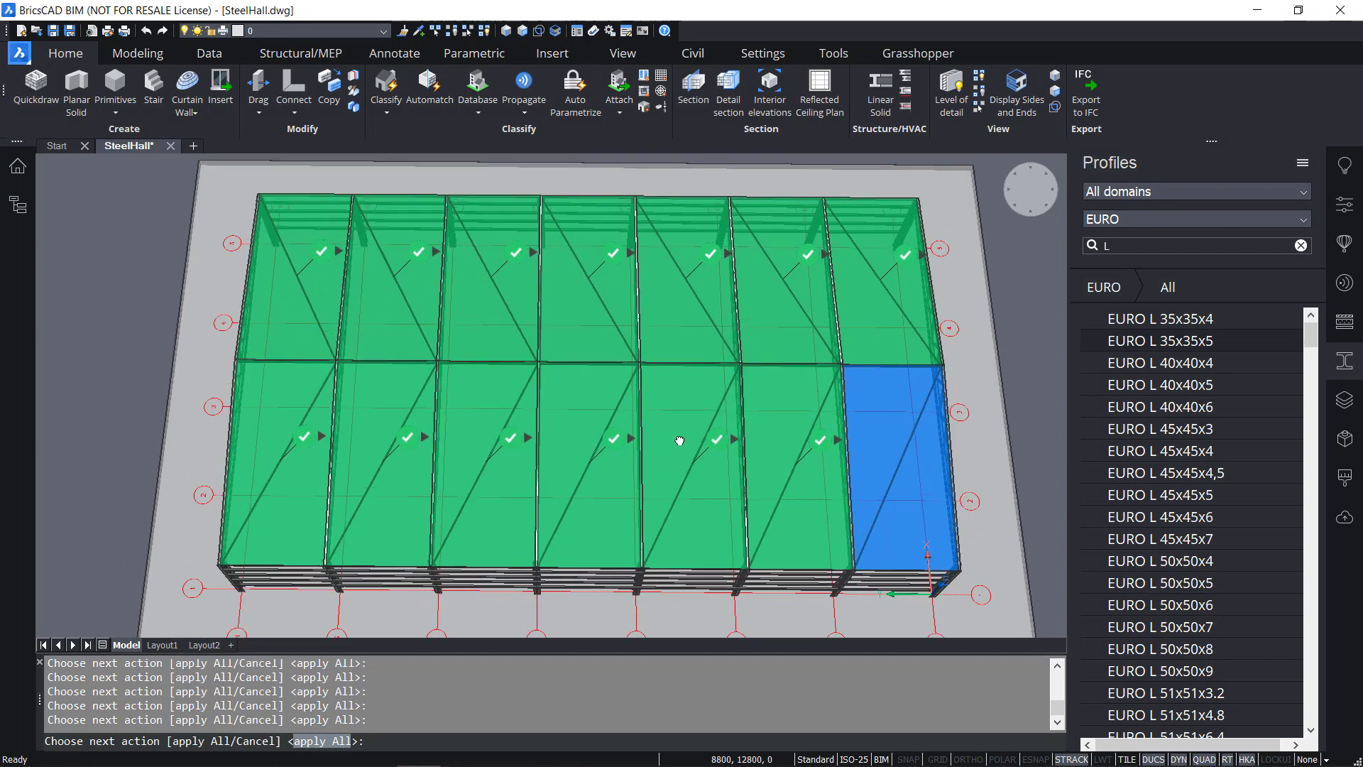
pyautogui.moveTo(825, 445)
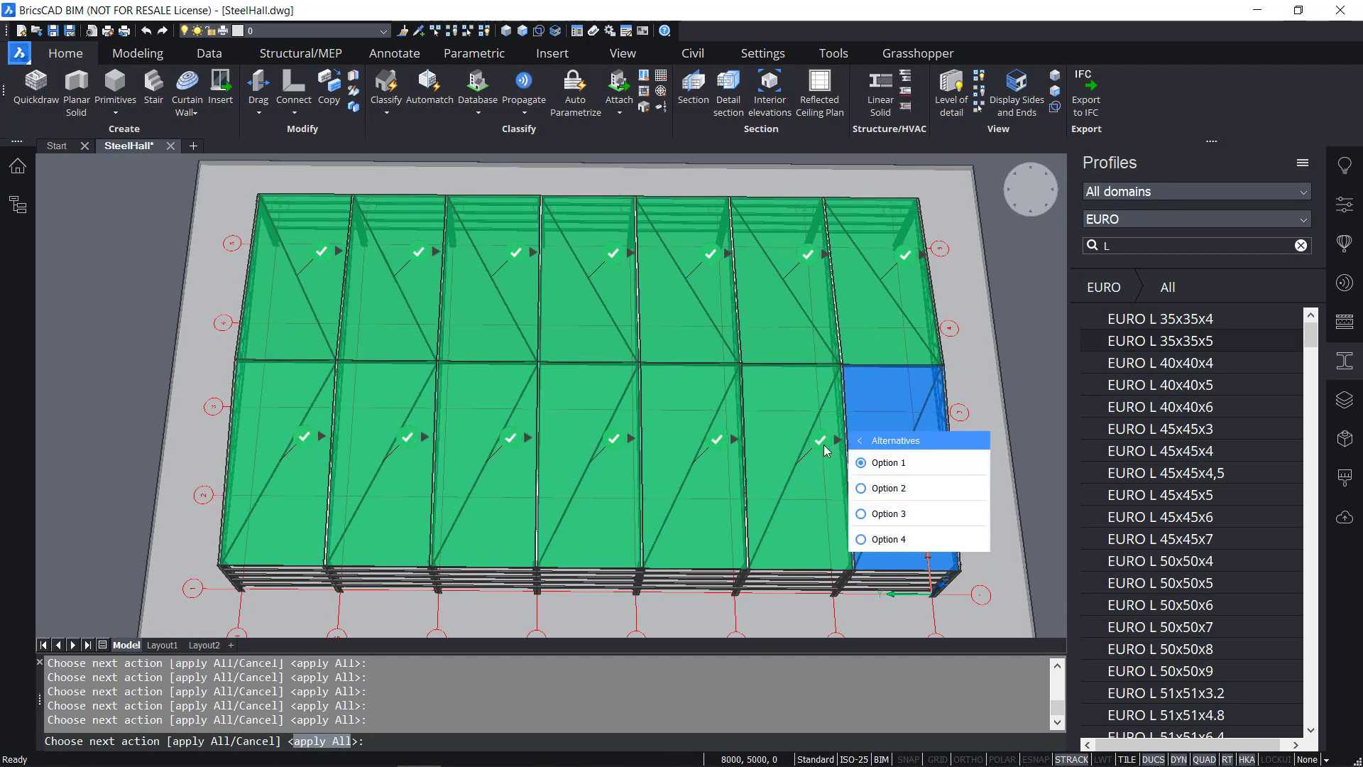
pyautogui.click(858, 492)
pyautogui.moveTo(612, 442)
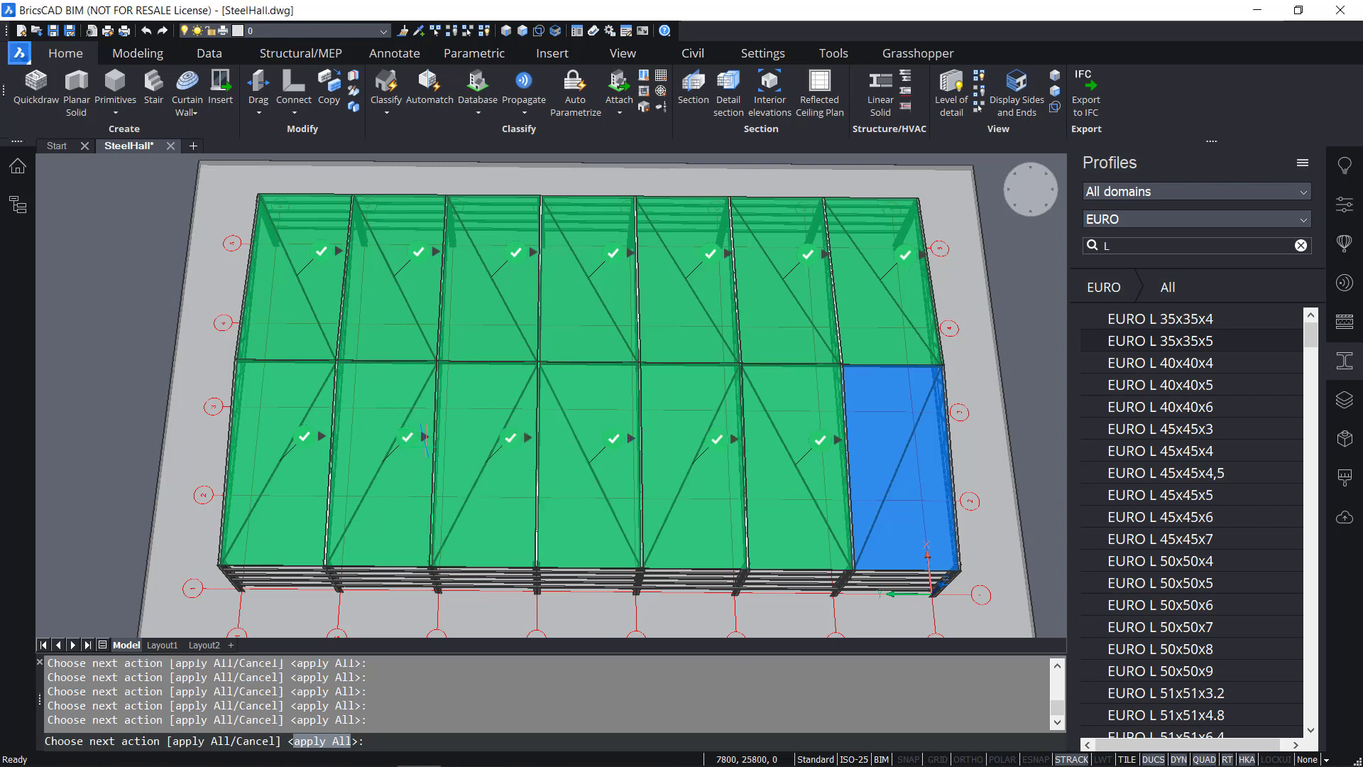
pyautogui.moveTo(412, 437)
pyautogui.moveTo(425, 252)
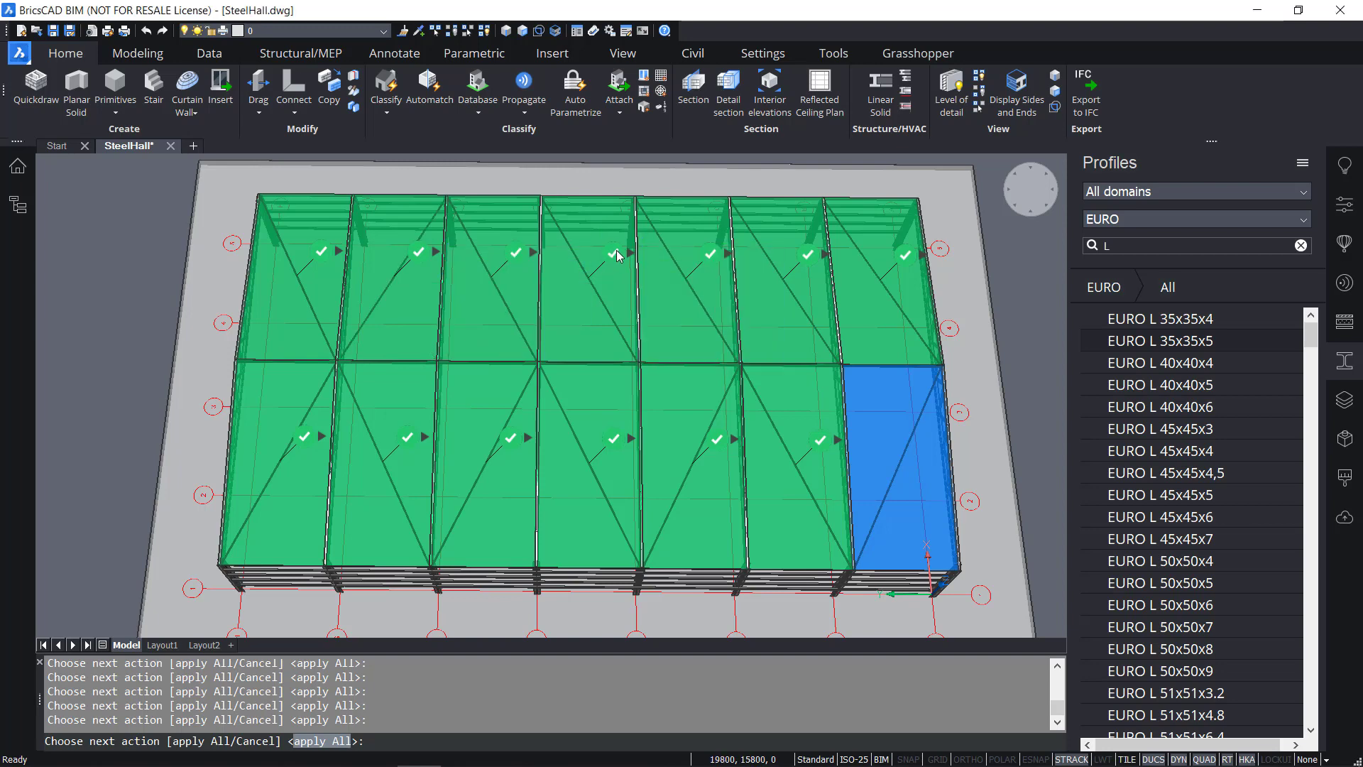
pyautogui.moveTo(613, 254)
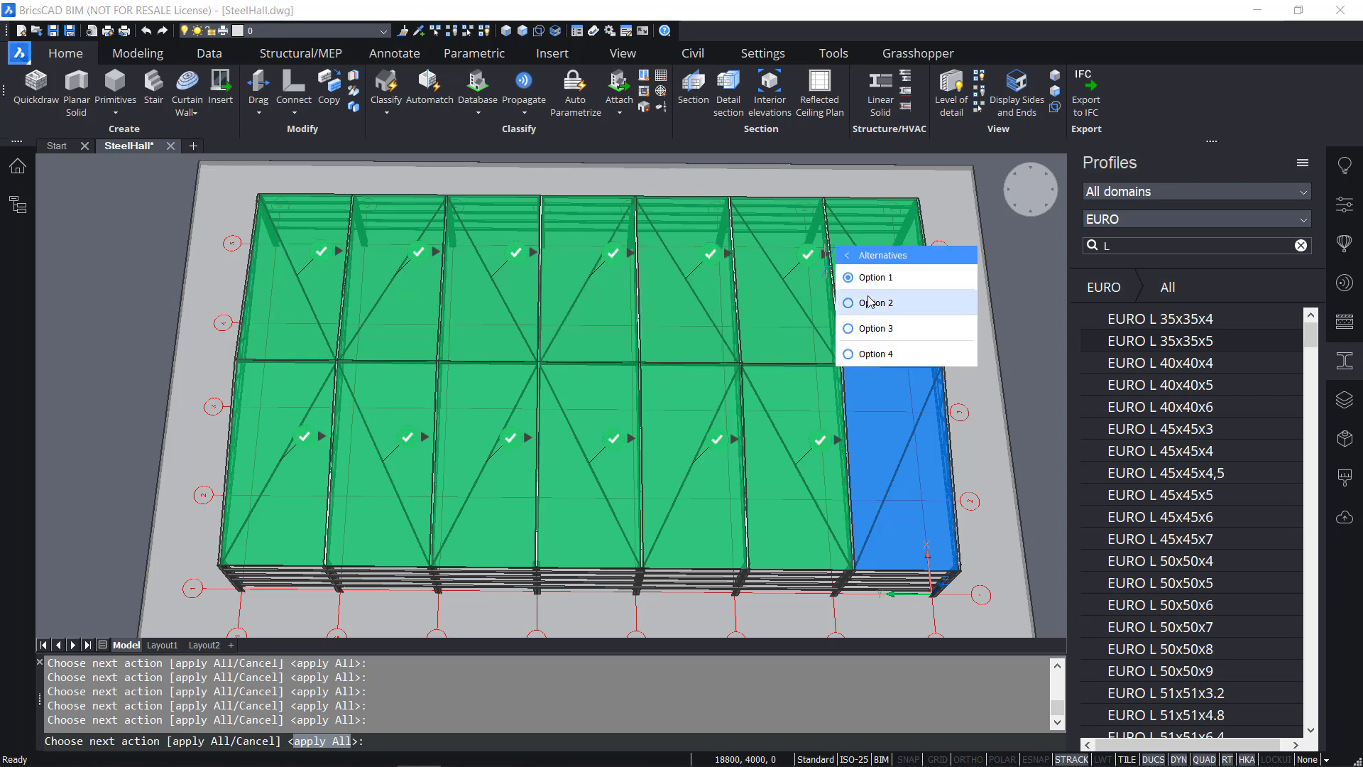
pyautogui.scroll(-2, 792, 338)
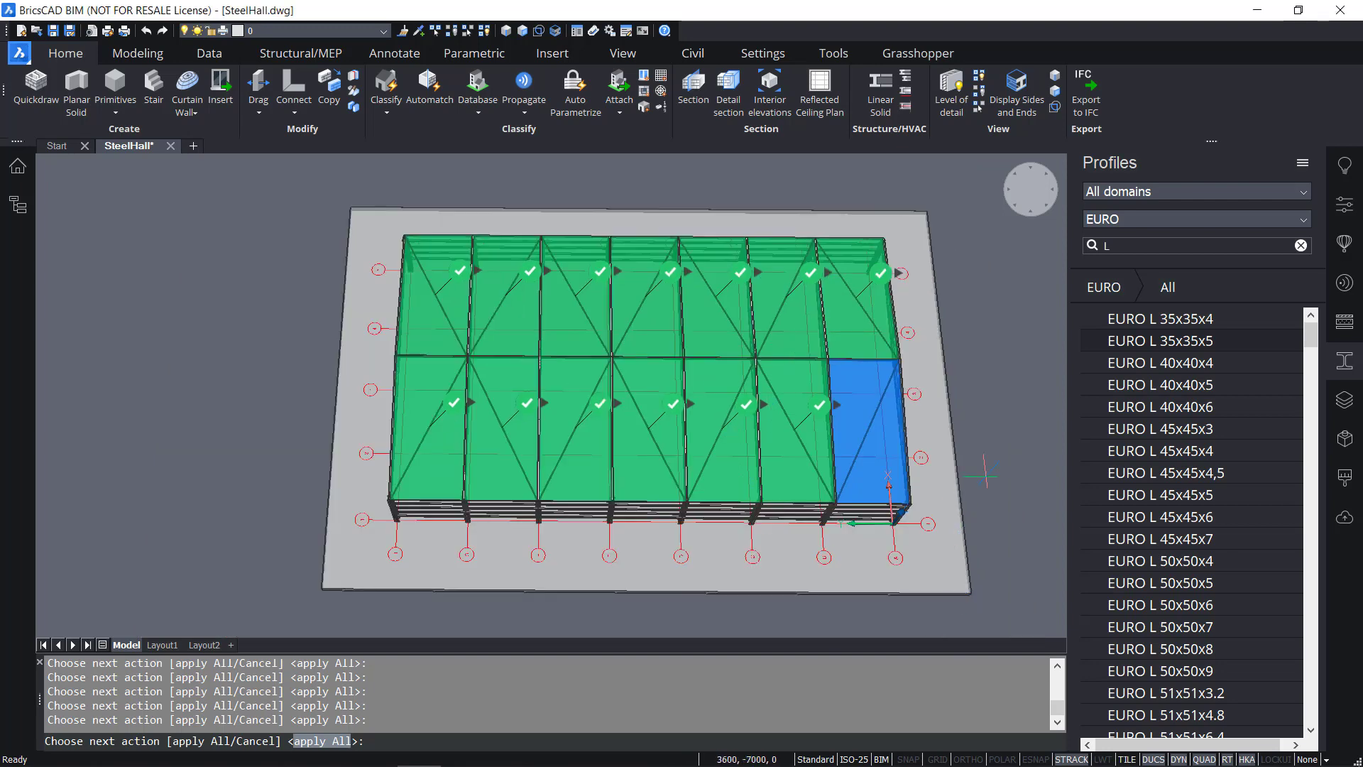
pyautogui.press('Return')
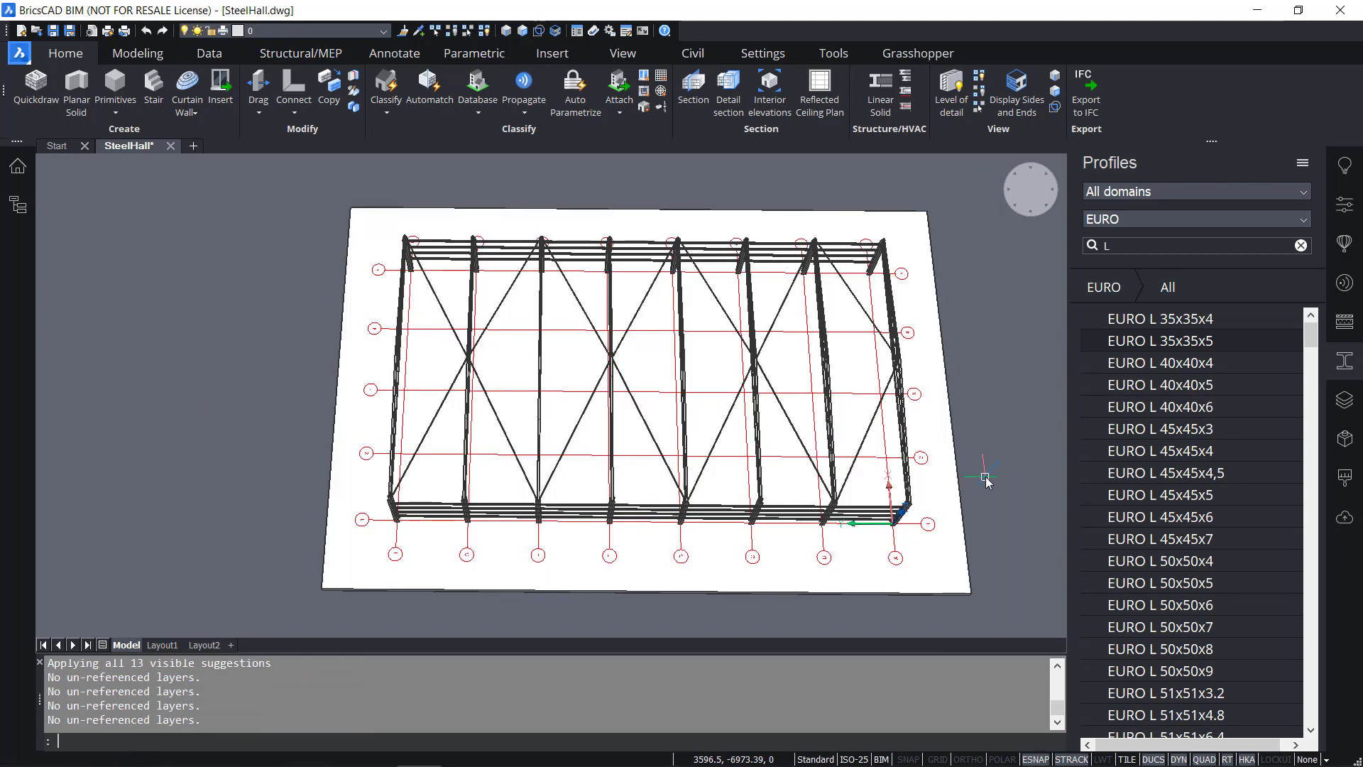
# Save the steel hall drawing with its propagated roof bracing
pyautogui.keyDown('shift'); pyautogui.moveTo(920, 460); pyautogui.dragTo(563, 360, button='middle'); pyautogui.keyUp('shift')
pyautogui.scroll(2, 603, 366)
pyautogui.moveTo(601, 453); pyautogui.dragTo(599, 432, button='middle')
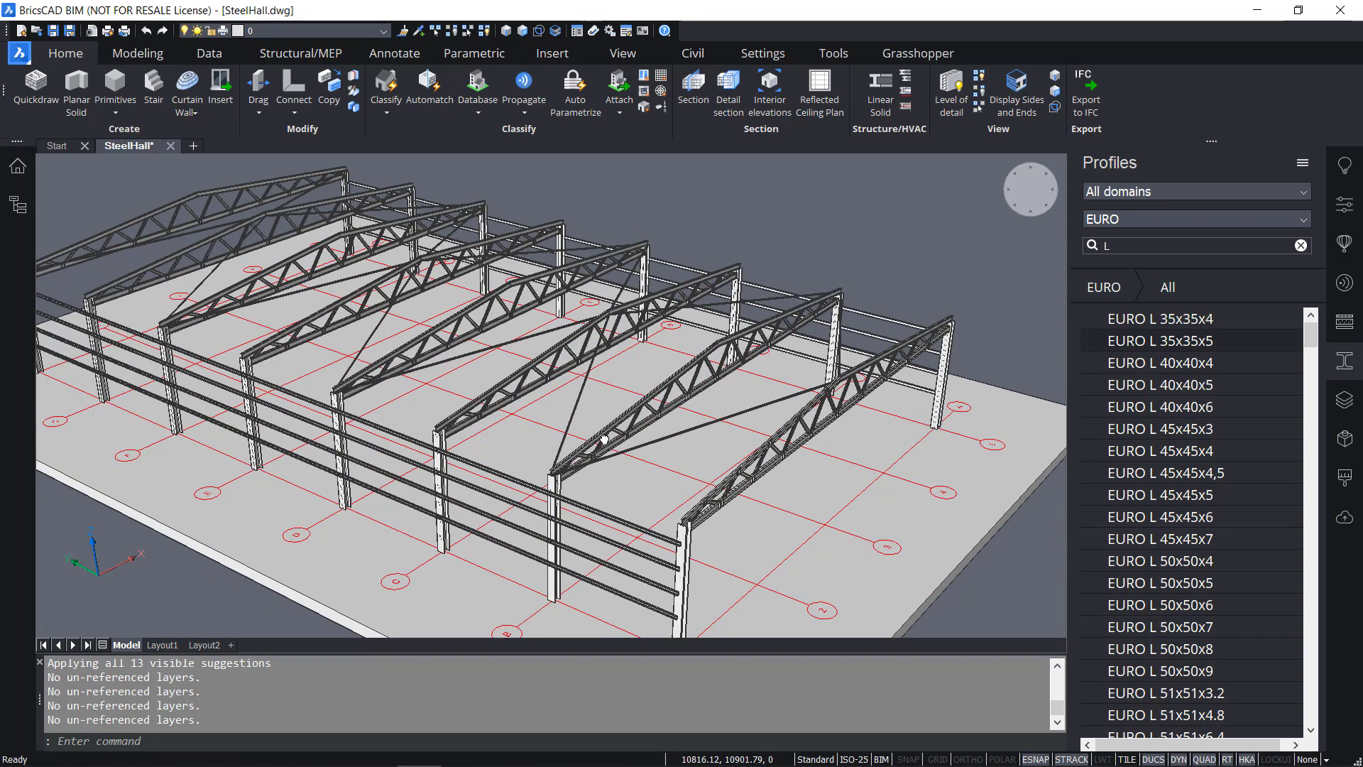
pyautogui.hotkey('ctrl', 's')
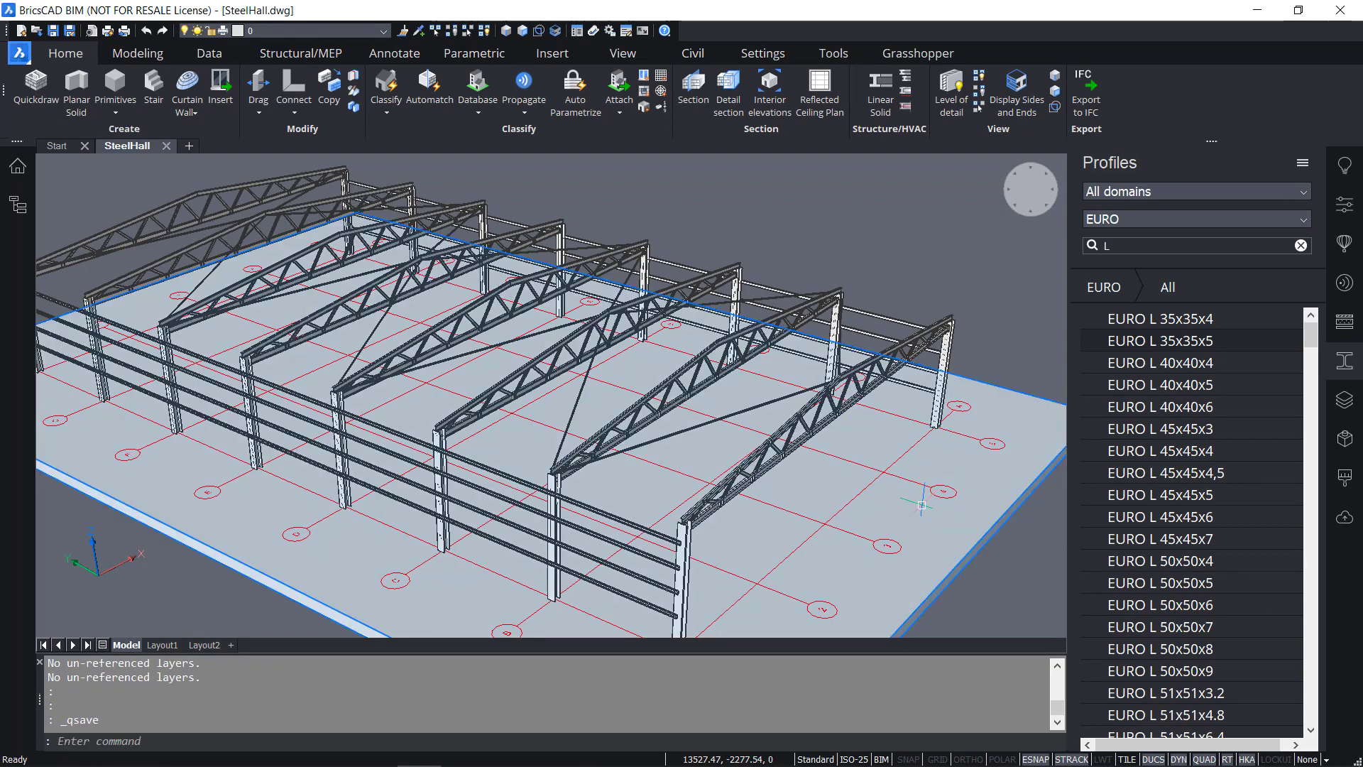
# Filter the EURO profiles by HEA and start a new linear solid with the EURO HEA 300 profile
pyautogui.scroll(-3, 869, 577)
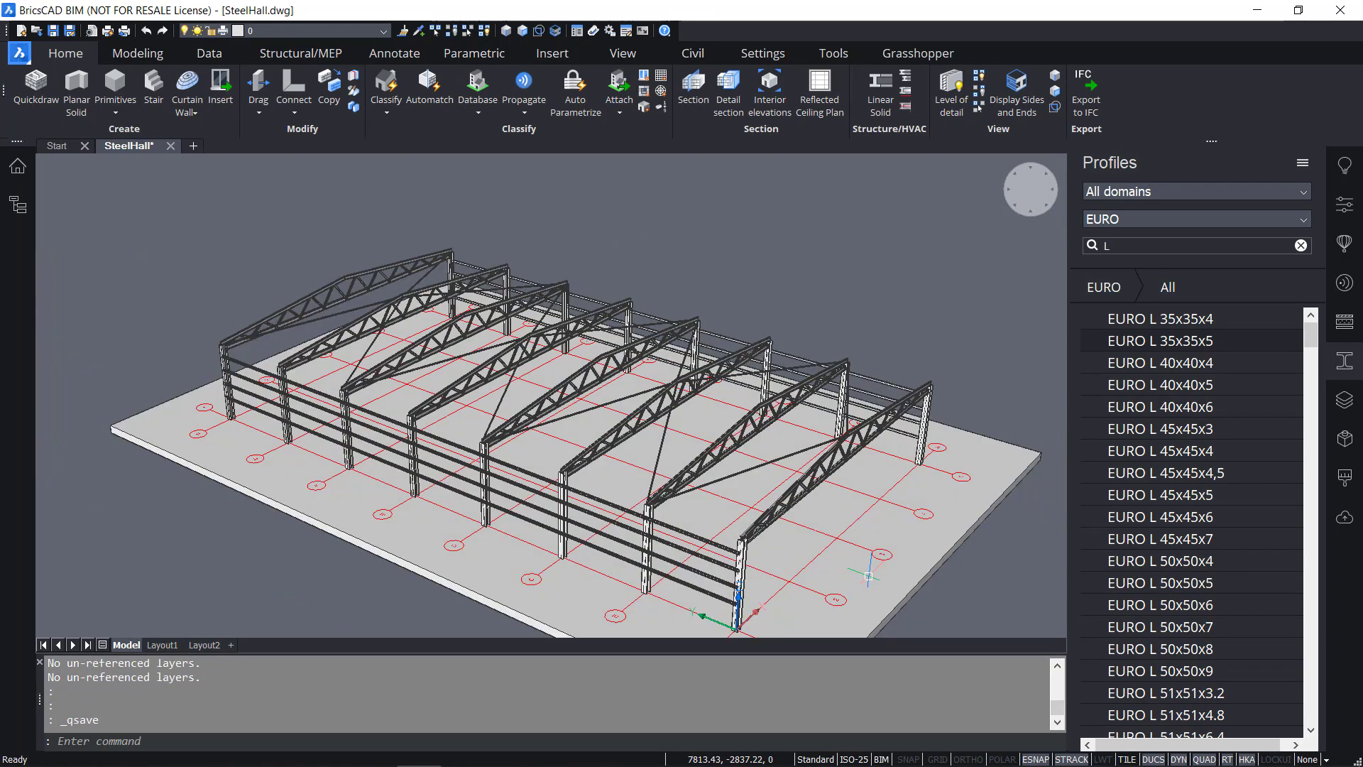
pyautogui.keyDown('shift'); pyautogui.moveTo(831, 600); pyautogui.dragTo(733, 544, button='middle'); pyautogui.keyUp('shift')
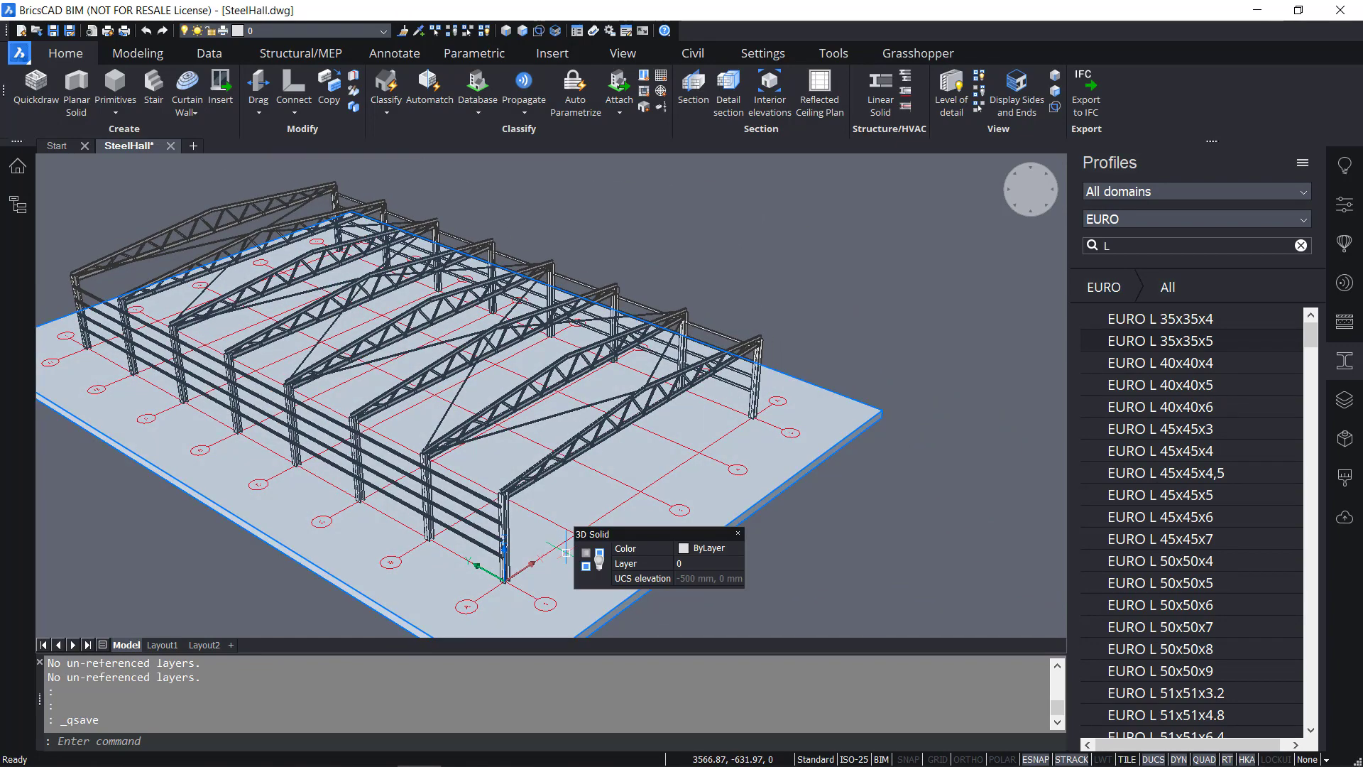
pyautogui.scroll(2, 565, 544)
pyautogui.scroll(4, 568, 550)
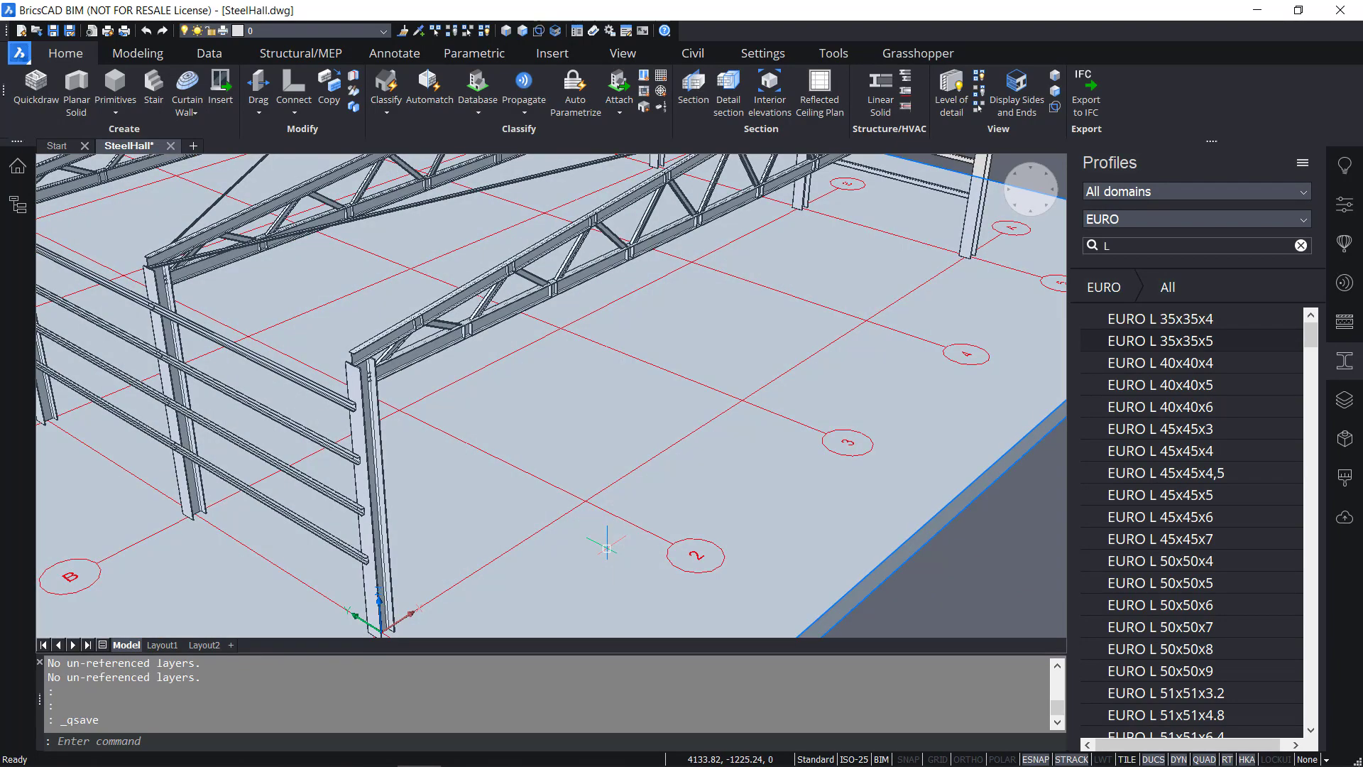
pyautogui.scroll(2, 610, 529)
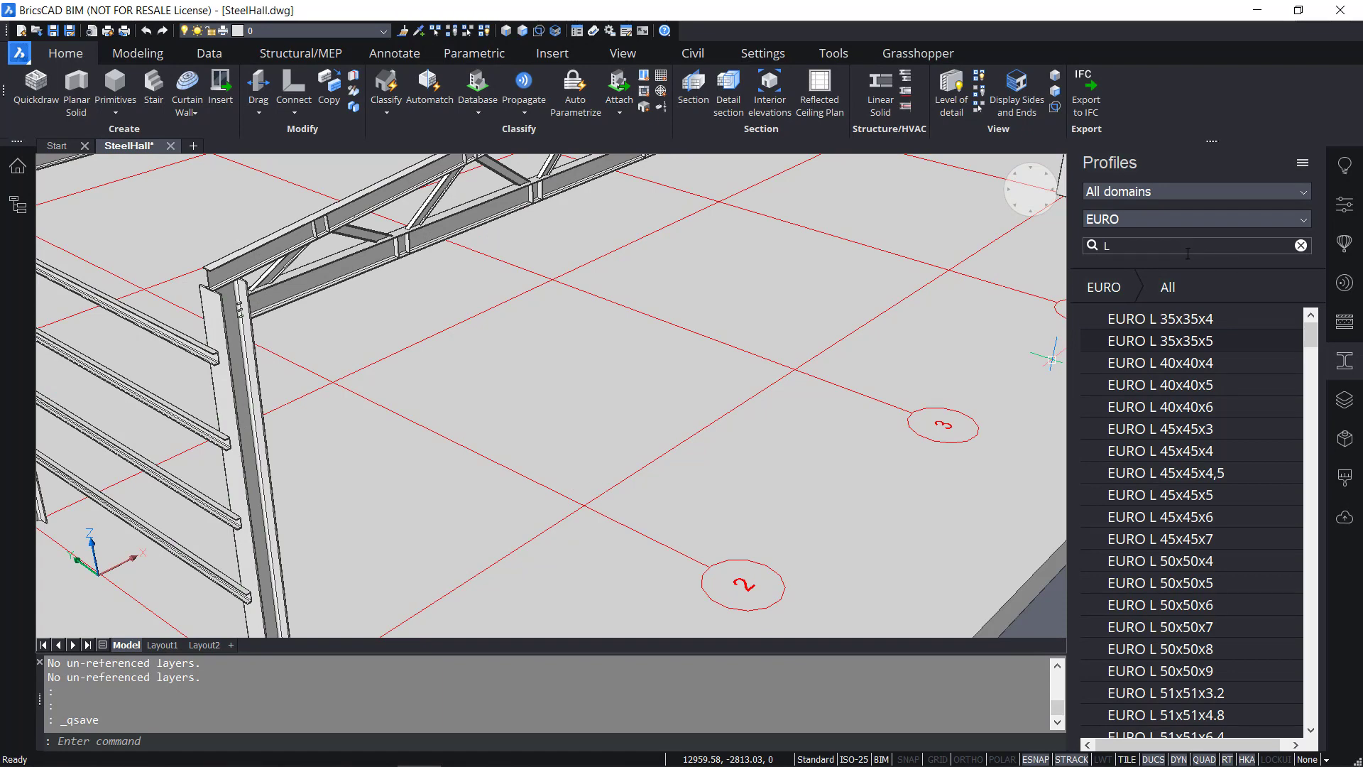
pyautogui.write('HEA')
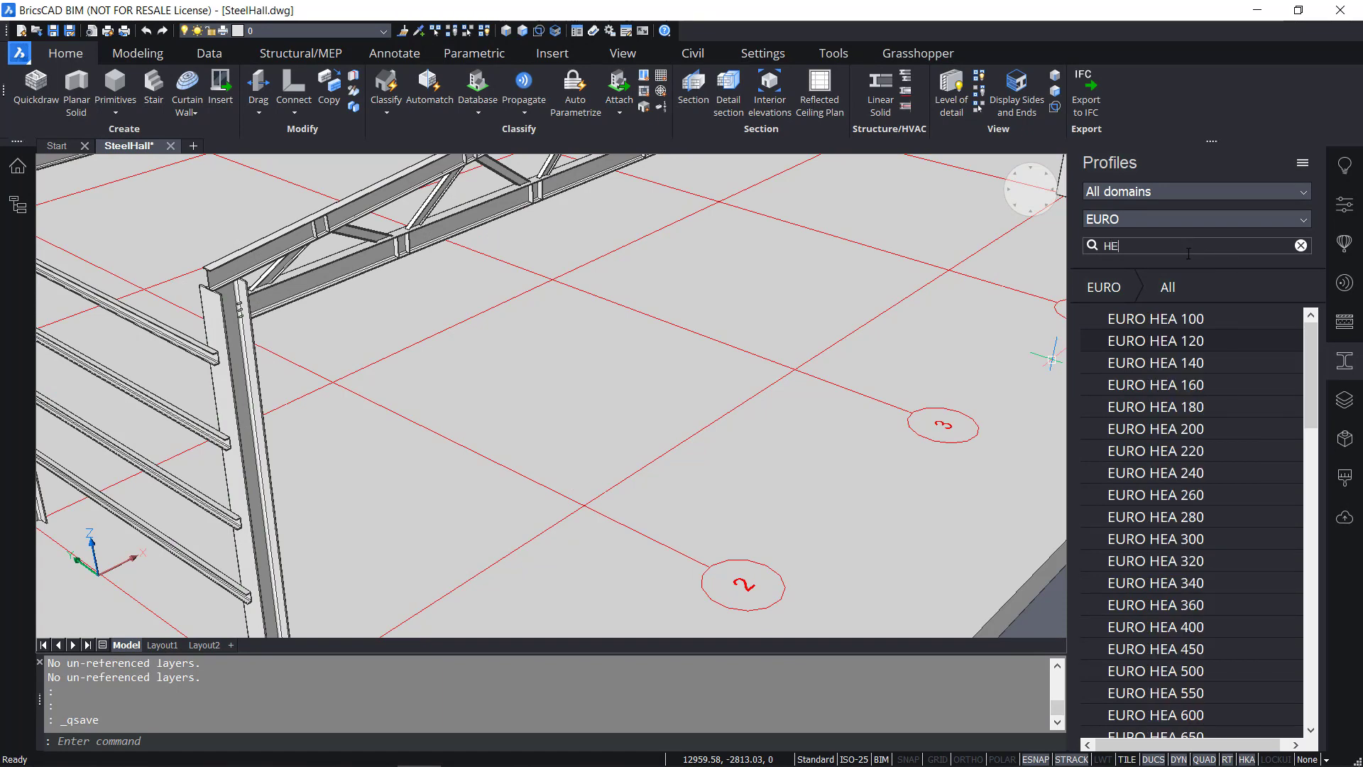
pyautogui.click(1230, 548)
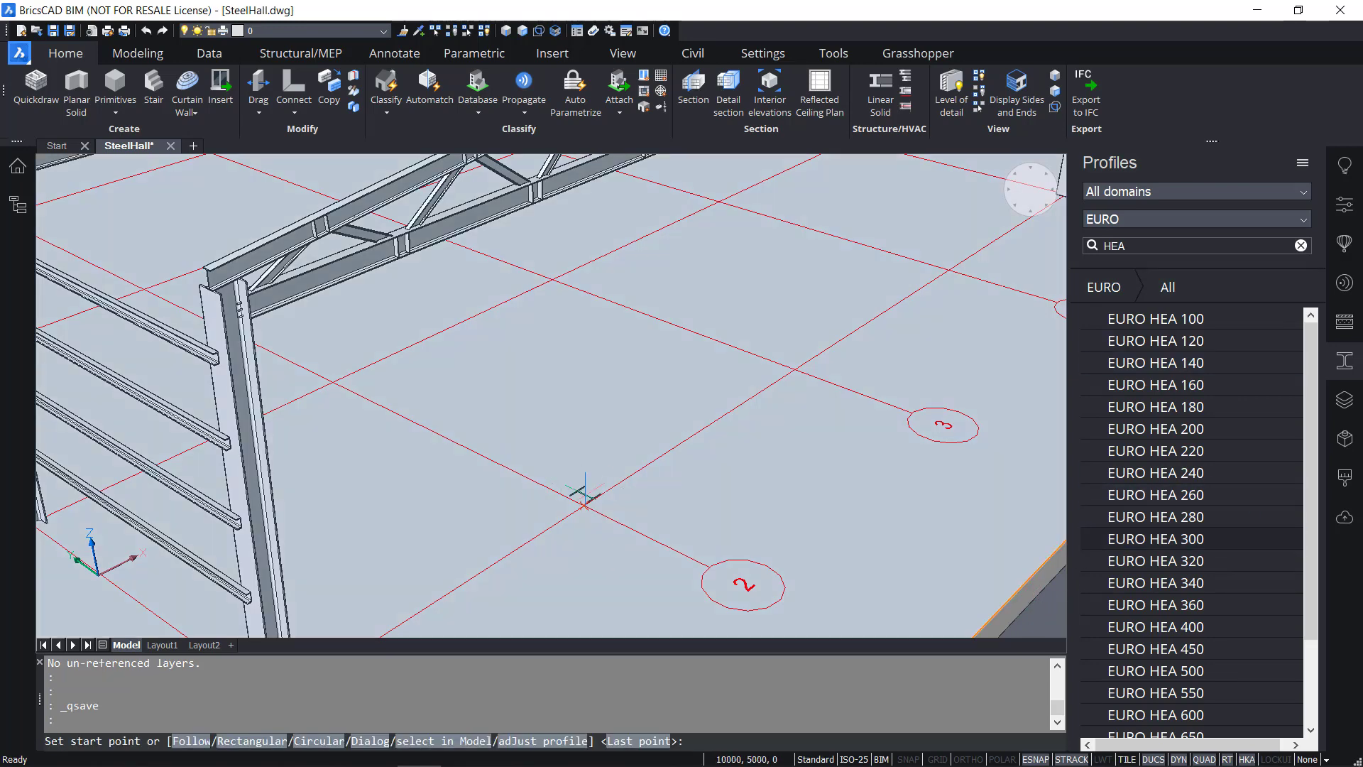
# Place the vertical HEA 300 column at the intersection of gridline 2 and the end truss's gridline, with a height of 4480 mm
pyautogui.click(584, 506)
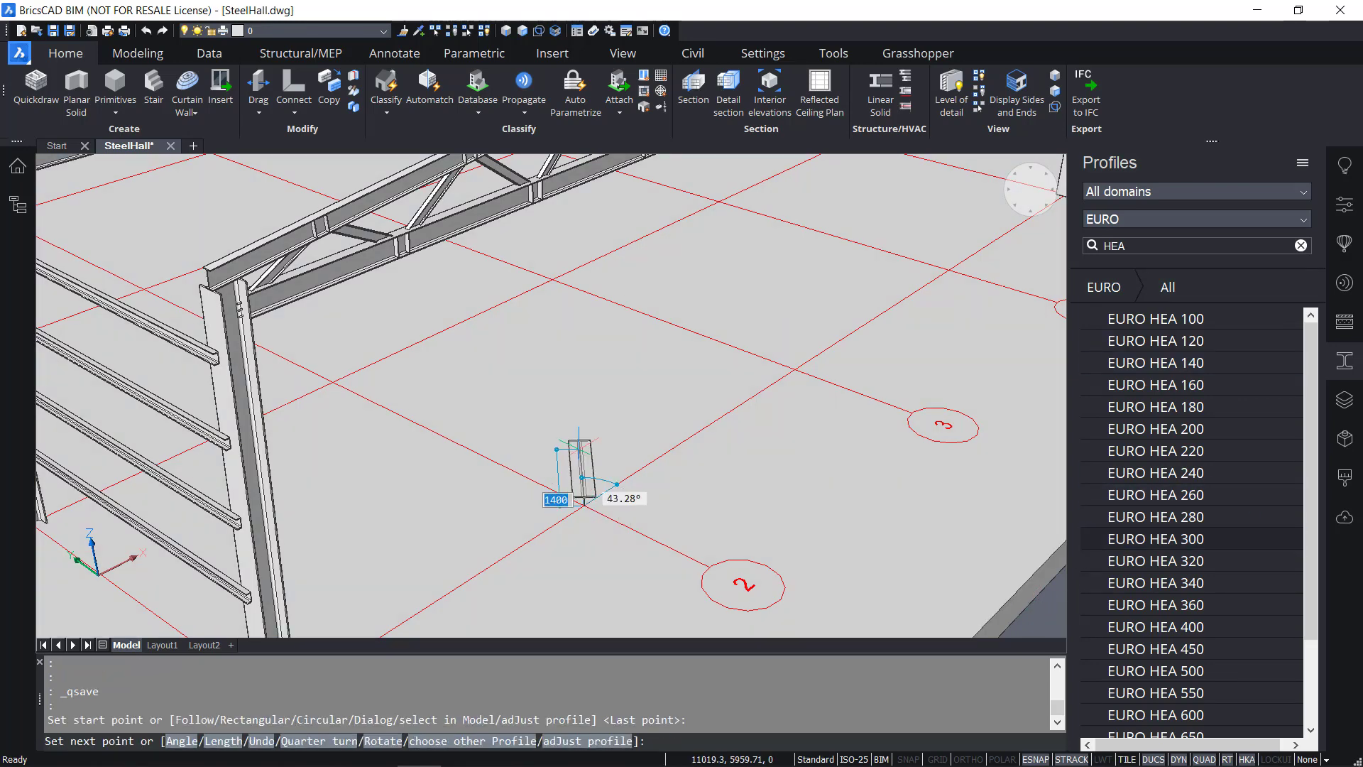
pyautogui.scroll(-3, 584, 334)
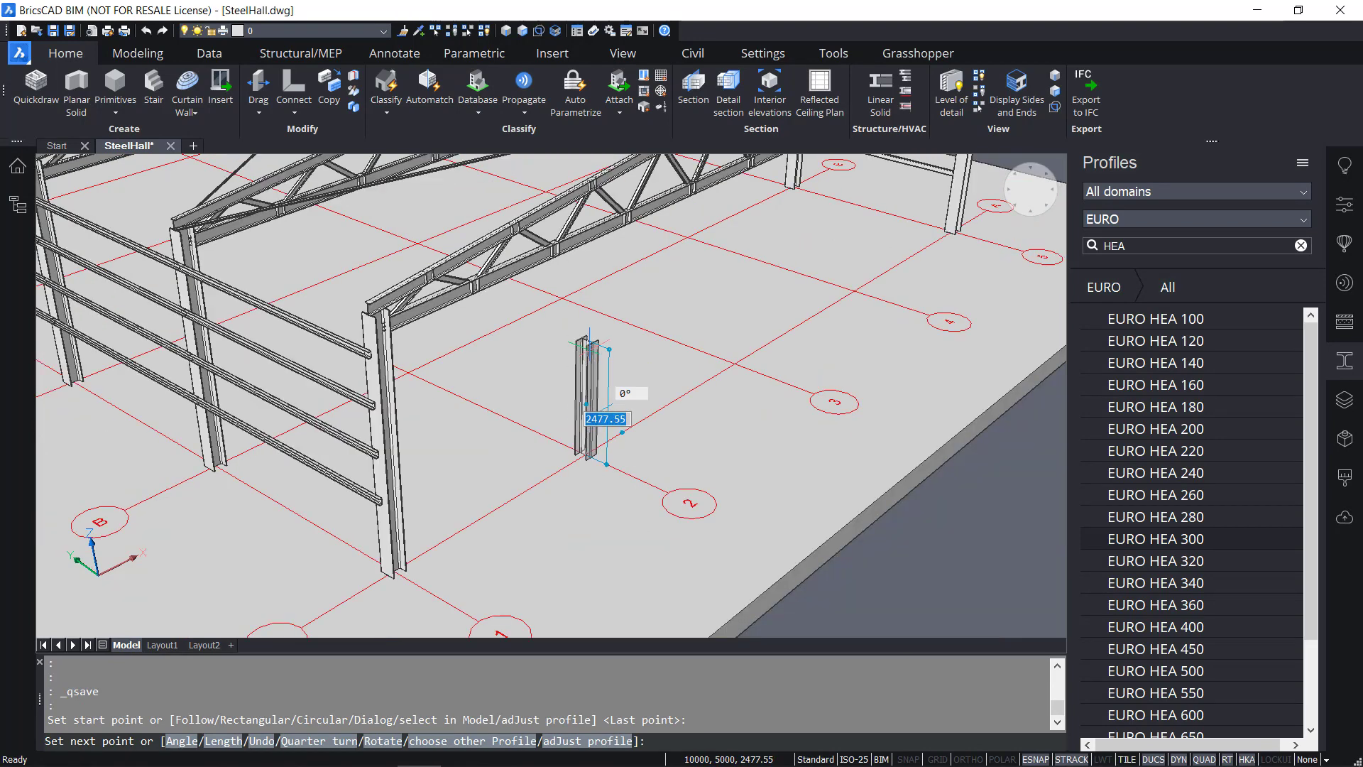
pyautogui.scroll(2, 589, 344)
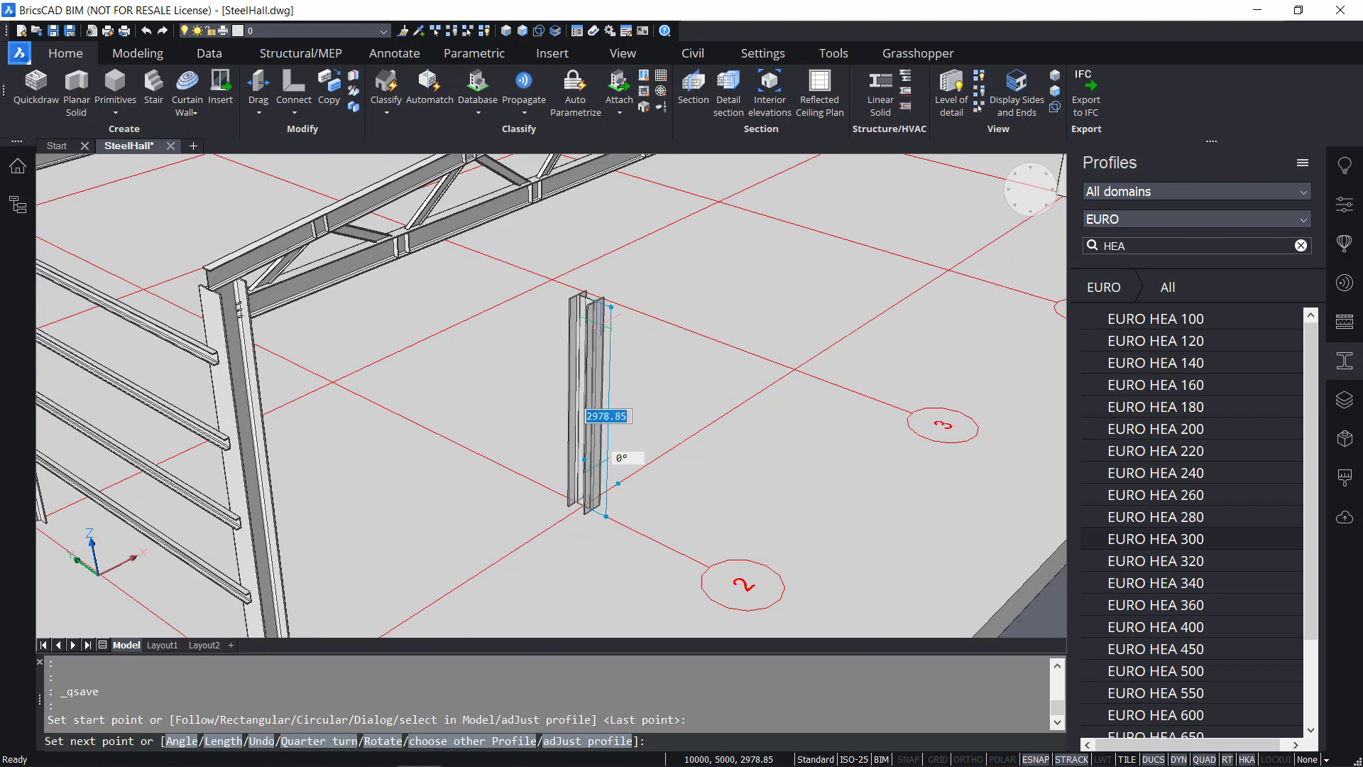
pyautogui.write('4480')
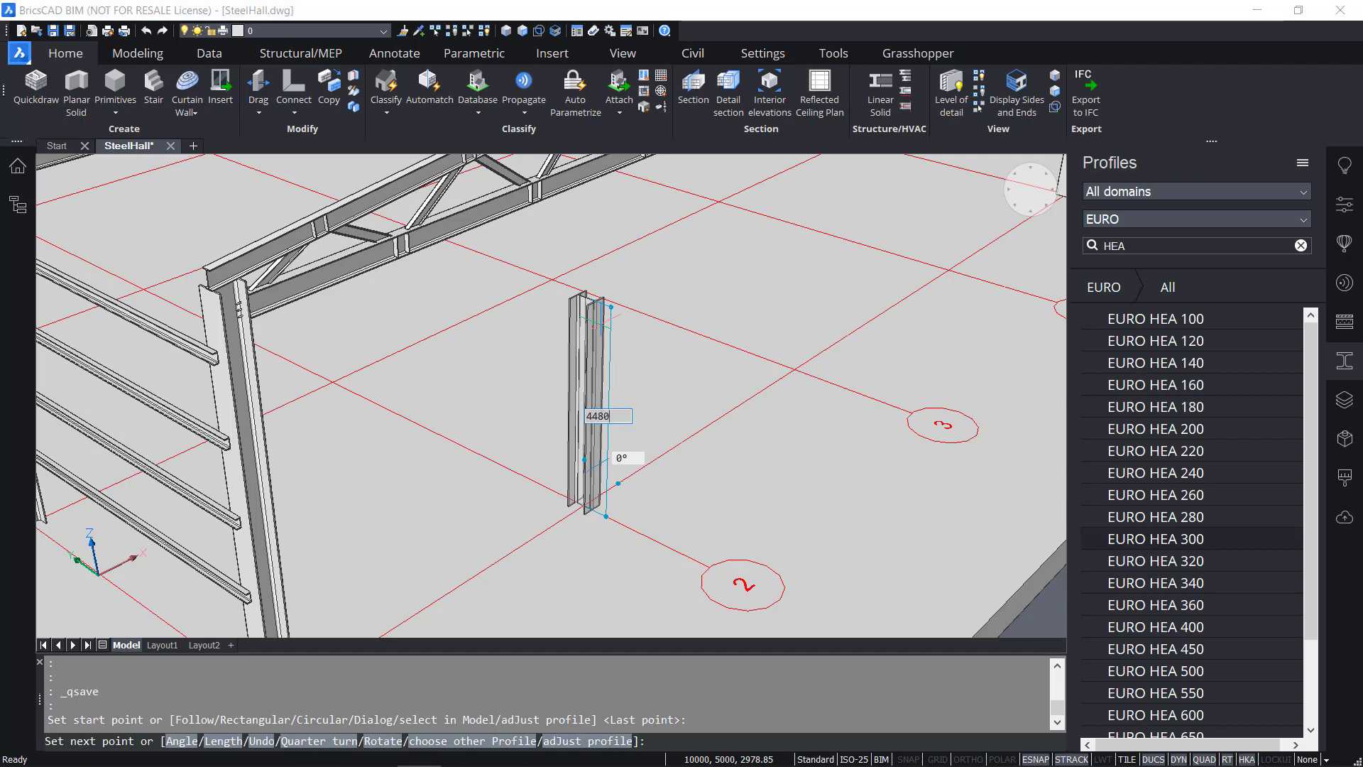
pyautogui.press('Return')
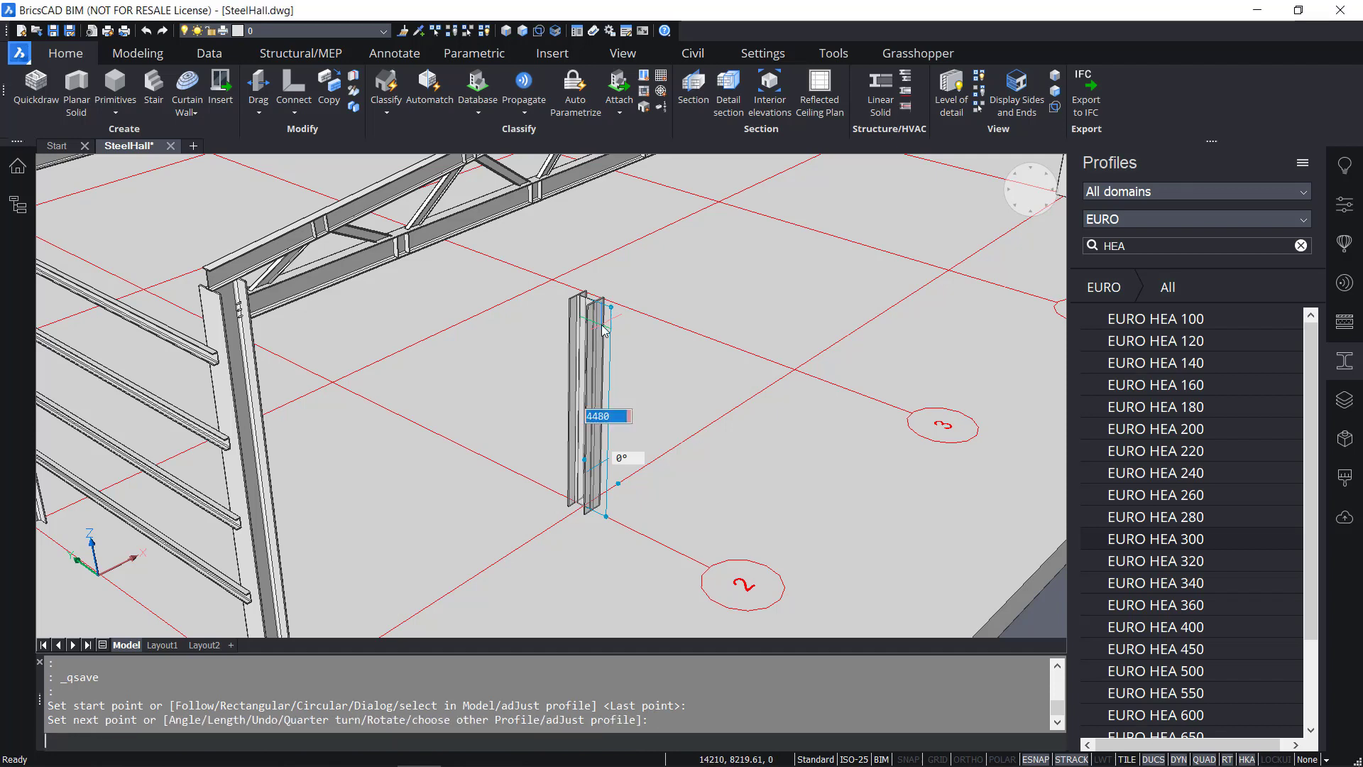
pyautogui.press('Escape')
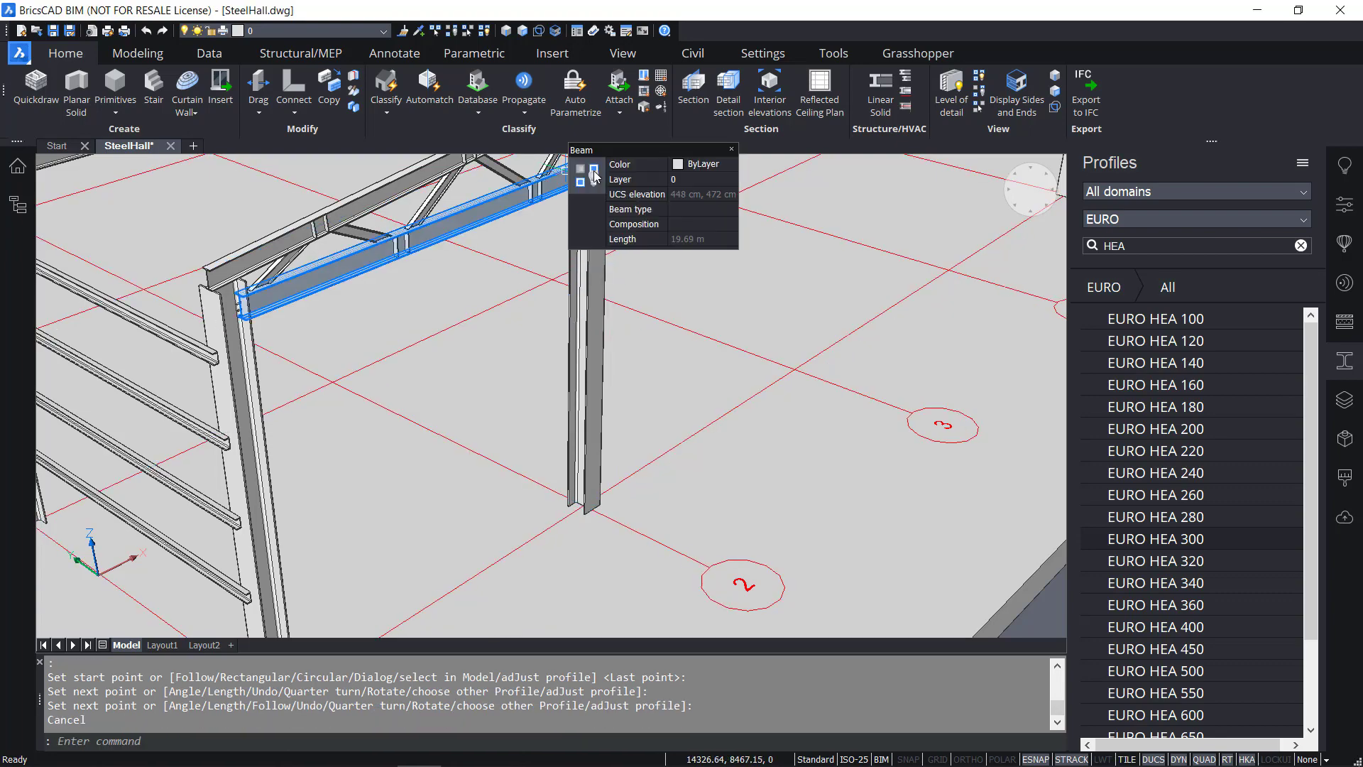
pyautogui.scroll(5, 578, 173)
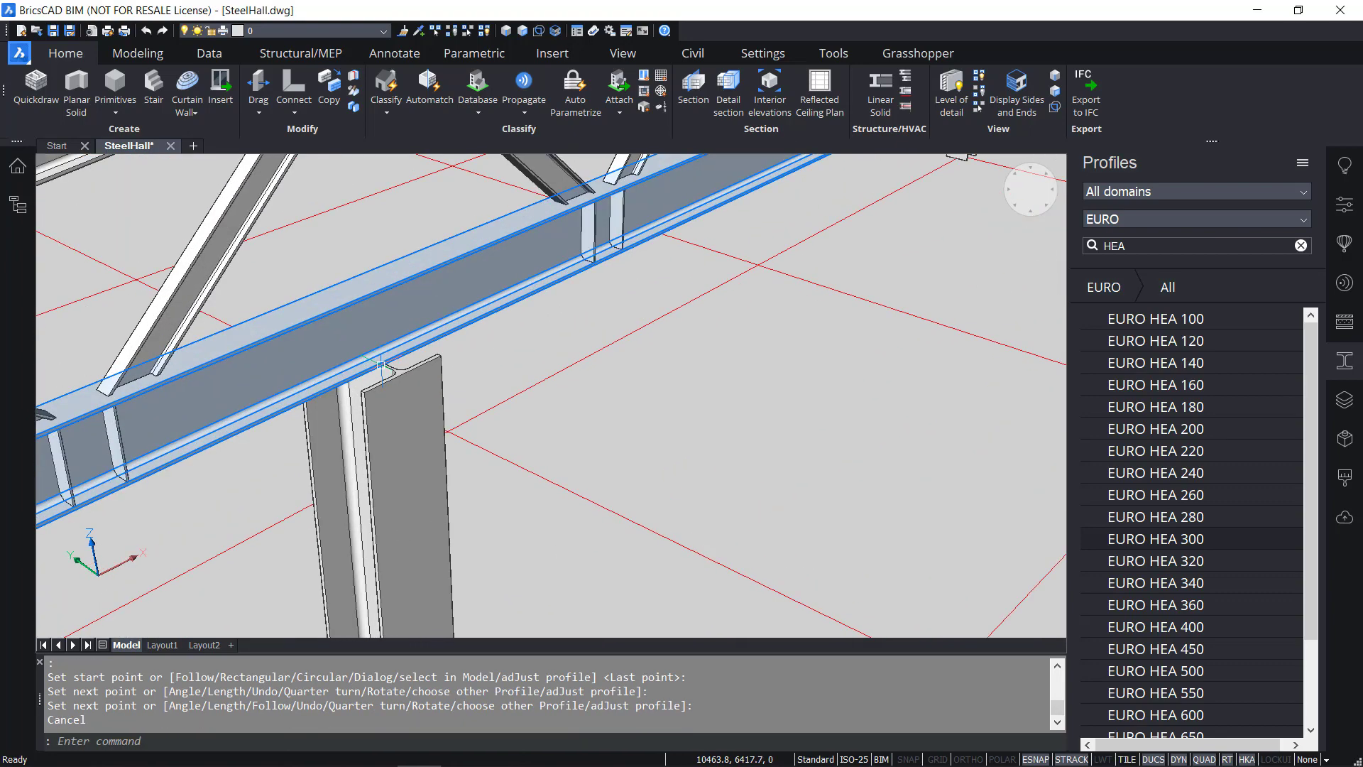
pyautogui.scroll(-5, 411, 340)
pyautogui.scroll(2, 478, 387)
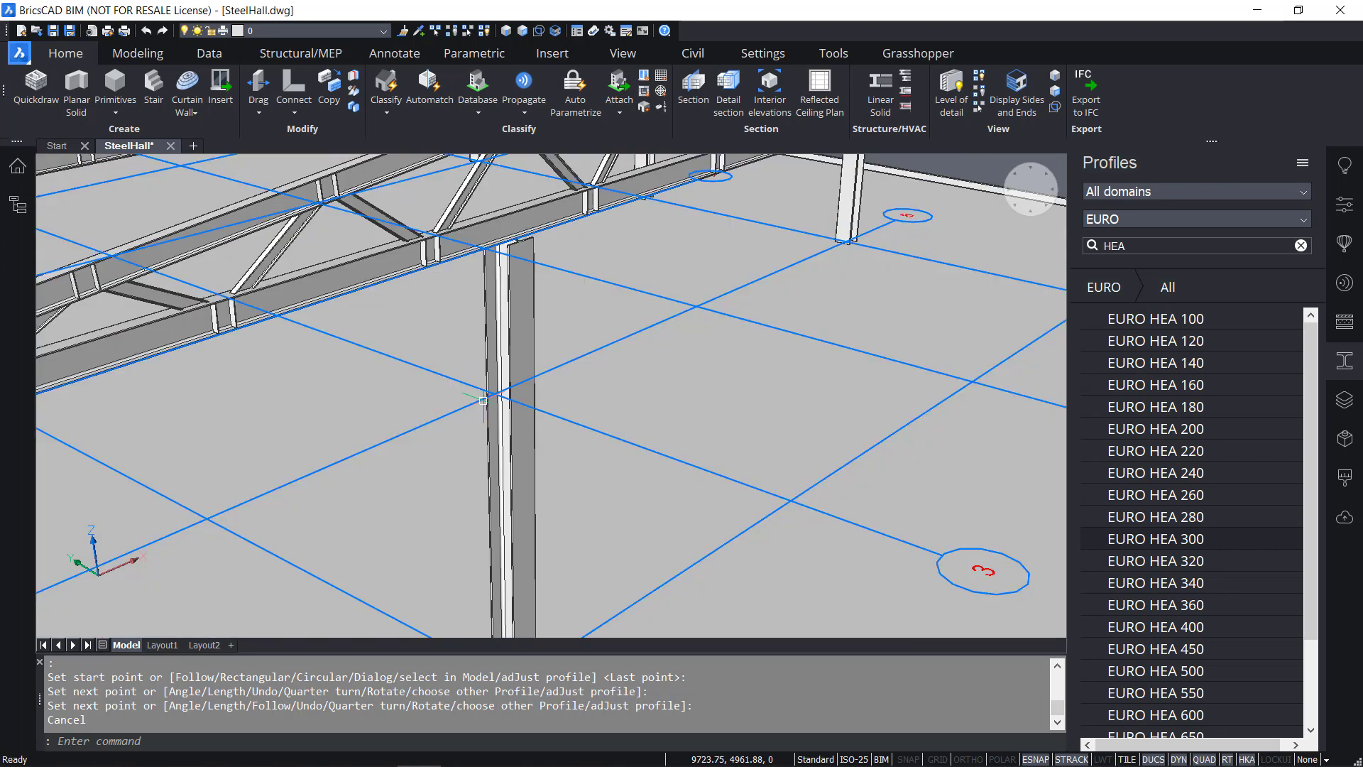
pyautogui.scroll(-2, 499, 395)
pyautogui.moveTo(483, 402)
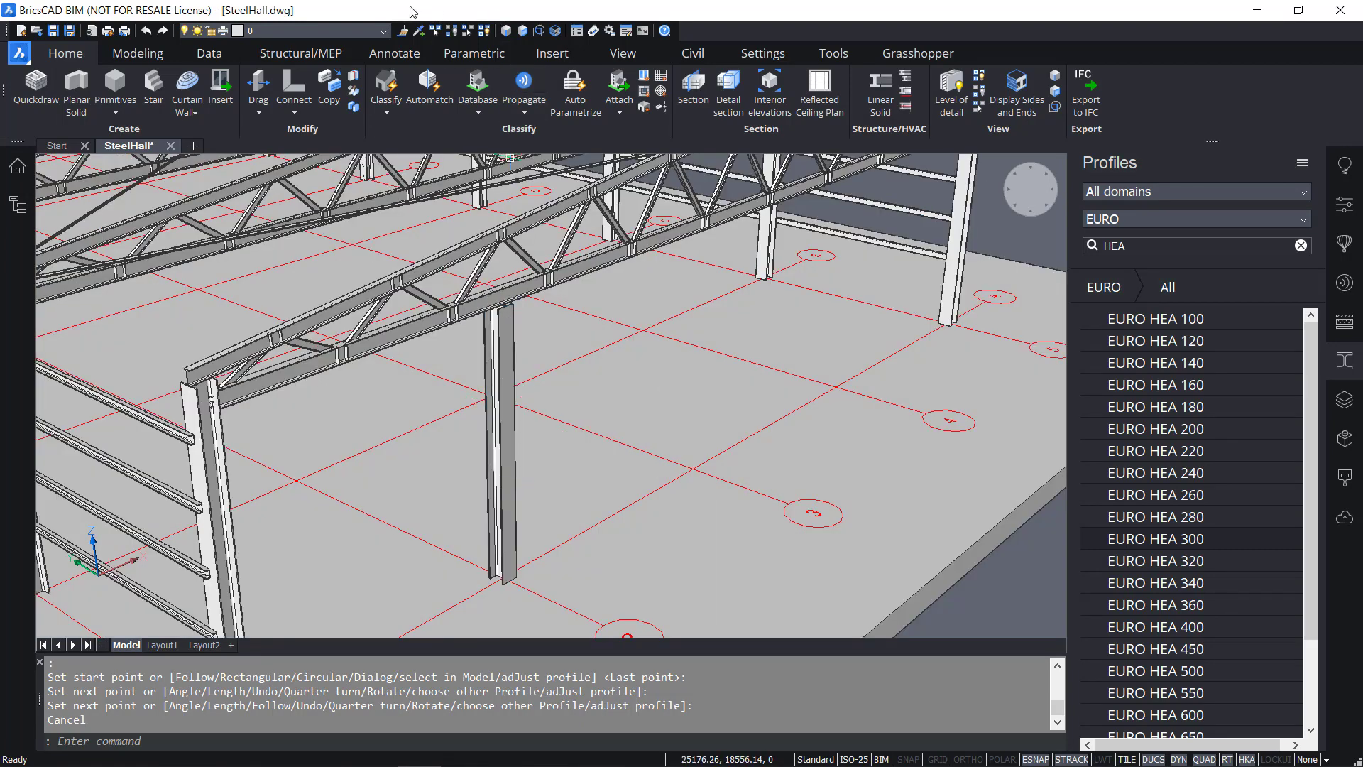
# Turn on the display of sides and ends for the structural members
pyautogui.click(332, 54)
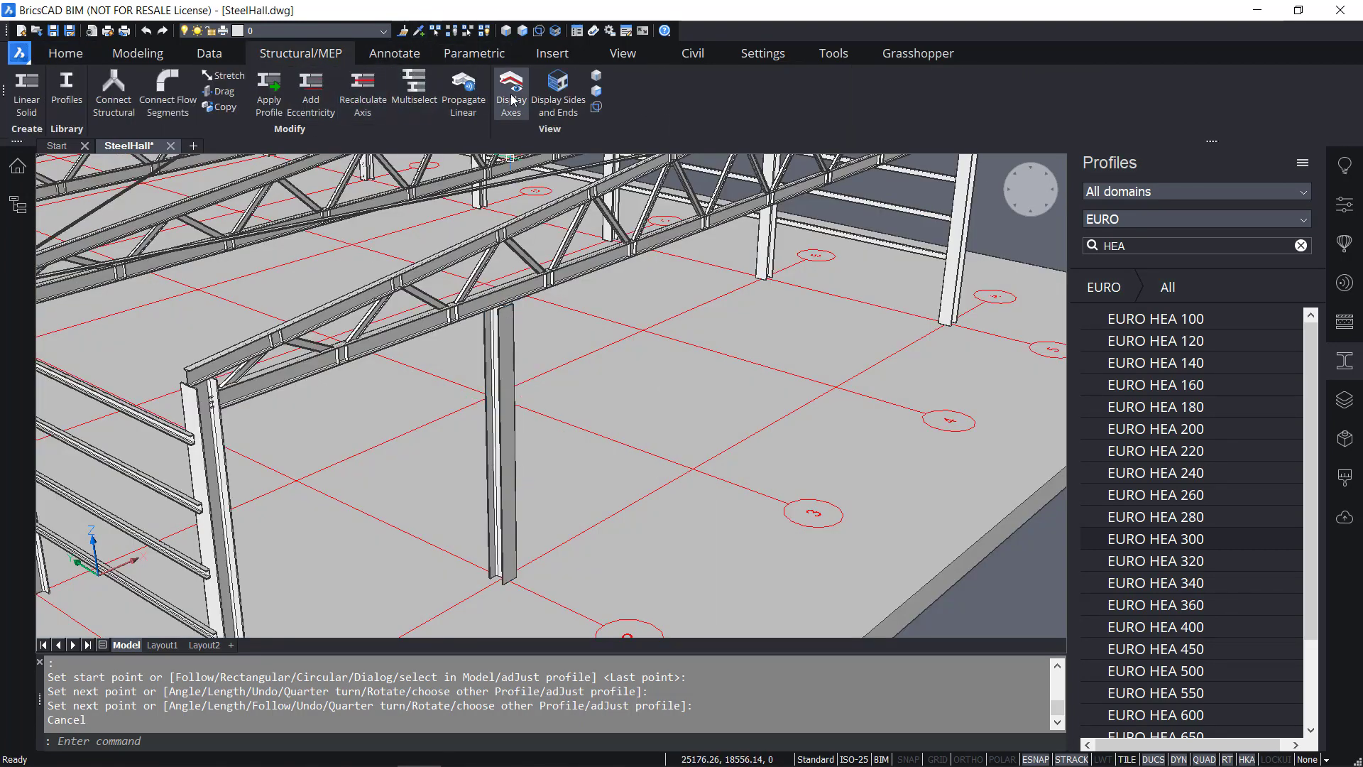
pyautogui.click(558, 99)
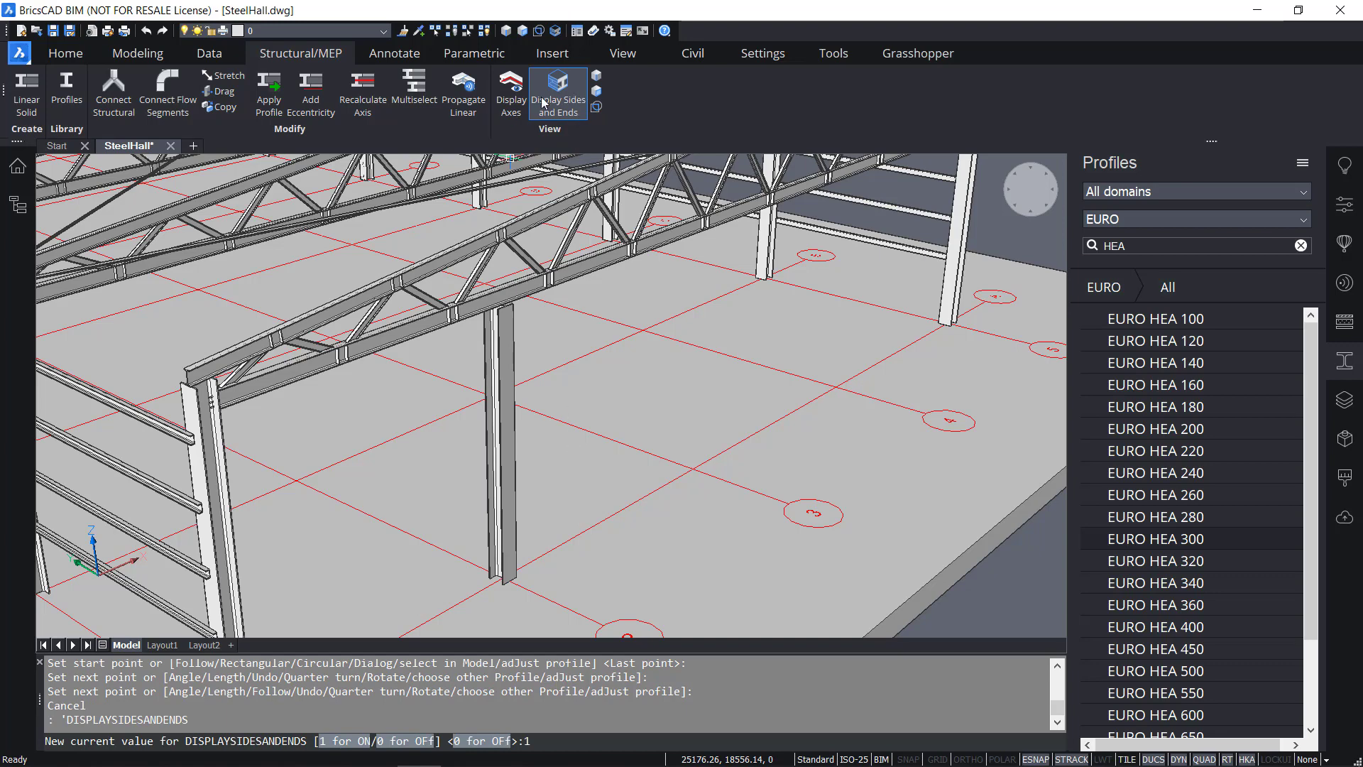
pyautogui.click(62, 55)
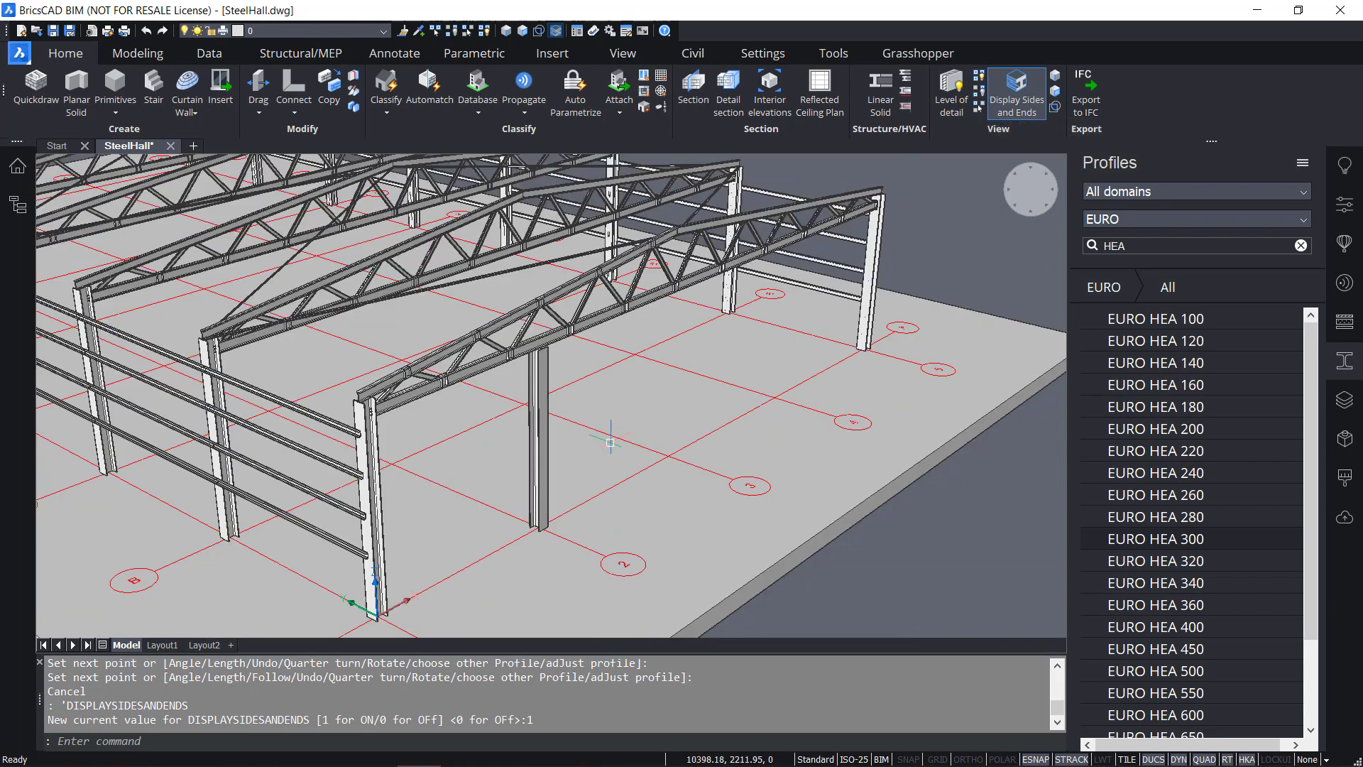
# Use the side of the HEA 300 column at gridline 2 to copy the column along the end truss to gridline 3
pyautogui.keyDown('shift'); pyautogui.moveTo(611, 442); pyautogui.dragTo(273, 486, button='middle'); pyautogui.keyUp('shift')
pyautogui.scroll(2, 567, 416)
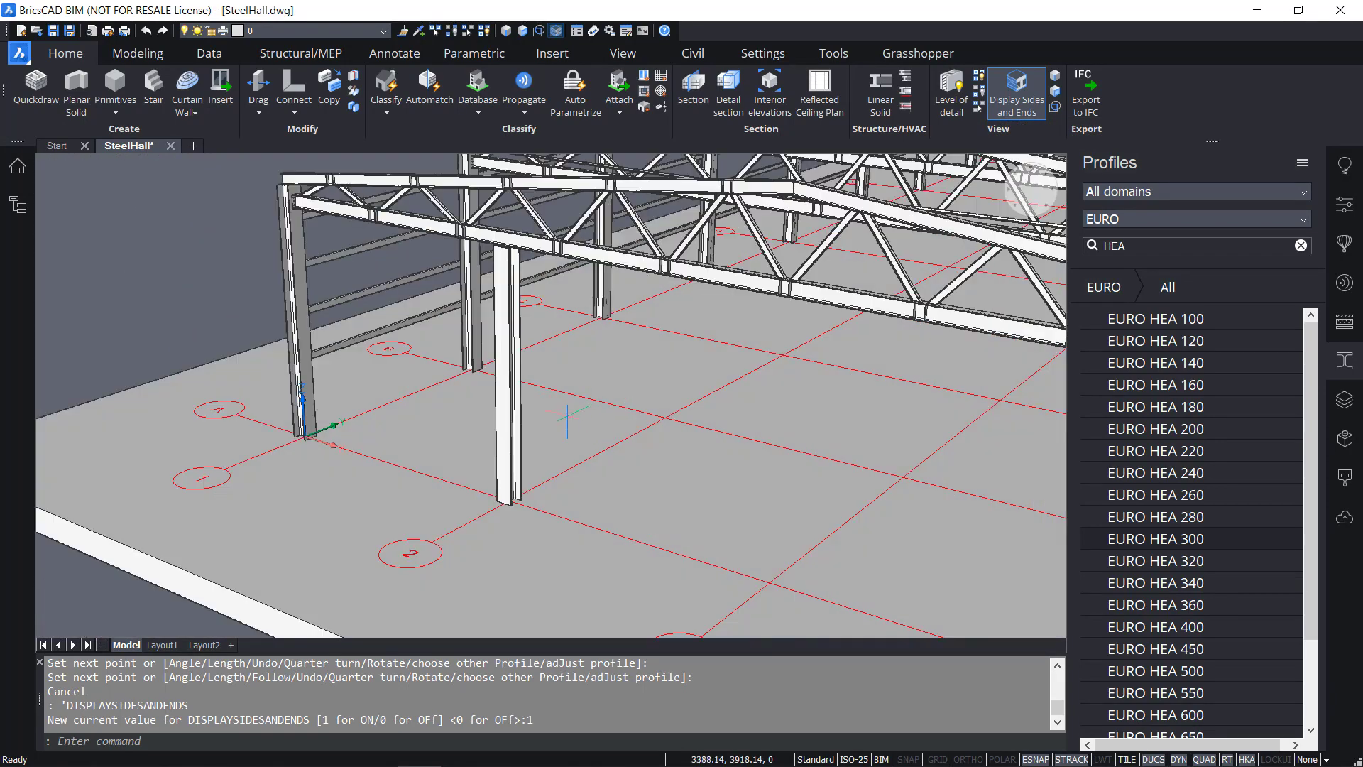
pyautogui.scroll(2, 567, 416)
pyautogui.moveTo(497, 439)
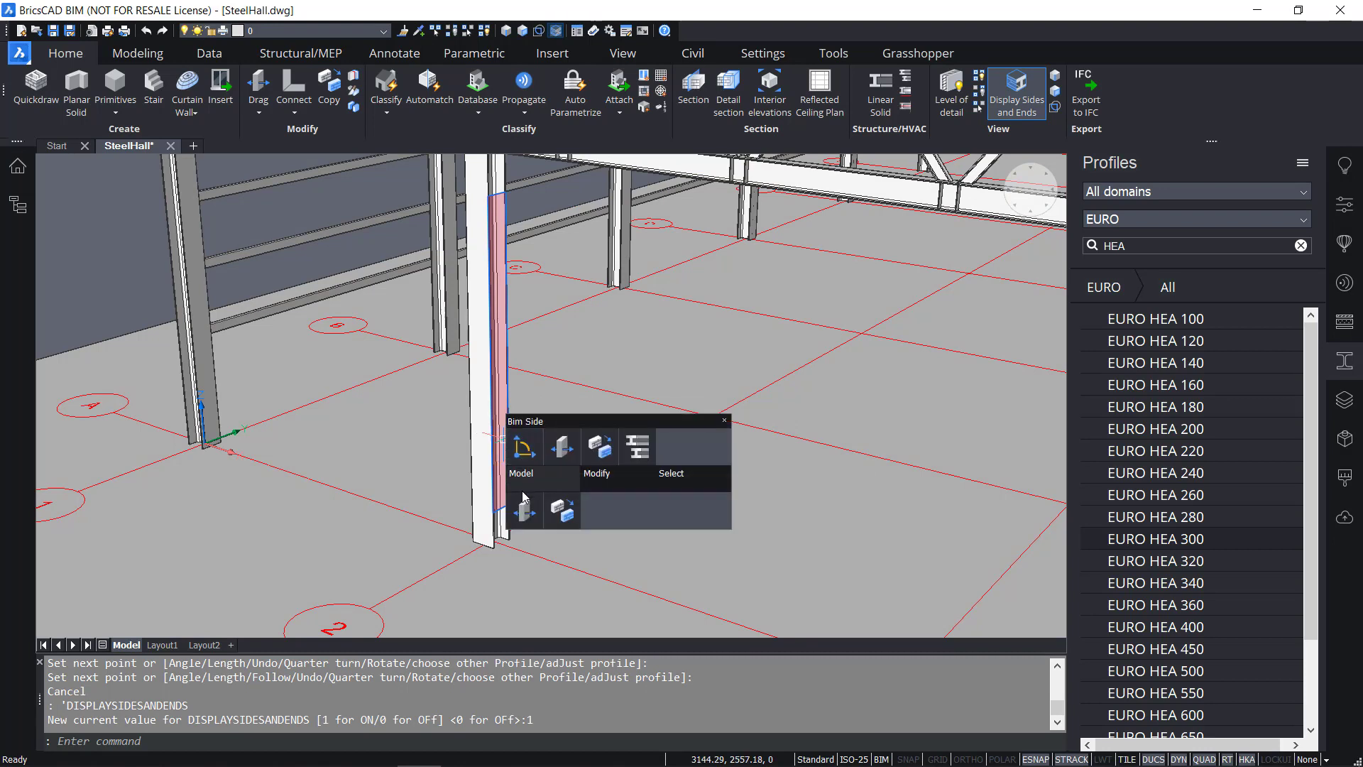
pyautogui.click(562, 510)
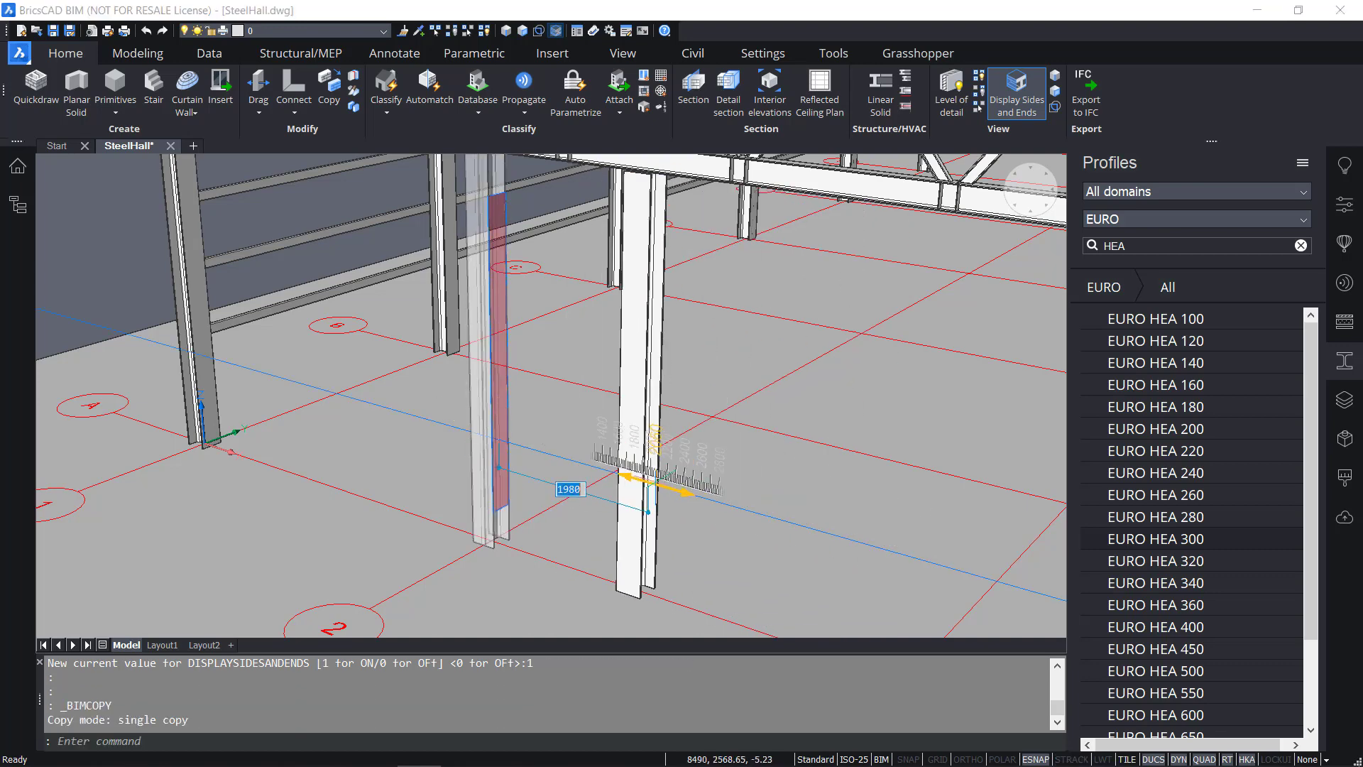
pyautogui.scroll(-4, 816, 490)
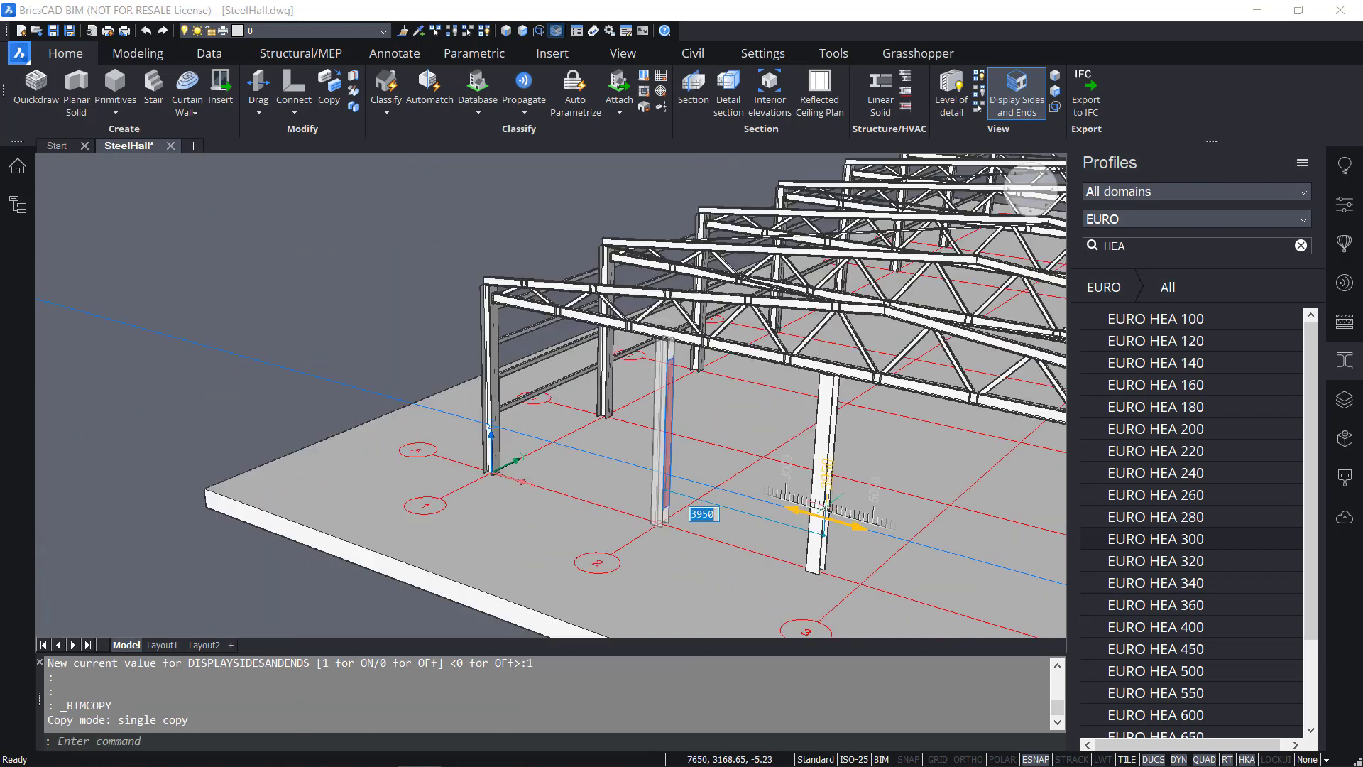
pyautogui.scroll(3, 625, 447)
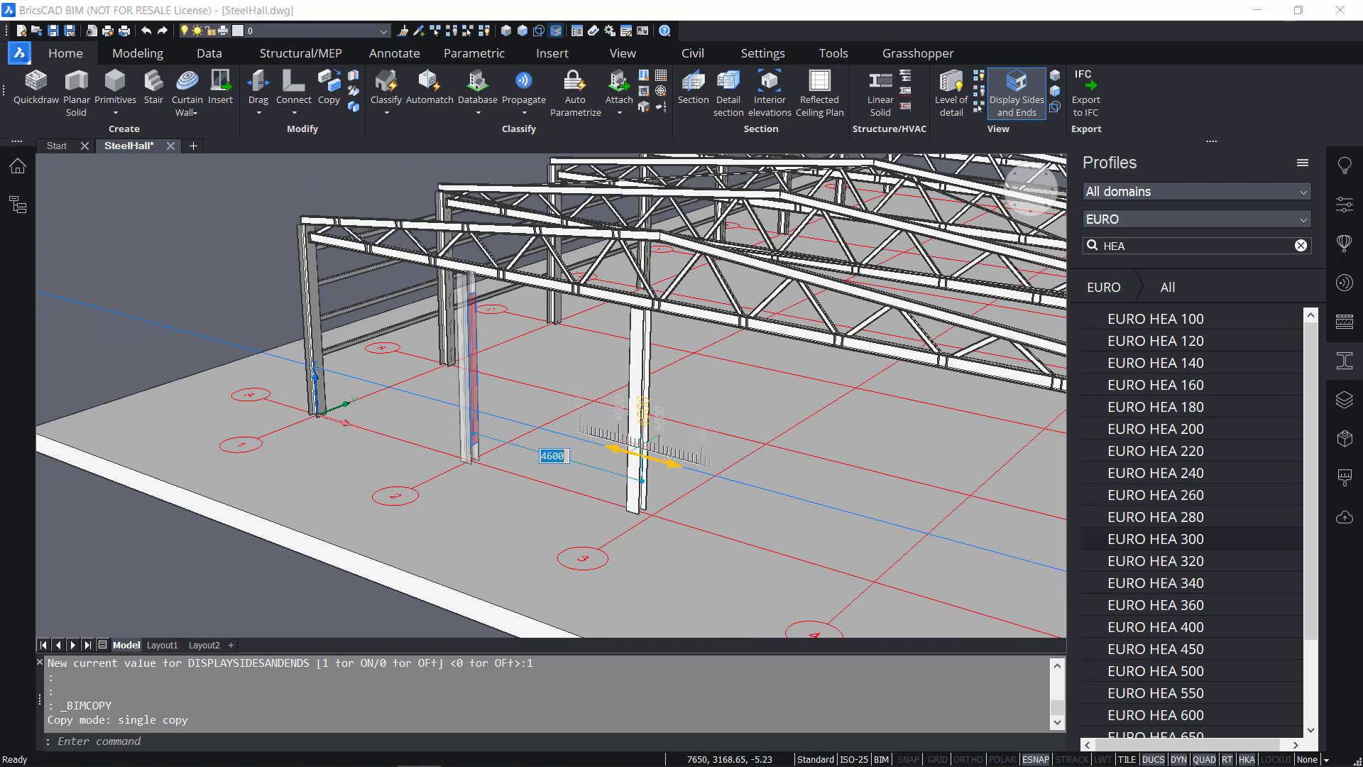
pyautogui.click(660, 451)
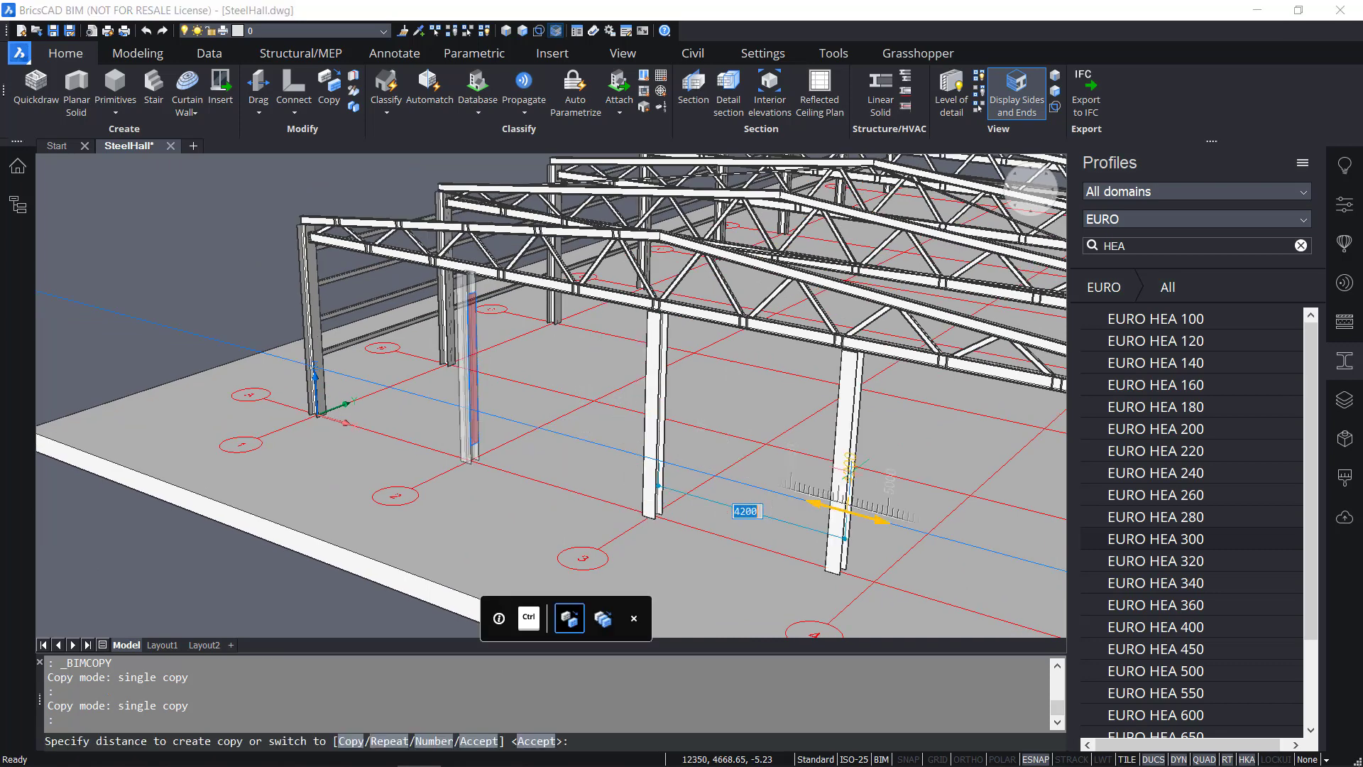
# Add another column copy 5000 mm beyond gridline 3, at gridline 4, and end the copying
pyautogui.write('50')
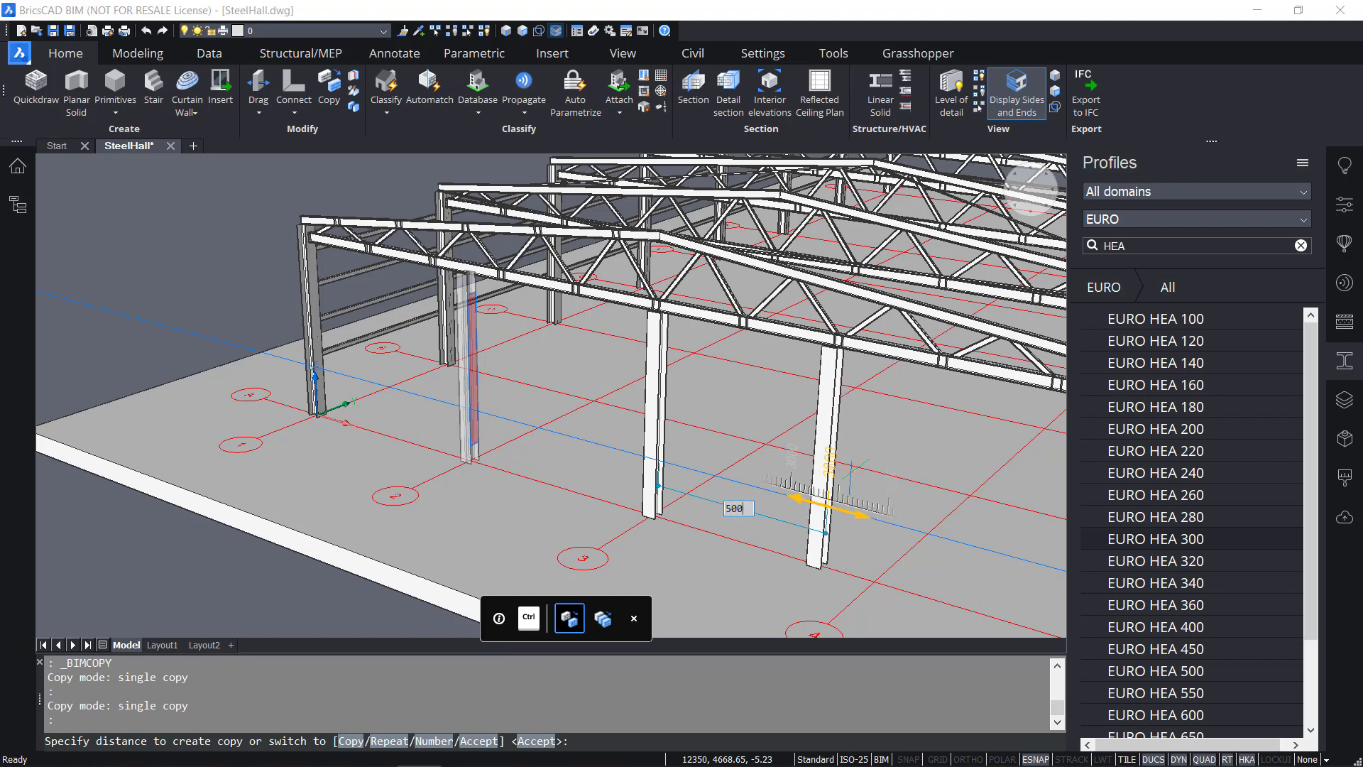
pyautogui.write('00')
pyautogui.press('Return')
pyautogui.press('Escape')
# Turn on the prioritized selection of faces for picking the sides of the end columns
pyautogui.scroll(-6, 816, 469)
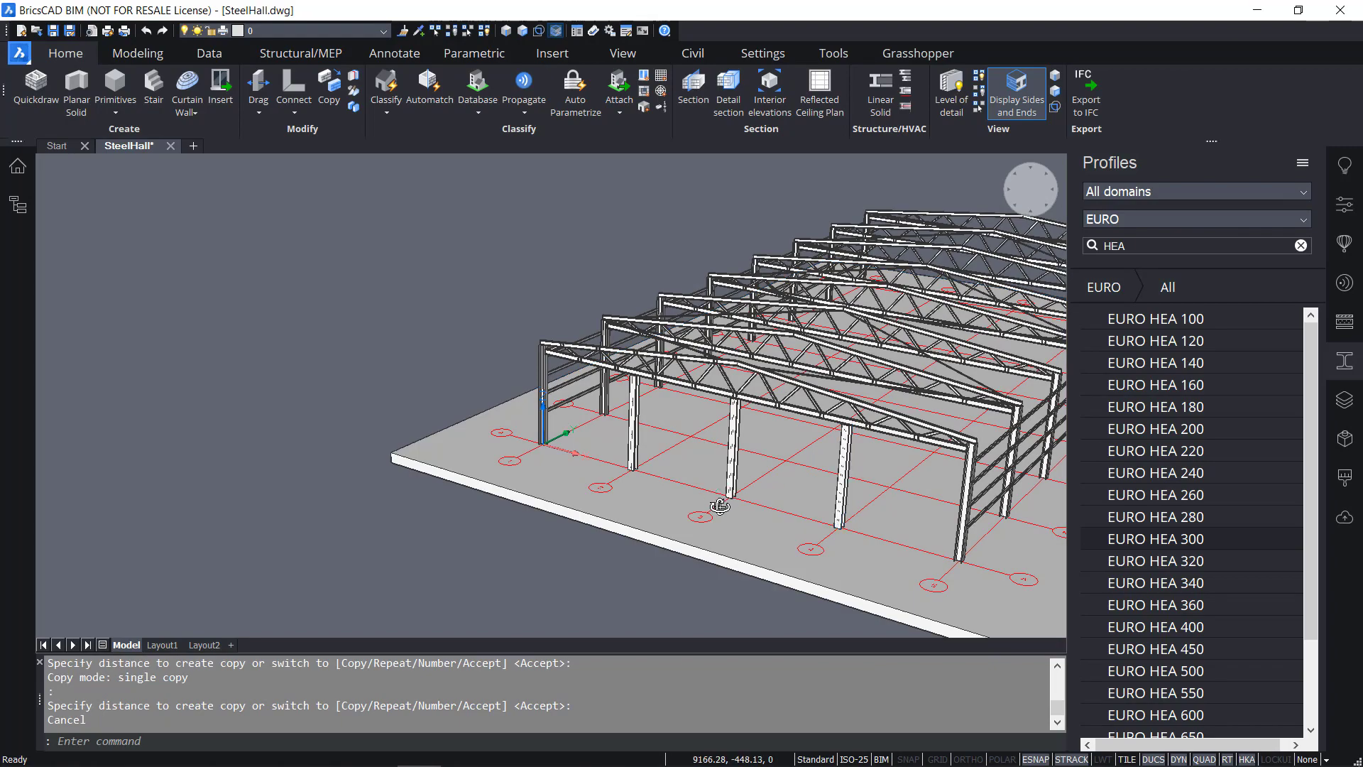
pyautogui.keyDown('shift'); pyautogui.moveTo(720, 506); pyautogui.dragTo(1023, 502, button='middle'); pyautogui.keyUp('shift')
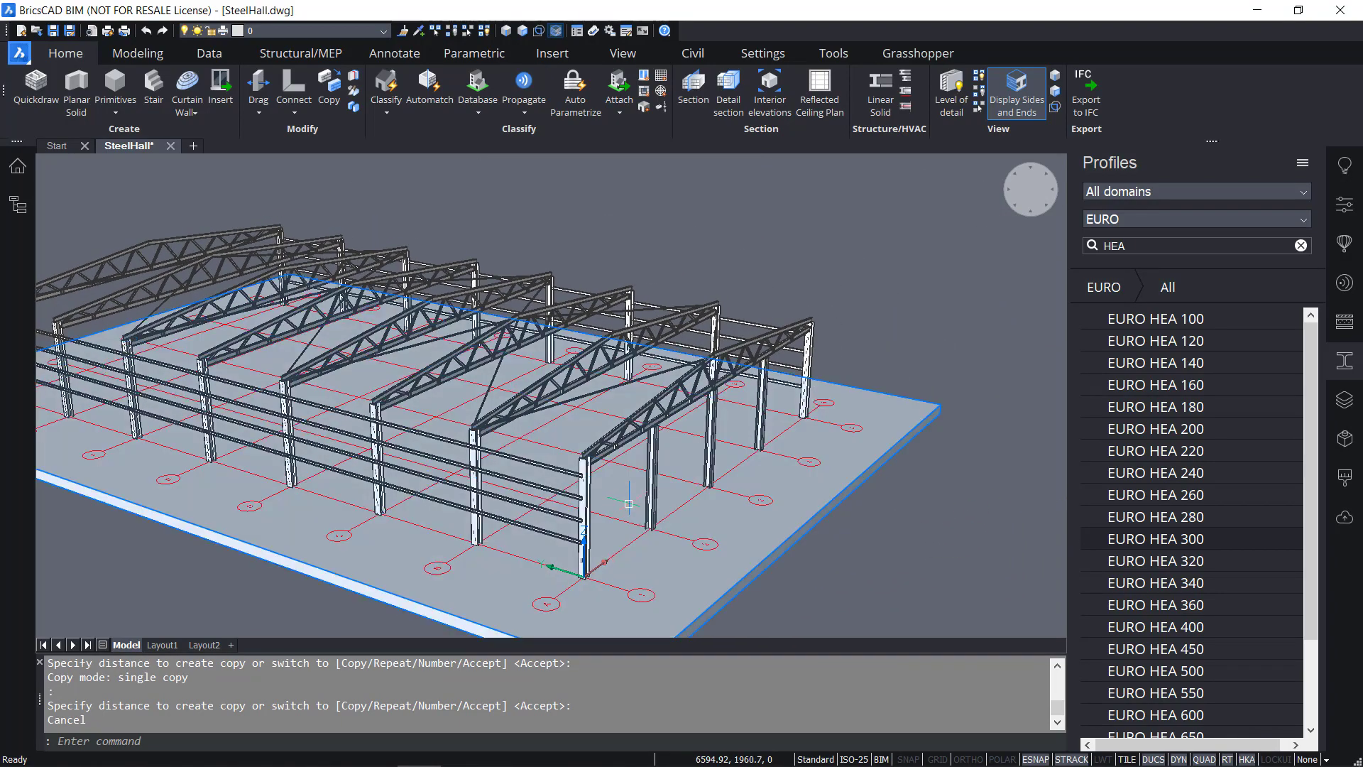
pyautogui.scroll(3, 625, 509)
pyautogui.keyDown('shift'); pyautogui.moveTo(624, 508); pyautogui.dragTo(660, 517, button='middle'); pyautogui.keyUp('shift')
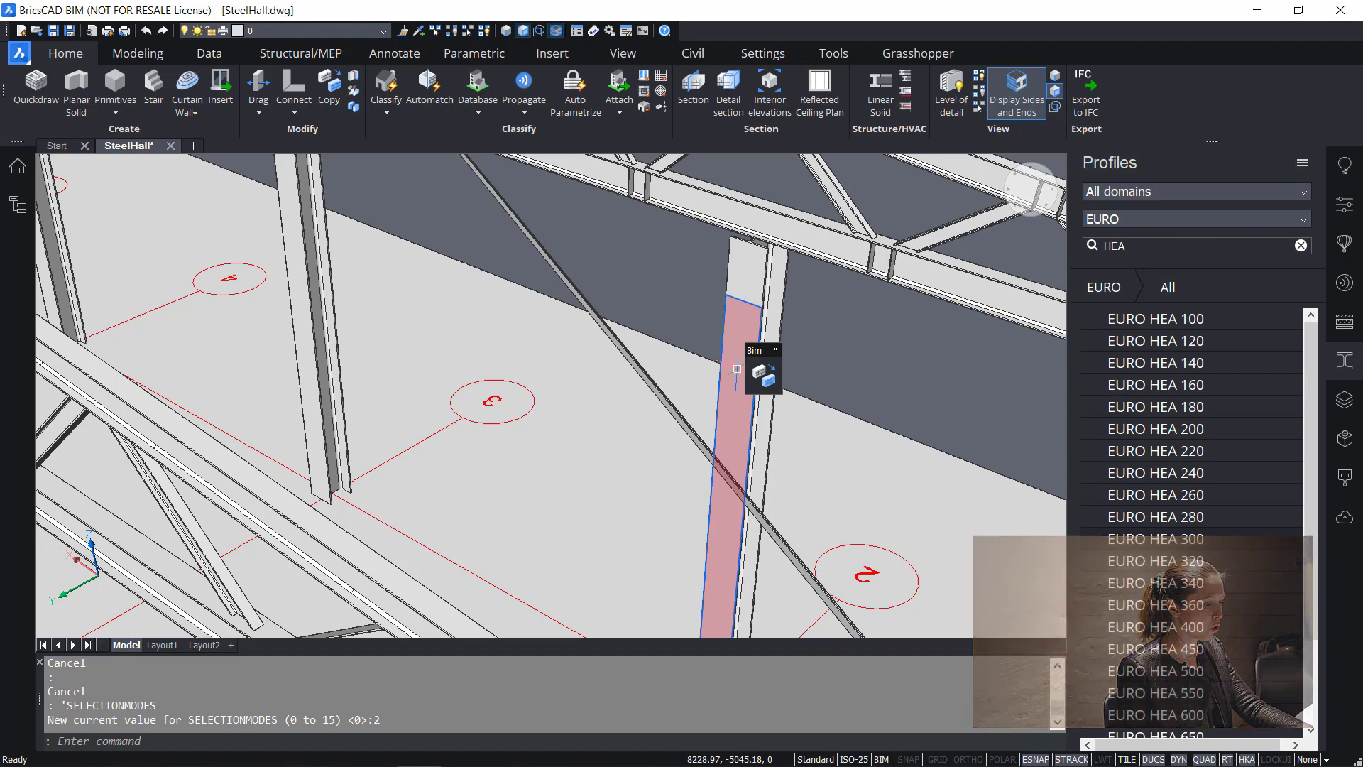
# Select the inward-facing sides of the three HEA 300 columns and copy the columns 35000 mm to the opposite end truss
pyautogui.scroll(-5, 742, 376)
pyautogui.scroll(5, 488, 299)
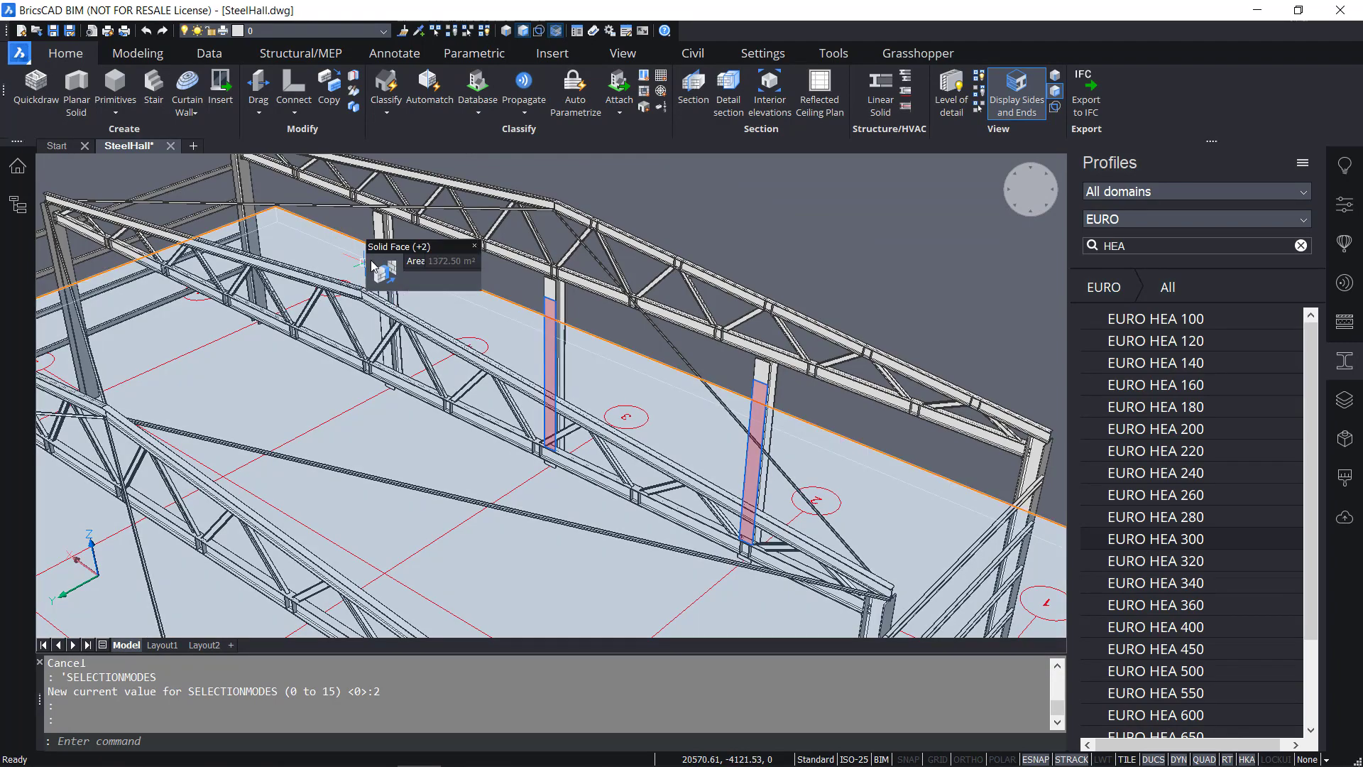
pyautogui.scroll(5, 370, 265)
pyautogui.scroll(2, 371, 265)
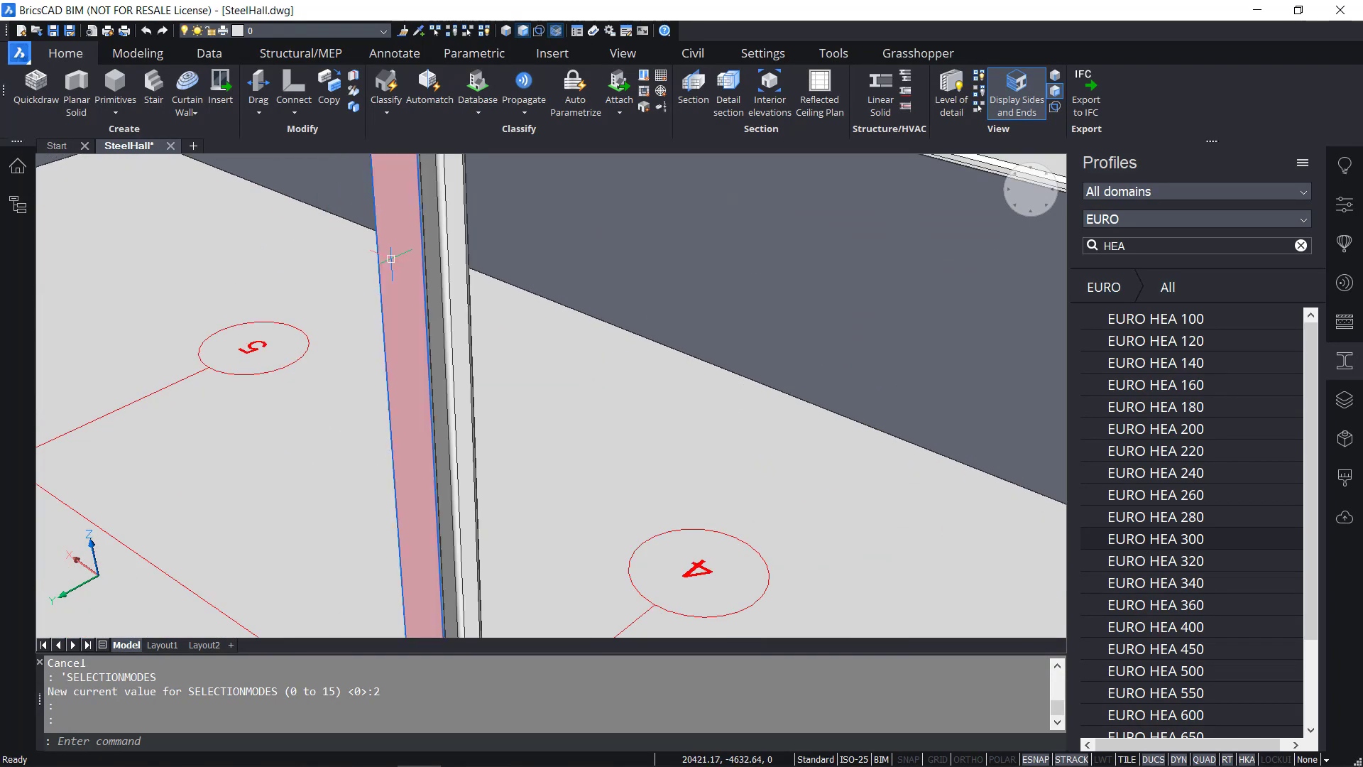
pyautogui.click(390, 262)
pyautogui.scroll(-3, 749, 238)
pyautogui.scroll(-5, 751, 238)
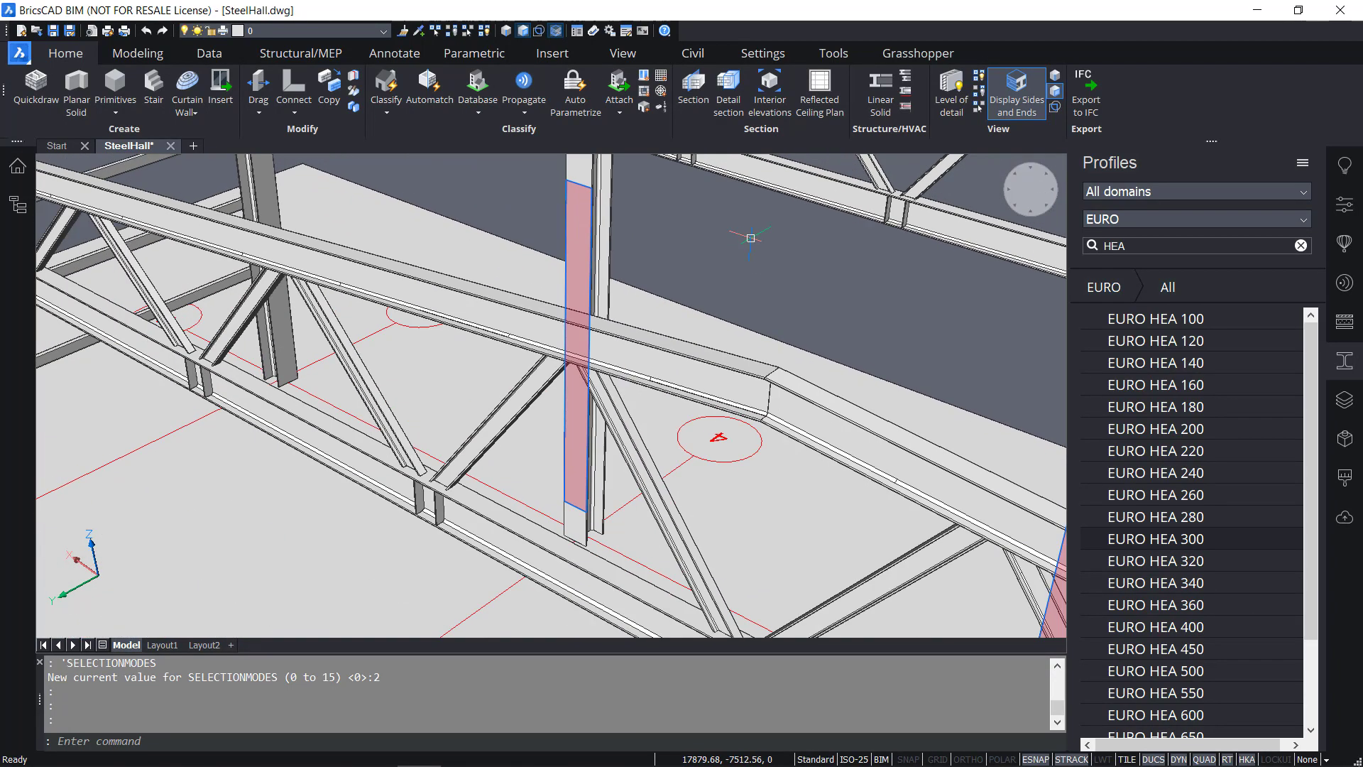
pyautogui.scroll(-2, 751, 238)
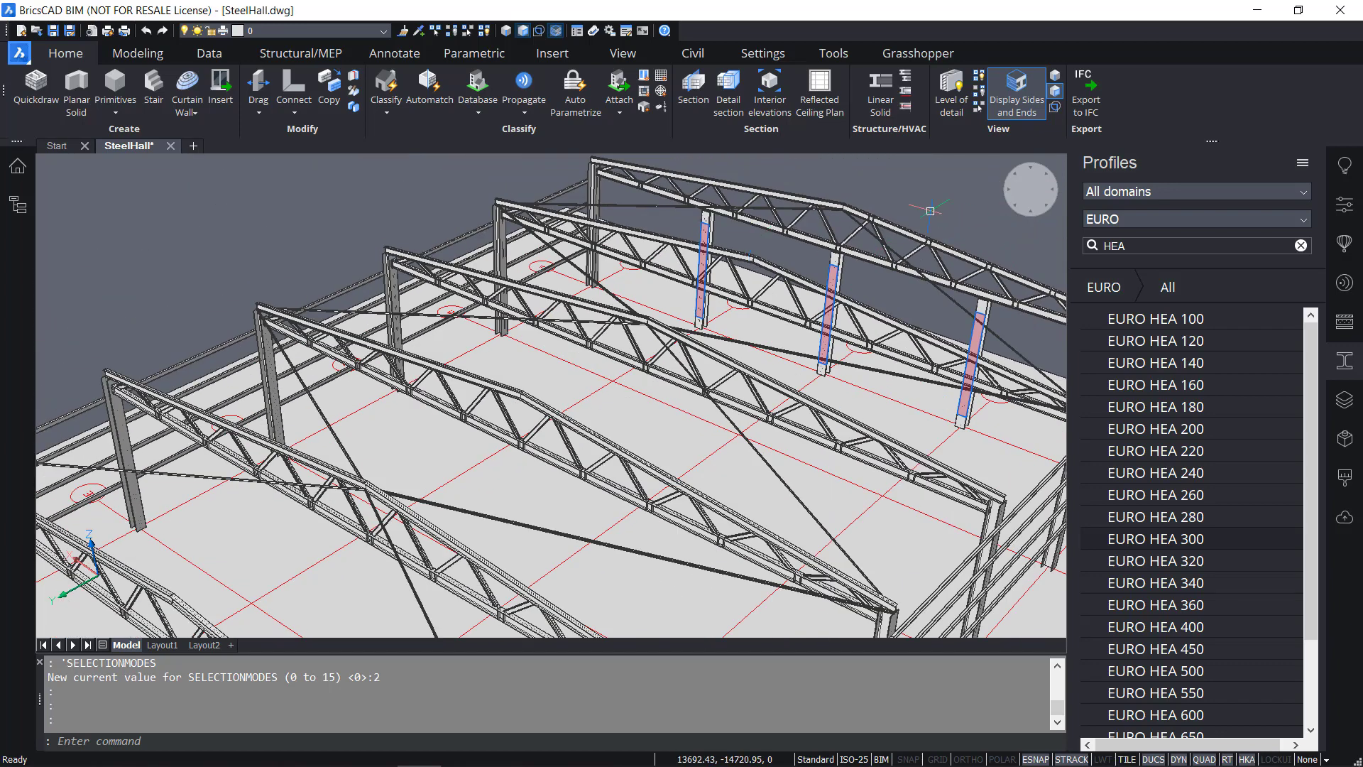
pyautogui.moveTo(930, 211)
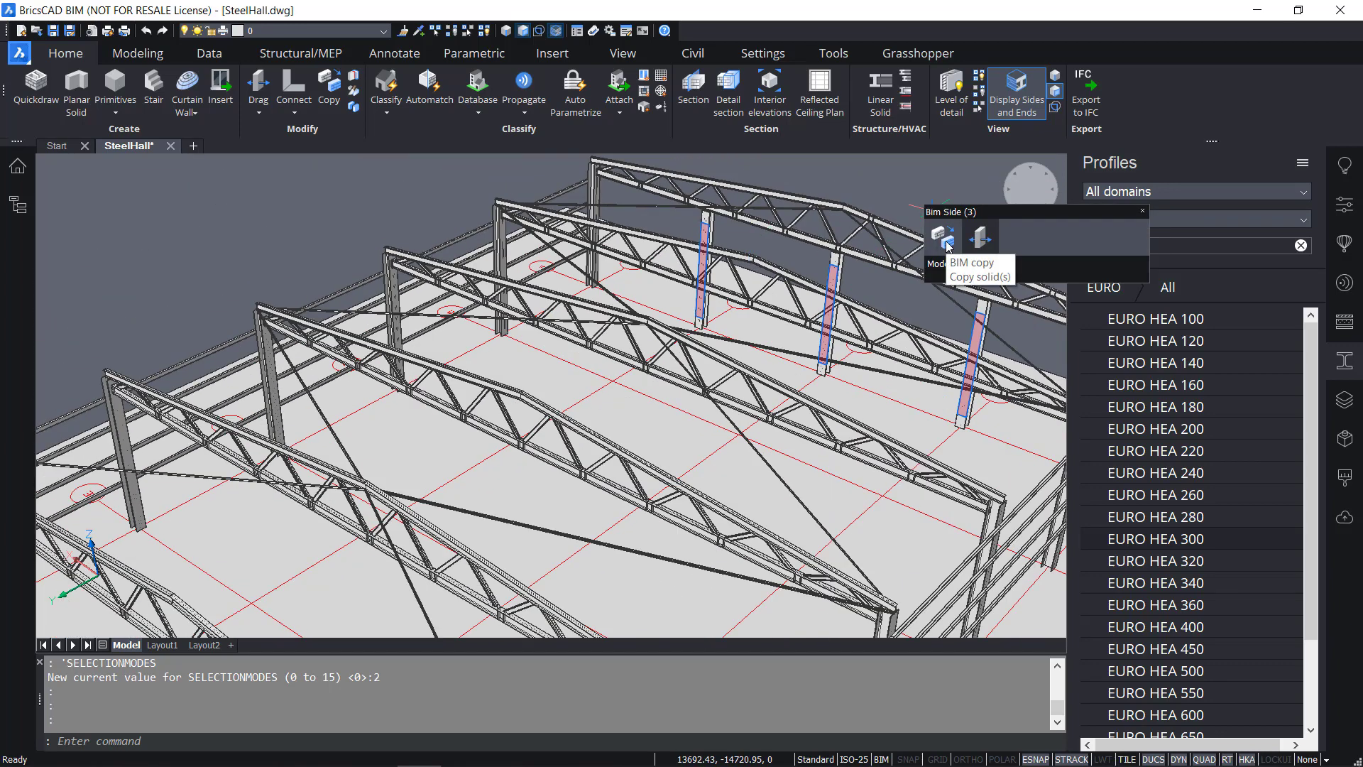
pyautogui.click(947, 245)
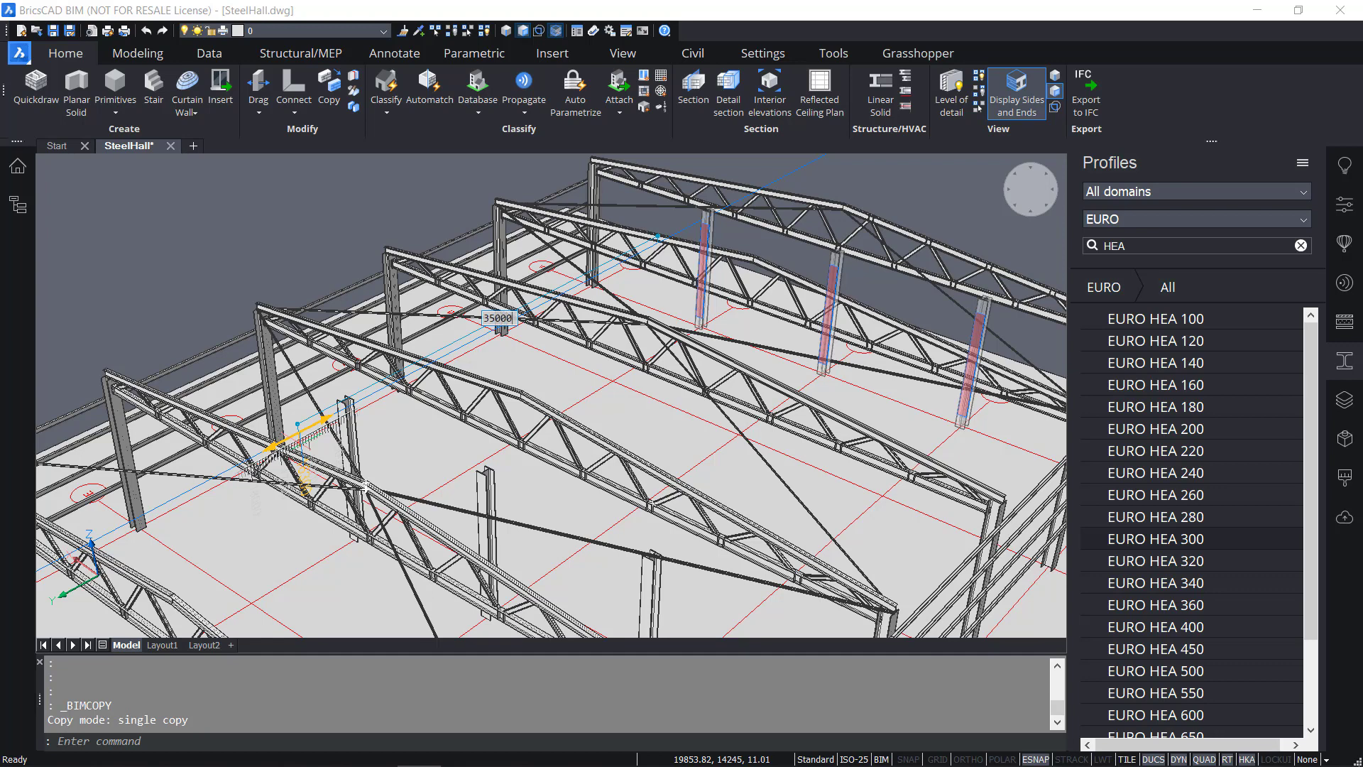
pyautogui.click(301, 449)
pyautogui.scroll(-5, 302, 449)
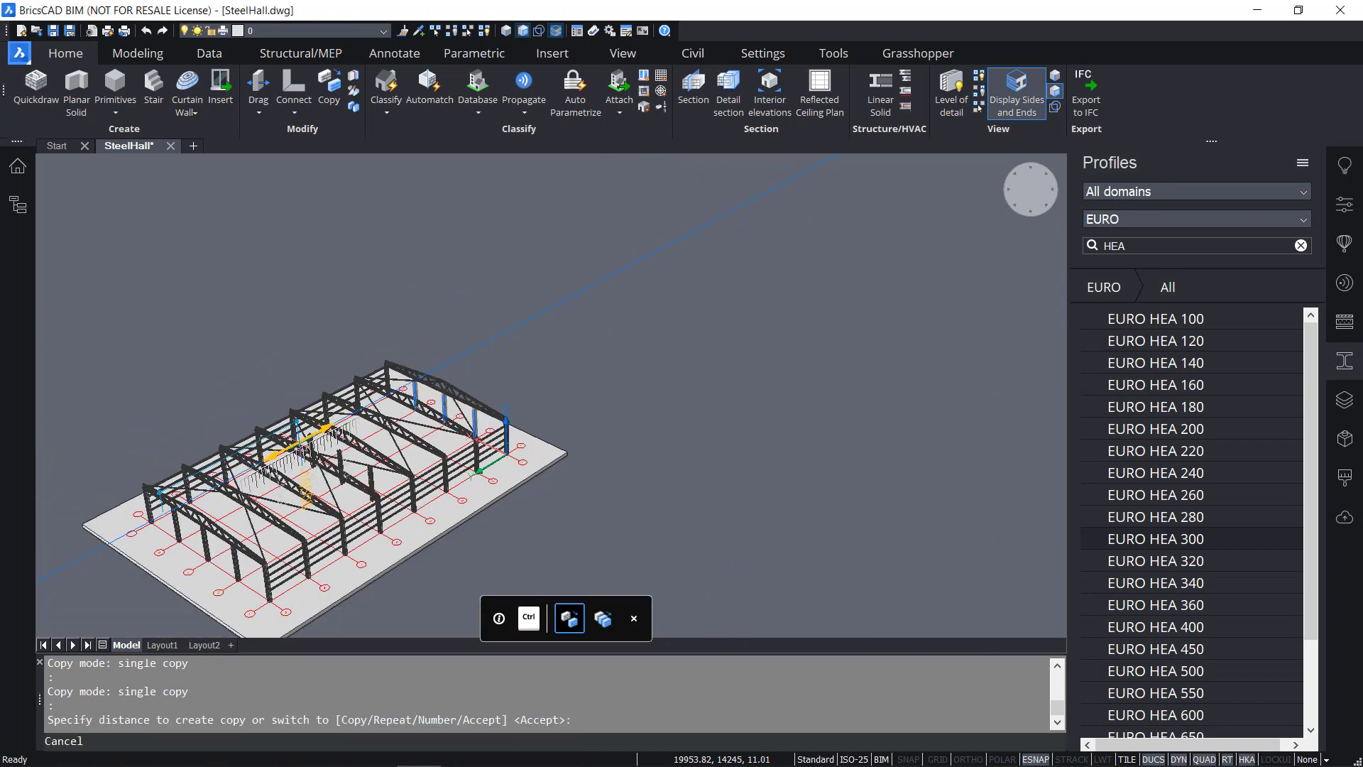
# Examine the HEA 300 columns beneath the end trusses at both ends of the hall
pyautogui.scroll(10, 420, 422)
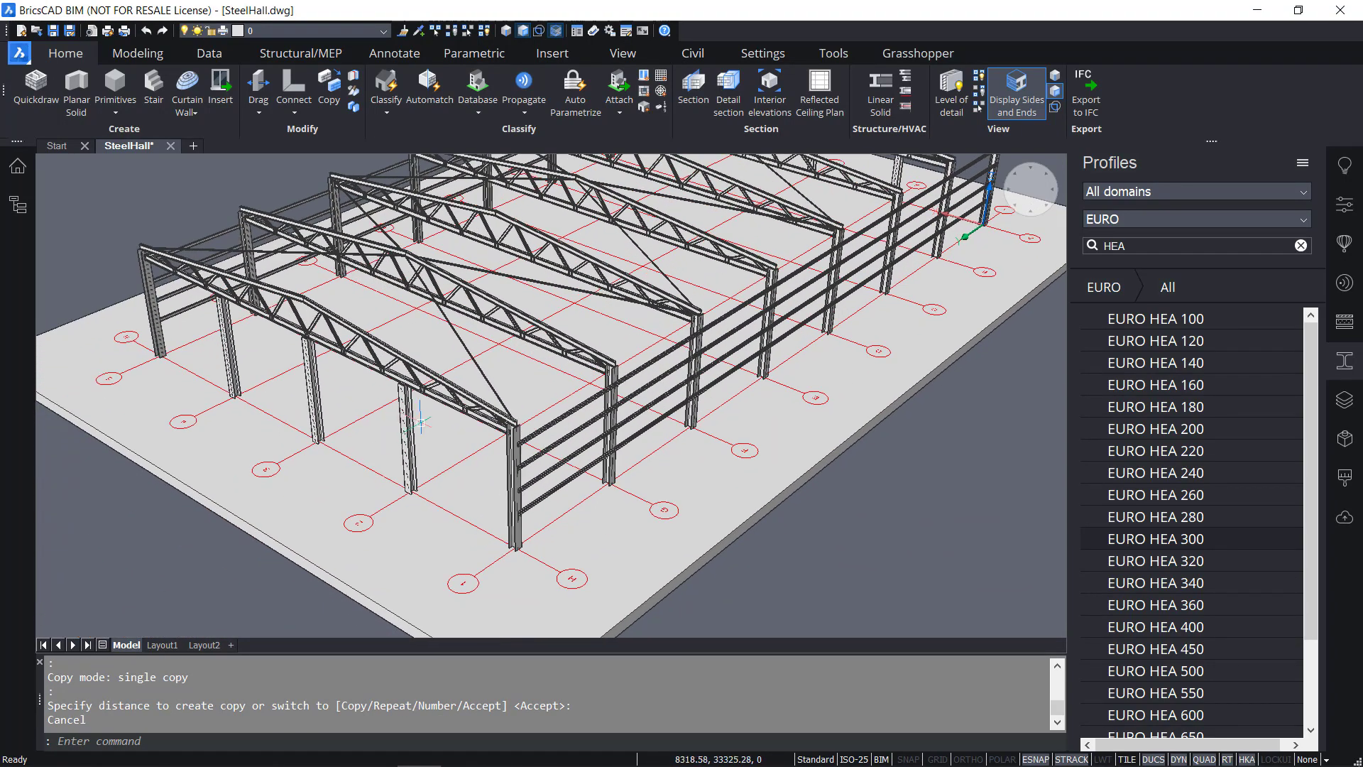
pyautogui.scroll(5, 421, 423)
pyautogui.scroll(-4, 397, 423)
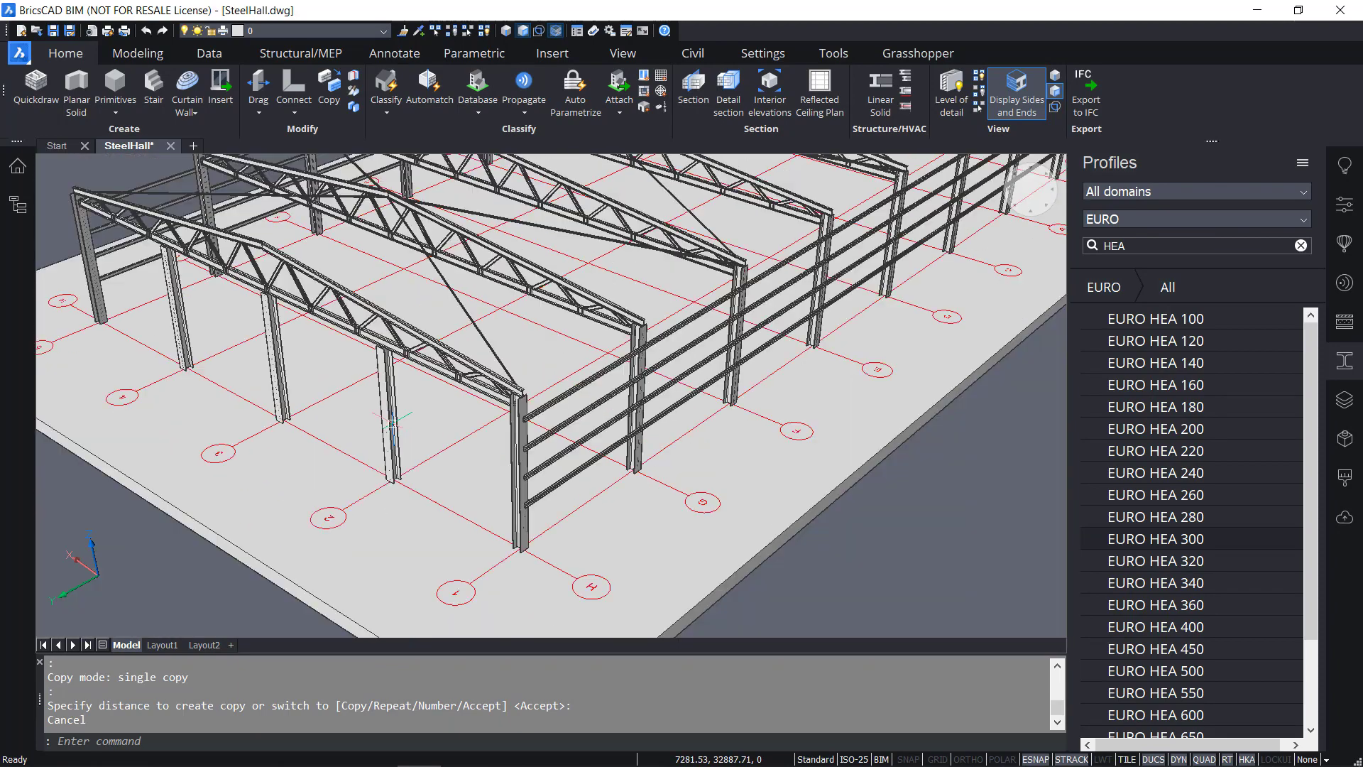
pyautogui.scroll(-5, 392, 424)
pyautogui.keyDown('shift'); pyautogui.moveTo(689, 378); pyautogui.dragTo(326, 384, button='middle'); pyautogui.keyUp('shift')
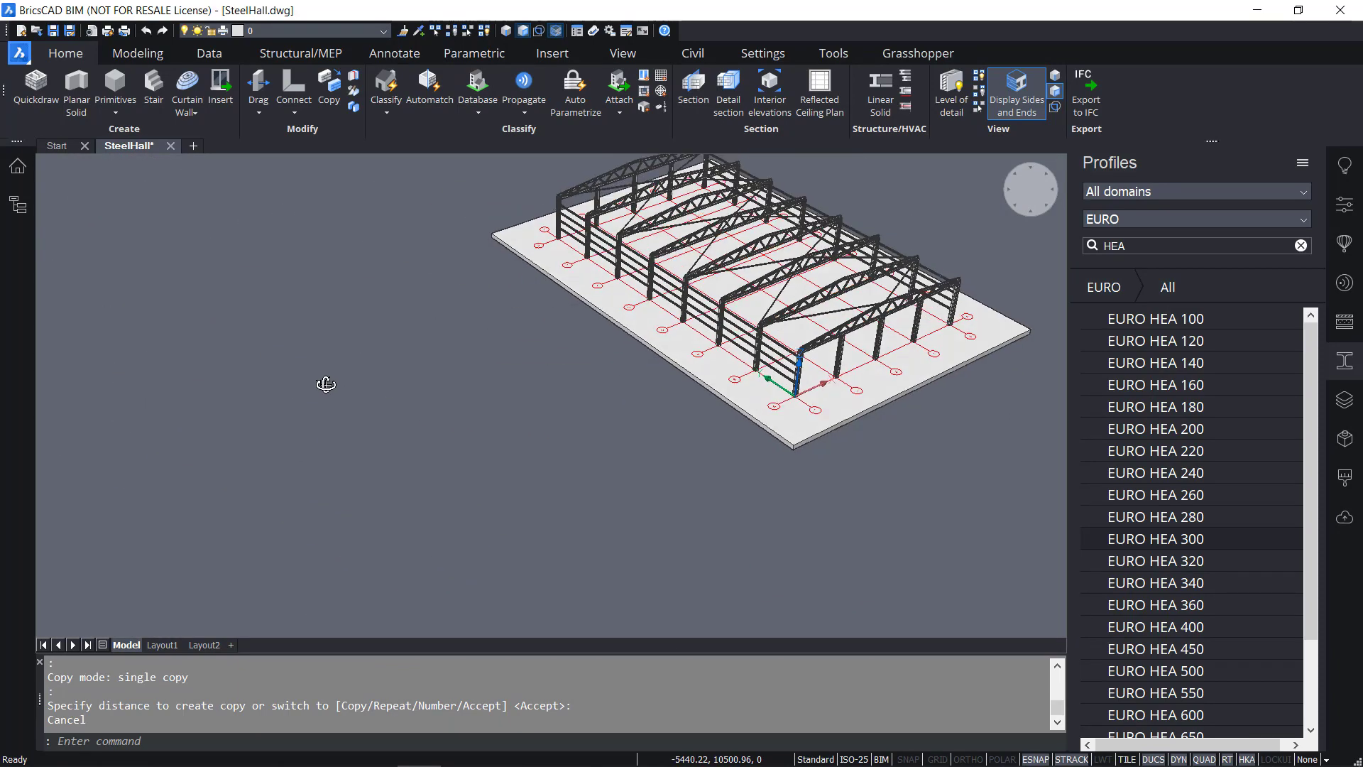
pyautogui.moveTo(744, 321); pyautogui.dragTo(555, 405, button='middle')
pyautogui.keyDown('shift'); pyautogui.moveTo(625, 497); pyautogui.dragTo(634, 417, button='middle'); pyautogui.keyUp('shift')
pyautogui.scroll(2, 634, 418)
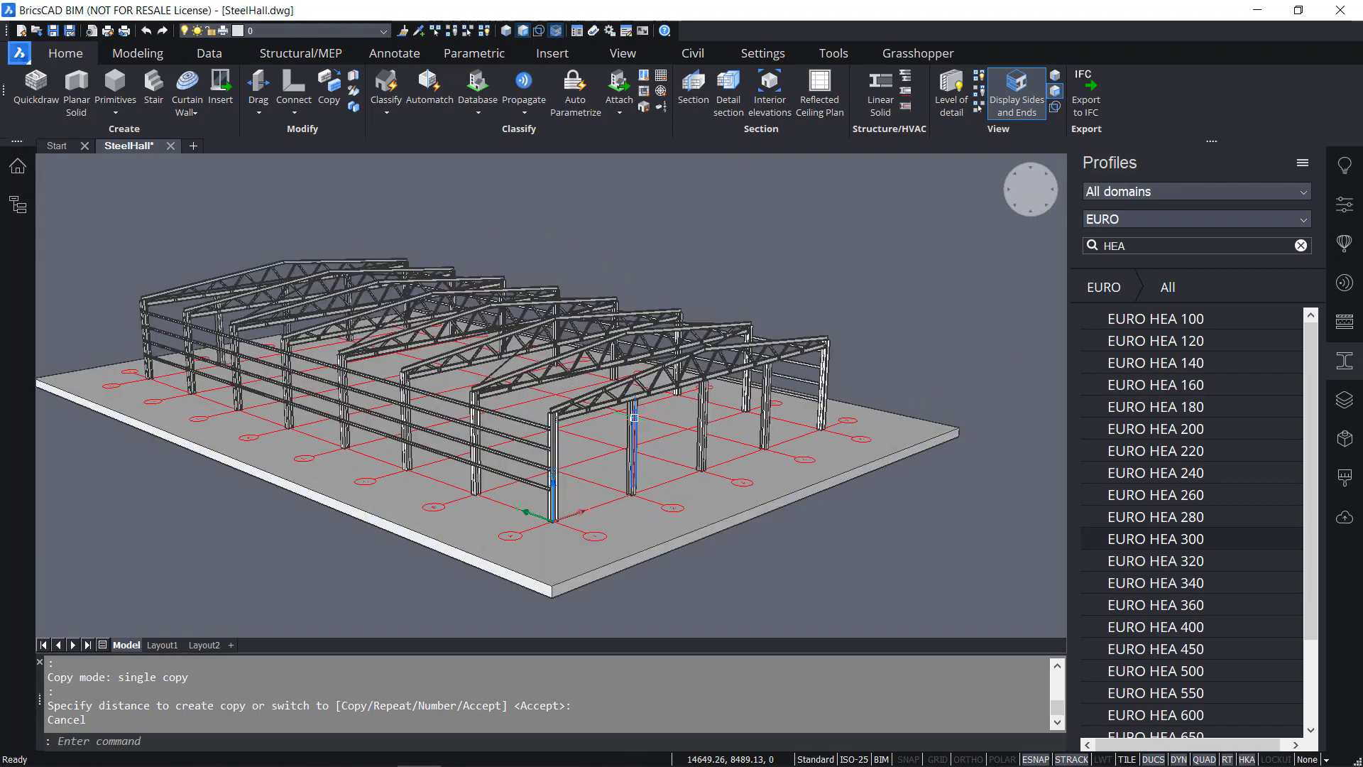
pyautogui.scroll(3, 634, 417)
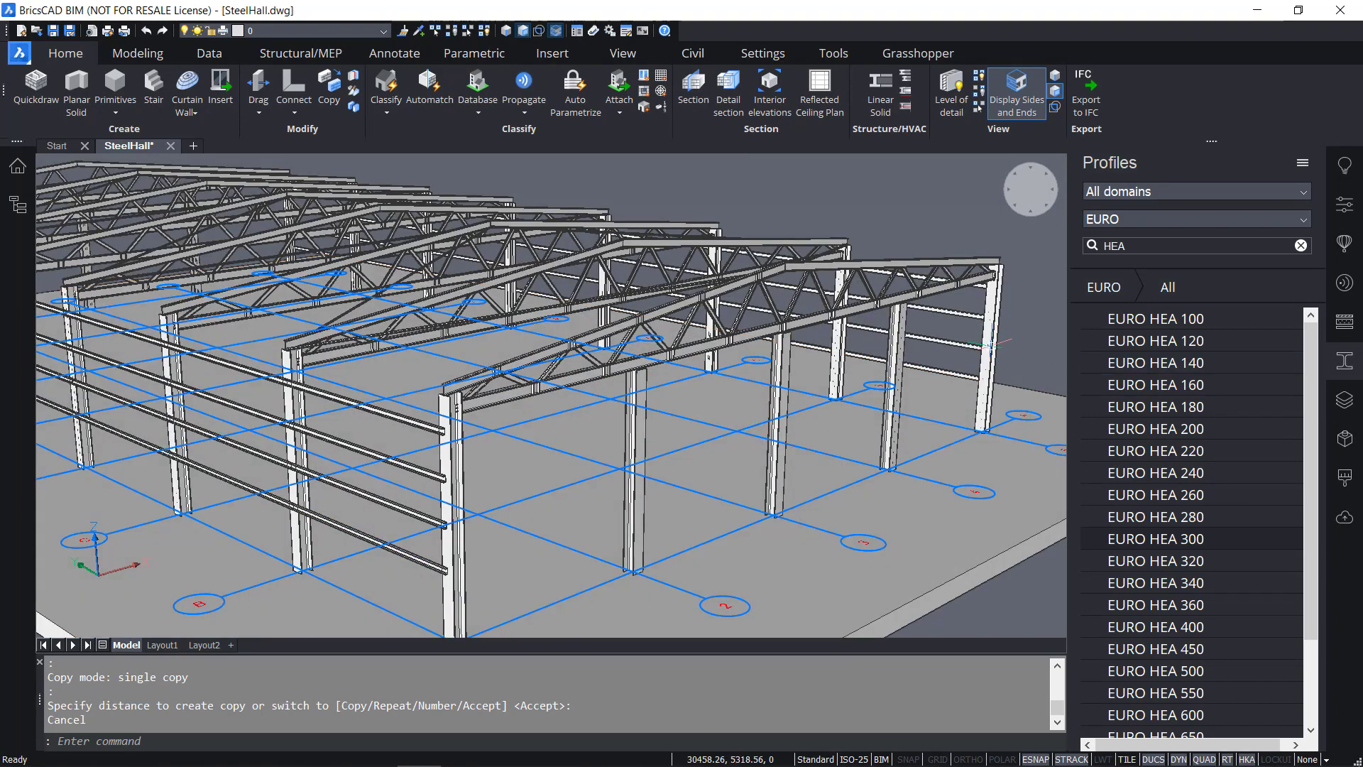
pyautogui.moveTo(960, 378)
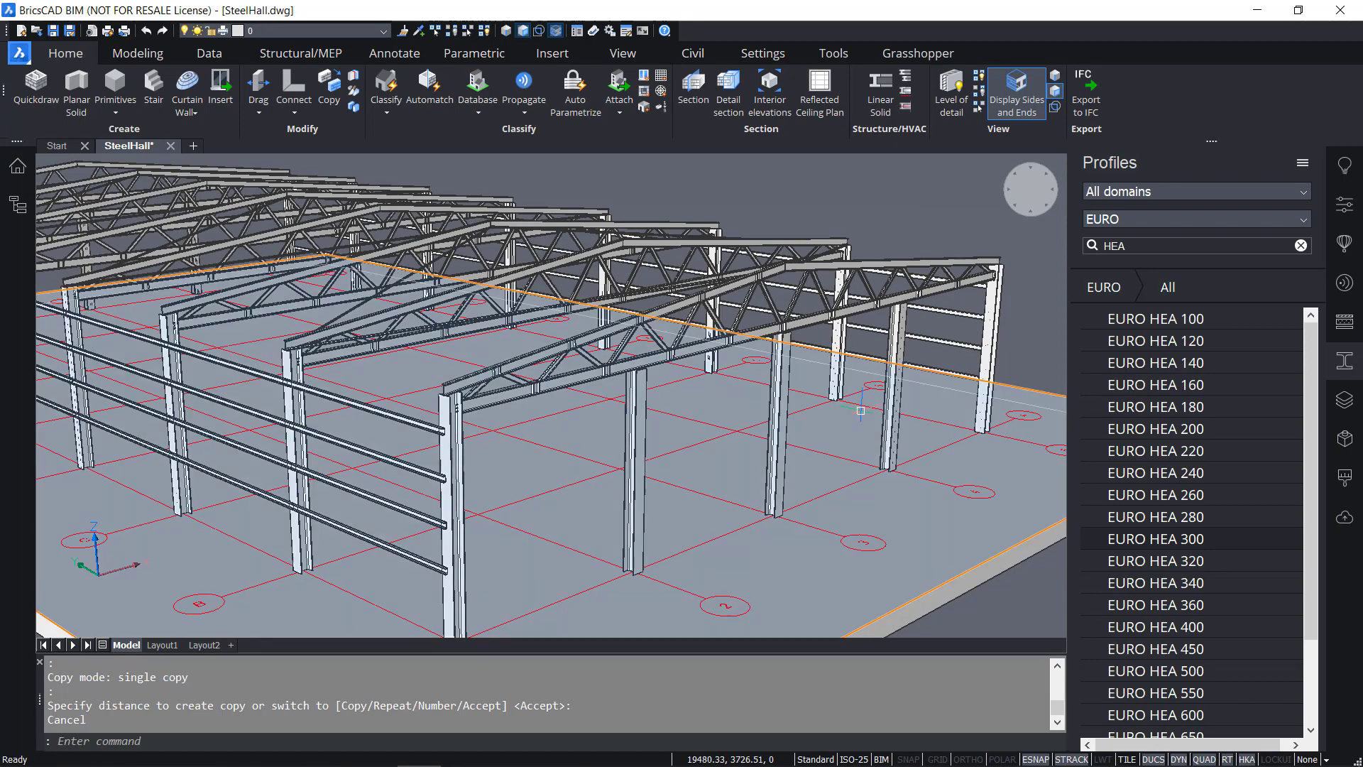
pyautogui.moveTo(861, 410)
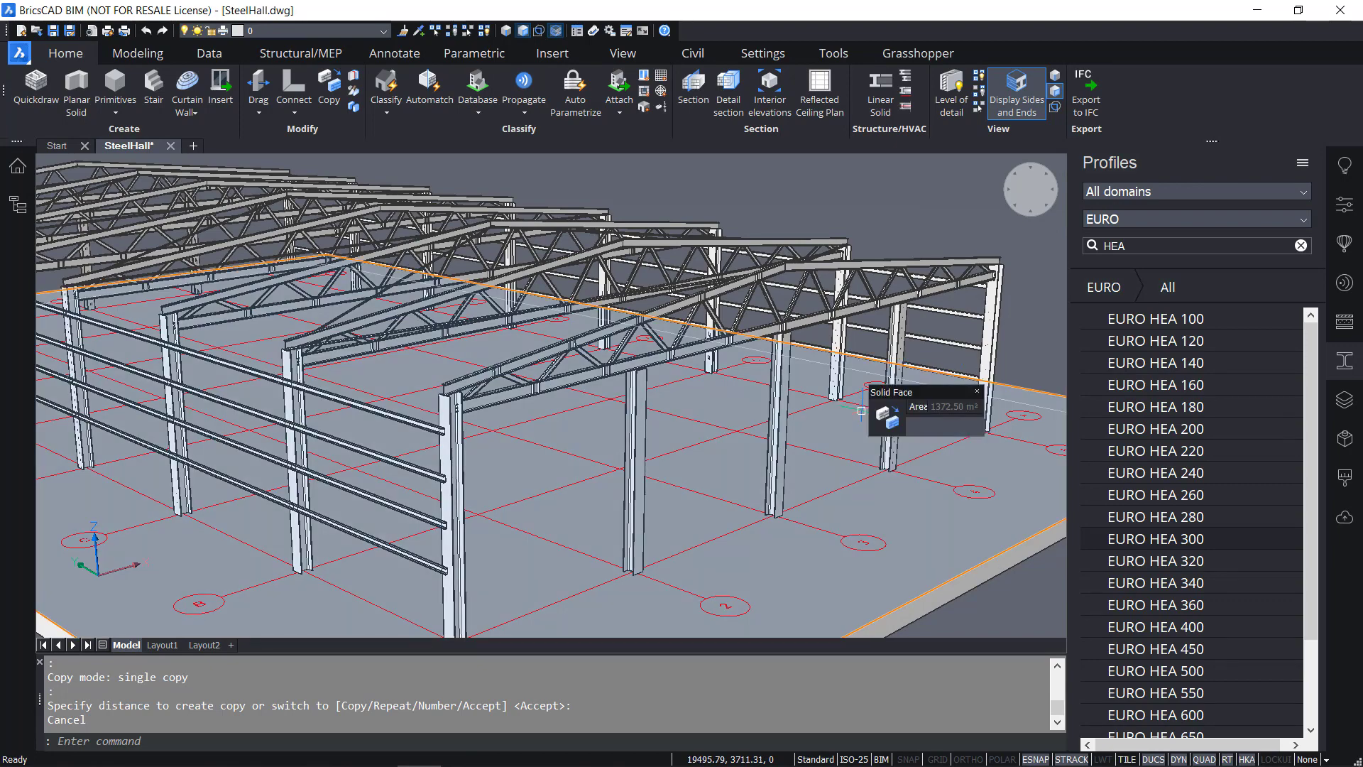
# Turn off the display of sides and ends and the prioritized selection of faces
pyautogui.keyDown('shift'); pyautogui.moveTo(427, 433); pyautogui.dragTo(495, 467, button='middle'); pyautogui.keyUp('shift')
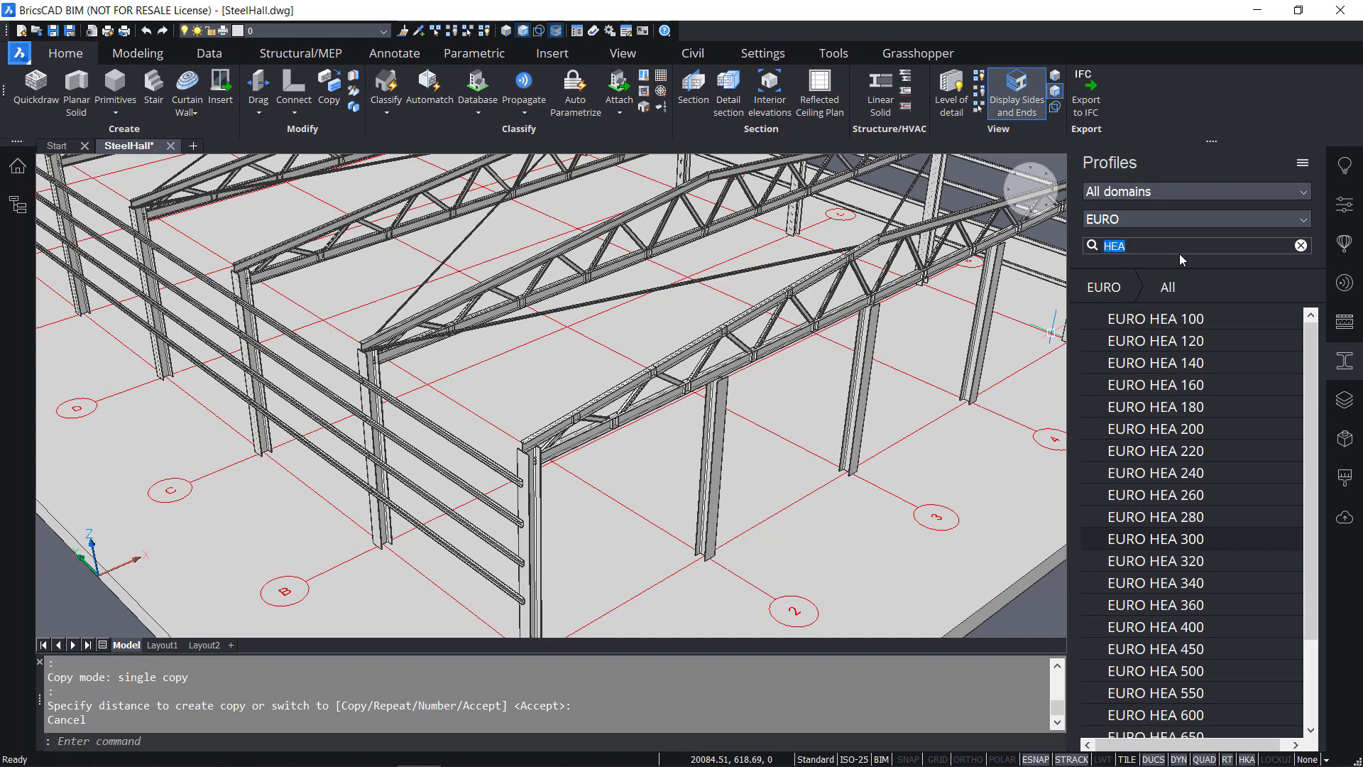
pyautogui.click(1027, 110)
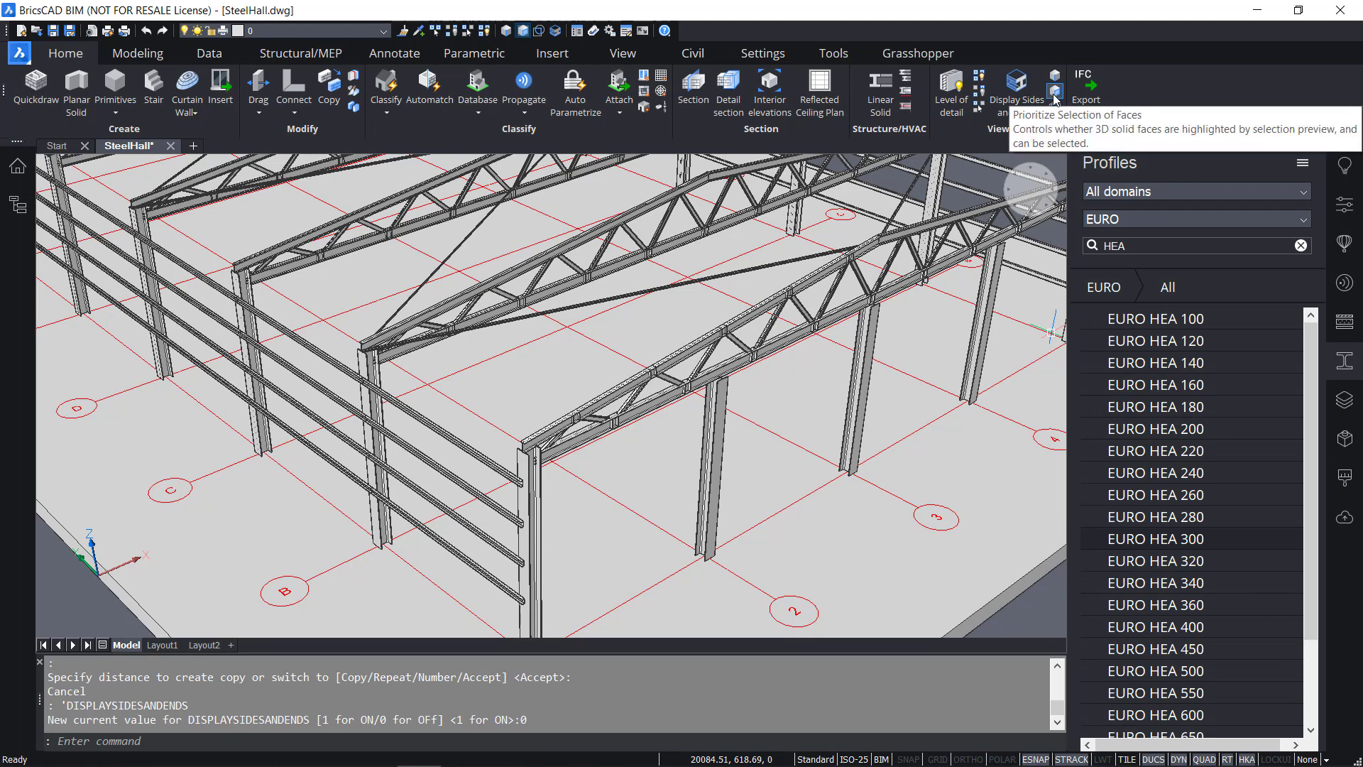
pyautogui.click(1055, 92)
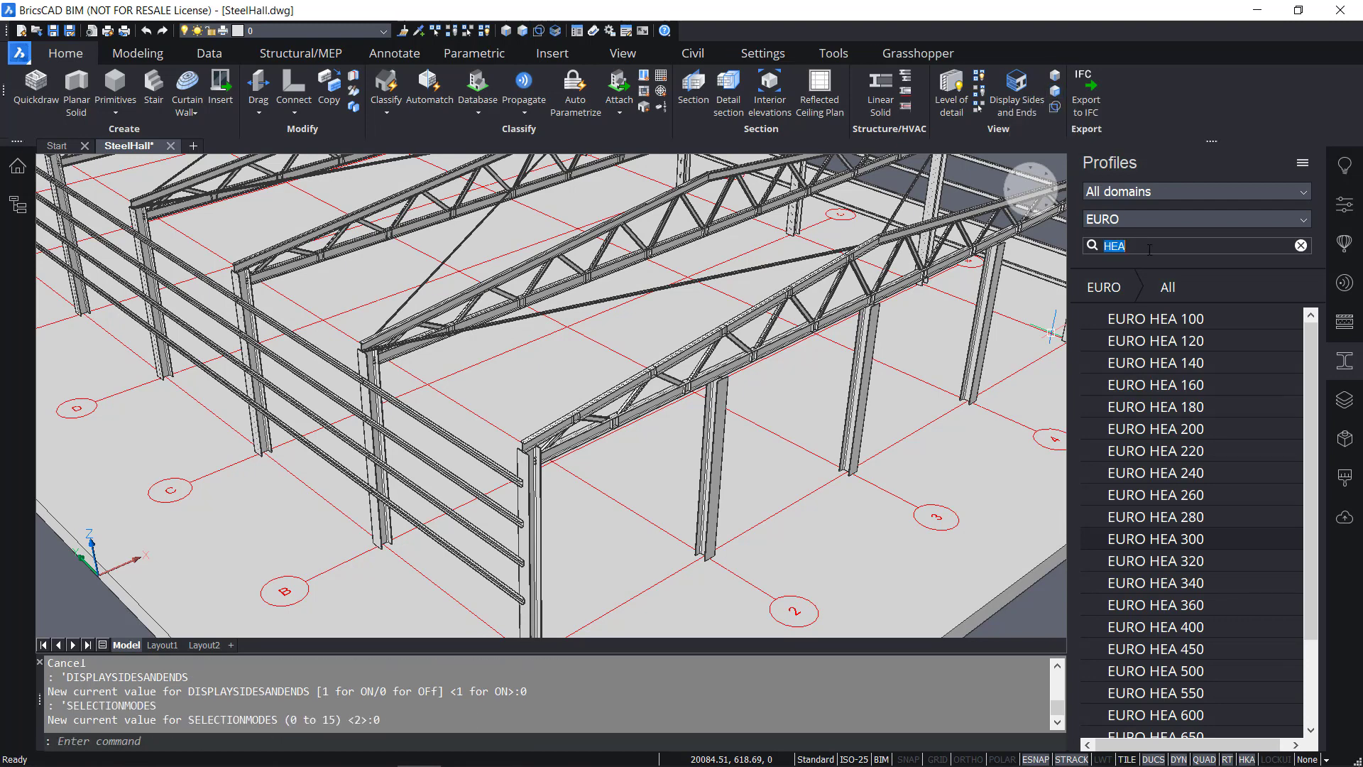
# Search the EURO profiles for IPN and start a EURO IPN 80 member at the outer corner of the end truss's top chord
pyautogui.write('IPN')
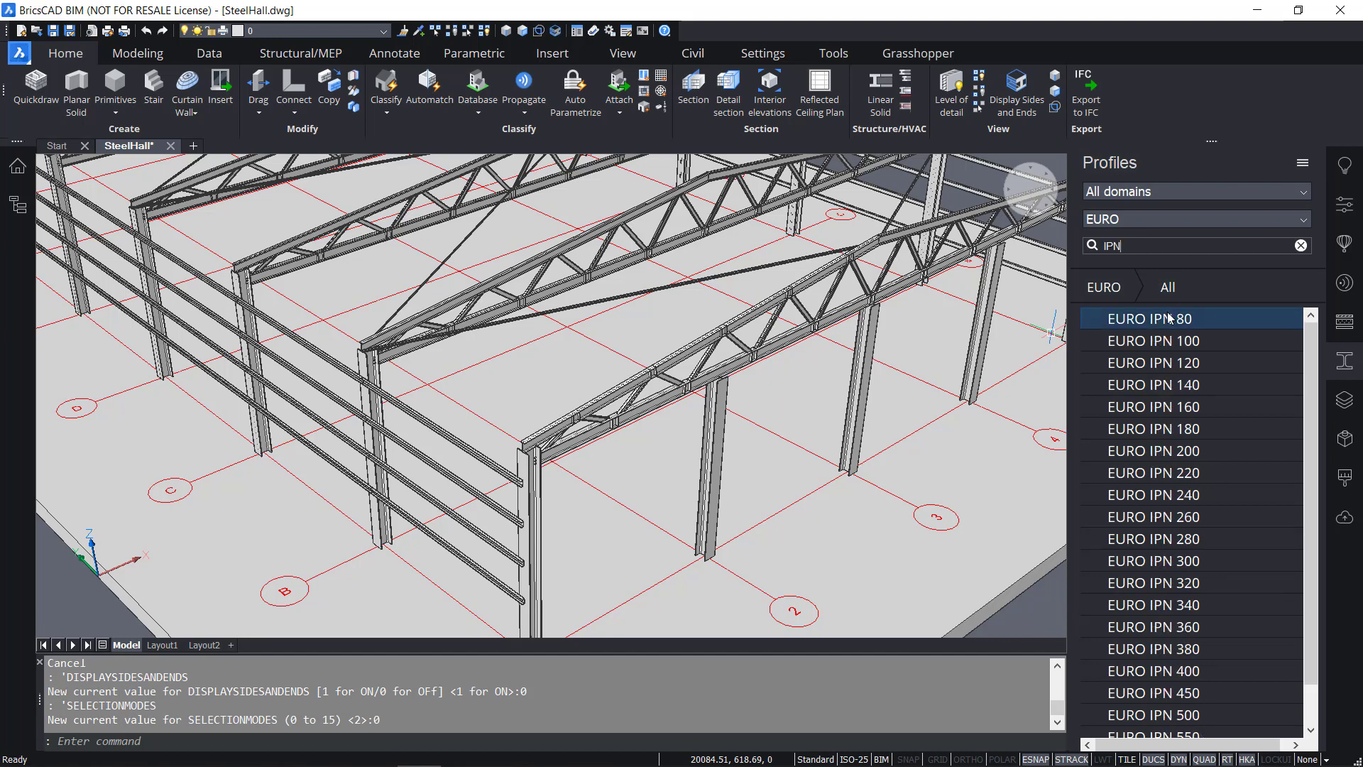
pyautogui.moveTo(1169, 318); pyautogui.dragTo(1039, 615)
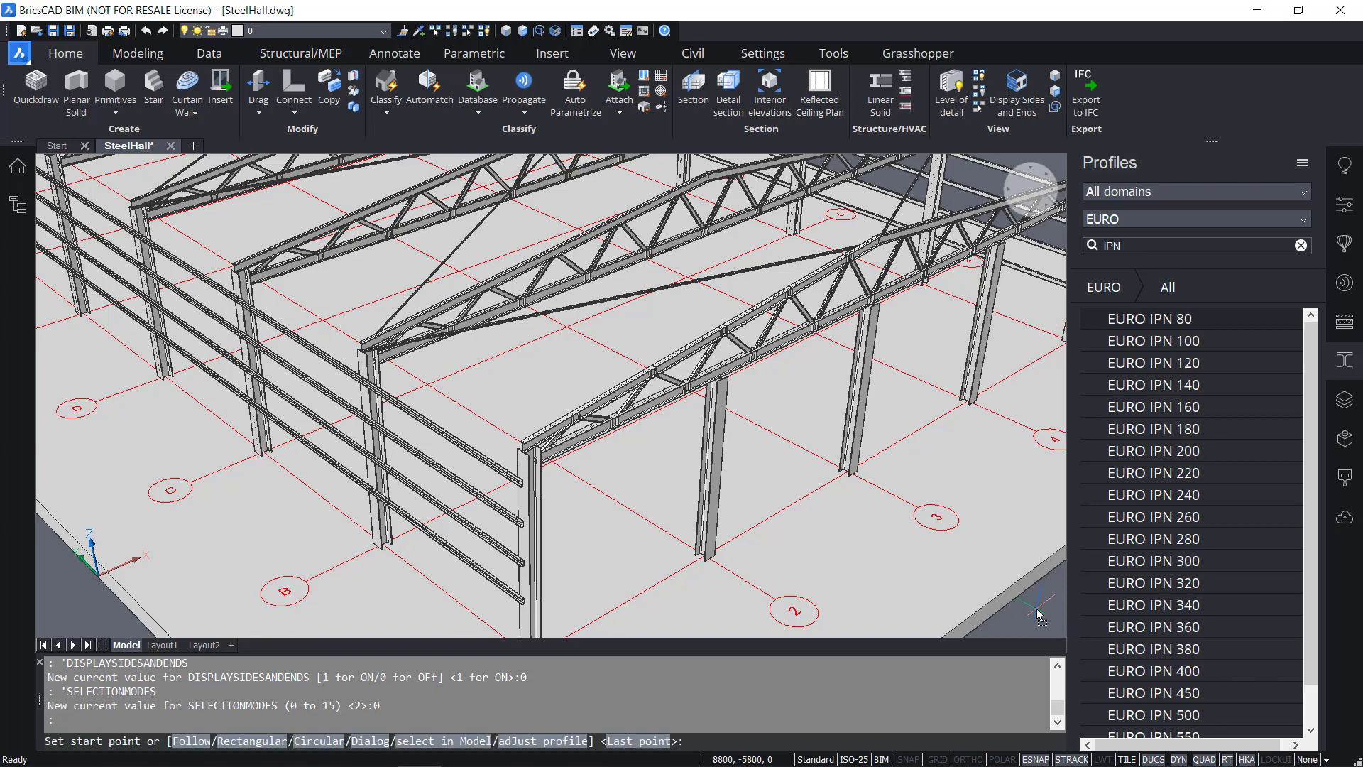
pyautogui.scroll(6, 471, 395)
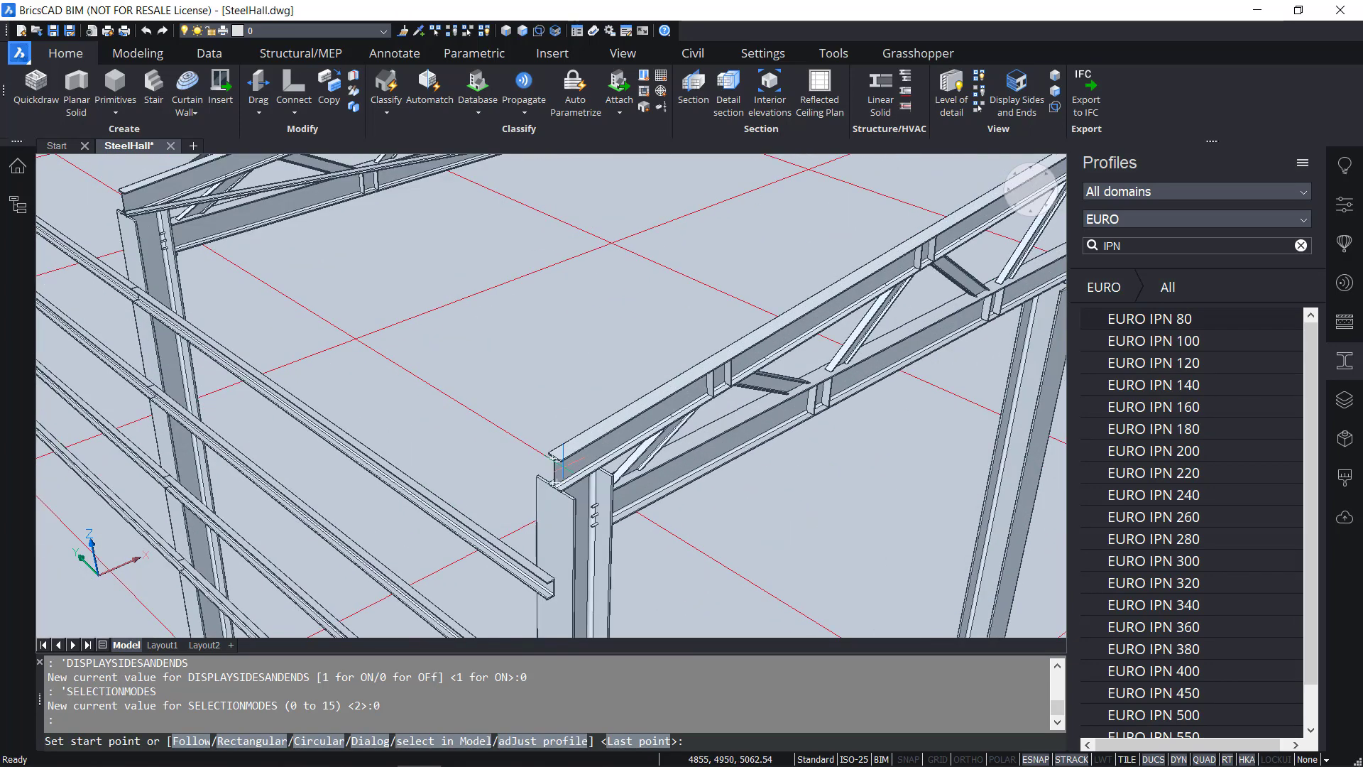
pyautogui.scroll(5, 551, 454)
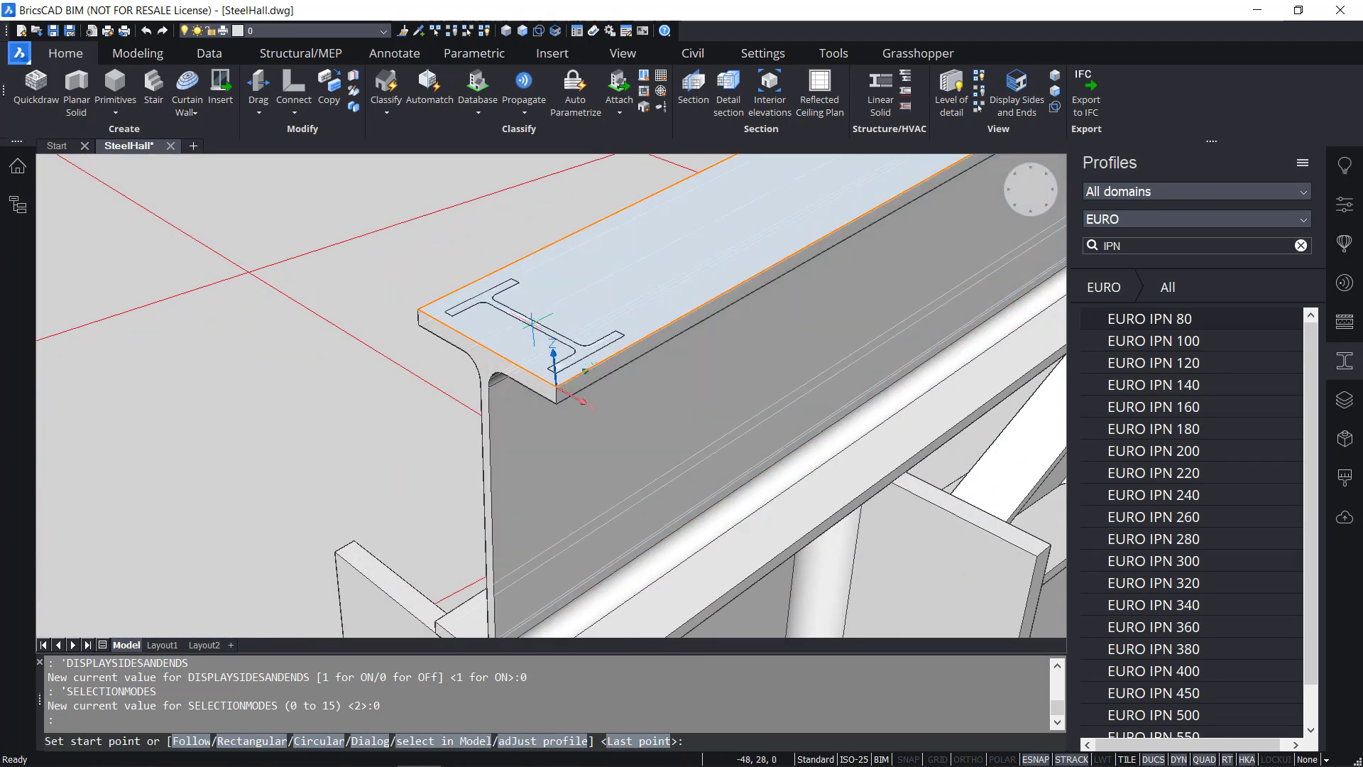
pyautogui.click(555, 383)
# Finish the IPN 80 member at the outer corner of the opposite end truss's top chord, with a length of 35100 mm
pyautogui.scroll(-10, 497, 334)
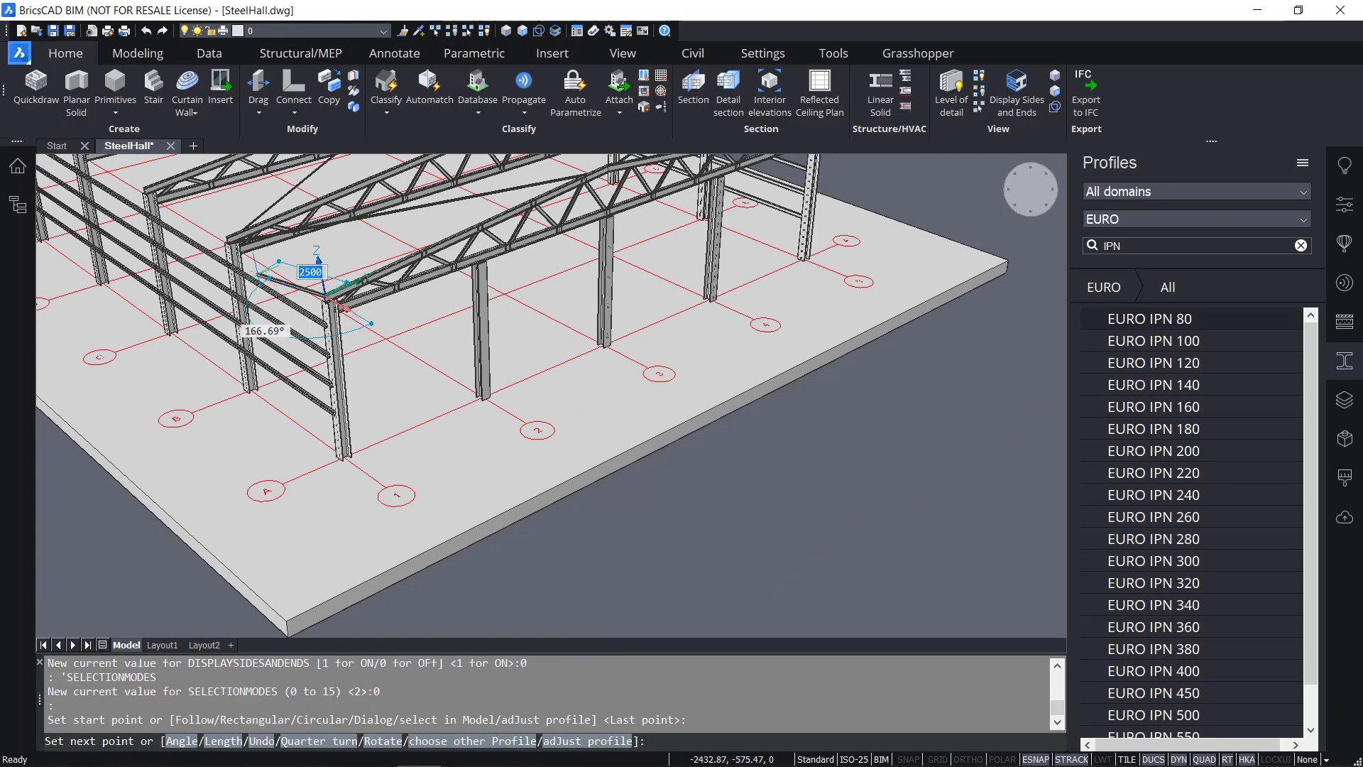
pyautogui.moveTo(284, 309); pyautogui.dragTo(703, 533, button='middle')
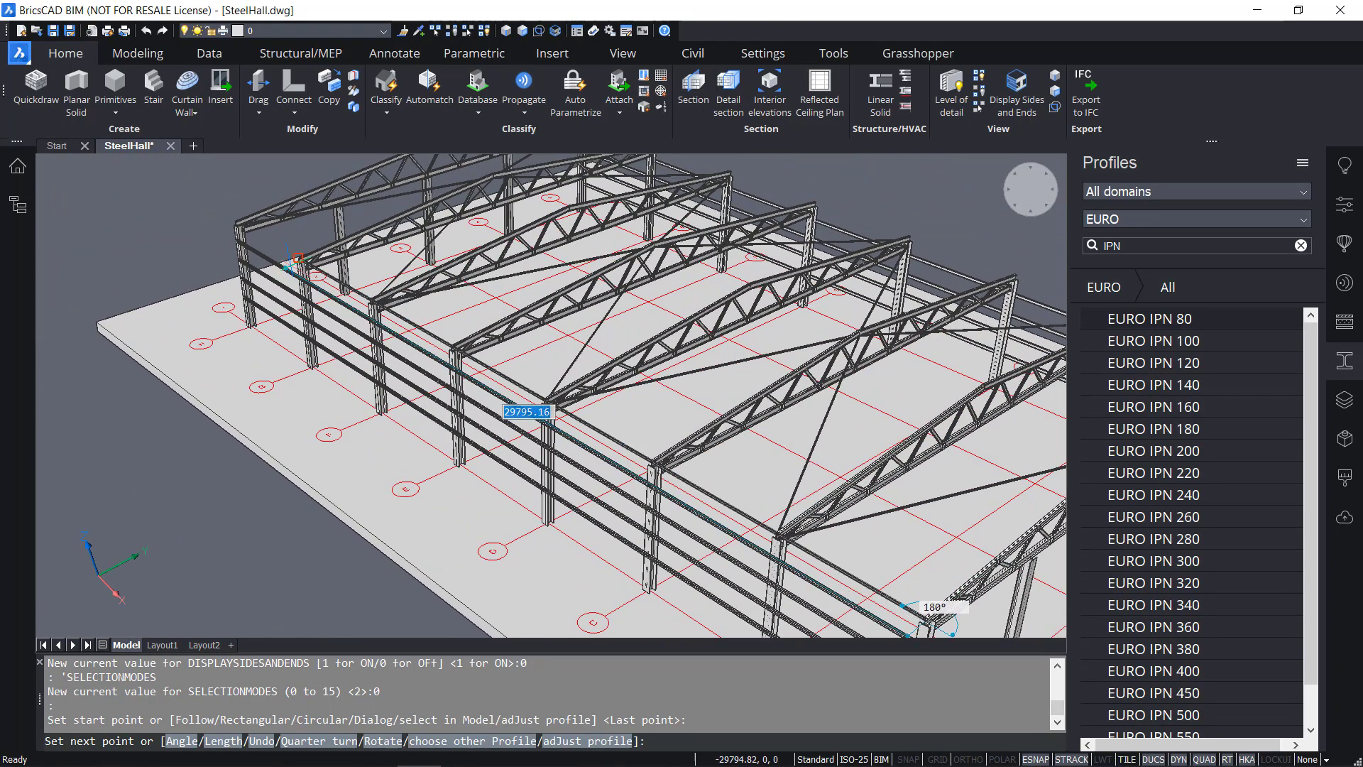
pyautogui.scroll(5, 653, 460)
pyautogui.scroll(5, 220, 211)
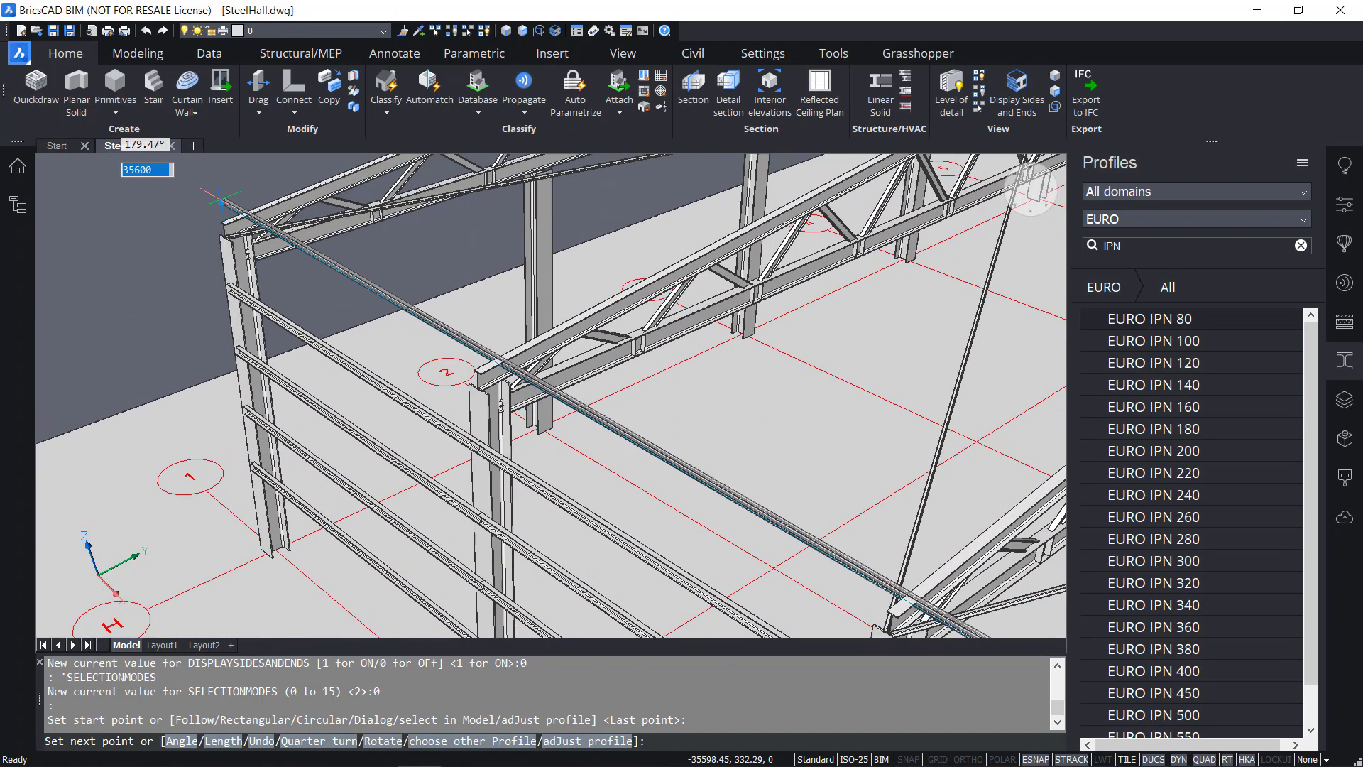
pyautogui.scroll(4, 220, 201)
pyautogui.scroll(5, 229, 250)
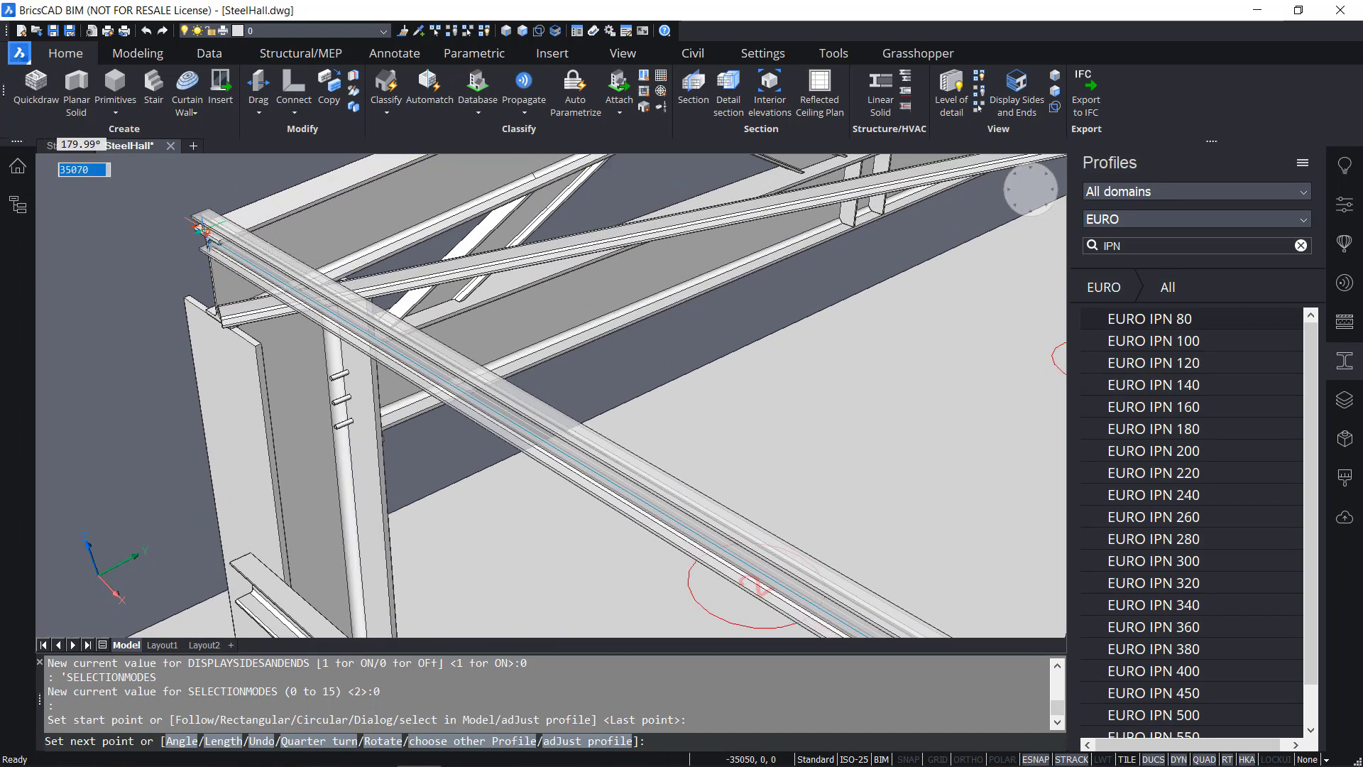
pyautogui.scroll(5, 199, 229)
pyautogui.scroll(4, 203, 231)
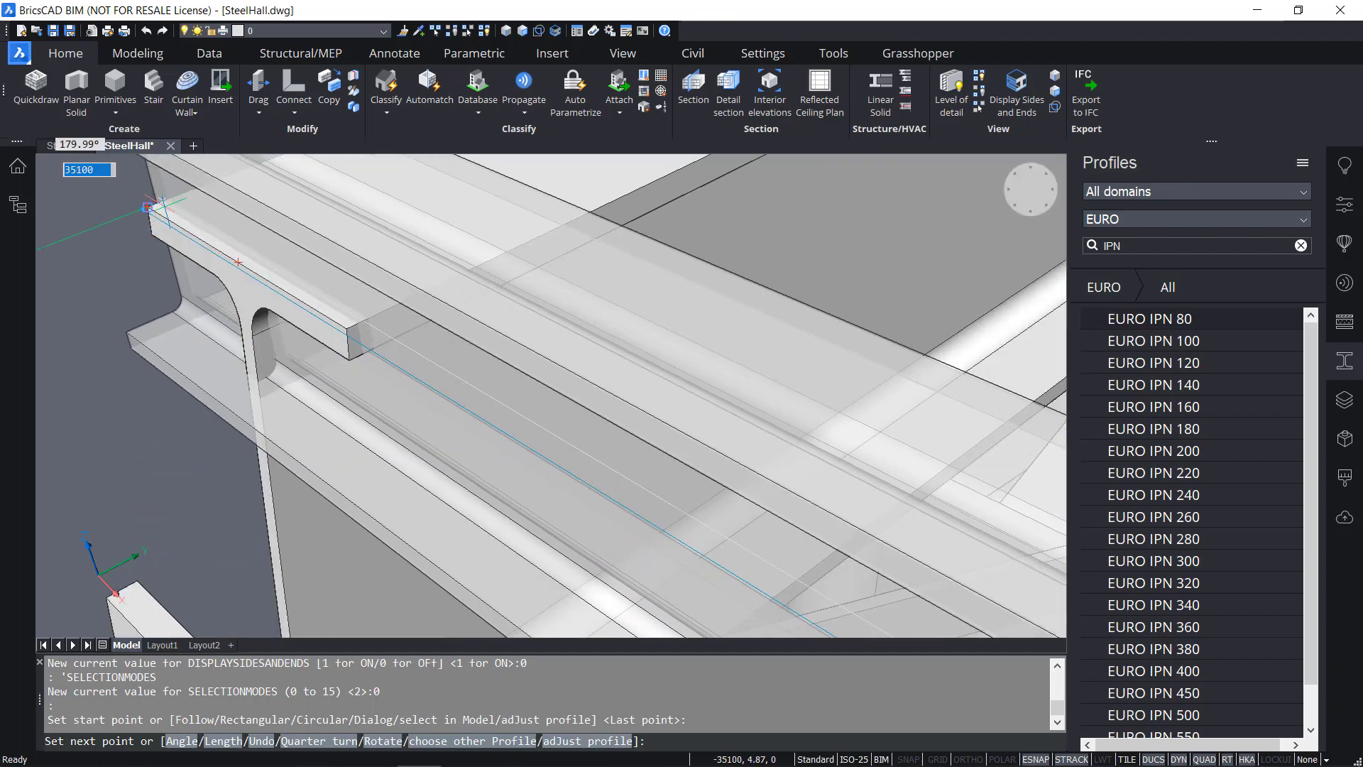
pyautogui.press('Return')
pyautogui.scroll(-8, 291, 216)
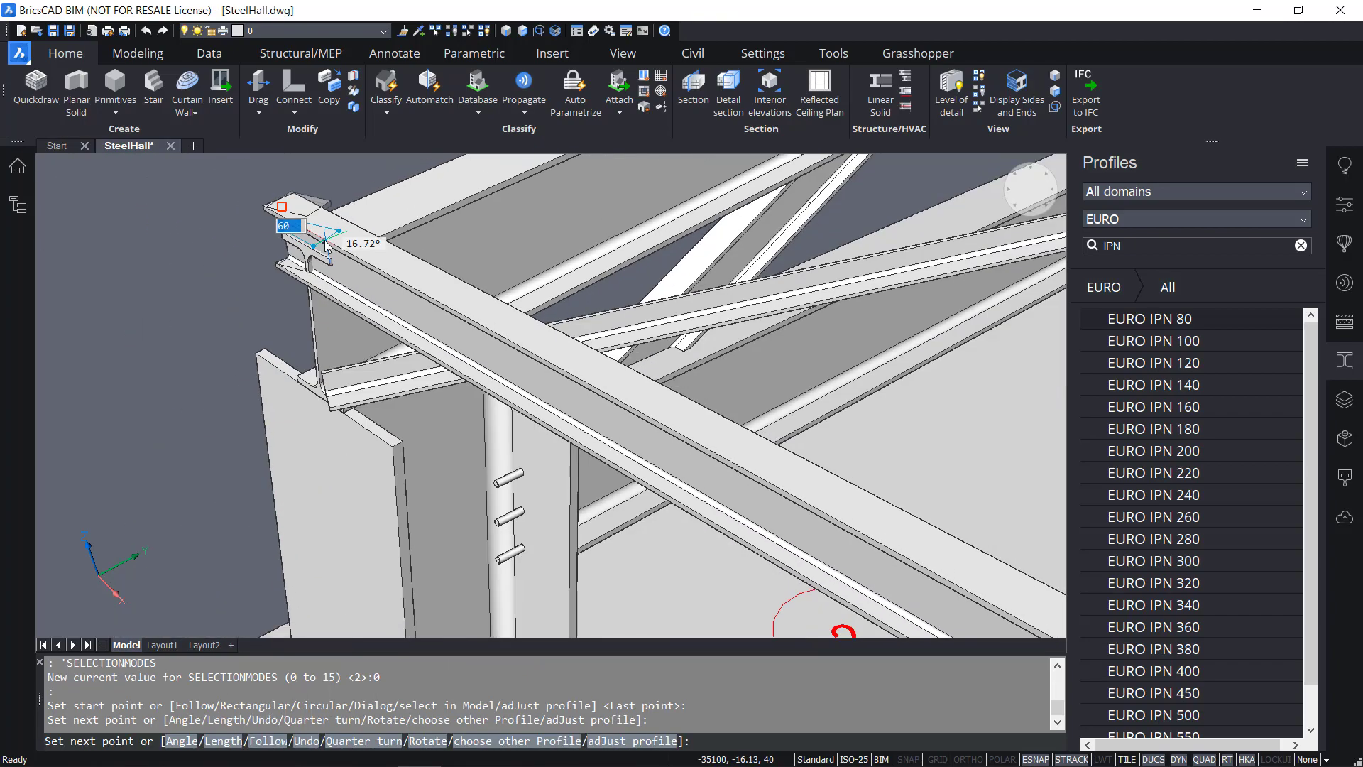
pyautogui.press('Return')
pyautogui.scroll(-10, 325, 245)
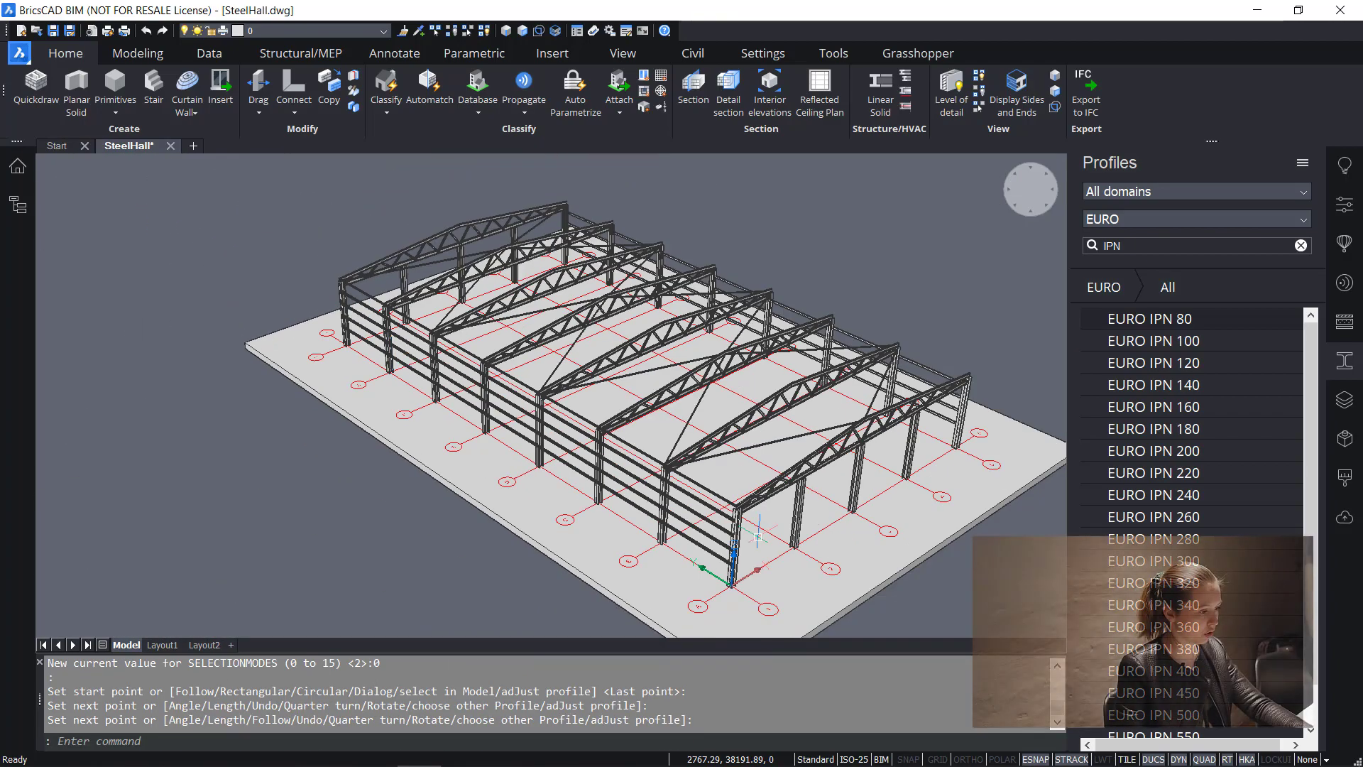
# Add eccentricity to the IPN 80 member with the TopLeft base location so it rests on the trusses' top chords
pyautogui.scroll(8, 720, 518)
pyautogui.scroll(-3, 487, 365)
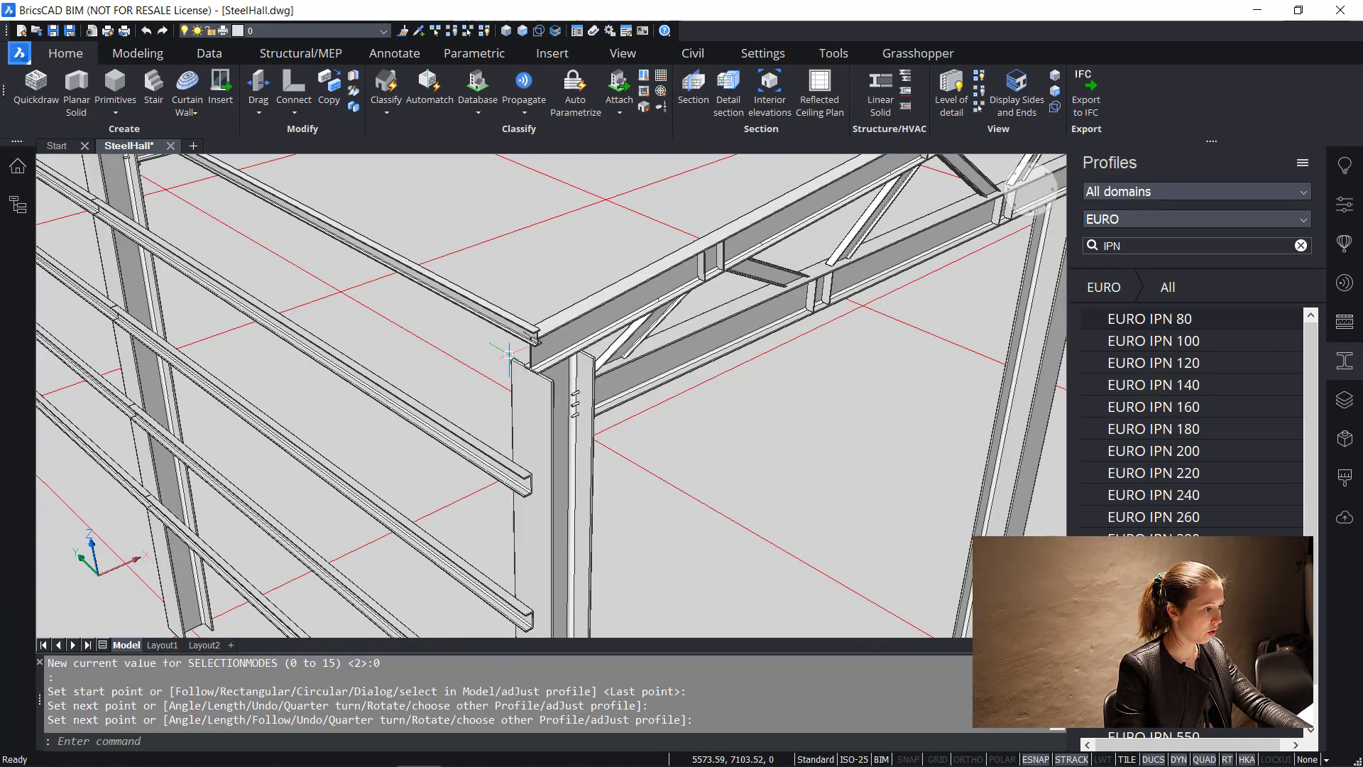
pyautogui.scroll(2, 530, 341)
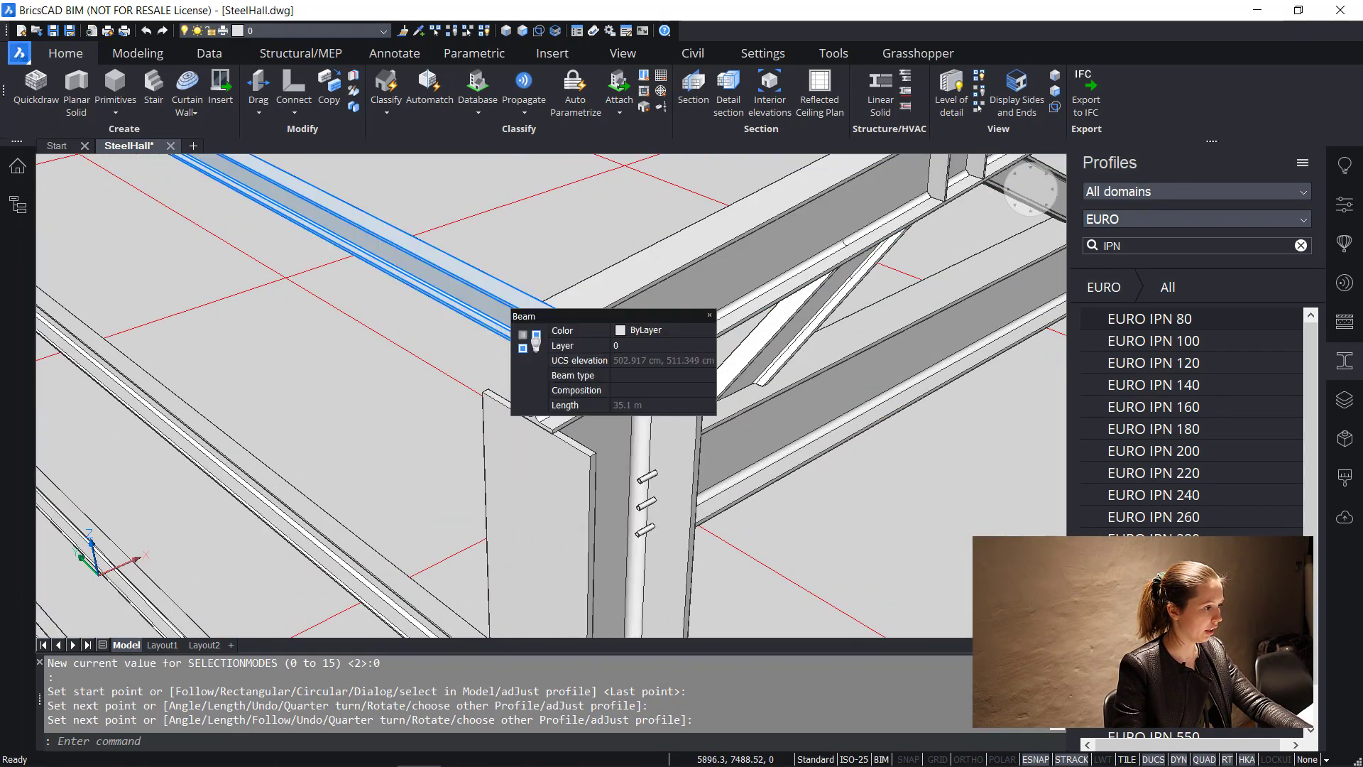
pyautogui.click(511, 341)
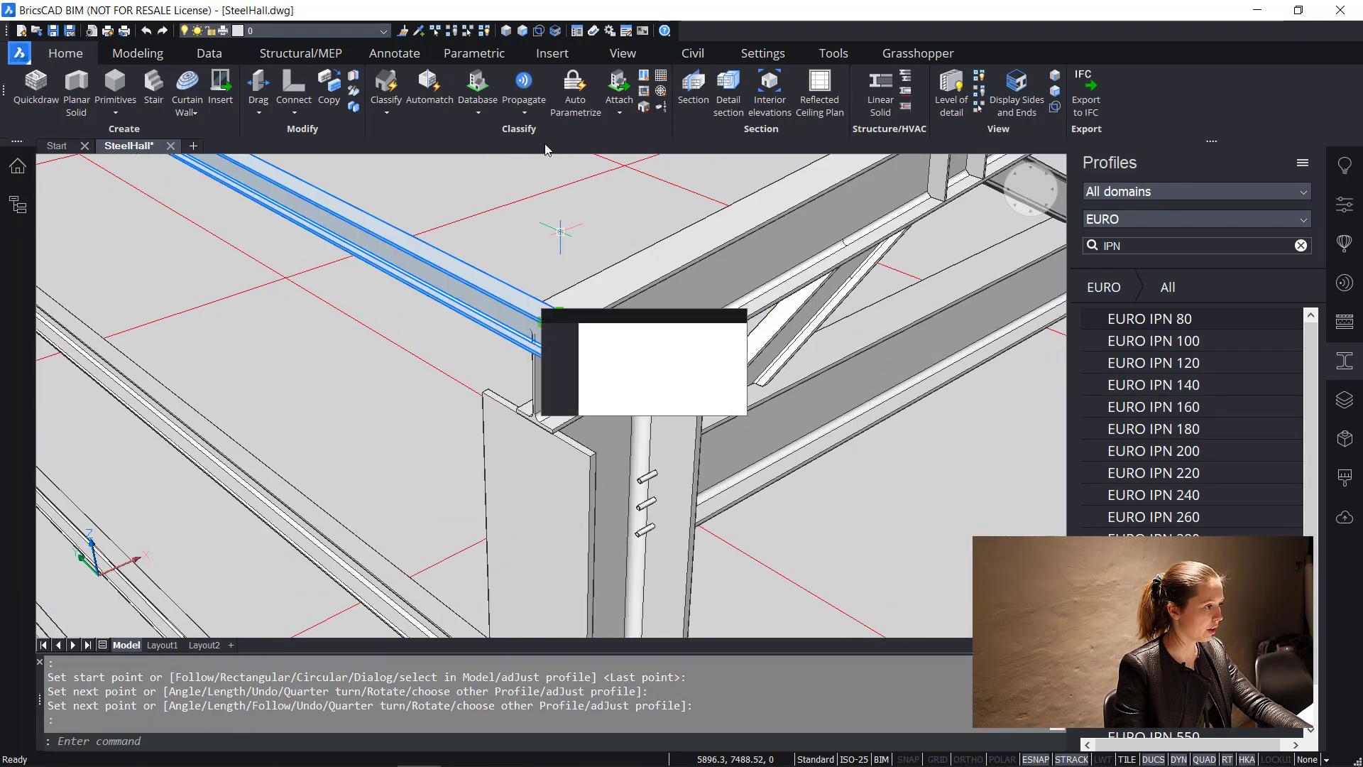
pyautogui.click(294, 52)
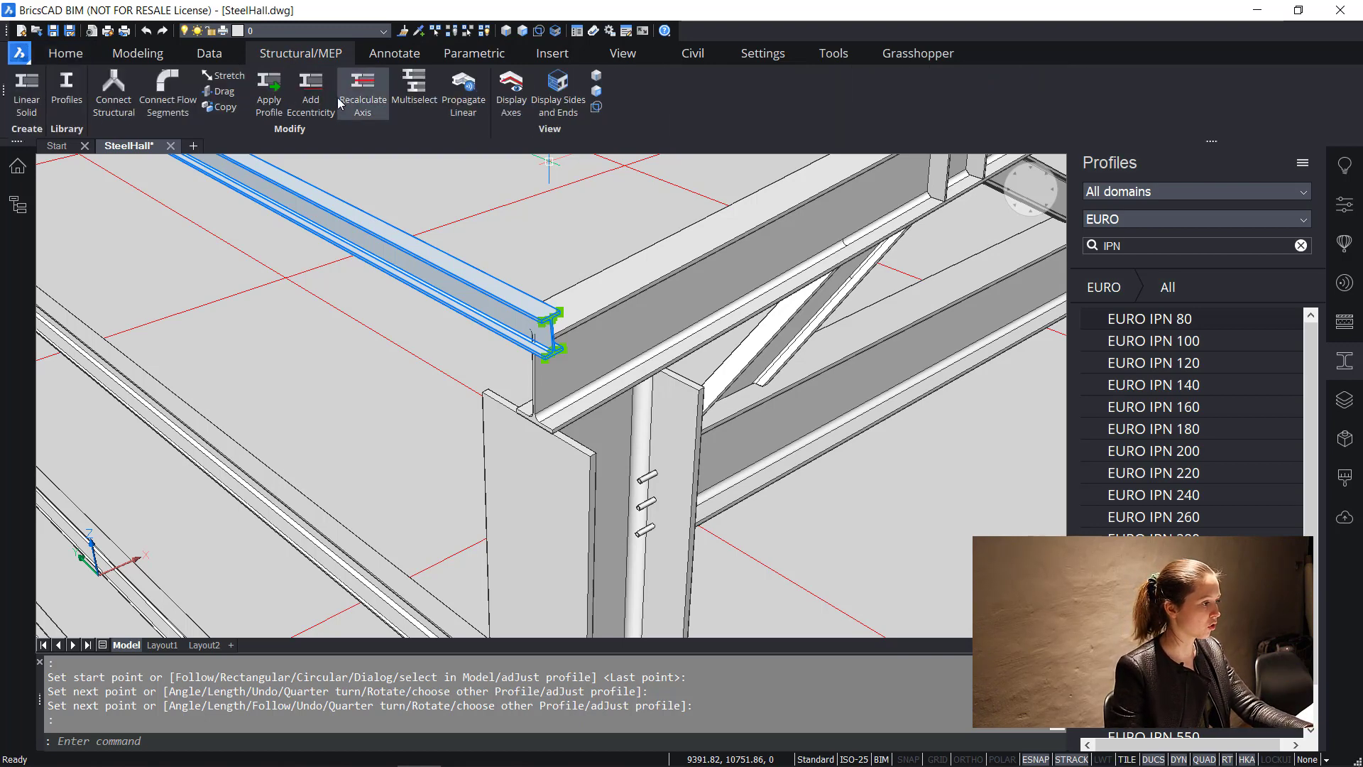
pyautogui.click(310, 89)
pyautogui.scroll(-10, 409, 404)
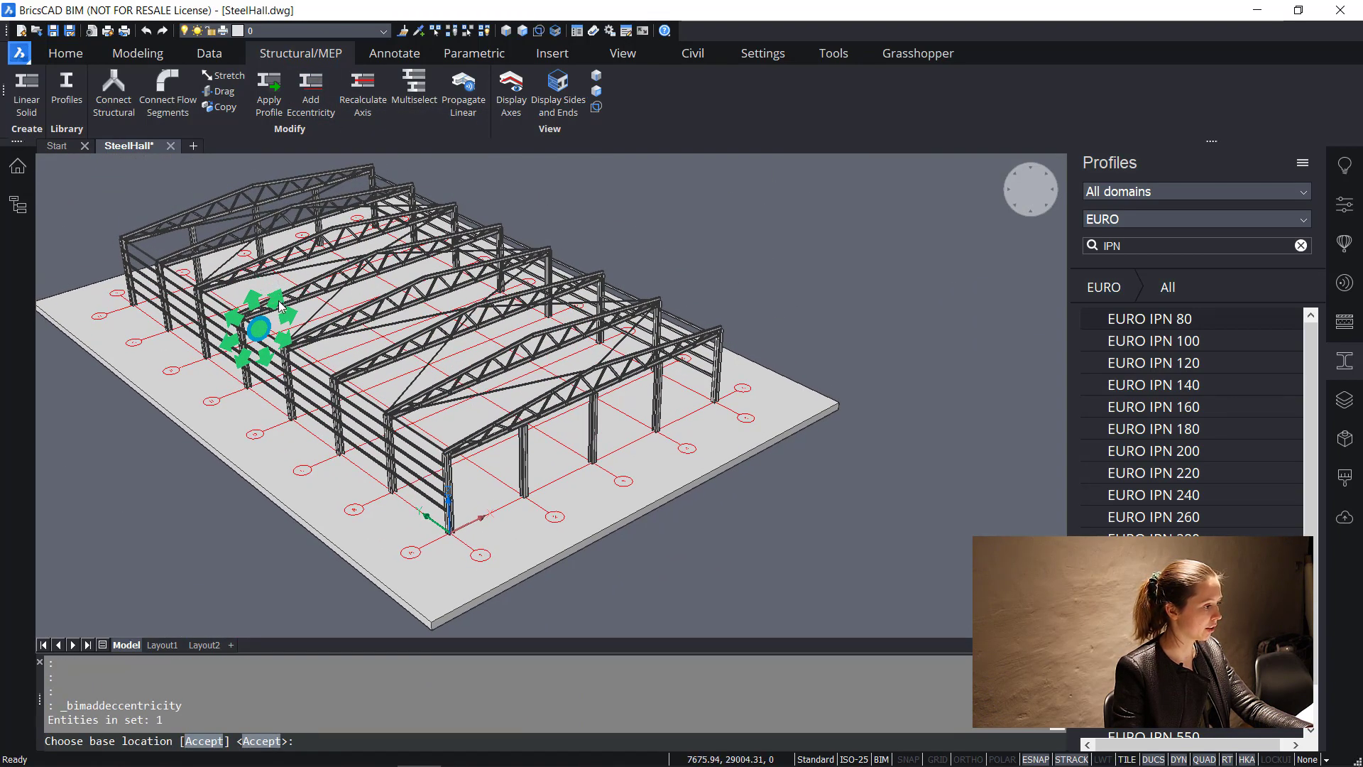
pyautogui.click(279, 304)
pyautogui.scroll(10, 437, 460)
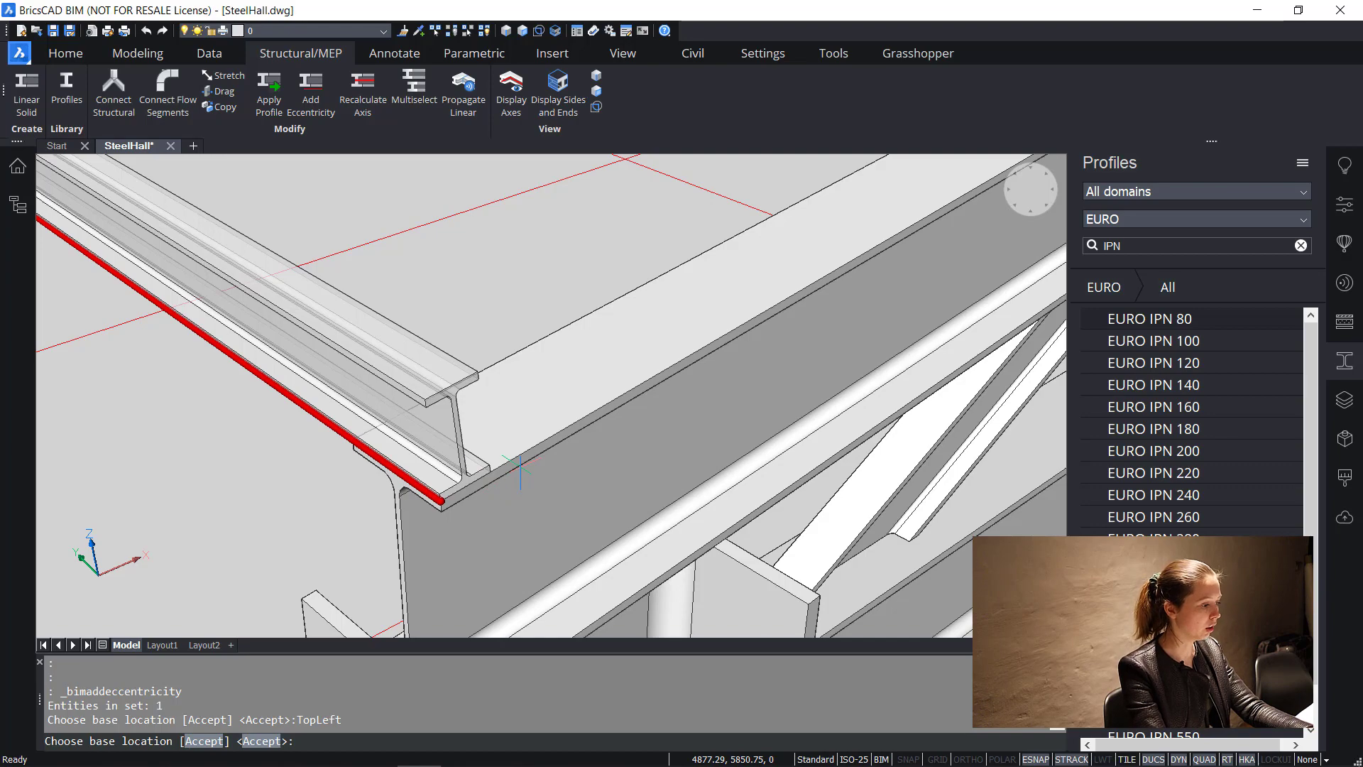
pyautogui.press('Return')
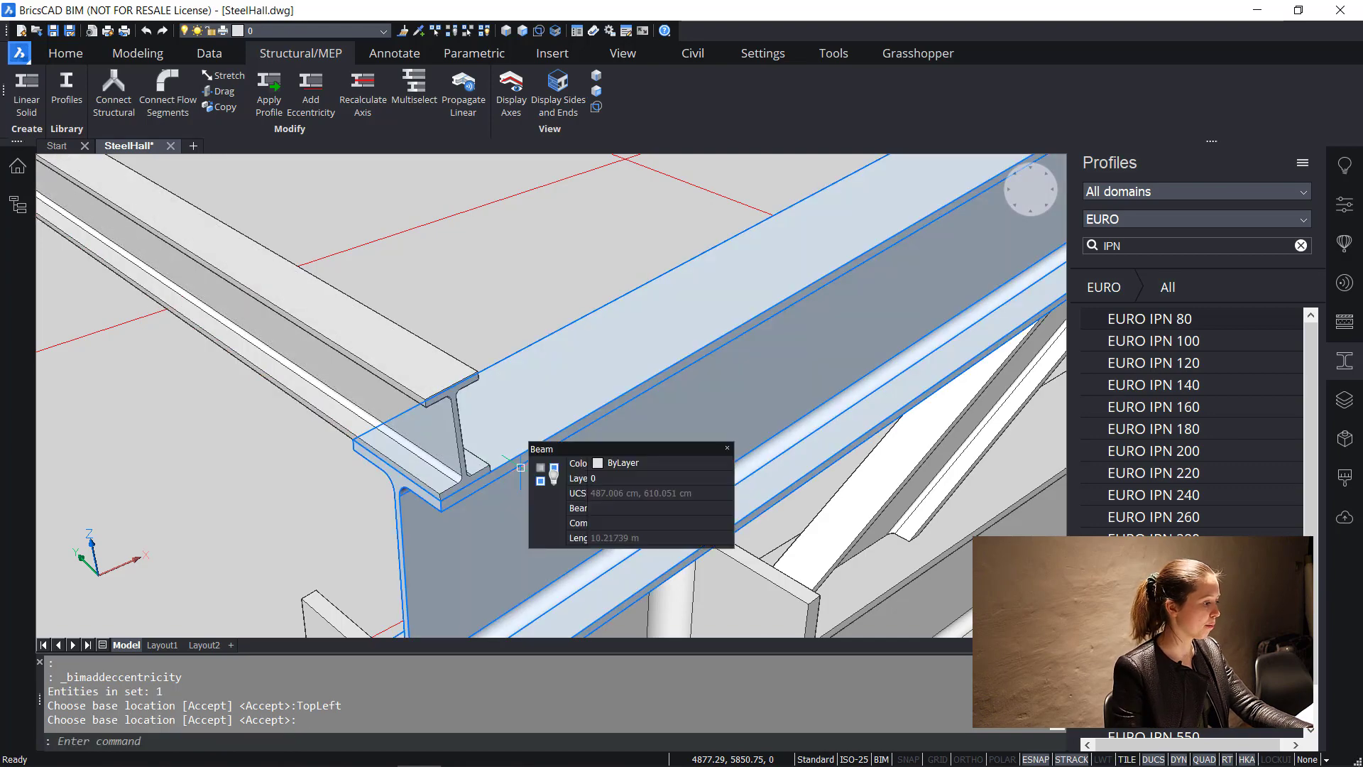
# Examine how the IPN 80 member sits on the top chord at the corner of the end truss
pyautogui.scroll(-5, 461, 444)
pyautogui.scroll(-10, 414, 429)
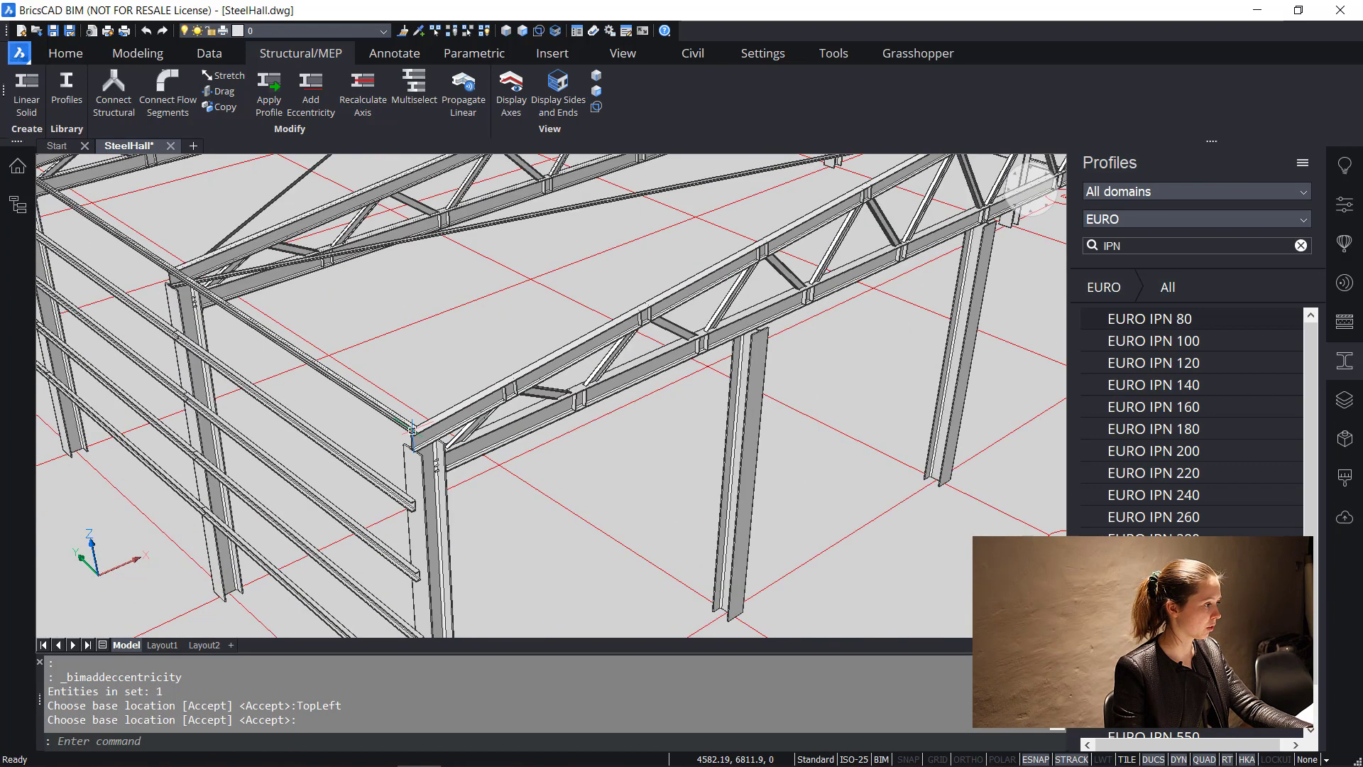
pyautogui.scroll(10, 412, 429)
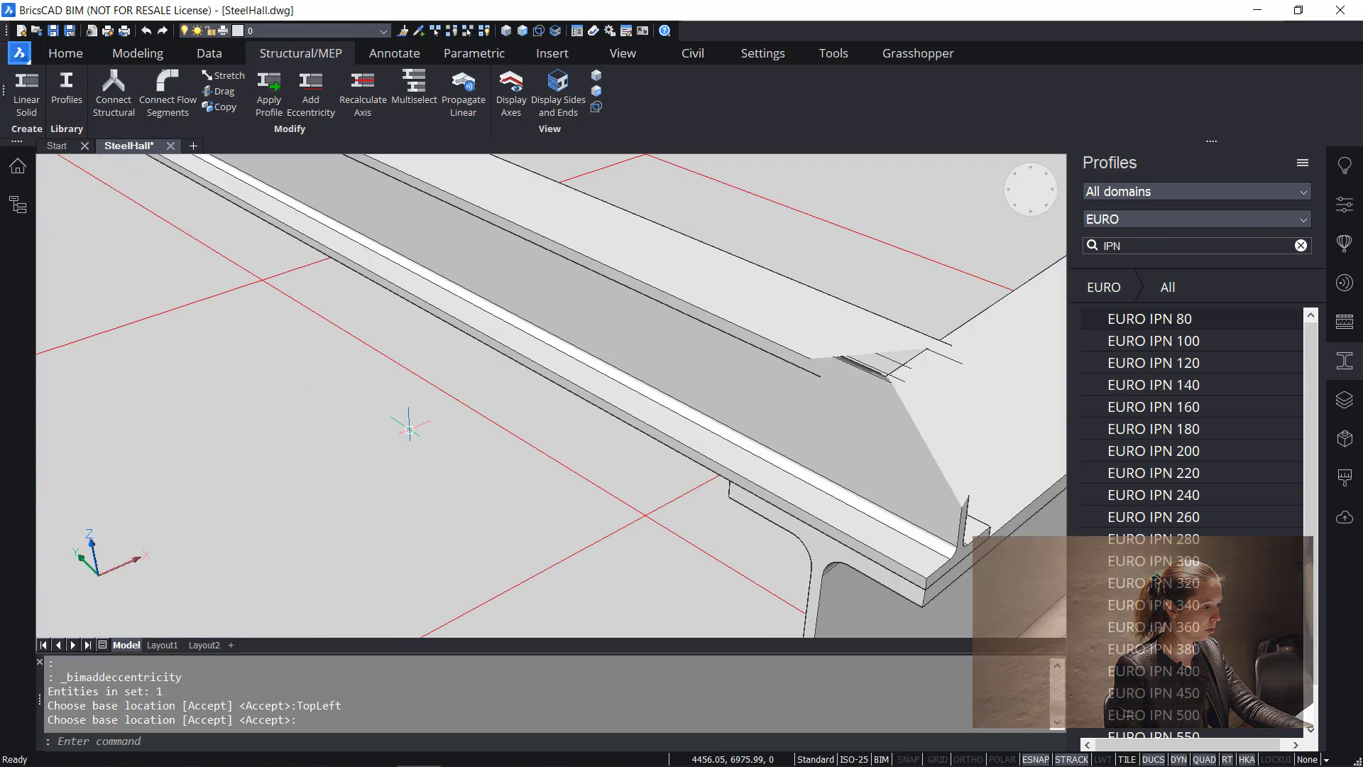
pyautogui.scroll(-2, 398, 419)
pyautogui.scroll(3, 533, 422)
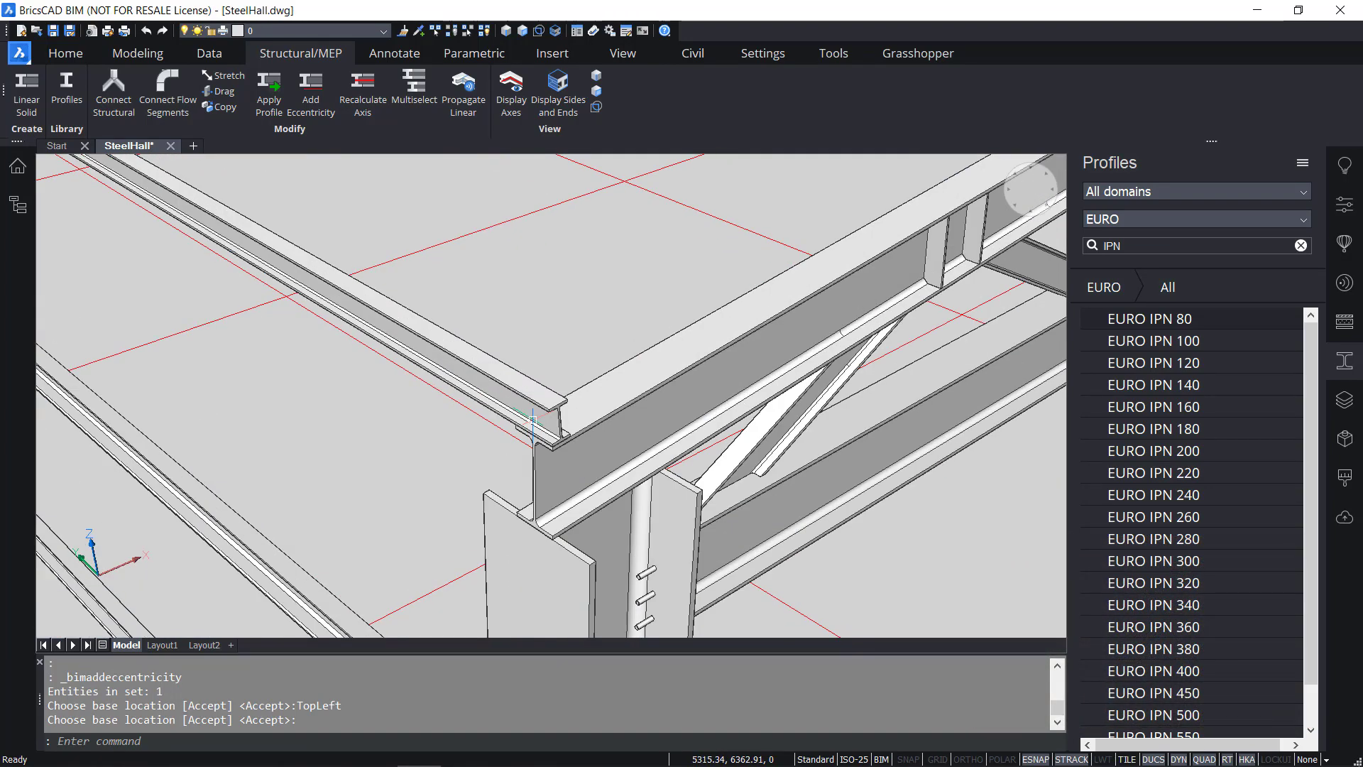
pyautogui.moveTo(531, 421)
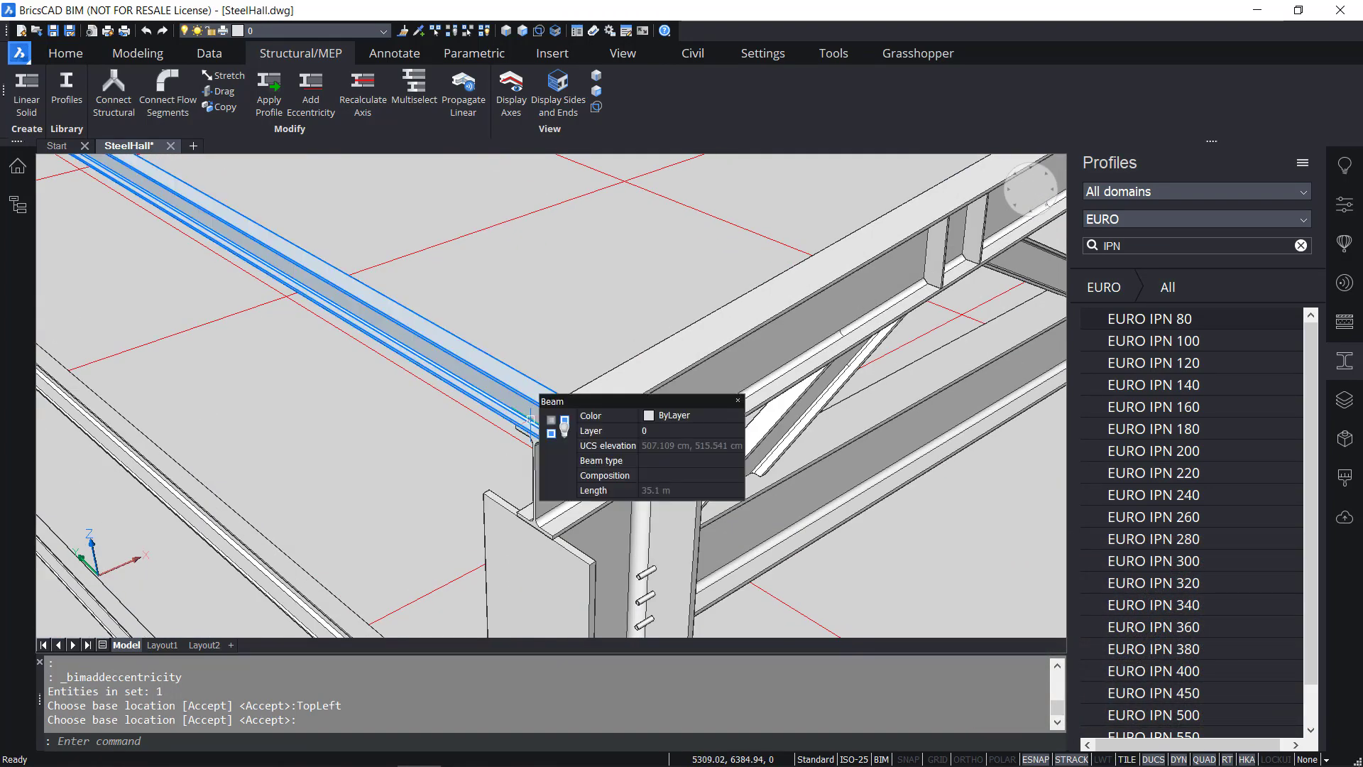
pyautogui.scroll(-10, 531, 420)
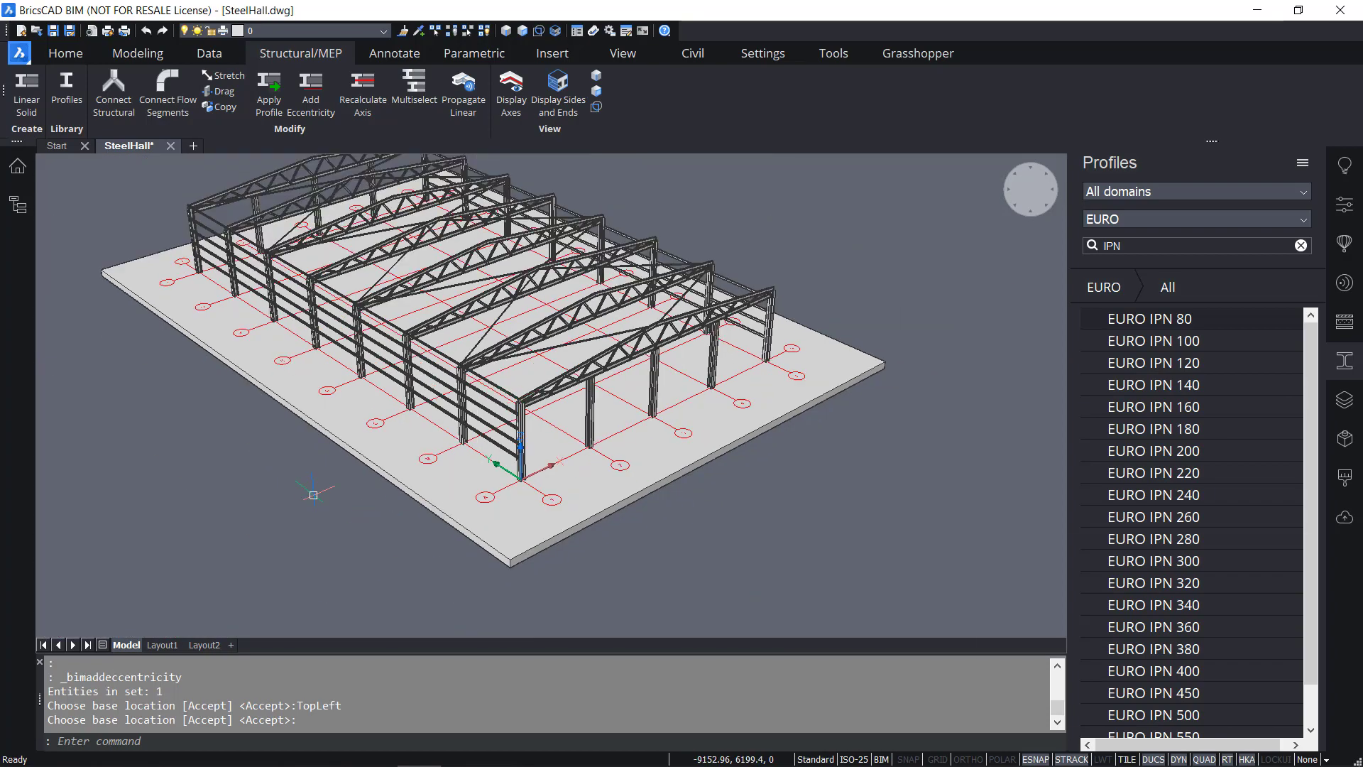
pyautogui.hotkey('ctrl', 'y')
pyautogui.hotkey('ctrl', 'y')
pyautogui.hotkey('ctrl', 'y')
pyautogui.hotkey('ctrl', 'y')
pyautogui.hotkey('ctrl', 'y')
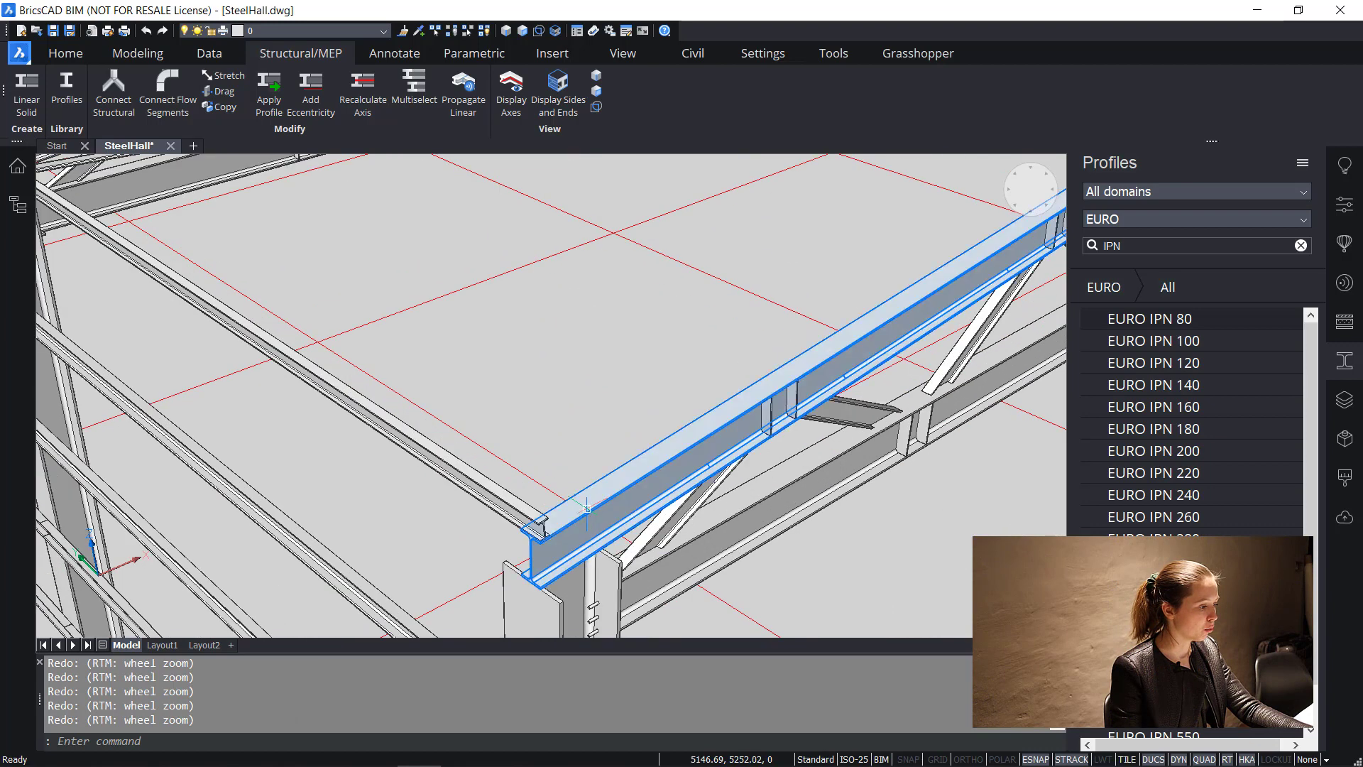
pyautogui.moveTo(543, 532)
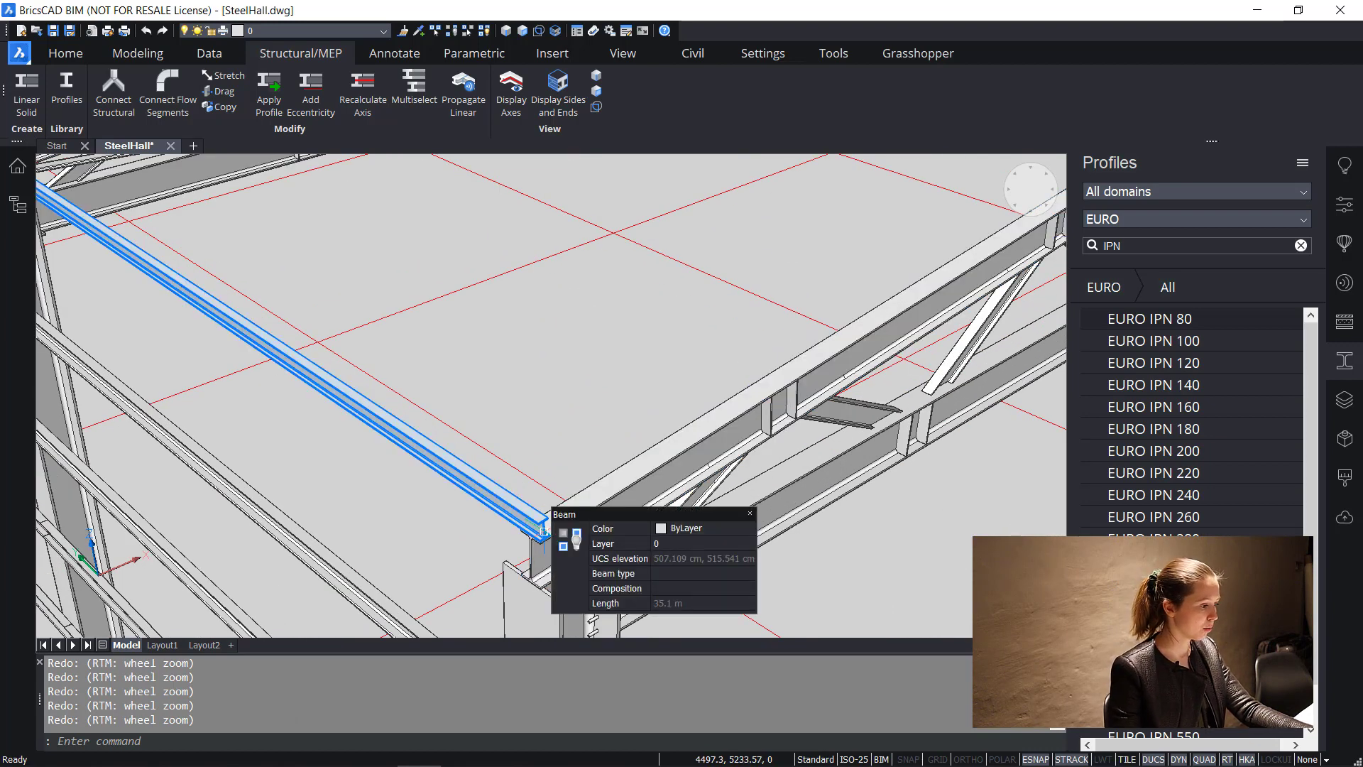
pyautogui.scroll(4, 550, 500)
pyautogui.scroll(-4, 542, 529)
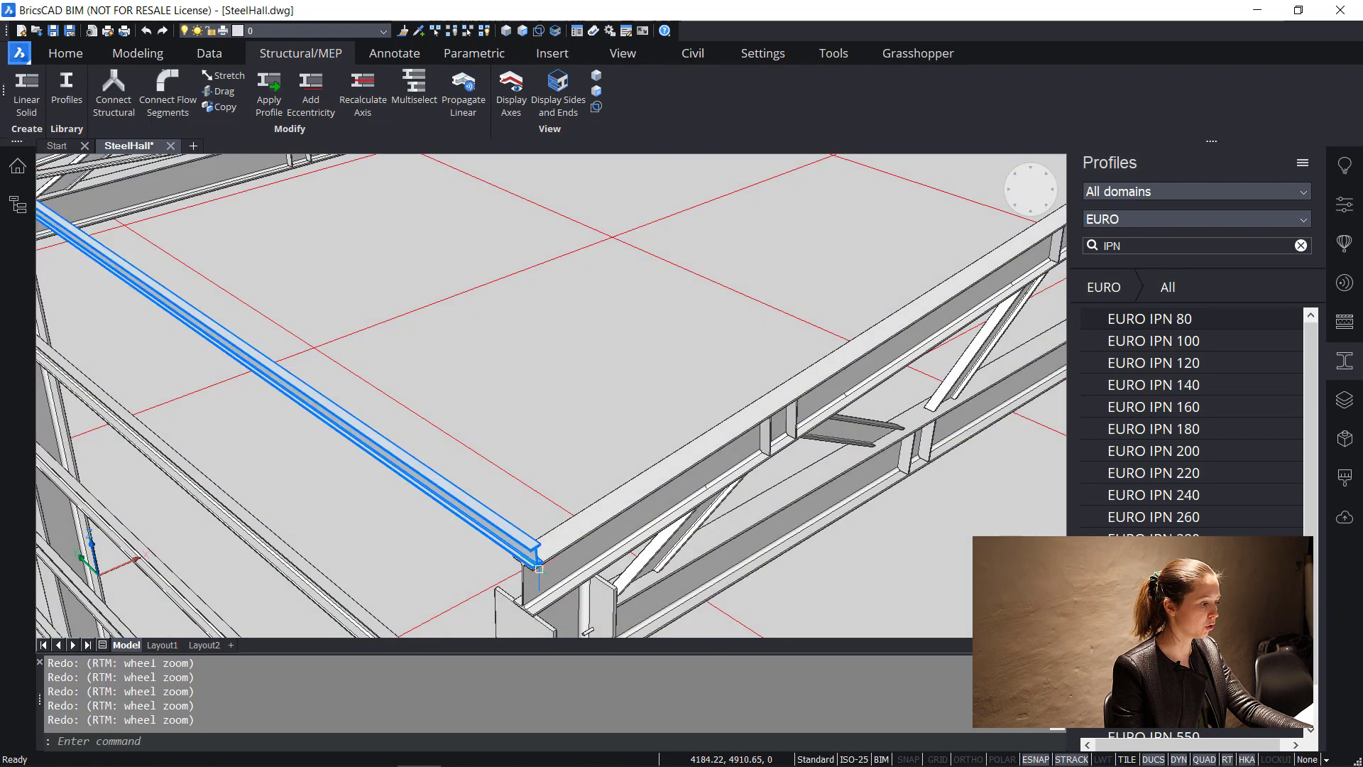
pyautogui.moveTo(546, 574); pyautogui.dragTo(546, 522, button='middle')
pyautogui.scroll(2, 568, 482)
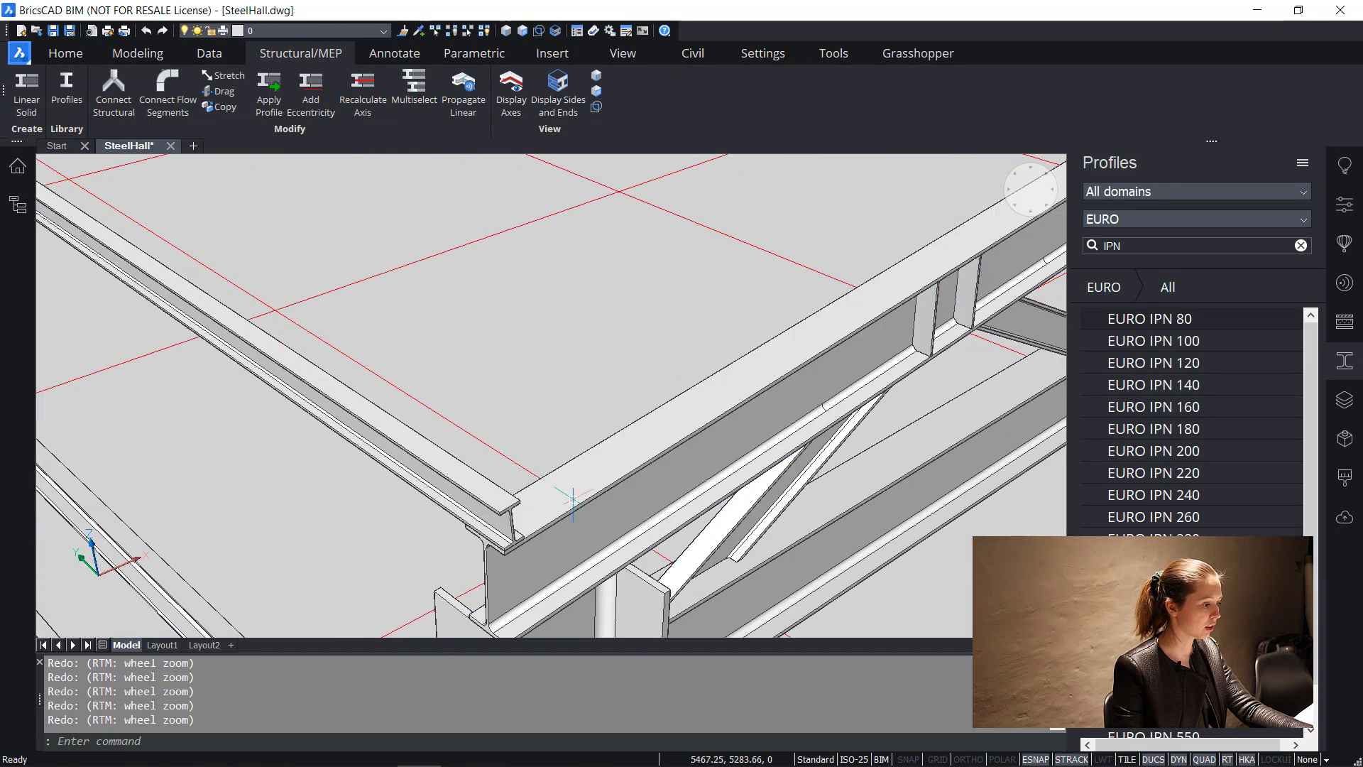
# Align the UCS to the sloping top face of the end truss's top chord, with its origin beside the IPN 80 member
pyautogui.moveTo(575, 489)
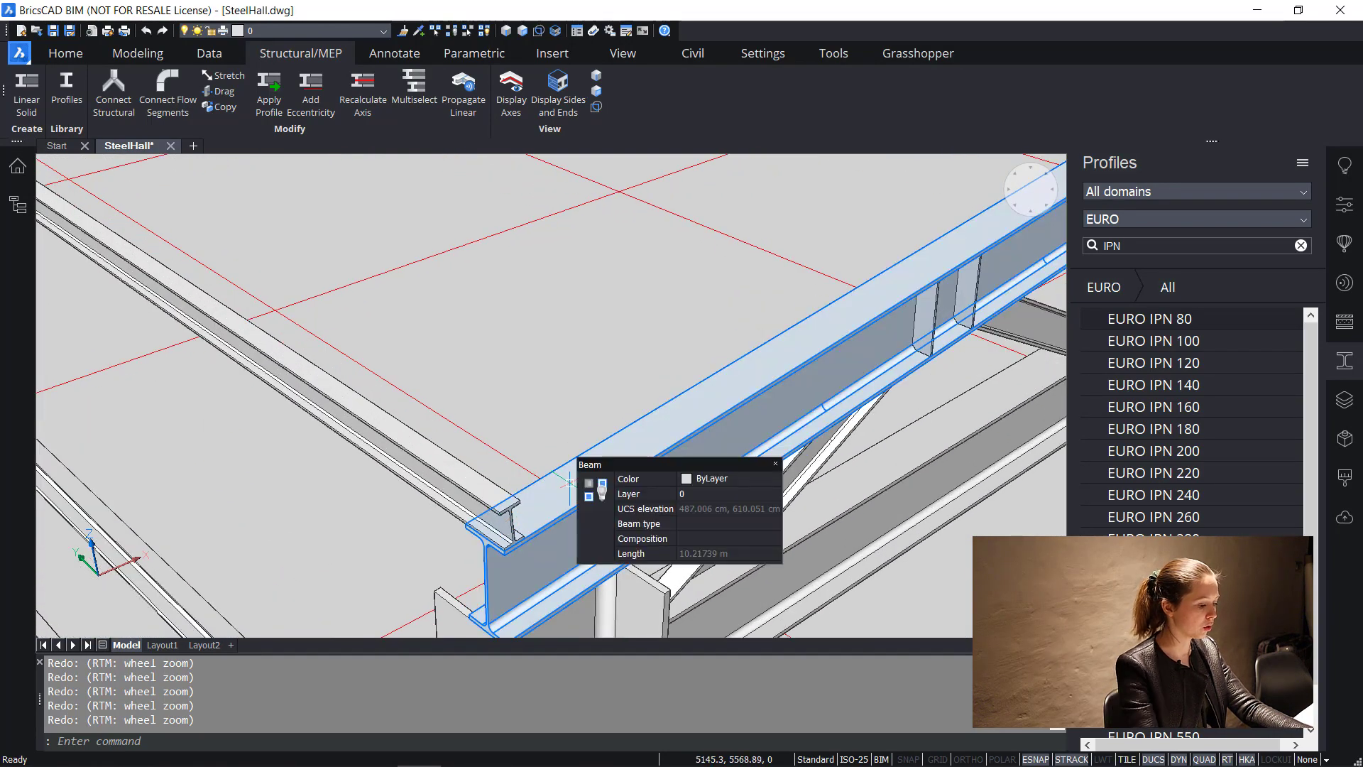
pyautogui.write('UCS')
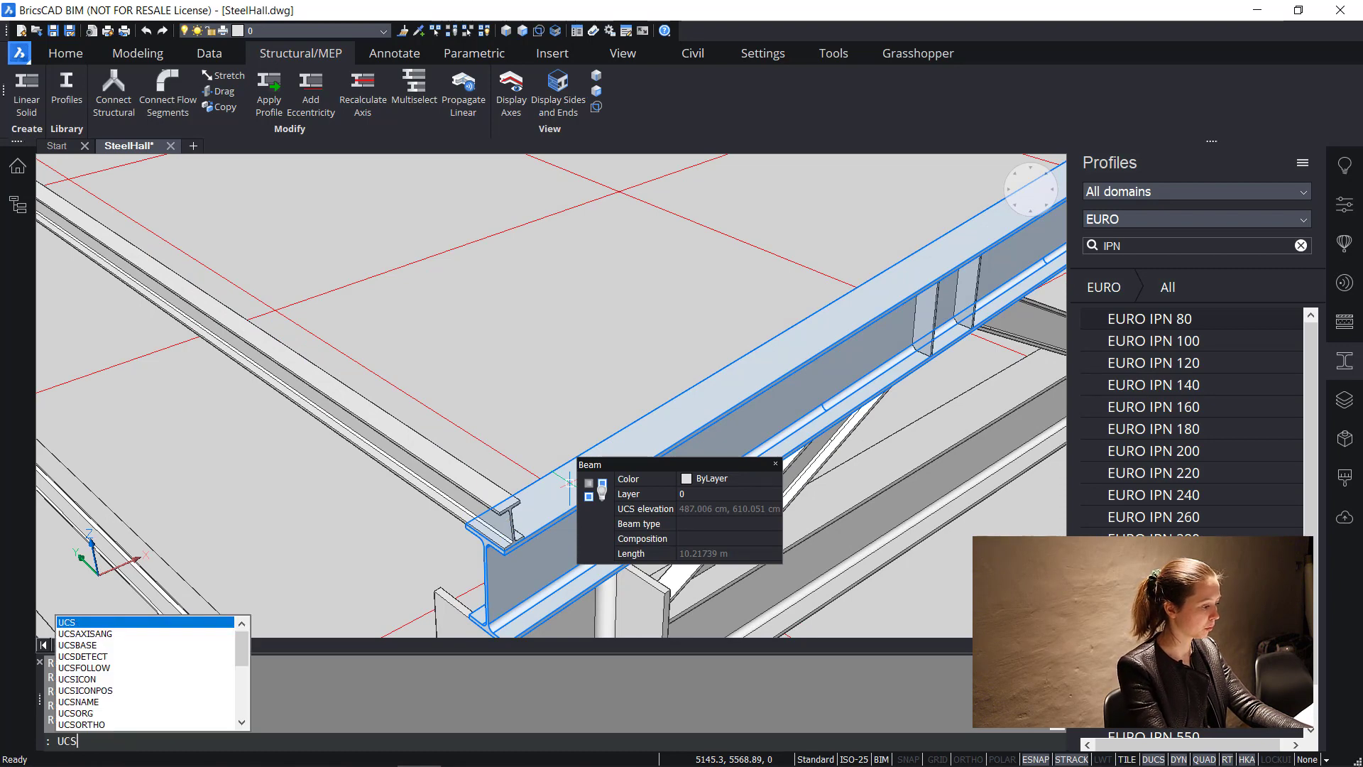
pyautogui.press('Return')
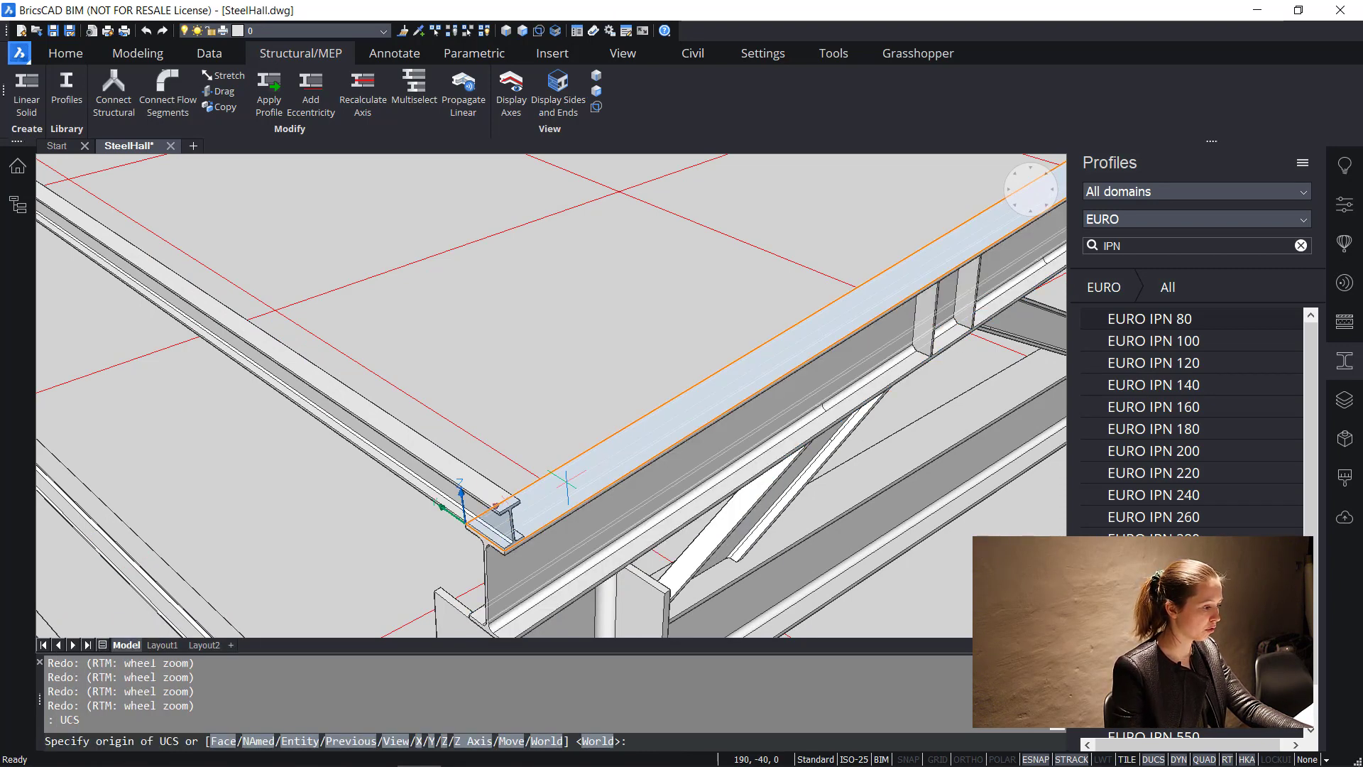
pyautogui.click(567, 482)
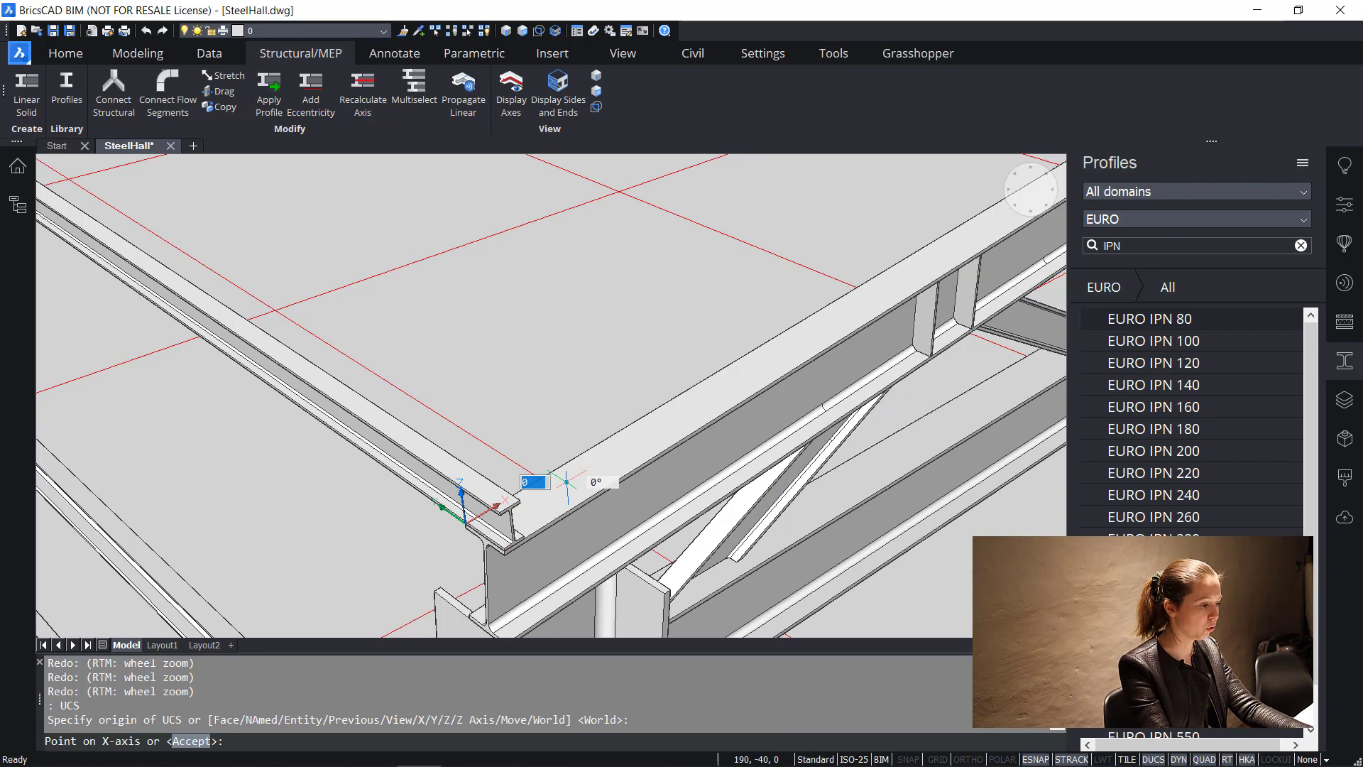
pyautogui.press('Return')
pyautogui.moveTo(568, 482)
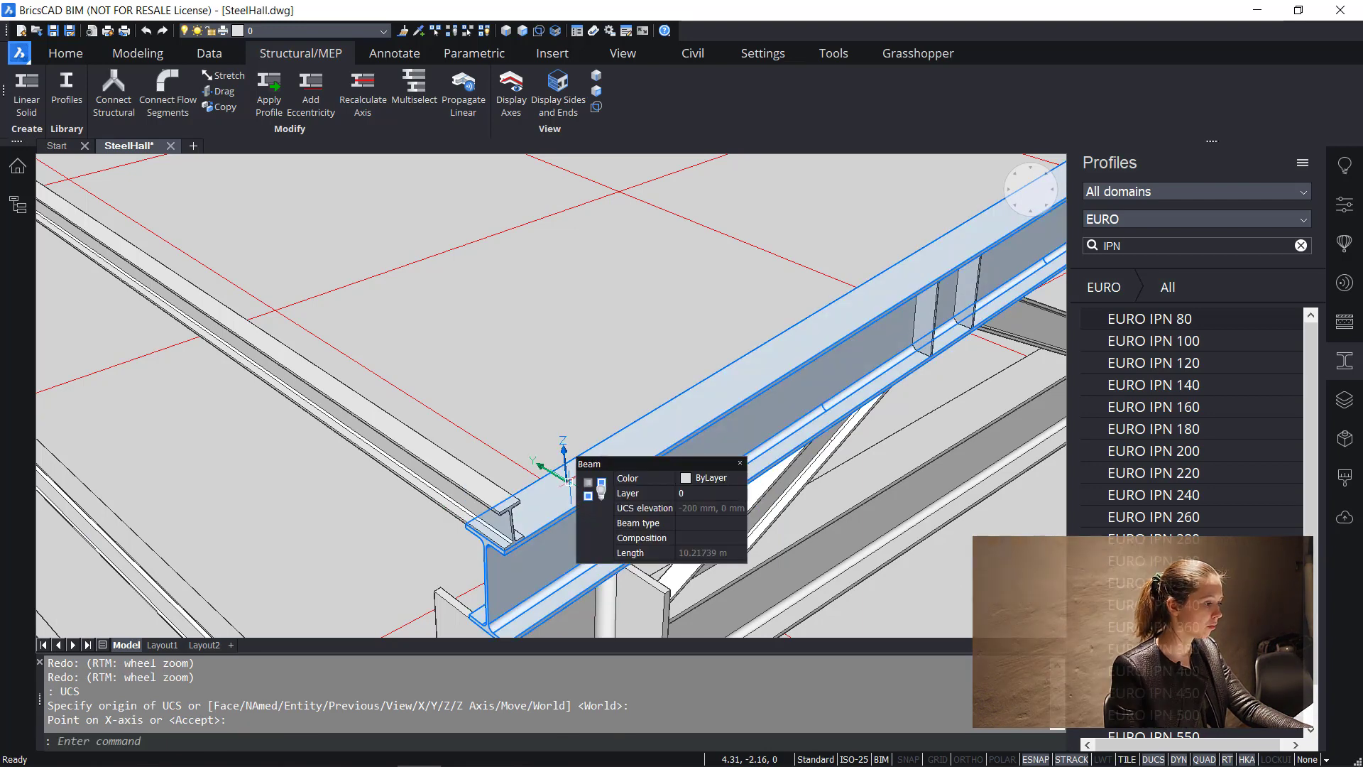
pyautogui.scroll(3, 568, 483)
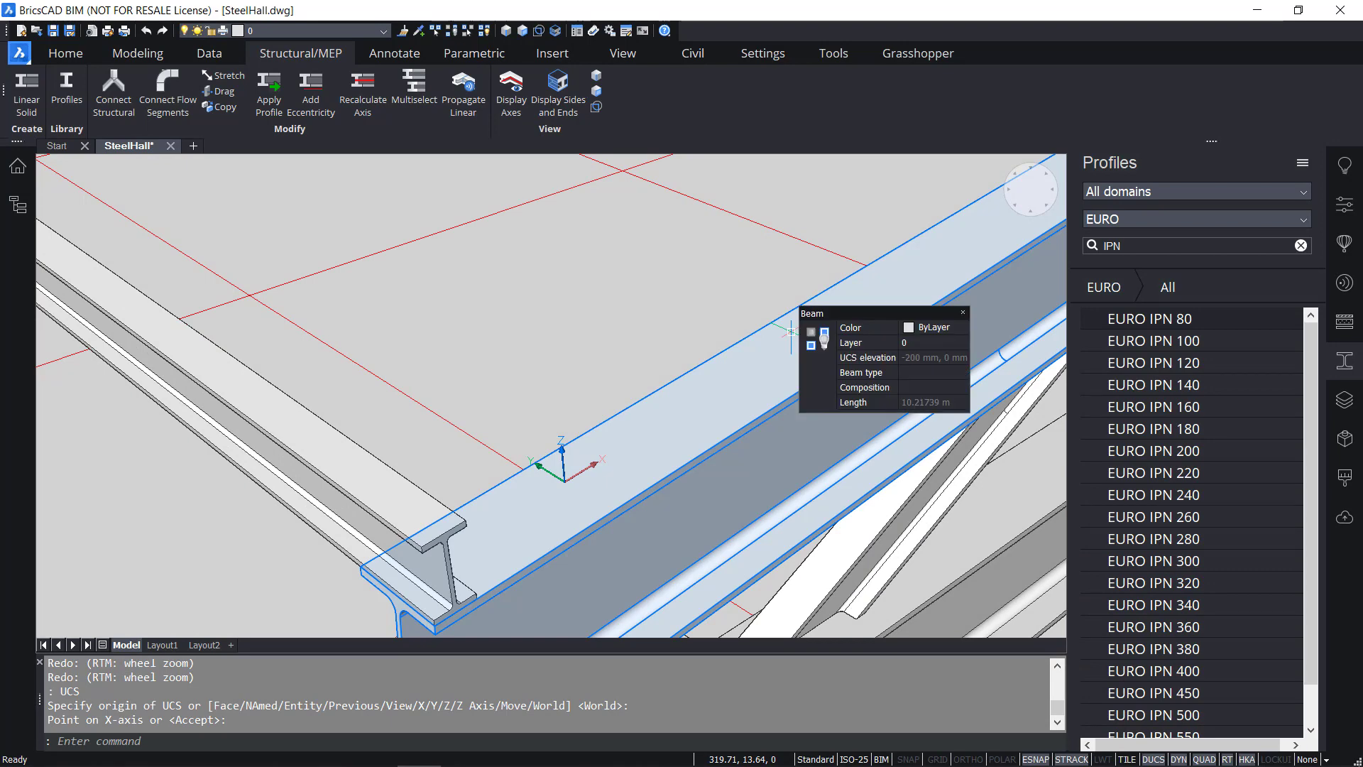
pyautogui.scroll(-2, 707, 421)
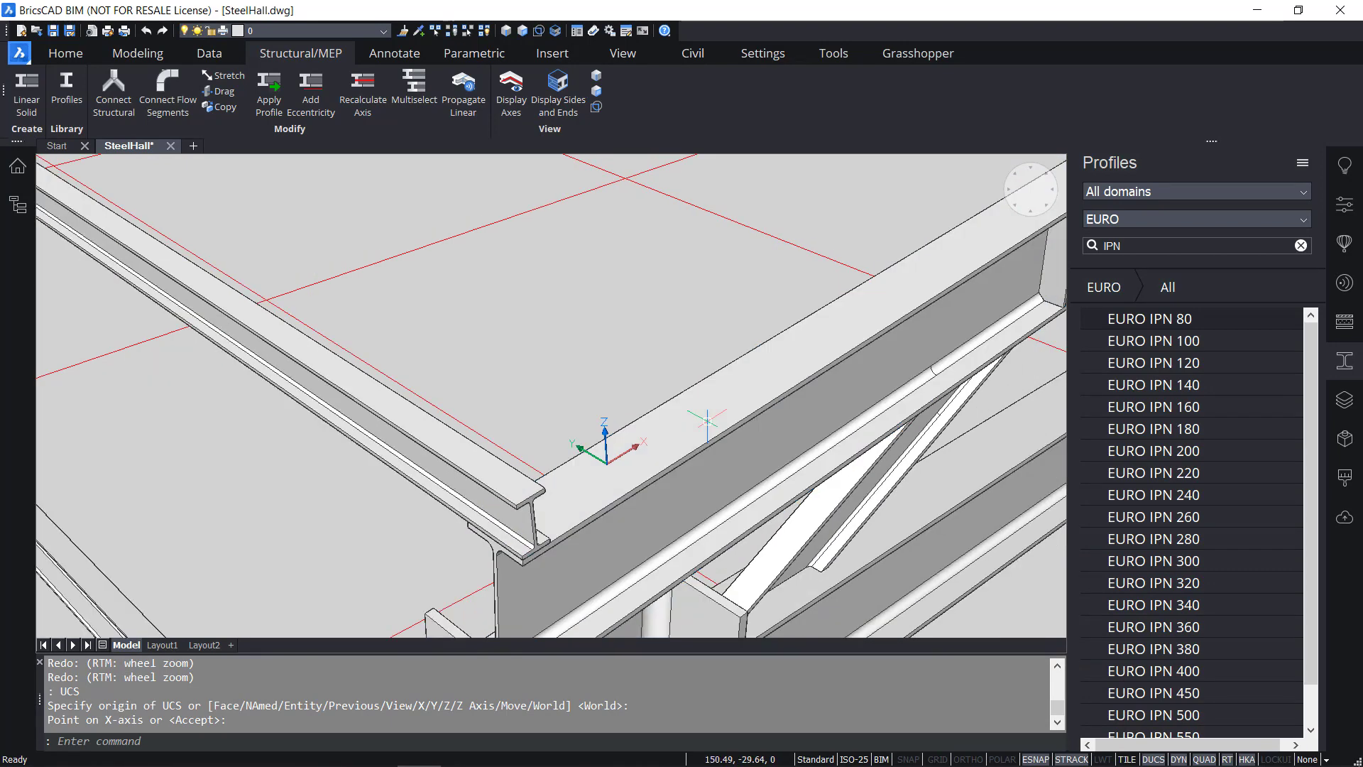
pyautogui.scroll(1, 683, 440)
pyautogui.scroll(-6, 683, 440)
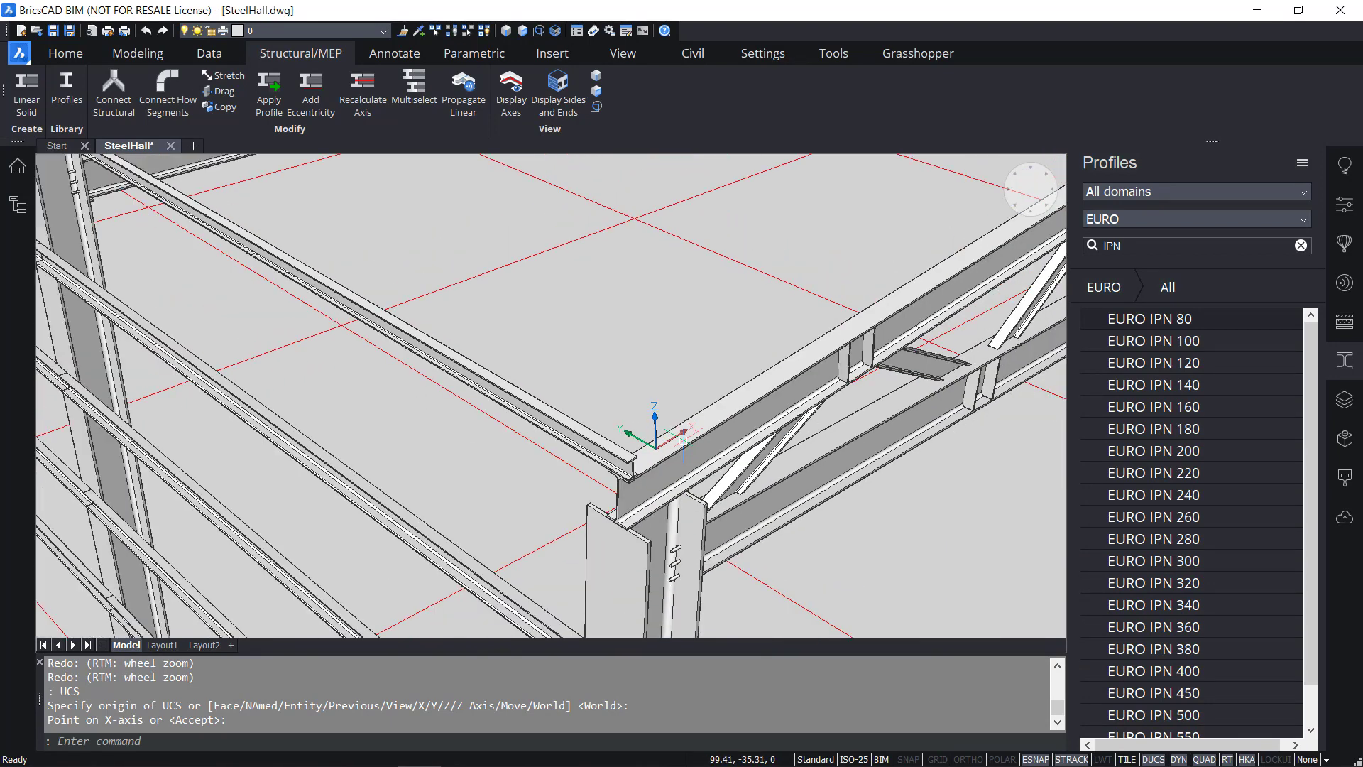
# Create a rectangular array of the IPN 80 member with 10 columns along the end truss's sloping top chord
pyautogui.scroll(-3, 683, 440)
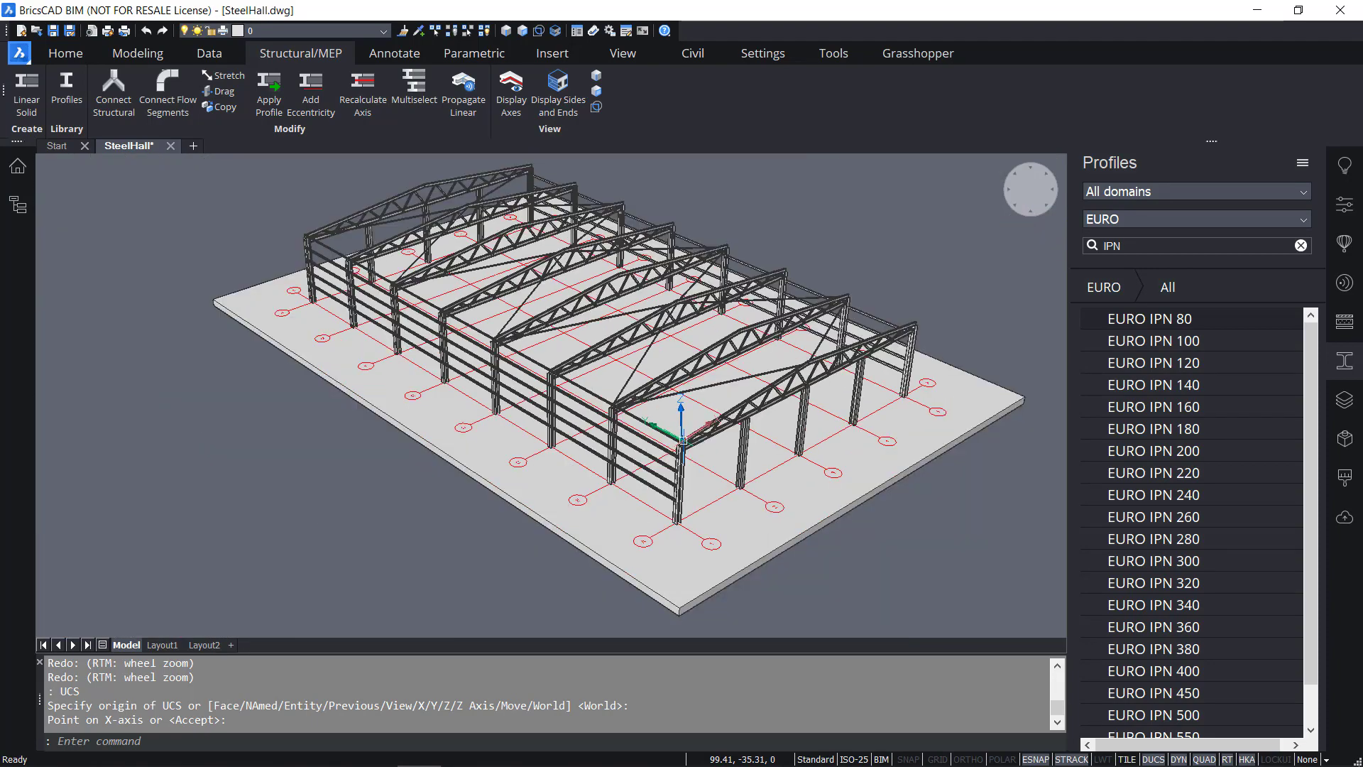
pyautogui.moveTo(431, 565)
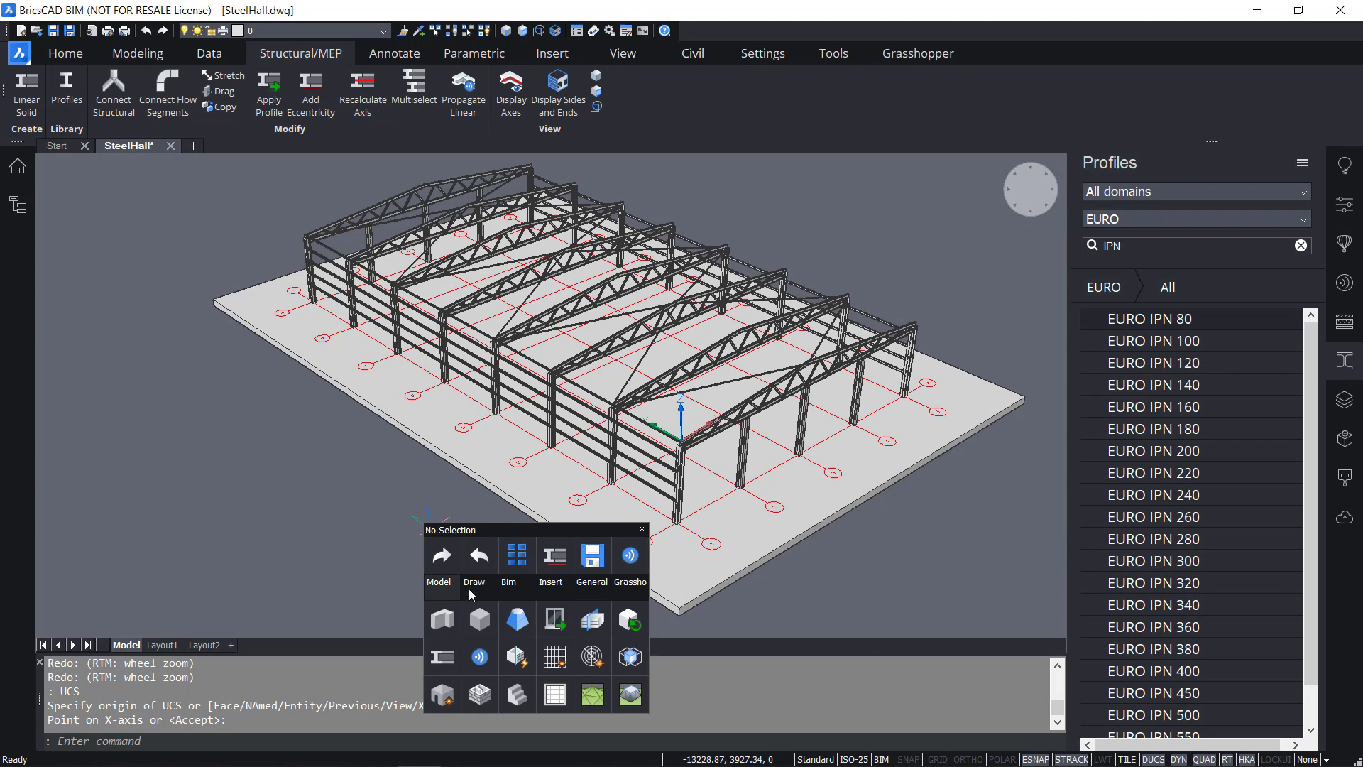
pyautogui.moveTo(520, 591)
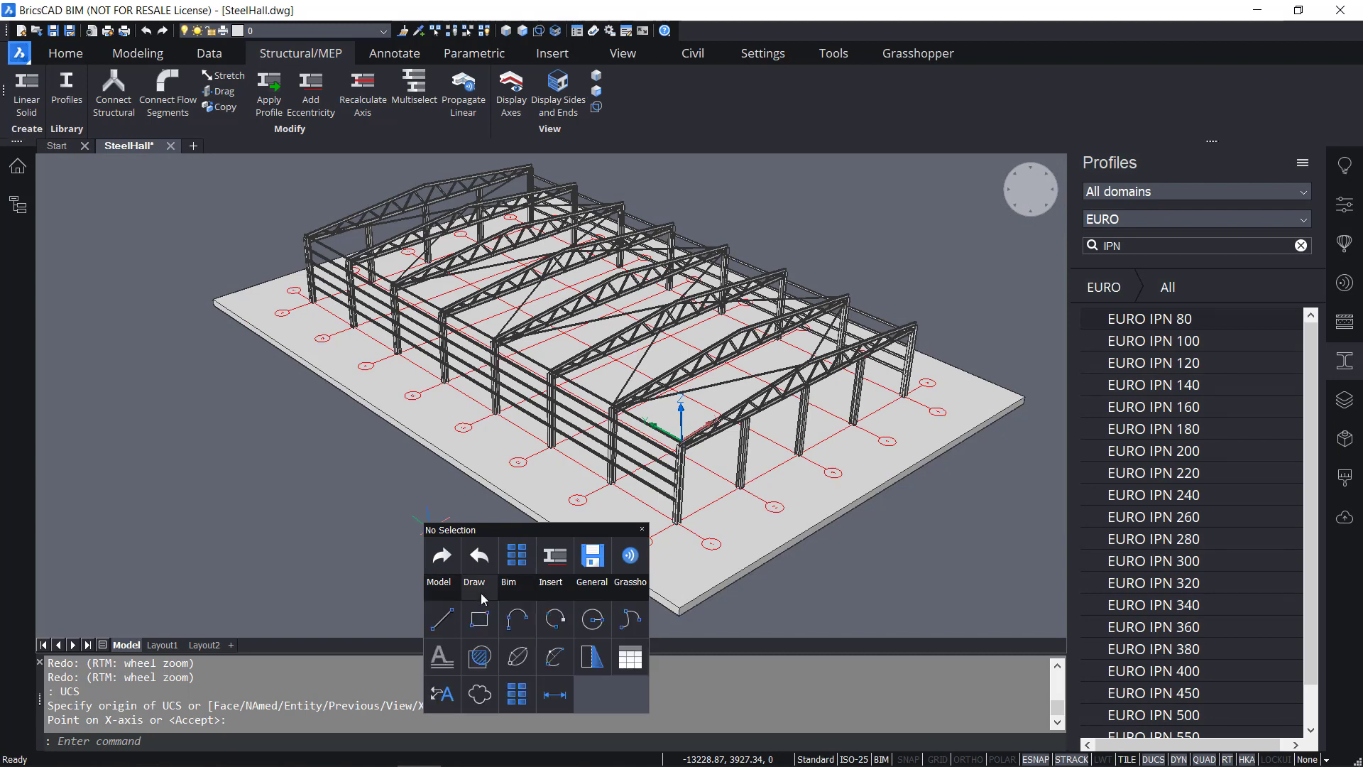
pyautogui.click(525, 695)
pyautogui.scroll(5, 654, 426)
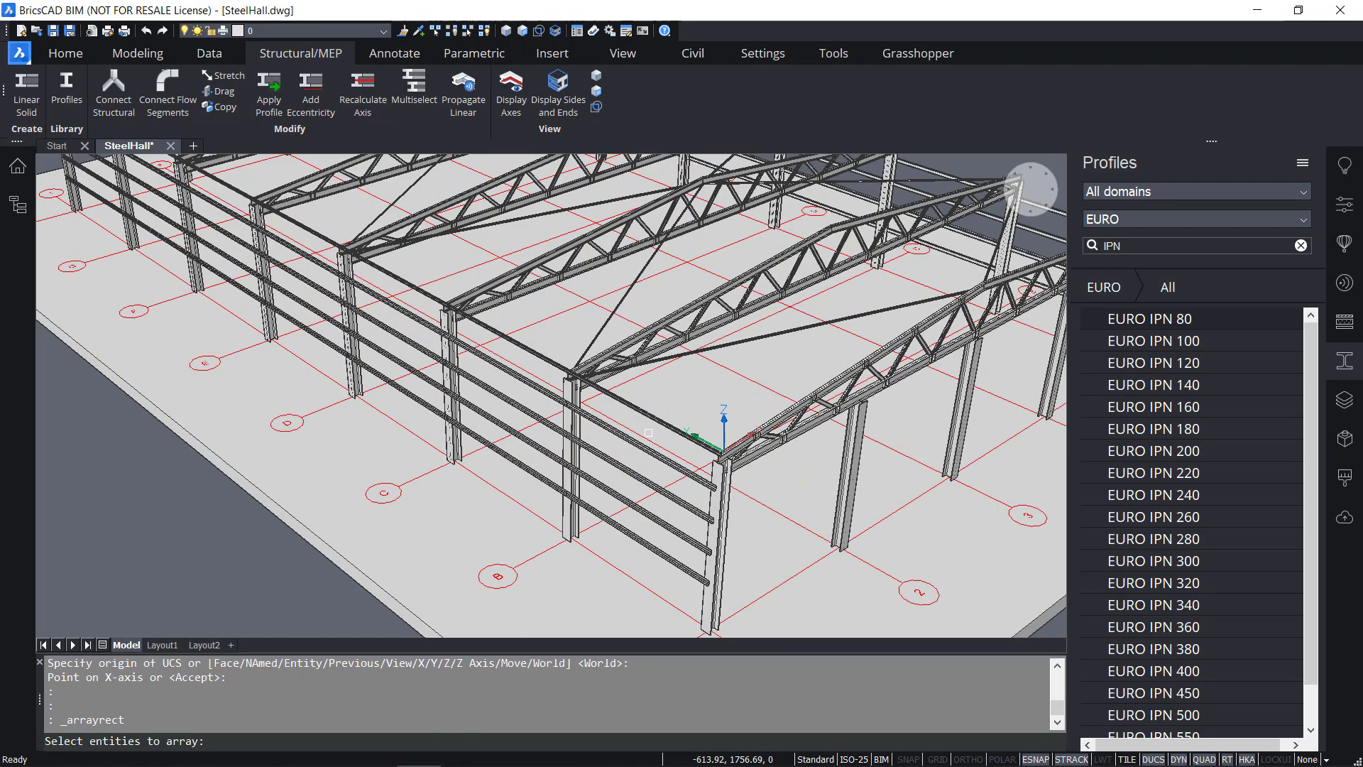
pyautogui.click(657, 412)
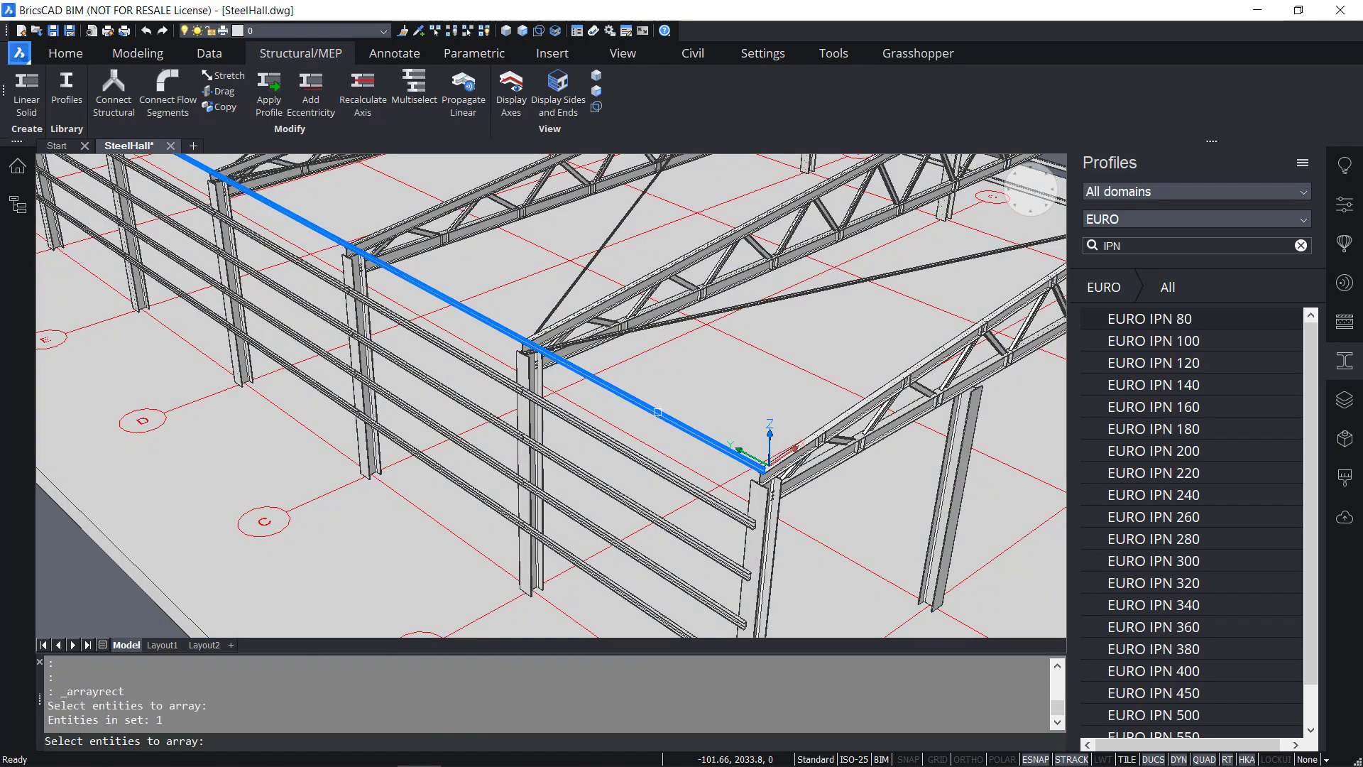
pyautogui.press('Return')
pyautogui.moveTo(658, 405); pyautogui.dragTo(561, 424, button='middle')
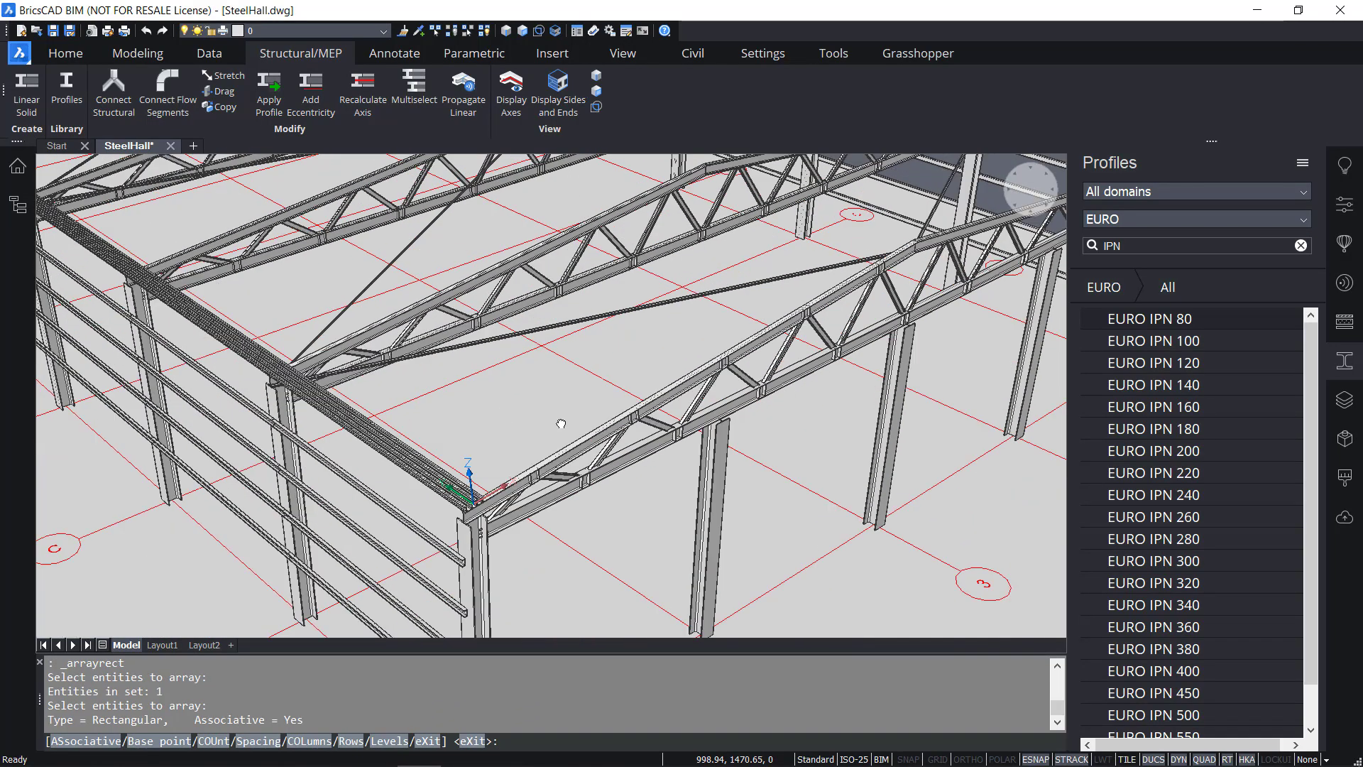
pyautogui.scroll(10, 556, 415)
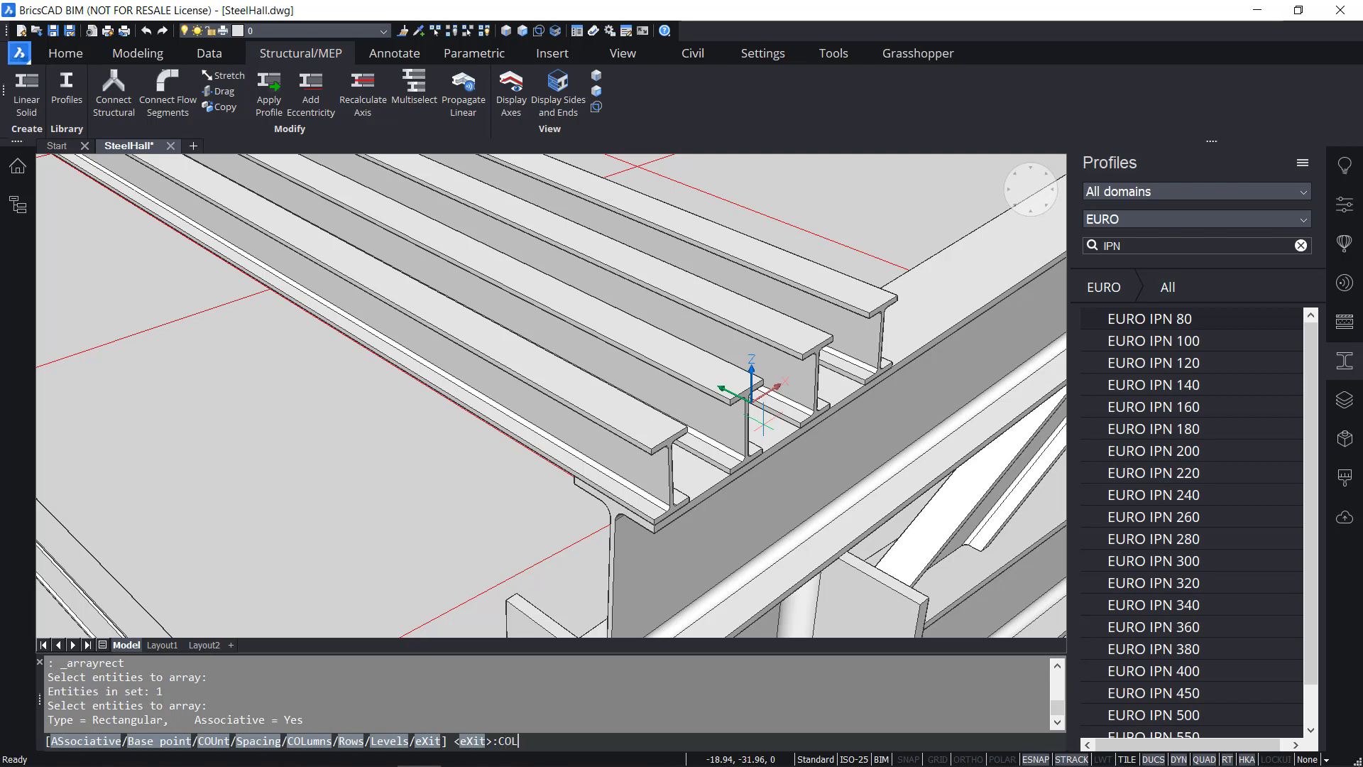
pyautogui.press('Return')
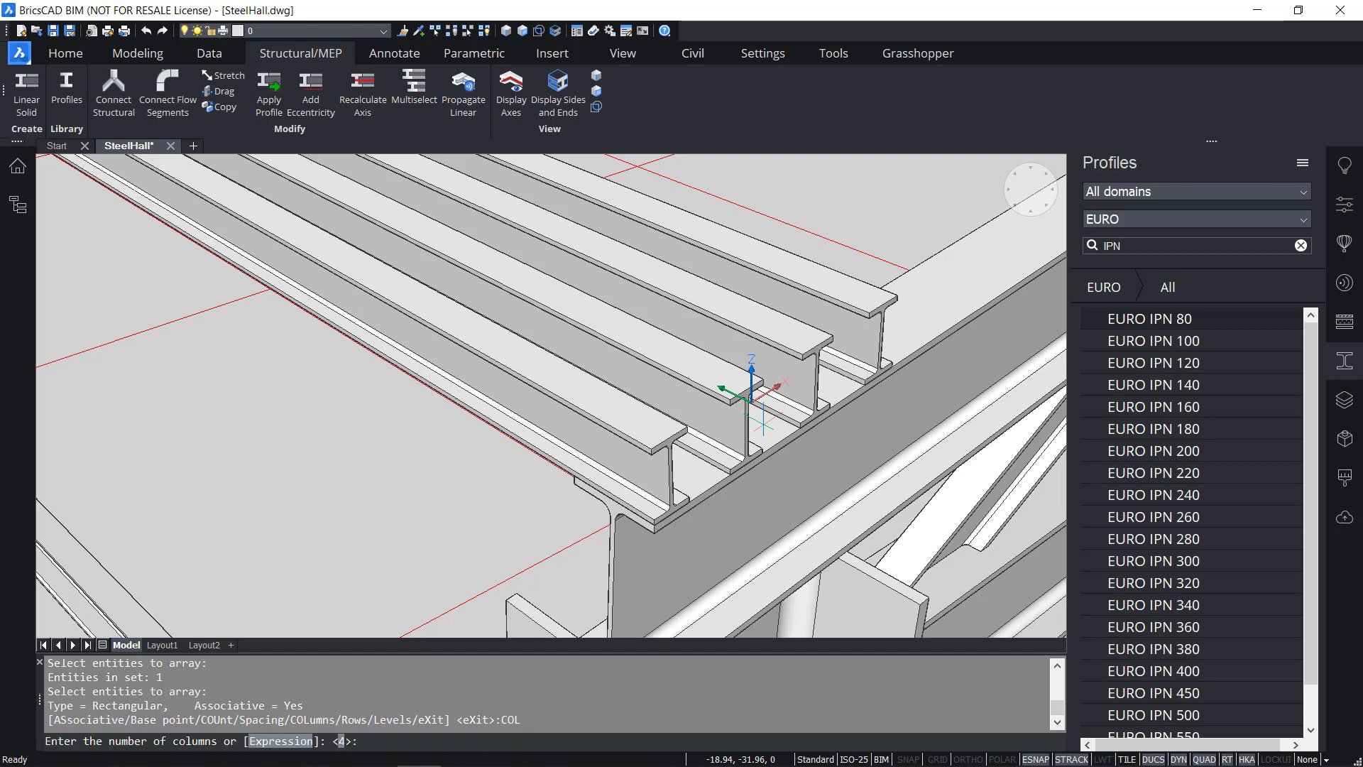
pyautogui.press('Return')
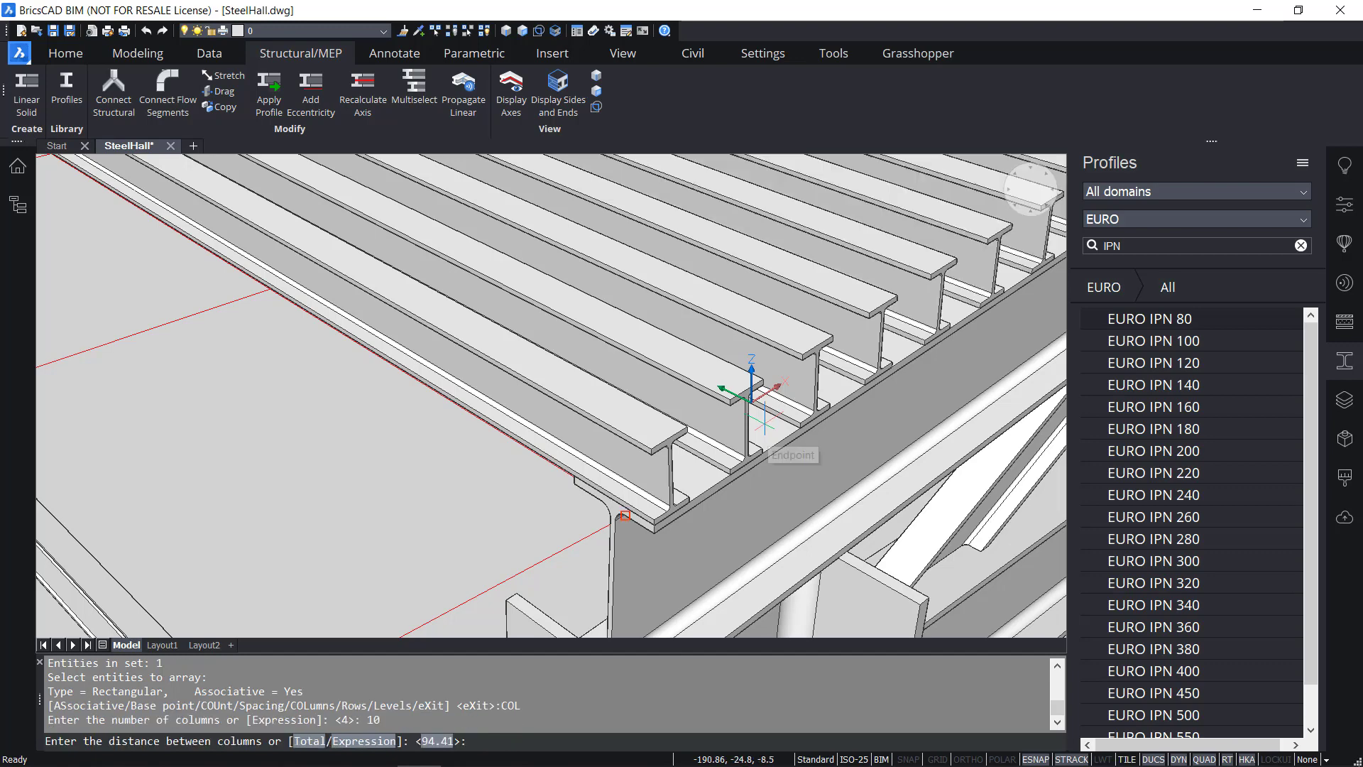
# Define the array's column spacing by total distance, starting at the bottom flange corner of the first IPN 80 member
pyautogui.scroll(-4, 764, 424)
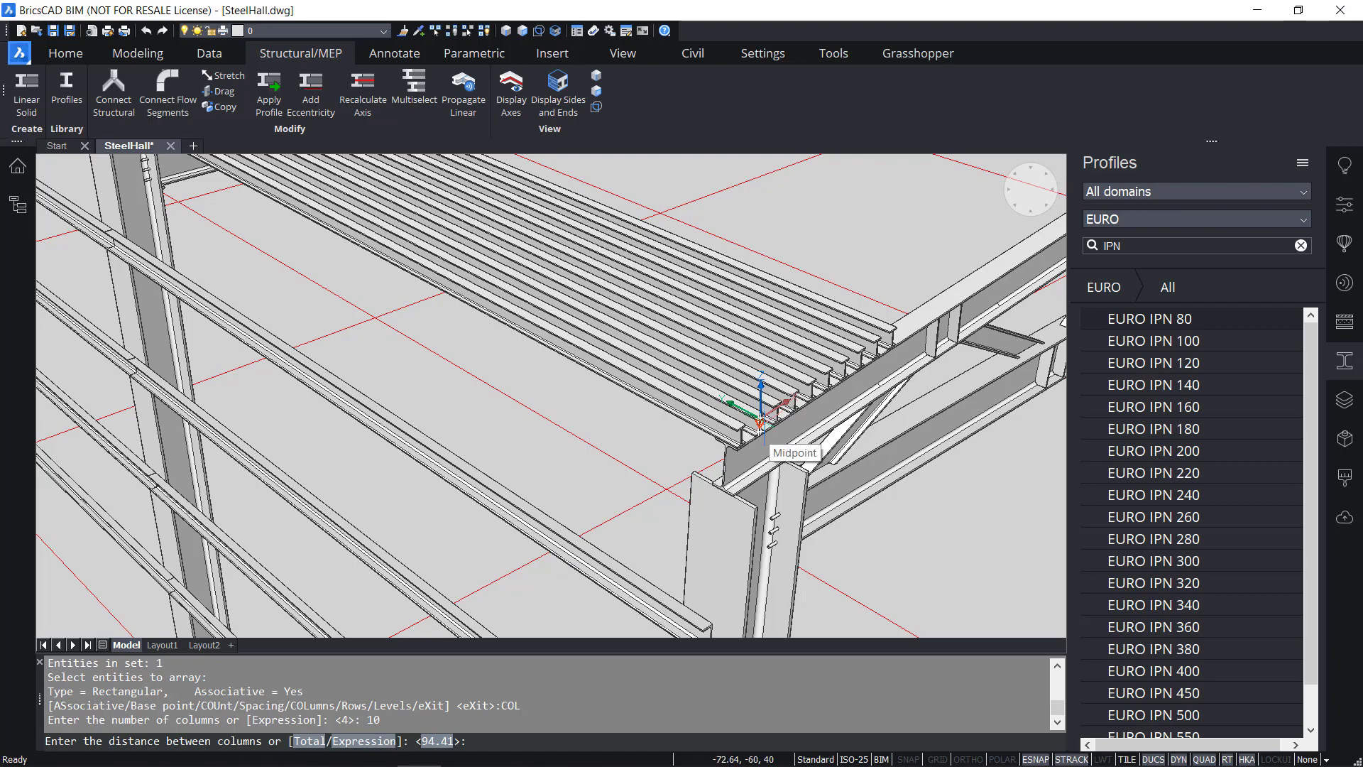
pyautogui.scroll(1, 762, 425)
pyautogui.scroll(-2, 761, 425)
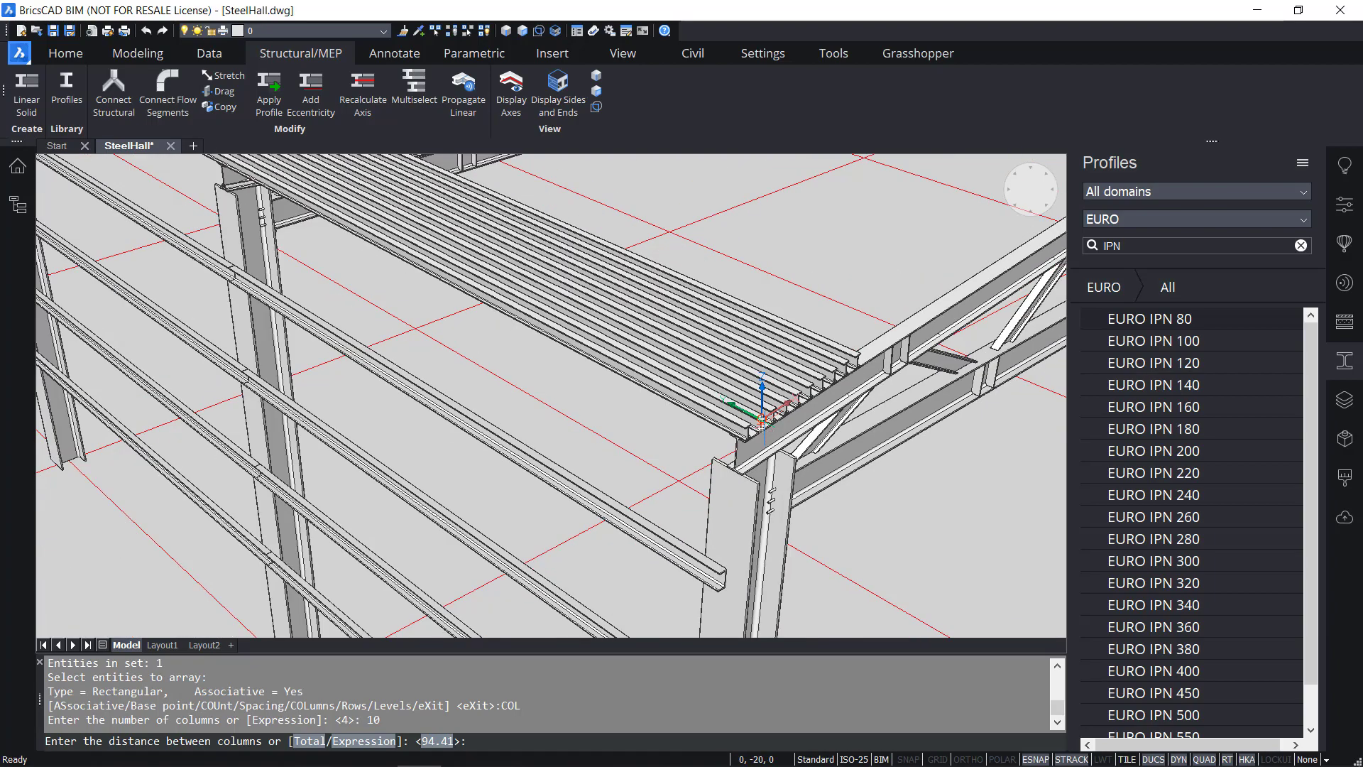
pyautogui.moveTo(895, 298); pyautogui.dragTo(435, 419, button='middle')
pyautogui.scroll(-5, 435, 419)
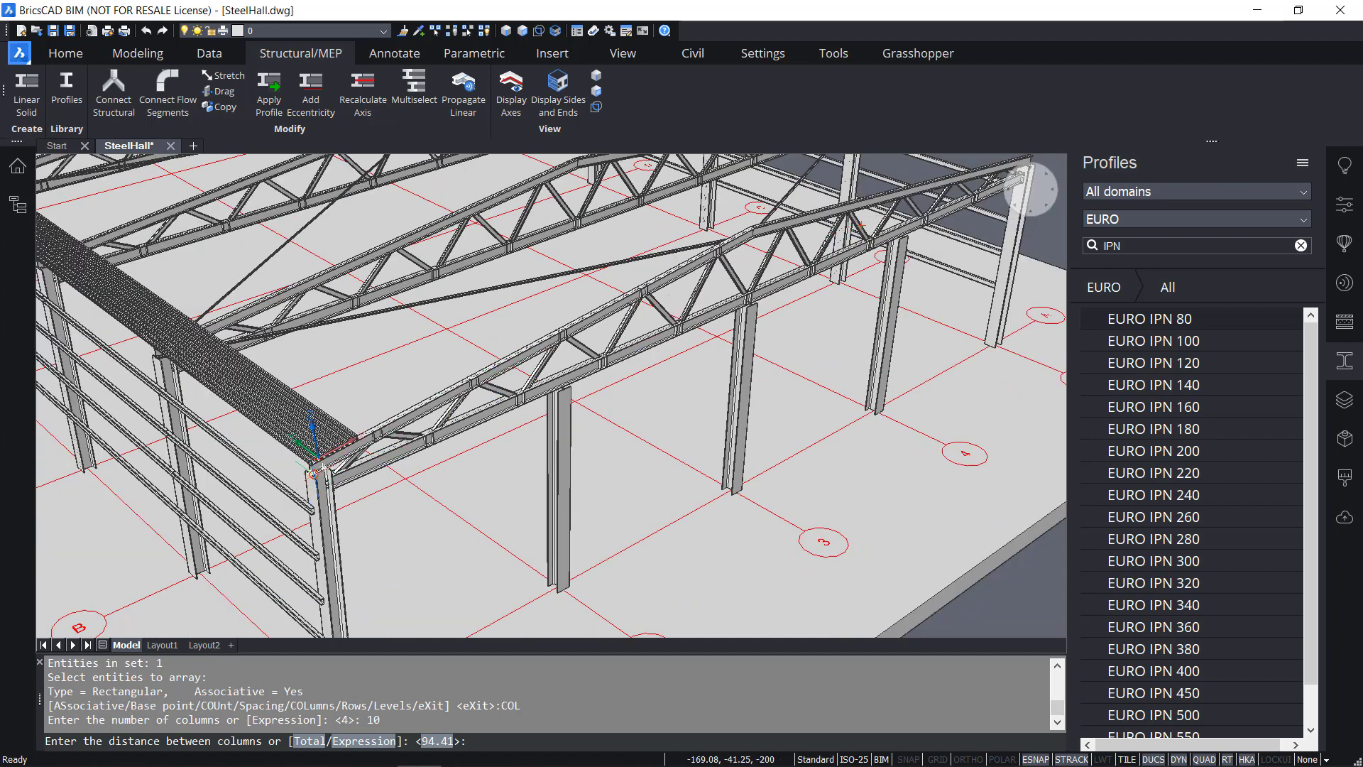
pyautogui.scroll(3, 317, 476)
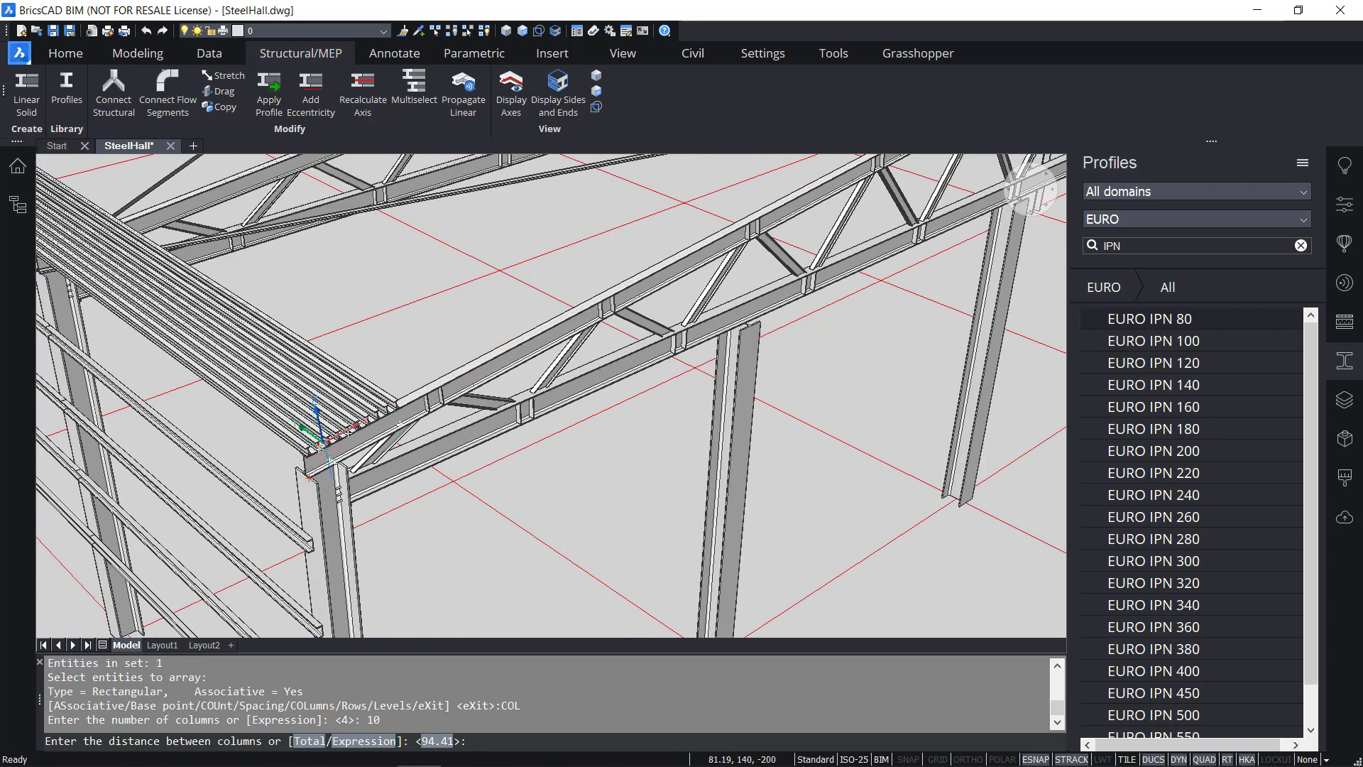
pyautogui.scroll(3, 308, 474)
pyautogui.scroll(2, 301, 458)
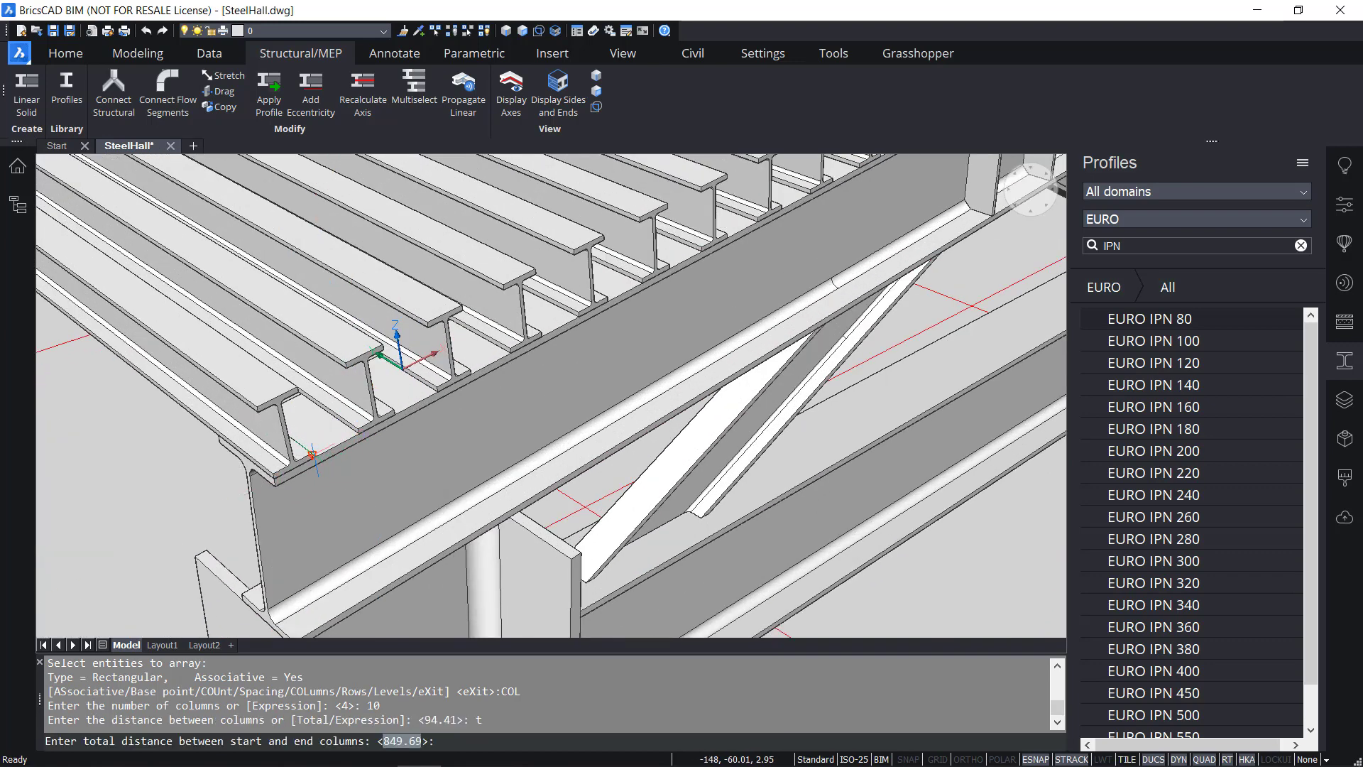
pyautogui.scroll(3, 310, 455)
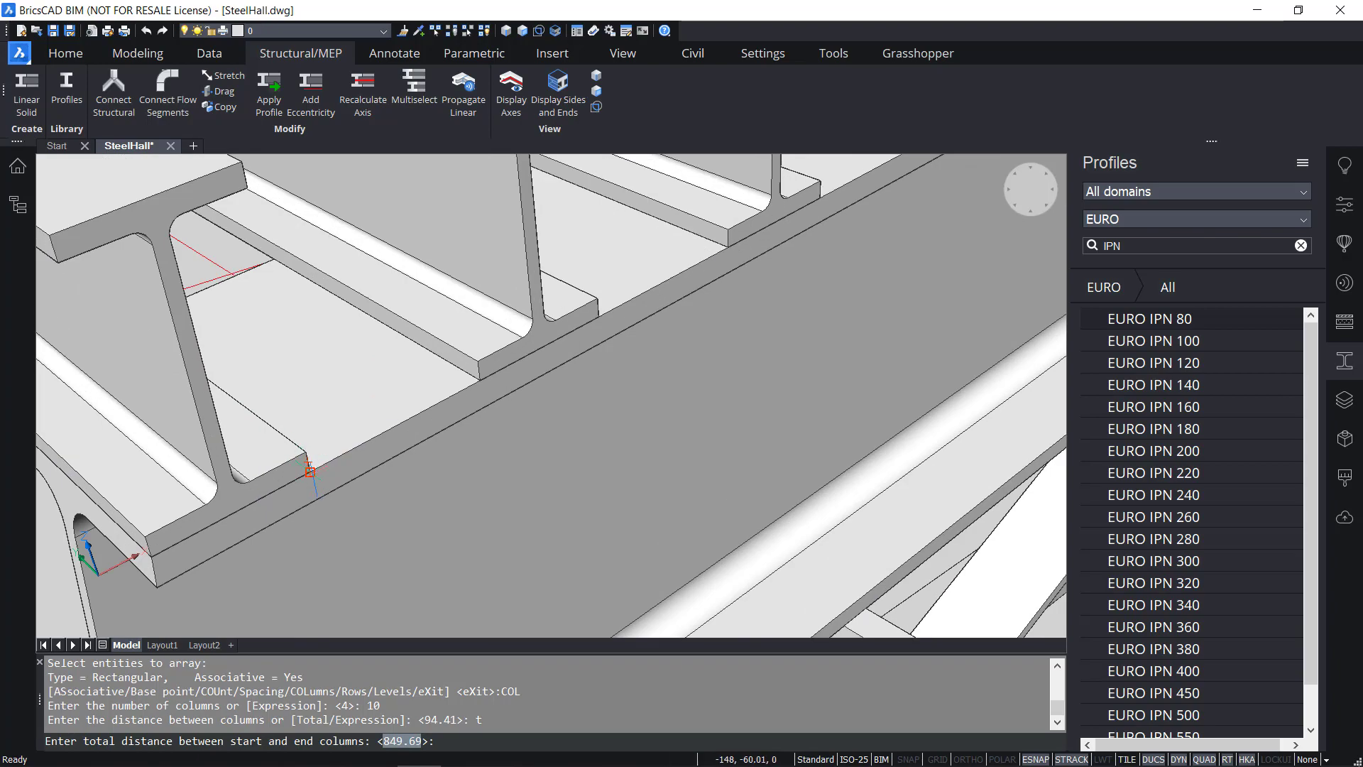
pyautogui.click(310, 468)
# End the total column distance at the ridge corner of the end truss's top chord and finish the array
pyautogui.scroll(-5, 455, 433)
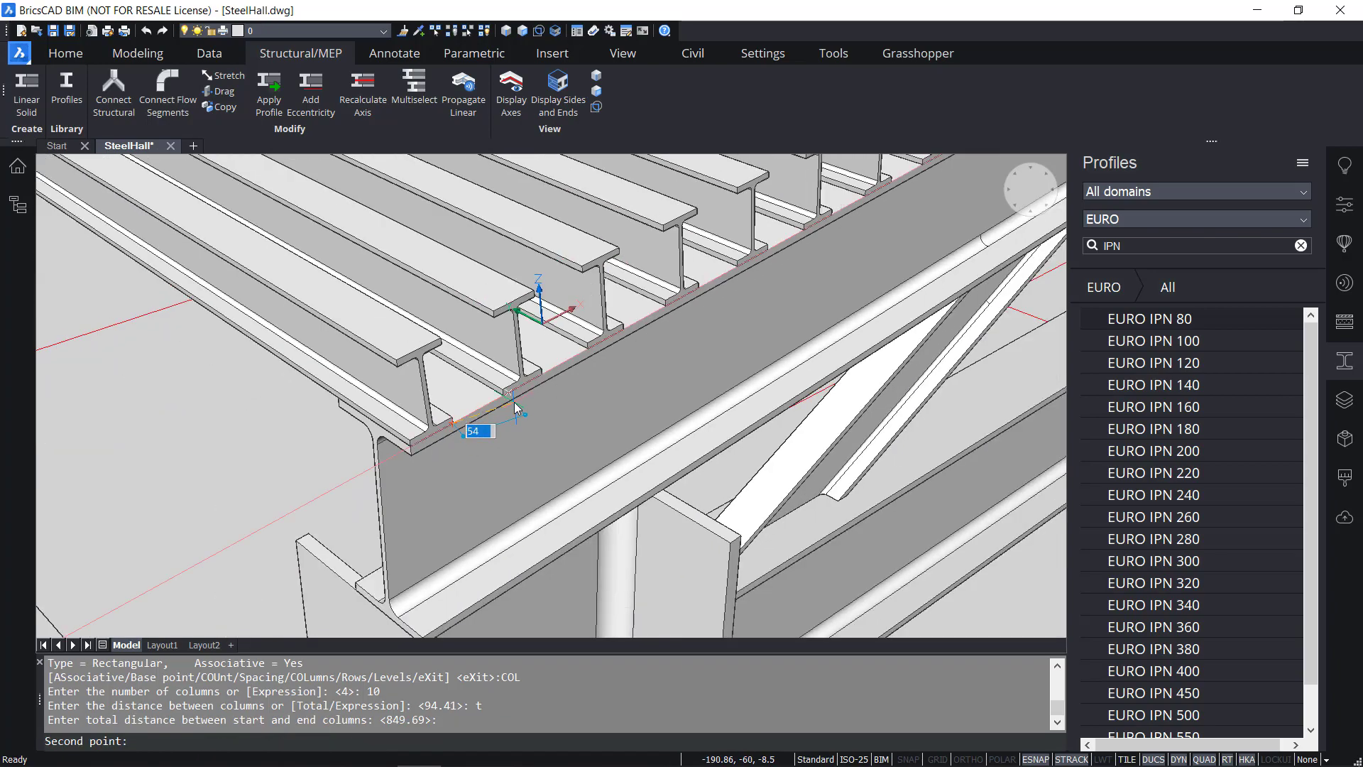
pyautogui.scroll(-10, 514, 402)
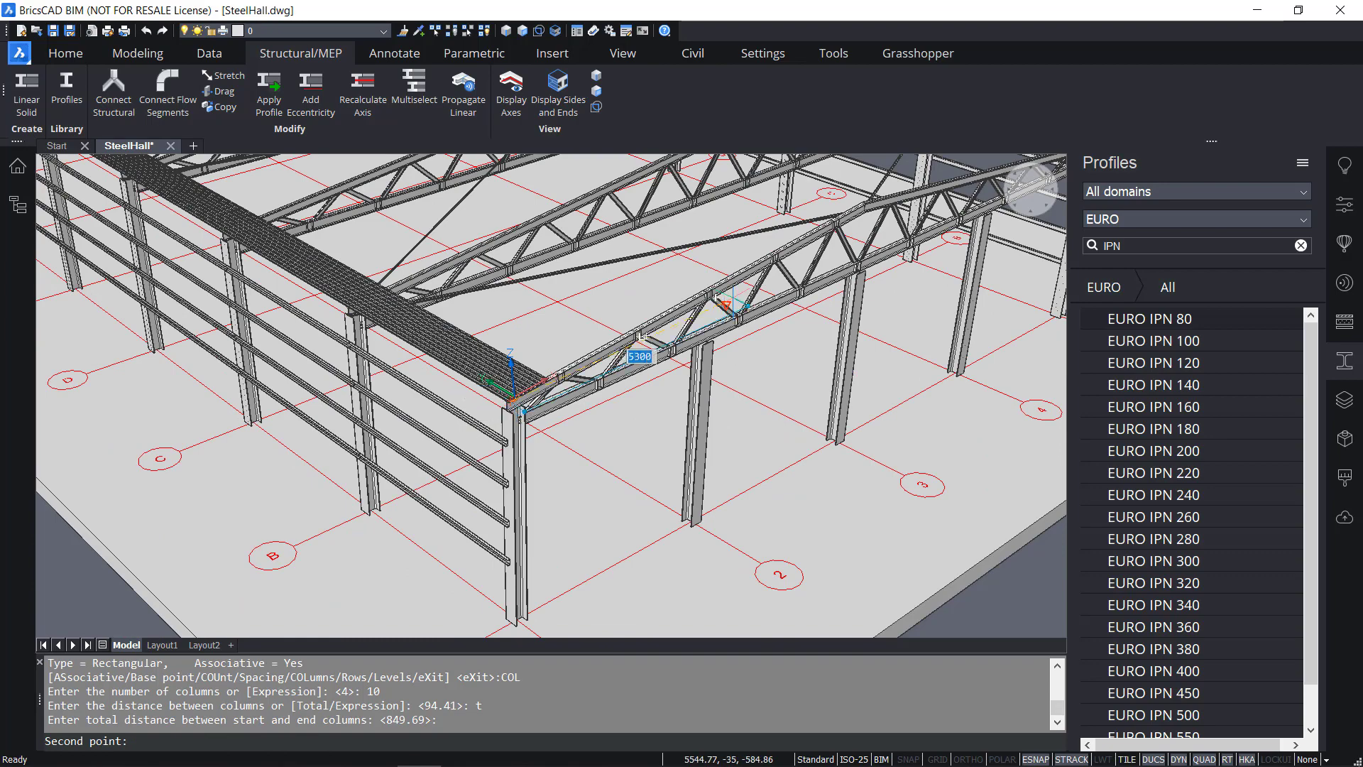
pyautogui.scroll(8, 781, 281)
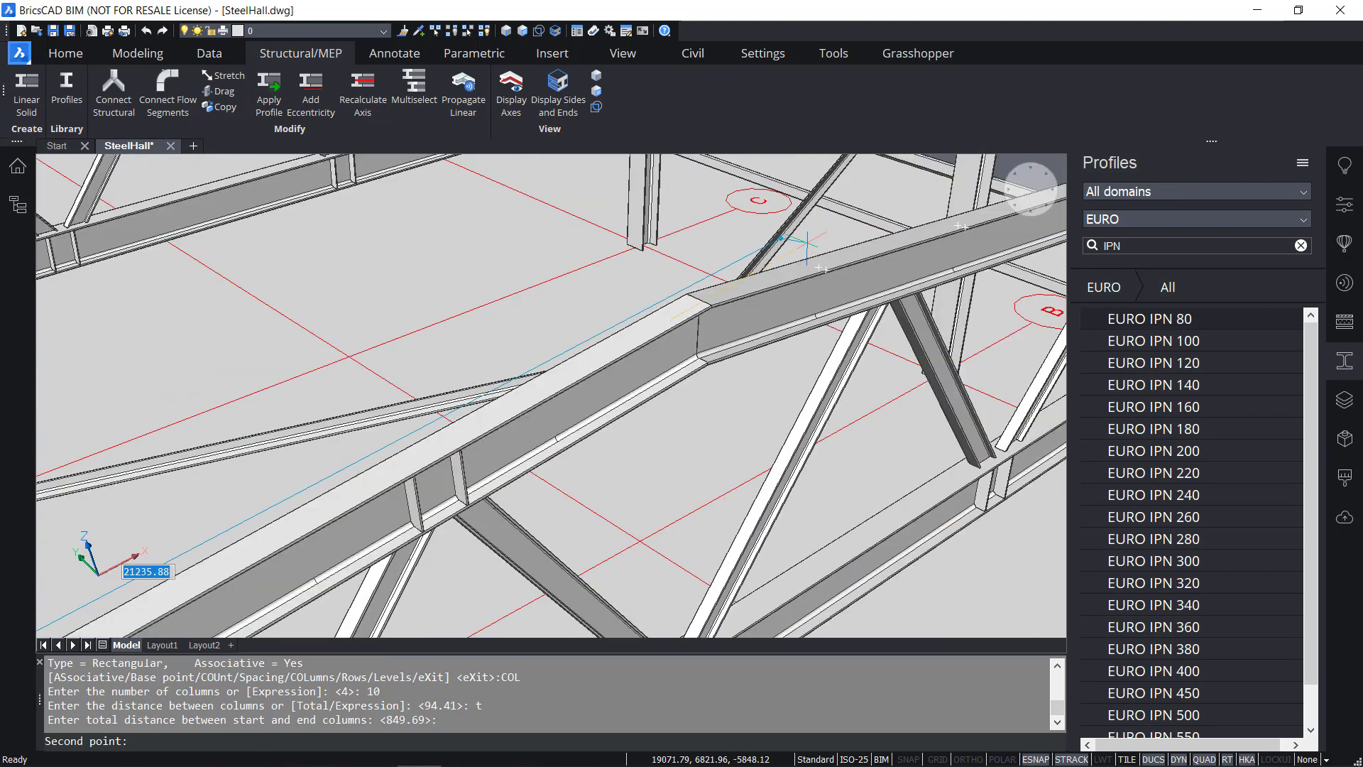
pyautogui.scroll(3, 703, 316)
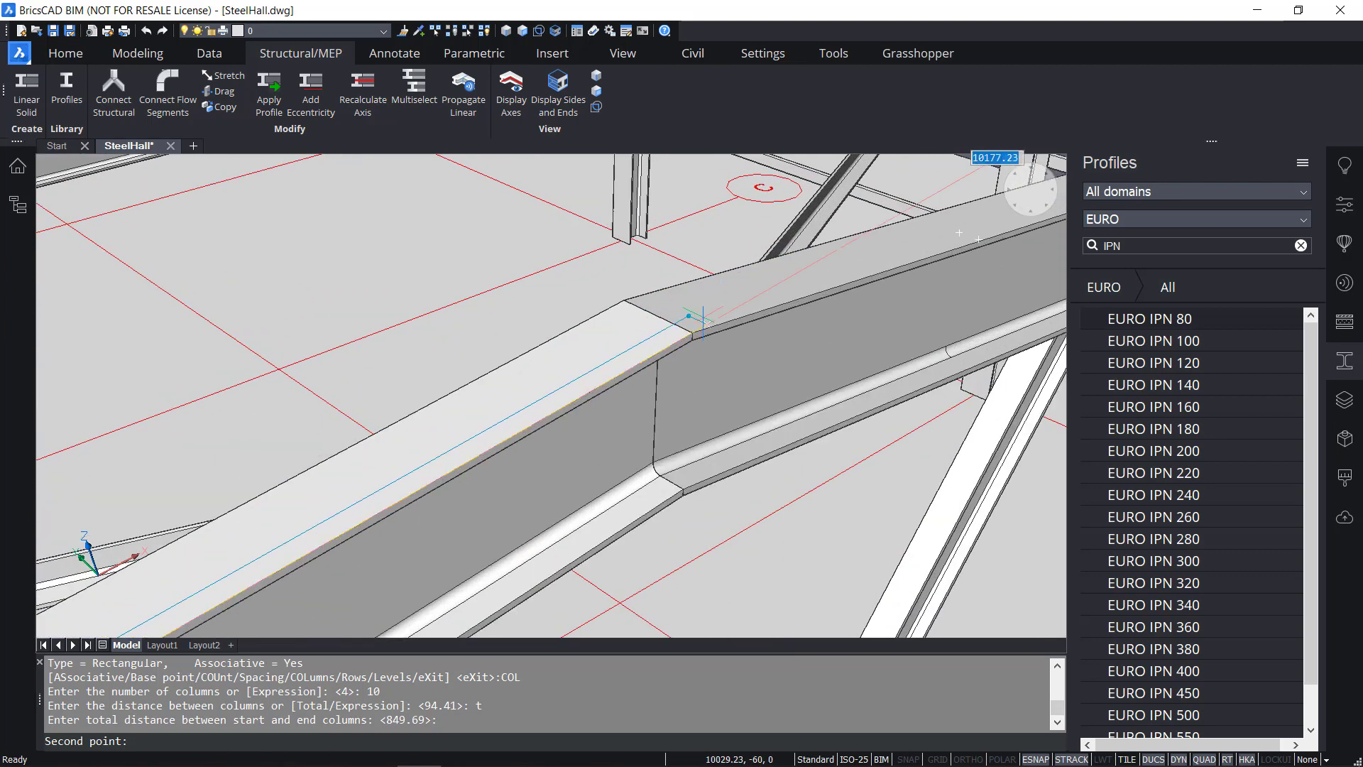
pyautogui.scroll(2, 703, 316)
pyautogui.click(682, 348)
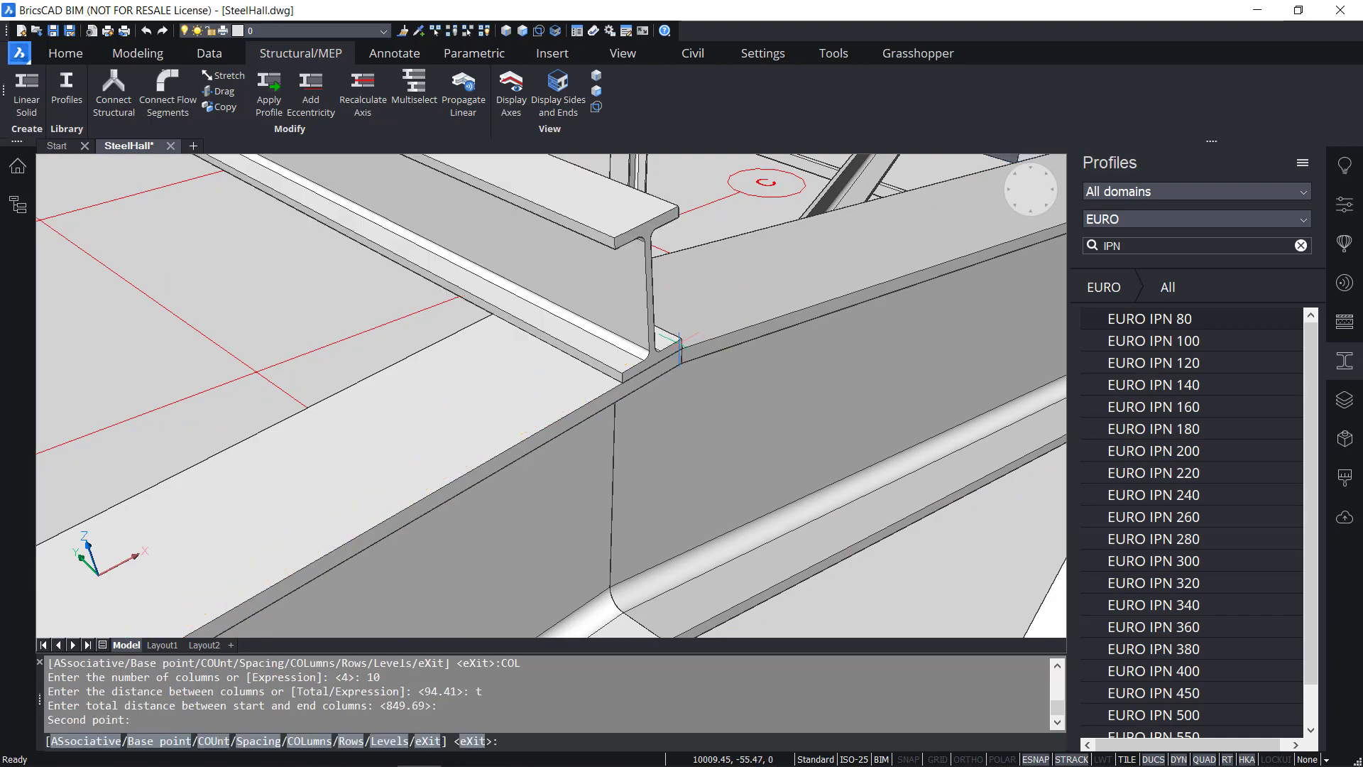
pyautogui.scroll(-10, 448, 447)
pyautogui.scroll(6, 447, 449)
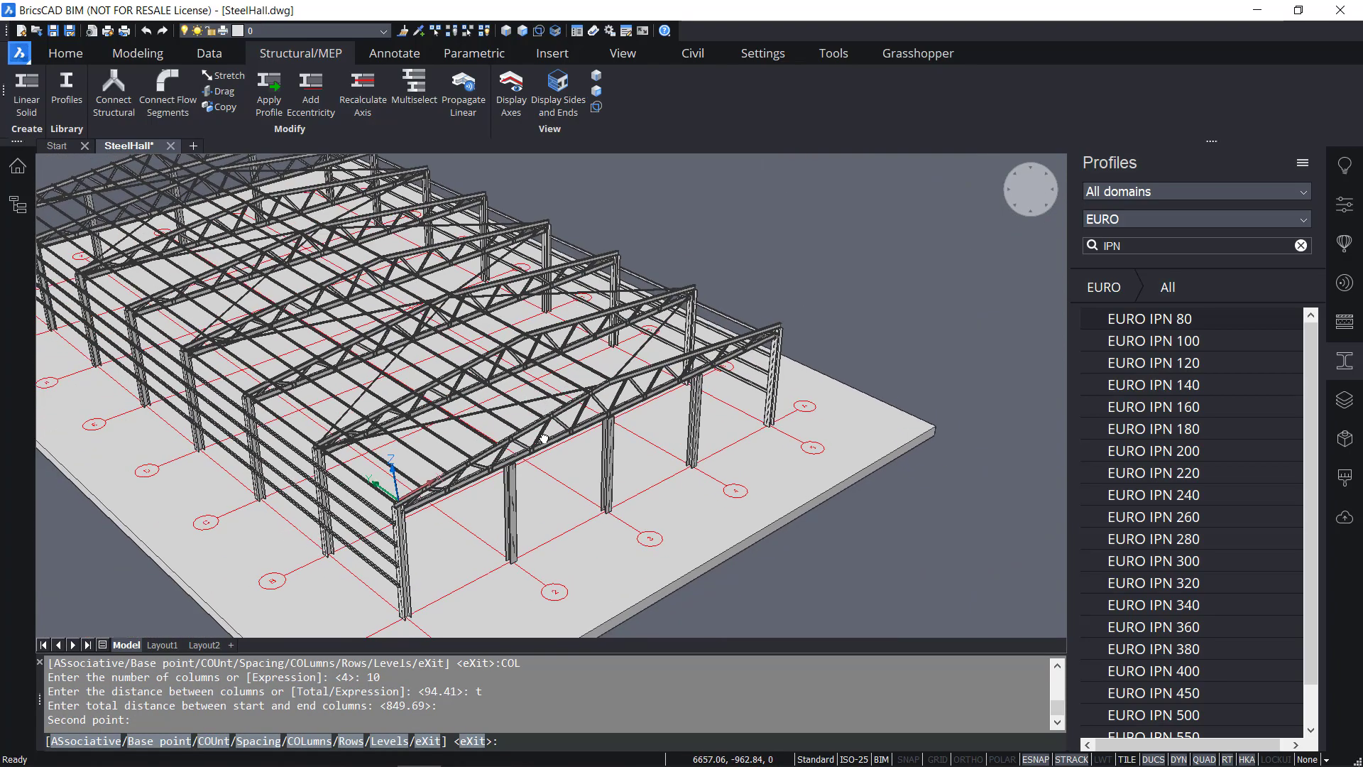
pyautogui.scroll(-3, 440, 497)
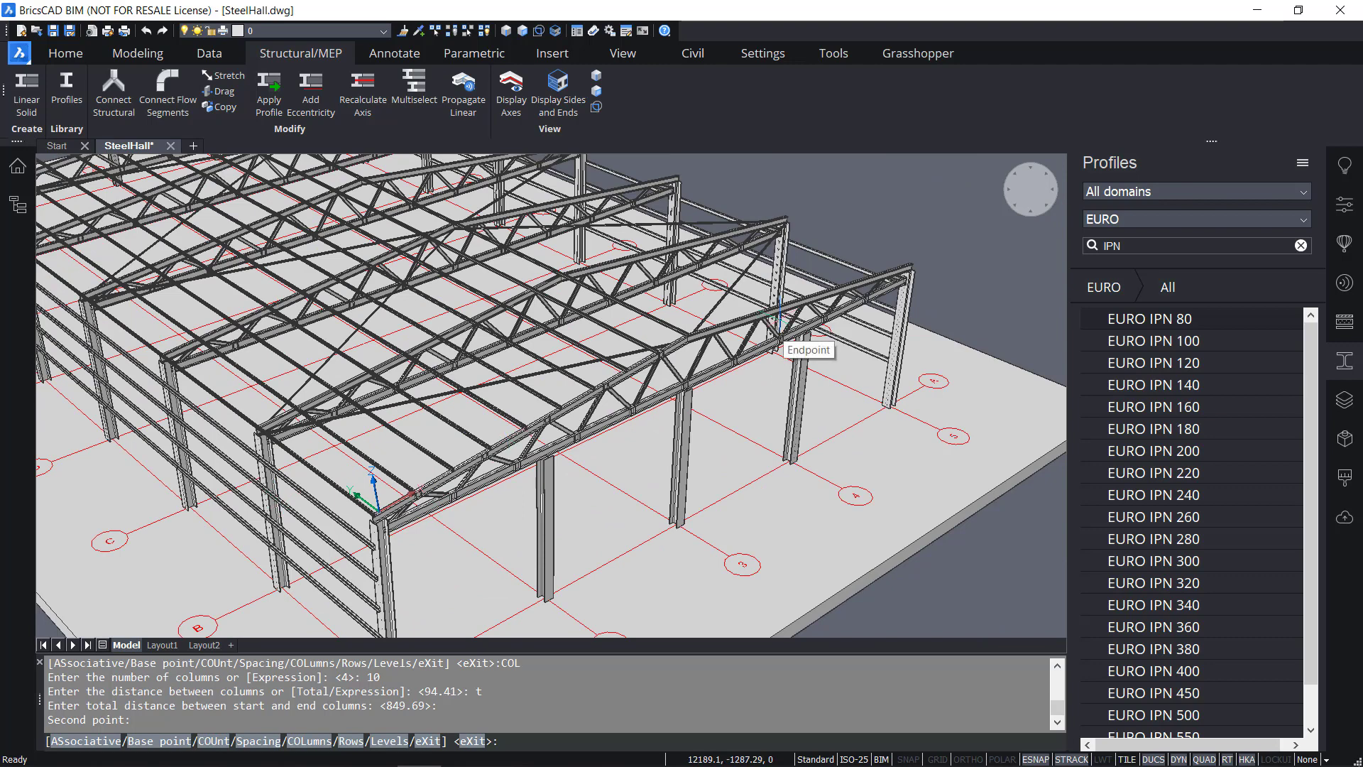
pyautogui.press('Return')
# Select the IPN 80 array, including its surplus copies outside the hall, and set its number of rows to 1
pyautogui.click(779, 320)
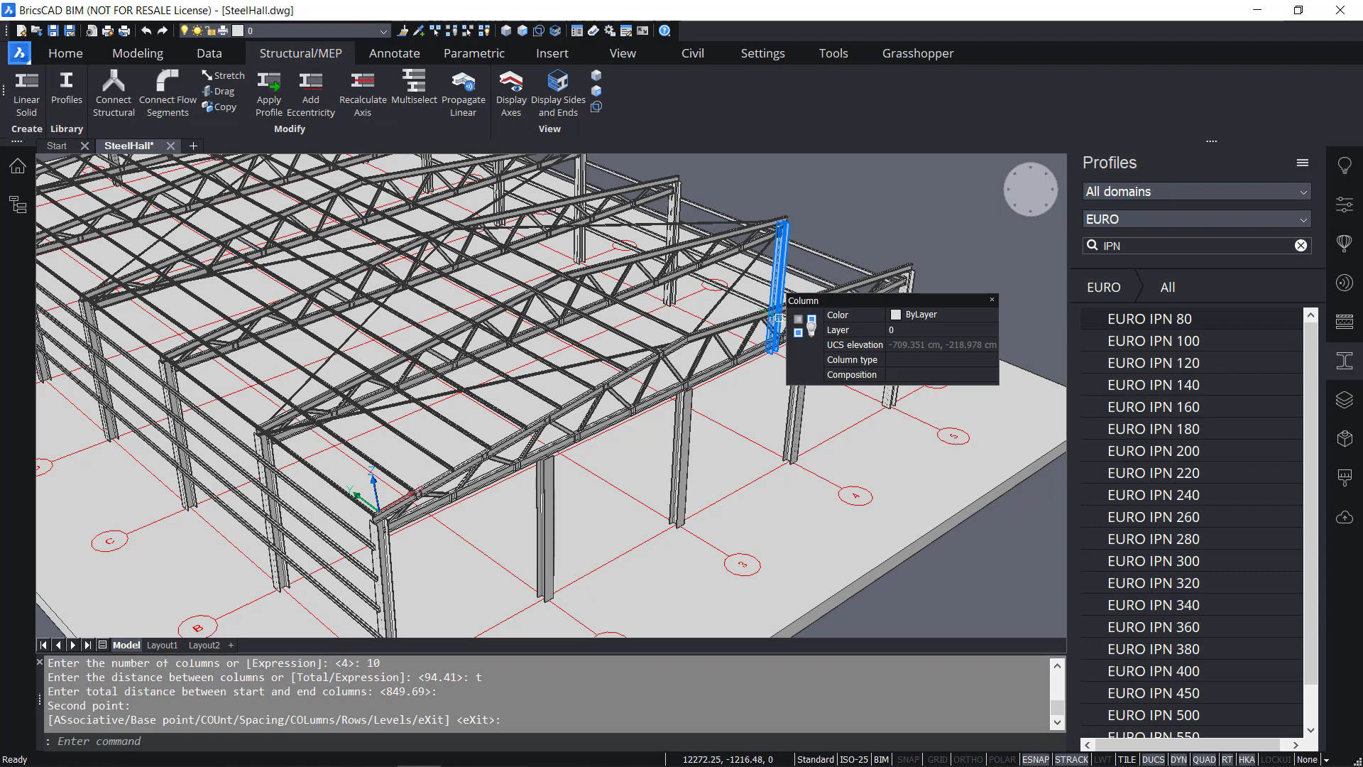
pyautogui.scroll(-6, 779, 319)
pyautogui.keyDown('shift'); pyautogui.moveTo(745, 312); pyautogui.dragTo(717, 365, button='middle'); pyautogui.keyUp('shift')
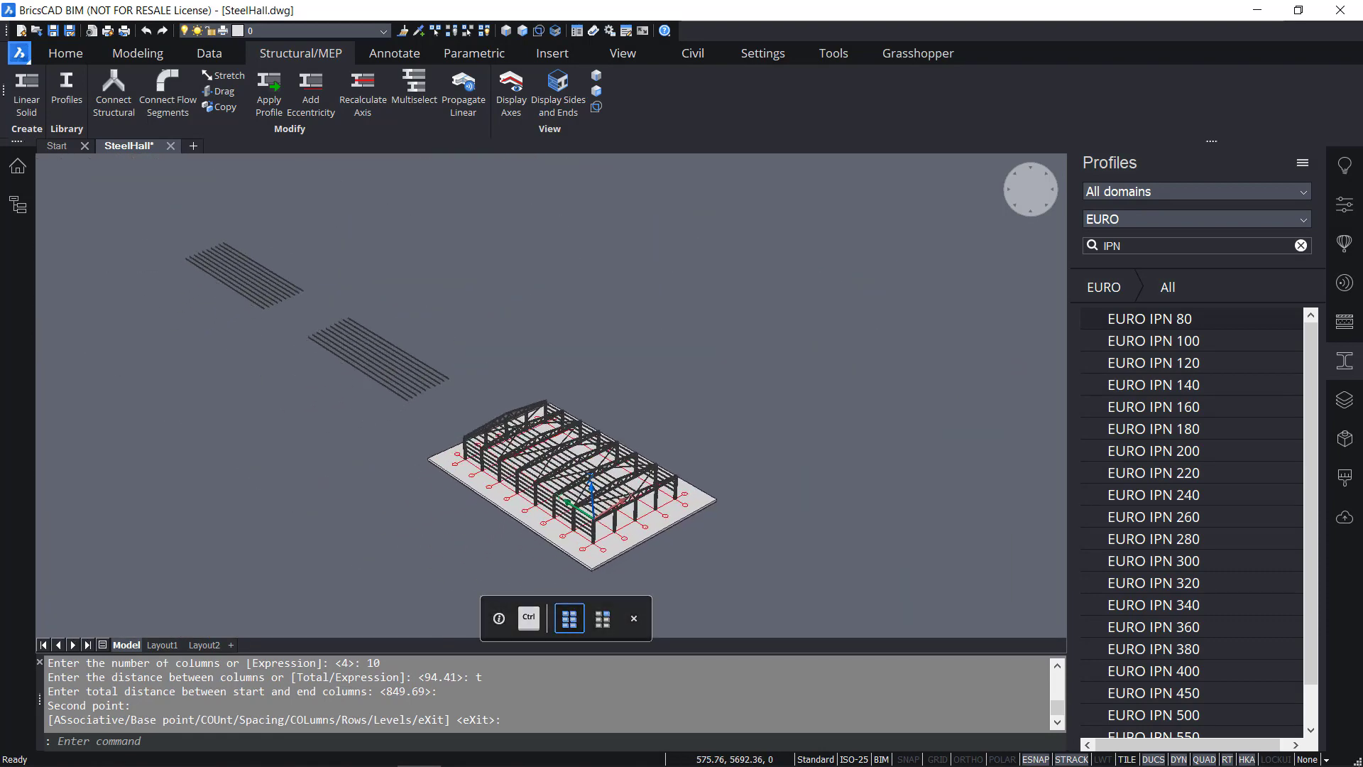
pyautogui.keyDown('shift'); pyautogui.moveTo(270, 419); pyautogui.dragTo(325, 419, button='middle'); pyautogui.keyUp('shift')
pyautogui.click(328, 419)
pyautogui.click(321, 378)
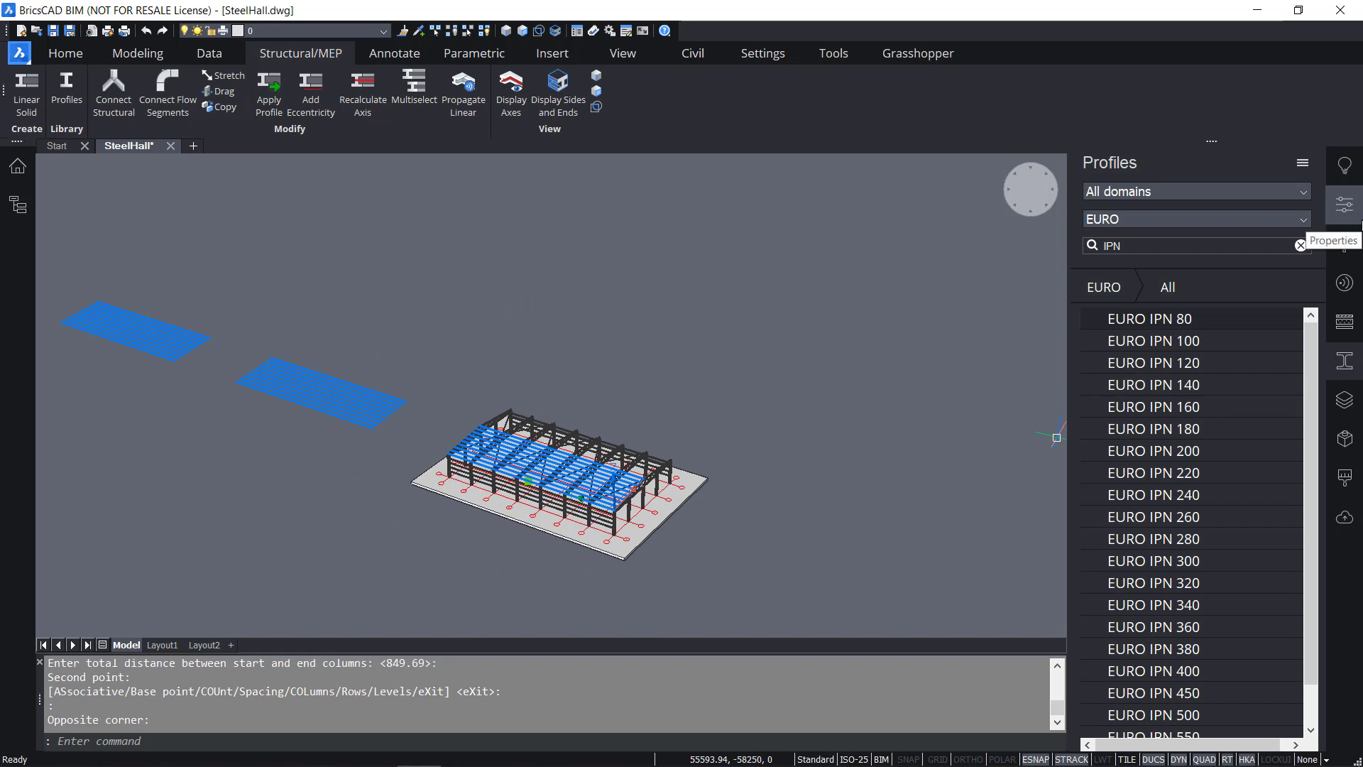
pyautogui.click(1345, 205)
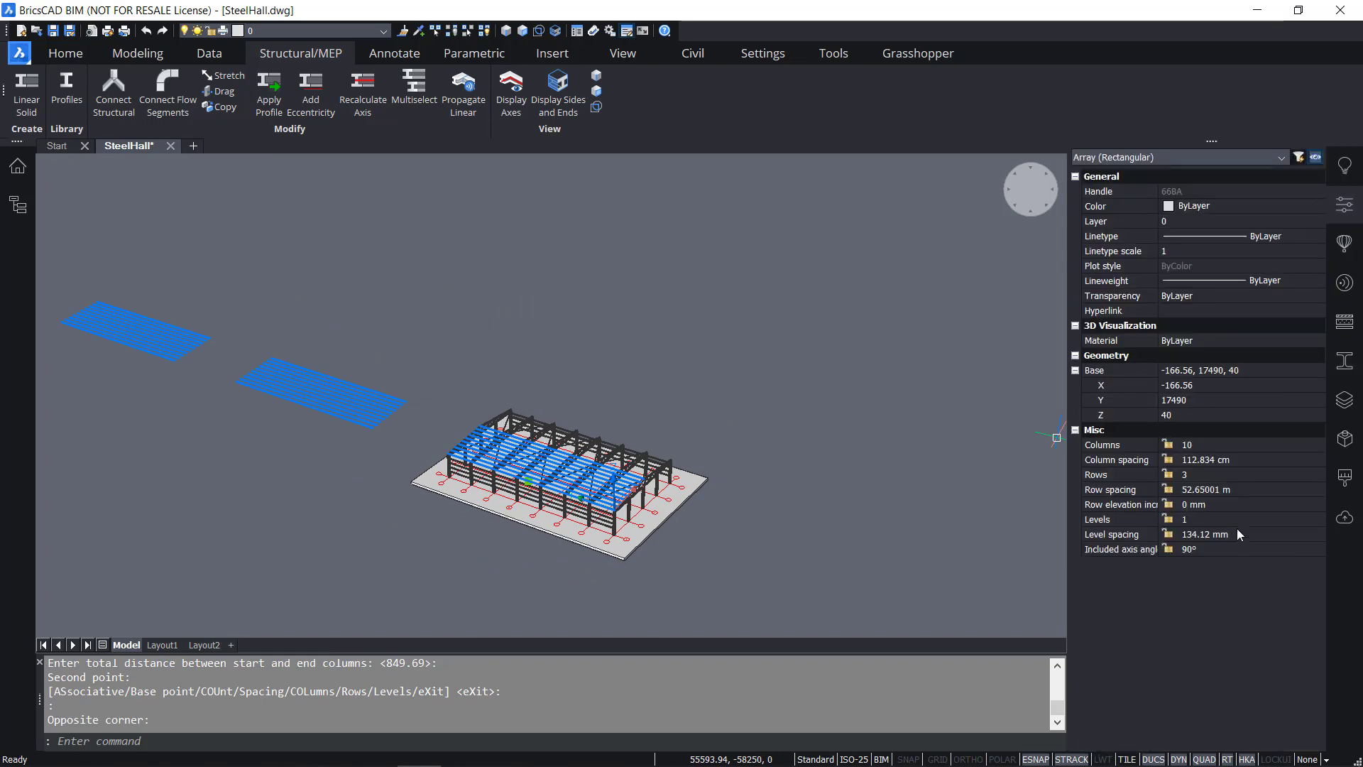
pyautogui.click(1218, 474)
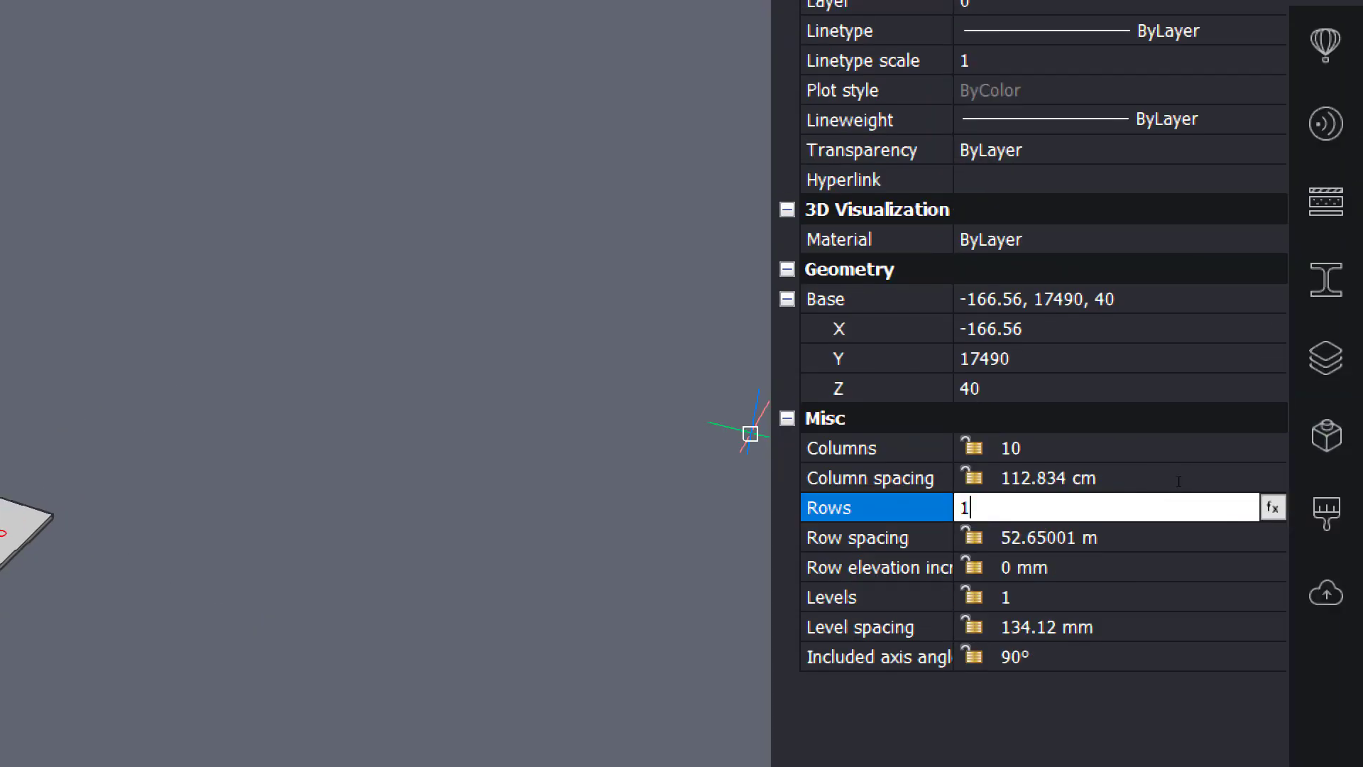
pyautogui.press('Return')
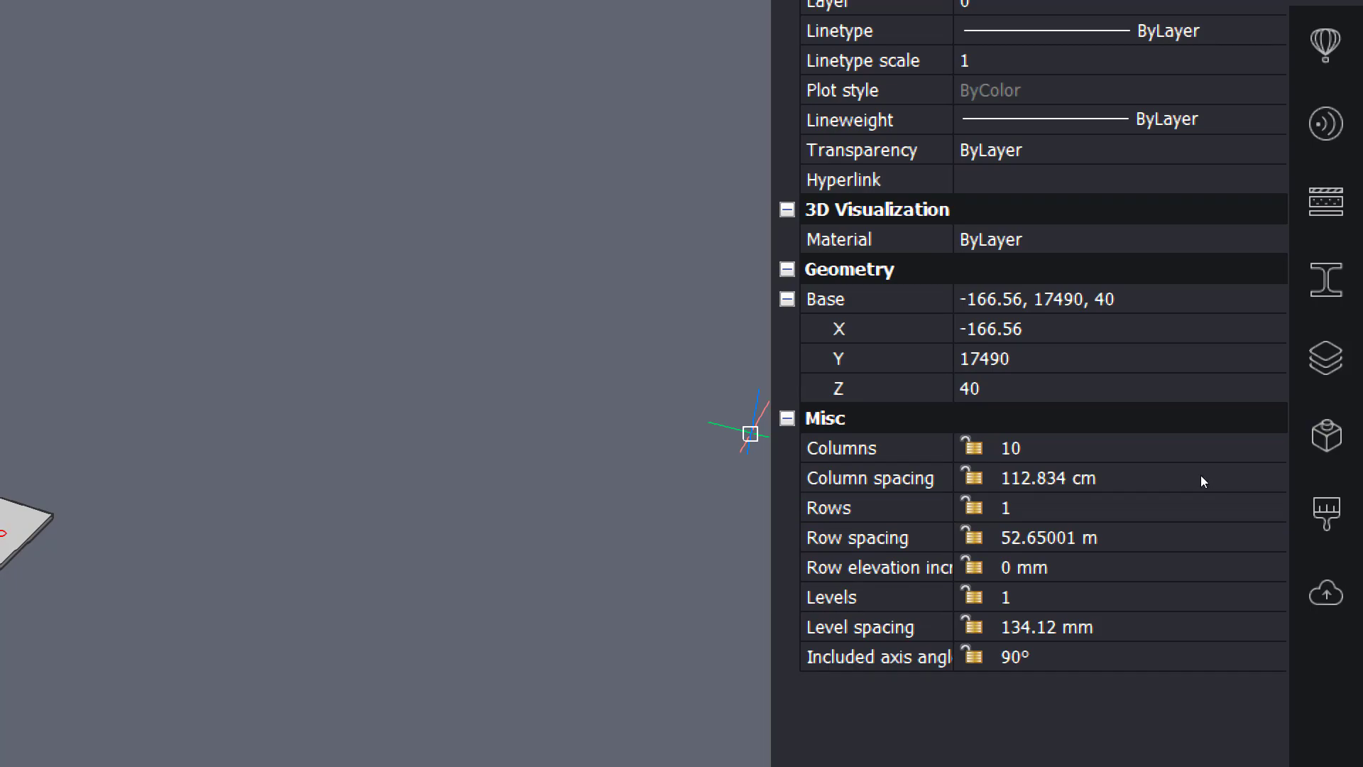
pyautogui.press('Escape')
# Reset the UCS to World
pyautogui.scroll(4, 596, 501)
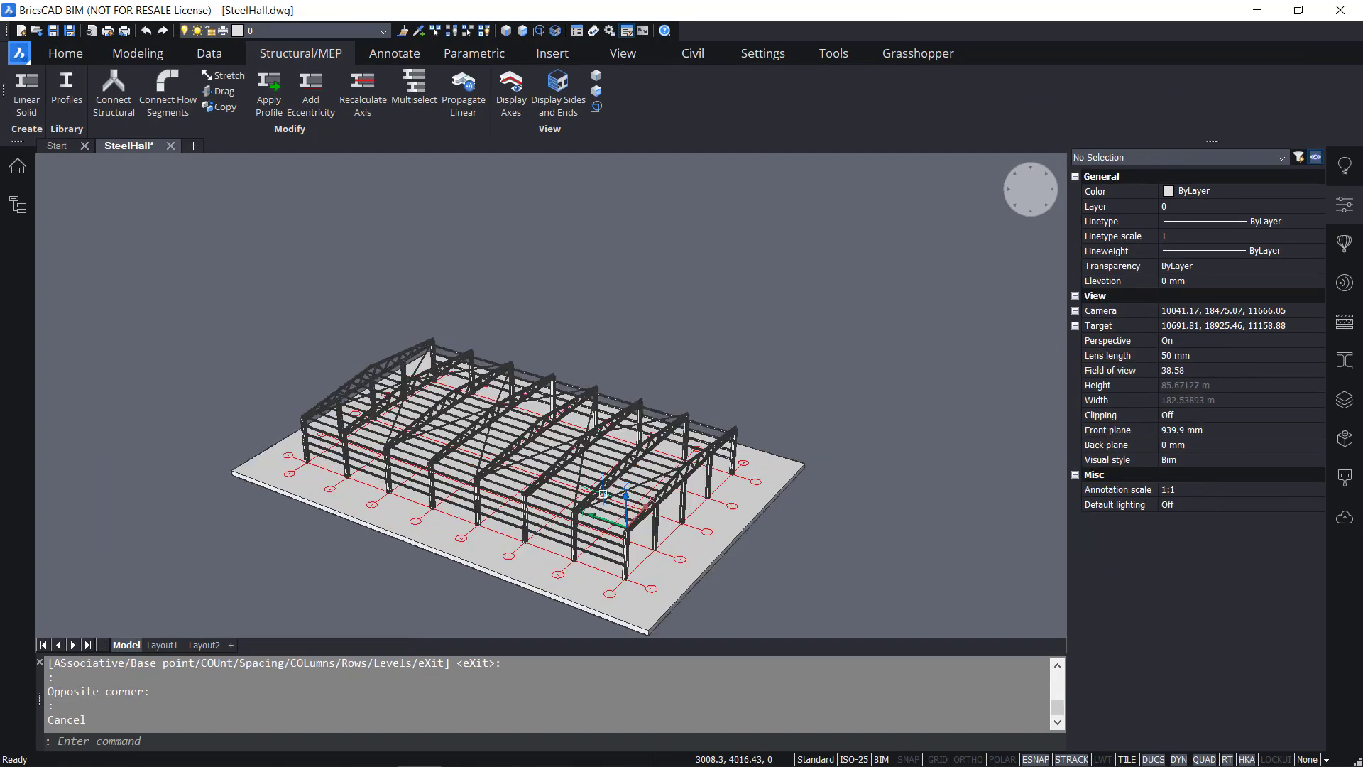
pyautogui.keyDown('shift'); pyautogui.moveTo(602, 501); pyautogui.dragTo(568, 492, button='middle'); pyautogui.keyUp('shift')
pyautogui.scroll(5, 568, 492)
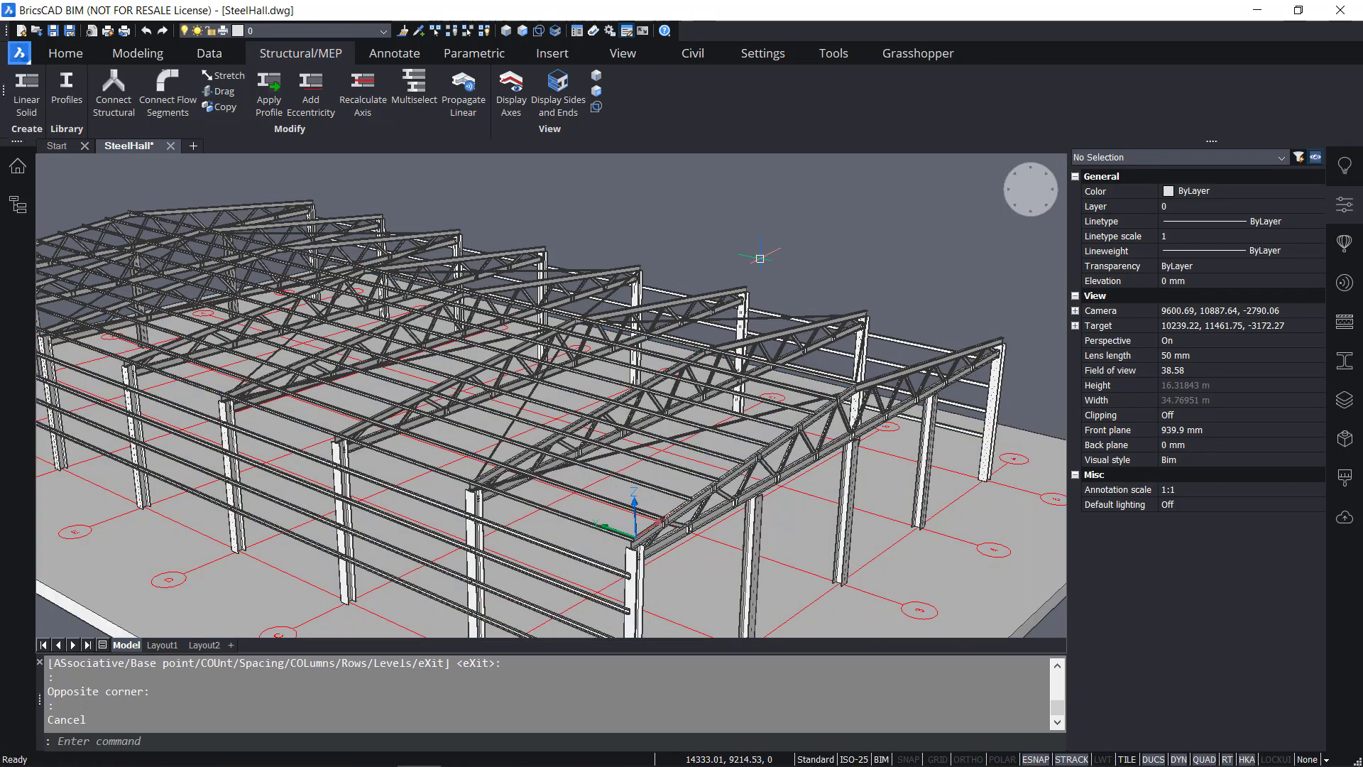
pyautogui.click(731, 231)
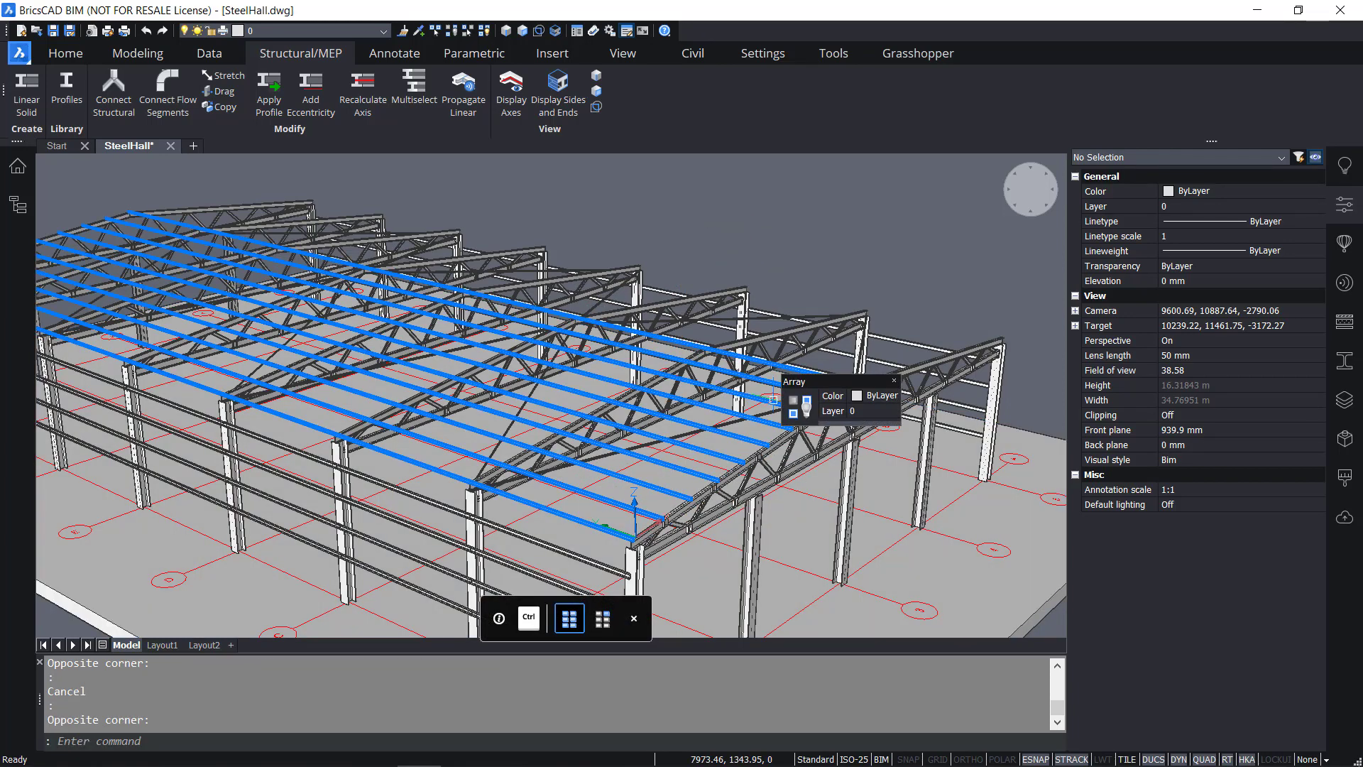
pyautogui.write('UCS')
pyautogui.press('Return')
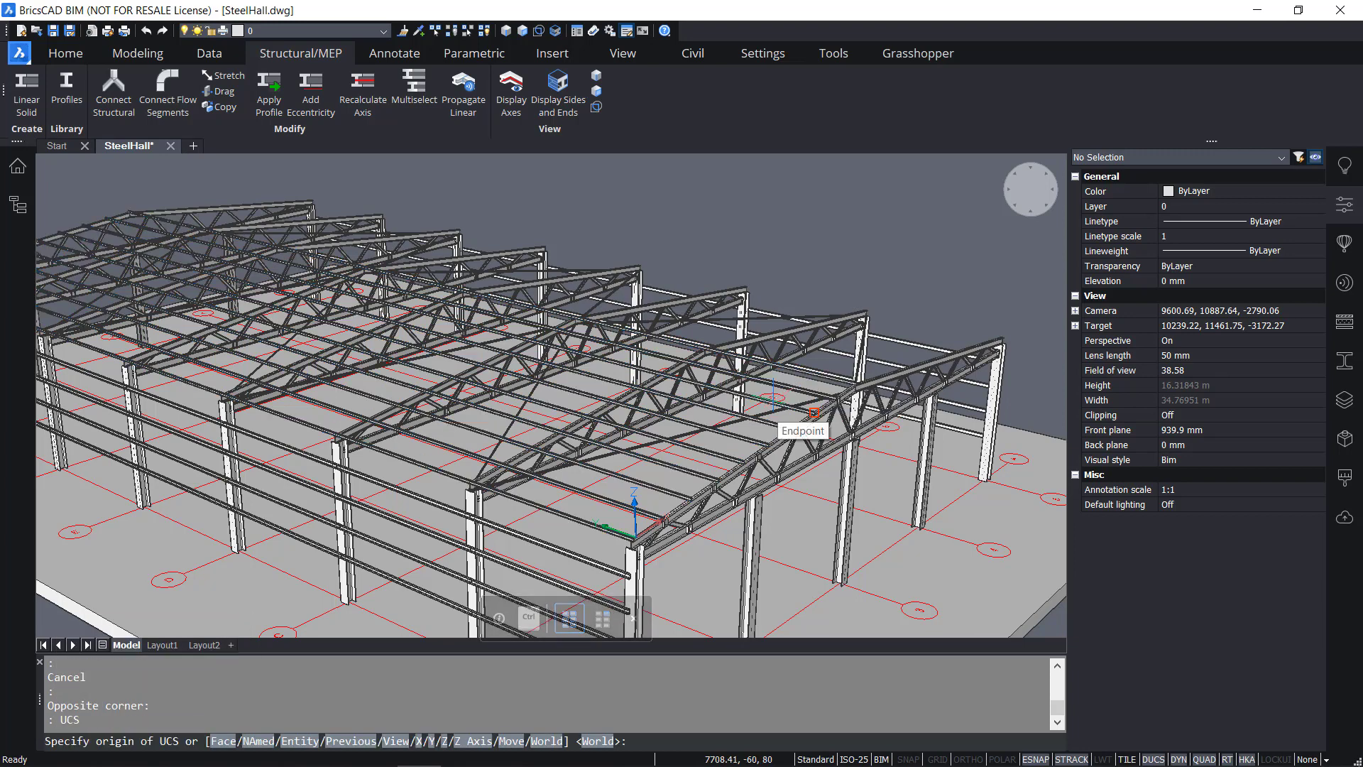
pyautogui.press('Return')
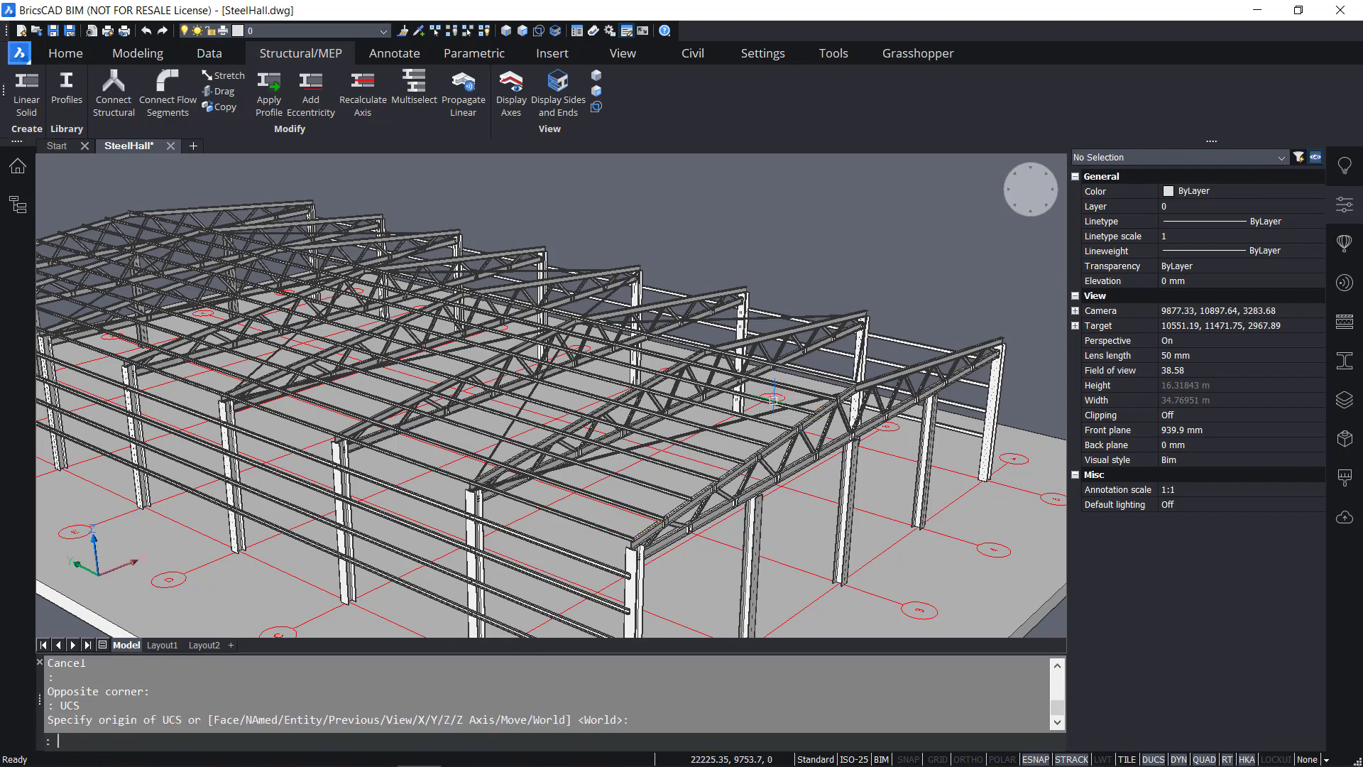
# Mirror the IPN 80 array onto the other roof slope across the hall's central lengthwise grid line, keeping the original entities
pyautogui.keyDown('shift'); pyautogui.moveTo(774, 400); pyautogui.dragTo(776, 443, button='middle'); pyautogui.keyUp('shift')
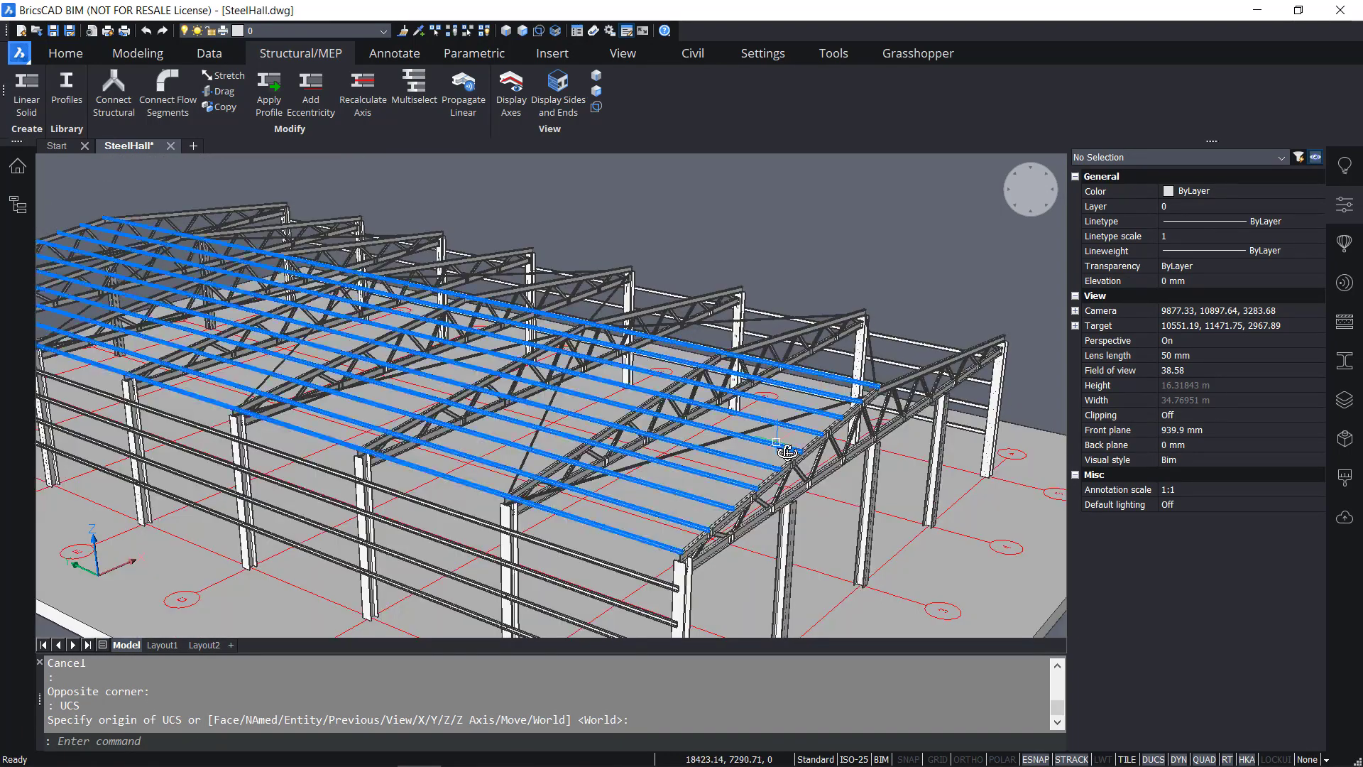
pyautogui.write('mirror')
pyautogui.press('Return')
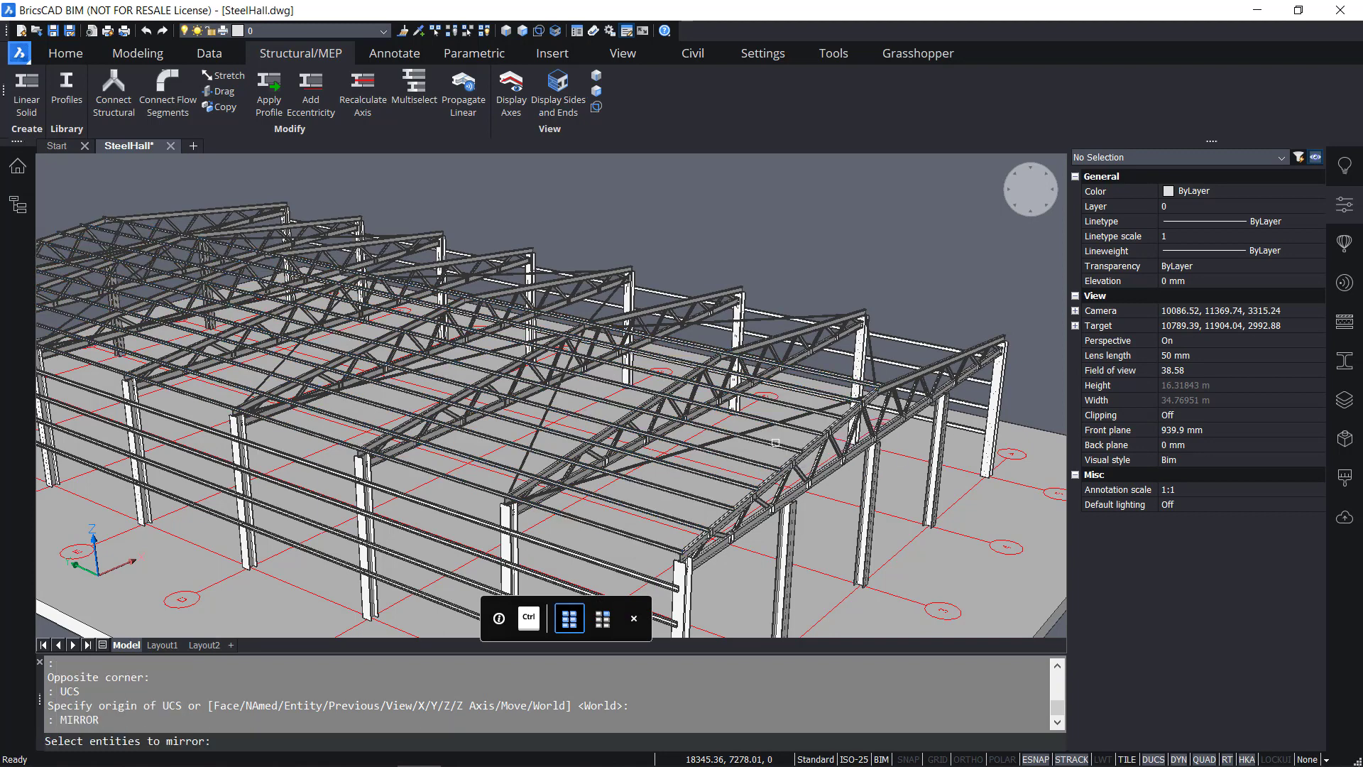
pyautogui.click(730, 461)
pyautogui.press('Return')
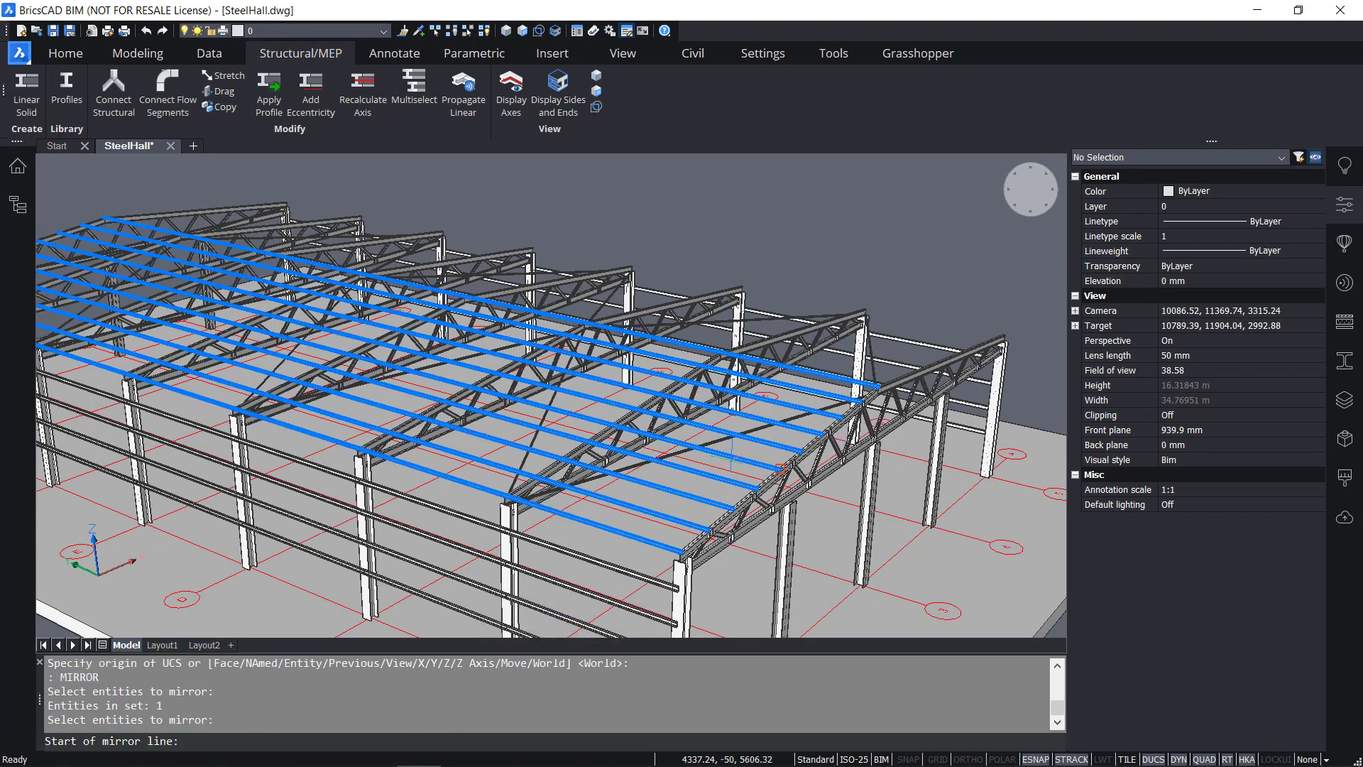
pyautogui.keyDown('shift'); pyautogui.moveTo(828, 561); pyautogui.dragTo(682, 578, button='middle'); pyautogui.keyUp('shift')
pyautogui.scroll(1, 682, 579)
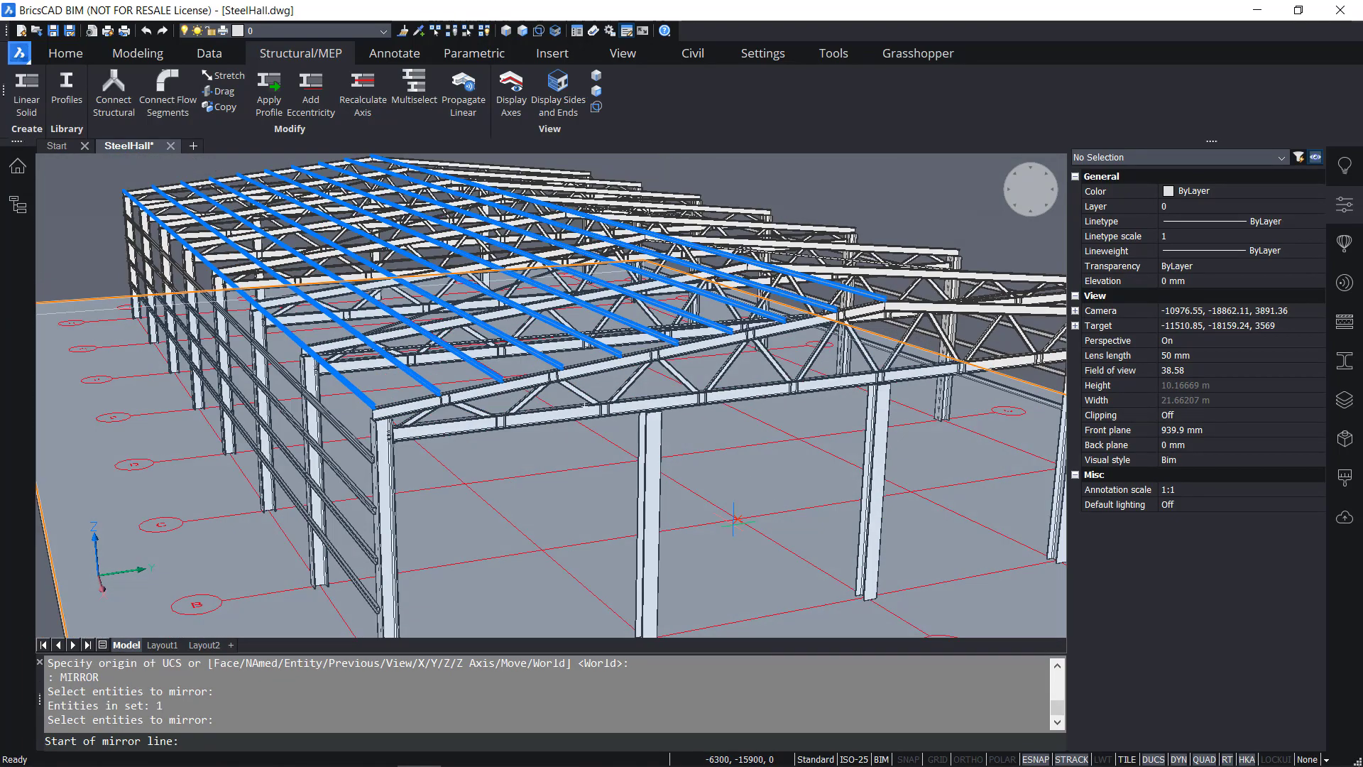
pyautogui.scroll(3, 734, 549)
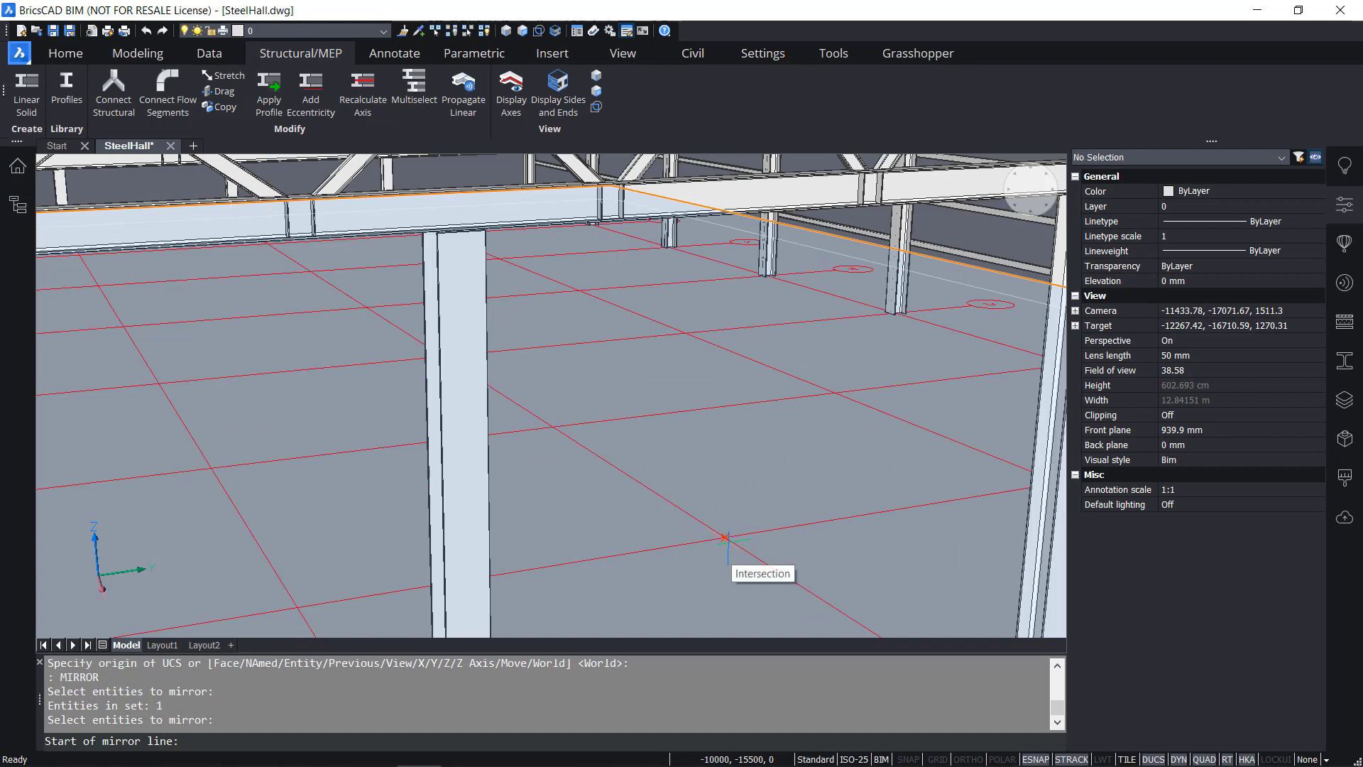
pyautogui.click(714, 530)
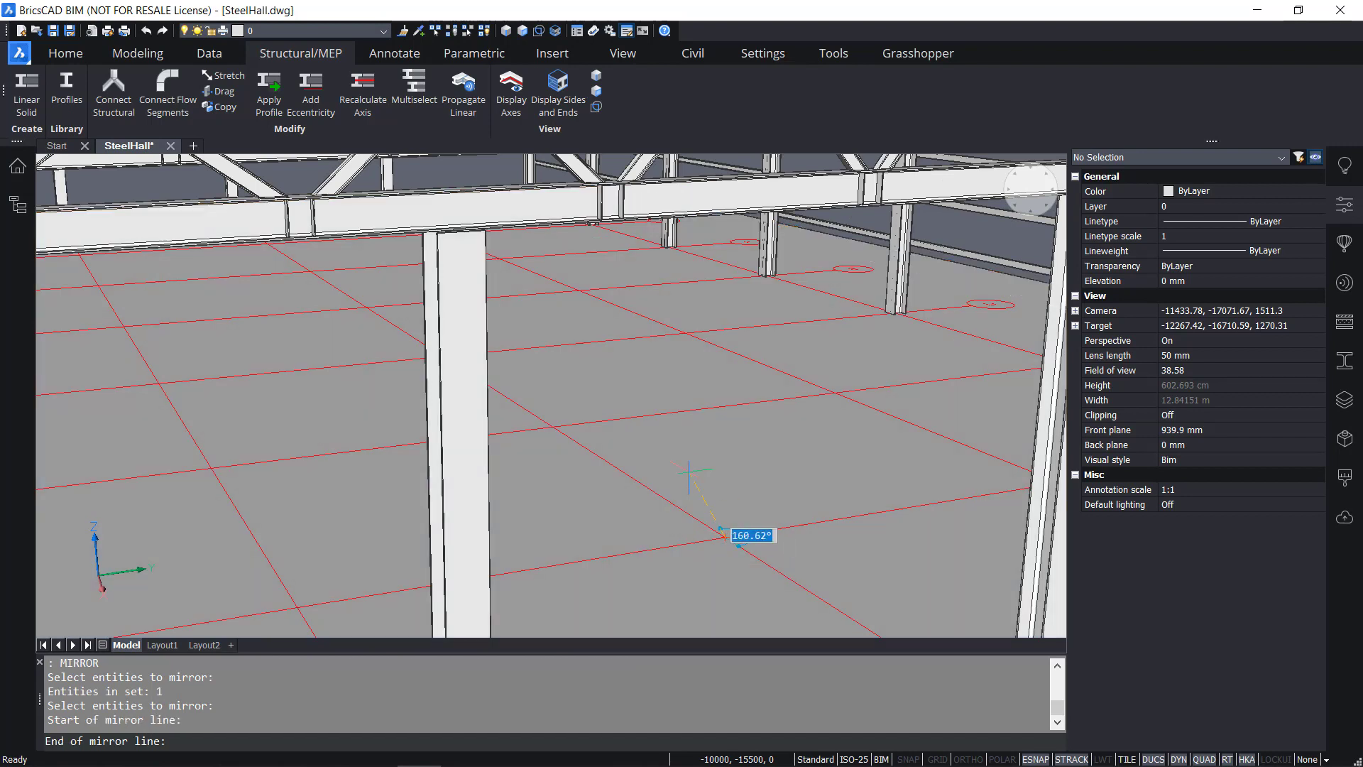
pyautogui.click(554, 426)
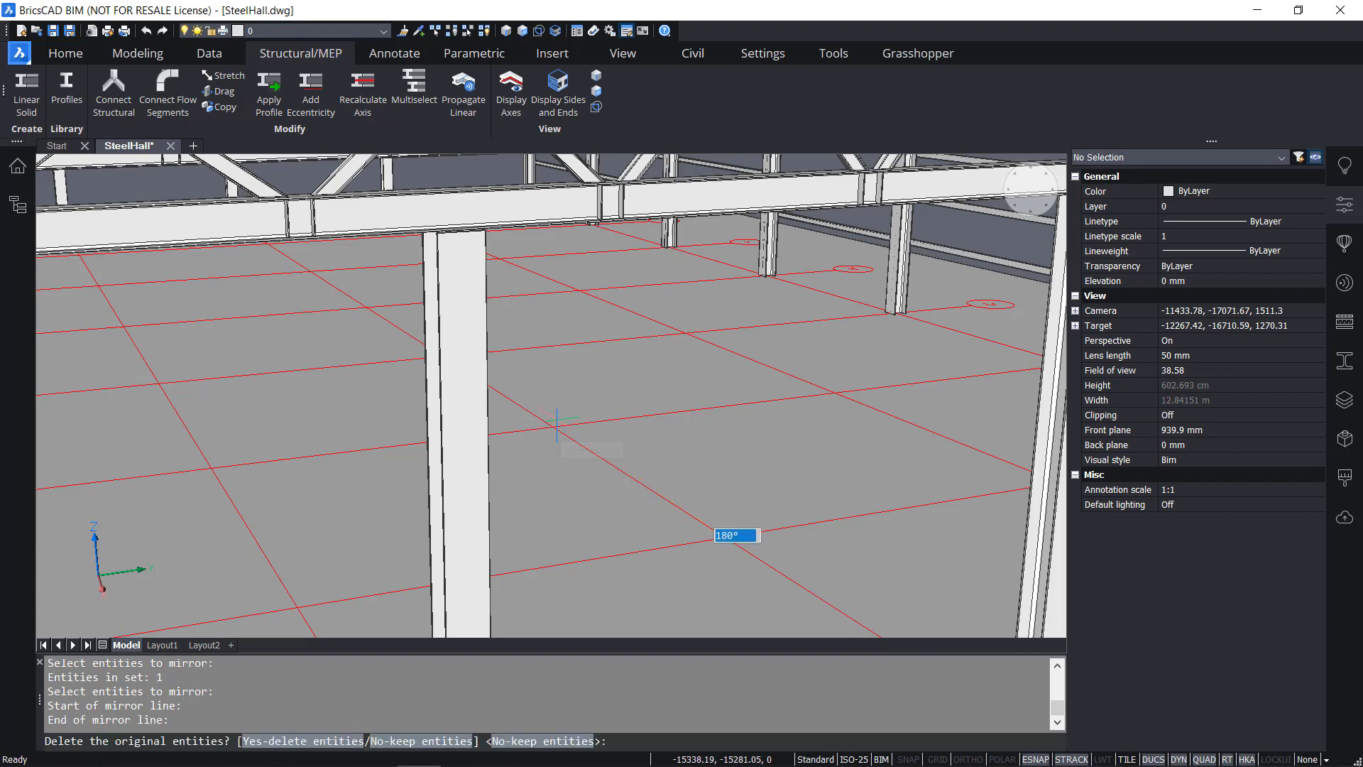
pyautogui.scroll(-10, 581, 414)
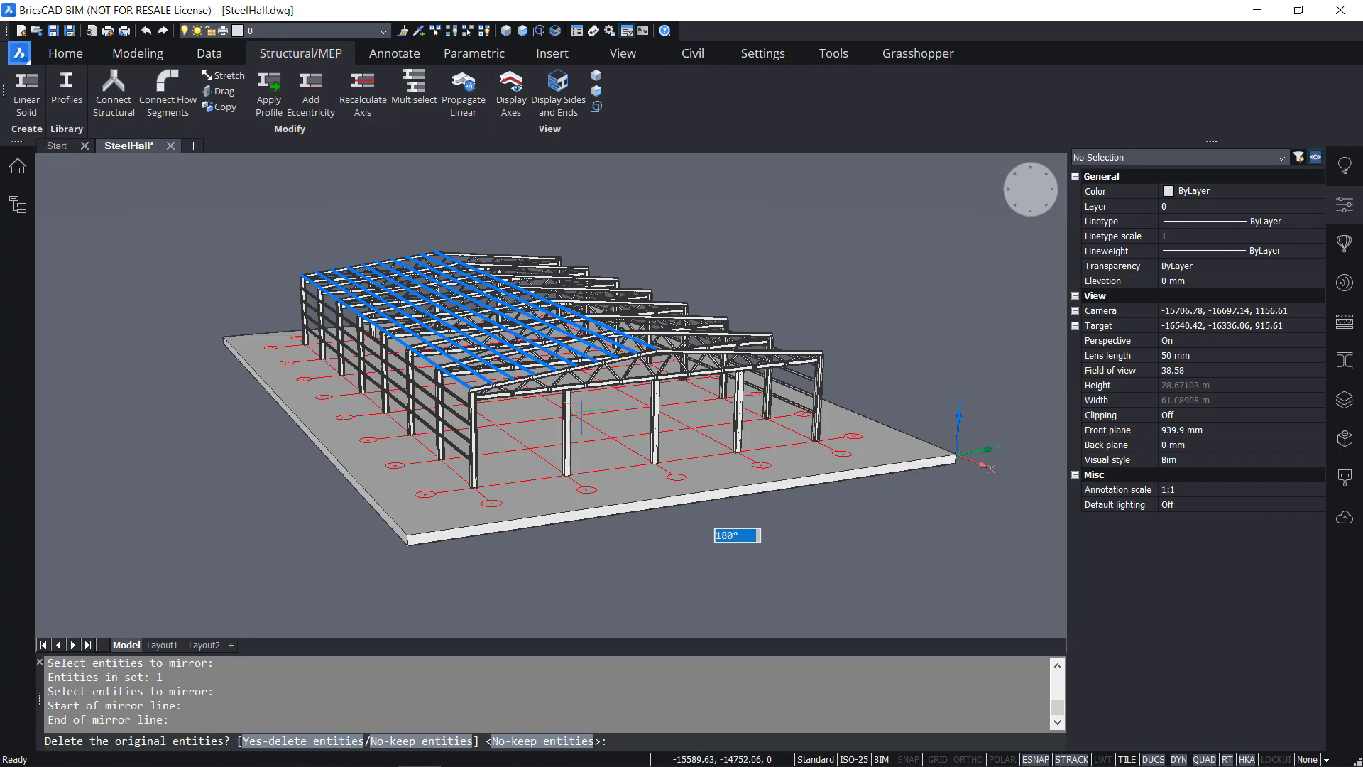
pyautogui.press('Return')
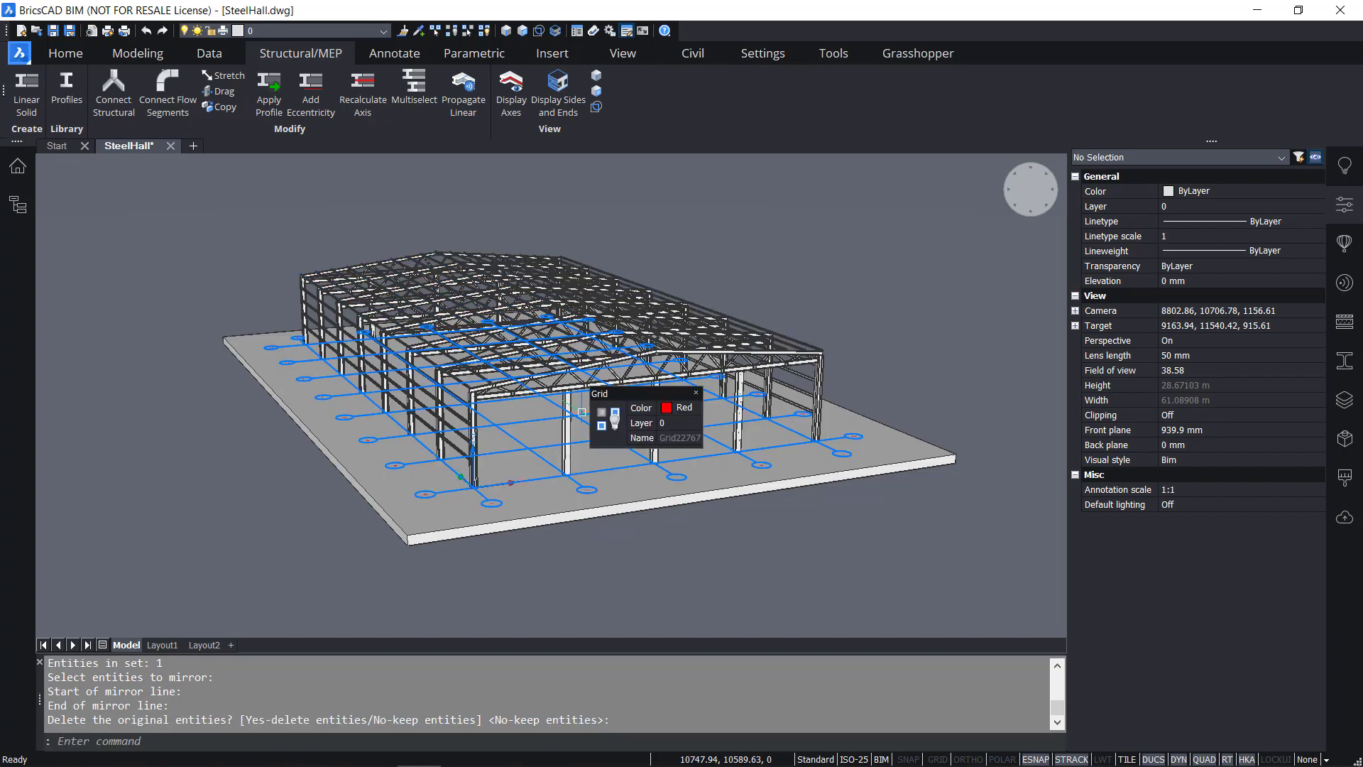
# Examine how the mirrored roof members meet at the end truss's ridge and across the whole hall
pyautogui.scroll(2, 713, 328)
pyautogui.keyDown('shift'); pyautogui.moveTo(714, 328); pyautogui.dragTo(527, 335, button='middle'); pyautogui.keyUp('shift')
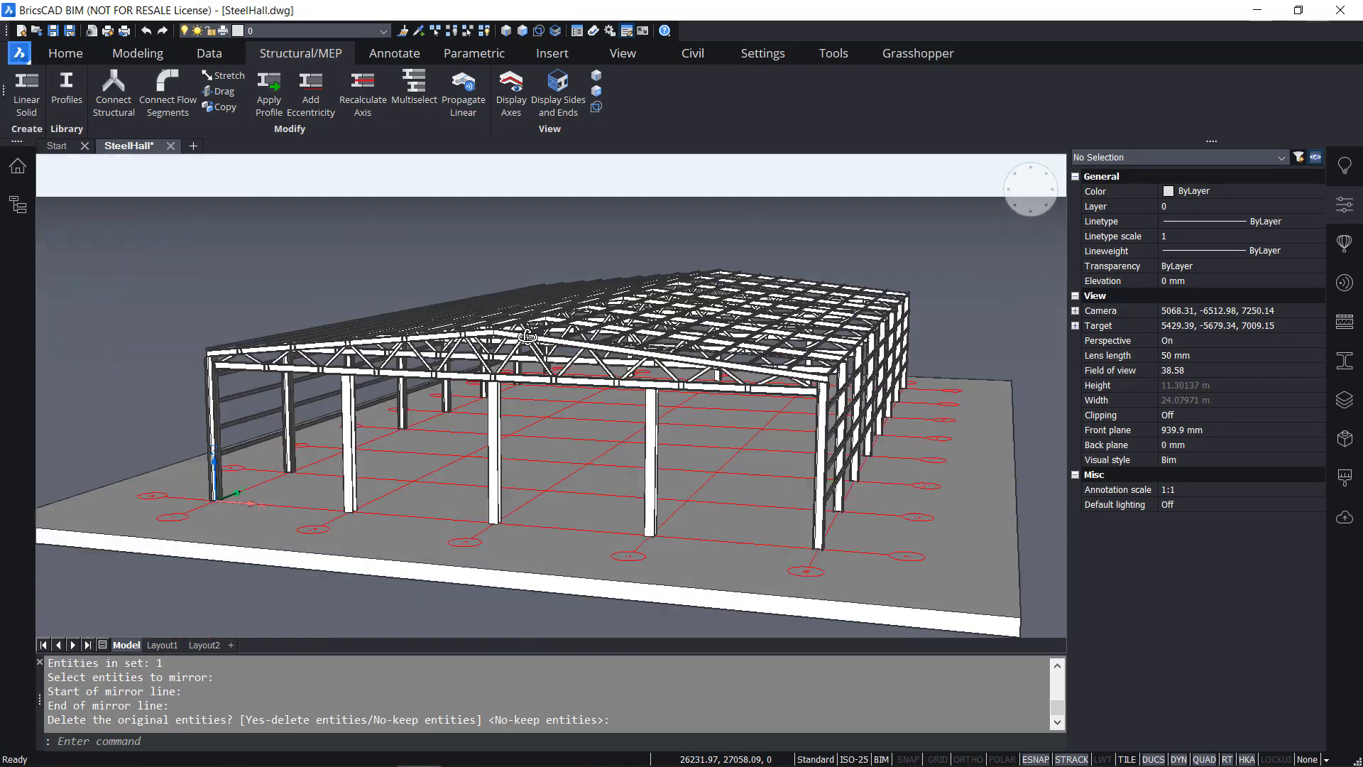
pyautogui.scroll(6, 543, 351)
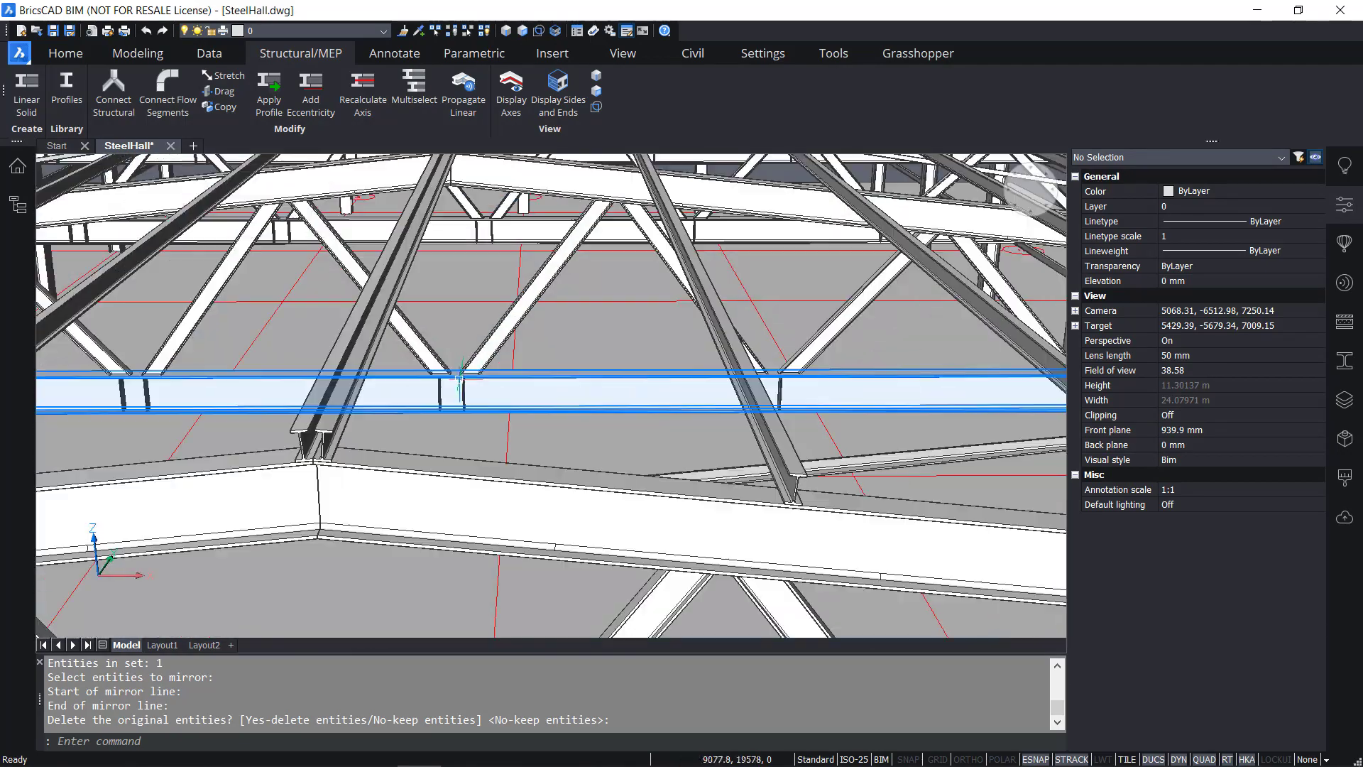
pyautogui.scroll(-5, 460, 378)
pyautogui.keyDown('shift'); pyautogui.moveTo(398, 373); pyautogui.dragTo(619, 403, button='middle'); pyautogui.keyUp('shift')
pyautogui.scroll(-3, 495, 382)
pyautogui.scroll(2, 618, 402)
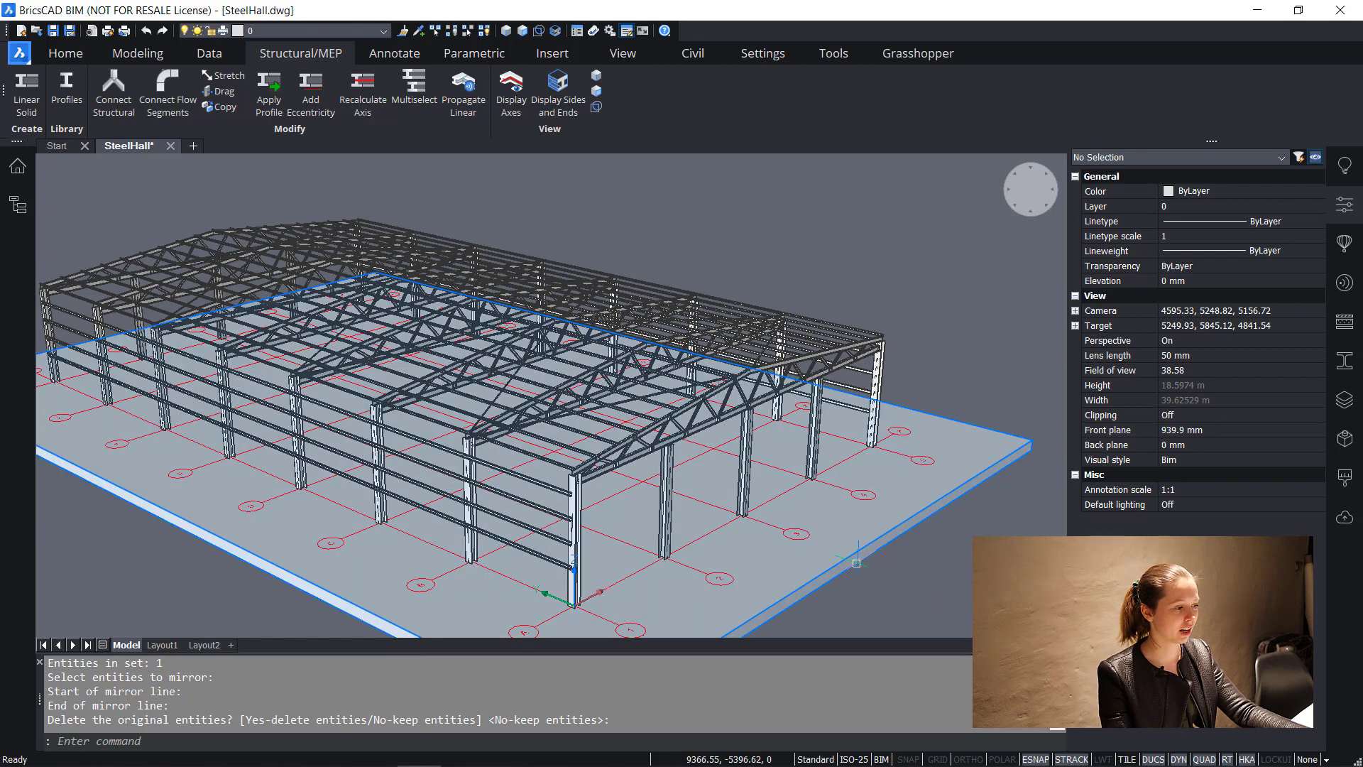
# Select the floor slab and the structural grid together and hide them, leaving only the steel structure
pyautogui.click(892, 595)
pyautogui.click(783, 509)
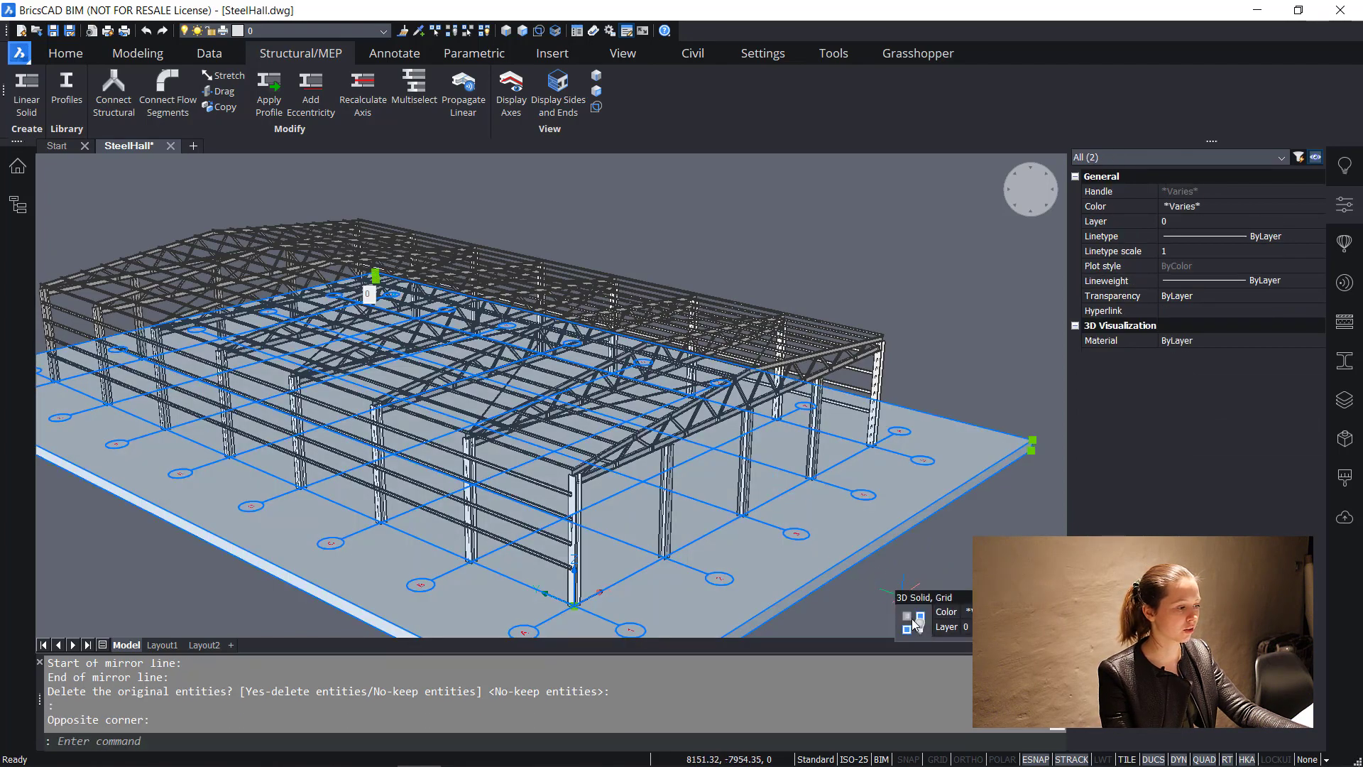
pyautogui.click(913, 622)
pyautogui.keyDown('shift'); pyautogui.moveTo(724, 537); pyautogui.dragTo(767, 547, button='middle'); pyautogui.keyUp('shift')
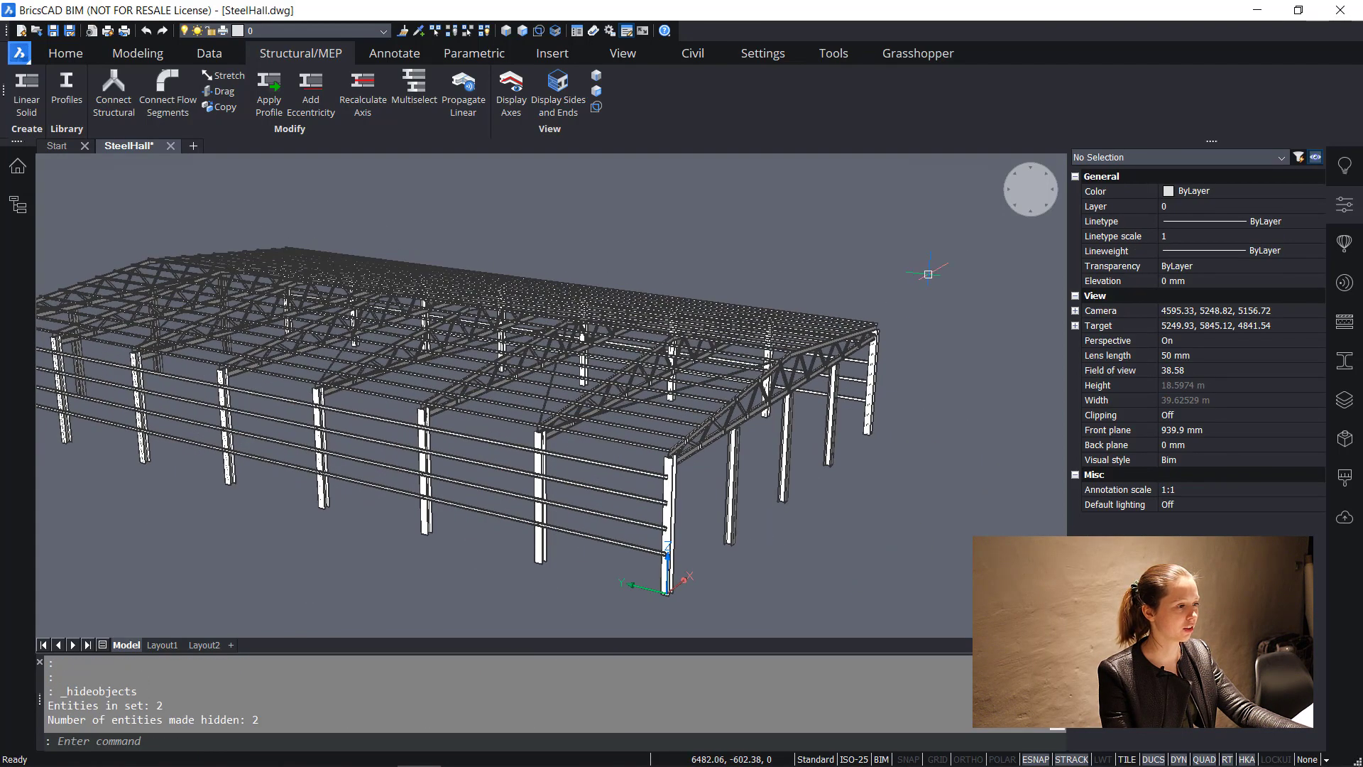
# Put the object properties away and view the whole steel hall from the Top Front Left direction and from a lower side angle
pyautogui.click(1345, 205)
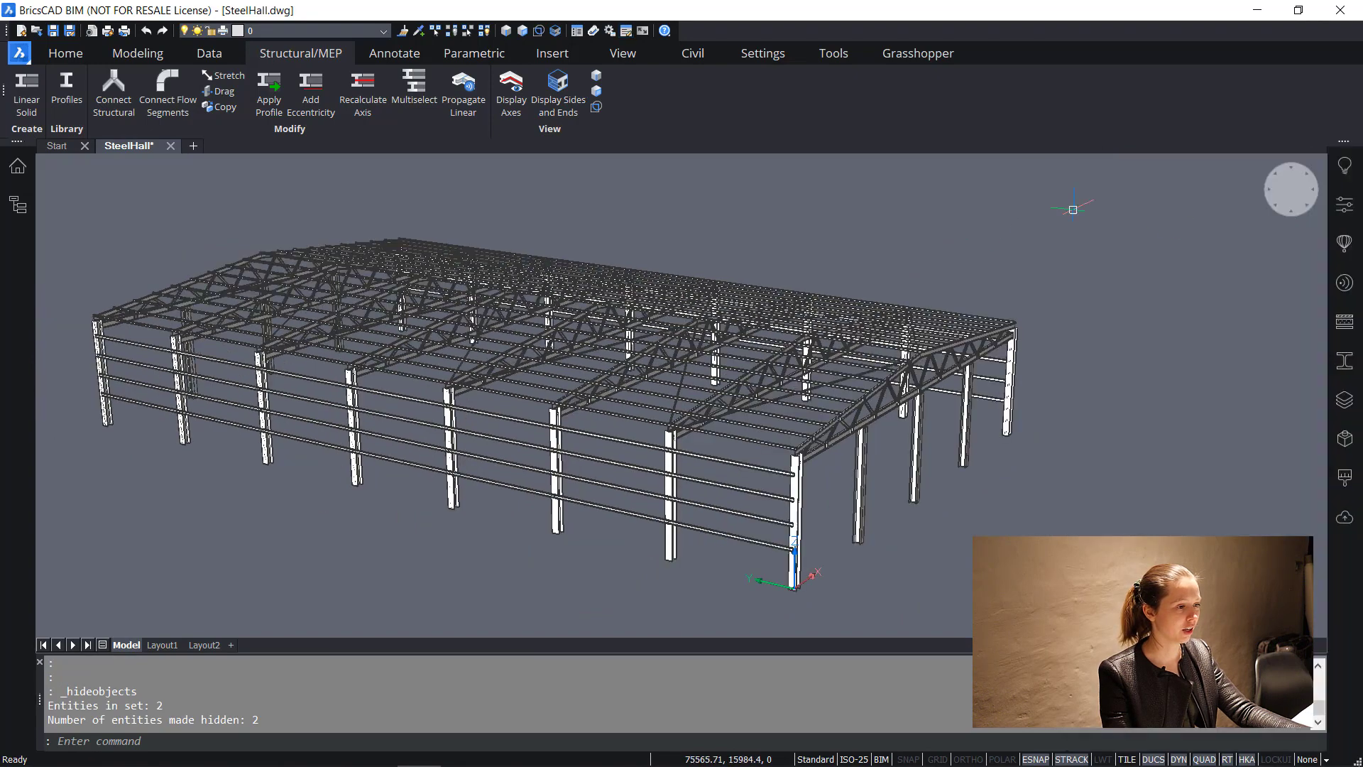
pyautogui.click(1307, 207)
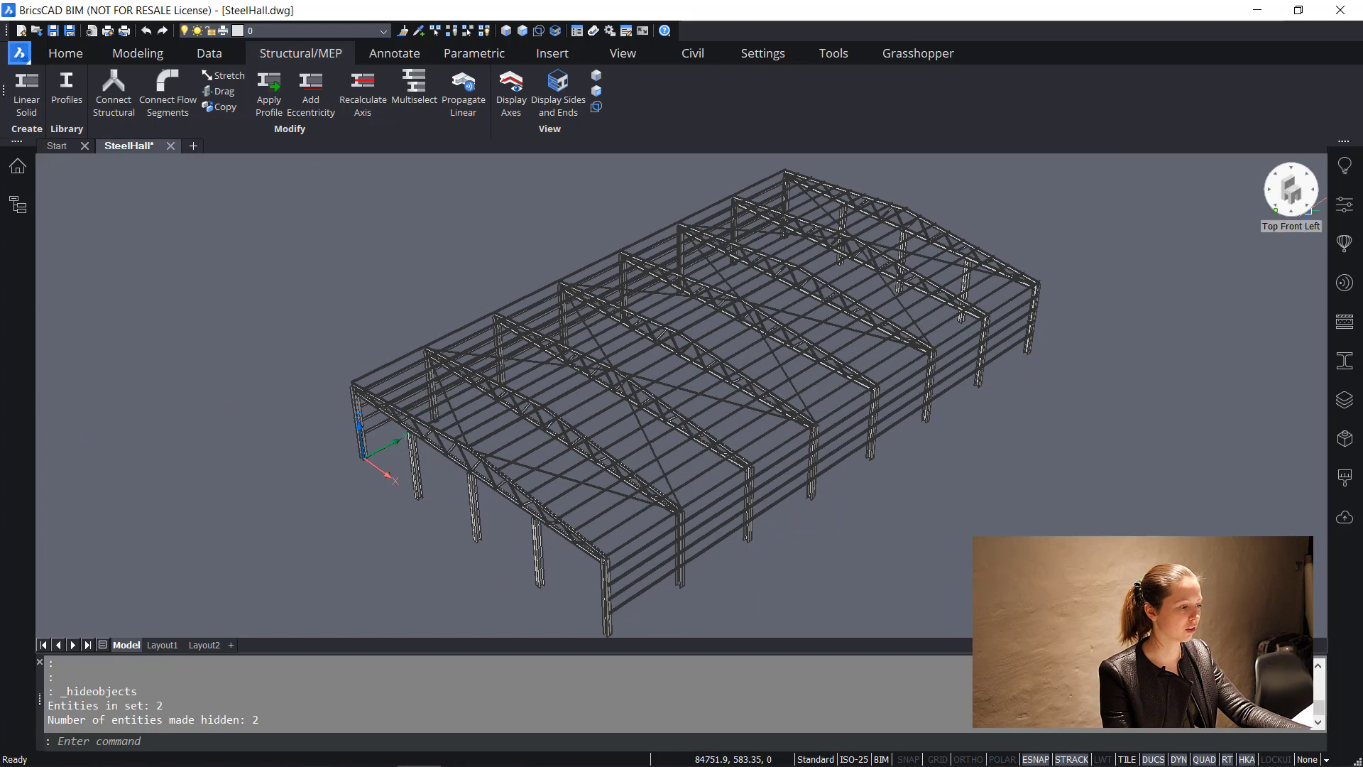
pyautogui.click(1308, 209)
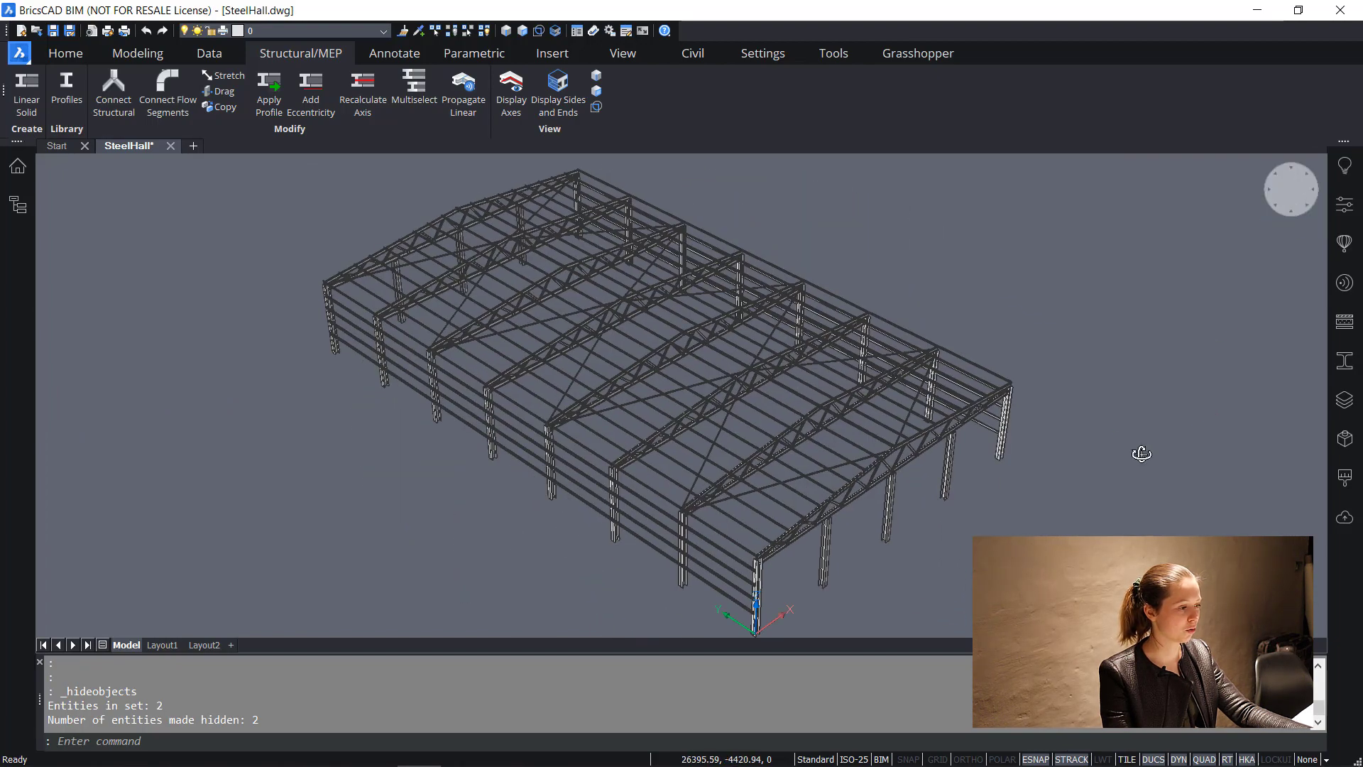
pyautogui.keyDown('shift'); pyautogui.moveTo(1145, 450); pyautogui.dragTo(1230, 412, button='middle'); pyautogui.keyUp('shift')
pyautogui.scroll(1, 1152, 416)
pyautogui.scroll(-1, 1152, 417)
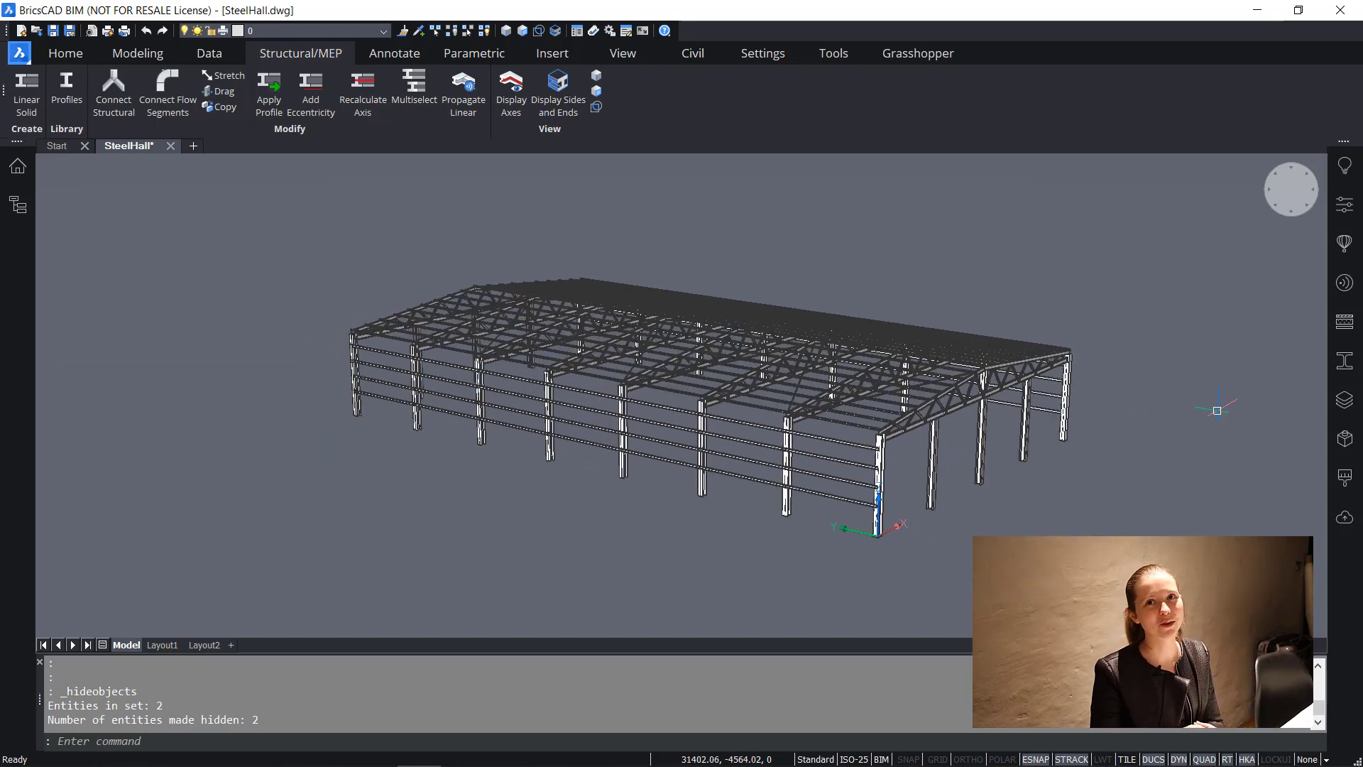